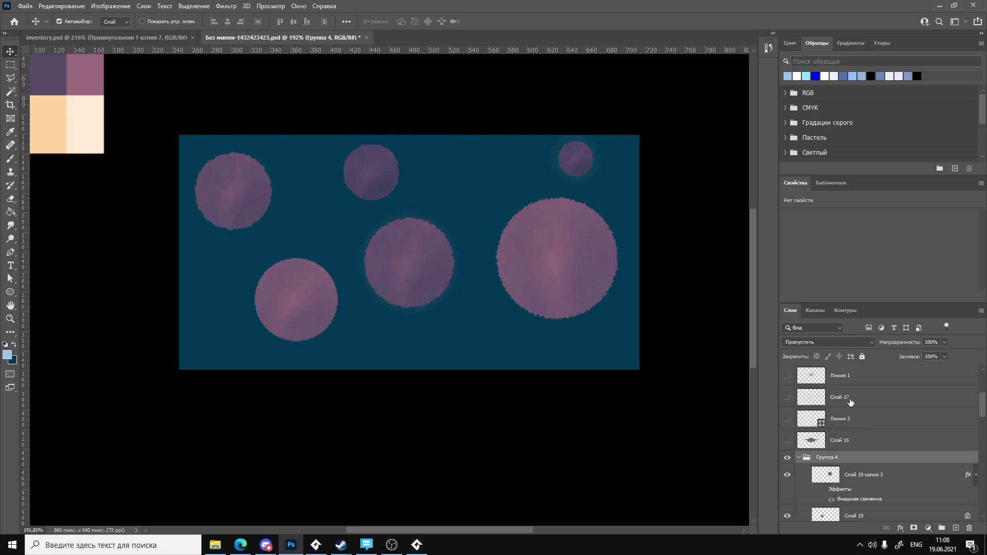
Paste the copied bubble screenshot as a new layer above Слой 1 and shift it up and left over the canvas.
scroll(847, 383, "up", 3)
left_click(845, 381)
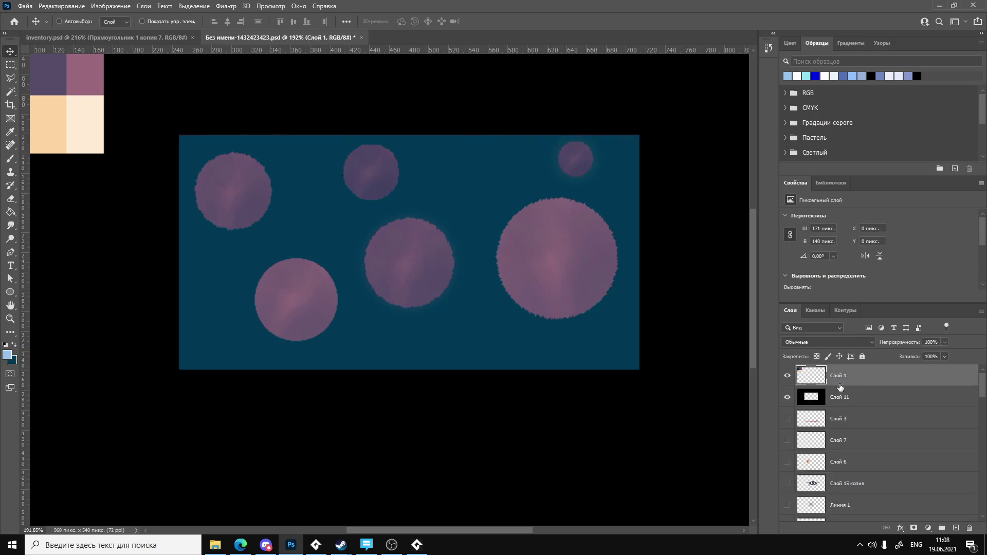
key("ctrl+v")
scroll(381, 295, "down", 5, "alt")
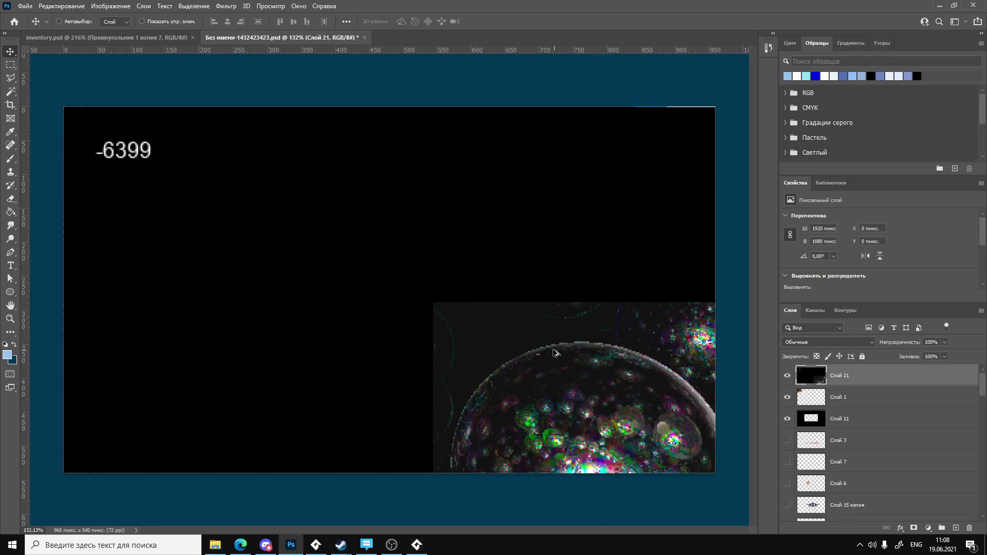
left_click_drag(360, 309, 199, 172)
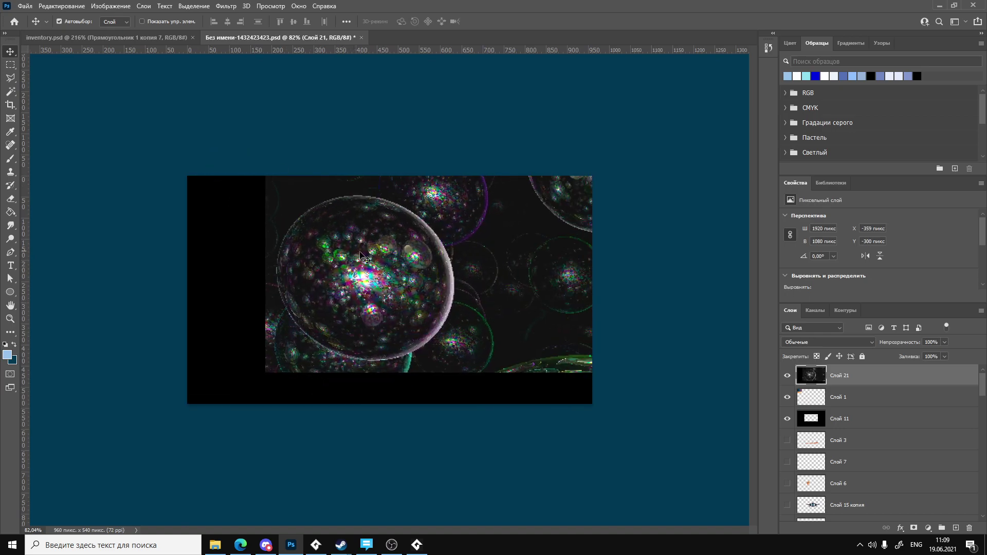
left_click_drag(392, 251, 358, 254)
Scale the pasted bubble image proportionally to 66.67% and reposition it over the canvas.
key("ctrl+t")
scroll(363, 323, "down", 3, "alt")
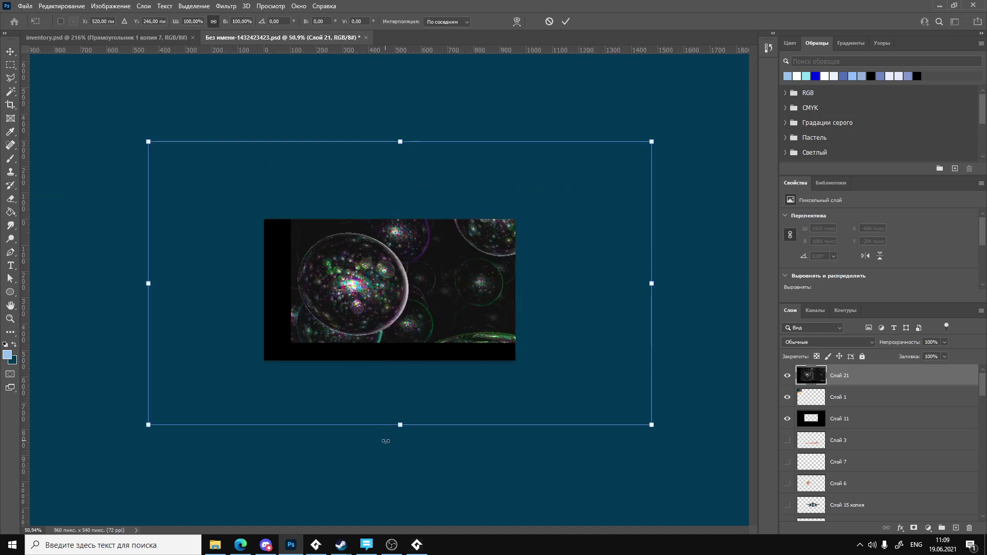
left_click_drag(400, 428, 411, 332)
left_click_drag(413, 260, 399, 302)
scroll(400, 305, "up", 3, "alt")
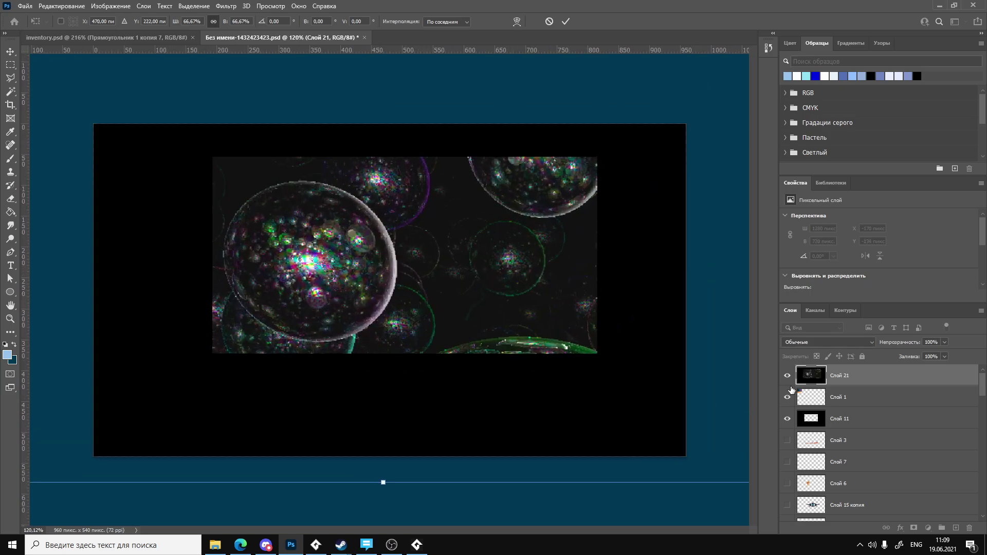
Place Слой 21 beneath the black frame layer Слой 11 and move the image down and right behind the frame opening.
left_click_drag(818, 378, 817, 430)
left_click_drag(434, 283, 504, 347)
key("ctrl+t")
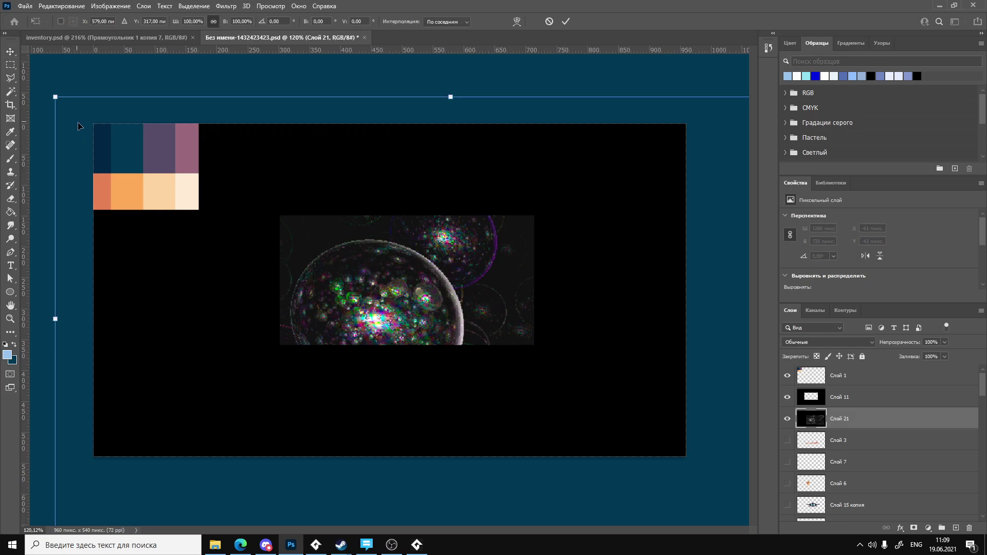
key("Return")
Hide the frame layer Слой 11 and move the bubble image slightly up and left on the canvas.
left_click(853, 397)
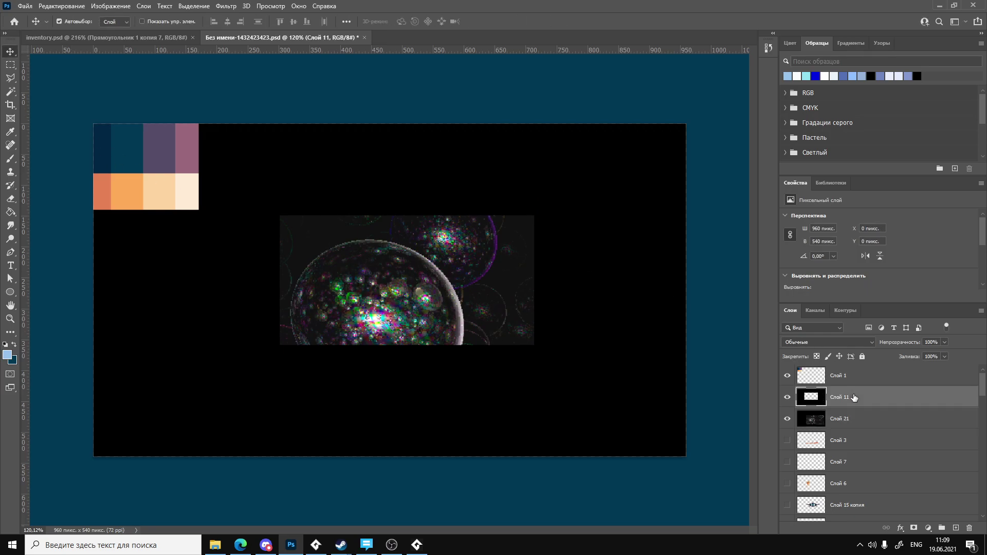
left_click(787, 397)
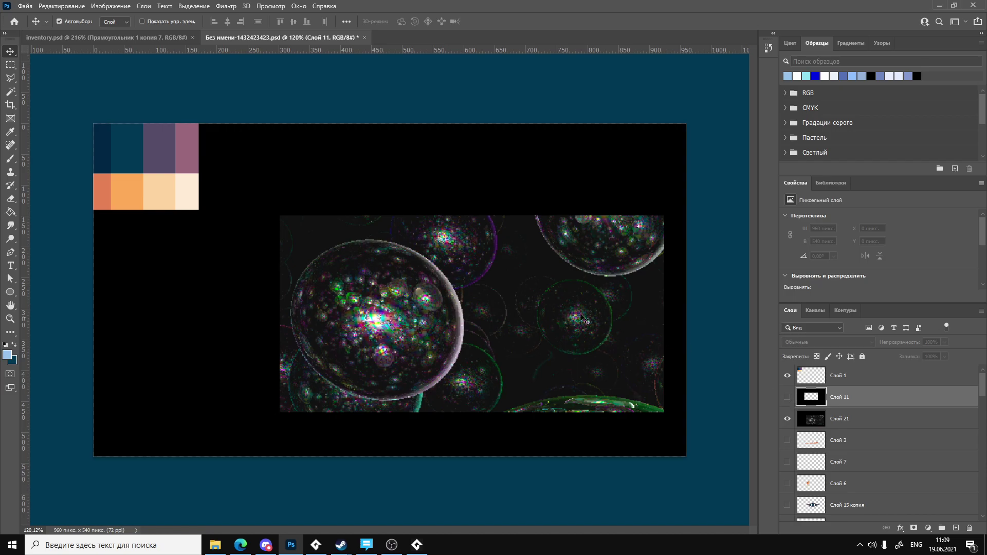
left_click_drag(525, 306, 510, 294)
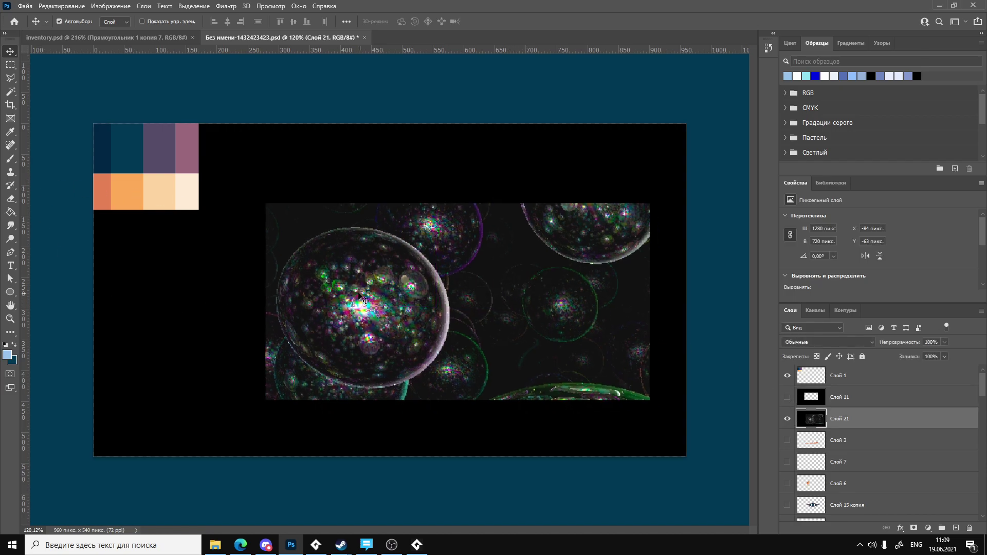
left_click_drag(361, 295, 338, 282)
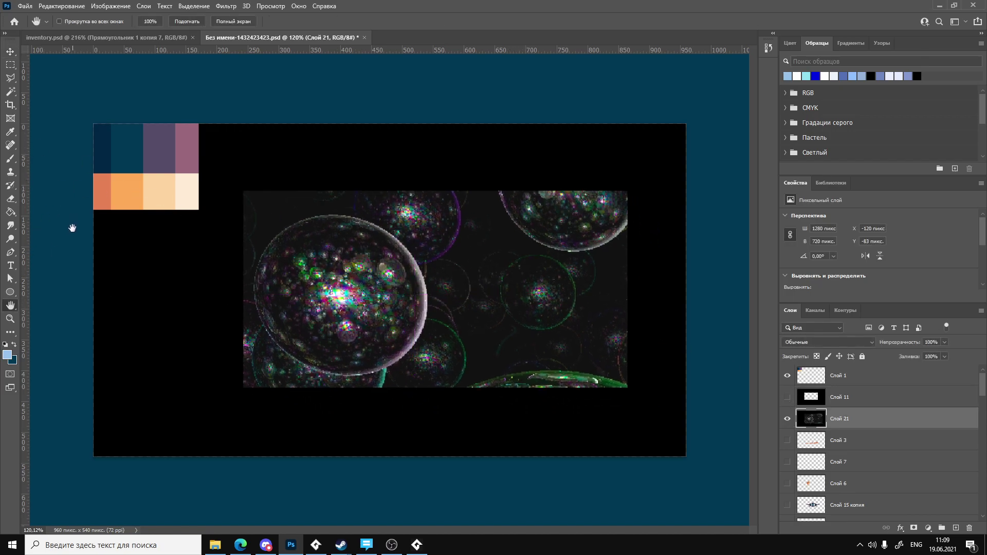
Fill the black area around the bubble picture on Слой 21 with light blue and show Слой 11 again.
key("g")
left_click(161, 289)
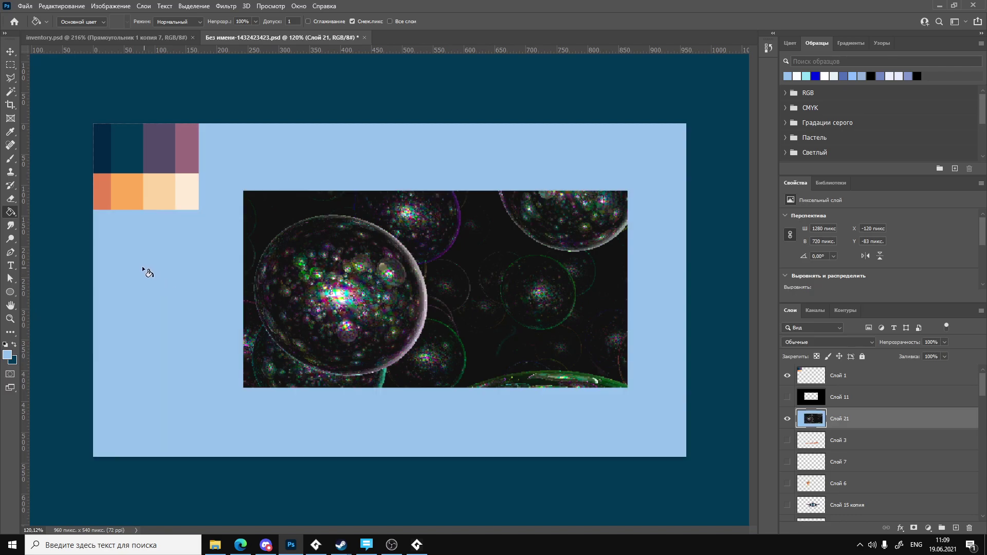
left_click(11, 51)
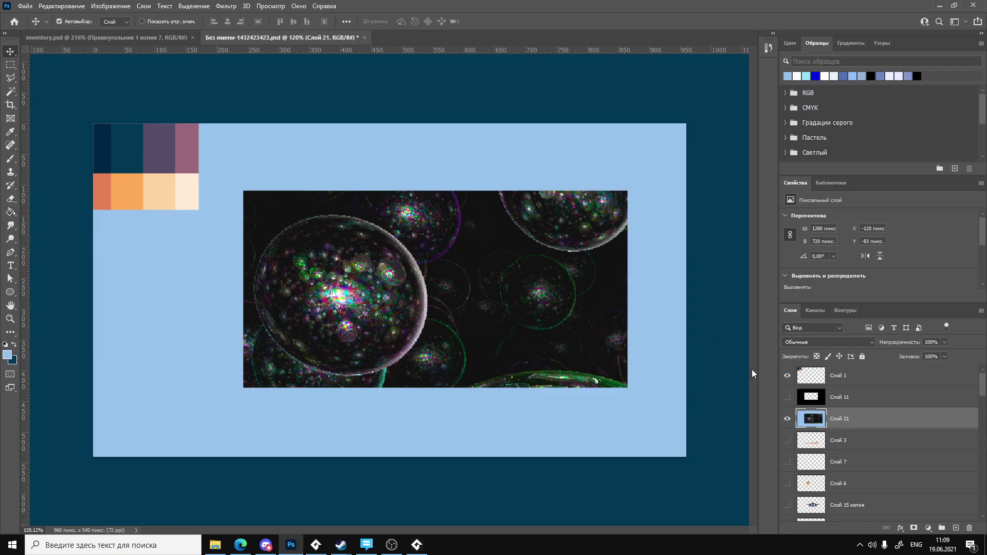
left_click(788, 397)
Scale Слой 21 proportionally to 73.77% and position the bubble picture within the frame opening.
left_click_drag(491, 316, 502, 345)
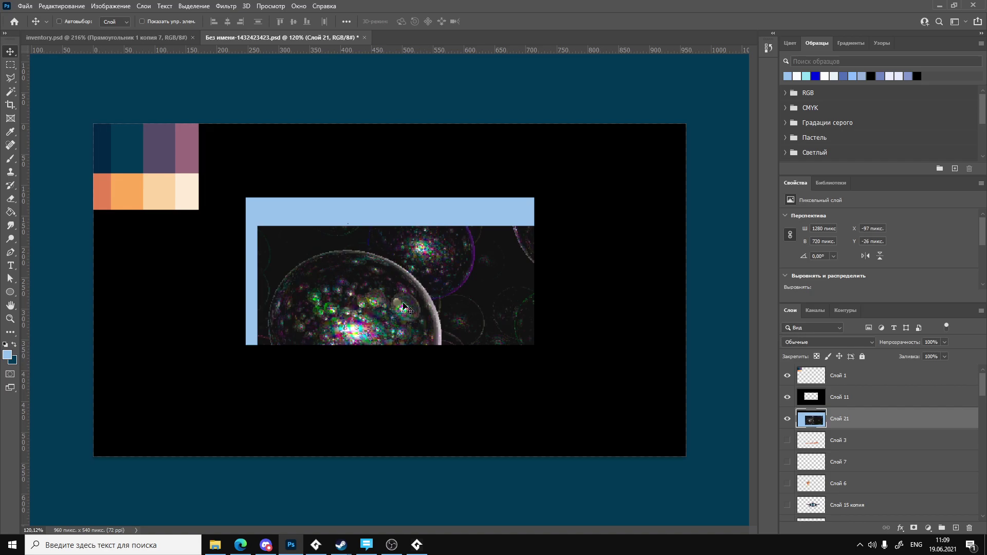
key("ctrl+t")
left_click_drag(33, 107, 139, 167)
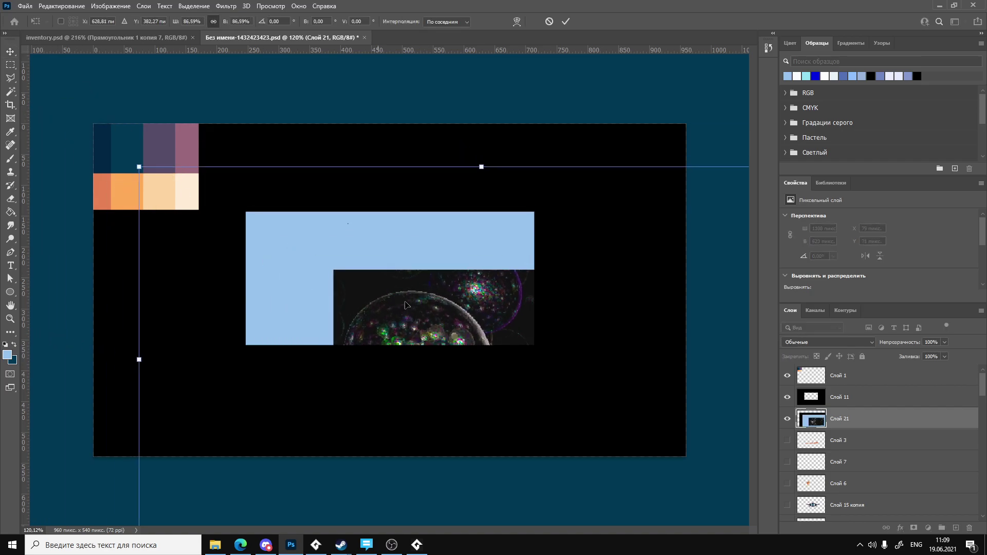
left_click_drag(436, 316, 353, 254)
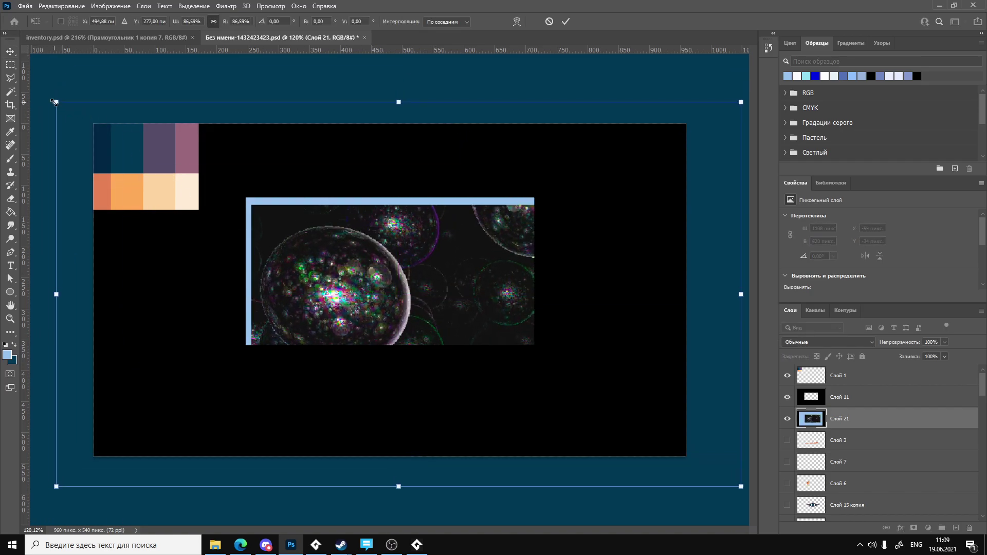
left_click_drag(55, 102, 146, 156)
left_click_drag(414, 295, 345, 245)
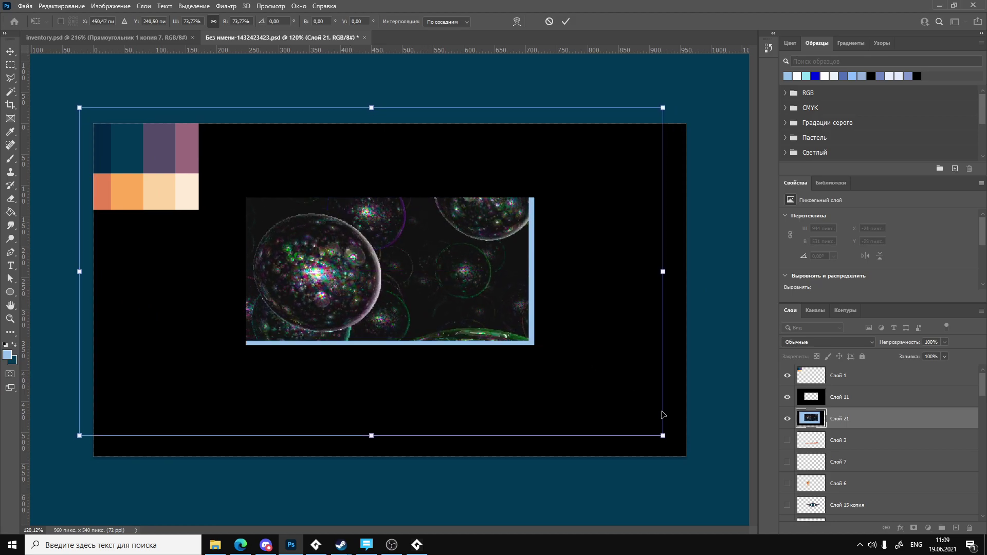
Enlarge the bubble image slightly to about 75% and nudge it until the picture fits the frame opening.
left_click_drag(663, 435, 669, 440)
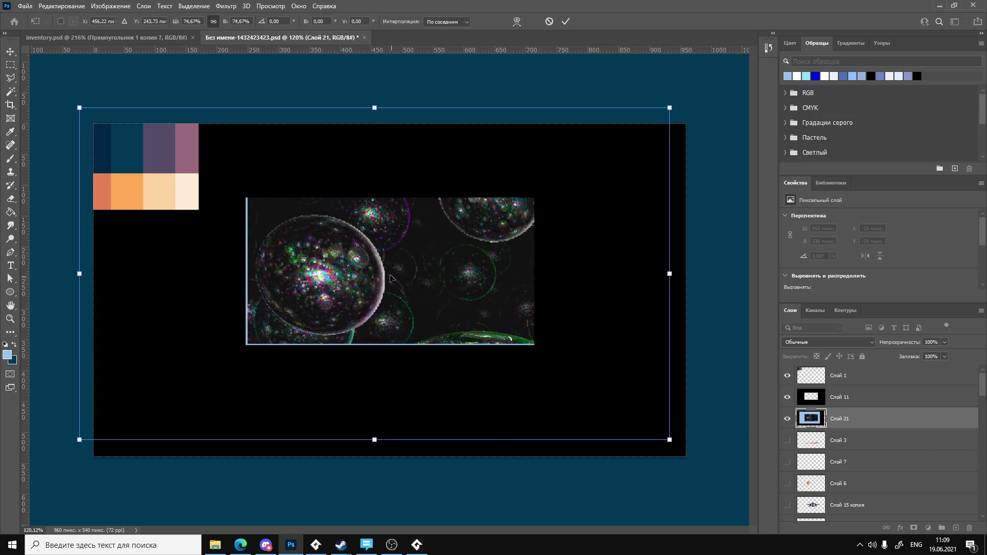
left_click_drag(380, 270, 378, 270)
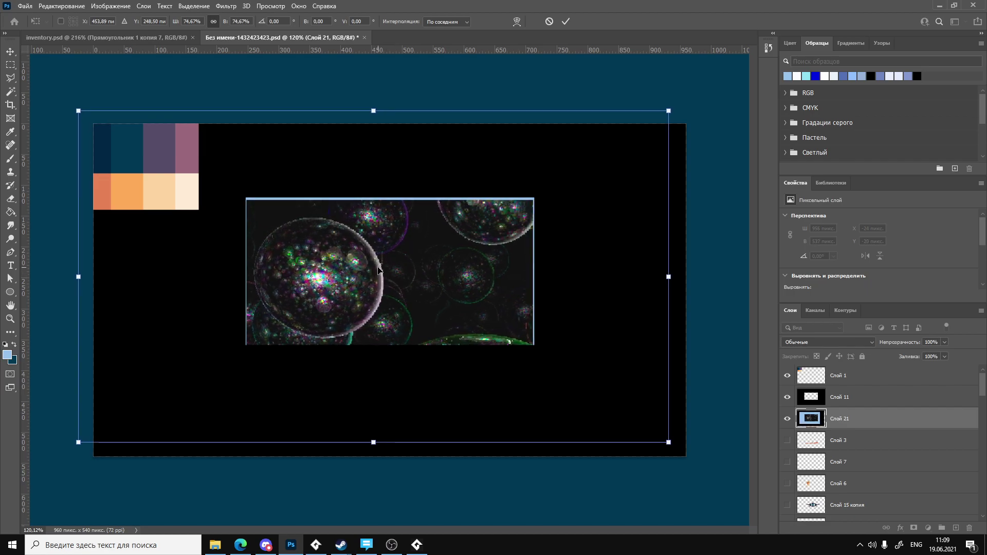
key("Left")
key("Up")
key("Up")
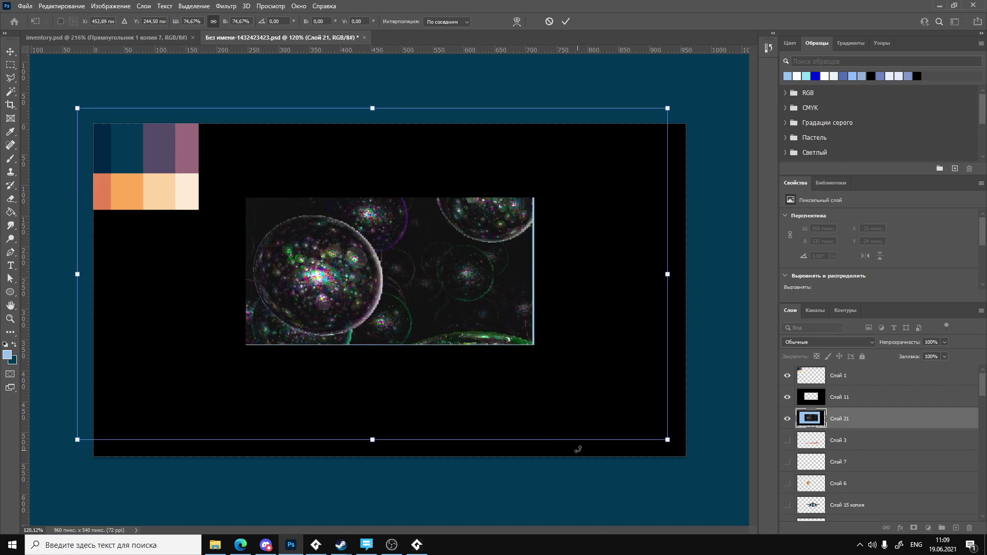
left_click_drag(669, 440, 670, 441)
key("Return")
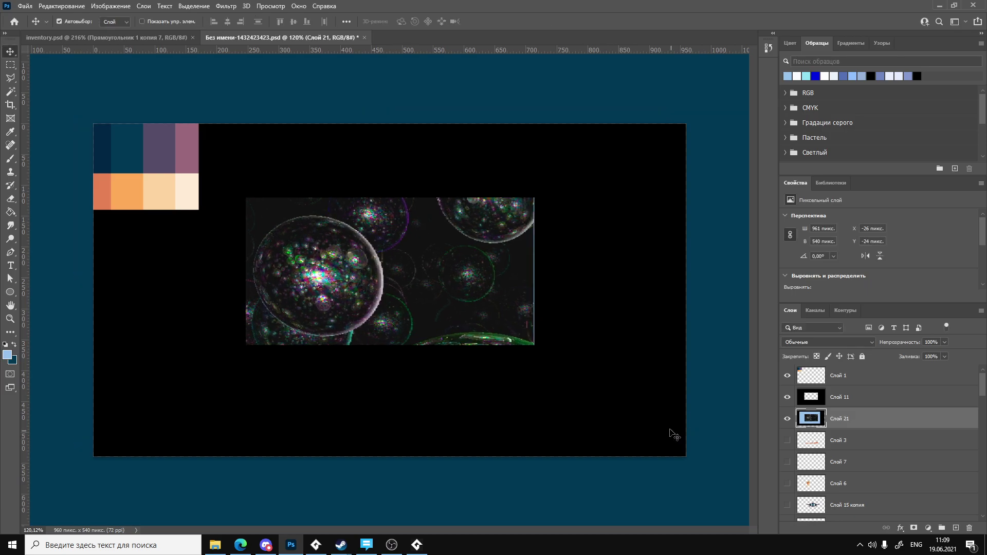
Stretch Слой 21 to 962 px wide to cover the blue sliver at the frame opening's right edge, and inspect the fit.
key("ctrl+t")
left_click_drag(670, 277, 671, 278)
key("Return")
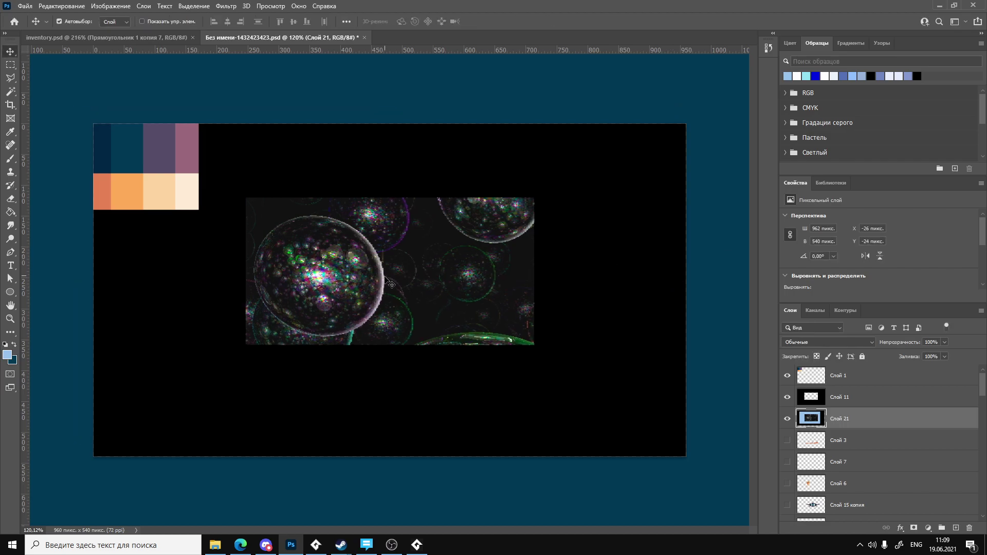
scroll(393, 282, "up", 5, "alt")
key("ctrl")
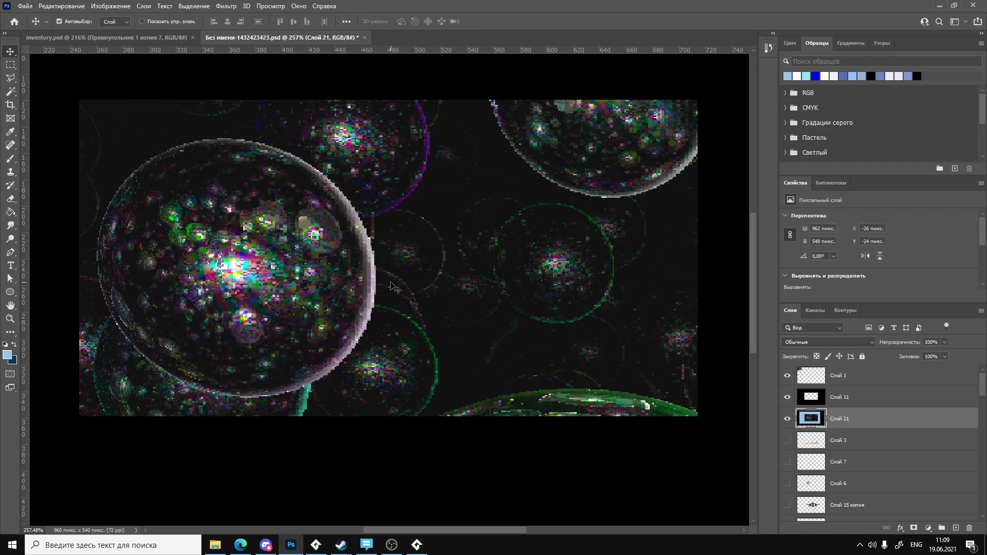
scroll(393, 286, "down", 4, "alt")
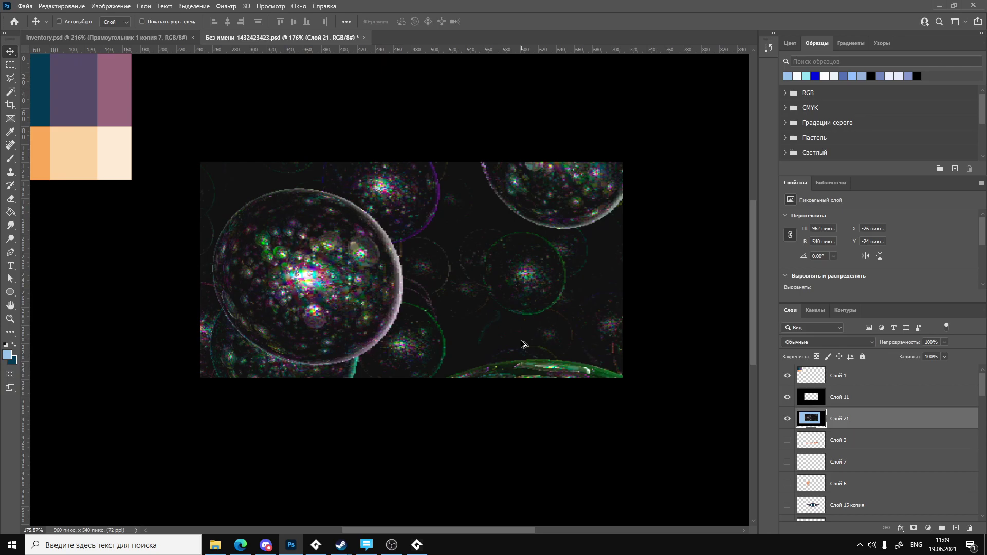
scroll(522, 343, "up", 1, "alt")
scroll(522, 343, "down", 2, "alt")
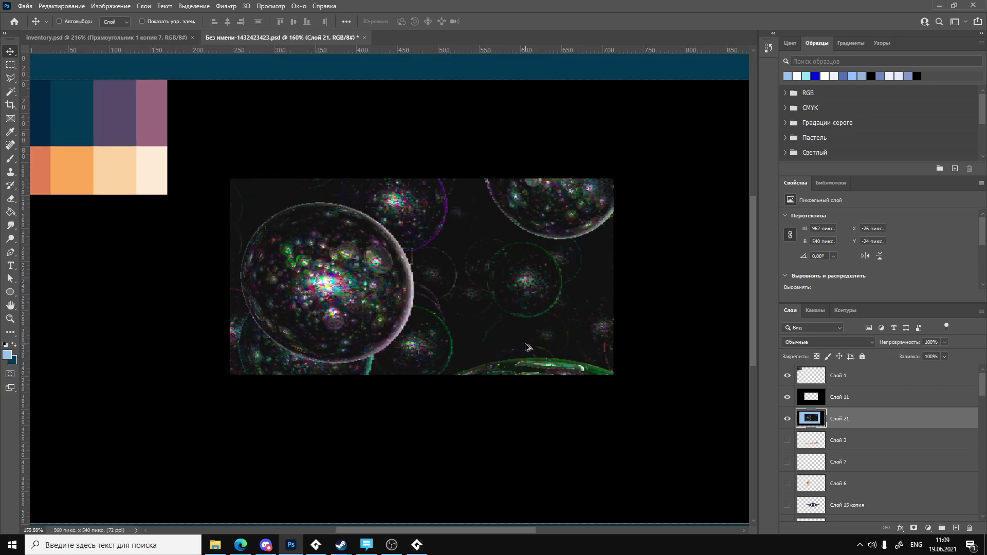
Open the blending options for Слой 21 and place the dialog so that the large bubble remains uncovered.
right_click(812, 418)
left_click(844, 213)
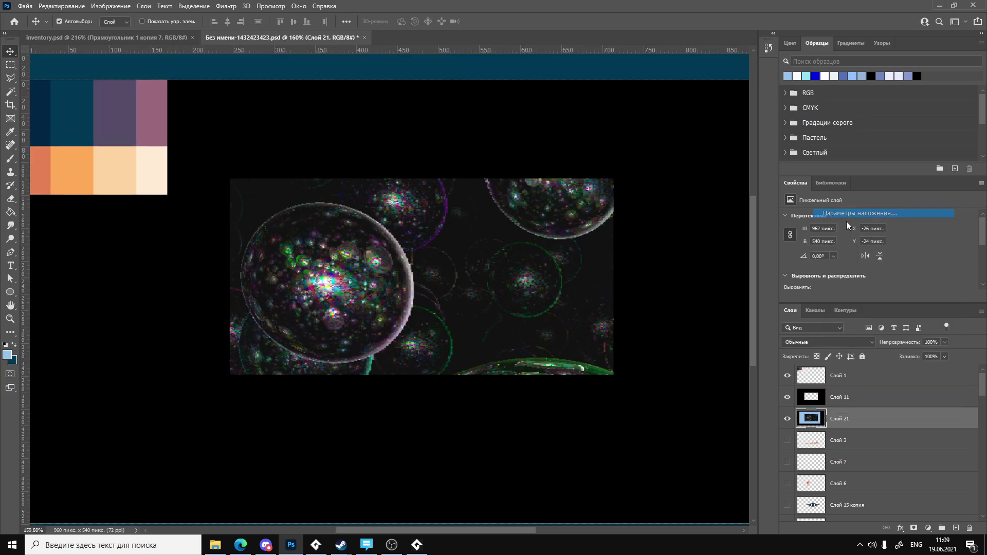
left_click_drag(188, 289, 640, 251)
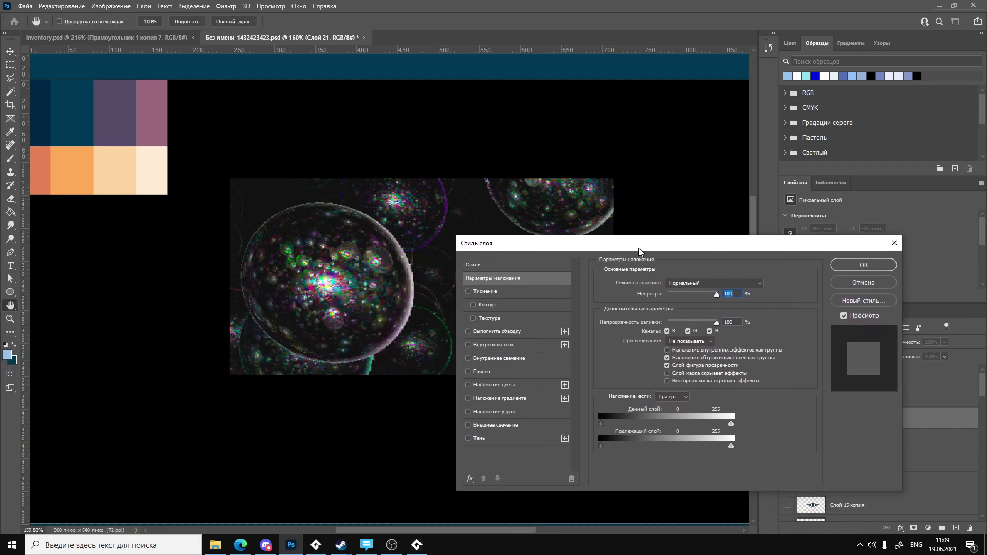
Try the Color Overlay, Pattern Overlay, Gradient Overlay and Inner Glow effects on Слой 21, switching each off again.
left_click(468, 385)
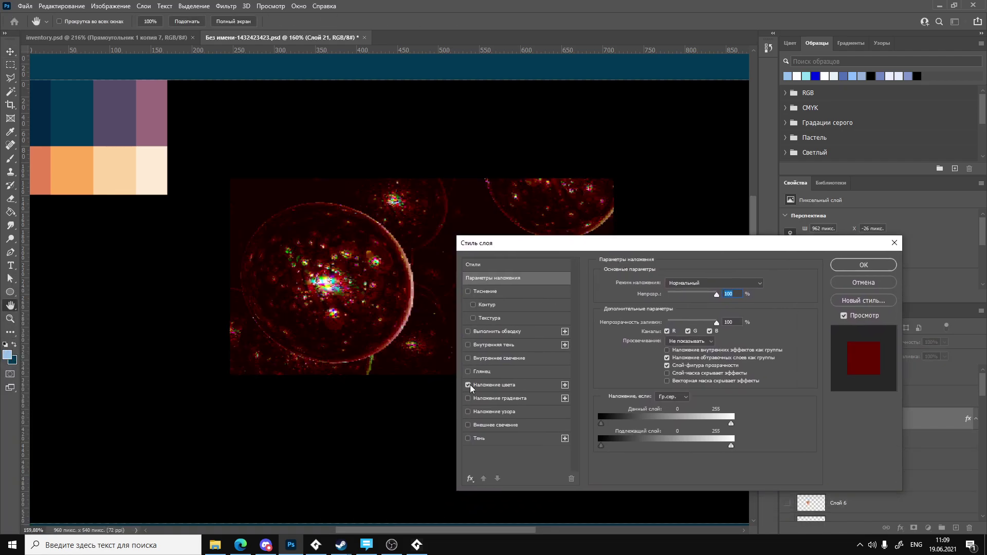
left_click(468, 385)
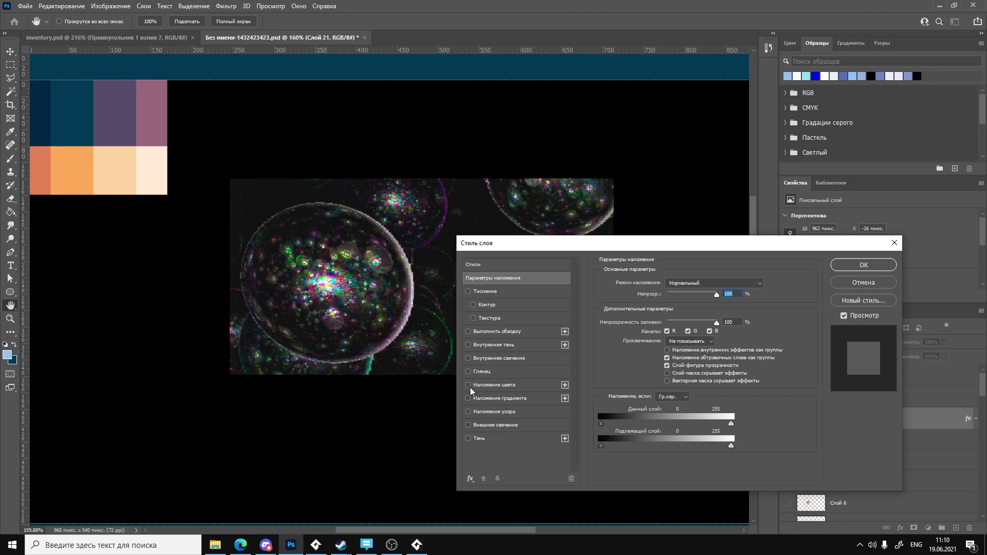
left_click(469, 410)
left_click(468, 411)
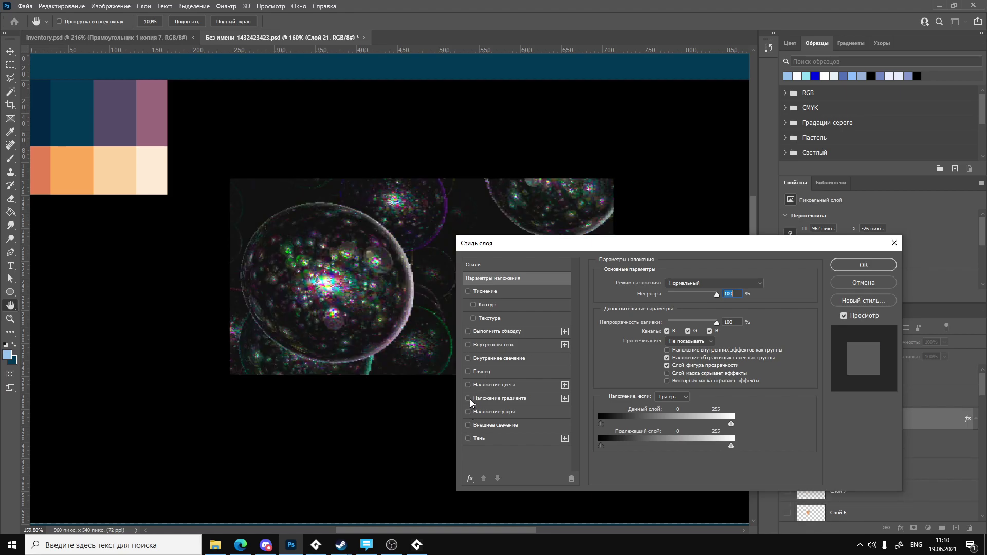
left_click(468, 399)
left_click(468, 399)
left_click(468, 359)
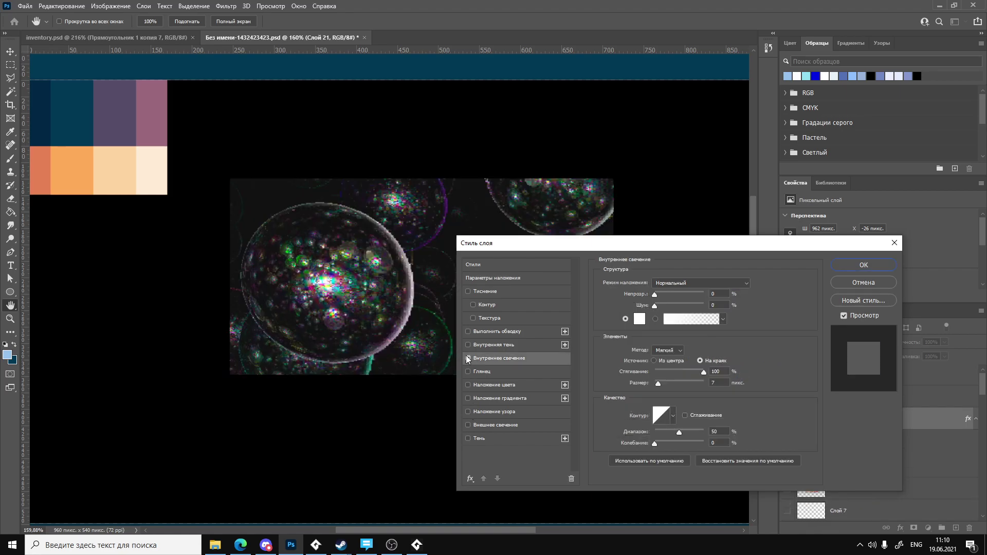
left_click(468, 359)
Try several blend modes for the orange Color Overlay effect on Слой 21 and discard the layer style changes.
left_click(468, 385)
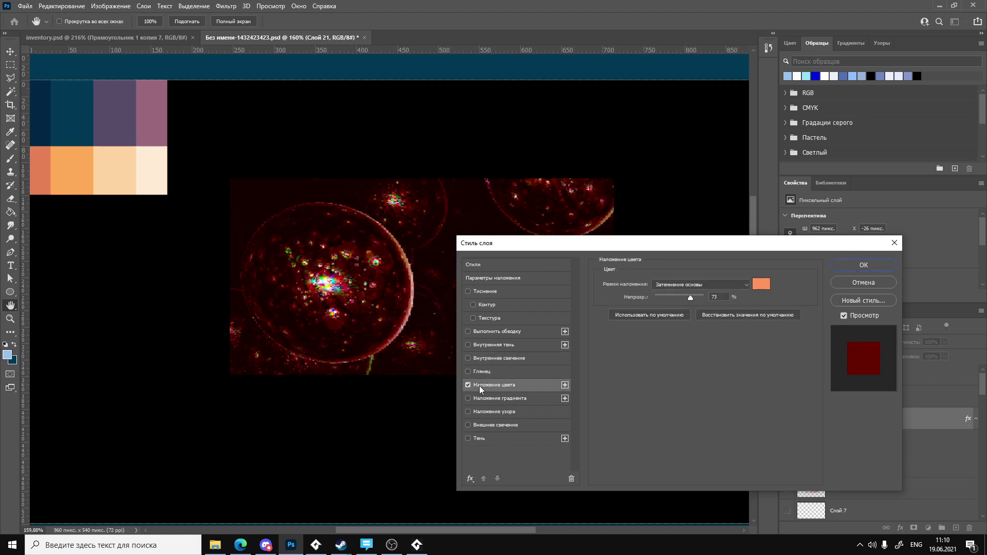
left_click(739, 285)
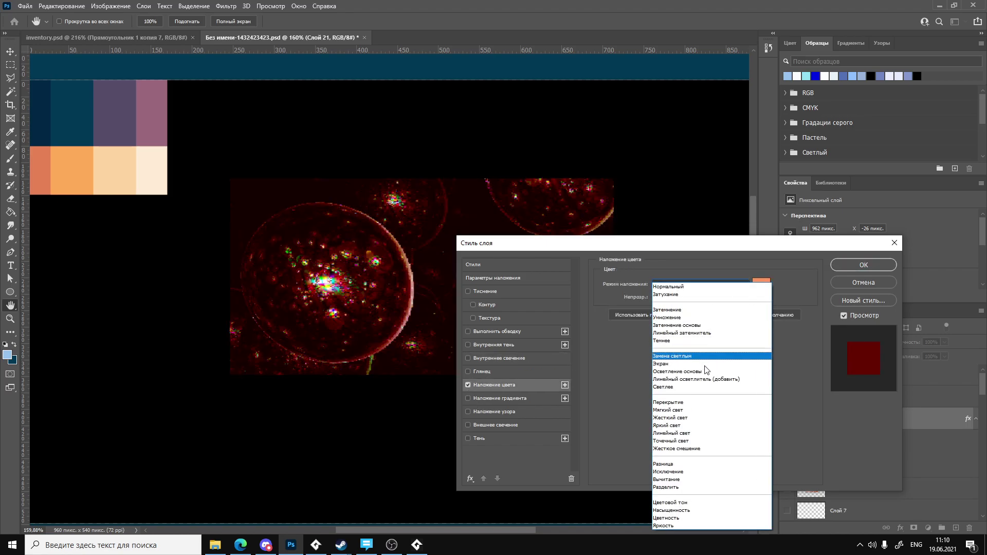
left_click(690, 281)
scroll(689, 287, "up", 3)
scroll(689, 285, "down", 10)
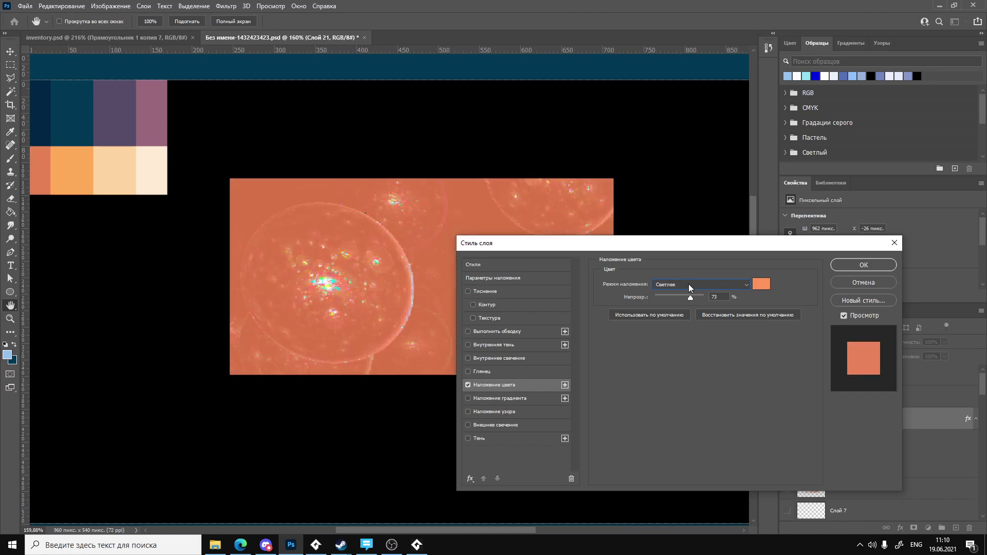
scroll(689, 284, "up", 6)
scroll(690, 287, "up", 5)
scroll(690, 287, "down", 20)
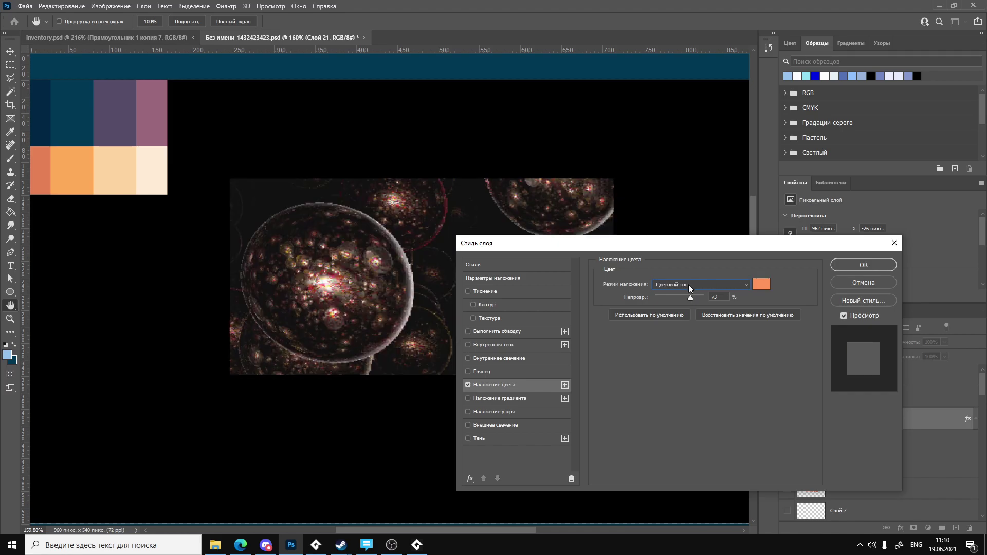
scroll(689, 285, "up", 3)
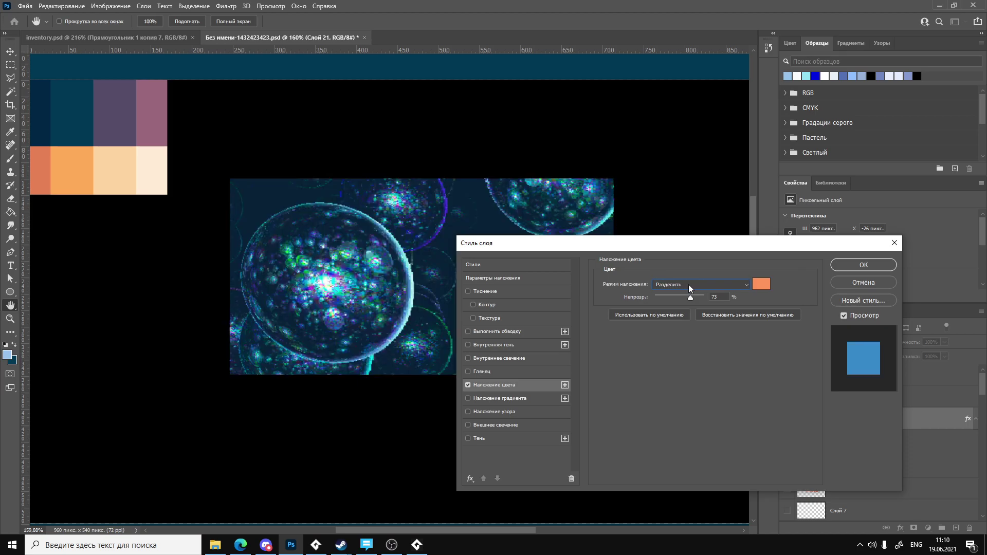
scroll(689, 285, "down", 2)
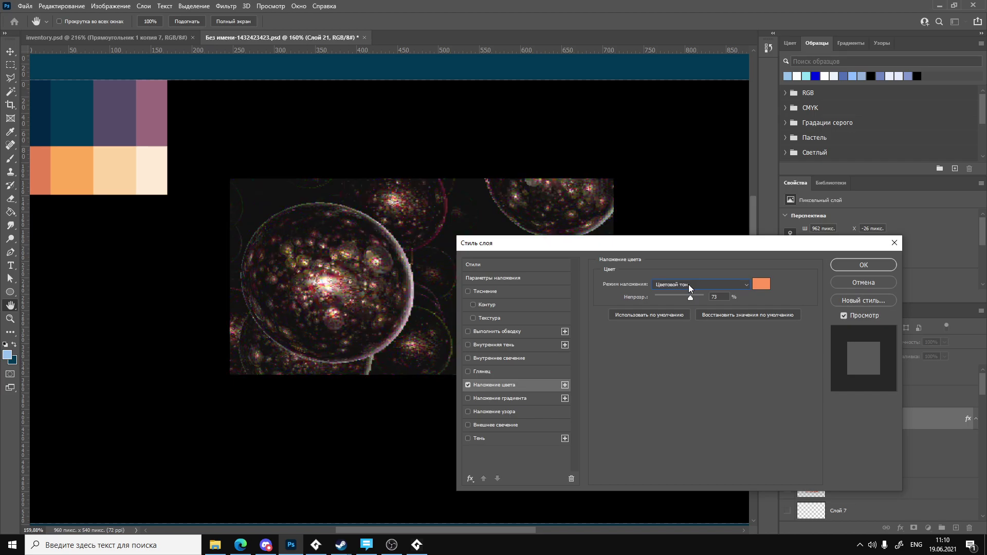
scroll(689, 285, "up", 5)
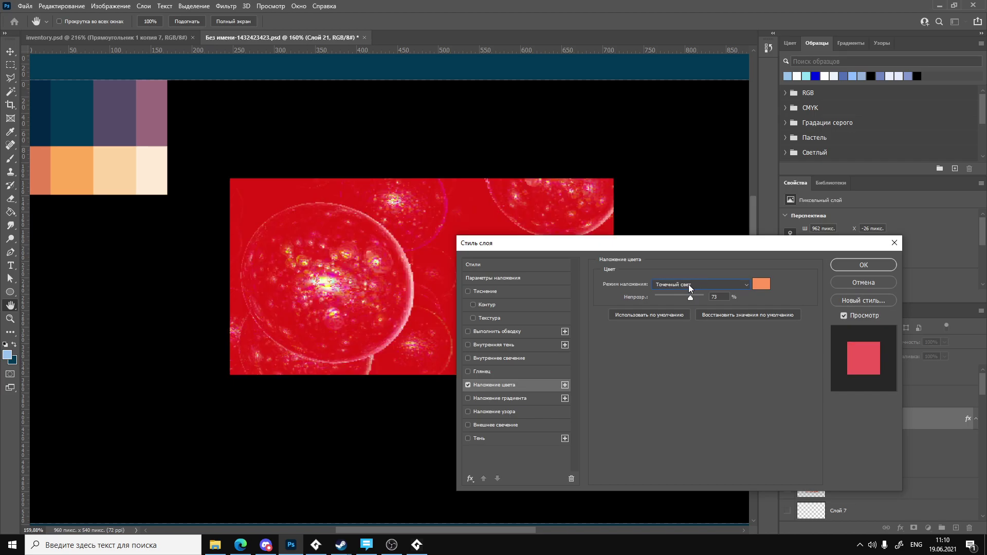
scroll(689, 285, "up", 1)
scroll(689, 284, "up", 6)
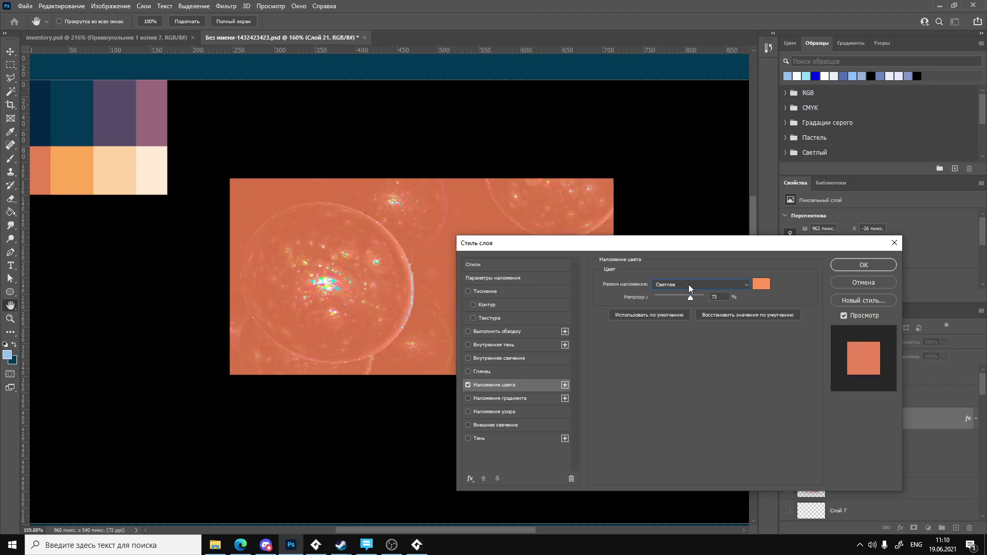
scroll(689, 288, "up", 5)
scroll(688, 285, "up", 1)
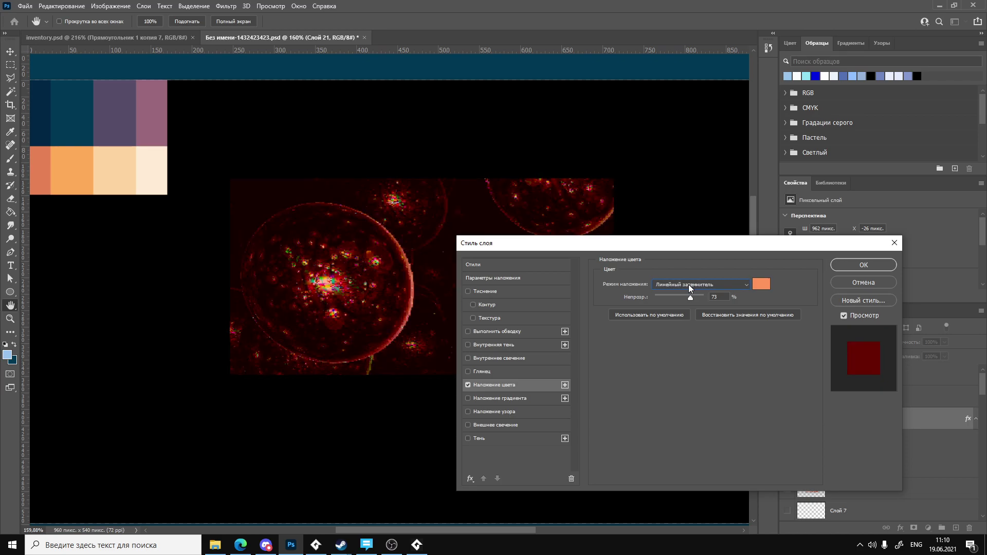
scroll(687, 288, "up", 4)
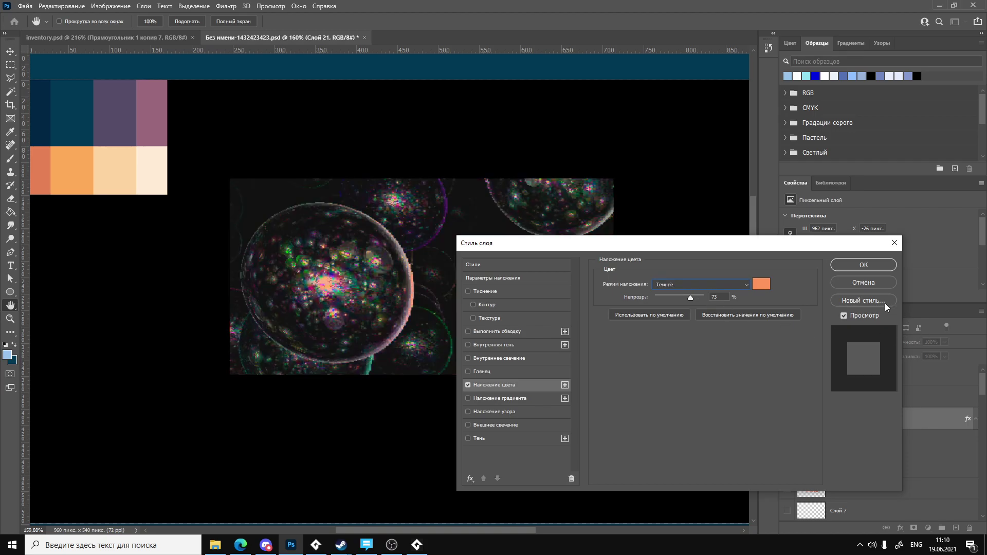
left_click(853, 281)
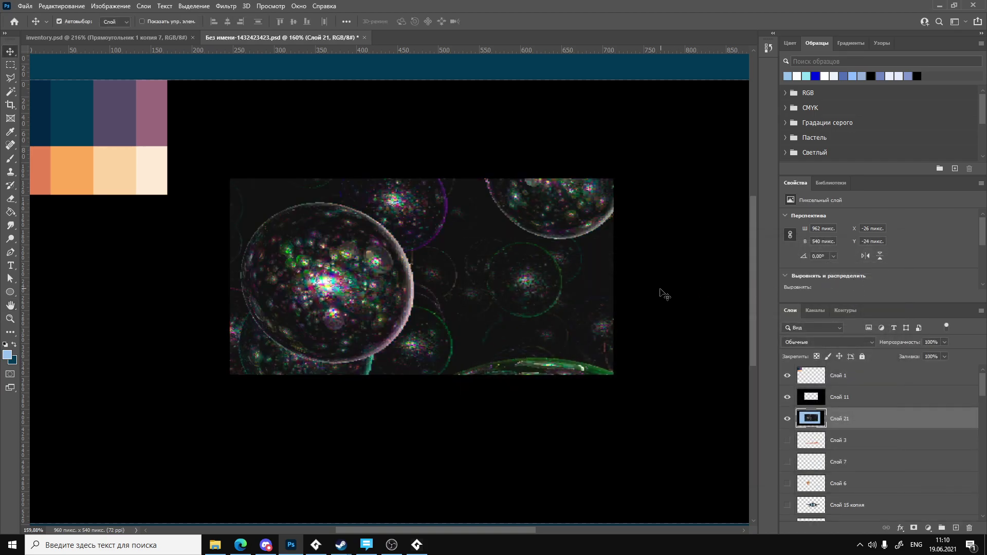
Compare the frame with Слой 21 hidden and shown, and locate Группа 4 in the layer stack.
left_click(787, 419)
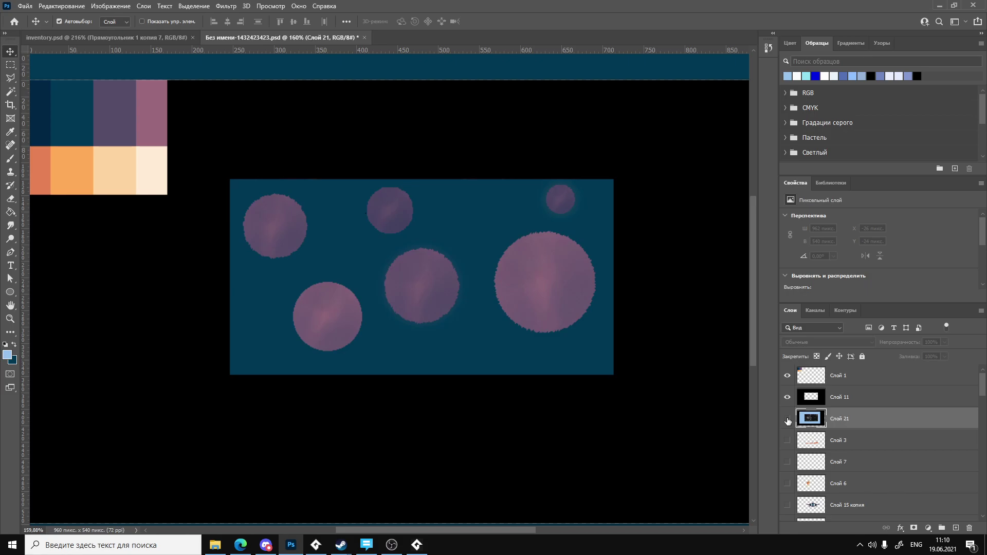
left_click(787, 418)
scroll(829, 425, "down", 2)
scroll(829, 426, "down", 3)
scroll(830, 423, "up", 3)
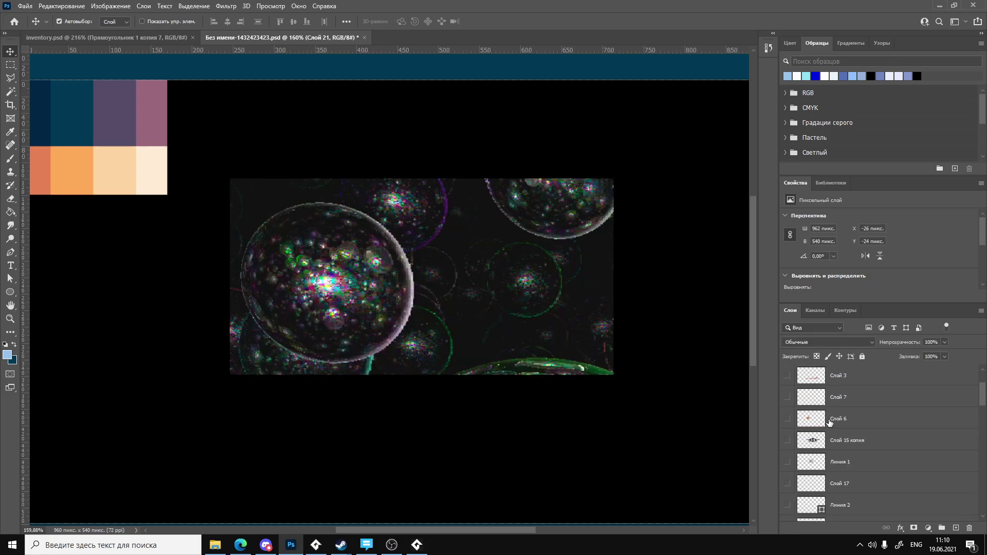
scroll(828, 421, "down", 3)
scroll(820, 404, "down", 2)
scroll(820, 405, "up", 2)
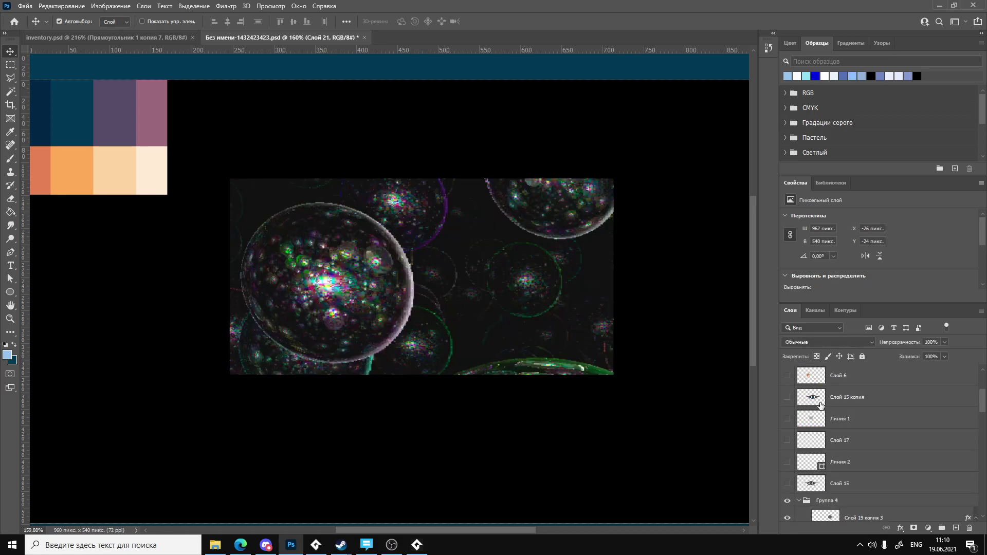
Move Слой 21 down the layer stack into Группа 4 and expand the group.
left_click(799, 500)
scroll(806, 474, "up", 5)
left_click_drag(817, 418, 827, 503)
scroll(828, 505, "down", 3)
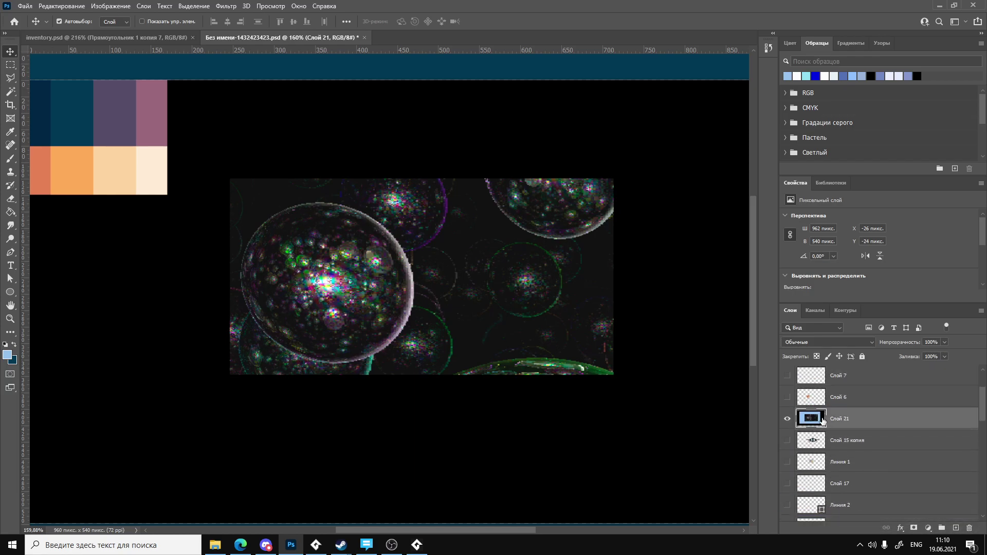
left_click_drag(823, 422, 832, 487)
scroll(832, 473, "down", 4)
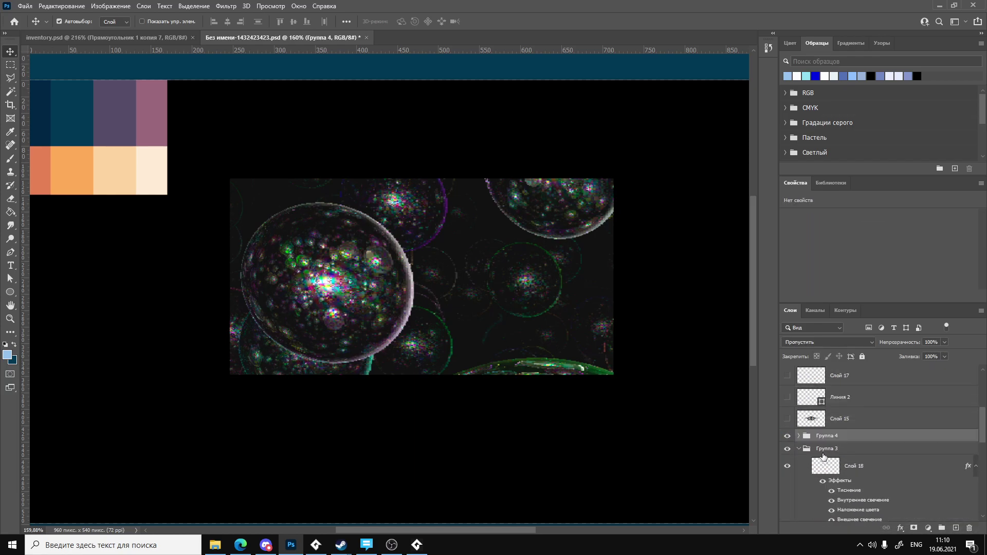
scroll(823, 411, "down", 2)
left_click(807, 418)
left_click(798, 416)
Place Слой 21 between Слой 20 and Слой 14 копия in Группа 4, and set its opacity to 41%.
scroll(816, 427, "down", 2)
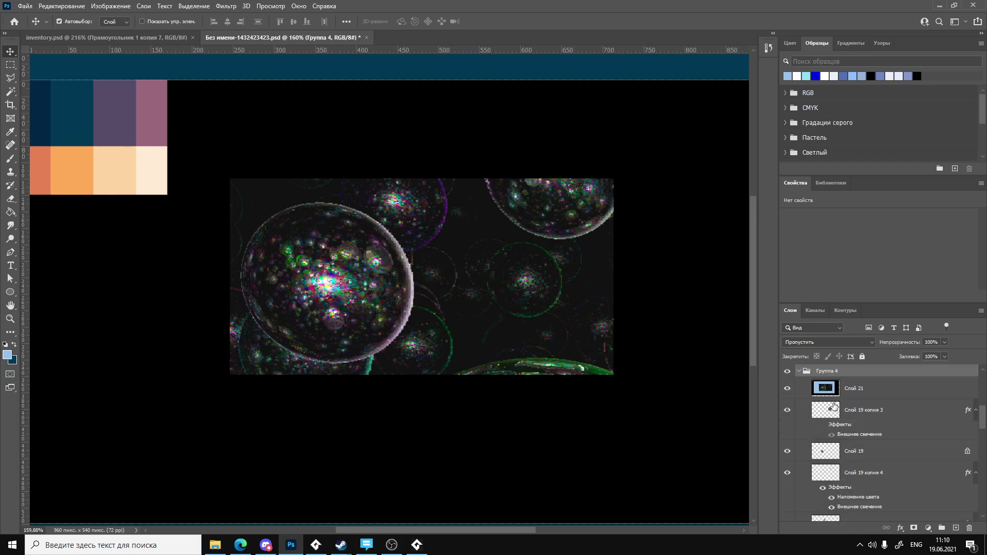
left_click_drag(835, 394, 848, 472)
scroll(849, 467, "down", 2)
left_click_drag(841, 408, 848, 474)
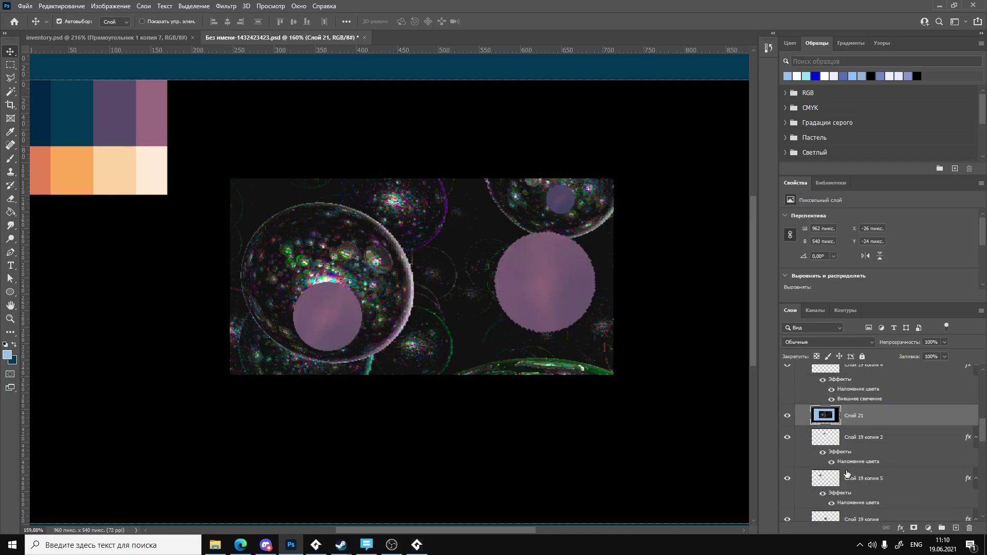
left_click_drag(846, 416, 850, 475)
scroll(850, 475, "down", 1)
left_click_drag(838, 394, 858, 459)
scroll(847, 458, "down", 1)
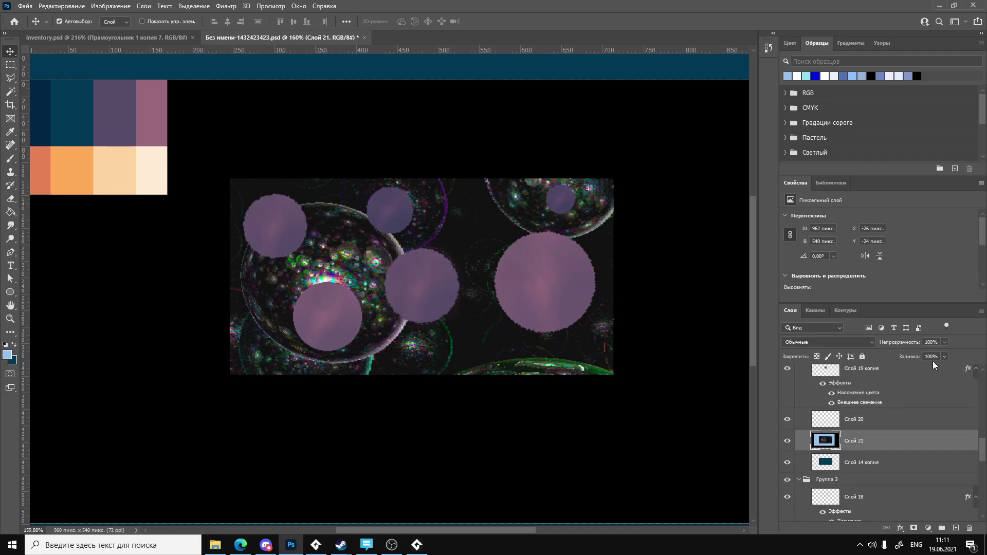
left_click_drag(937, 351, 917, 356)
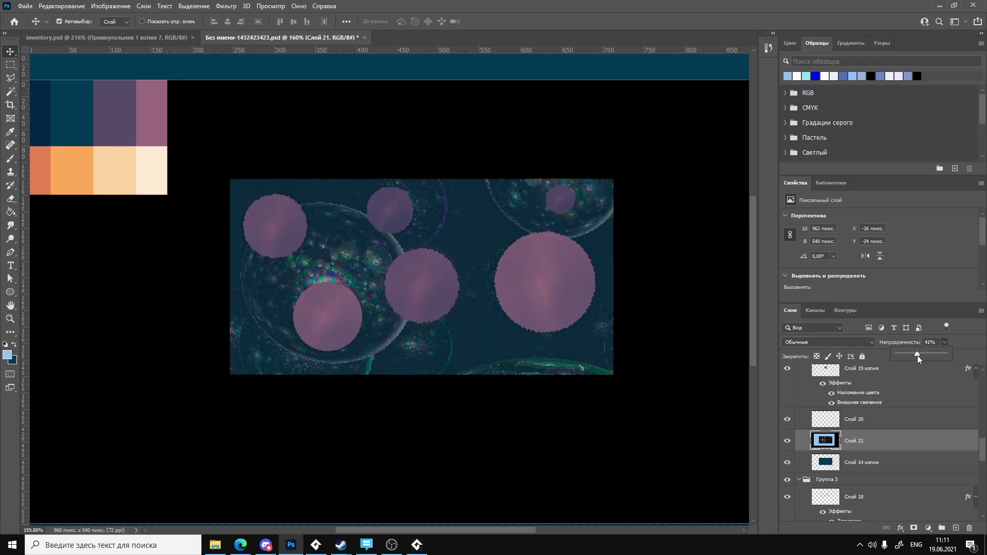
Hide Слой 19 and its five copies in Группа 4 so no purple circles cover the bubble image.
scroll(874, 401, "up", 3)
left_click(787, 432)
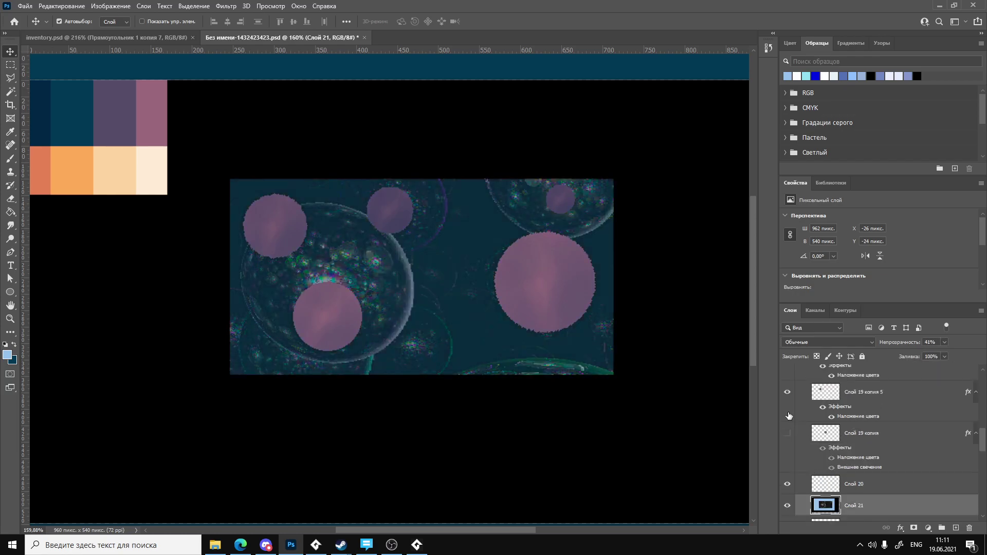
left_click(786, 396)
scroll(792, 412, "up", 5)
left_click(787, 459)
scroll(789, 442, "up", 1)
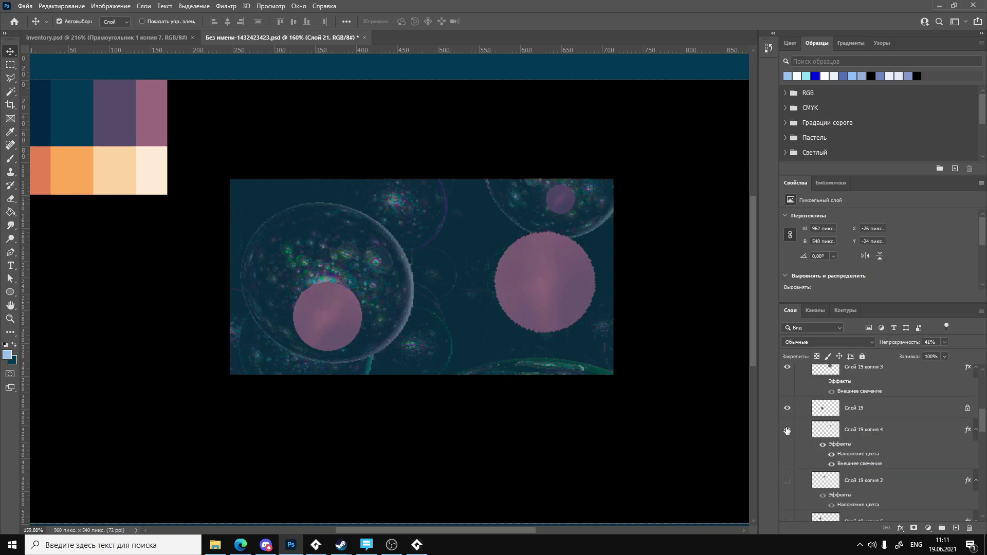
left_click(787, 429)
left_click(786, 412)
scroll(786, 413, "up", 1)
left_click(787, 410)
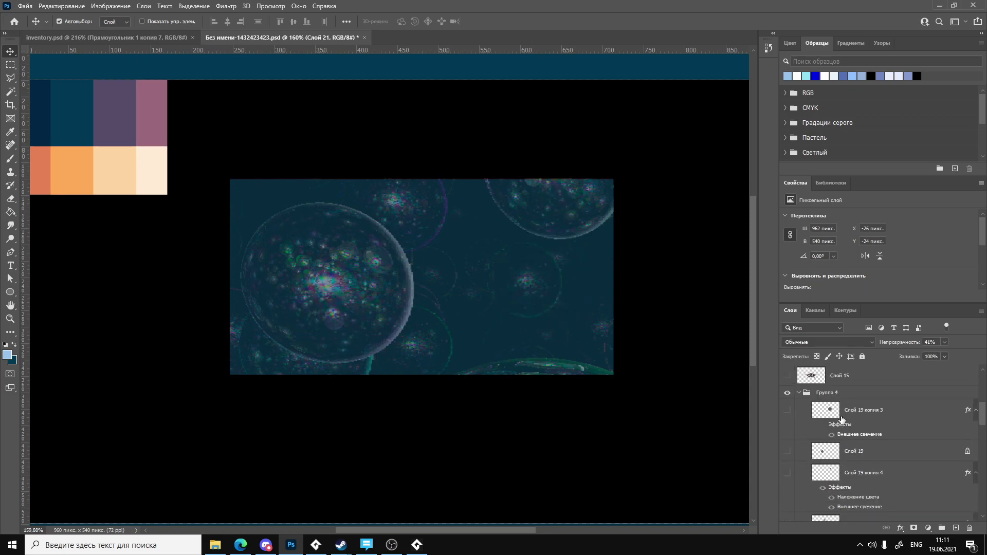
Add a new layer above Слой 19 копия 3 and sample the palest cream palette swatch as the Brush colour.
left_click(838, 410)
key("ctrl+shift+n")
key("Return")
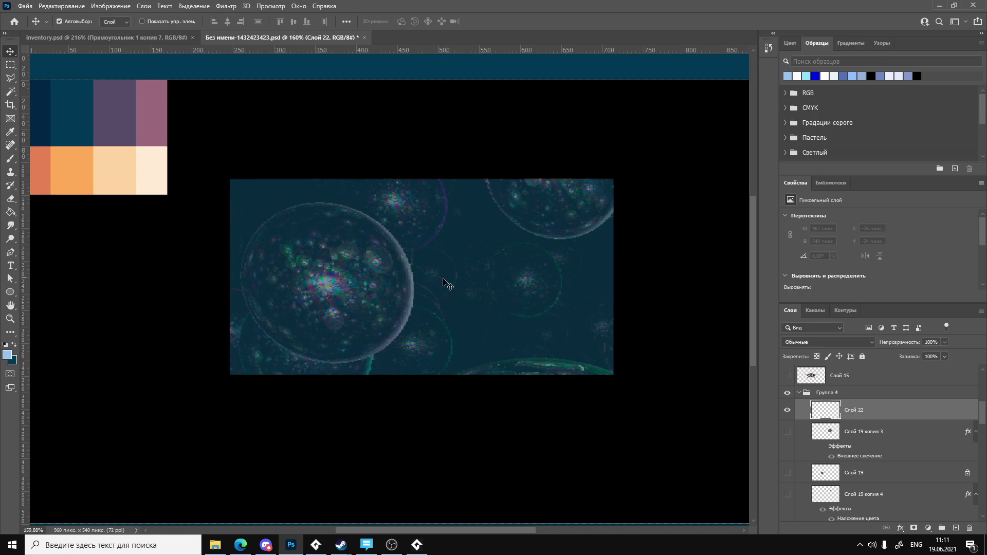
key("b")
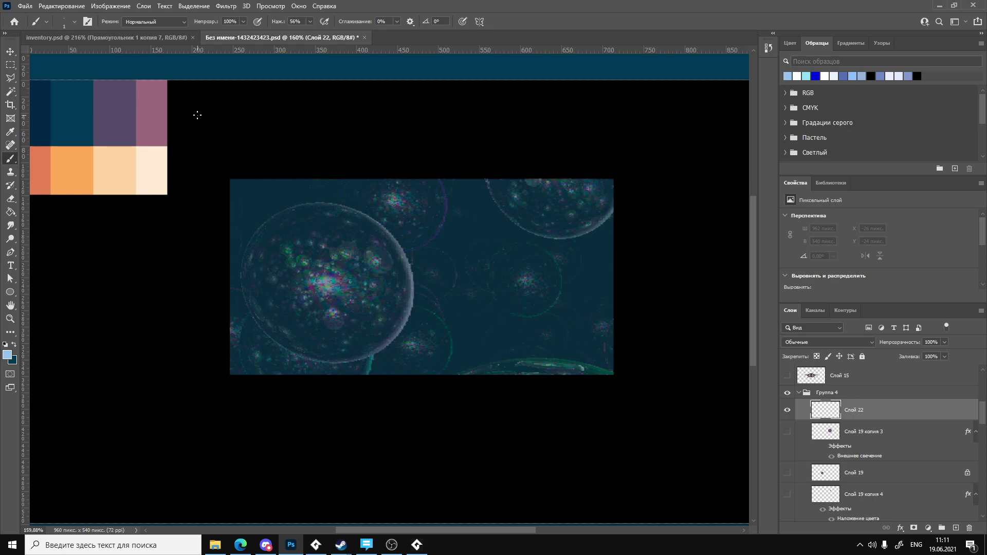
left_click(155, 176, "alt")
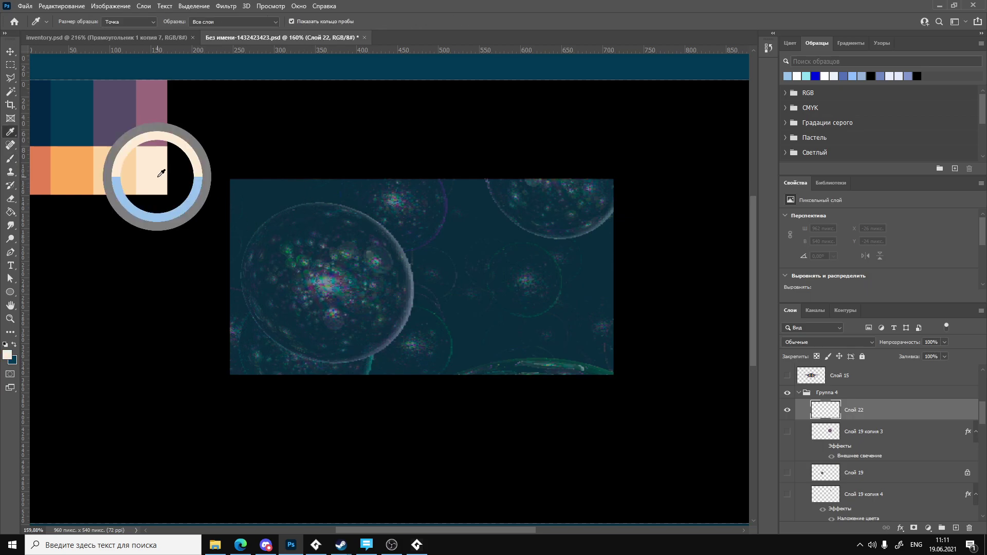
Try a 10 px hard round brush stroke along the large bubble's upper right edge and undo it.
right_click(372, 249)
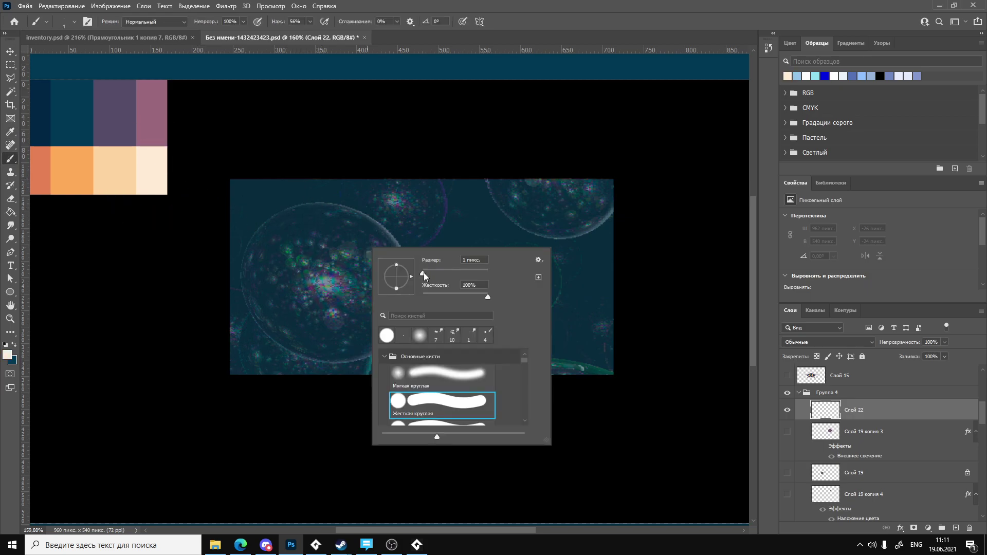
left_click_drag(424, 272, 427, 271)
left_click_drag(335, 204, 400, 248)
key("ctrl+z")
Choose the "KYLE Ultimate — твердый карандаш" preset from the Сухие кисти brushes.
right_click(384, 229)
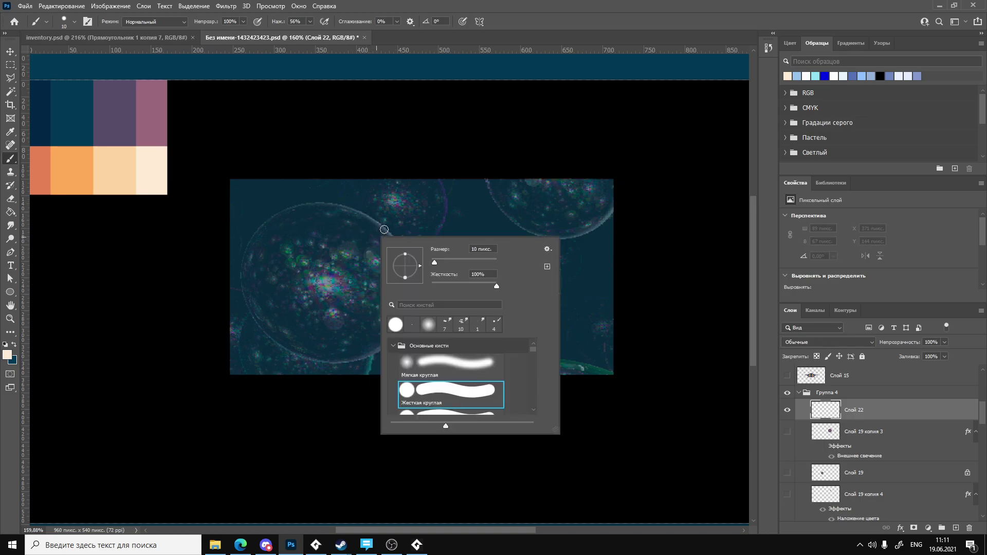
left_click_drag(531, 347, 534, 365)
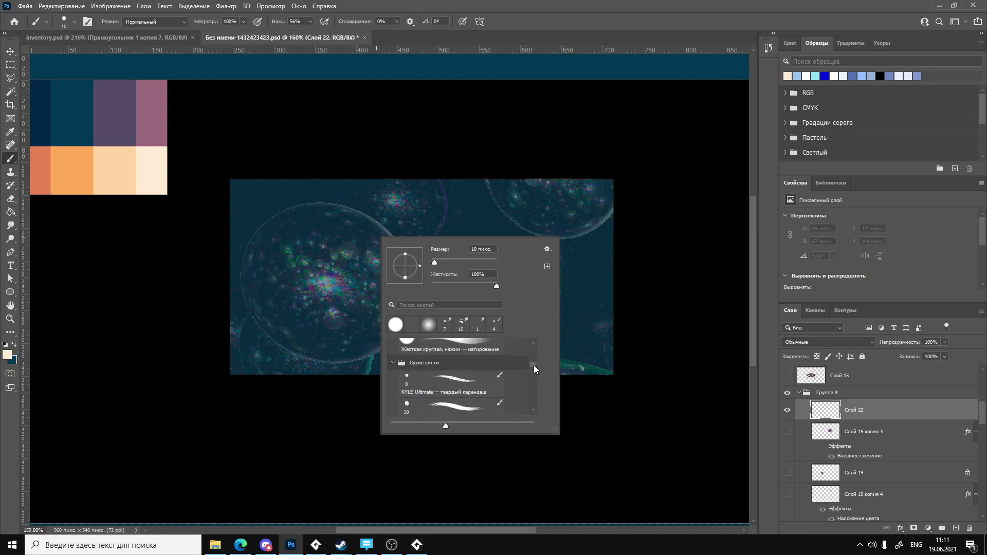
left_click(478, 383)
Brush a cream highlight along the large bubble's right and lower right edge, undoing and redrawing strokes that miss the rim.
mouse_move(353, 218)
left_mouse_down()
mouse_move(381, 241)
mouse_move(411, 308)
left_mouse_up()
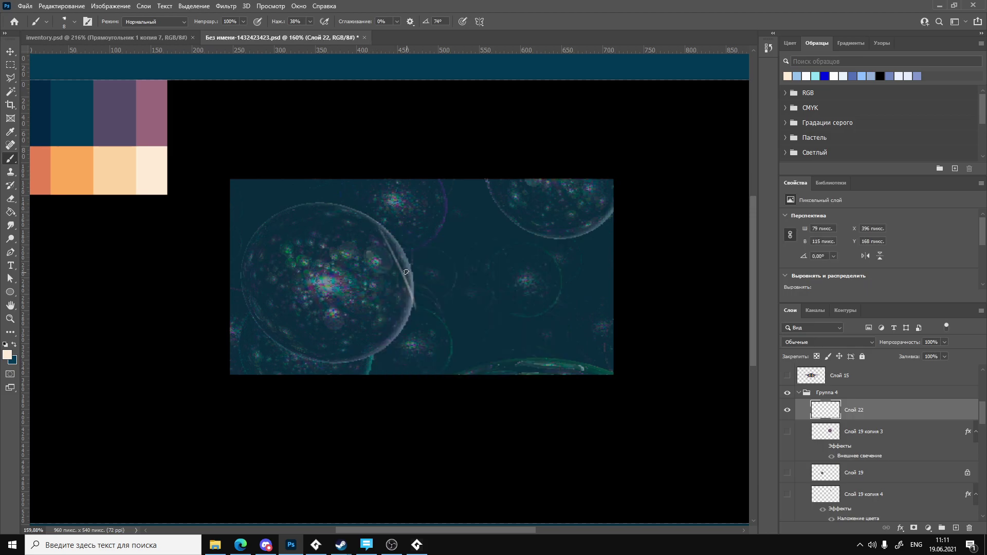
key("ctrl+z")
left_click_drag(358, 210, 419, 255)
key("ctrl+z")
key("ctrl+z")
key("e")
key("b")
left_click_drag(404, 260, 402, 325)
key("ctrl+z")
left_click_drag(411, 271, 405, 340)
key("ctrl+z")
mouse_move(411, 283)
left_mouse_down()
mouse_move(394, 335)
mouse_move(366, 356)
left_mouse_up()
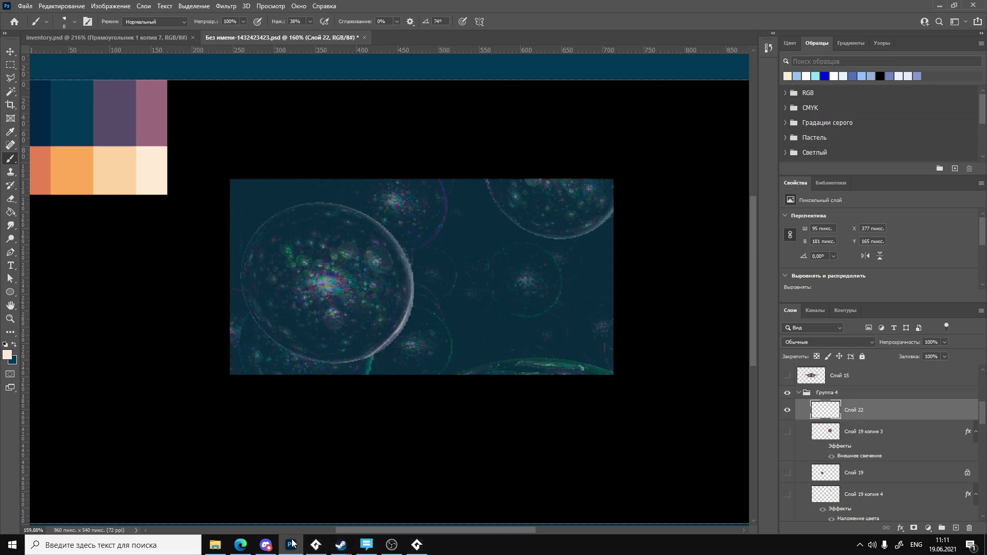
left_click(392, 546)
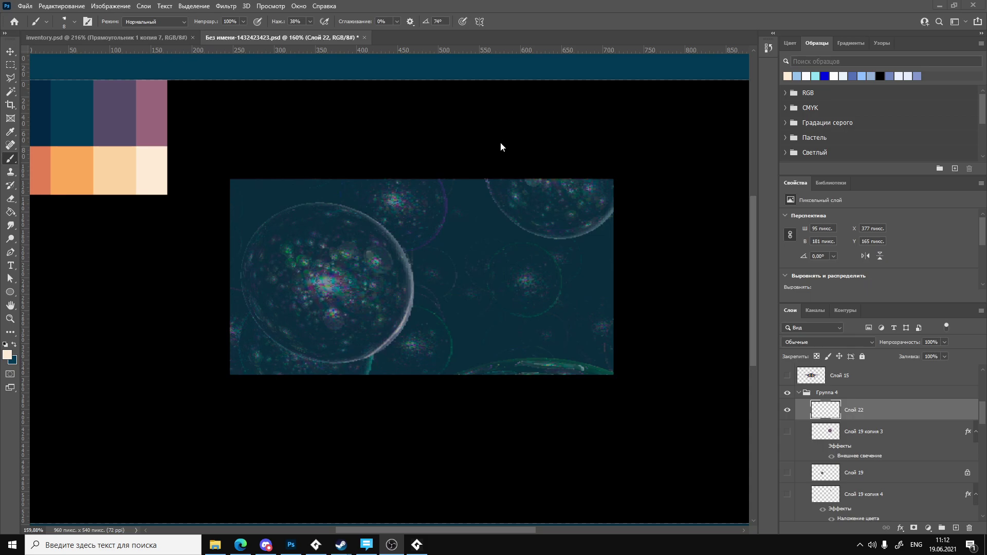
left_click(371, 218)
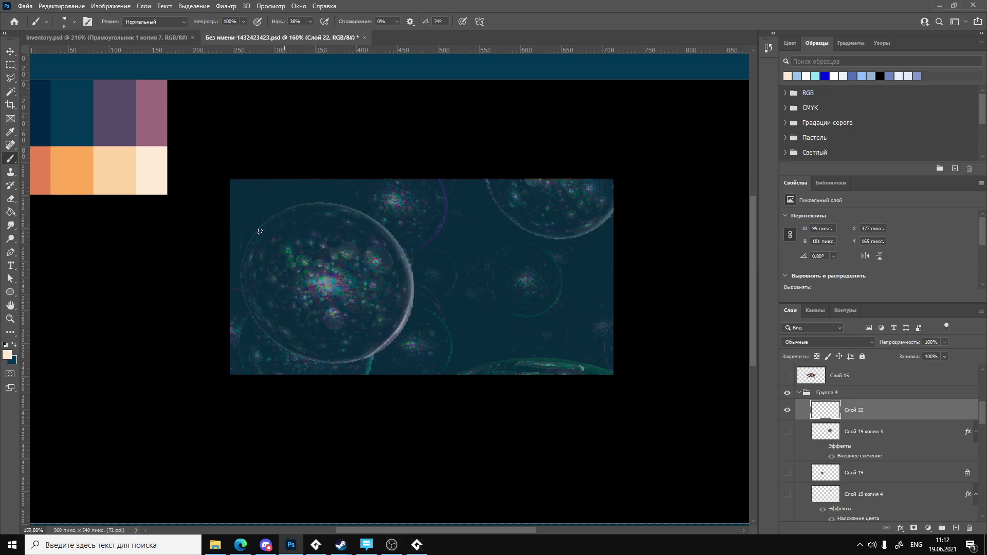
Brush thin cream strokes along the large bubble's remaining left and upper rim, undoing the unwanted ones.
left_click_drag(245, 261, 243, 273)
left_click_drag(257, 312, 294, 350)
key("ctrl+z")
left_click_drag(337, 208, 366, 221)
key("ctrl+z")
Set the opacity of the bubble image layer Слой 21 to 0%.
scroll(919, 434, "down", 5)
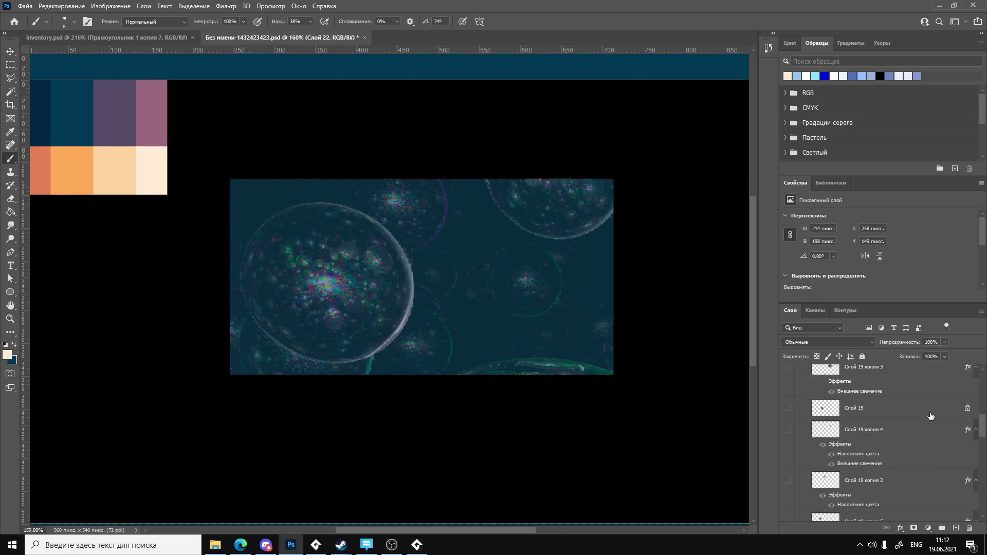
scroll(919, 433, "down", 2)
left_click(887, 404)
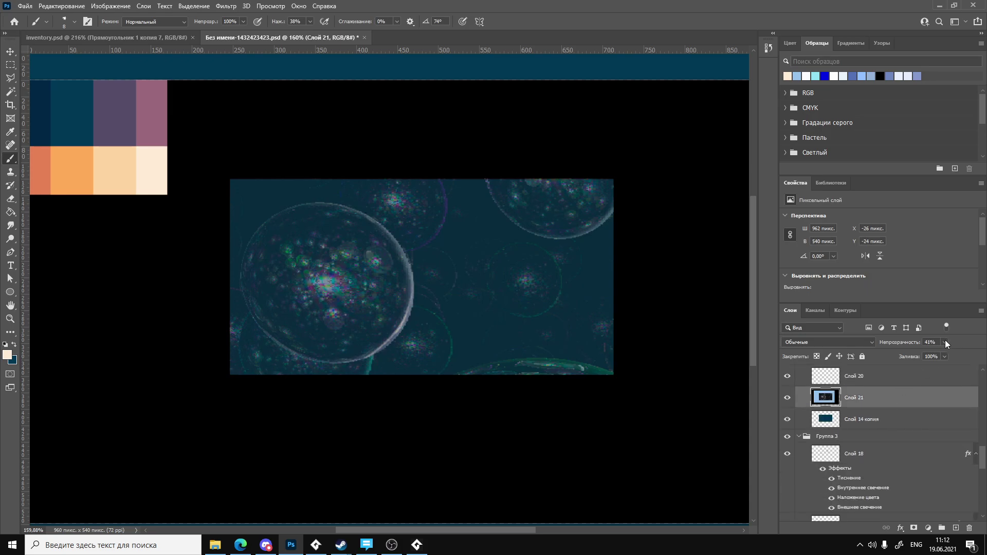
left_click_drag(945, 342, 917, 358)
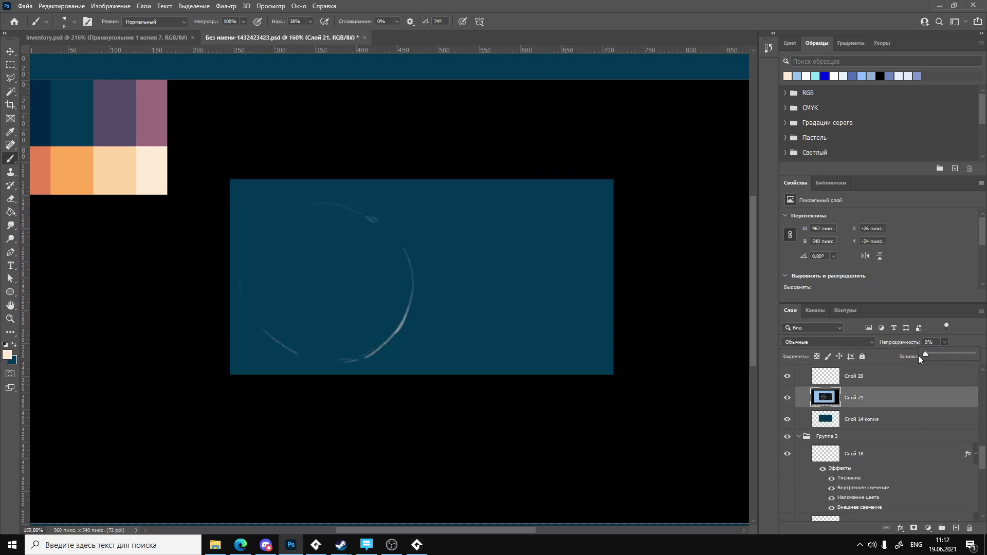
key("alt+Tab")
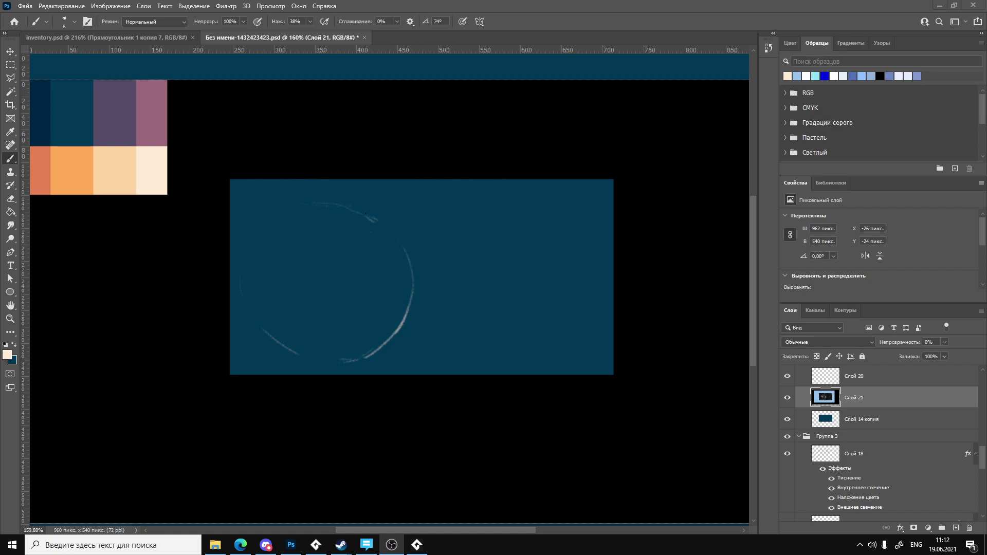
left_click(434, 325)
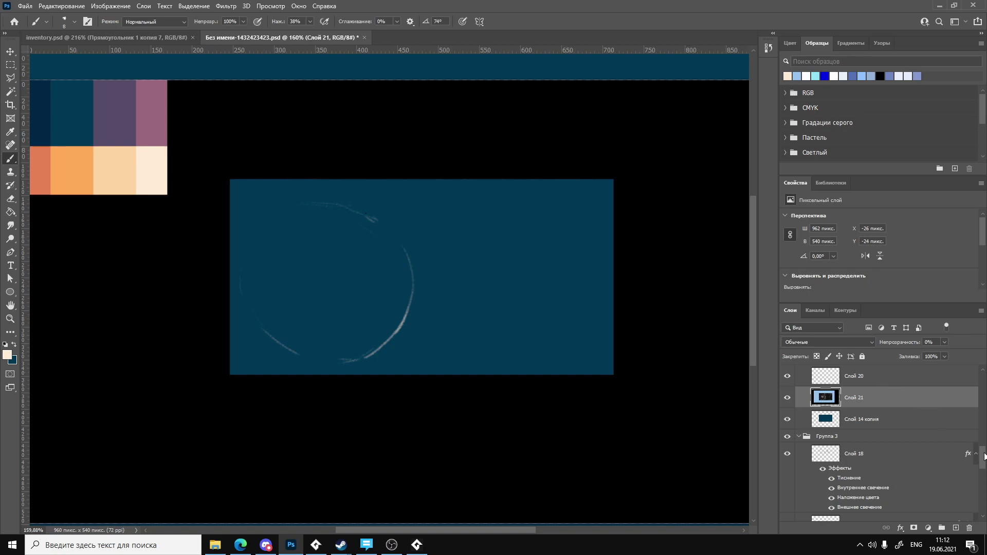
On Слой 22, brush cream strokes into the gaps along the large bubble's upper right and bottom rim, undoing and redrawing those that miss.
left_click_drag(984, 457, 983, 409)
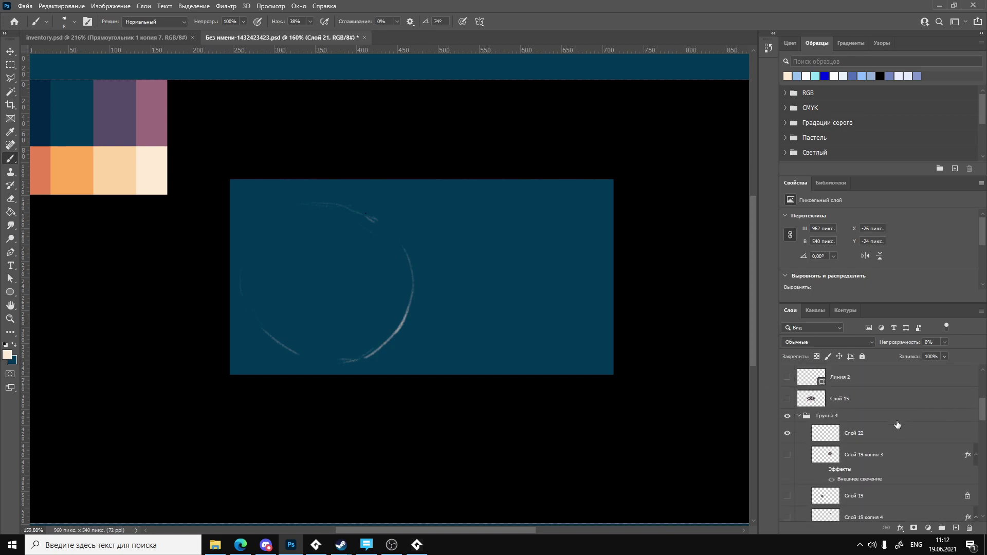
left_click(897, 425)
left_click_drag(375, 220, 407, 249)
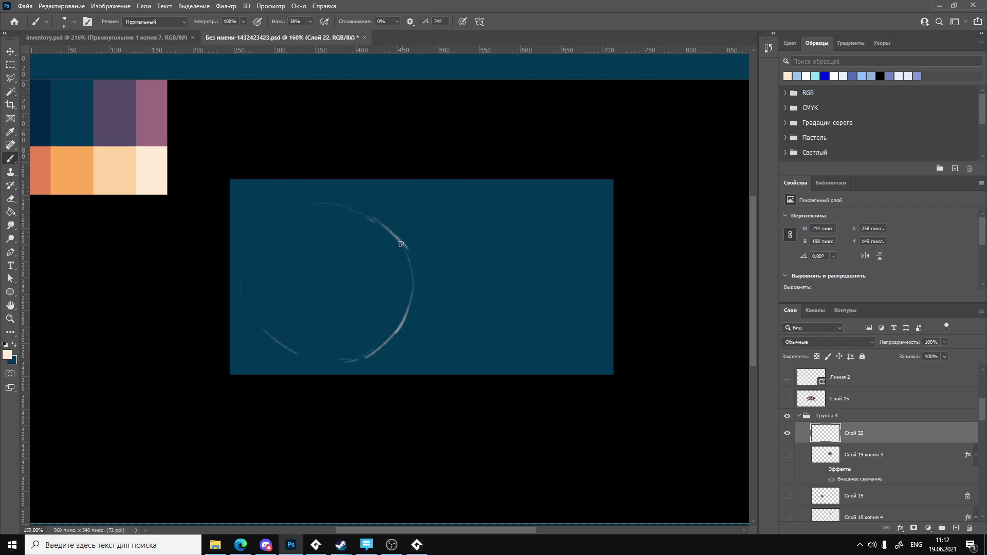
key("ctrl+z")
left_click_drag(406, 249, 373, 226)
left_click_drag(306, 355, 365, 367)
key("ctrl+z")
left_click_drag(303, 355, 361, 359)
left_click_drag(295, 357, 381, 351)
Set the opacity of the bubble image layer Слой 21 to 40%.
left_click_drag(982, 406, 976, 449)
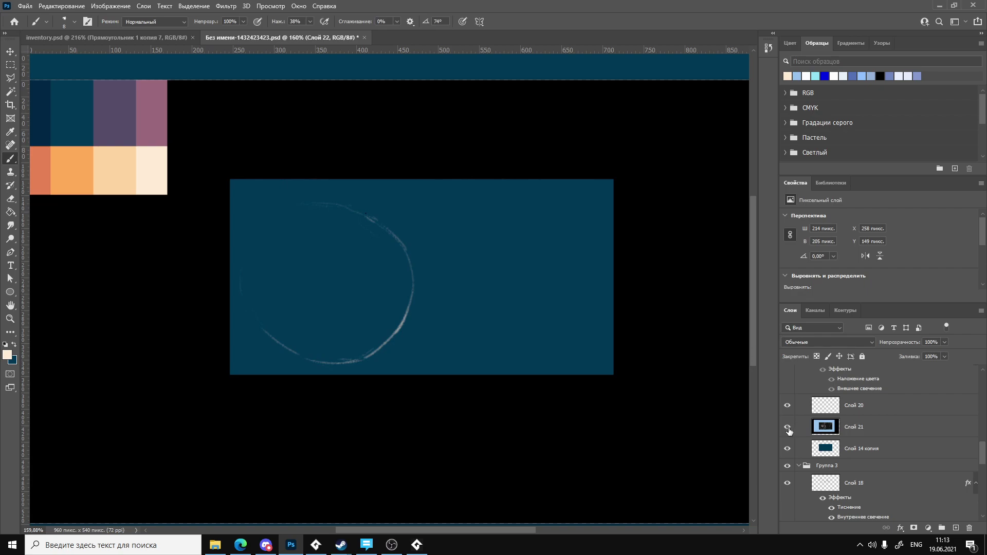
left_click(830, 433)
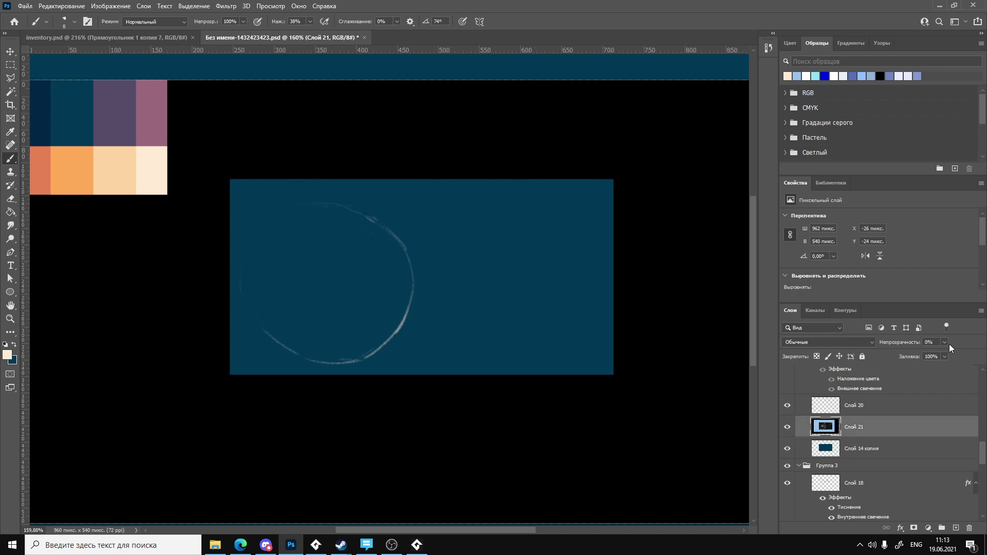
left_click_drag(930, 354, 950, 357)
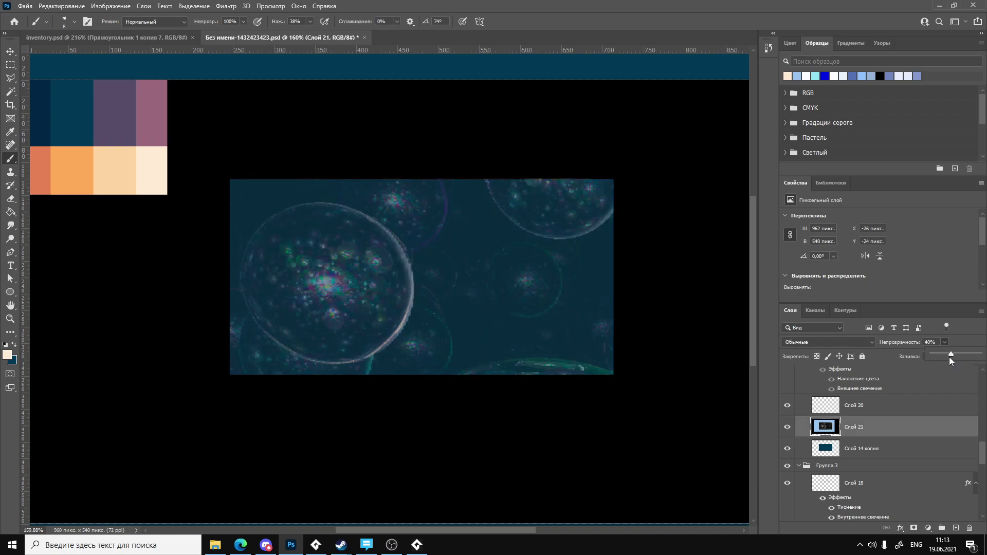
Examine the large bubble's interior specks and glow at several magnifications.
key("space")
left_click_drag(319, 313, 380, 350, "ctrl")
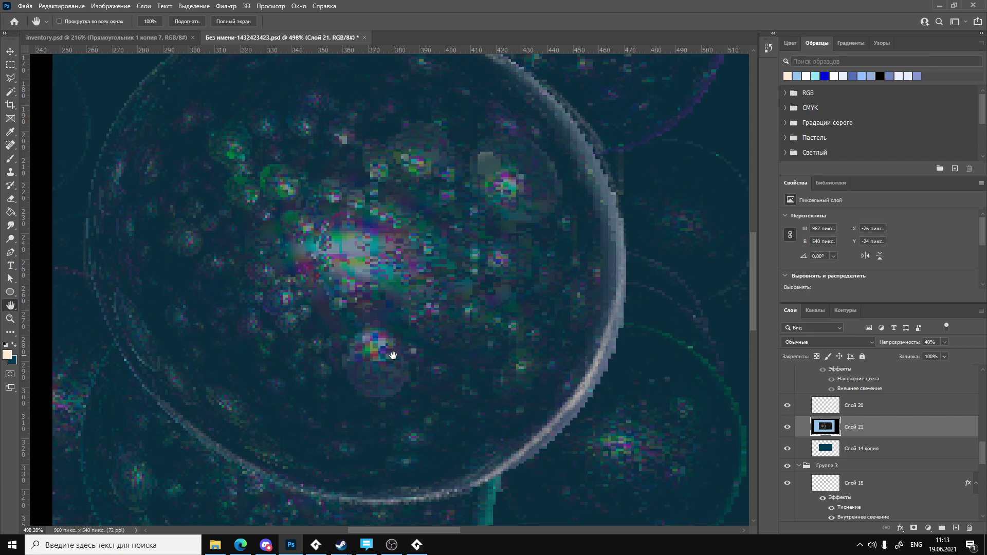
mouse_move(412, 321)
left_mouse_down()
mouse_move(389, 334)
mouse_move(404, 334)
left_mouse_up()
scroll(393, 330, "down", 2, "alt")
scroll(404, 334, "up", 5, "alt")
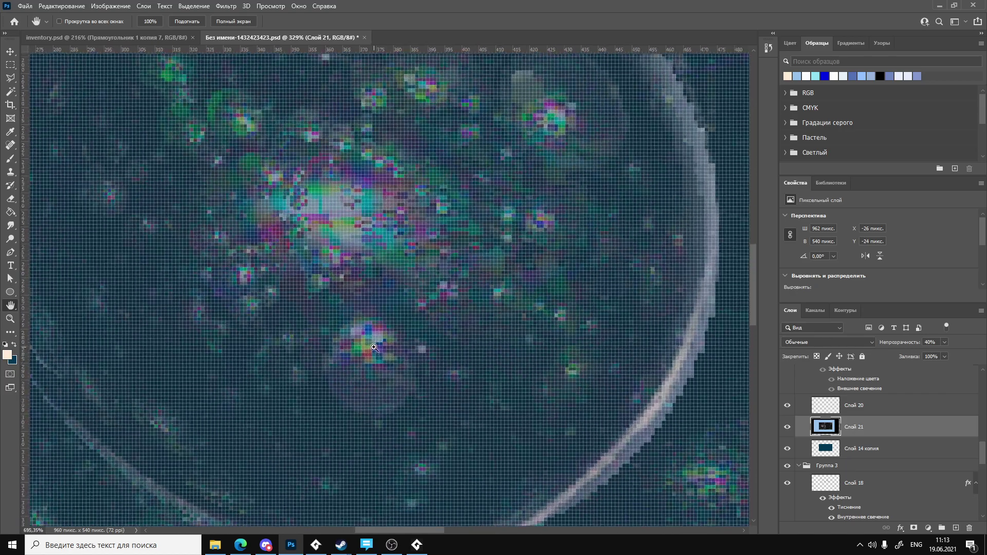
scroll(376, 342, "down", 4, "alt")
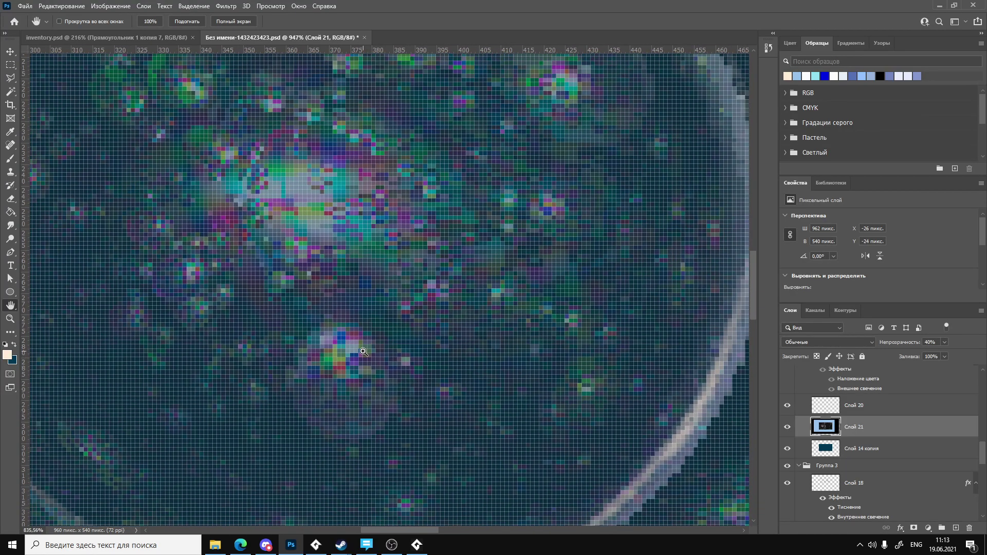
scroll(338, 371, "down", 2, "alt")
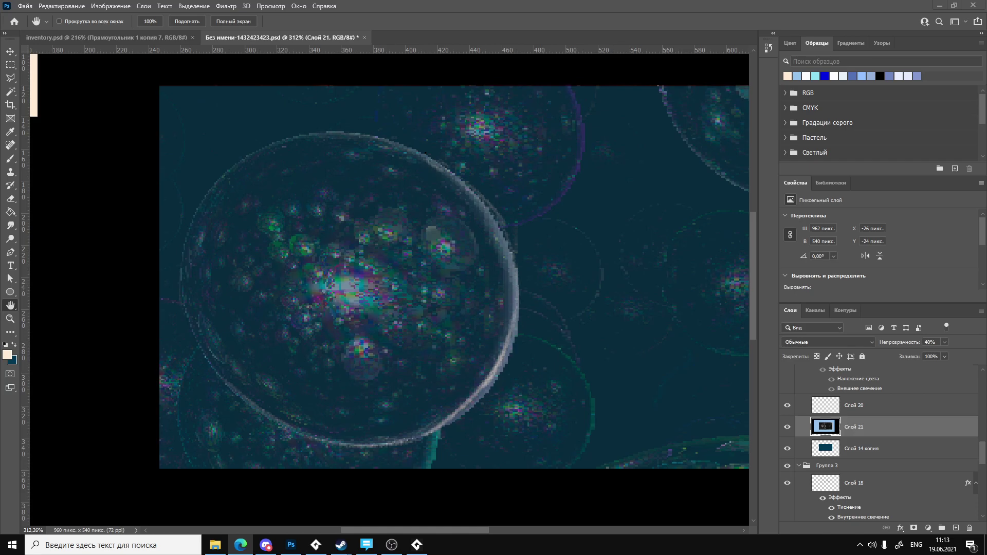
left_click(347, 309)
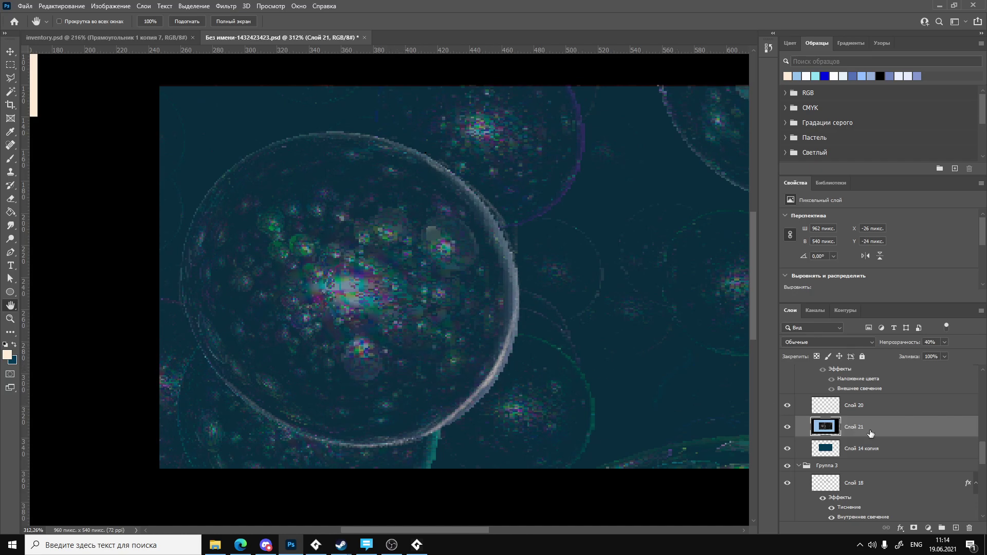
Hide Слой 22 with the painted rim highlights.
scroll(865, 440, "up", 6)
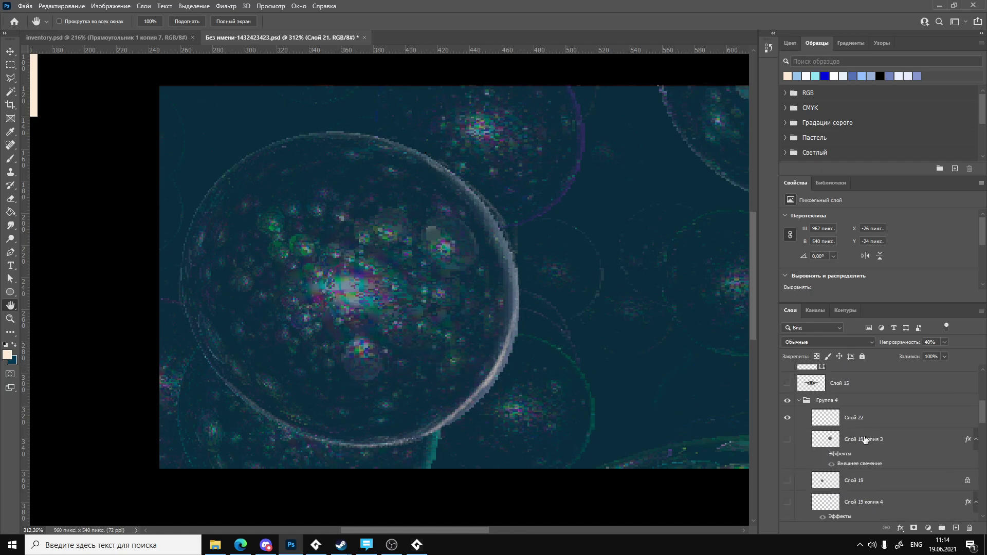
left_click(787, 418)
scroll(260, 322, "up", 1)
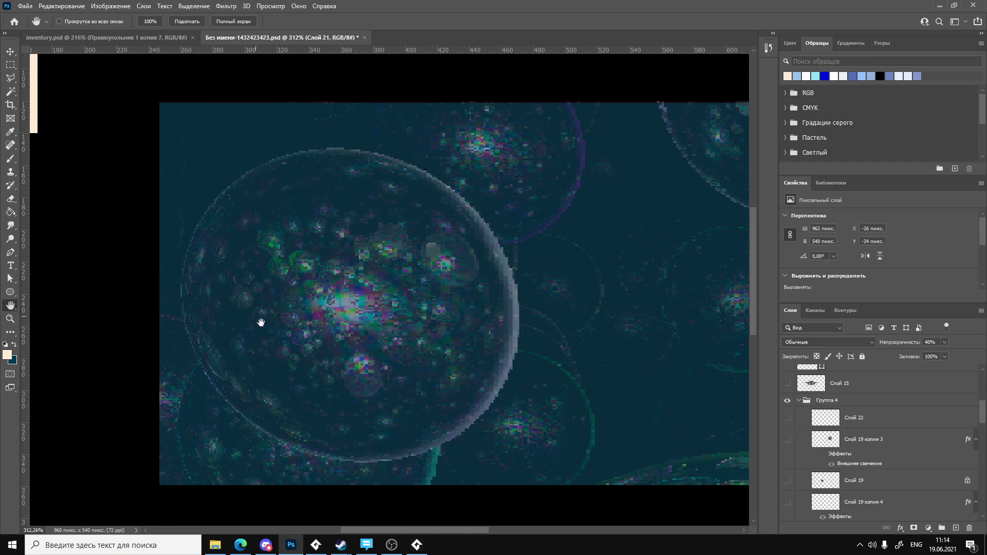
scroll(216, 321, "down", 1, "alt")
left_click(11, 291)
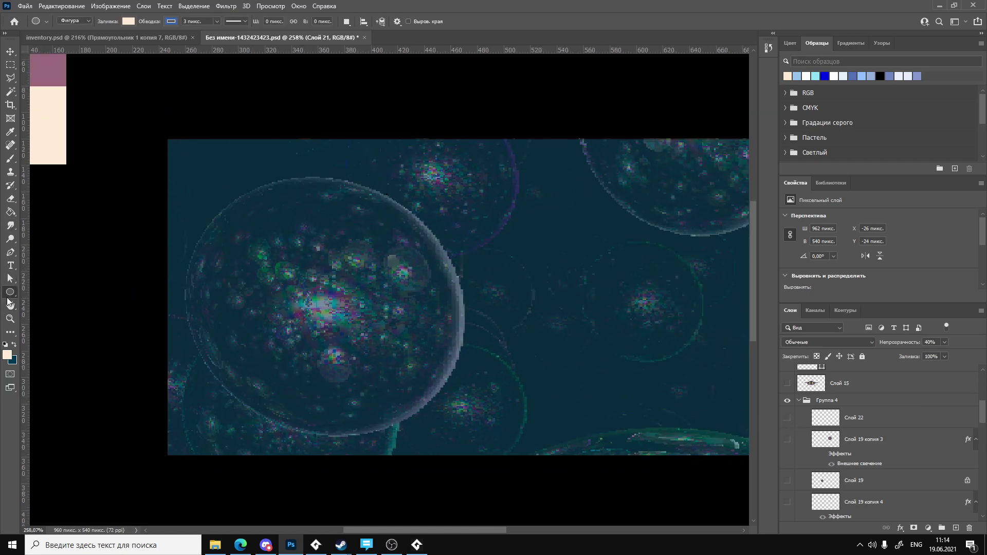
left_click_drag(209, 206, 564, 446)
left_click_drag(336, 339, 344, 309)
key("ctrl+z")
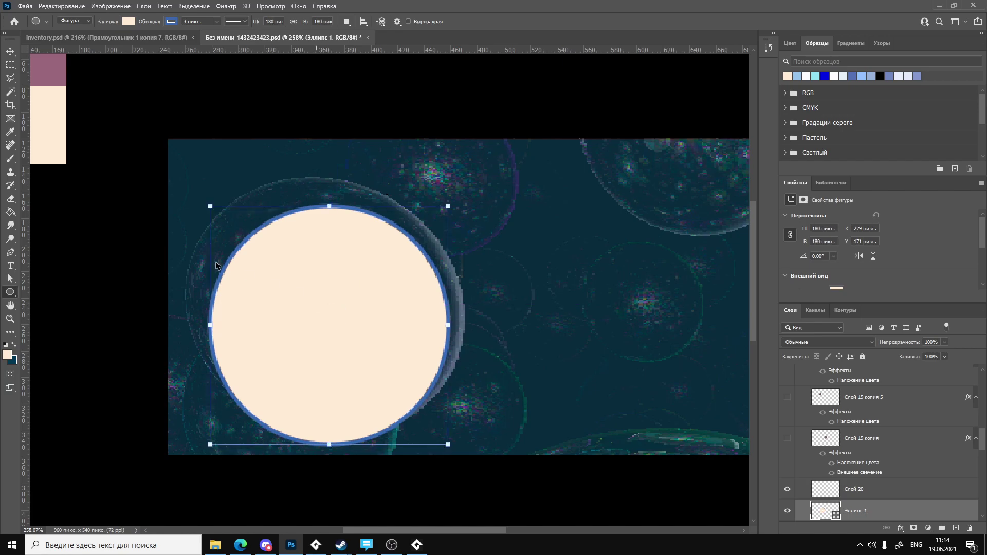
left_click(11, 52)
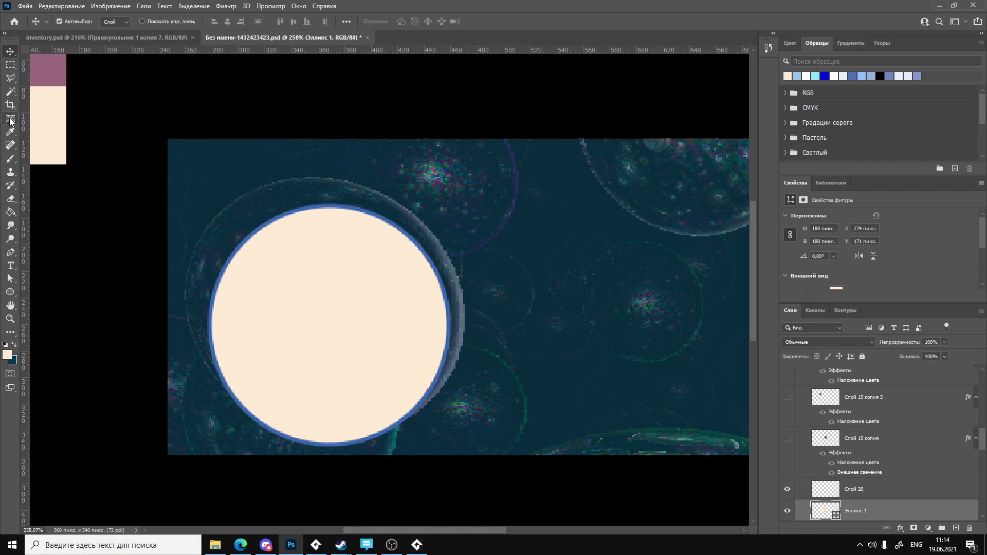
key("ctrl+z")
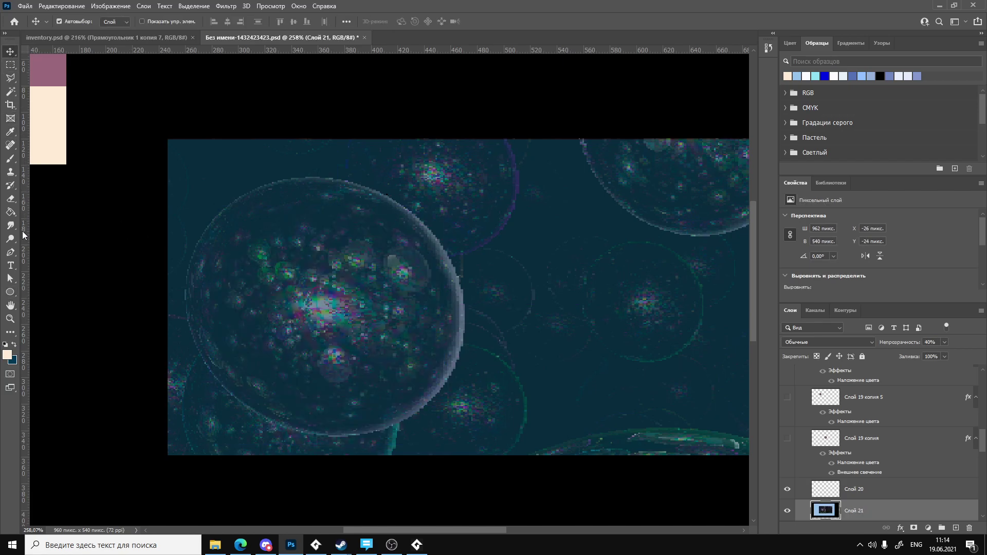
Draw a cream ellipse about 197 × 191 px over the large bubble and shift it toward the bubble's upper left edge.
left_click(10, 292)
left_click_drag(204, 186, 466, 438)
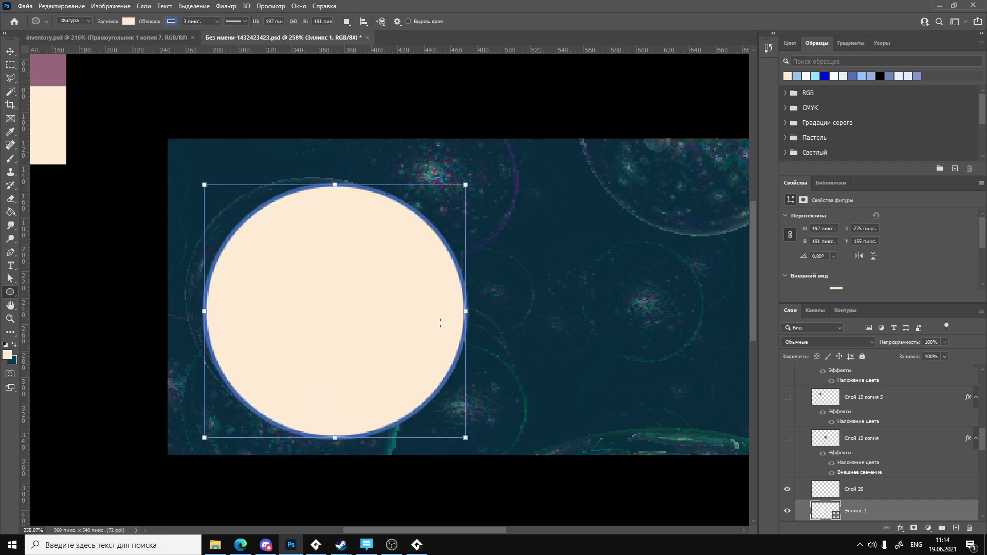
left_click_drag(326, 232, 281, 235)
key("ctrl+z")
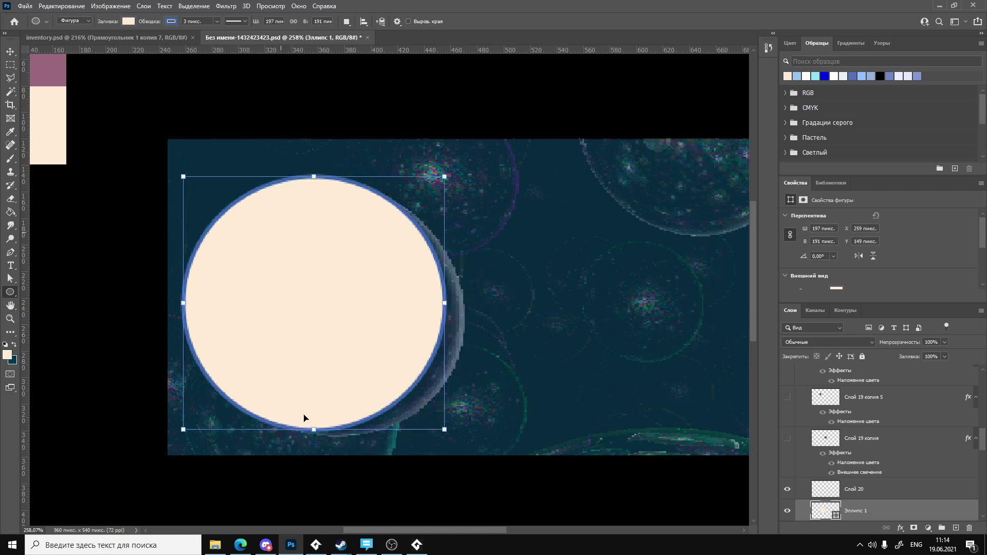
Resize the ellipse to about 214 × 195 px and move it to about X 260, Y 146 px over the bubble.
left_click_drag(314, 430, 317, 428)
mouse_move(445, 426)
left_mouse_down()
mouse_move(463, 425)
mouse_move(447, 432)
mouse_move(454, 427)
left_mouse_up()
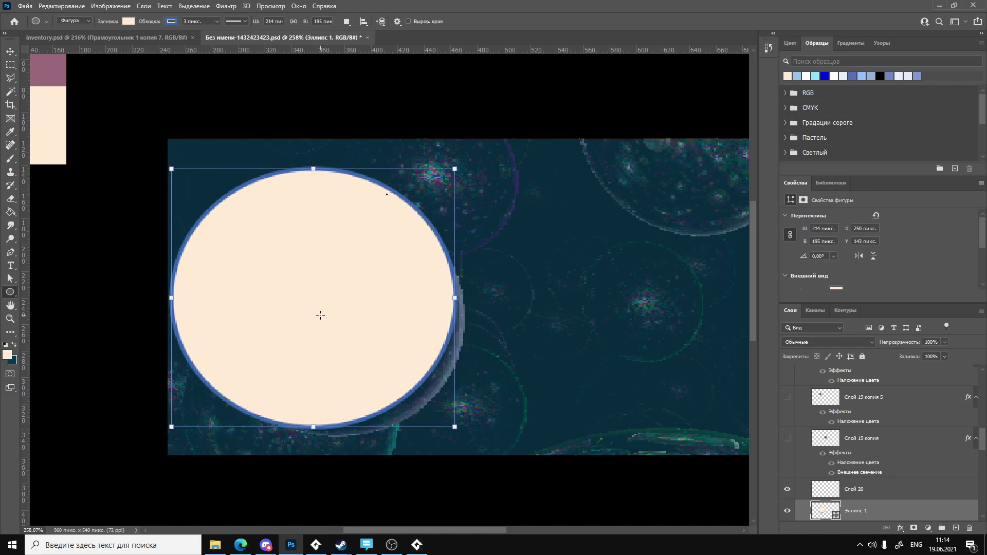
mouse_move(320, 315)
left_mouse_down("ctrl")
mouse_move(370, 353)
mouse_move(335, 319)
left_mouse_up("ctrl")
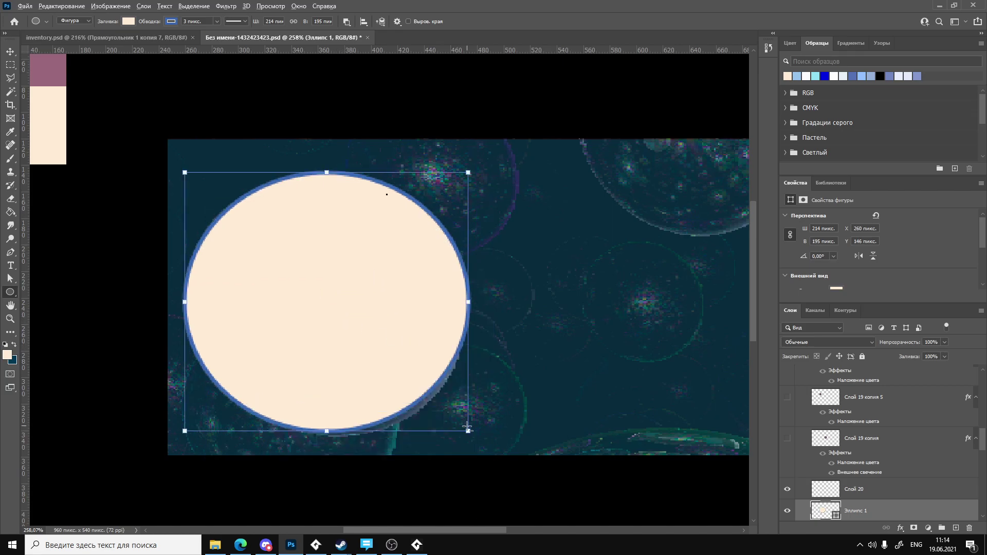
Try distorting the ellipse's lower right corner by converting it to a regular path, and undo the change.
mouse_move(468, 431)
left_mouse_down()
mouse_move(462, 457)
mouse_move(467, 441)
left_mouse_up()
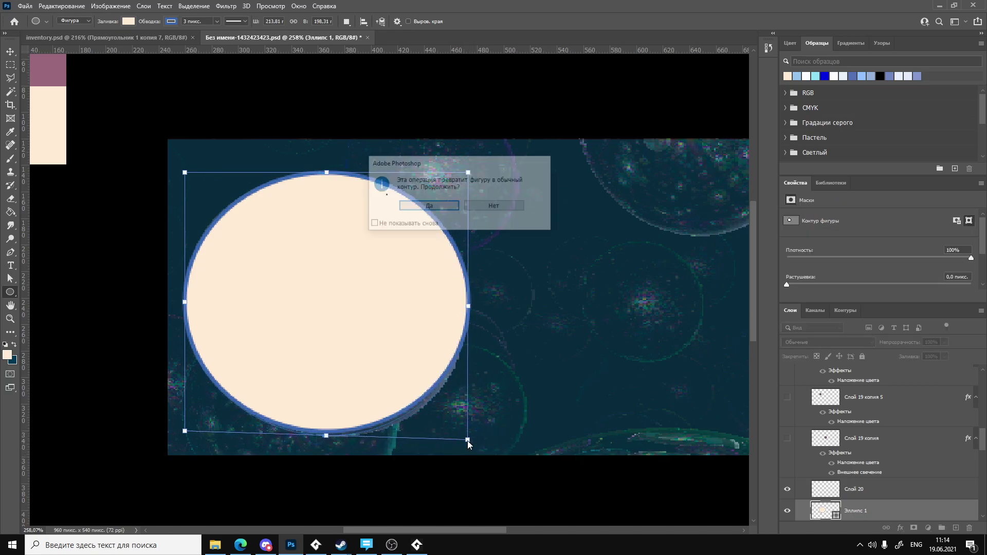
left_click(431, 206)
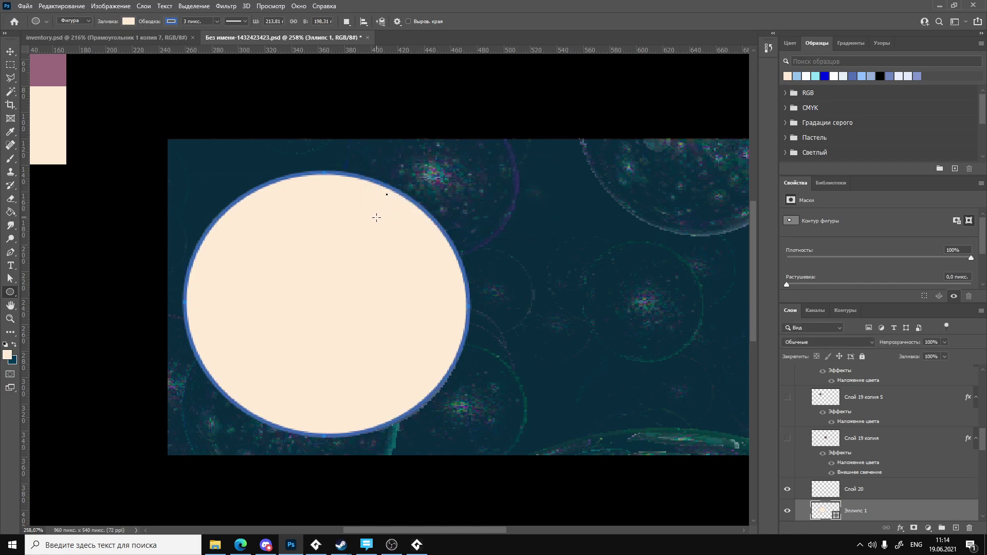
key("ctrl+z")
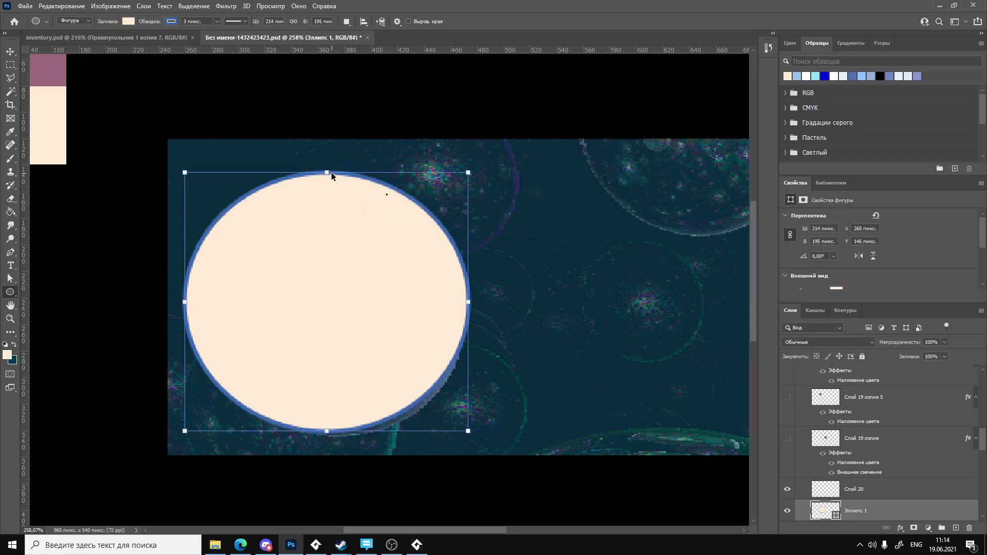
Remove the ellipse's blue stroke and dismiss the request to create another ellipse.
left_click(171, 21)
left_click(112, 41)
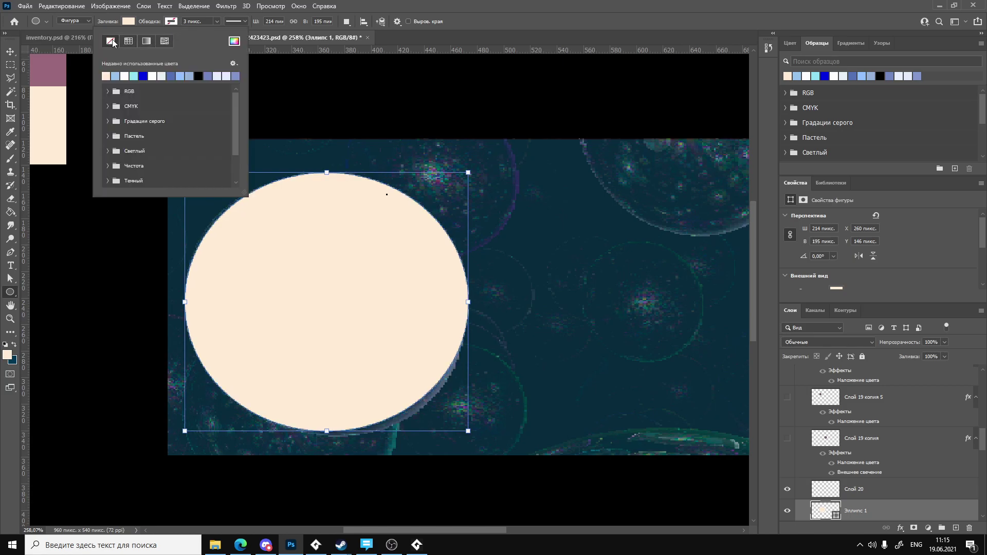
left_click(340, 298)
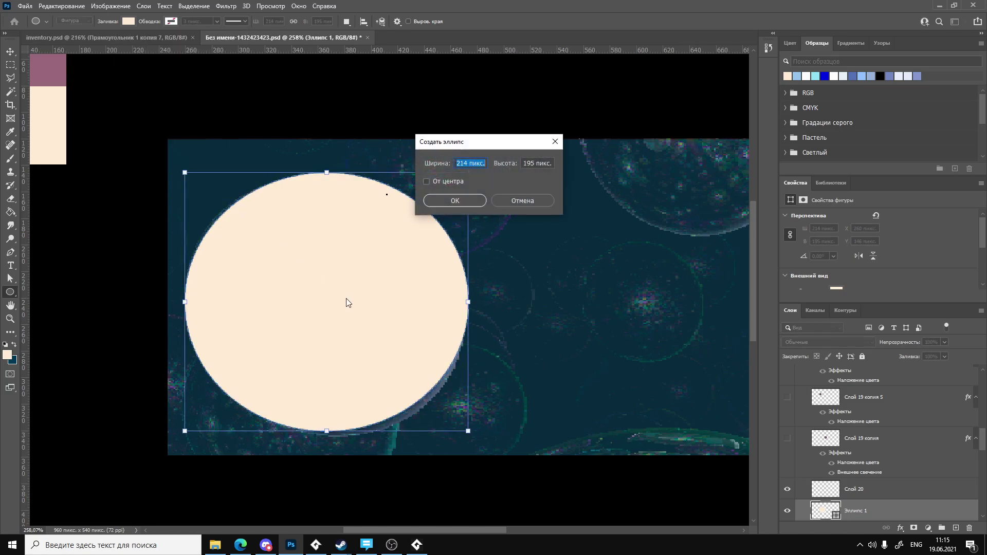
left_click(524, 202)
Set the ellipse layer's opacity to 37%, cancelling any accidental new ellipse.
left_click(944, 342)
left_click_drag(918, 351, 911, 353)
left_click(467, 175)
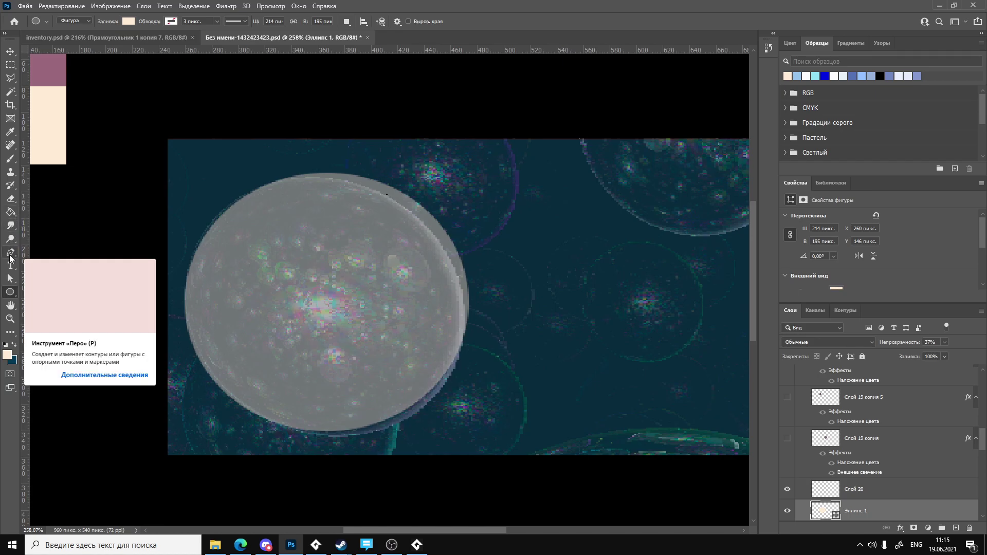
left_click(478, 202)
left_click(513, 201)
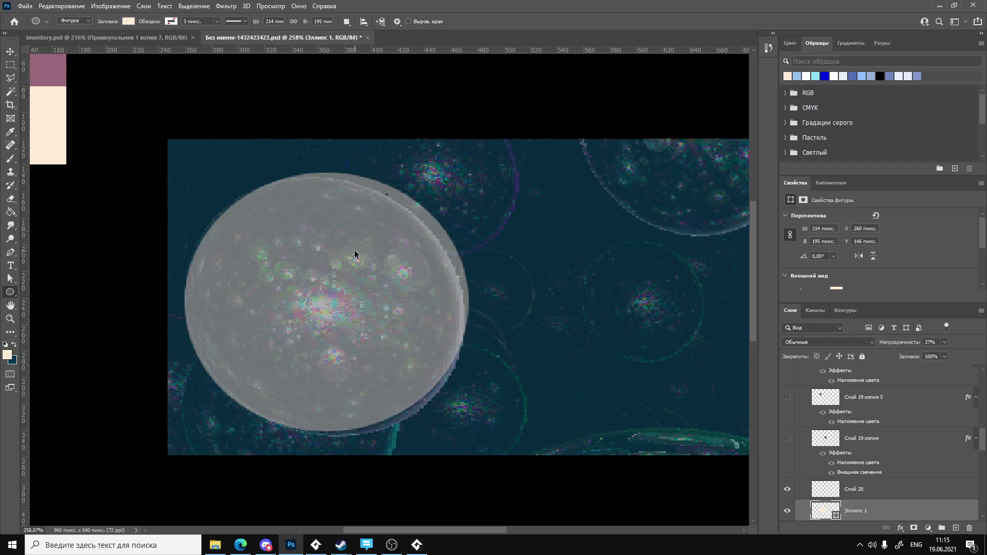
Scale the ellipse to 96.5%, lower its upper edge, and pull its lower right corner outward to fit the bubble's outline.
key("ctrl+t")
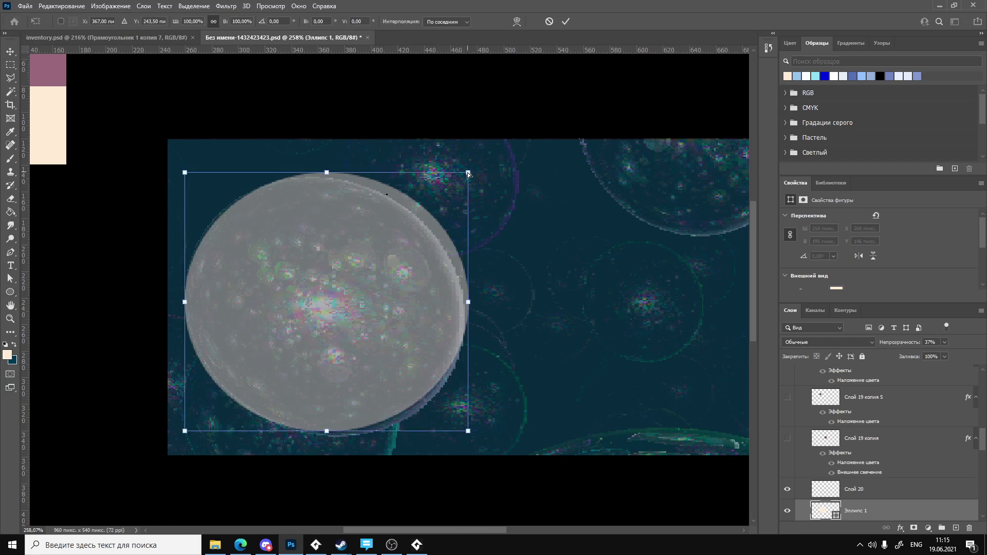
left_click_drag(468, 173, 458, 182)
left_click_drag(318, 262, 317, 252)
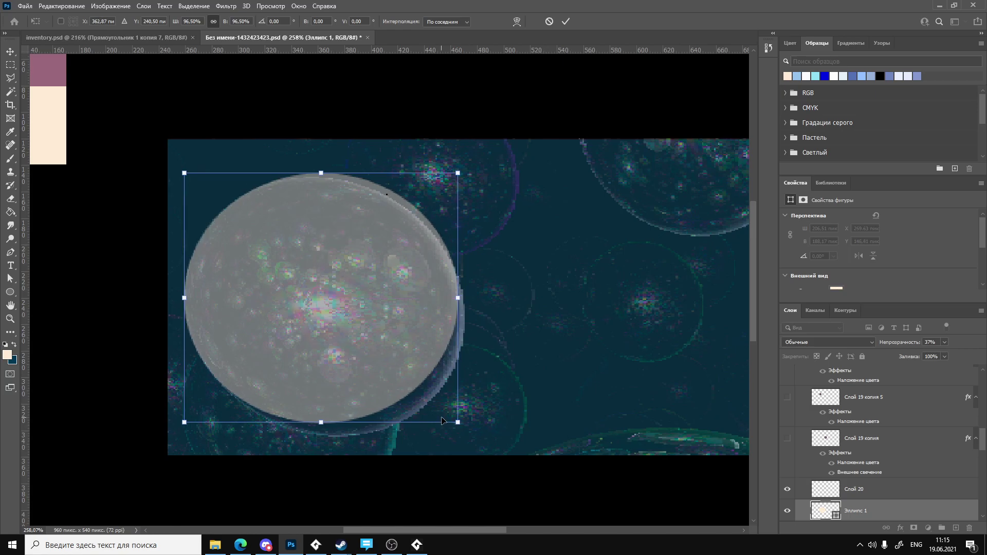
left_click_drag(458, 423, 462, 446, "ctrl")
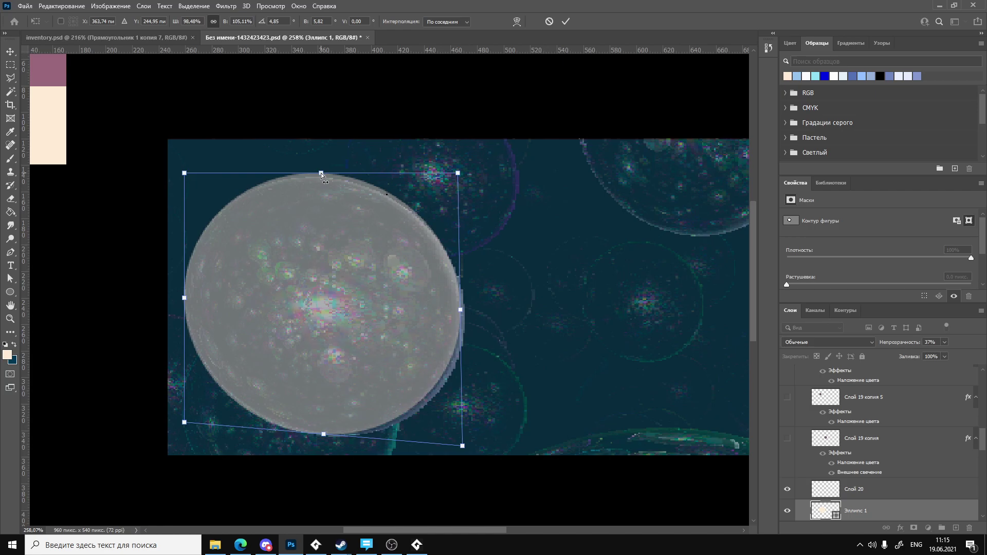
left_click_drag(322, 174, 320, 180, "ctrl")
left_click_drag(464, 449, 473, 448, "ctrl")
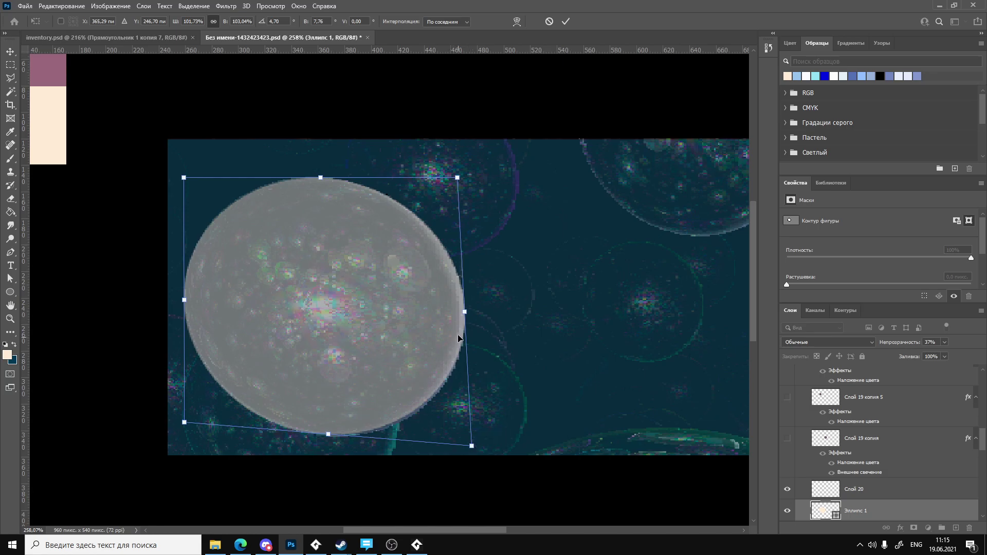
key("Return")
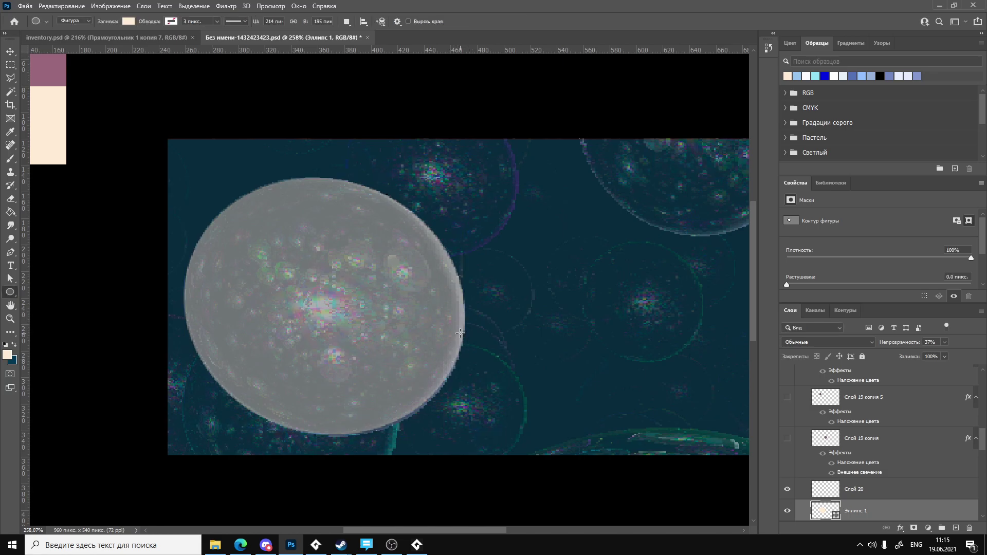
Set the ellipse layer's opacity to 100% and rasterize the layer.
left_click_drag(942, 359, 984, 366)
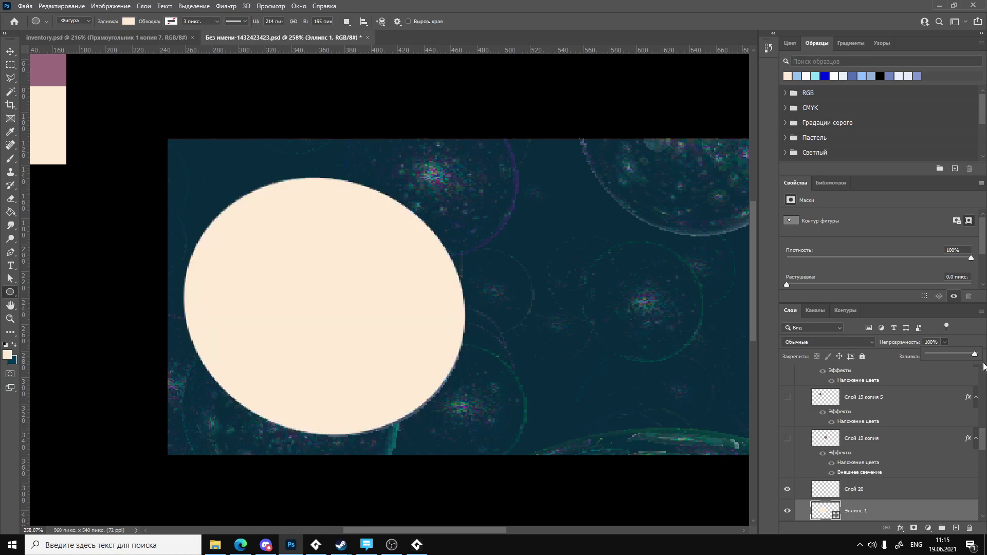
scroll(454, 307, "down", 2, "alt")
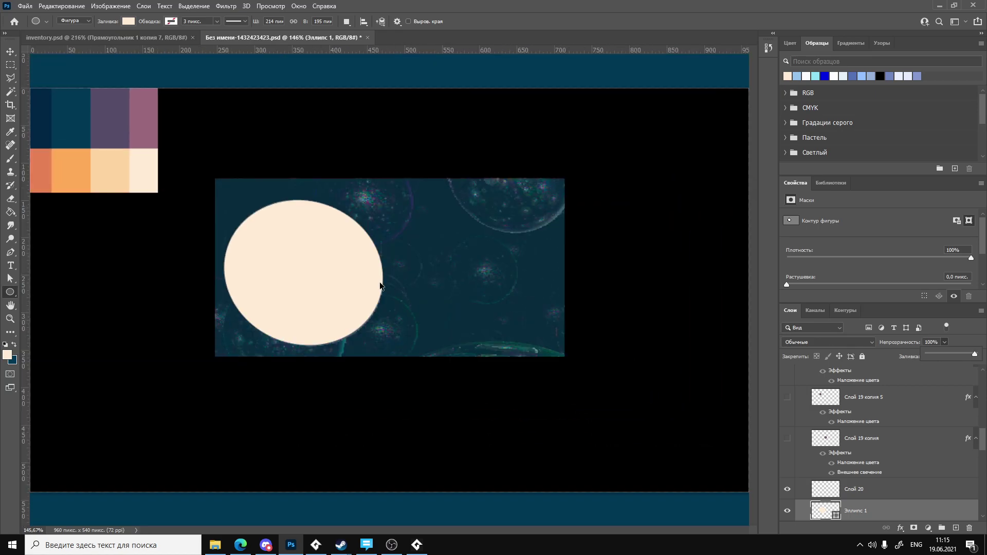
scroll(275, 234, "up", 3, "alt")
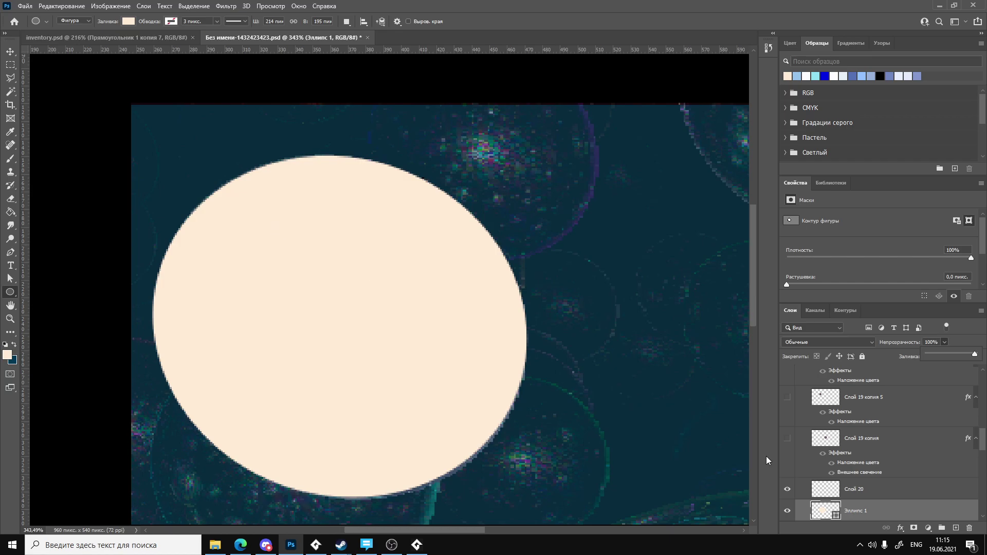
right_click(822, 514)
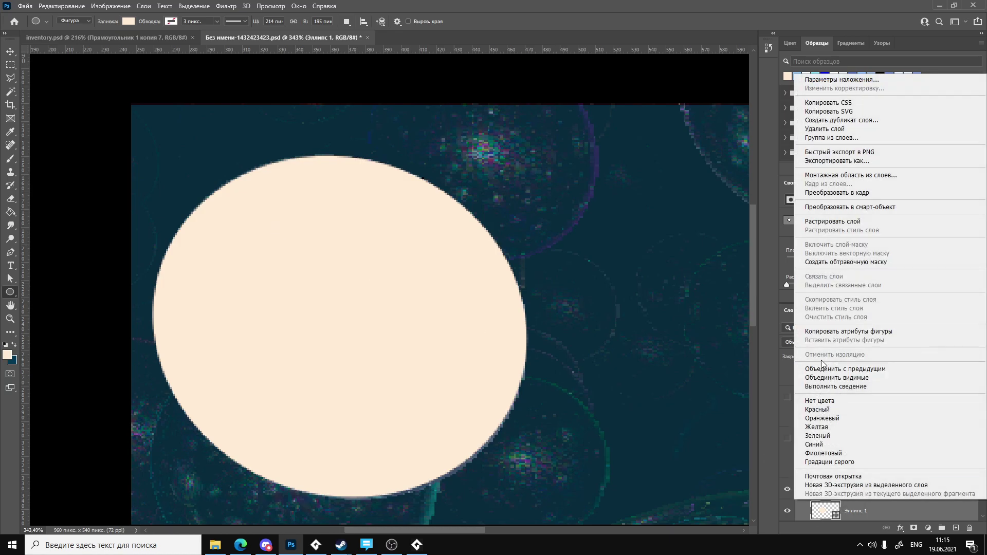
left_click(820, 221)
Test the Eraser on the ellipse, undo the stroke, and choose the hard round brush with pressure-controlled opacity for it.
scroll(446, 415, "down", 2)
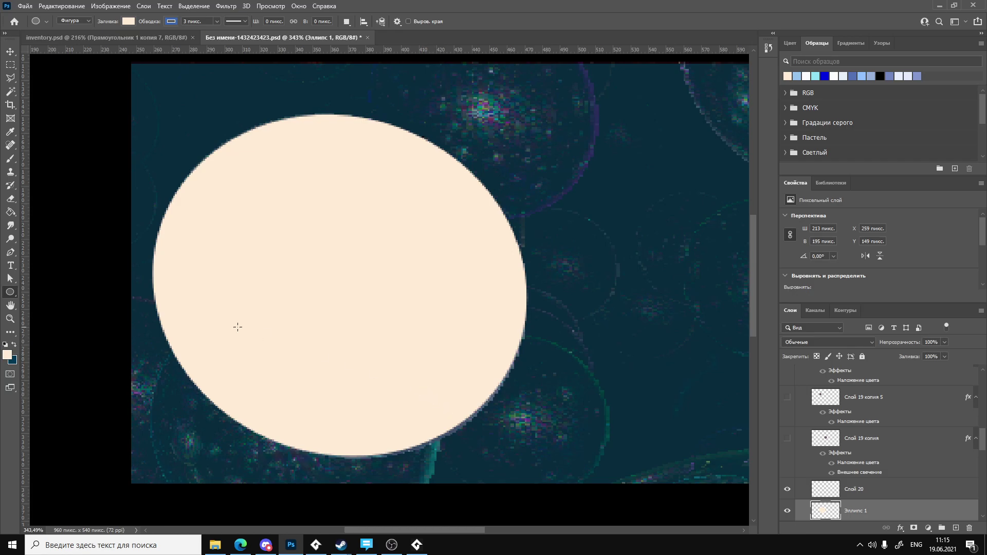
scroll(824, 418, "down", 1)
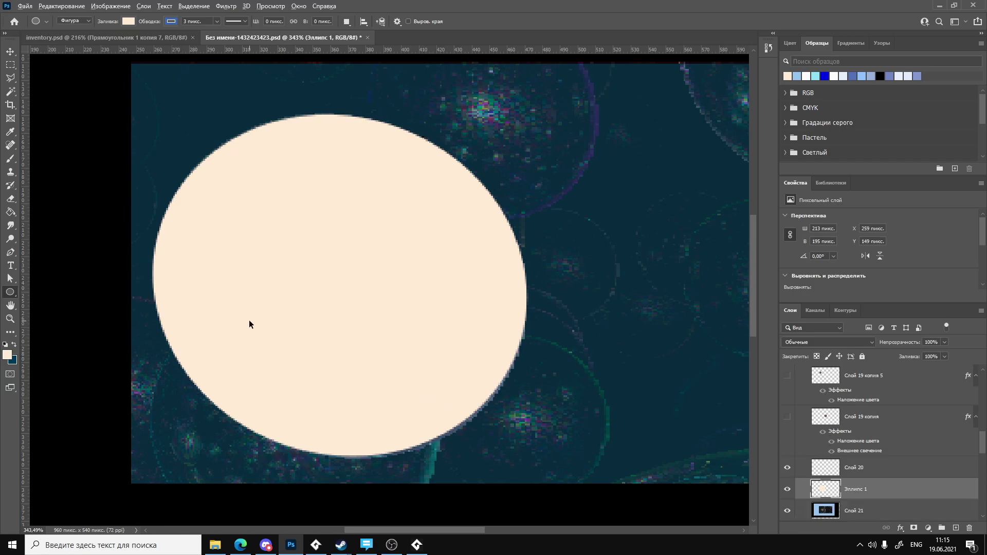
scroll(248, 324, "down", 4, "alt")
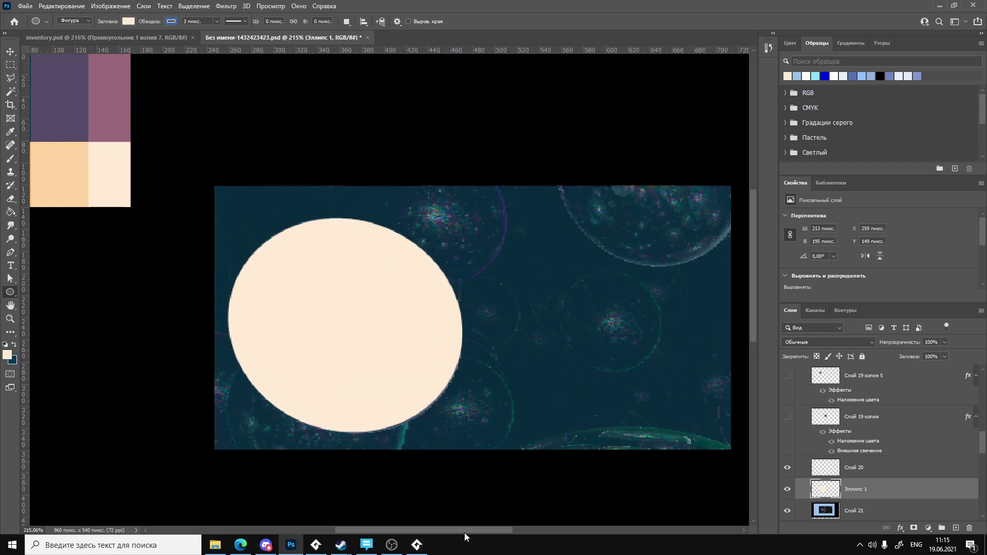
left_click_drag(464, 530, 409, 527)
scroll(448, 488, "up", 1)
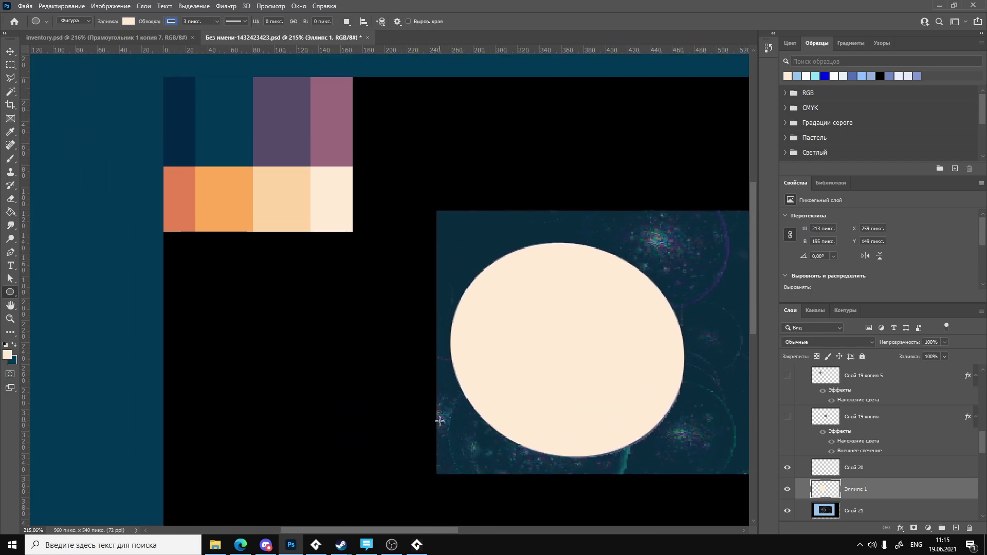
key("i")
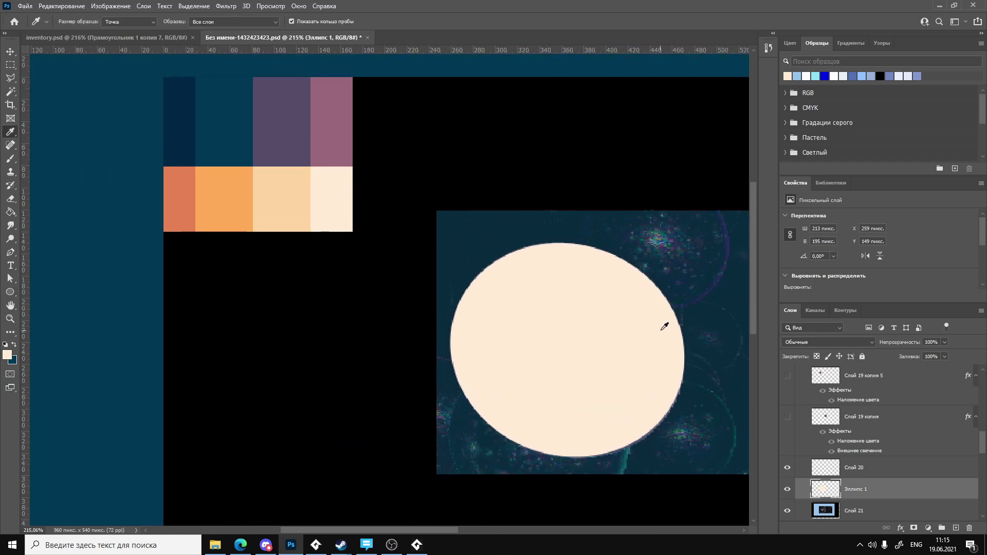
key("e")
left_click_drag(543, 323, 565, 393)
key("ctrl+z")
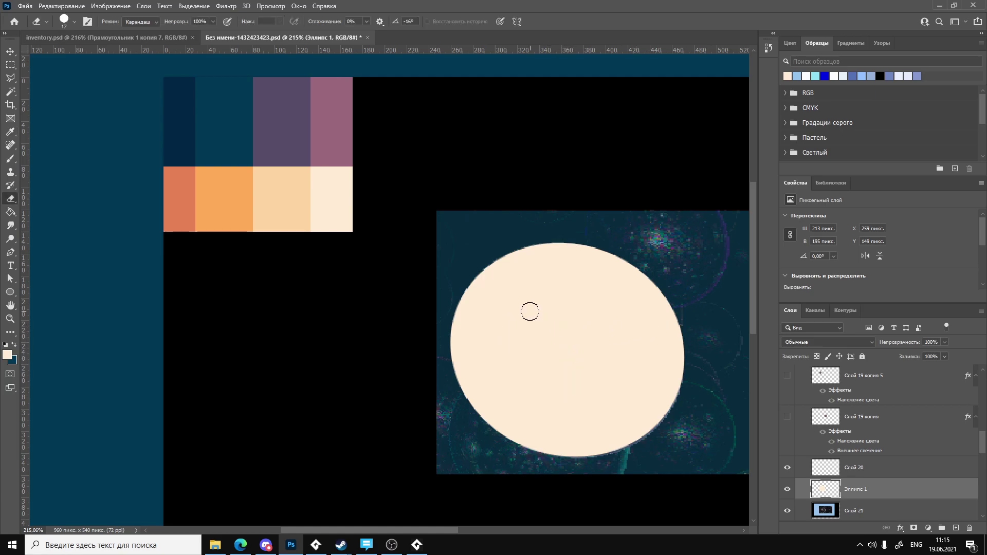
right_click(565, 312)
mouse_move(730, 439)
left_mouse_down()
mouse_move(726, 499)
mouse_move(728, 423)
left_mouse_up()
scroll(730, 442, "down", 3)
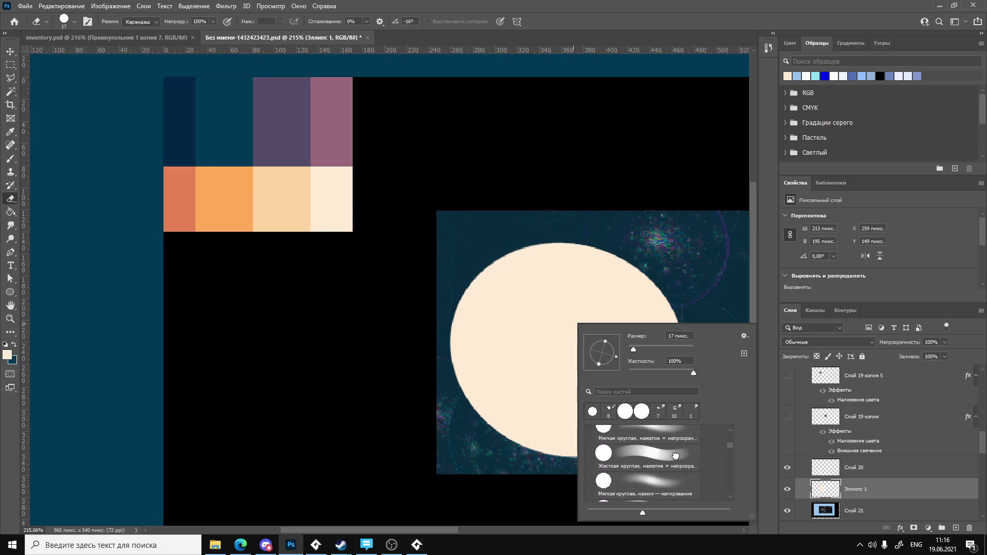
left_click(675, 456)
Try short translucent eraser strokes near the ellipse's centre and undo them.
left_click_drag(515, 343, 556, 379)
key("ctrl+z")
mouse_move(569, 339)
left_mouse_down()
mouse_move(575, 353)
mouse_move(571, 340)
left_mouse_up()
key("ctrl+z")
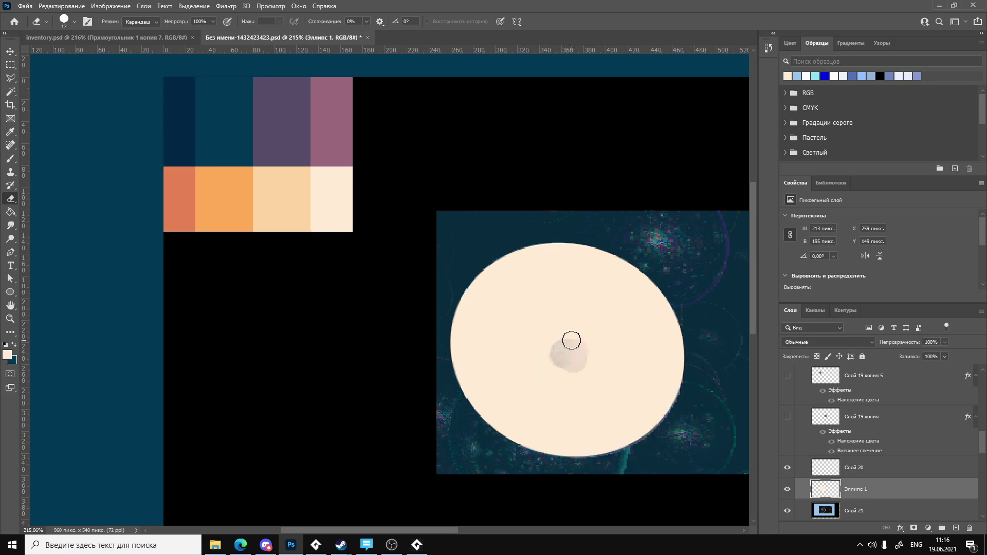
key("ctrl+z")
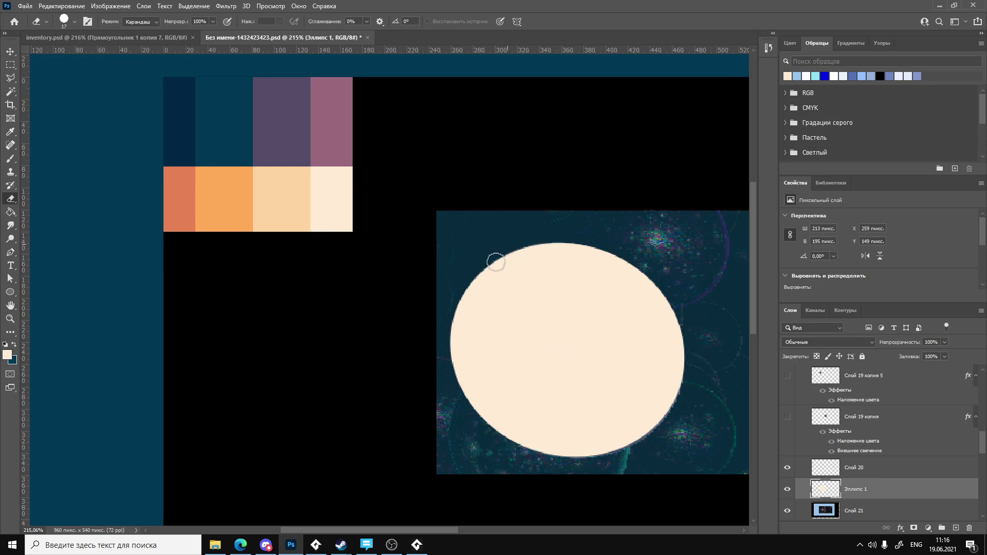
Try broad translucent eraser strokes along the ellipse's left, lower and right rim, and undo them all.
mouse_move(502, 262)
left_mouse_down()
mouse_move(494, 367)
mouse_move(455, 366)
mouse_move(495, 419)
left_mouse_up()
key("ctrl+z")
left_click_drag(455, 322, 537, 435)
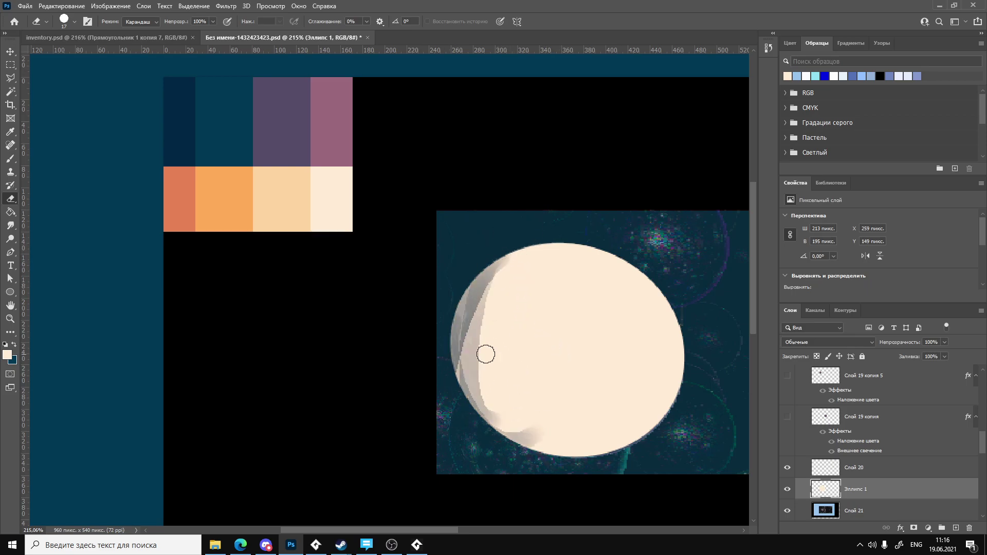
mouse_move(486, 354)
left_mouse_down()
mouse_move(499, 432)
mouse_move(619, 425)
mouse_move(658, 402)
mouse_move(675, 367)
left_mouse_up()
mouse_move(665, 392)
left_mouse_down()
mouse_move(670, 346)
mouse_move(655, 325)
left_mouse_up()
mouse_move(672, 358)
left_mouse_down()
mouse_move(663, 313)
mouse_move(655, 326)
left_mouse_up()
key("ctrl+z")
key("ctrl+z")
key("ctrl+z")
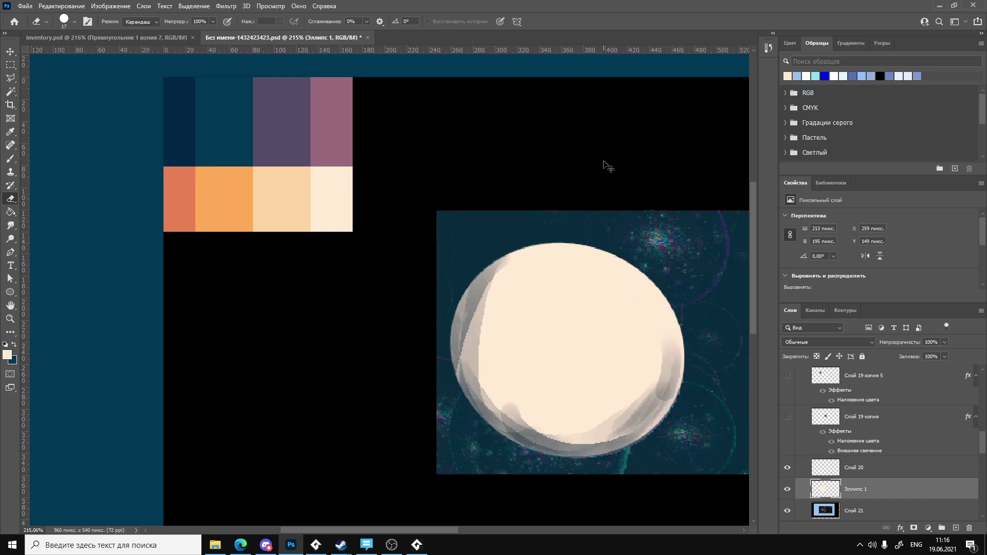
key("ctrl+z")
key("ctrl+z")
key("ctrl+z")
key("ctrl+z")
key("ctrl+z")
key("ctrl+z")
key("ctrl+z")
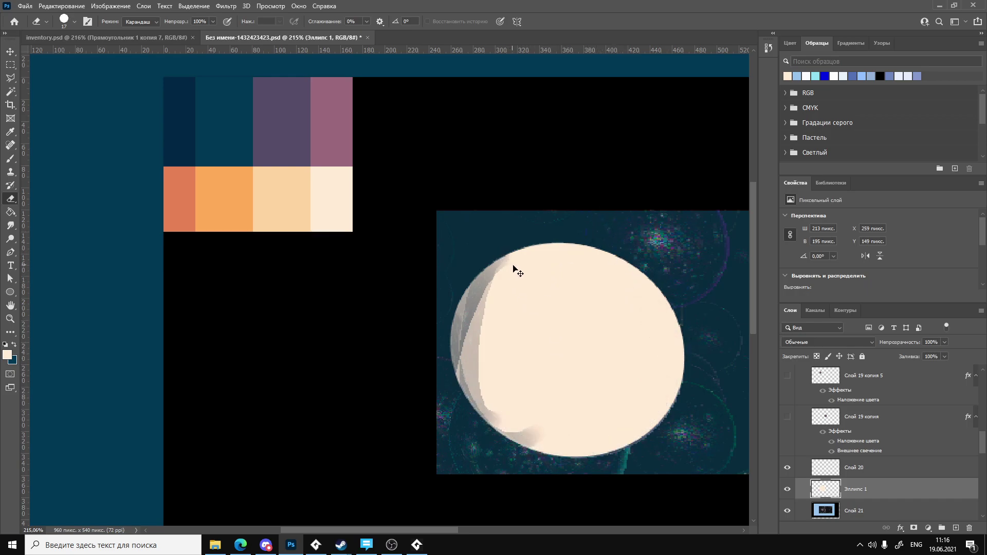
key("ctrl+z")
key("ctrl+z")
key("ctrl+z")
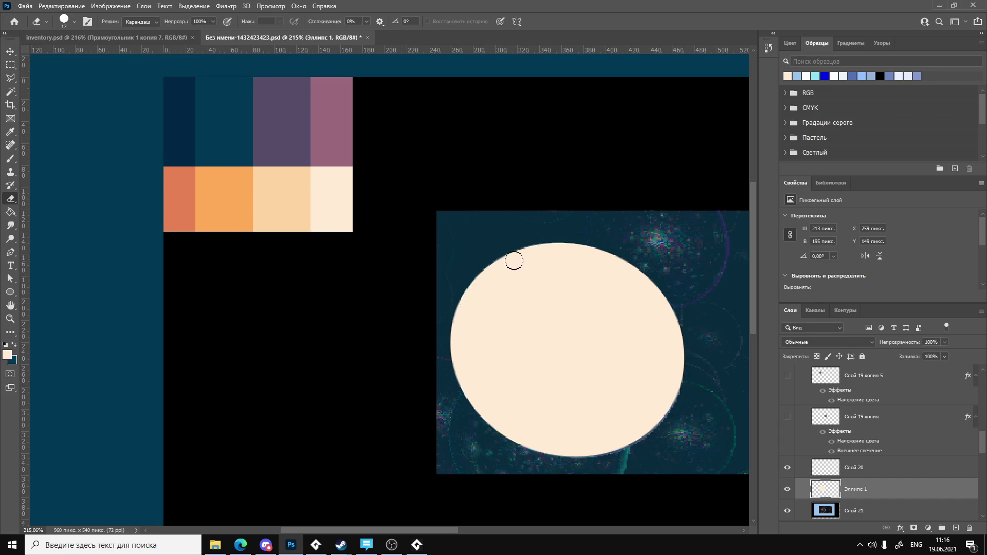
Erase translucent strokes around the ellipse's rim, overlapping them along the left and upper edges.
mouse_move(531, 247)
left_mouse_down()
mouse_move(494, 280)
mouse_move(470, 329)
mouse_move(502, 394)
mouse_move(576, 447)
mouse_move(664, 421)
mouse_move(688, 373)
mouse_move(661, 378)
left_mouse_up()
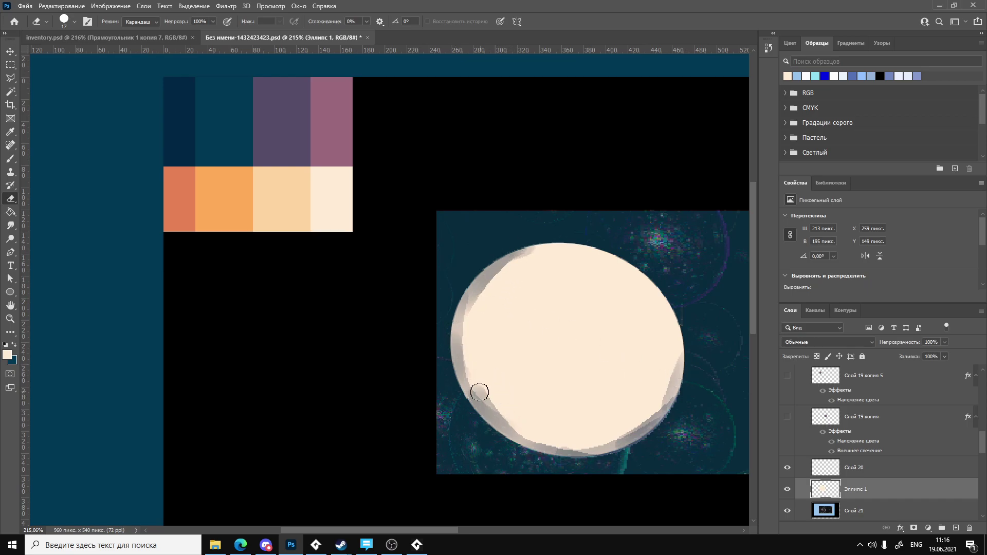
mouse_move(479, 393)
left_mouse_down()
mouse_move(461, 348)
mouse_move(464, 319)
mouse_move(555, 245)
mouse_move(622, 254)
left_mouse_up()
left_click_drag(690, 313, 636, 273)
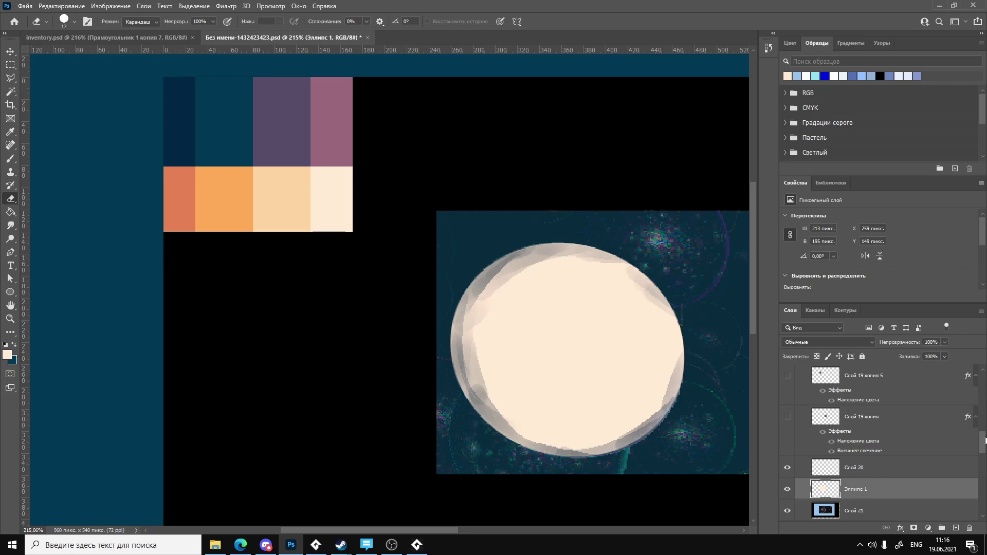
Duplicate the dark blue layer Слой 14 and place the copy between Эллипс 1 and Слой 21.
left_click_drag(984, 440, 980, 480)
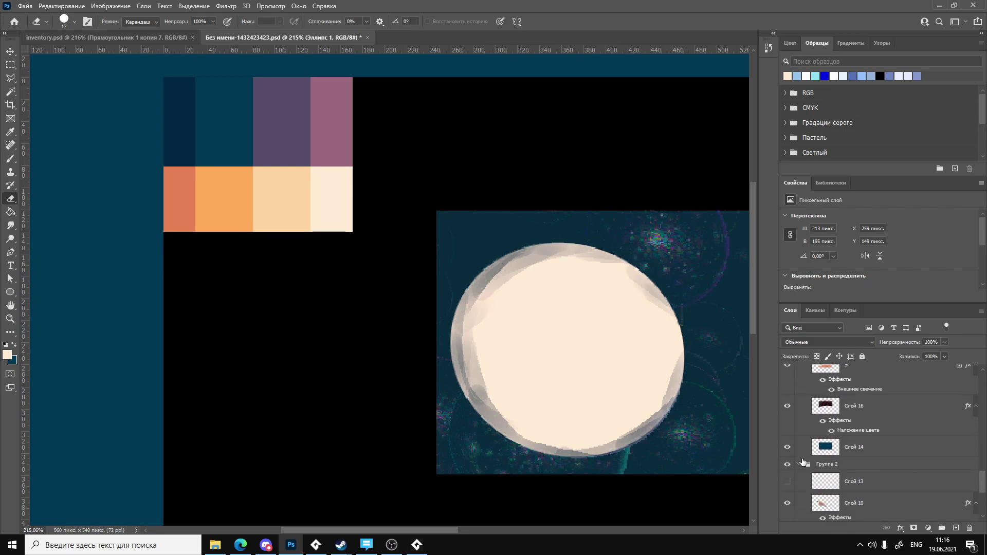
left_click_drag(817, 448, 924, 455)
scroll(869, 481, "up", 6)
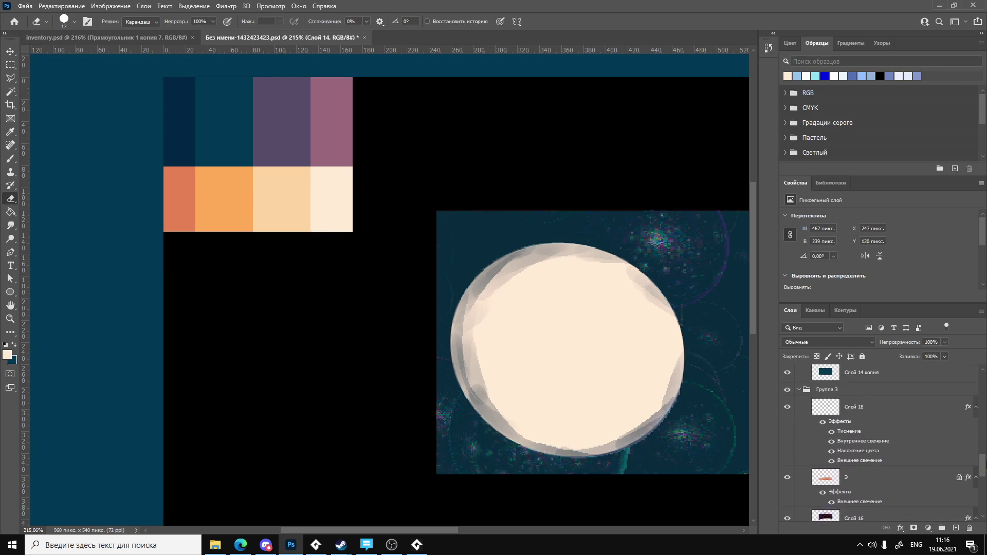
left_click_drag(868, 481, 866, 459)
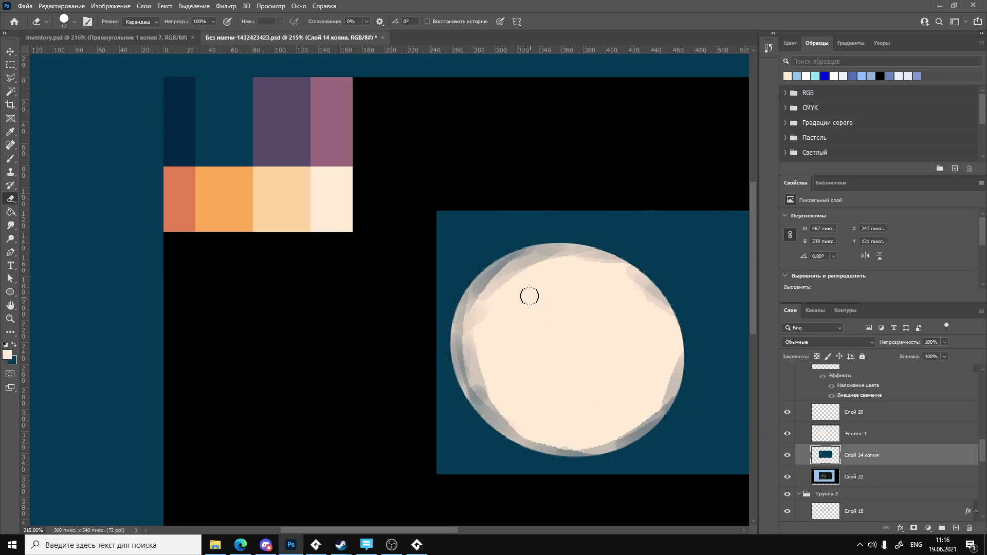
Erase a translucent stroke on Эллипс 1 just inside its upper left rim, comparing before and after.
left_click(840, 434)
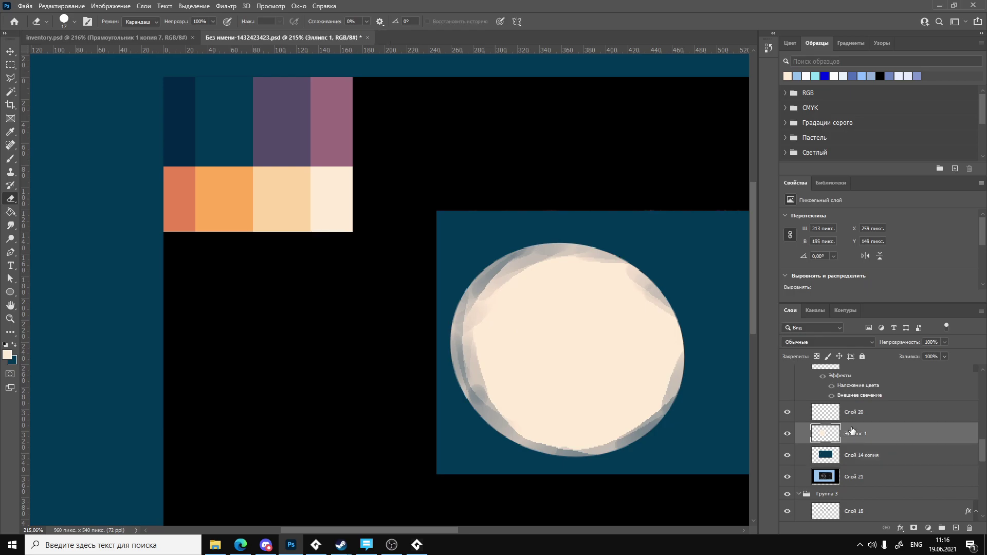
left_click_drag(548, 267, 504, 365)
key("ctrl+z")
key("ctrl+shift+z")
key("ctrl+z")
key("ctrl+shift+z")
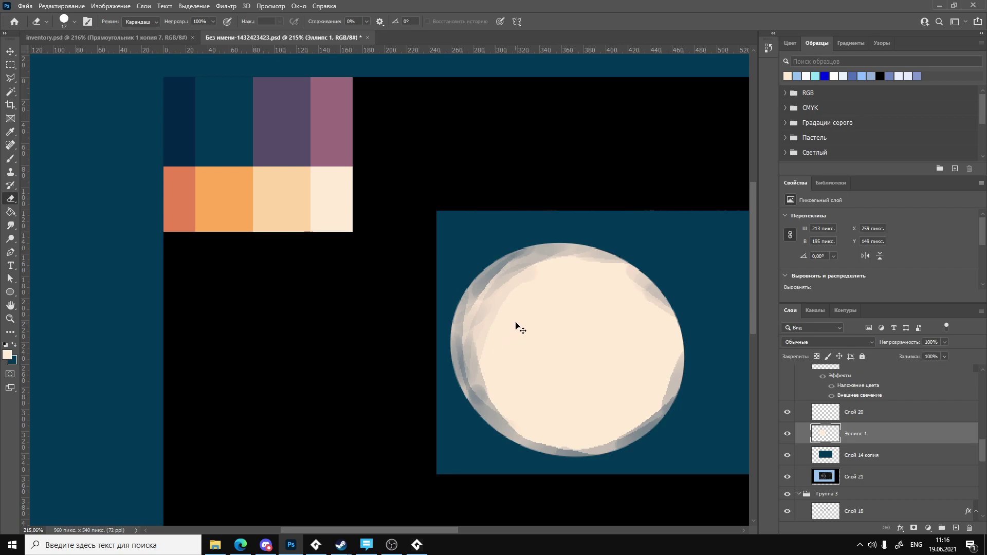
key("ctrl+z")
key("ctrl+shift+z")
Erase translucent strokes inside the ellipse's left and upper right rim, checking each with undo and redo.
mouse_move(489, 296)
left_mouse_down()
mouse_move(539, 272)
mouse_move(667, 315)
left_mouse_up()
key("ctrl+z")
key("ctrl+shift+z")
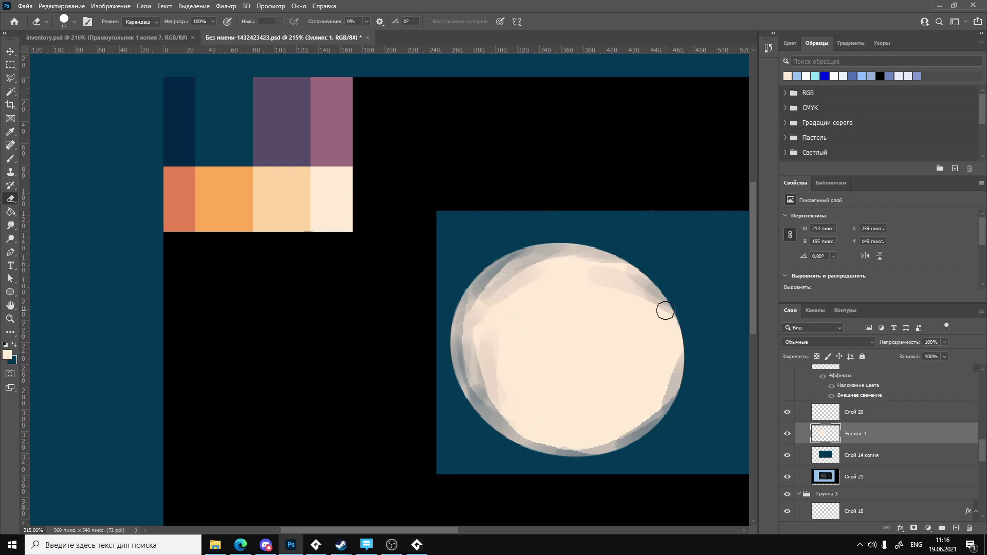
key("ctrl+z")
key("ctrl+shift+z")
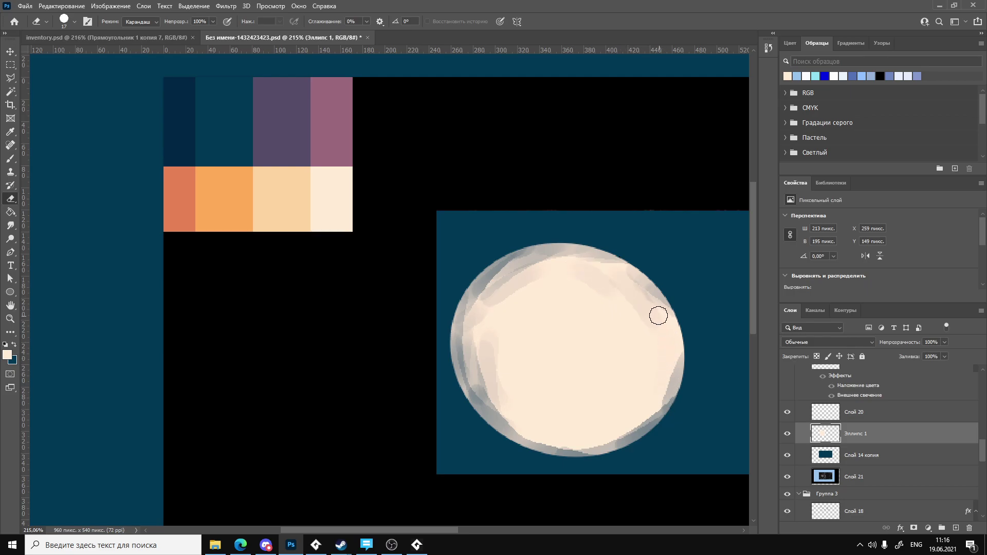
Try translucent eraser strokes inside the ellipse's right and lower right rim, and undo them.
mouse_move(656, 316)
left_mouse_down()
mouse_move(650, 406)
mouse_move(598, 423)
left_mouse_up()
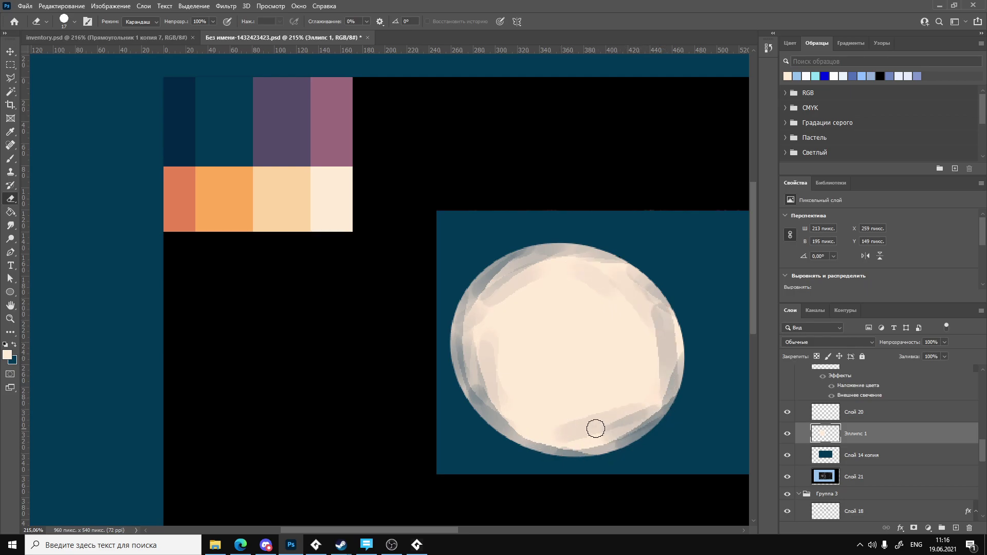
key("ctrl+z")
key("ctrl+z")
key("ctrl+z")
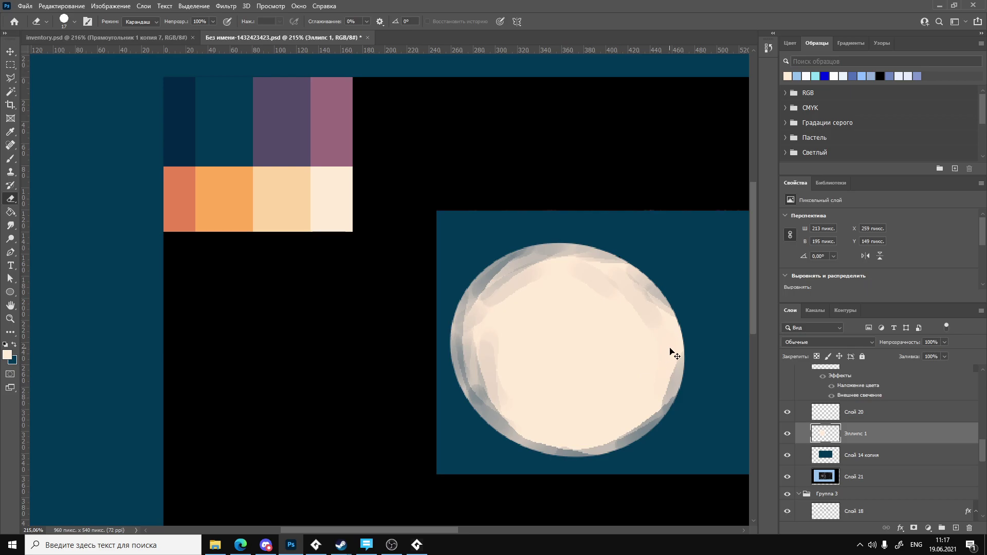
Erase overlapping translucent strokes inside the ellipse's lower right and bottom rim.
left_click_drag(664, 411, 553, 435)
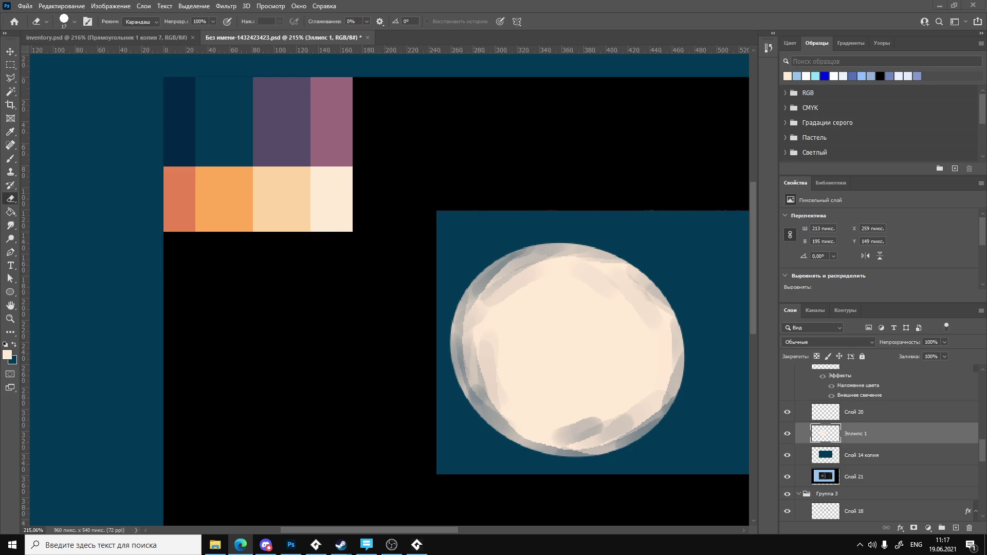
scroll(638, 394, "up", 4, "alt")
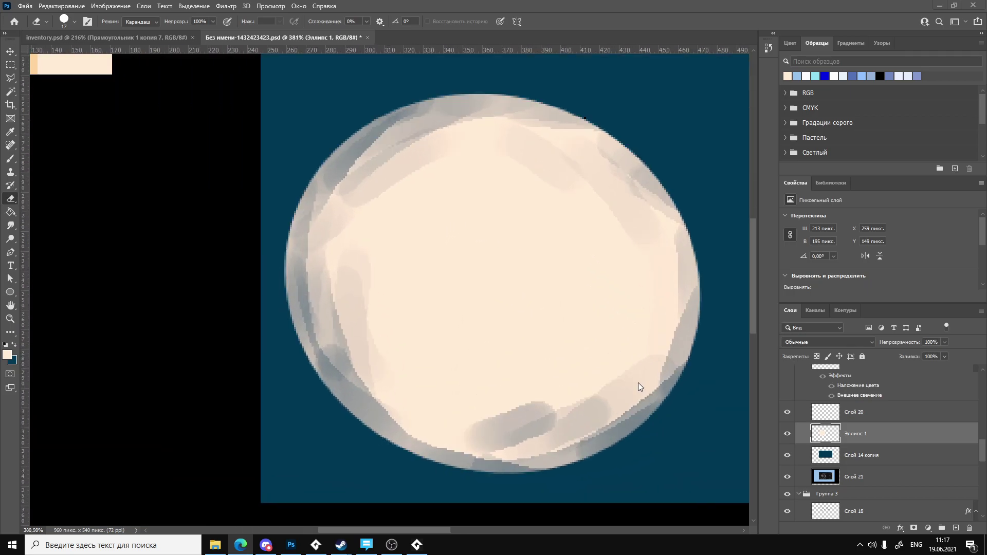
Erase a translucent stroke along the ellipse's lower right rim, running from the bottom edge up toward the right side.
left_click(516, 193)
key("ctrl+z")
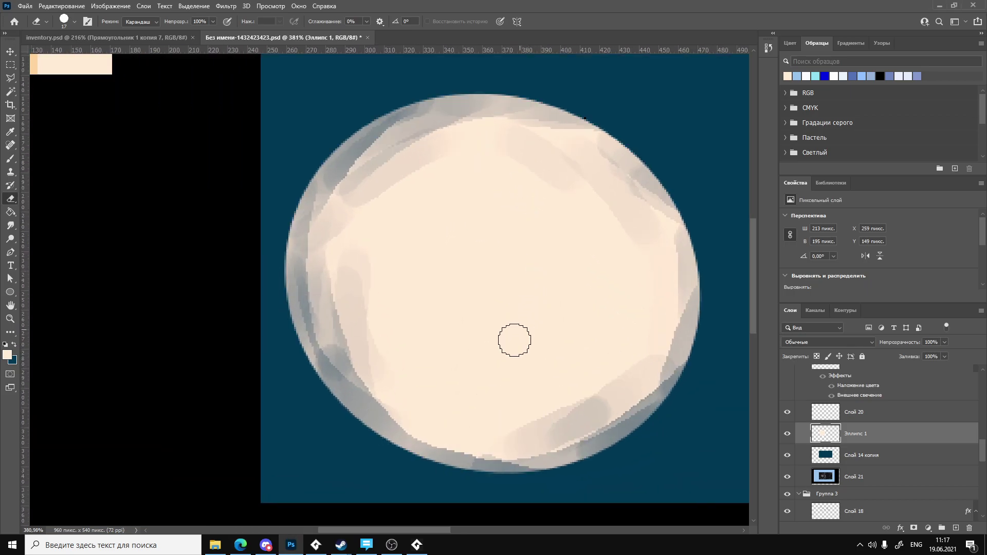
left_click_drag(474, 445, 573, 411)
key("ctrl+z")
mouse_move(508, 452)
left_mouse_down()
mouse_move(610, 423)
mouse_move(676, 365)
left_mouse_up()
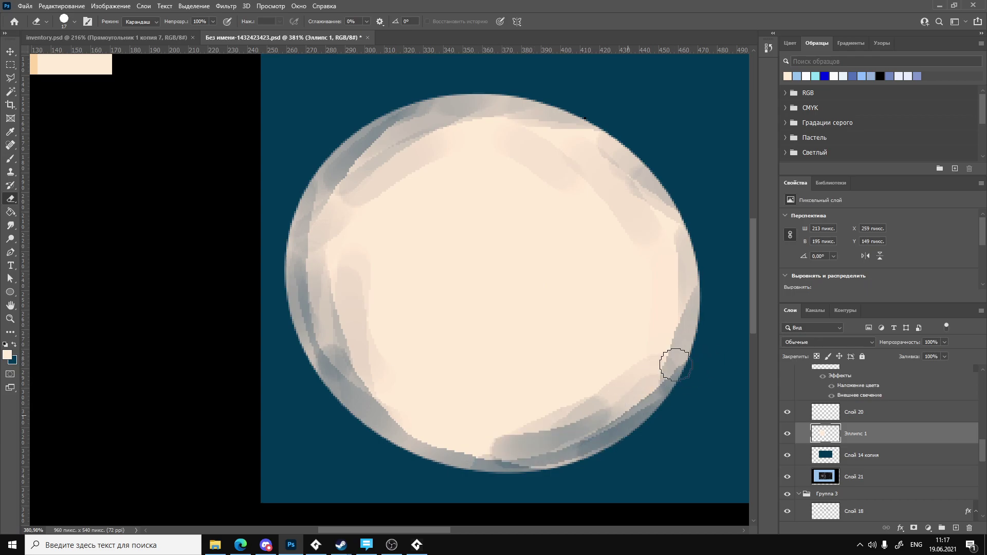
Erase translucent strokes along the ellipse's lower left rim and just inside its left edge.
left_click_drag(355, 410, 495, 437)
left_click_drag(347, 372, 489, 451)
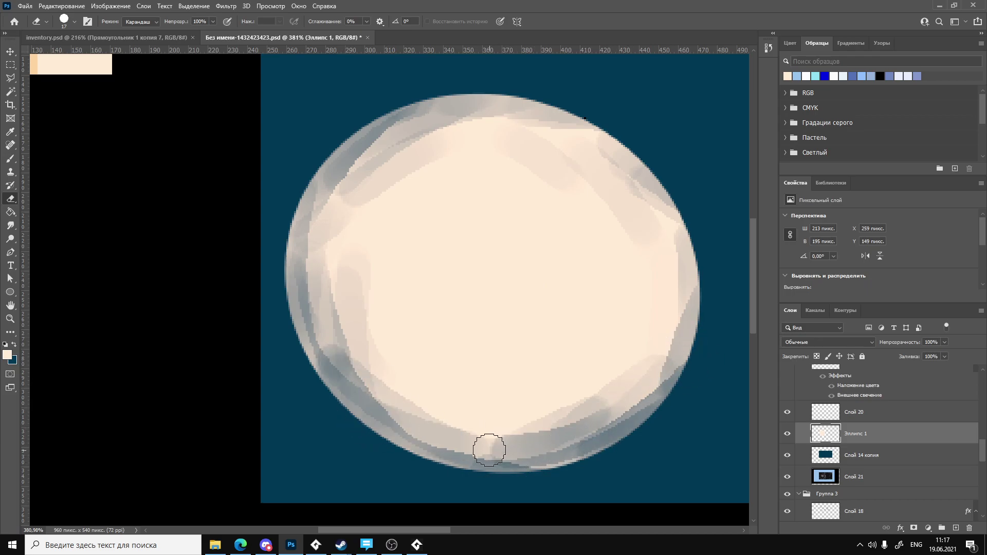
key("alt+Tab")
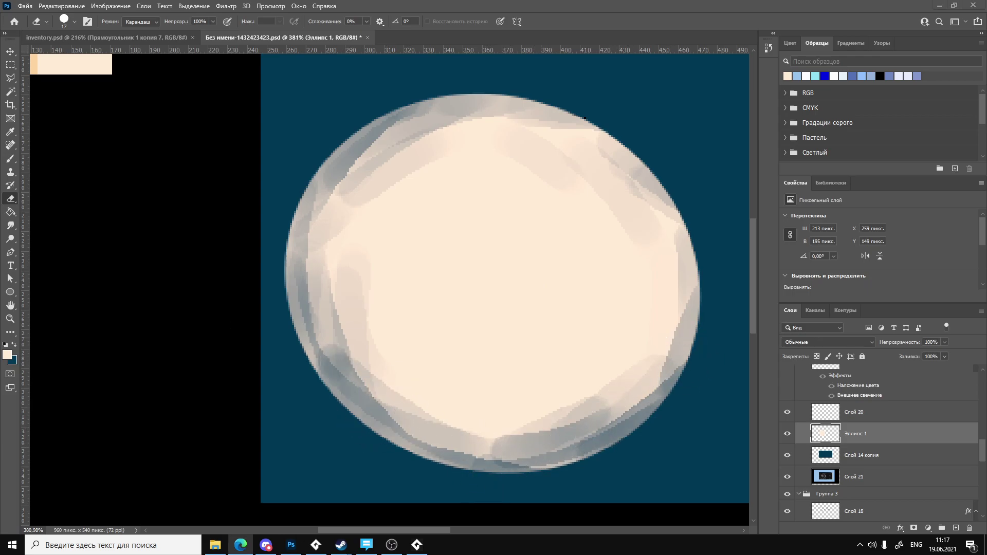
left_click(445, 401)
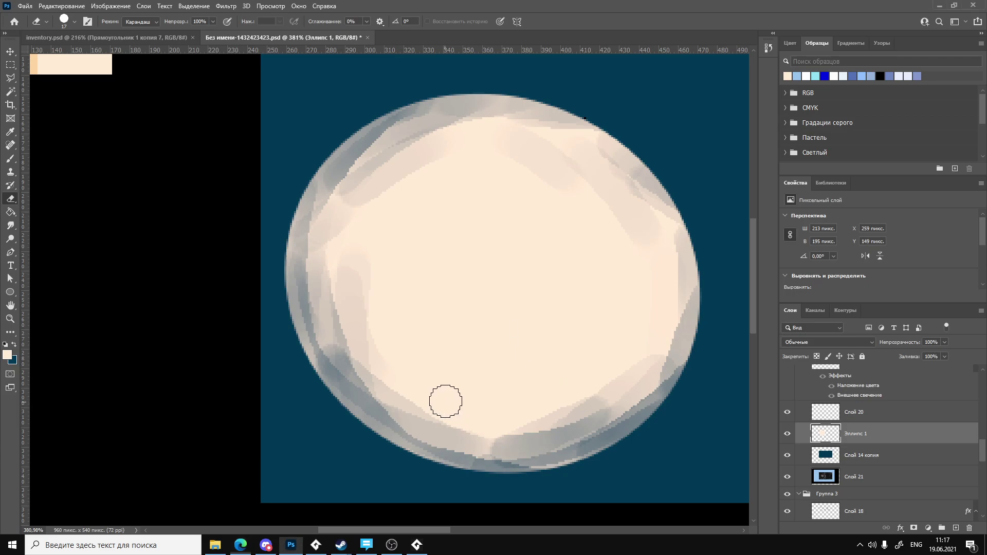
left_click_drag(332, 227, 322, 342)
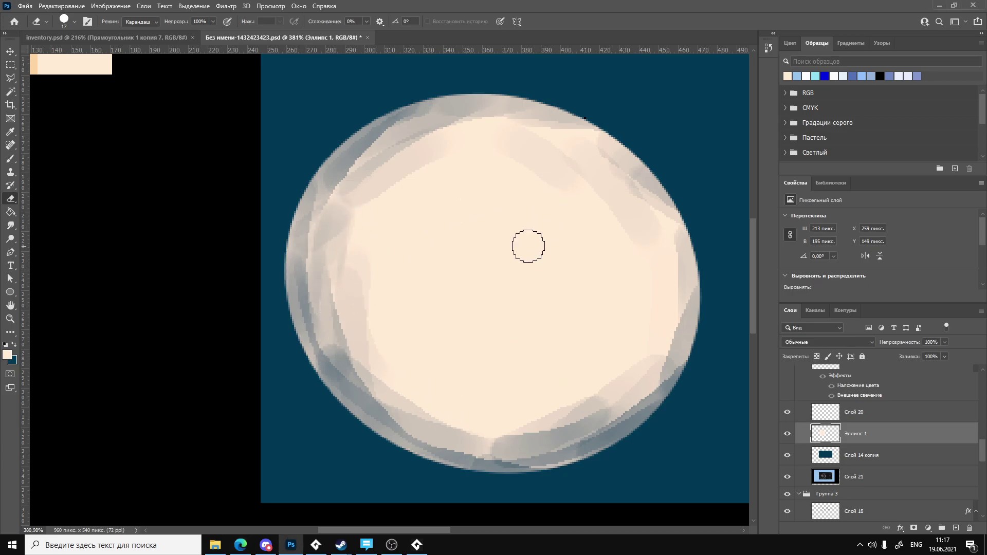
Erase a fully transparent round hole about 32 px wide in the middle of the ellipse.
left_click(493, 281)
left_click_drag(493, 281, 504, 303)
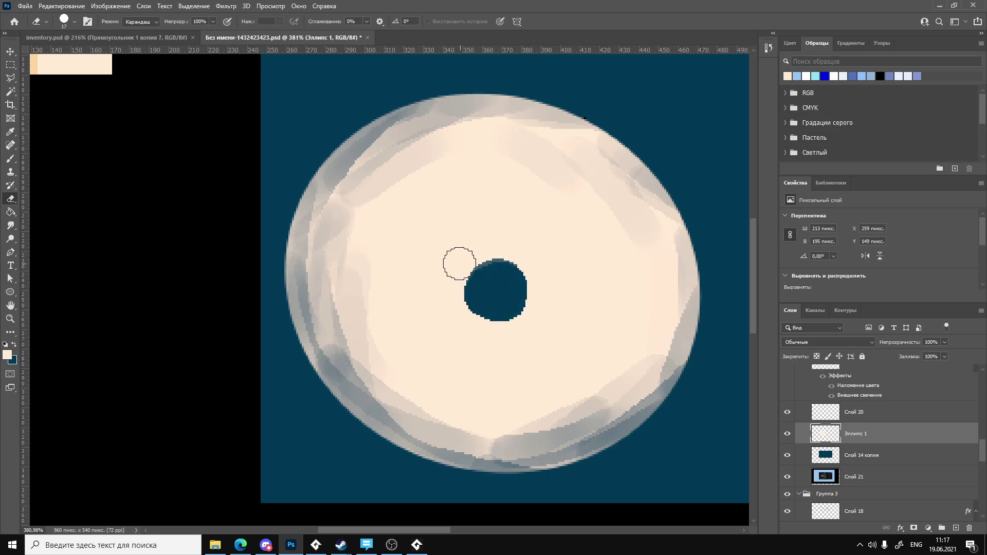
Erase small translucent spots with a 7 px hard round eraser, scattered around the central hole and across the ellipse.
right_click(490, 288)
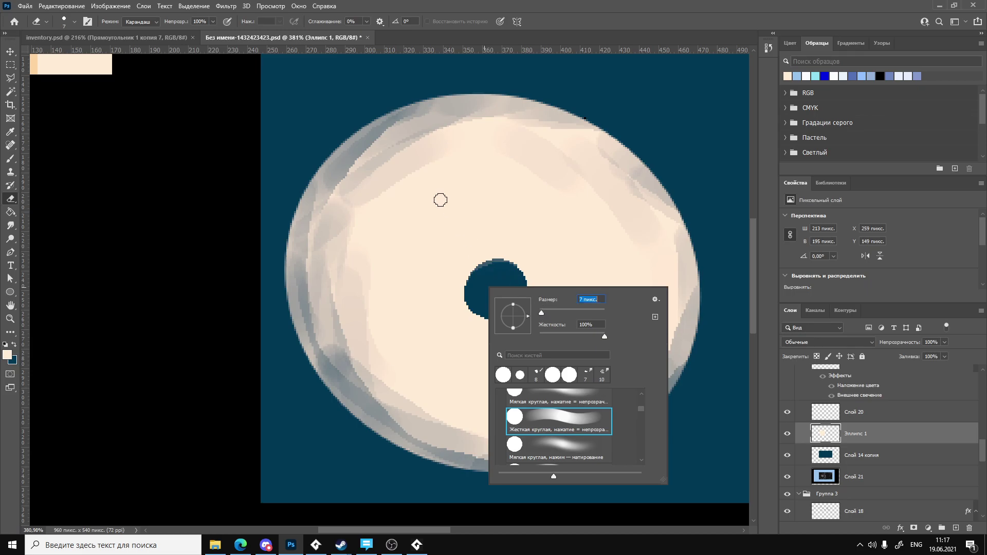
key("Return")
left_click(479, 247)
left_click(454, 285)
left_click(467, 322)
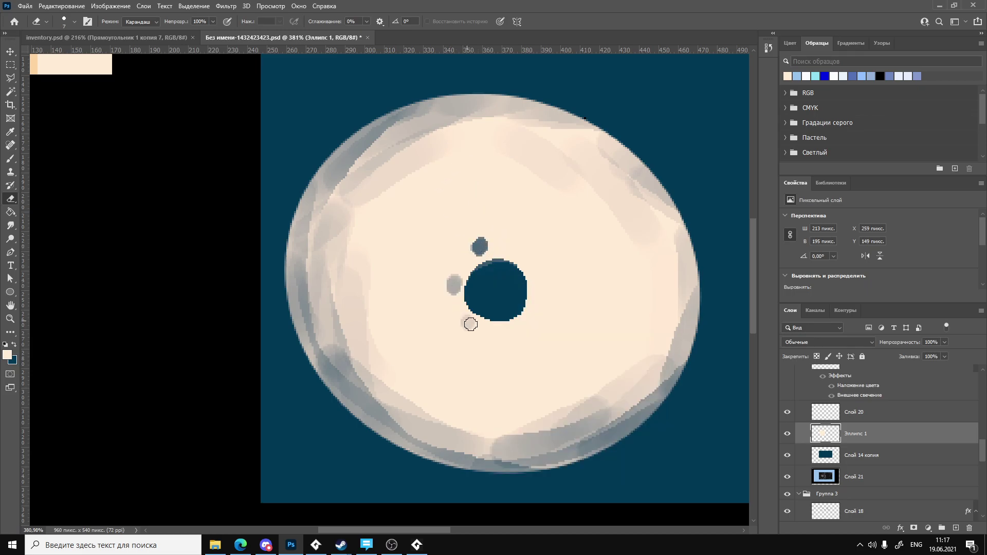
left_click(521, 338)
left_click(545, 293)
left_click(540, 262)
left_click(550, 232)
left_click(486, 196)
left_click(471, 202)
left_click(429, 256)
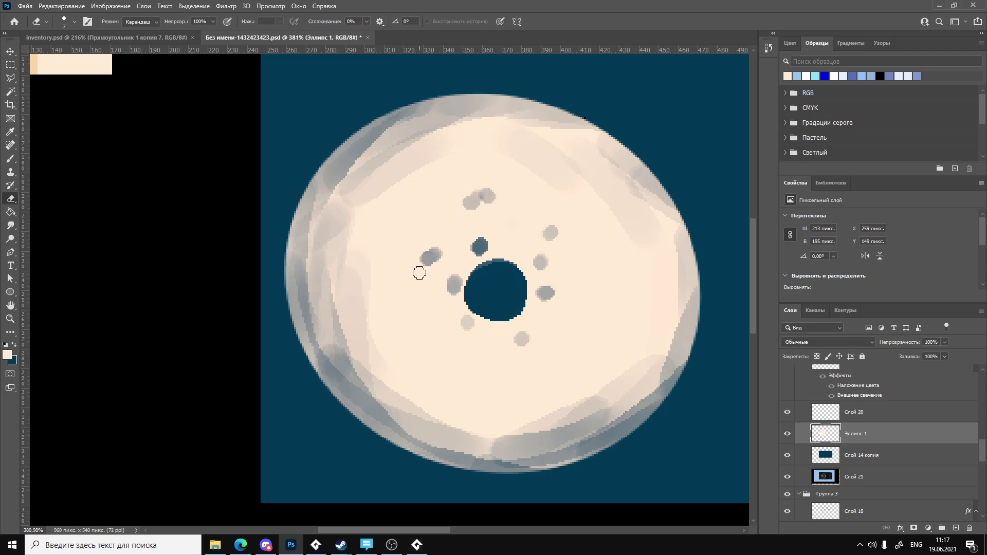
left_click(413, 285)
left_click_drag(474, 359, 478, 373)
left_click(586, 346)
left_click(590, 311)
left_click(588, 257)
left_click(520, 216)
left_click(511, 239)
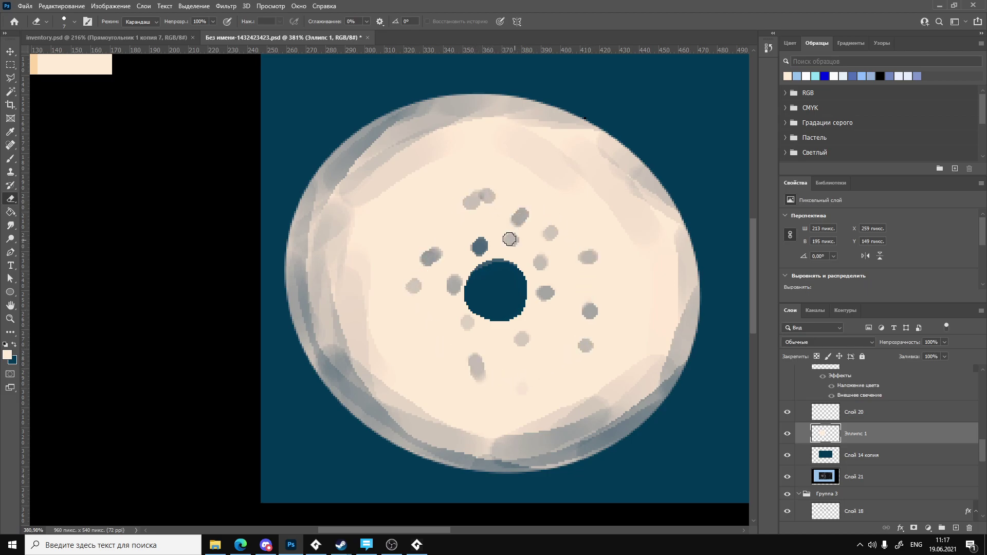
left_click(435, 222)
left_click_drag(408, 334, 404, 351)
left_click_drag(459, 364, 457, 379)
left_click(424, 332)
left_click(390, 304)
left_click_drag(379, 247, 381, 266)
left_click(550, 168)
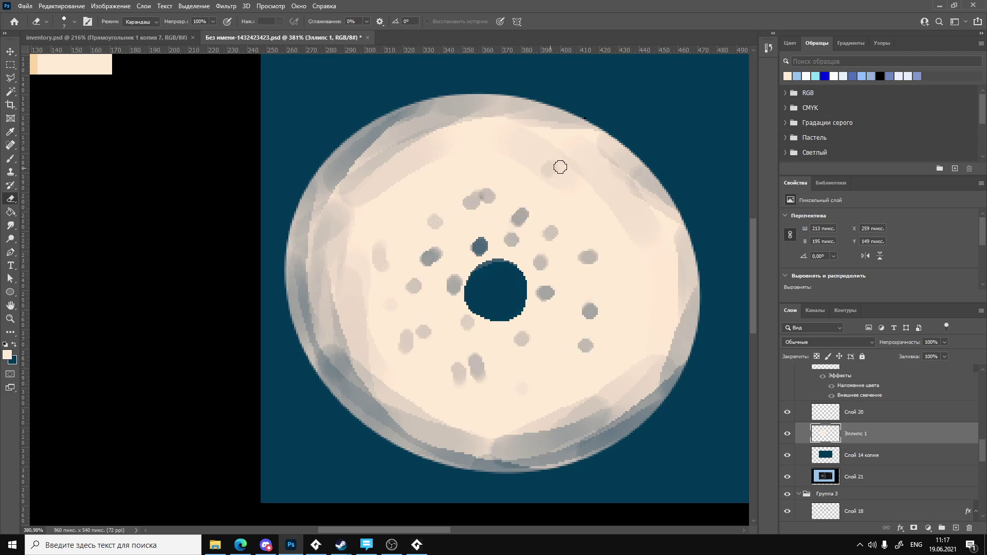
left_click(589, 194)
left_click_drag(649, 321, 643, 328)
left_click_drag(616, 364, 612, 371)
left_click_drag(474, 372, 466, 377)
left_click(428, 186)
left_click(462, 144)
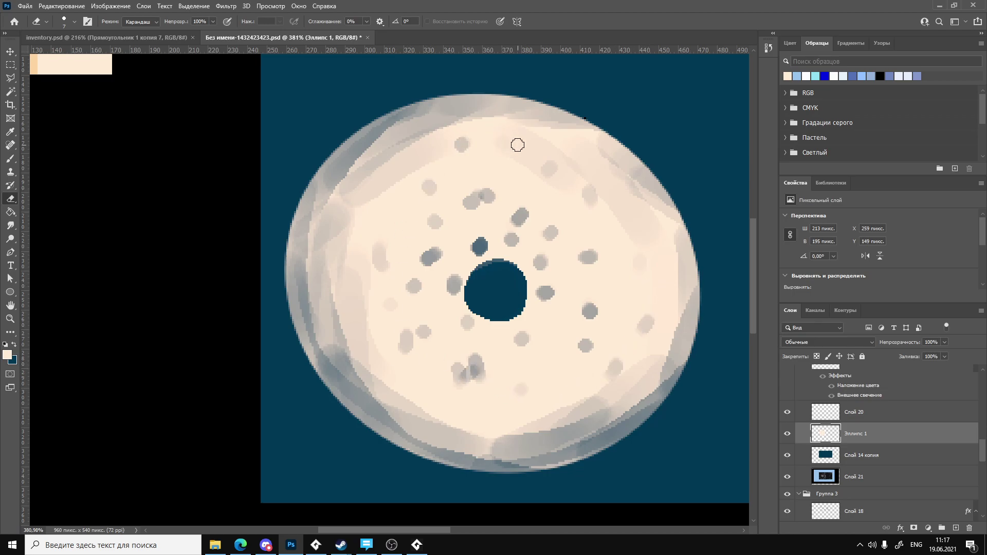
Compare the whole canvas with Эллипс 1 hidden and shown, and select Слой 21.
mouse_move(579, 244)
left_mouse_down("ctrl")
mouse_move(515, 251)
mouse_move(487, 271)
mouse_move(520, 262)
mouse_move(496, 289)
left_mouse_up("ctrl")
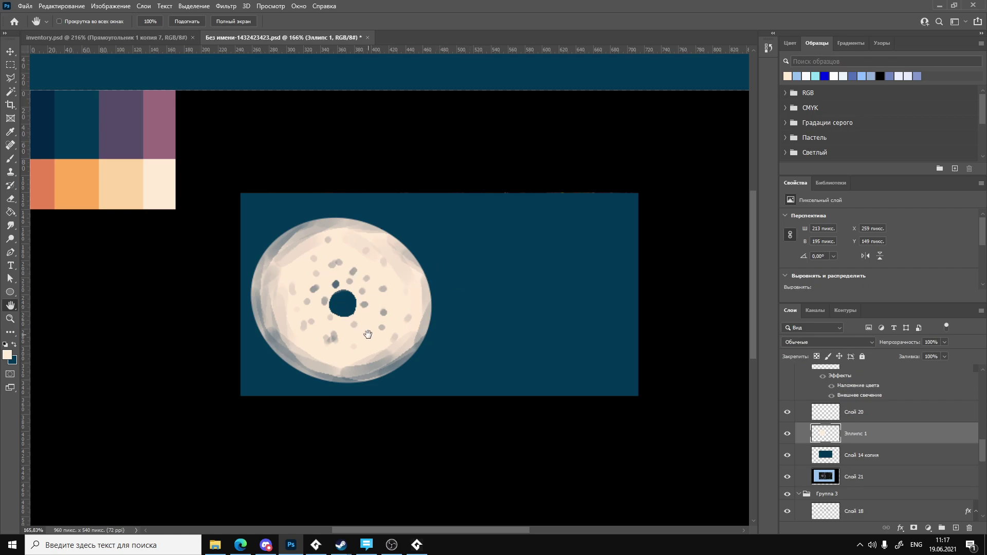
left_click(787, 433)
left_click(787, 434)
left_click(824, 472)
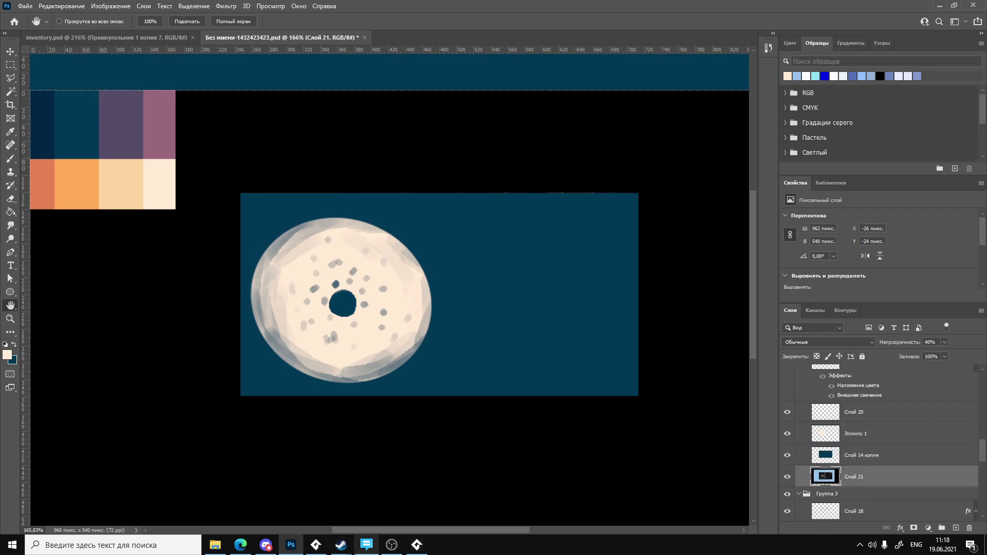
Switch to RutonyChat, view its general settings and close them.
left_click(366, 544)
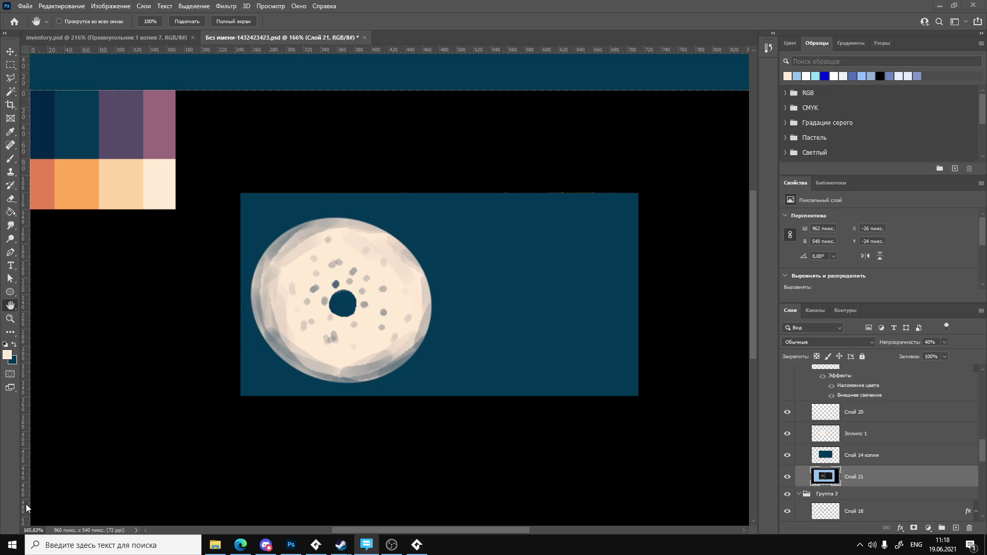
left_click(368, 543)
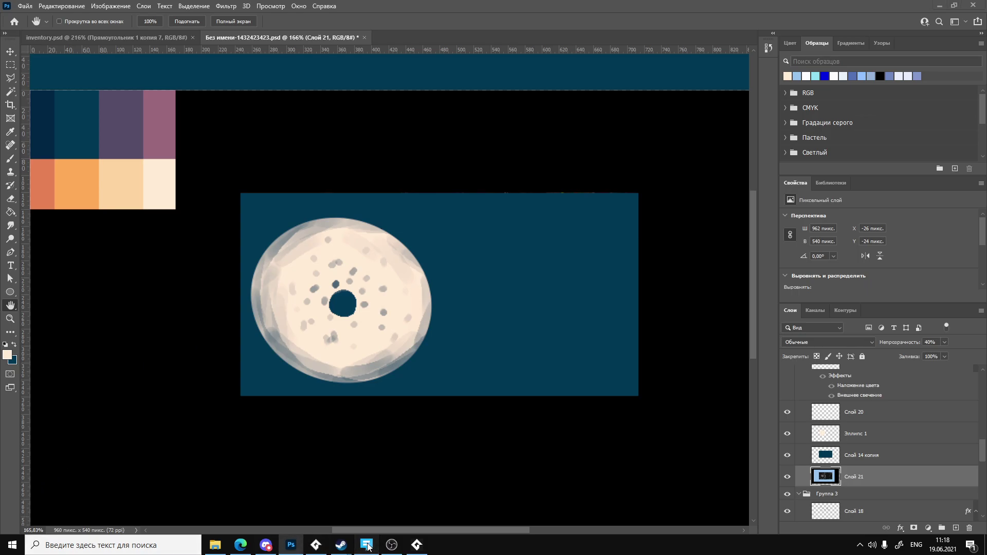
left_click(368, 544)
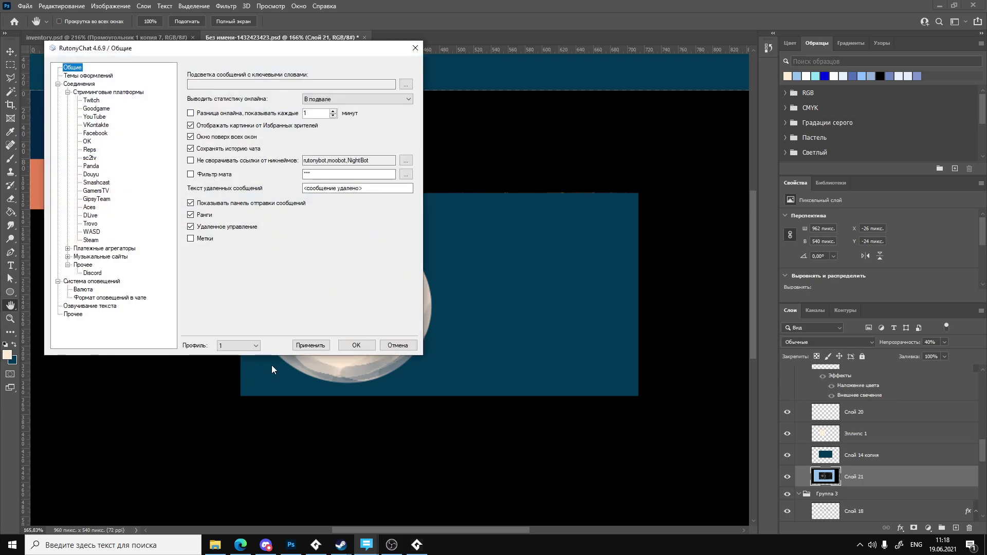
left_click(356, 345)
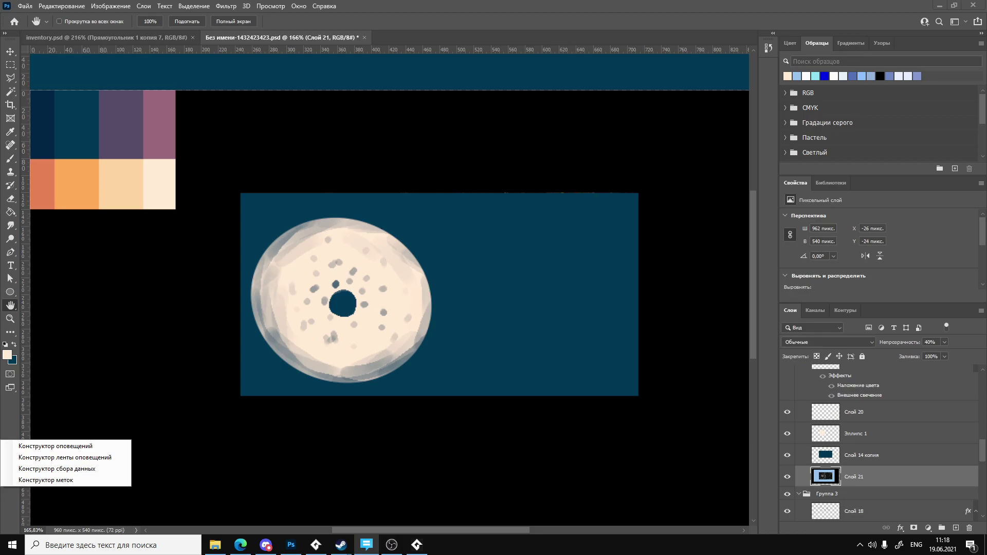
Open RutonyChat's alert constructor with the alert 123 selected.
left_click(393, 545)
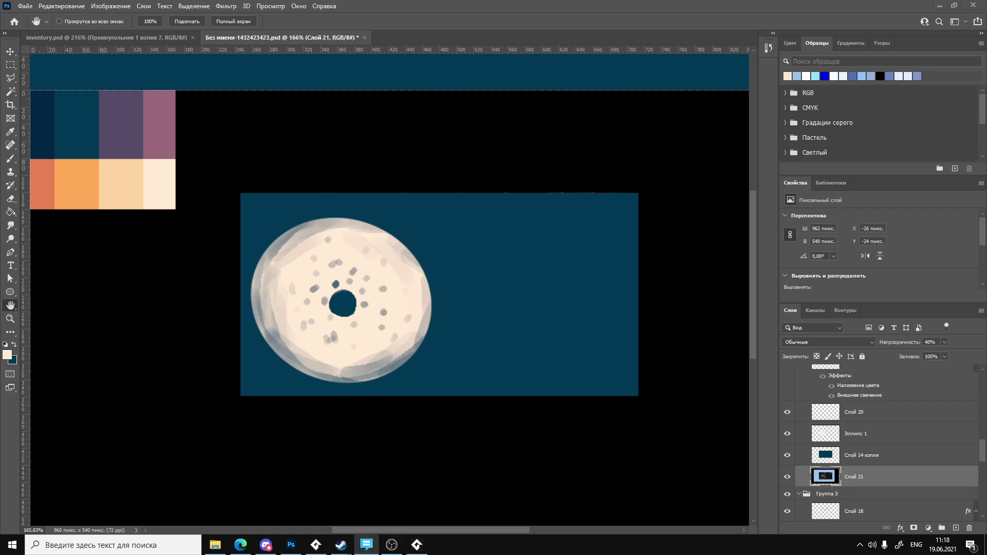
left_click(1, 445)
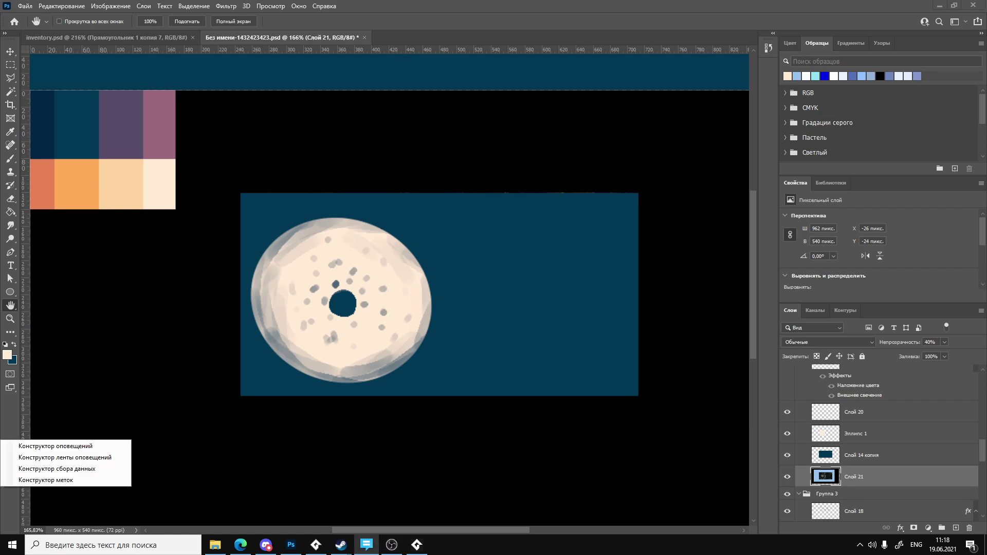
left_click(63, 447)
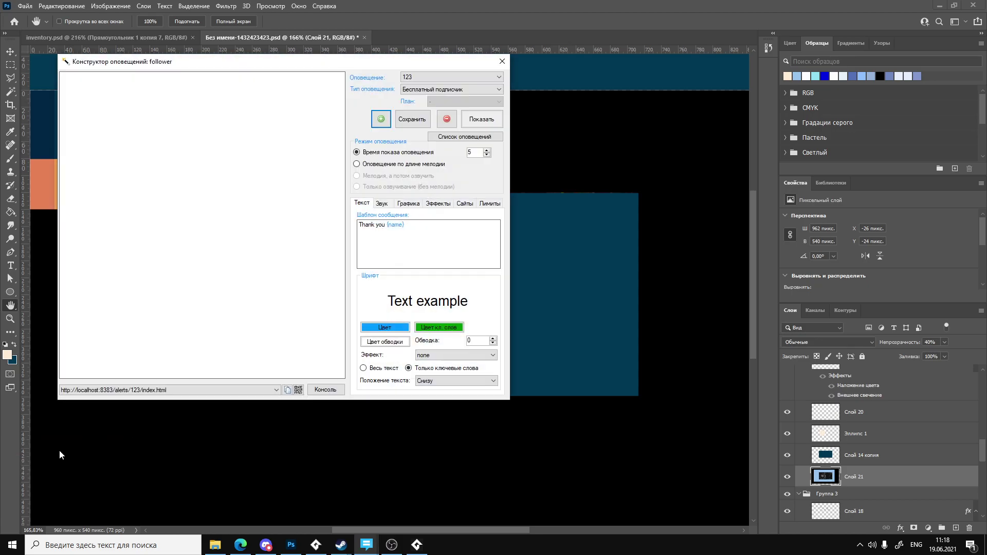
left_click(411, 89)
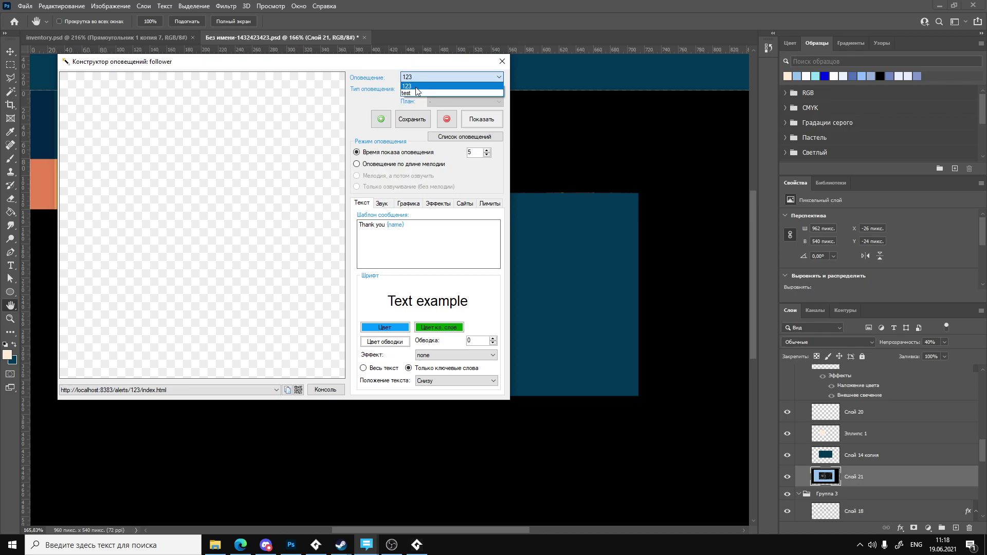
left_click(415, 88)
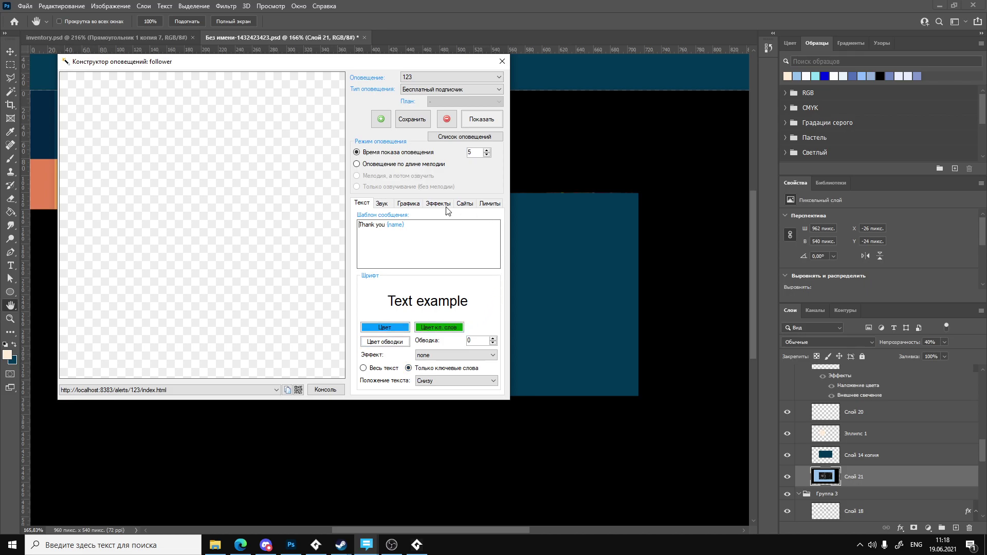
Set the melody and voice-over volumes of alert 123 to 10 and preview the alert.
left_click(381, 204)
left_click(492, 226)
left_click(493, 226)
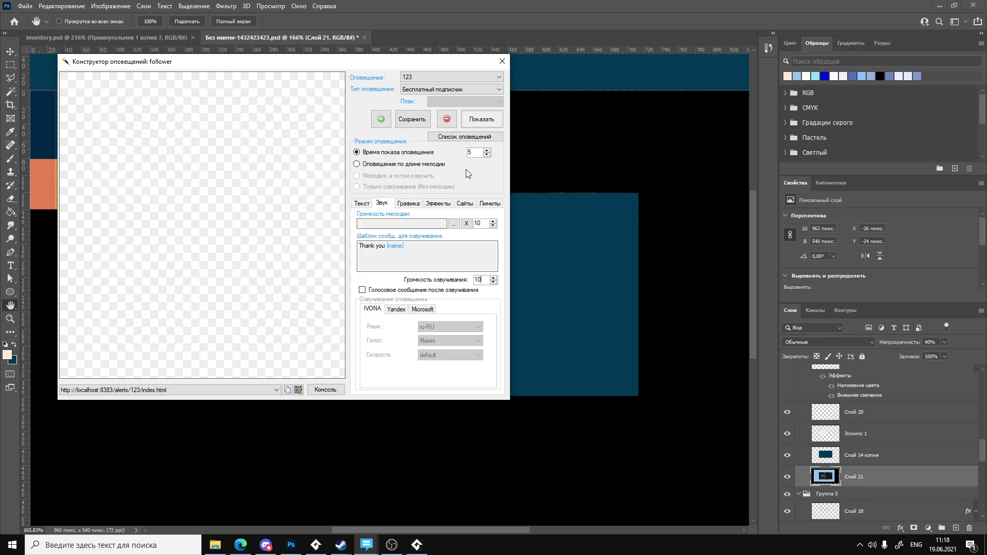
left_click(476, 123)
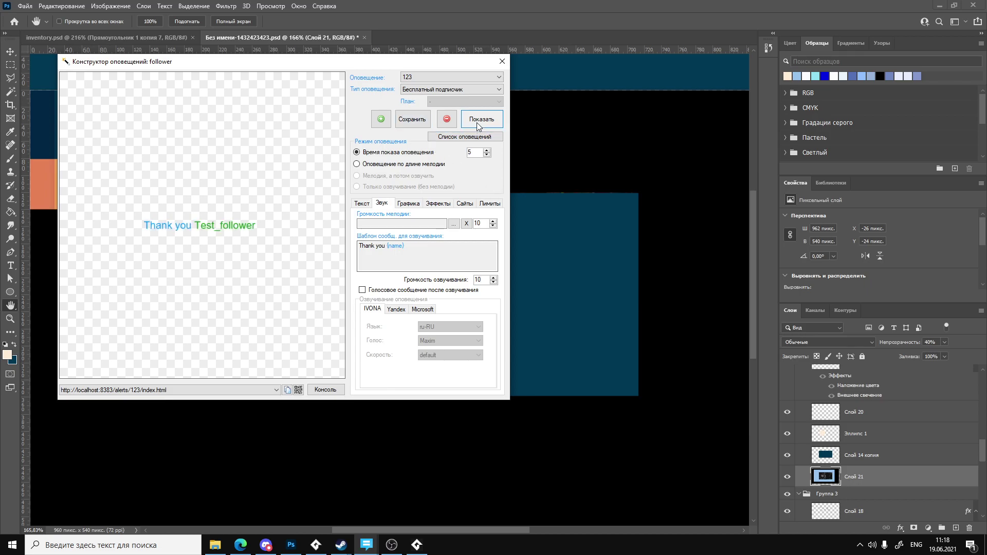
Set the melody and voice-over volumes of the test alert to 10 and close the alert constructor.
left_click(426, 75)
left_click(427, 91)
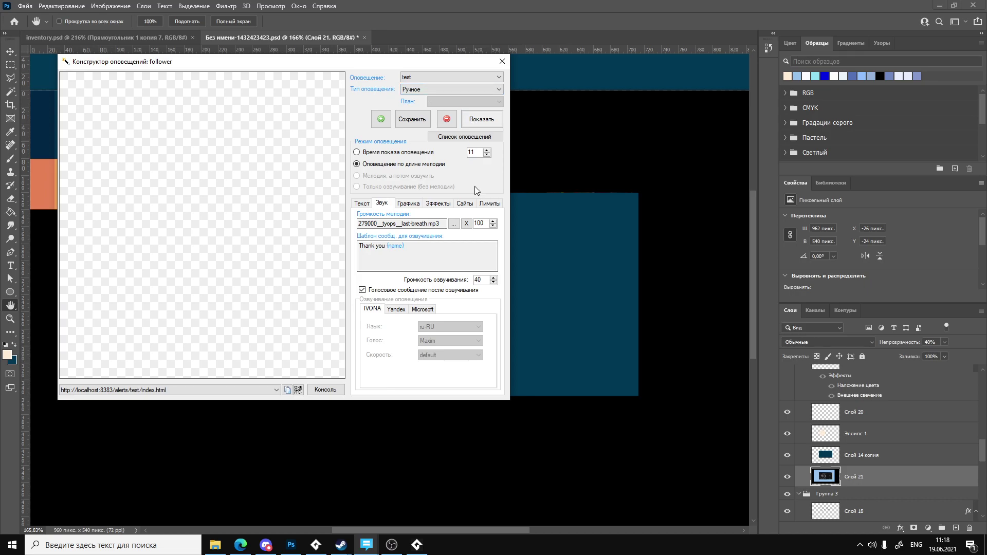
left_click_drag(485, 224, 459, 221)
left_click_drag(484, 280, 442, 278)
type("10")
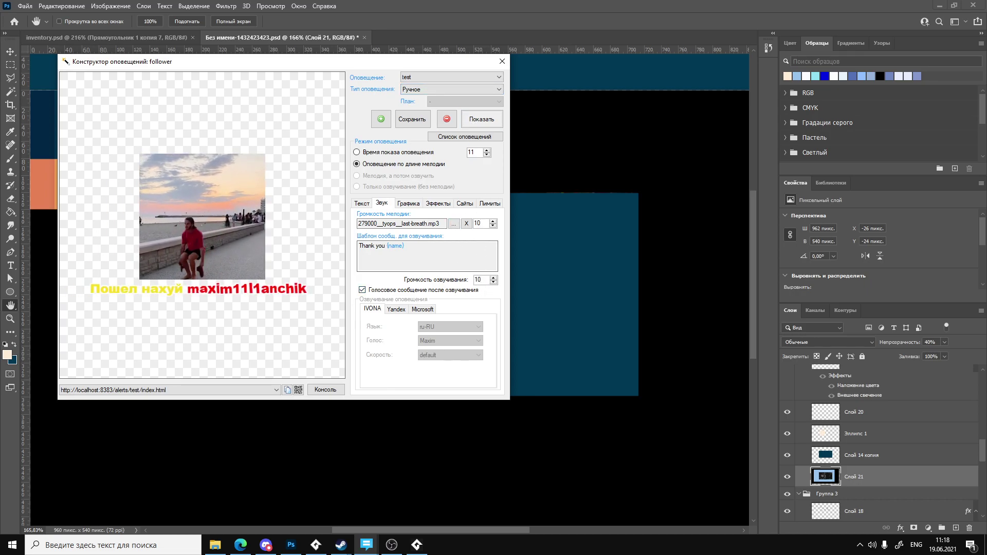
left_click(502, 61)
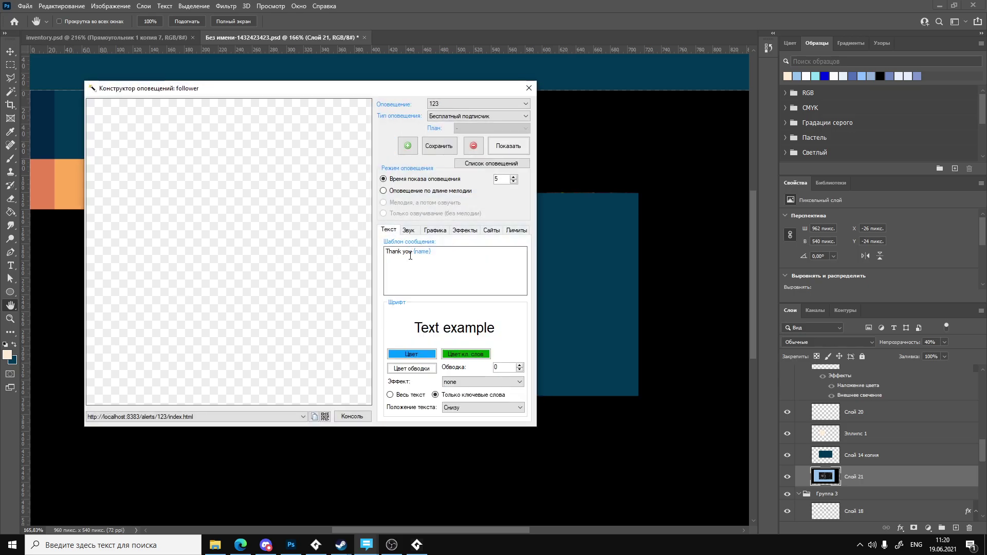
Select the test alert and change its message template to "люблю {name} <3".
left_click(461, 101)
left_click(458, 111)
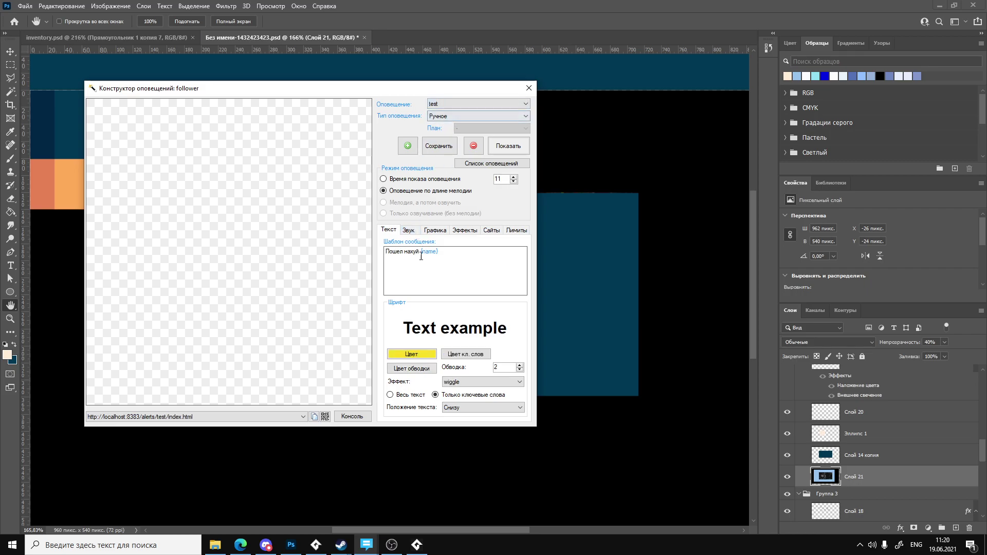
mouse_move(419, 254)
left_click_drag(419, 253, 392, 253)
key("alt+shift")
type("Я")
key("BackSpace")
type("люблю")
key("alt+shift")
type("<3")
right_click(469, 266)
left_click(440, 261)
Switch to the browser, watch the Twitch clip at a raised volume, pause it and close its tab.
key("alt+Tab")
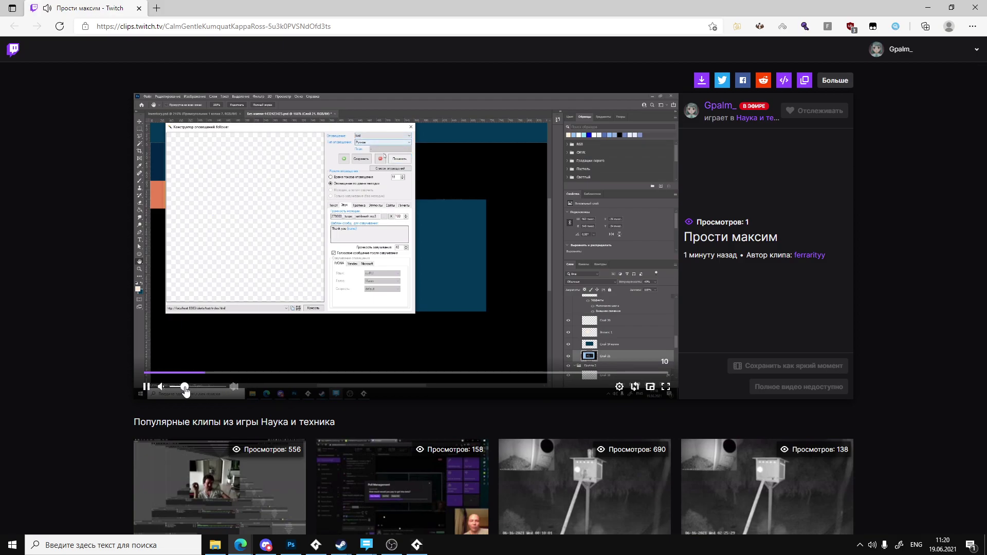
left_click_drag(185, 389, 199, 388)
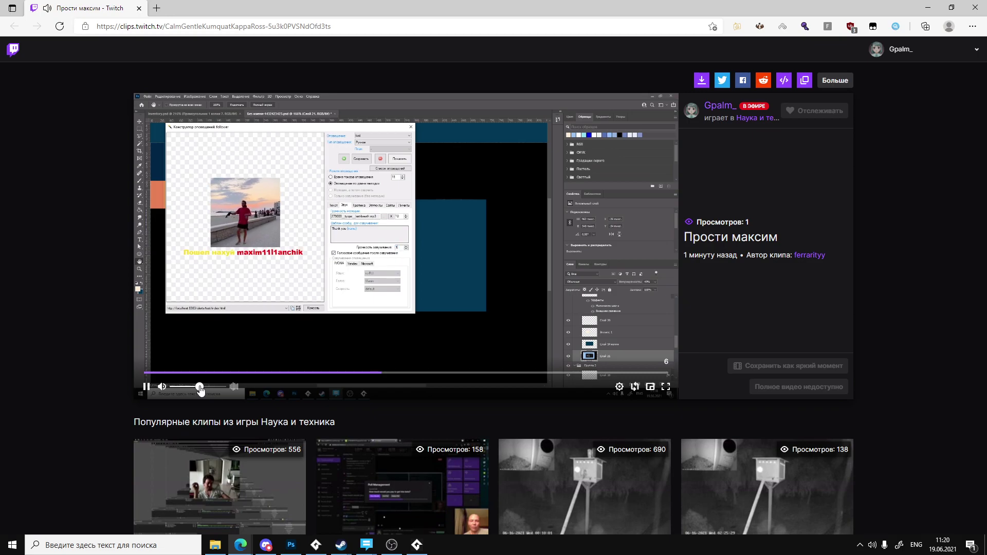
left_click_drag(200, 389, 207, 390)
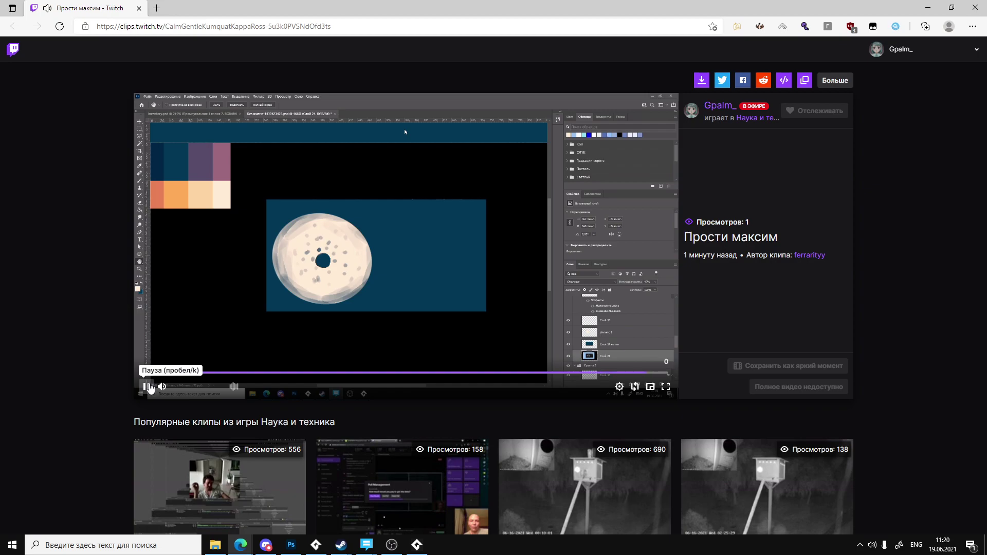
left_click(149, 387)
middle_click(103, 7)
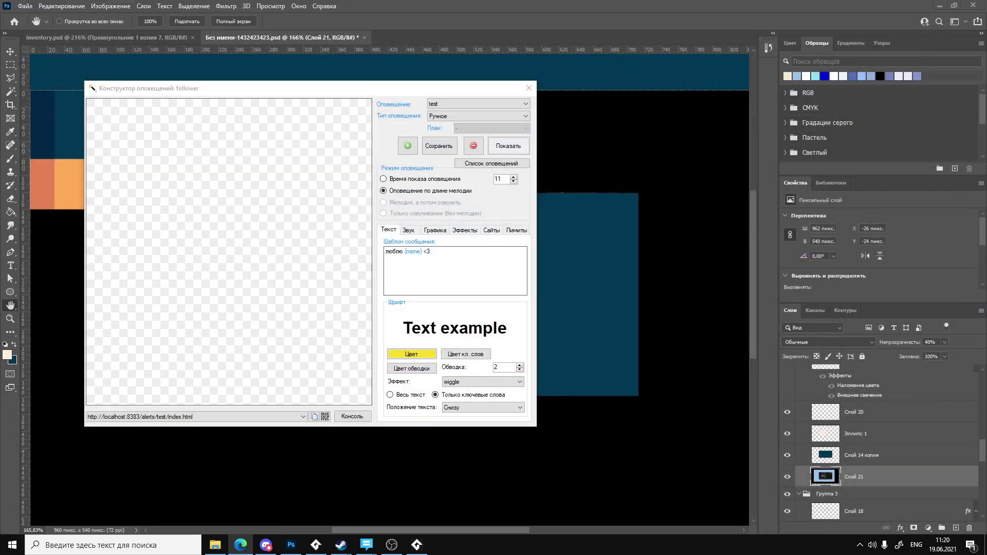
Replace the word "люблю" at the start of the test alert's message template with "Bruh".
left_click(414, 264)
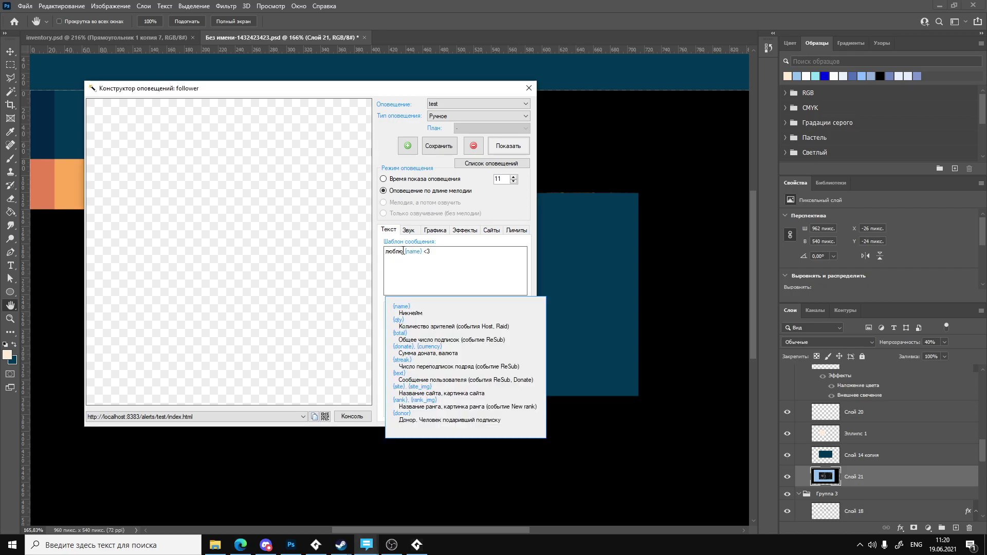
double_click(403, 251)
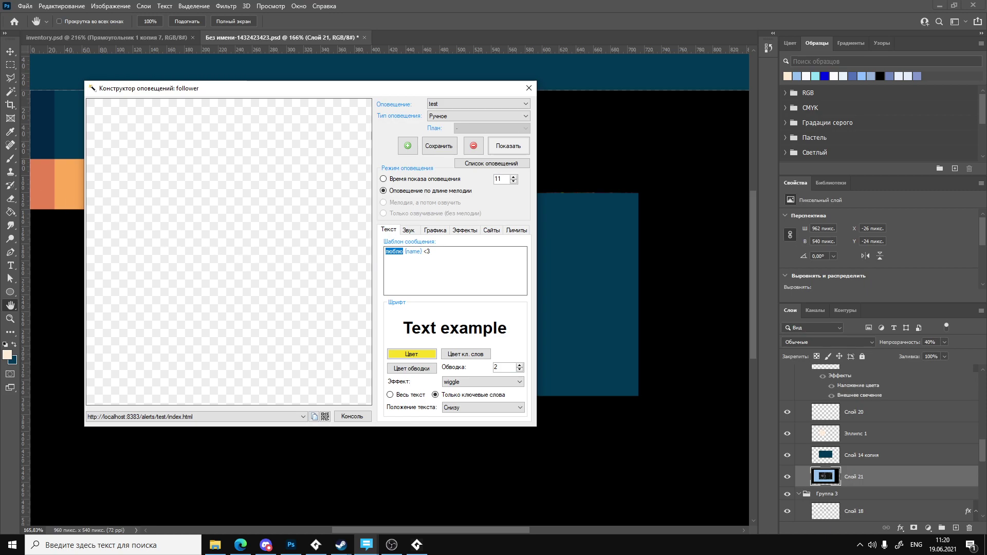
key("alt+shift")
type("дщм")
key("alt+shift")
key("BackSpace")
key("BackSpace")
key("BackSpace")
type("Brug")
Remove "<3" from the end of the message template, save the test alert and close the alert constructor.
key("End")
key("BackSpace")
key("BackSpace")
key("BackSpace")
left_click(436, 149)
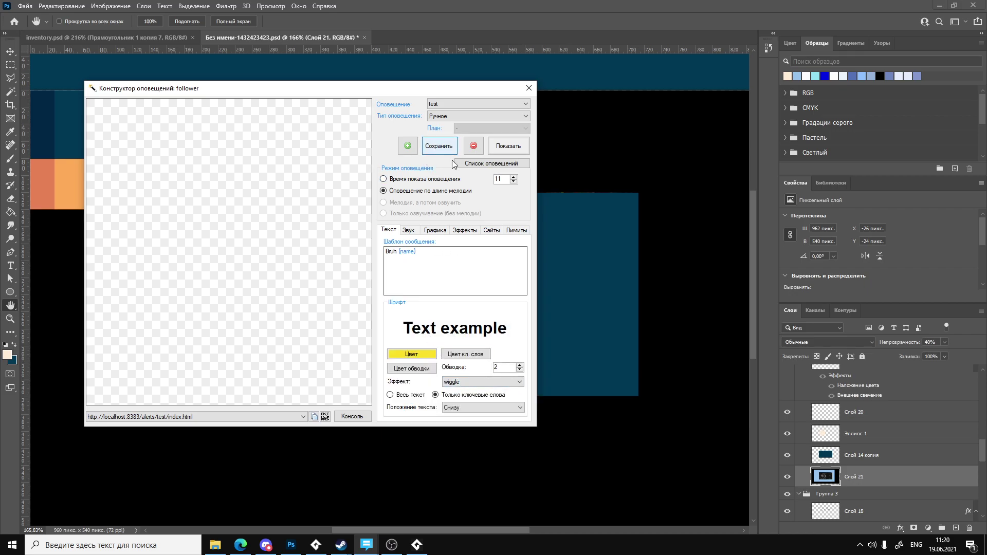
left_click(529, 88)
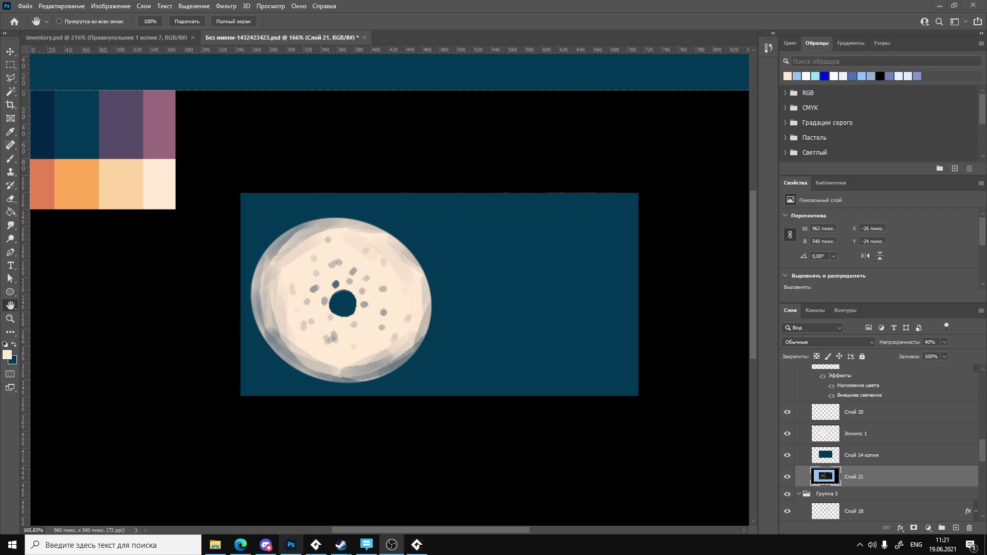
Switch to the running game, enter the level past the intro and bring the character onto the ledge below the dummy.
left_click(417, 544)
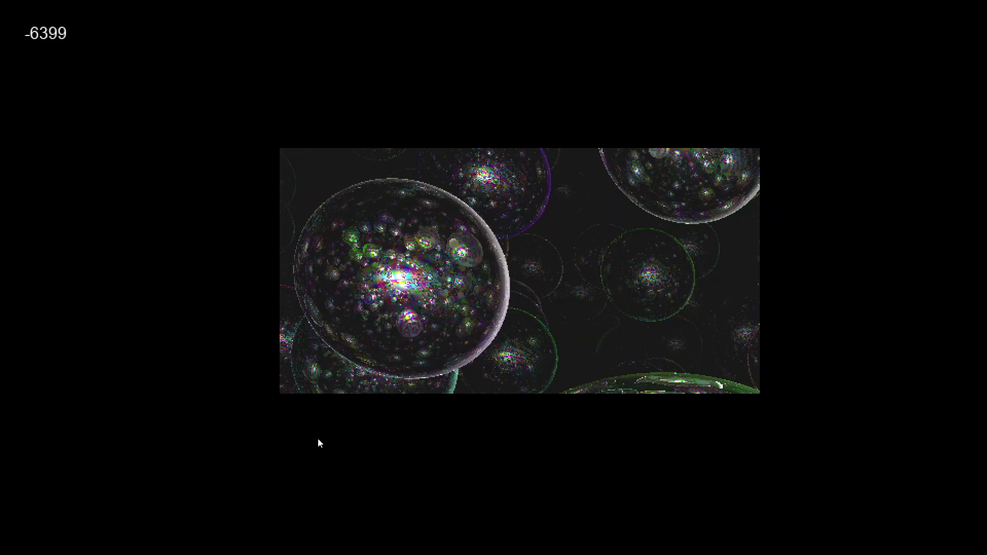
left_click(312, 427)
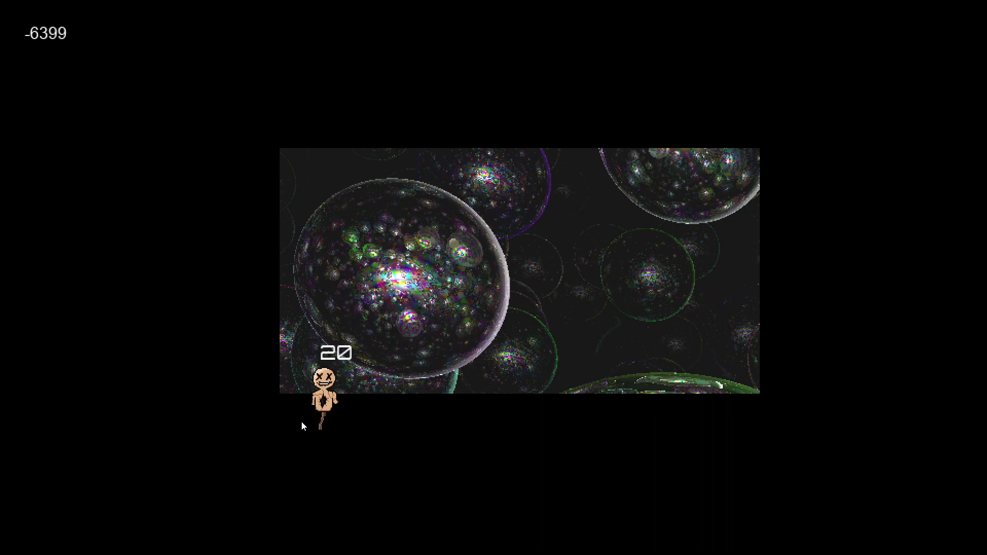
key("Return")
key("Return")
key("Return")
key("Return")
key("Right")
key("shift")
key("Left")
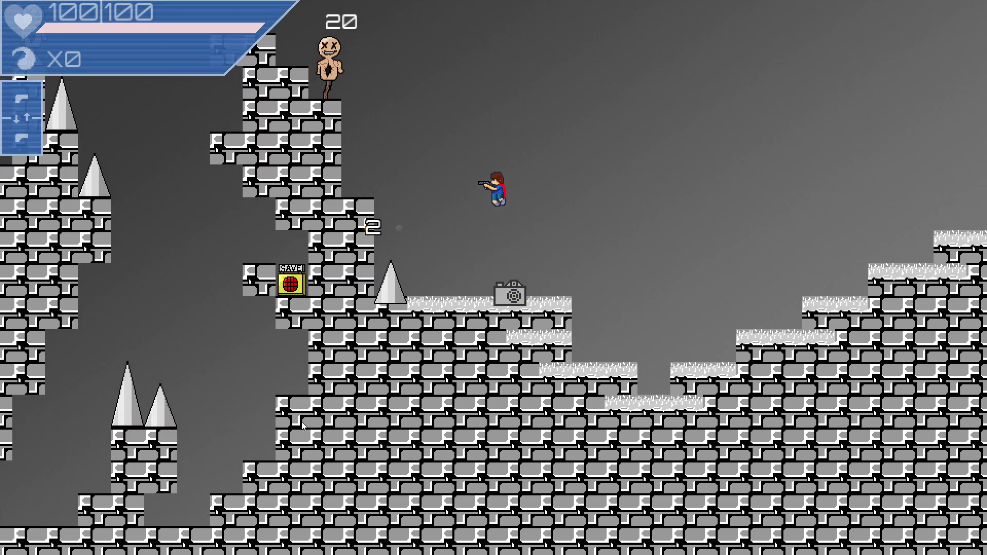
key("shift")
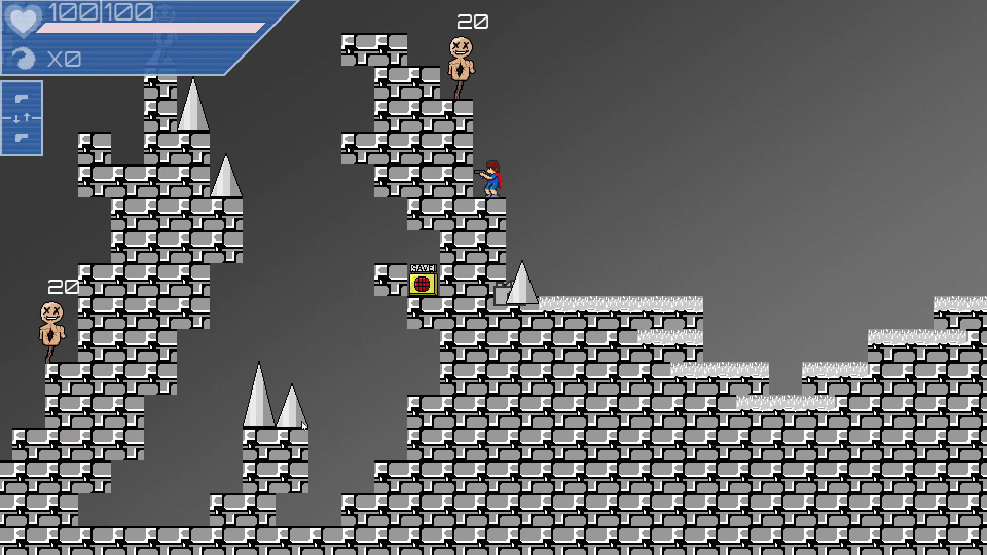
Equip the Shotgun from the weapon inventory and shoot the dummy on the ledge above the character.
key("Tab")
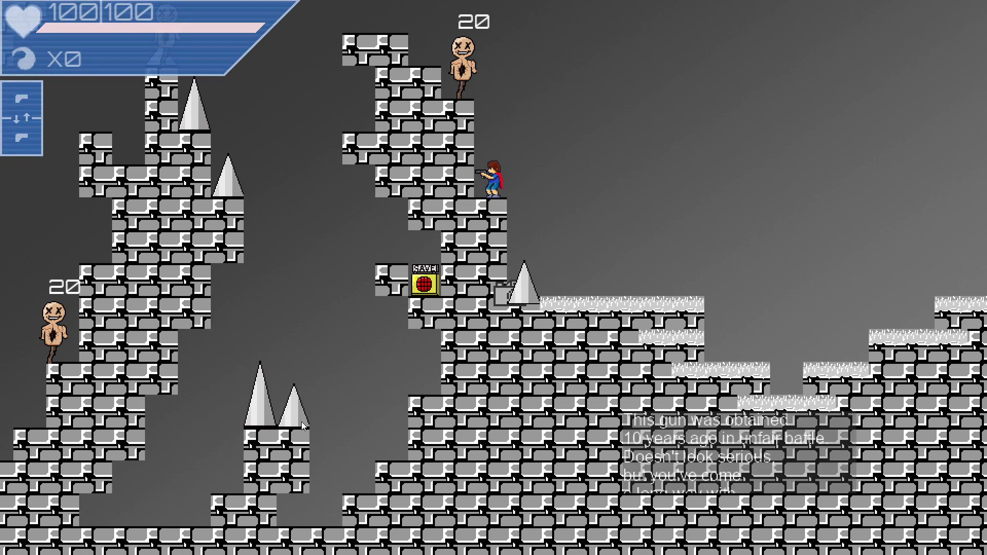
key("Down")
key("Down")
key("Down")
key("Up")
key("shift")
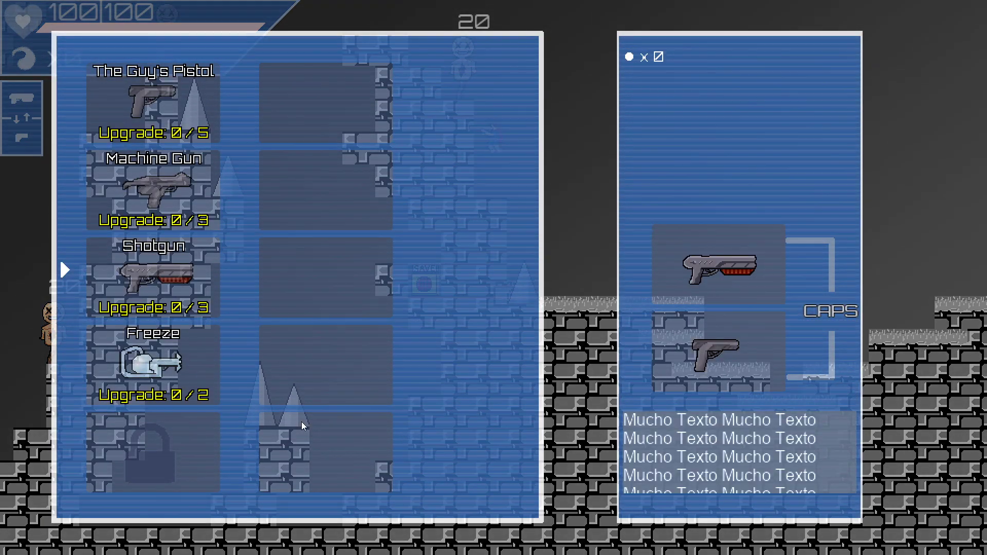
key("Tab")
key("shift")
key("z")
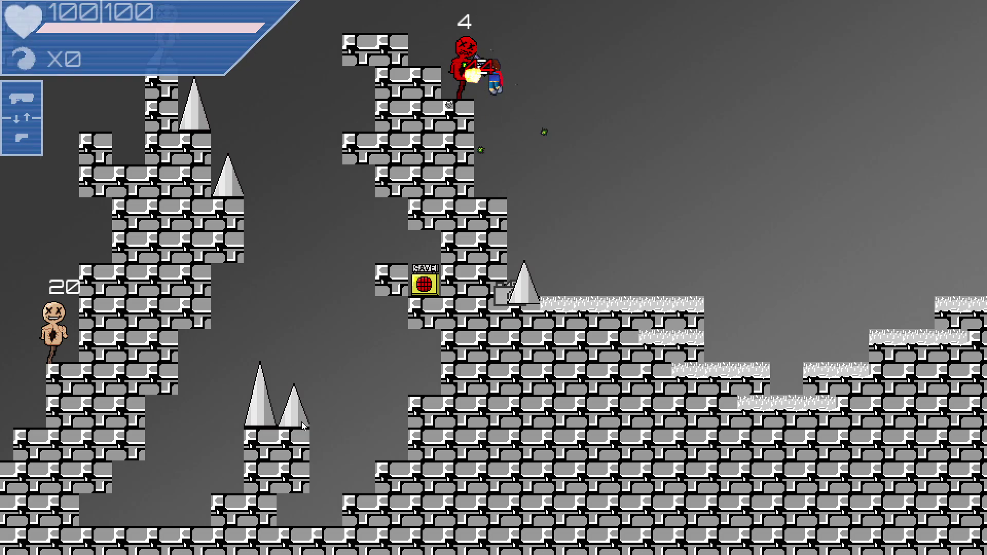
key("z")
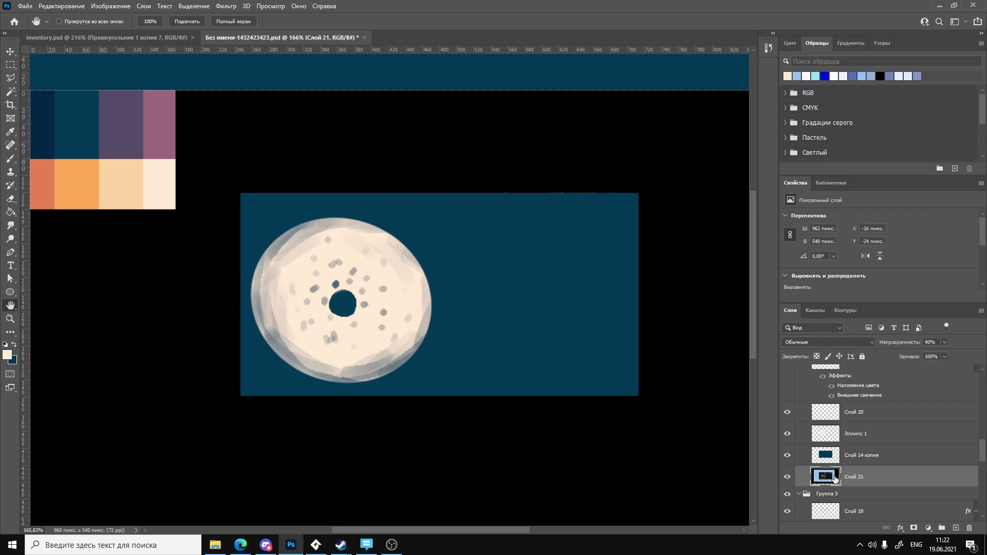
Back in Photoshop, place layer "Слой 21" directly above "Слой 14 копия".
left_click(826, 455)
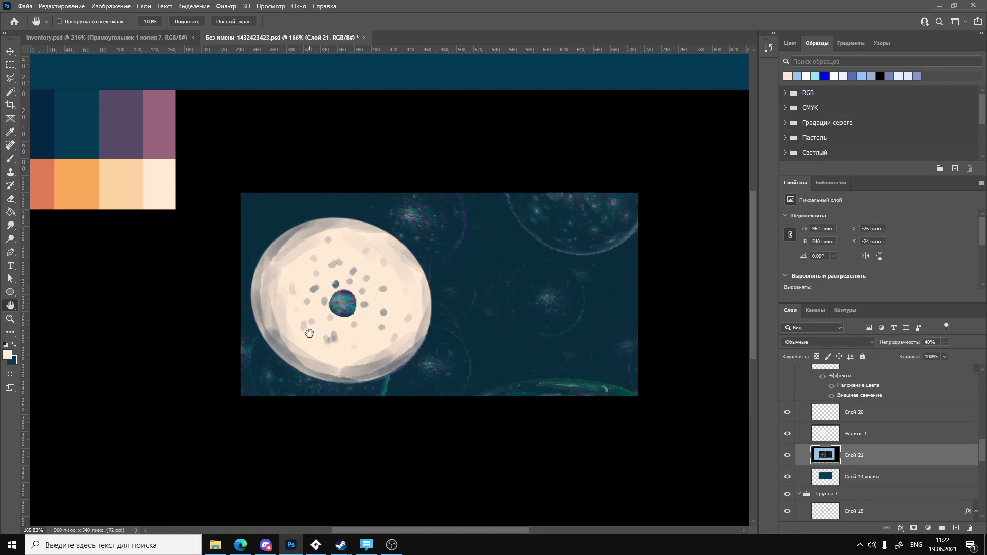
scroll(312, 333, "up", 2, "alt")
scroll(313, 333, "up", 1, "alt")
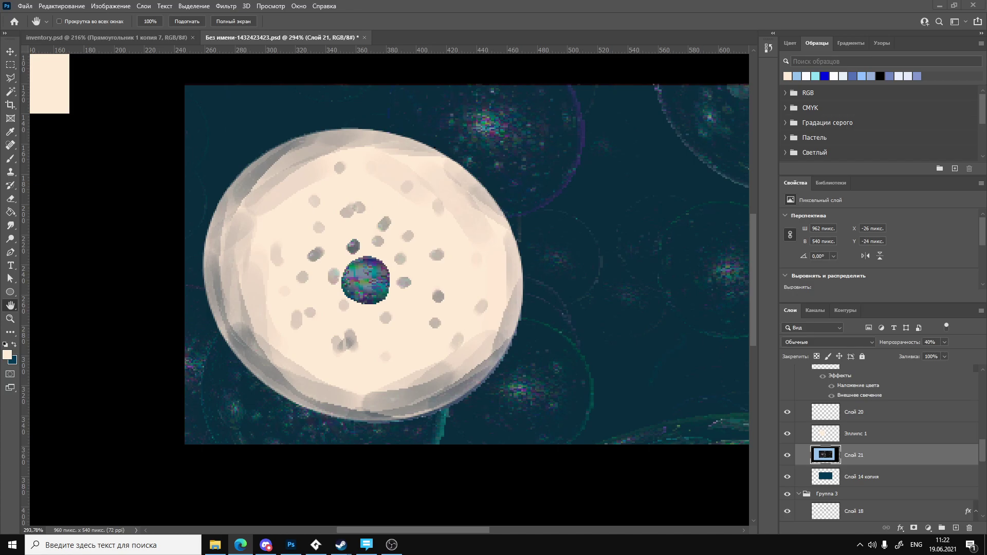
Run the project in GameMaker Studio 2, and examine the Draw and Step event code of objIntroMainBackground.
left_click(327, 545)
left_click(118, 34)
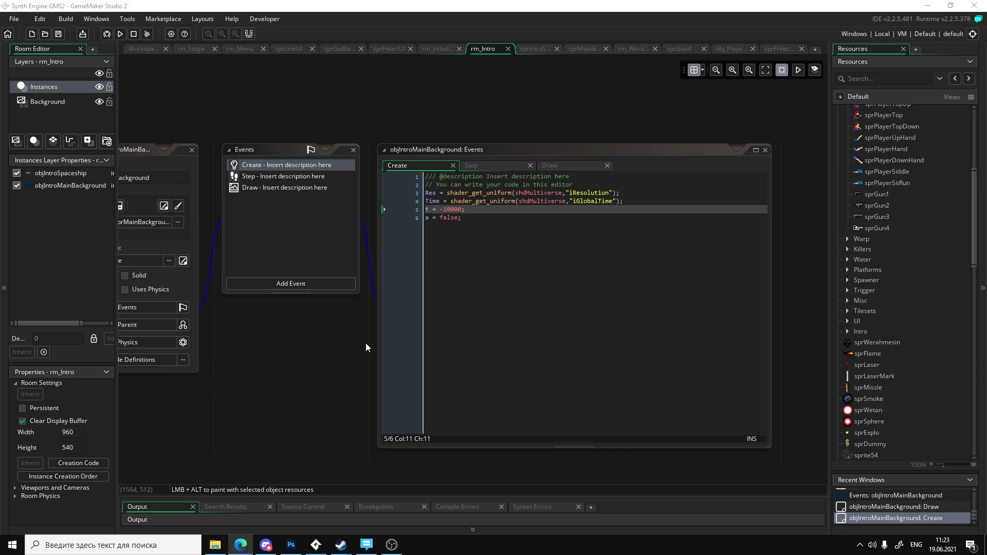
left_click(262, 188)
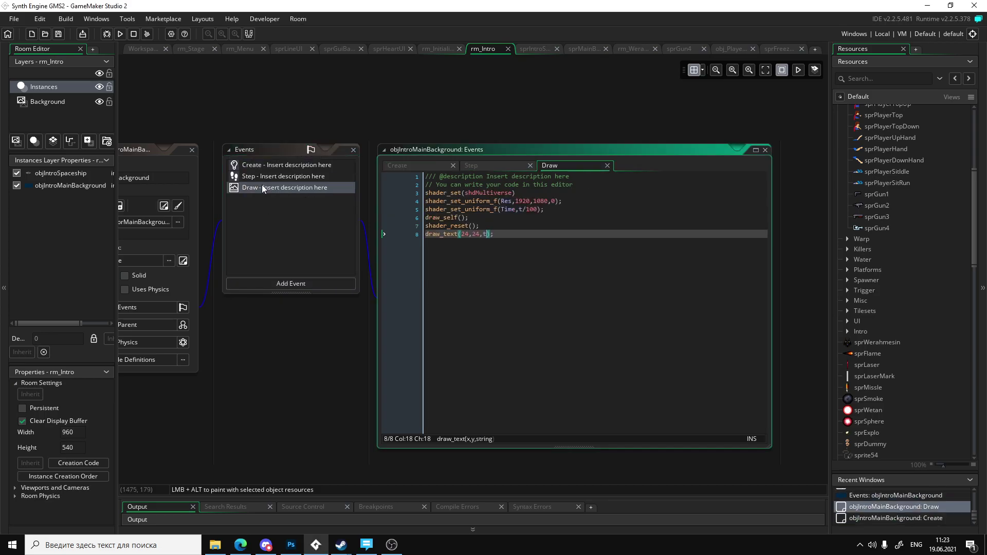
left_click(261, 176)
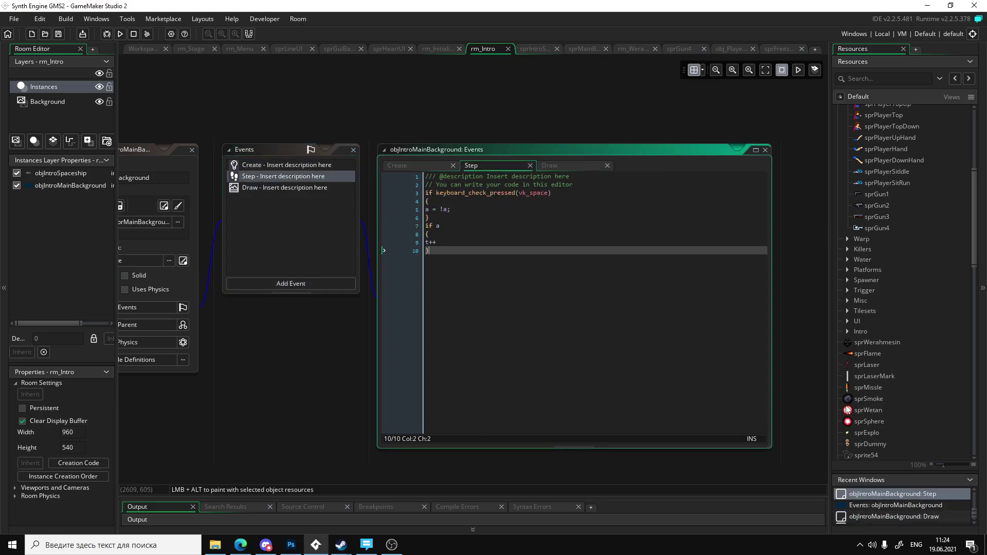
scroll(708, 366, "down", 3)
scroll(689, 371, "up", 2)
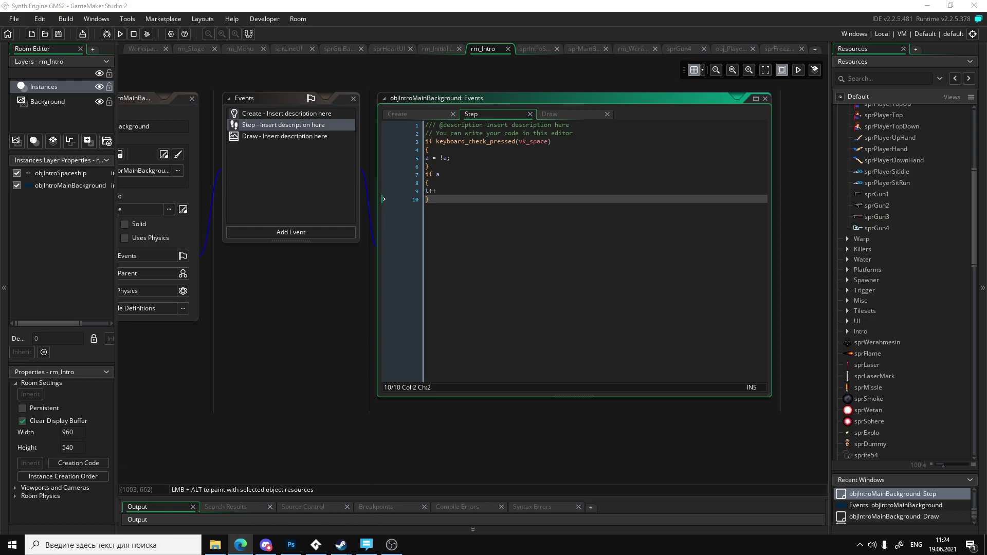
Switch to the Twitch channel page and redeem the 200-point Bruh reward to test its alert.
key("alt+Tab")
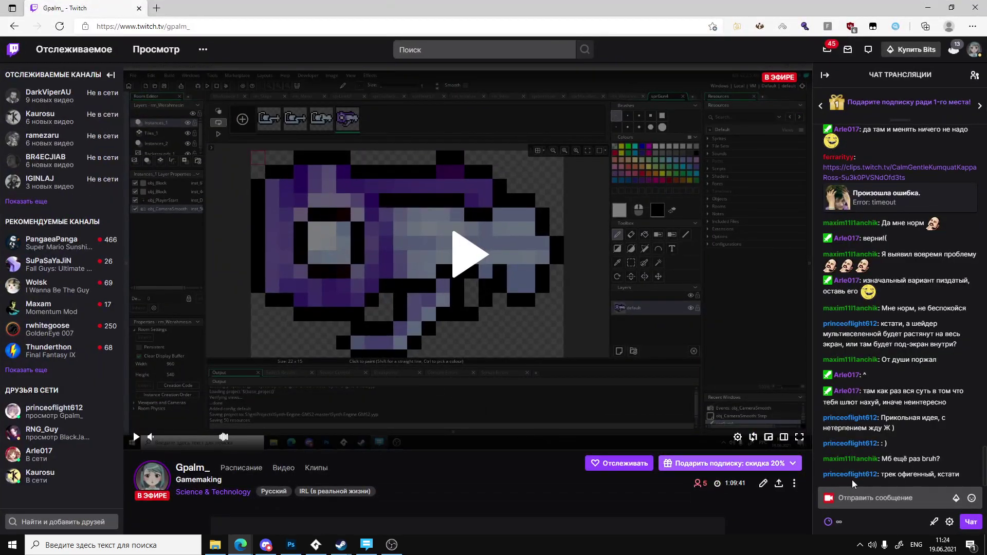
left_click(828, 522)
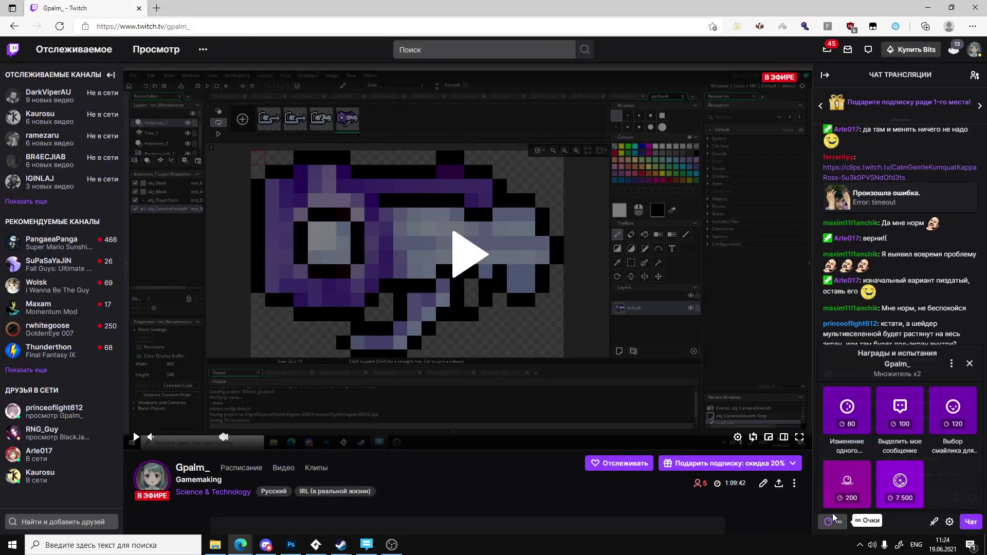
left_click(856, 471)
left_click(894, 489)
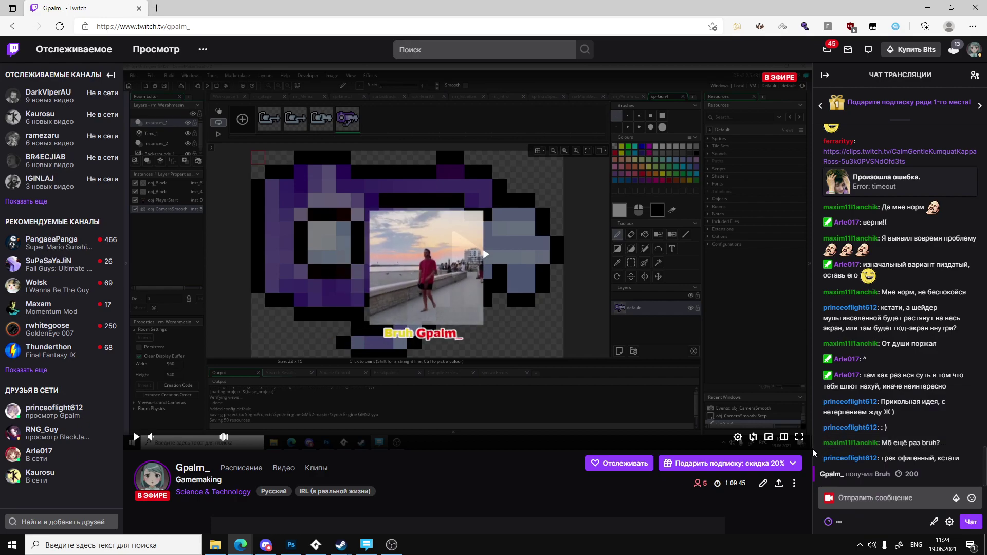
Open the RutonyChat alert constructor and set the voice-over volume of alert 123 to 30.
left_click(373, 544)
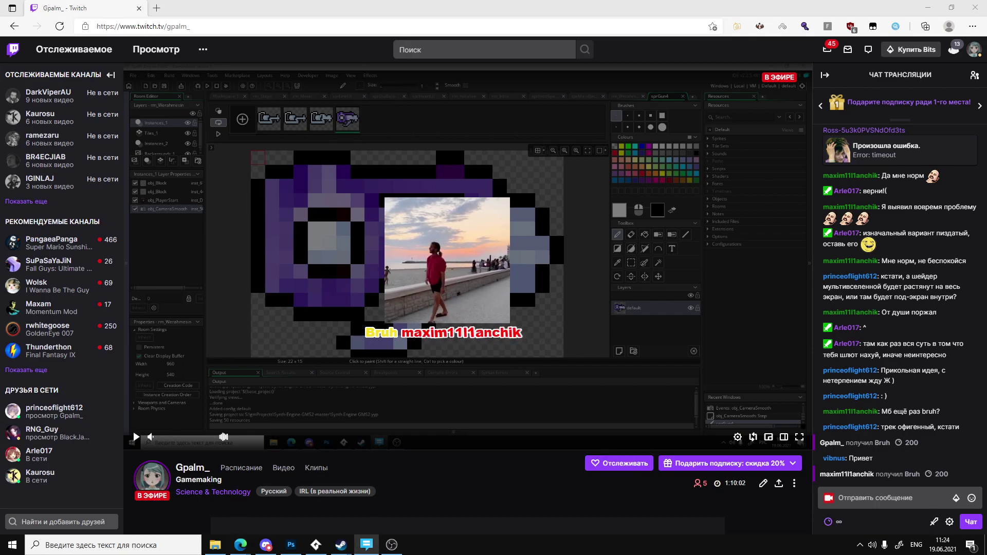
mouse_move(1, 446)
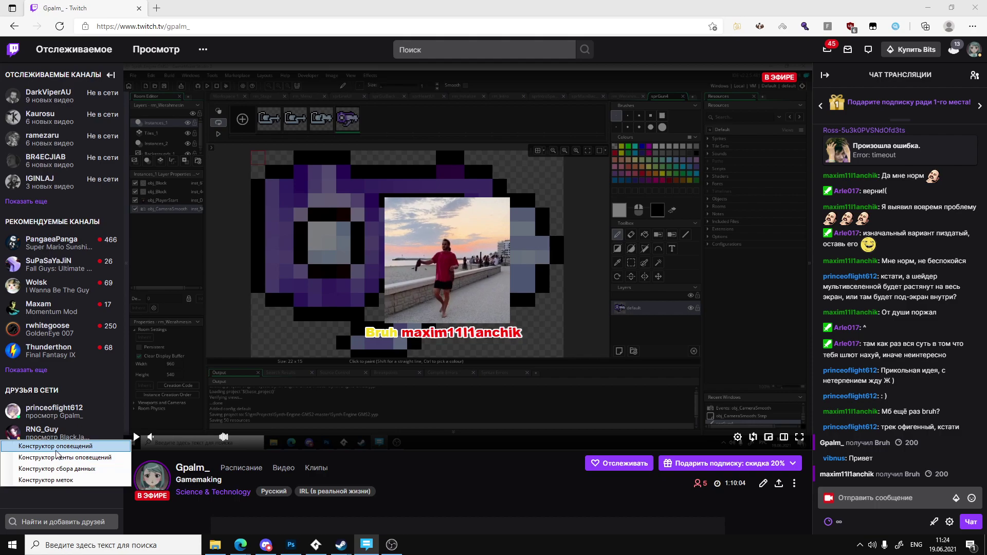
left_click(56, 446)
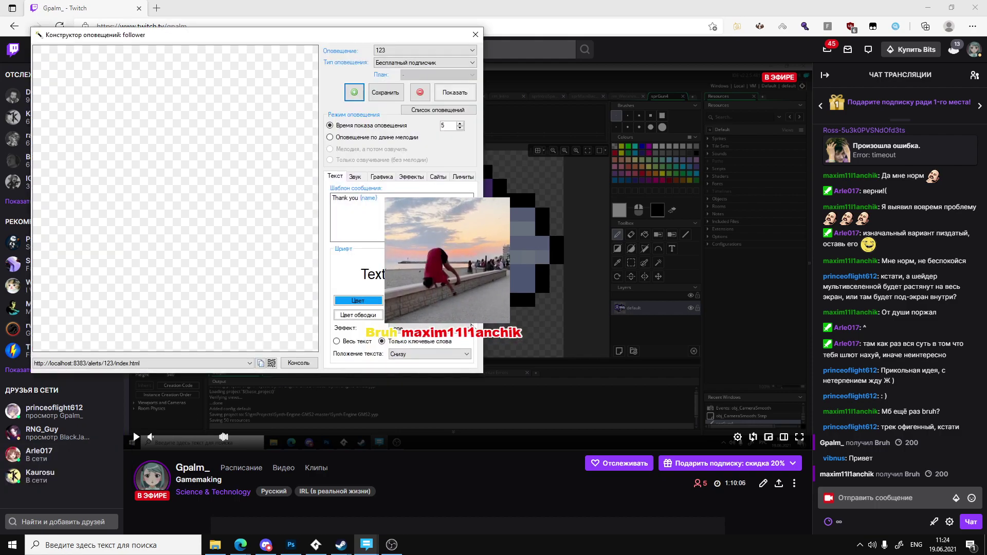
left_click(355, 177)
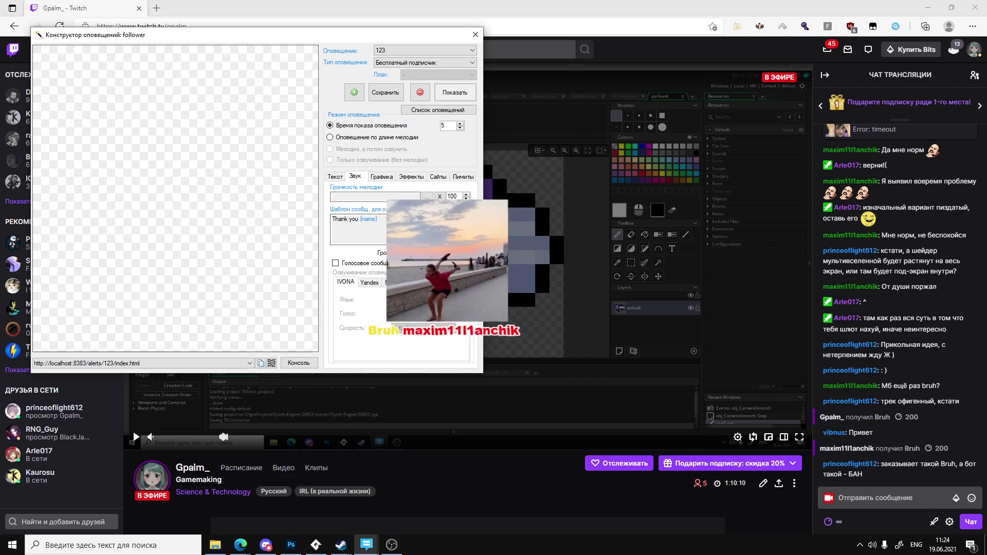
left_click_drag(457, 253, 420, 253)
type("30")
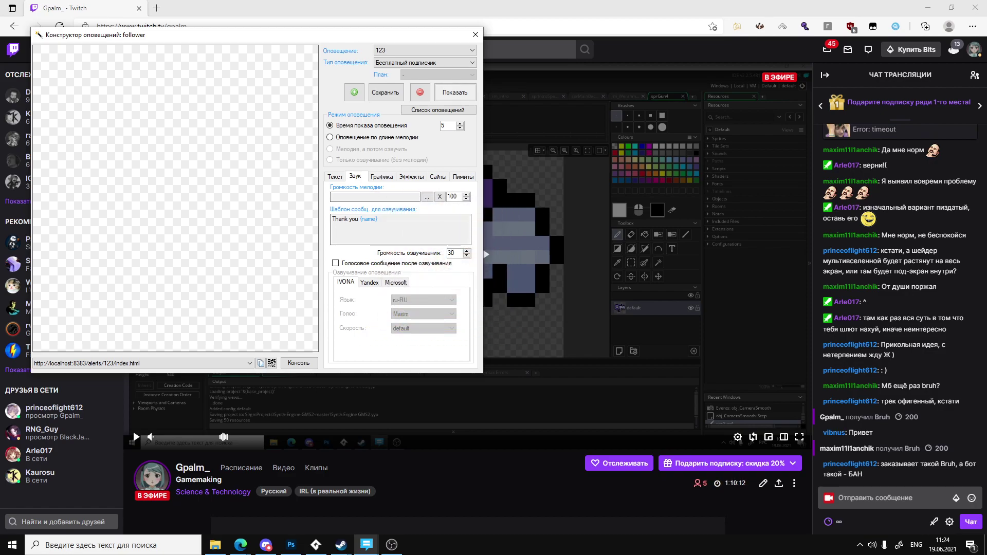
Save the test alert with melody volume 30 and voice-over volume 40, and close the alert constructor.
left_click(394, 50)
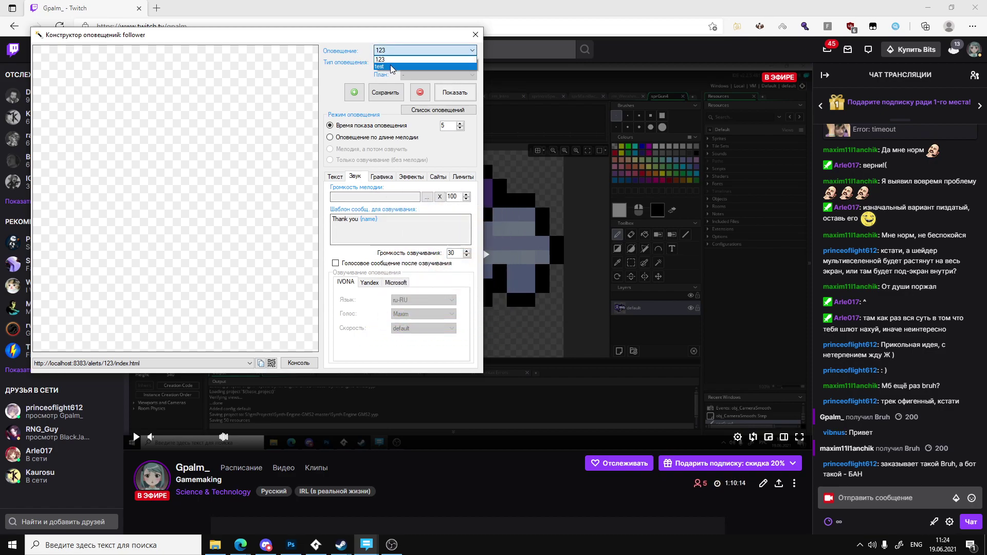
left_click(391, 67)
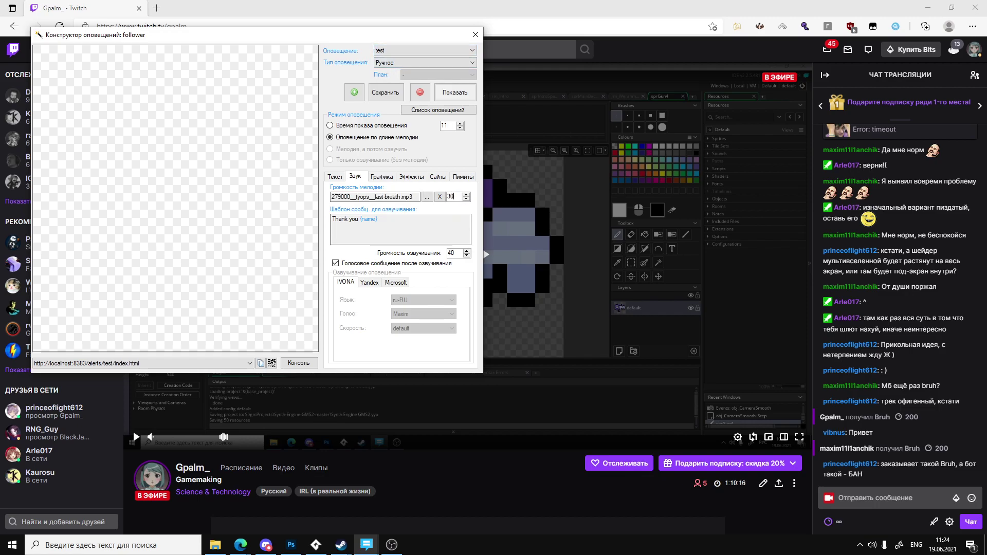
left_click(391, 93)
left_click(476, 35)
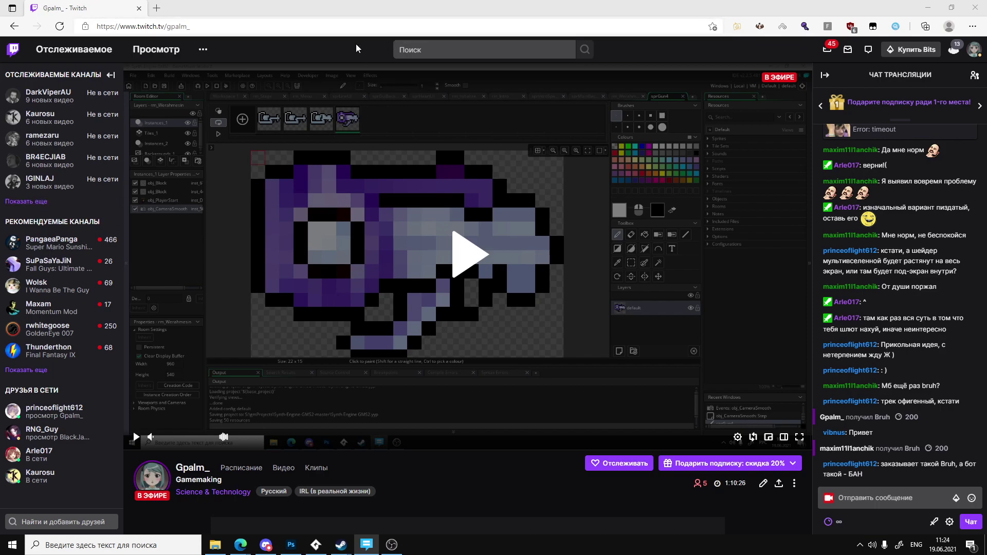
Return to GameMaker Studio 2 and review the Draw event code of objIntroMainBackground.
left_click(930, 9)
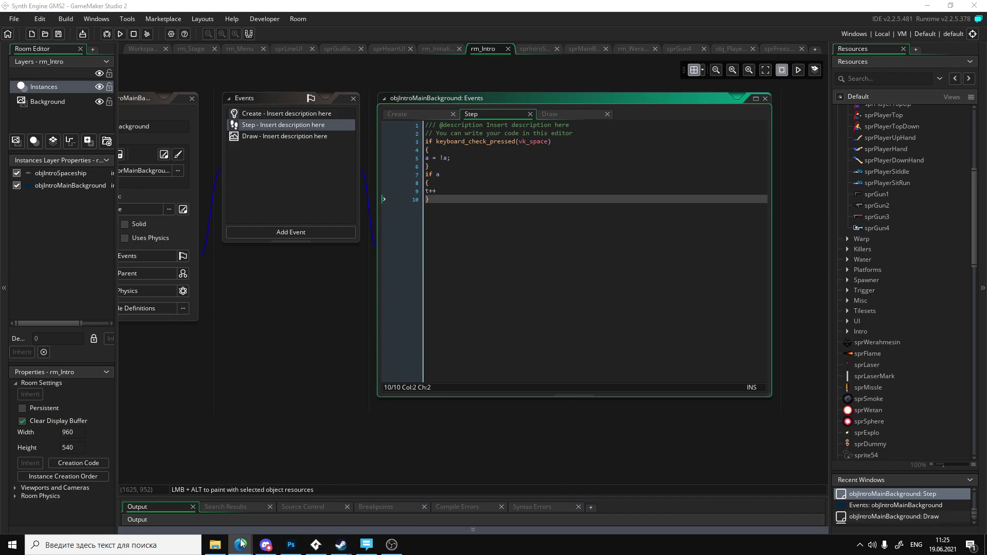
mouse_move(241, 544)
left_click(301, 464)
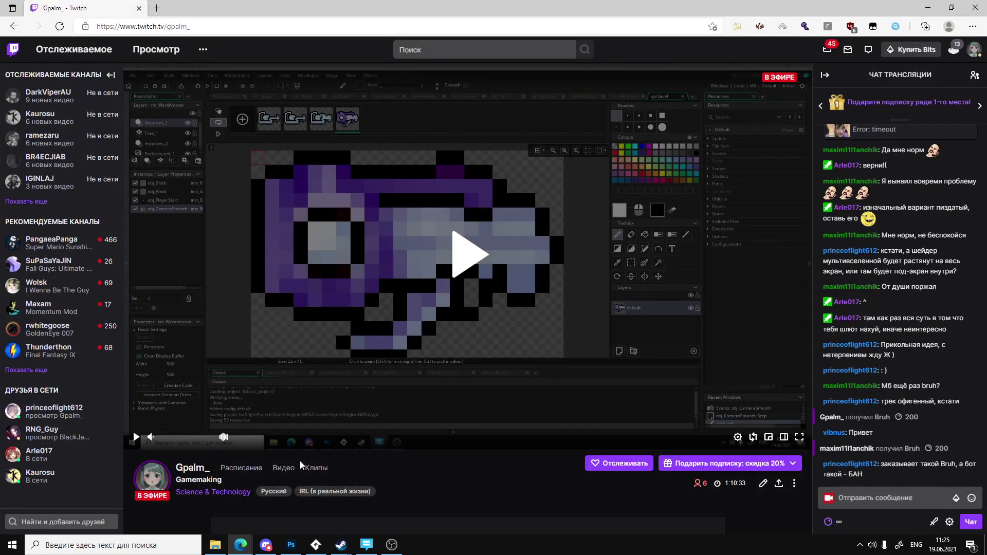
key("alt+Tab")
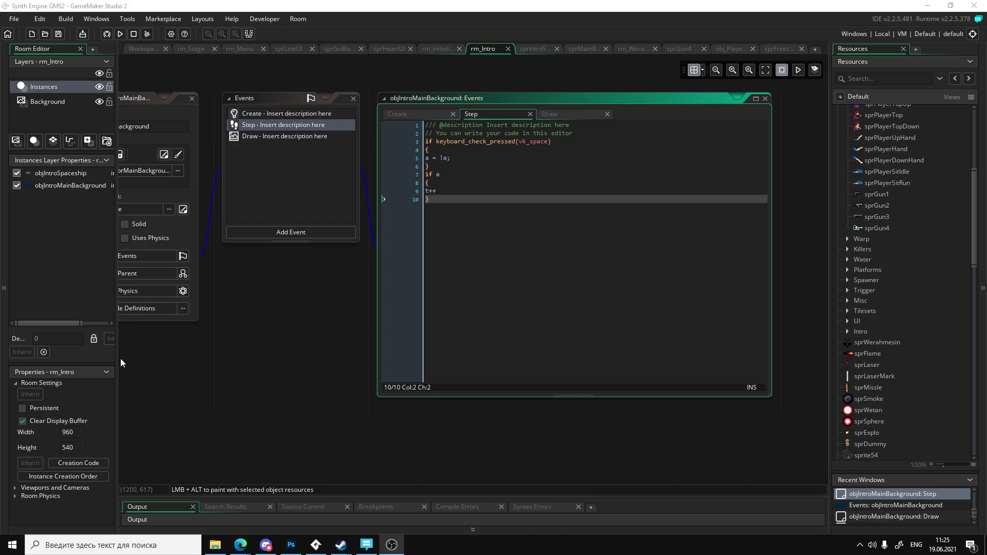
left_click(264, 137)
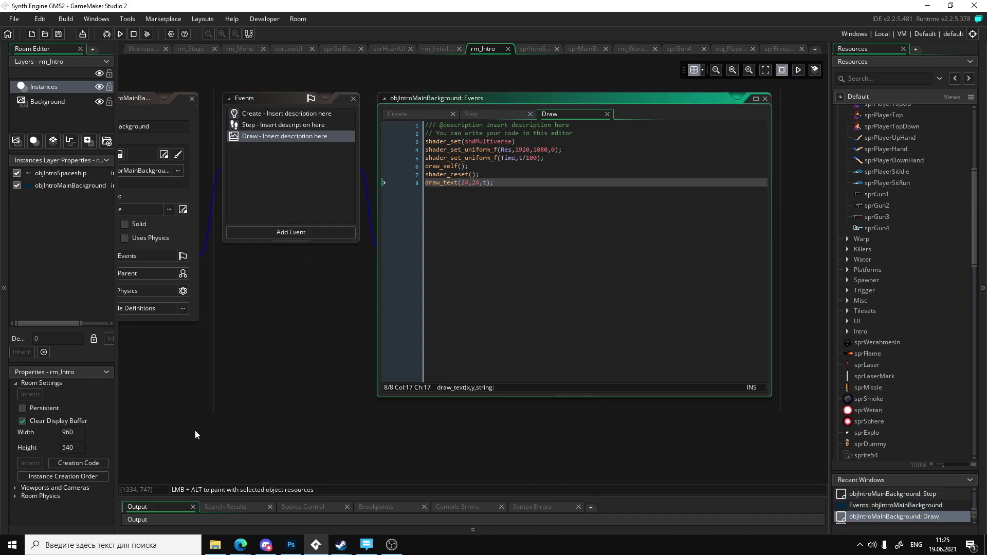
Switch to Photoshop, set the Eraser to the brush preset "Жесткая круглая, нажим — матирование" and select layer Эллипс 1.
left_click(293, 543)
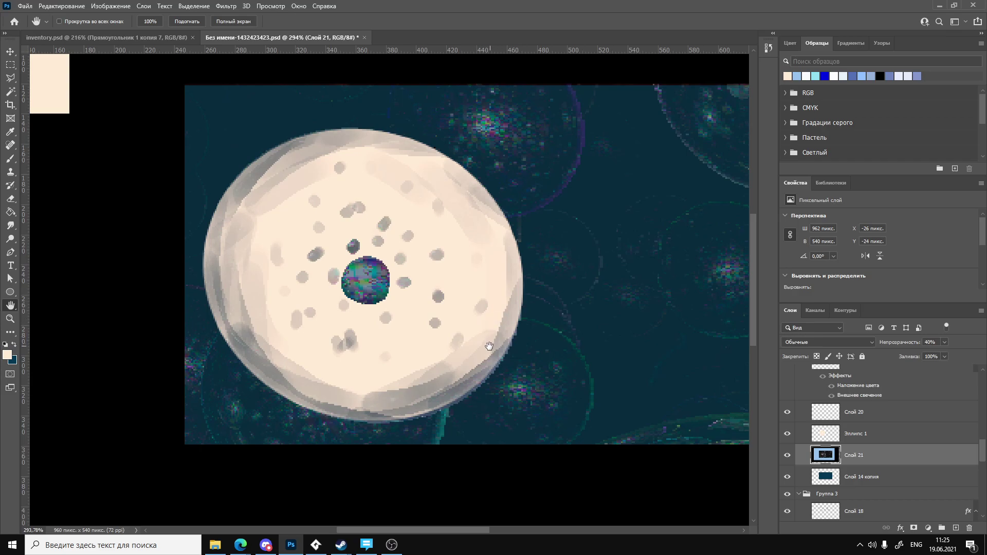
key("b")
key("e")
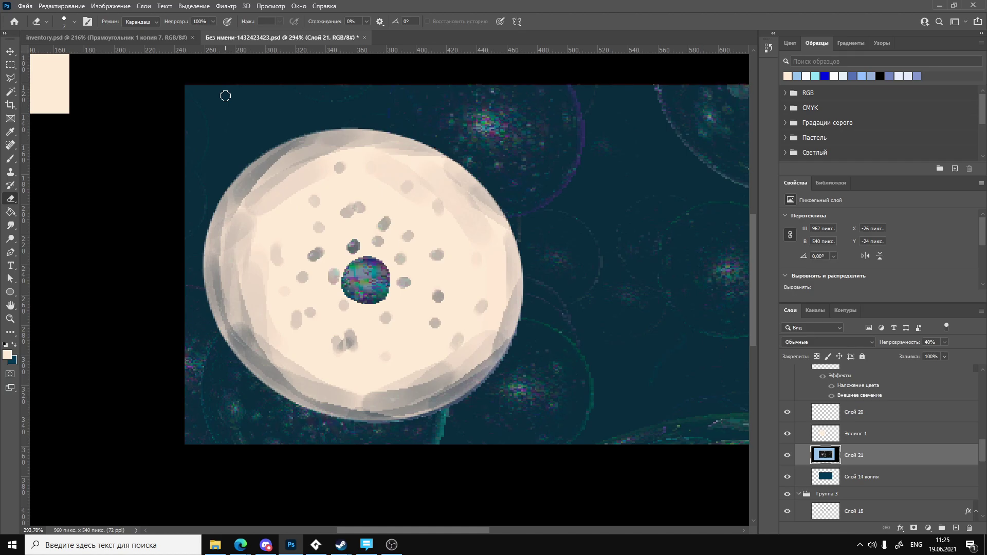
right_click(417, 297)
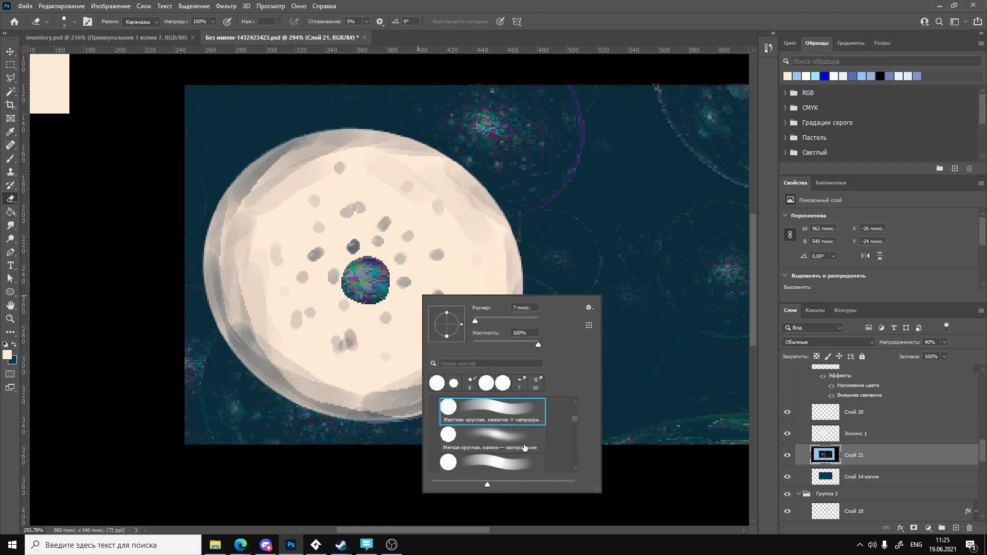
scroll(576, 419, "up", 3)
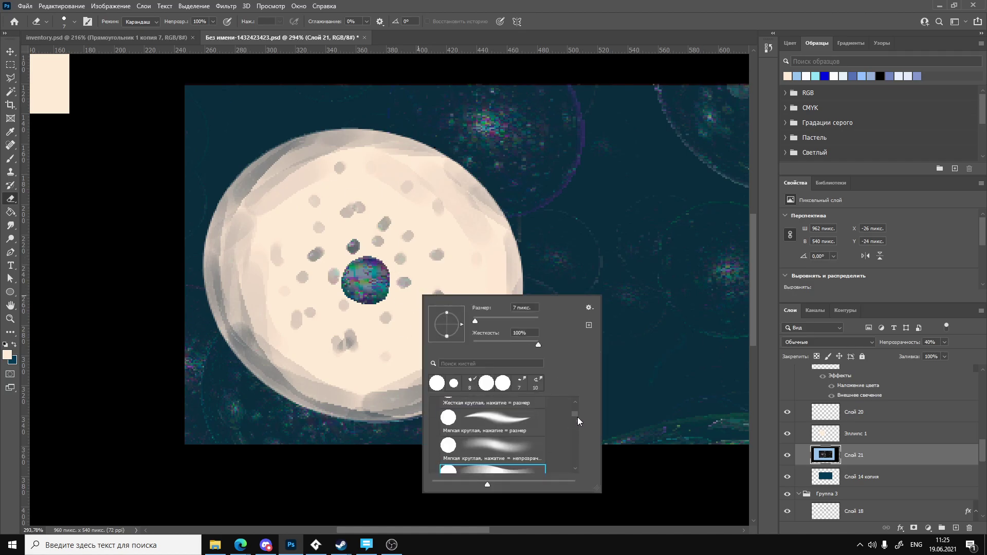
scroll(576, 417, "down", 2)
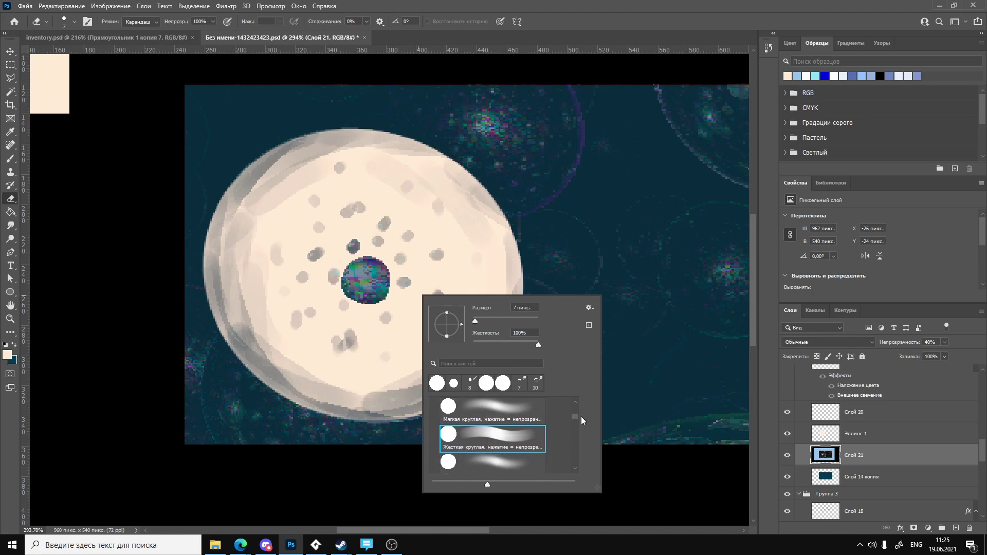
scroll(575, 416, "down", 3)
left_click(525, 431)
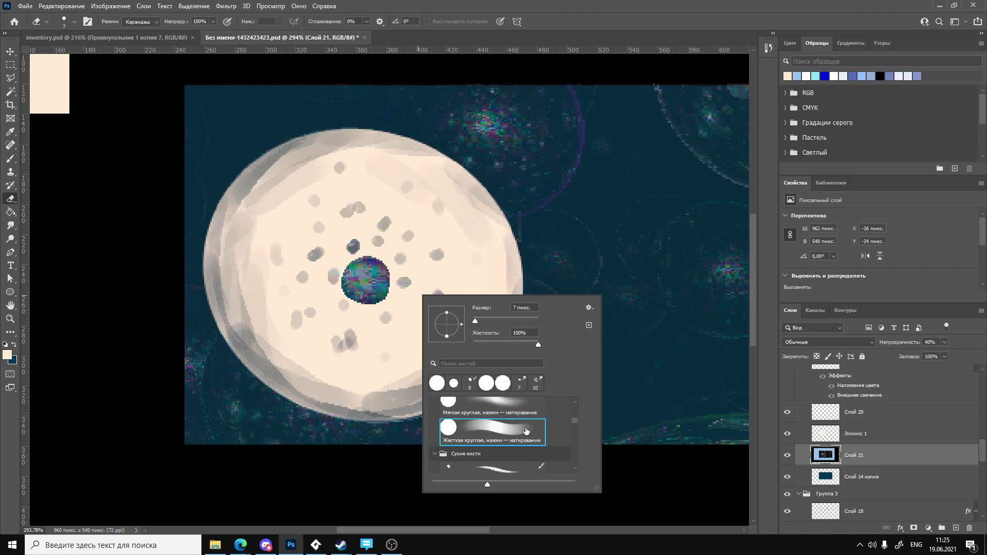
left_click(346, 274)
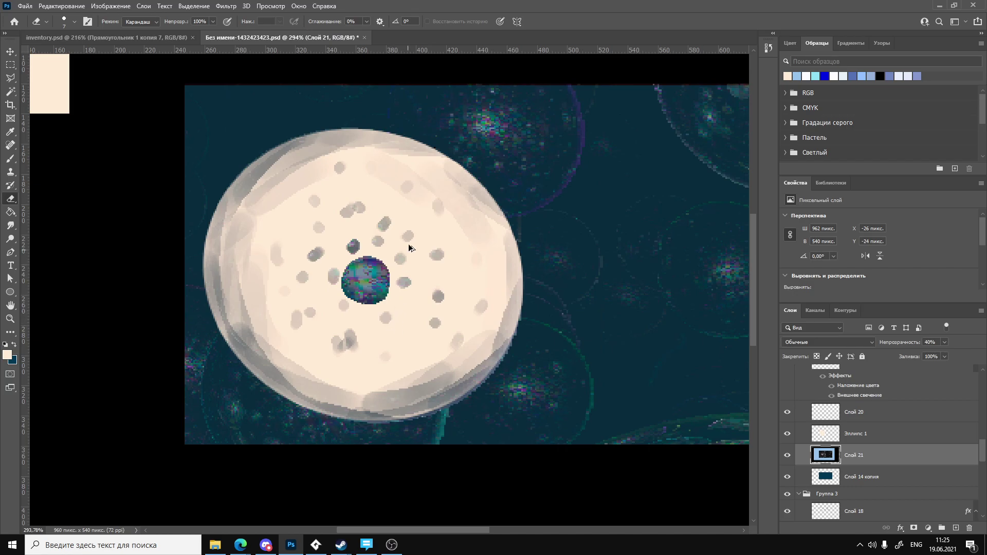
left_click(917, 437)
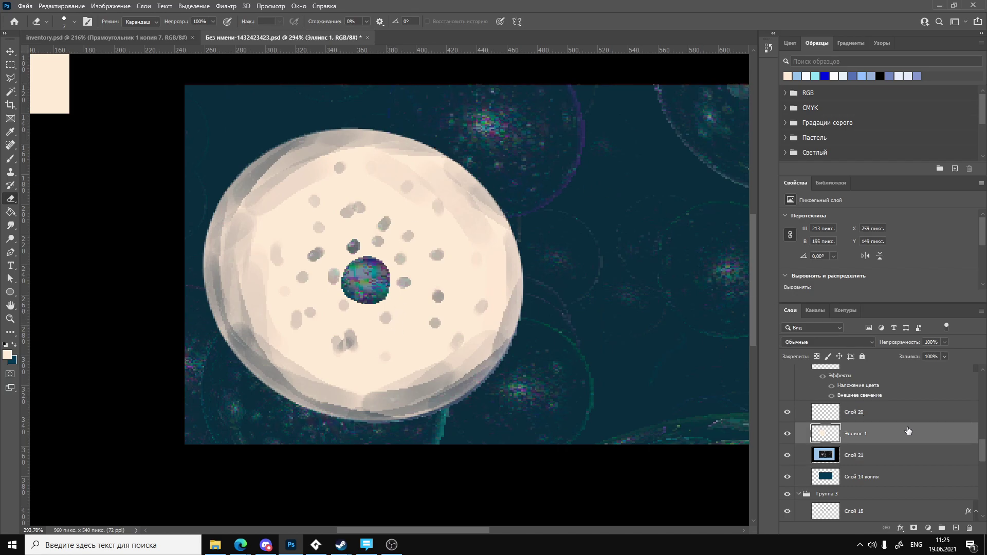
Try erasing curved streaks radiating from the bubble's core on layer Эллипс 1 with the 7 px eraser.
left_click_drag(356, 255, 349, 340)
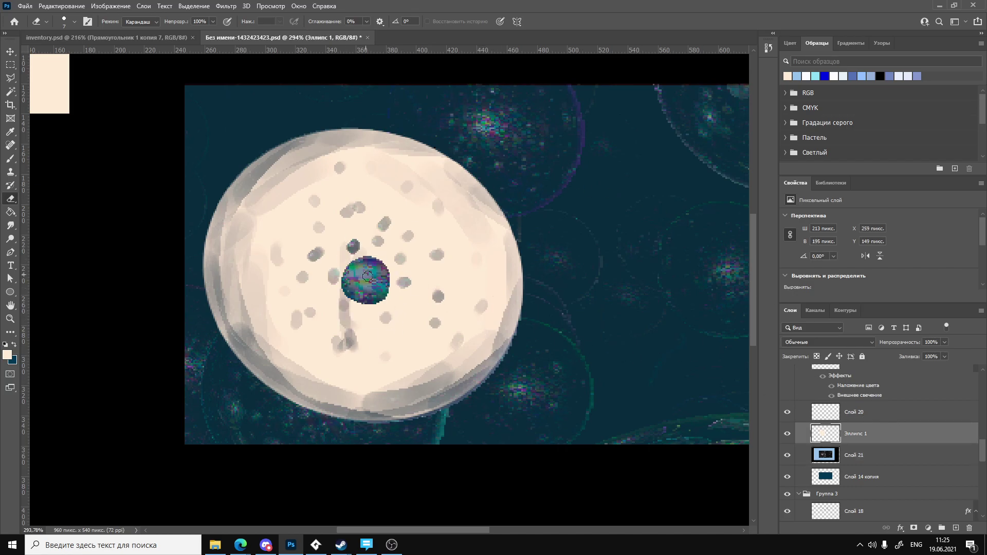
left_click_drag(360, 276, 404, 328)
mouse_move(365, 303)
left_mouse_down()
mouse_move(391, 322)
mouse_move(383, 336)
mouse_move(367, 309)
mouse_move(390, 304)
mouse_move(409, 259)
mouse_move(372, 226)
mouse_move(350, 236)
left_mouse_up()
mouse_move(314, 200)
left_mouse_down()
mouse_move(360, 242)
mouse_move(326, 281)
mouse_move(348, 332)
mouse_move(394, 354)
left_mouse_up()
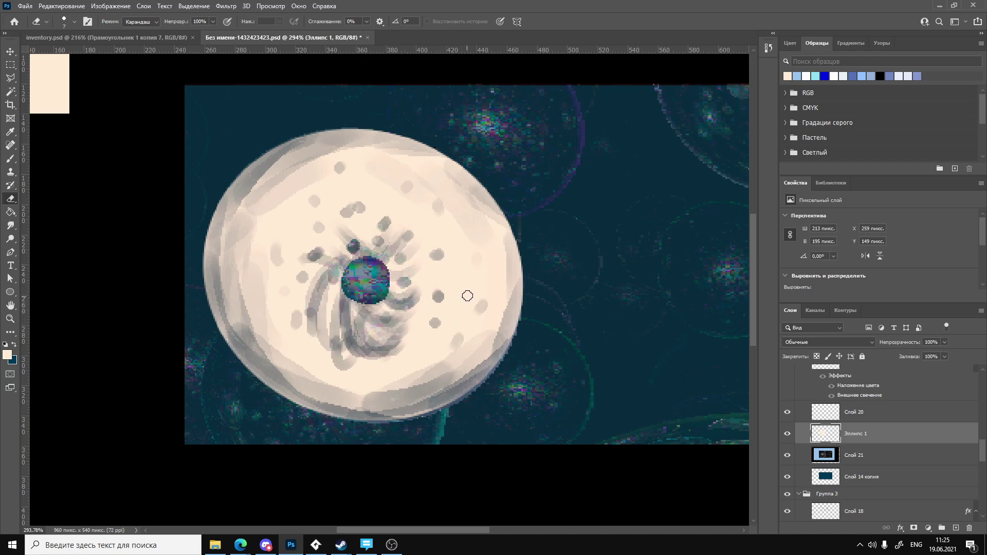
Undo all the eraser streaks around the bubble's core.
key("ctrl+z")
key("ctrl+z")
key("ctrl+z")
key("ctrl+z")
key("ctrl+z")
key("ctrl+z")
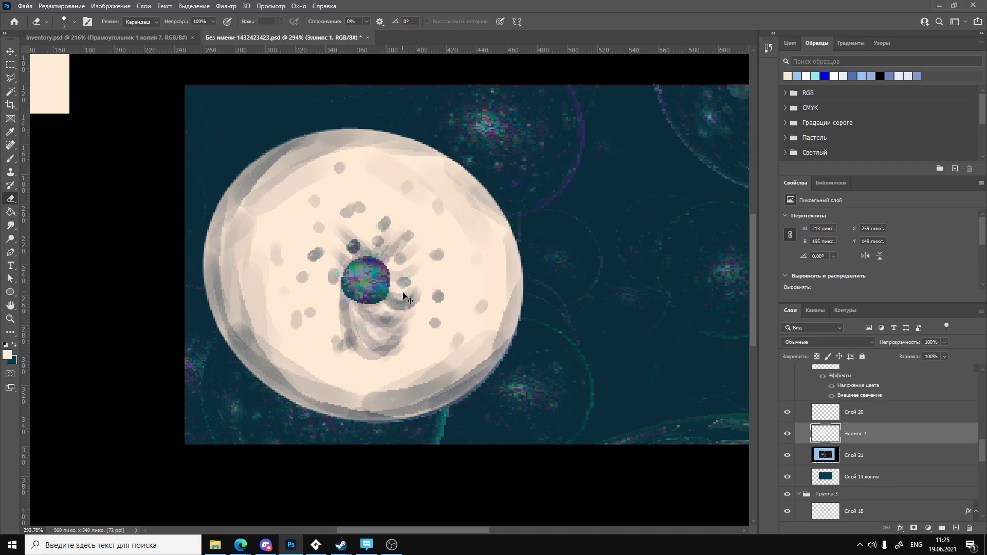
key("ctrl+z")
key("ctrl+z")
key("ctrl+z")
key("ctrl+z")
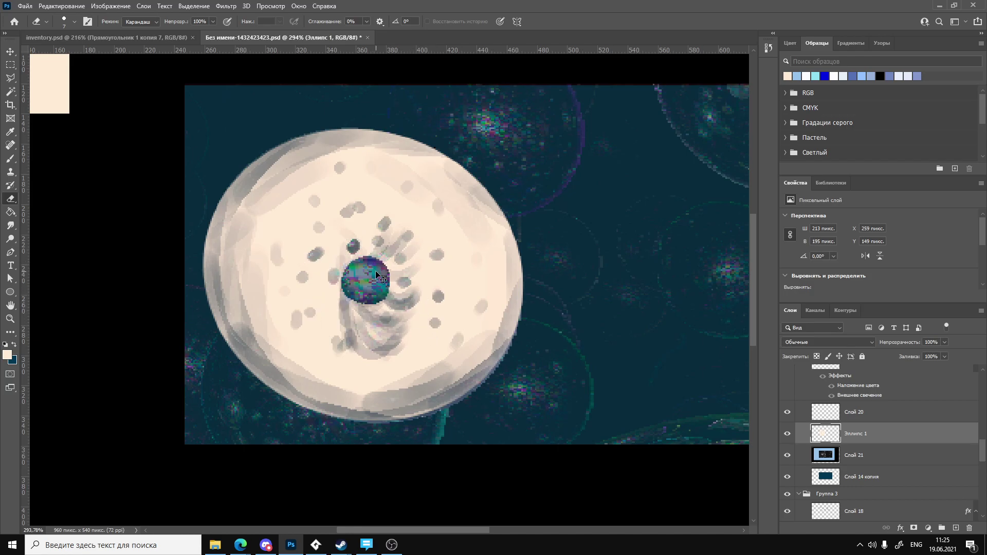
key("ctrl+z")
key("ctrl+z")
key("ctrl+z")
key("ctrl+z")
key("ctrl+z")
key("ctrl+z")
key("ctrl+z")
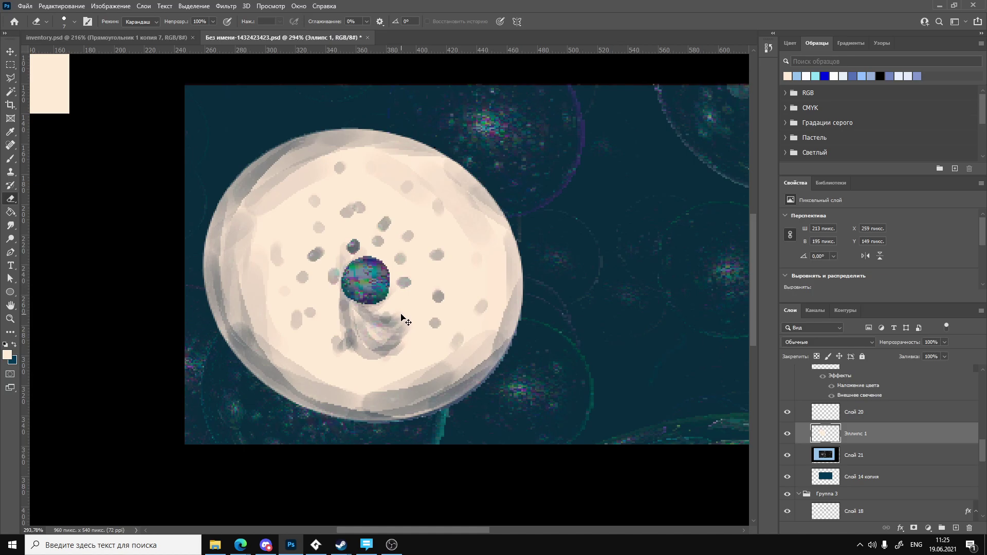
key("ctrl+z")
key("ctrl+z")
key("ctrl+z")
key("ctrl+z")
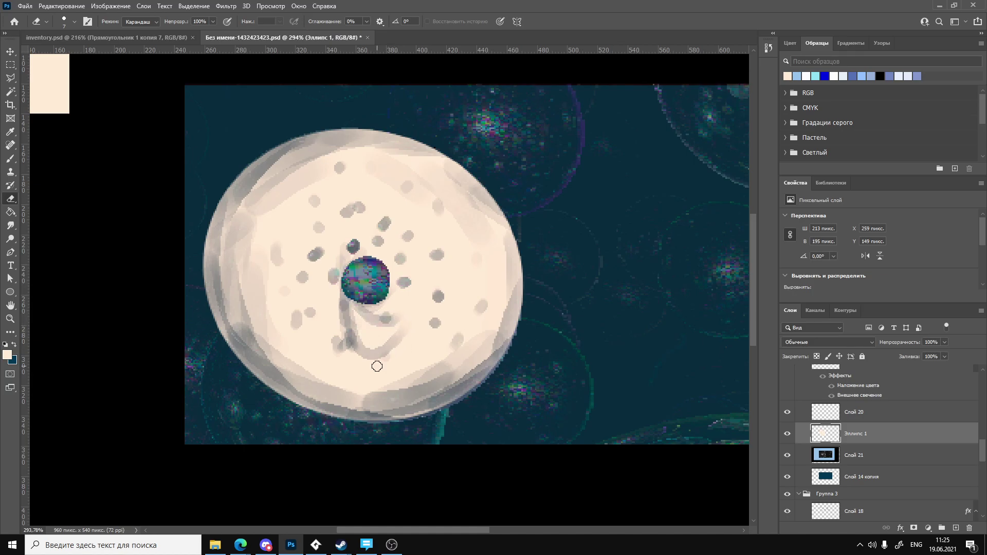
key("ctrl+z")
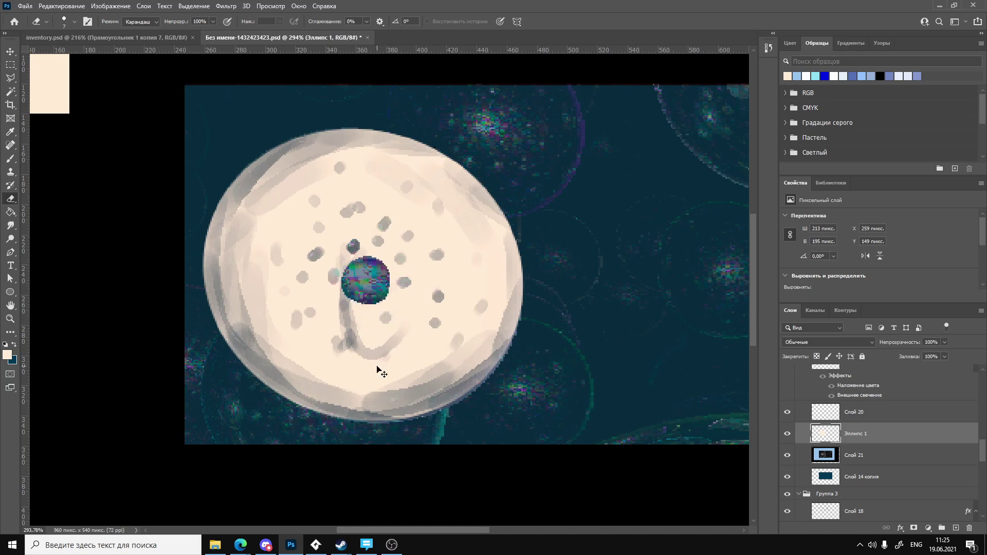
key("ctrl+z")
key("ctrl+z")
key("ctrl+z")
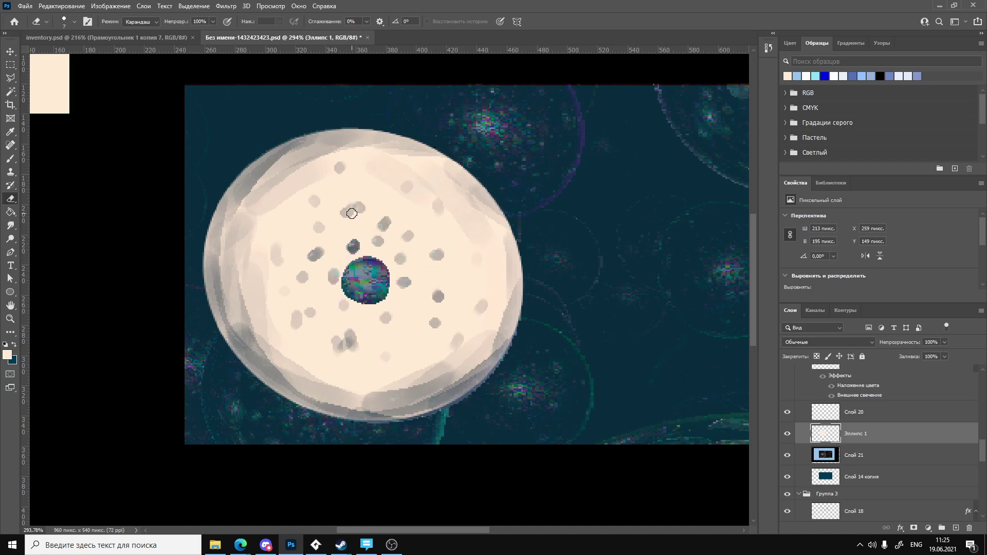
Set the eraser size to 58 px and softly erase the inside of the bubble on layer Эллипс 1, leaving a pale rim.
right_click(450, 224)
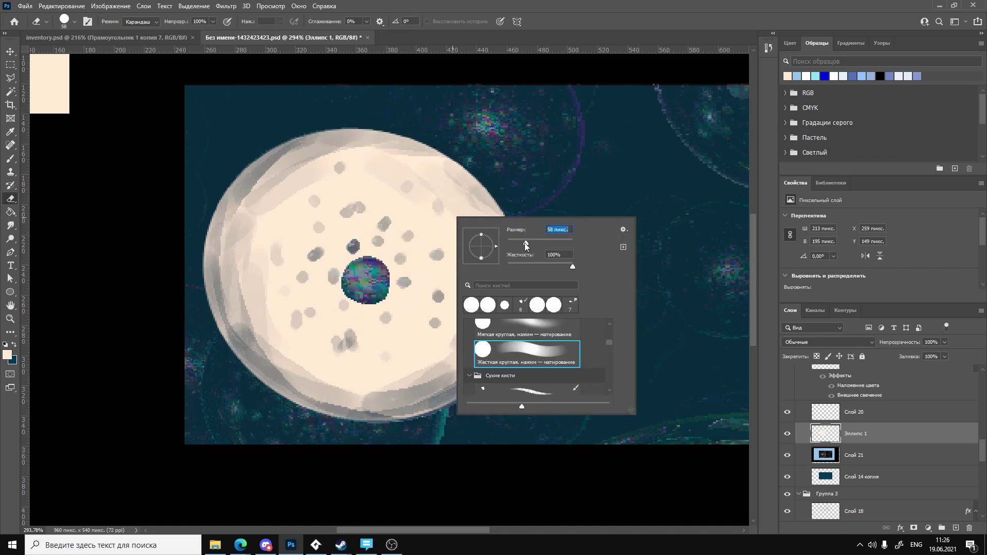
type("58")
key("Return")
mouse_move(377, 239)
left_mouse_down()
mouse_move(329, 231)
mouse_move(331, 262)
mouse_move(326, 249)
mouse_move(382, 300)
mouse_move(346, 307)
mouse_move(379, 232)
mouse_move(331, 264)
mouse_move(353, 225)
mouse_move(341, 209)
mouse_move(355, 263)
mouse_move(406, 285)
mouse_move(412, 266)
mouse_move(331, 316)
mouse_move(319, 297)
mouse_move(375, 247)
mouse_move(371, 270)
mouse_move(460, 274)
mouse_move(428, 324)
mouse_move(414, 326)
mouse_move(431, 318)
left_mouse_up()
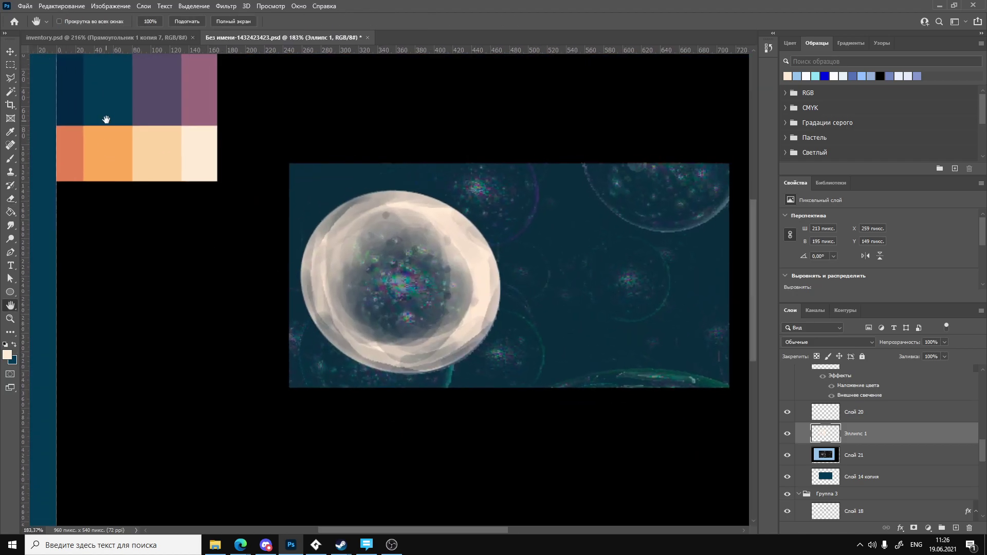
Sample the dark navy palette swatch and choose the 60 px brush preset "Цветовая прозрачность".
key("i")
left_click(72, 110)
key("b")
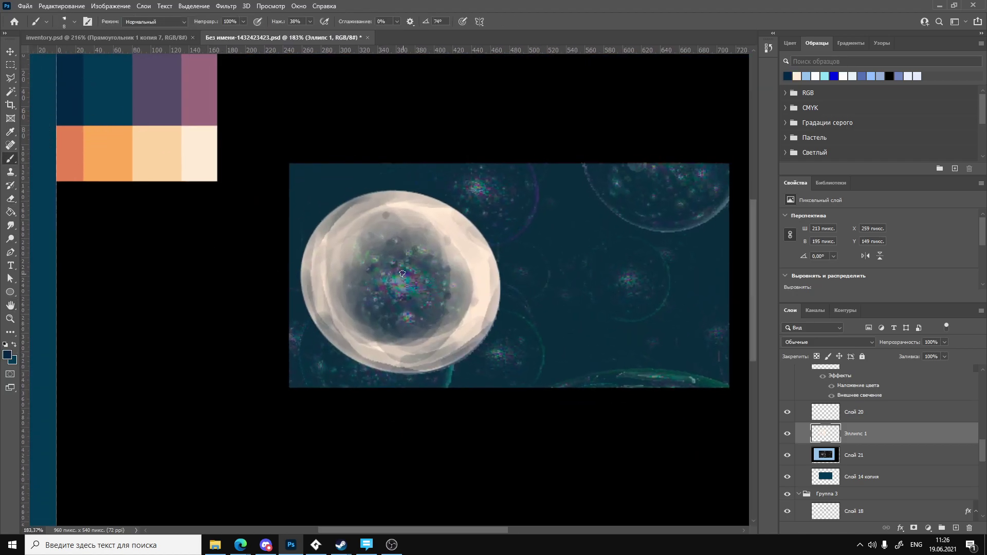
right_click(384, 249)
scroll(541, 378, "down", 2)
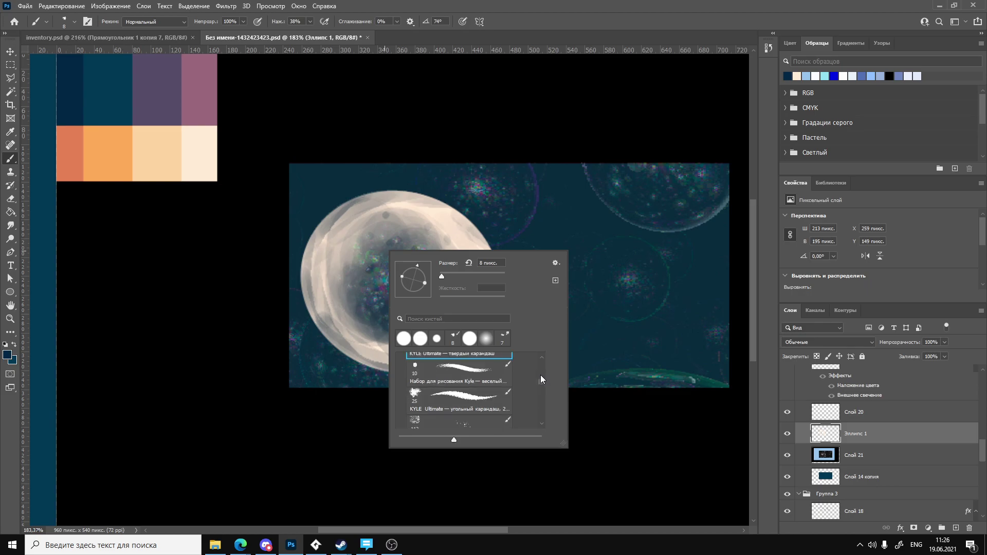
left_click_drag(538, 379, 544, 424)
left_click(459, 425)
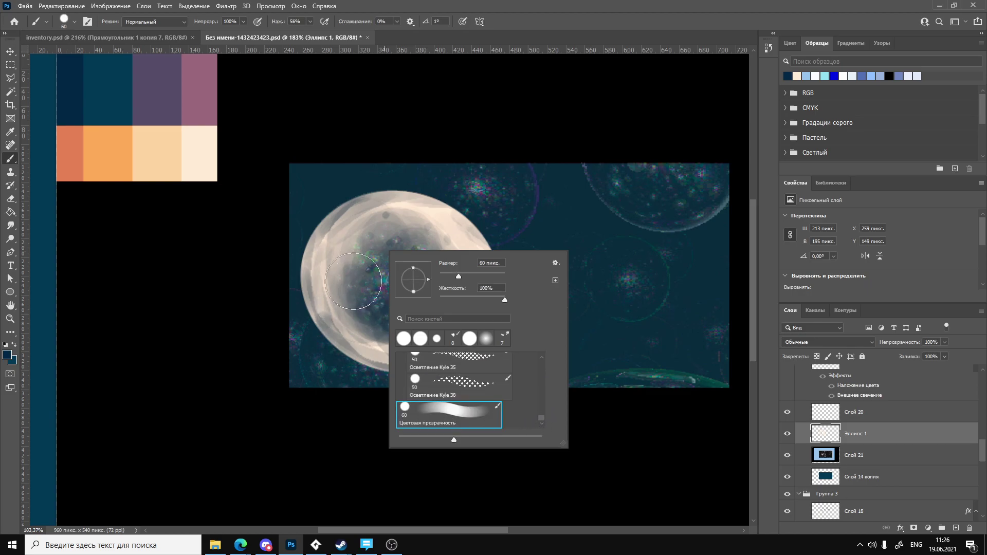
Paint the bubble's interior dark navy with soft edges, comparing it with the reference layer Слой 21 hidden and shown.
mouse_move(388, 279)
left_mouse_down()
mouse_move(409, 313)
mouse_move(391, 255)
mouse_move(415, 272)
mouse_move(396, 271)
mouse_move(396, 220)
mouse_move(424, 256)
mouse_move(399, 247)
mouse_move(375, 313)
mouse_move(359, 284)
mouse_move(375, 249)
mouse_move(422, 234)
mouse_move(453, 288)
mouse_move(370, 244)
mouse_move(465, 283)
mouse_move(453, 313)
mouse_move(452, 231)
mouse_move(466, 278)
mouse_move(452, 313)
mouse_move(455, 280)
mouse_move(424, 258)
mouse_move(475, 288)
mouse_move(418, 239)
mouse_move(396, 239)
mouse_move(355, 311)
mouse_move(387, 303)
mouse_move(377, 320)
mouse_move(359, 249)
mouse_move(372, 247)
left_mouse_up()
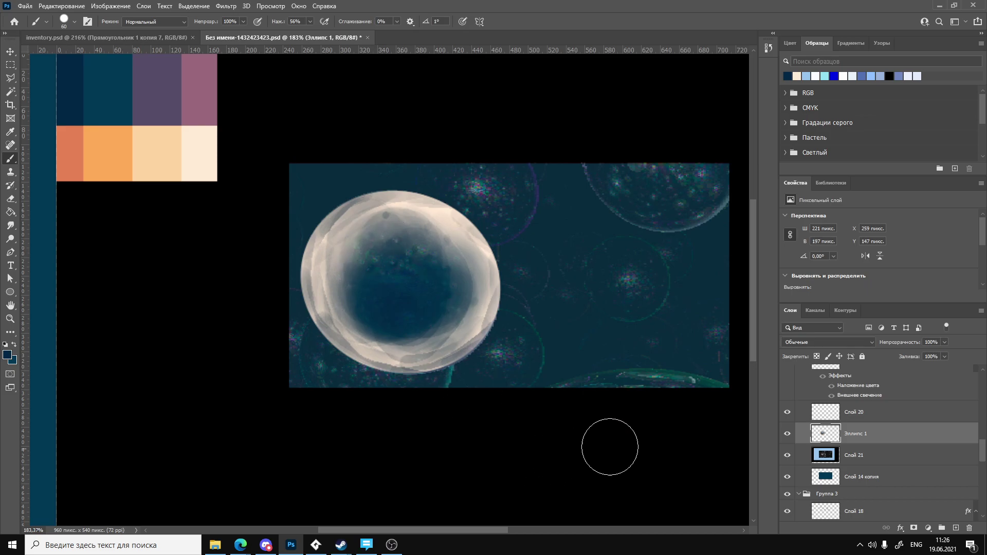
left_click(786, 456)
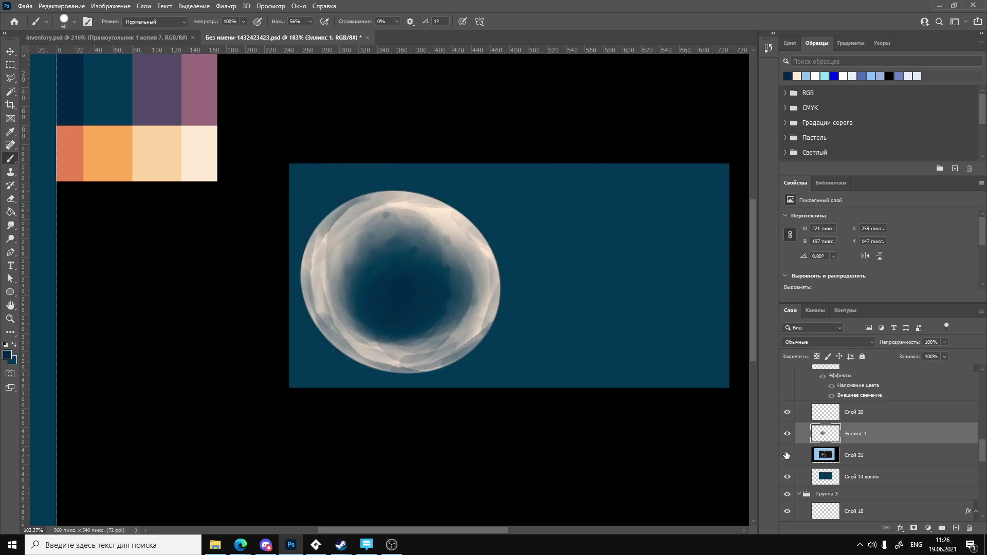
left_click(787, 455)
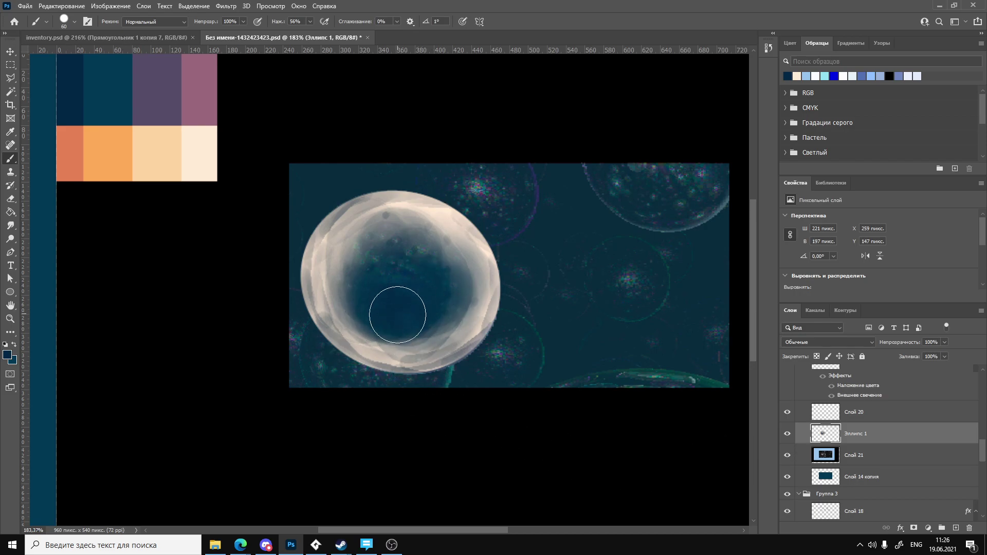
mouse_move(398, 315)
left_mouse_down()
mouse_move(379, 267)
mouse_move(403, 238)
mouse_move(383, 247)
mouse_move(375, 280)
mouse_move(363, 260)
mouse_move(373, 271)
mouse_move(370, 307)
mouse_move(357, 267)
mouse_move(368, 238)
mouse_move(452, 264)
mouse_move(414, 392)
mouse_move(468, 293)
mouse_move(406, 234)
mouse_move(358, 267)
mouse_move(440, 299)
left_mouse_up()
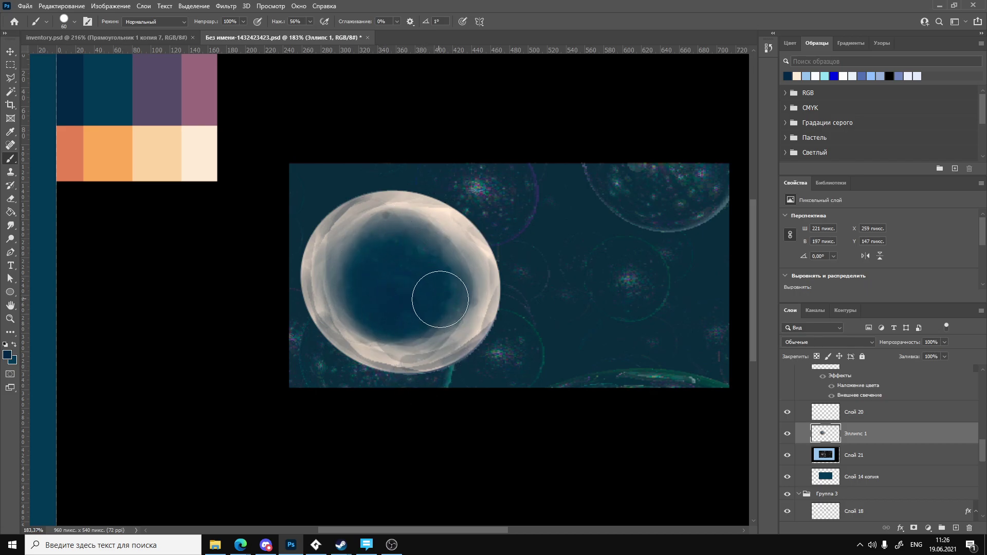
Sample the orange palette swatch as the paint colour for the Brush tool.
key("i")
left_click(117, 158)
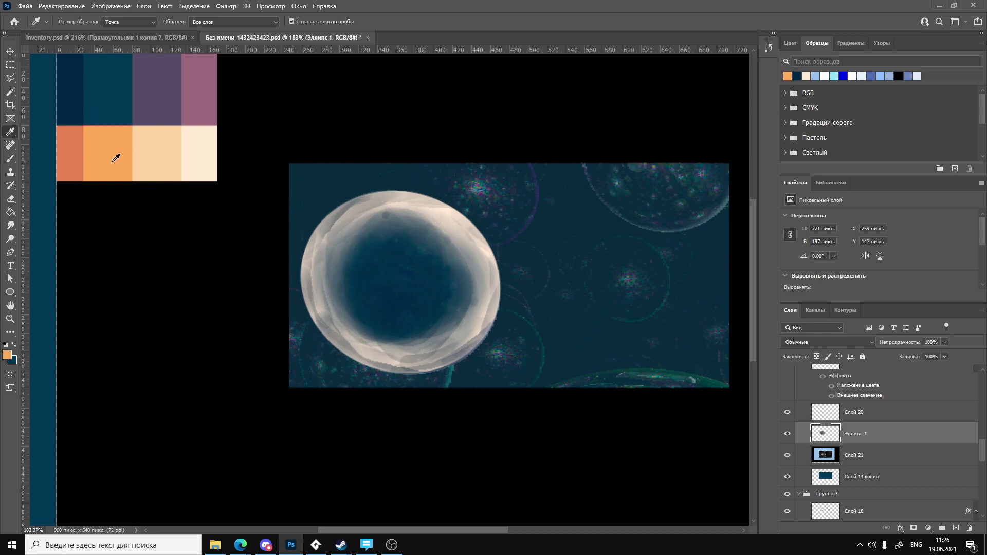
key("b")
Try dabbing orange specks inside the bubble with the 50 px brush "Осветление Kyle 38", and undo them.
right_click(397, 247)
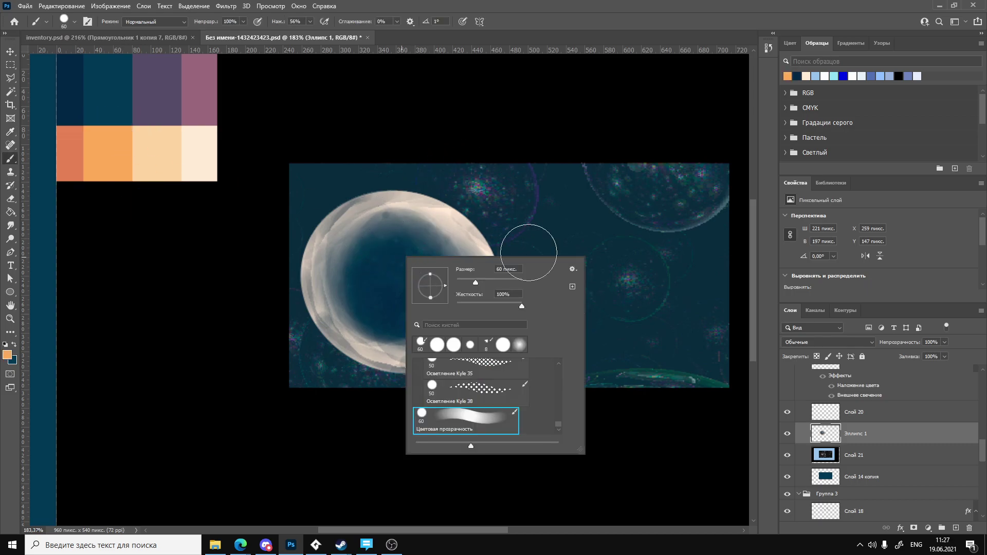
left_click(483, 389)
mouse_move(388, 290)
left_mouse_down()
mouse_move(396, 299)
mouse_move(394, 267)
mouse_move(396, 308)
mouse_move(388, 261)
mouse_move(397, 276)
mouse_move(414, 260)
mouse_move(404, 285)
left_mouse_up()
key("ctrl+z")
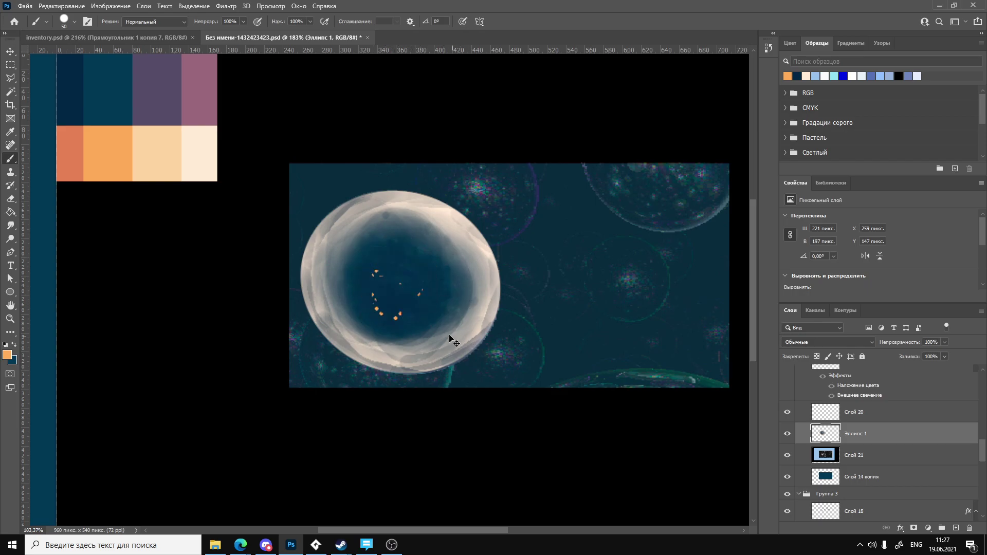
key("ctrl+z")
Choose a 284 px splatter brush from "Разбрызгивающие кисти Kyle" and reduce its size.
right_click(407, 273)
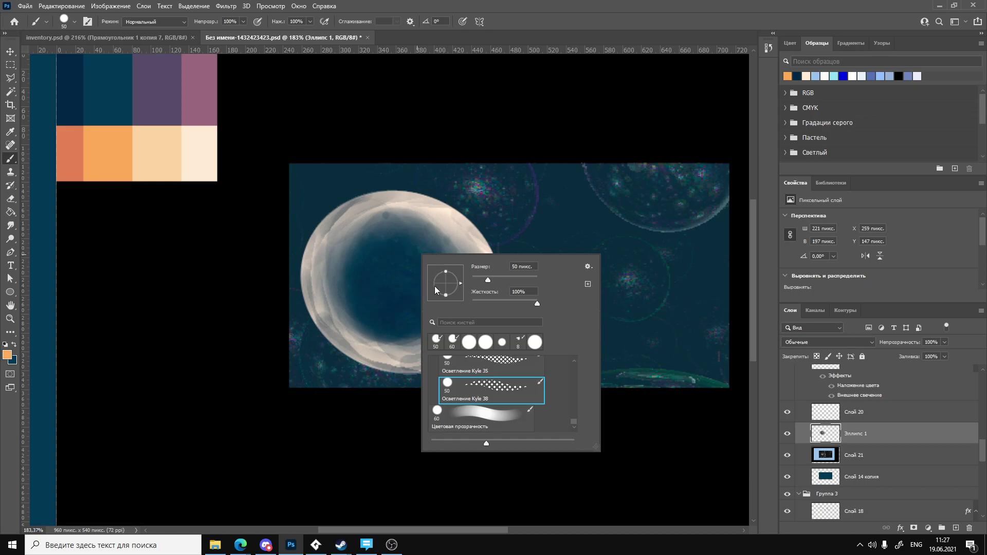
left_click_drag(575, 421, 574, 409)
left_click(478, 369)
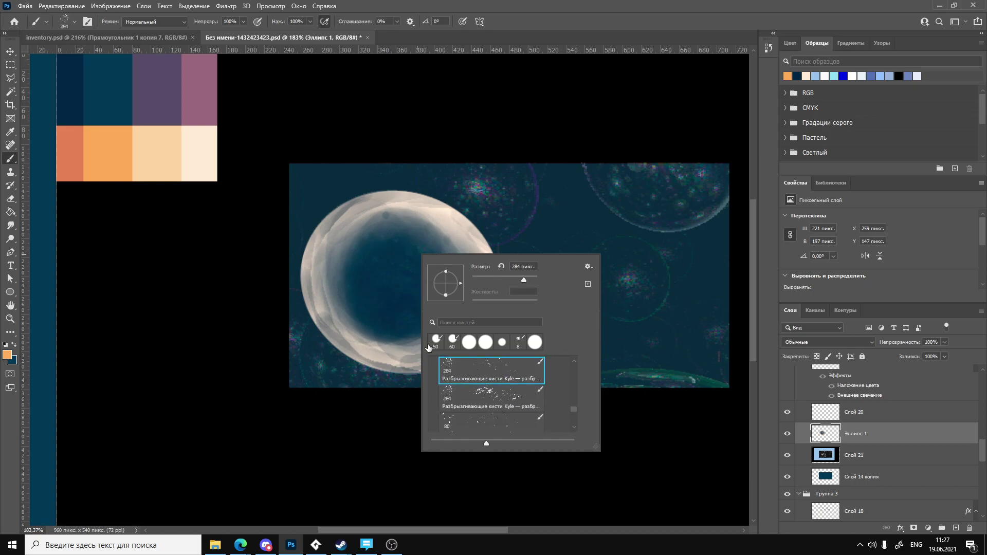
left_click(483, 276)
Try scattering orange splatter specks across the bubble's navy interior, and undo them.
mouse_move(383, 254)
left_mouse_down()
mouse_move(395, 318)
mouse_move(386, 315)
mouse_move(412, 252)
mouse_move(390, 277)
mouse_move(421, 260)
left_mouse_up()
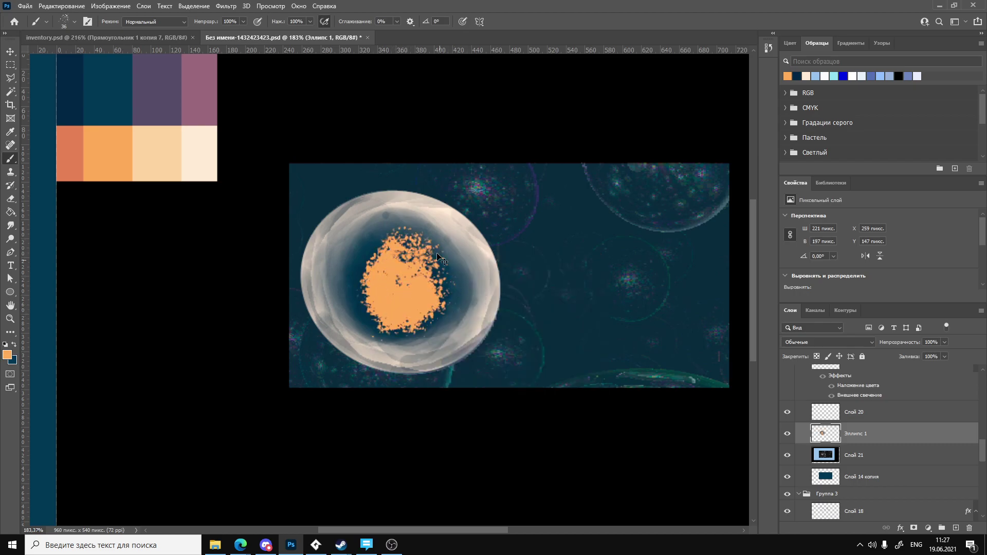
key("ctrl+z")
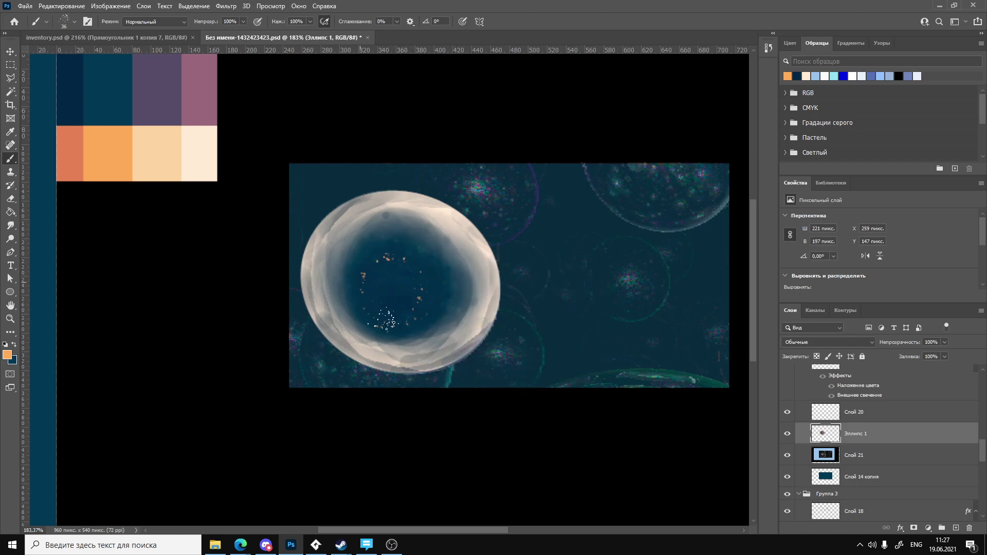
left_click_drag(386, 320, 378, 291)
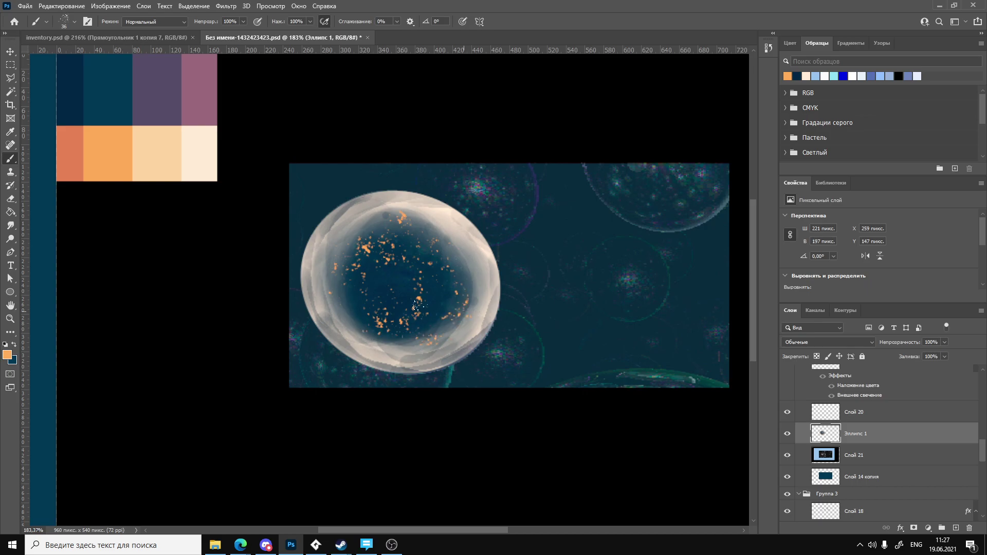
left_click_drag(453, 308, 667, 462, "ctrl")
left_click_drag(514, 370, 405, 331)
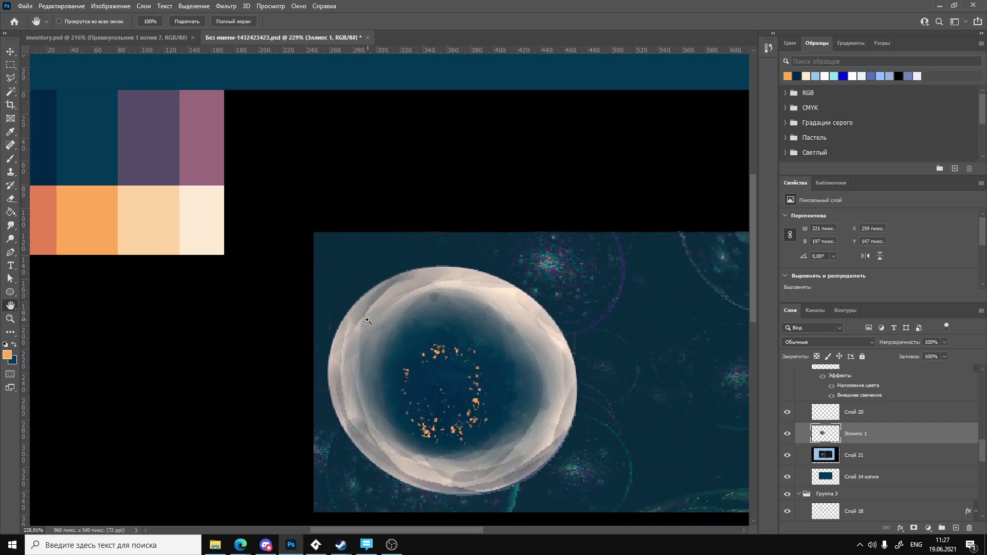
key("ctrl+z")
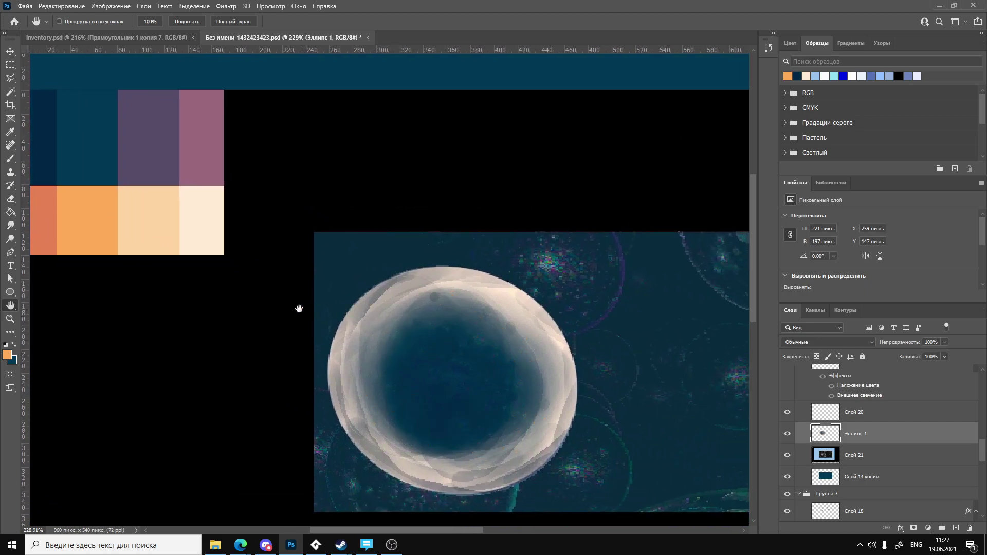
Sample the mauve palette swatch and scatter small splatter specks of it across the bubble's dark interior.
key("b")
left_click(211, 161, "alt")
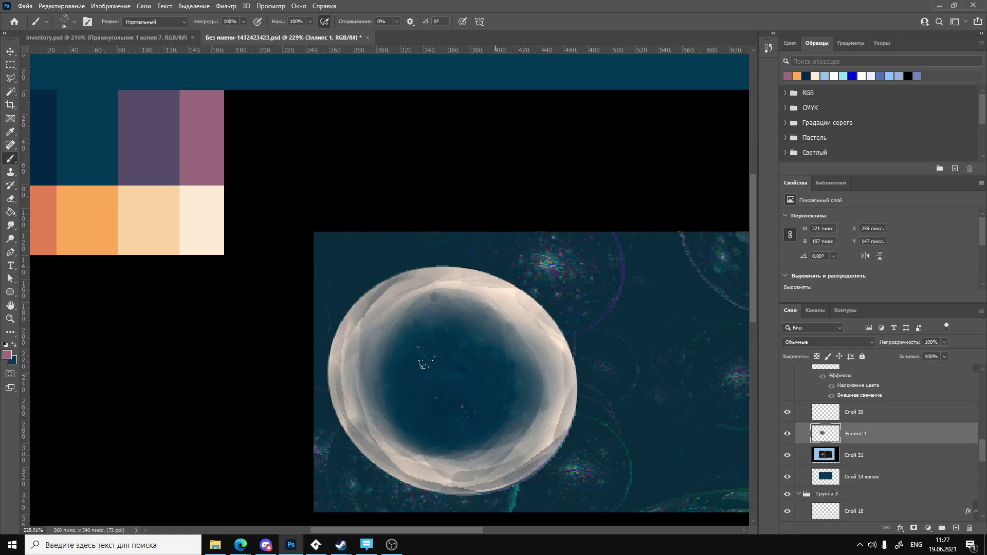
left_click(493, 369)
key("ctrl+z")
key("h")
mouse_move(498, 385)
left_mouse_down("ctrl")
mouse_move(430, 414)
mouse_move(499, 382)
mouse_move(535, 391)
left_mouse_up("ctrl")
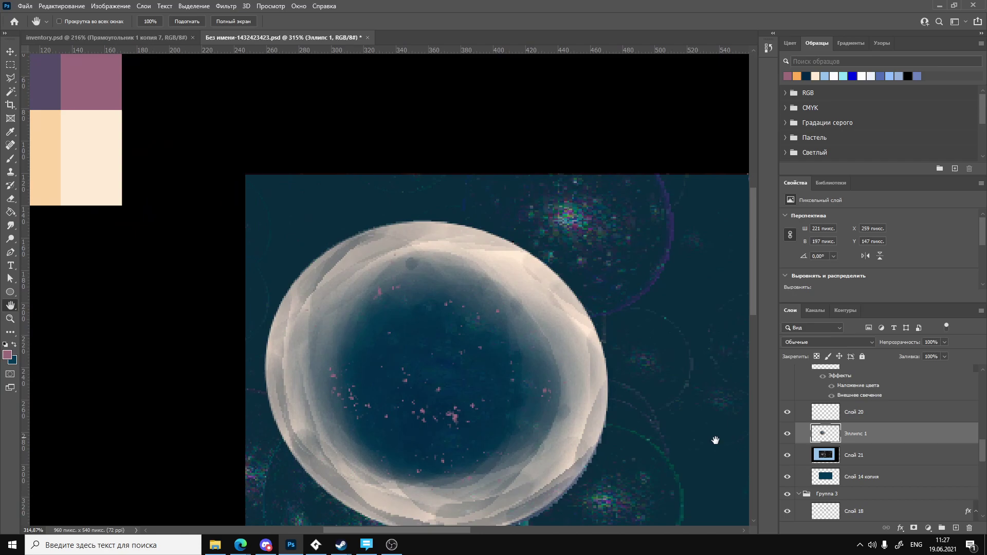
Hide the reference layer "Слой 21" to leave the bubble on the plain teal background.
left_click(788, 456)
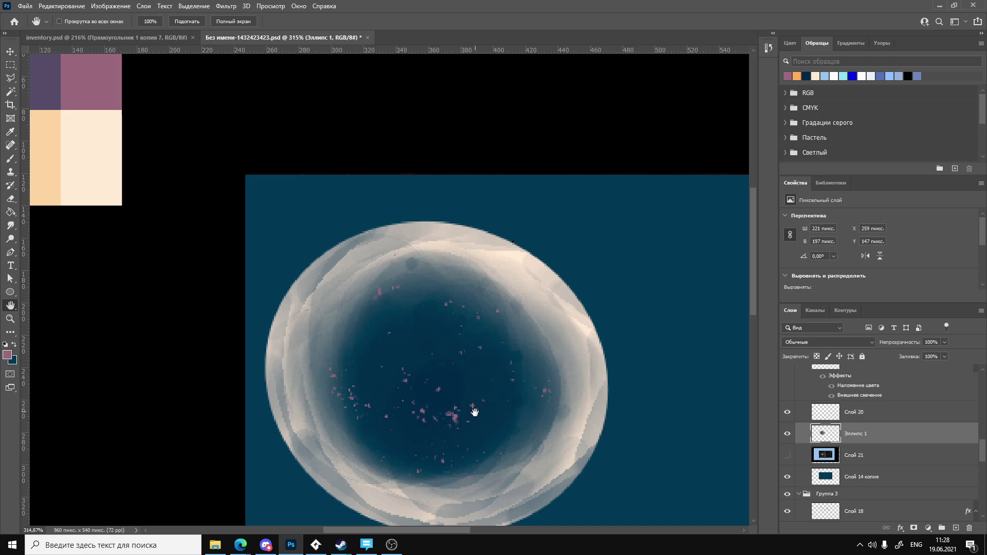
key("g")
key("space")
mouse_move(571, 397)
left_mouse_down("ctrl")
mouse_move(552, 401)
mouse_move(586, 388)
mouse_move(610, 418)
mouse_move(590, 452)
mouse_move(546, 434)
mouse_move(559, 433)
left_mouse_up("ctrl")
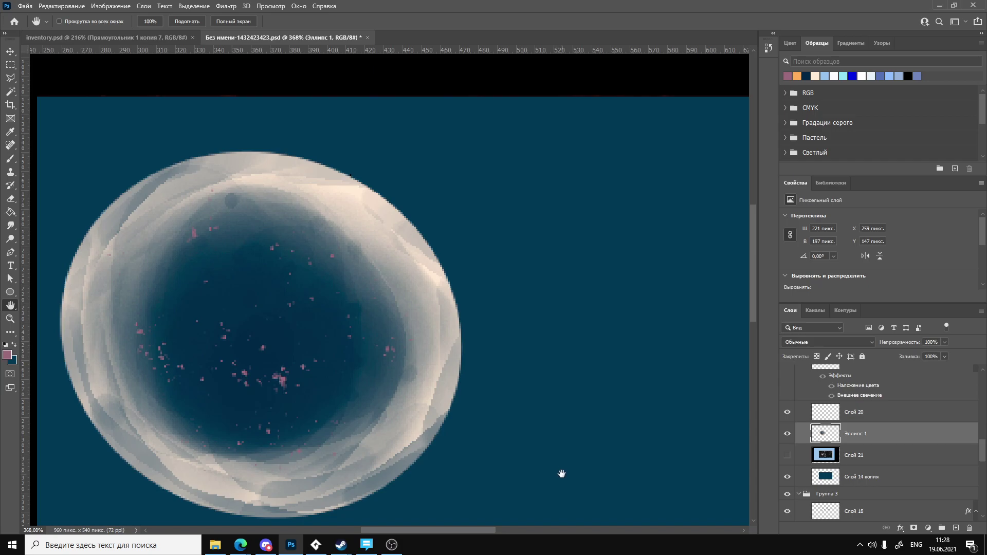
Scatter more mauve splatter specks over the upper, central and lower-right parts of the bubble's dark core.
key("b")
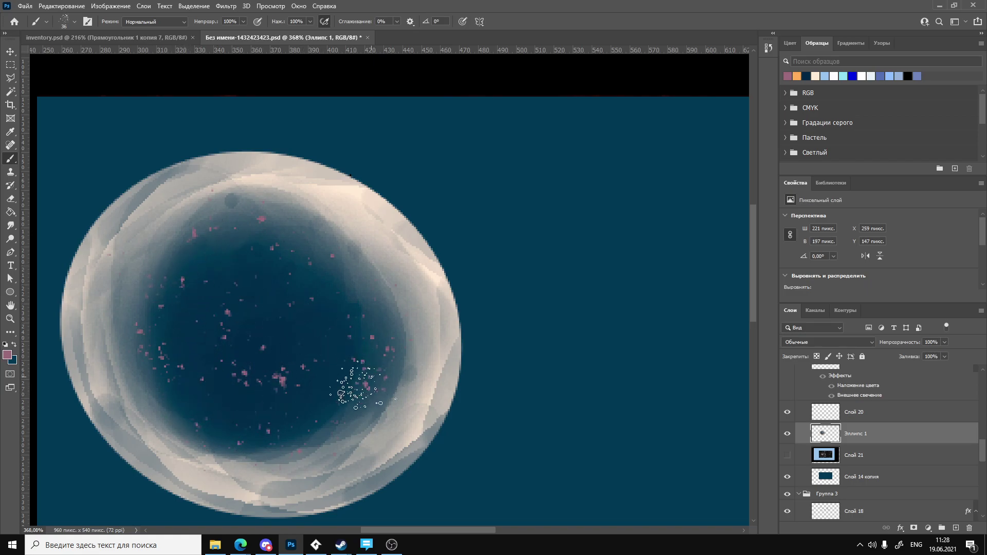
left_click_drag(375, 382, 389, 376)
mouse_move(330, 361)
left_mouse_down("ctrl")
mouse_move(289, 379)
mouse_move(292, 369)
left_mouse_up("ctrl")
left_click_drag(290, 360, 342, 342, "ctrl")
left_click_drag(322, 339, 278, 364)
left_click_drag(307, 360, 447, 387, "ctrl")
mouse_move(330, 364)
left_mouse_down()
mouse_move(356, 367)
mouse_move(507, 489)
left_mouse_up()
mouse_move(324, 327)
left_mouse_down()
mouse_move(365, 370)
mouse_move(324, 352)
mouse_move(357, 343)
mouse_move(370, 306)
left_mouse_up()
key("e")
key("h")
key("e")
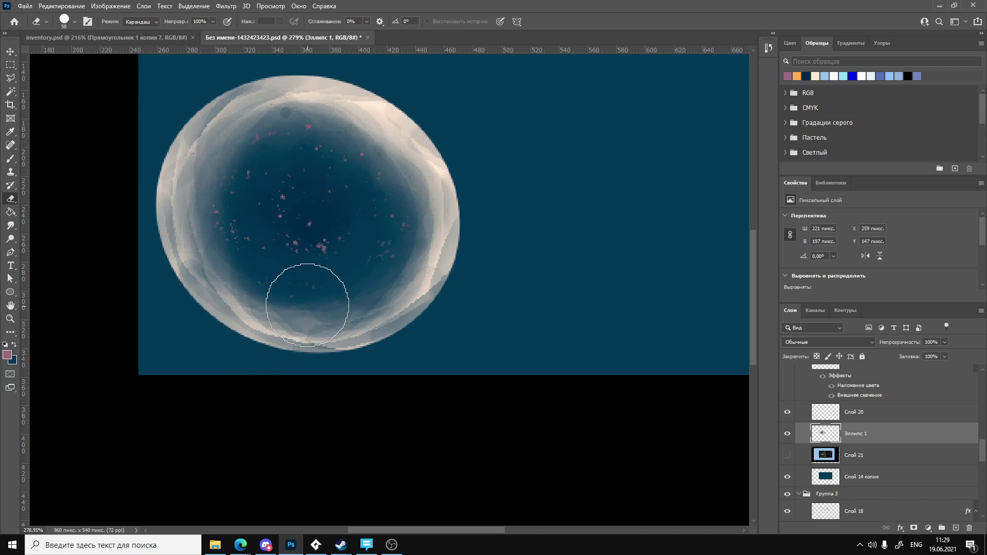
key("h")
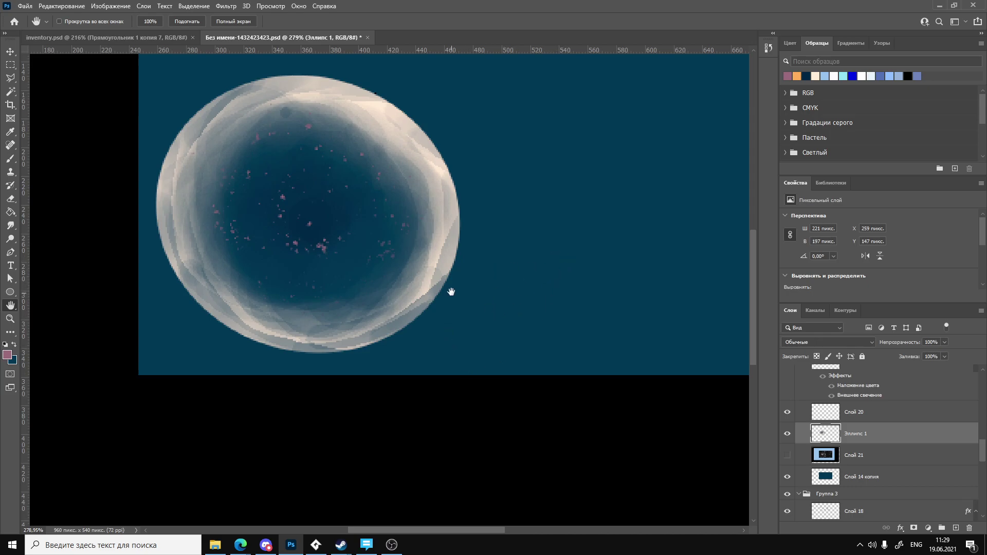
left_click_drag(449, 289, 578, 373)
left_click_drag(257, 216, 583, 409)
scroll(566, 401, "down", 3, "alt")
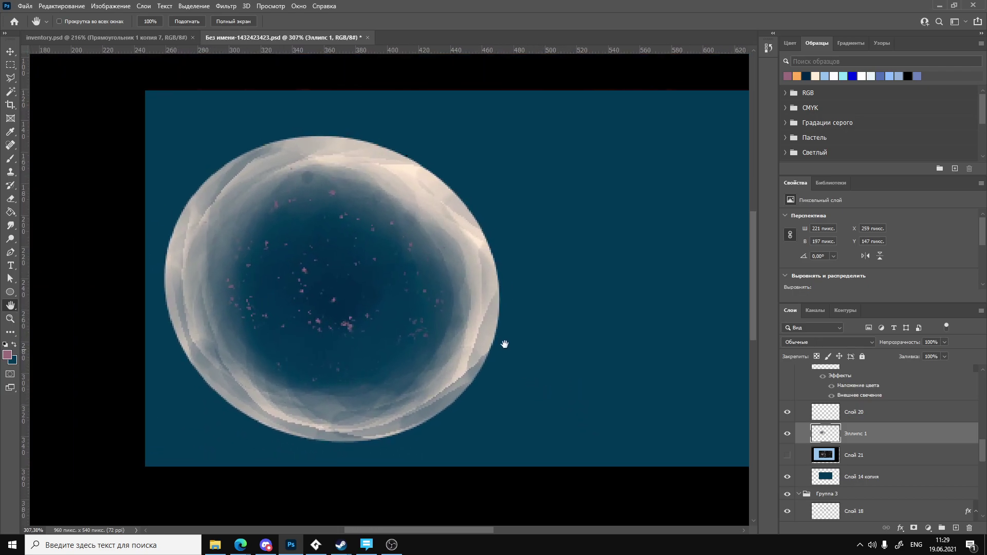
key("b")
key("e")
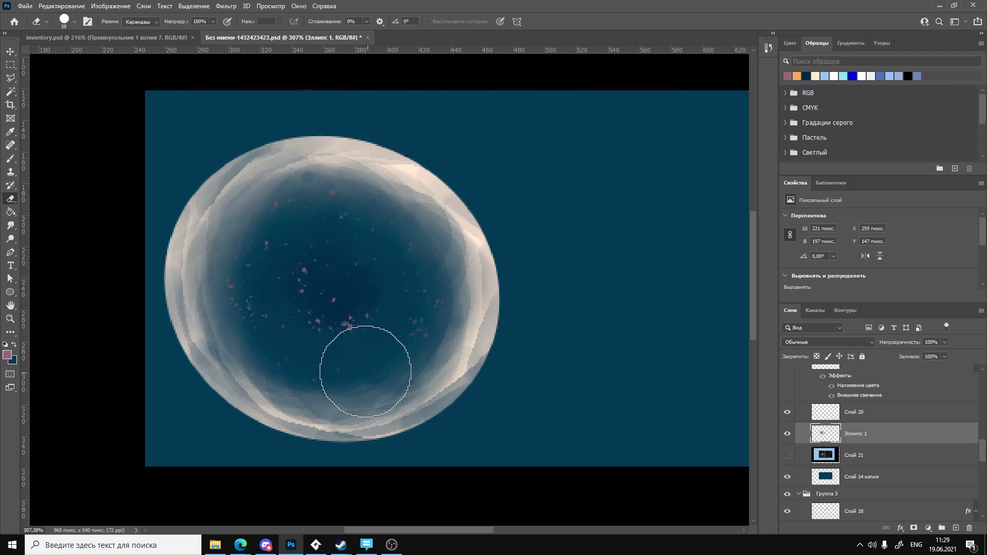
key("h")
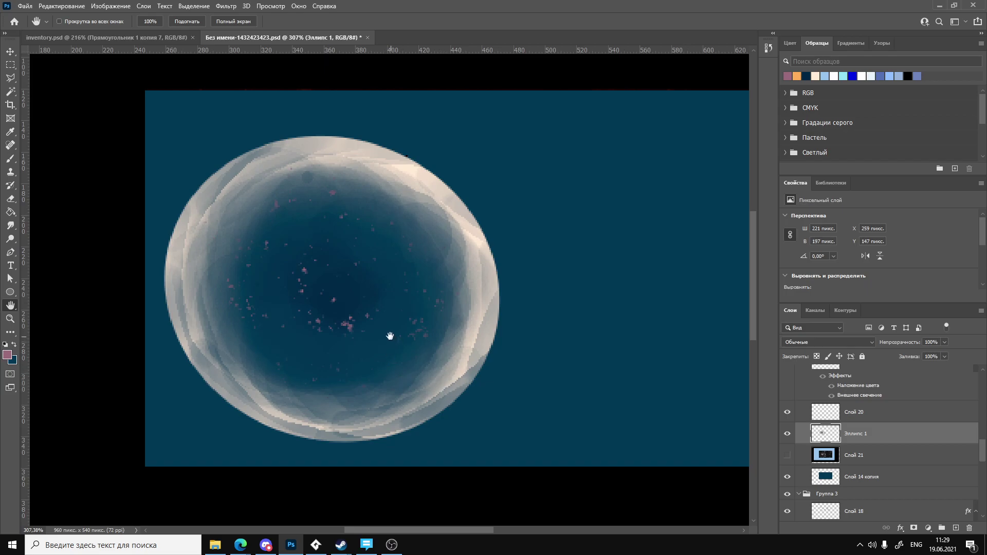
left_click_drag(348, 322, 422, 346)
scroll(427, 339, "down", 3, "alt")
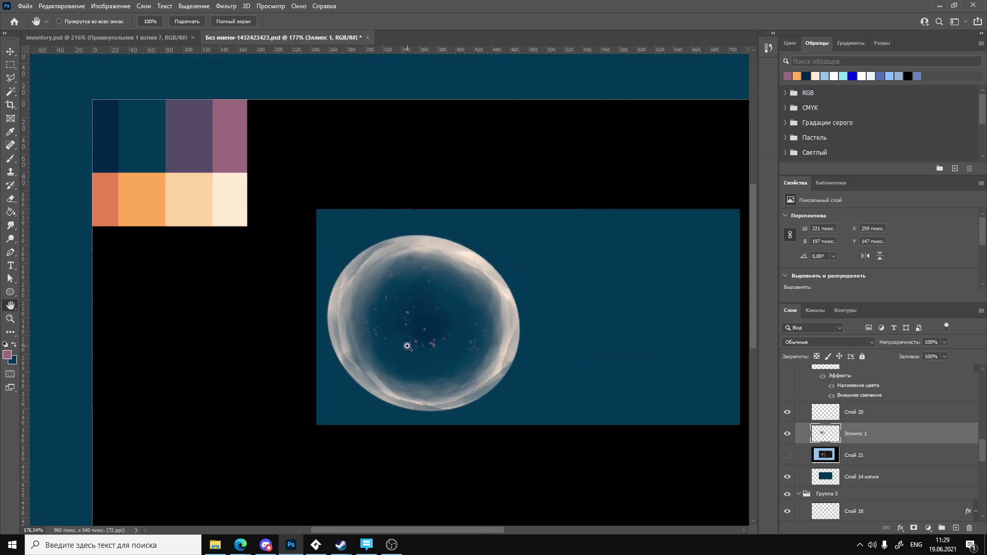
scroll(419, 337, "up", 2, "alt")
Sample the teal palette swatch as the painting colour.
key("i")
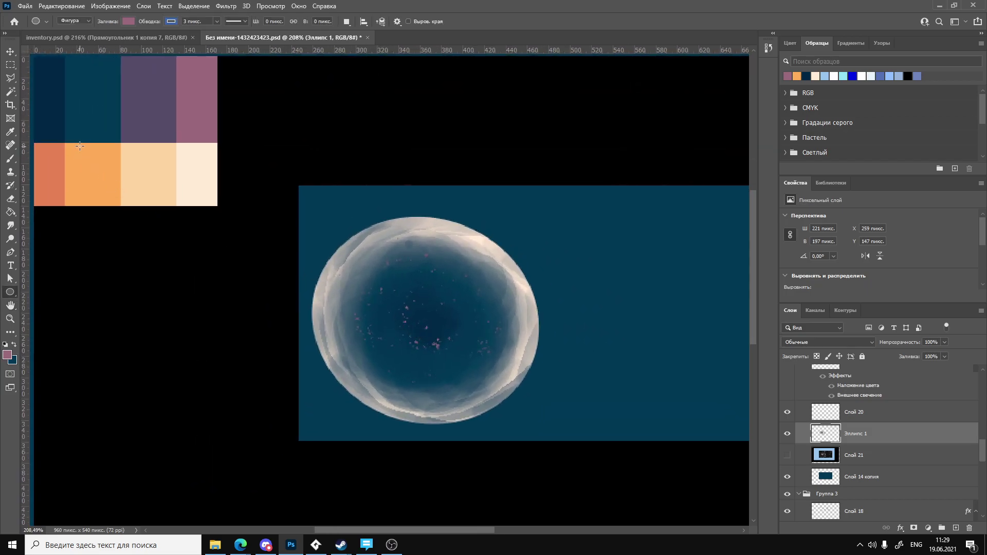
left_click(117, 129)
key("b")
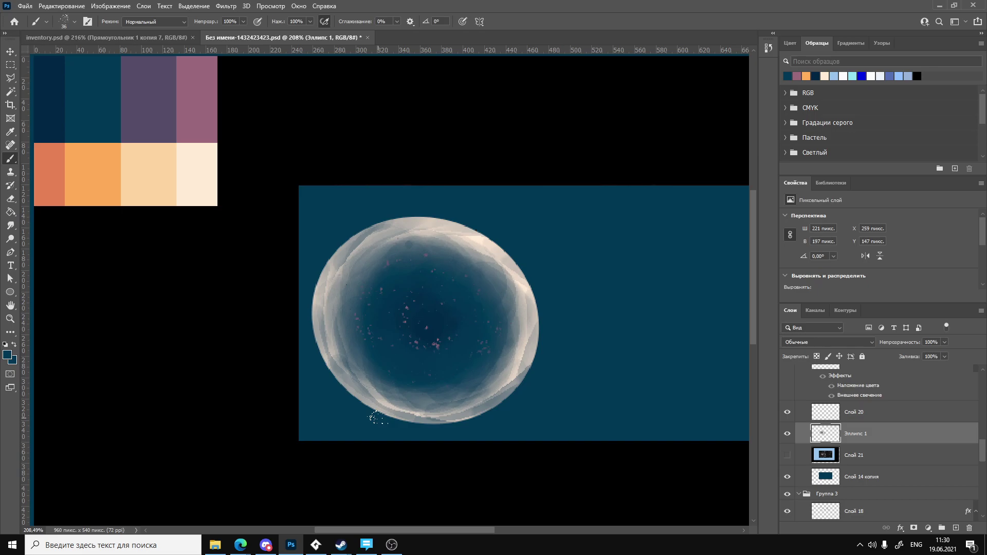
key("g")
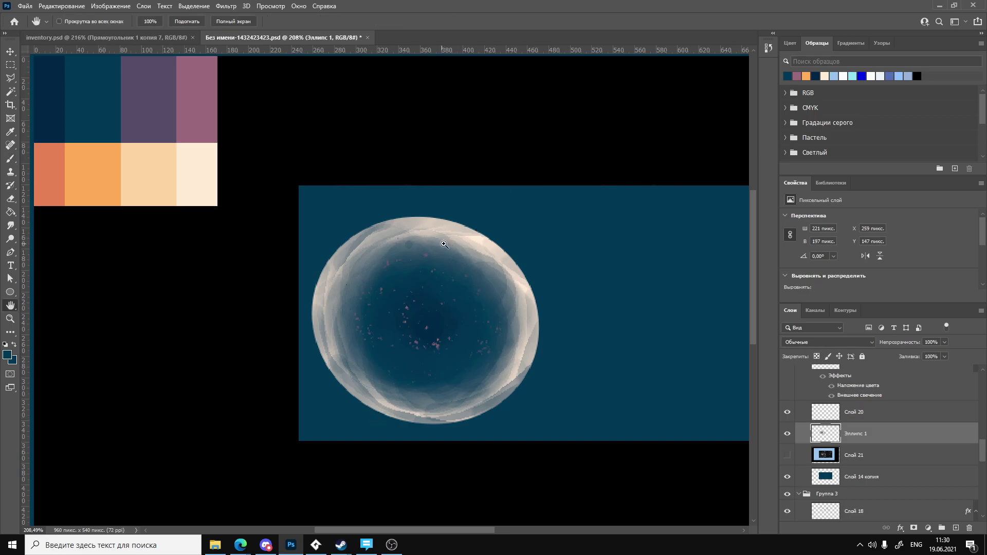
key("shift+g")
key("h")
left_click_drag(445, 260, 504, 249)
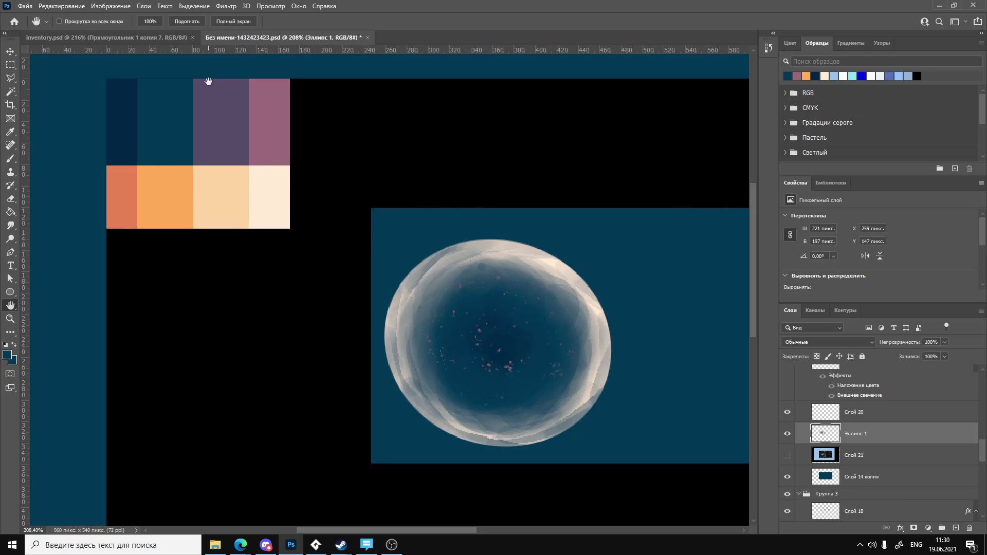
Choose the 60 px brush preset "Цветовая прозрачность" for painting.
right_click(464, 265)
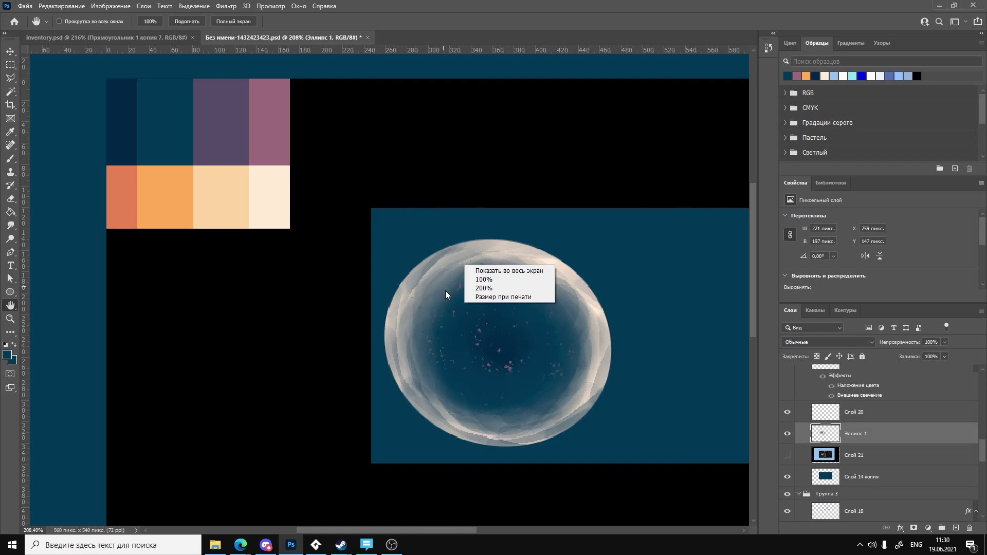
key("Escape")
key("b")
right_click(463, 276)
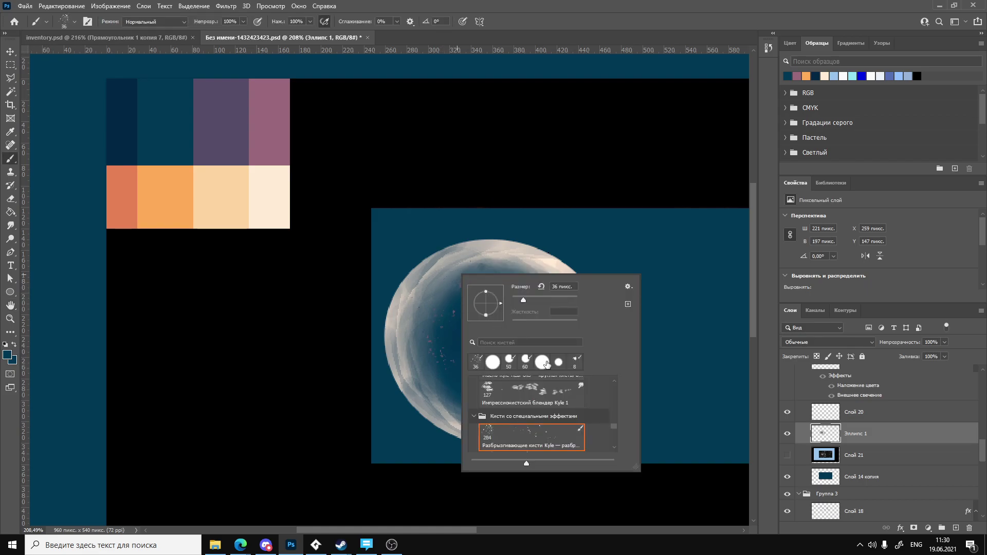
scroll(617, 421, "down", 5)
left_click(494, 437)
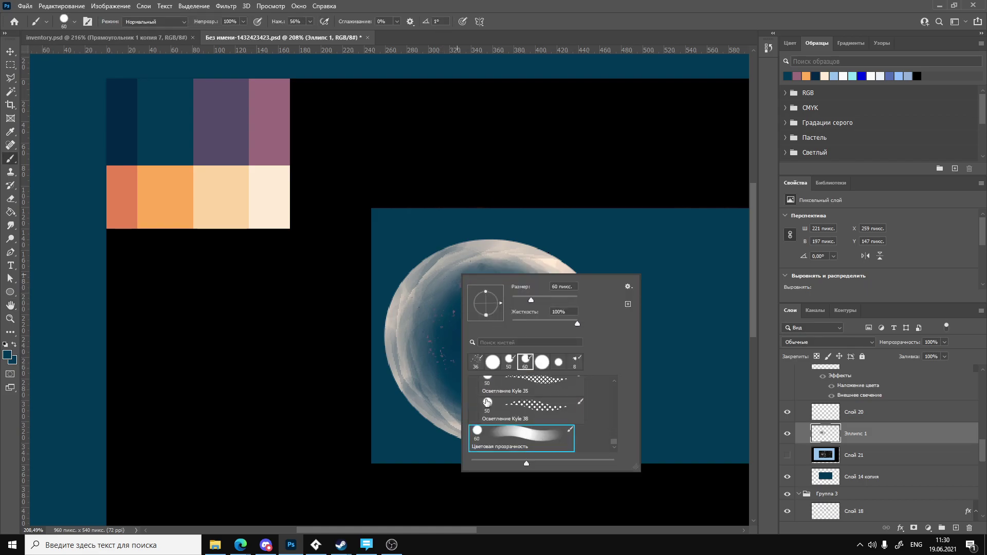
key("Escape")
Sample the orange palette swatch and try brushing a soft orange haze over the bubble's dark interior.
left_click(183, 197, "alt")
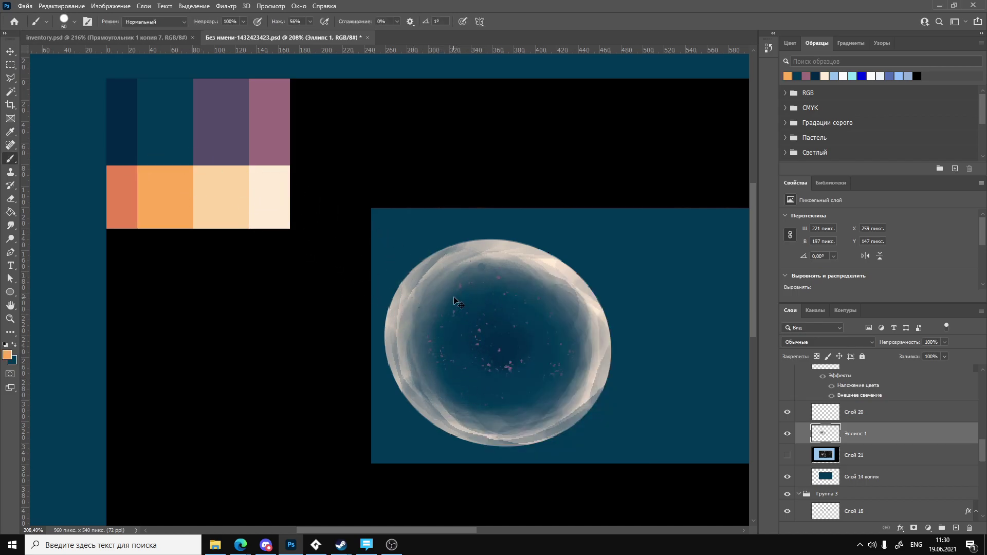
mouse_move(450, 290)
left_mouse_down()
mouse_move(489, 379)
mouse_move(474, 386)
mouse_move(562, 353)
mouse_move(556, 321)
left_mouse_up()
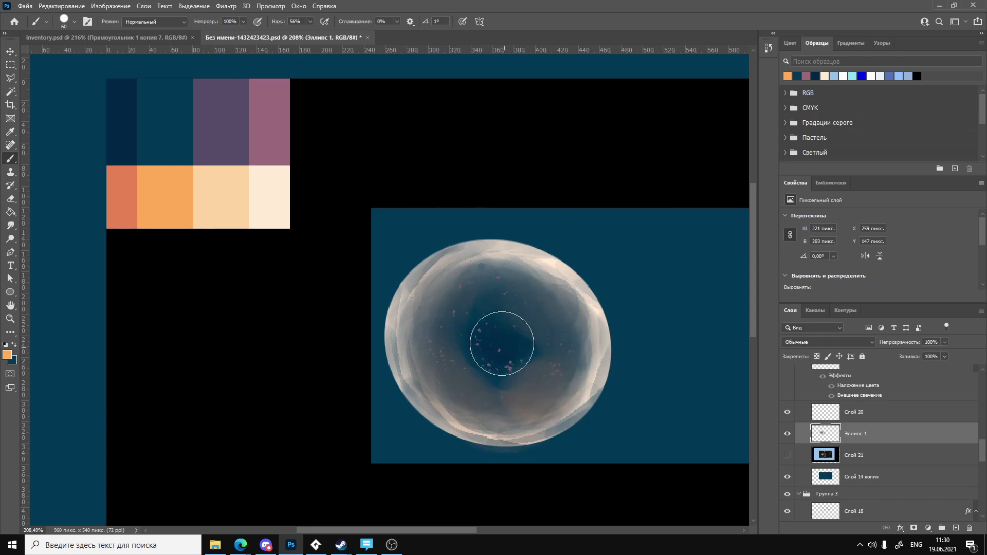
left_click_drag(521, 364, 433, 339, "ctrl")
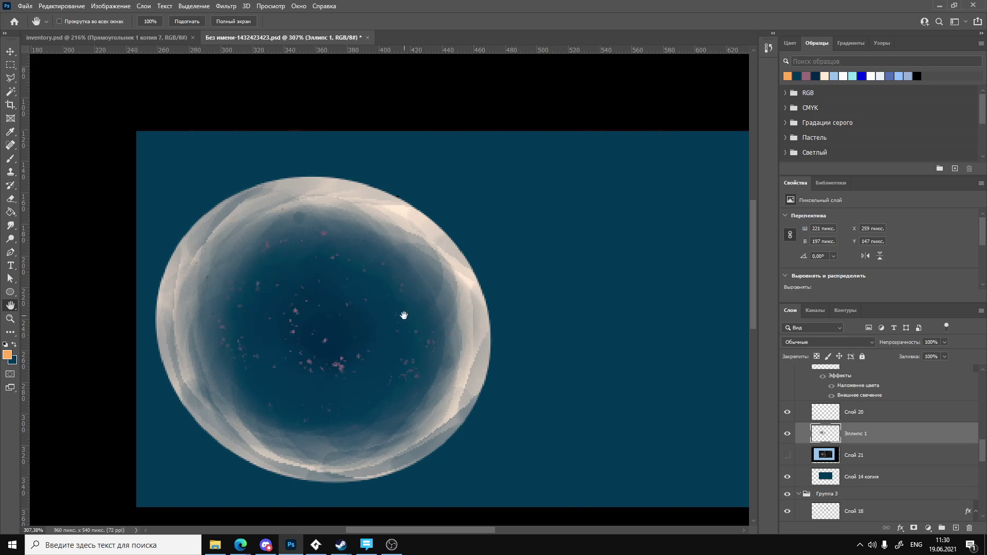
Smudge the bubble's pale rim all the way around to blend its hard, overlapping bands into a painterly ring.
left_click(9, 231)
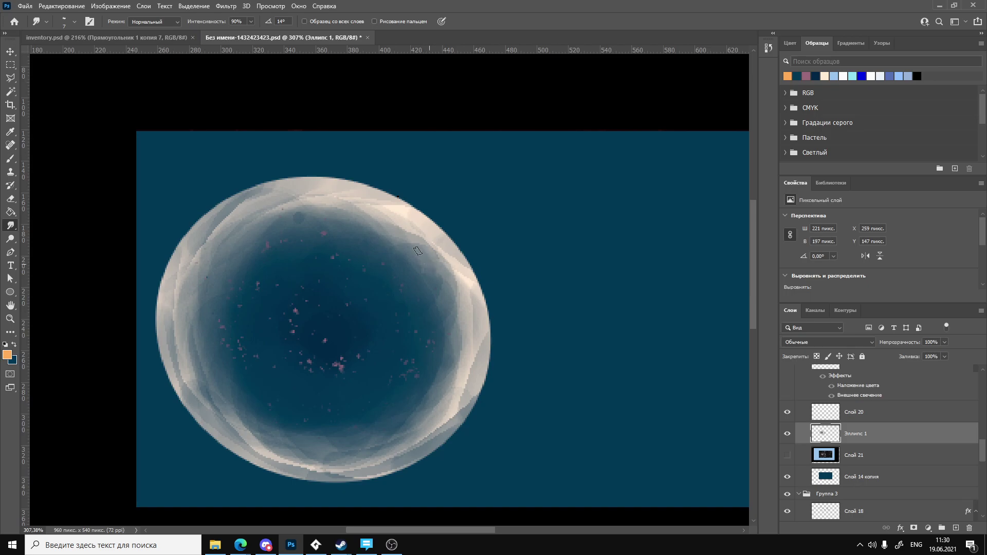
mouse_move(461, 326)
left_mouse_down()
mouse_move(463, 392)
mouse_move(424, 447)
mouse_move(385, 469)
mouse_move(294, 469)
mouse_move(316, 467)
left_mouse_up()
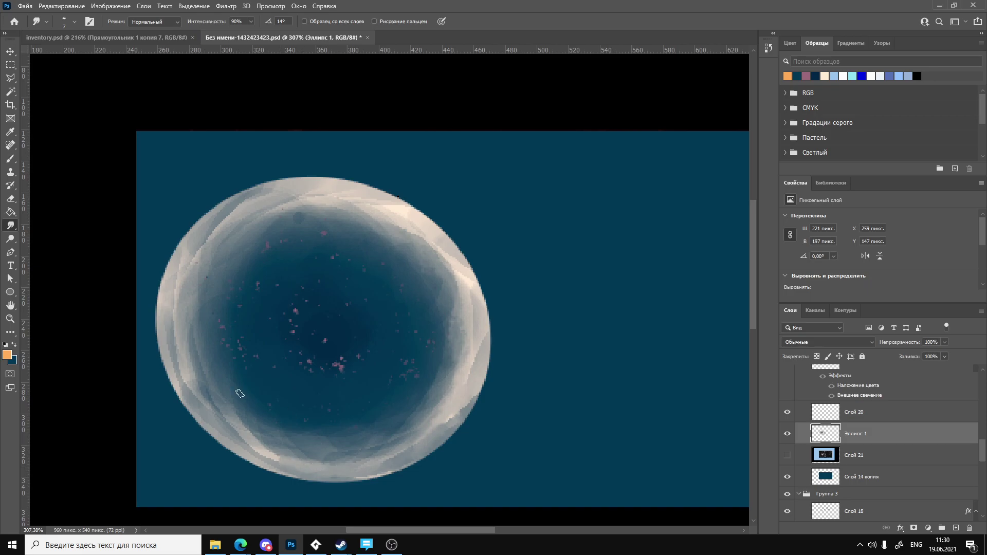
mouse_move(179, 363)
left_mouse_down()
mouse_move(169, 335)
mouse_move(190, 371)
mouse_move(186, 392)
mouse_move(205, 407)
mouse_move(180, 355)
mouse_move(256, 458)
mouse_move(243, 433)
left_mouse_up()
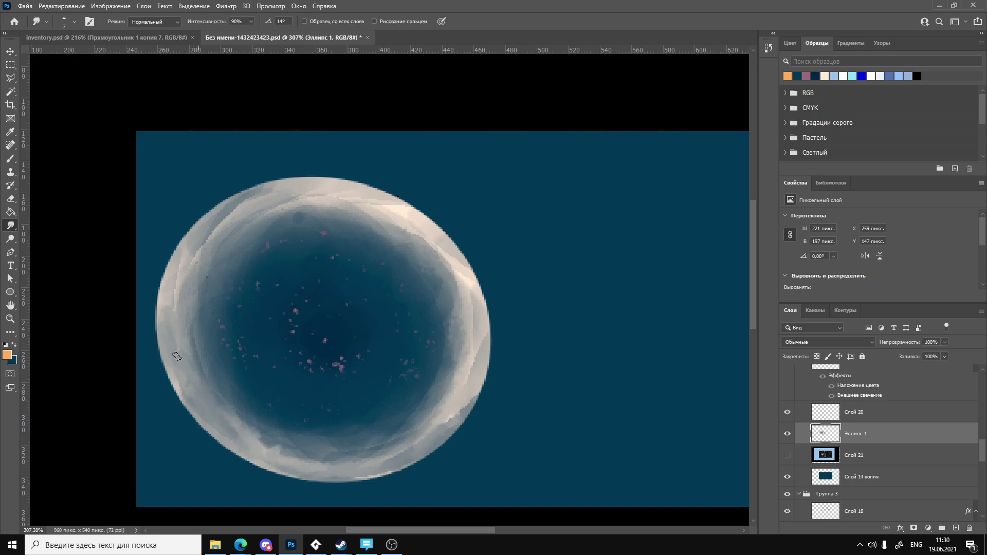
left_click_drag(177, 356, 196, 330)
mouse_move(186, 261)
left_mouse_down()
mouse_move(241, 208)
mouse_move(338, 190)
mouse_move(392, 206)
mouse_move(455, 275)
mouse_move(466, 319)
mouse_move(461, 379)
mouse_move(435, 432)
mouse_move(400, 465)
mouse_move(408, 451)
left_mouse_up()
left_click_drag(445, 417, 472, 396)
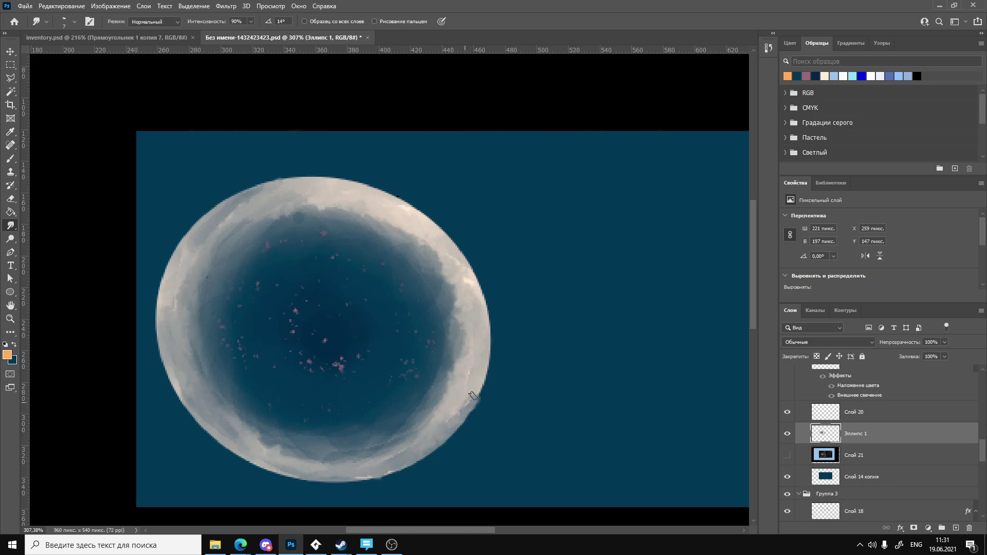
key("space")
mouse_move(459, 330)
left_mouse_down("ctrl")
mouse_move(421, 340)
mouse_move(458, 326)
left_mouse_up("ctrl")
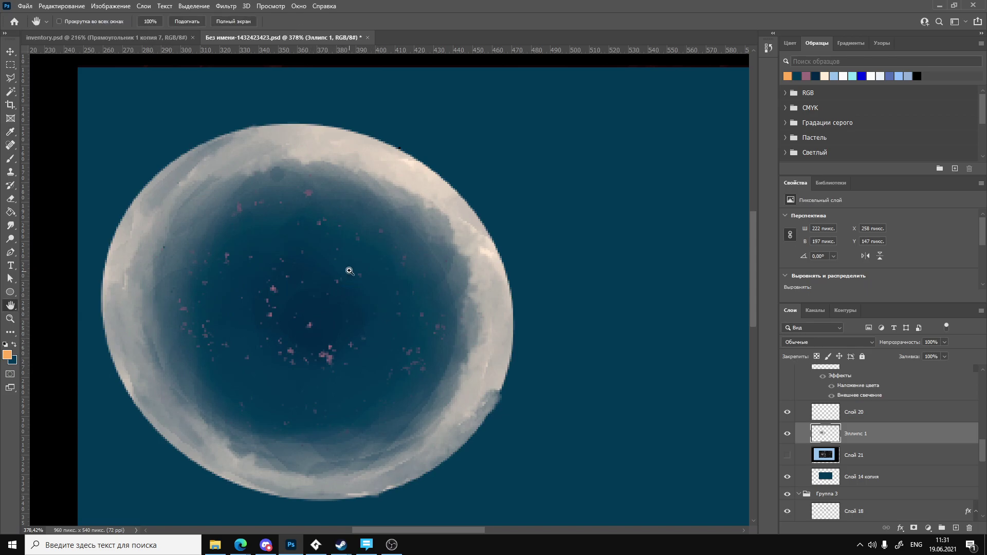
Hide the bubble layer "Эллипс 1", show the reference layer "Слой 21" and lower the reference's opacity to 49%.
left_click_drag(347, 270, 305, 295, "ctrl")
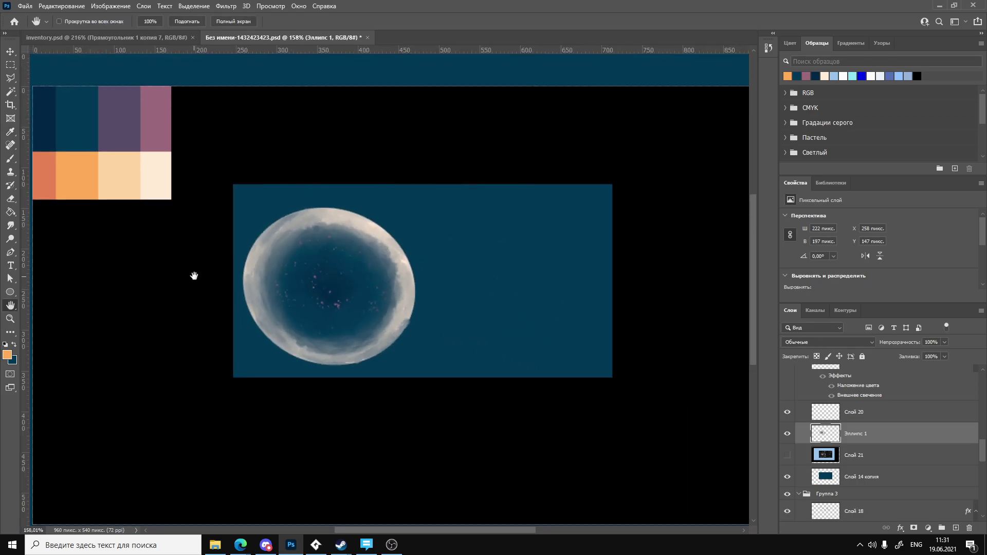
key("i")
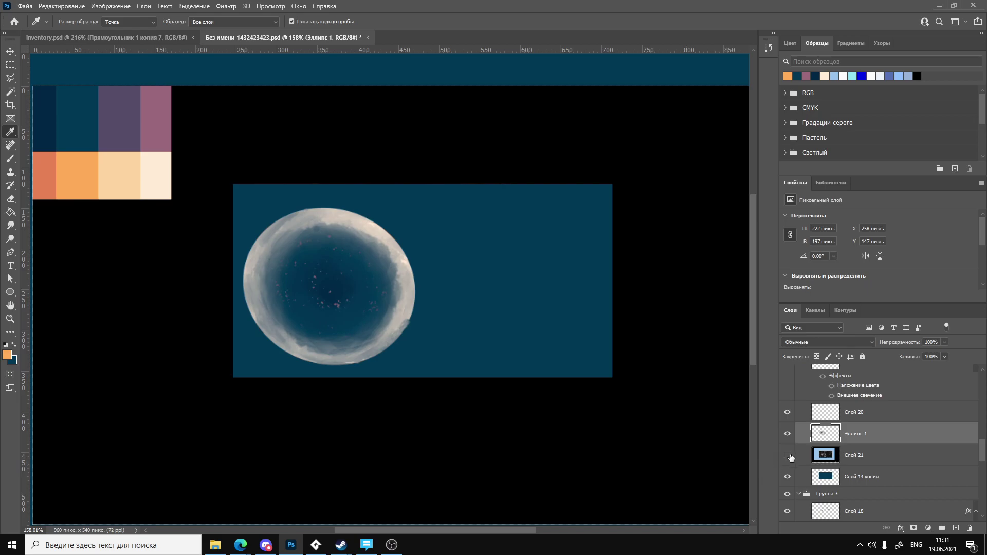
left_click(787, 433)
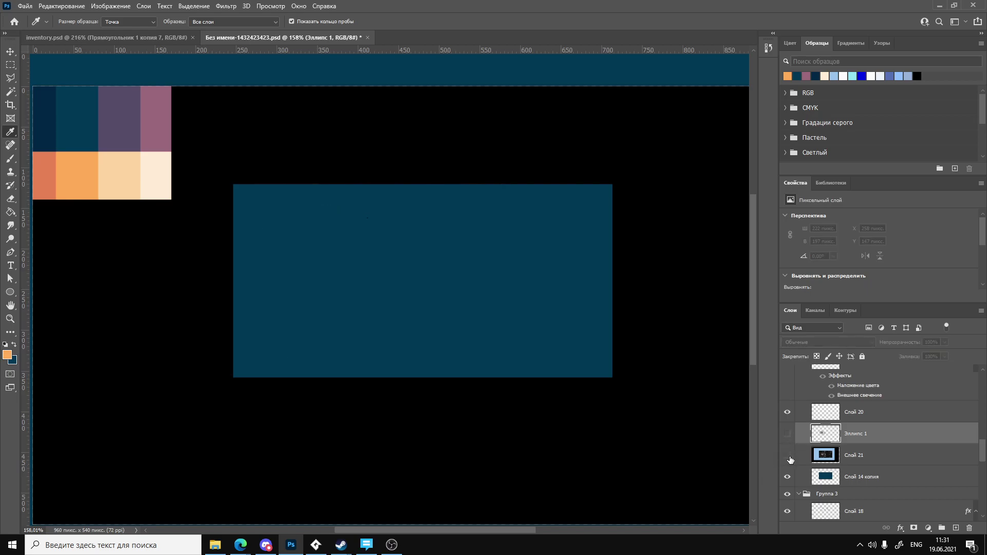
left_click(787, 456)
left_click(821, 458)
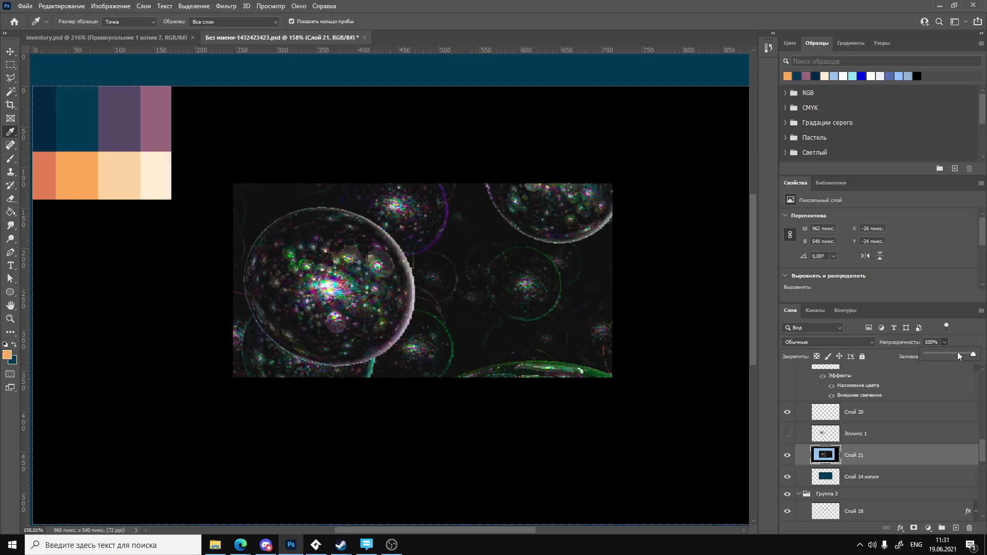
left_click_drag(958, 351, 952, 351)
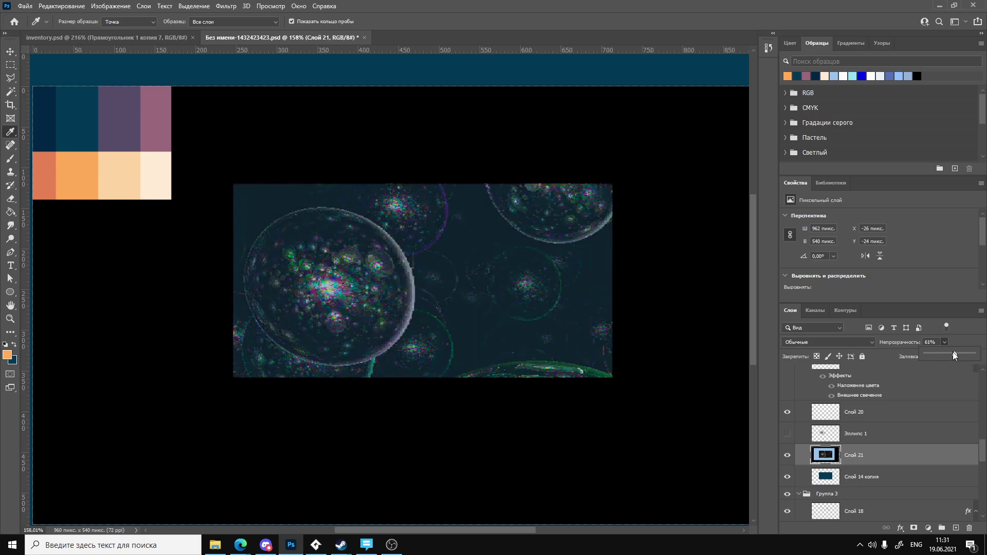
Show the bubble layer "Эллипс 1" over the reference, and hide "Слой 21".
left_click(788, 434)
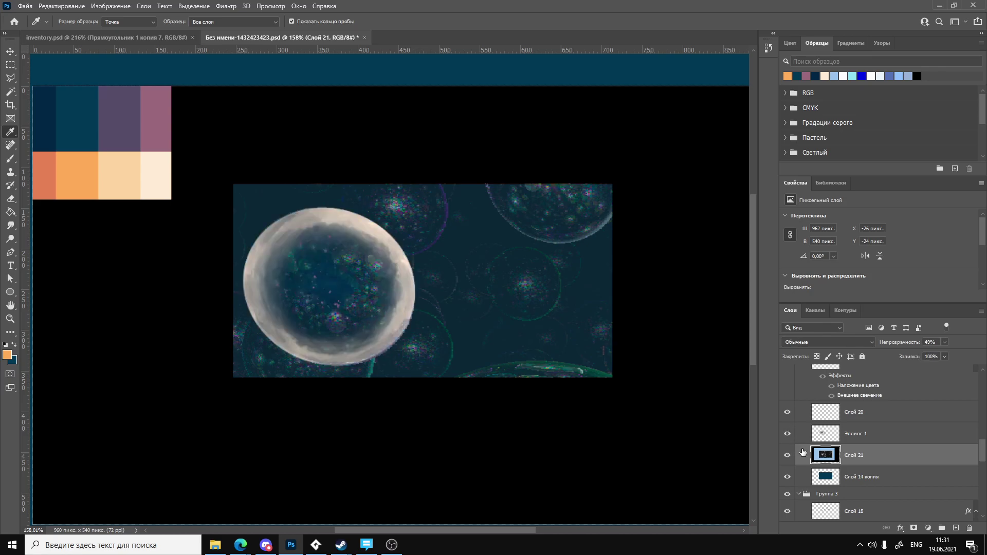
left_click(787, 457)
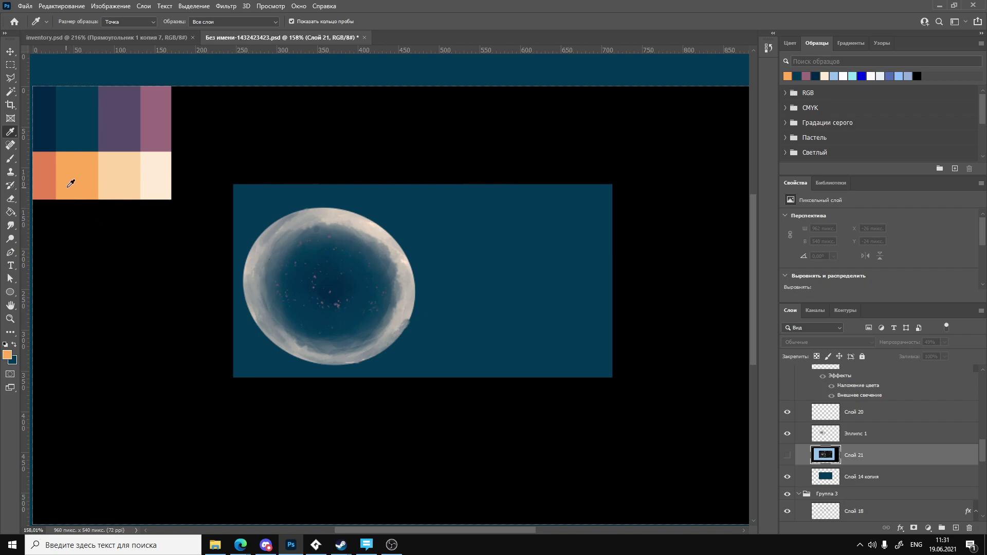
Sample the dark navy palette swatch for the brush and select the bubble layer "Эллипс 1".
left_click(64, 140)
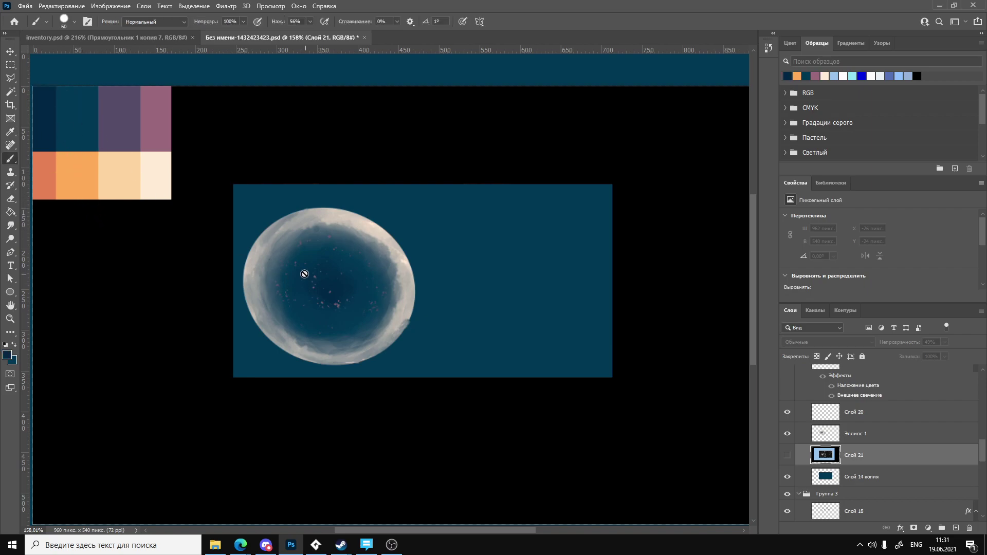
key("b")
left_click(857, 436)
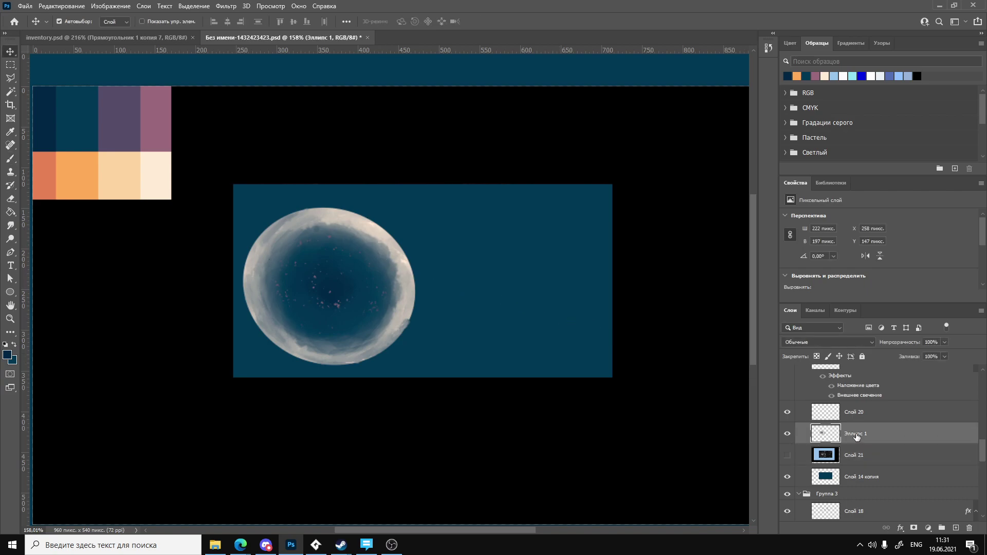
Try darkening the bubble's core with navy brush strokes directly on "Эллипс 1", and undo them.
mouse_move(340, 292)
left_mouse_down()
mouse_move(331, 280)
mouse_move(332, 296)
mouse_move(327, 282)
mouse_move(342, 296)
mouse_move(322, 267)
left_mouse_up()
left_click(326, 294, "alt")
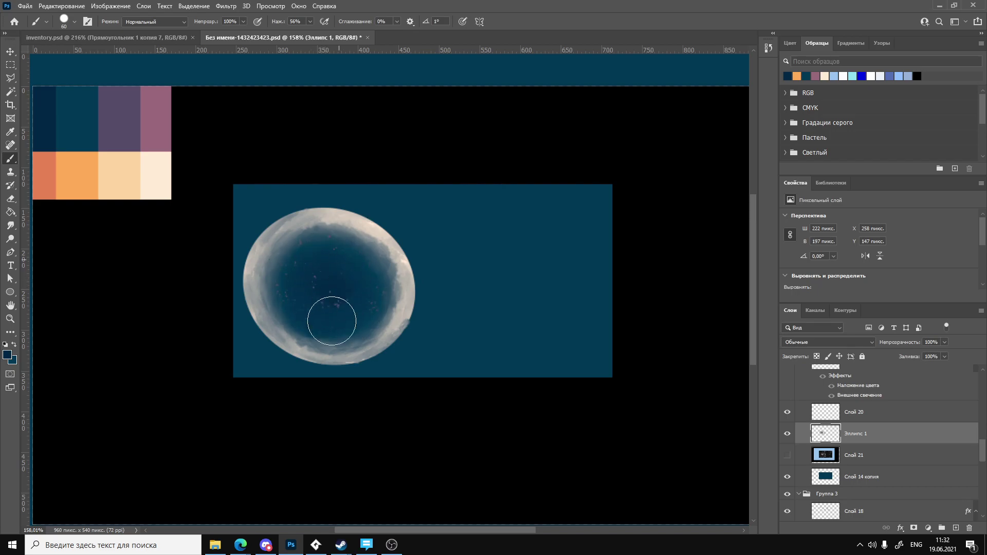
key("ctrl+z")
Add a new layer above "Эллипс 1" and brush soft navy over the bubble's core on it.
key("ctrl+shift+n")
key("Return")
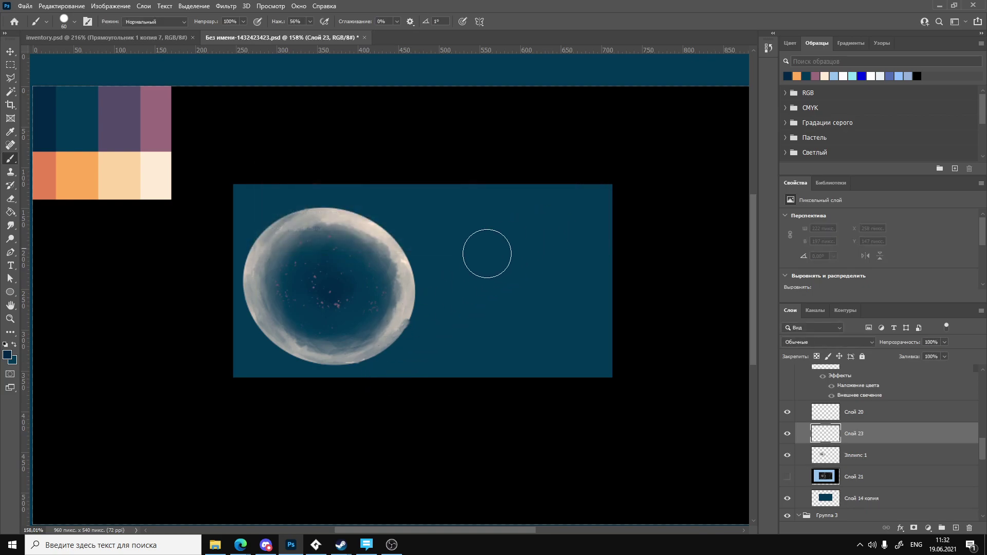
mouse_move(320, 309)
left_mouse_down()
mouse_move(331, 254)
mouse_move(360, 283)
left_mouse_up()
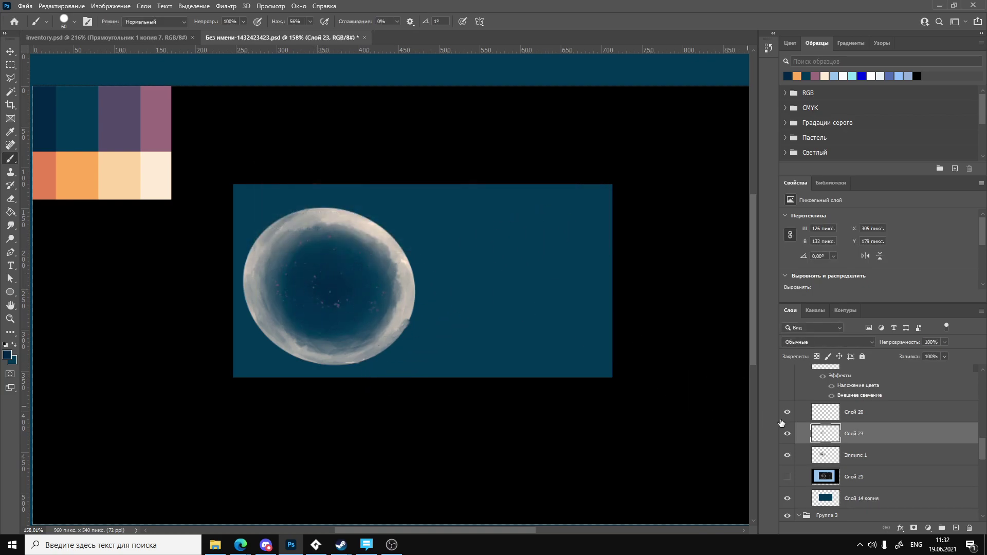
Set the new layer's blending mode to "Затухание", and undo a trial navy stroke at the core's lower right.
left_click(848, 340)
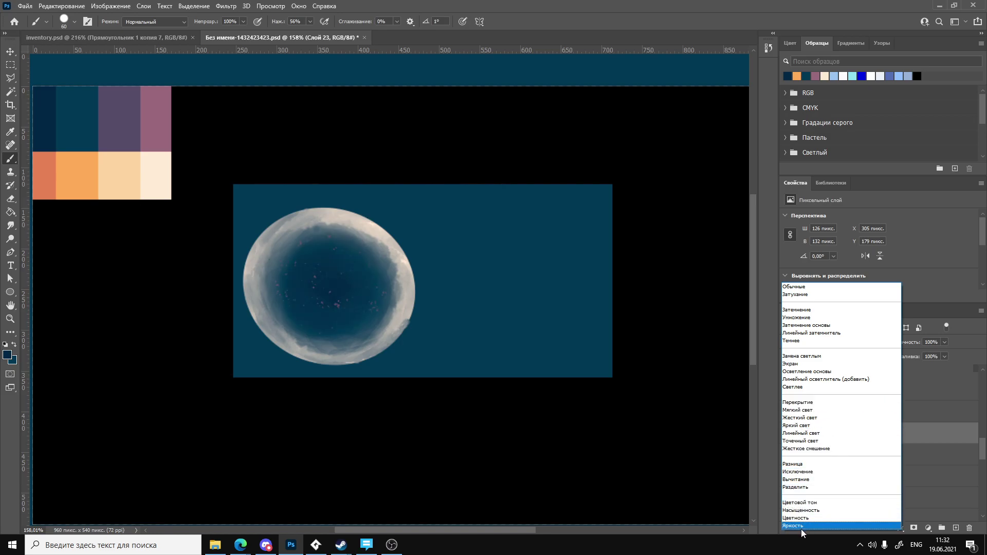
left_click(838, 294)
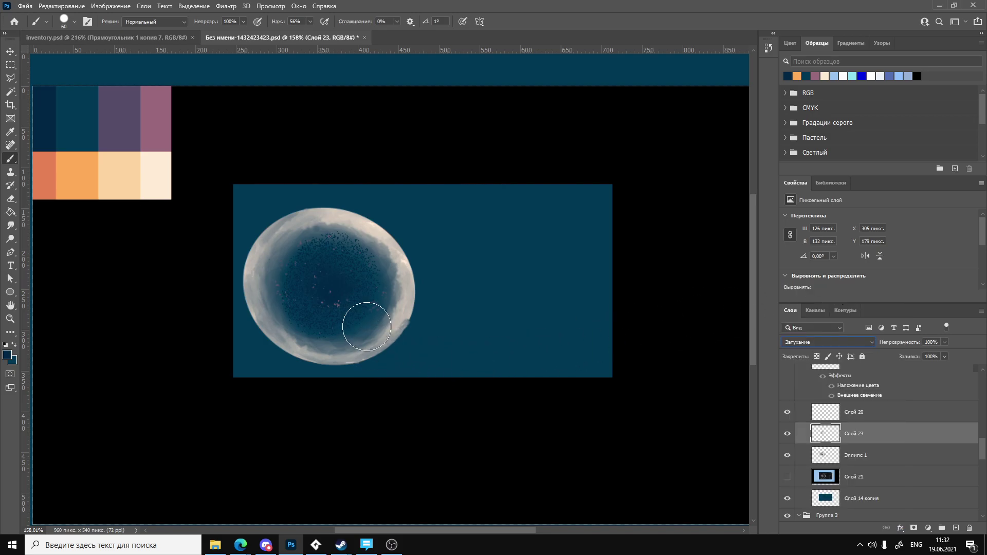
left_click_drag(372, 324, 404, 312, "ctrl")
key("ctrl+z")
Make the bubble layer "Эллипс 1" the active layer for further painting.
key("space")
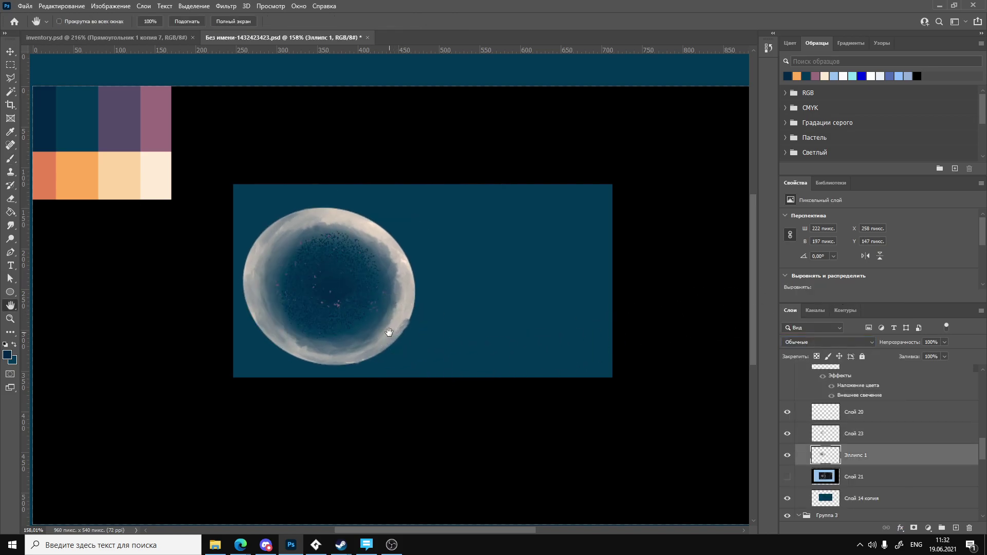
left_click_drag(335, 321, 398, 307, "ctrl")
mouse_move(385, 282)
left_mouse_down()
mouse_move(417, 362)
mouse_move(374, 360)
left_mouse_up()
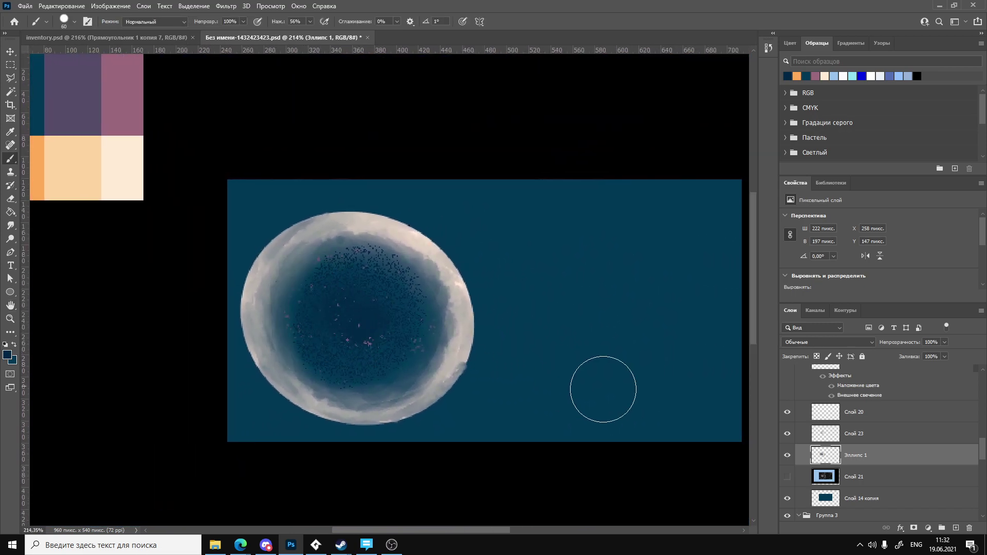
Make "Слой 23" active, undo the trial changes on it, and erase its navy speckles from the bubble's core.
left_click(833, 428)
mouse_move(333, 277)
left_mouse_down()
mouse_move(304, 309)
mouse_move(388, 346)
mouse_move(403, 341)
mouse_move(346, 269)
mouse_move(449, 360)
left_mouse_up()
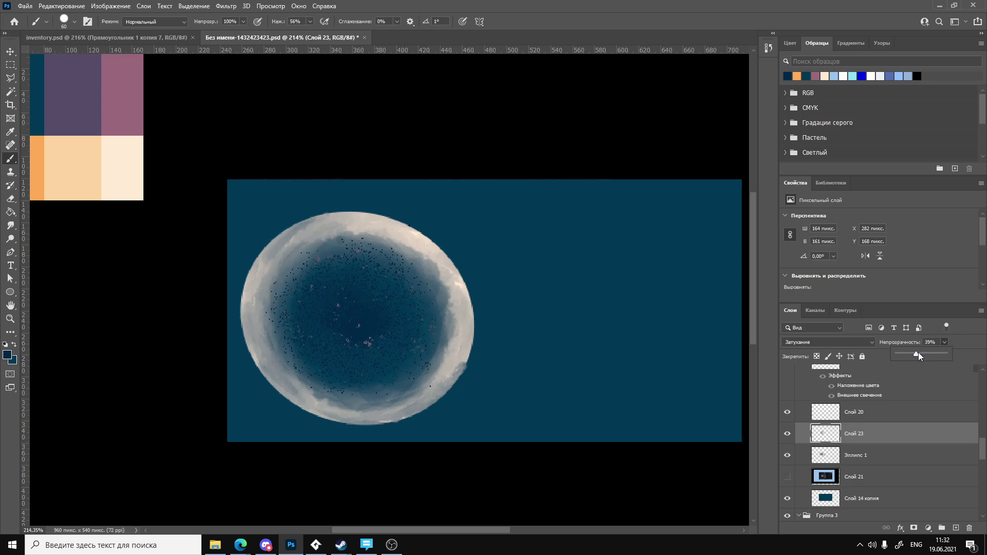
key("ctrl+z")
key("ctrl+z")
key("e")
mouse_move(286, 254)
left_mouse_down()
mouse_move(300, 279)
mouse_move(286, 331)
mouse_move(269, 309)
mouse_move(504, 267)
mouse_move(425, 332)
mouse_move(388, 260)
mouse_move(391, 359)
mouse_move(411, 326)
mouse_move(356, 281)
mouse_move(432, 330)
left_mouse_up()
key("b")
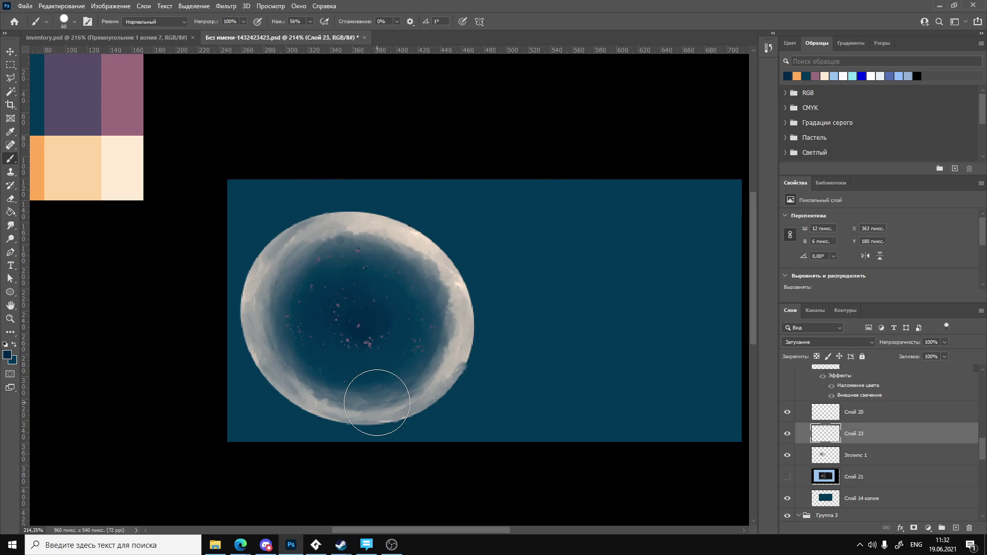
Set the blending mode of "Слой 23" to "Обычные" and brush the palette's muted purple in a ring around the bubble's core.
left_click(82, 101, "alt")
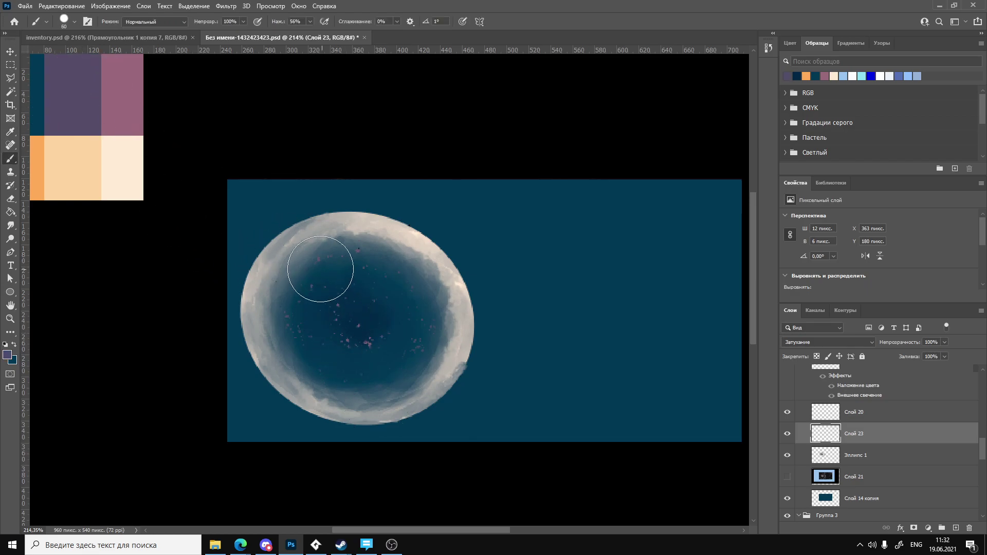
mouse_move(320, 269)
left_mouse_down()
mouse_move(296, 354)
mouse_move(356, 324)
left_mouse_up()
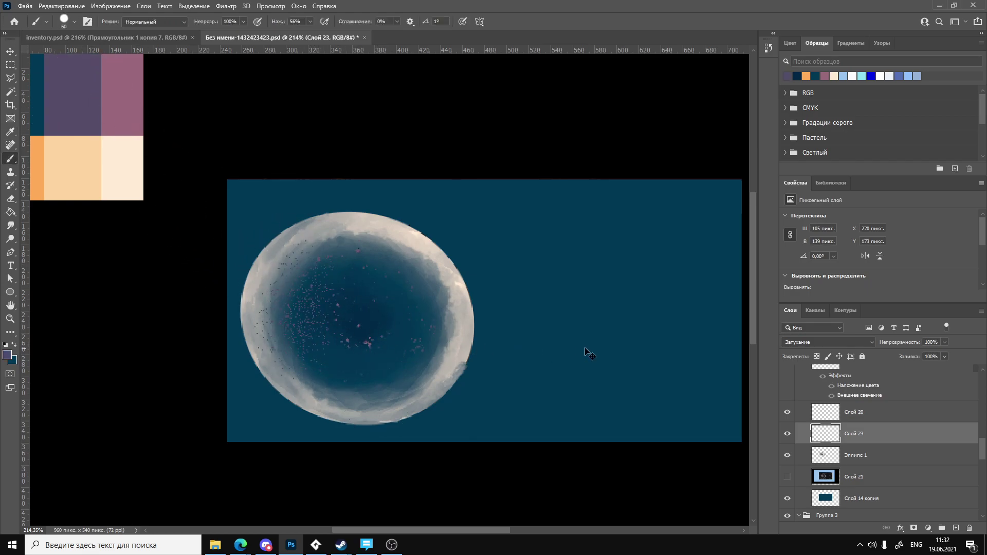
left_click(877, 343)
left_click(802, 285)
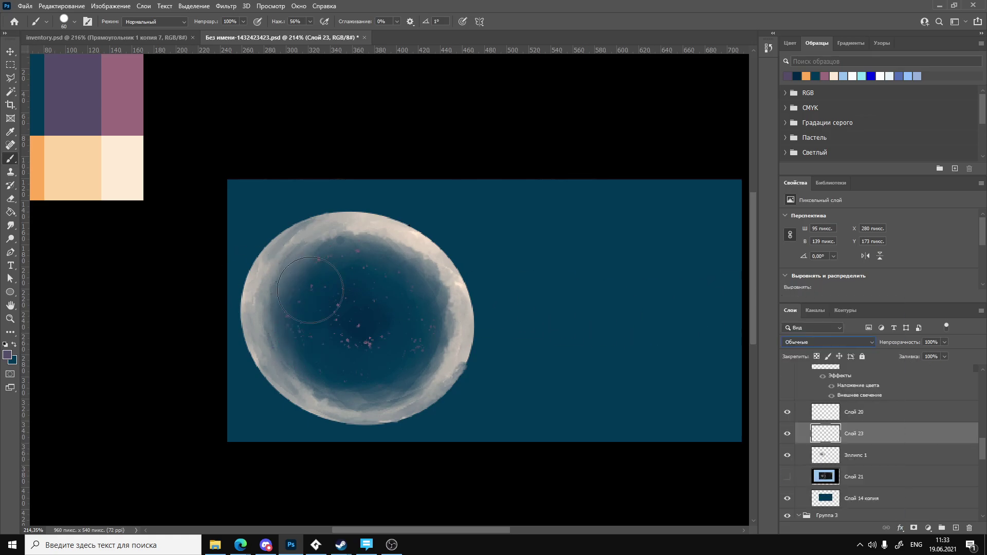
mouse_move(310, 290)
left_mouse_down()
mouse_move(293, 264)
mouse_move(352, 396)
mouse_move(293, 346)
mouse_move(395, 393)
mouse_move(293, 269)
mouse_move(377, 266)
mouse_move(434, 346)
mouse_move(418, 302)
mouse_move(315, 269)
mouse_move(317, 353)
mouse_move(410, 283)
mouse_move(421, 322)
mouse_move(362, 267)
mouse_move(406, 291)
mouse_move(414, 393)
left_mouse_up()
mouse_move(420, 356)
left_mouse_down("ctrl")
mouse_move(366, 370)
mouse_move(401, 364)
mouse_move(380, 371)
left_mouse_up("ctrl")
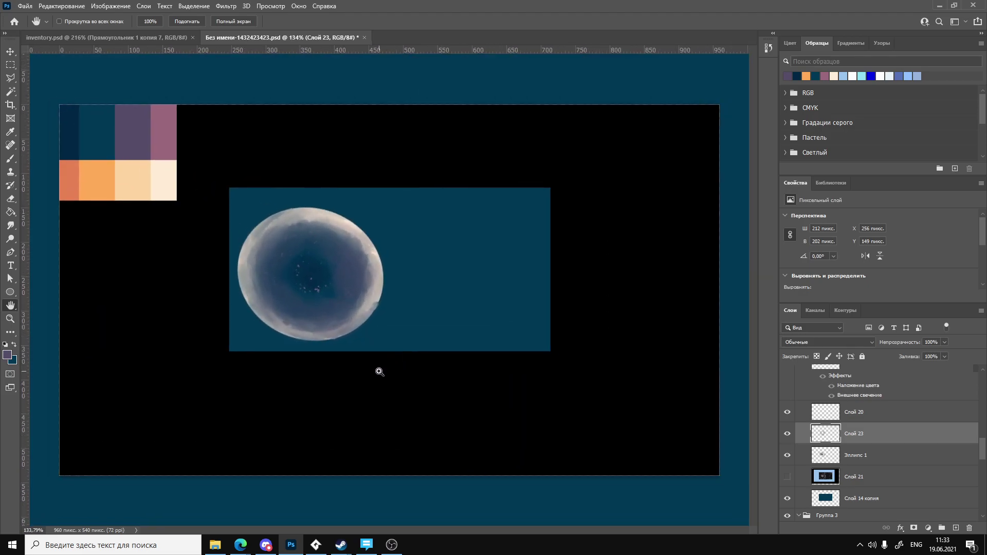
left_click_drag(362, 238, 384, 234, "ctrl")
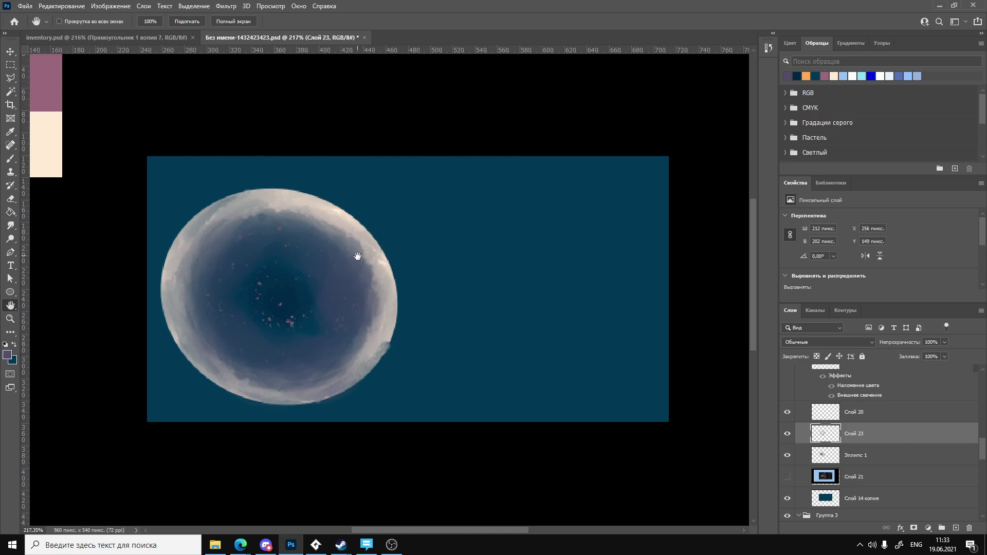
Open the blending options of "Эллипс 1" and preview the pattern, gradient and colour overlays, switching each off again.
right_click(875, 461)
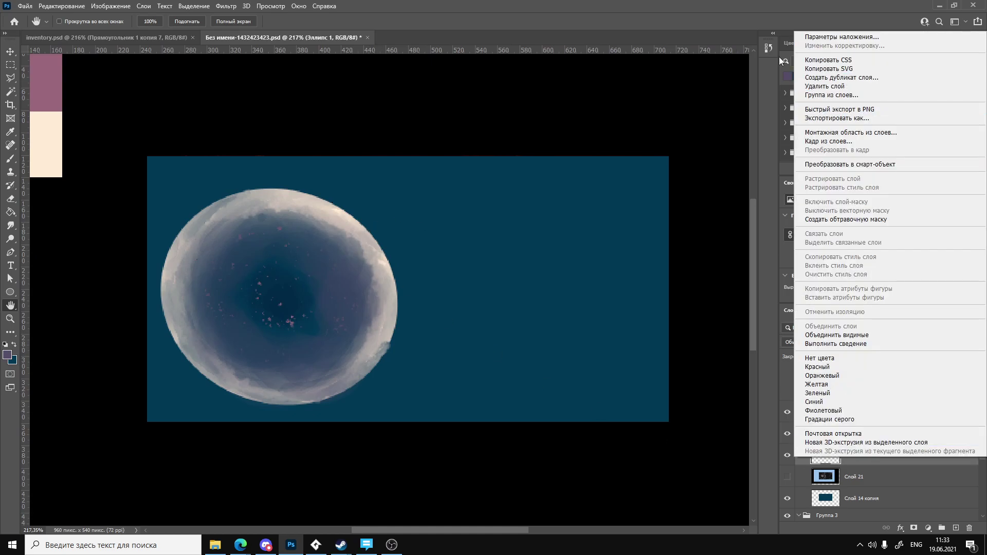
left_click(823, 37)
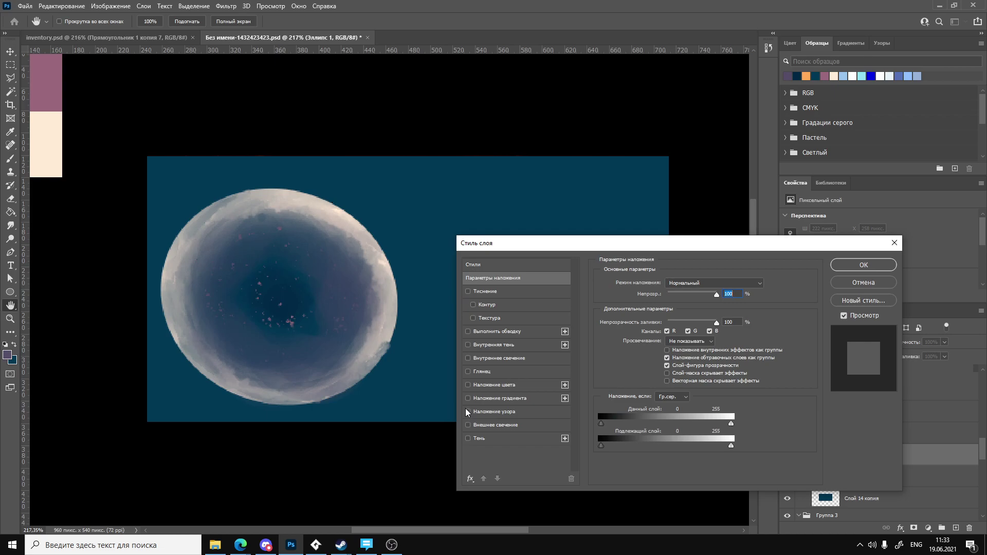
left_click(468, 411)
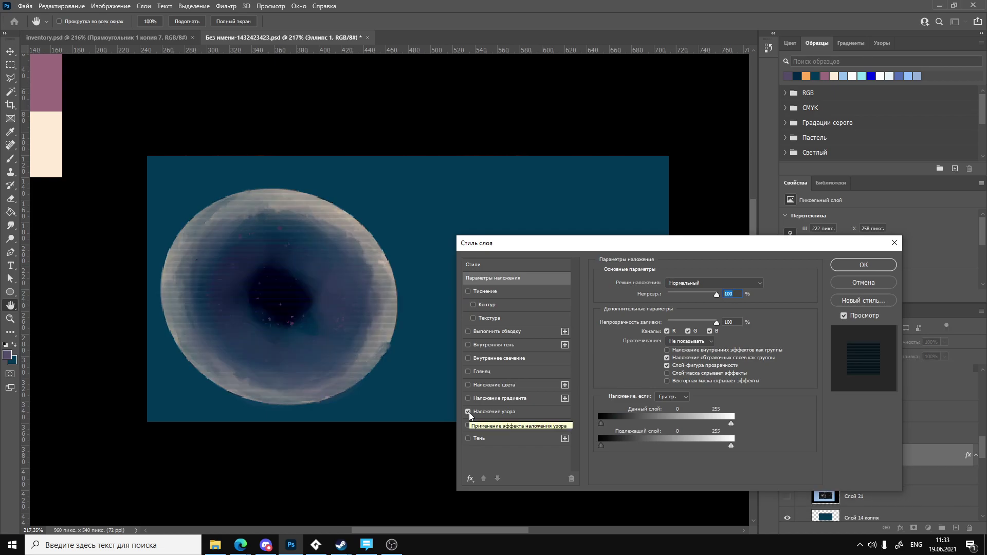
left_click(468, 412)
left_click(468, 398)
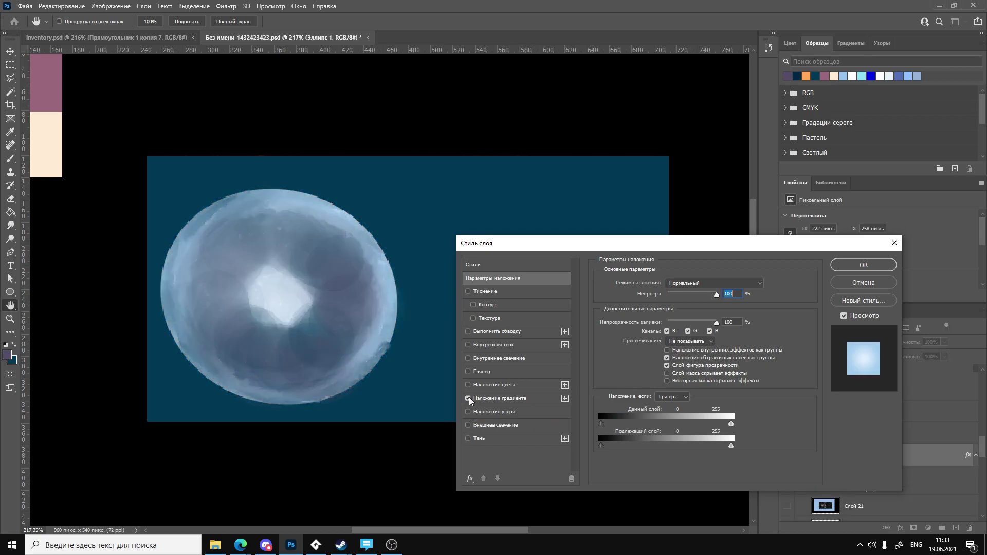
left_click(468, 398)
left_click(468, 385)
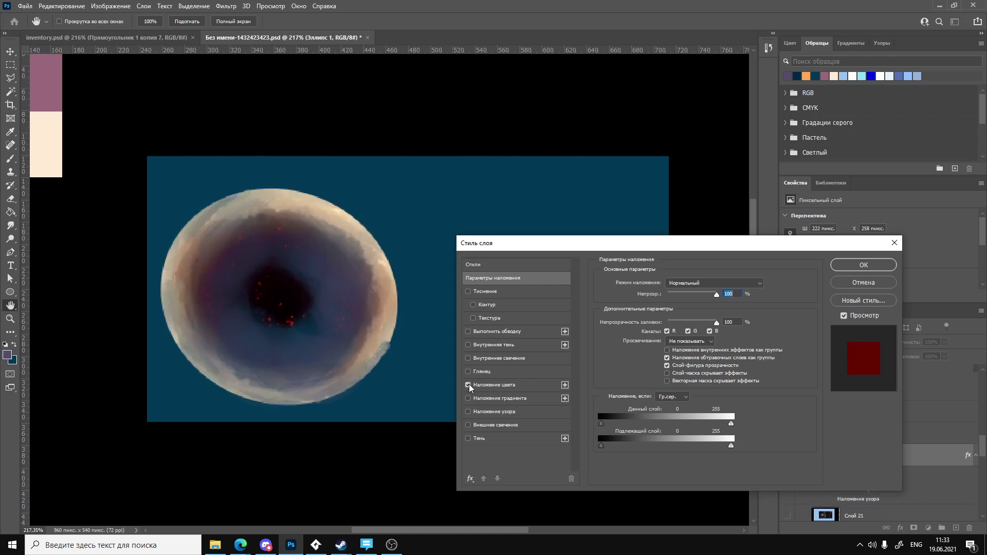
left_click(469, 385)
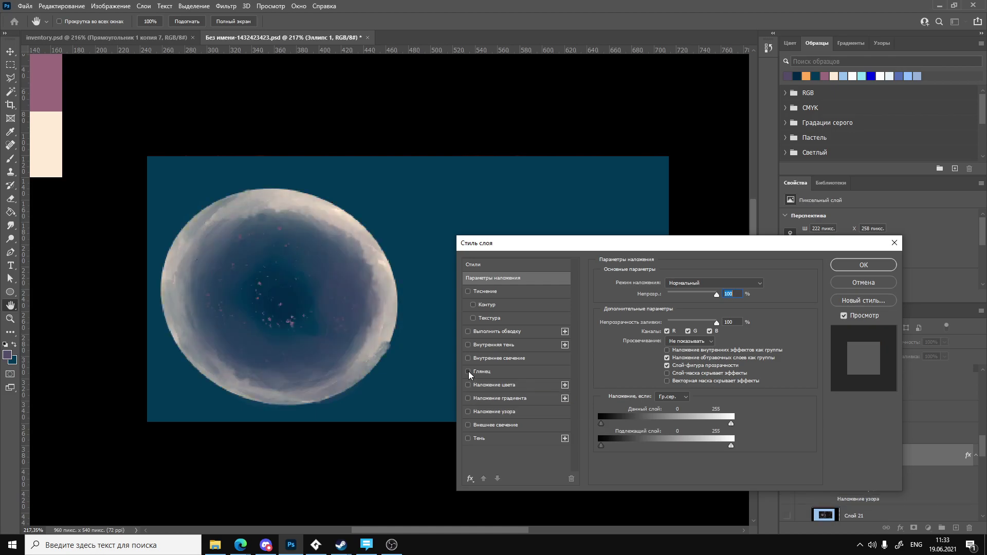
Preview the inner glow, inner shadow and stroke effects on "Эллипс 1", switching each off again.
left_click(468, 359)
left_click(468, 358)
left_click(469, 345)
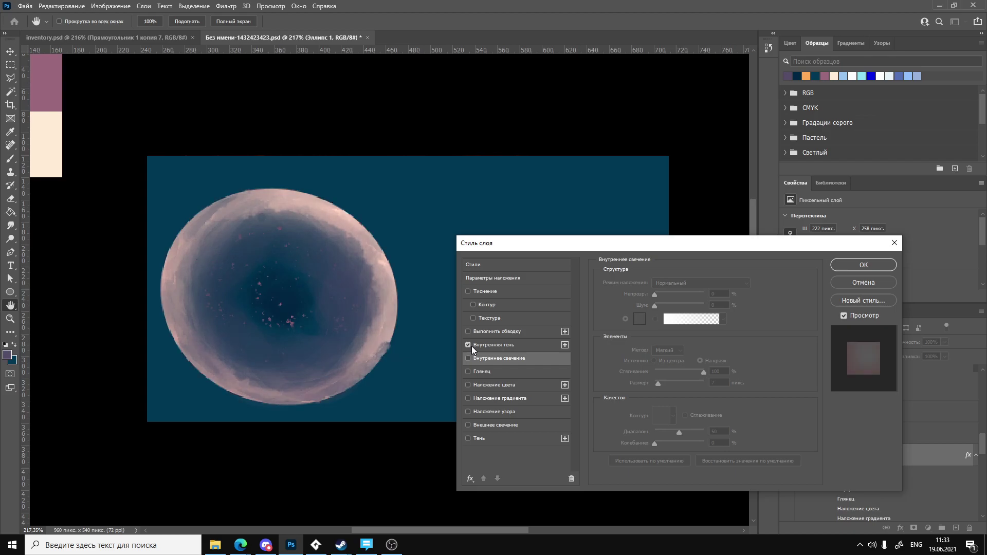
left_click(469, 345)
left_click(470, 334)
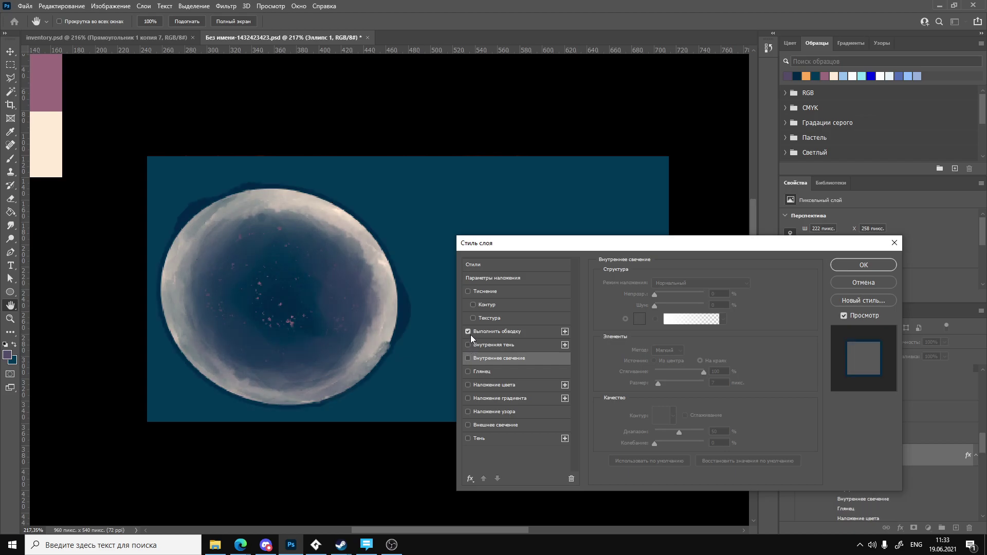
left_click(470, 334)
left_click(469, 334)
left_click(467, 332)
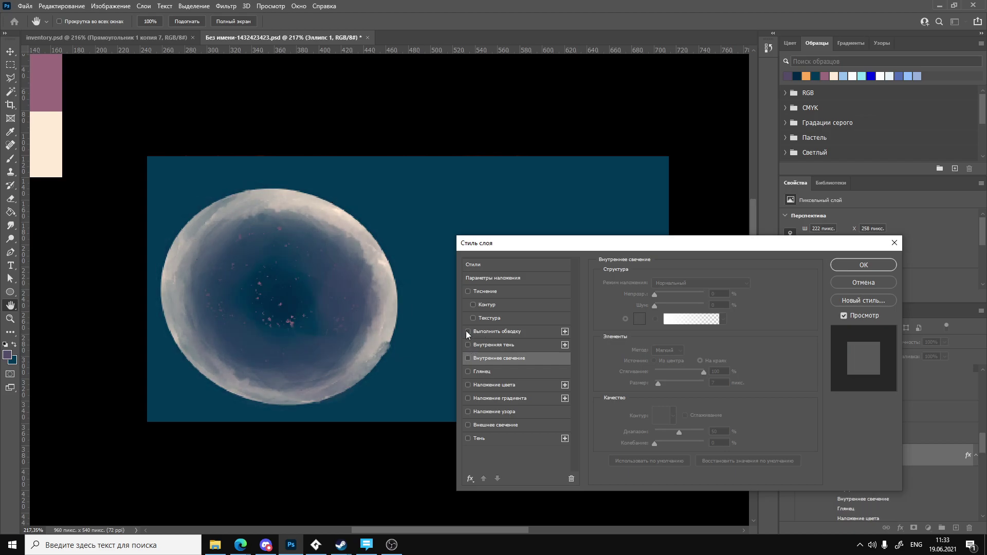
Enable the outer glow on "Эллипс 1" with blend mode "Нормальный" and lower its opacity to 0%.
left_click(497, 425)
left_click_drag(674, 294, 652, 309)
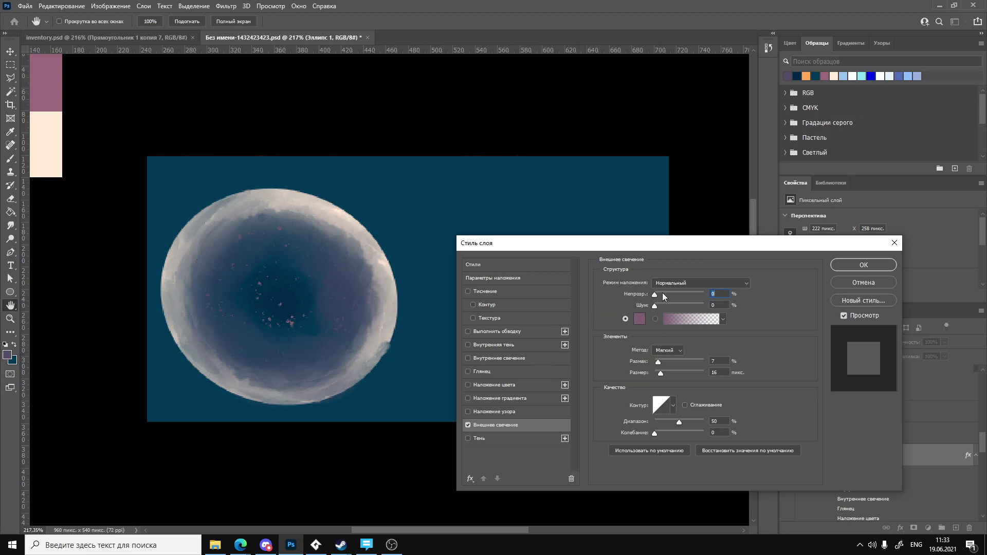
left_click(683, 284)
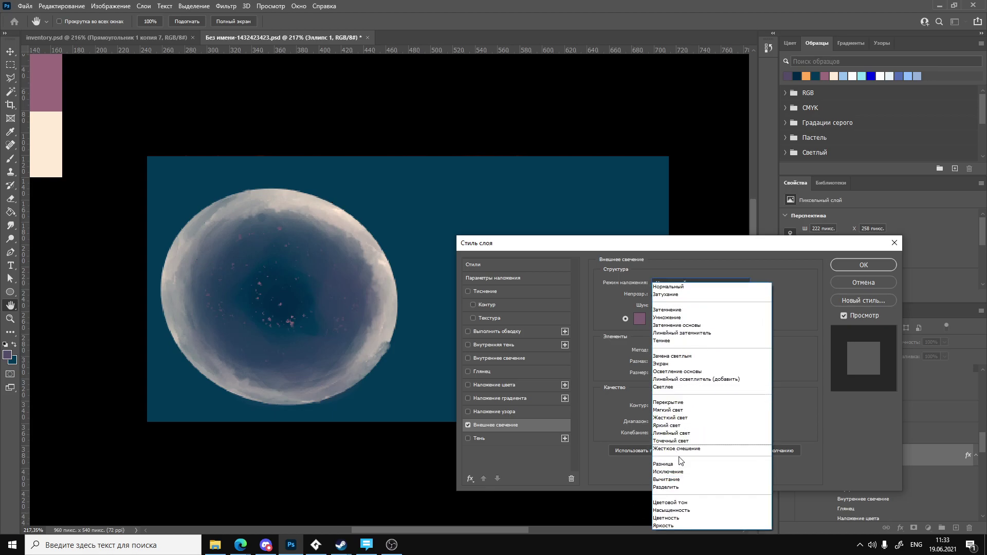
left_click(668, 287)
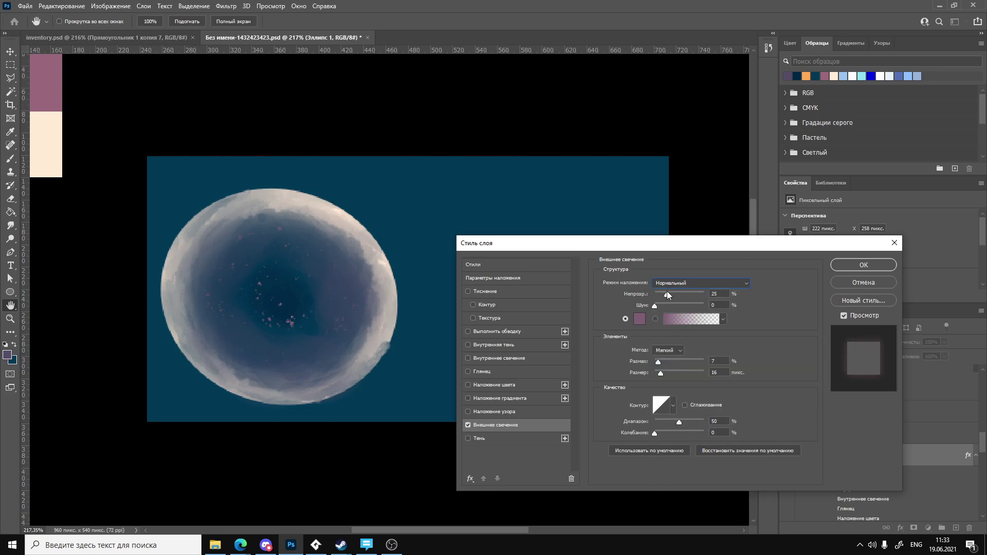
left_click_drag(668, 292, 644, 302)
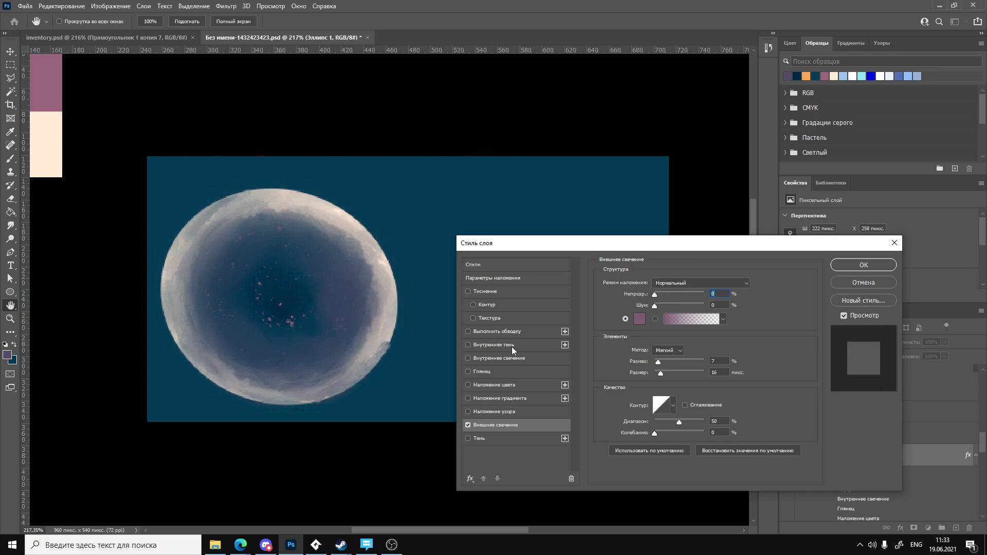
left_click(241, 544)
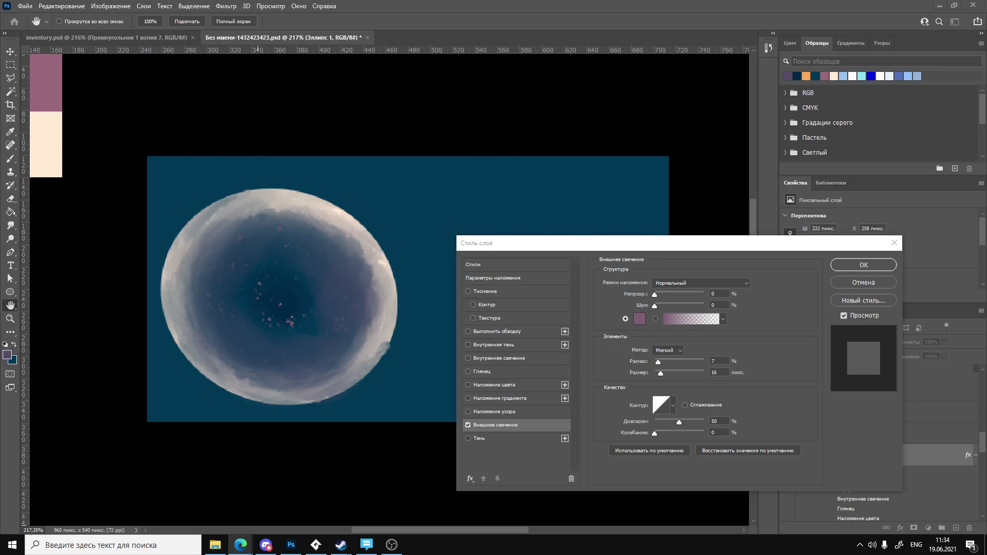
left_click(355, 386)
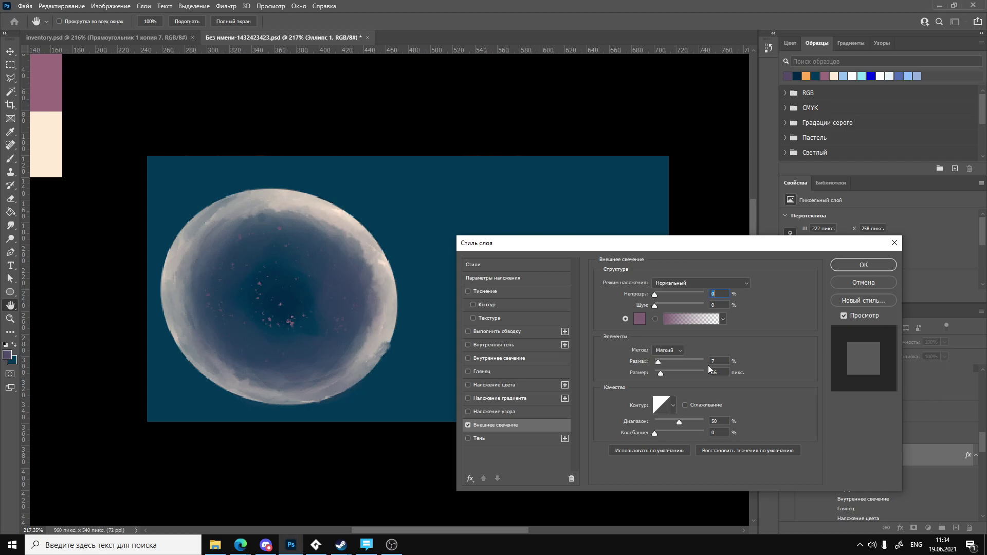
Change the outer glow's colour to vivid magenta and set its opacity to 29%.
left_click(640, 318)
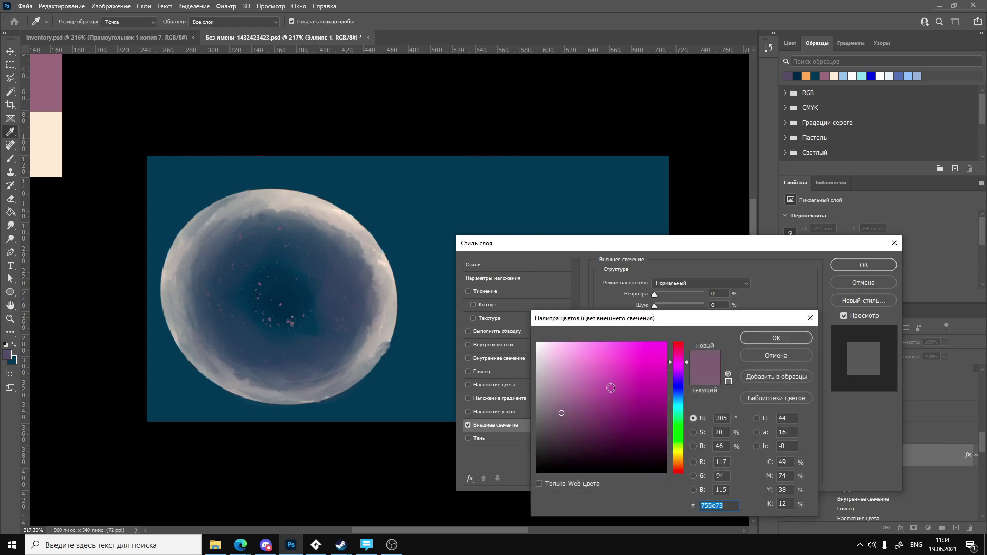
left_click(656, 351)
left_click(753, 340)
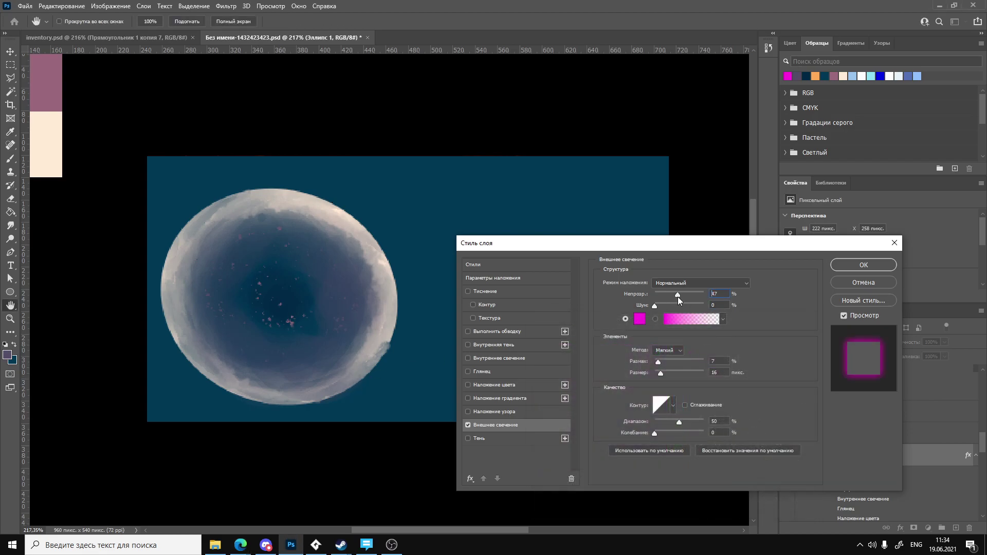
left_click_drag(678, 297, 669, 293)
Compare blend modes for the outer glow, choose "Яркий свет", raise its opacity to 90% and apply the layer style.
left_click(685, 284)
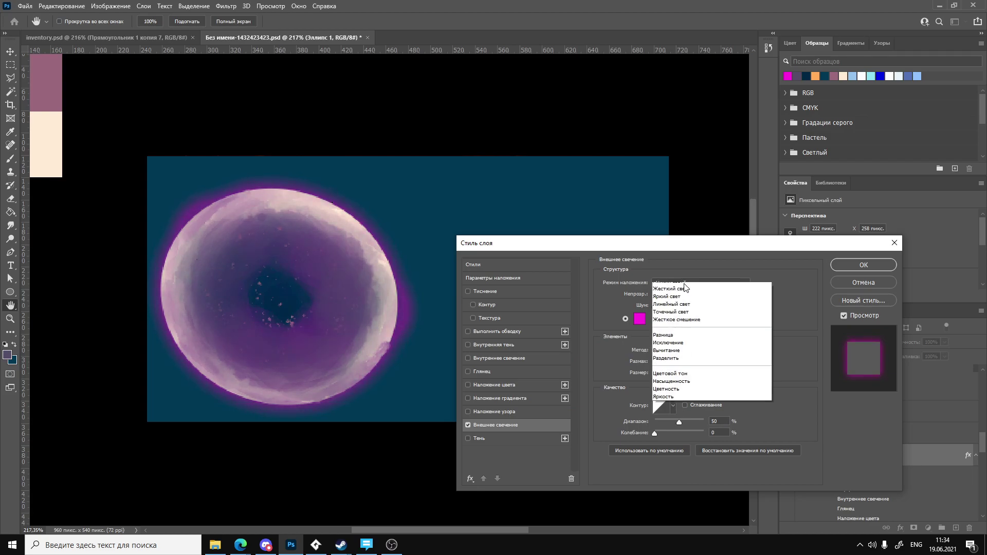
left_click(668, 286)
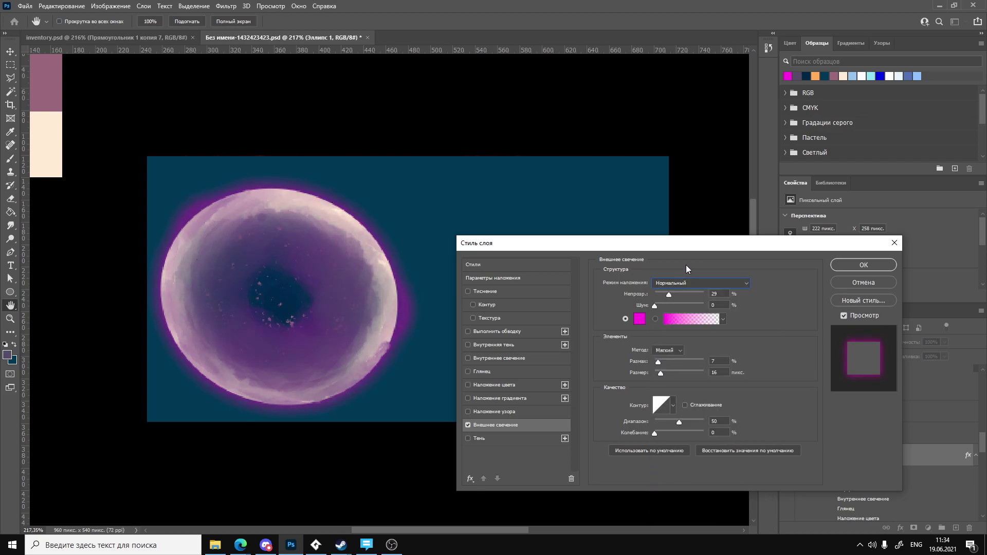
scroll(684, 287, "down", 7)
scroll(685, 286, "up", 2)
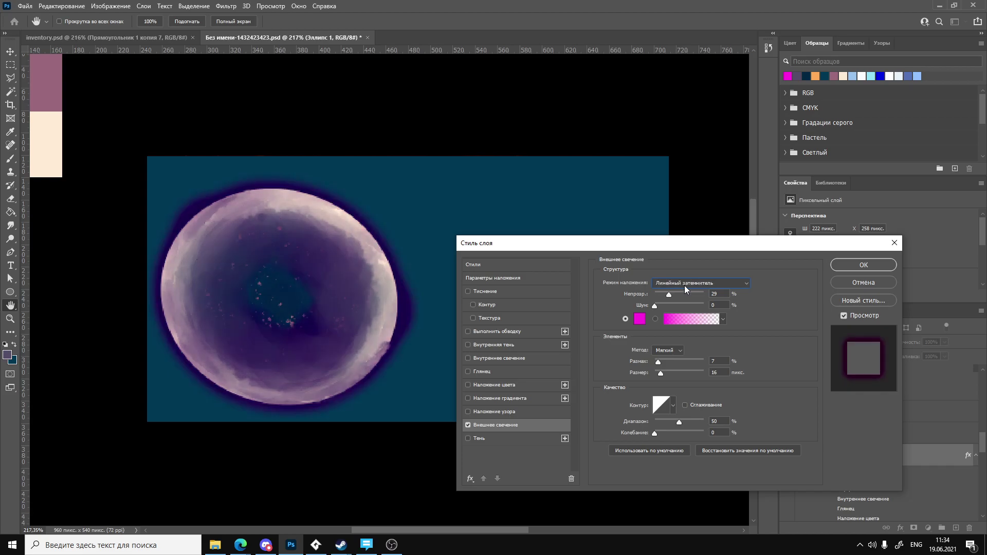
scroll(684, 285, "down", 1)
scroll(684, 285, "down", 9)
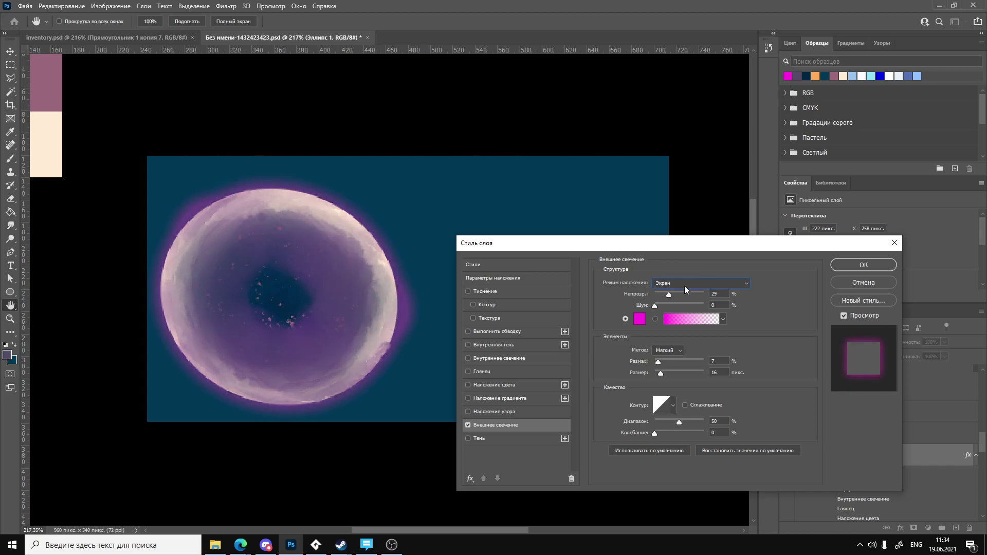
scroll(684, 286, "down", 3)
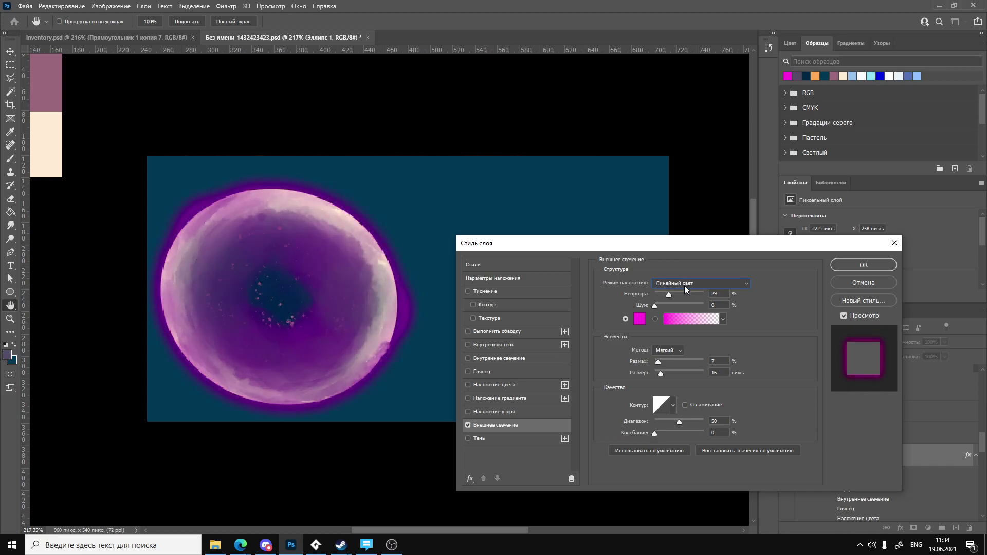
scroll(683, 285, "up", 4)
scroll(684, 285, "down", 1)
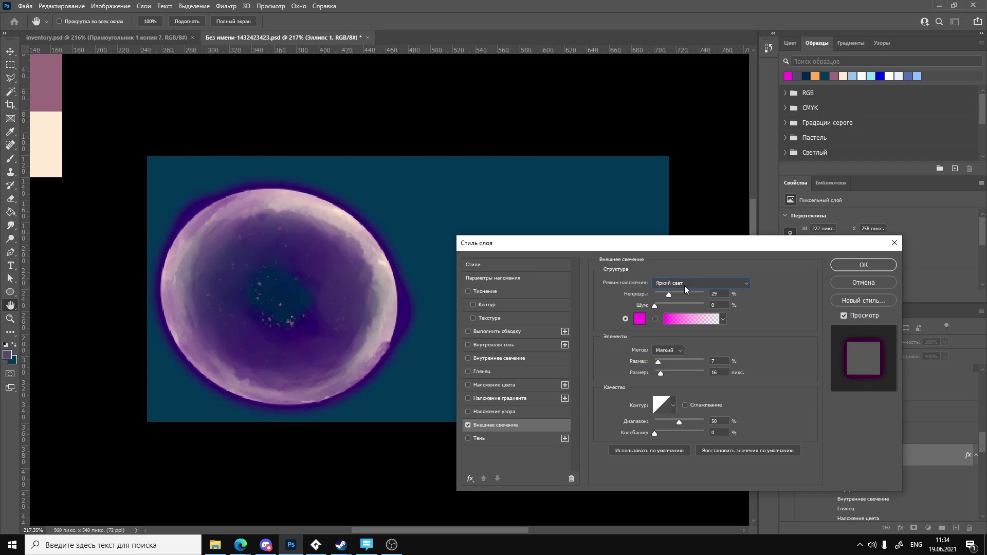
left_click_drag(668, 293, 699, 312)
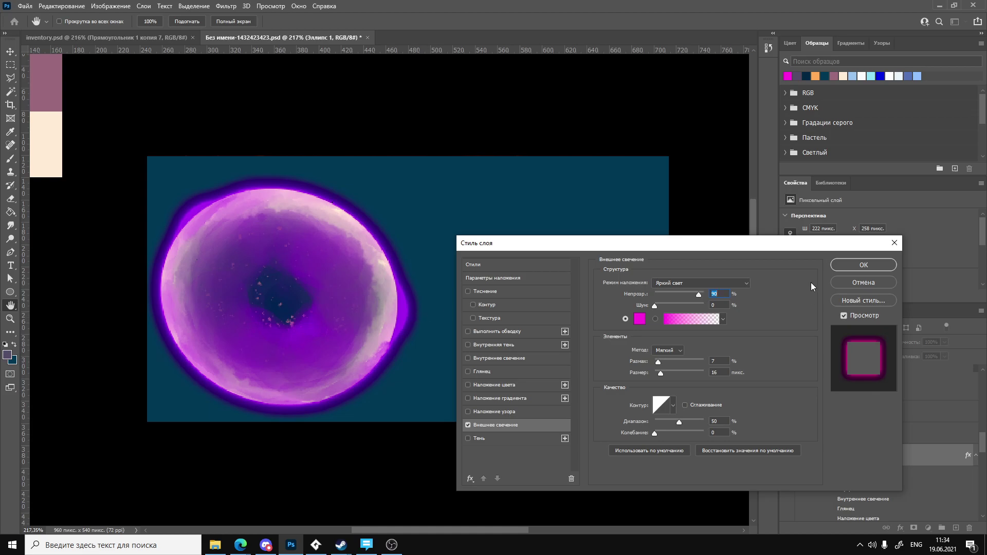
left_click(837, 268)
Erase the stray glowing bumps outside the bubble's outline on "Эллипс 1", and undo a trial erasure in the core.
key("e")
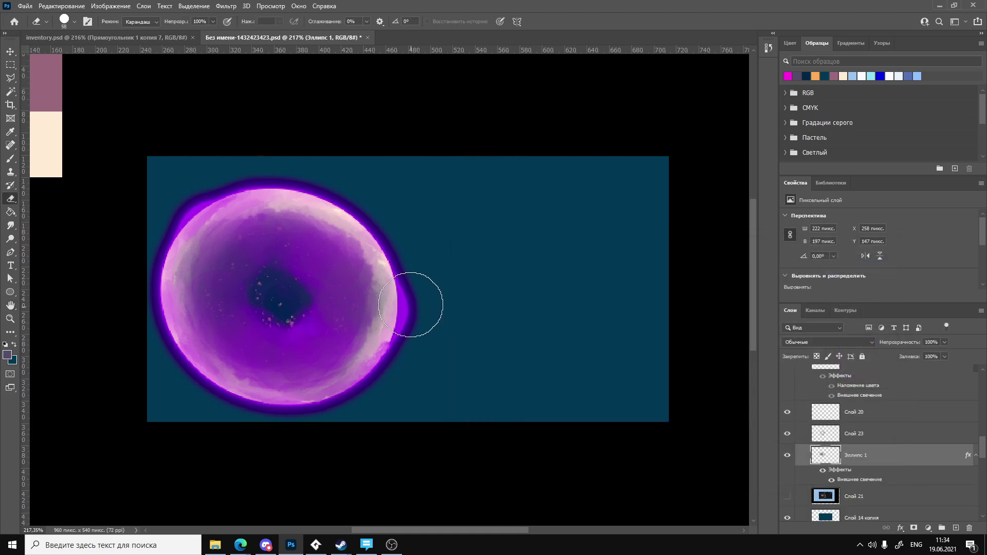
mouse_move(437, 323)
left_mouse_down()
mouse_move(439, 295)
mouse_move(430, 342)
mouse_move(432, 288)
mouse_move(425, 318)
left_mouse_up()
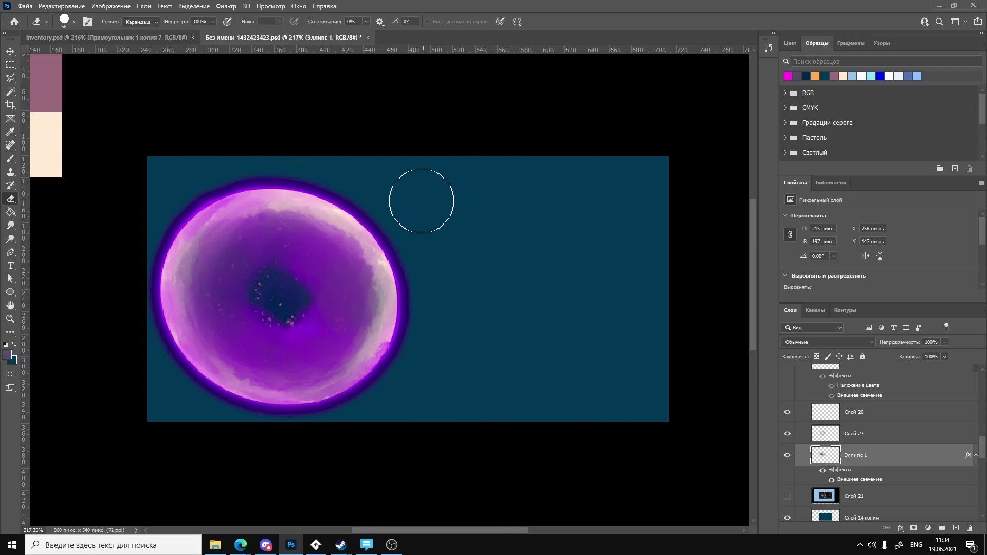
mouse_move(304, 315)
left_mouse_down()
mouse_move(280, 335)
mouse_move(282, 303)
left_mouse_up()
key("ctrl+z")
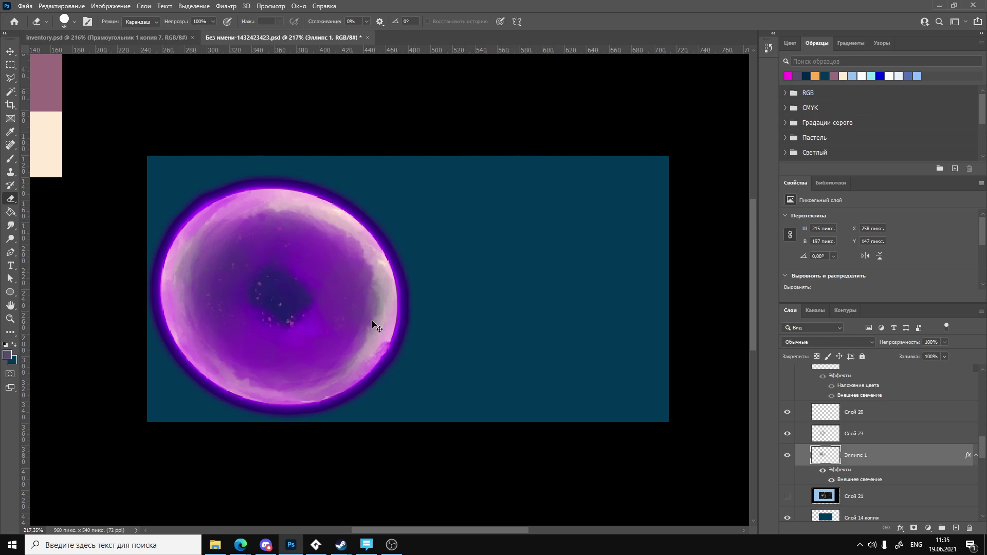
Lock the transparent pixels of "Эллипс 1" and try eraser strokes across the bubble and along its rim, undoing the unwanted ones.
left_click(817, 357)
mouse_move(260, 246)
left_mouse_down()
mouse_move(238, 282)
mouse_move(331, 311)
mouse_move(326, 294)
mouse_move(359, 425)
left_mouse_up()
key("ctrl+z")
key("ctrl+z")
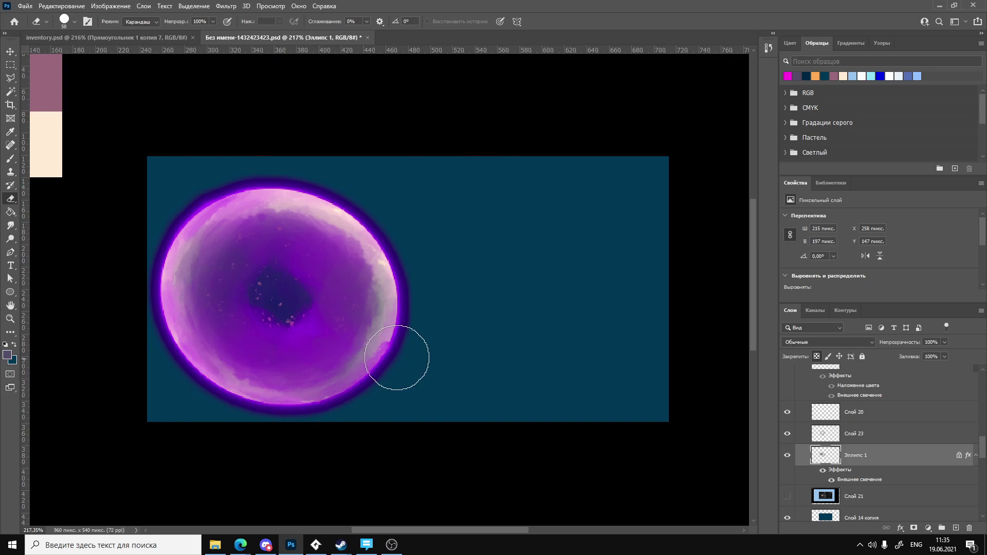
mouse_move(390, 292)
left_mouse_down()
mouse_move(379, 233)
mouse_move(267, 193)
left_mouse_up()
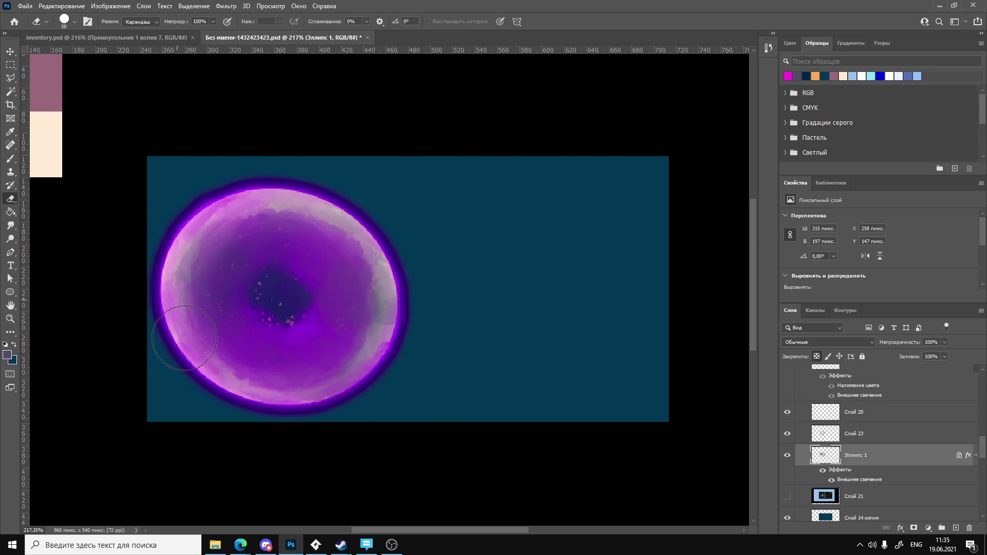
left_click_drag(185, 338, 264, 403)
key("ctrl+z")
key("ctrl+z")
Sample the palette's pale cream and brush it over the bubble's core on "Эллипс 1".
key("space")
left_click_drag(209, 284, 219, 308, "ctrl")
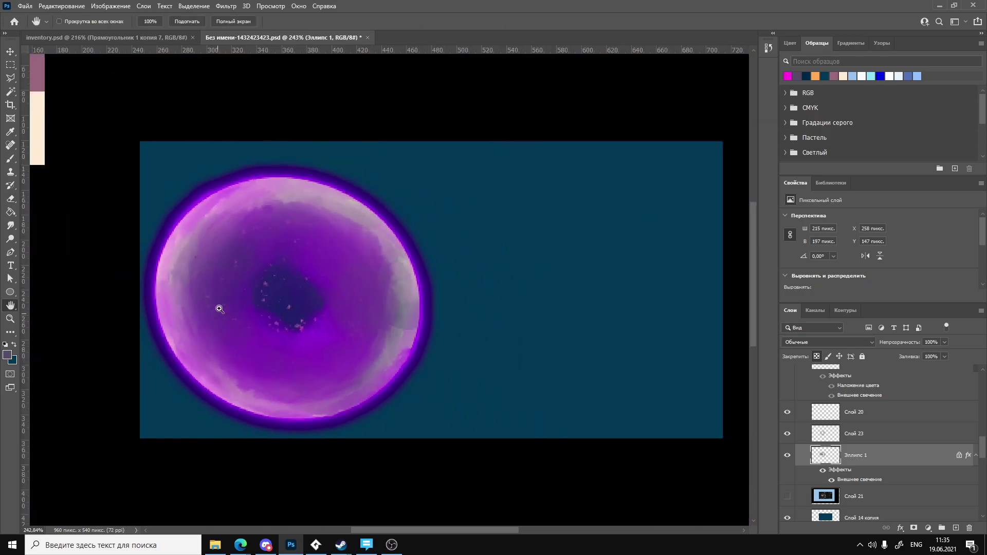
key("b")
left_click(43, 146, "alt")
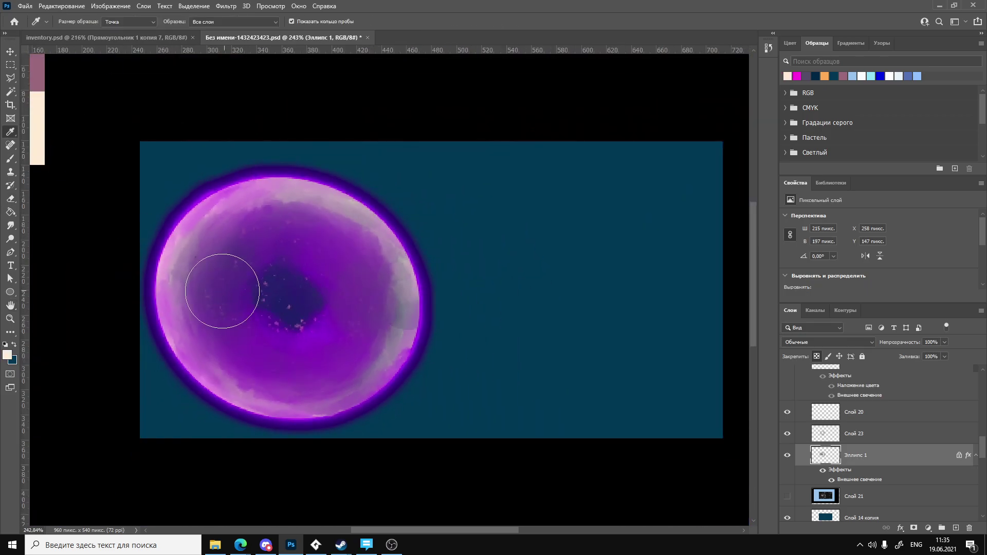
mouse_move(224, 311)
left_mouse_down()
mouse_move(273, 353)
mouse_move(360, 293)
mouse_move(346, 264)
mouse_move(353, 353)
left_mouse_up()
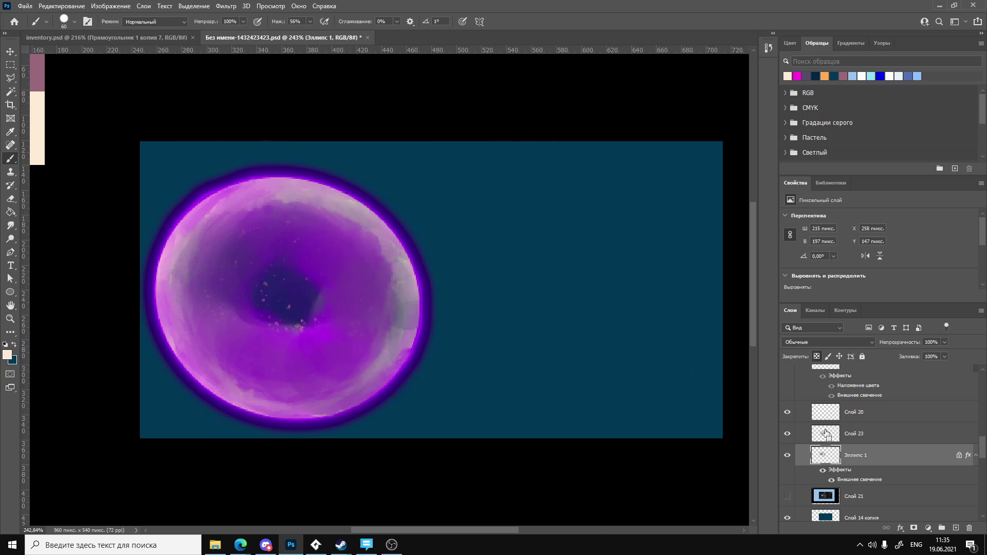
Make "Слой 23" active and try brush strokes across the bubble's upper area, undoing the unwanted ones.
left_click(848, 437)
mouse_move(215, 249)
left_mouse_down()
mouse_move(242, 332)
mouse_move(296, 378)
mouse_move(318, 382)
left_mouse_up()
key("ctrl+z")
key("ctrl+z")
key("ctrl+z")
key("ctrl+z")
key("ctrl+z")
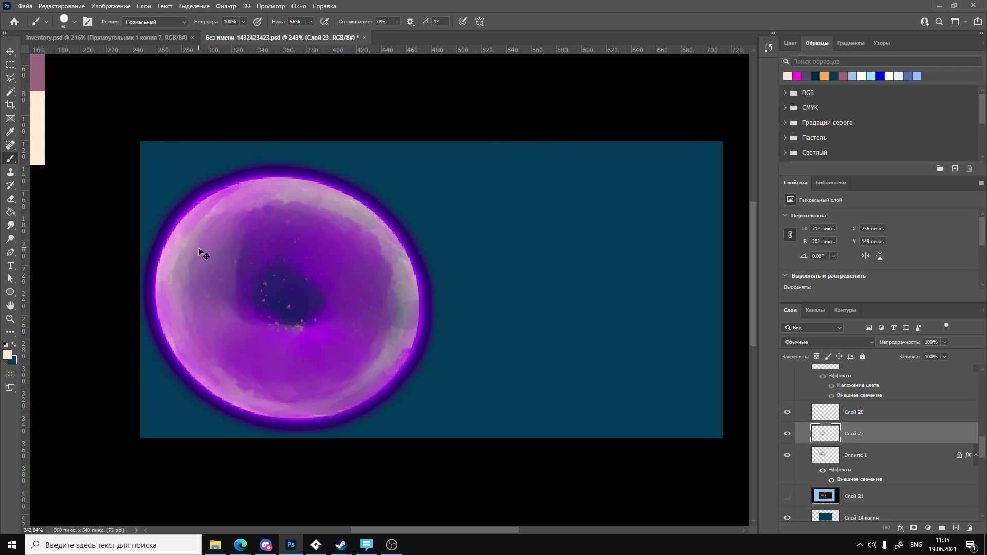
mouse_move(213, 246)
left_mouse_down()
mouse_move(195, 293)
mouse_move(257, 223)
mouse_move(381, 236)
mouse_move(382, 272)
left_mouse_up()
key("ctrl+z")
key("ctrl+z")
key("ctrl+z")
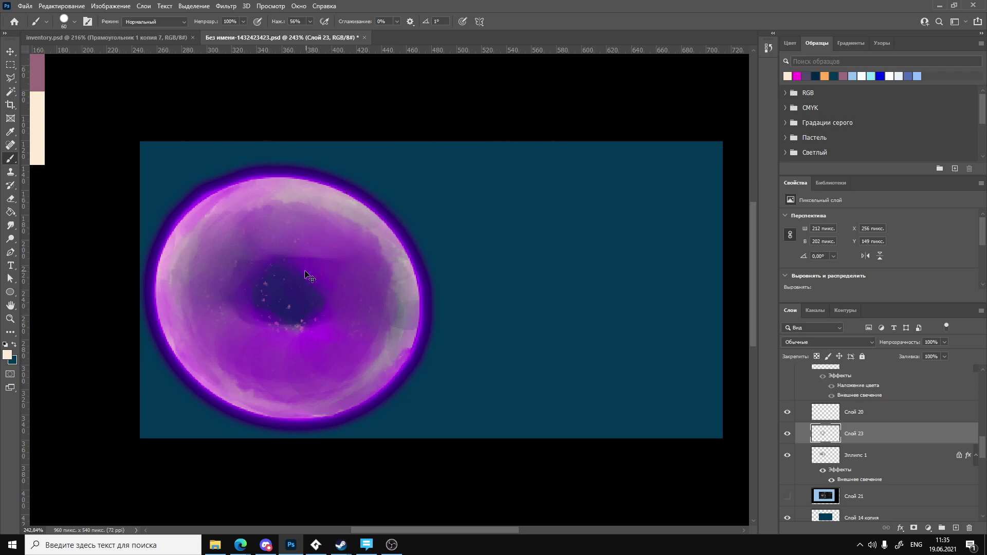
Sample the core's dark navy and brush it over the bubble's interior on "Слой 23", leaving the pale rim exposed.
key("h")
left_click_drag(239, 291, 260, 327, "ctrl")
key("i")
mouse_move(320, 288)
left_mouse_down()
mouse_move(210, 231)
mouse_move(187, 353)
mouse_move(293, 404)
mouse_move(407, 353)
mouse_move(399, 193)
mouse_move(293, 221)
mouse_move(330, 326)
mouse_move(248, 177)
mouse_move(407, 254)
mouse_move(253, 341)
mouse_move(216, 341)
mouse_move(353, 284)
left_mouse_up()
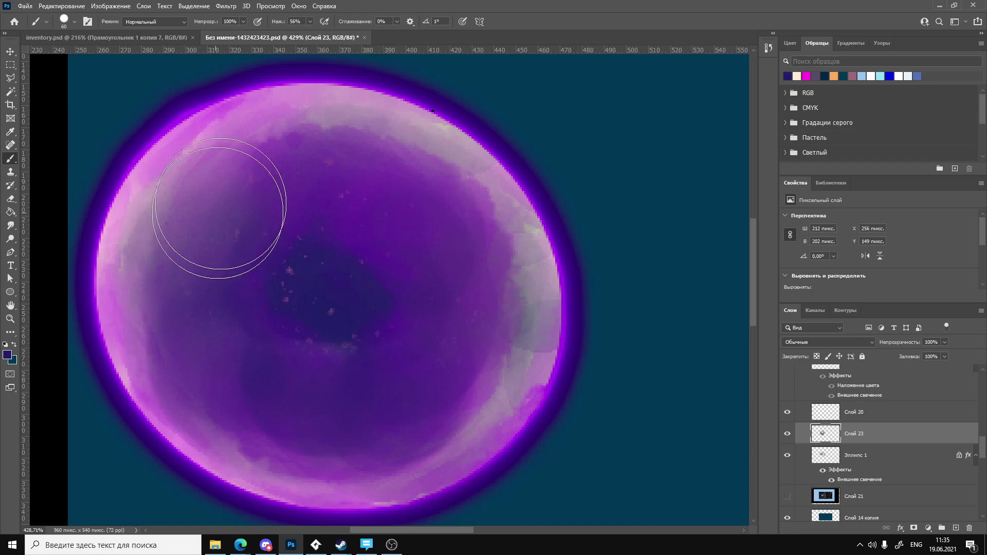
mouse_move(398, 355)
left_mouse_down("ctrl")
mouse_move(320, 375)
mouse_move(405, 364)
mouse_move(362, 373)
mouse_move(383, 273)
mouse_move(227, 276)
mouse_move(284, 205)
mouse_move(399, 240)
mouse_move(245, 221)
mouse_move(326, 177)
mouse_move(417, 374)
mouse_move(352, 396)
mouse_move(422, 355)
mouse_move(403, 232)
mouse_move(178, 326)
mouse_move(338, 447)
left_mouse_up("ctrl")
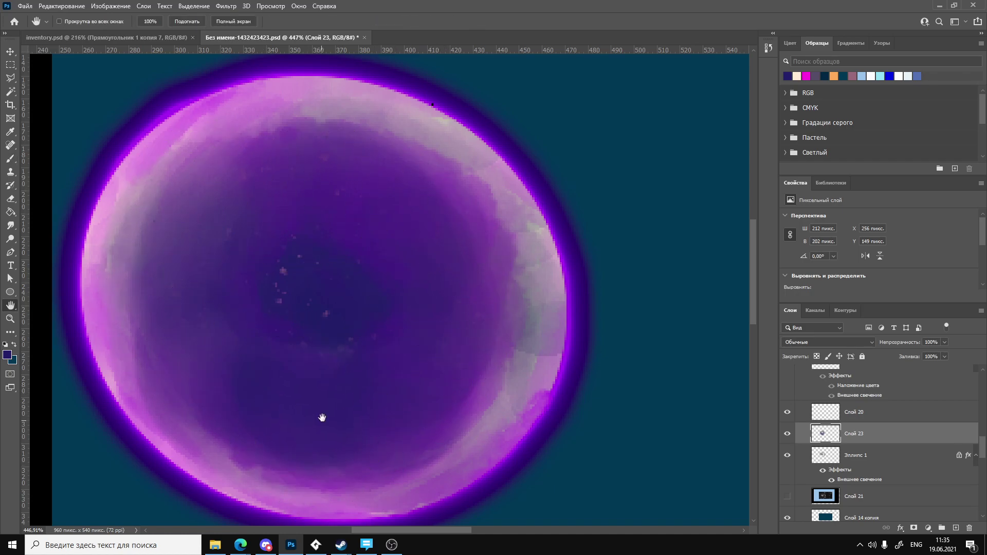
mouse_move(332, 380)
left_mouse_down("ctrl")
mouse_move(309, 388)
mouse_move(320, 382)
left_mouse_up("ctrl")
left_click(341, 314, "alt")
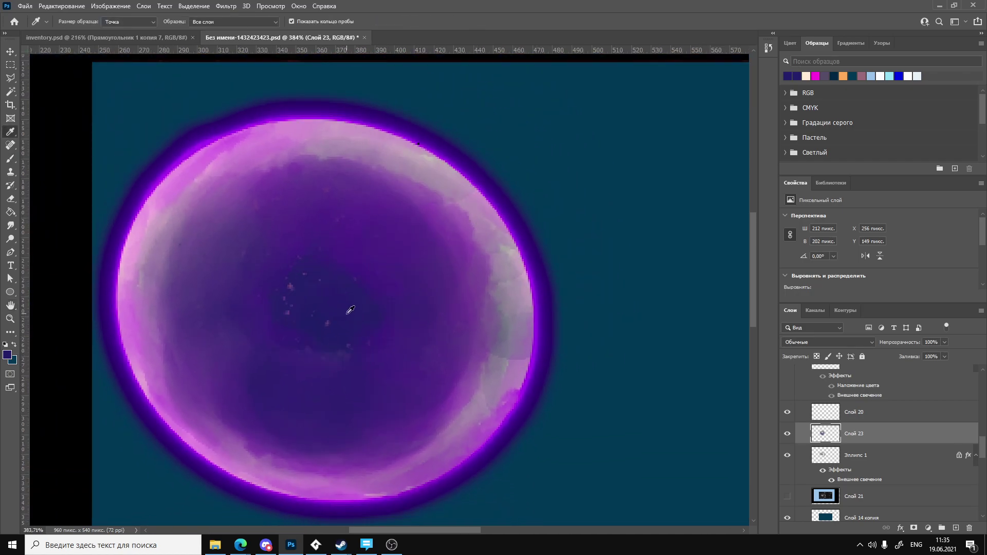
mouse_move(328, 332)
left_mouse_down()
mouse_move(337, 293)
mouse_move(392, 315)
mouse_move(264, 258)
mouse_move(320, 379)
left_mouse_up()
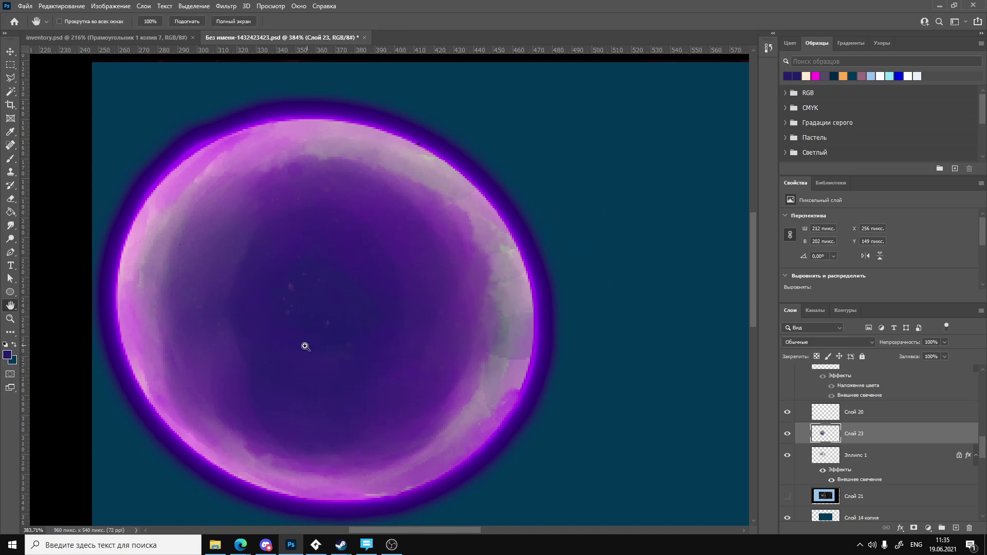
Add a new empty layer directly above "Слой 23".
scroll(304, 346, "down", 6, "alt")
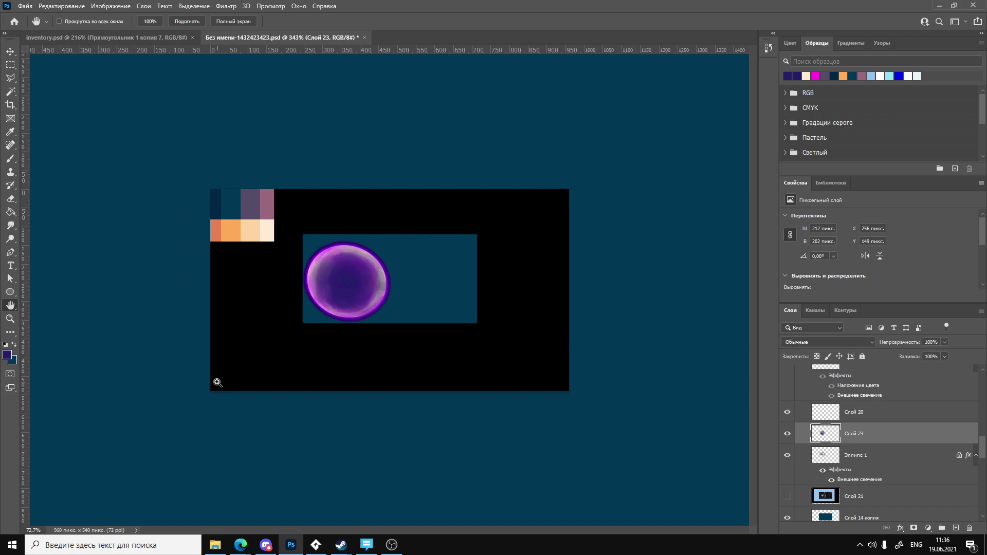
scroll(219, 381, "up", 3, "alt")
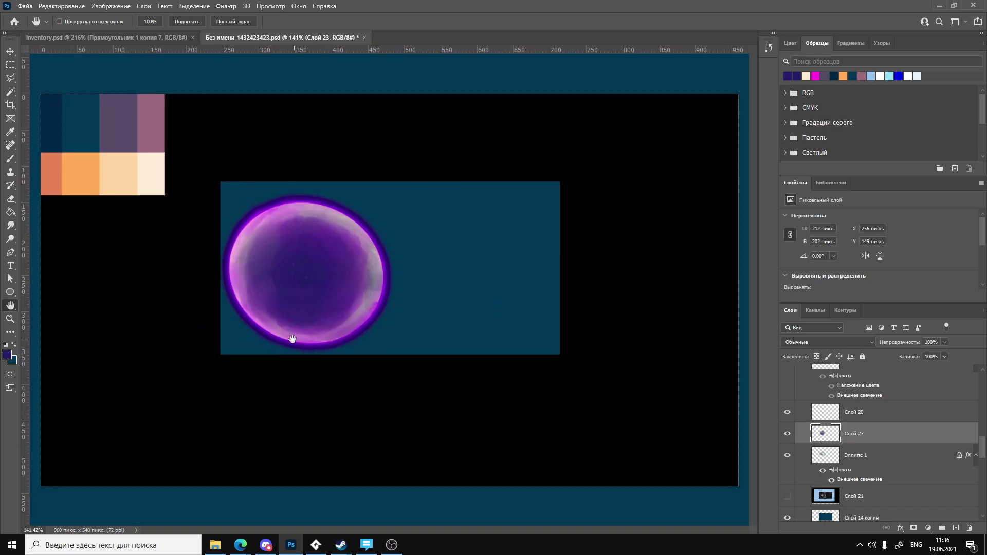
scroll(275, 332, "up", 5, "alt")
scroll(316, 315, "up", 2, "alt")
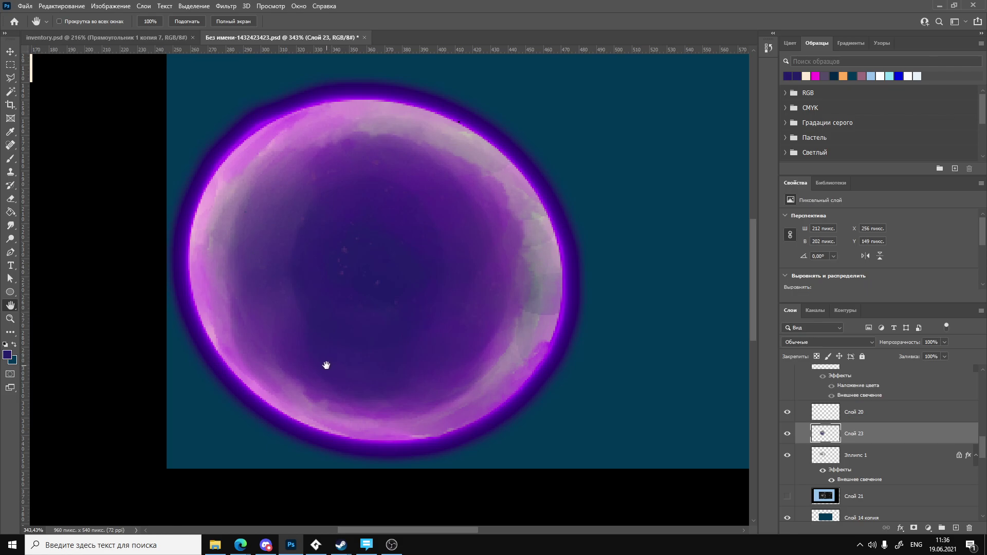
scroll(349, 383, "up", 3)
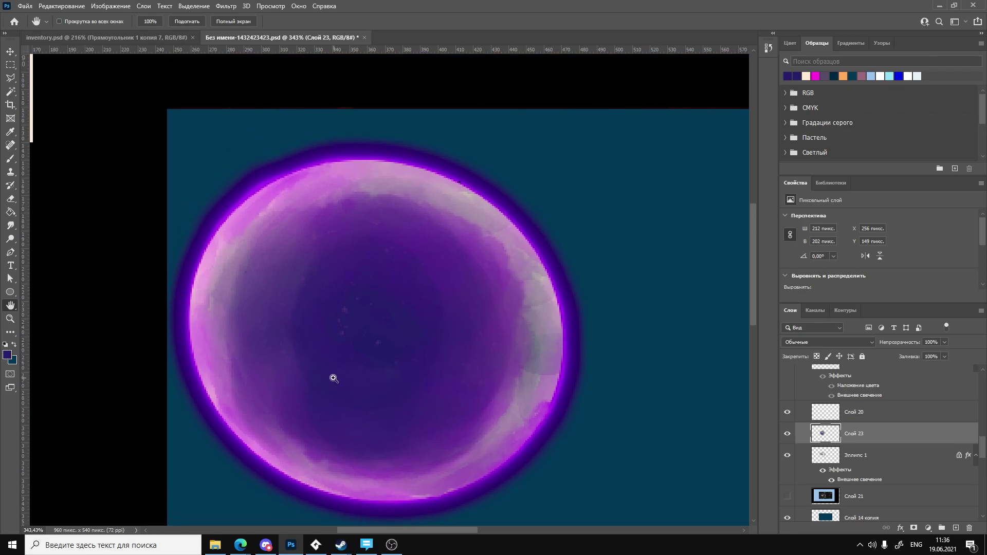
key("ctrl+shift+n")
key("Return")
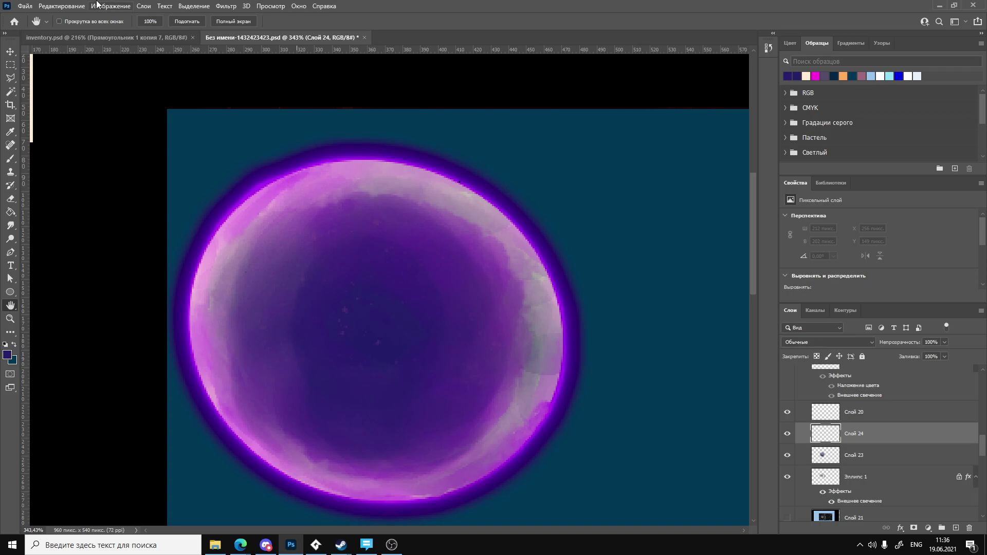
Save the bubble document under its existing name and close it.
left_click(25, 5)
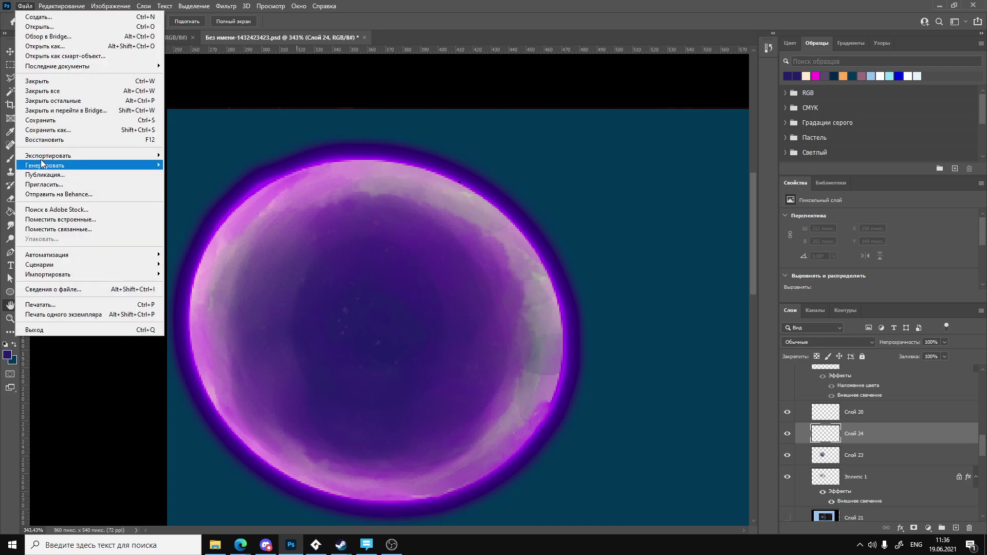
left_click(48, 130)
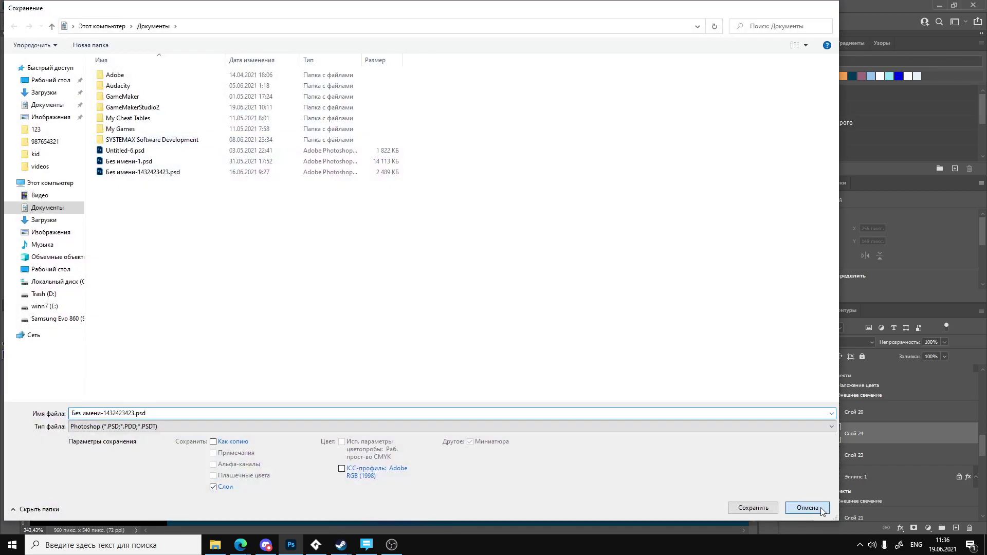
left_click(821, 508)
key("ctrl+s")
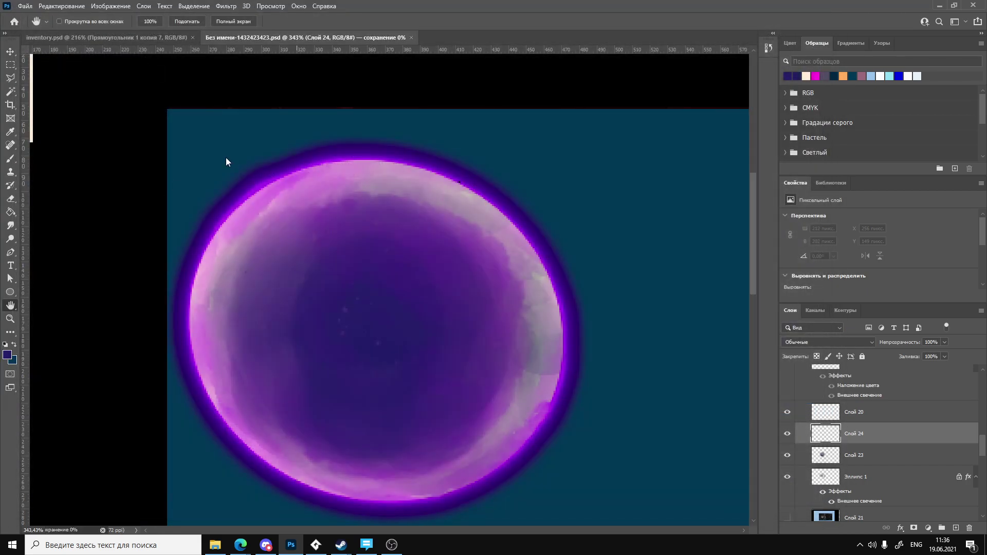
left_click(411, 38)
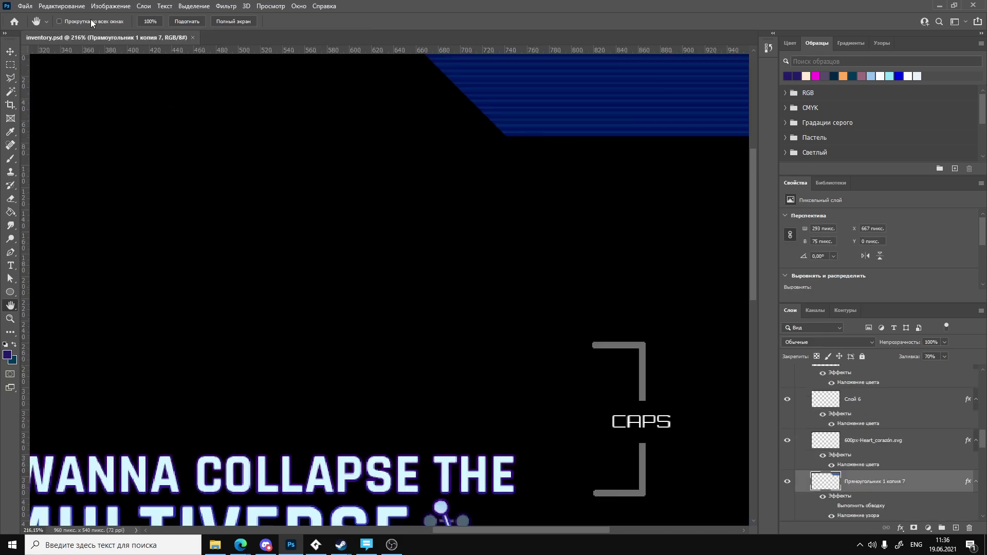
Reopen "Без имени-1432423423.psd" from the list of recent files.
left_click(24, 6)
left_click(22, 6)
left_click(22, 6)
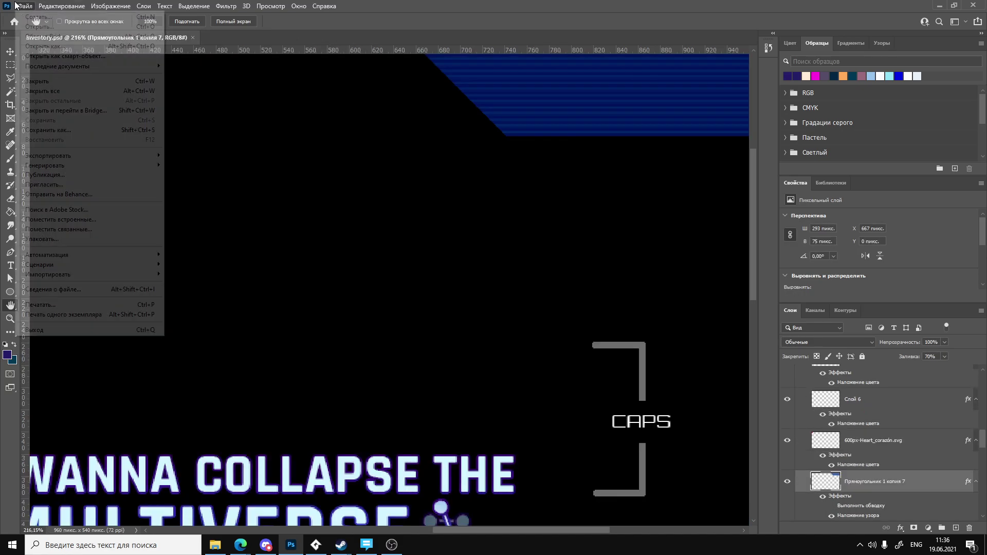
left_click(11, 21)
scroll(277, 180, "up", 5)
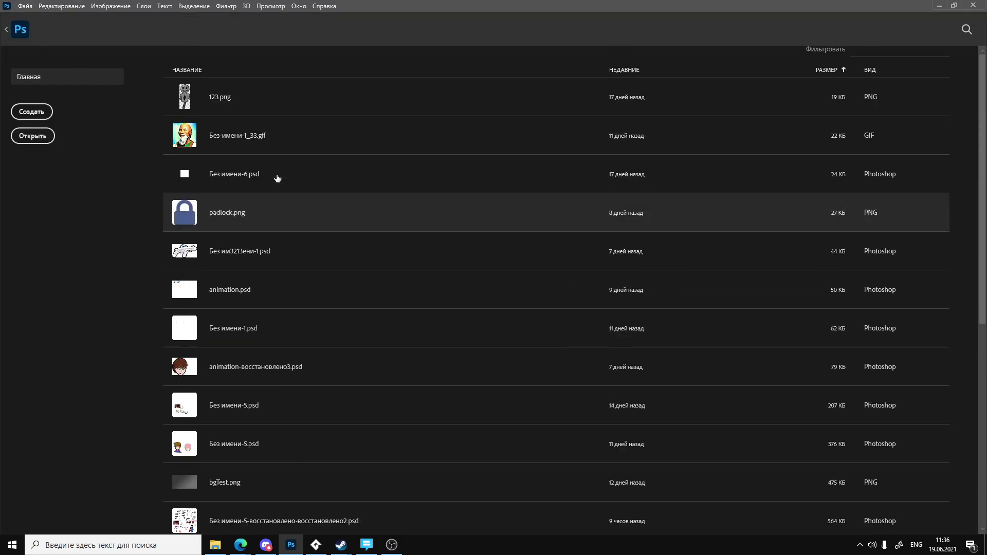
scroll(278, 176, "down", 6)
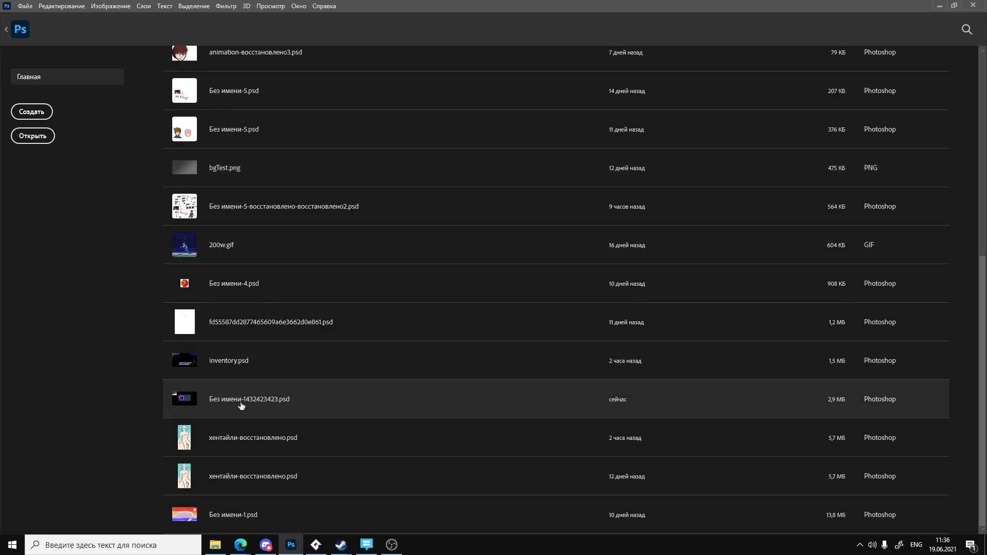
left_click(251, 391)
left_click(554, 236)
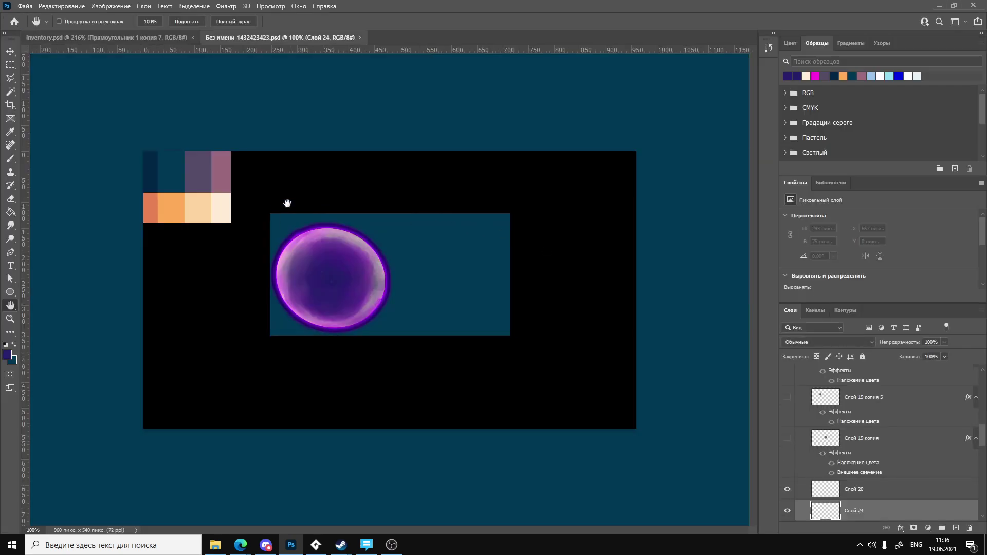
scroll(322, 226, "up", 4, "alt")
scroll(269, 217, "down", 2, "alt")
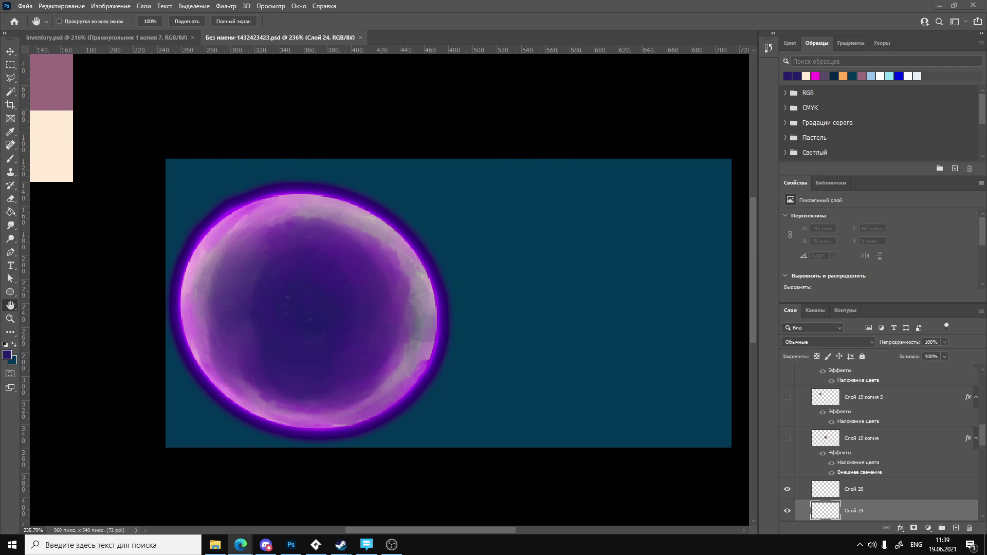
left_click(334, 306)
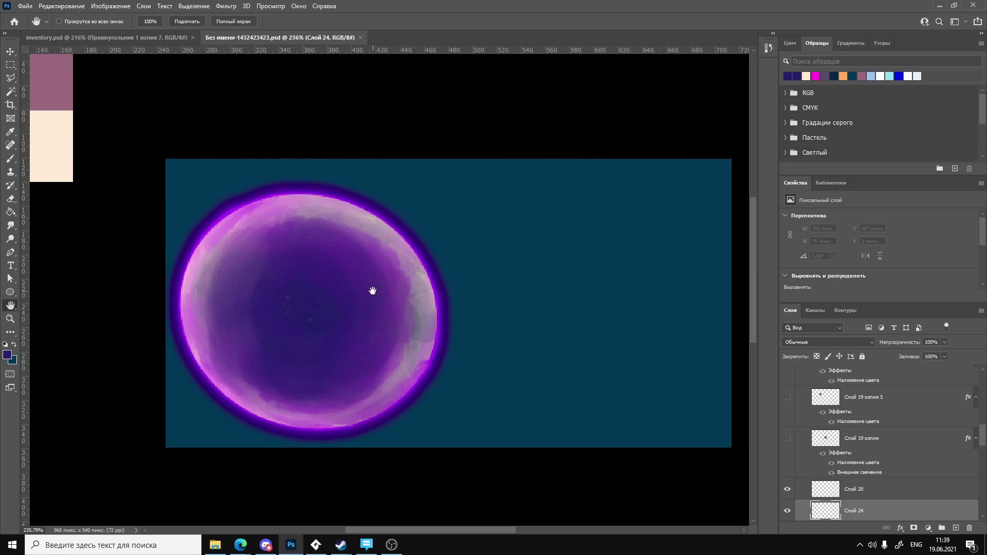
key("ctrl+shift+n")
key("Return")
scroll(874, 447, "down", 3)
key("Delete")
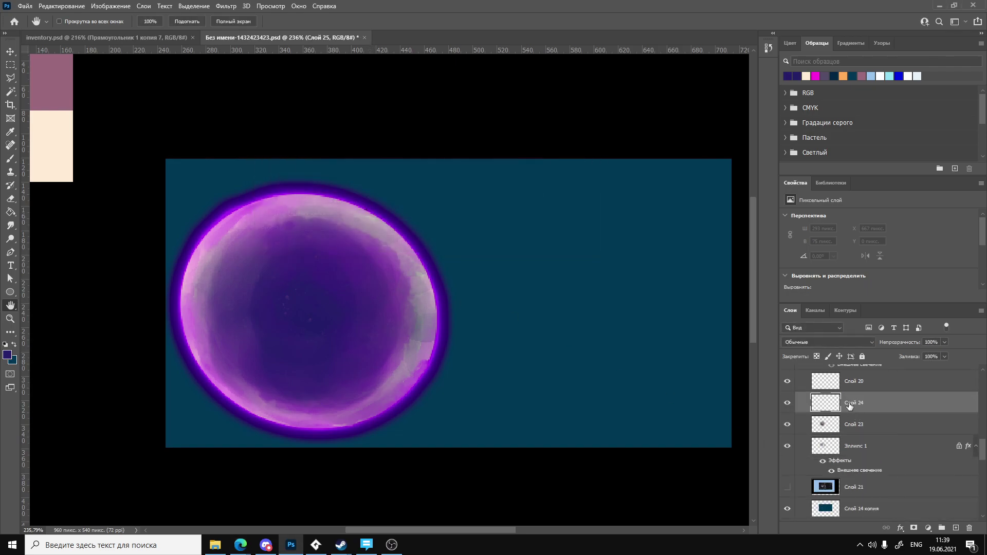
Sample the palette's dark teal, try soft brush strokes over the bubble's core on "Слой 24", and undo them.
left_click_drag(467, 534, 433, 501)
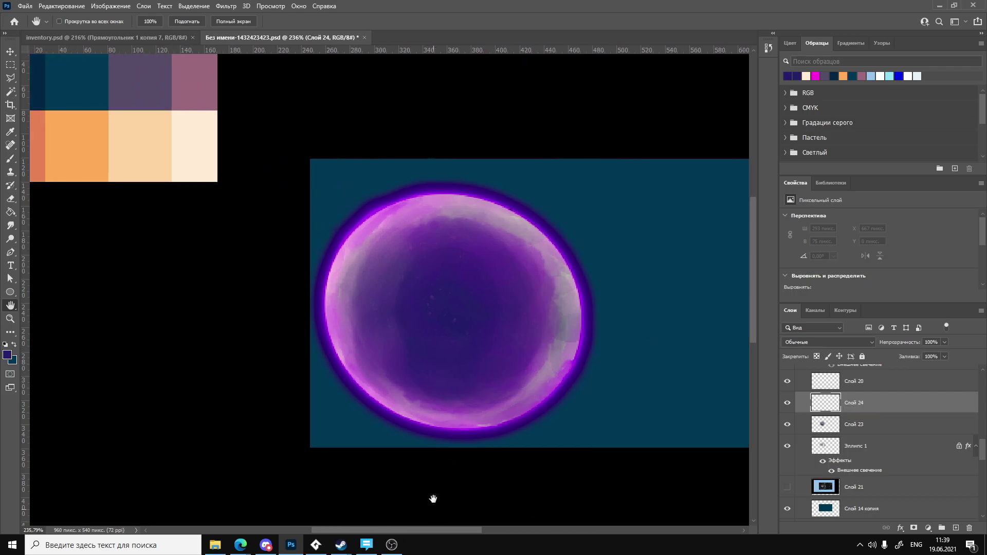
scroll(391, 390, "down", 4, "alt")
scroll(326, 336, "up", 2, "alt")
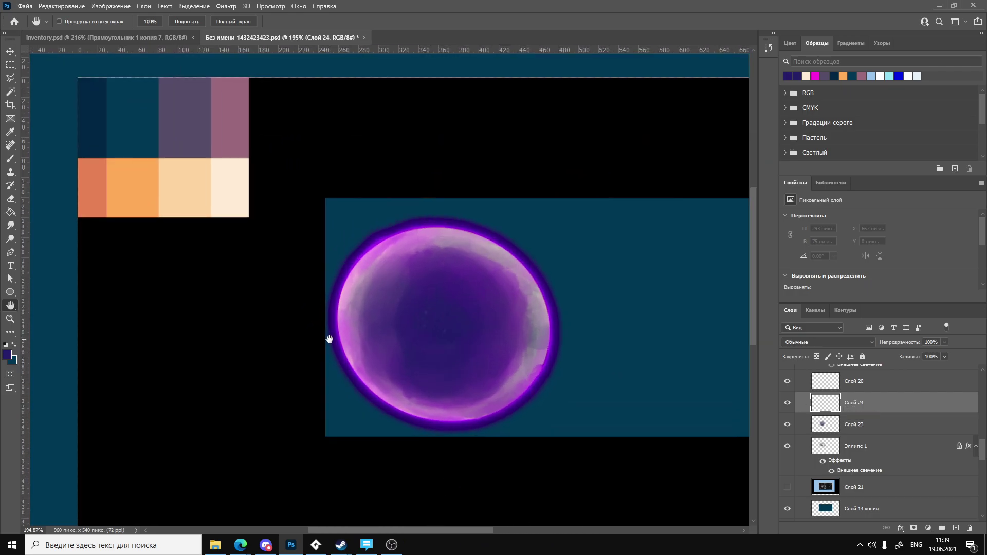
key("i")
left_click(138, 146)
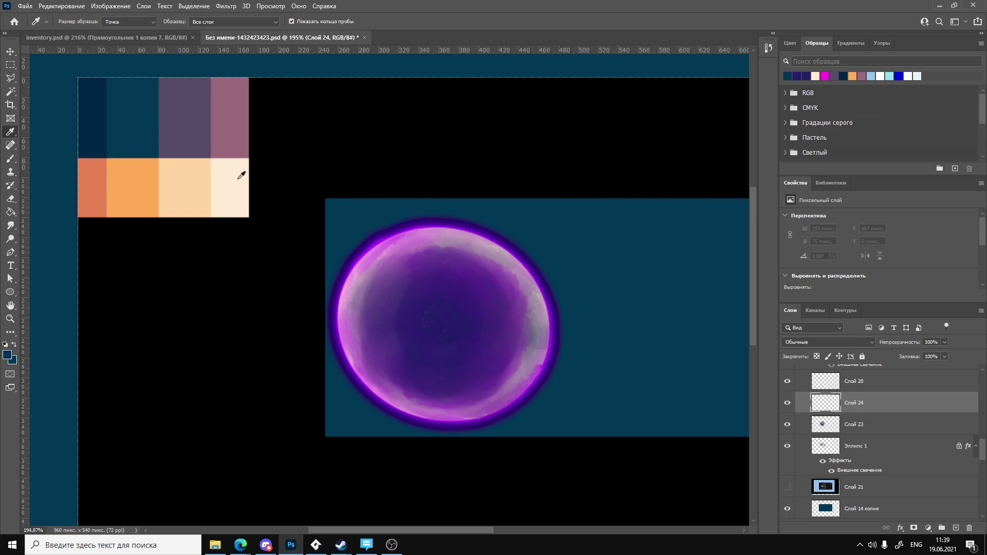
key("b")
right_click(431, 311)
key("Escape")
mouse_move(421, 315)
left_mouse_down()
mouse_move(447, 329)
mouse_move(431, 341)
left_mouse_up()
key("ctrl+z")
mouse_move(463, 304)
left_mouse_down()
mouse_move(463, 375)
mouse_move(470, 316)
mouse_move(385, 303)
mouse_move(437, 267)
mouse_move(428, 257)
left_mouse_up()
key("ctrl+z")
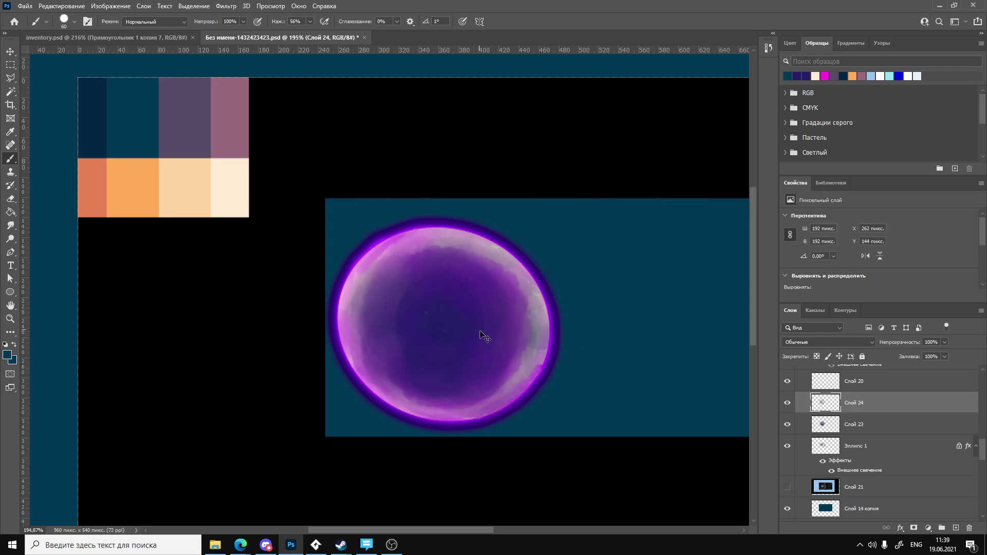
mouse_move(427, 307)
left_mouse_down()
mouse_move(452, 310)
mouse_move(456, 330)
mouse_move(439, 326)
mouse_move(445, 332)
left_mouse_up()
key("ctrl+z")
key("ctrl+z")
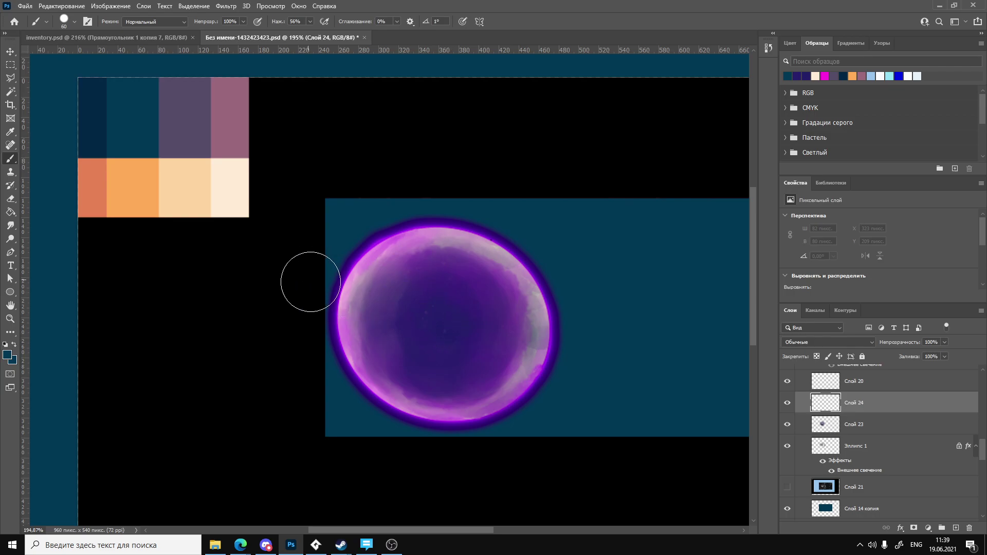
Switch to the 36 px speckle brush, try teal specks inside the bubble and undo them.
right_click(439, 309)
left_click(488, 386)
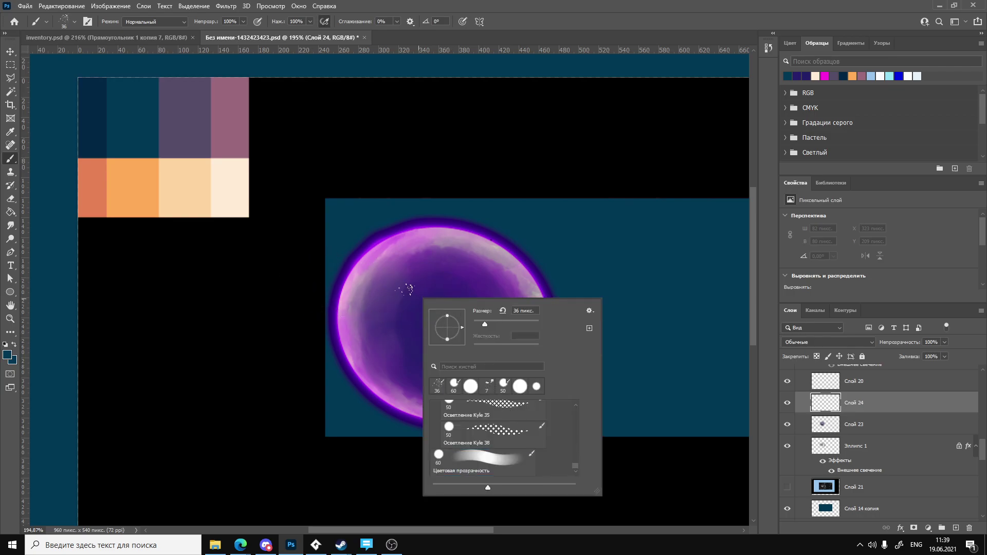
left_click(408, 288)
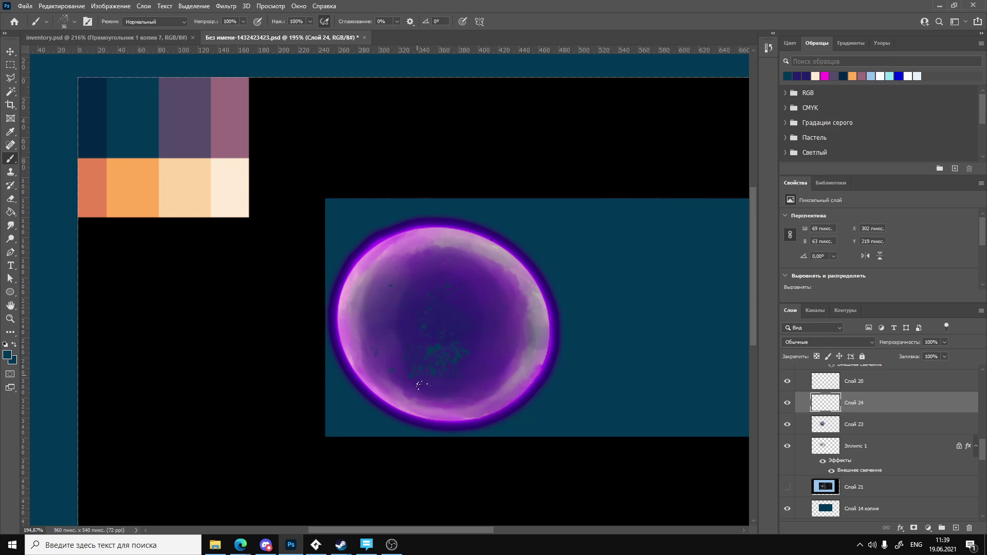
key("ctrl+z")
Sample the palette's muted purple and scatter specks across the bubble's interior on "Слой 24".
key("i")
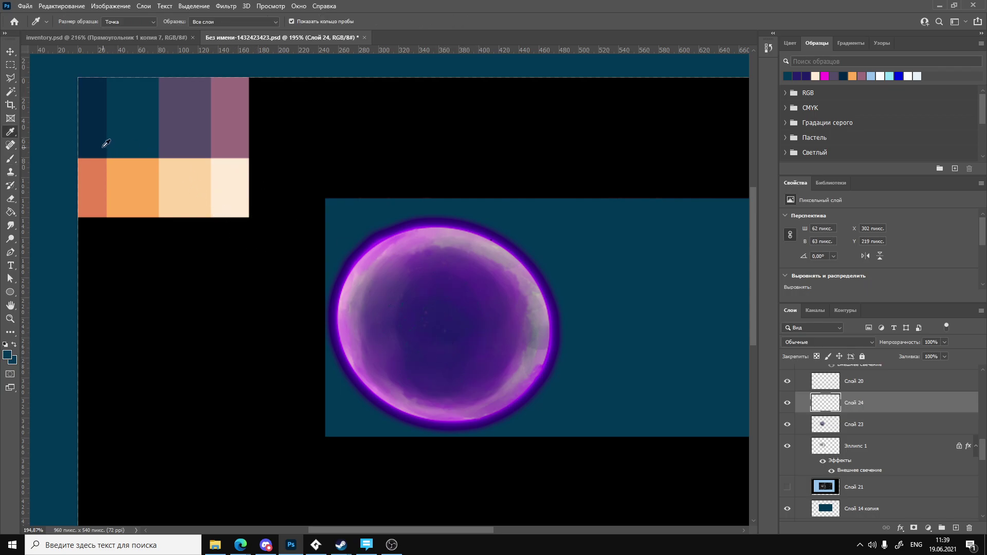
key("o")
left_click_drag(221, 258, 308, 276)
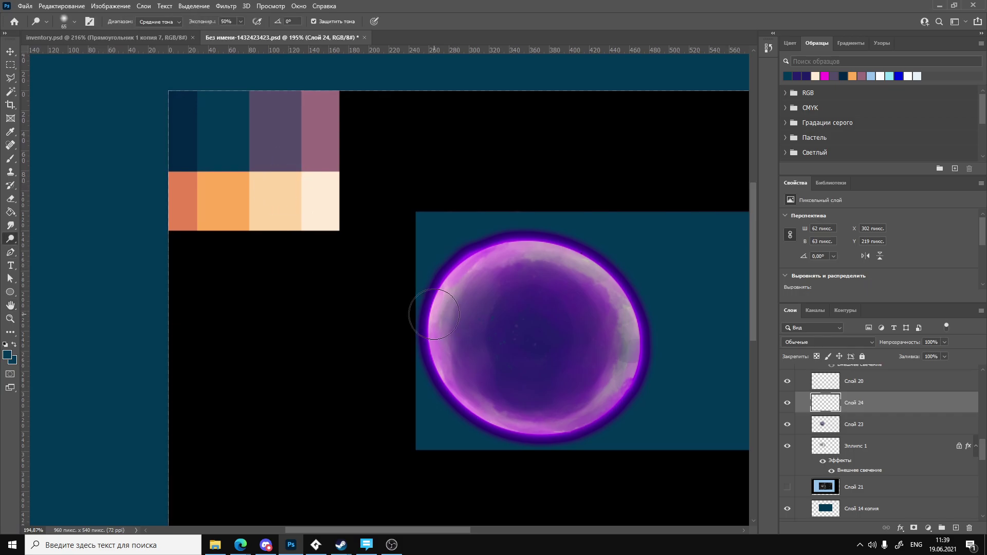
key("i")
left_click(286, 152)
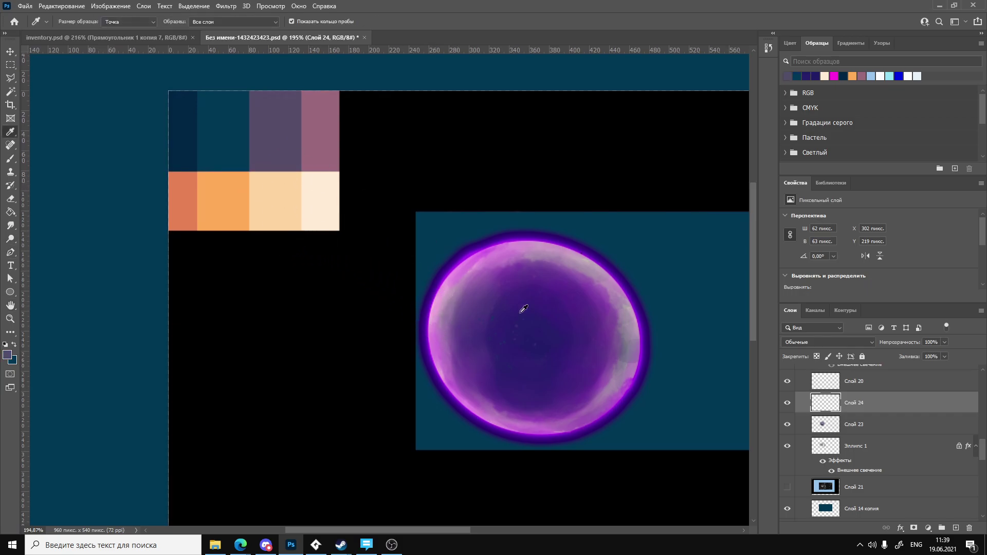
key("g")
key("b")
left_click(522, 339)
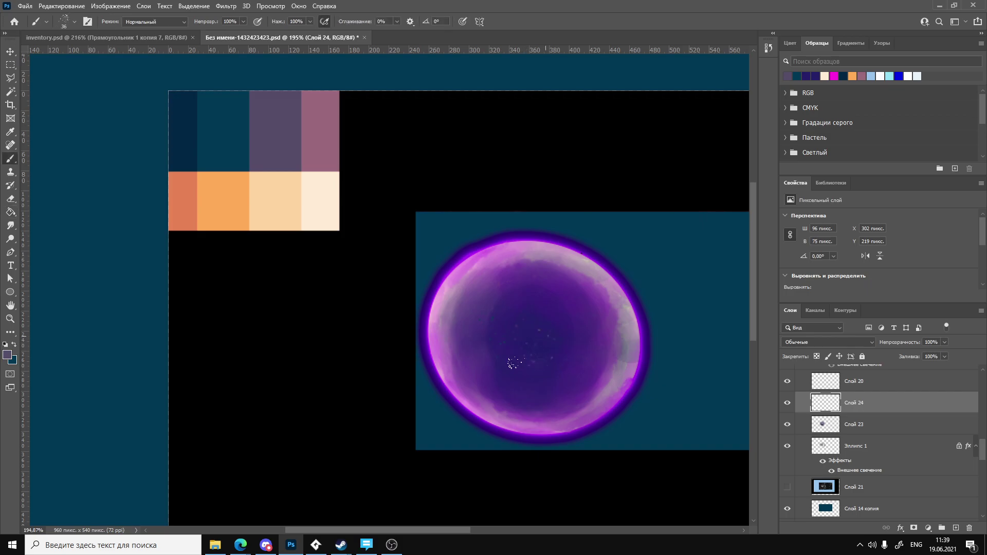
left_click_drag(528, 366, 534, 388)
mouse_move(580, 304)
left_mouse_down()
mouse_move(573, 374)
mouse_move(578, 349)
left_mouse_up()
left_click(504, 286)
Set the blend mode of the speck layer "Слой 24" to "Разделить".
left_click(946, 343)
left_click(882, 399)
right_click(906, 407)
left_click(909, 403)
left_click(820, 343)
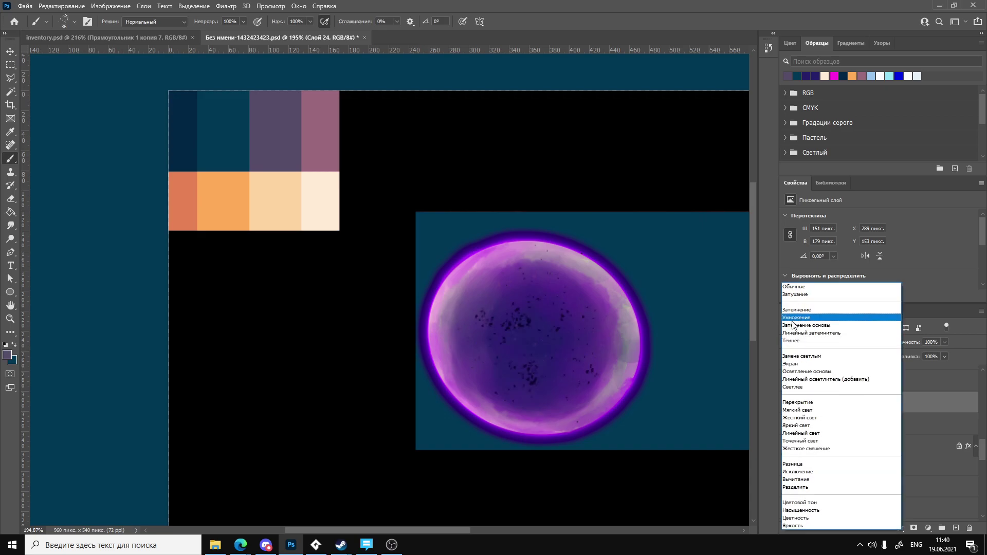
left_click(801, 488)
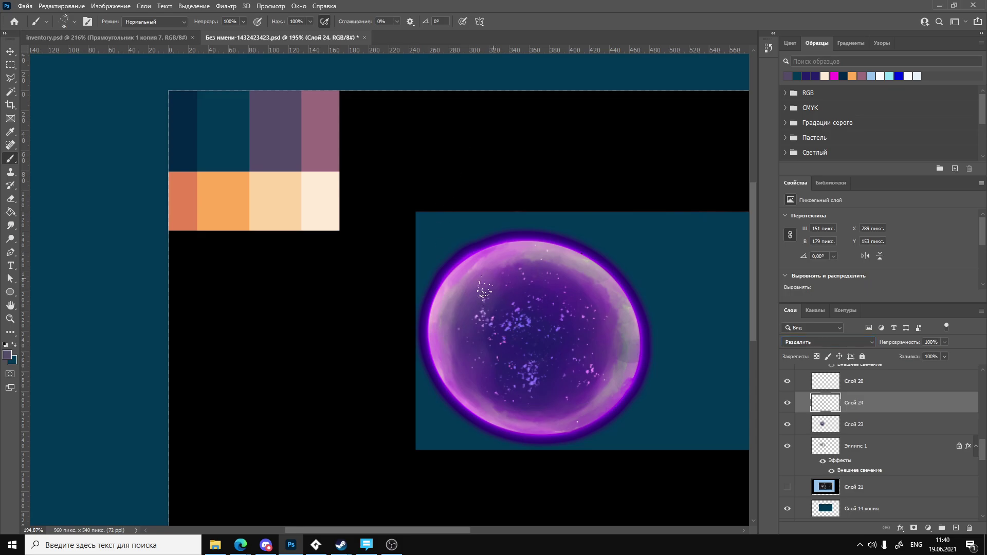
Try a dense cluster of specks in the bubble's upper-left interior on "Слой 24" and undo it.
mouse_move(484, 291)
left_mouse_down()
mouse_move(488, 275)
mouse_move(484, 293)
mouse_move(509, 293)
left_mouse_up()
key("ctrl+z")
key("ctrl+z")
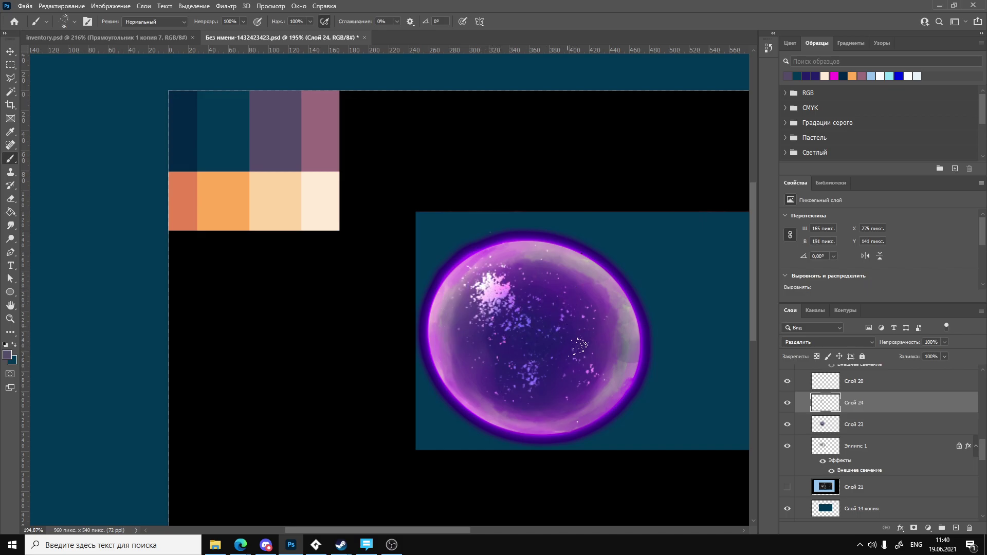
key("ctrl+z")
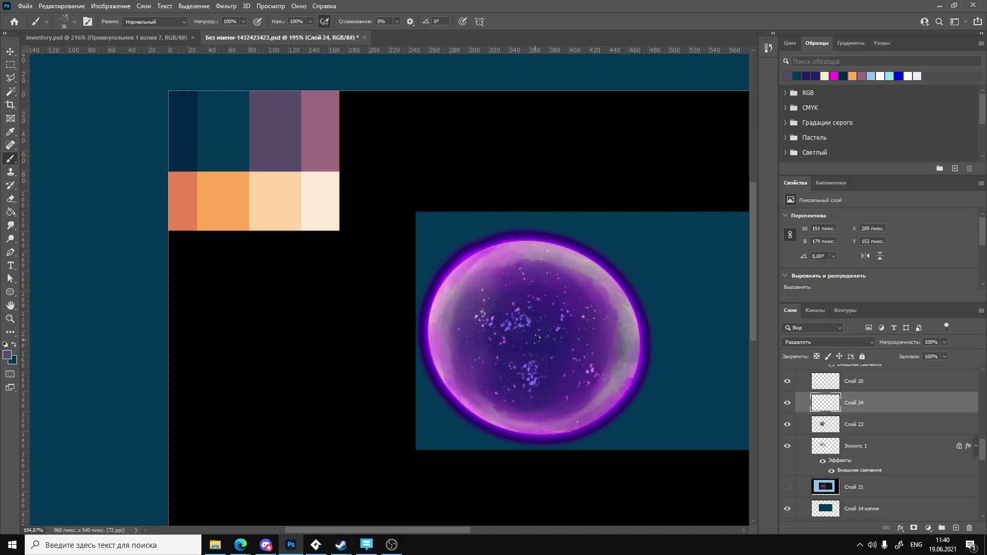
Add specks at the bubble's centre on "Слой 24" and fade the interior specks with the Eraser.
mouse_move(532, 339)
left_mouse_down()
mouse_move(529, 330)
mouse_move(550, 330)
mouse_move(544, 345)
left_mouse_up()
key("e")
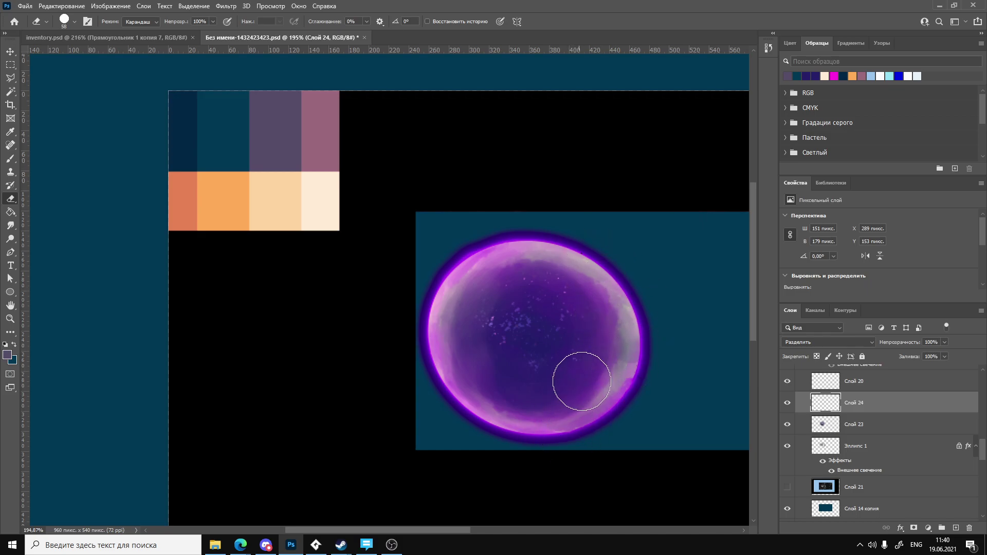
key("ctrl+space")
left_click_drag(633, 351, 477, 326)
left_click_drag(481, 329, 507, 339, "ctrl")
mouse_move(507, 343)
left_mouse_down()
mouse_move(497, 340)
mouse_move(568, 341)
left_mouse_up()
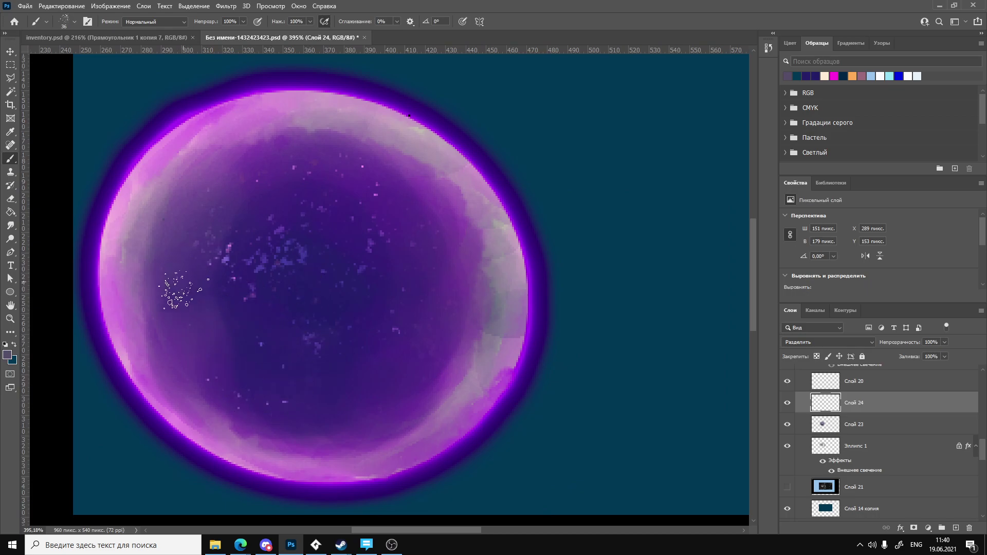
Scatter more muted purple specks around the bubble's interior and along its pale rim on "Слой 24".
left_click(162, 329)
left_click(384, 385)
left_click_drag(252, 130, 209, 154)
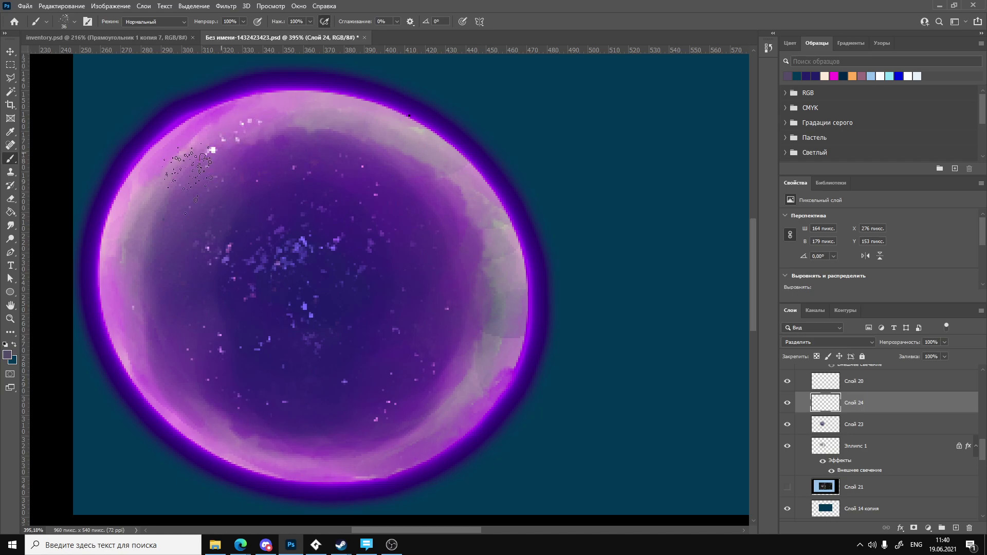
left_click(439, 412)
left_click(411, 166)
left_click(476, 281)
left_click(484, 389)
left_click(386, 153)
left_click(319, 132)
left_click(455, 272)
Soften the brightest specks on "Слой 24" with the Eraser and check the whole bubble.
key("e")
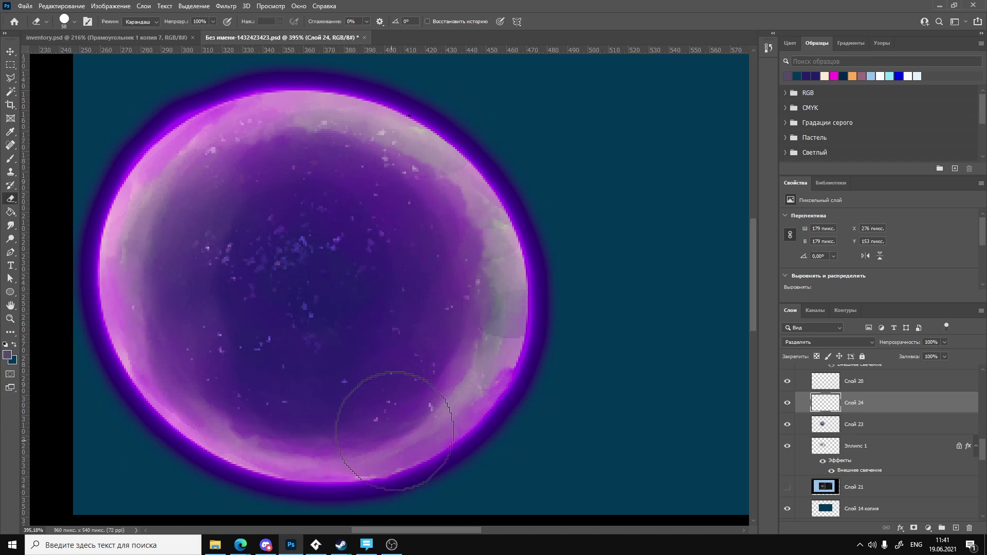
mouse_move(401, 332)
left_mouse_down("ctrl")
mouse_move(353, 347)
mouse_move(384, 332)
left_mouse_up("ctrl")
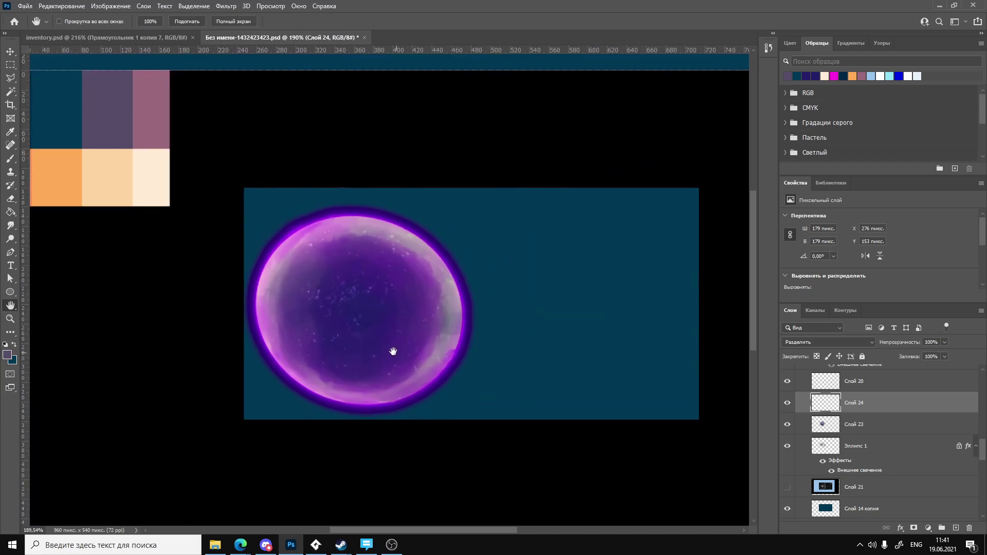
scroll(393, 351, "up", 5, "alt")
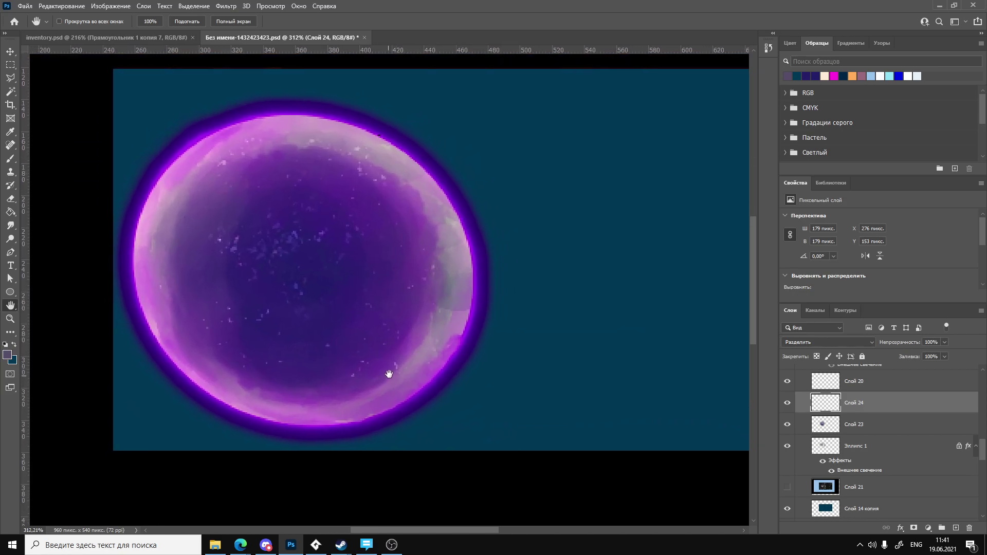
mouse_move(389, 374)
left_mouse_down()
mouse_move(401, 365)
mouse_move(390, 360)
left_mouse_up()
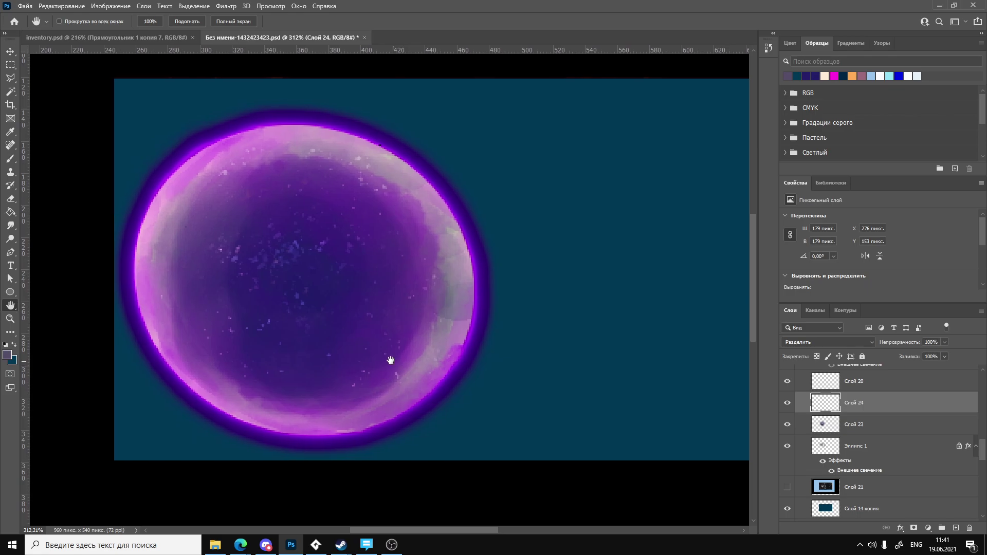
key("b")
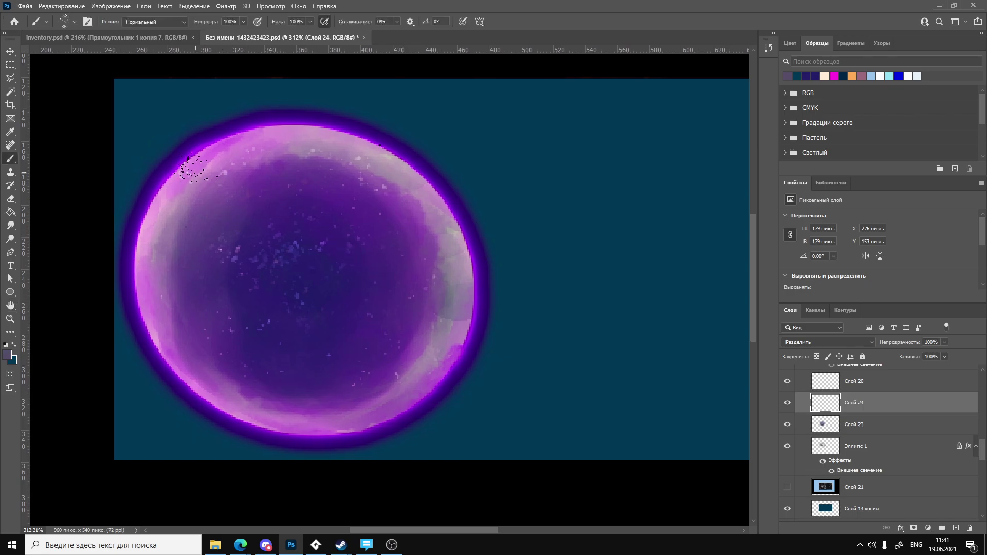
left_click(191, 152, "ctrl")
key("e")
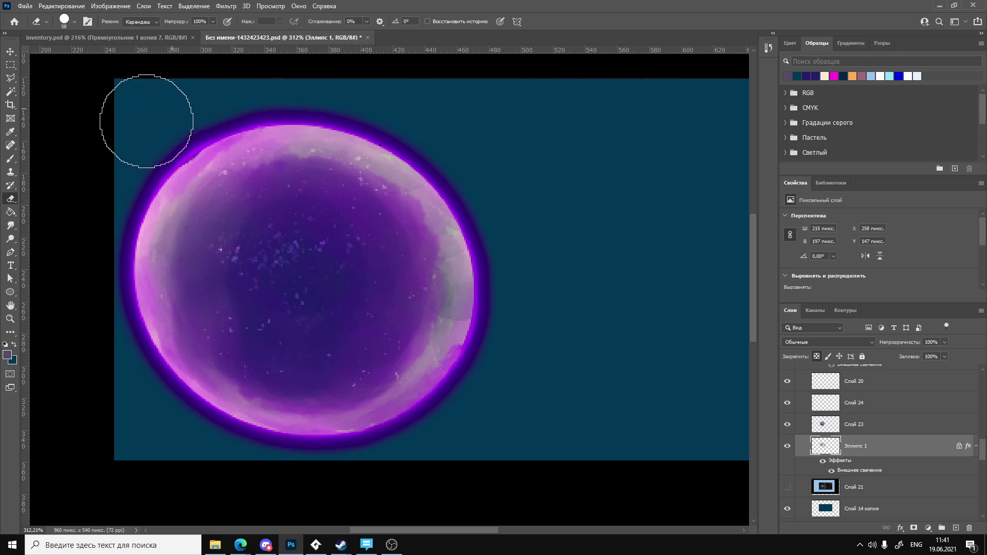
key("h")
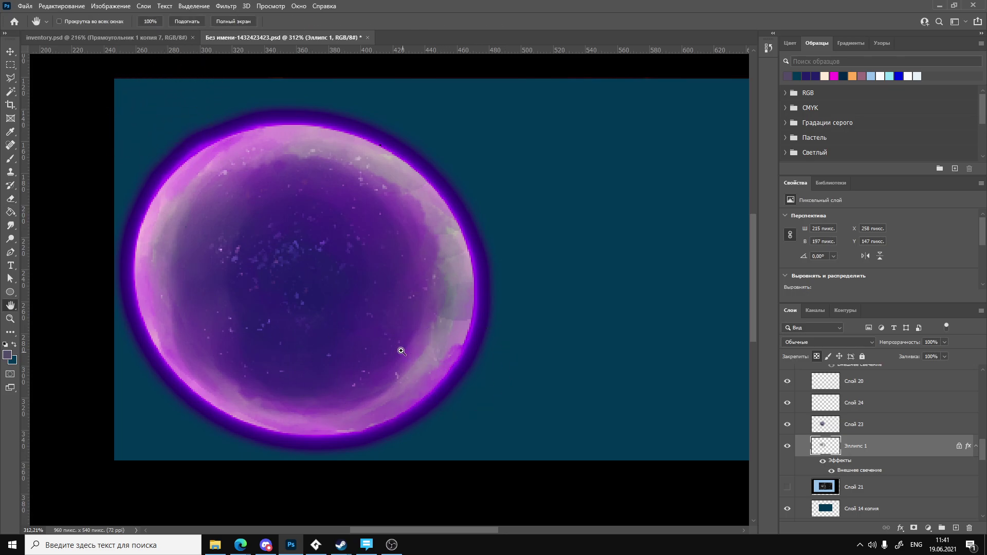
key("b")
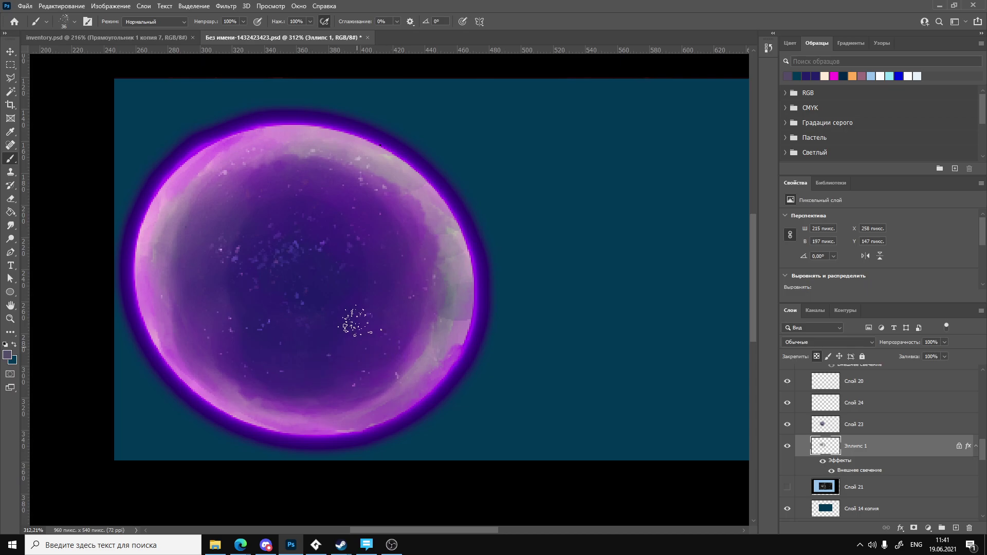
Reselect "Слой 24", set the foreground colour to the white swatch and brush specks across the bubble's upper and central interior.
left_click(848, 402)
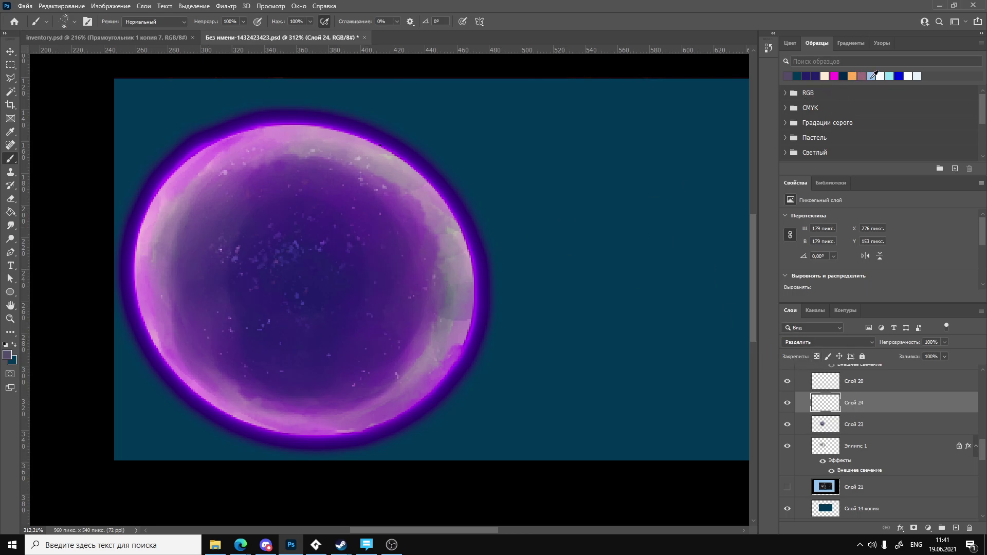
left_click(907, 77)
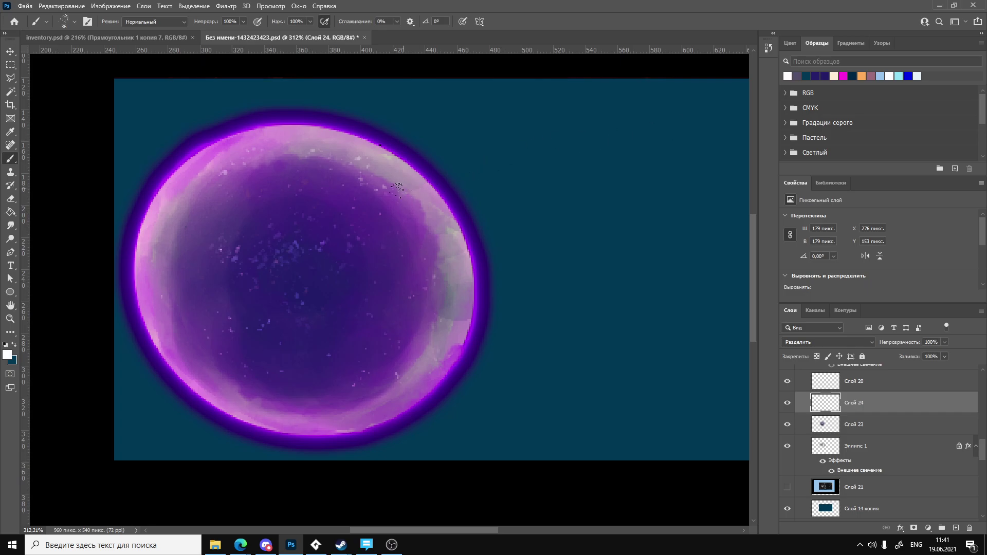
mouse_move(388, 189)
left_mouse_down()
mouse_move(377, 216)
mouse_move(310, 254)
mouse_move(387, 259)
mouse_move(251, 263)
left_mouse_up()
left_click(307, 248)
key("h")
scroll(359, 285, "down", 5, "alt")
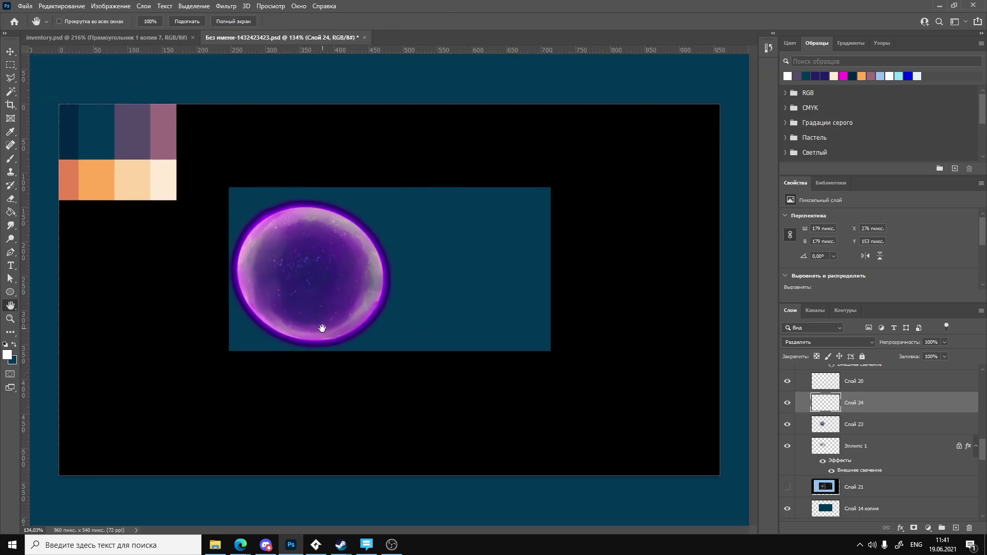
scroll(322, 328, "up", 5, "alt")
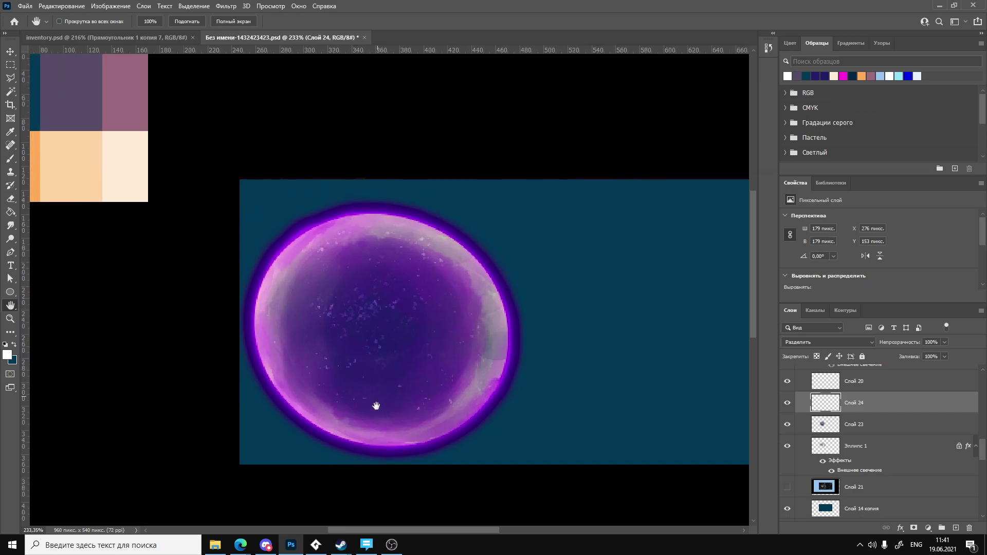
Create a new layer named "'" above "Слой 24" in normal blend mode.
key("ctrl+shift+n")
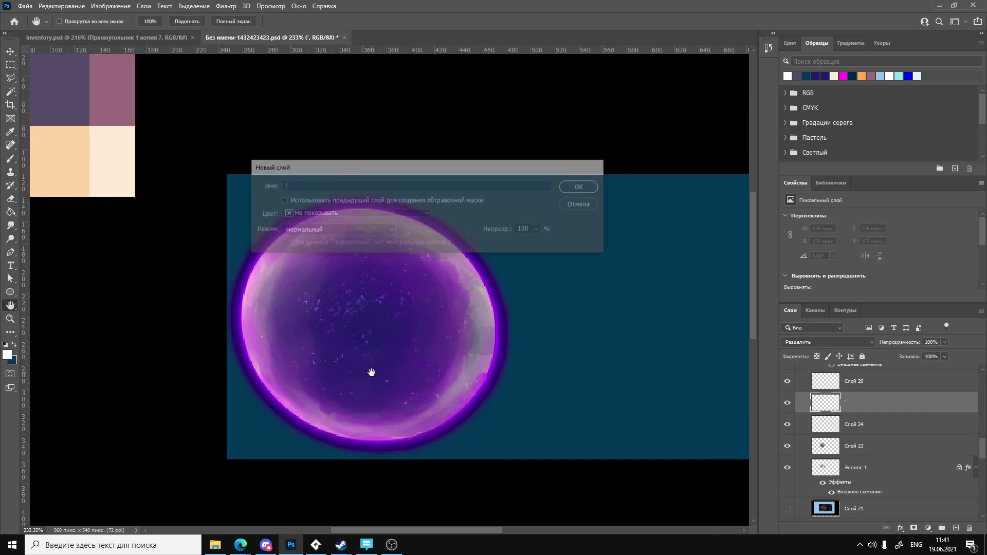
type("'")
key("Return")
key("b")
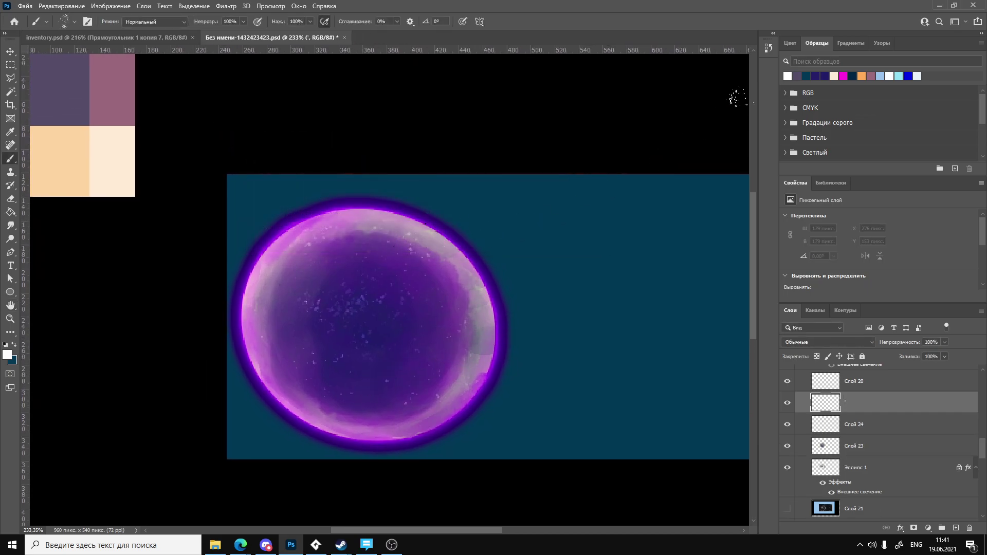
Try white specks over the right half of the bubble on the new layer and undo them.
mouse_move(404, 277)
left_mouse_down()
mouse_move(379, 367)
mouse_move(419, 370)
left_mouse_up()
key("ctrl+z")
key("ctrl+z")
Switch to the brush "Жесткая круглая, нажим — матирование", try large and small translucent white dabs inside the bubble, and undo them.
right_click(408, 331)
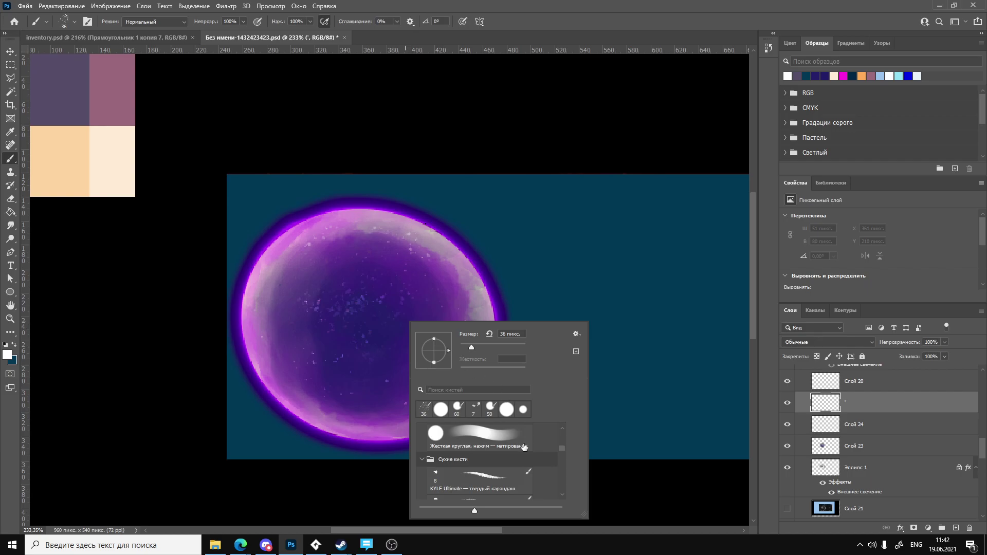
left_click(474, 426)
left_click_drag(421, 276, 408, 268)
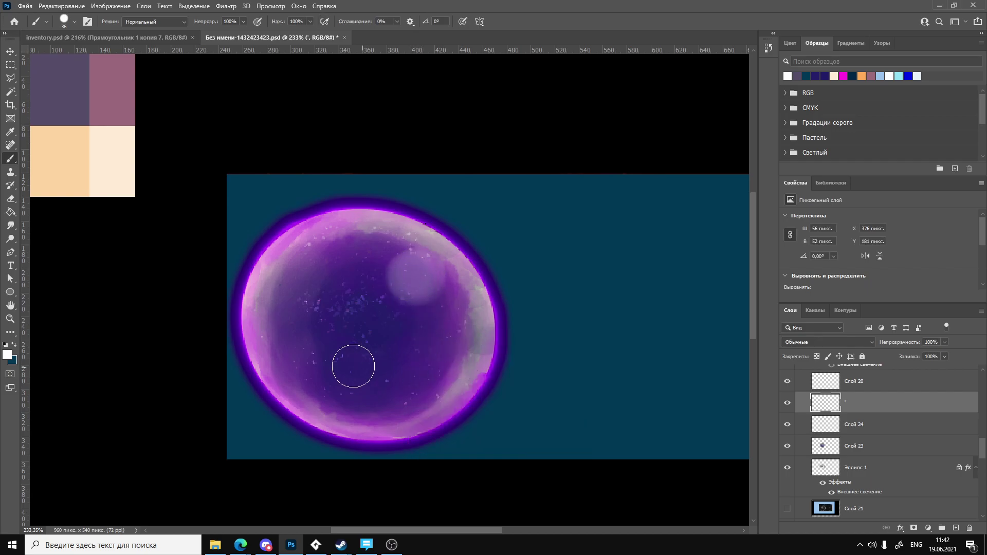
right_click(366, 289)
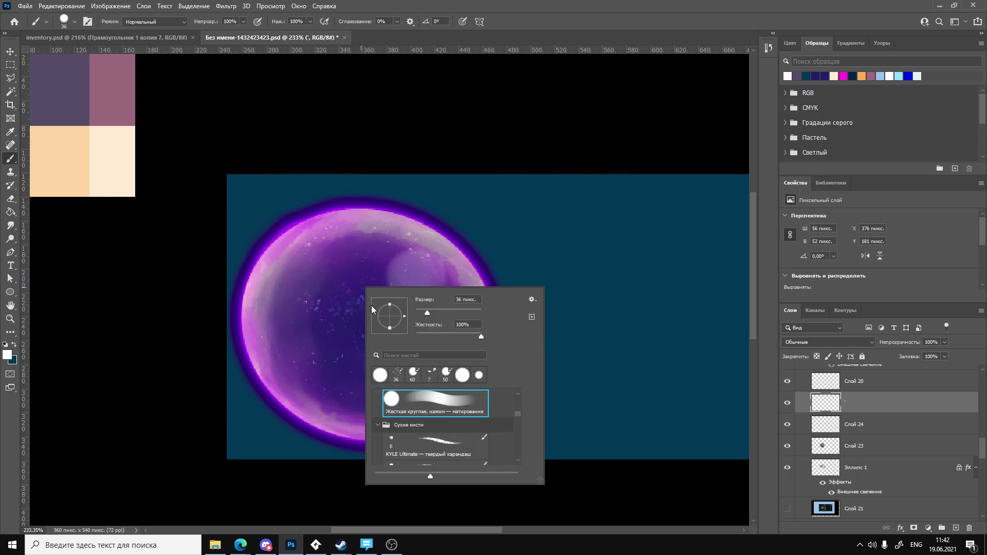
left_click(417, 311)
left_click(354, 276)
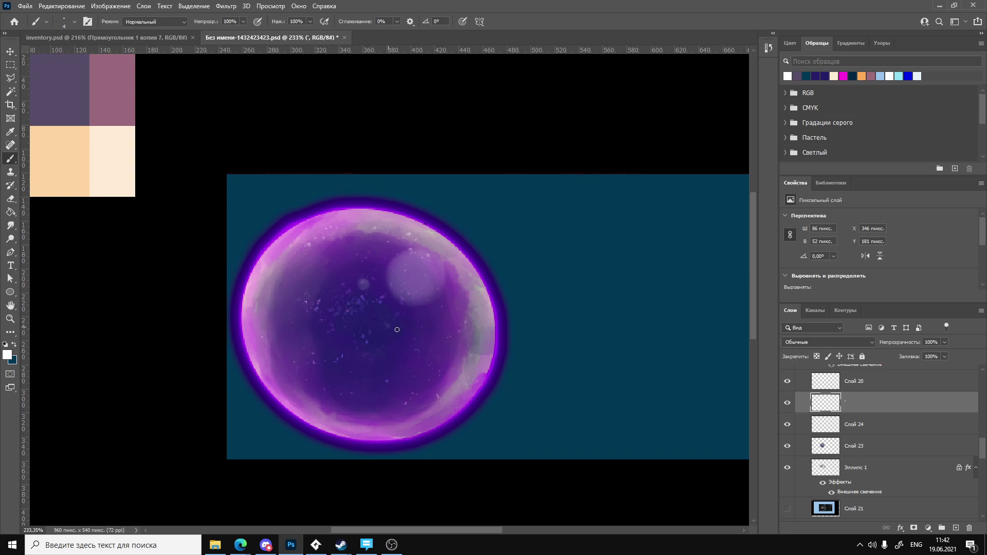
left_click_drag(433, 453, 393, 408, "ctrl")
scroll(432, 396, "up", 2, "alt")
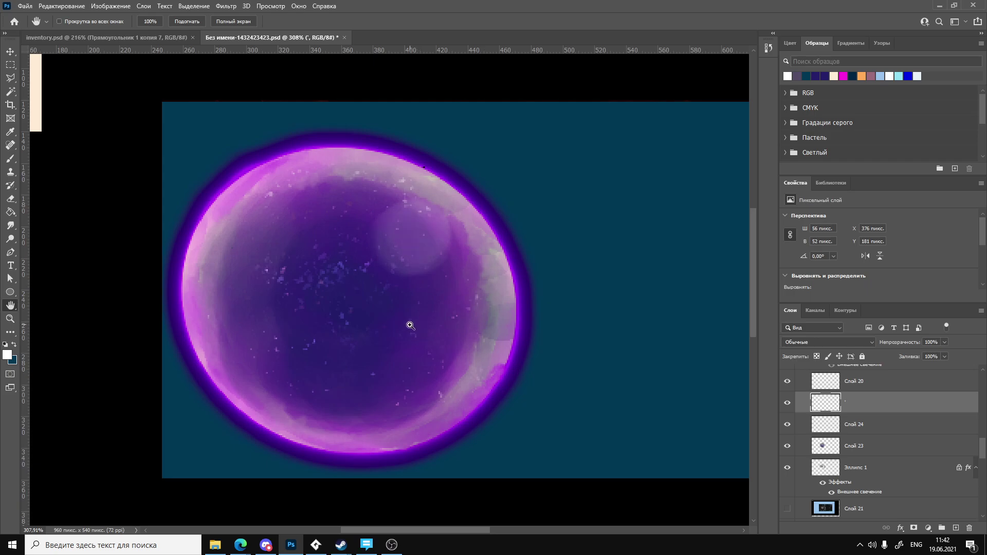
key("ctrl+z")
right_click(417, 306)
key("Escape")
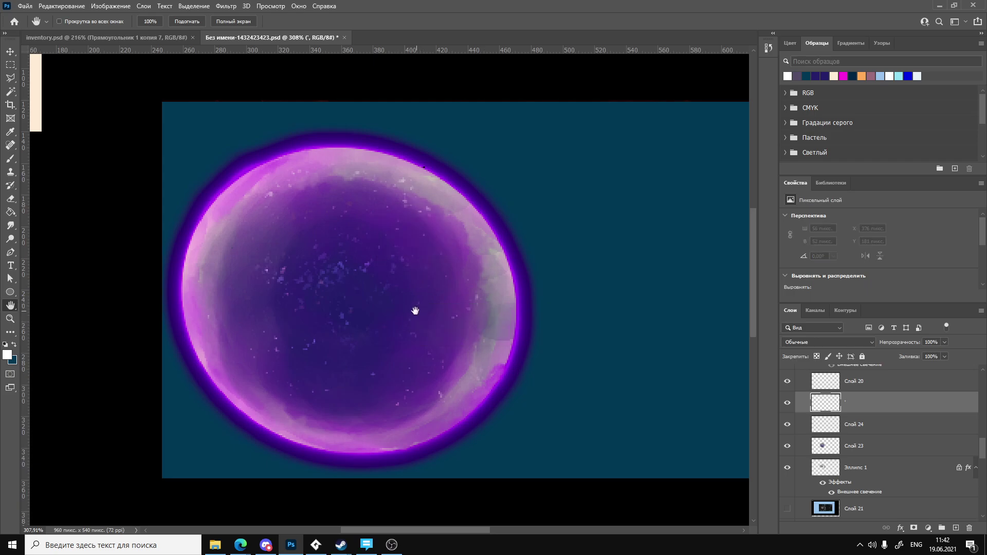
Enlarge the hard round pressure brush to 73 px.
key("b")
right_click(436, 313)
left_click_drag(490, 340, 504, 340)
left_click(414, 270)
Try broad translucent white strokes over the bubble's core on the new layer and undo them.
mouse_move(426, 291)
left_mouse_down()
mouse_move(419, 319)
mouse_move(346, 232)
left_mouse_up()
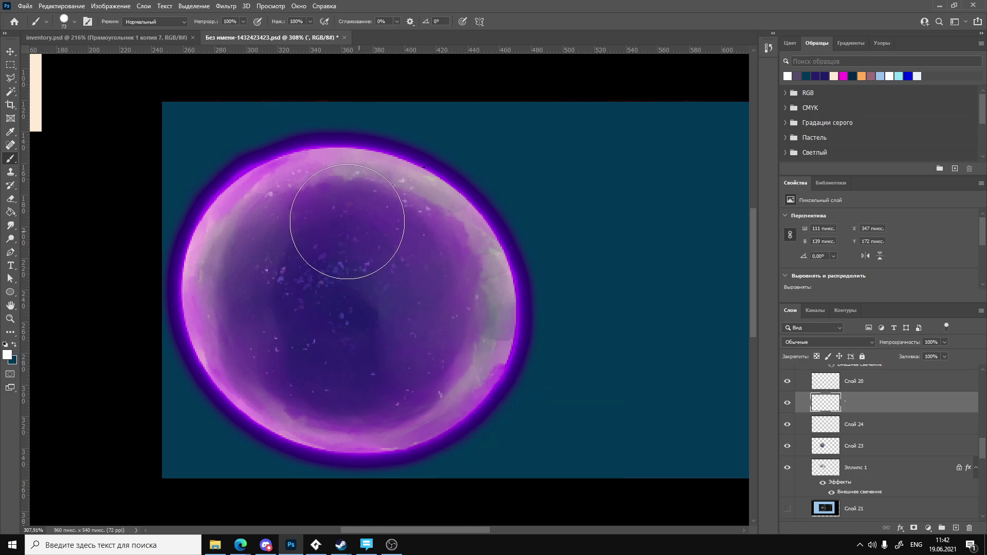
mouse_move(388, 372)
left_mouse_down()
mouse_move(427, 324)
mouse_move(415, 264)
mouse_move(378, 244)
left_mouse_up()
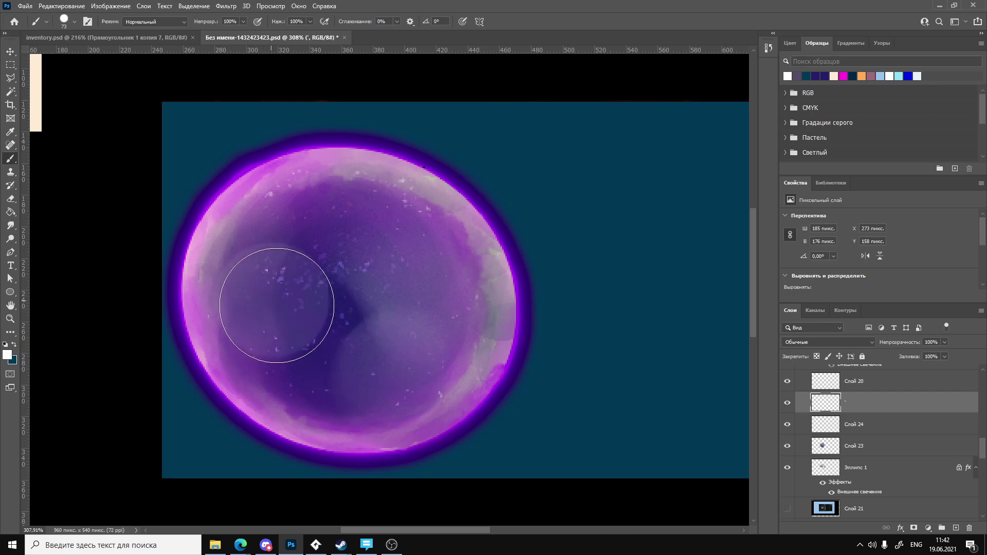
left_click(274, 303)
key("h")
key("ctrl+z")
key("ctrl+z")
key("ctrl+z")
key("ctrl+z")
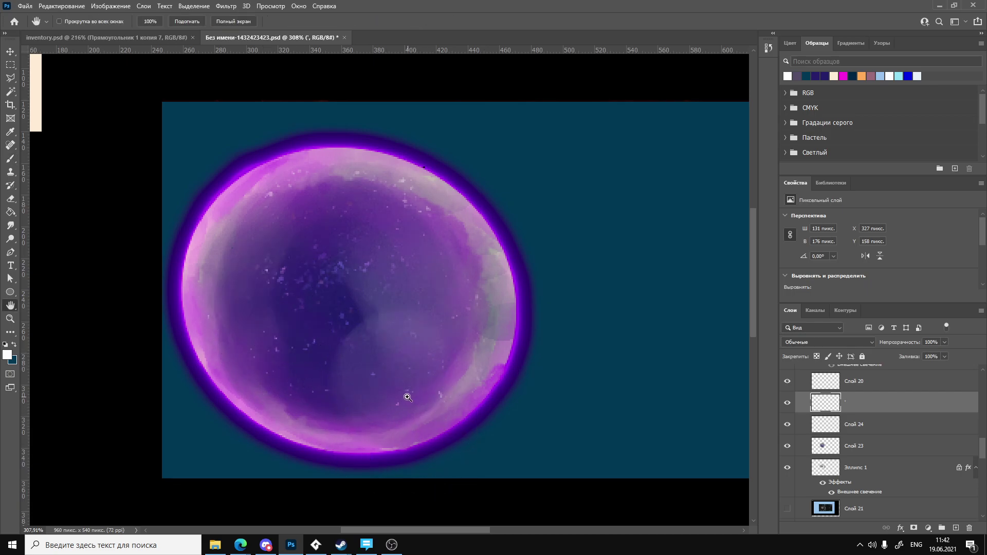
key("ctrl+z")
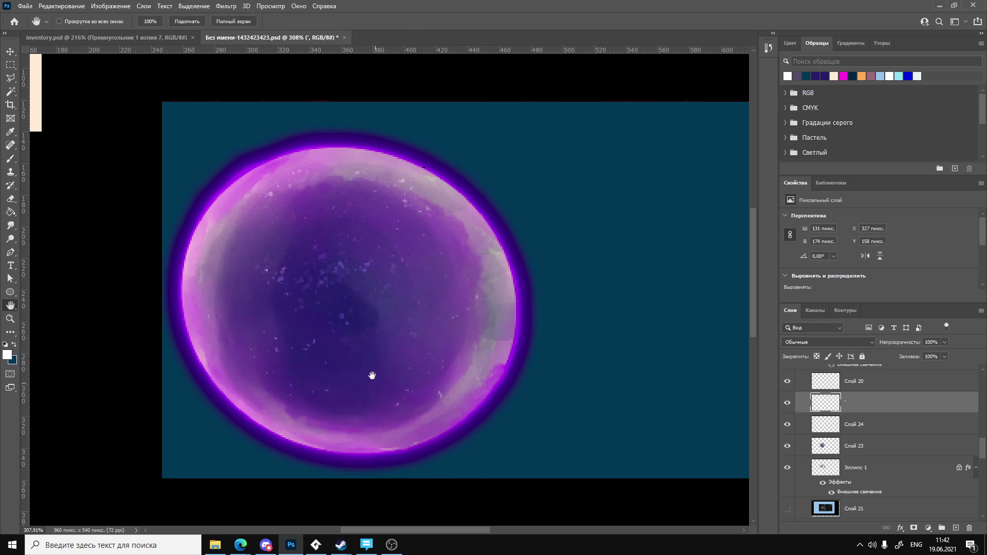
key("ctrl+z")
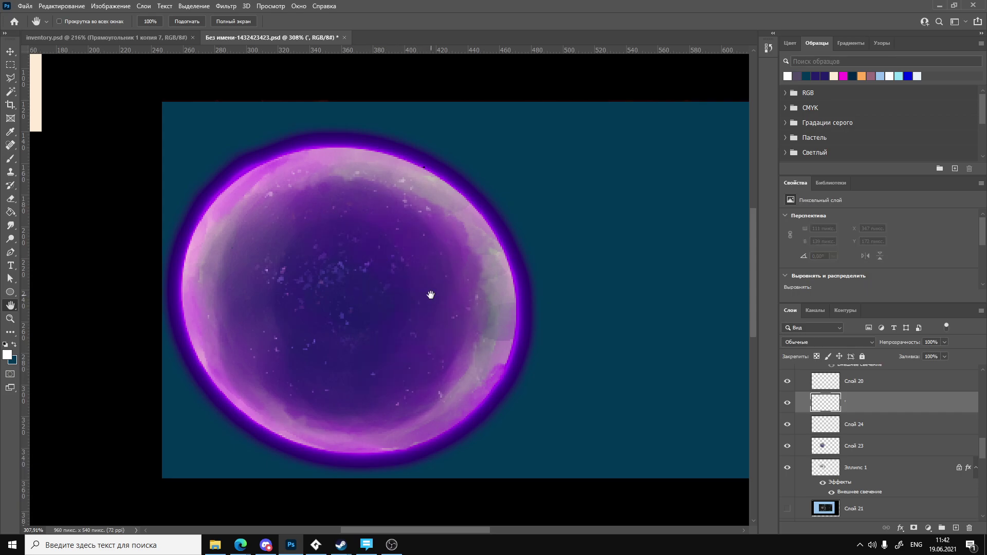
Place a single faint white dab about 70 px wide in the right part of the bubble's interior.
key("b")
left_click(422, 279)
key("ctrl+z")
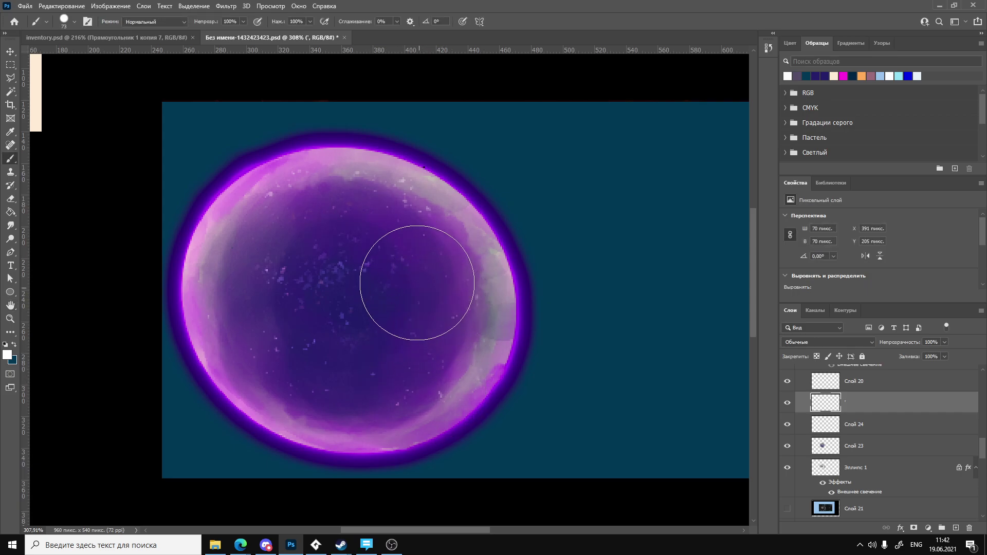
left_click(416, 279)
key("h")
left_click_drag(447, 386, 365, 394, "ctrl")
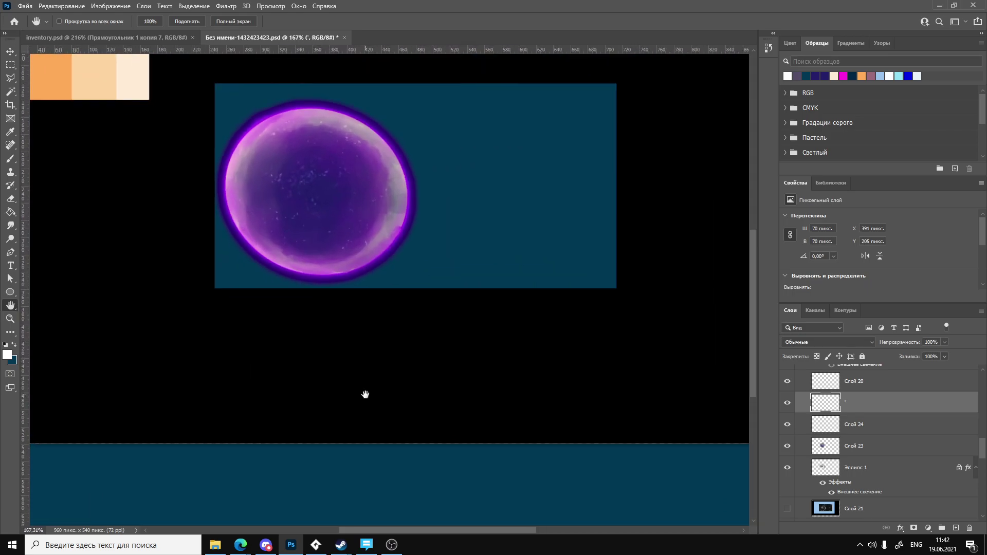
Switch to the Edge browser and open the Nightmare Orb sticker from the "kirby dark sphere" image results as a reference.
key("alt+Tab")
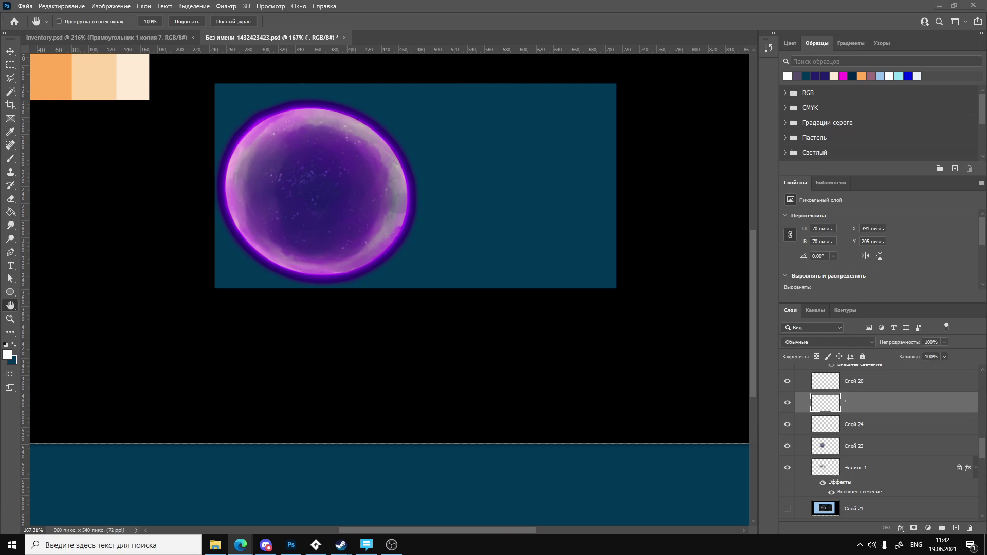
left_click(240, 545)
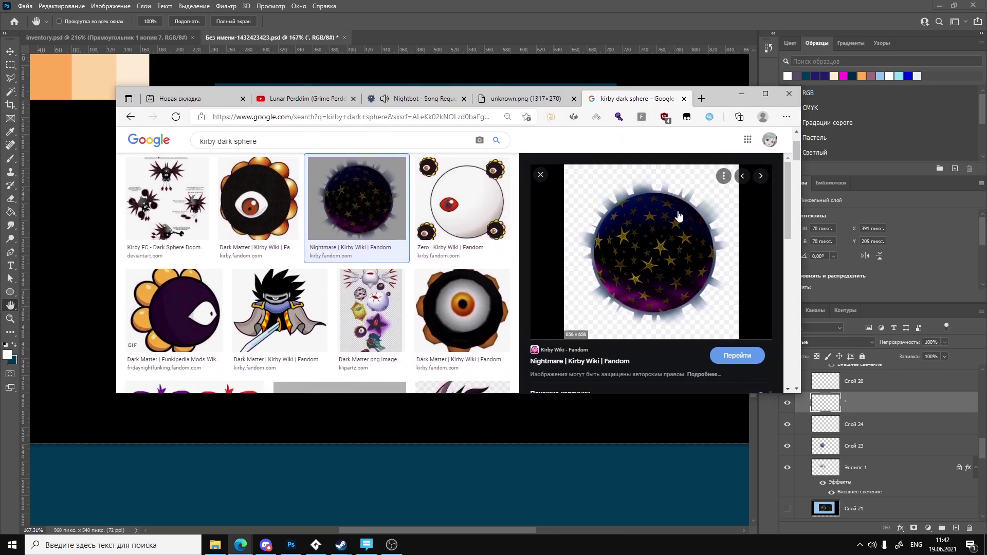
scroll(679, 216, "down", 7)
left_click(733, 291)
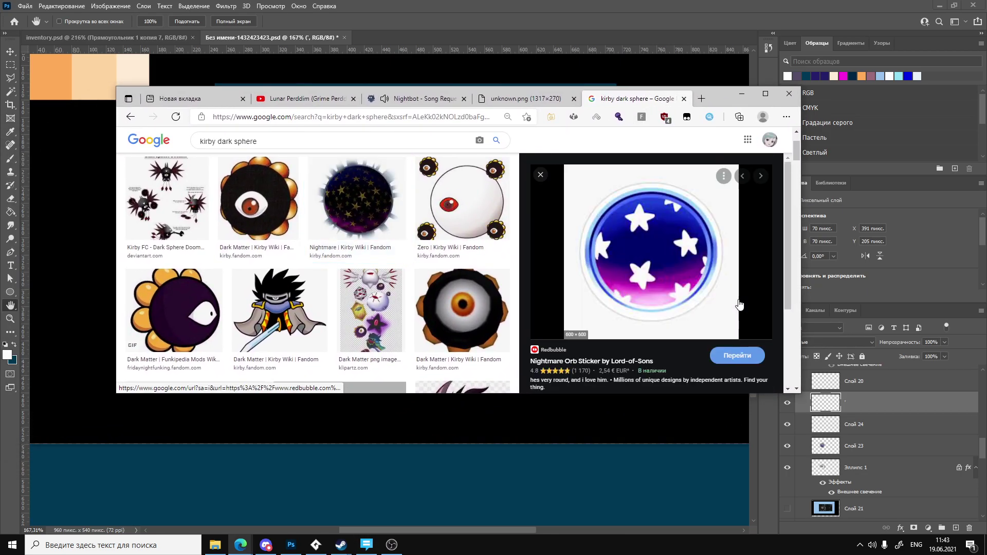
Browse further through the "kirby dark sphere" image results with the browser window beside the canvas.
left_click_drag(719, 101, 758, 203)
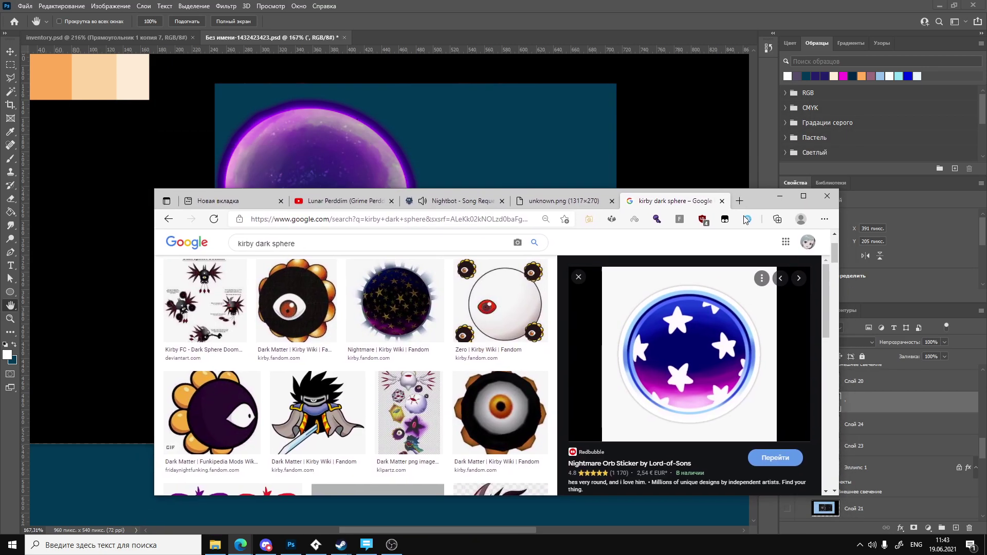
scroll(514, 329, "up", 2)
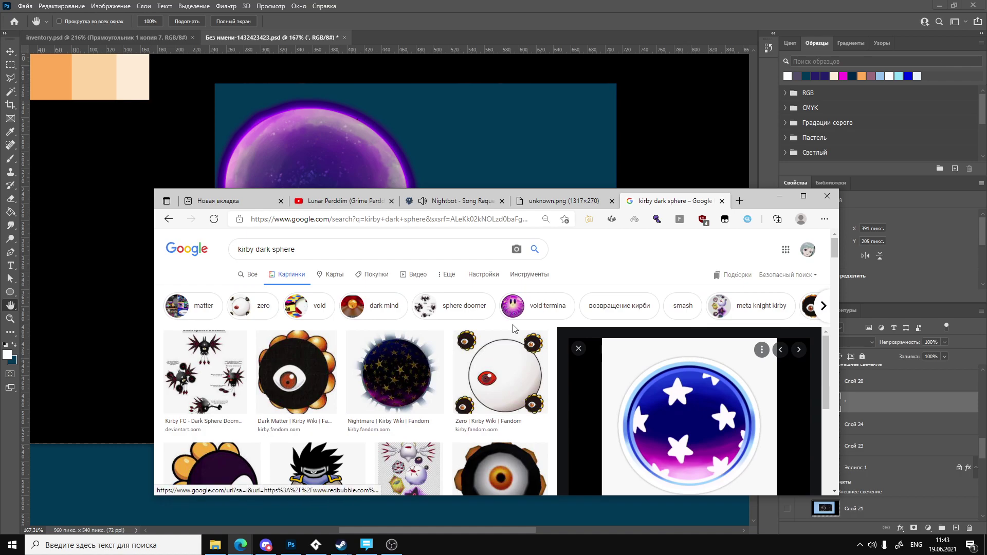
scroll(514, 329, "down", 10)
scroll(510, 332, "down", 6)
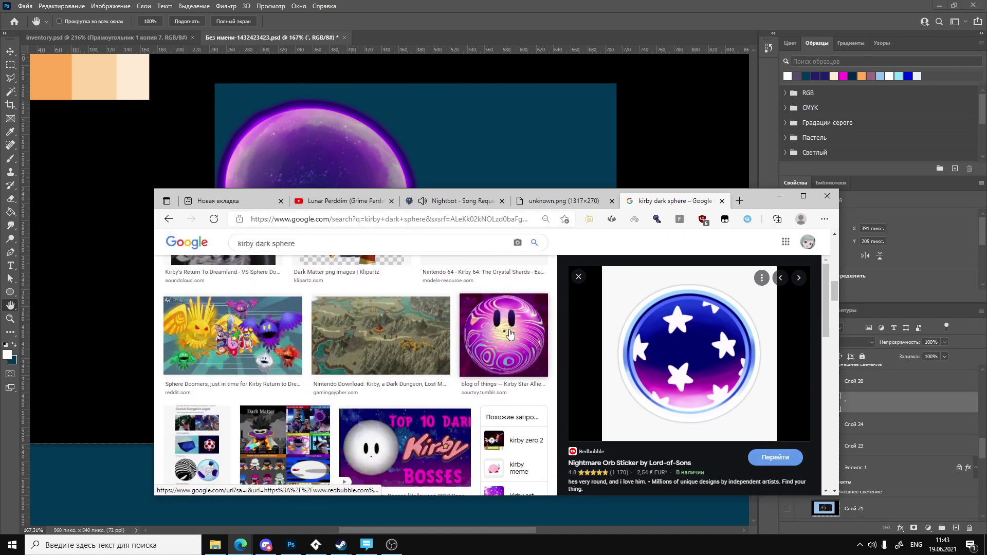
key("super+Left")
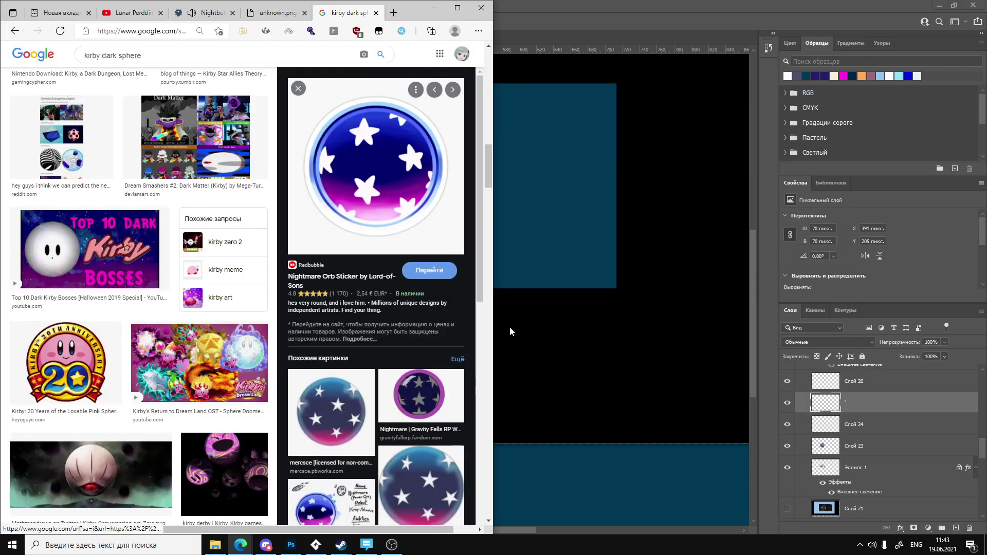
left_click(510, 326)
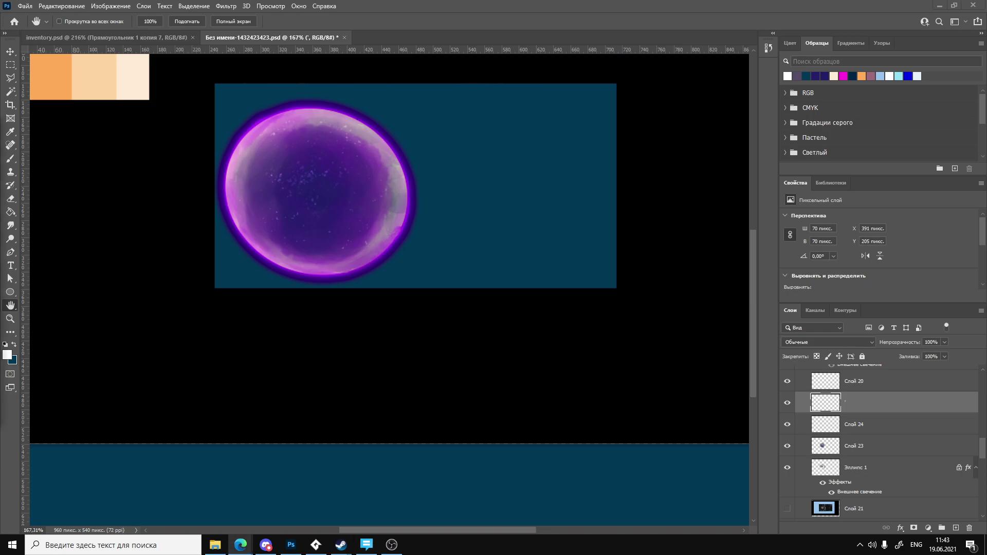
View the related reference pictures Kirby vs. Nightmare Orb, Noodle Nightmares, Corrupted Dreams and Pretty~ in turn.
left_click_drag(0, 129, 722, 131)
scroll(701, 288, "down", 5)
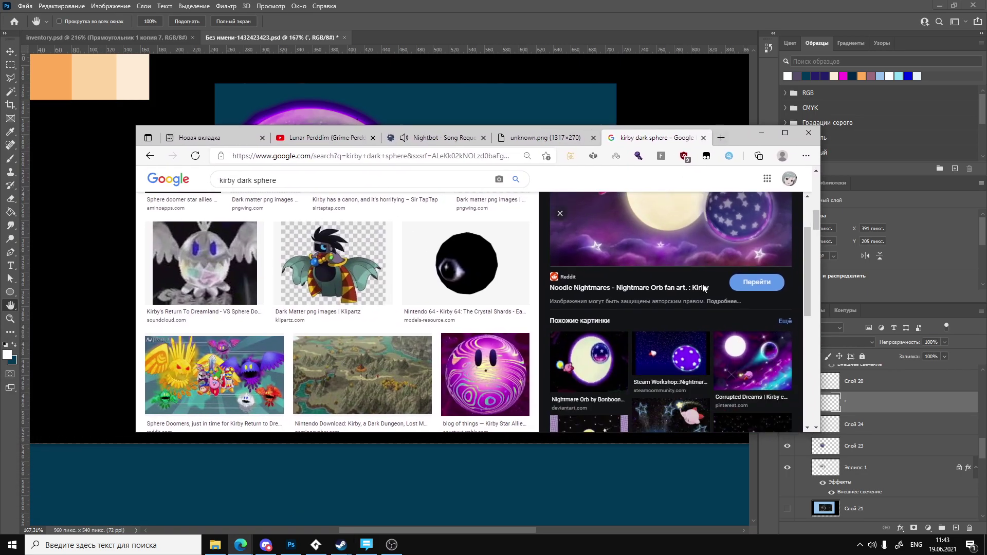
left_click(688, 313)
scroll(690, 316, "down", 2)
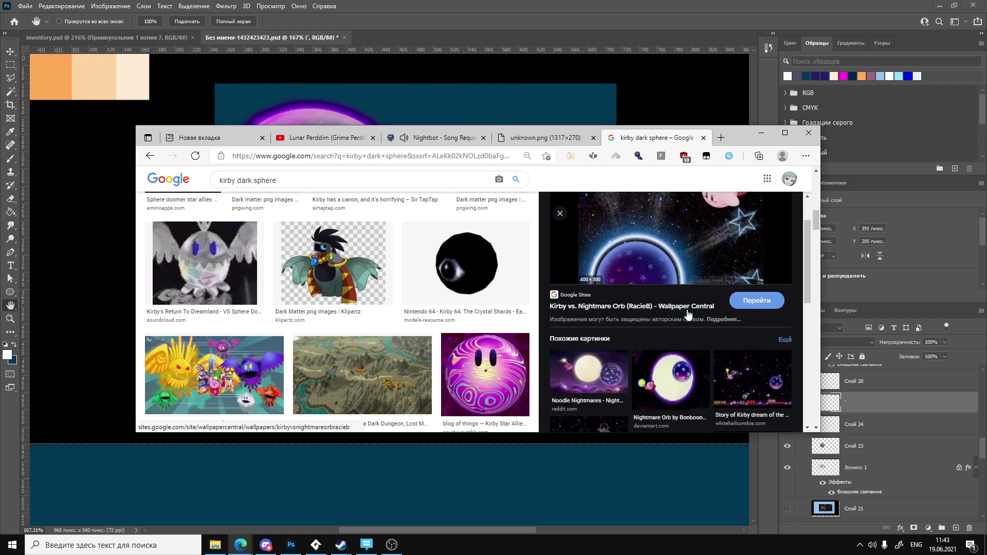
scroll(678, 315, "up", 2)
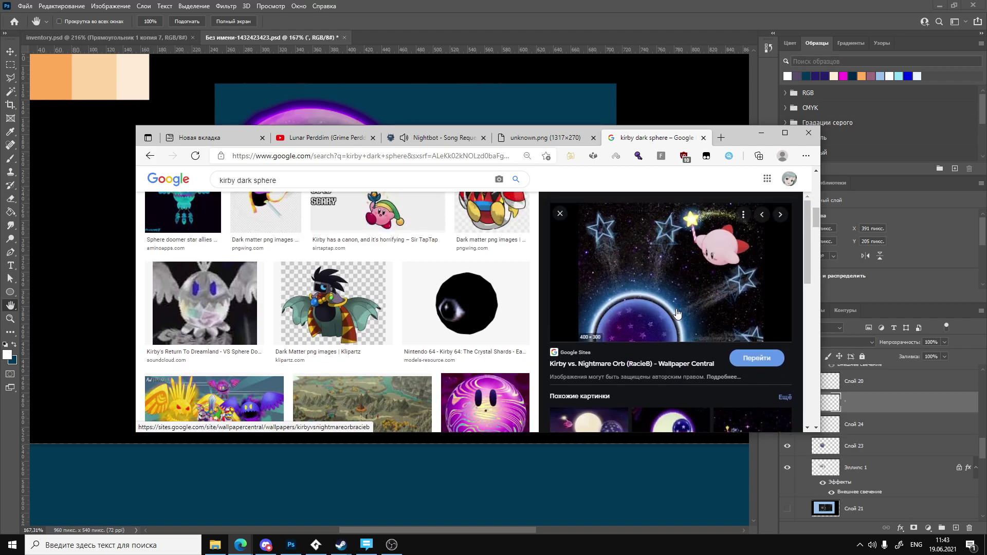
scroll(677, 314, "down", 1)
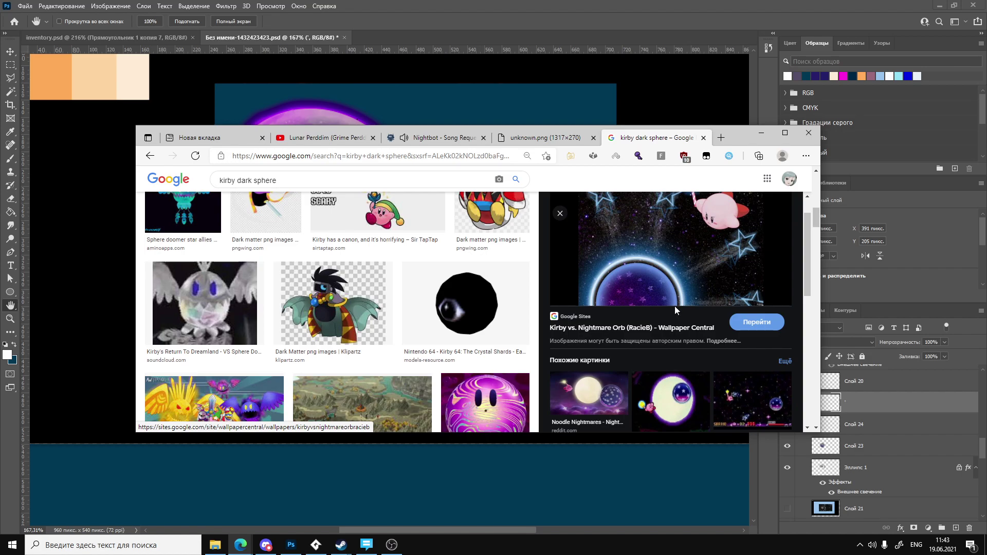
scroll(675, 310, "down", 2)
left_click(612, 316)
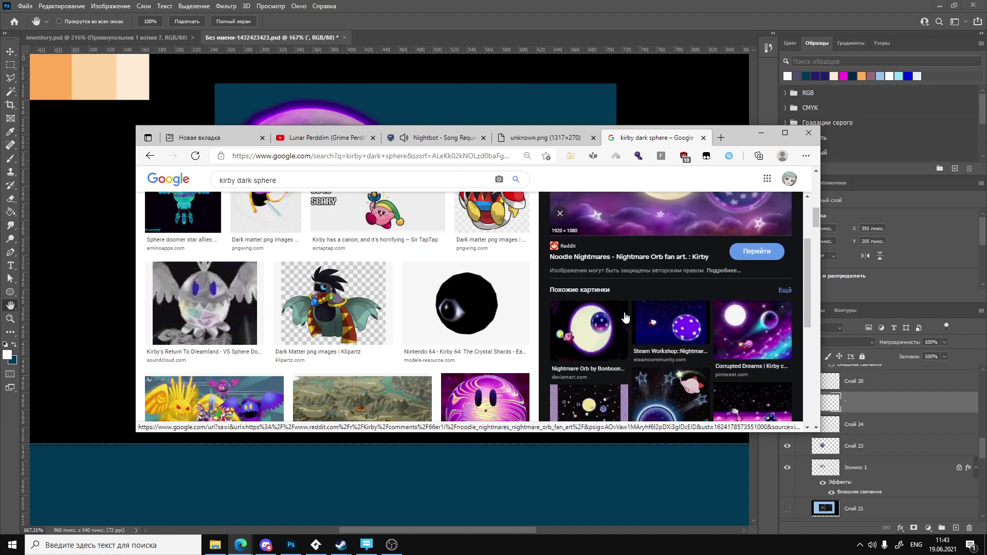
left_click(751, 320)
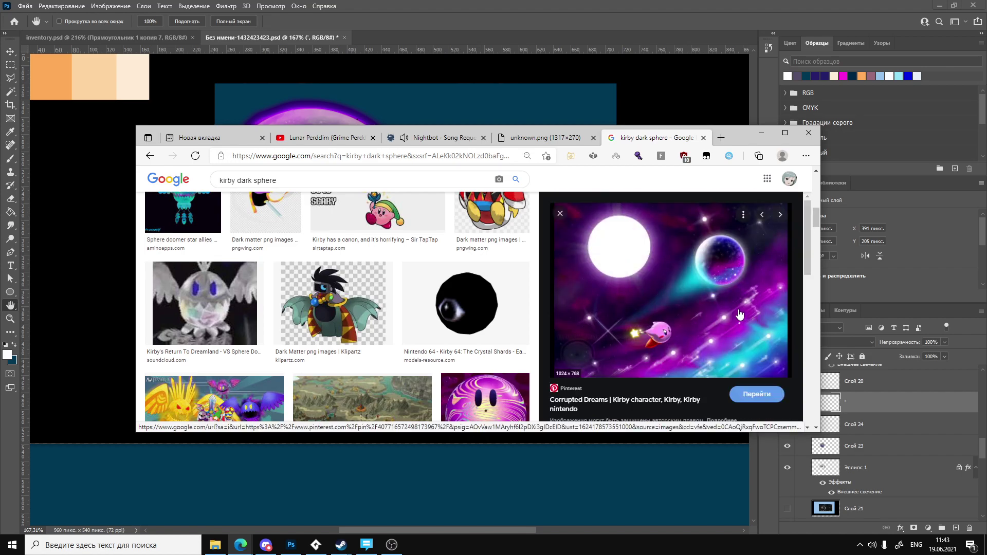
scroll(734, 315, "down", 2)
left_click(667, 381)
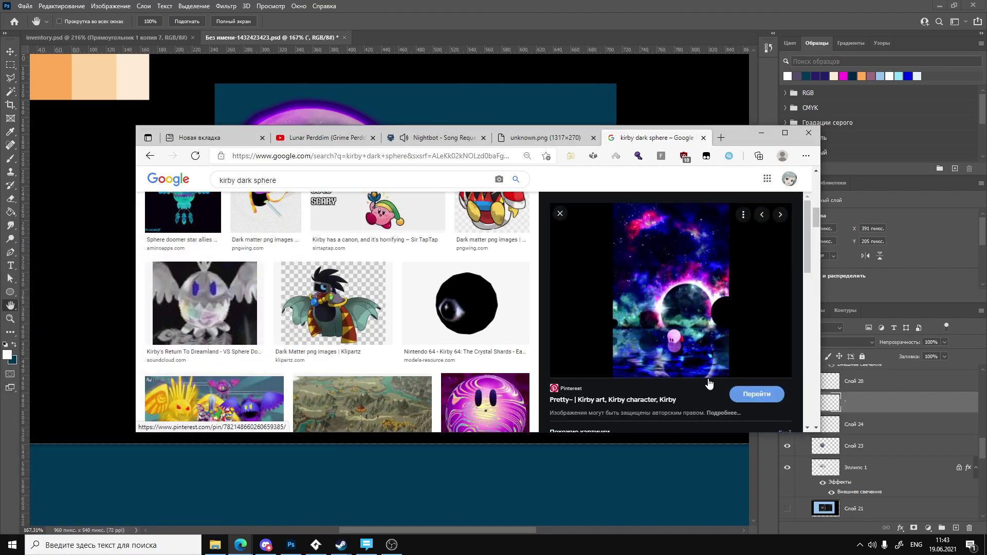
Switch back to Photoshop and show the layer Слой 21 behind the bubble.
key("alt+Tab")
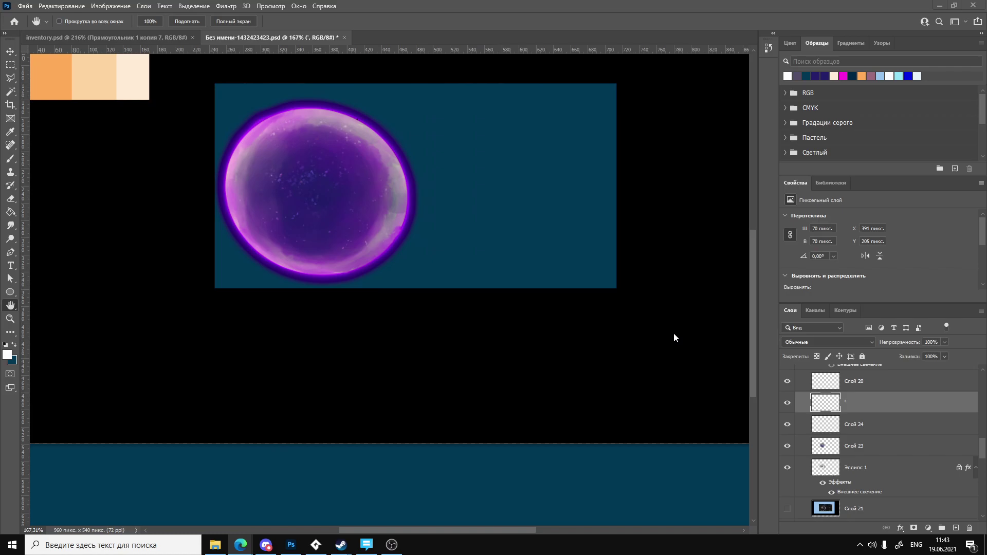
scroll(307, 239, "up", 5)
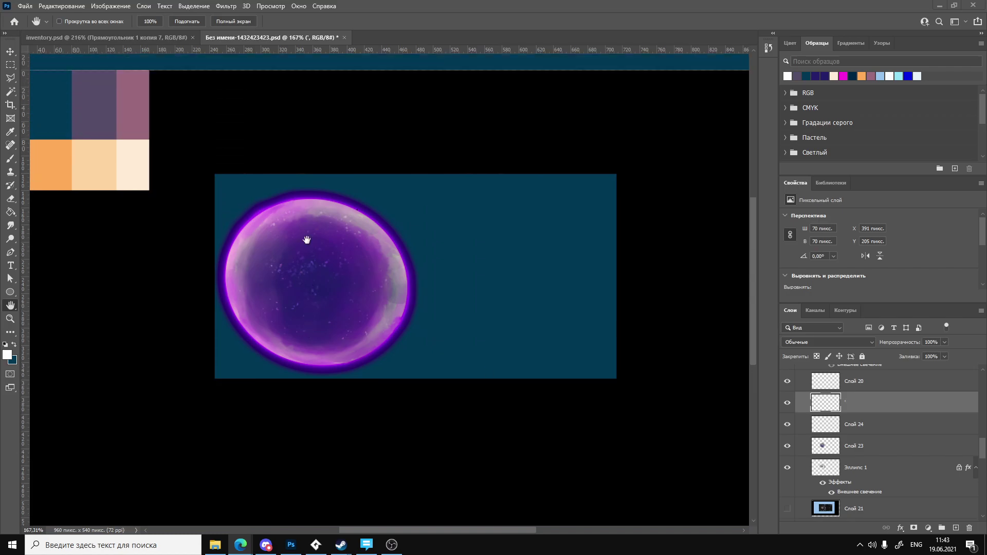
scroll(280, 280, "up", 3, "alt")
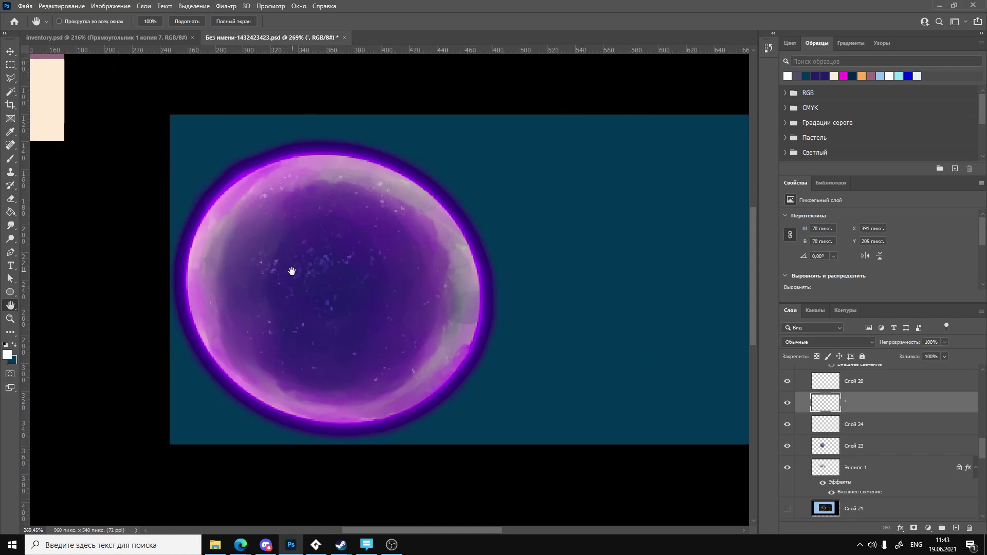
scroll(292, 271, "up", 1)
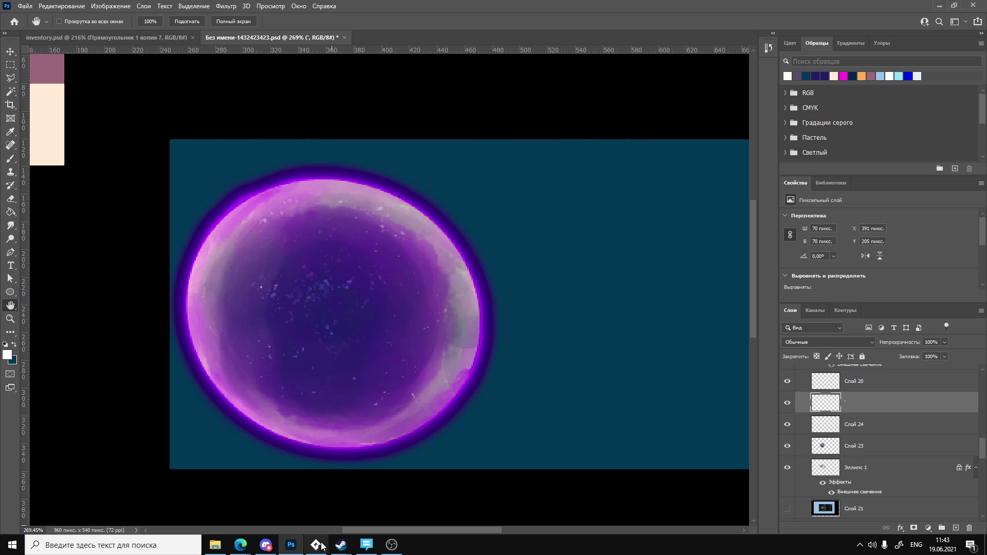
scroll(805, 462, "down", 3)
left_click(787, 443)
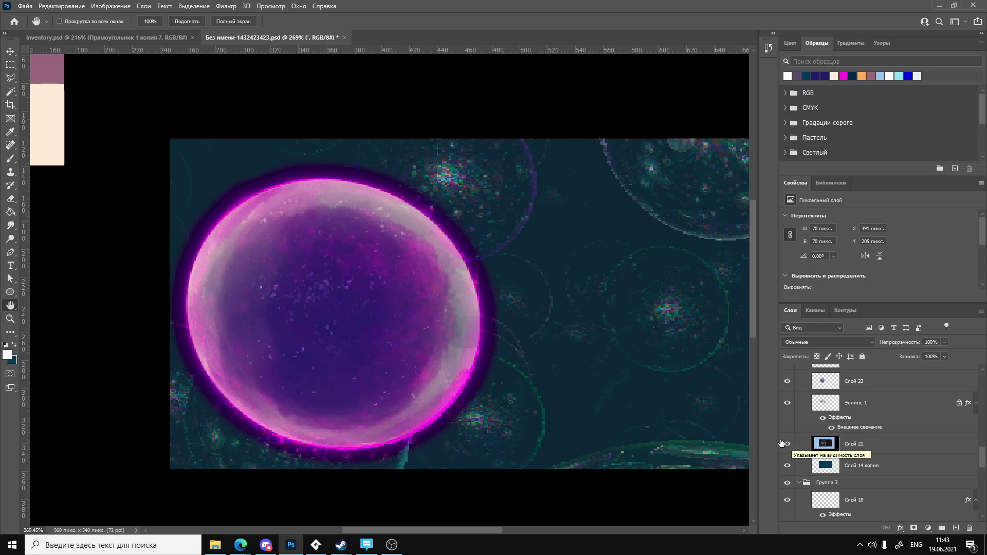
Compare the whole composition with the Слой 21 background hidden and shown.
scroll(475, 390, "down", 5, "alt")
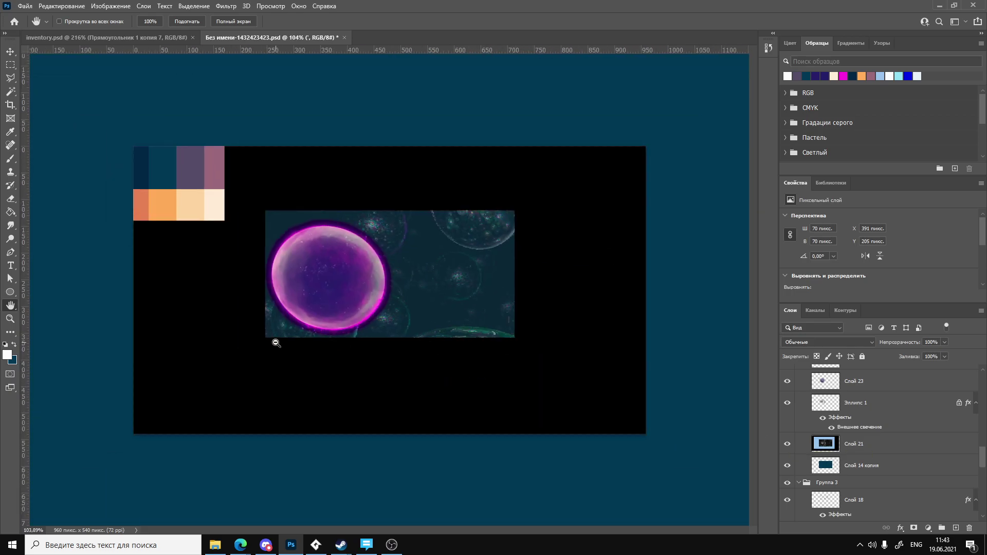
scroll(274, 341, "up", 4, "alt")
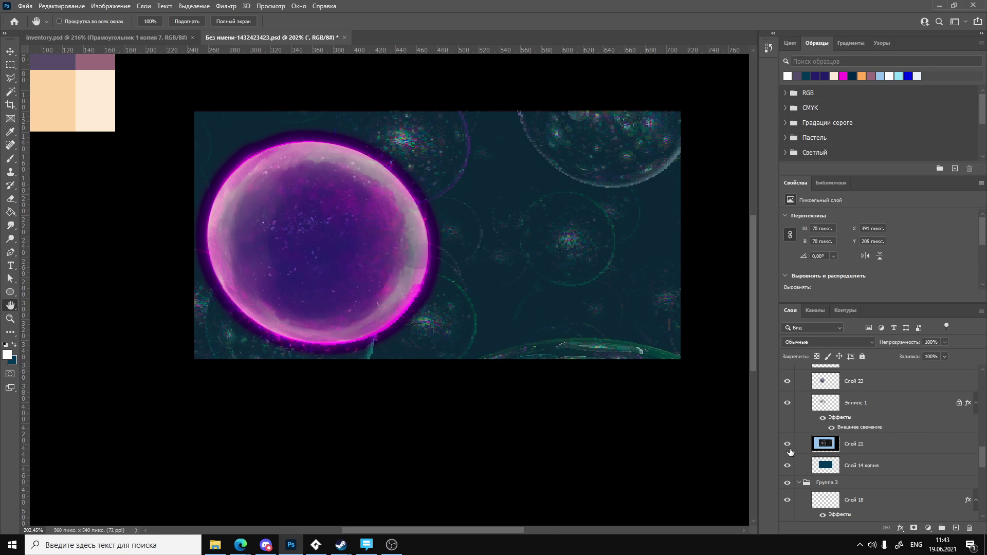
left_click(787, 445)
left_click(788, 444)
left_click(788, 444)
left_click(788, 444)
scroll(512, 362, "down", 3, "alt")
scroll(512, 362, "down", 1, "alt")
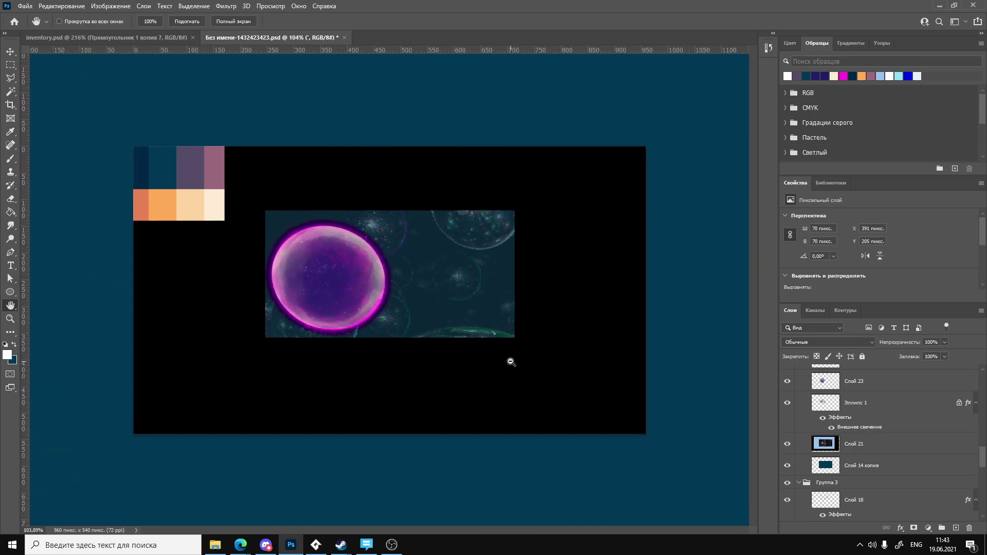
Examine the bubble's rim, glow and specks against the background both close up and at full-canvas scale.
scroll(512, 361, "up", 3, "alt")
scroll(509, 359, "up", 1)
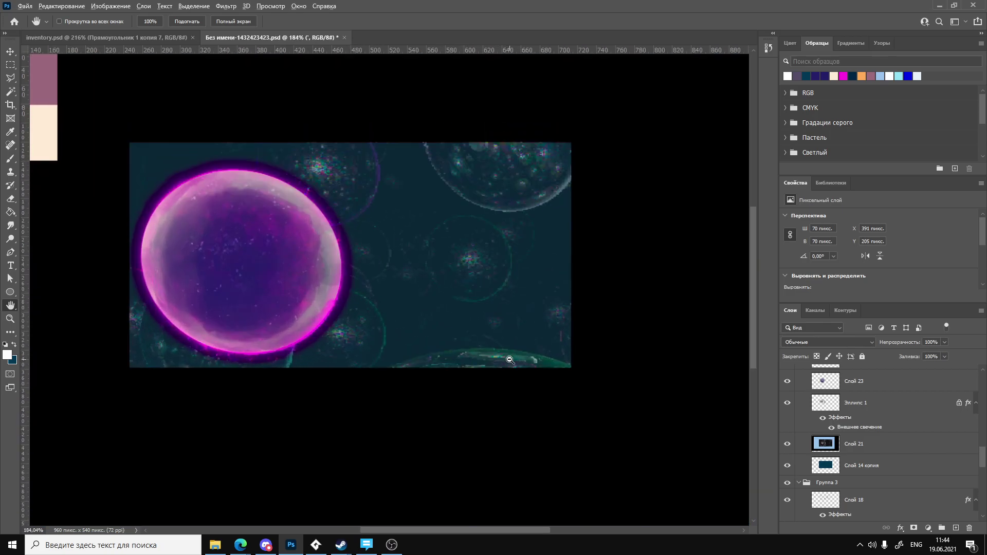
scroll(509, 355, "up", 2, "alt")
scroll(488, 351, "up", 2)
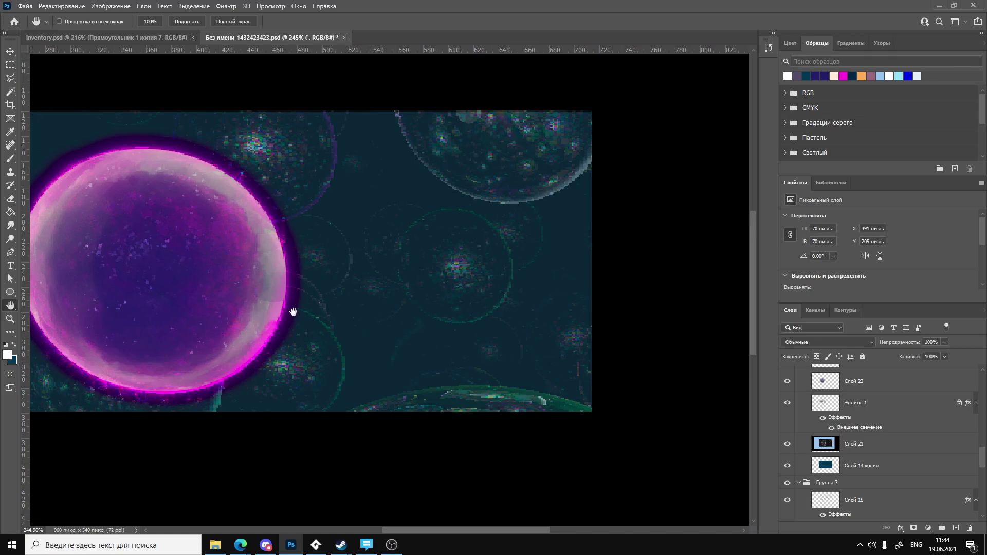
scroll(293, 311, "down", 2, "alt")
scroll(415, 293, "up", 1, "alt")
scroll(508, 297, "up", 1, "alt")
scroll(508, 297, "up", 1)
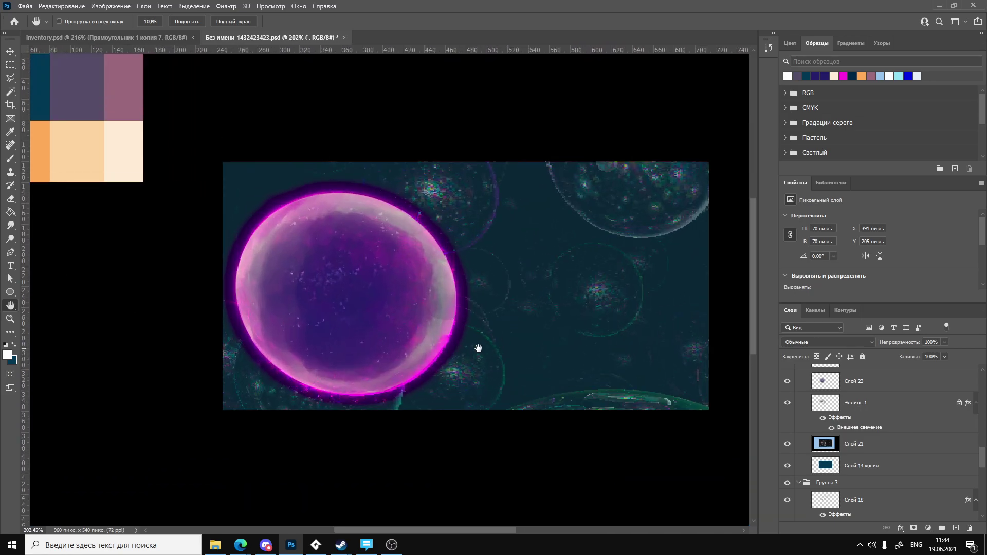
left_click_drag(444, 532, 453, 532)
scroll(421, 400, "up", 1, "alt")
scroll(422, 400, "up", 1, "alt")
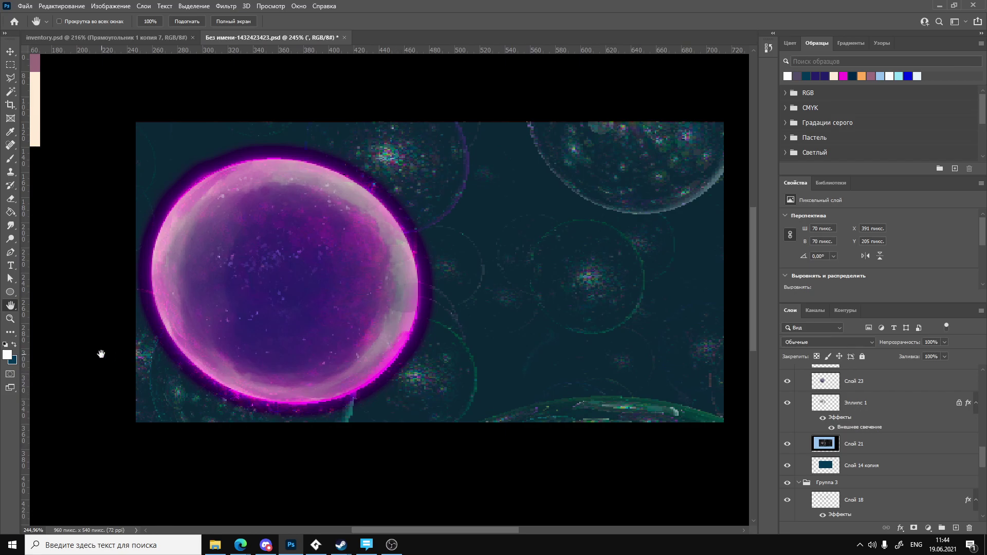
left_click(240, 544)
scroll(545, 360, "down", 3)
scroll(547, 385, "down", 2, "alt")
scroll(547, 384, "down", 4, "alt")
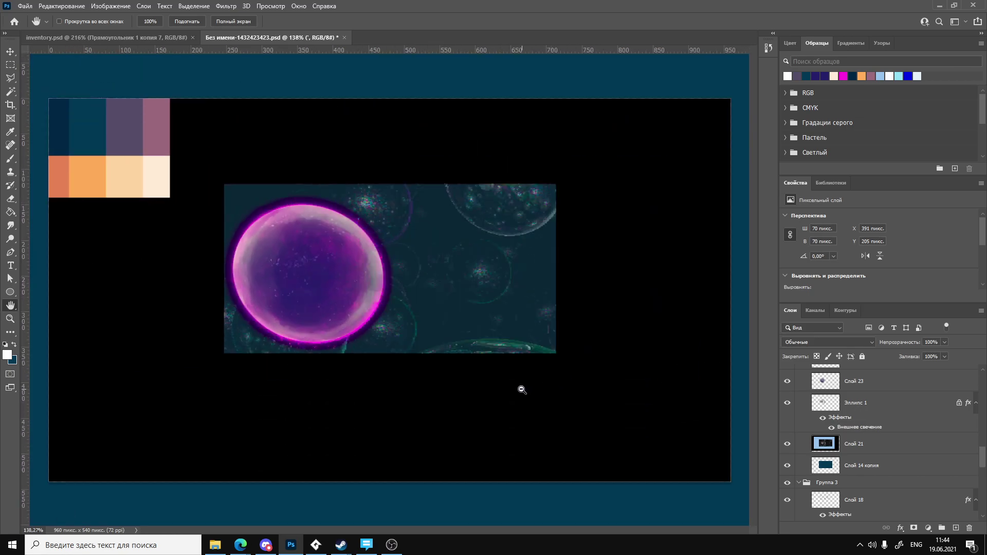
scroll(422, 325, "up", 4, "alt")
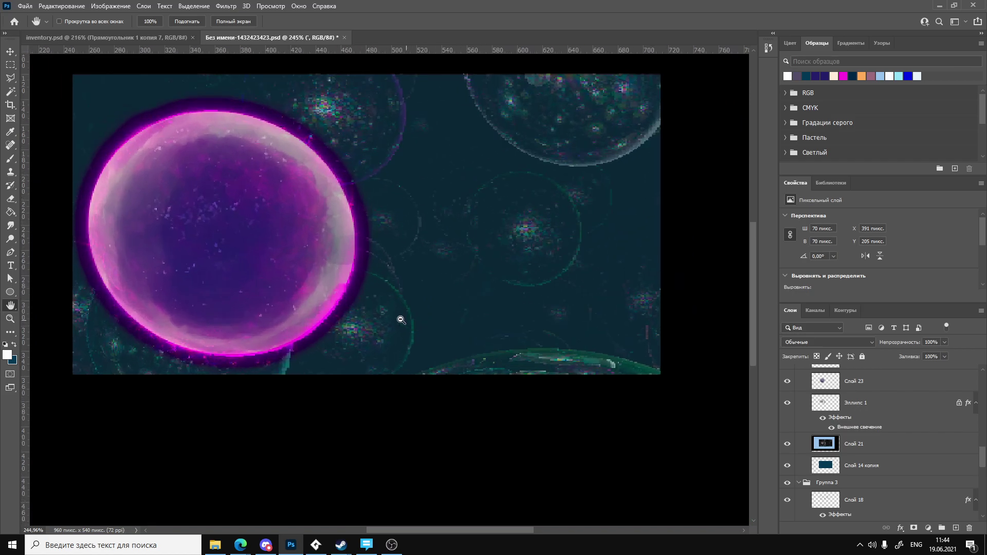
scroll(146, 272, "up", 3, "alt")
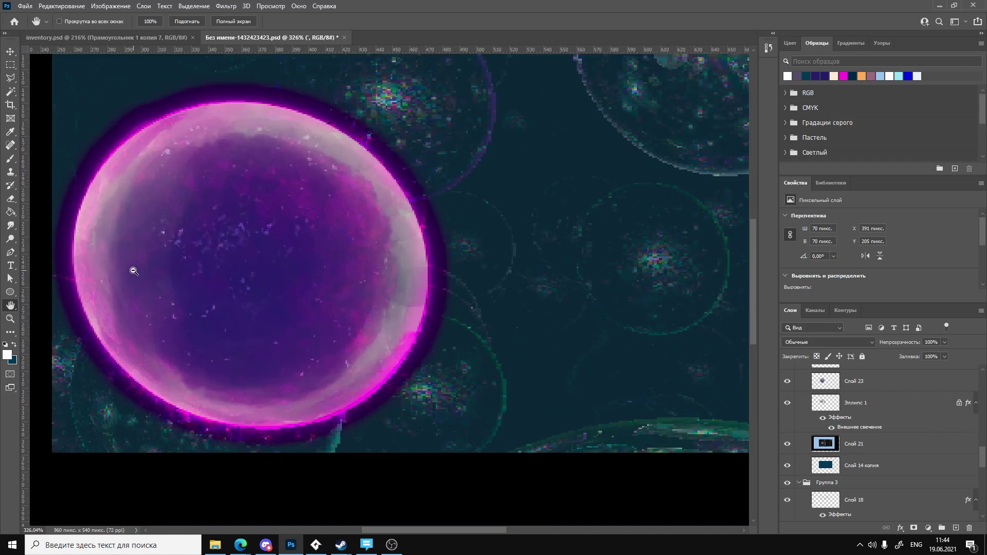
scroll(282, 414, "up", 1)
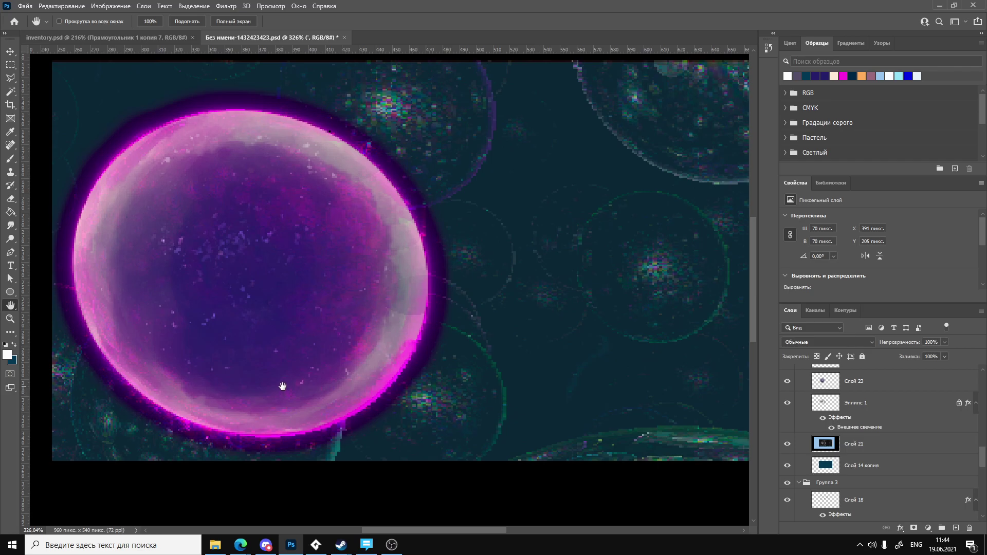
Check what each bubble layer contributes by hiding and reshowing the speck layers, Слой 23 and Эллипс 1.
scroll(869, 462, "up", 3)
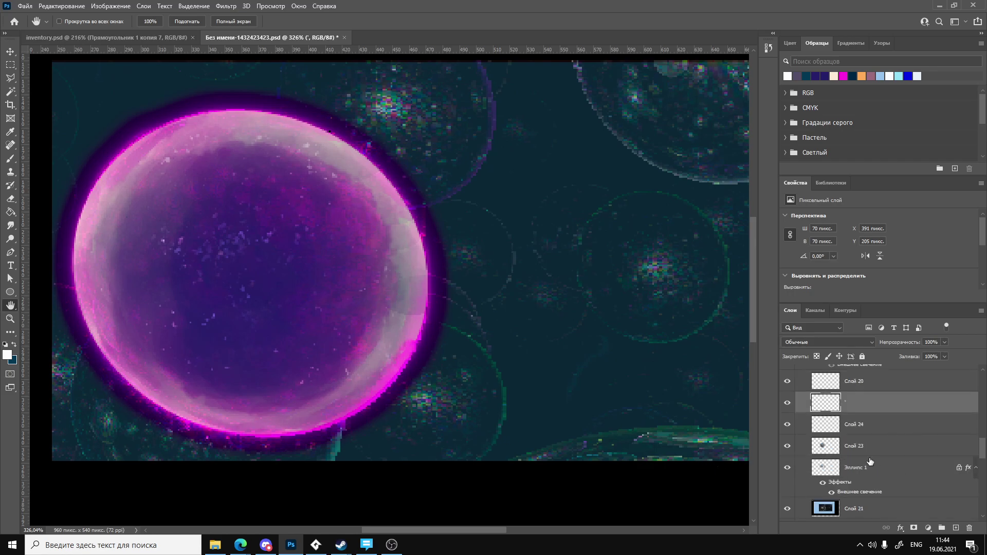
left_click(790, 407)
left_click(790, 406)
left_click(788, 427)
left_click(788, 427)
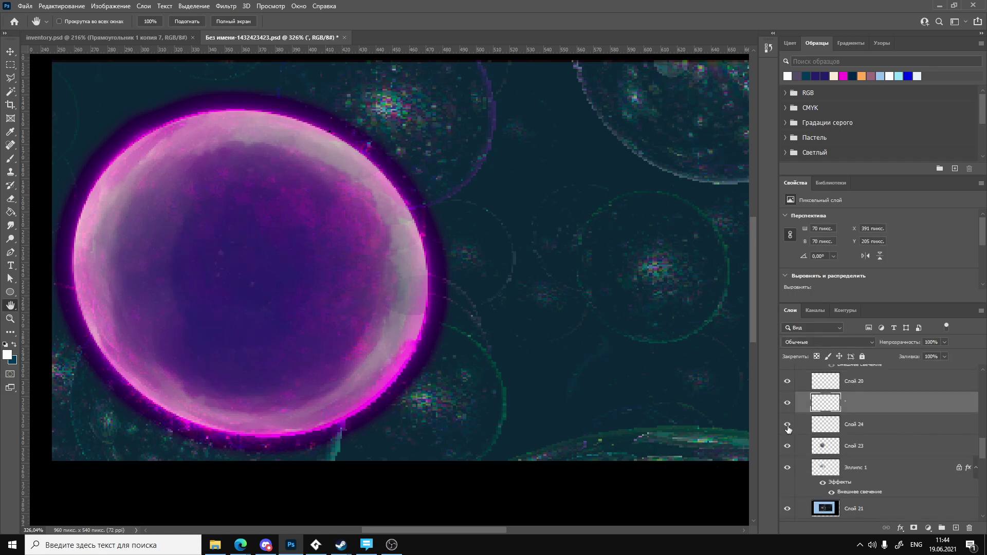
left_click(787, 427)
left_click(788, 430)
left_click(788, 429)
left_click(787, 447)
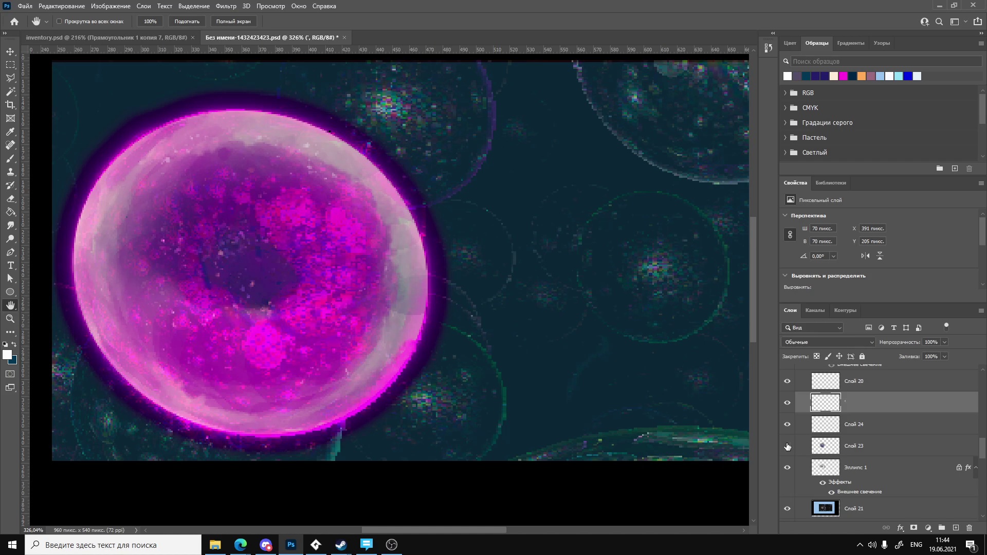
left_click(787, 446)
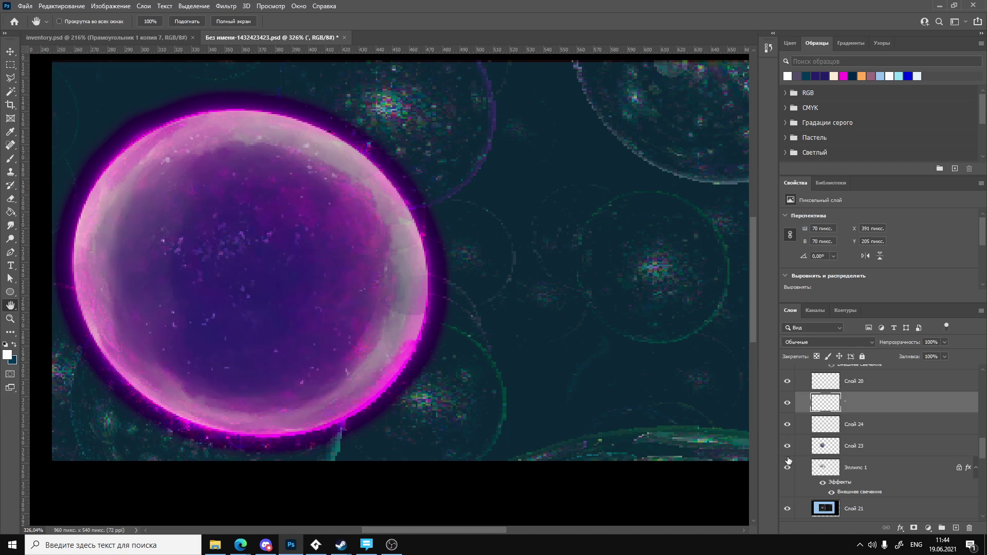
left_click(788, 467)
left_click(788, 467)
Select the four bubble layers together, from the apostrophe-named layer down through Слой 24 and Слой 23 to Эллипс 1.
left_click(831, 468, "shift")
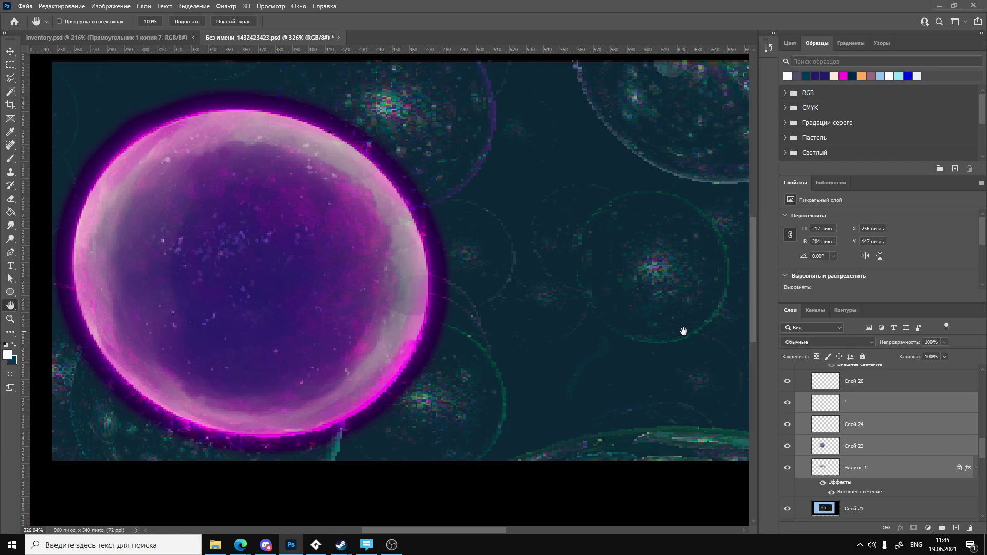
scroll(807, 406, "down", 2)
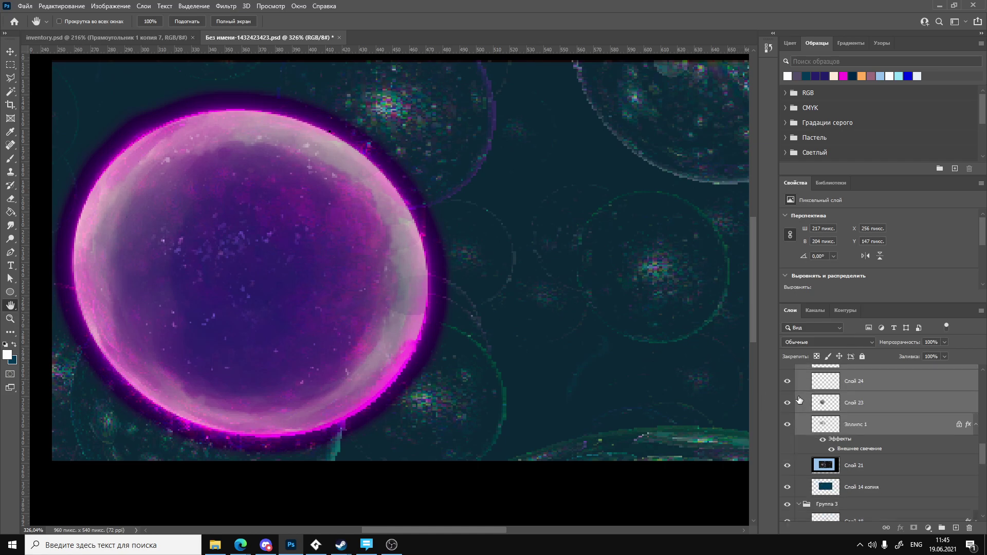
scroll(684, 372, "up", 1)
scroll(684, 372, "up", 2)
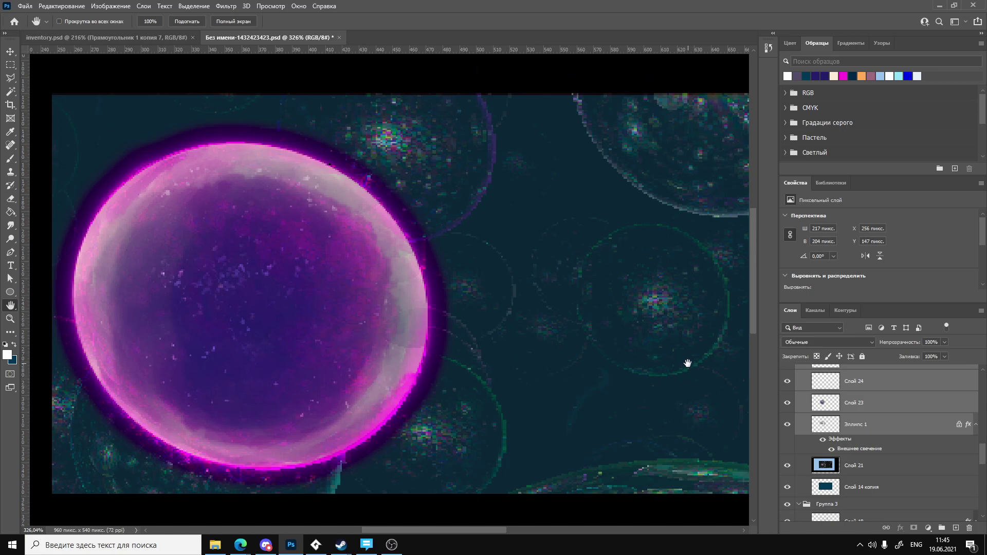
Examine the bubble's rim, core and glow against the background at several magnifications.
mouse_move(753, 287)
left_mouse_down()
mouse_move(749, 311)
mouse_move(749, 287)
left_mouse_up()
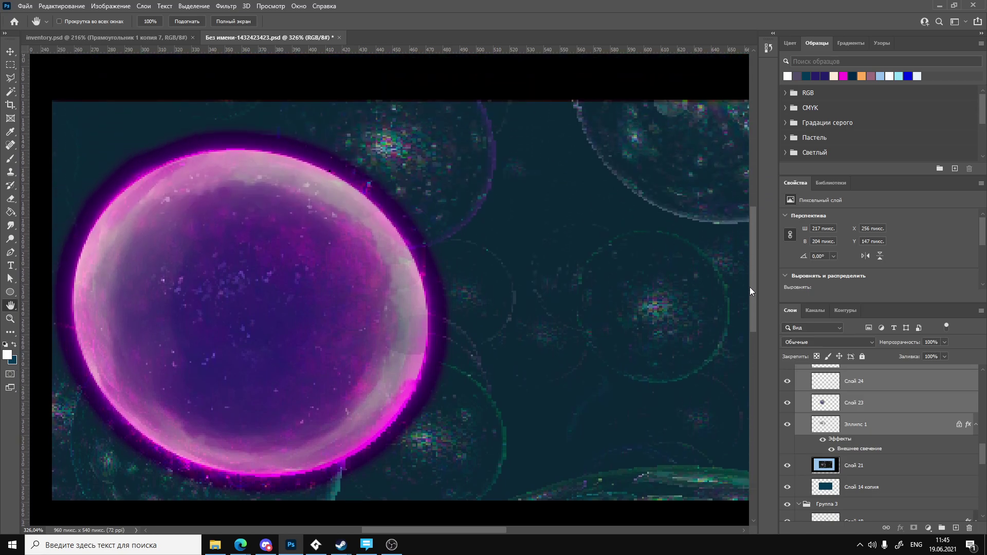
left_click_drag(424, 536, 410, 530)
scroll(442, 450, "down", 1)
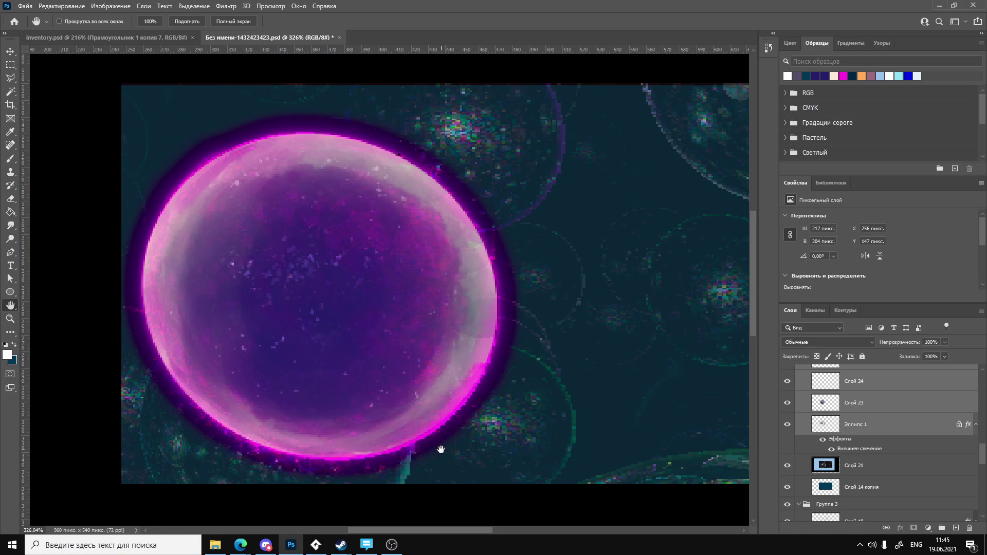
scroll(441, 450, "down", 1)
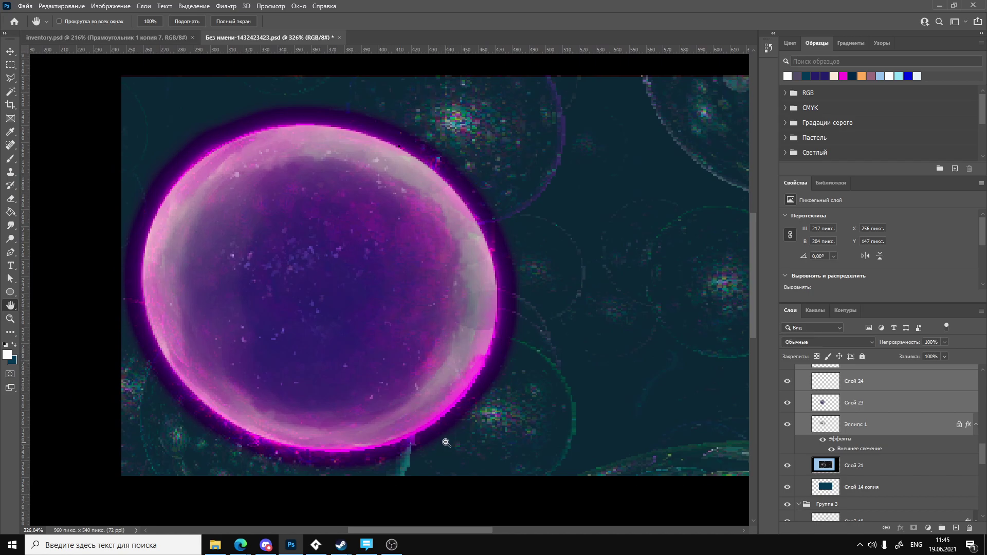
scroll(446, 439, "down", 4, "alt")
scroll(452, 430, "up", 3, "alt")
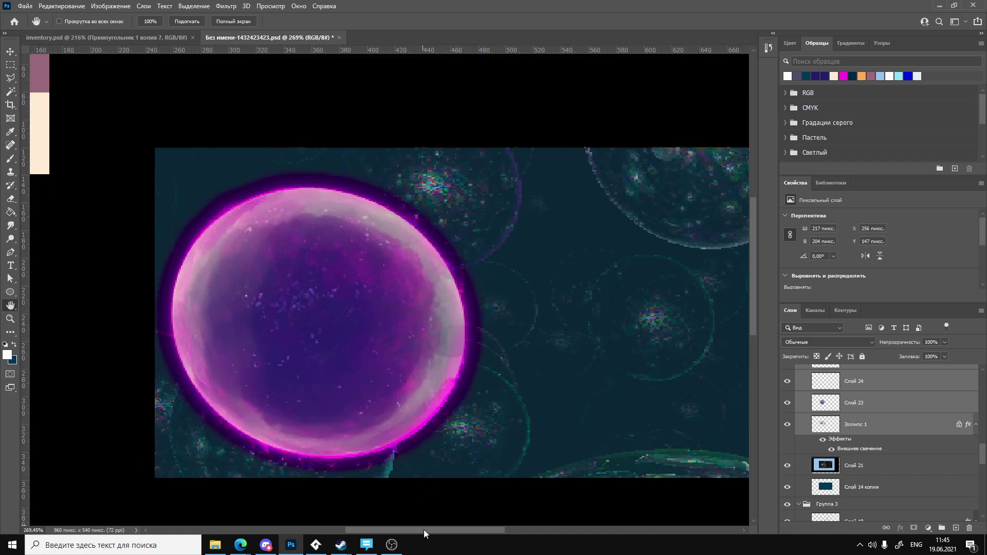
left_click_drag(424, 529, 434, 530)
scroll(428, 457, "down", 1, "alt")
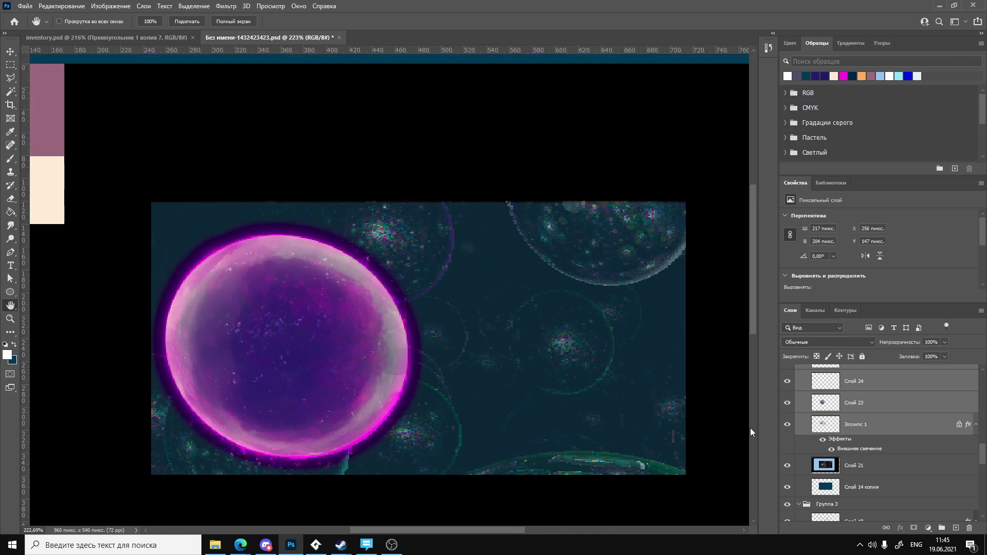
Group the four selected bubble layers into a new group named verse.
scroll(808, 424, "up", 1)
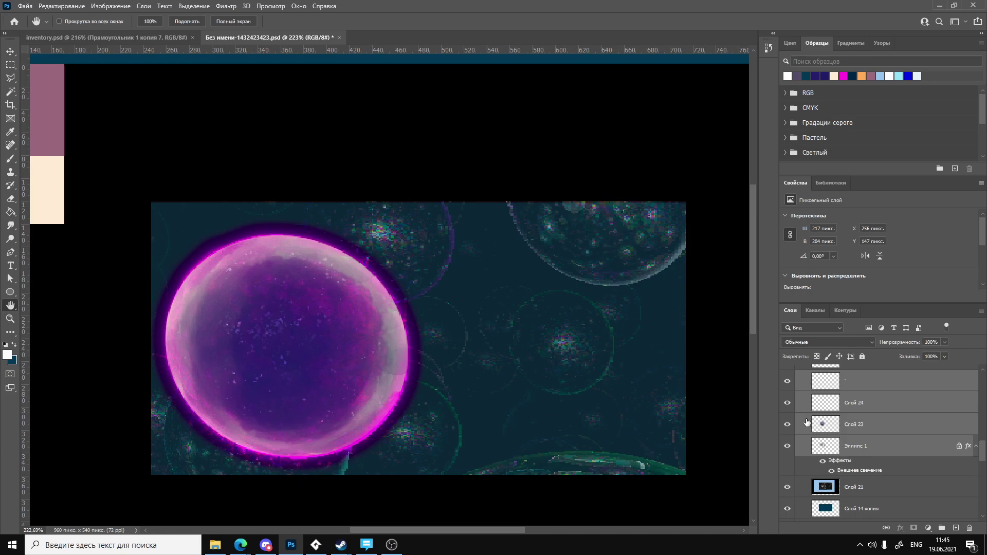
scroll(819, 418, "up", 1)
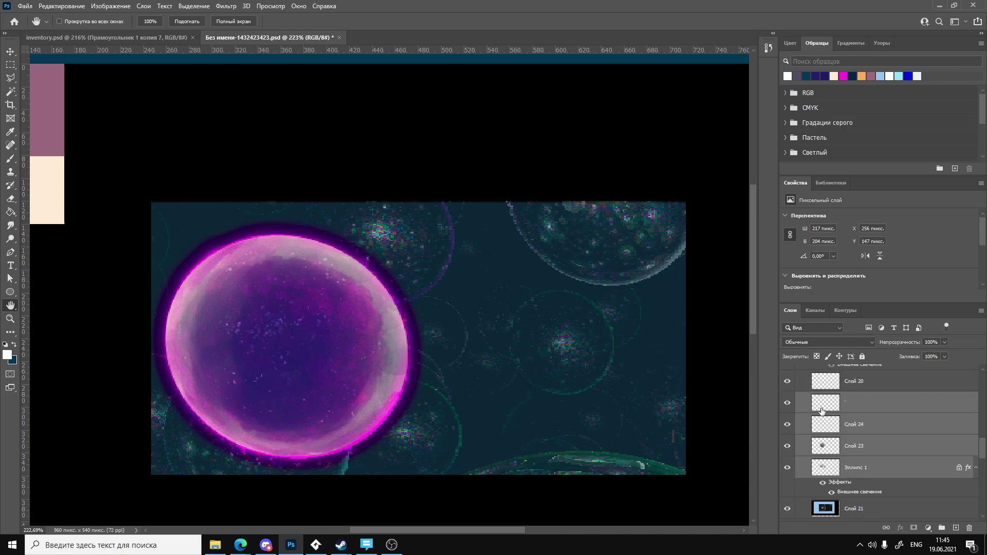
right_click(852, 405)
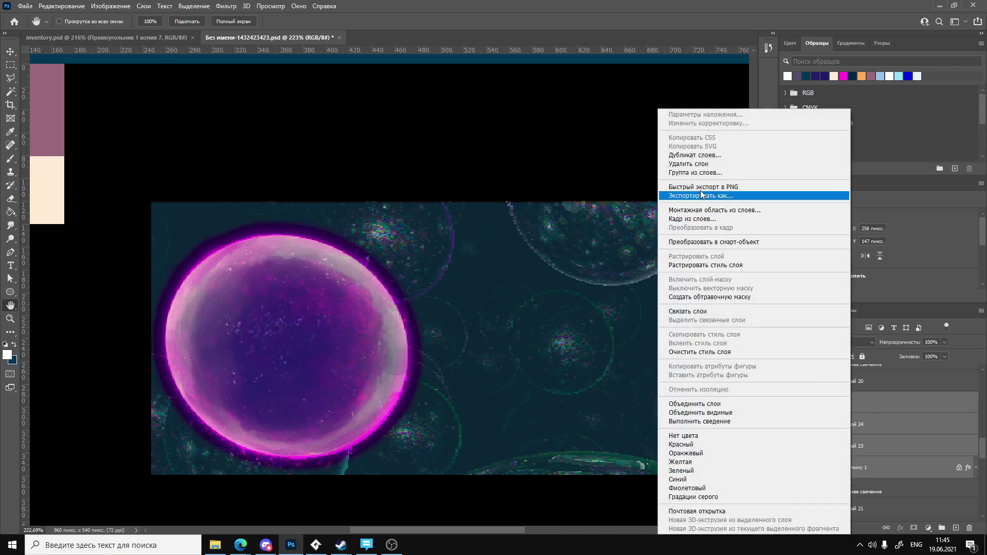
left_click(692, 173)
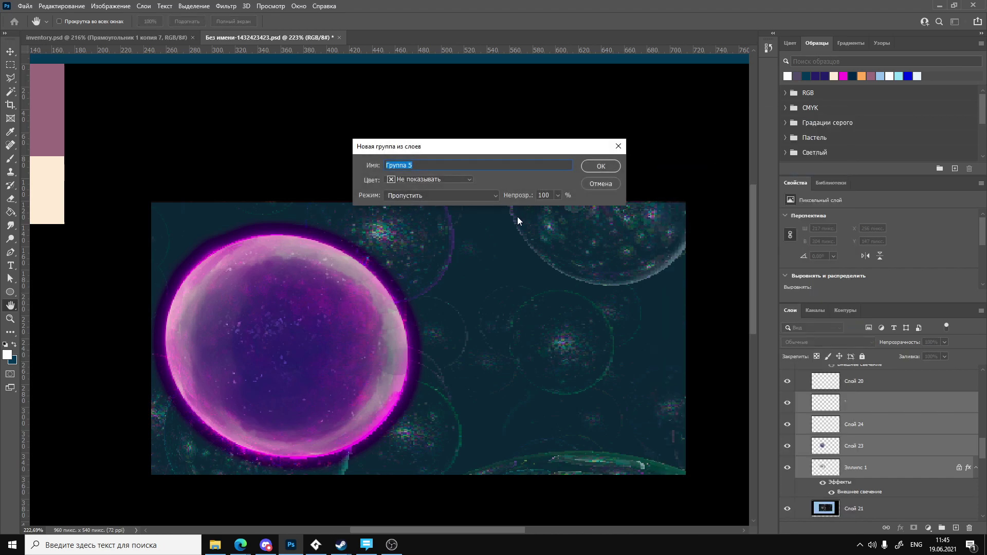
key("alt+shift")
type("мук")
key("BackSpace")
key("BackSpace")
type("se")
key("Return")
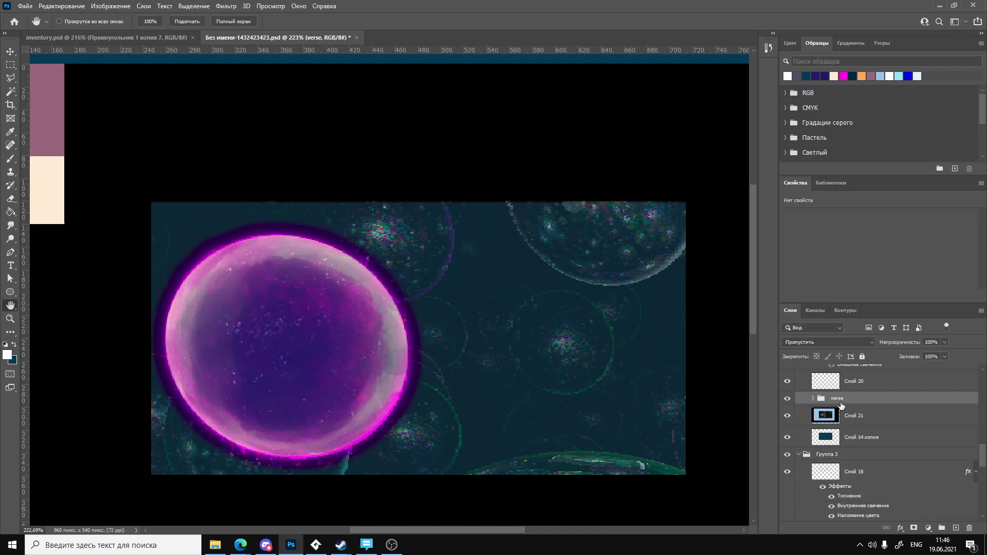
Duplicate the verse group and try moving the copied bubble into the right half of the canvas.
key("ctrl+j")
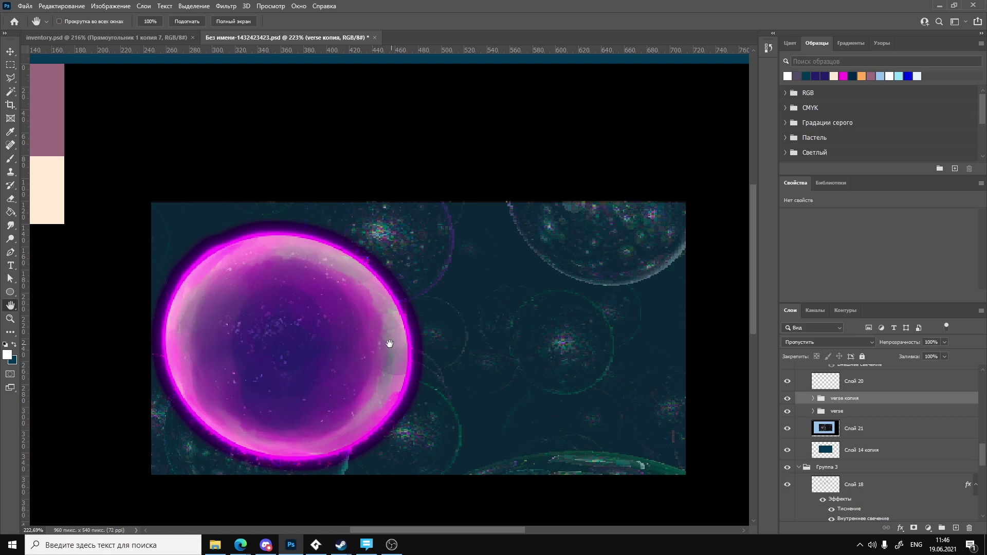
mouse_move(397, 344)
left_mouse_down("ctrl")
mouse_move(485, 326)
mouse_move(677, 326)
mouse_move(686, 303)
left_mouse_up("ctrl")
key("b")
left_click_drag(571, 346, 671, 369, "ctrl")
scroll(579, 369, "down", 8, "alt")
scroll(477, 325, "up", 3, "alt")
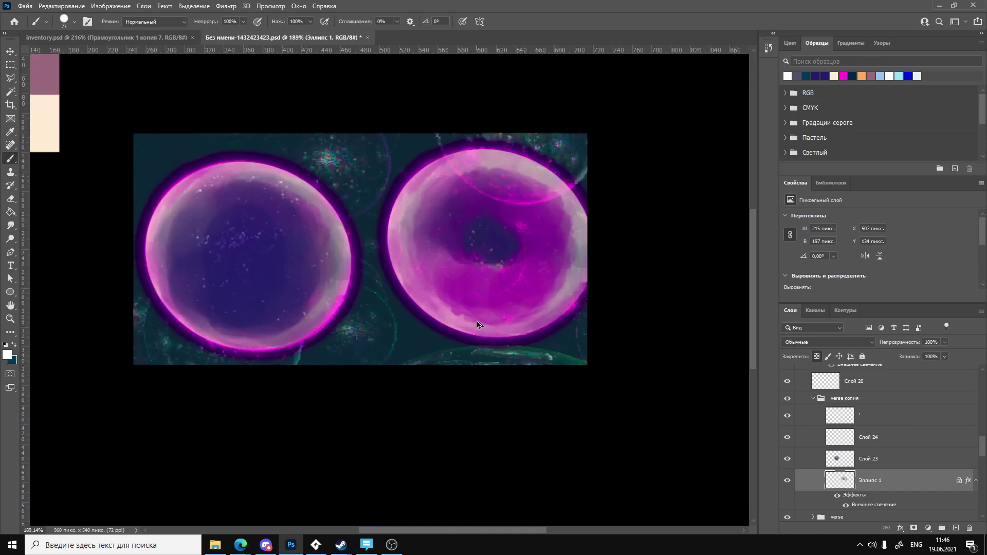
Hide the Слой 21 background and try shifting the copied Эллипс 1 to about X 515, Y 146 px.
scroll(808, 480, "down", 4)
left_click(787, 448)
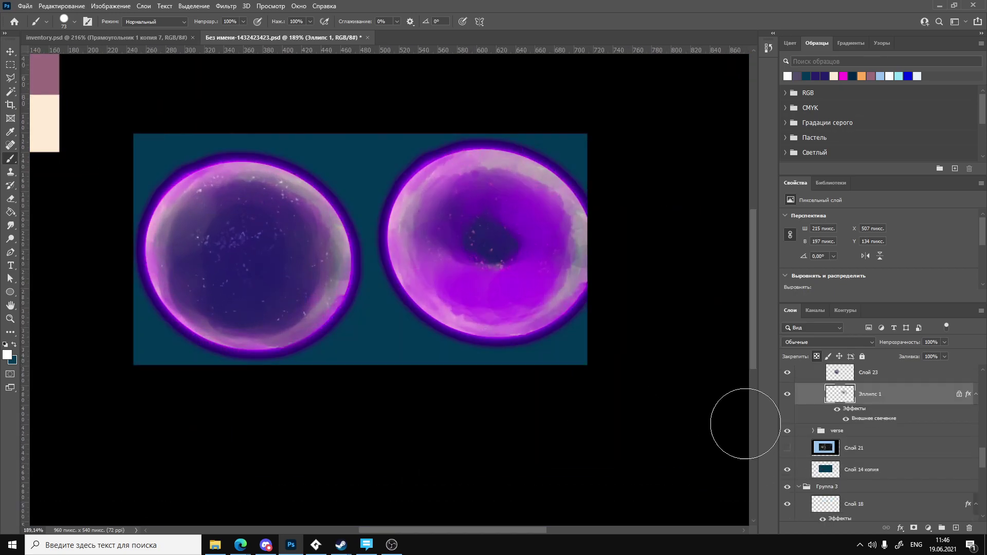
mouse_move(533, 311)
left_mouse_down("ctrl")
mouse_move(446, 290)
mouse_move(276, 310)
mouse_move(495, 329)
mouse_move(541, 308)
left_mouse_up("ctrl")
scroll(896, 438, "up", 6)
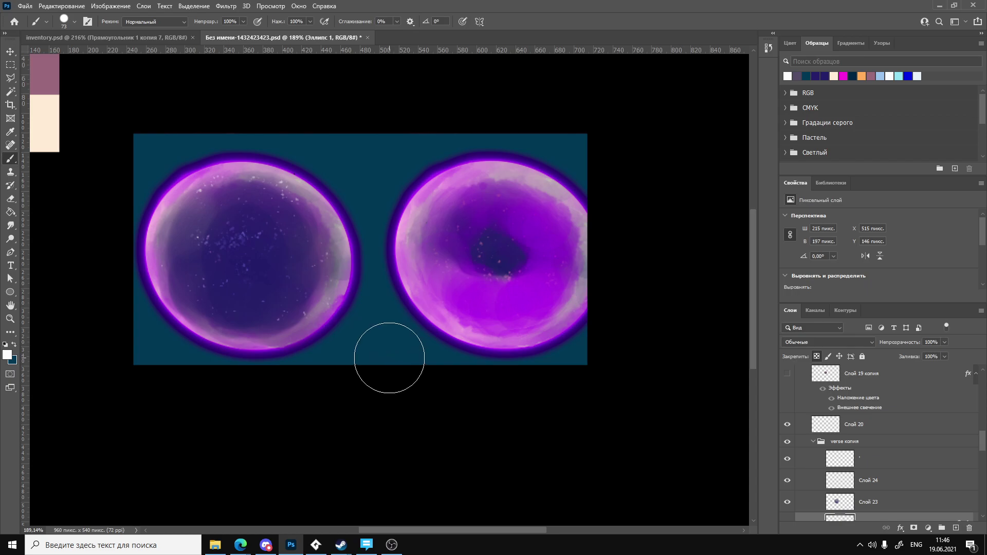
Undo the copied bubble's moves and the hiding of the Слой 21 background.
key("ctrl+z")
key("ctrl+z")
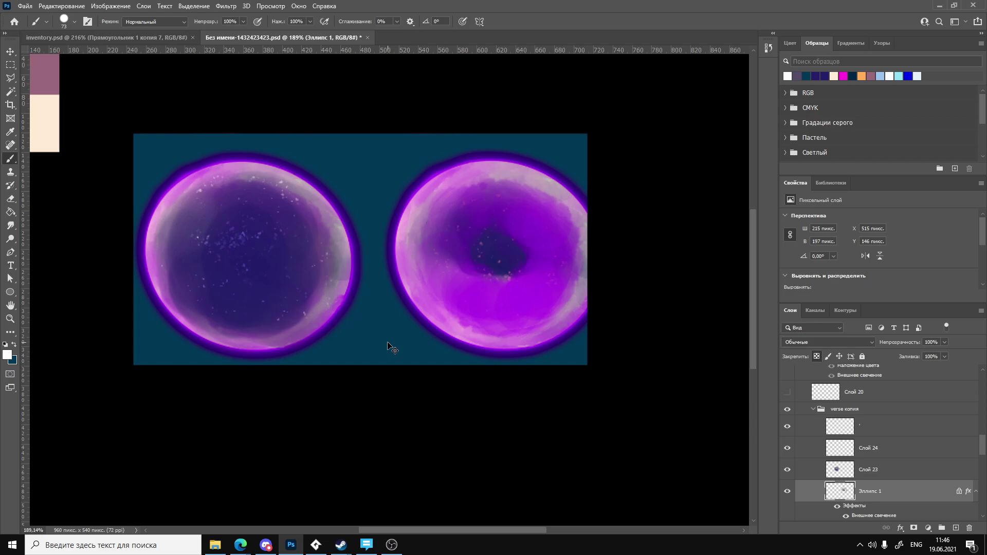
key("ctrl+z")
key("ctrl+z")
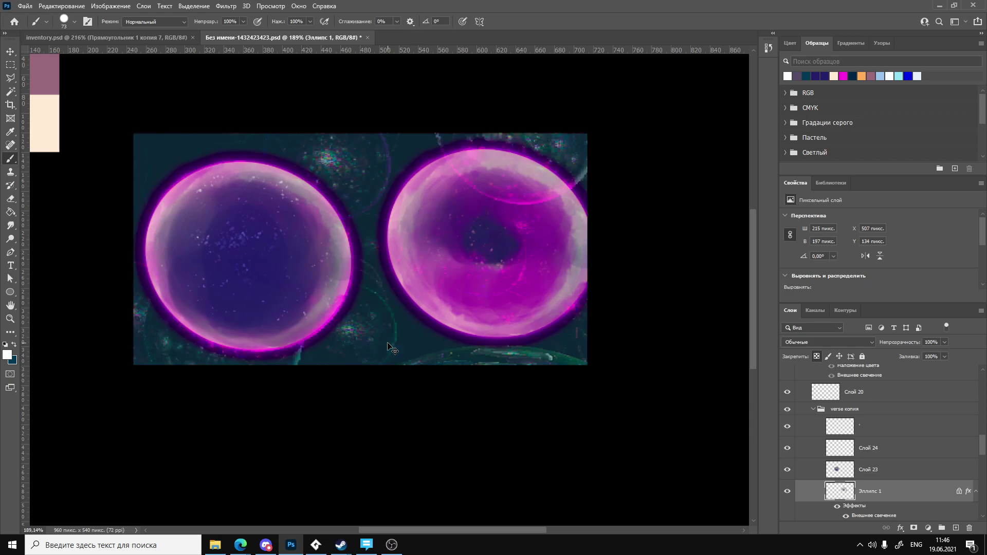
key("ctrl+z")
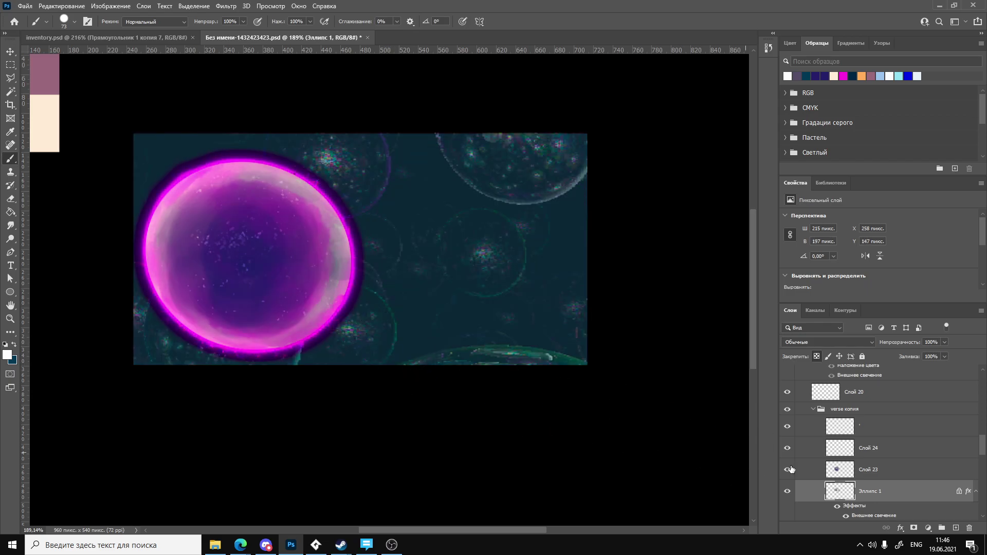
Compare the canvas with Группа 4 hidden and shown.
scroll(792, 462, "up", 3)
scroll(791, 431, "up", 5)
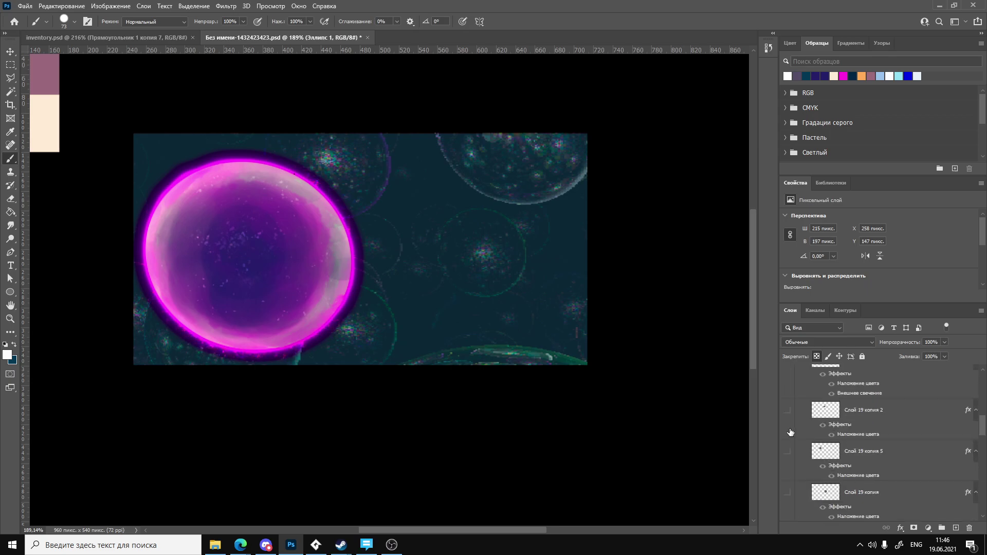
left_click(787, 431)
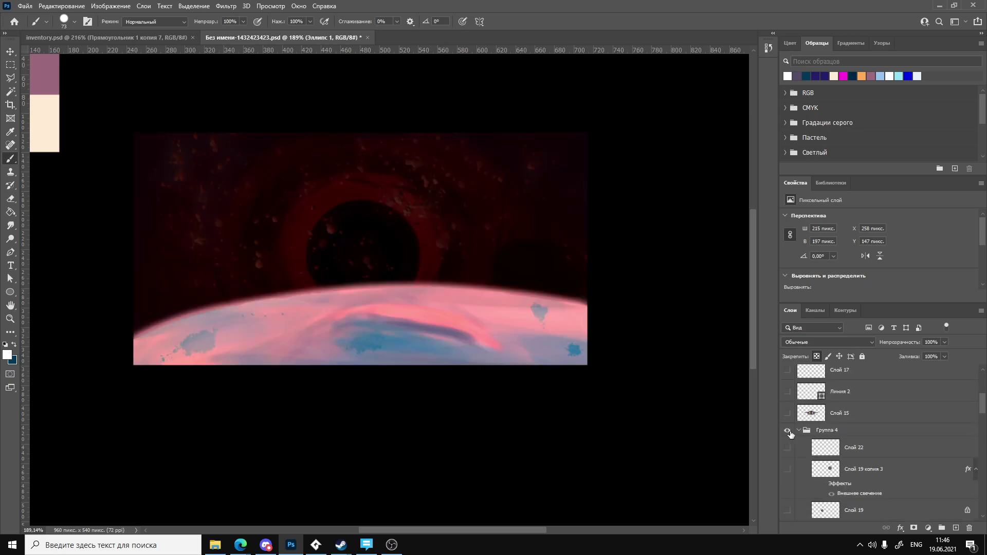
left_click(788, 430)
scroll(810, 453, "down", 5)
scroll(813, 466, "down", 3)
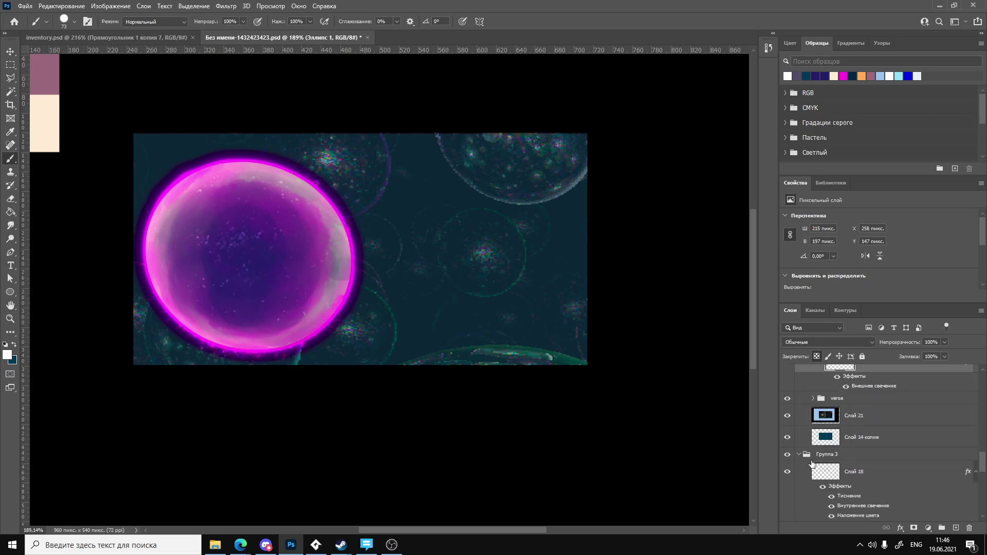
Check what Эллипс 1 and Слой 23 in the copied group contribute by hiding and reshowing them.
double_click(812, 464)
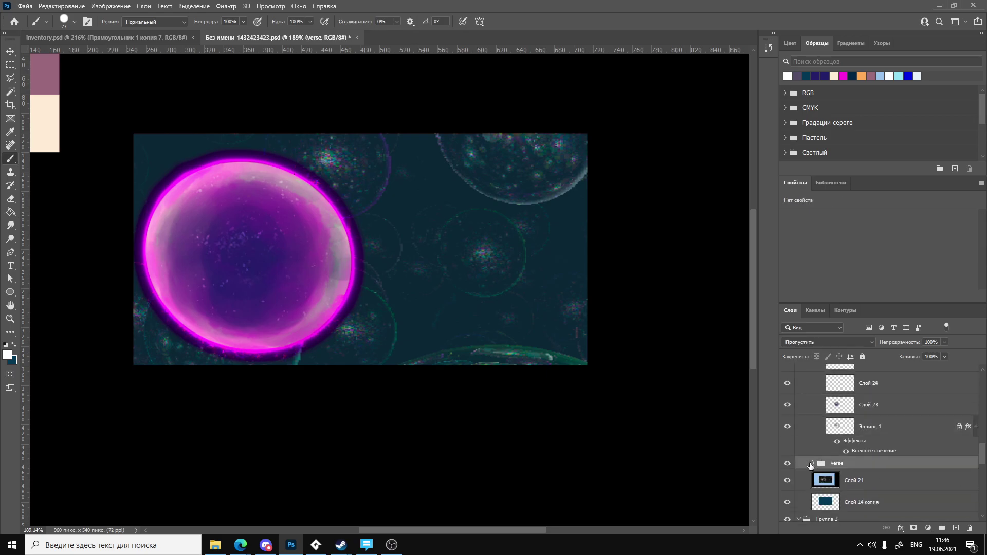
left_click(894, 245)
left_click(787, 428)
left_click(787, 428)
left_click(787, 428)
left_click(787, 428)
left_click(787, 404)
left_click(787, 405)
Move Слой 23 and Эллипс 1 from the copied group into the verse group and check that group's contents.
left_click(836, 411)
left_click(837, 425, "shift")
left_click_drag(837, 430, 834, 465)
left_click(813, 400)
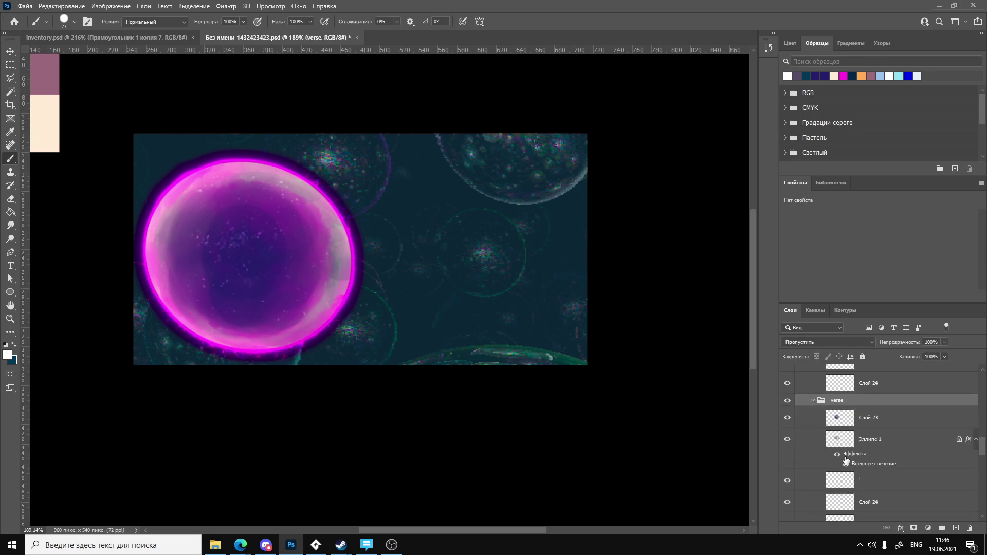
scroll(828, 416, "down", 2)
scroll(826, 414, "up", 2)
left_click(813, 400)
right_click(847, 405)
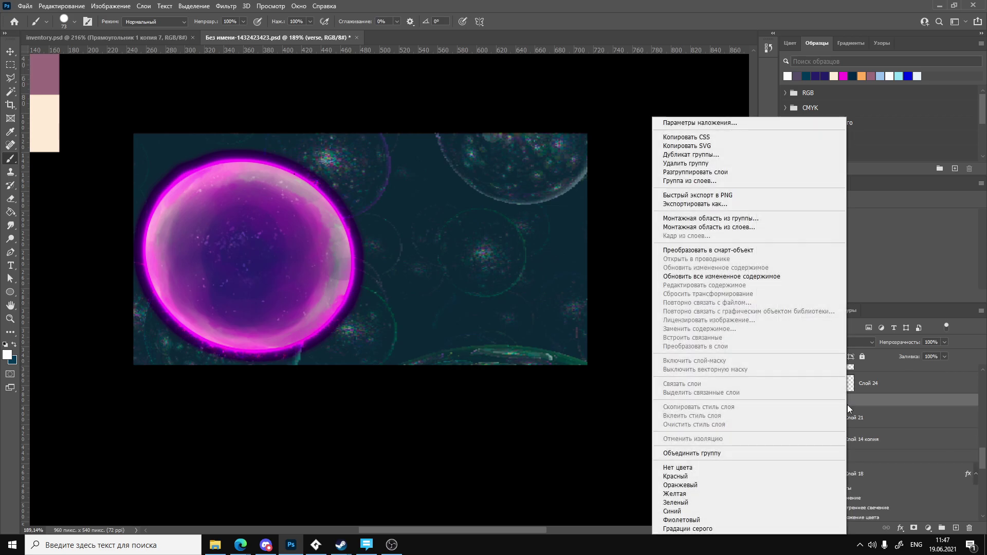
left_click(878, 400)
right_click(868, 402)
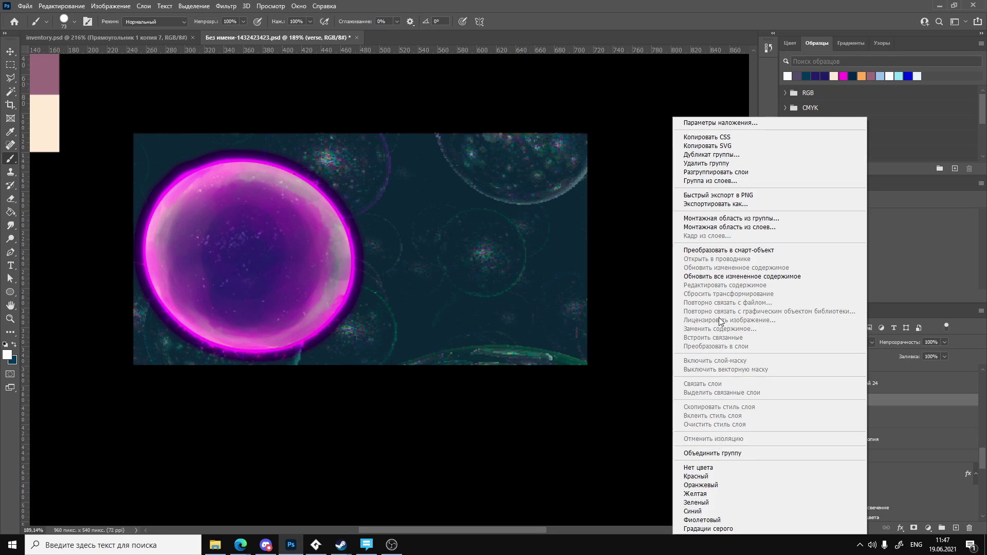
left_click(896, 399)
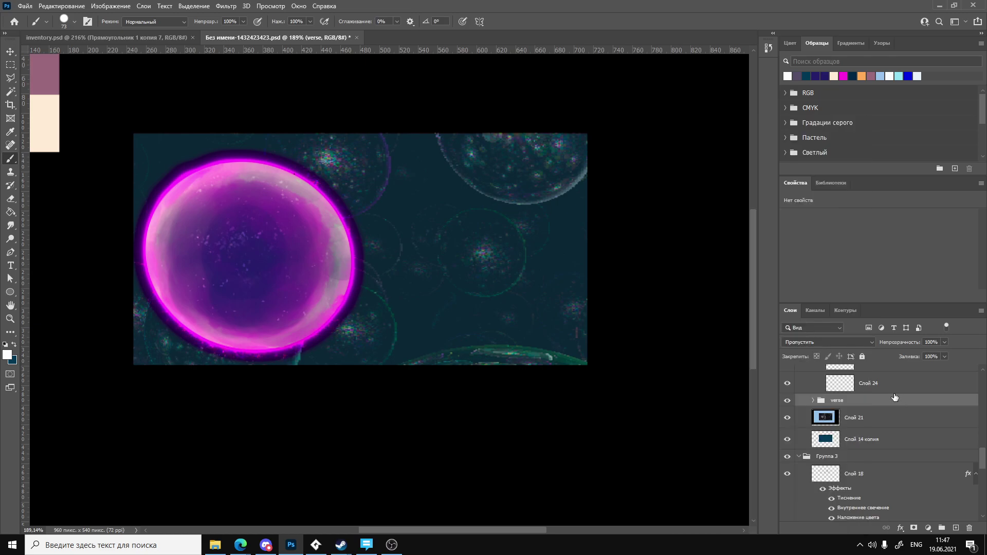
Duplicate the verse group again and try moving the new copy to the right of the original bubble.
key("ctrl+j")
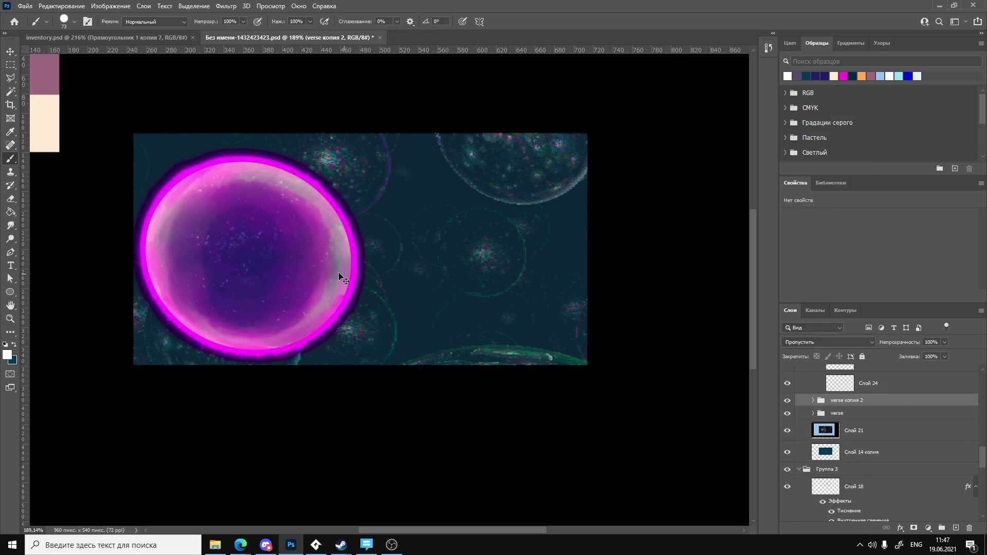
left_click_drag(339, 272, 473, 268, "ctrl")
key("ctrl+z")
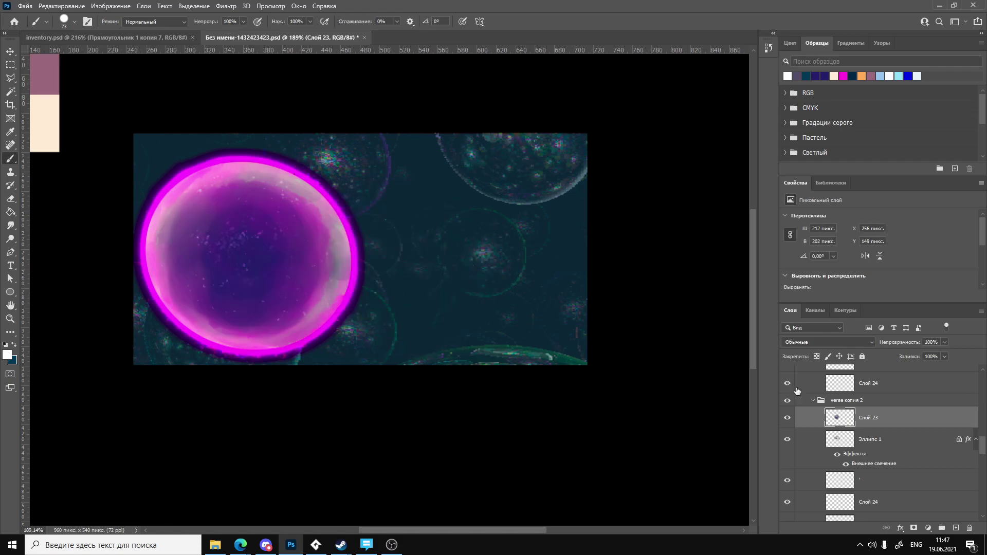
left_click(832, 402)
left_click_drag(320, 277, 455, 288, "ctrl")
key("ctrl+z")
scroll(875, 446, "down", 2)
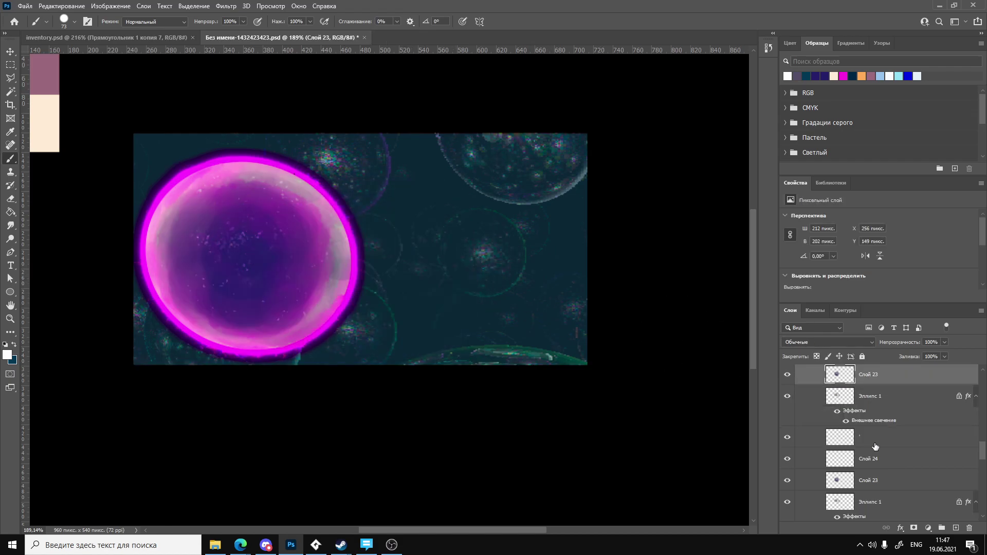
scroll(875, 446, "up", 2)
Try moving Слой 23 and Эллипс 1 of the verse копия 2 group to about X 484, Y 138 px.
left_click(820, 425)
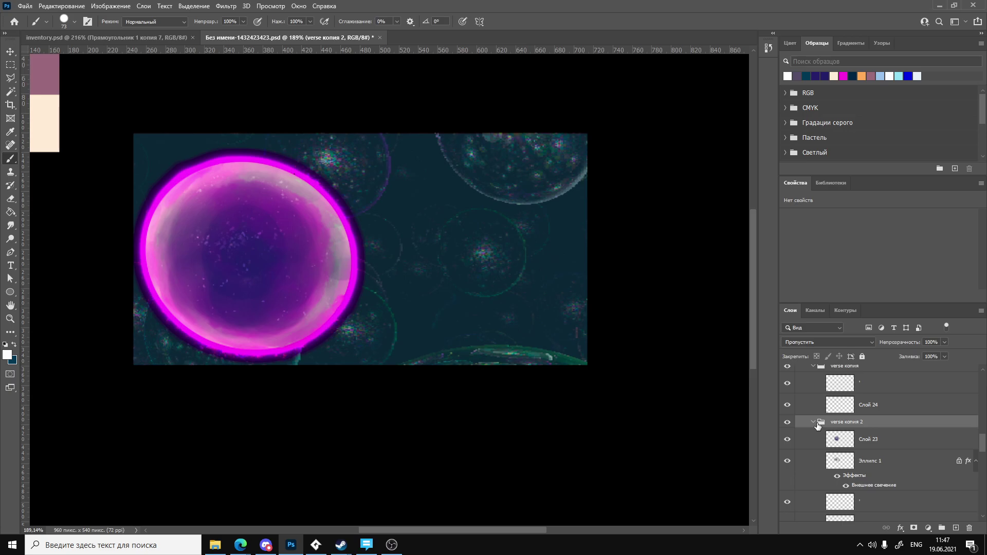
left_click(814, 423)
left_click(814, 423)
scroll(845, 442, "down", 5)
left_click(860, 461)
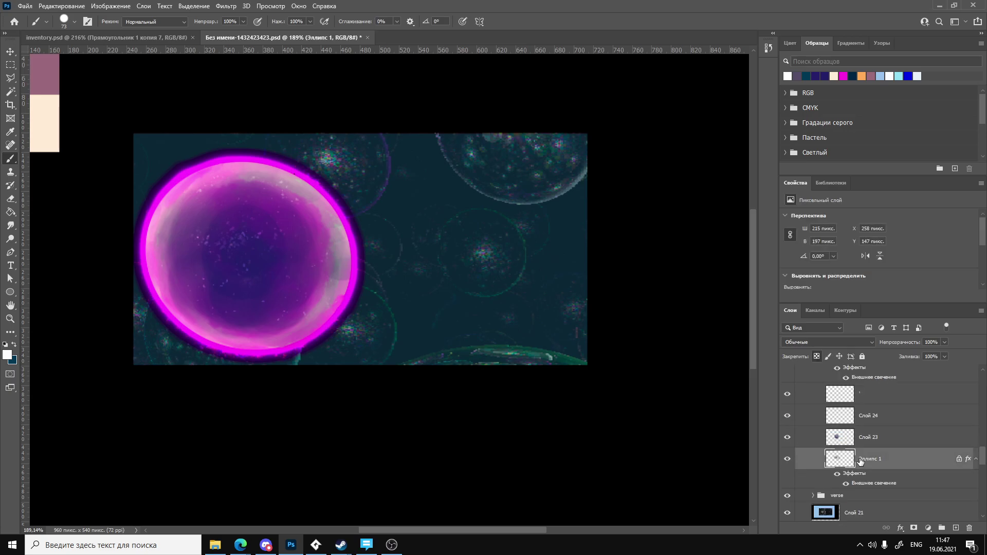
scroll(860, 461, "up", 5)
left_click(861, 446, "shift")
left_click_drag(345, 286, 497, 280, "ctrl")
scroll(880, 457, "up", 2)
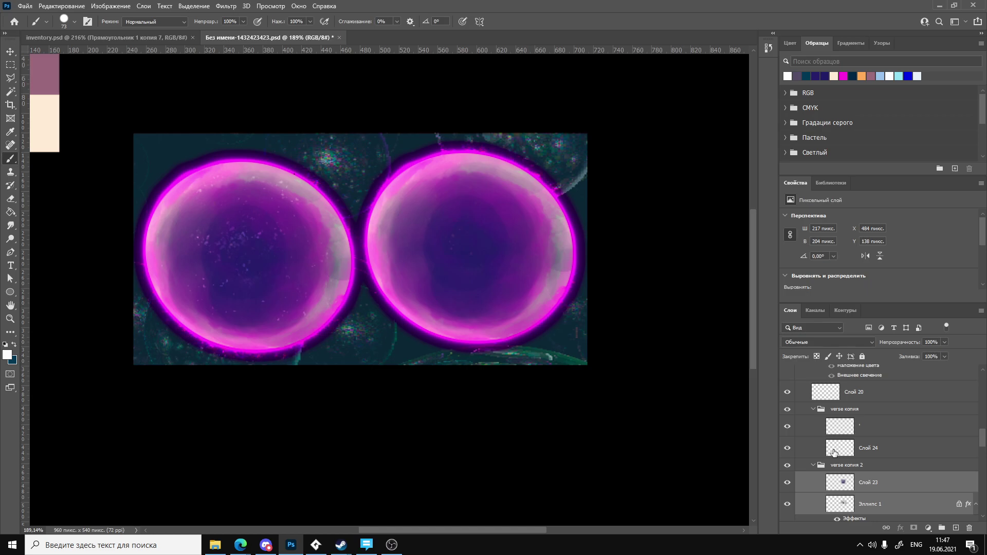
Undo the layer move and the second duplication of the verse group.
scroll(835, 450, "down", 3)
key("ctrl+z")
key("ctrl+z")
key("ctrl+z")
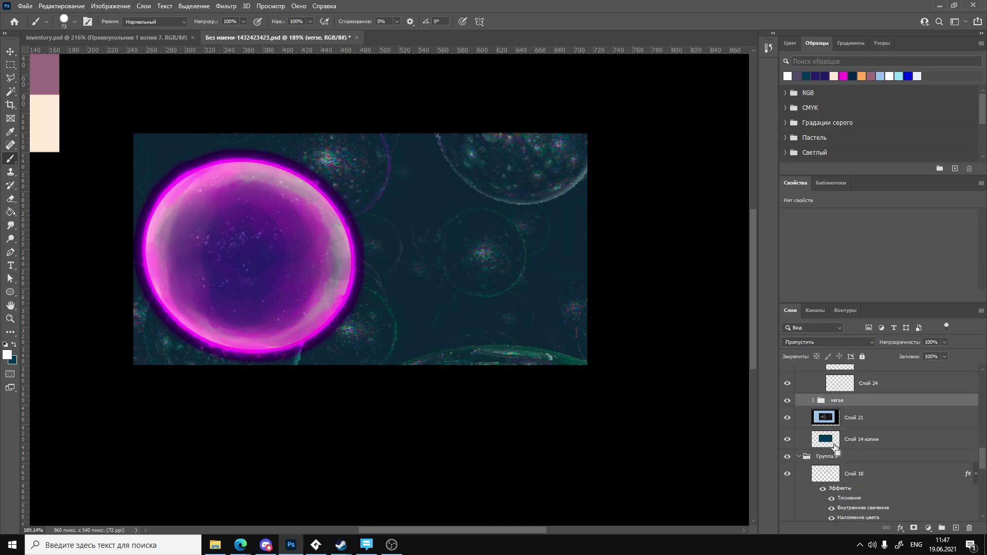
Move the apostrophe-named layer and Слой 24 into the verse group and delete the emptied verse копия group.
scroll(834, 443, "up", 3)
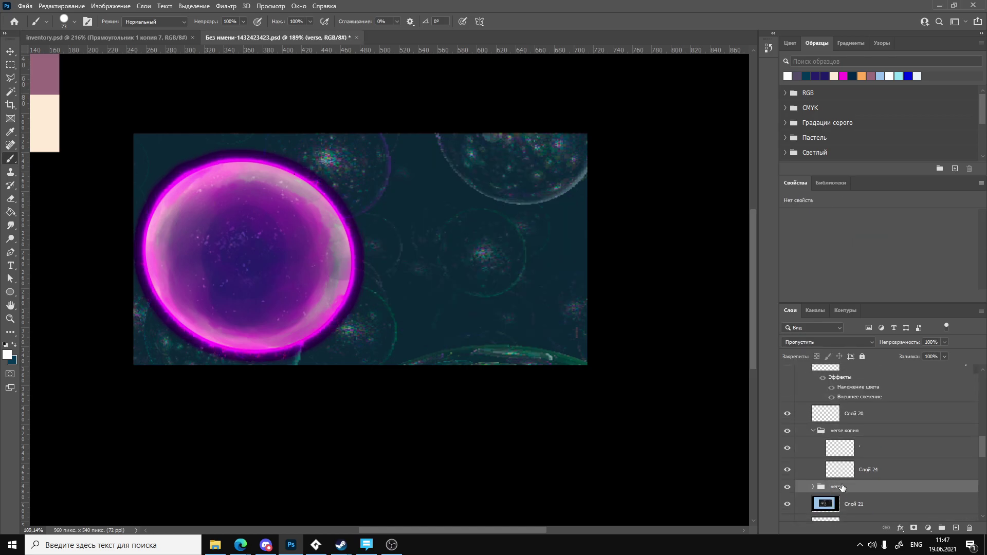
mouse_move(840, 470)
left_mouse_down()
mouse_move(842, 487)
mouse_move(846, 465)
left_mouse_up()
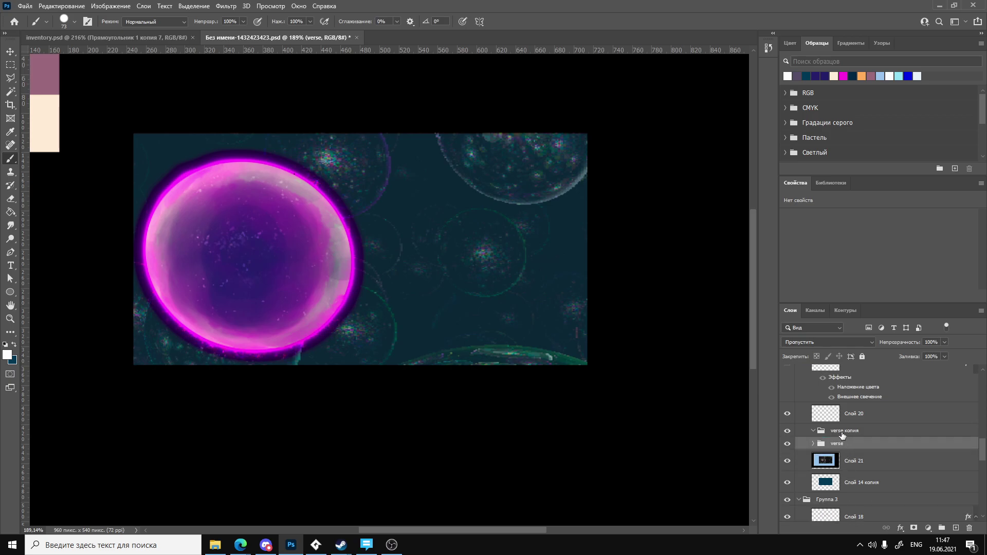
left_click(841, 434)
key("Delete")
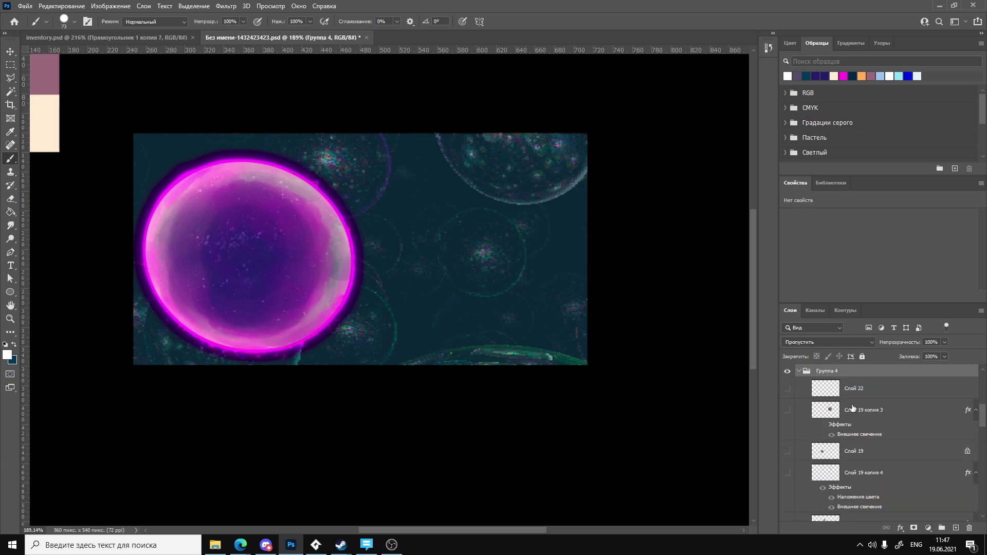
Compare the picture with the verse group hidden and shown.
left_click(788, 374)
left_click(788, 374)
scroll(808, 419, "up", 4)
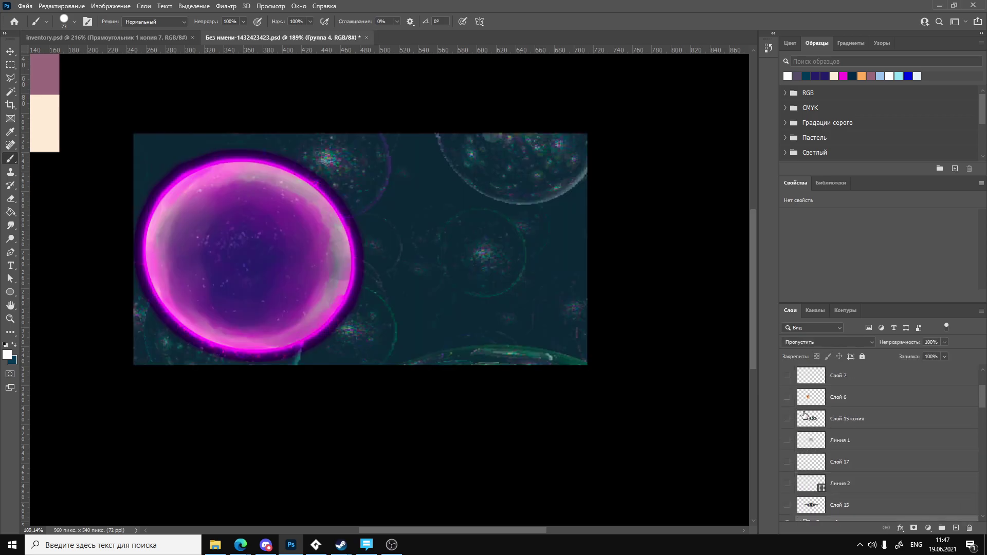
scroll(808, 419, "down", 5)
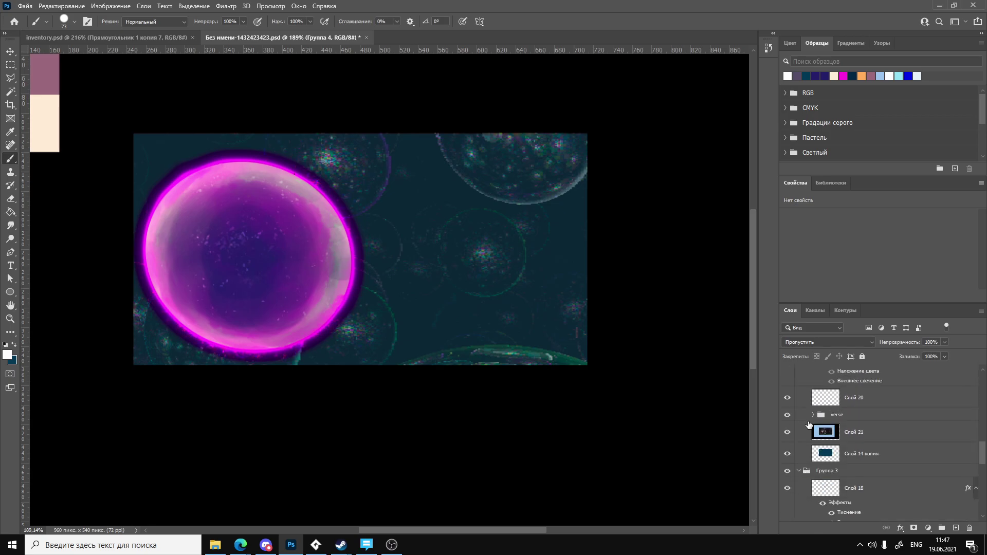
left_click(790, 417)
left_click(789, 418)
left_click(789, 418)
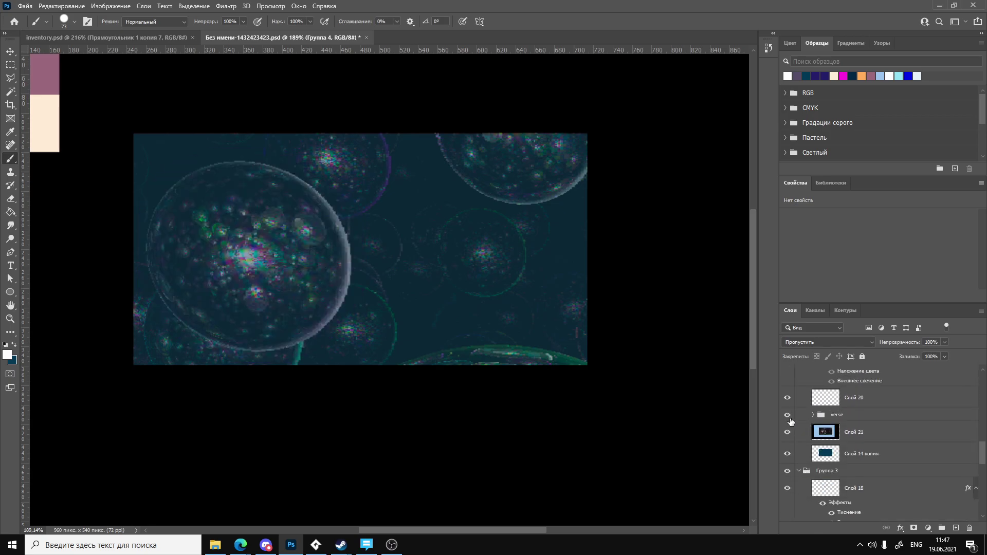
left_click(789, 417)
Duplicate the verse group.
left_click(833, 422)
key("ctrl+j")
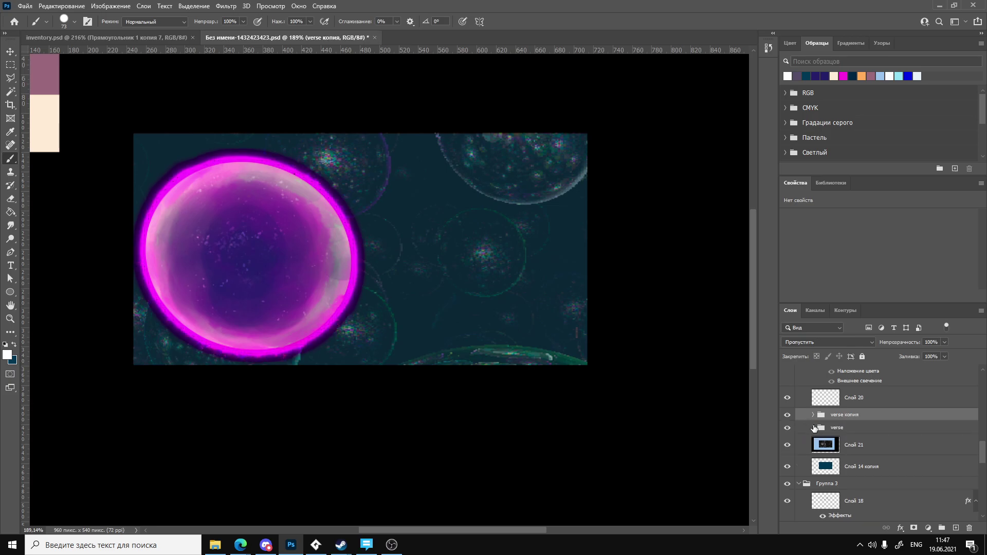
Try moving Слой 23 of the verse копия group to the right of the original bubble.
left_click_drag(313, 292, 476, 301, "ctrl")
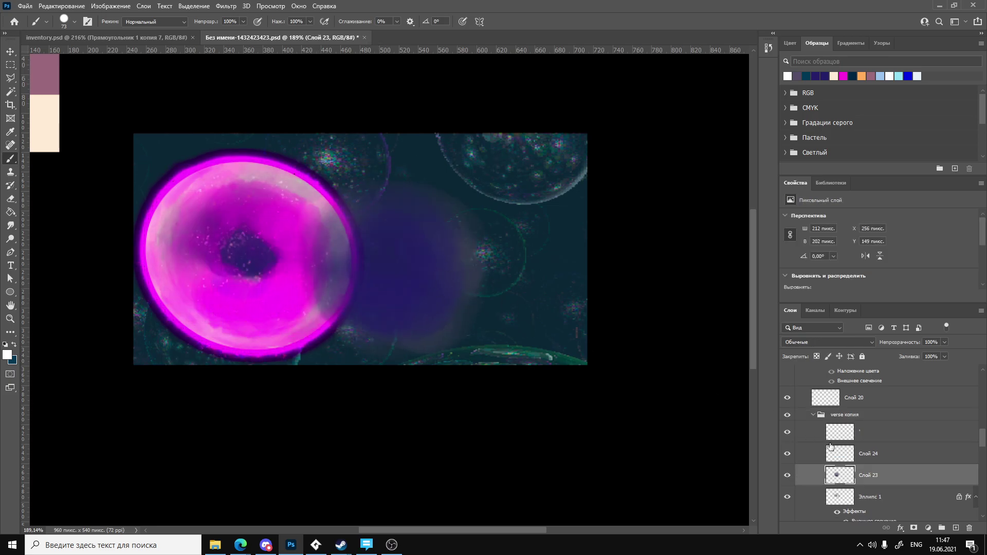
key("ctrl+z")
scroll(834, 451, "down", 3)
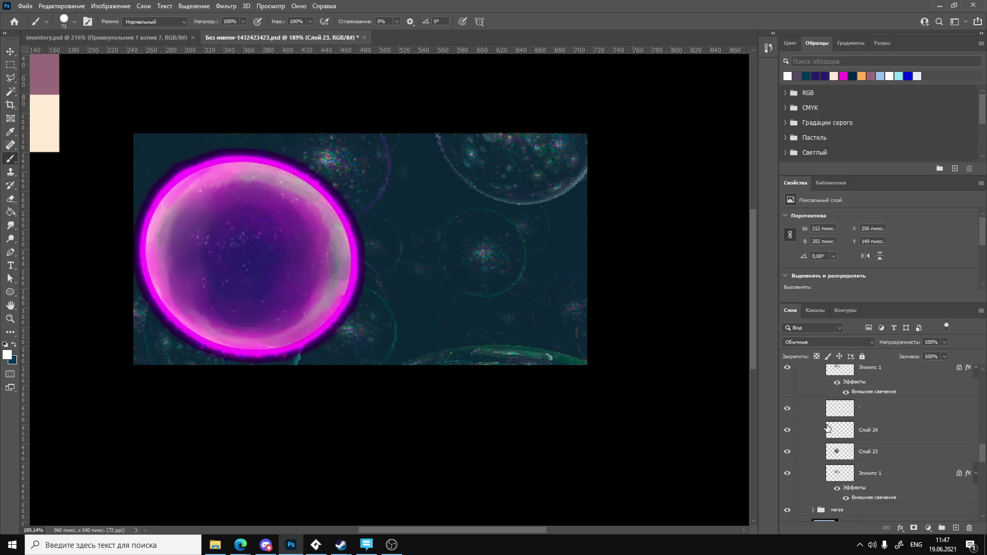
scroll(827, 429, "up", 4)
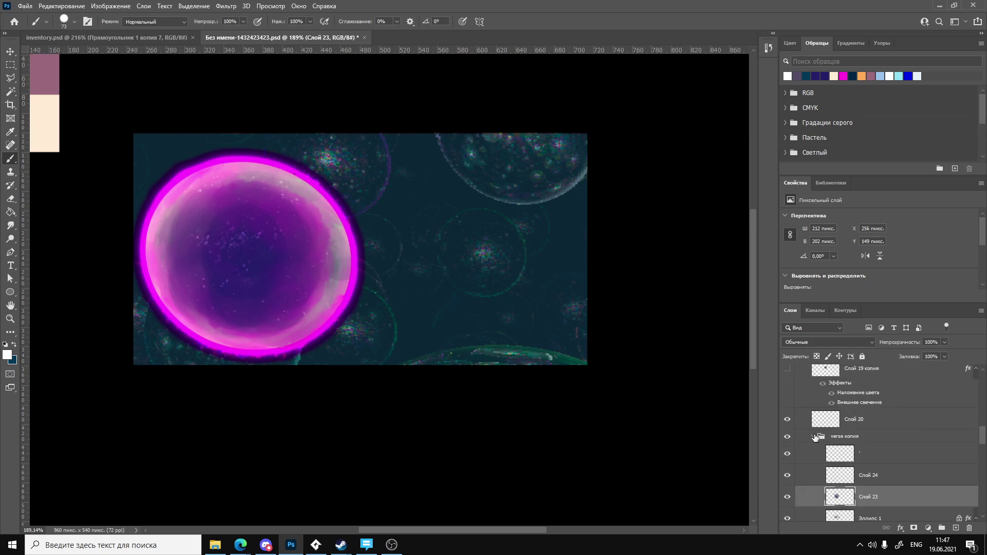
left_click(813, 438)
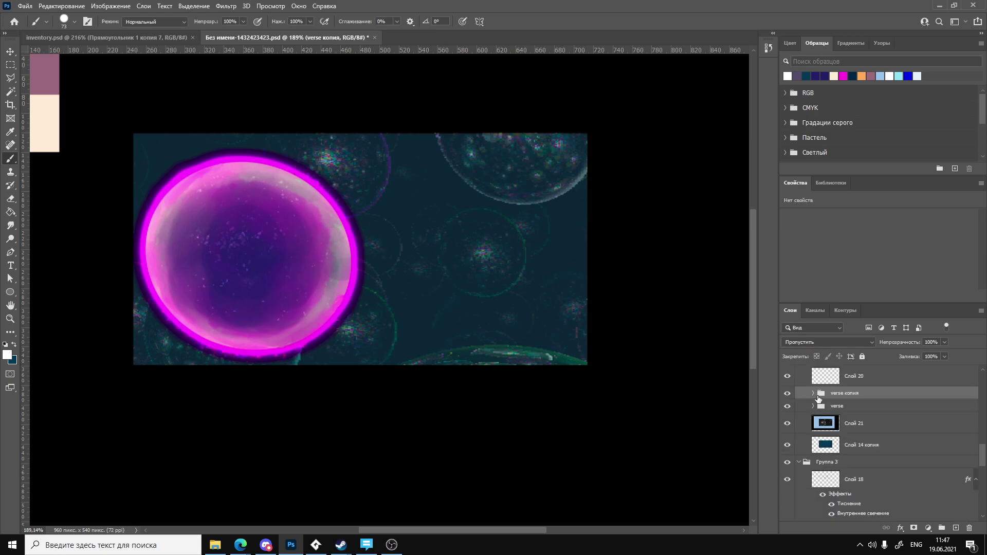
Select all the layers inside the verse копия group and move them right of the original bubble, to about X 486, Y 137 px.
left_click(814, 394)
left_click(831, 413)
scroll(848, 437, "down", 7)
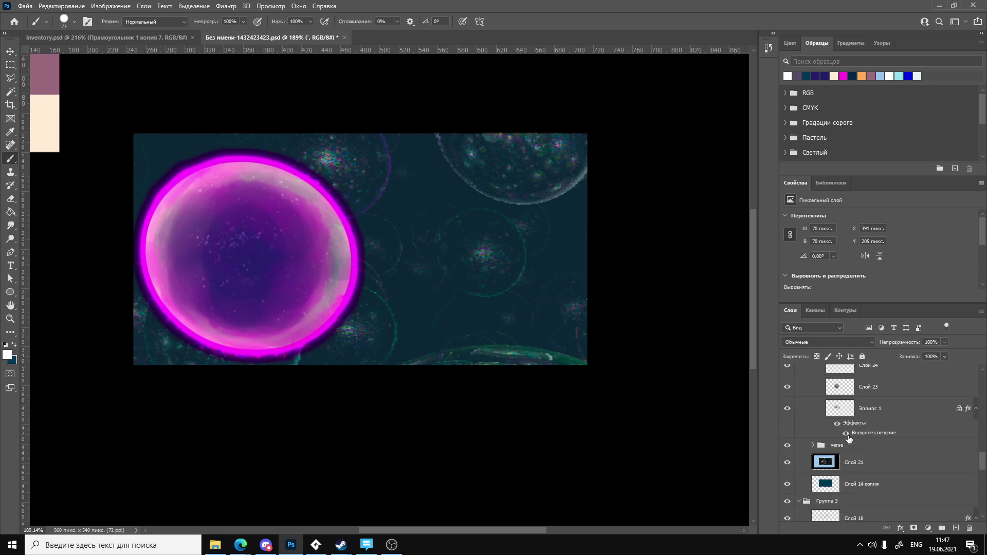
left_click(849, 409, "shift")
left_click_drag(278, 275, 510, 247, "ctrl+alt")
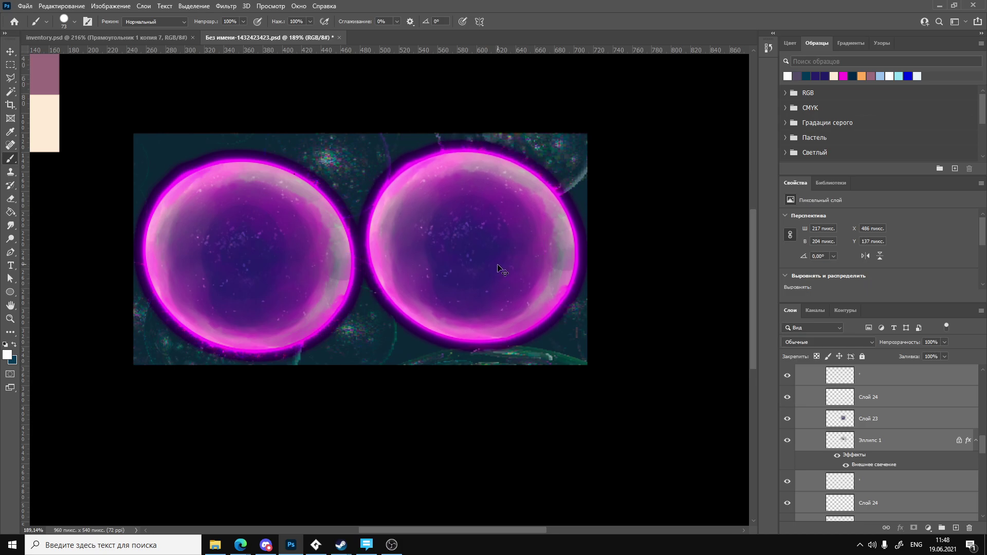
scroll(884, 482, "up", 3)
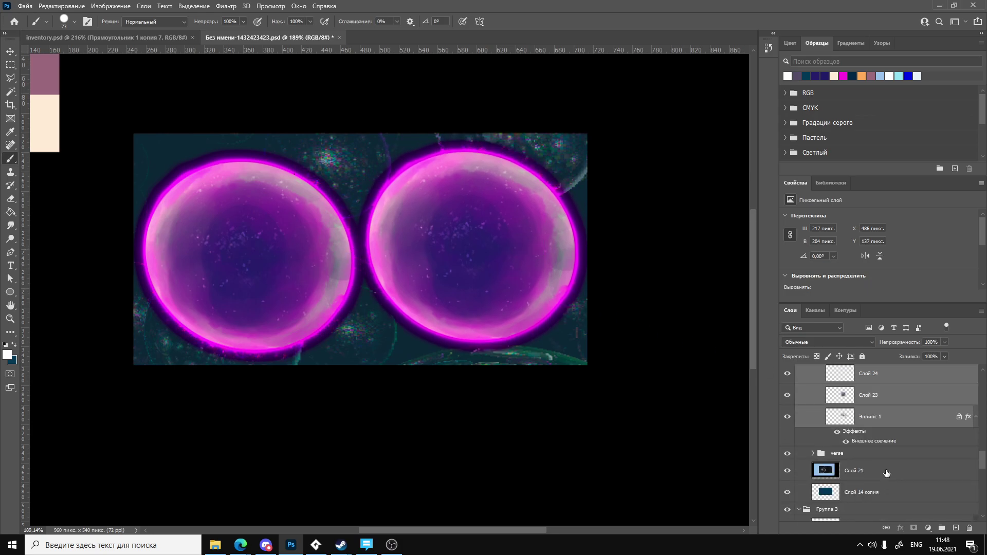
left_click(944, 342)
left_click_drag(947, 354, 968, 356)
left_click(961, 344)
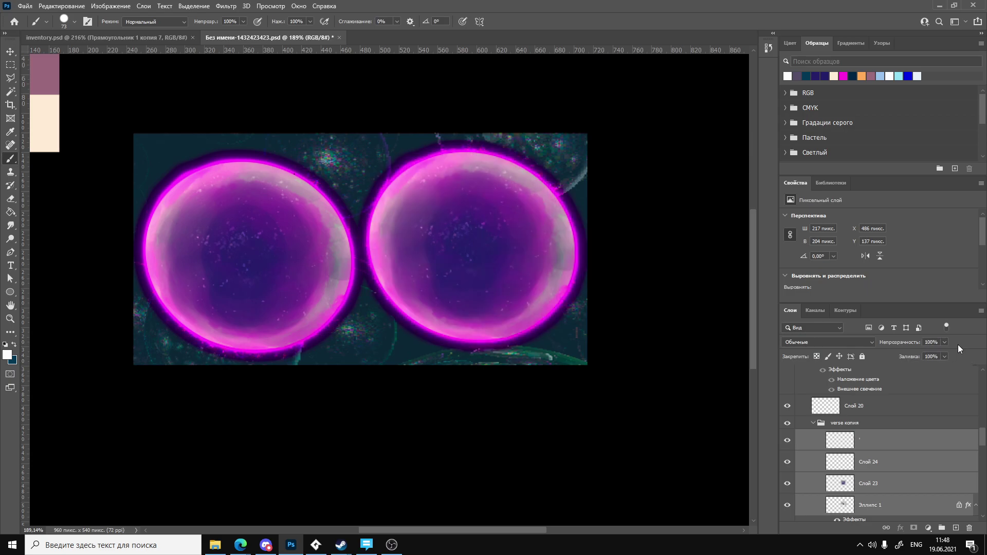
Scale the verse копия group to about 73% and place it over the background bubble at the canvas's upper-right corner, partly beyond the canvas edge.
left_click(851, 424)
left_click(814, 423)
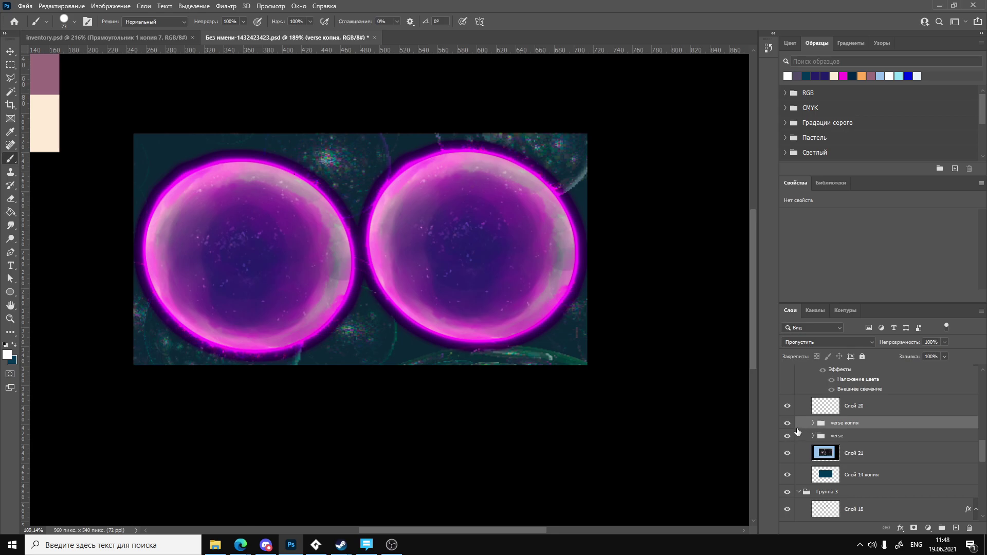
key("ctrl+t")
left_click_drag(576, 348, 496, 269)
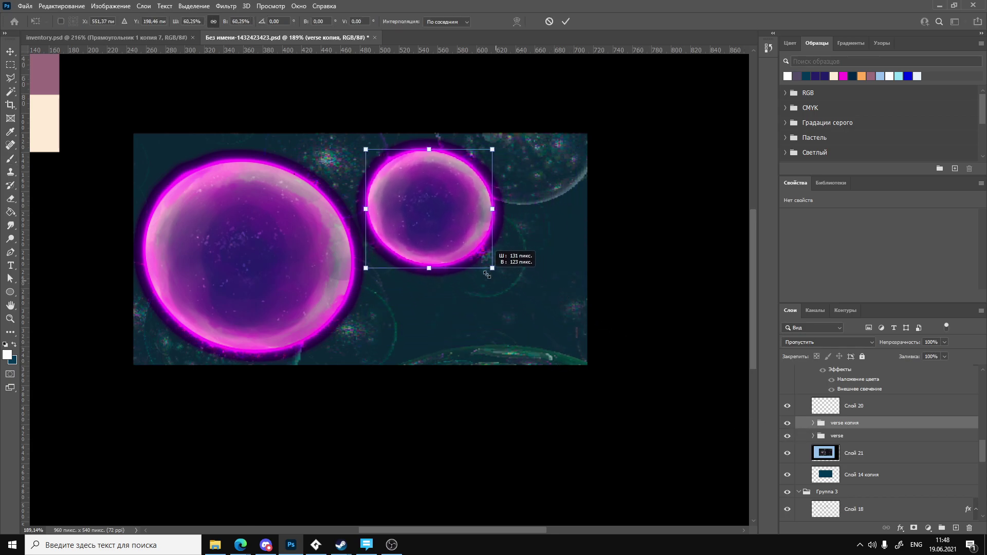
left_click_drag(453, 234, 522, 147)
left_click_drag(559, 182, 549, 164)
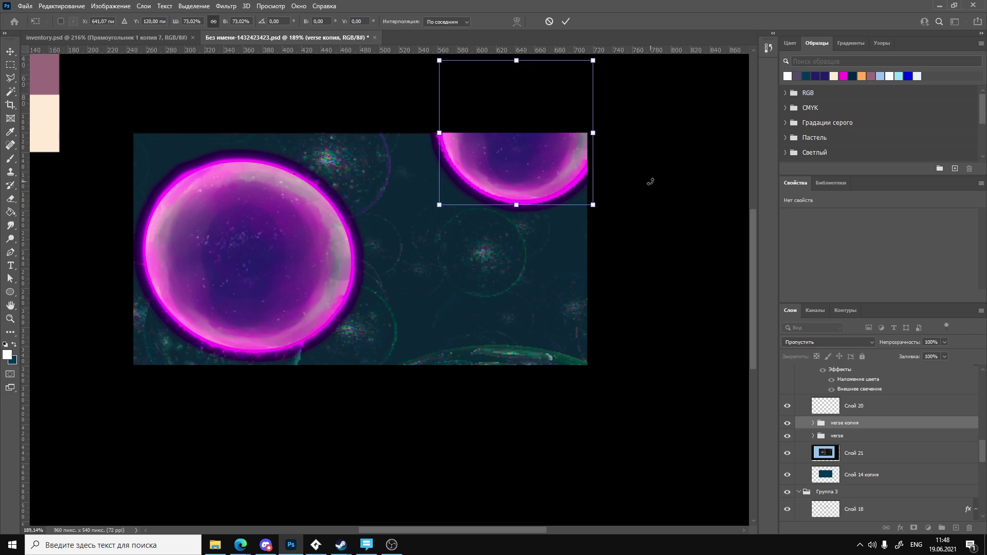
key("Return")
key("b")
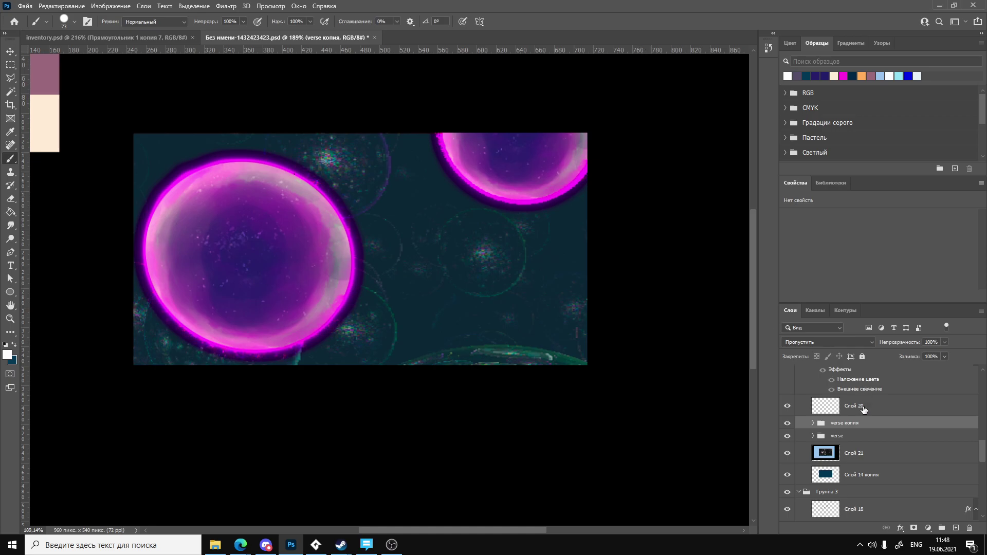
Check what Слой 23 of the verse копия group contributes to the smaller bubble by hiding and showing it.
left_click(814, 424)
scroll(840, 431, "down", 1)
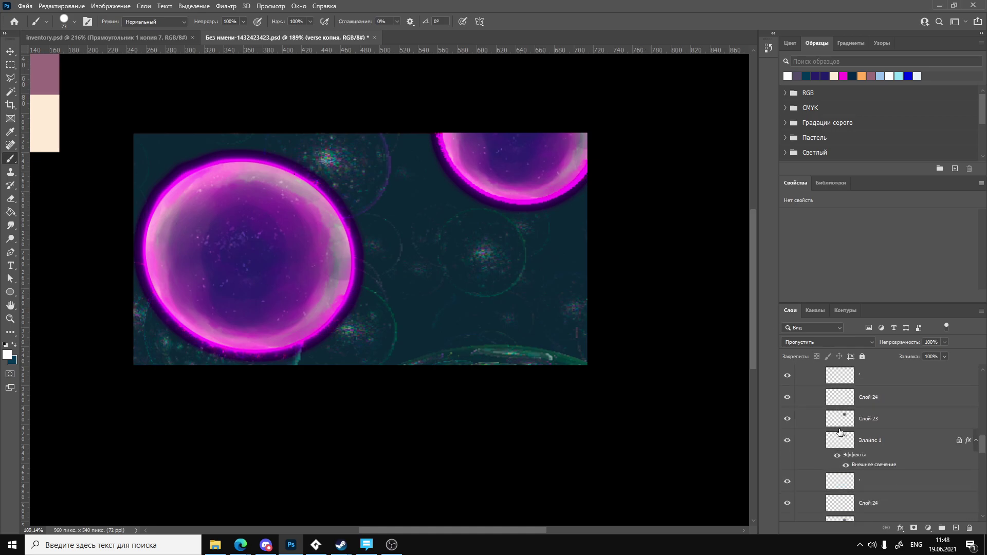
scroll(865, 421, "down", 2)
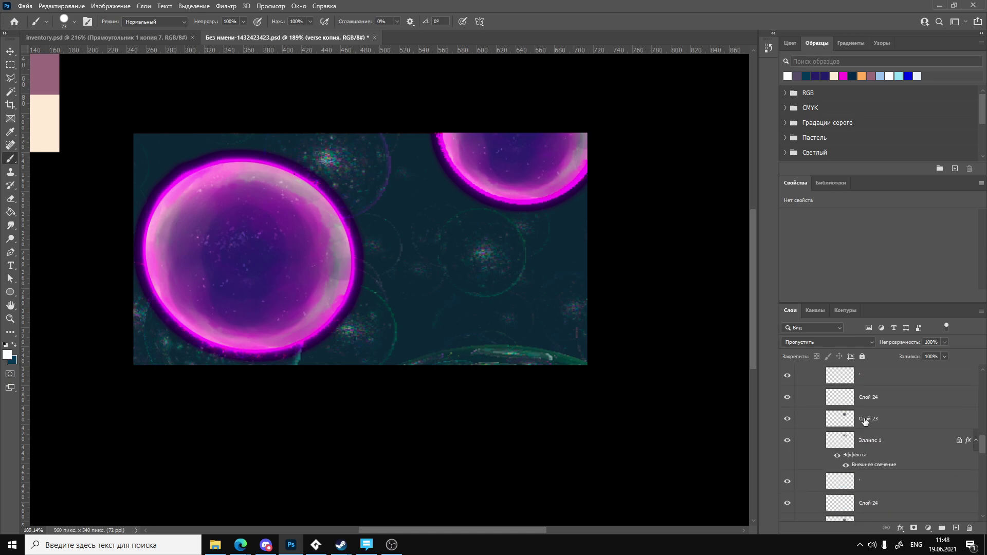
left_click(832, 419)
left_click(787, 419)
left_click(787, 419)
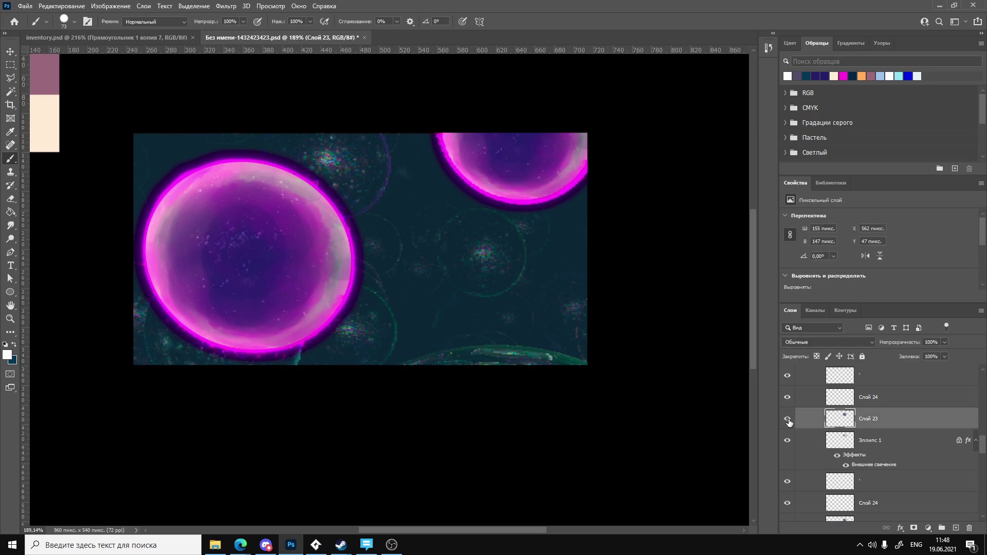
scroll(851, 413, "up", 2)
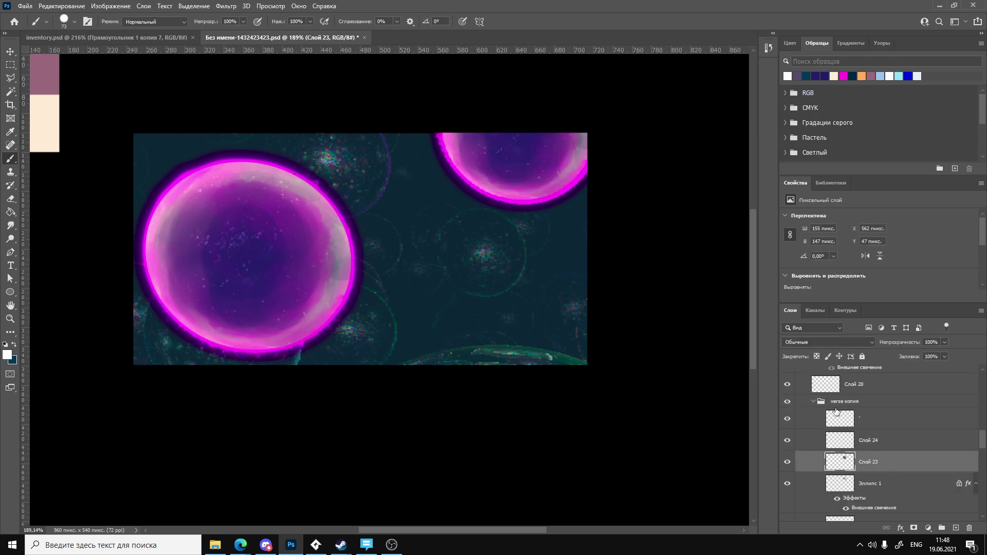
right_click(861, 404)
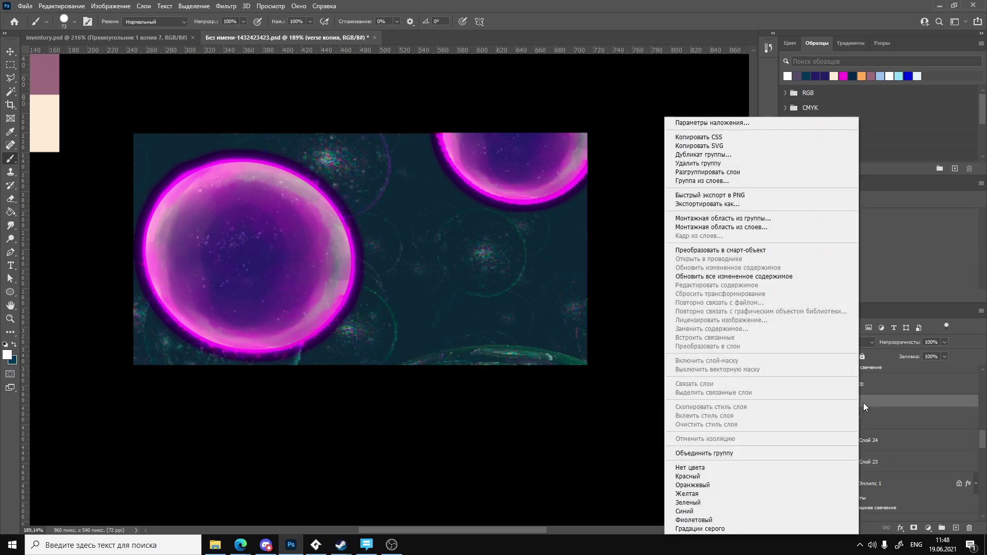
left_click(879, 400)
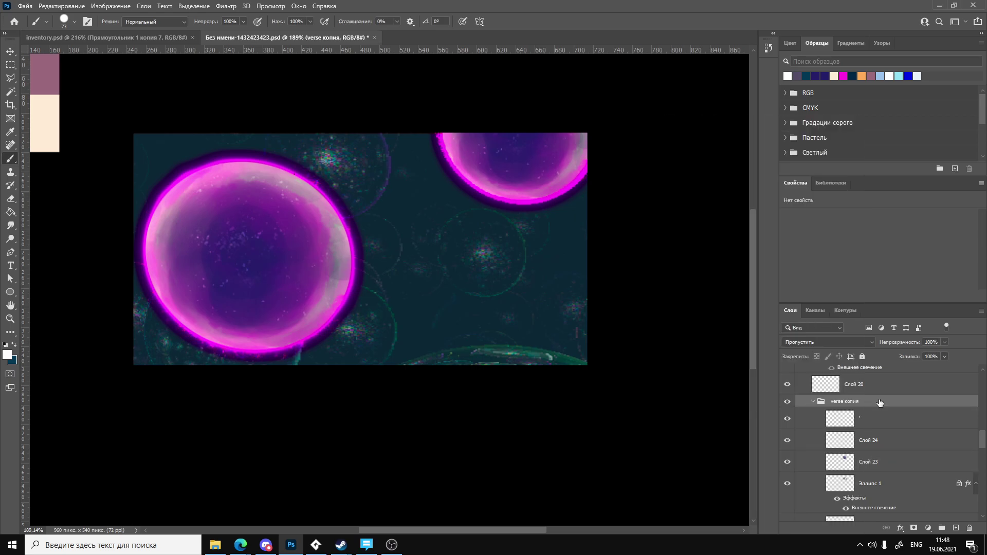
double_click(812, 406)
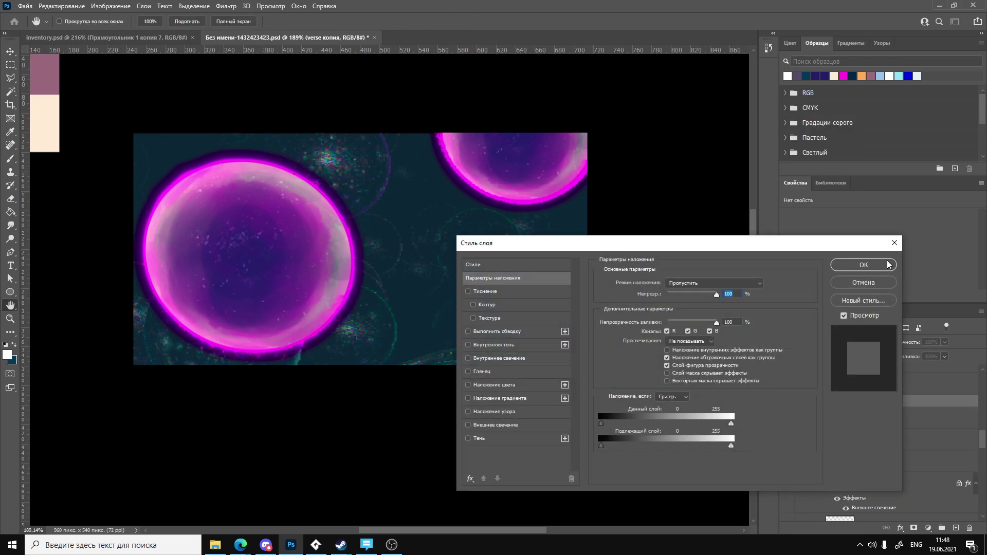
key("Escape")
left_click(812, 402)
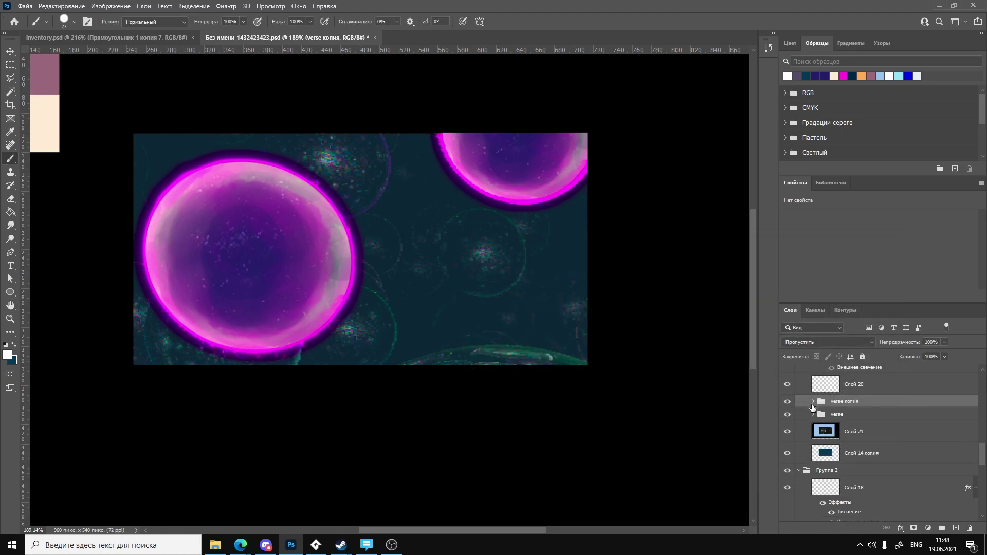
left_click(813, 402)
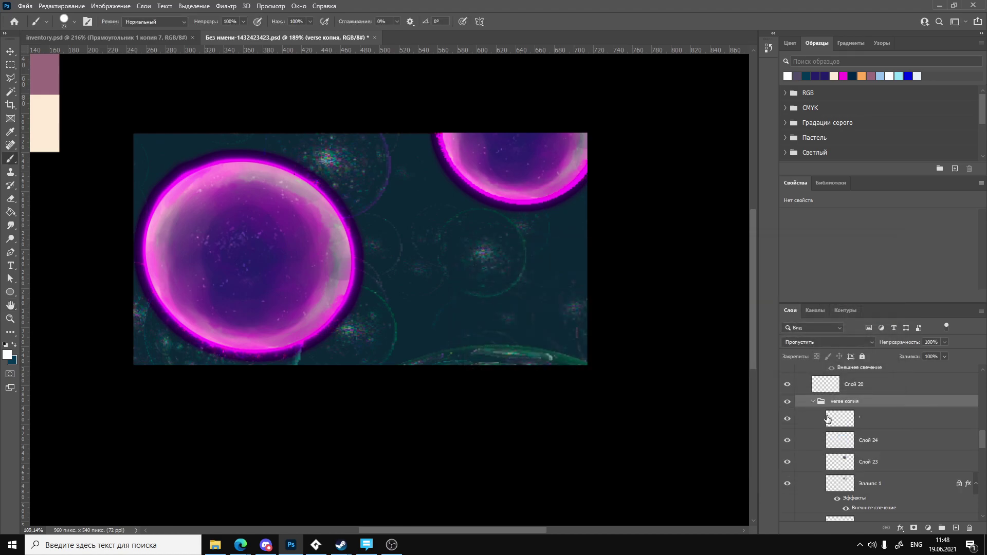
Add a new layer at the top of the verse копия group and paint over the smaller bubble with the sampled dark teal background colour.
left_click(835, 420)
key("ctrl+shift+n")
key("Return")
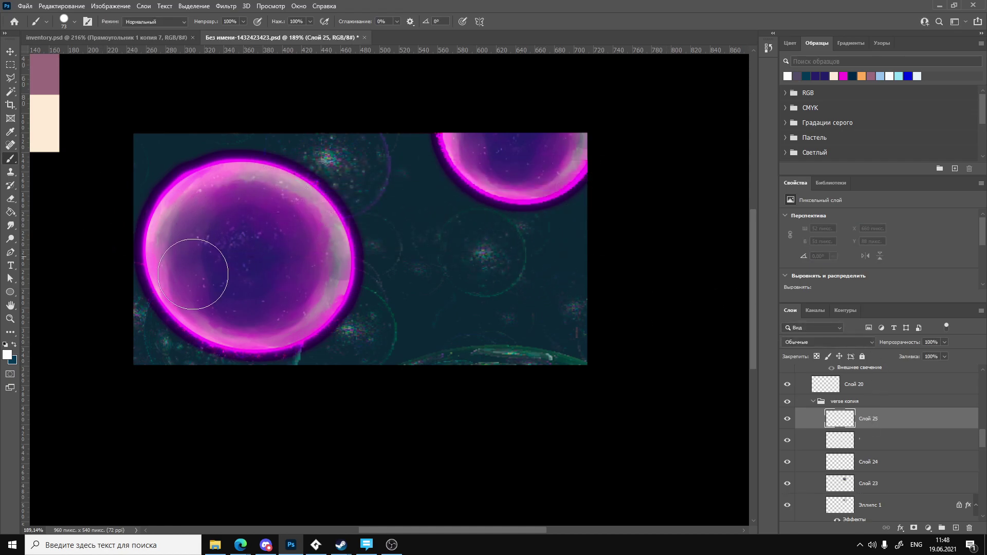
left_click(449, 310, "alt")
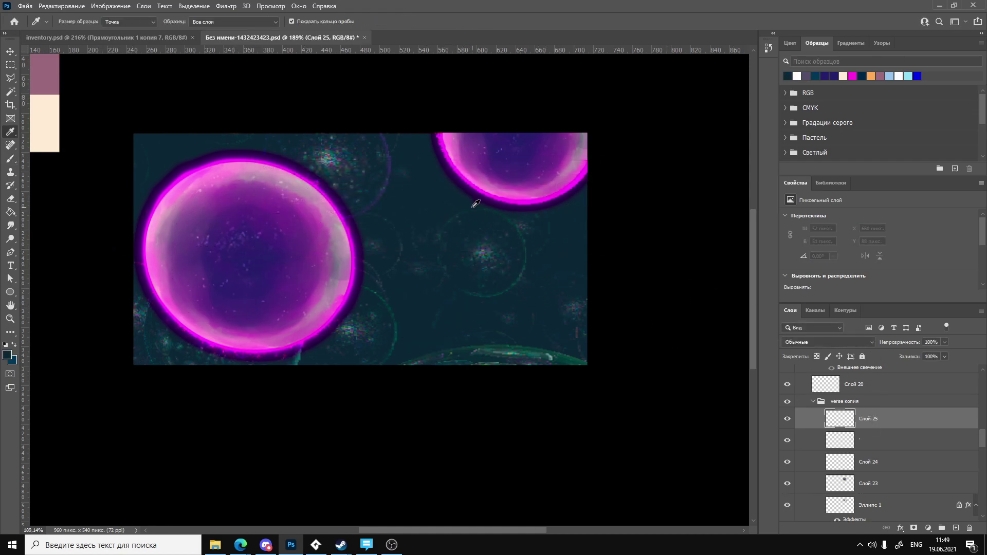
left_click_drag(472, 207, 489, 141)
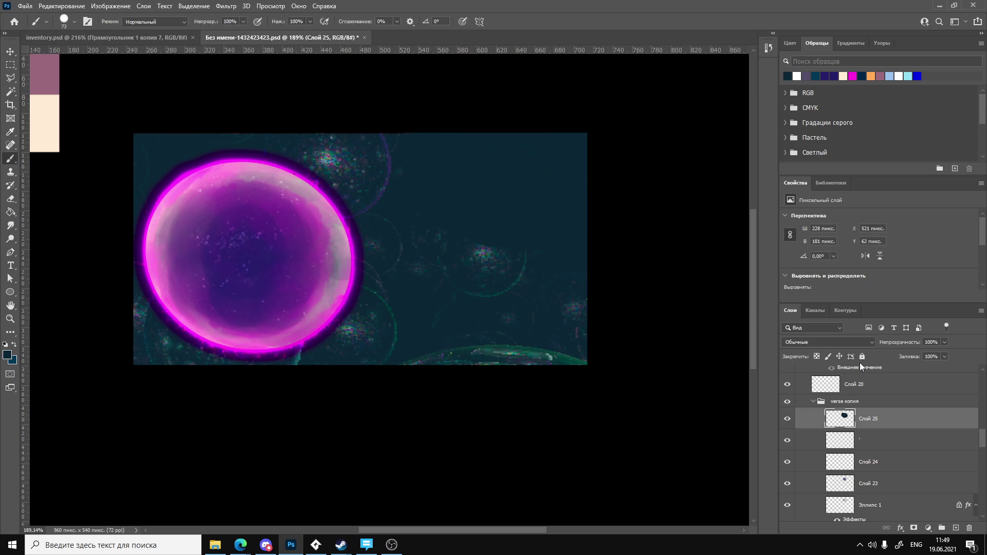
Preview blend modes such as Точечный свет on the dark teal layer over the smaller bubble.
left_click(844, 340)
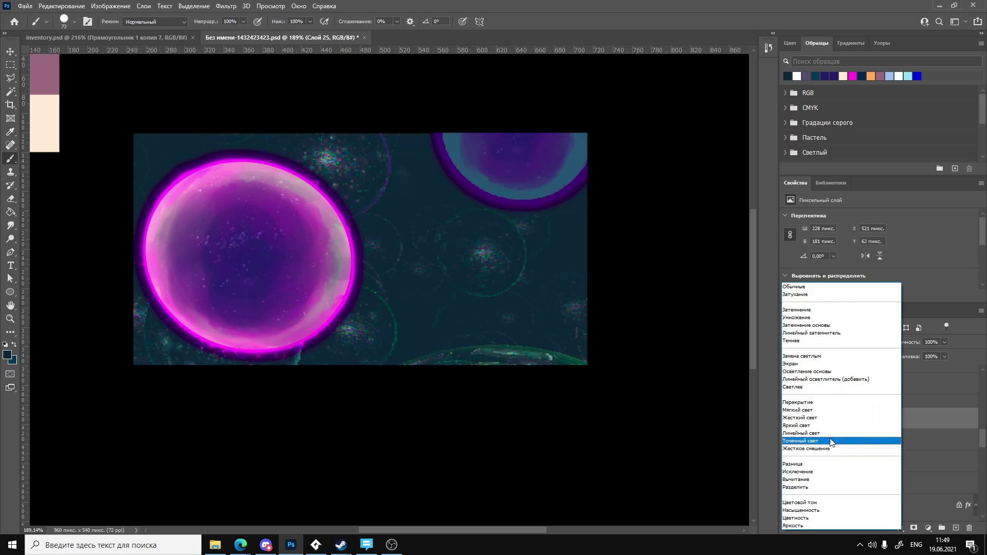
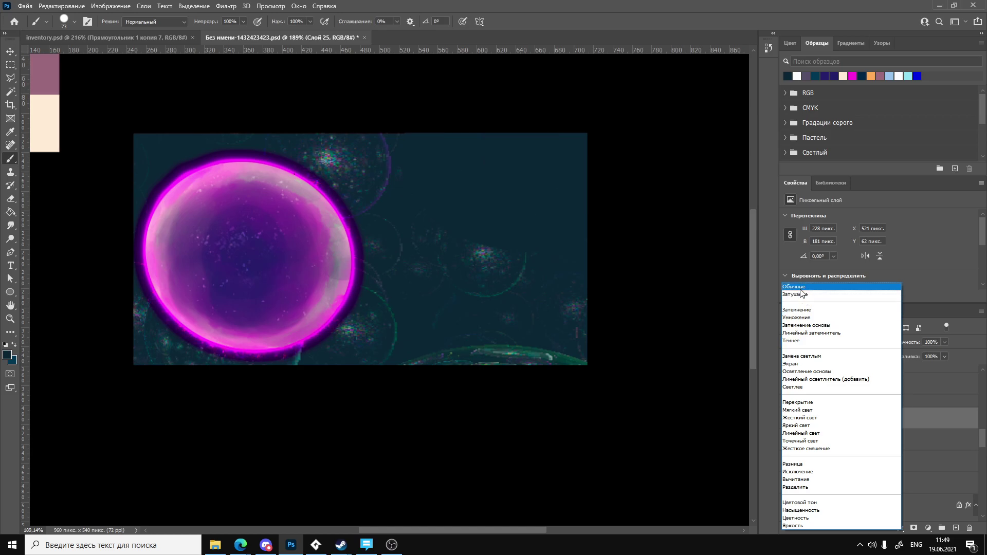
Set the blend mode of the dark teal layer over the smaller bubble to Насыщенность.
left_click(800, 510)
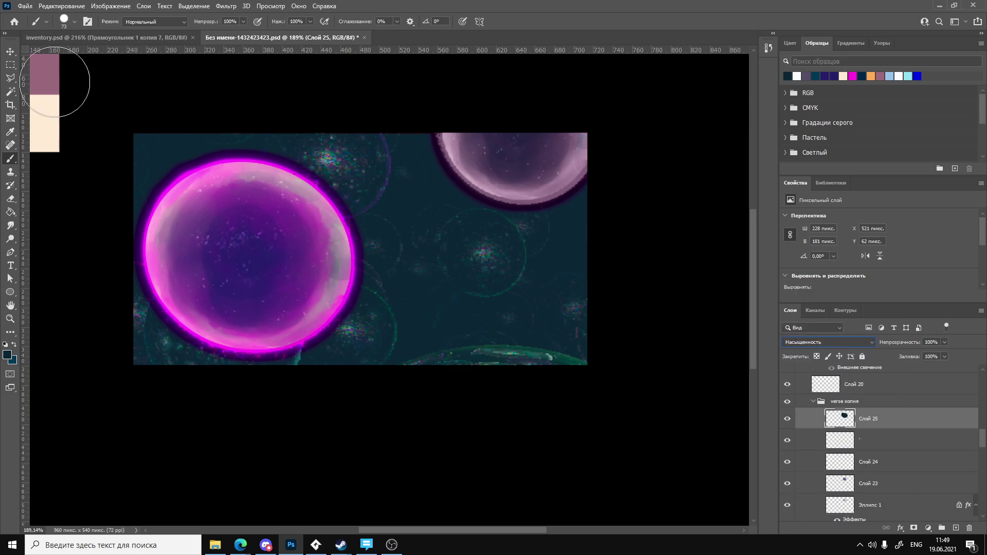
left_click(10, 51)
scroll(289, 265, "down", 12, "alt")
scroll(389, 291, "up", 2, "alt")
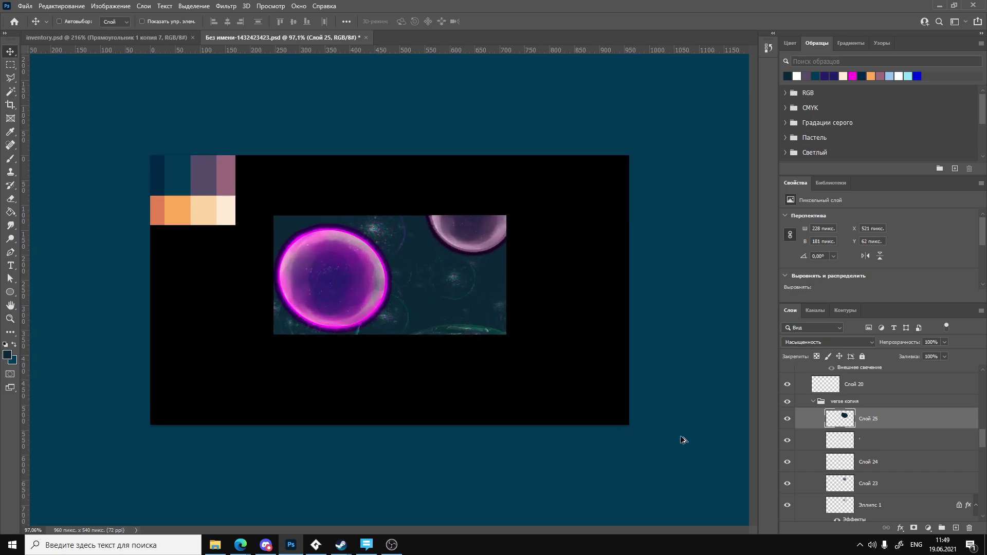
Hide the bubble-filled background layer Слой 21.
scroll(826, 477, "down", 3)
left_click(789, 385)
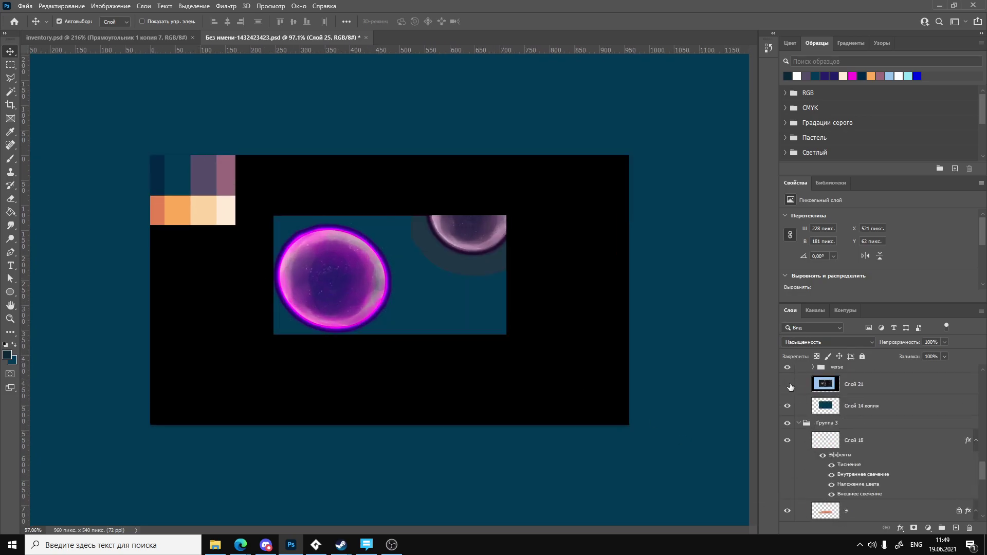
scroll(437, 289, "up", 3, "alt")
scroll(830, 424, "down", 4)
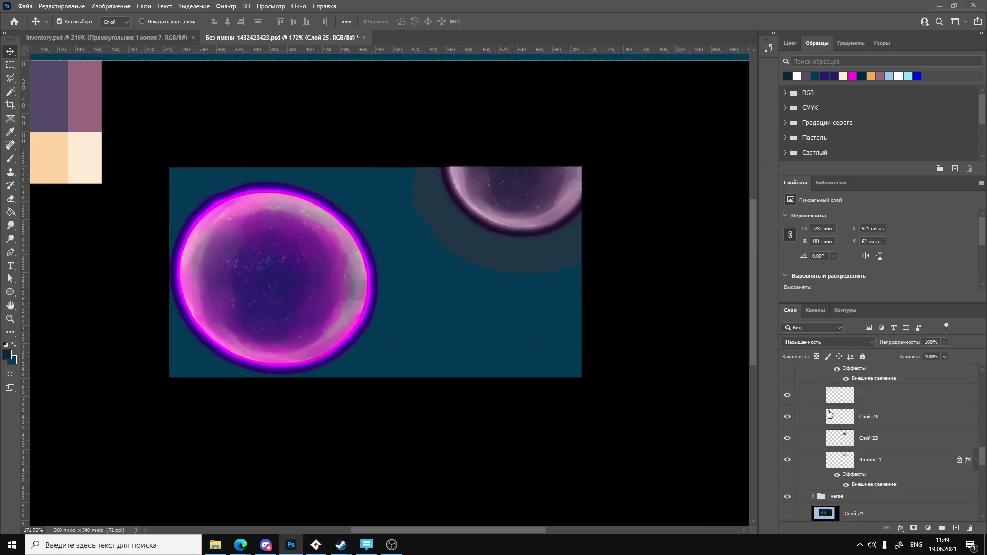
scroll(830, 424, "down", 5)
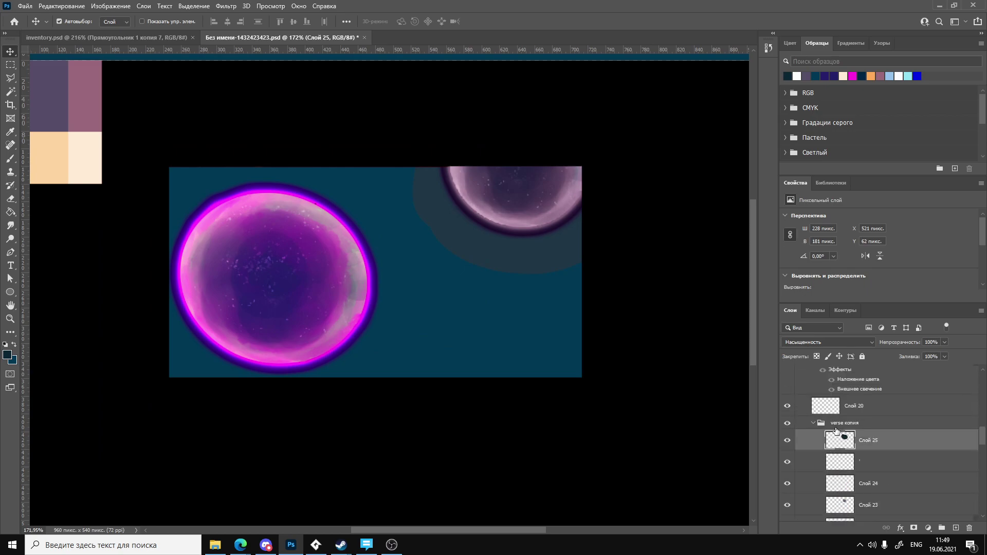
Erase the parts of Слой 25 that spill beyond the smaller bubble's glow onto the flat teal background.
key("e")
mouse_move(454, 246)
left_mouse_down()
mouse_move(418, 216)
mouse_move(411, 187)
mouse_move(449, 256)
mouse_move(415, 226)
mouse_move(414, 191)
mouse_move(428, 233)
left_mouse_up()
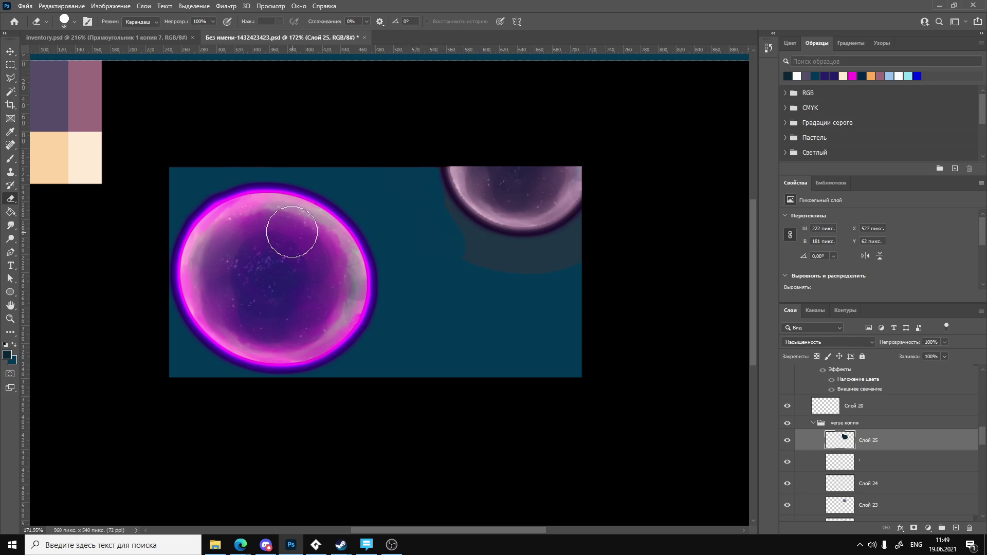
mouse_move(473, 277)
left_mouse_down()
mouse_move(487, 267)
mouse_move(578, 275)
mouse_move(609, 235)
left_mouse_up()
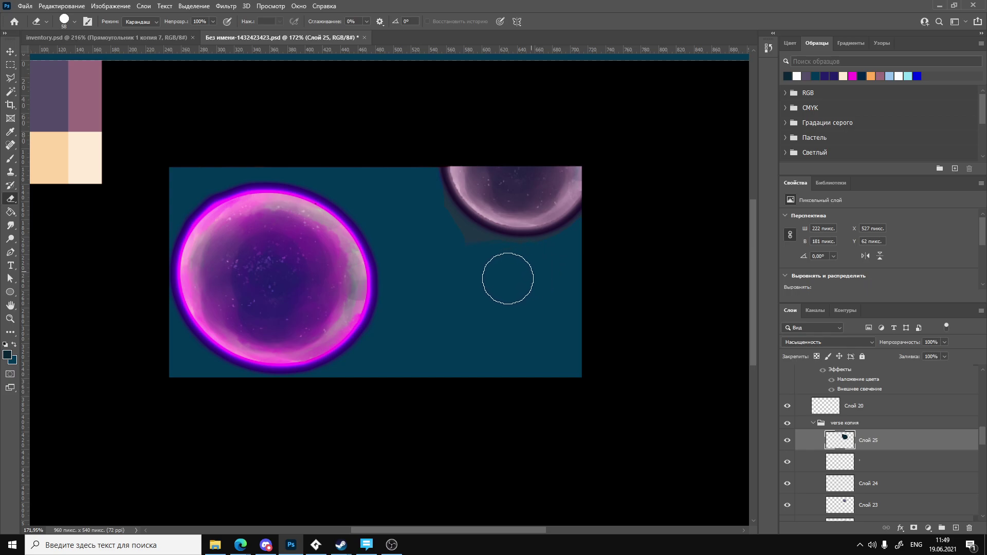
mouse_move(483, 265)
left_mouse_down()
mouse_move(438, 229)
mouse_move(493, 262)
mouse_move(464, 264)
mouse_move(473, 262)
left_mouse_up()
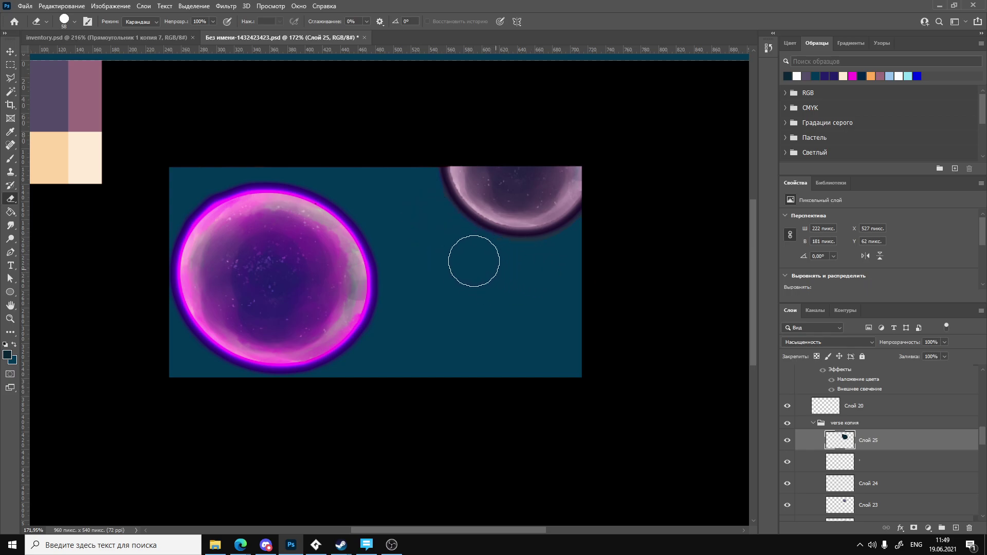
left_click_drag(439, 330, 420, 330, "ctrl")
scroll(420, 330, "up", 5, "alt")
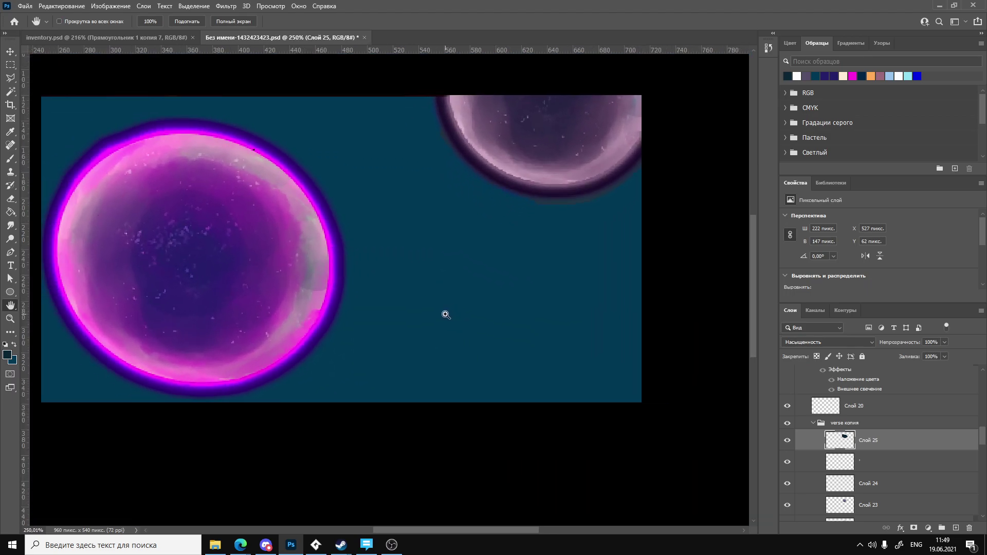
scroll(442, 320, "down", 2, "alt")
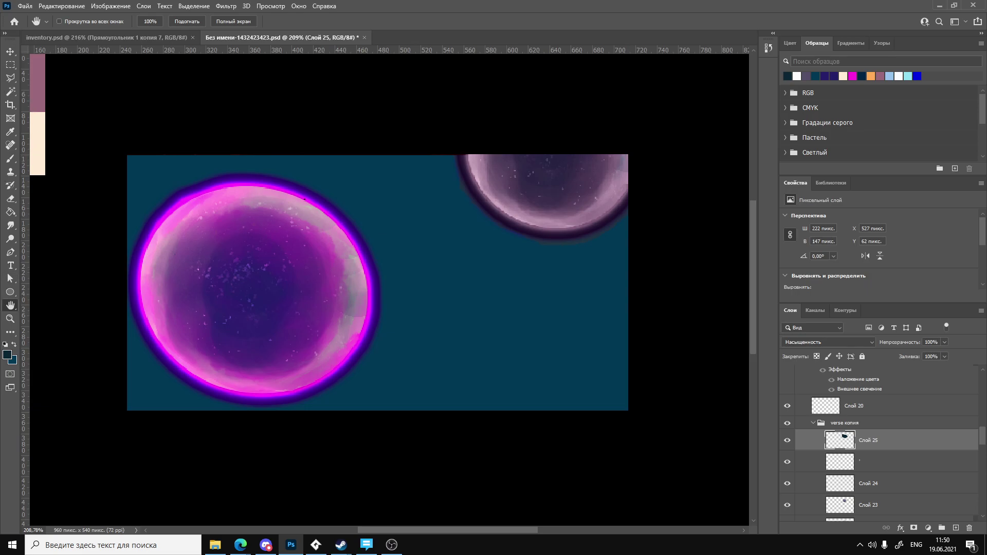
left_click_drag(0, 268, 643, 0)
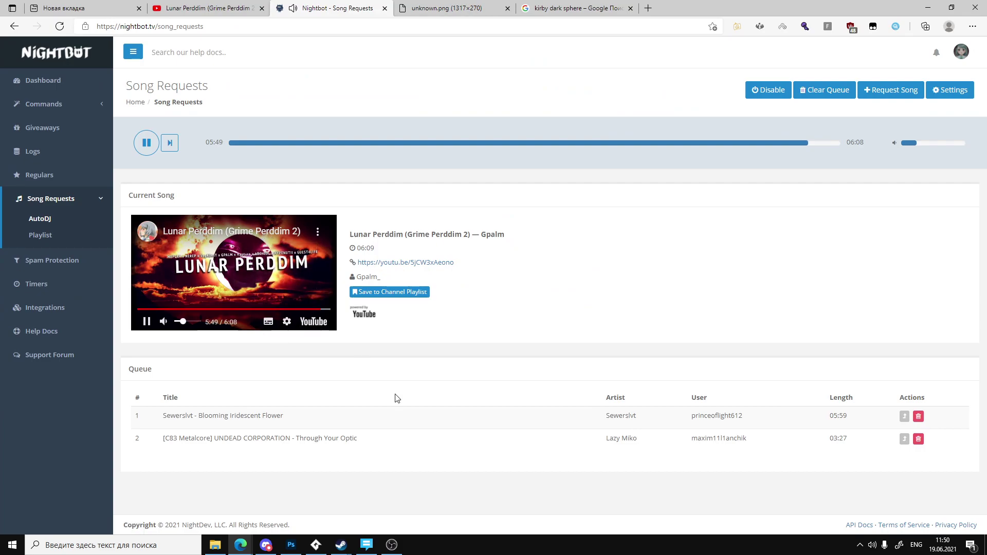
left_click(291, 545)
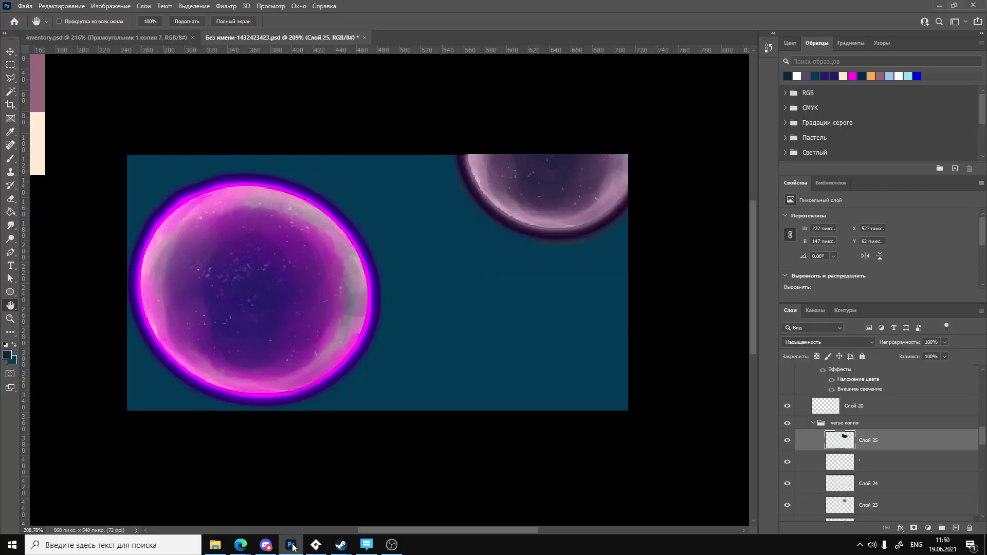
left_click(291, 545)
left_click_drag(802, 6, 0, 155)
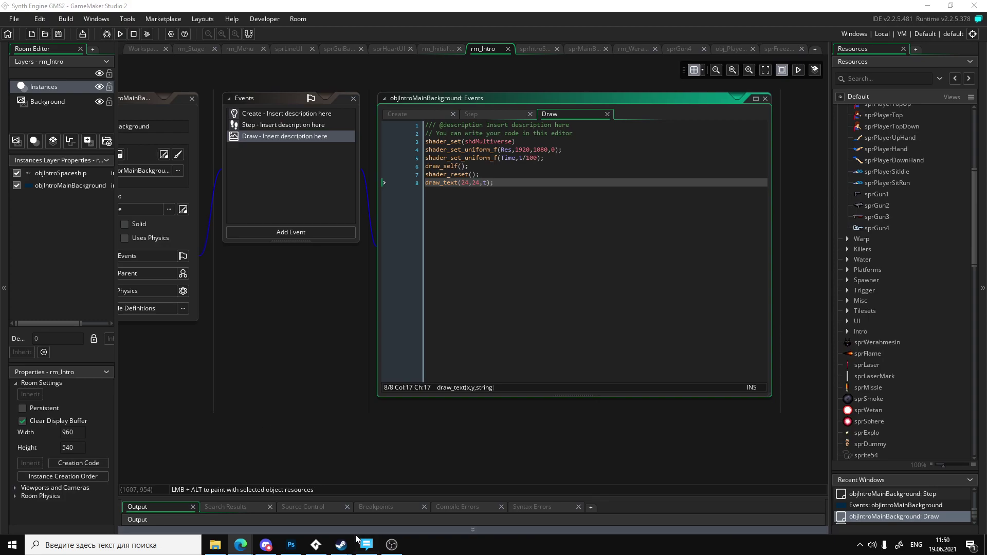
left_click(290, 548)
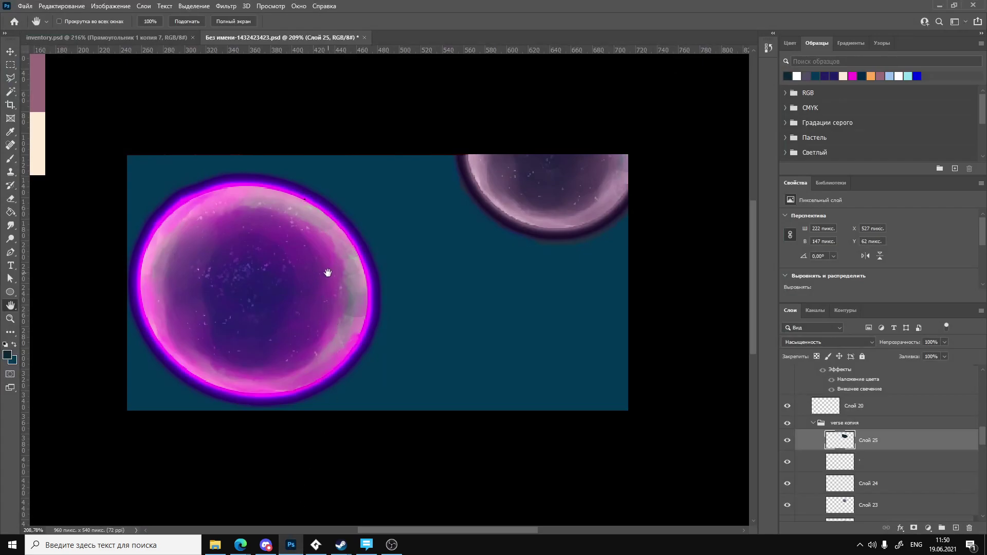
Select the layer picked at the stray black pixel on the large bubble's magenta rim.
scroll(326, 264, "up", 6, "alt")
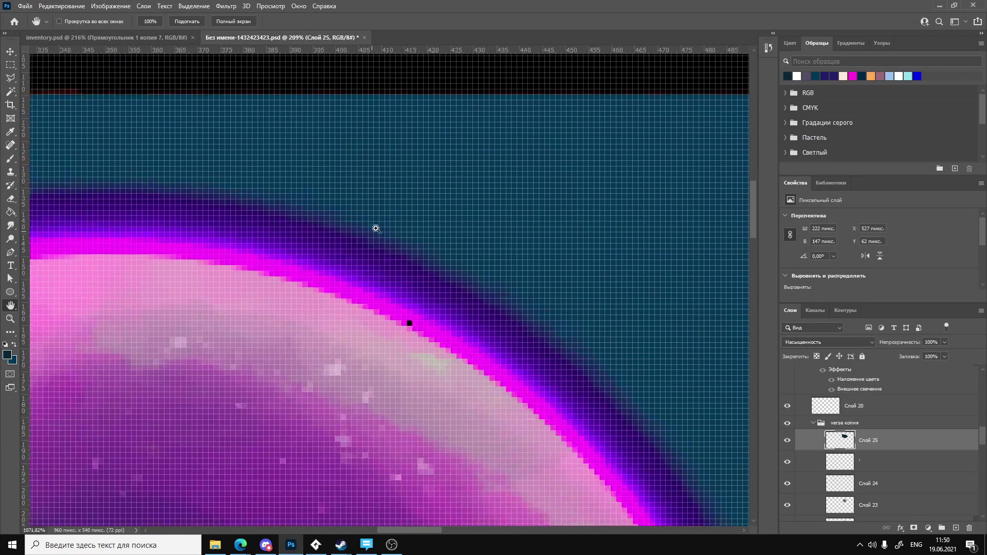
key("e")
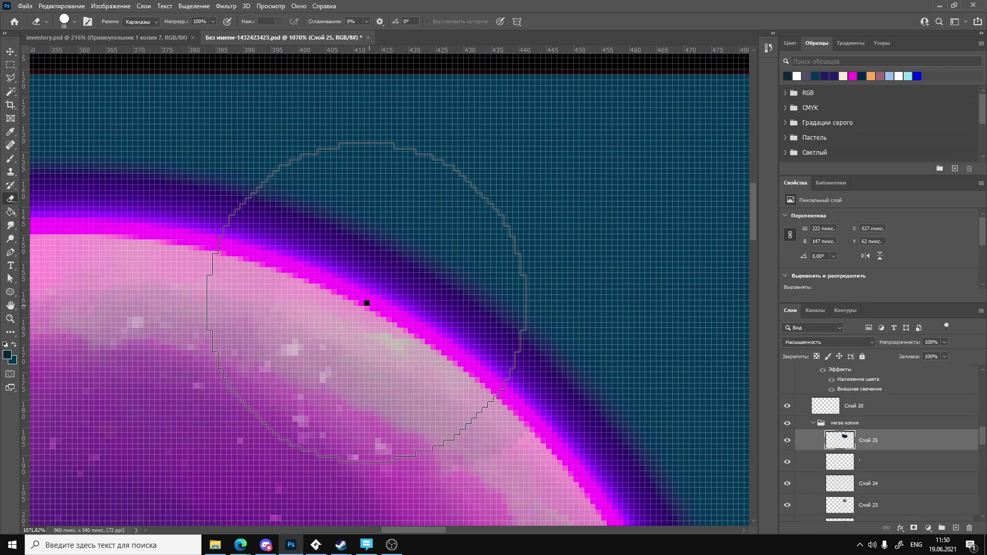
left_click(367, 306, "ctrl")
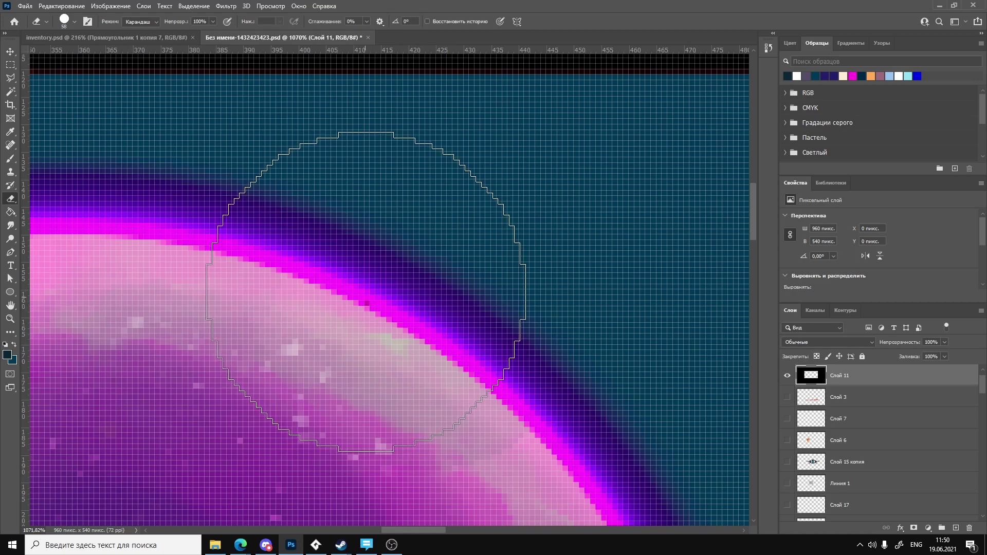
key("h")
scroll(385, 311, "down", 7, "alt")
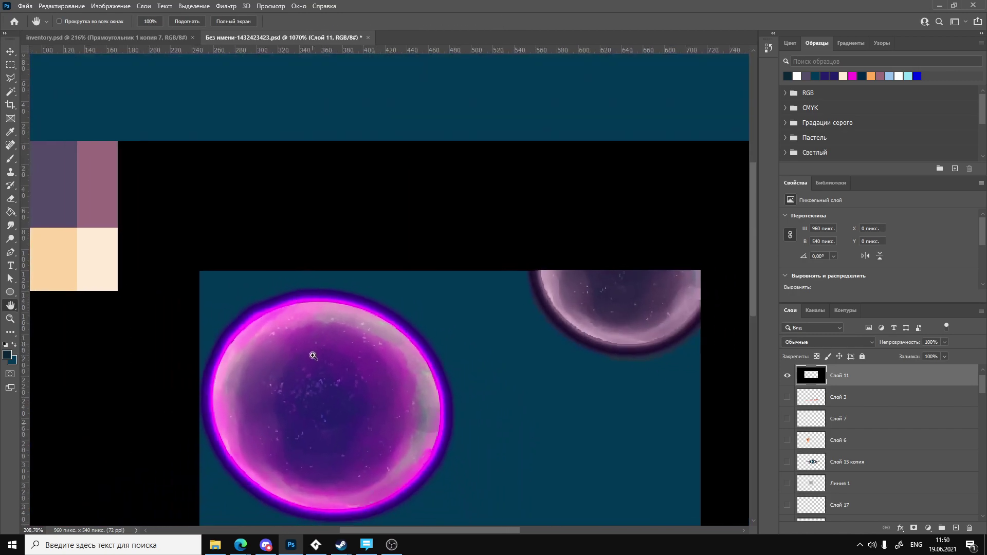
left_click_drag(362, 355, 291, 297)
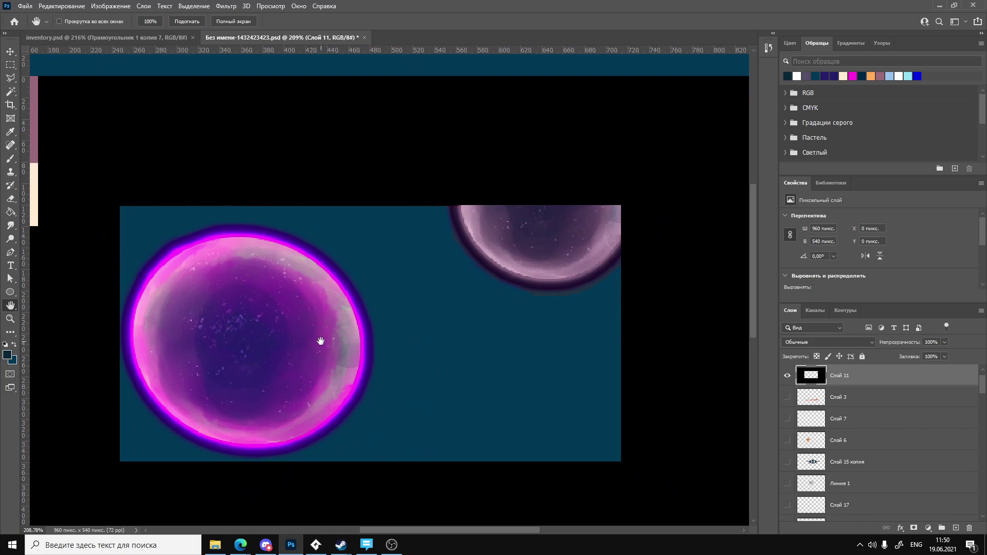
left_click_drag(333, 341, 334, 265)
left_click_drag(341, 298, 311, 293)
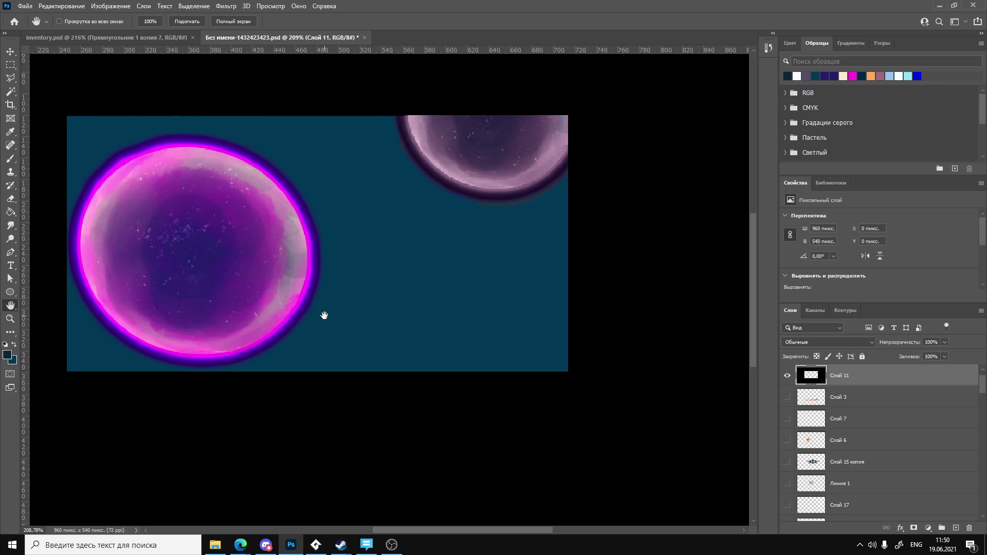
Switch to the Edge browser and search Google for "gammaker blendings".
left_click(315, 545)
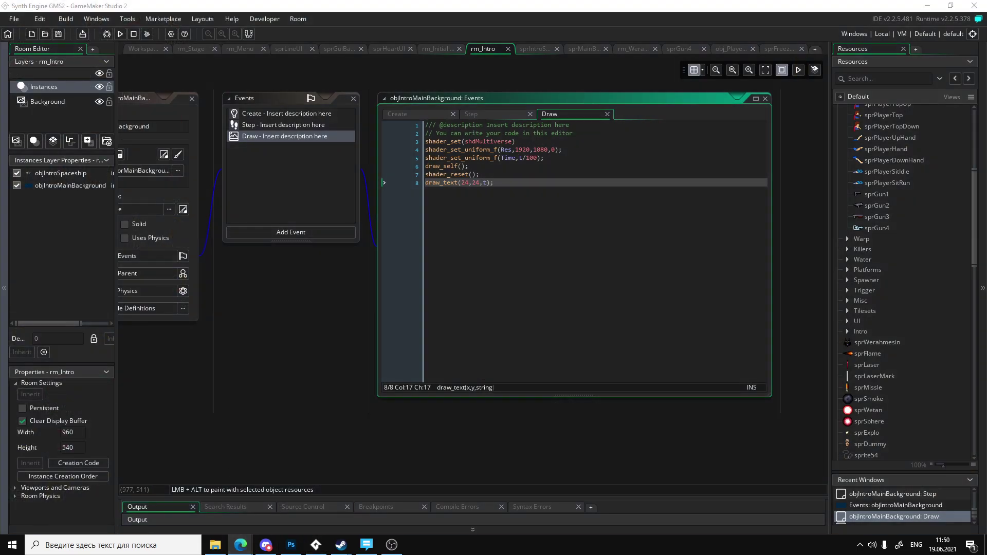
key("alt+Tab")
left_click(156, 9)
type("ga")
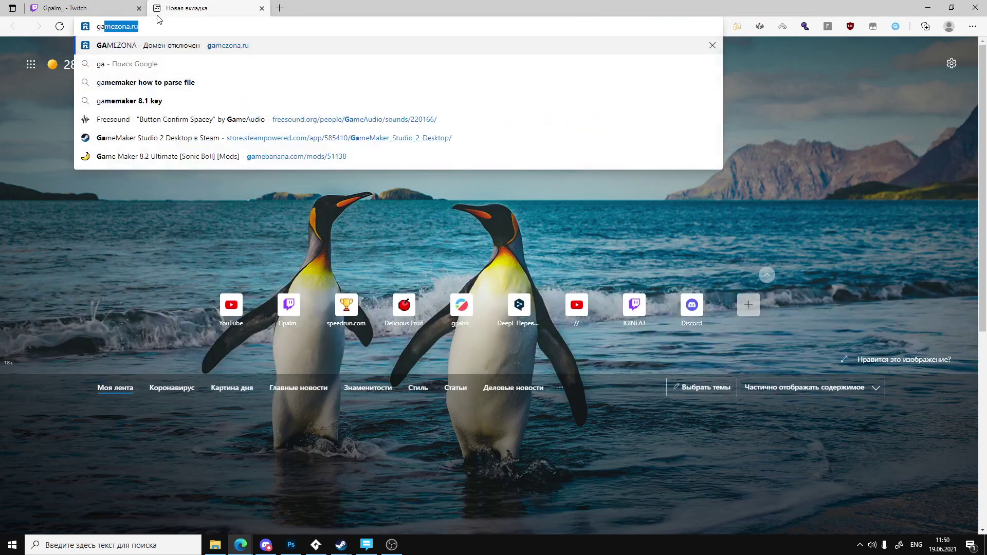
type("mmaker blendin")
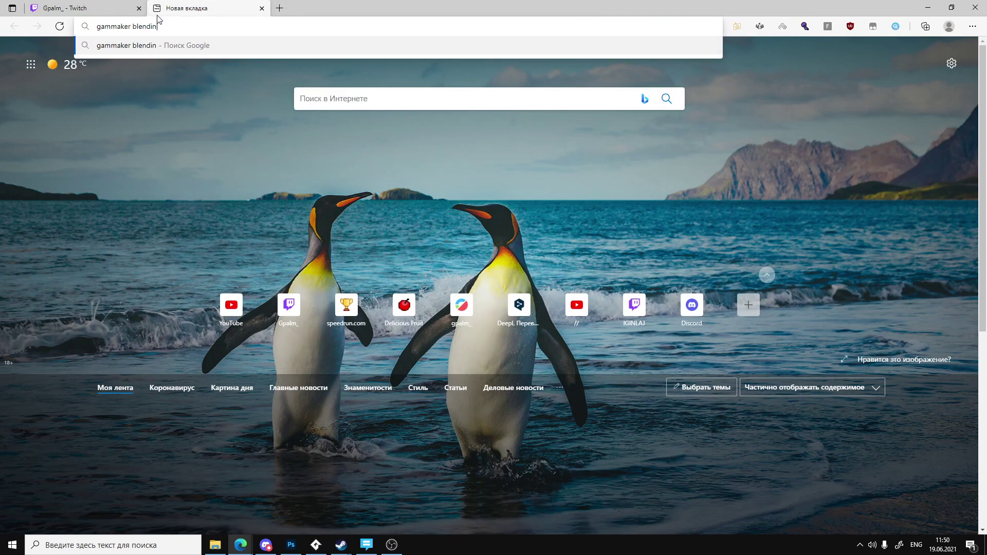
type("gs")
key("Return")
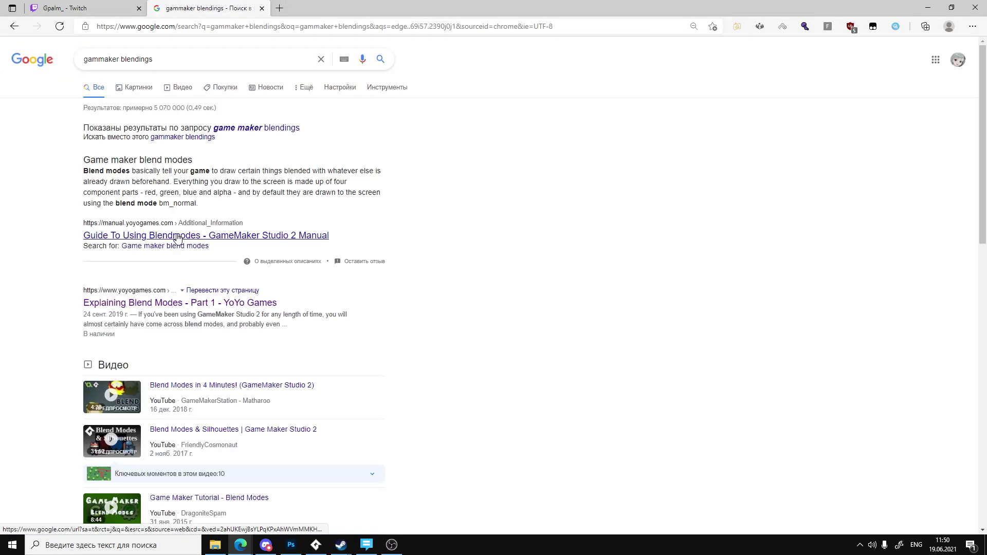
Open the Guide To Using Blendmodes page of the GameMaker Studio 2 manual and read its basic and extended blend mode sections.
left_click(176, 238)
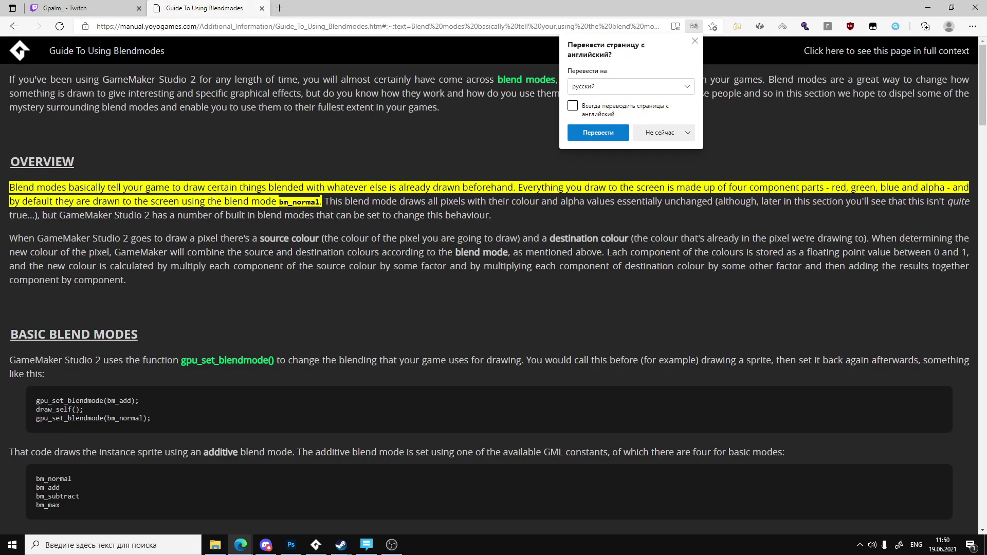
scroll(170, 272, "down", 10)
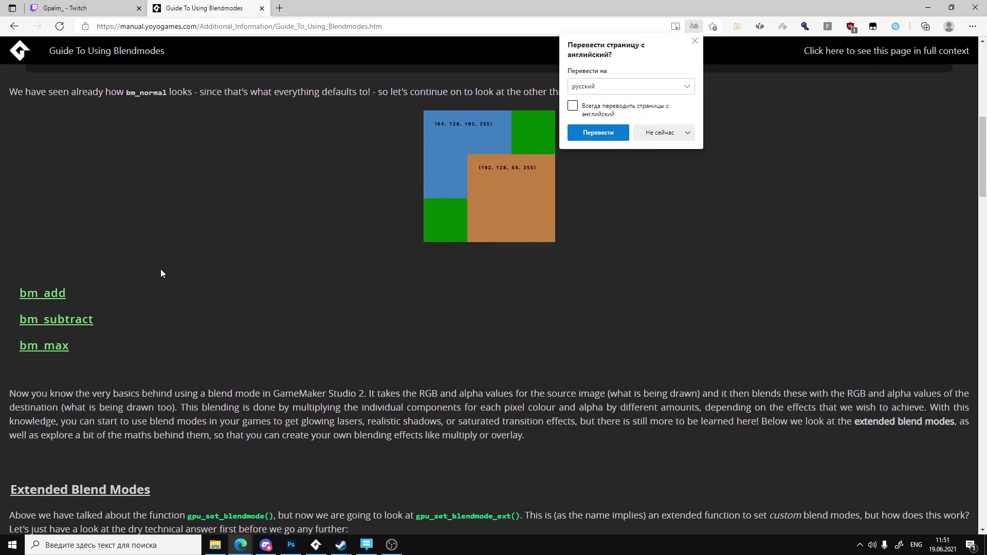
scroll(158, 267, "down", 3)
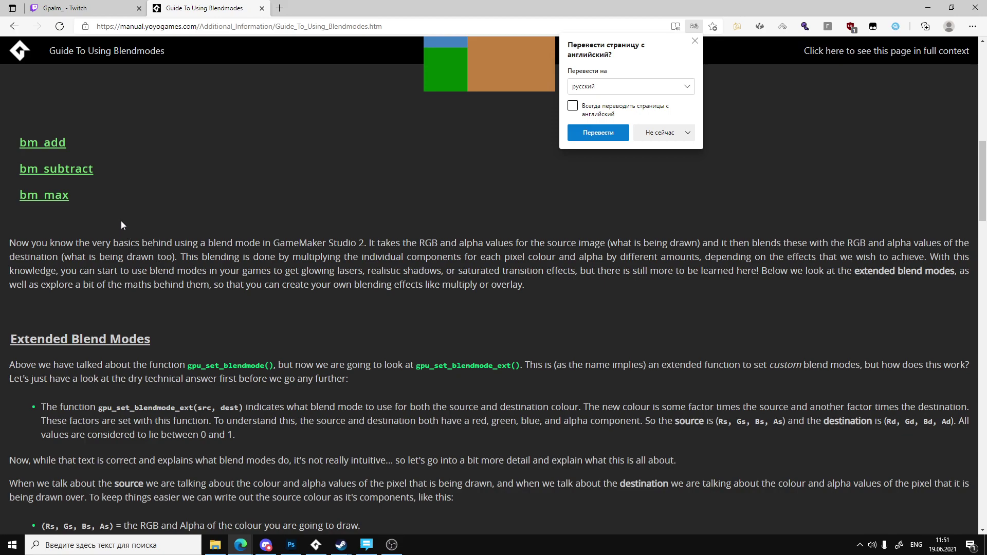
Switch back to Photoshop, collapse the verse копия group, and duplicate the verse group.
left_click(291, 545)
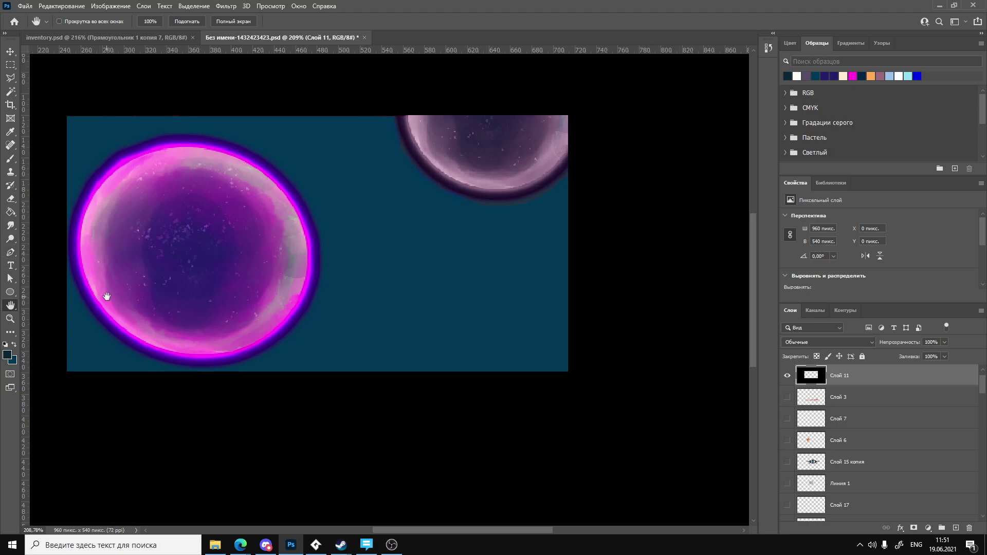
scroll(227, 320, "up", 1)
left_click_drag(422, 530, 404, 530)
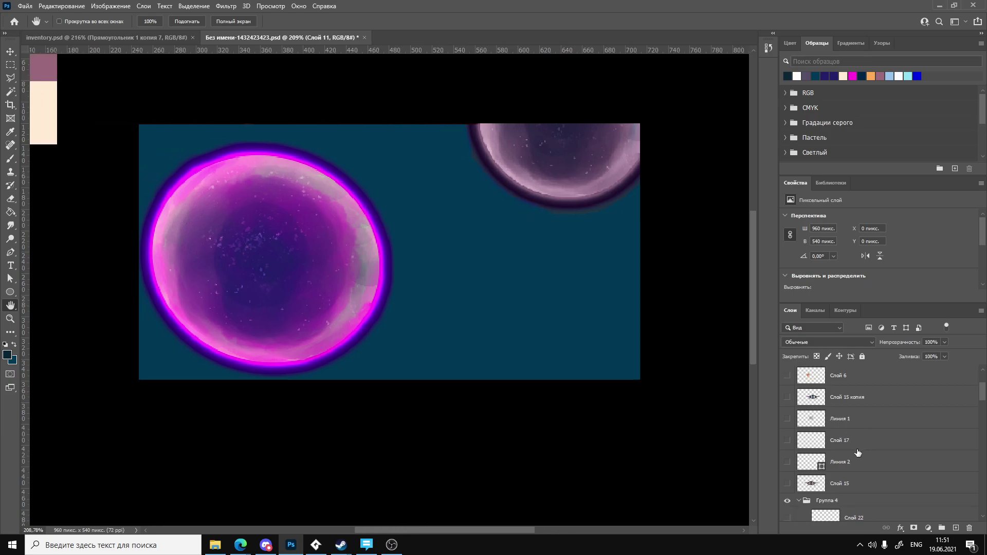
scroll(828, 456, "down", 2)
scroll(829, 456, "up", 3)
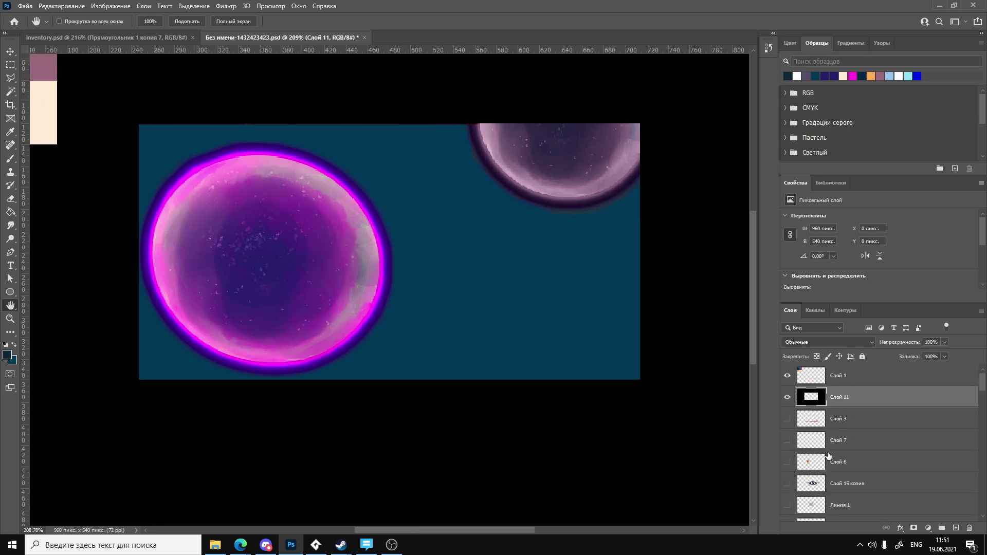
scroll(827, 453, "down", 10)
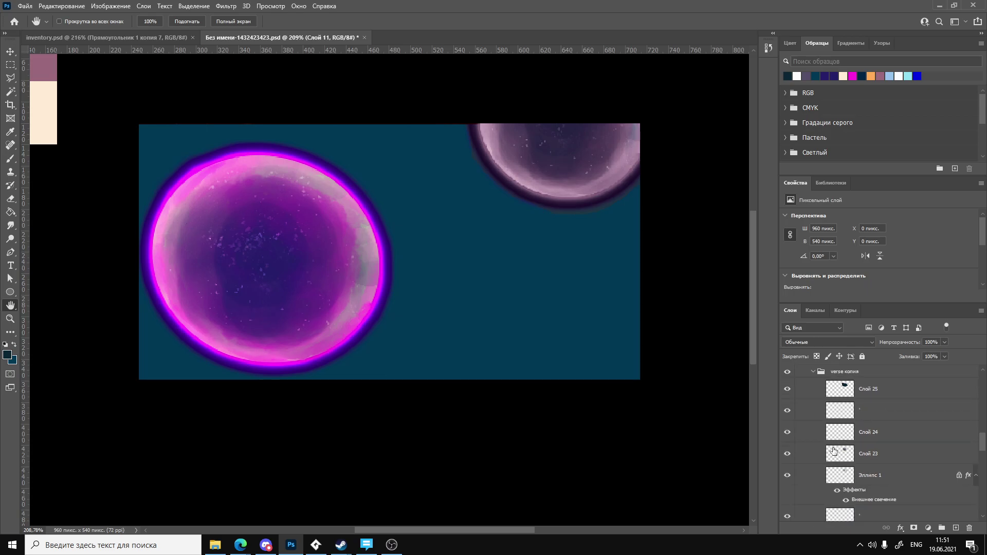
scroll(834, 451, "up", 5)
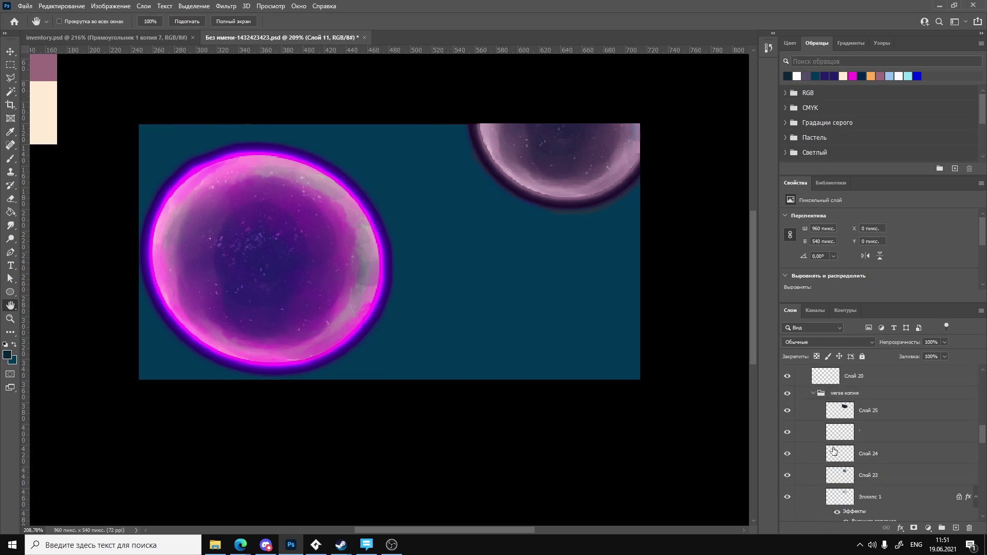
left_click(813, 479)
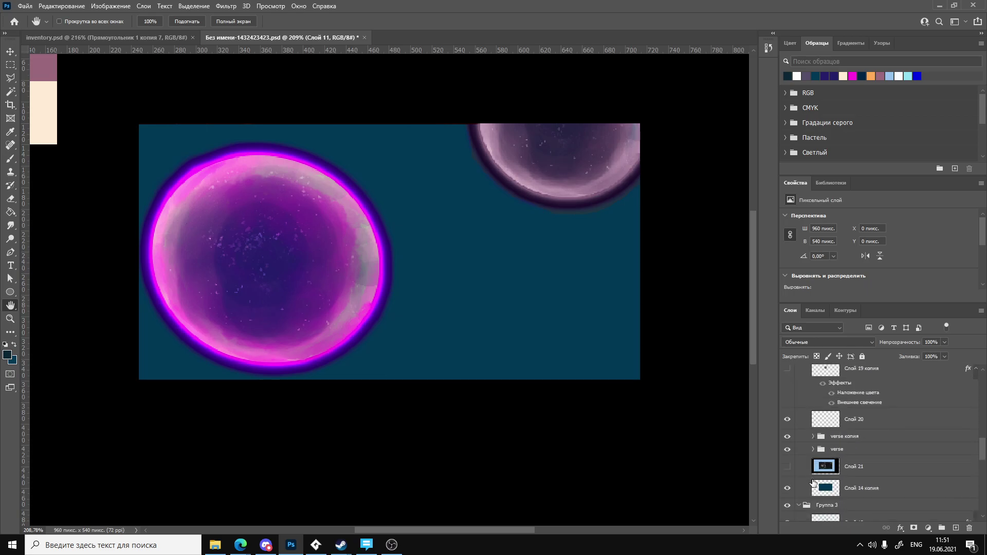
left_click(823, 452)
scroll(802, 455, "down", 2)
key("ctrl+j")
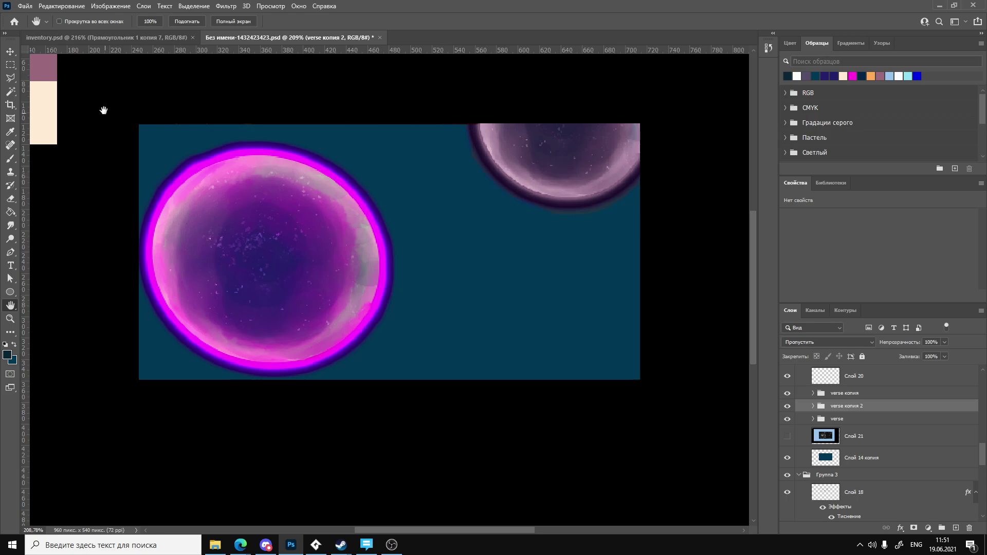
Move the duplicated verse group beside the original large bubble and show the background layer Слой 21.
left_click(10, 52)
left_click_drag(231, 286, 479, 298)
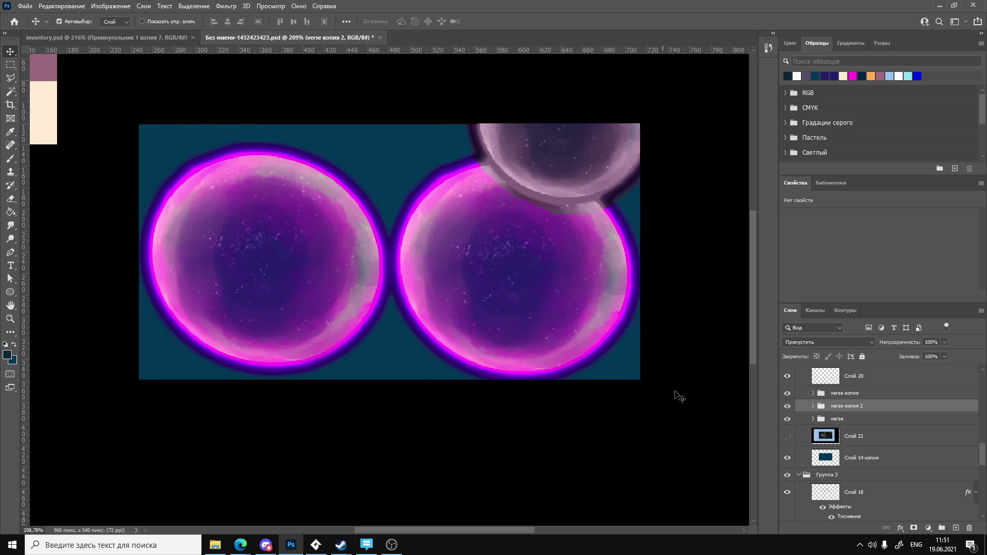
left_click(787, 437)
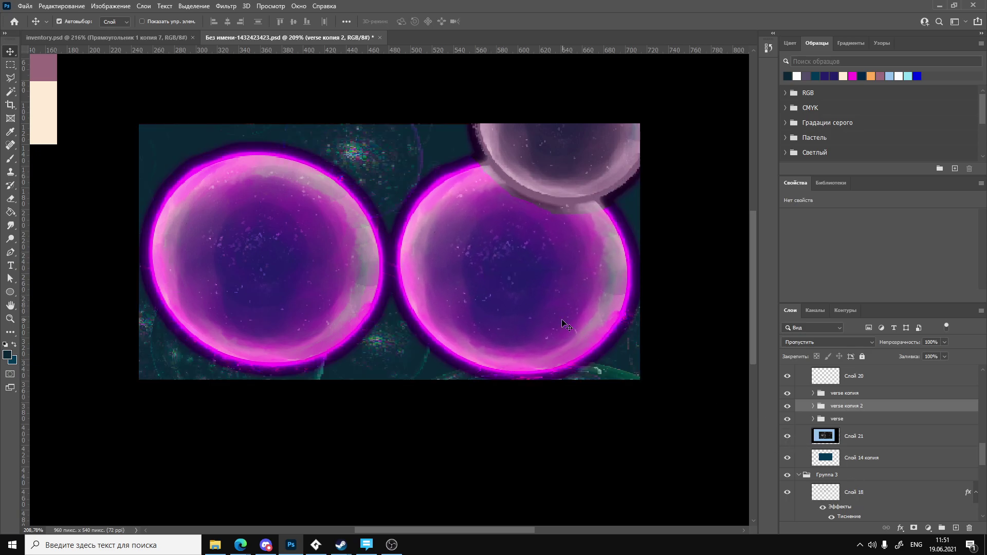
Enlarge the verse копия 2 bubble to about 125% width, squash it slightly, and place it so only its top shows at the picture's lower-right edge.
left_click_drag(564, 324, 464, 332)
key("ctrl+t")
left_click_drag(551, 403, 601, 449)
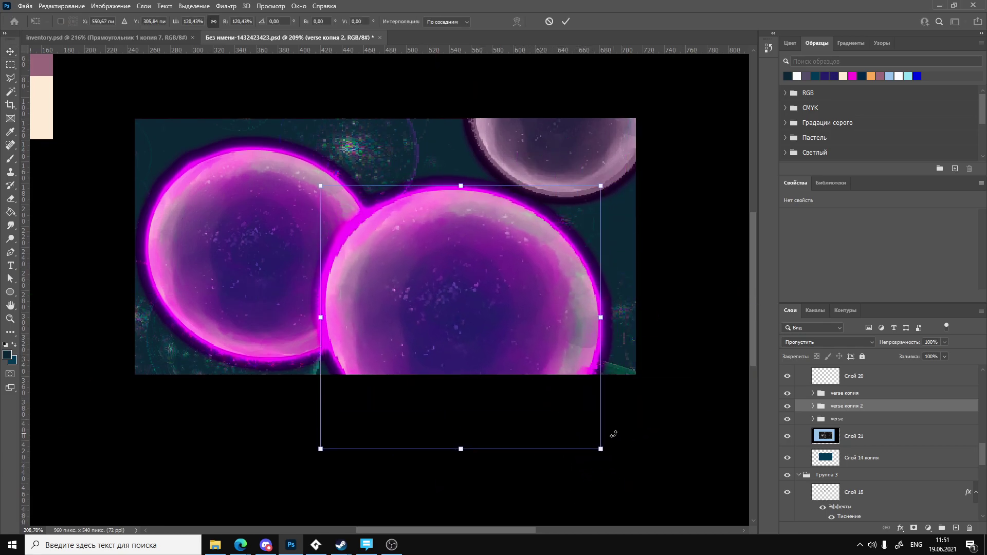
left_click_drag(495, 253, 578, 403)
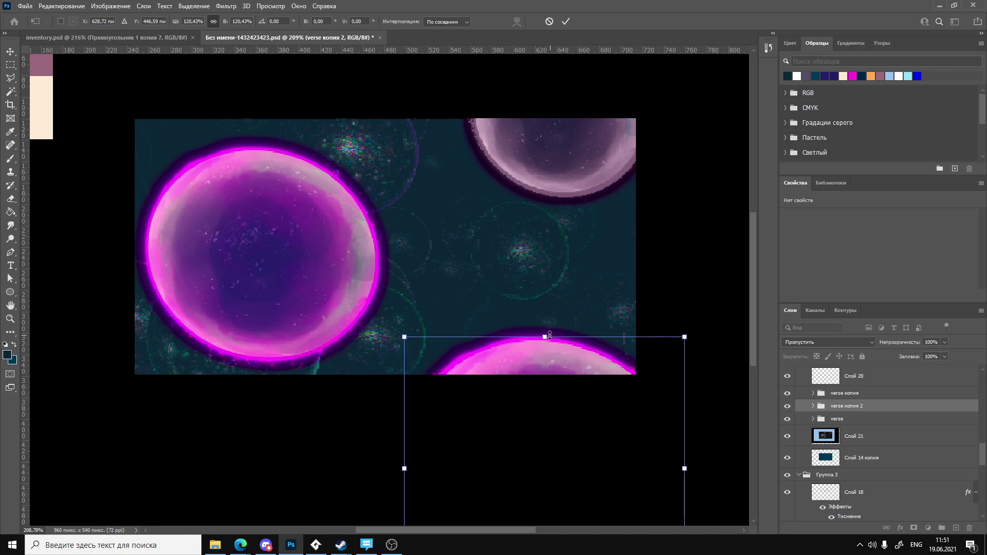
mouse_move(549, 335)
left_mouse_down()
mouse_move(542, 391)
mouse_move(545, 349)
left_mouse_up()
left_click_drag(410, 474, 385, 474)
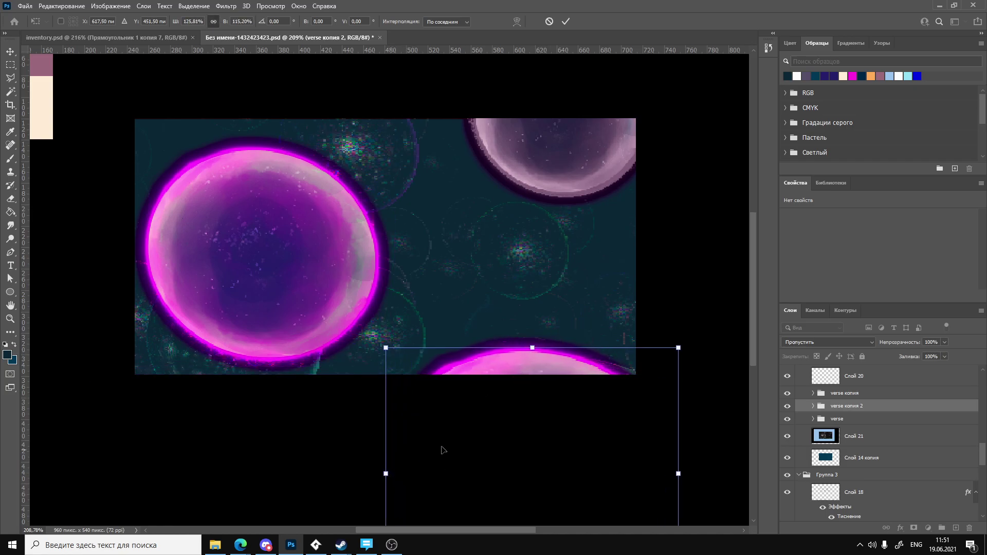
left_click_drag(678, 473, 698, 474)
left_click_drag(568, 350, 566, 359)
key("Return")
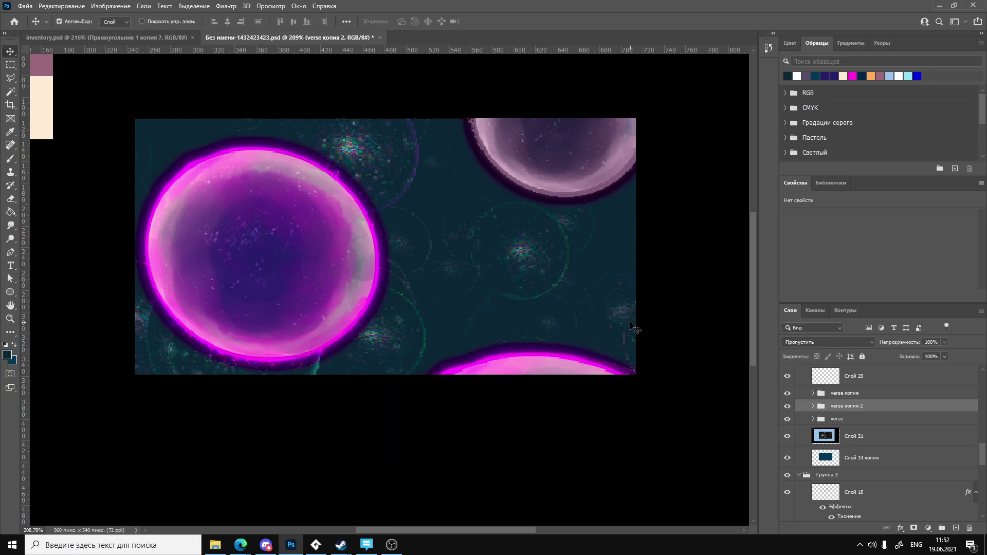
Compare the picture with and without the background layer Слой 21, and leave that layer hidden.
scroll(635, 329, "down", 5, "alt")
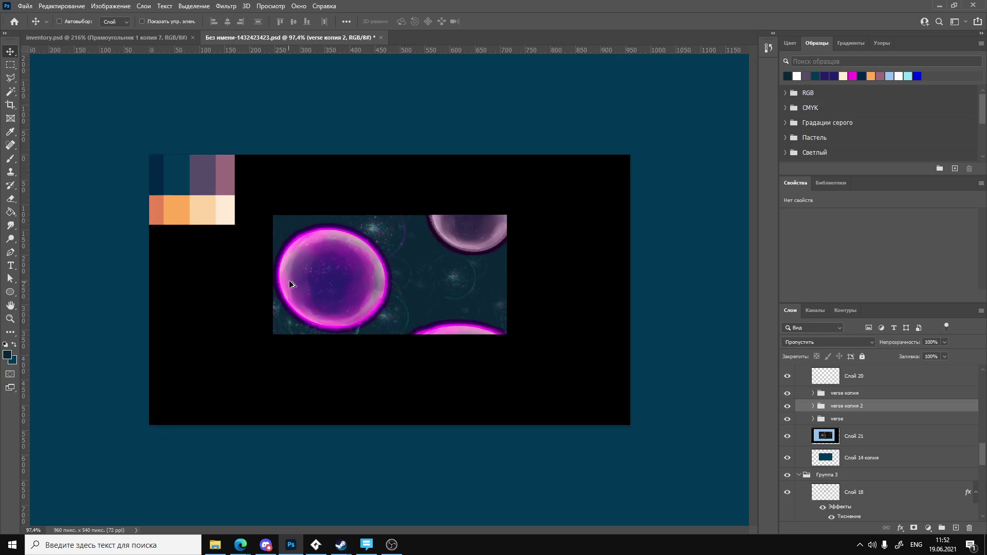
scroll(319, 278, "up", 5, "alt")
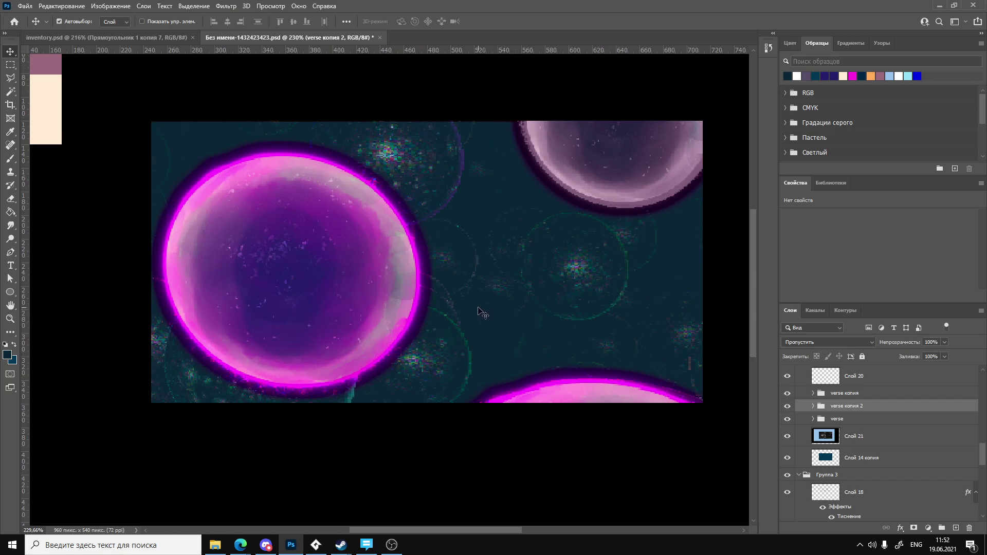
scroll(482, 312, "up", 1)
left_click(788, 436)
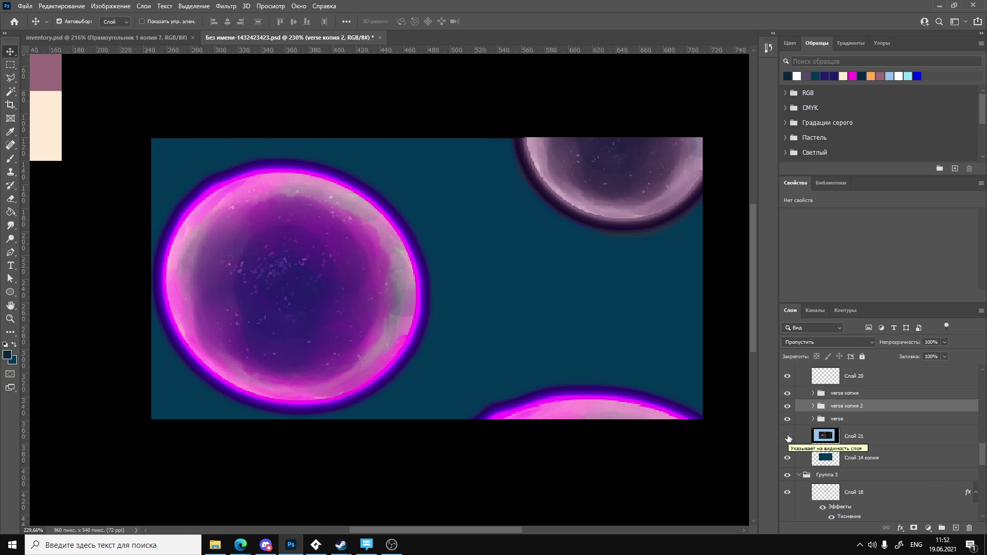
left_click(787, 437)
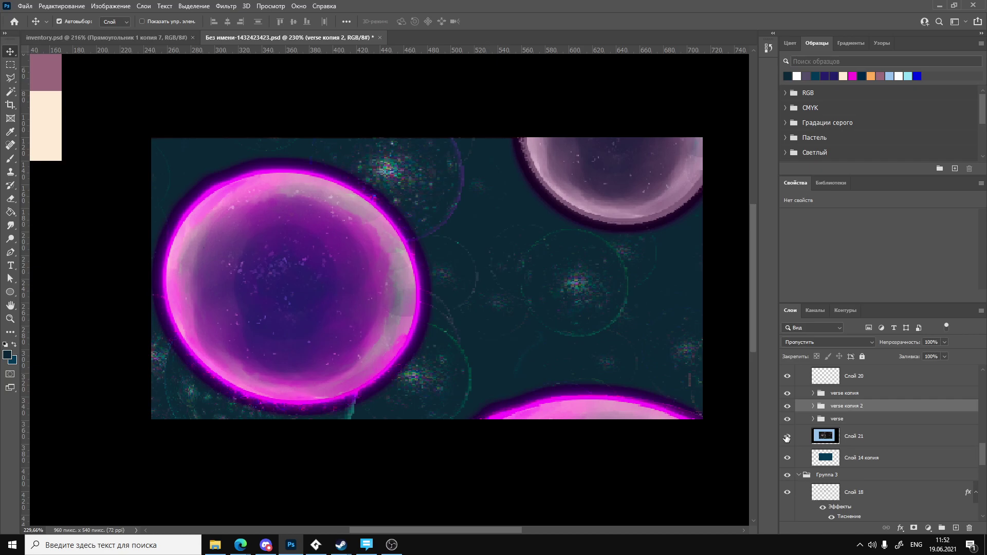
left_click(786, 438)
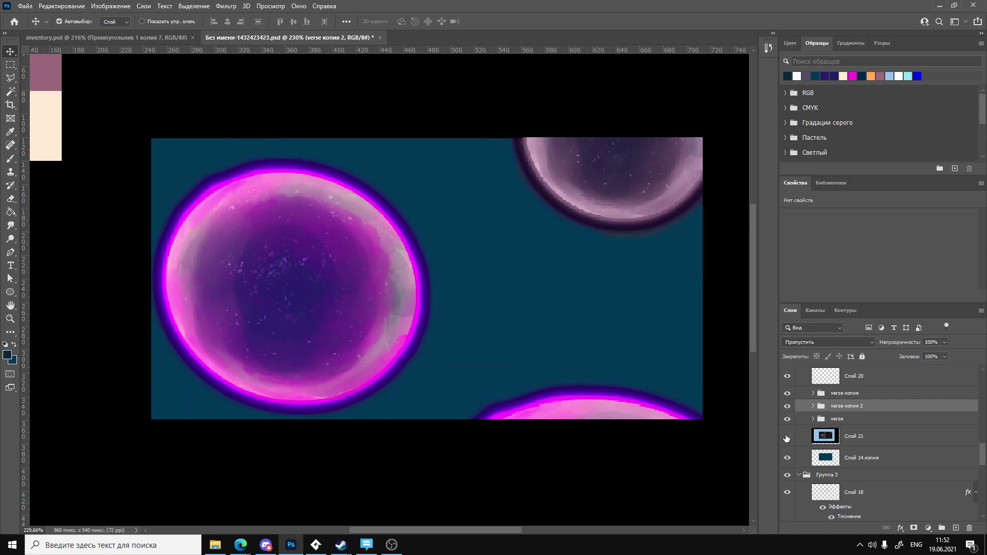
left_click(787, 437)
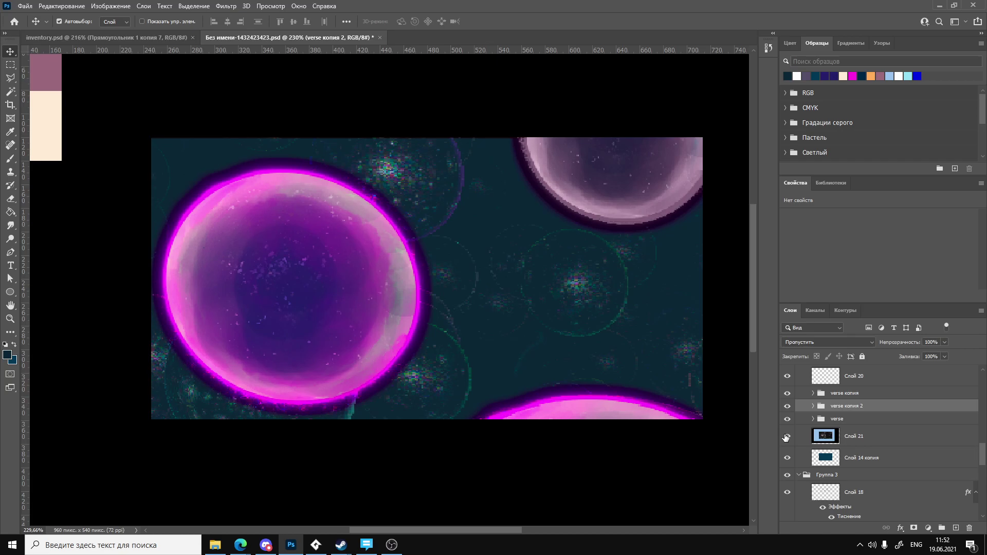
left_click(787, 438)
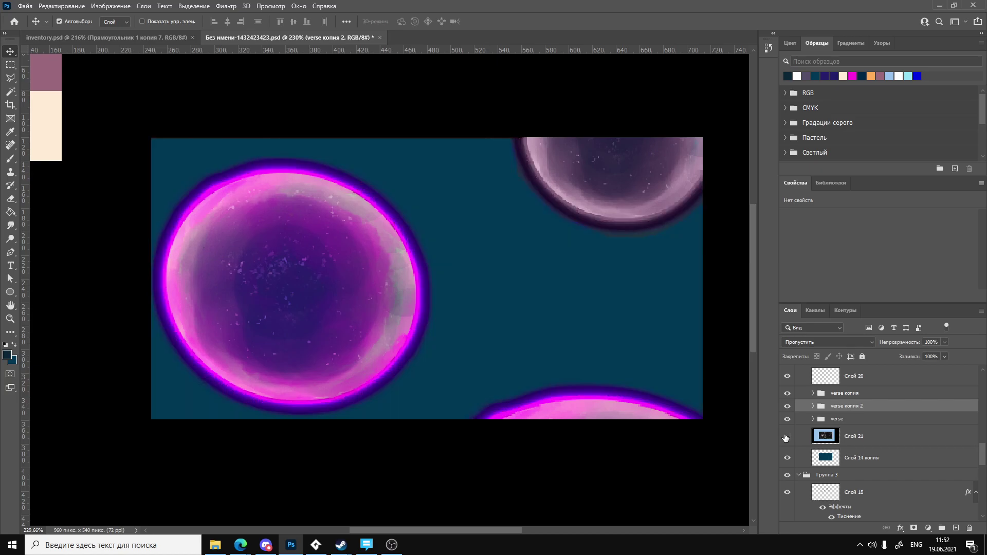
Add a new layer above Слой 14 копия and shade the background around the bubbles in dark teal with the 73 px round brush.
scroll(828, 429, "down", 2)
left_click(828, 422)
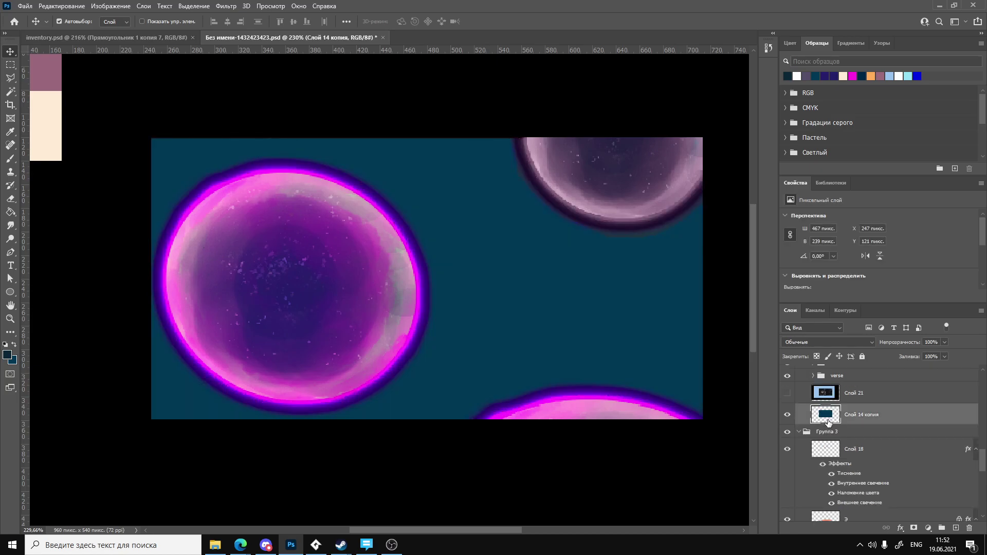
key("ctrl+shift+n")
key("Return")
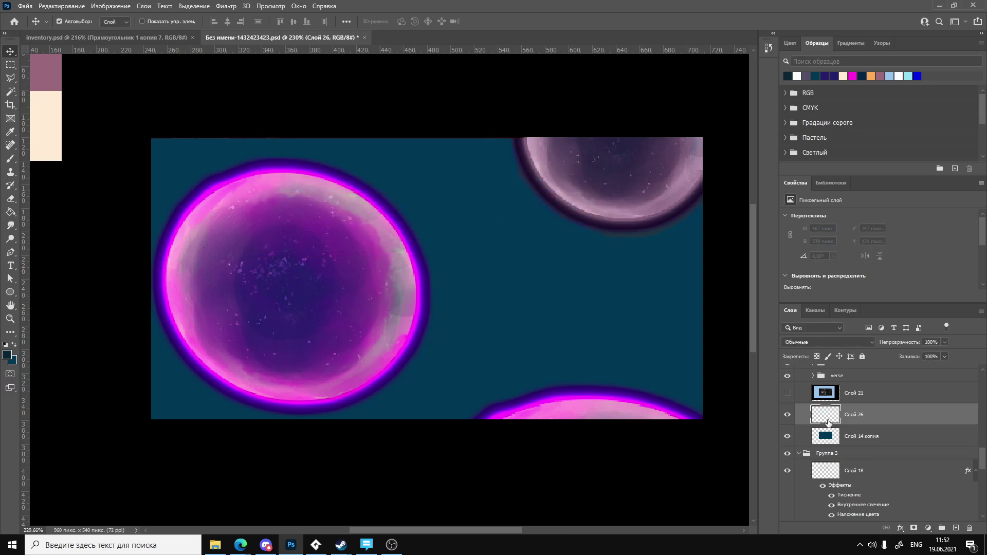
key("b")
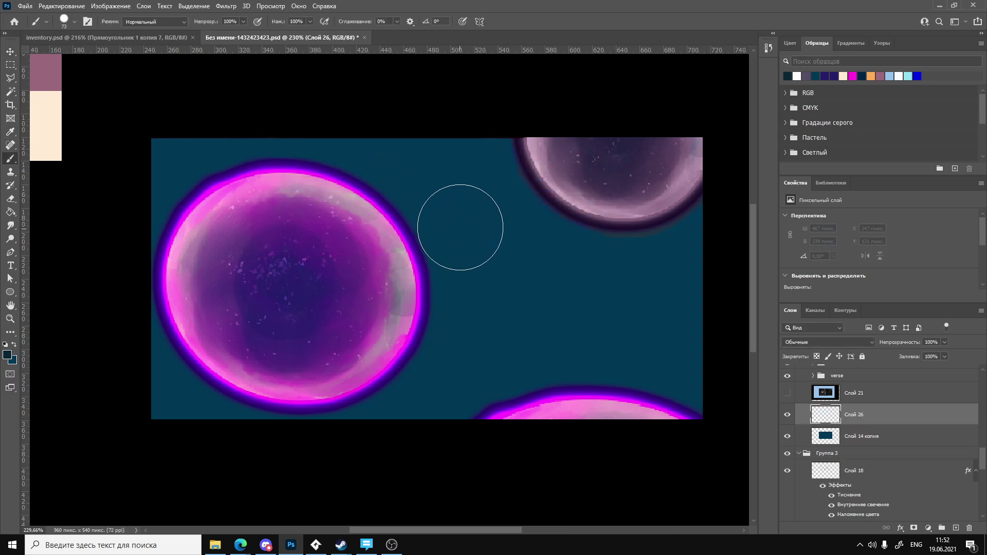
left_click_drag(452, 222, 481, 271)
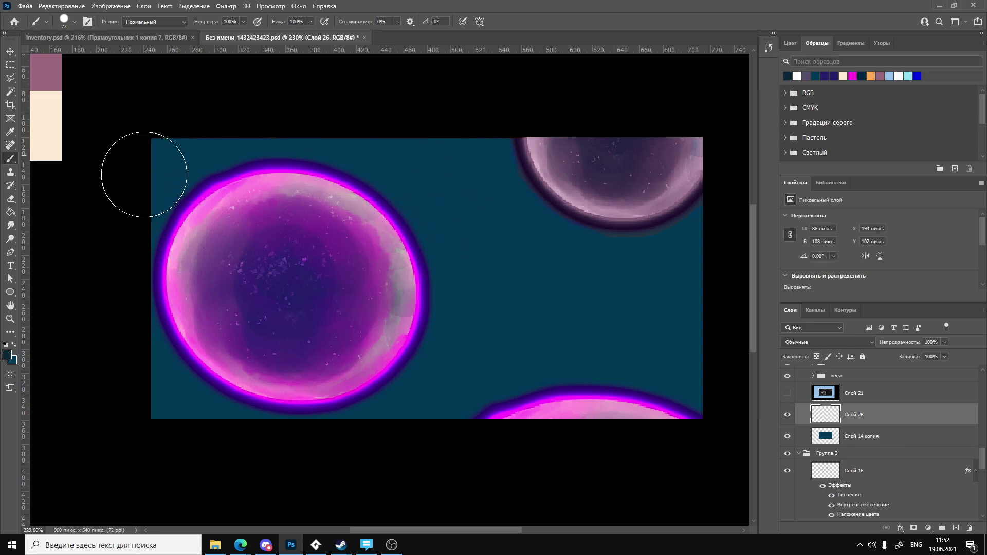
mouse_move(143, 175)
left_mouse_down()
mouse_move(176, 156)
mouse_move(198, 419)
mouse_move(654, 378)
mouse_move(630, 412)
mouse_move(678, 393)
mouse_move(339, 414)
mouse_move(194, 408)
mouse_move(575, 342)
mouse_move(698, 308)
mouse_move(562, 293)
mouse_move(676, 187)
mouse_move(617, 159)
mouse_move(518, 206)
mouse_move(269, 282)
mouse_move(106, 267)
mouse_move(375, 168)
mouse_move(565, 363)
mouse_move(315, 331)
mouse_move(44, 260)
mouse_move(634, 374)
mouse_move(733, 379)
mouse_move(512, 268)
mouse_move(339, 235)
mouse_move(139, 222)
mouse_move(315, 408)
mouse_move(390, 97)
mouse_move(754, 242)
mouse_move(412, 255)
mouse_move(6, 485)
left_mouse_up()
mouse_move(483, 347)
left_mouse_down("ctrl")
mouse_move(436, 365)
mouse_move(472, 354)
left_mouse_up("ctrl")
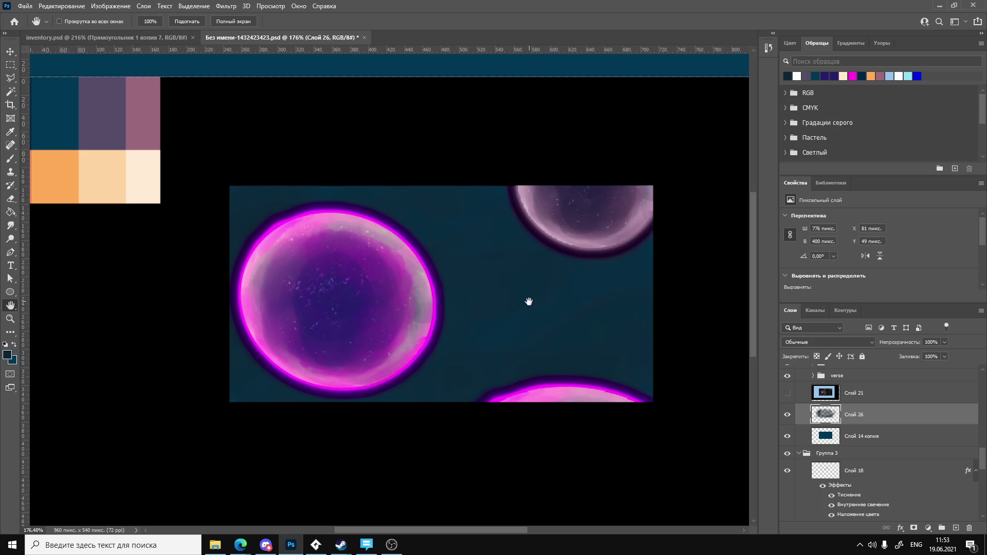
Hatch the background with thin dark diagonal strokes using the KYLE Ultimate — твердый карандаш brush, keeping the layer's blend mode at Обычные.
key("b")
right_click(555, 307)
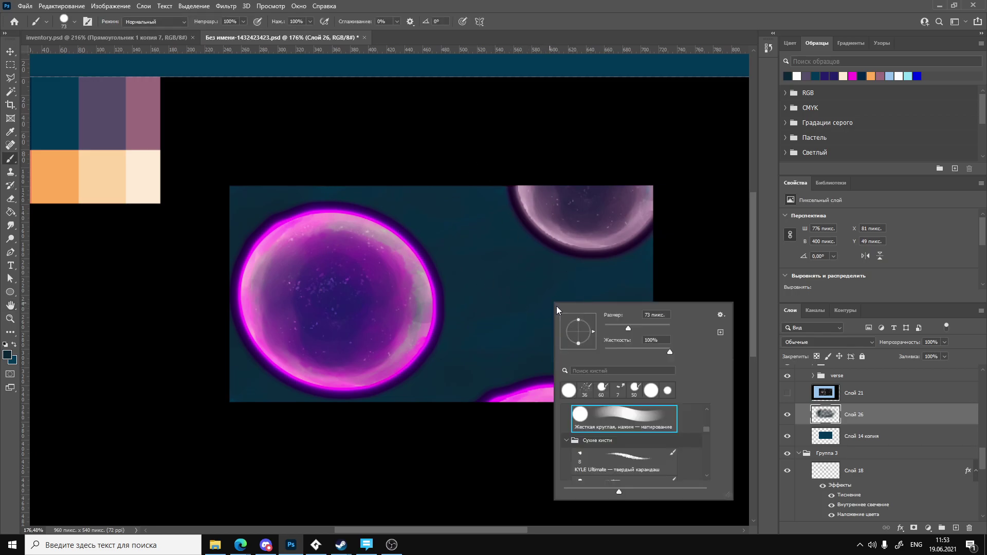
double_click(639, 460)
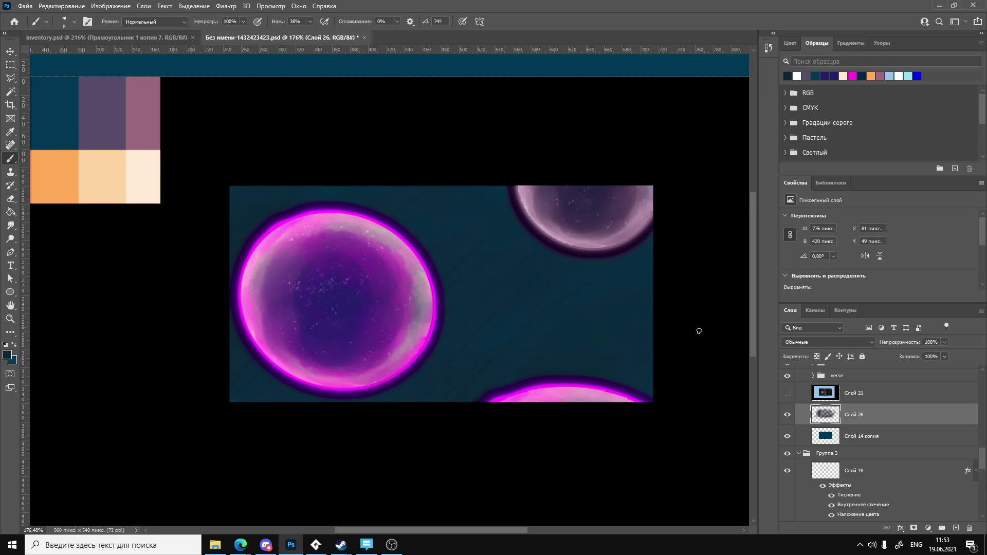
key("space")
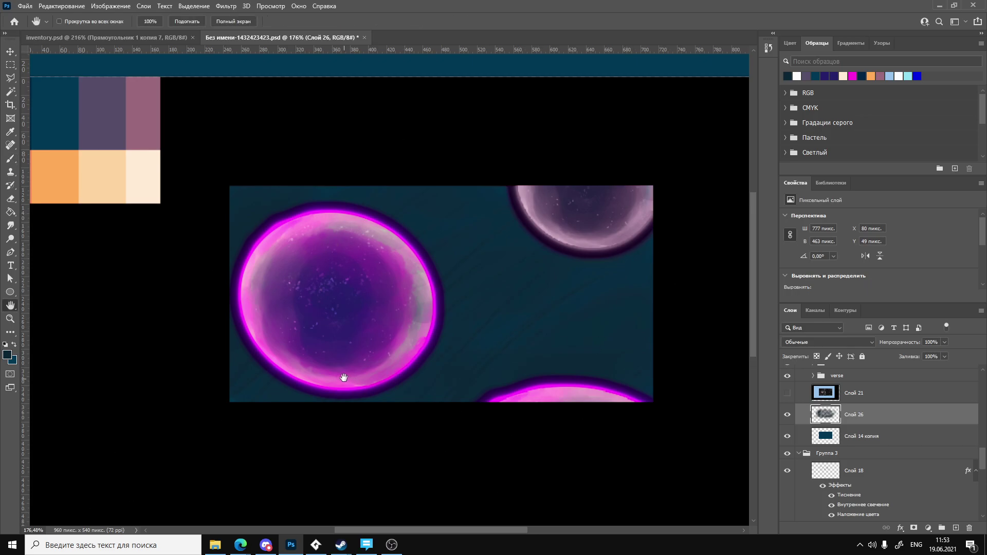
left_click_drag(393, 352, 353, 342, "ctrl")
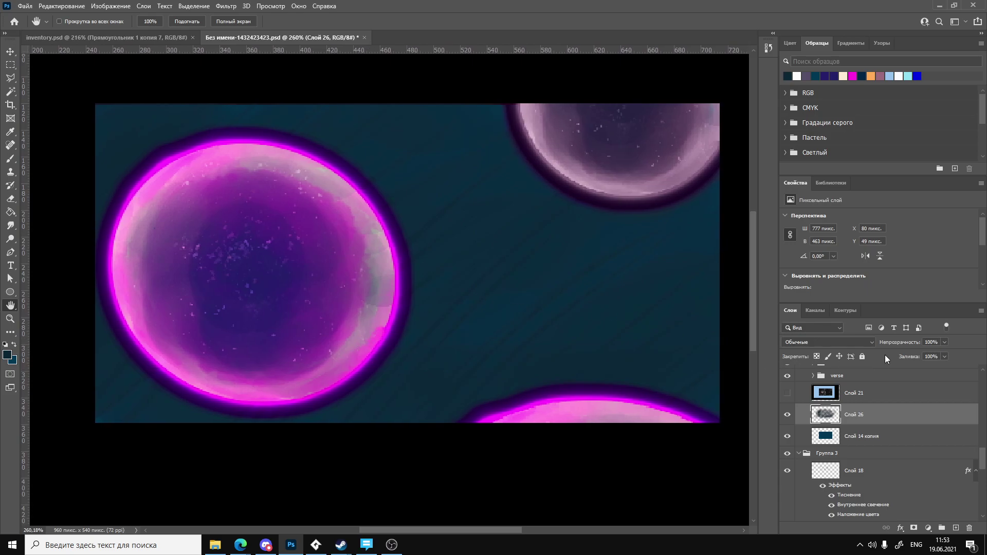
left_click(850, 341)
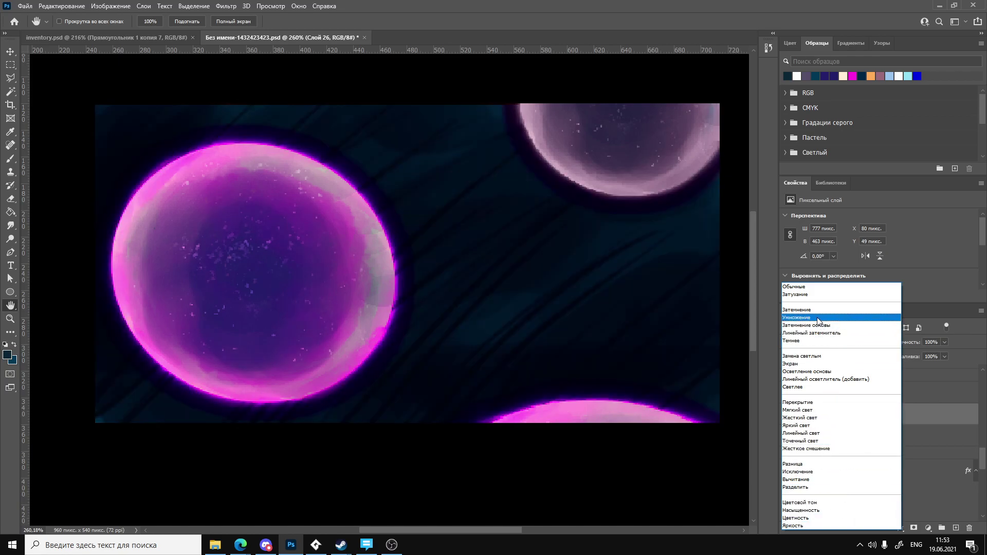
left_click(795, 287)
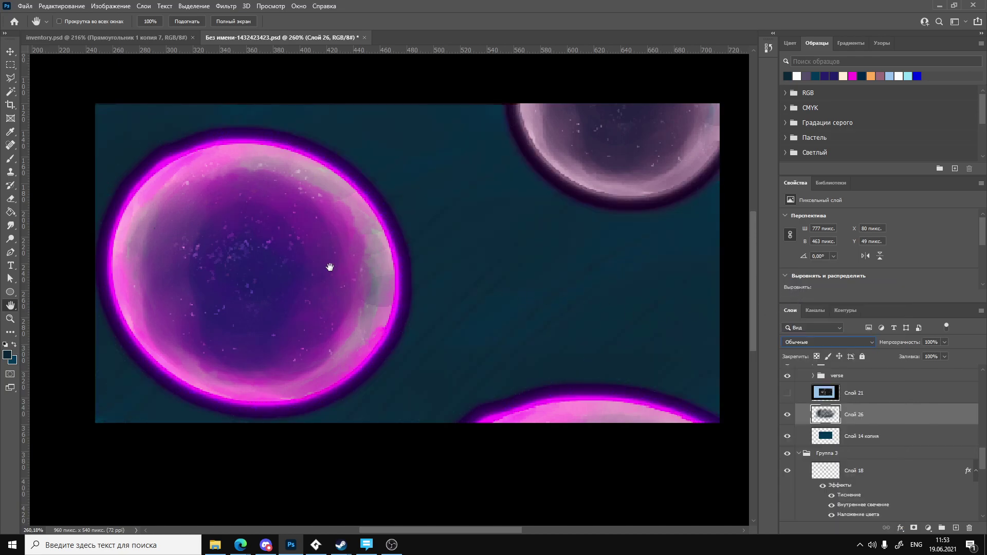
Try thin diagonal strokes in the palette's muted purple across the background on a new layer above Слой 26.
key("ctrl+shift+n")
key("Return")
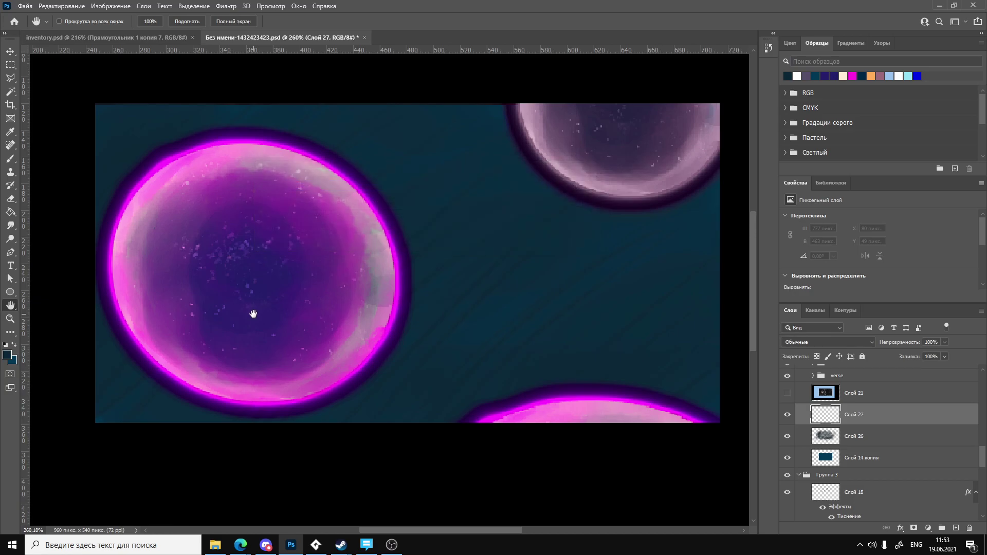
key("ctrl+0")
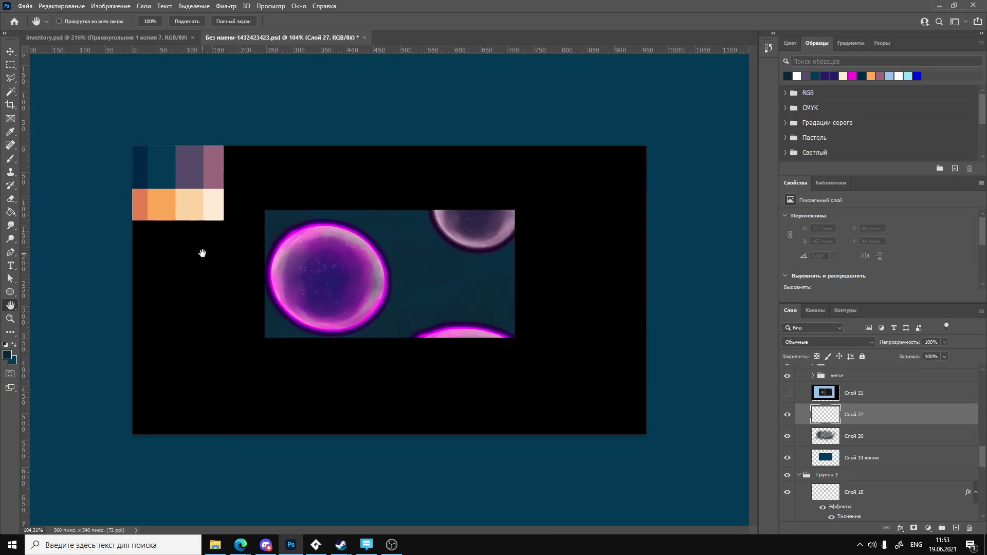
key("i")
left_click(189, 183)
key("b")
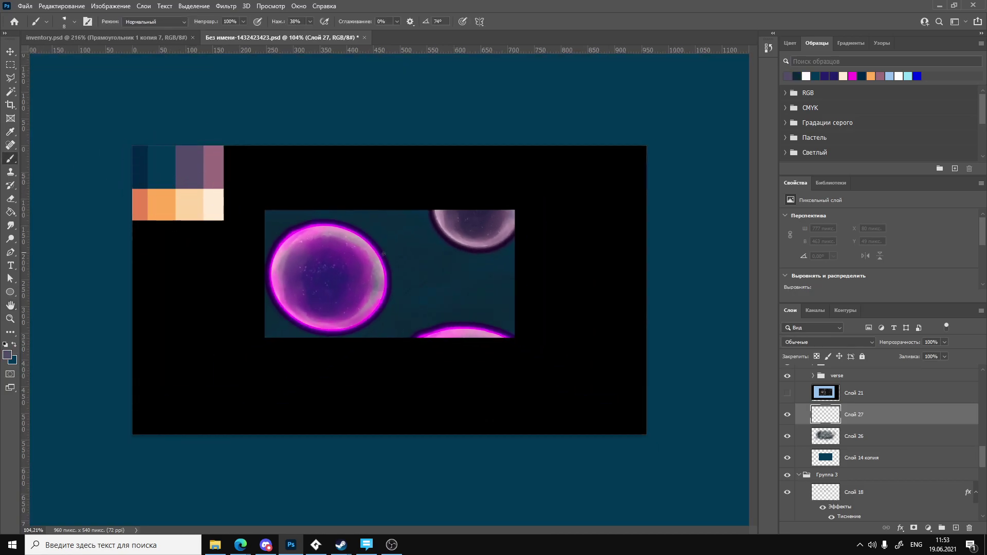
left_click_drag(425, 279, 403, 319)
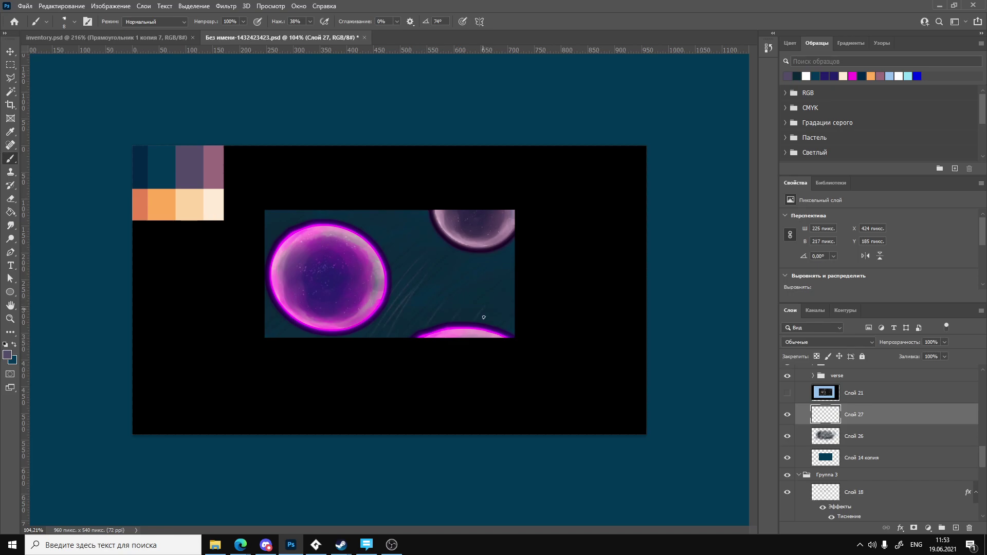
left_click_drag(484, 317, 509, 287)
left_click_drag(443, 256, 401, 302)
Preview blend modes for the purple strokes, undo the latest changes, and delete the layer Слой 27.
left_click(873, 343)
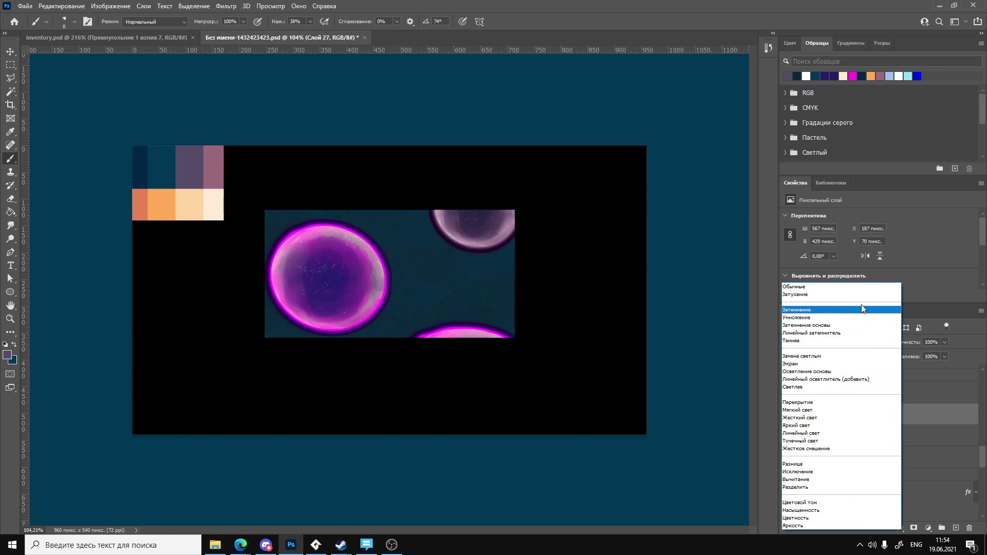
left_click(815, 288)
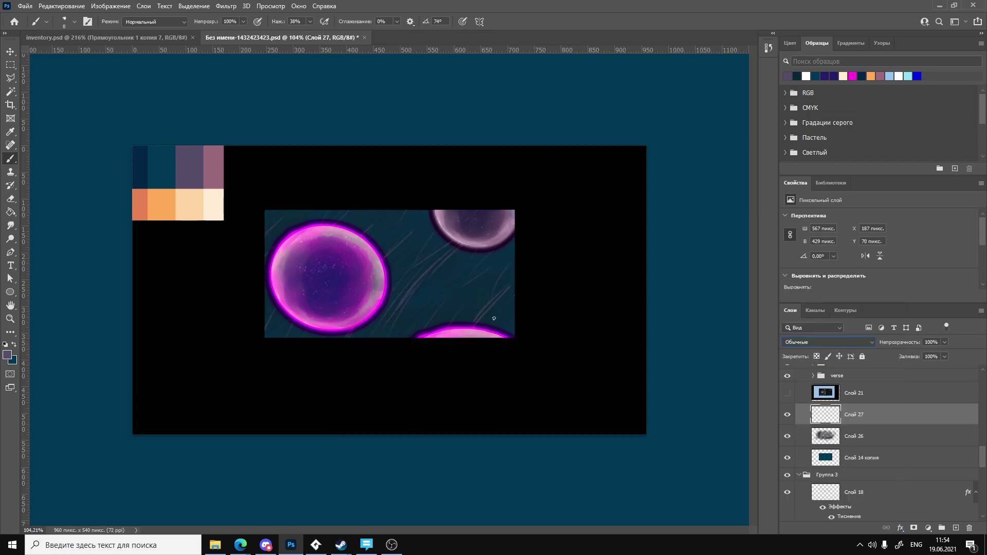
left_click_drag(486, 315, 523, 306, "ctrl")
key("ctrl+z")
key("ctrl+z")
key("ctrl+z")
key("ctrl+z")
key("Delete")
Create a new empty layer above Слой 26 and sample the muted purple from the colour palette.
key("space")
left_click_drag(441, 292, 484, 259, "ctrl")
left_click_drag(405, 260, 455, 291)
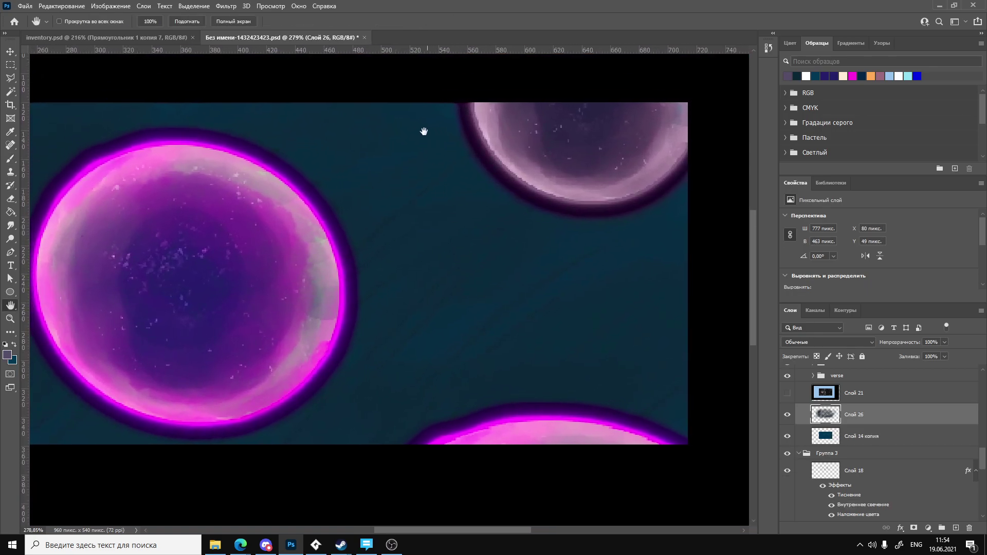
key("ctrl+shift+n")
key("Return")
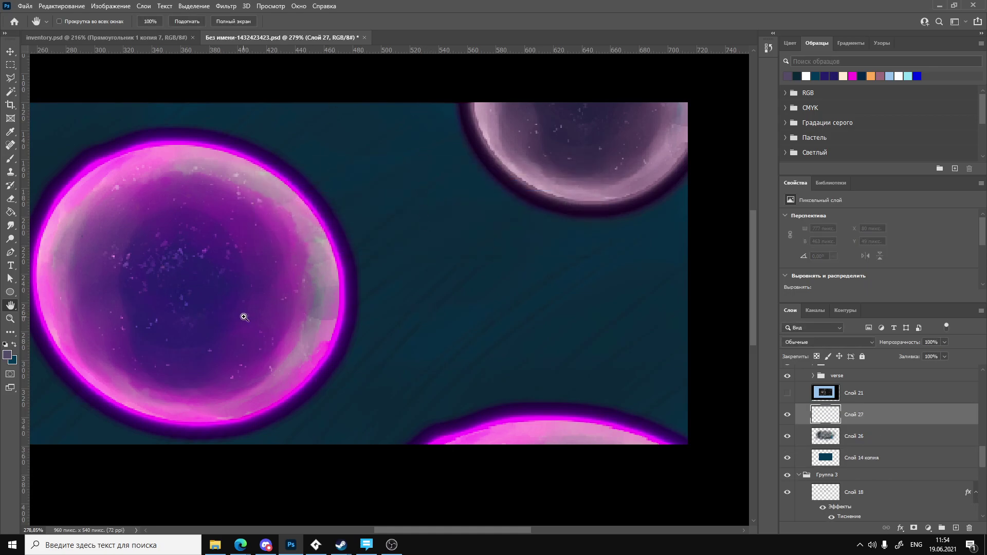
left_click_drag(243, 317, 215, 320, "ctrl")
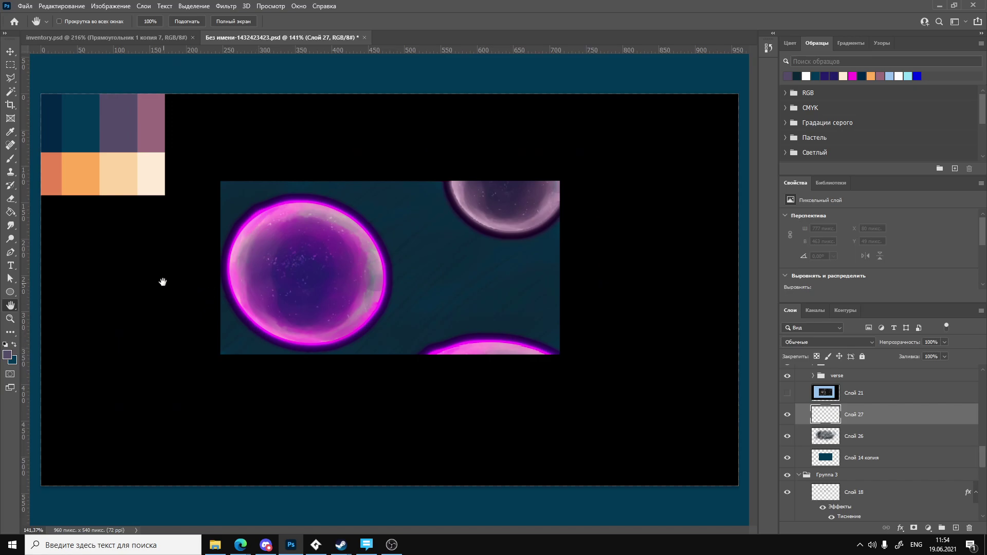
key("i")
left_click(123, 131)
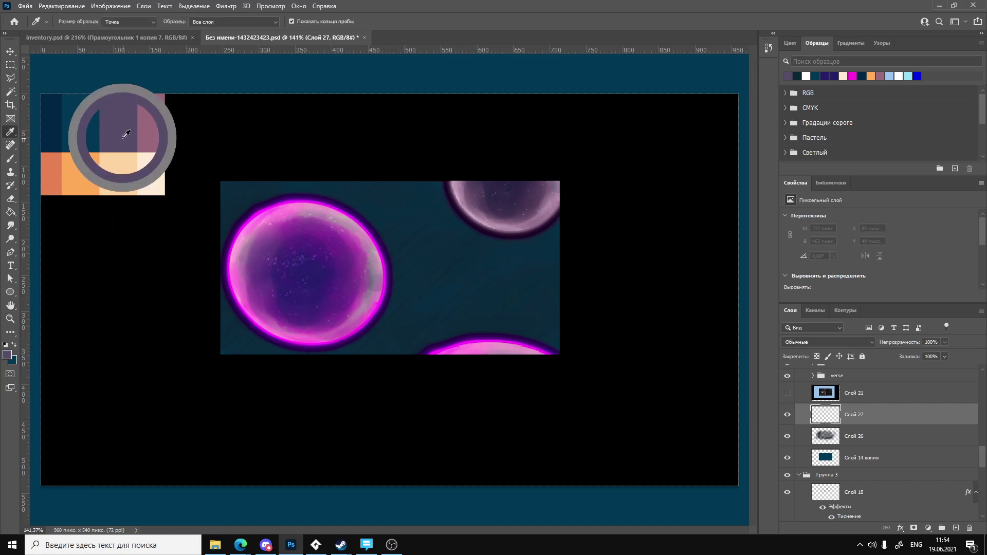
Choose the recently used 36 px spatter brush and increase its size.
key("b")
right_click(443, 283)
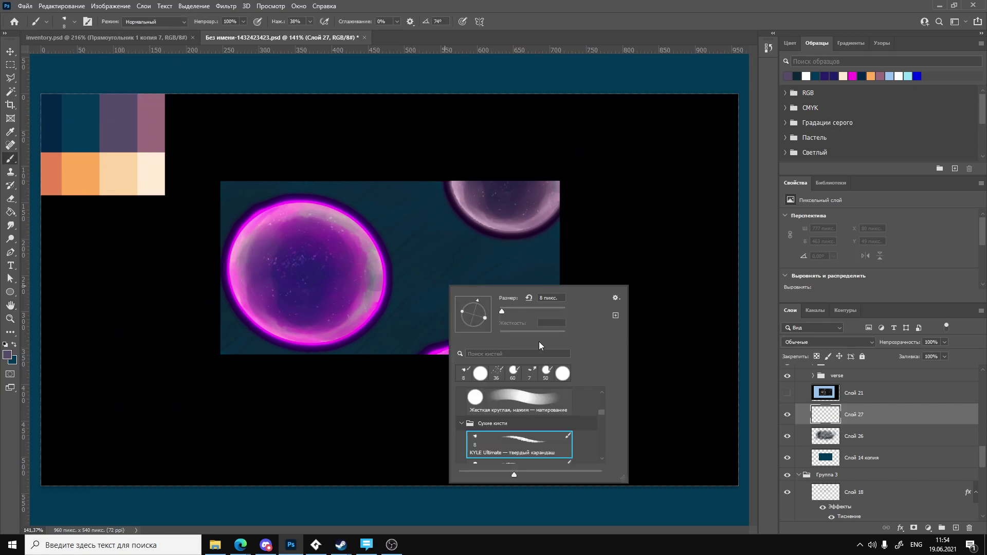
left_click(502, 378)
left_click_drag(510, 311, 525, 311)
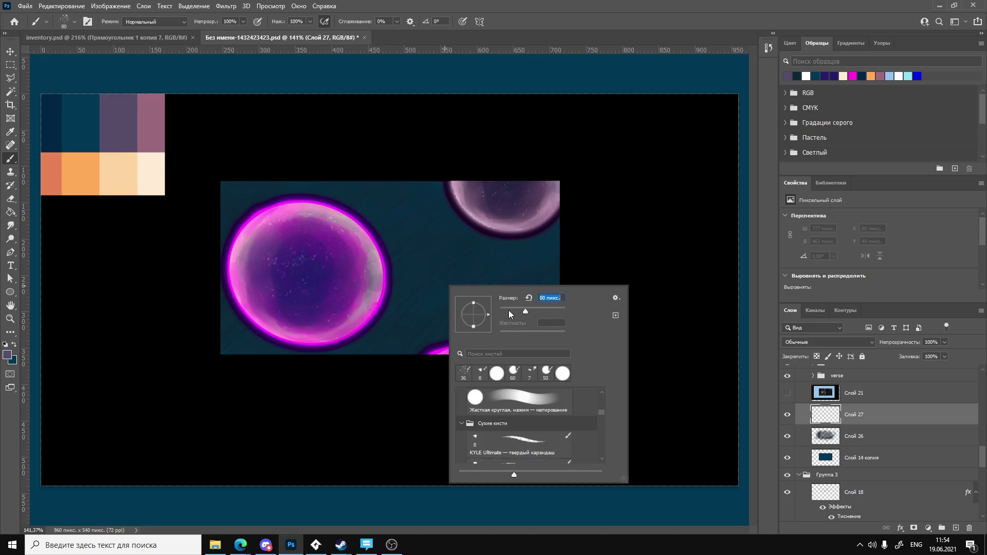
Try a purple spatter stroke on the background between the bubbles and undo it.
mouse_move(404, 253)
left_mouse_down()
mouse_move(398, 304)
mouse_move(371, 340)
left_mouse_up()
key("ctrl+z")
key("ctrl+z")
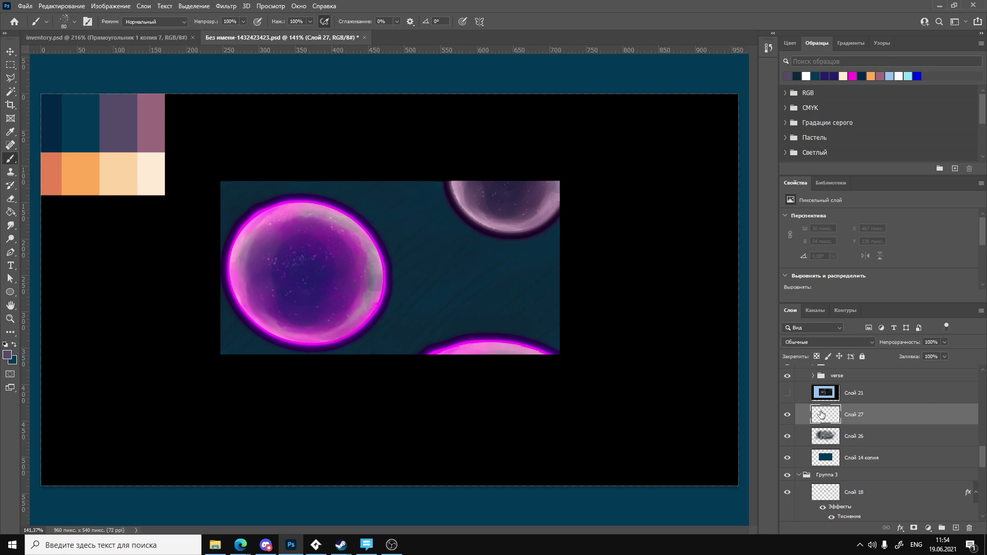
Try scattering purple spatter strokes across the teal background beside the large bubble and undo them.
left_click_drag(821, 414, 823, 437)
left_click_drag(401, 248, 402, 319)
left_click_drag(488, 260, 433, 336)
left_click_drag(568, 286, 556, 299)
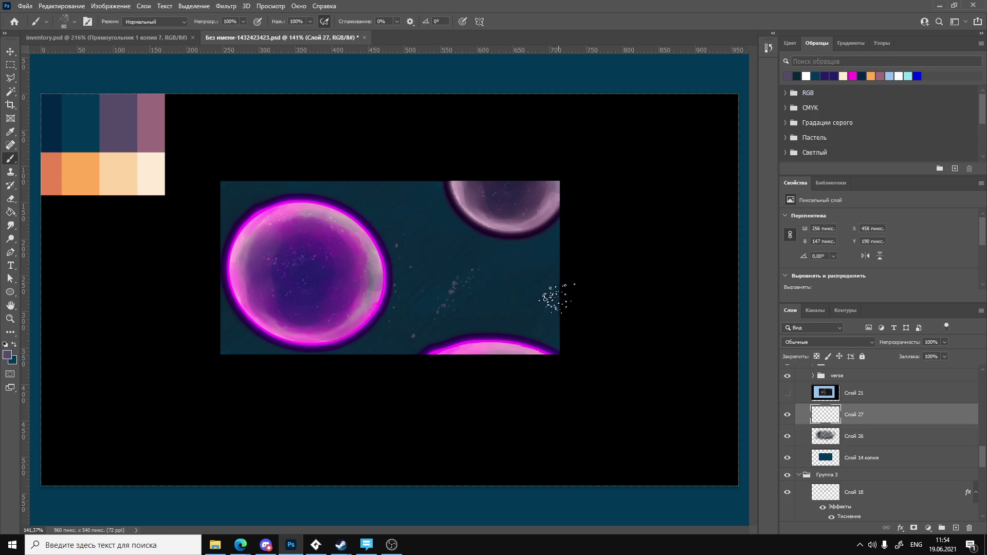
key("ctrl+z")
left_click(497, 299)
left_click(788, 394)
left_click(791, 394)
key("ctrl+z")
key("ctrl+z")
key("ctrl+z")
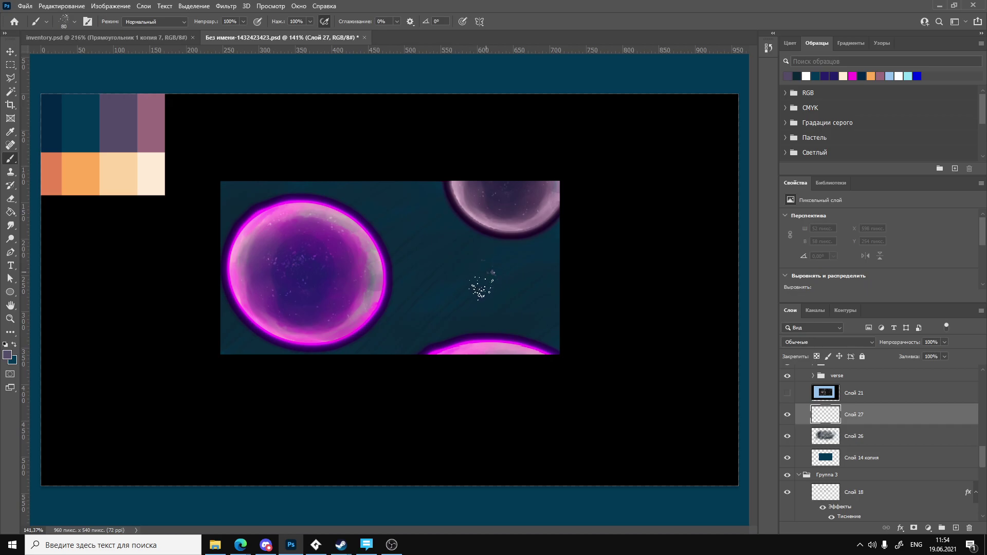
Scatter purple spatter dabs on Слой 27 across the background around the three bubbles and into the picture's corners.
left_click(483, 274)
left_click(472, 286)
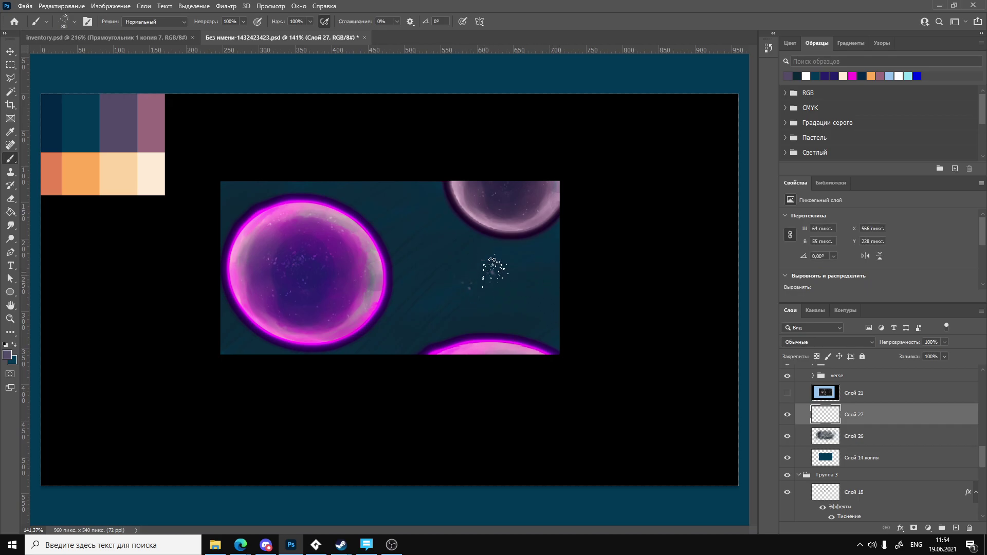
left_click(331, 255)
left_click(339, 225)
left_click(356, 340)
left_click(283, 309)
left_click(260, 208)
left_click(256, 191)
left_click(388, 342)
left_click(419, 252)
left_click(405, 309)
left_click(549, 302)
left_click(554, 239)
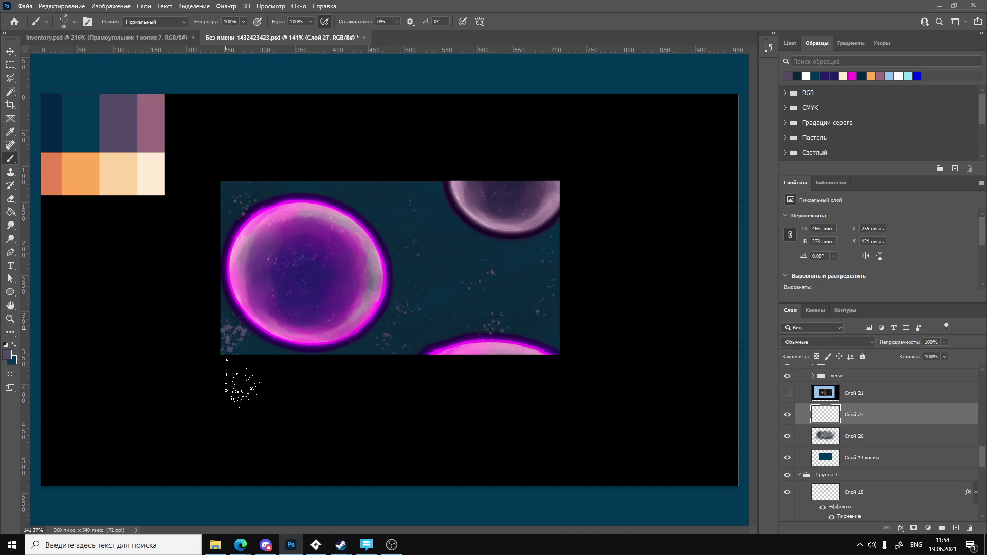
left_click(233, 337)
Preview blend modes such as Замена светлым on Слой 27 and keep the Обычные mode.
key("space")
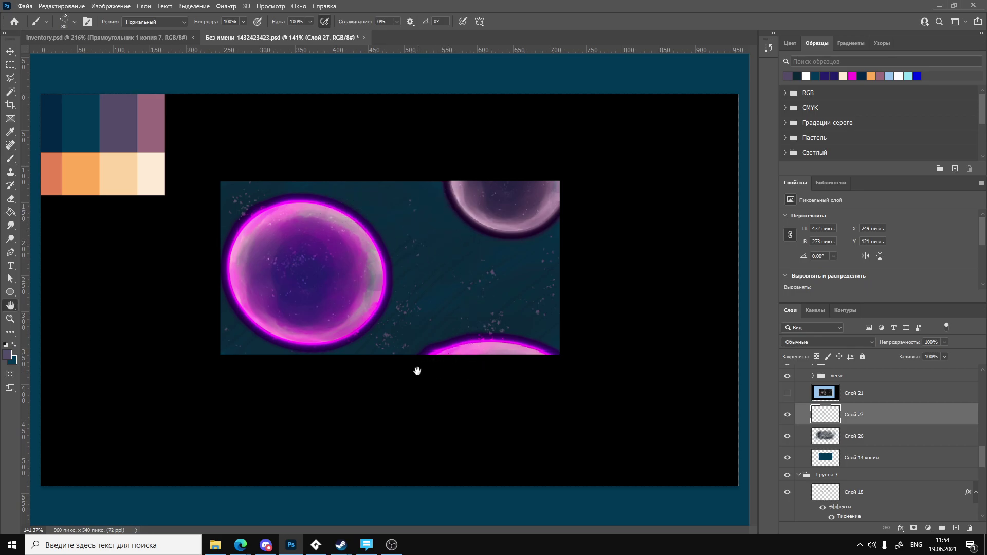
left_click_drag(386, 365, 413, 374, "ctrl")
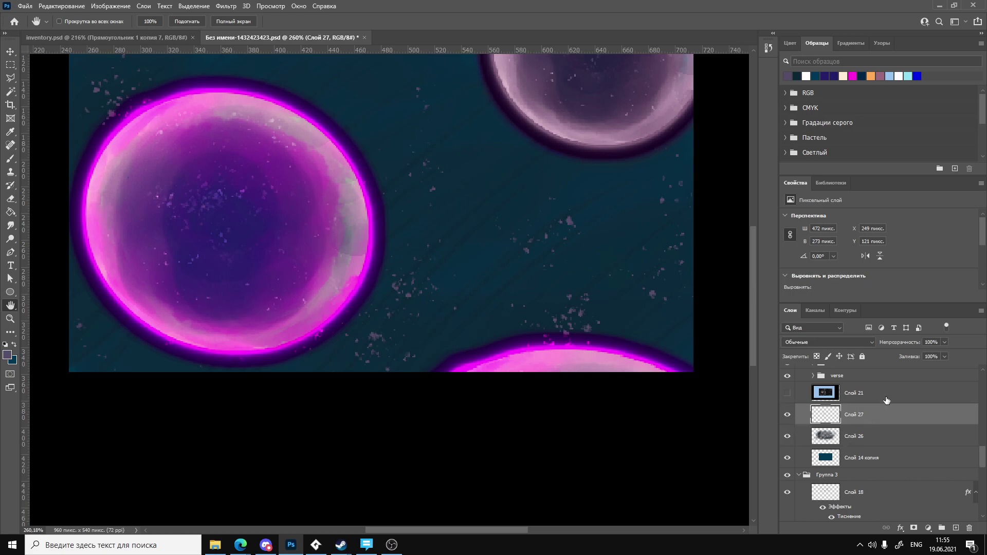
left_click(869, 343)
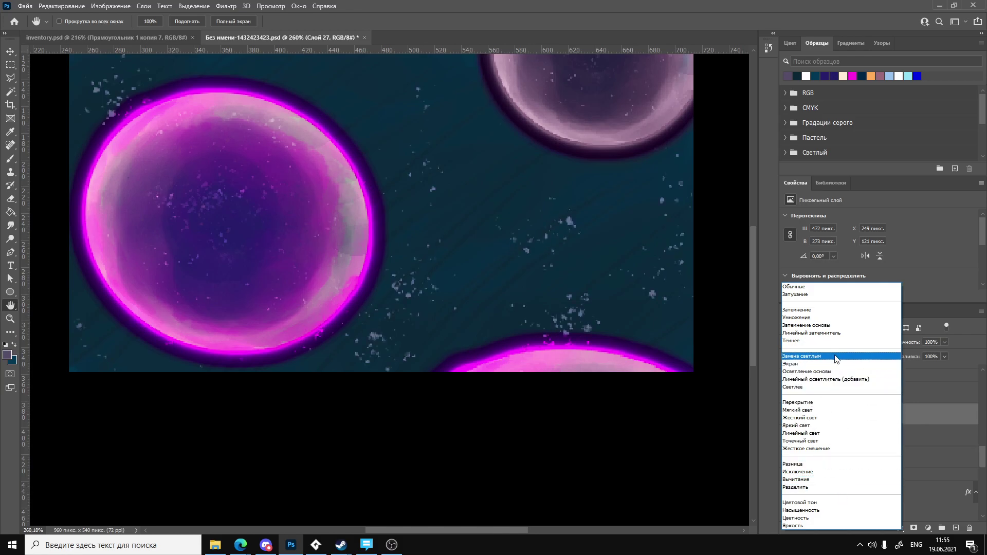
left_click(816, 288)
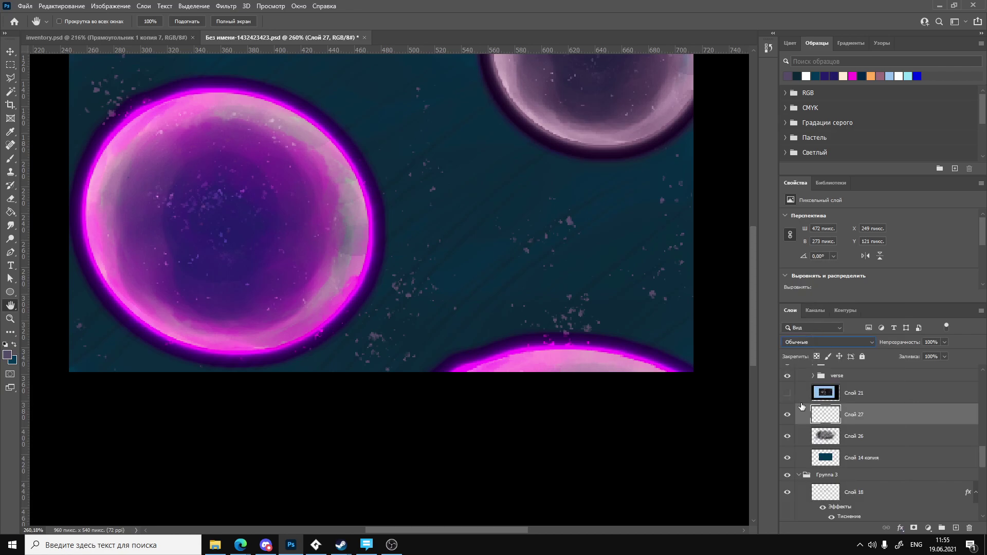
Create a new empty layer above Слой 27 and sample the bright pink from the large bubble for the brush.
key("ctrl+shift+n")
key("Return")
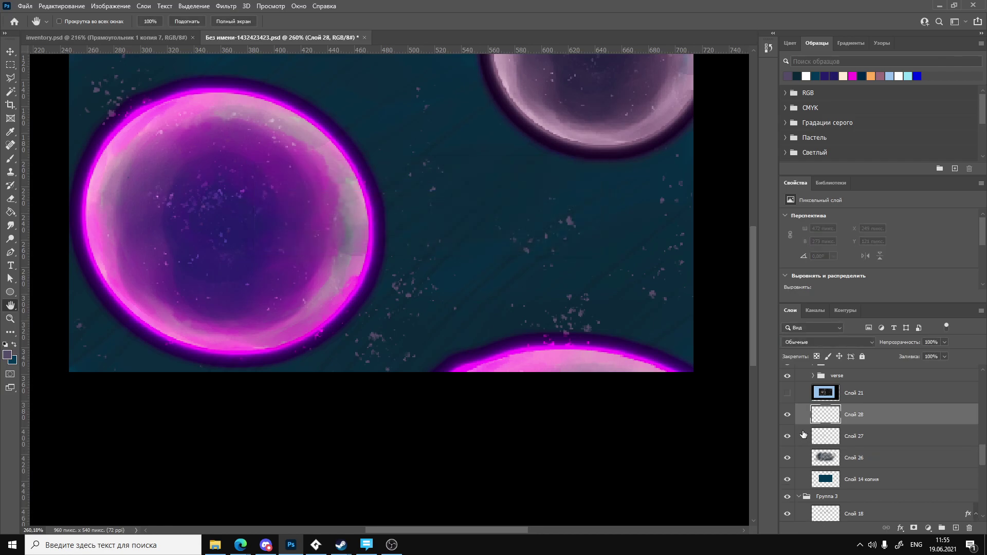
key("b")
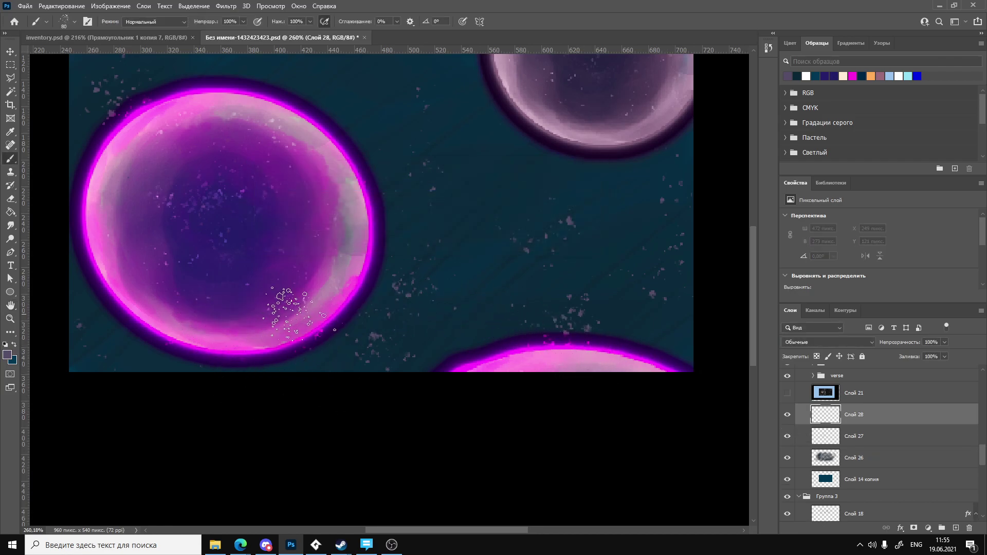
key("i")
left_click(474, 169)
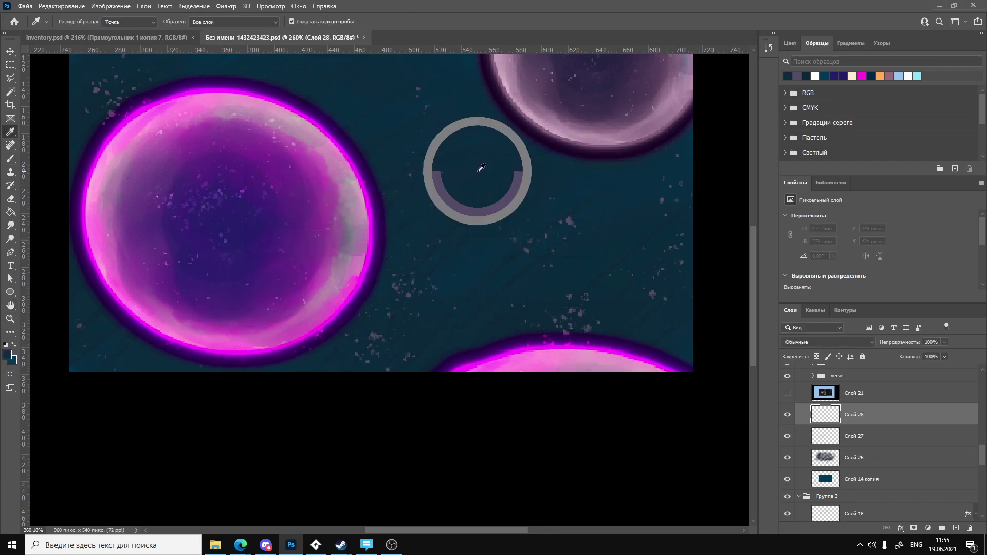
left_click(326, 306)
key("b")
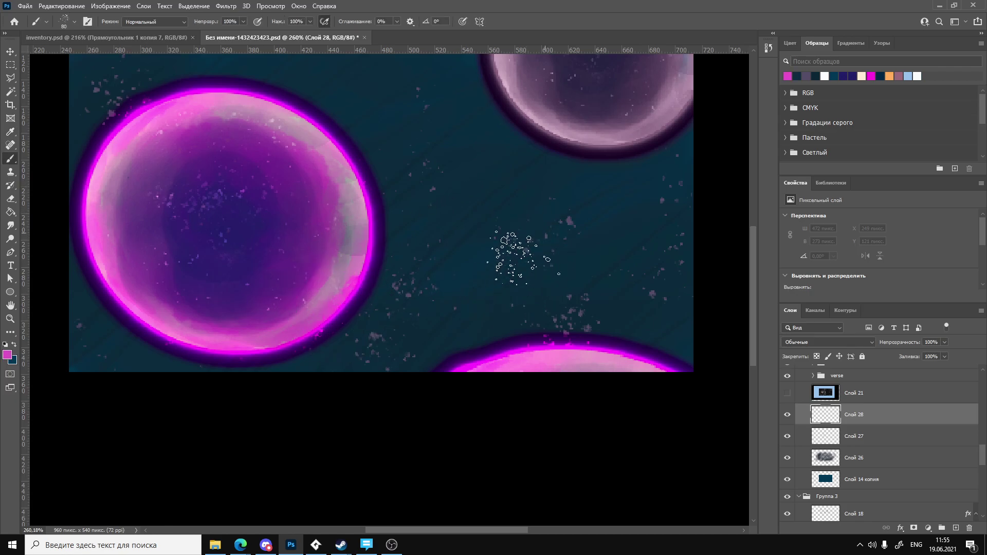
Try a dense pink spatter patch between the bubbles, preview darkening blend modes on it, and undo the attempt while keeping the empty layer.
mouse_move(514, 257)
left_mouse_down()
mouse_move(545, 252)
mouse_move(563, 262)
left_mouse_up()
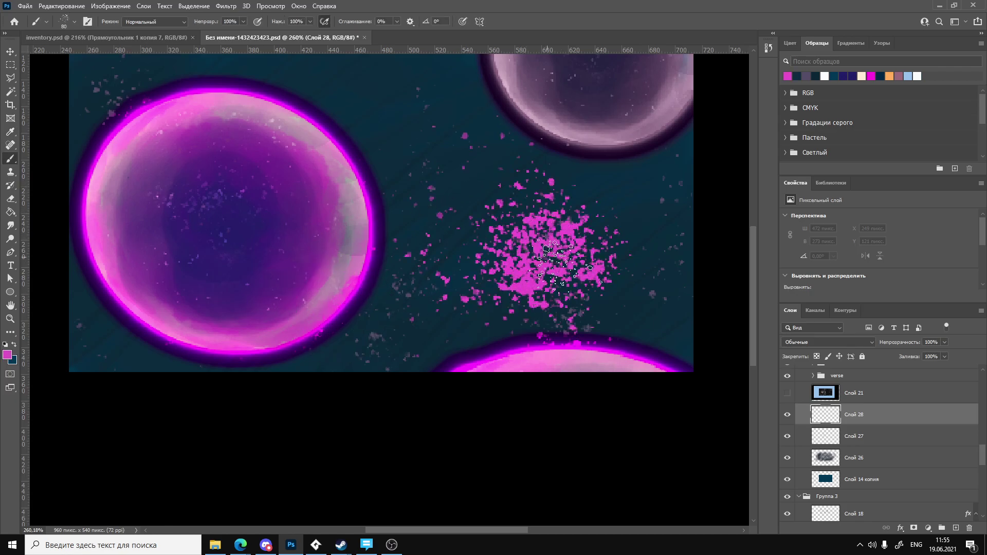
left_click(838, 342)
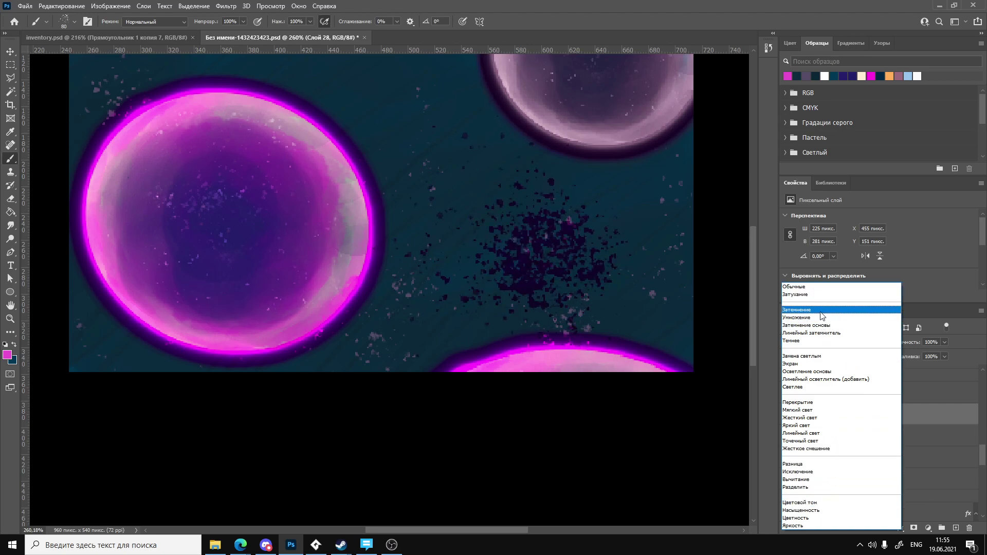
left_click(734, 87)
key("ctrl+z")
key("ctrl+z")
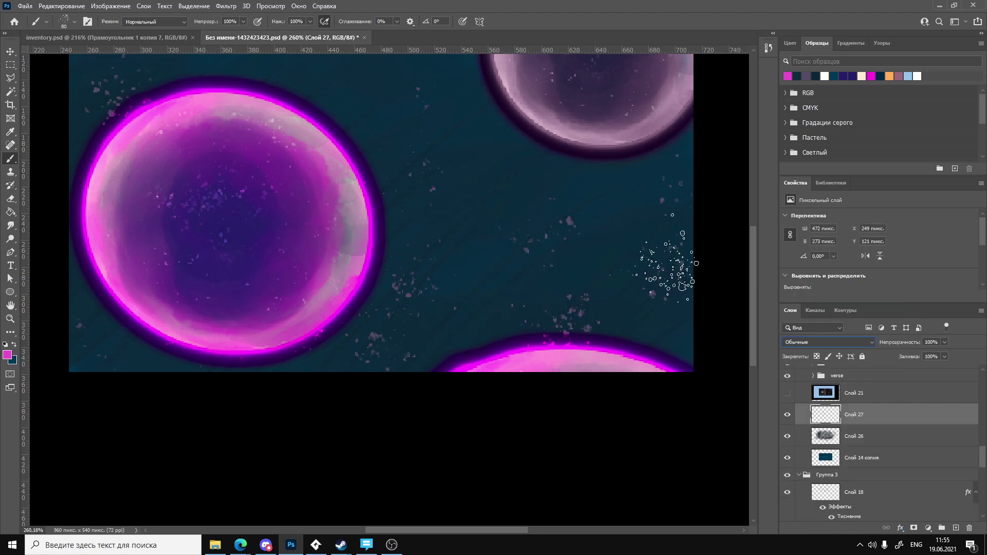
key("ctrl+shift+z")
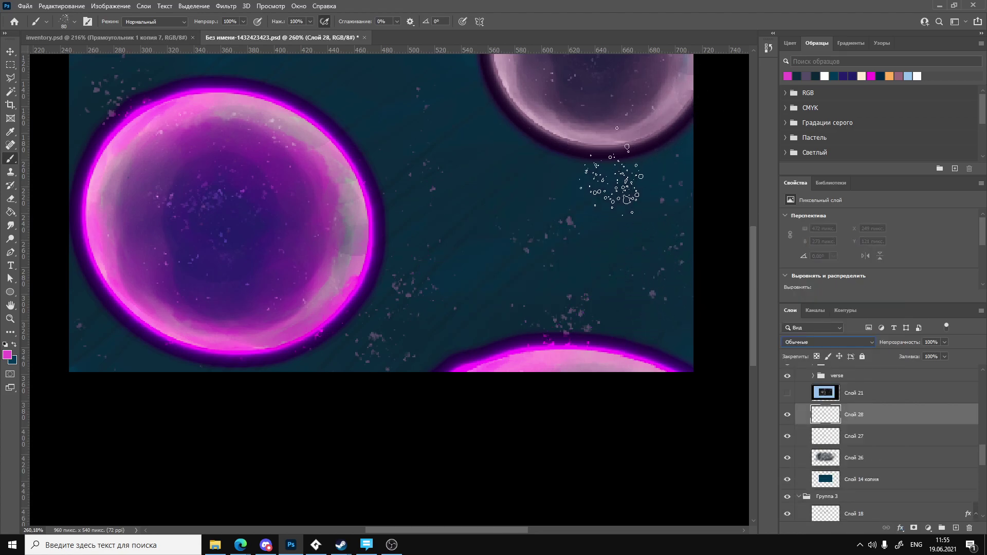
Choose the recently used 80 px hard round brush, try broad pink strokes on the background, and undo them.
right_click(451, 215)
left_click(513, 313)
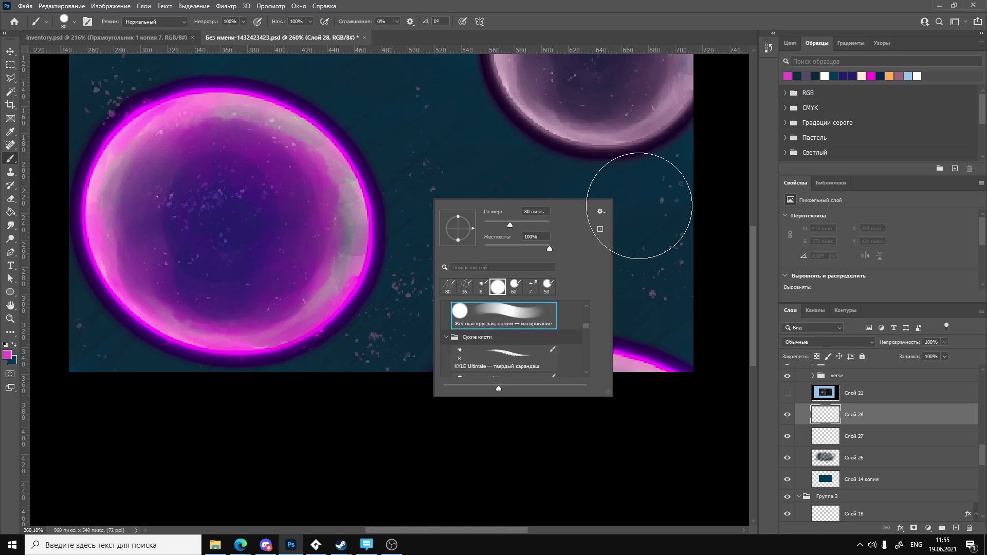
mouse_move(658, 210)
left_mouse_down()
mouse_move(635, 249)
mouse_move(509, 267)
mouse_move(441, 303)
left_mouse_up()
left_click_drag(520, 262, 231, 341)
key("ctrl+z")
key("ctrl+z")
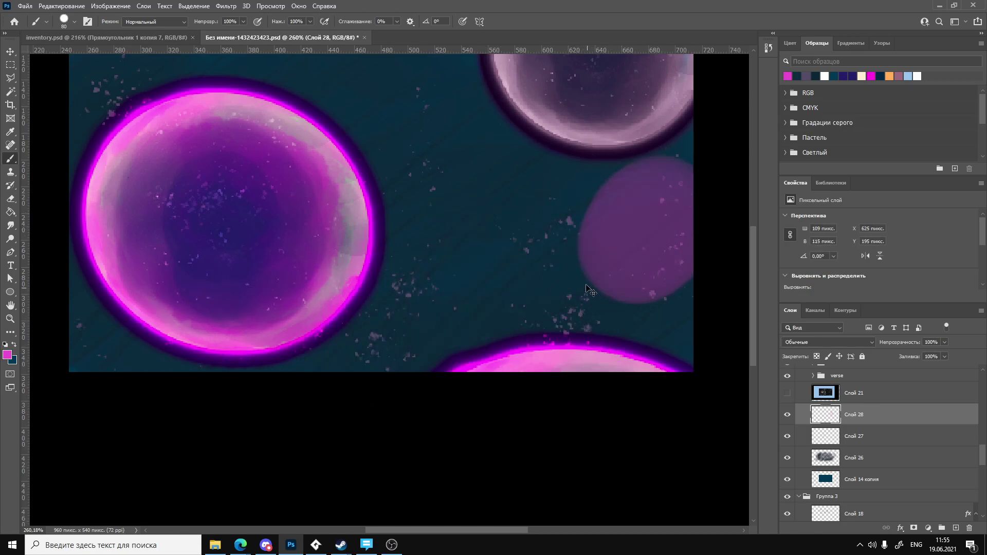
key("ctrl+z")
Set the hard round brush to 20 px and paint faint pink bands linking the three bubbles on Слой 28.
right_click(609, 241)
left_click_drag(672, 268, 670, 267)
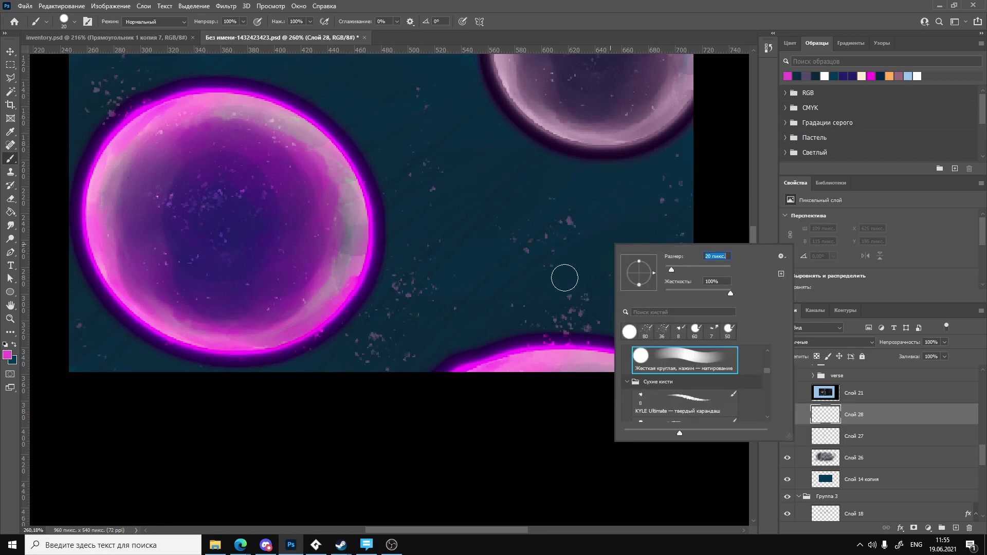
mouse_move(525, 322)
left_mouse_down()
mouse_move(516, 286)
mouse_move(385, 97)
left_mouse_up()
key("ctrl+z")
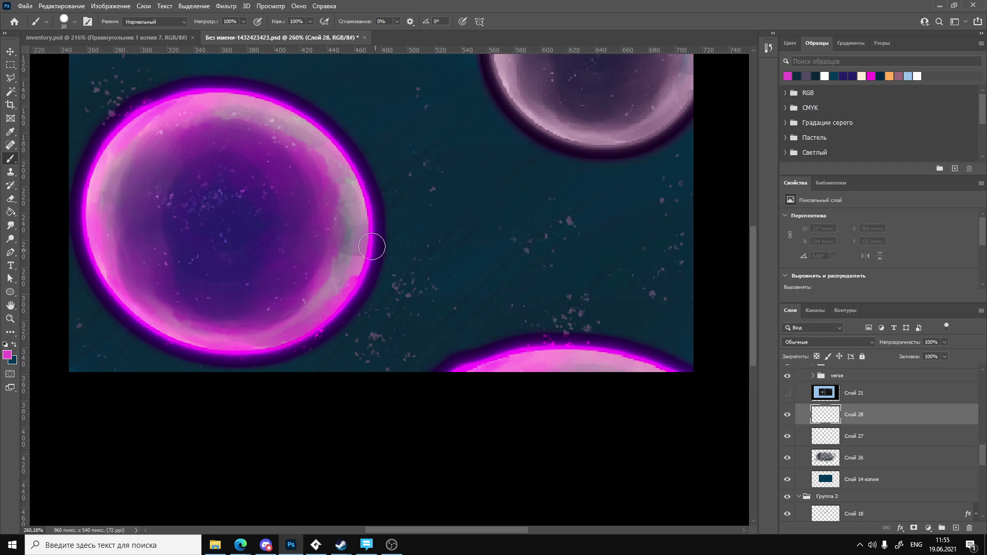
mouse_move(495, 73)
left_mouse_down()
mouse_move(232, 241)
mouse_move(483, 159)
left_mouse_up()
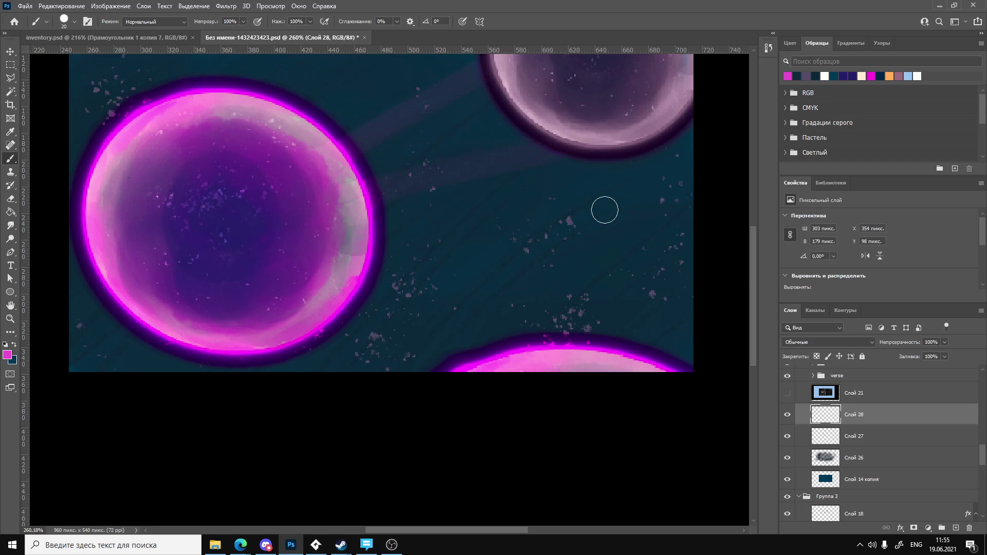
left_click_drag(386, 208, 653, 401)
left_click_drag(537, 324, 581, 177)
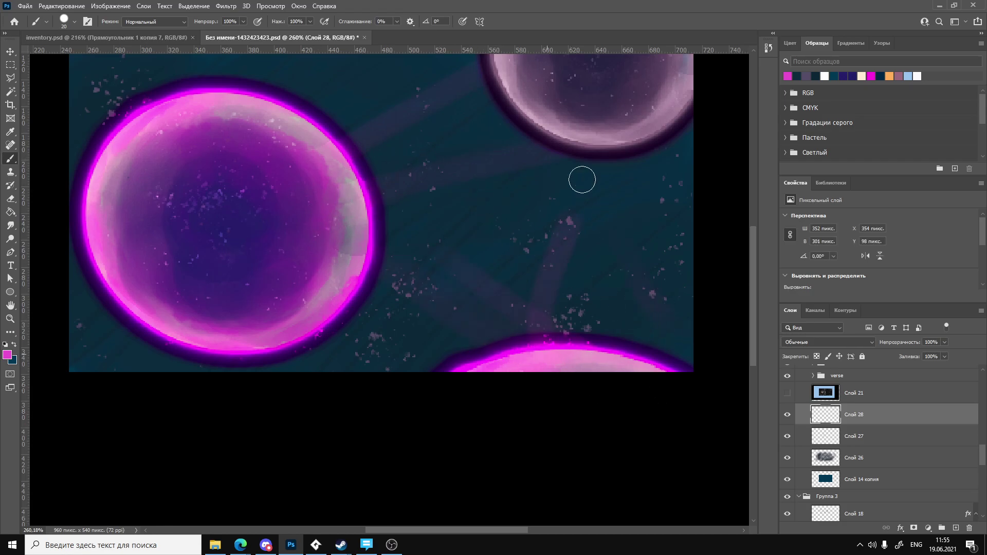
left_click_drag(346, 220, 619, 414)
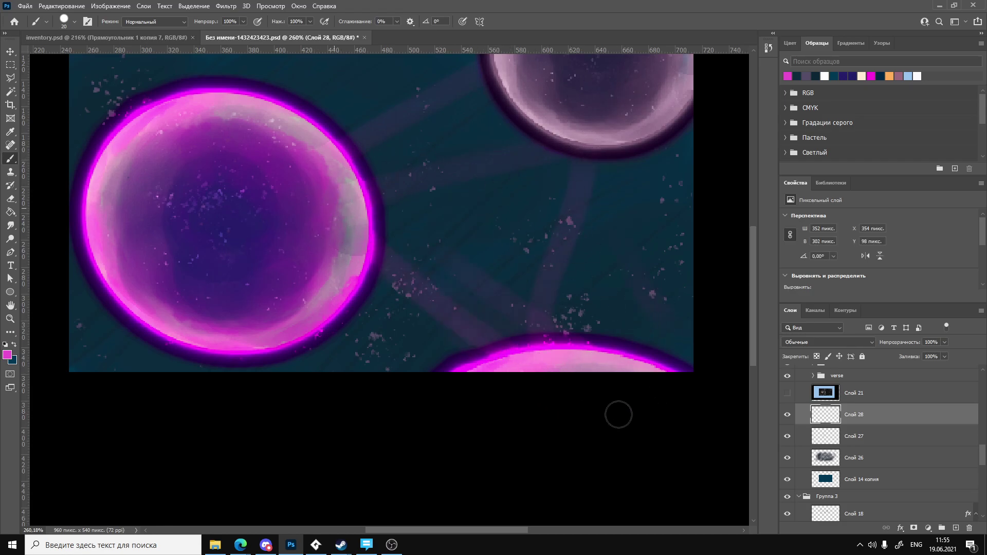
mouse_move(417, 191)
left_mouse_down("ctrl")
mouse_move(376, 199)
mouse_move(392, 198)
mouse_move(401, 223)
left_mouse_up("ctrl")
mouse_move(454, 206)
left_mouse_down()
mouse_move(475, 190)
mouse_move(310, 270)
mouse_move(491, 225)
mouse_move(496, 337)
left_mouse_up()
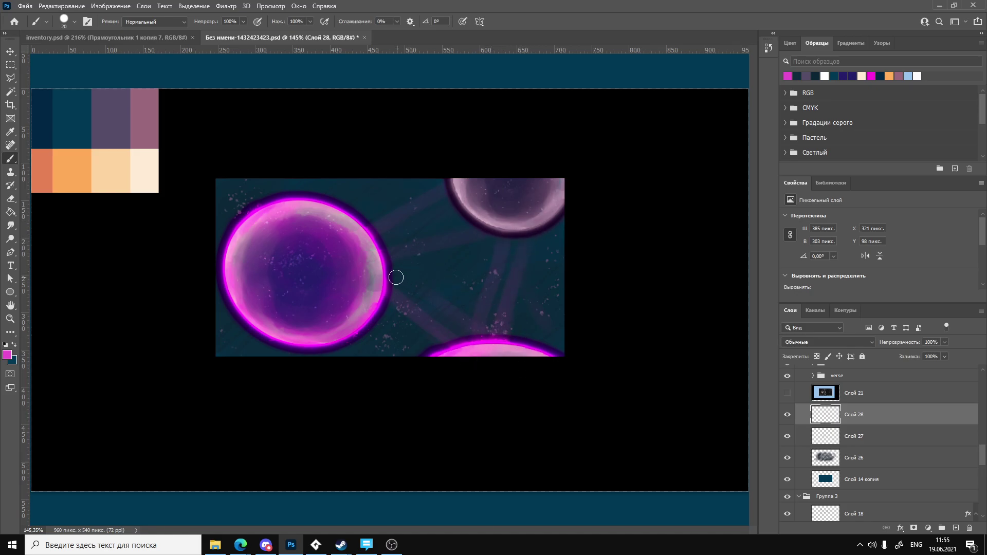
Thicken the bands leaving the large bubble and add faint pink bands from its far side to the picture's edges.
left_click_drag(397, 278, 482, 350)
left_click_drag(375, 233, 456, 196)
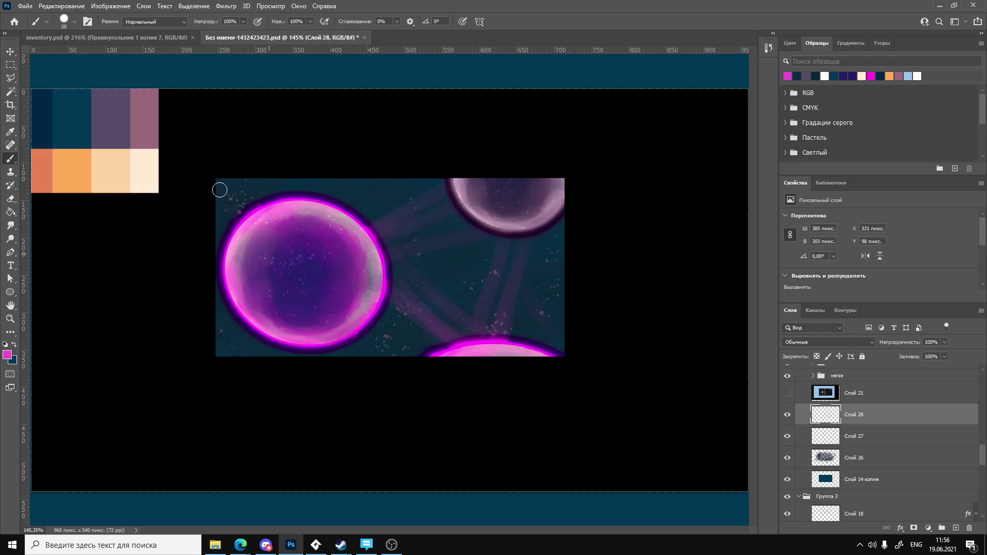
left_click_drag(218, 189, 211, 169)
left_click_drag(219, 350, 262, 318)
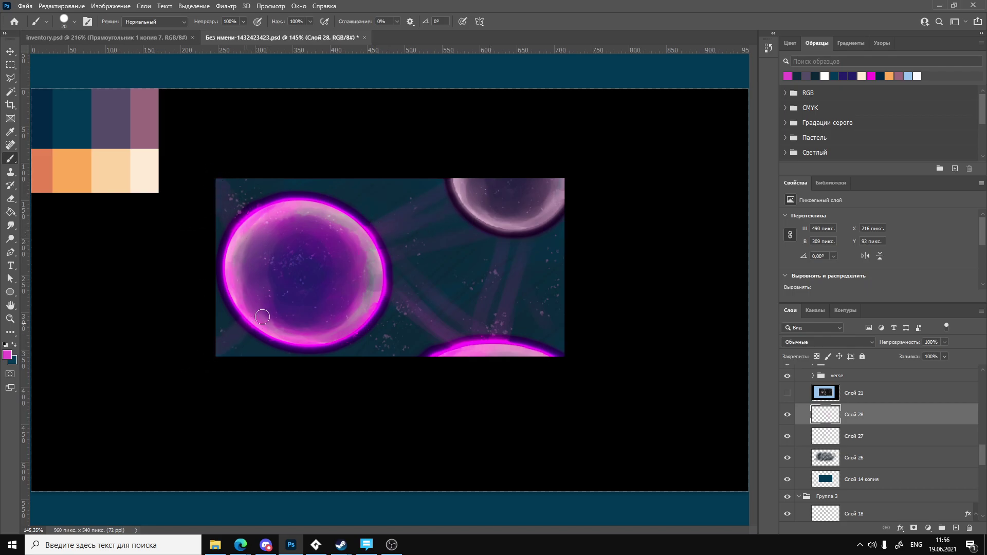
mouse_move(297, 172)
left_mouse_down()
mouse_move(288, 203)
mouse_move(310, 195)
left_mouse_up()
mouse_move(300, 320)
left_mouse_down("ctrl")
mouse_move(249, 322)
mouse_move(295, 310)
left_mouse_up("ctrl")
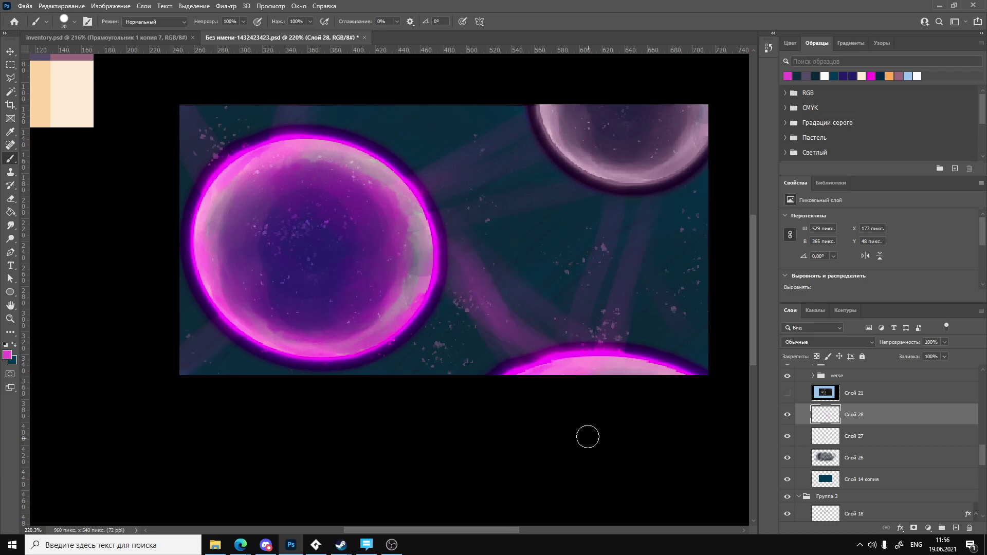
Strengthen the pink bands from the large bubble to the upper bubble and from the upper to the lower bubble.
left_click_drag(426, 208, 604, 119)
key("ctrl+z")
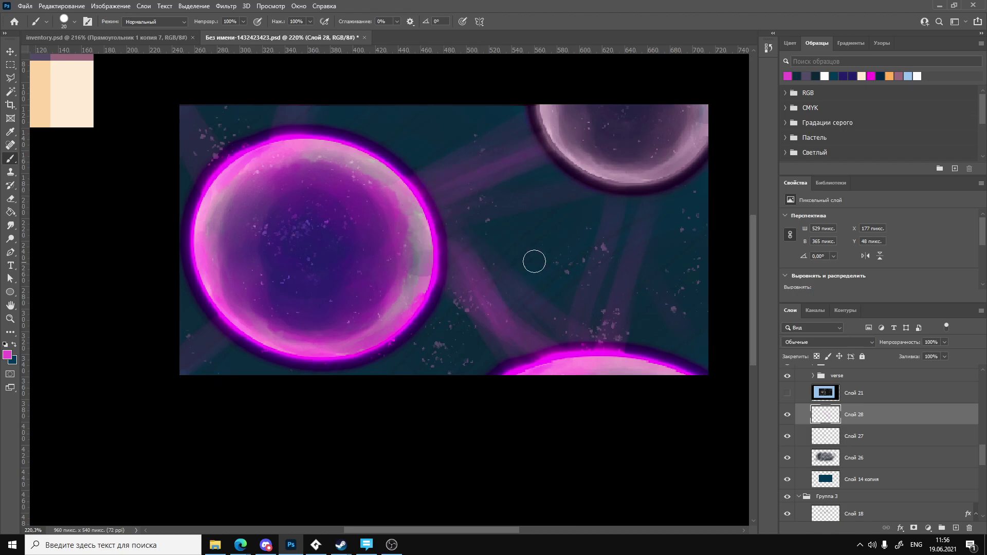
left_click_drag(633, 194, 592, 378)
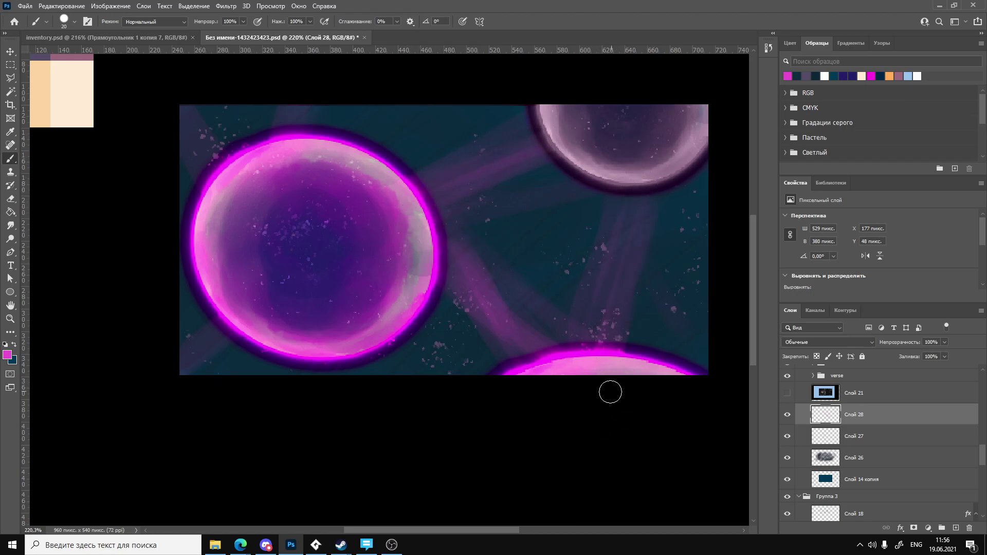
key("space")
left_click_drag(567, 333, 536, 343, "ctrl")
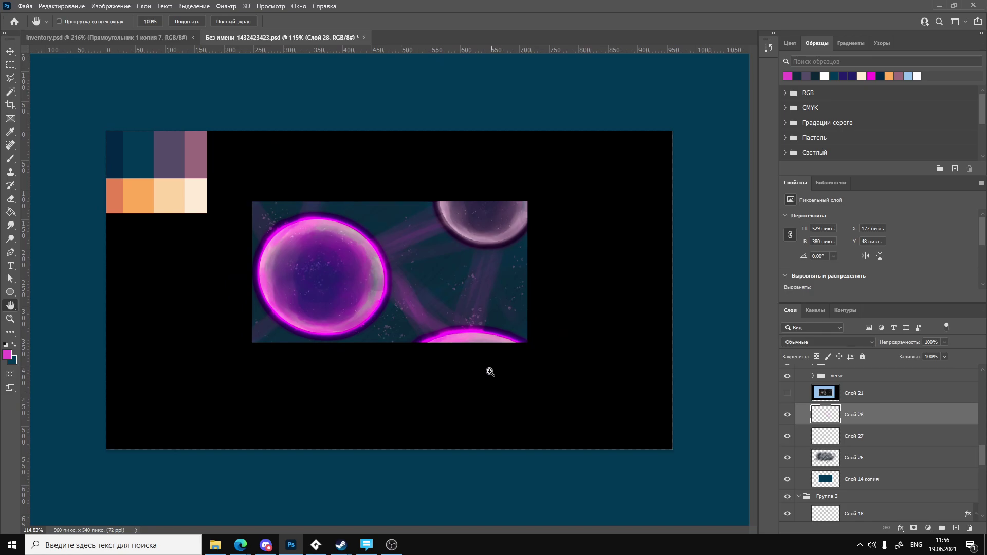
left_click_drag(497, 384, 484, 415, "ctrl")
scroll(473, 406, "down", 4, "alt")
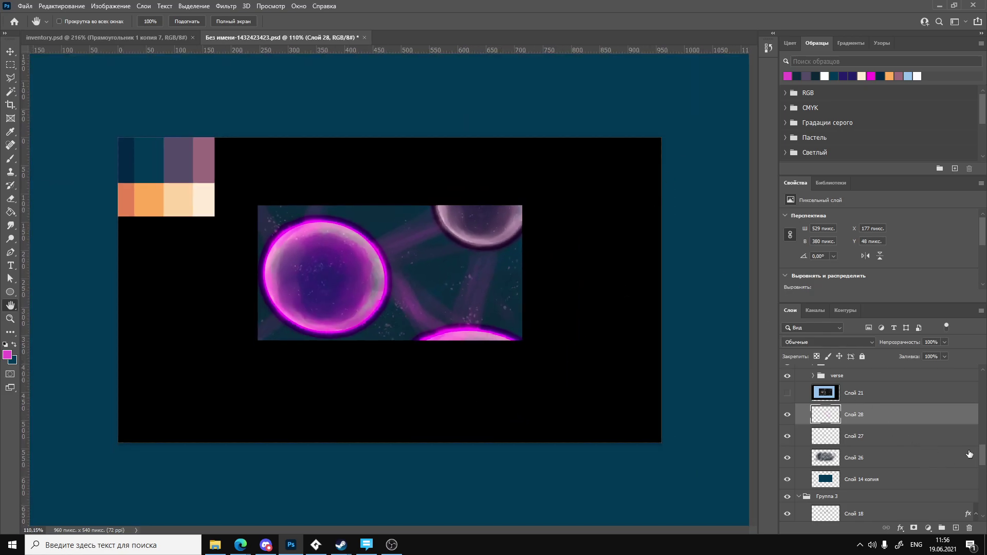
left_click_drag(983, 454, 985, 444)
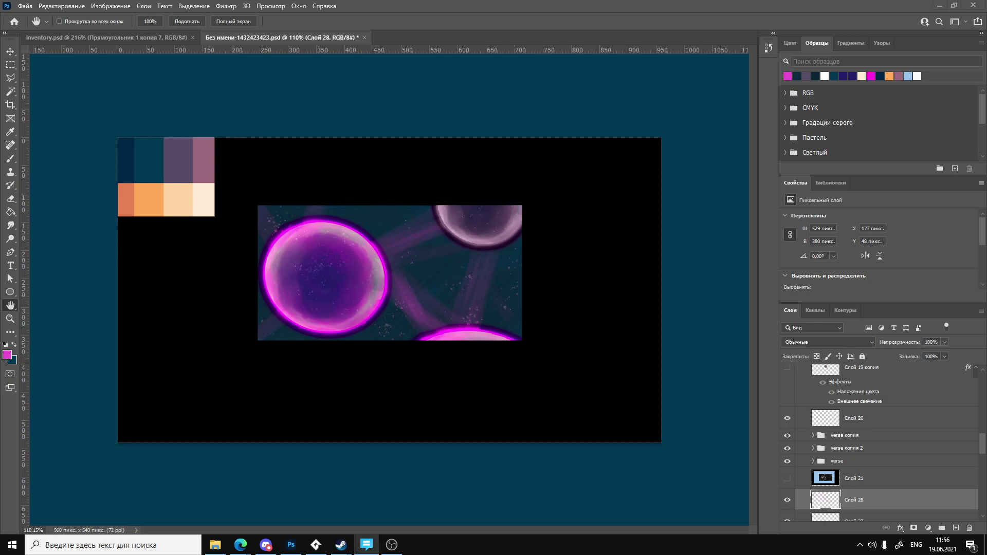
key("alt+Tab")
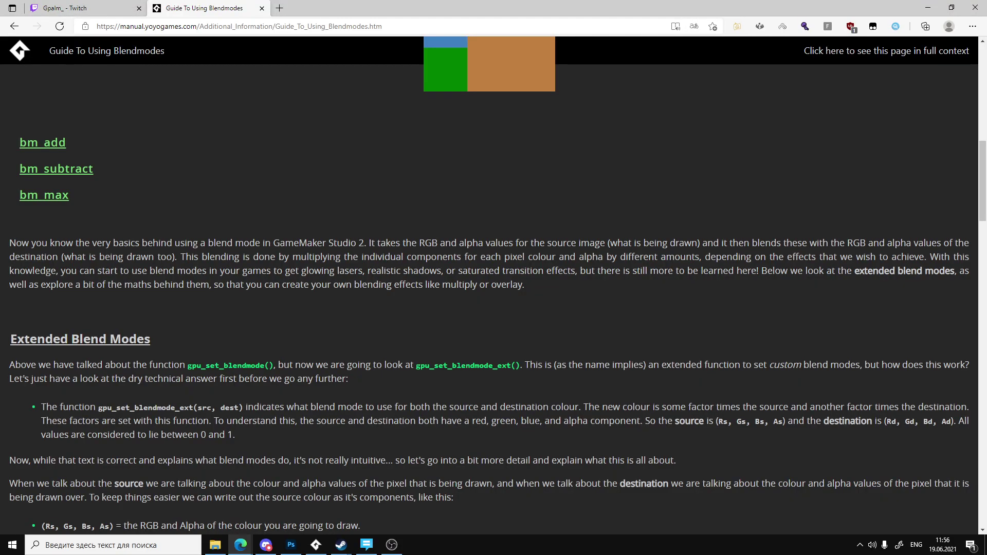
key("alt+Tab")
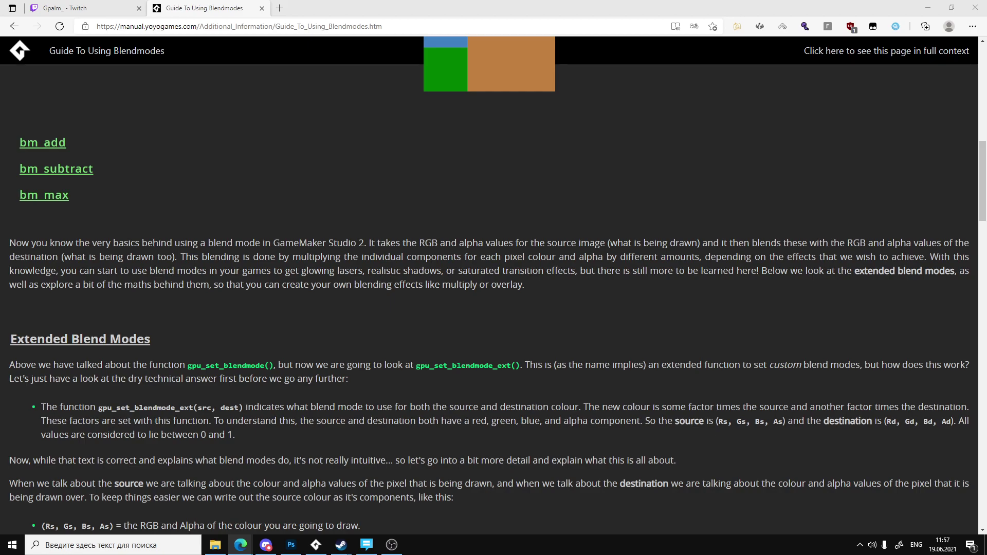
key("alt+Tab")
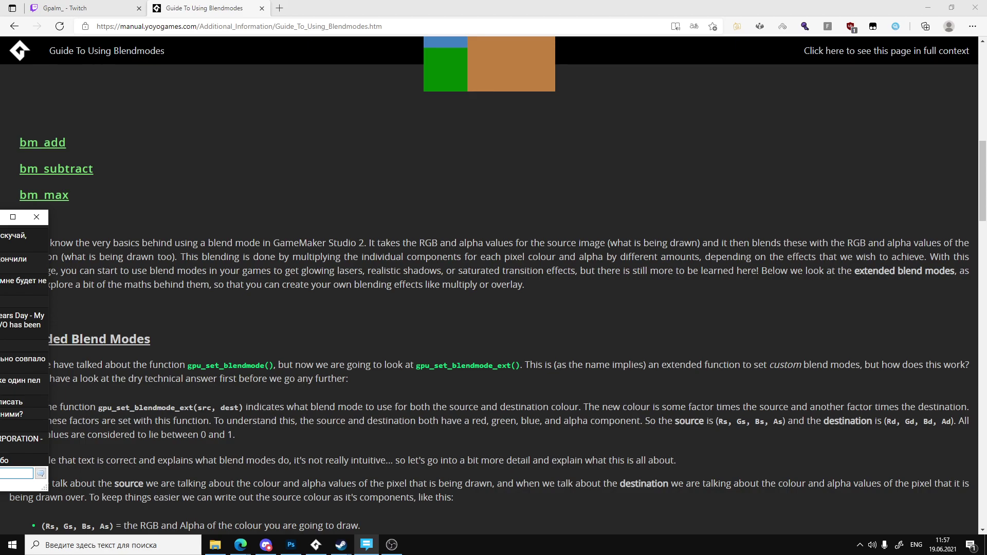
Switch to Photoshop and toggle the visibility of the verse копия 2 group to identify its bubble.
key("alt+Tab")
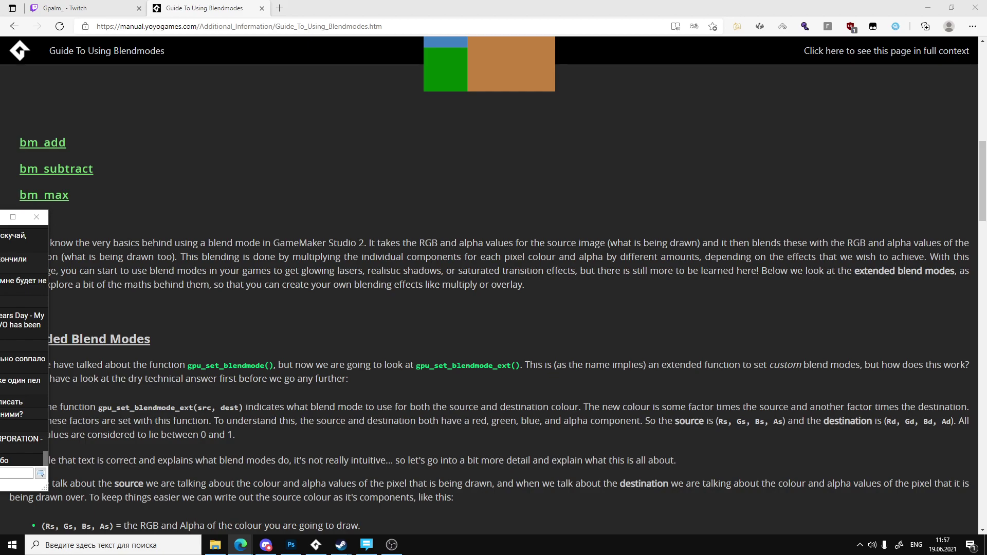
left_click(366, 544)
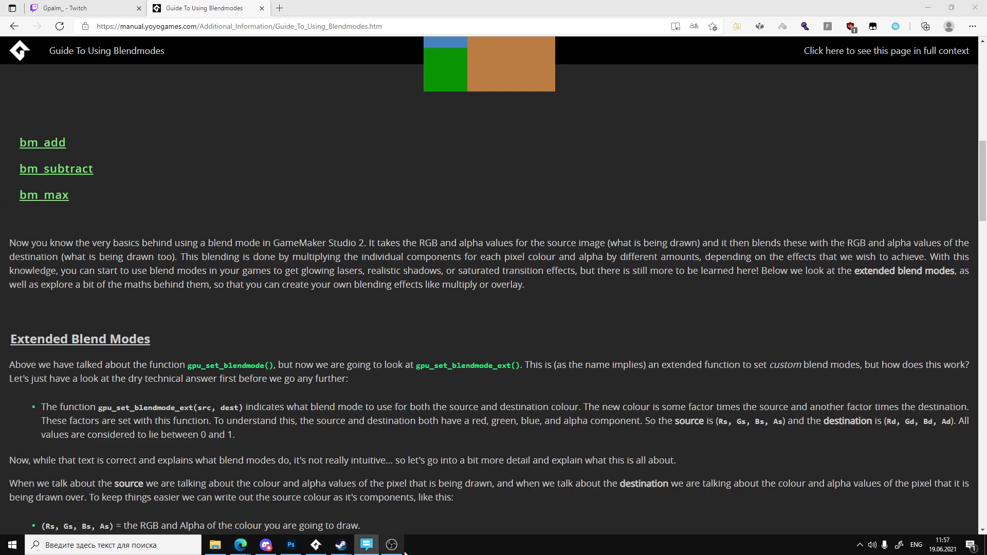
left_click(291, 545)
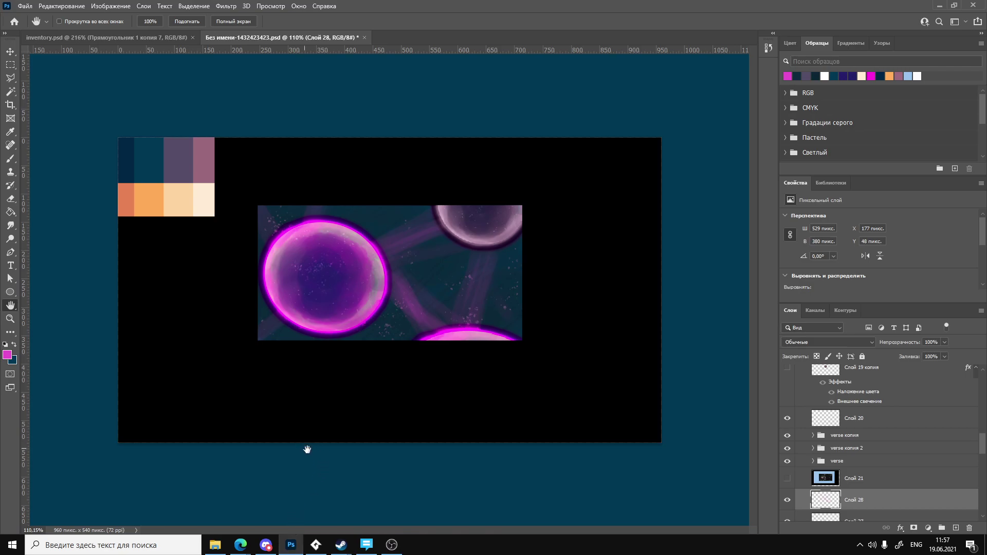
scroll(892, 478, "up", 1)
left_click(849, 469)
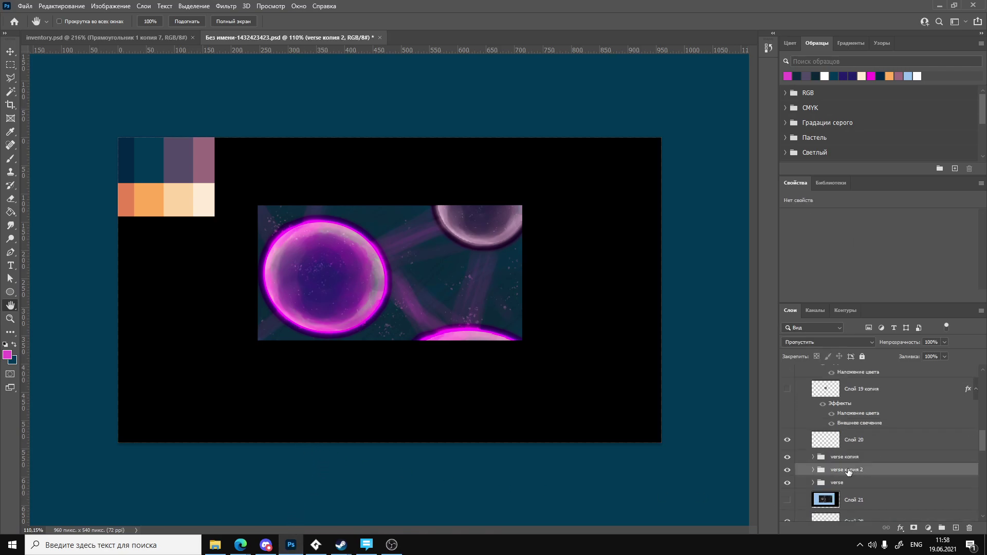
left_click(788, 469)
left_click(788, 470)
Expand the verse копия 2 group and add a new layer above its topmost layer.
left_click(813, 470)
double_click(884, 487)
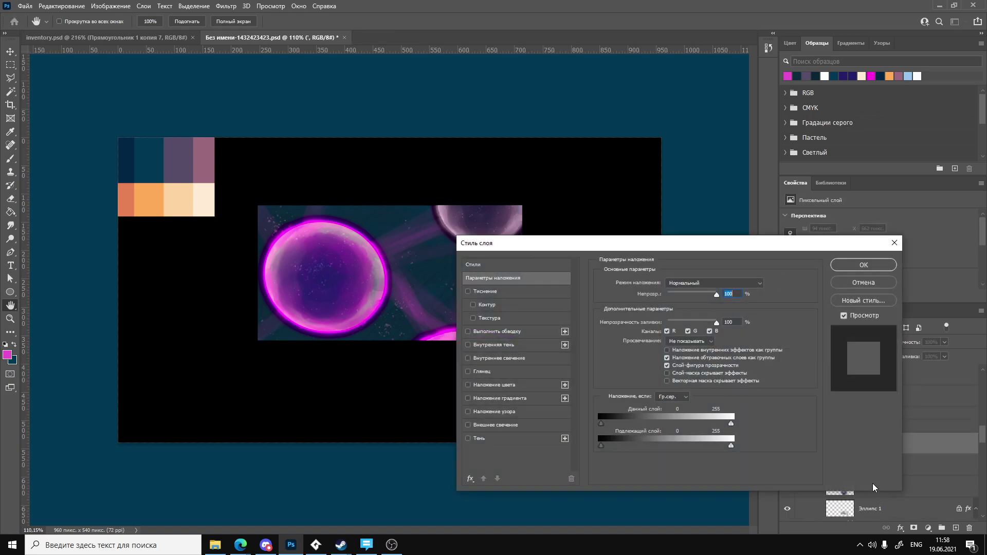
left_click(893, 244)
key("ctrl+shift+n")
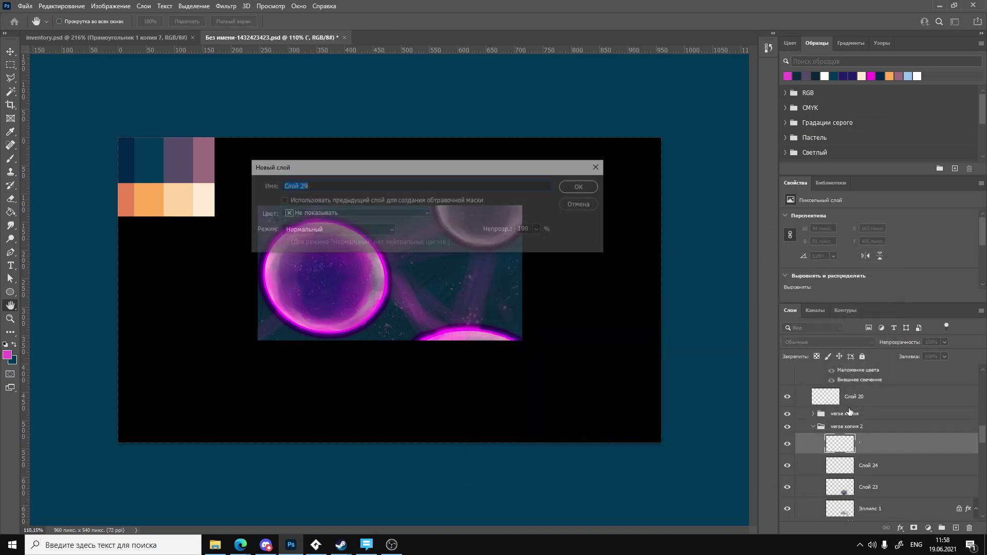
key("Return")
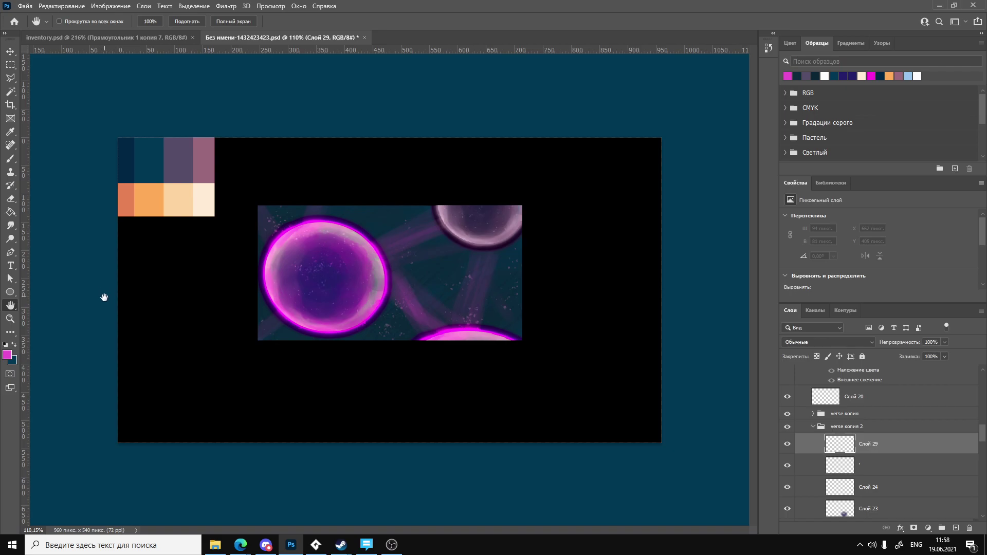
Paint the upper bubble's muted pink over the lower bubble's rim and set Слой 29 to the Насыщенность blend mode.
key("i")
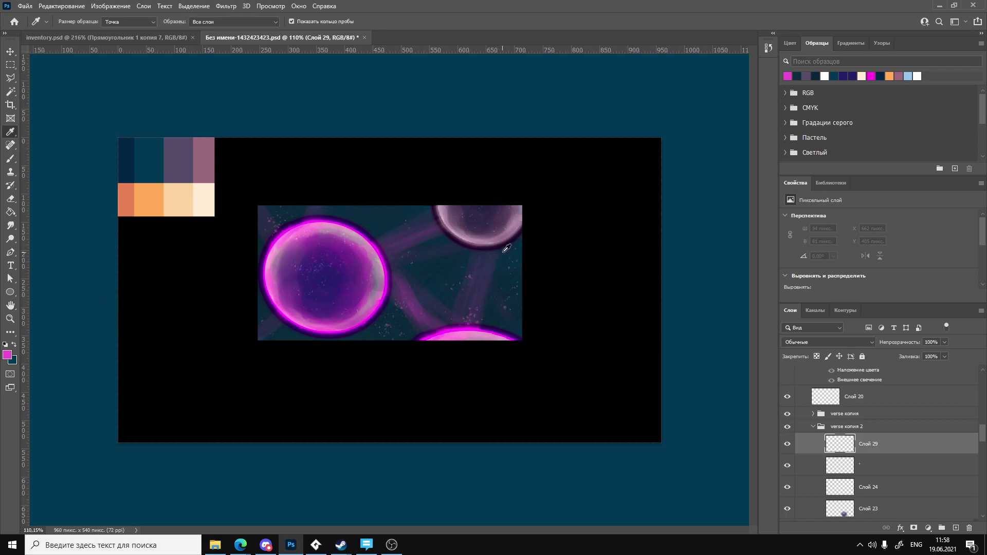
left_click(511, 230)
key("b")
mouse_move(430, 335)
left_mouse_down()
mouse_move(417, 331)
mouse_move(446, 335)
mouse_move(406, 341)
mouse_move(487, 330)
mouse_move(455, 327)
left_mouse_up()
left_click(867, 342)
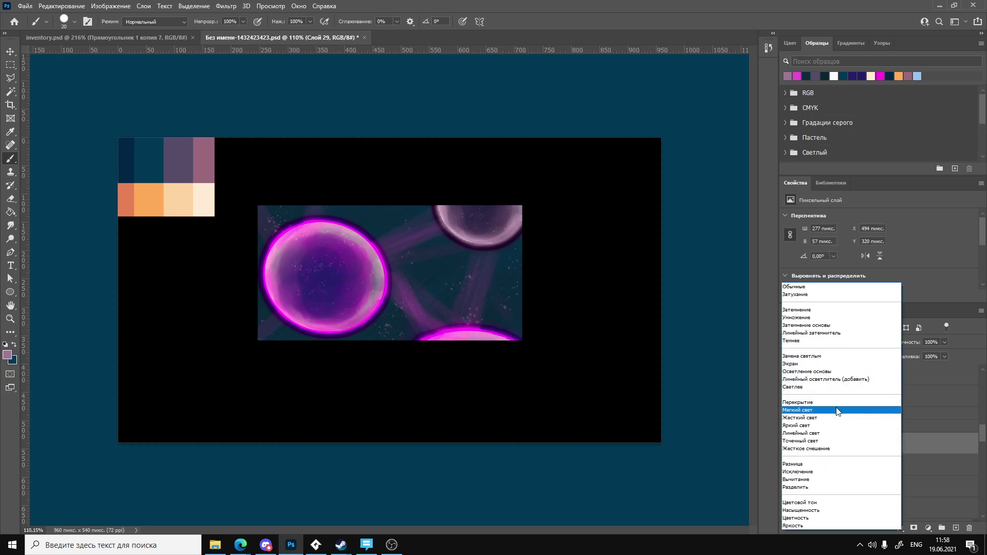
left_click(834, 511)
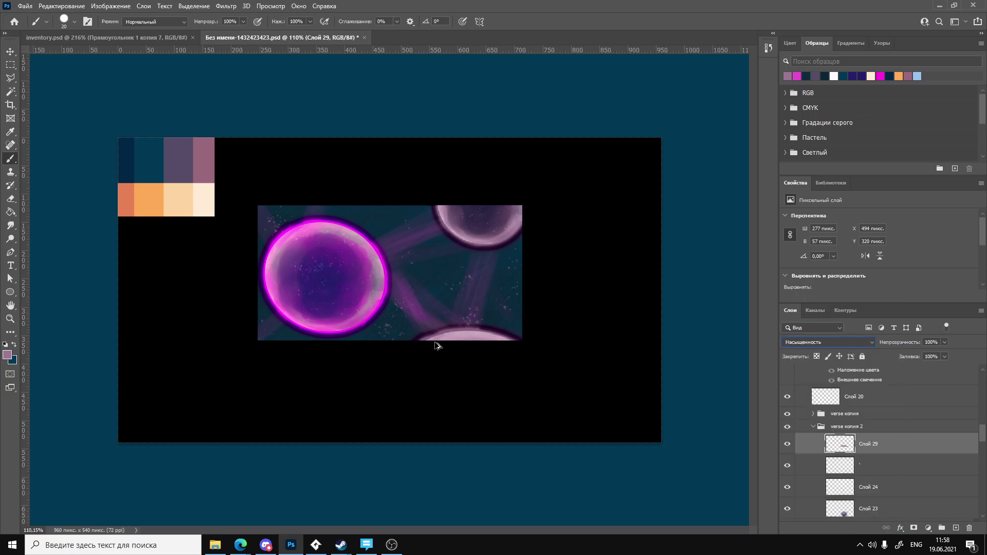
Collapse the verse копия 2 group and toggle the Слой 21 reference overlay to compare it with the painting.
left_click(10, 52)
scroll(349, 334, "up", 3, "alt")
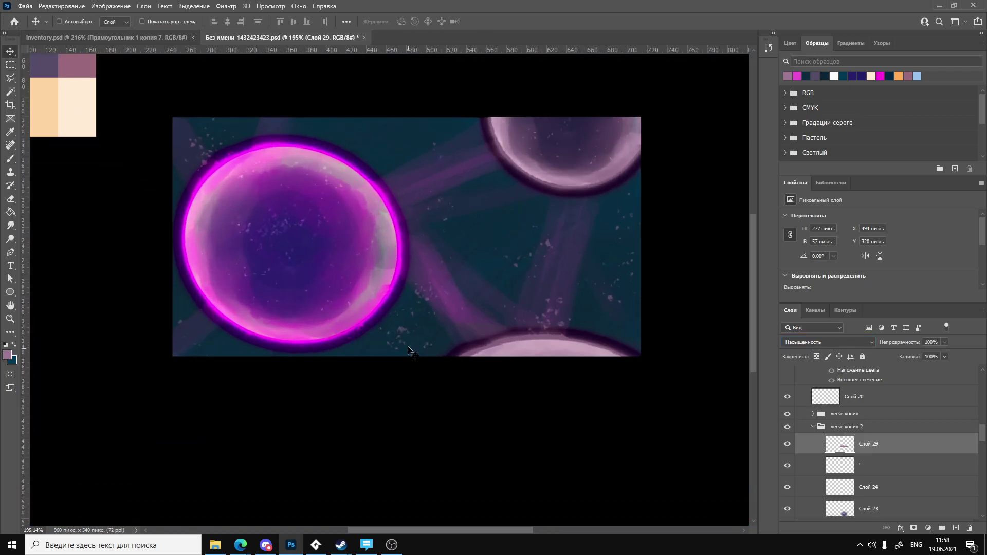
left_click(813, 428)
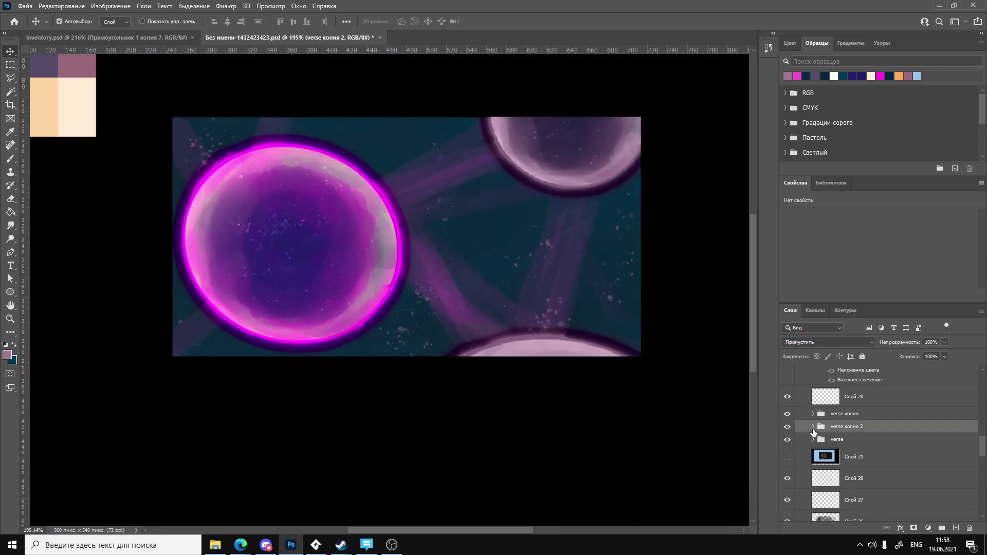
scroll(813, 432, "down", 2)
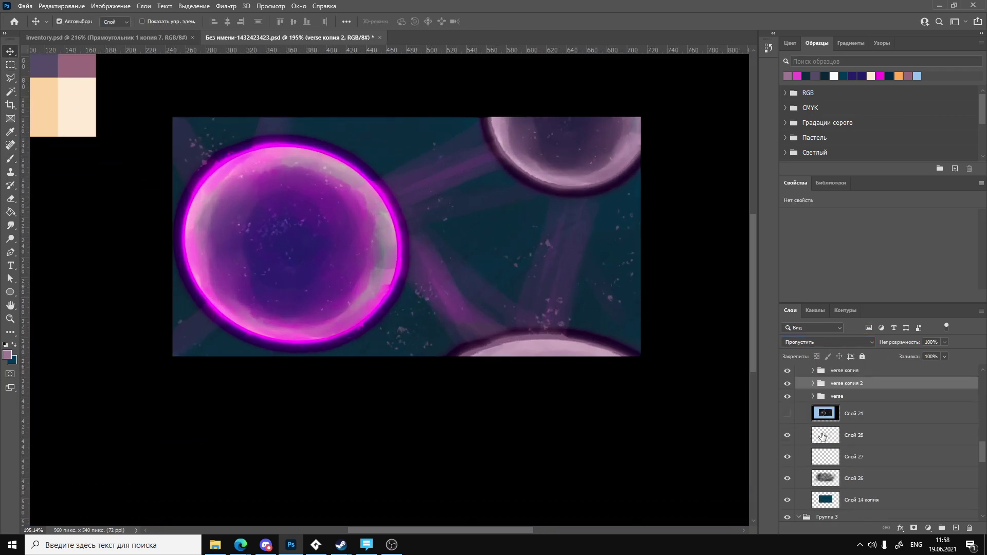
left_click(787, 414)
left_click(788, 415)
left_click(788, 416)
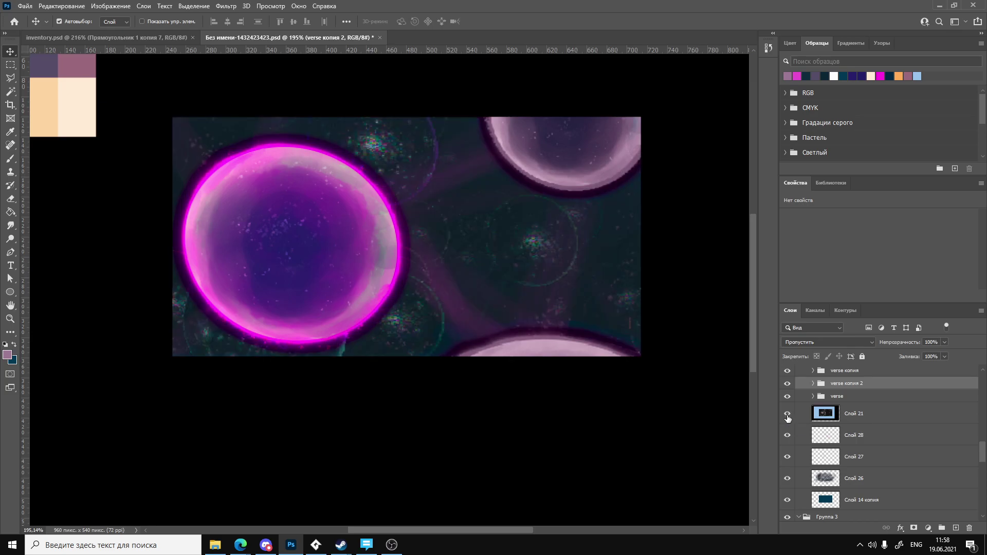
left_click(787, 415)
left_click(788, 416)
left_click(788, 415)
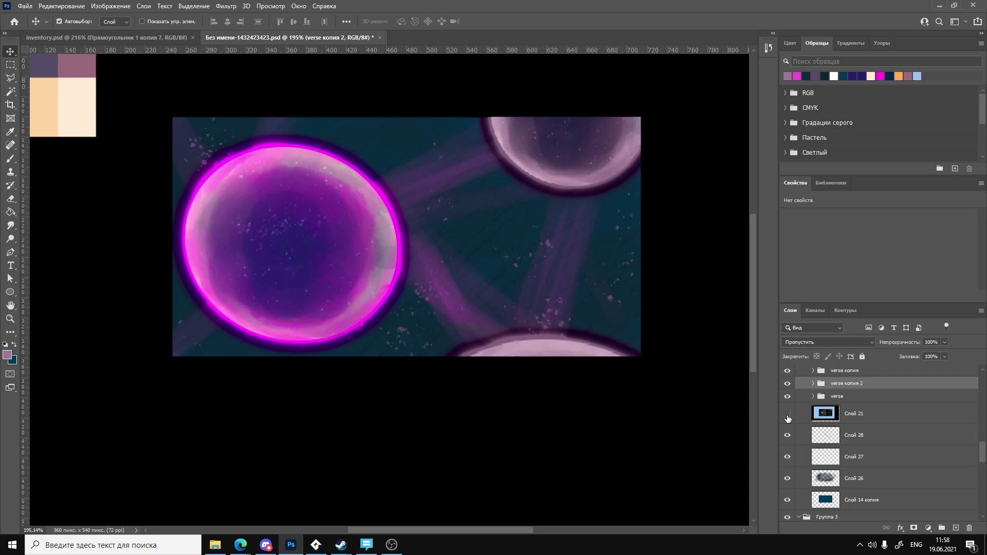
scroll(579, 338, "down", 3, "alt")
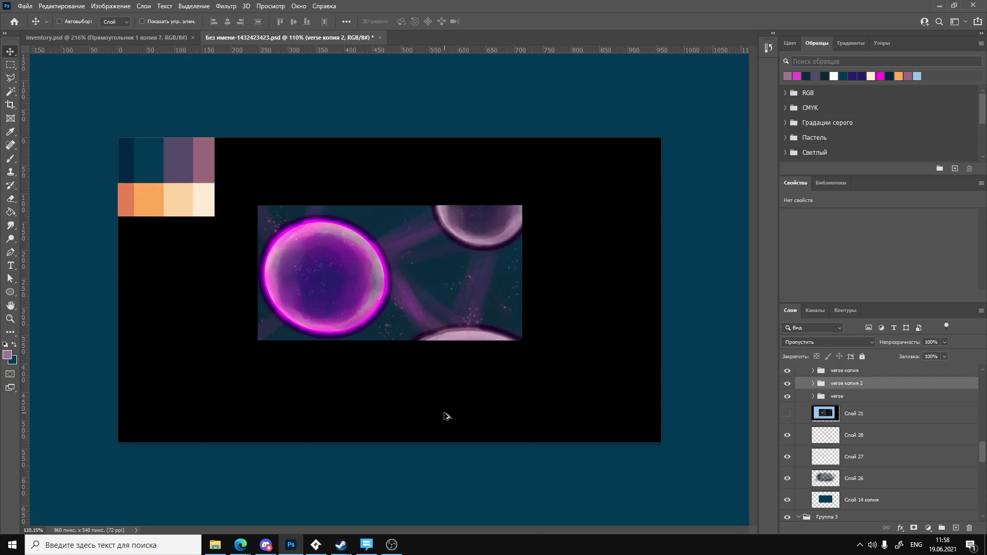
scroll(446, 416, "up", 2, "alt")
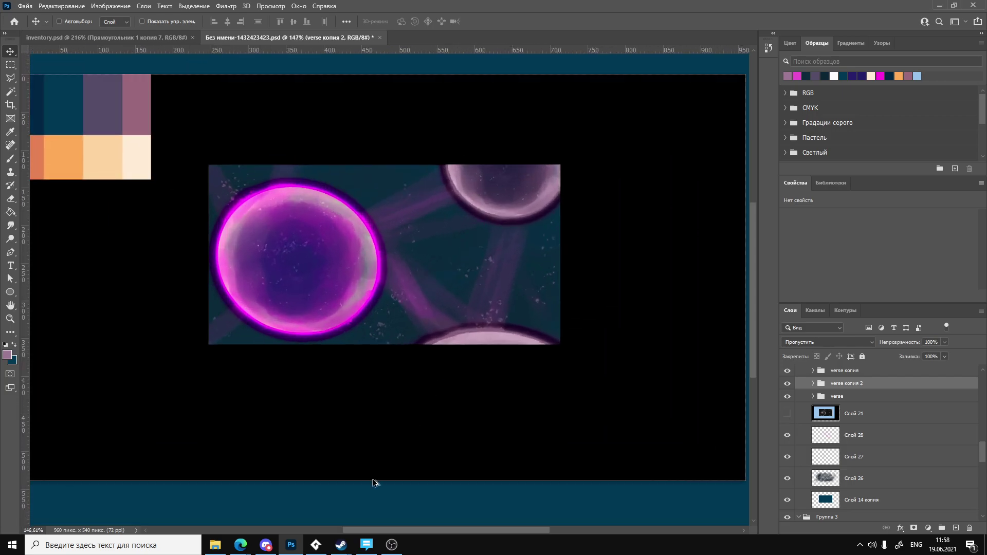
Switch to GameMaker Studio and run the game to view the intro background.
left_click(289, 550)
left_click(290, 549)
left_click(316, 546)
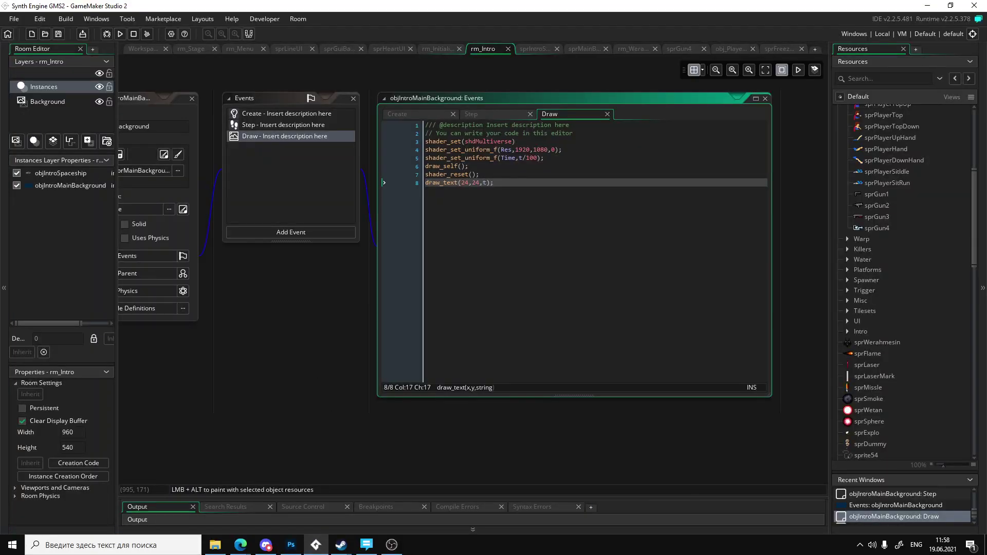
left_click(121, 38)
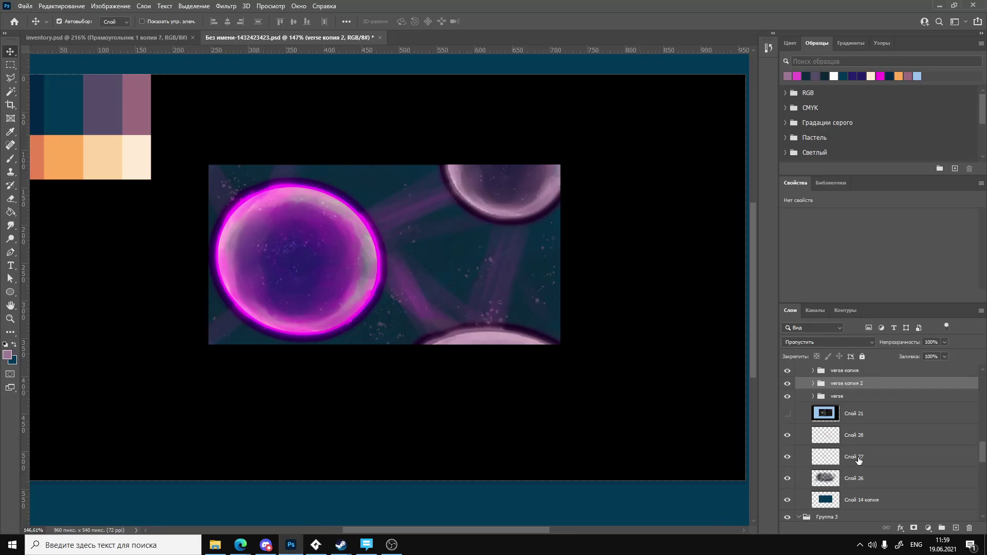
Back in Photoshop, show Слой 21 and move it up the layer stack to directly below Слой 1.
scroll(801, 457, "down", 1)
scroll(801, 457, "up", 1)
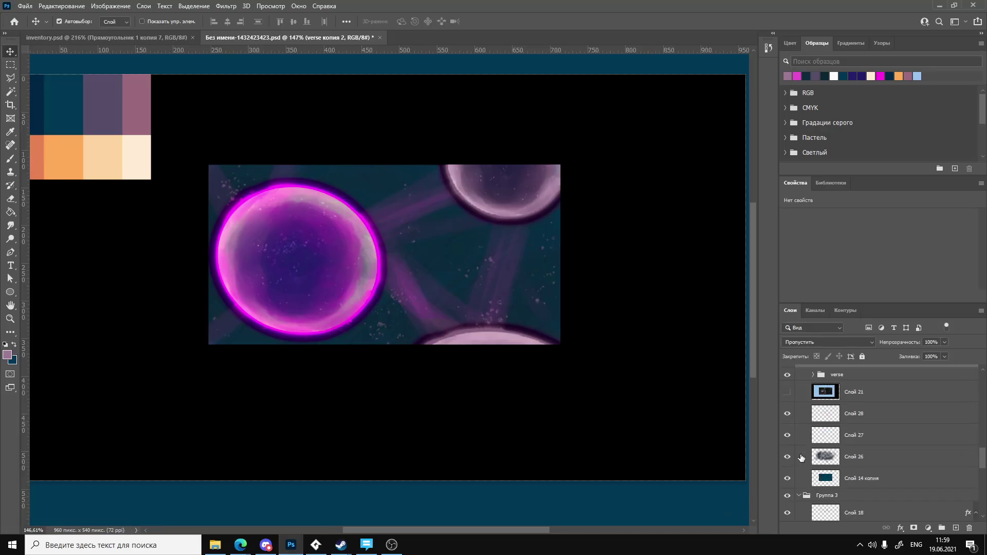
scroll(801, 458, "up", 2)
left_click(788, 435)
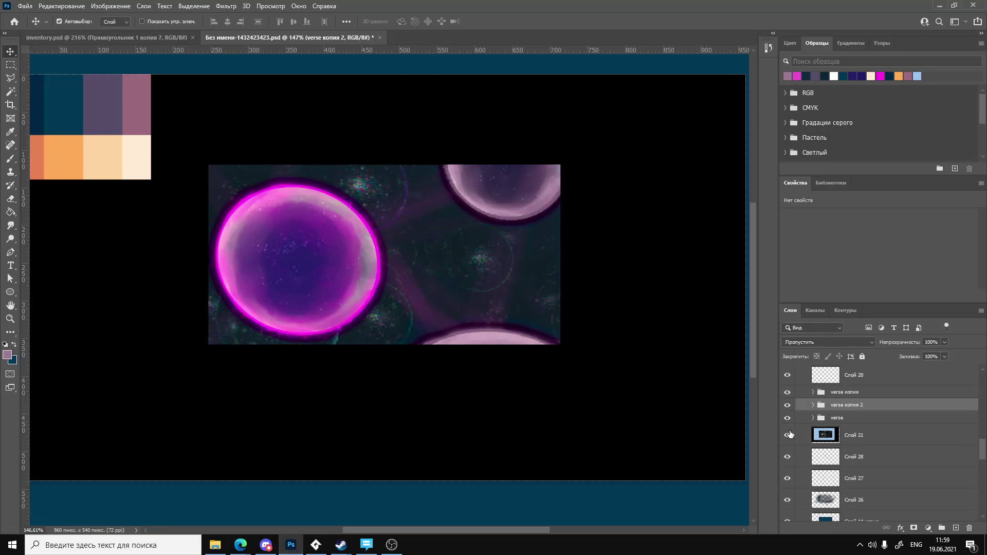
left_click_drag(824, 438, 844, 392)
scroll(855, 480, "down", 5)
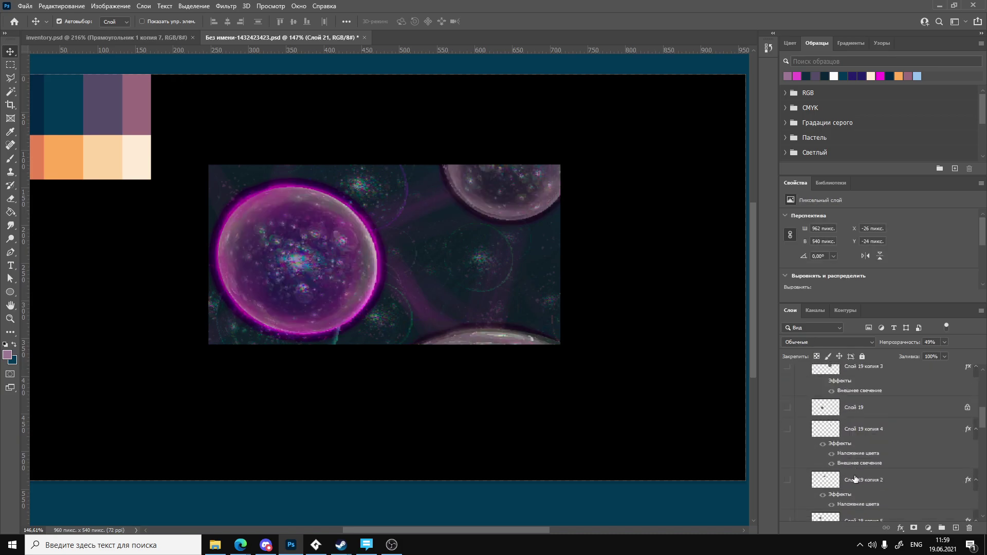
scroll(855, 479, "down", 4)
left_click_drag(852, 453, 843, 396)
scroll(851, 381, "up", 3)
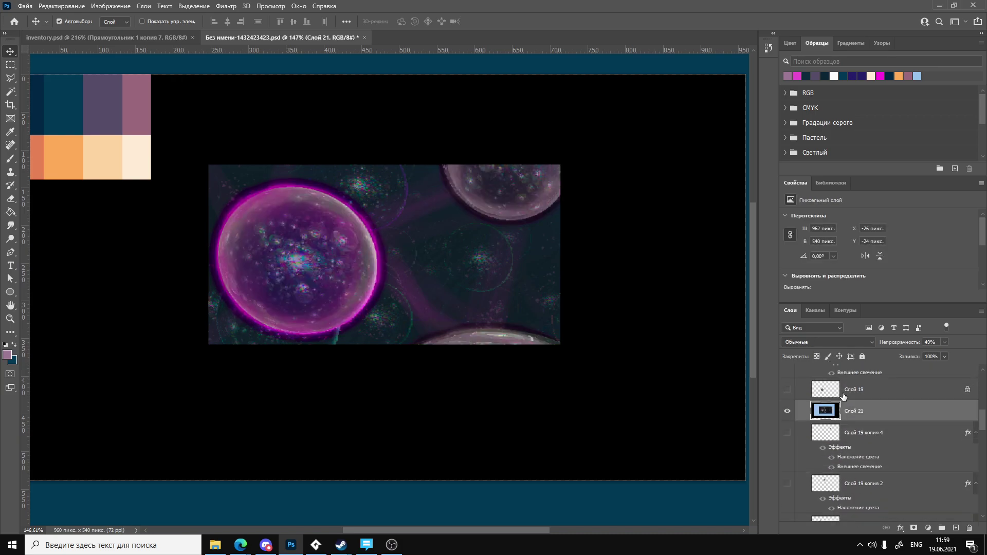
scroll(848, 411, "up", 3)
left_click_drag(854, 479, 850, 405)
scroll(851, 437, "up", 3)
left_click_drag(852, 481, 843, 394)
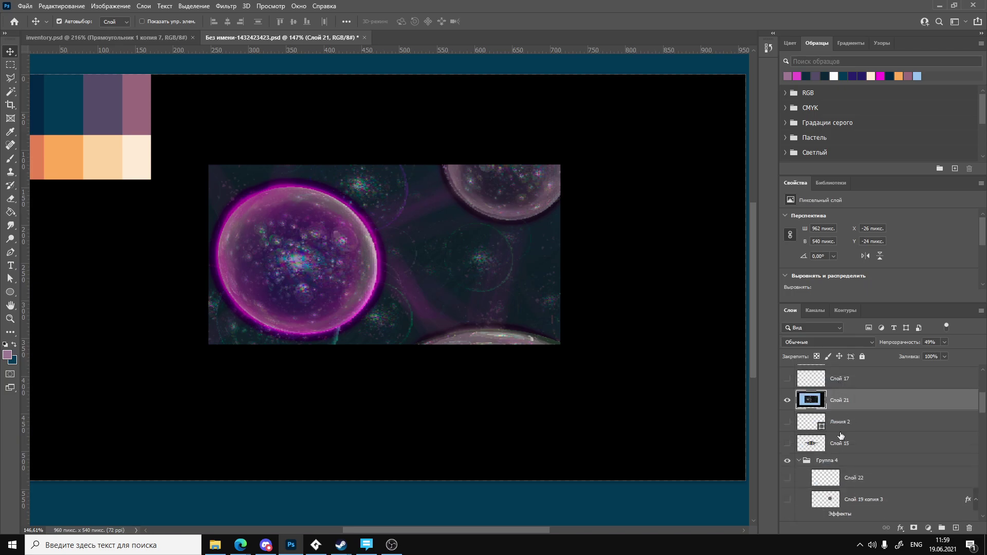
left_click_drag(840, 436, 834, 389)
scroll(383, 414, "down", 1)
scroll(242, 339, "down", 3, "alt")
scroll(238, 338, "up", 2, "alt")
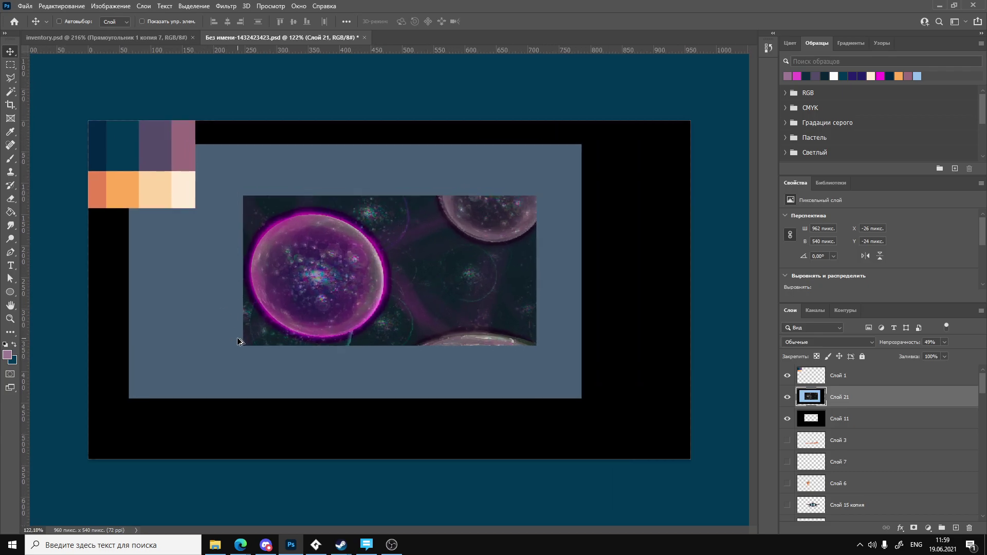
Hide the colour palette layer Слой 1 and read the number on the reference screenshot beneath it.
key("ctrl")
left_click(135, 179)
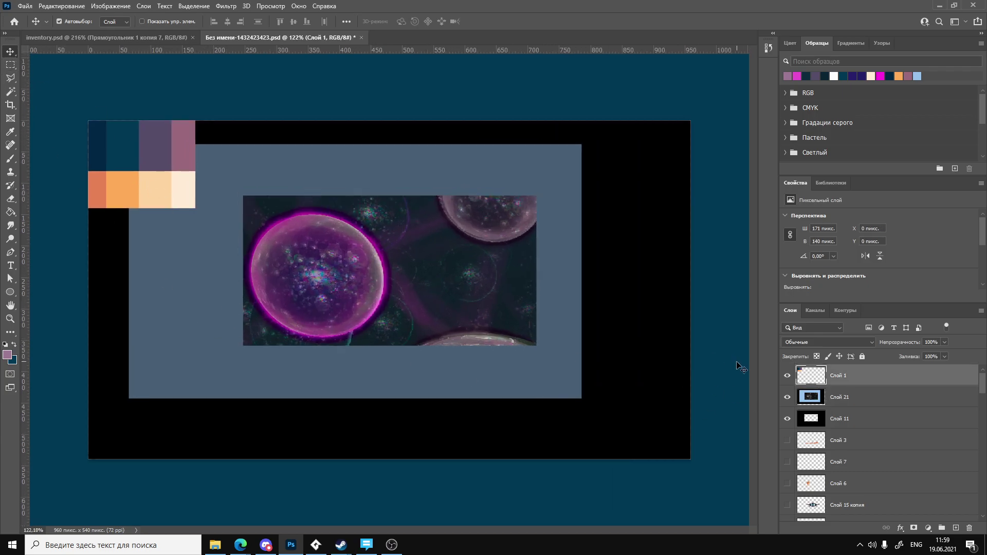
left_click(786, 376)
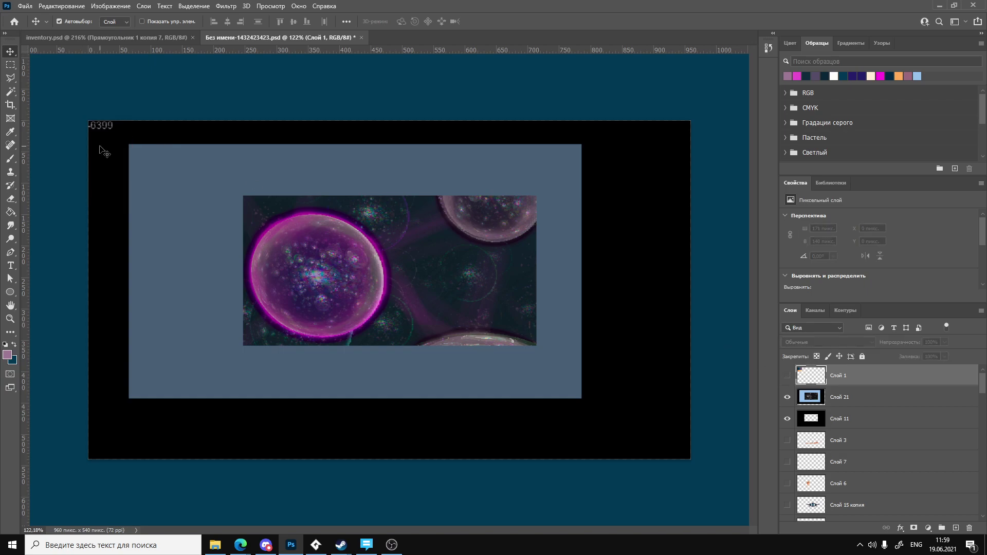
scroll(101, 150, "up", 4, "alt")
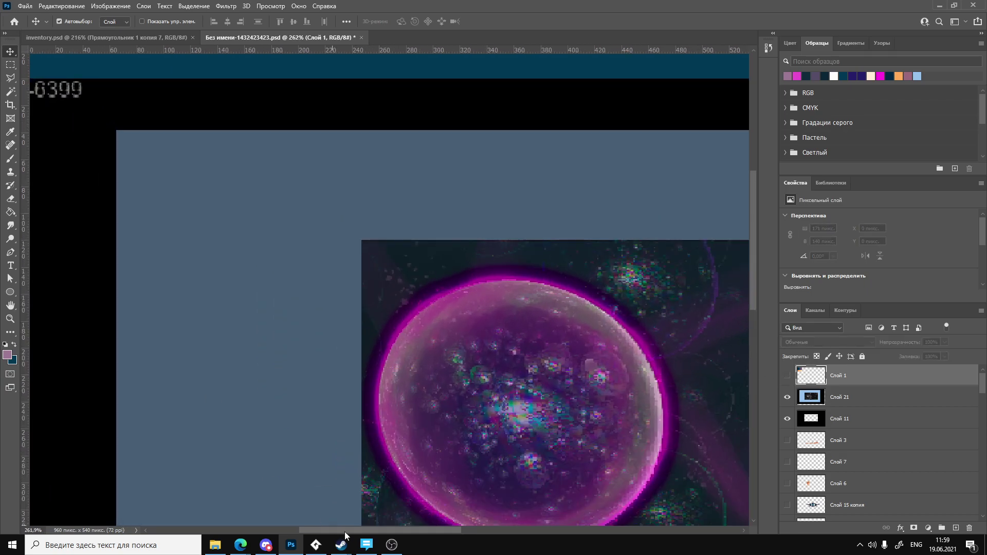
In GameMaker Studio, set t to -6399 in the Create event of objIntroMainBackground and run the game.
left_click(316, 545)
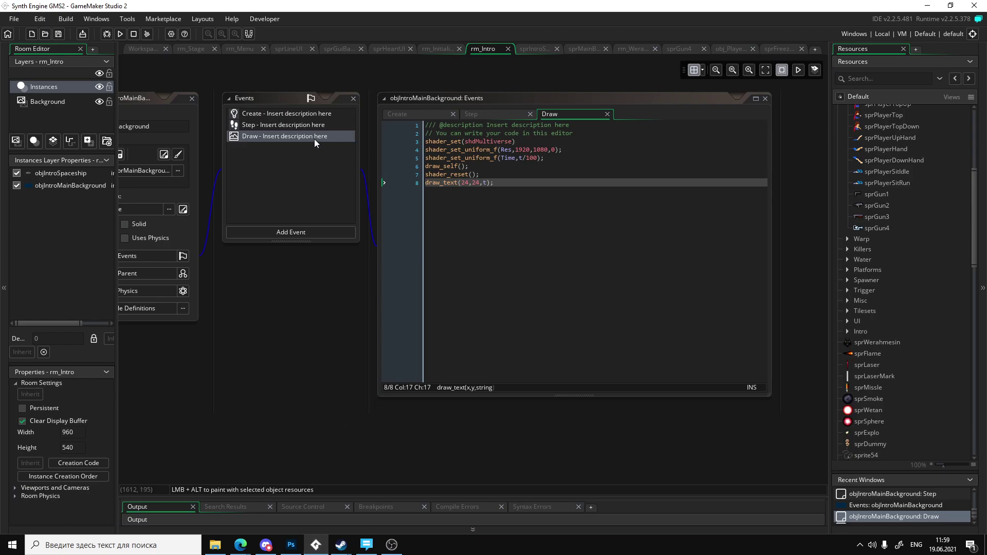
double_click(275, 114)
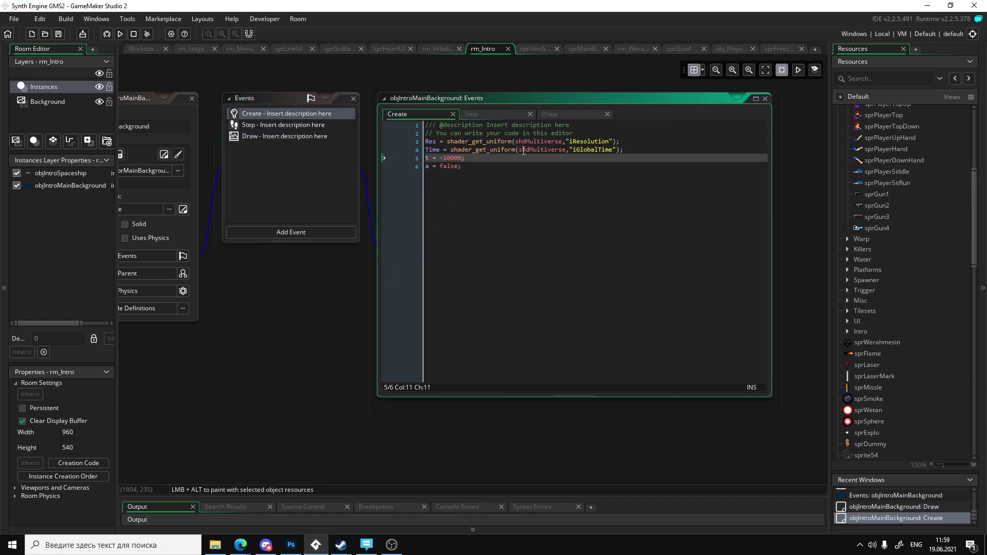
key("BackSpace")
key("BackSpace")
key("BackSpace")
key("BackSpace")
key("BackSpace")
type("6399")
left_click(119, 33)
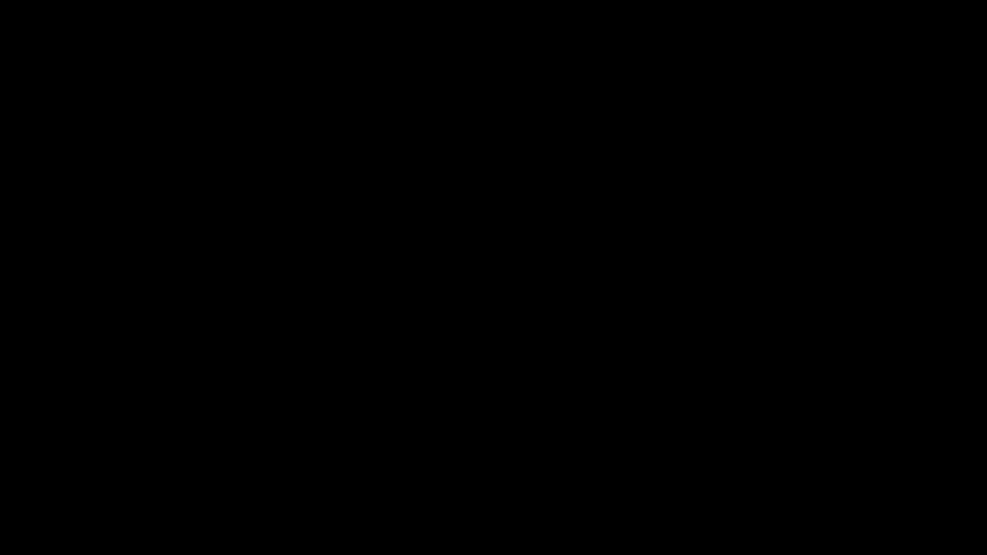
Switch between the running game and the Photoshop painting to compare the bubbles.
key("alt+Tab")
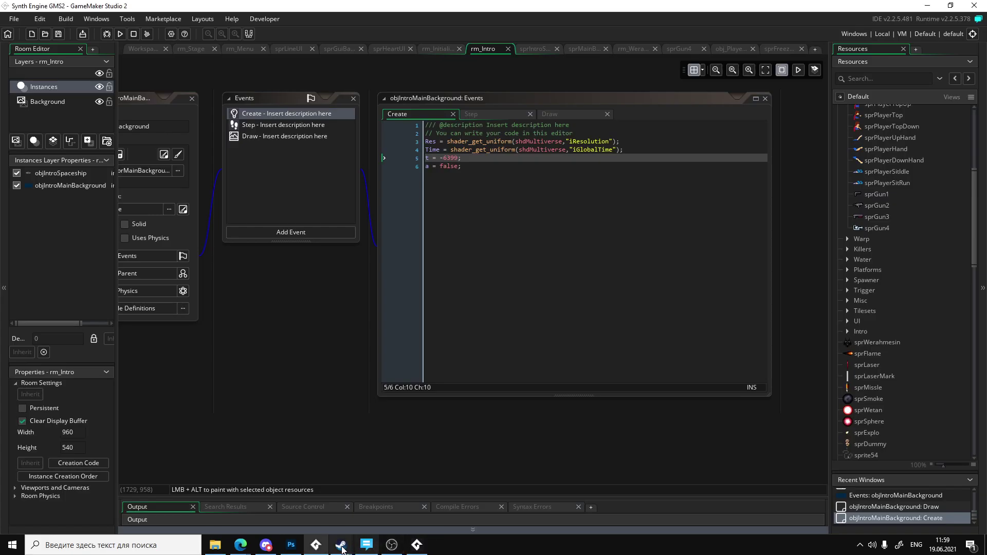
left_click(294, 545)
scroll(394, 461, "down", 1)
scroll(398, 464, "down", 5, "alt")
scroll(363, 394, "up", 3, "alt")
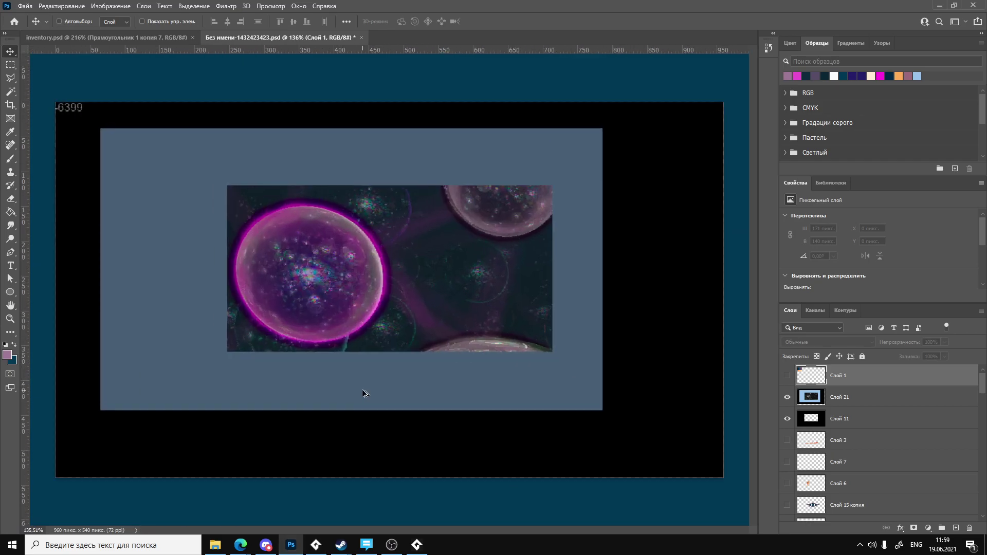
scroll(370, 421, "up", 1, "alt")
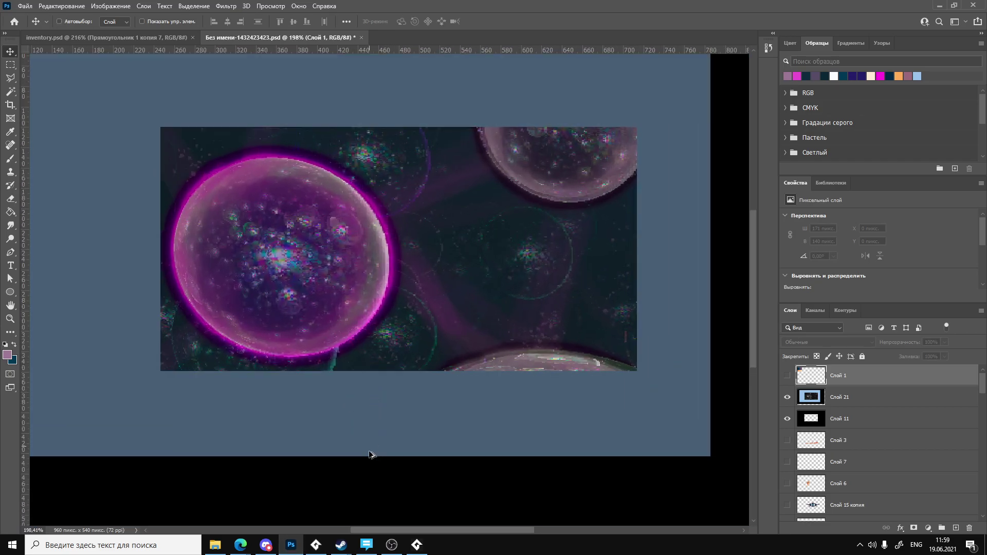
left_click(416, 545)
key("alt+Tab")
left_click(413, 548)
key("alt+Tab")
left_click(416, 546)
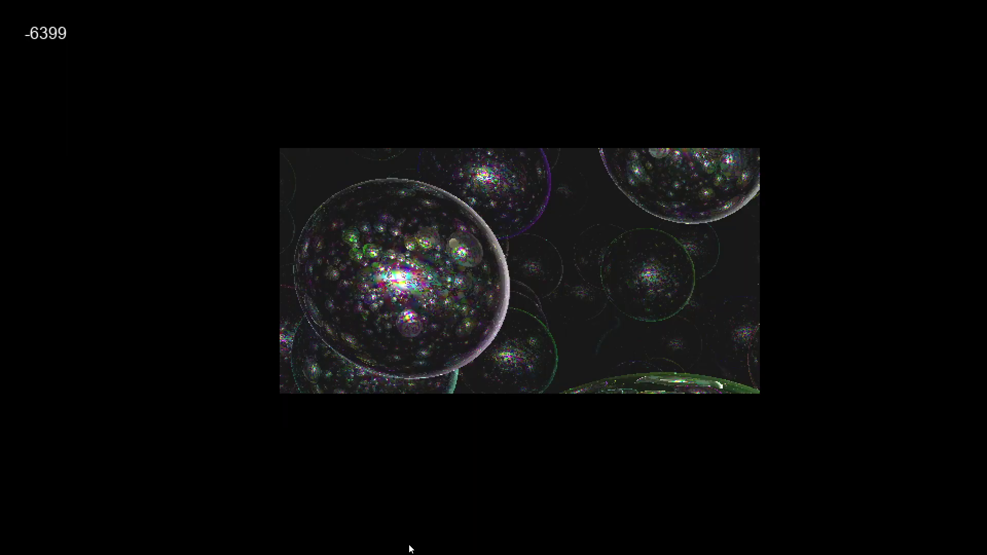
Bring the running game's window over the Photoshop painting and reposition it to compare the bubbles.
left_click(410, 549)
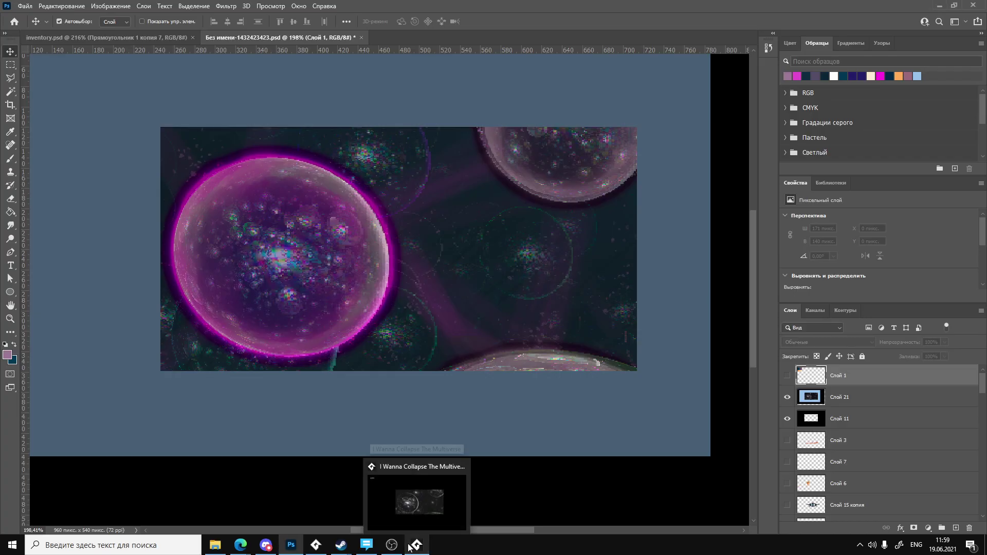
left_click(419, 494)
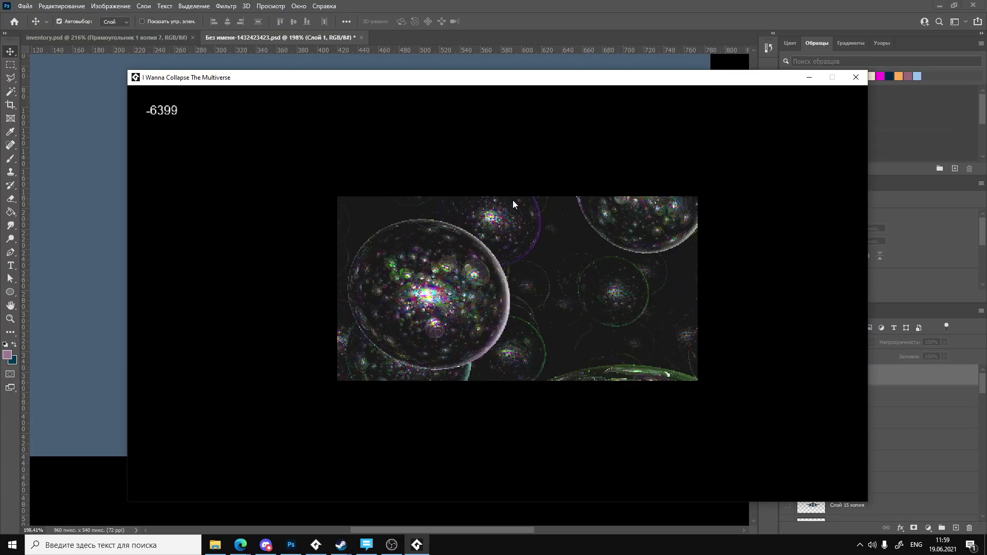
left_click_drag(490, 89, 368, 405)
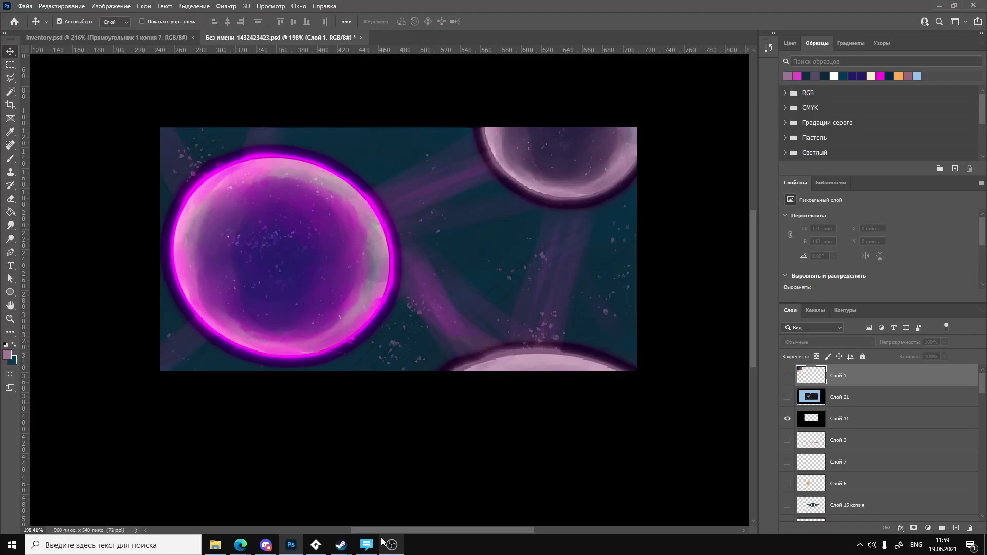
Run the game again from GameMaker Studio, compare its window against the painting in Photoshop, and close the game.
left_click(316, 545)
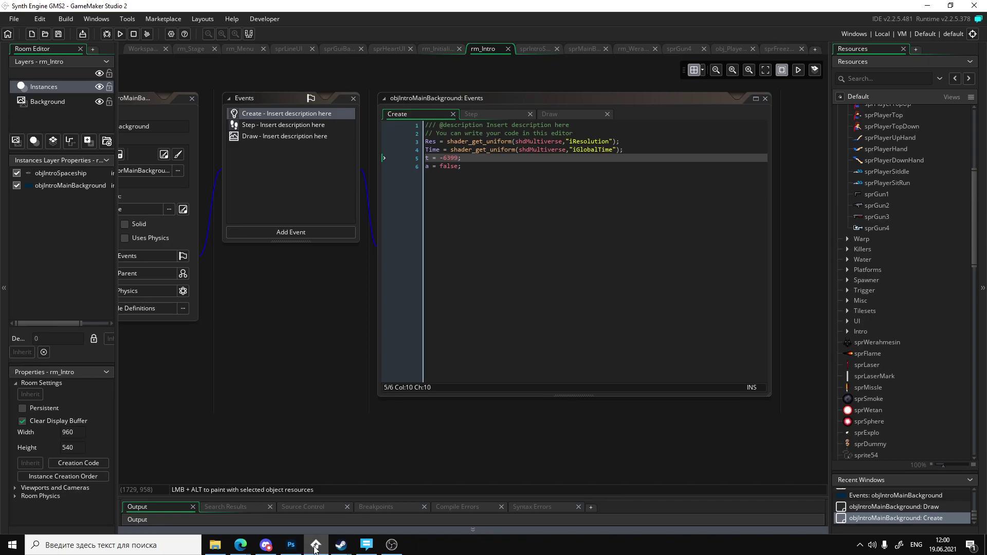
left_click(119, 33)
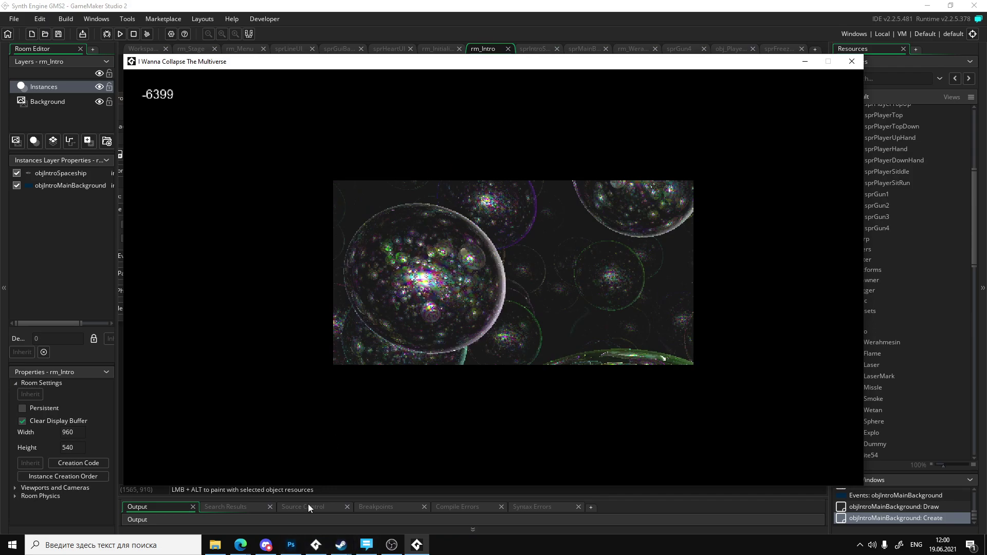
left_click(291, 545)
left_click(417, 545)
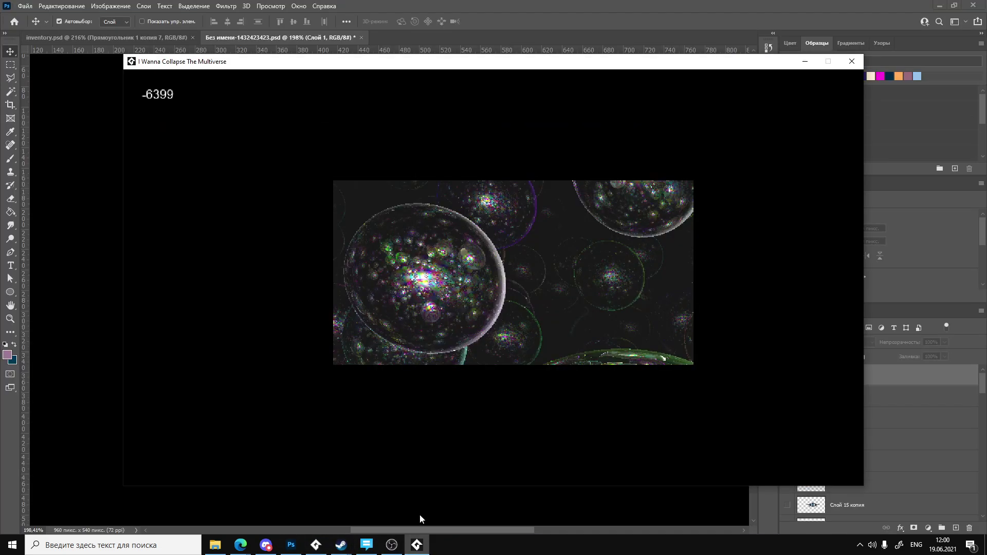
left_click_drag(406, 59, 336, 140)
left_click(692, 139)
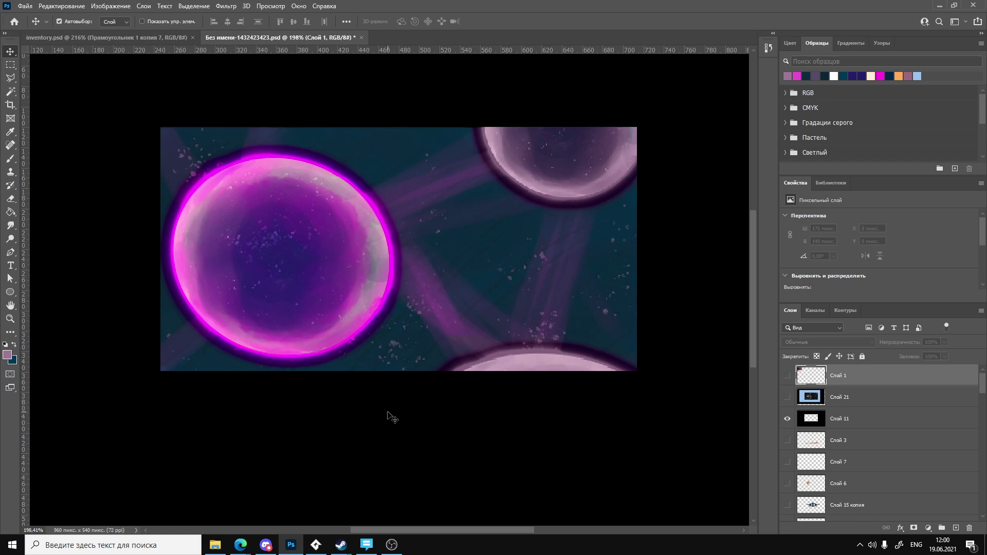
Save the painting document and select layer Слой 11.
key("ctrl+s")
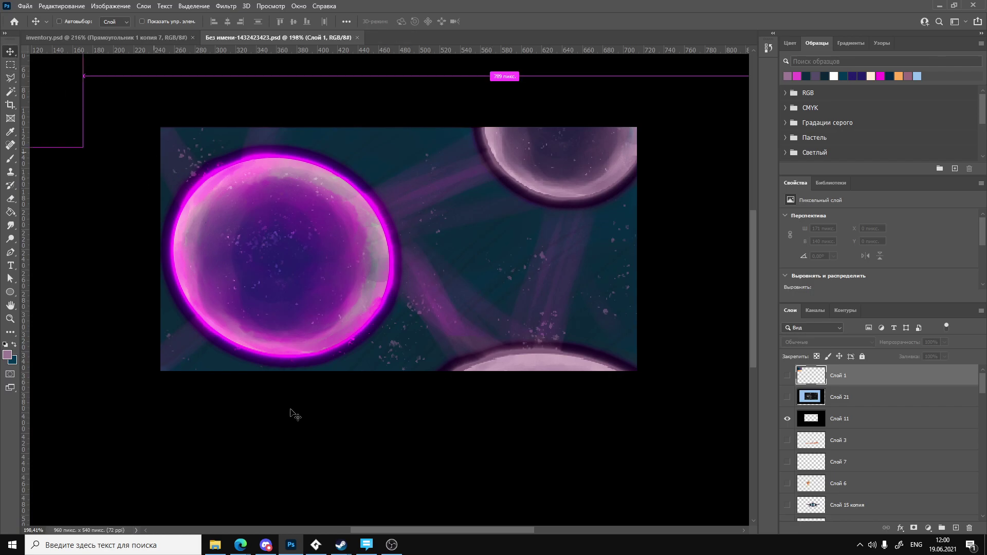
scroll(424, 389, "down", 4, "alt")
left_click(424, 390, "ctrl")
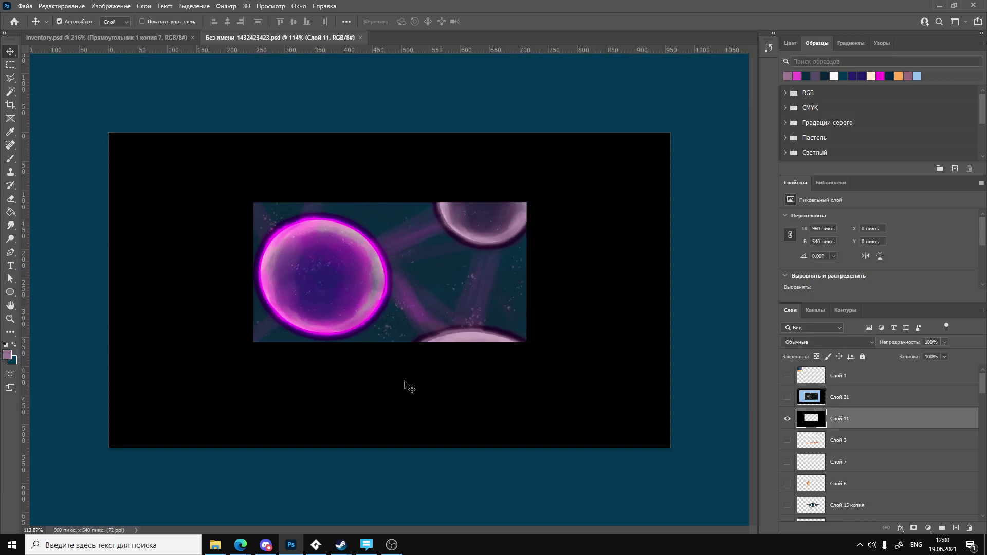
Save the document as multiverseIntro.psd in the PsProjects folder on drive S, with maximized compatibility.
left_click(23, 6)
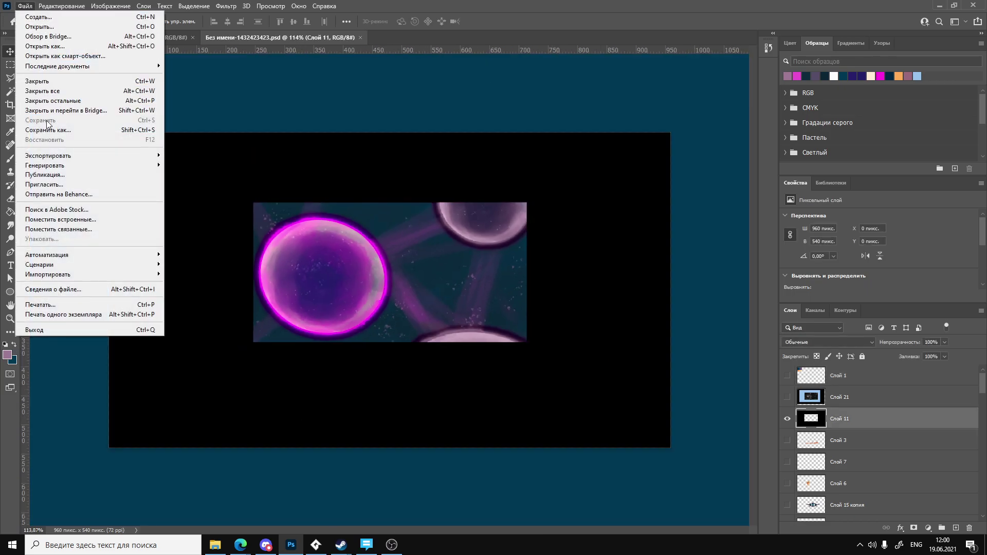
left_click(48, 130)
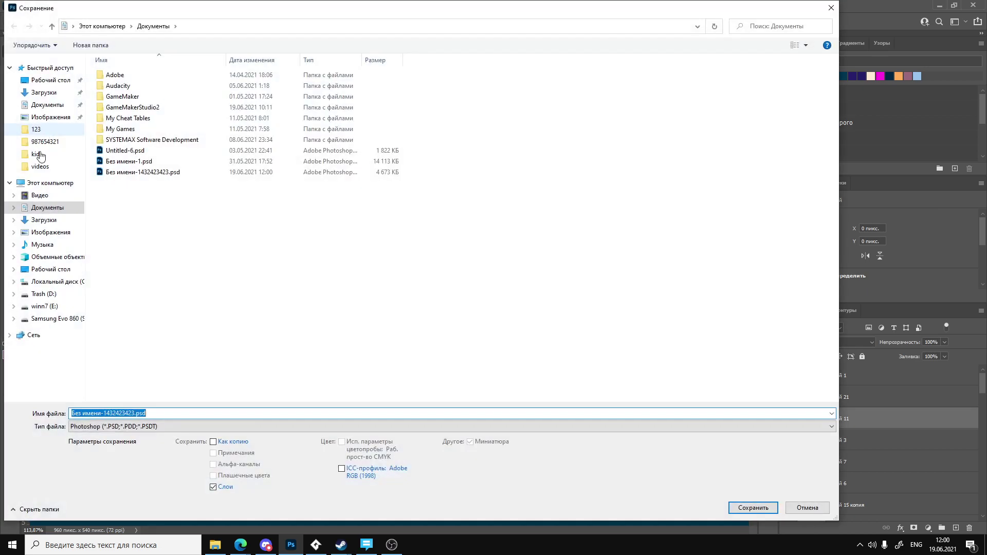
left_click(31, 318)
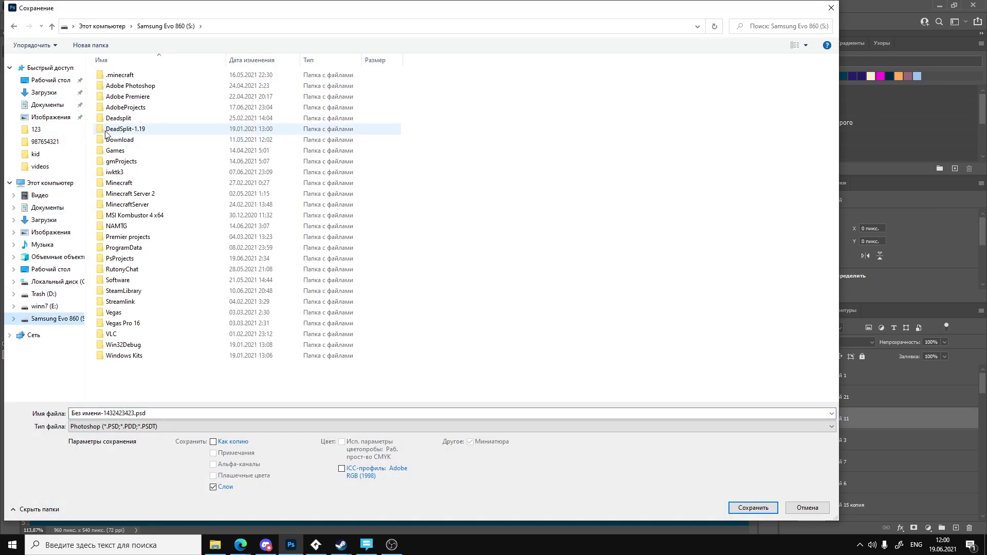
double_click(112, 259)
left_click(151, 412)
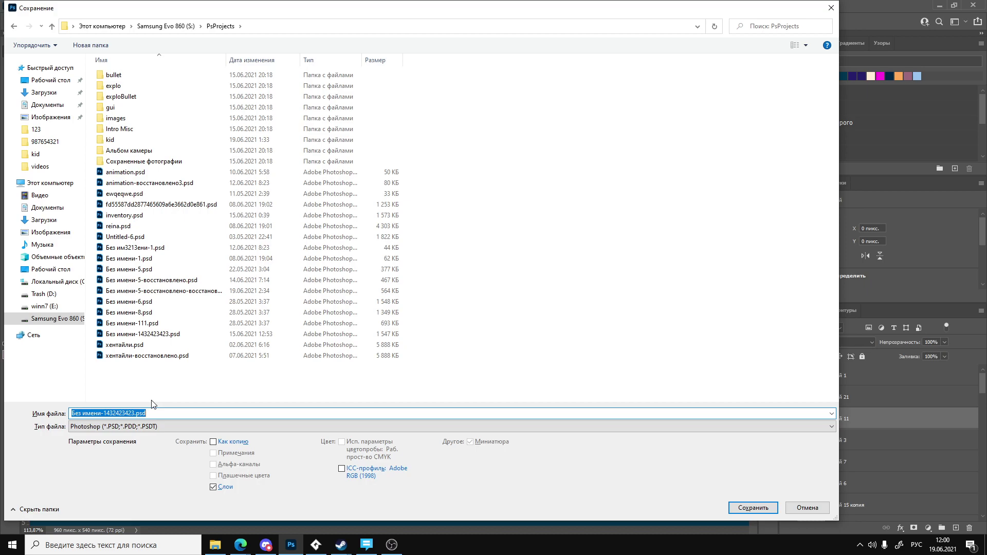
type("вг")
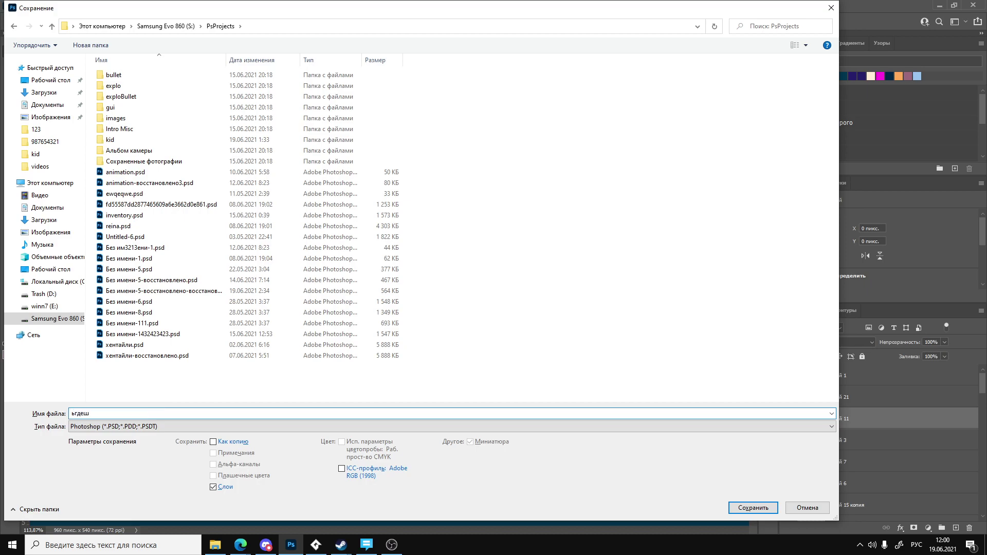
key("BackSpace")
key("BackSpace")
key("alt+shift")
key("Return")
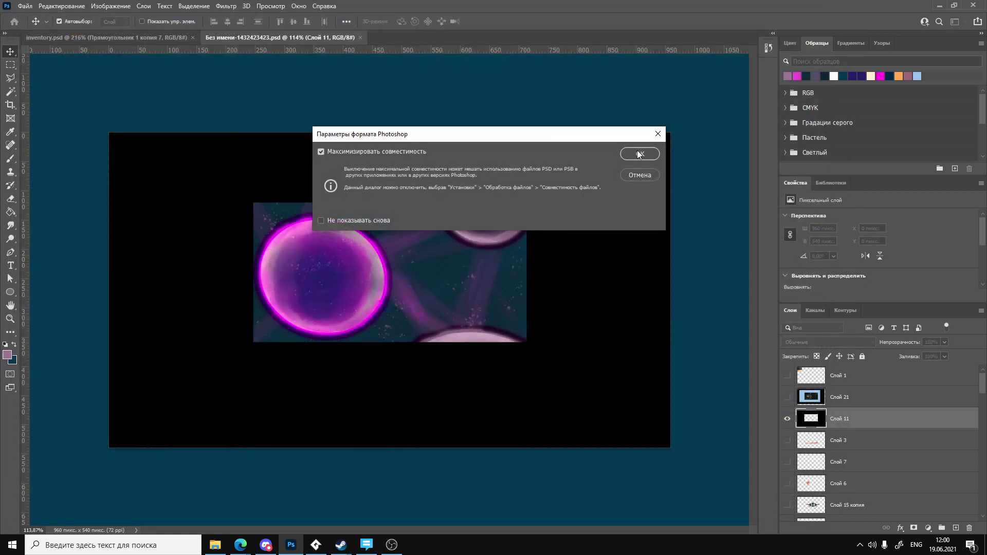
left_click(639, 155)
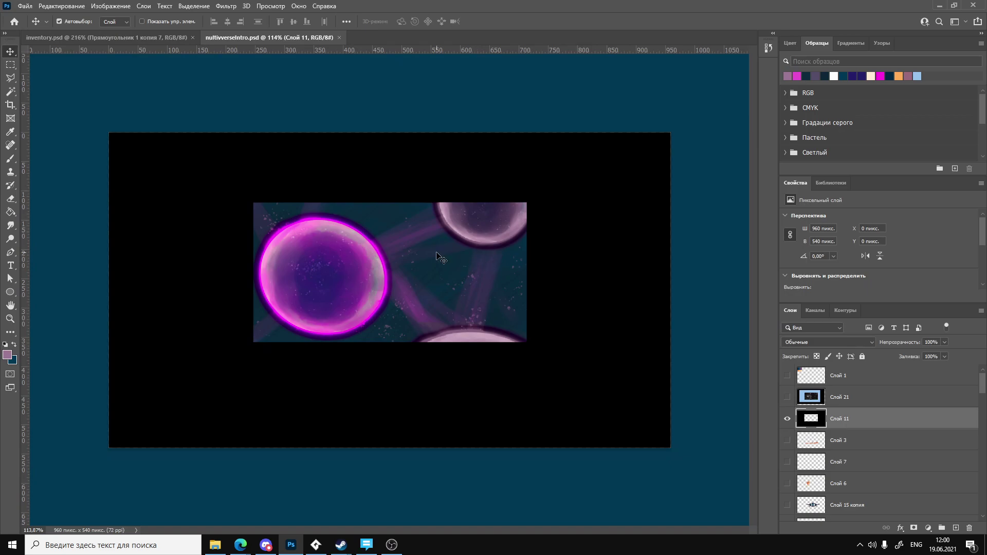
Switch to GameMaker Studio and look over the rm_Intro room layout and the project's resource tree.
scroll(432, 244, "up", 3, "alt")
scroll(425, 239, "down", 3, "alt")
scroll(429, 335, "up", 1, "alt")
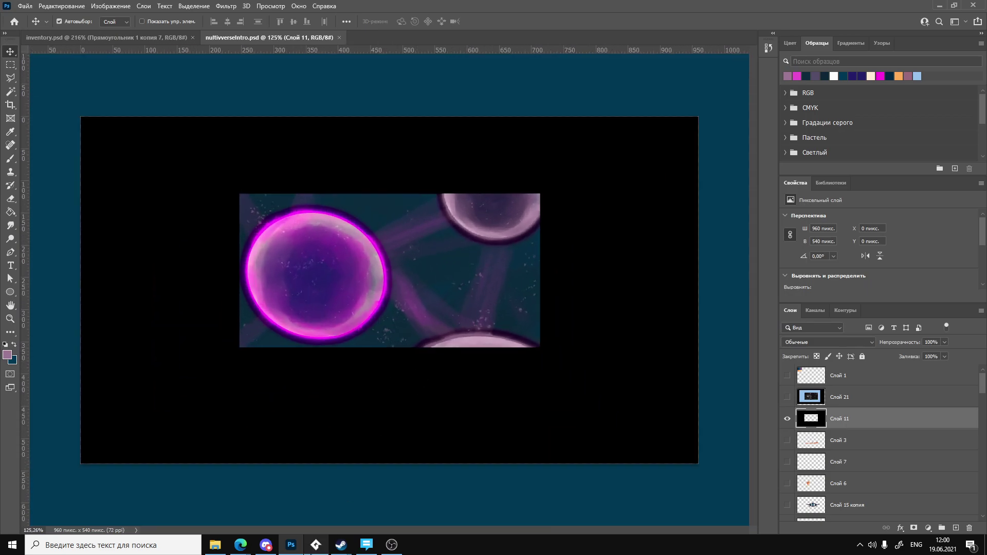
left_click(316, 546)
scroll(360, 334, "up", 2)
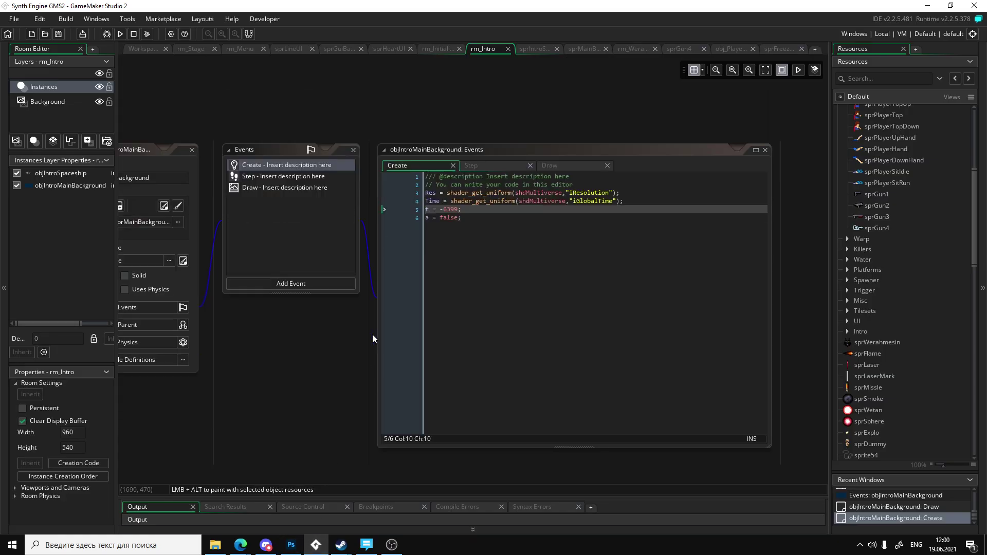
middle_click_drag(353, 337, 630, 383)
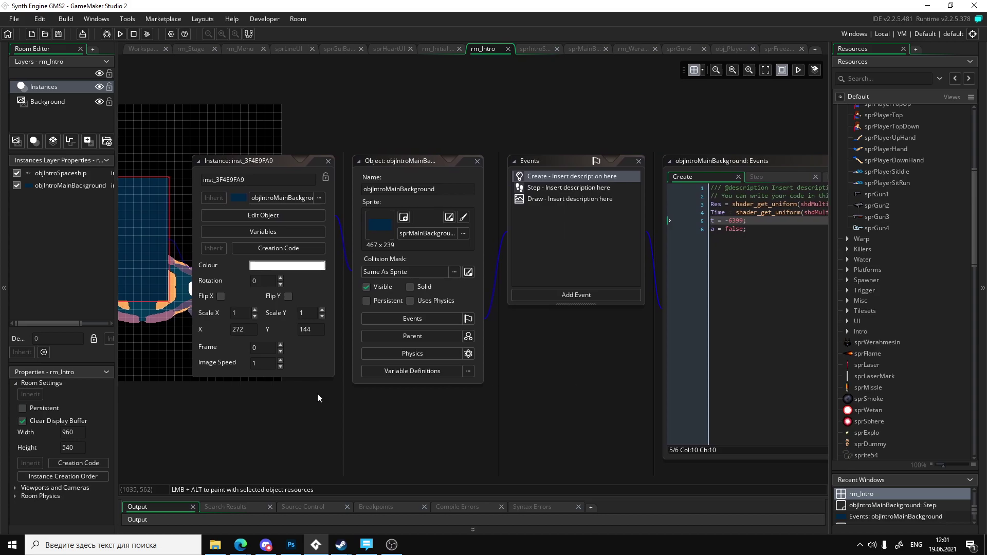
middle_click_drag(317, 399, 590, 399)
middle_click_drag(314, 366, 434, 366)
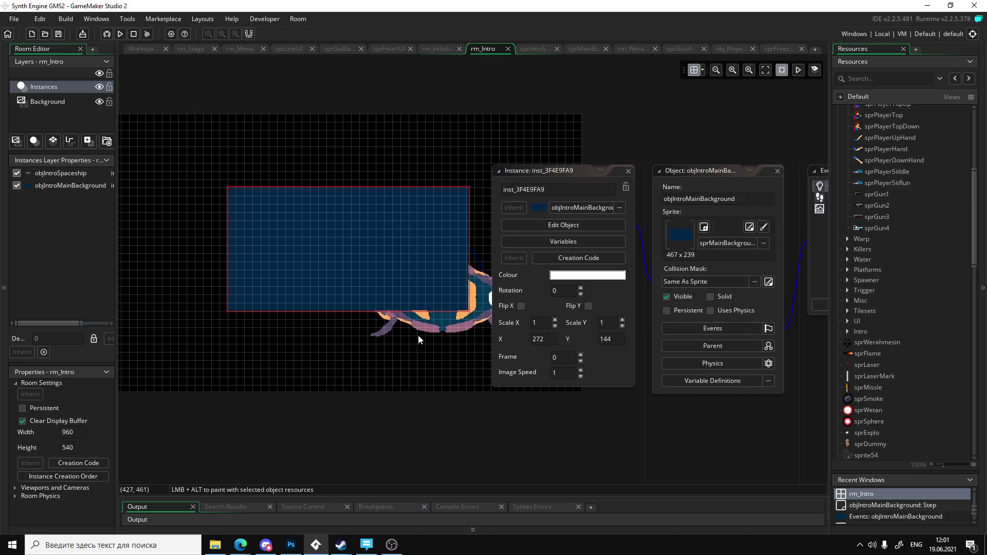
scroll(956, 376, "down", 7)
scroll(875, 342, "down", 10)
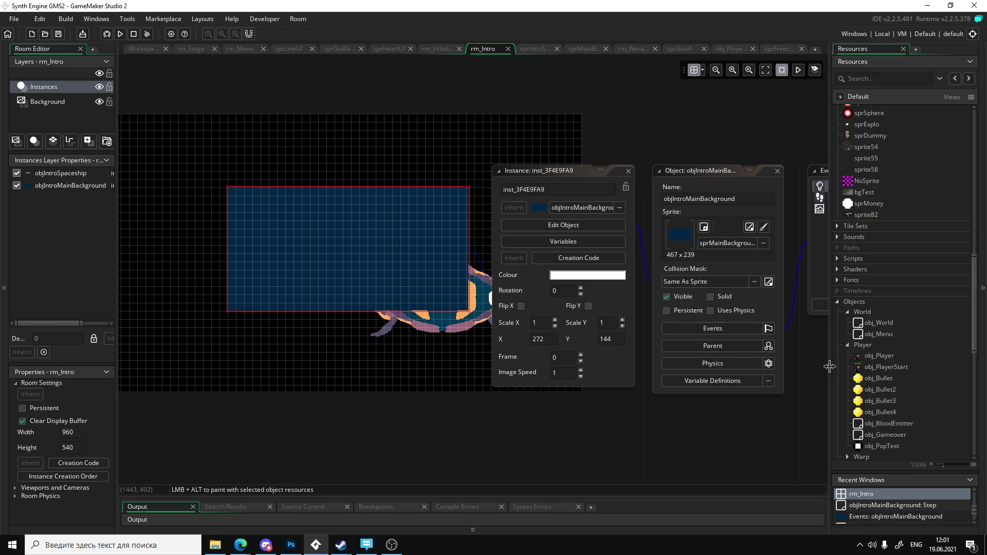
scroll(876, 342, "down", 3)
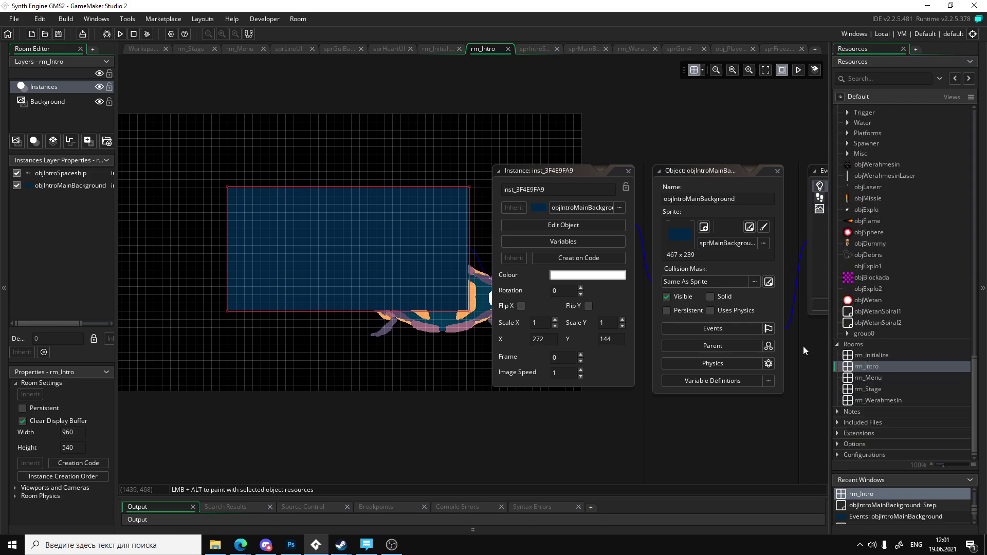
In the Create event of objIntroMainBackground, add the line "frame = 0;" after the Time uniform line.
middle_click_drag(408, 266, 202, 232)
middle_click_drag(681, 238, 452, 244)
left_click(418, 196)
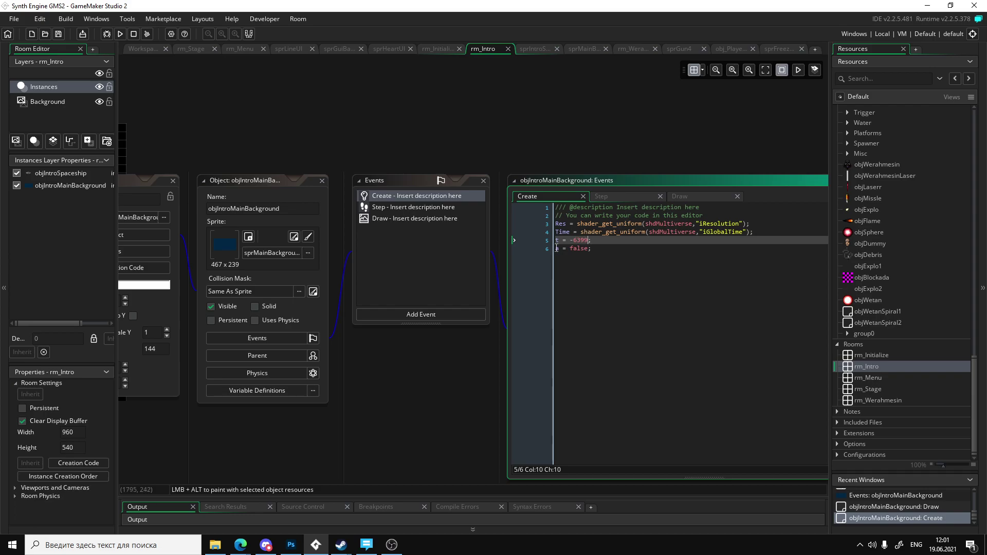
left_click(424, 196)
left_click(567, 248)
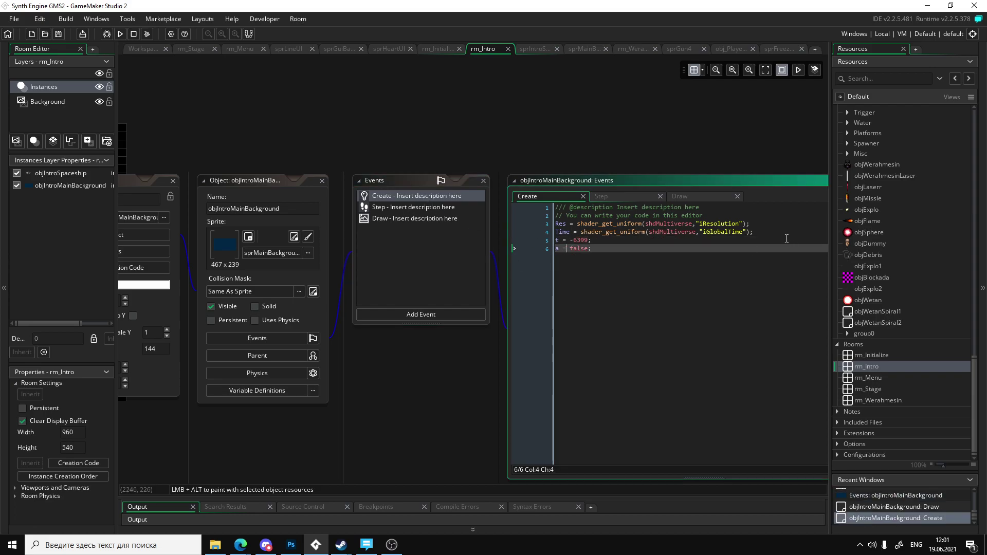
left_click(779, 231)
key("Return")
type("frame")
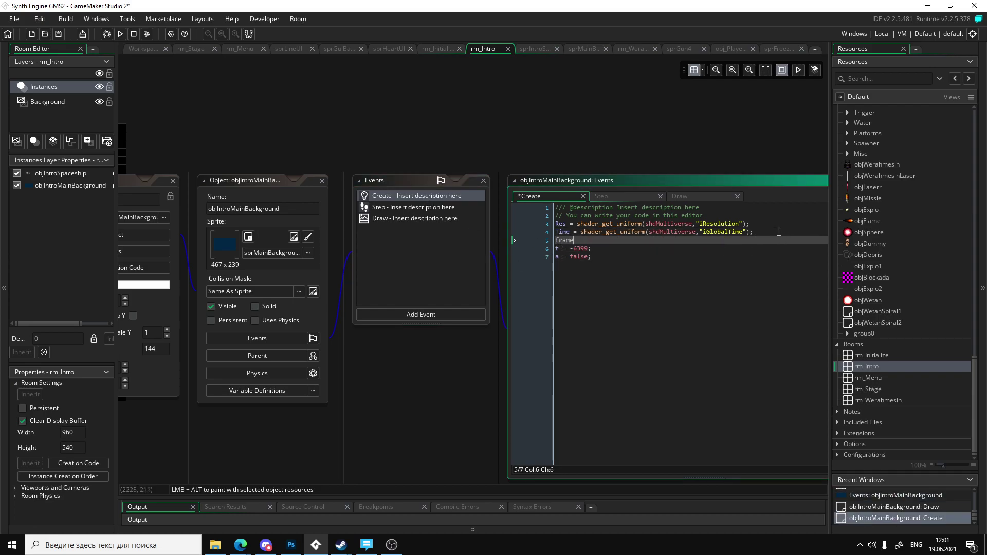
type(" = 0;")
left_click(616, 299)
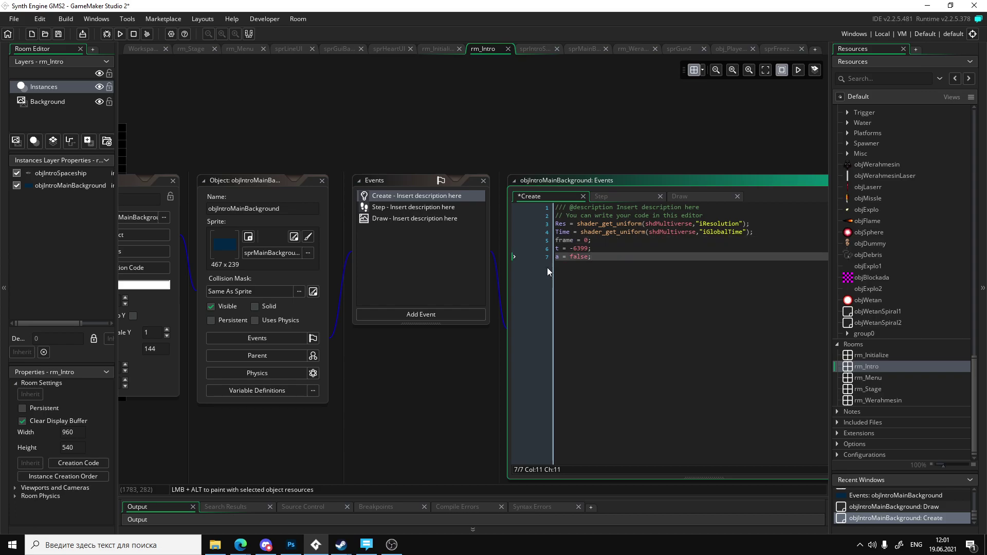
In the Step event, remove the vk_space toggle, make t++ depend on "if frame == 3", and insert a blank line above the condition.
left_click(410, 208)
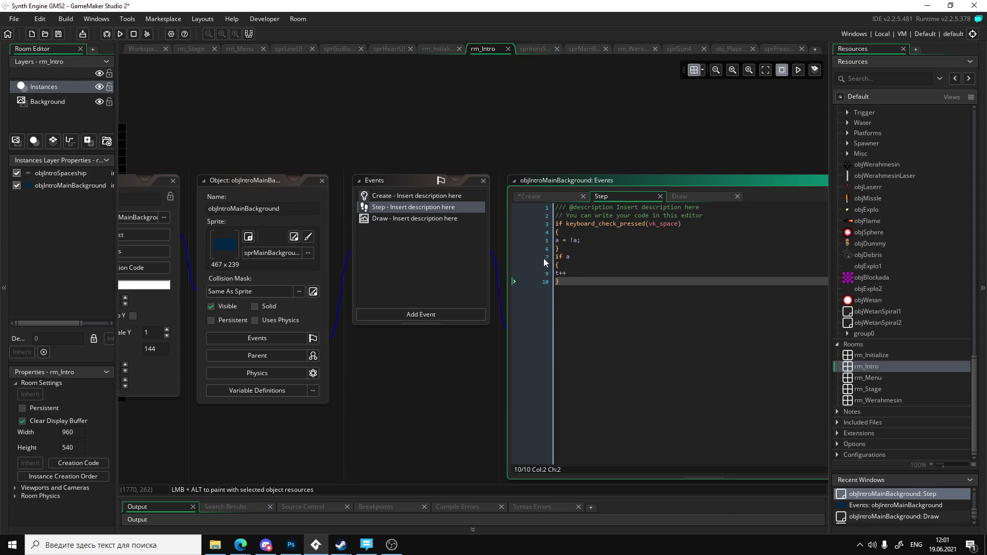
left_click_drag(543, 262, 544, 230)
key("BackSpace")
key("Delete")
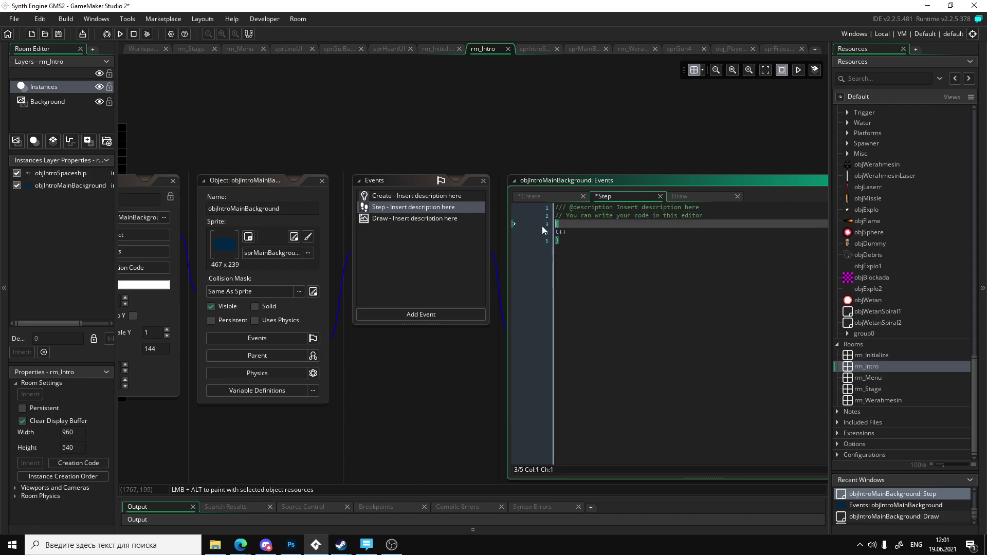
key("ctrl+z")
type("if frame == 3")
left_click(700, 216)
key("Return")
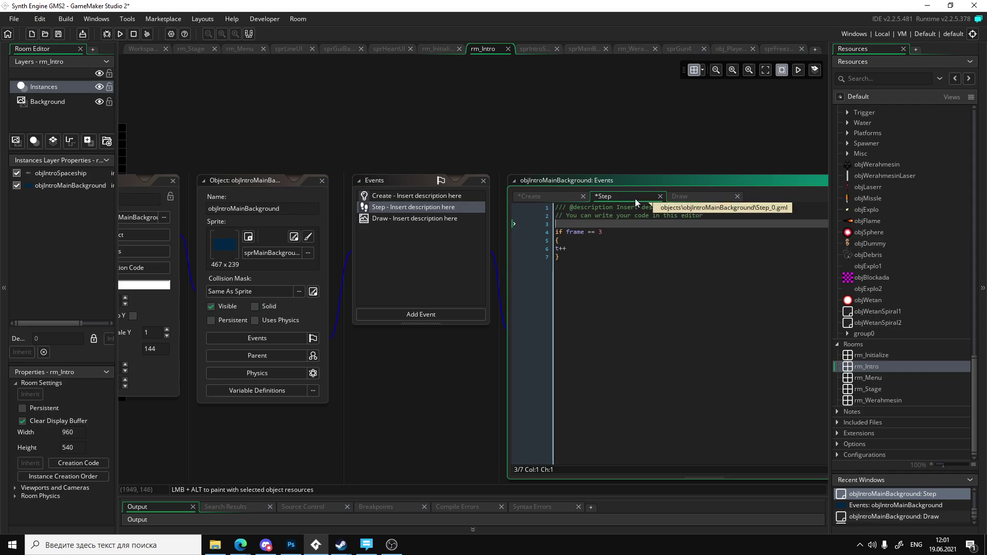
Change the frame number in the Step event's condition to 4.
left_click(615, 232)
key("BackSpace")
type("4")
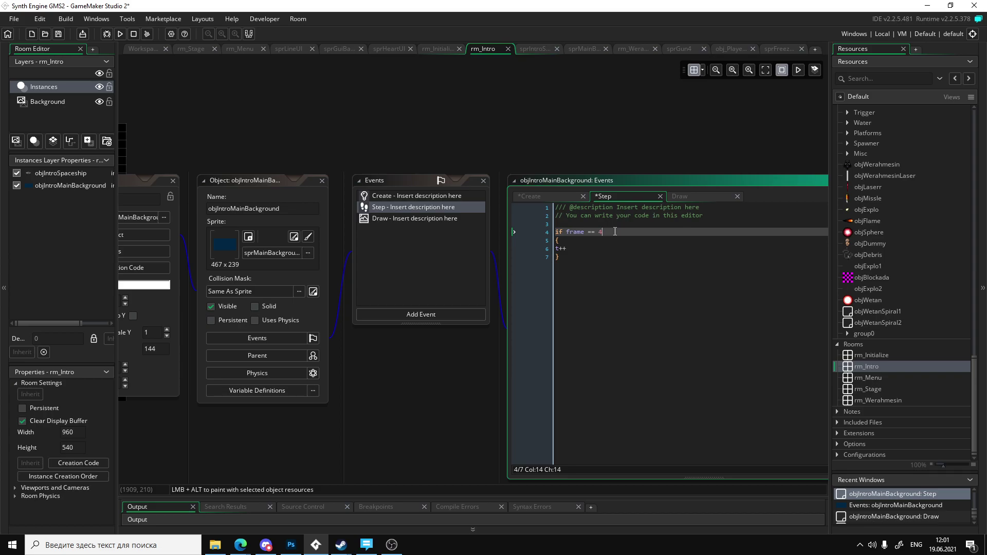
key("Up")
In the Draw event of objIntroMainBackground, wrap the shader lines from shader_set through shader_reset in an "if frame == 4" block with braces.
left_click(407, 219)
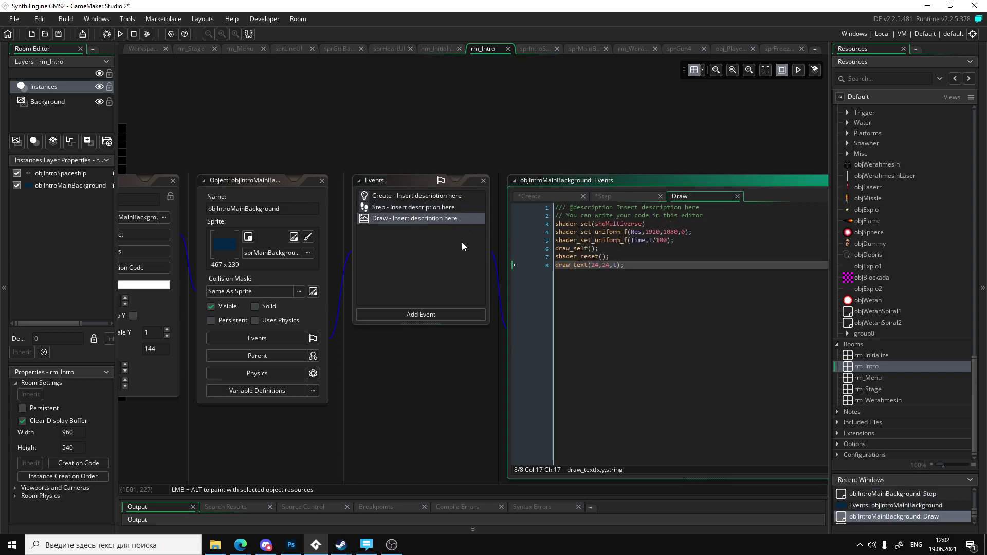
left_click(714, 215)
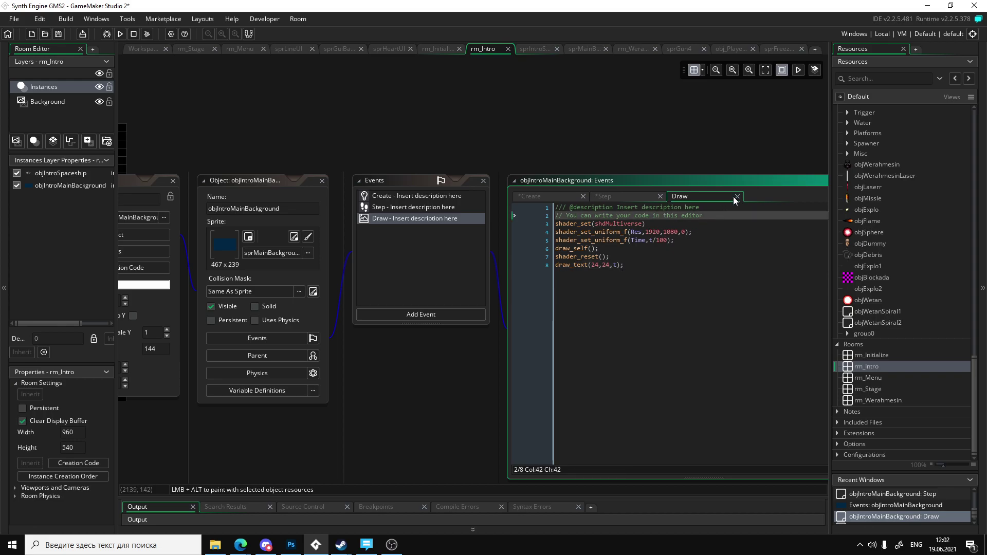
key("Return")
type("if frame == 4")
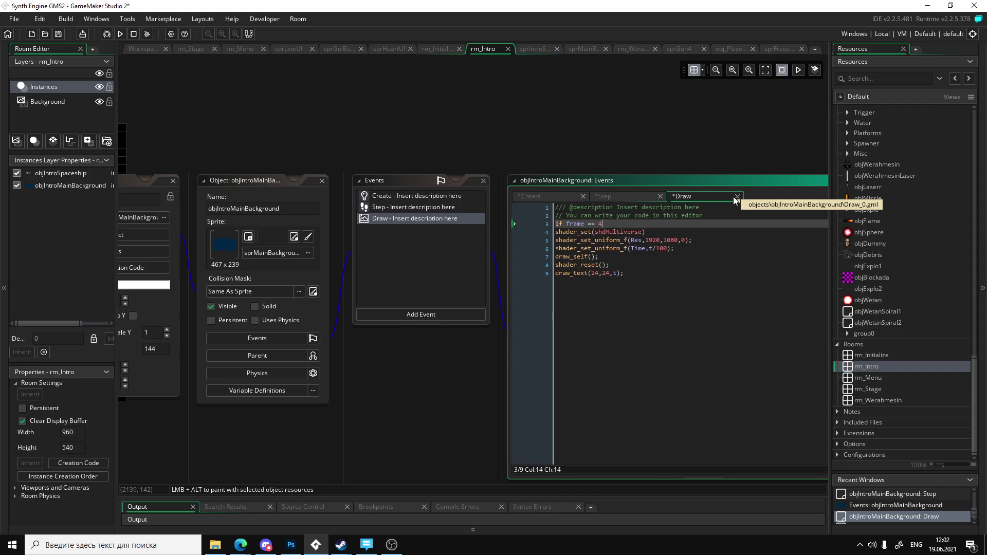
key("Return")
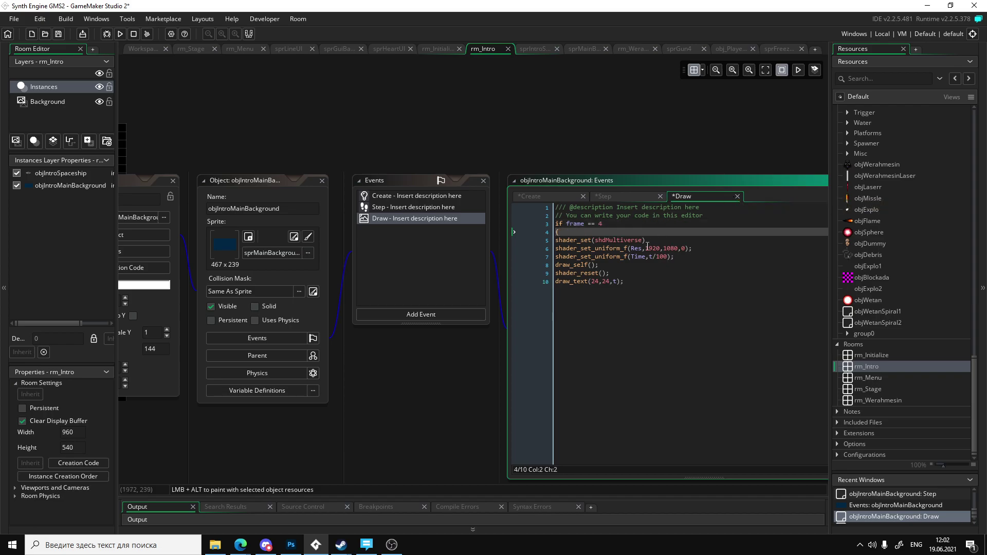
left_click(616, 273)
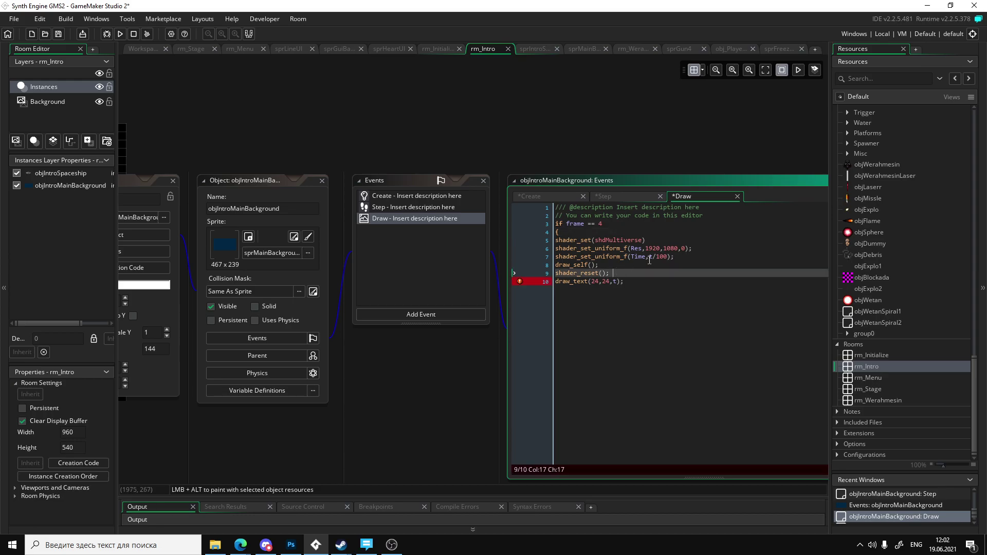
type("}")
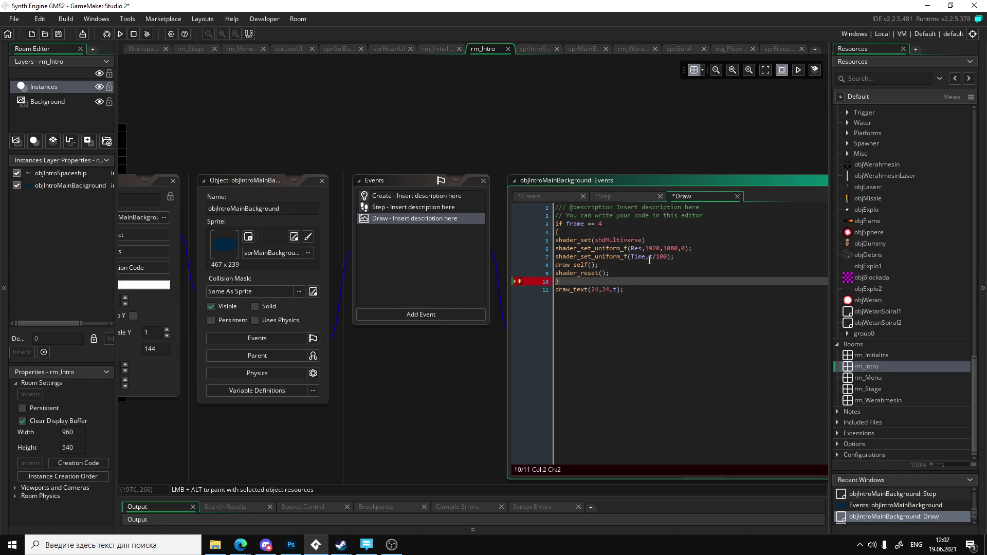
left_click(526, 292)
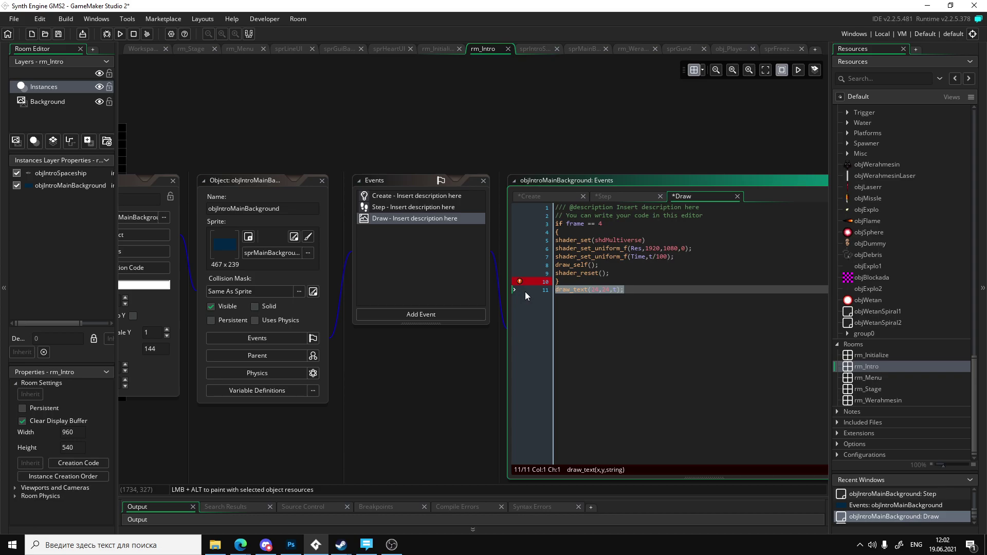
left_click(557, 259)
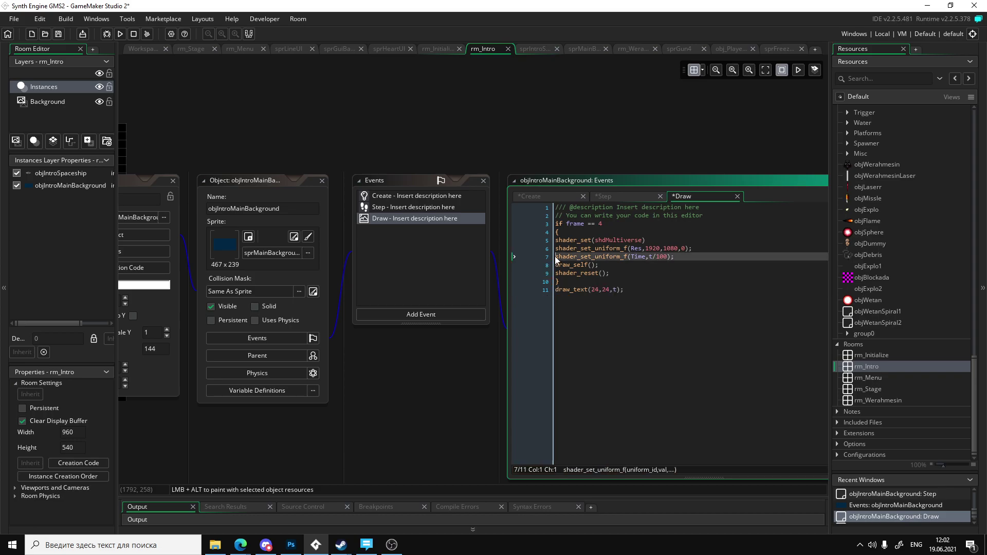
Below the frame condition in the Draw event, add an else block containing "draw_self();" above the draw_text line.
left_click(570, 281)
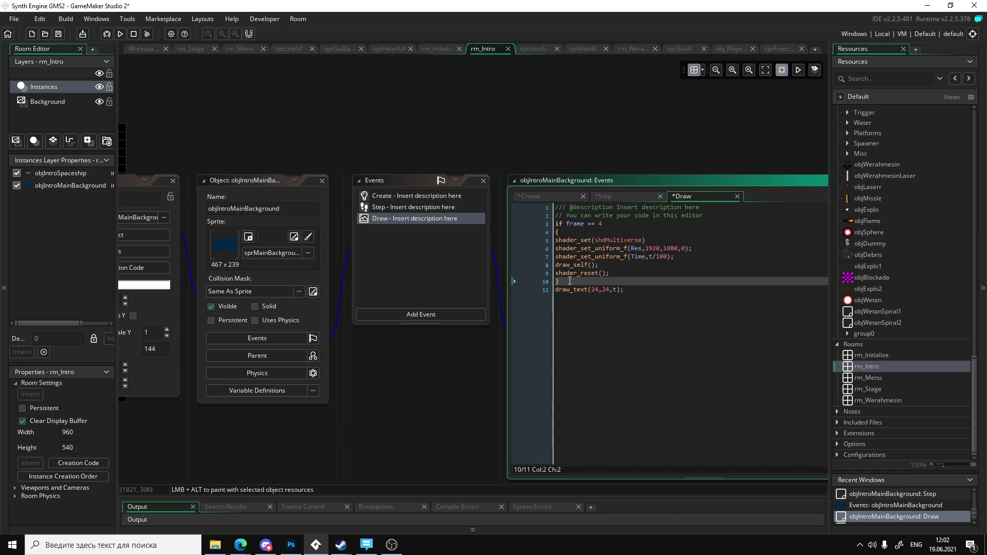
key("Return")
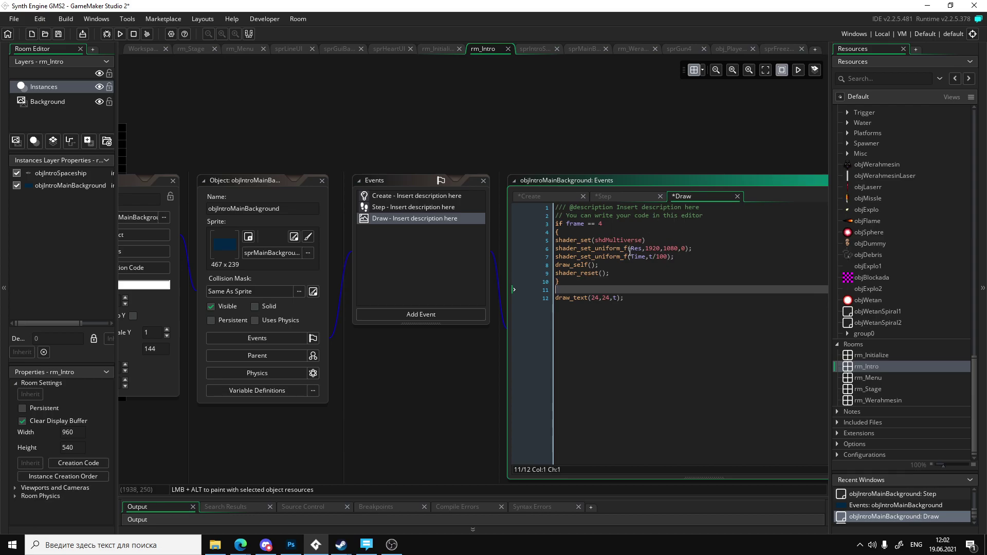
type("else")
key("Return")
type("{}")
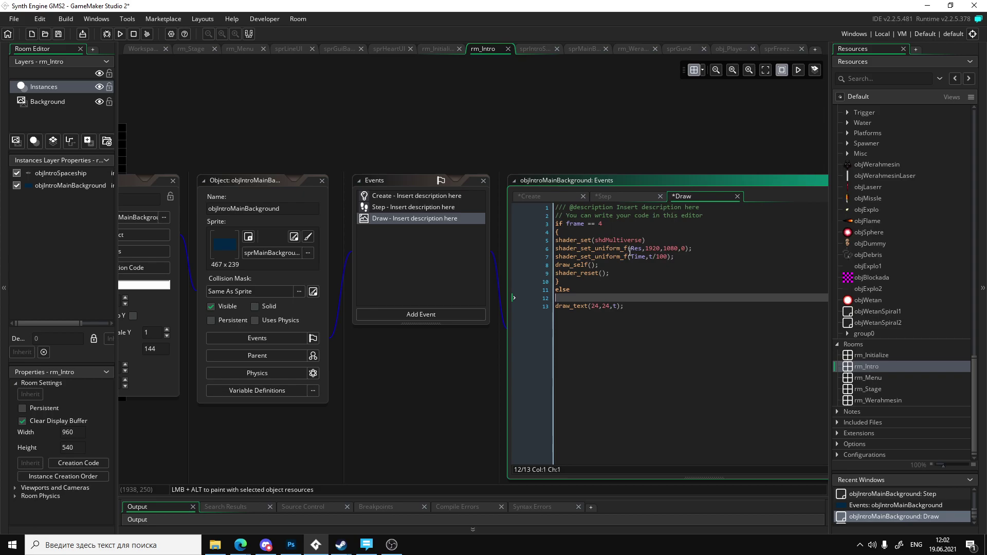
key("Left")
key("Return")
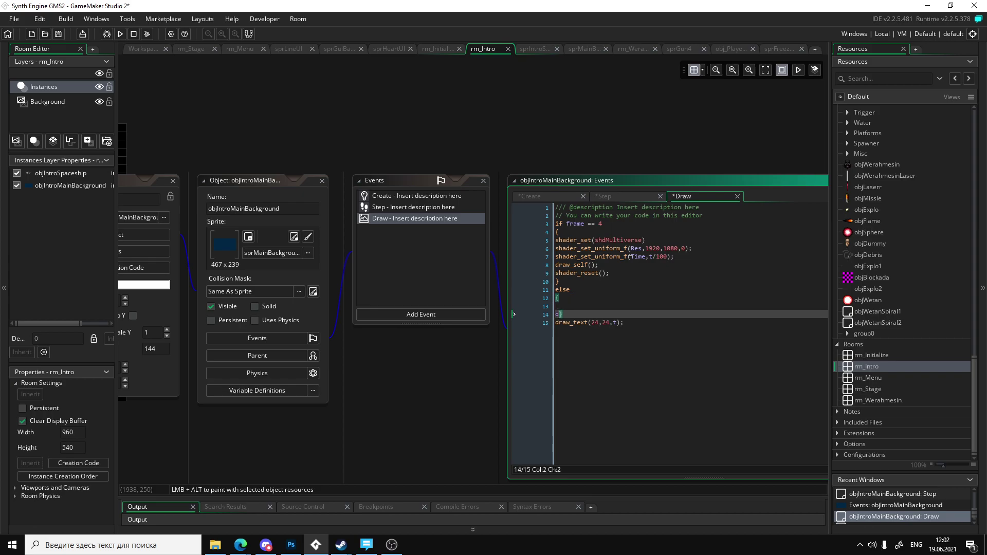
type("draw_self();")
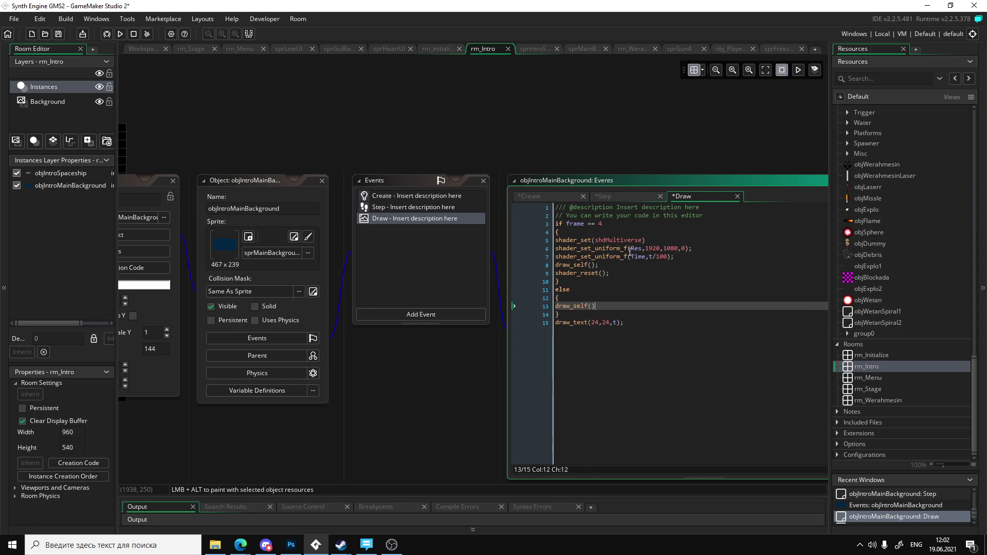
Test-run the game, close it, and review the code in the background object's Step and Create events.
left_click(120, 34)
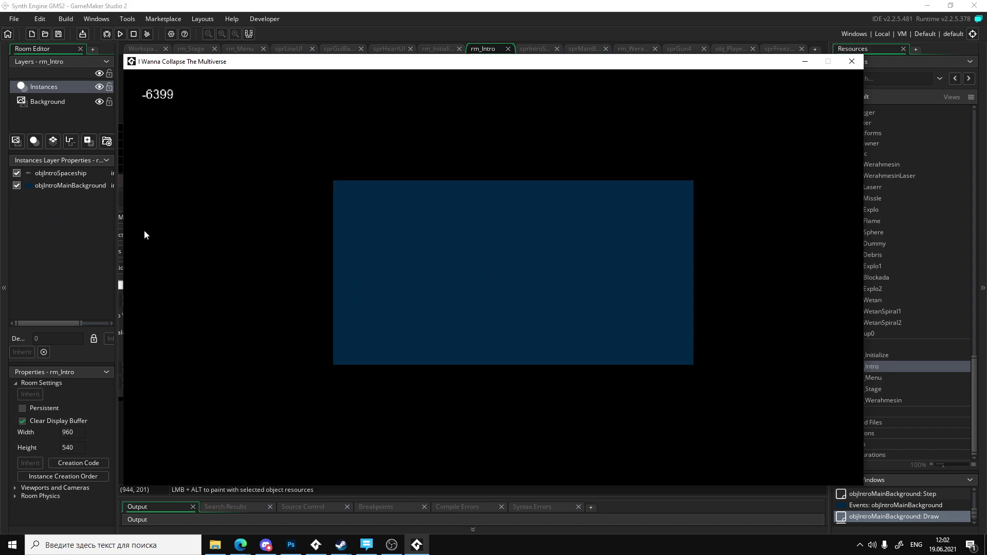
key("Escape")
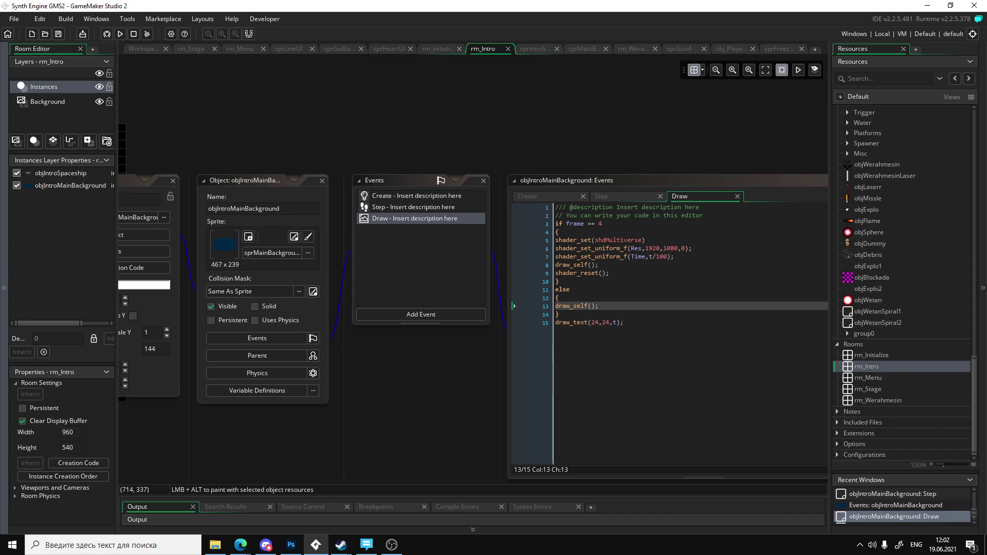
left_click(397, 204)
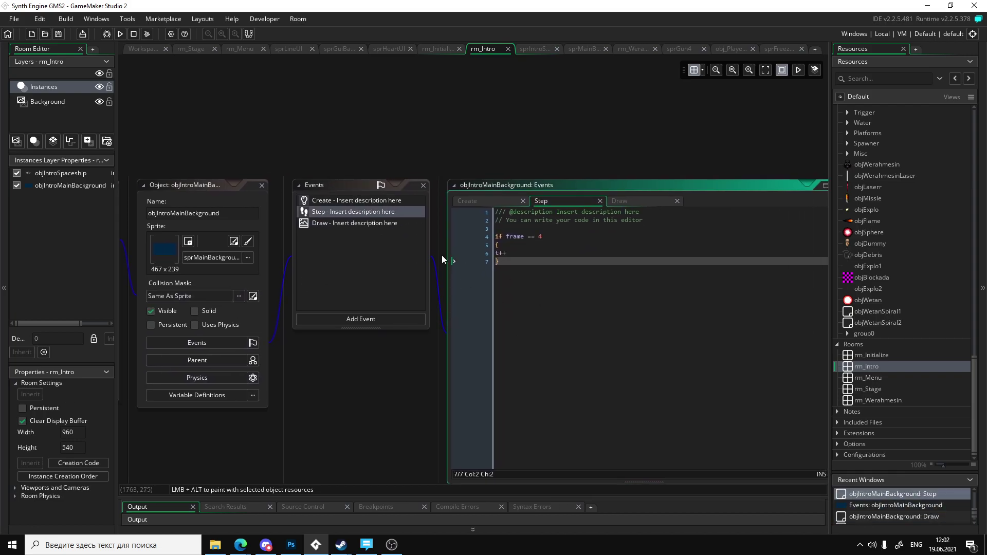
left_click(321, 200)
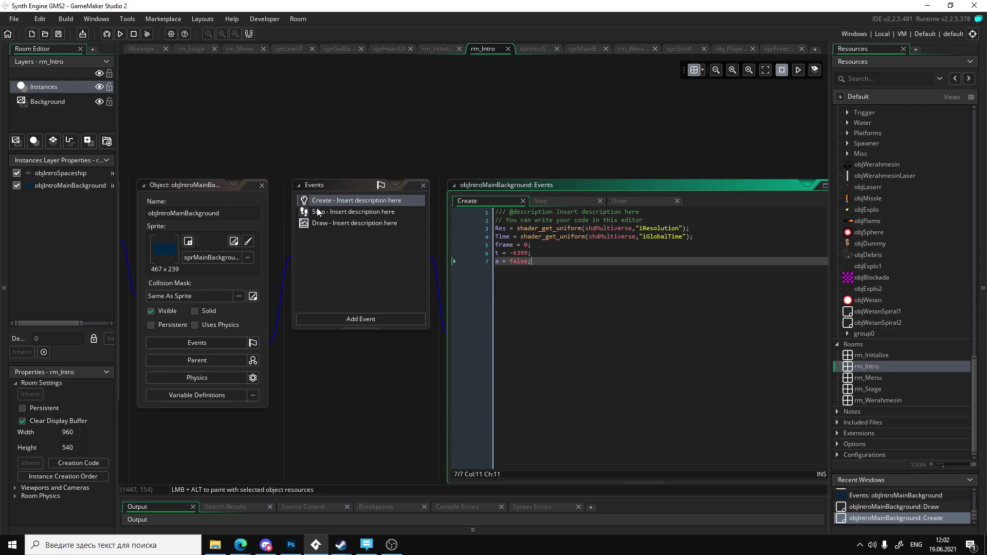
left_click(318, 212)
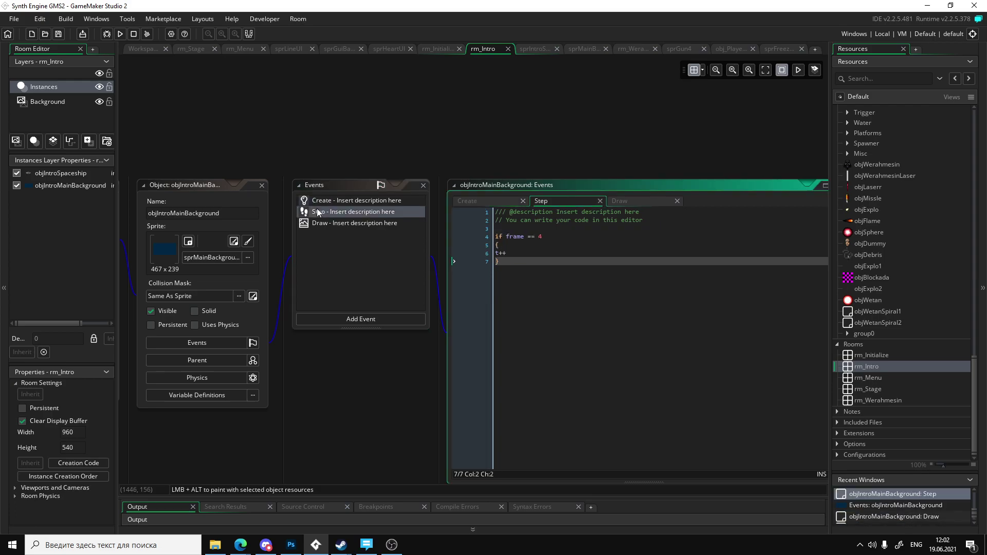
left_click(877, 376)
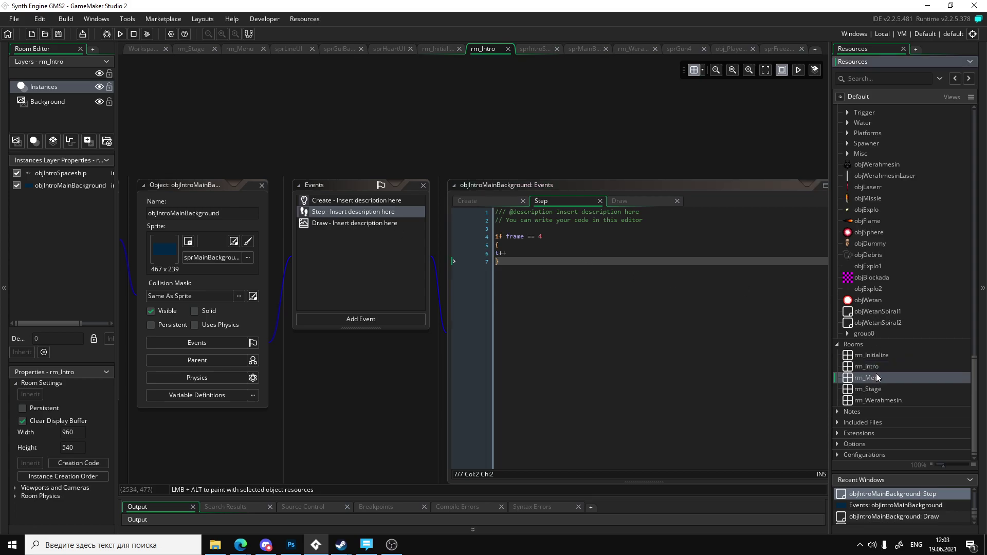
In the Step event, write "switch(frame)" on the blank line above the frame condition and give it an empty multi-line brace block.
left_click(515, 230)
type("swithc")
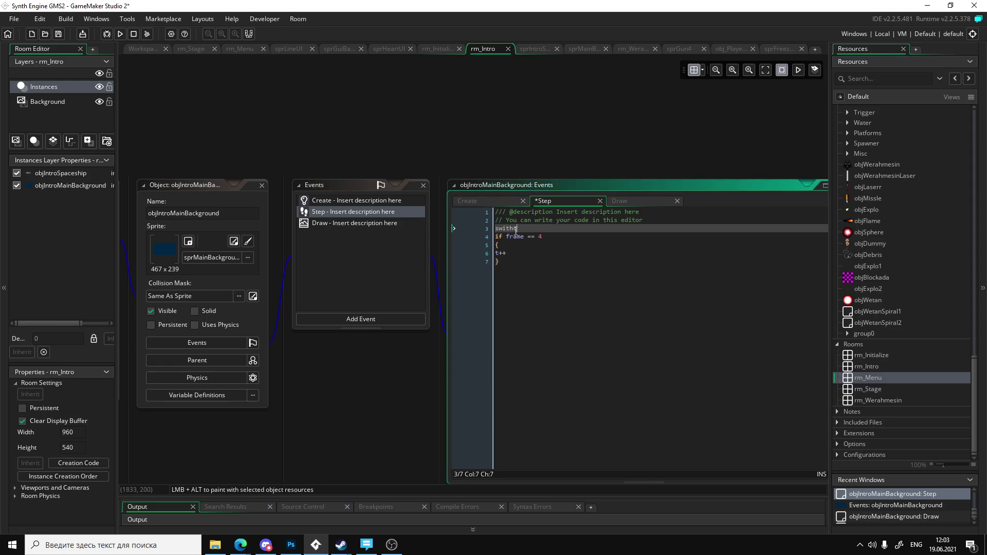
key("BackSpace")
key("BackSpace")
type("ch(")
type("c")
key("BackSpace")
type("frame)")
key("Return")
type("{}")
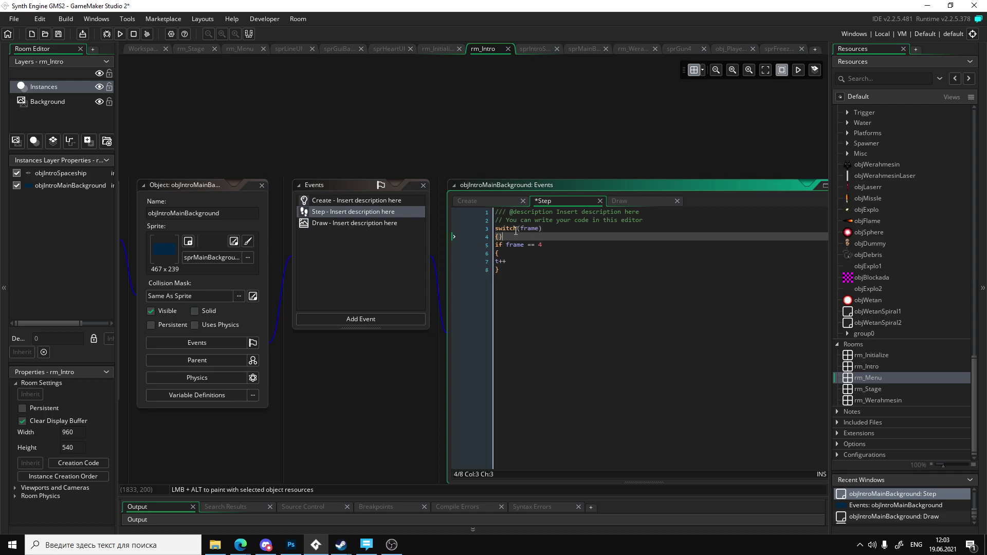
key("Left")
key("Return")
key("Return")
key("Return")
key("Up")
key("Up")
Inside the switch block, add the labels "case 0:" and "case 1:" on separate lines.
type("case")
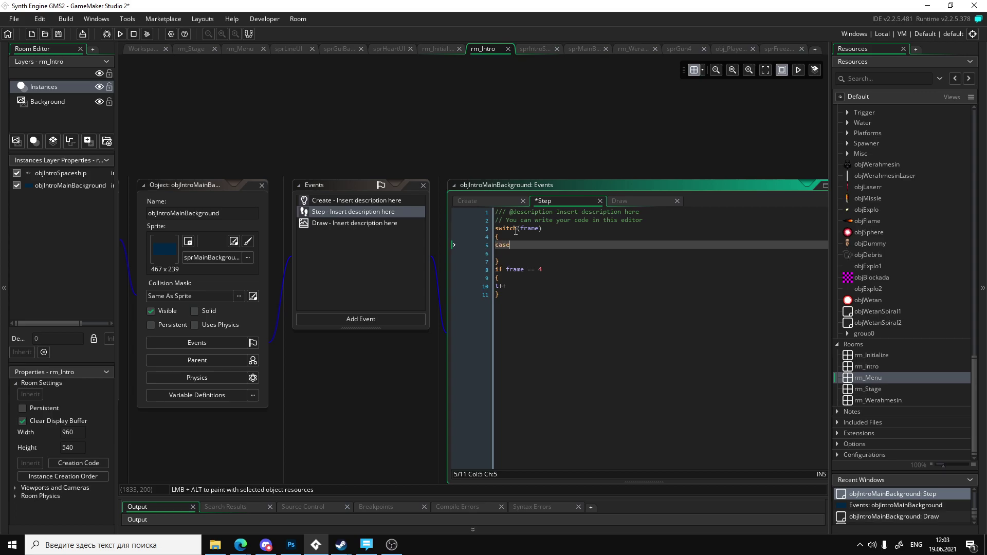
key("alt+shift")
type("0:")
key("Return")
key("alt+shift")
type("case")
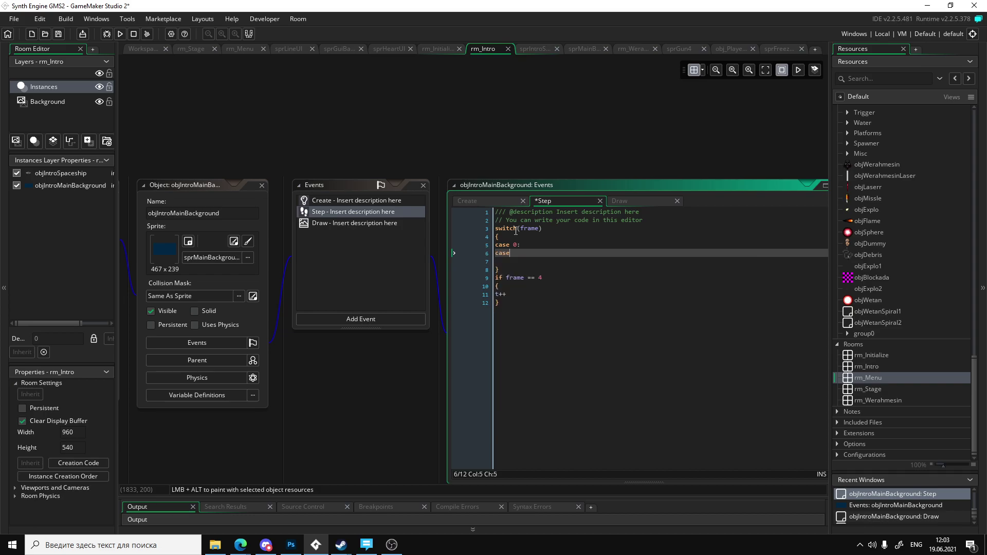
key("alt+shift")
type("1:")
key("Return")
Continue the switch block with the labels "case 2:" and "case 3:" on separate lines.
key("alt+shift")
type("case")
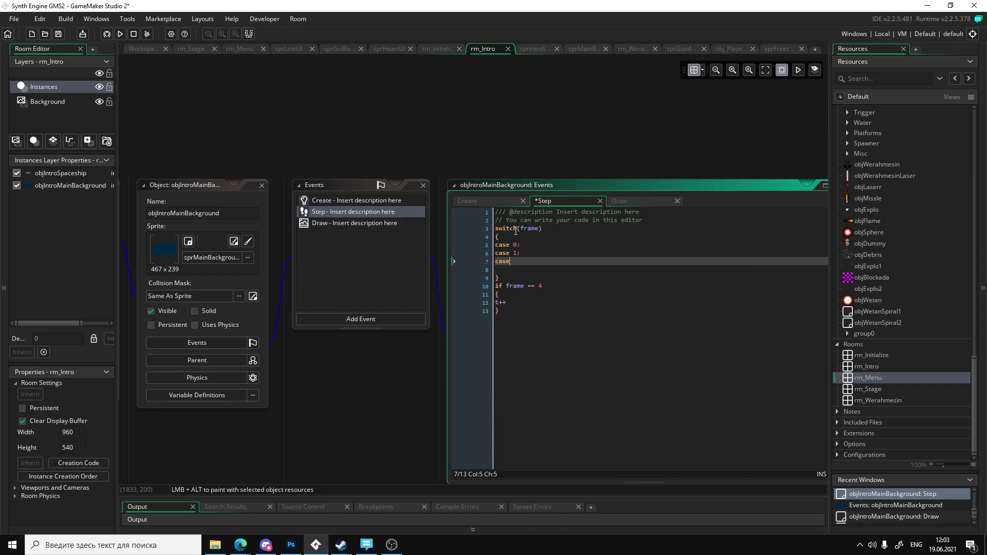
type(" 2")
key("alt+shift")
type(":")
key("alt+shift")
key("Return")
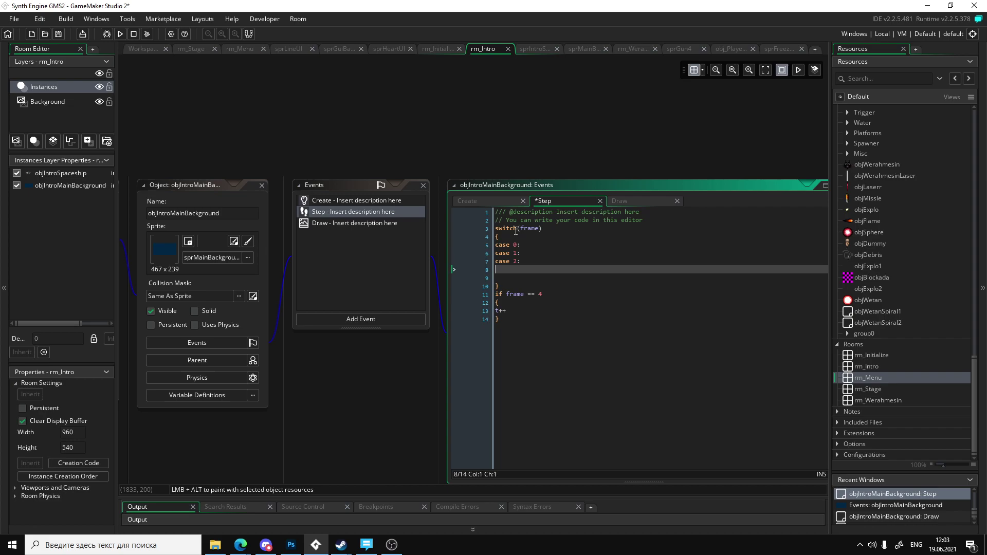
key("alt+shift")
type("c")
key("alt+shift")
type("ase 3:")
key("Return")
Add the label "case 4:" to the switch block, followed by "break;" on its own line.
type("case 4")
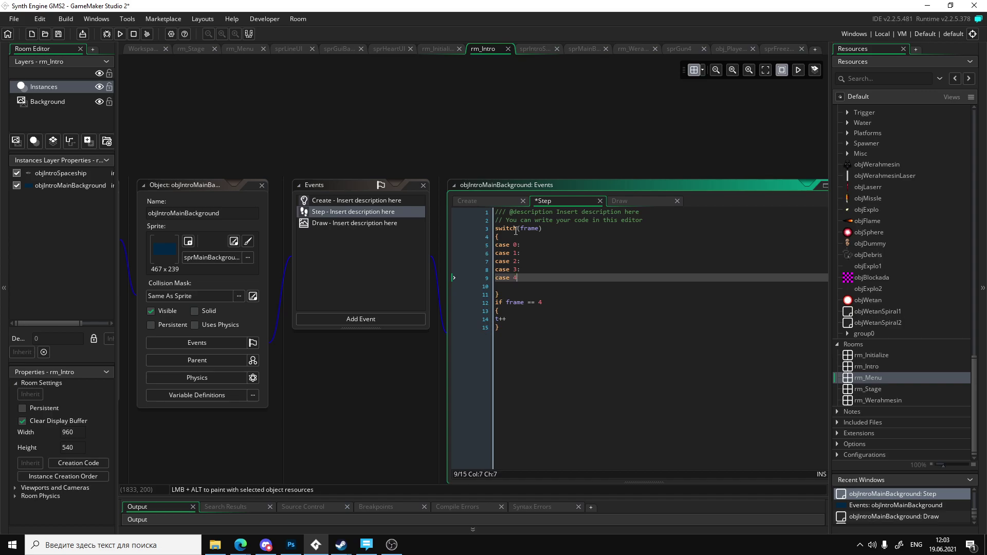
key("alt+shift")
type(":")
key("alt+shift")
key("Return")
type("brea")
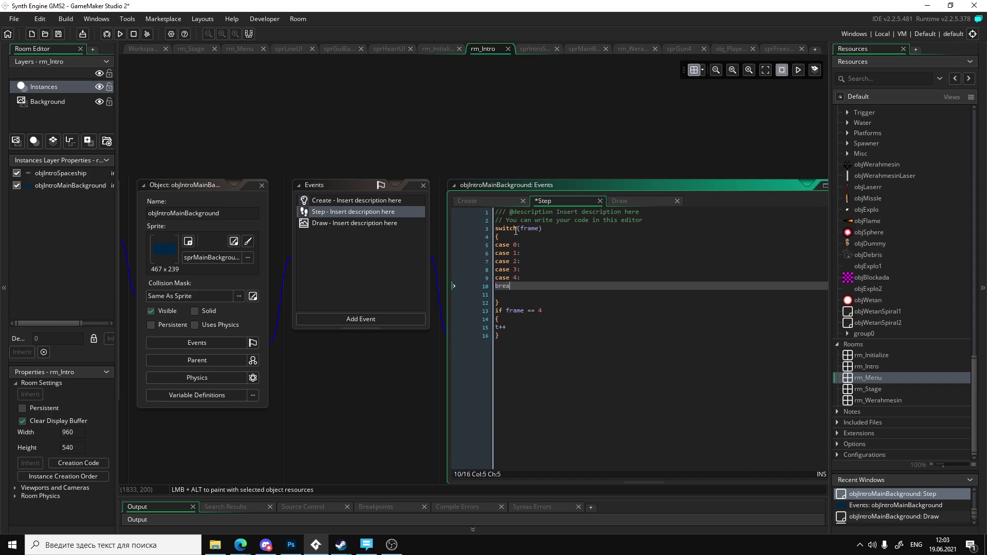
type("k;")
Insert an empty multi-line brace block between "case 4:" and "break;".
left_click(553, 276)
key("Return")
type("{}")
key("Left")
key("Return")
key("Return")
left_click(477, 319)
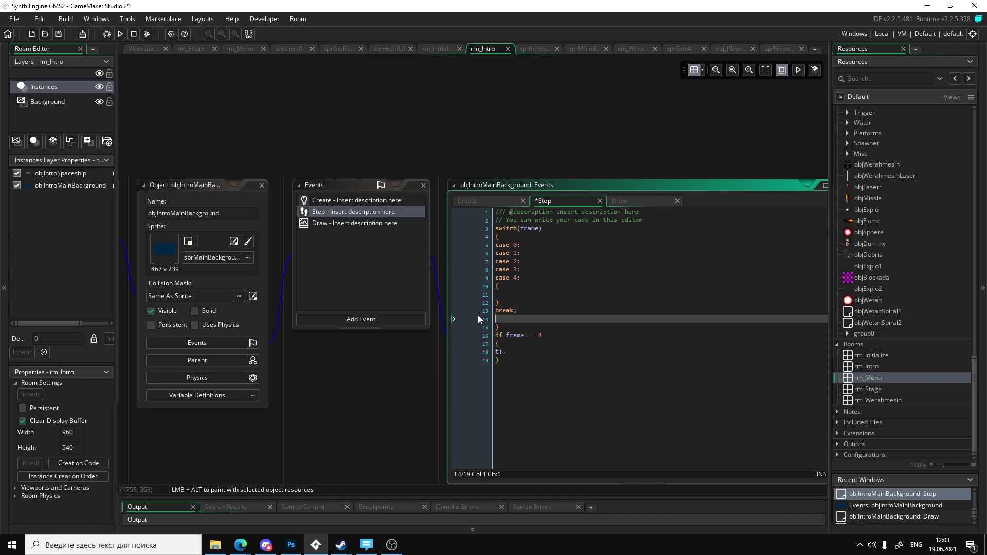
Give "case 3:" and "case 2:" each an empty multi-line brace block below the label.
left_click(530, 269)
key("Return")
type("{}")
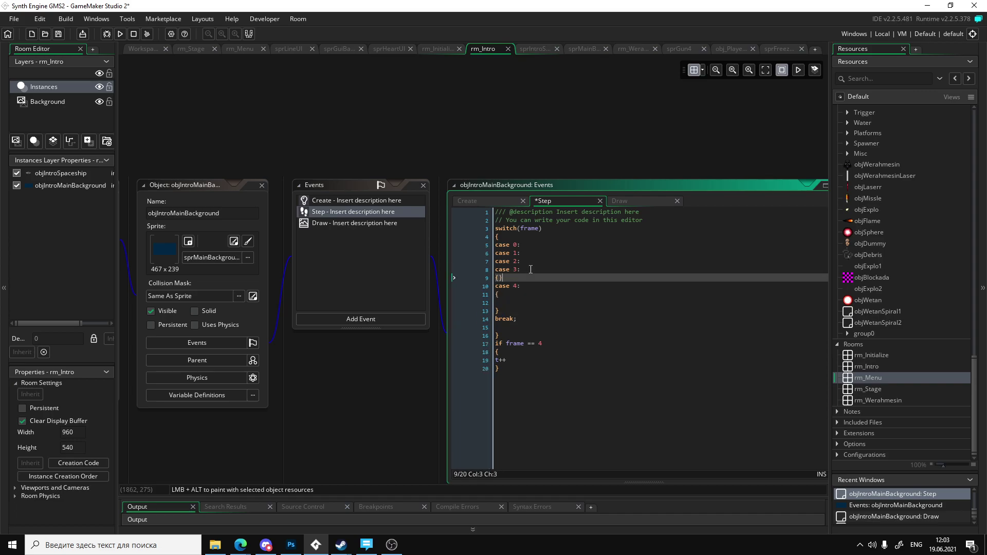
key("Left")
key("Return")
key("Return")
left_click(530, 261)
key("Return")
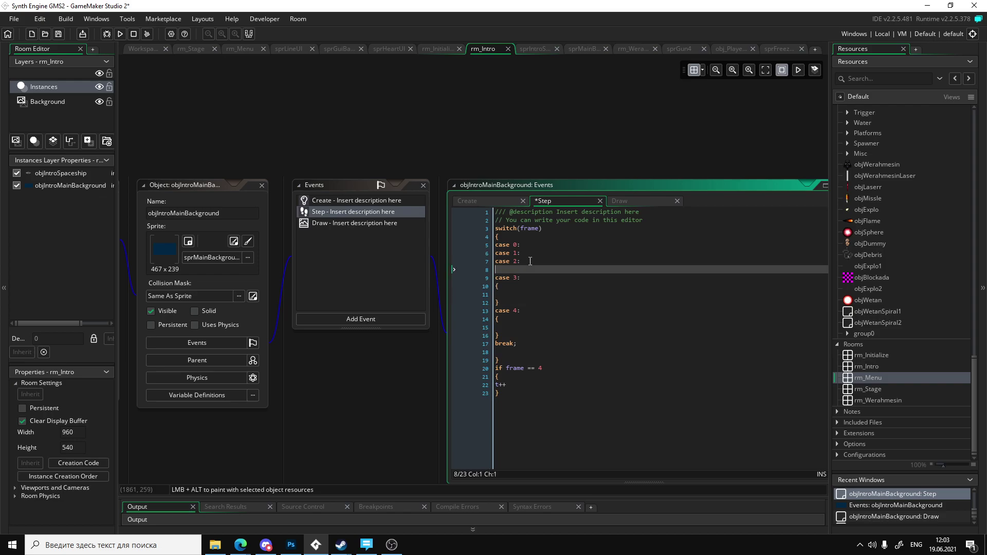
key("Left")
key("Return")
key("Return")
Give "case 1:" and "case 0:" each an empty multi-line brace block below the label.
left_click(526, 253)
key("Return")
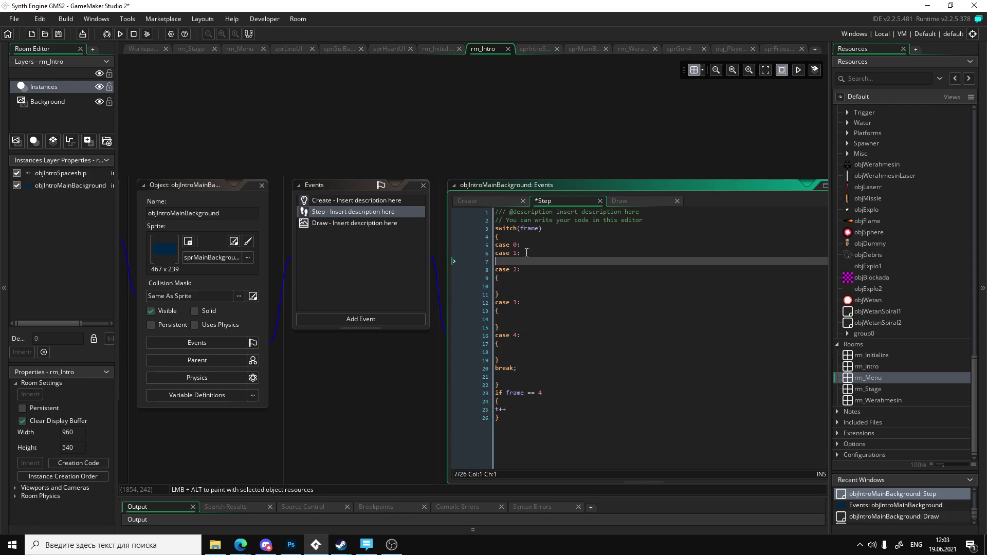
type("{}")
key("Left")
key("Return")
key("Return")
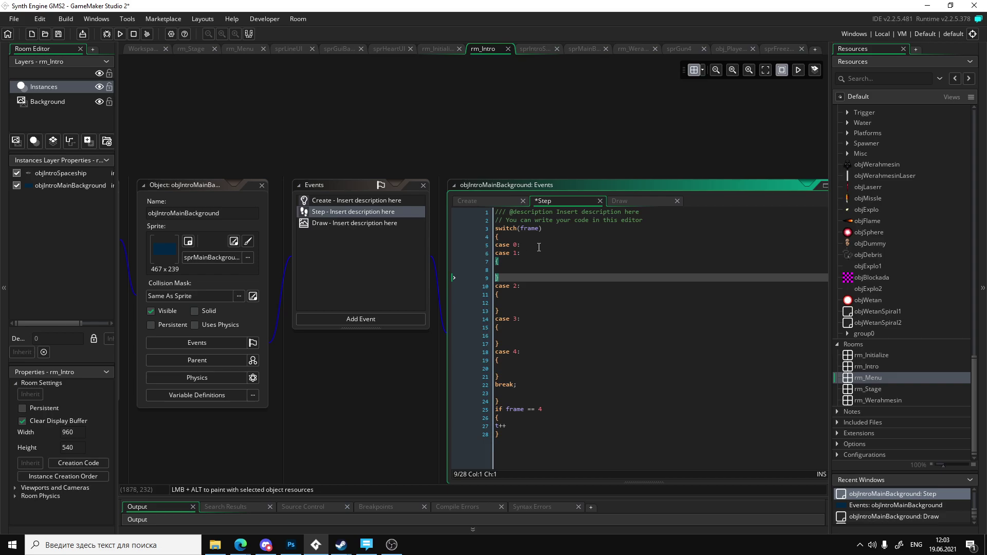
left_click(537, 245)
key("Return")
type("{}")
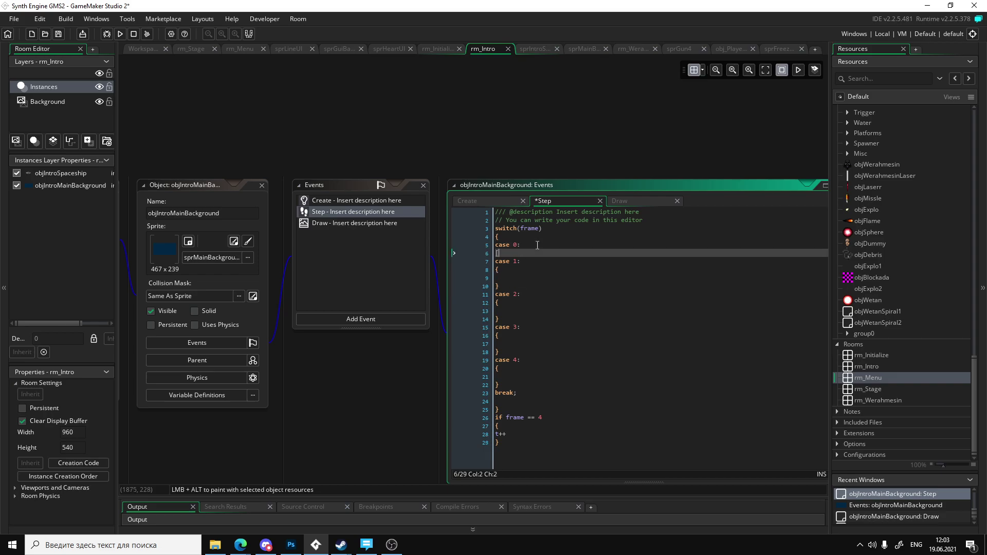
key("Left")
key("Return")
key("Return")
left_click(553, 288)
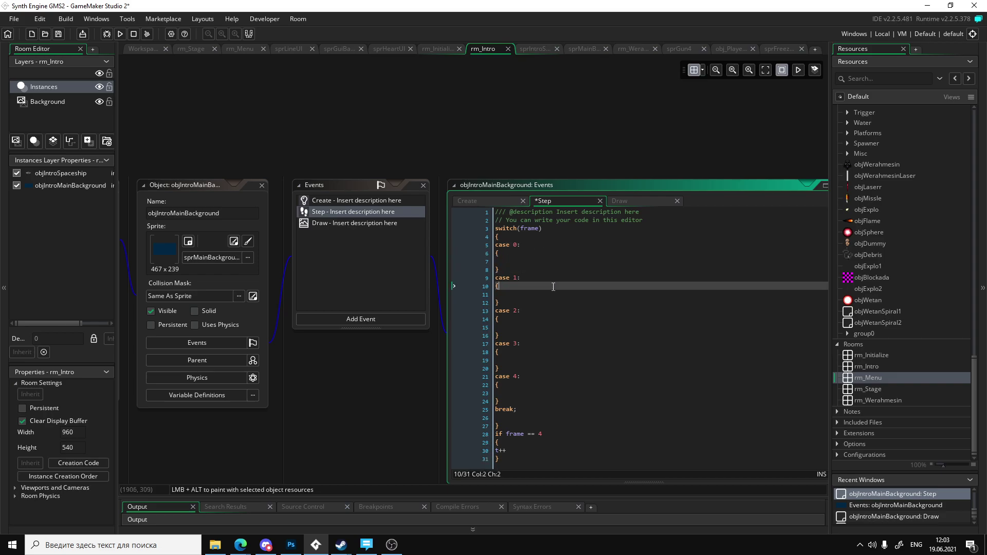
scroll(554, 291, "down", 1)
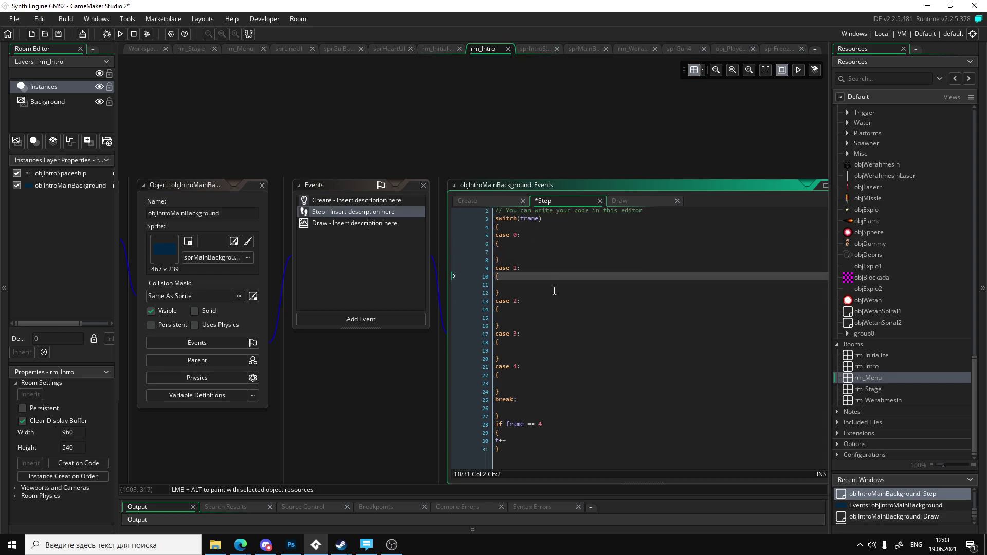
Copy the 'break;' statement below case 4 and add it on its own line after the case 3 and case 2 blocks.
left_click(509, 261)
left_click(516, 403)
key("shift+Home")
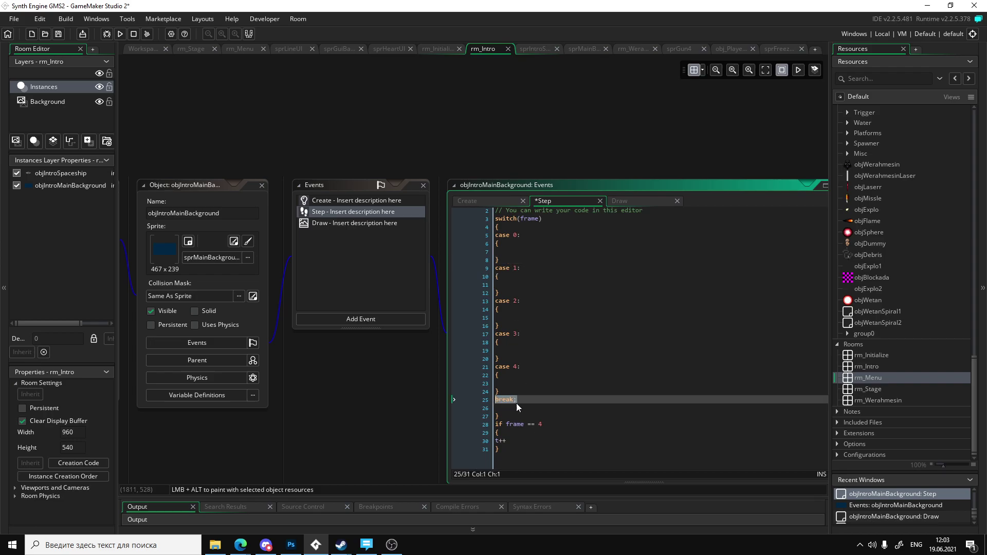
key("ctrl+c")
left_click(509, 358)
key("Return")
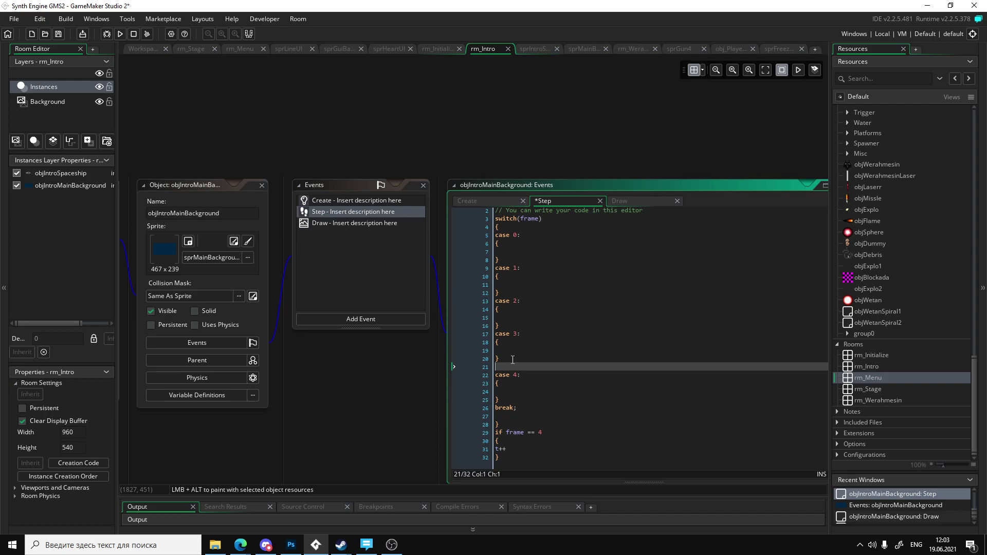
key("ctrl+v")
left_click(504, 325)
key("Return")
key("ctrl+v")
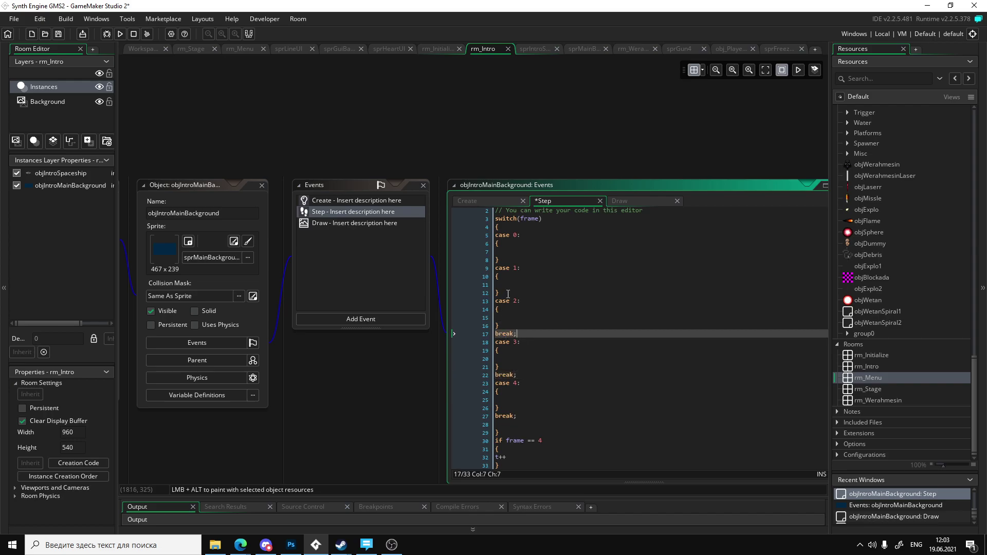
Add the copied 'break;' on its own line after the case 1 and case 0 blocks.
left_click(507, 294)
key("Return")
key("ctrl+v")
left_click(501, 260)
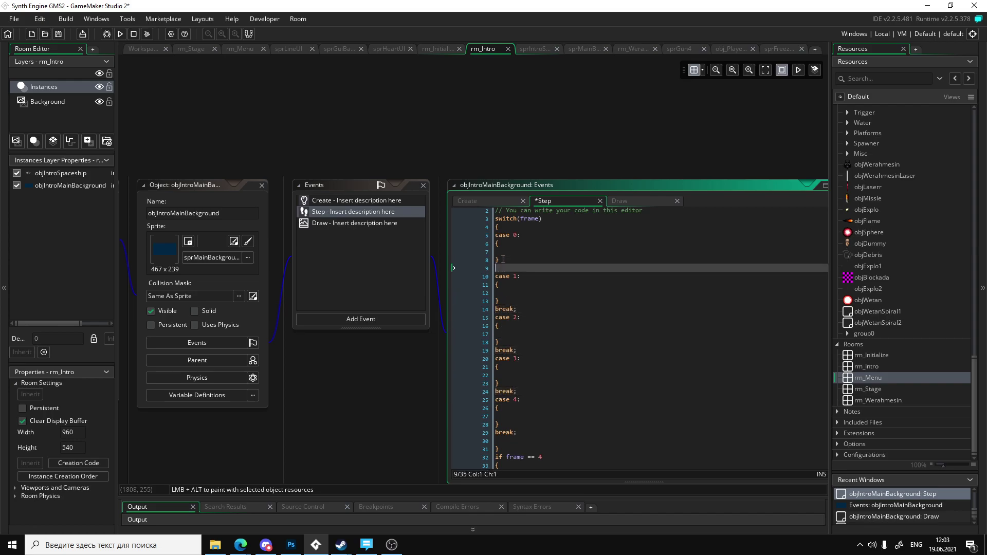
key("Return")
key("ctrl+v")
scroll(535, 329, "up", 1)
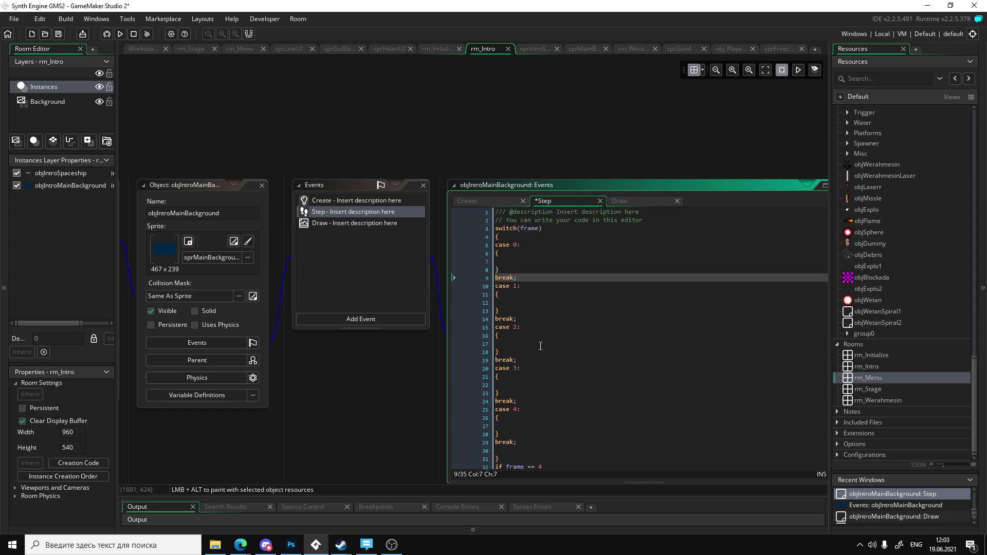
Delete the 'if frame == 4' block with its t++ line, along with the switch's closing brace above it.
scroll(540, 346, "down", 2)
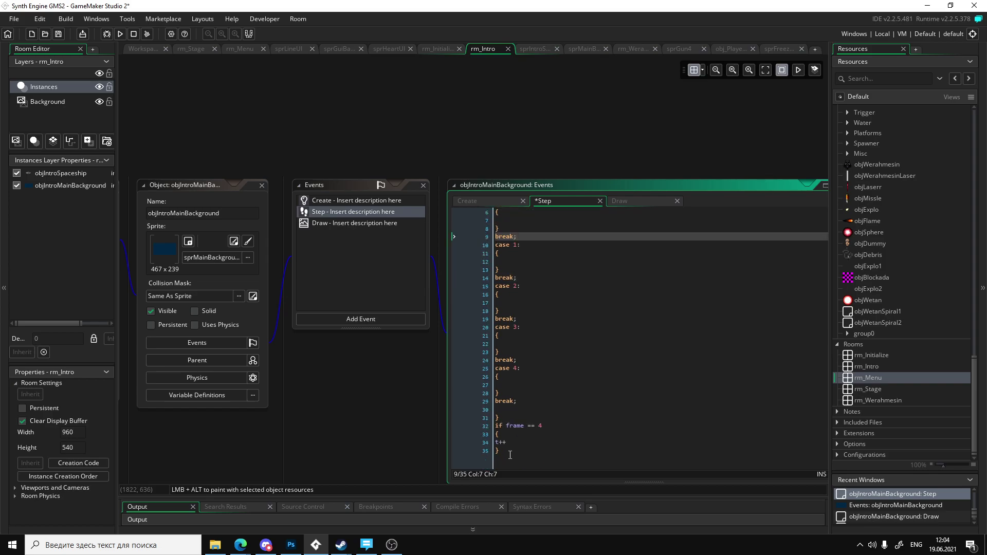
left_click_drag(510, 451, 488, 412)
key("BackSpace")
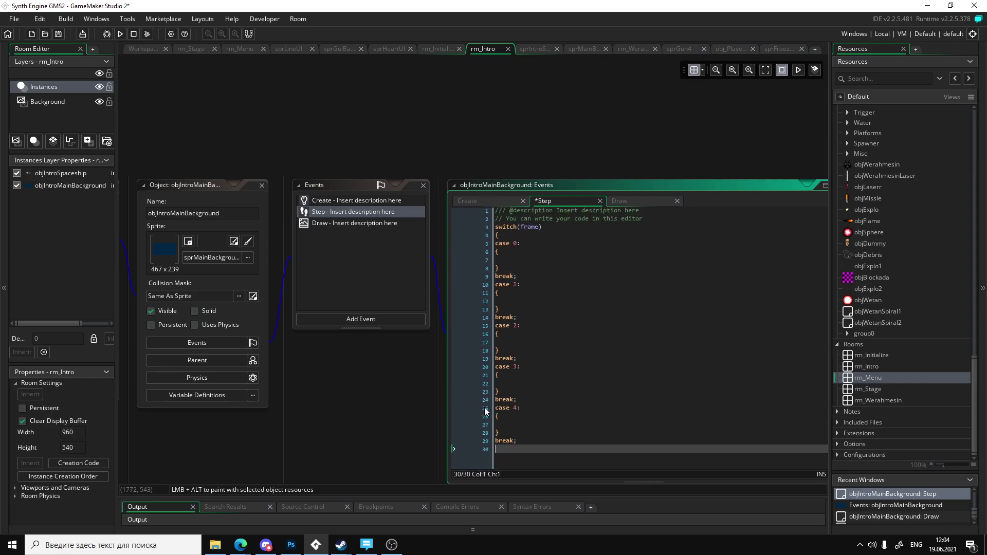
left_click(497, 234)
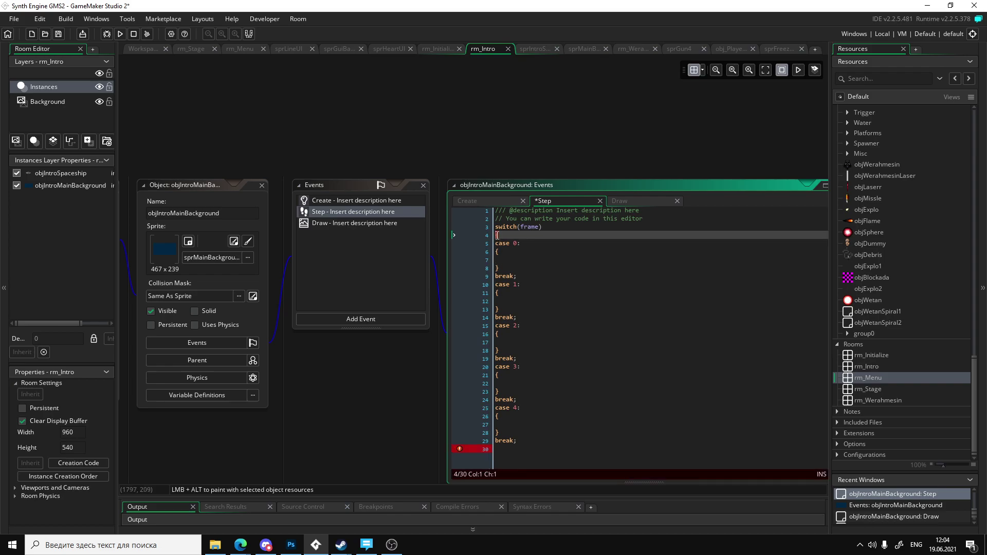
left_click(504, 450)
Insert two blank lines after the switch's opening brace and add its closing brace below the final 'break;'.
left_click(503, 234)
key("Return")
key("Return")
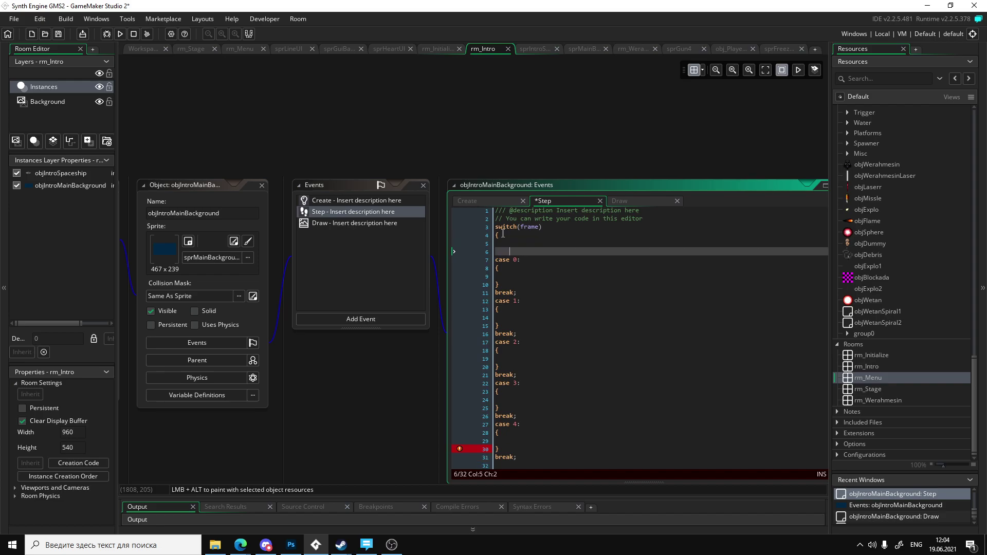
scroll(507, 335, "down", 1)
left_click(511, 449)
key("Return")
key("Return")
type("}")
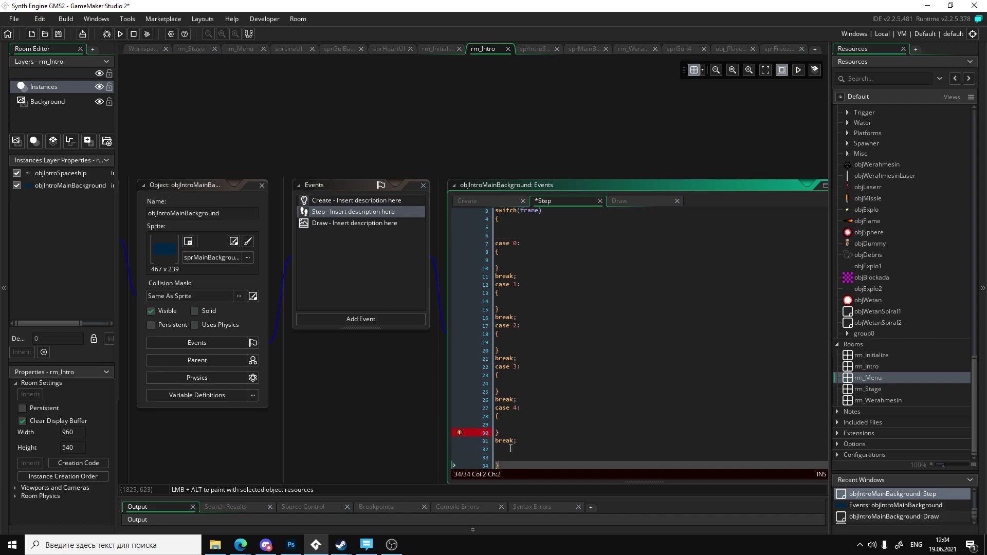
Review the Draw, Create and Step event code of objIntroMainBackground, including the frame and t variables.
scroll(556, 355, "up", 1)
left_click(344, 222)
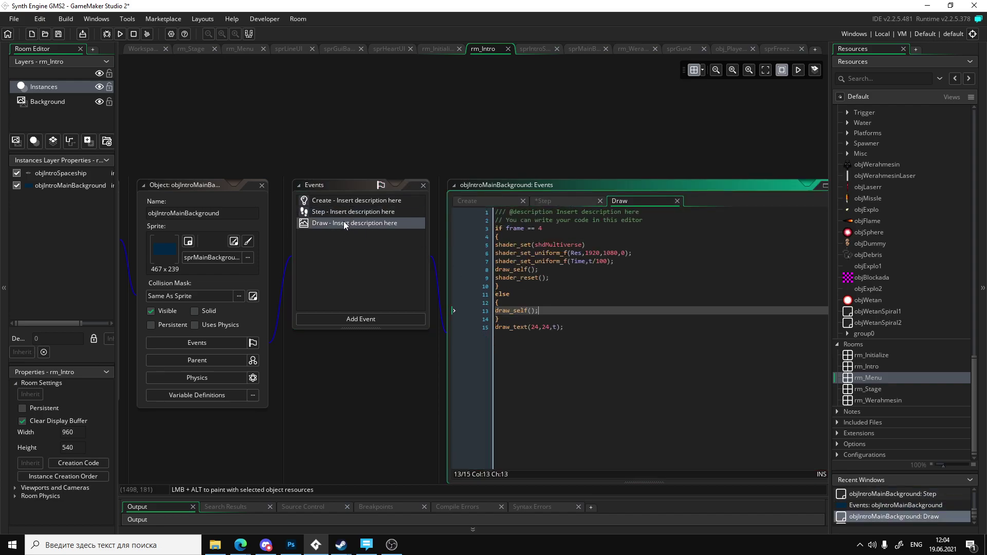
left_click(320, 202)
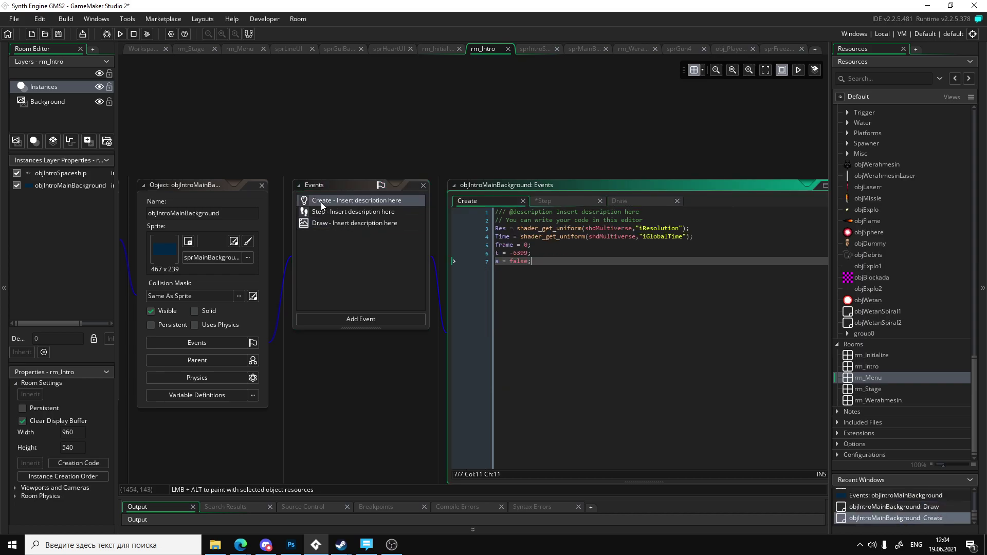
middle_click_drag(578, 325, 667, 336)
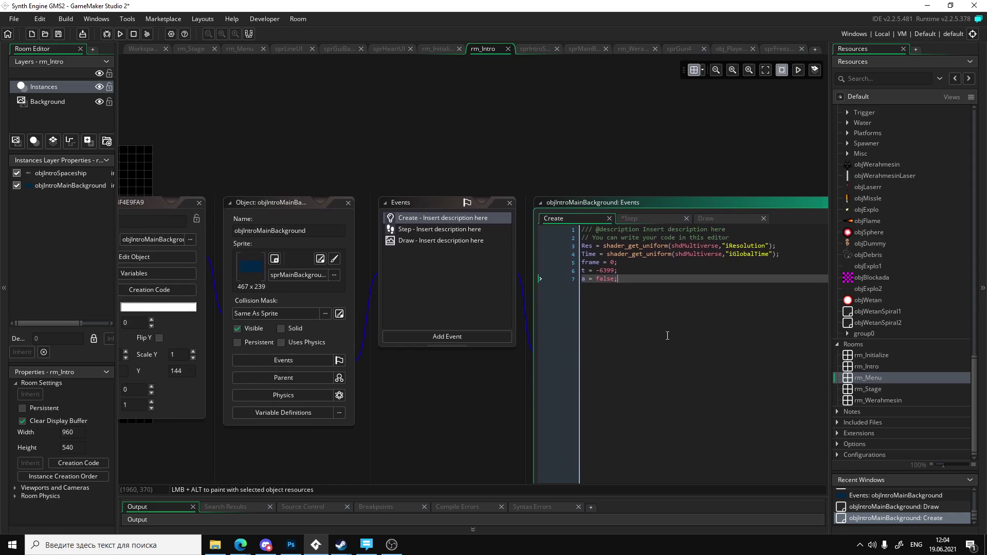
scroll(625, 328, "up", 2)
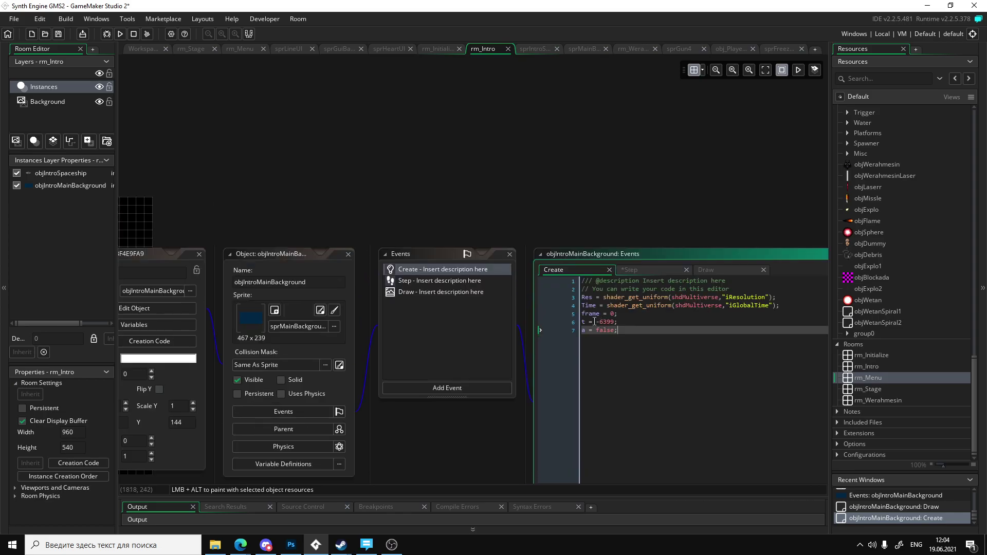
left_click(942, 545)
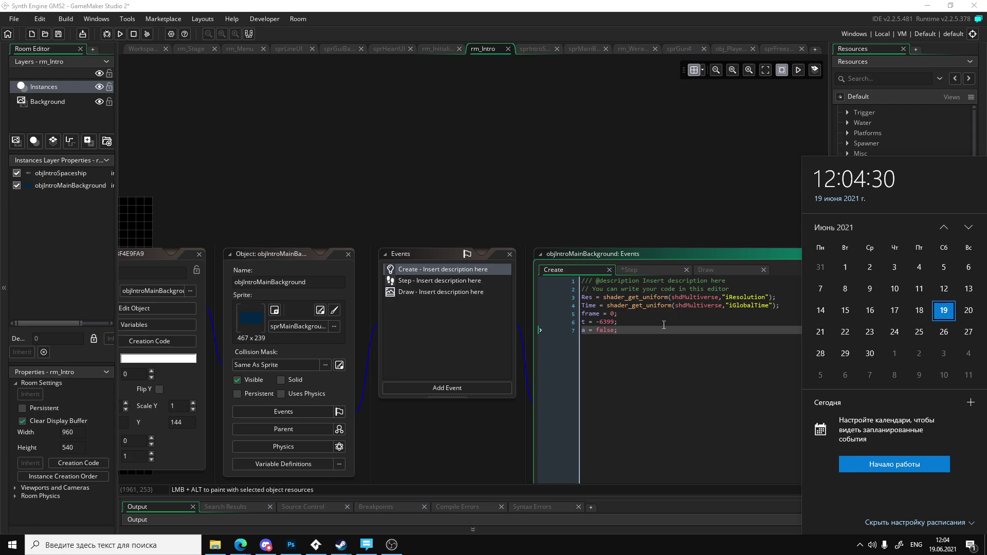
left_click(440, 319)
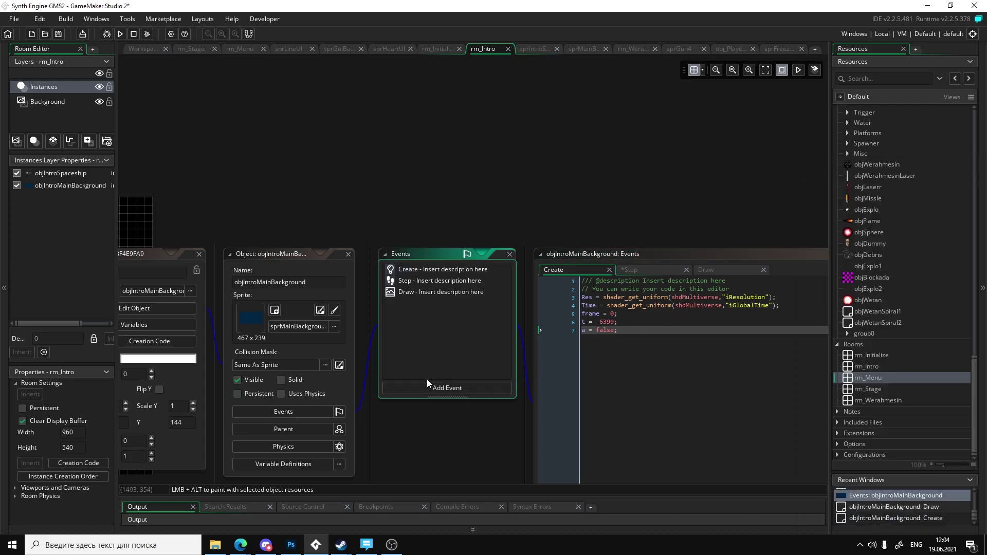
left_click(423, 278)
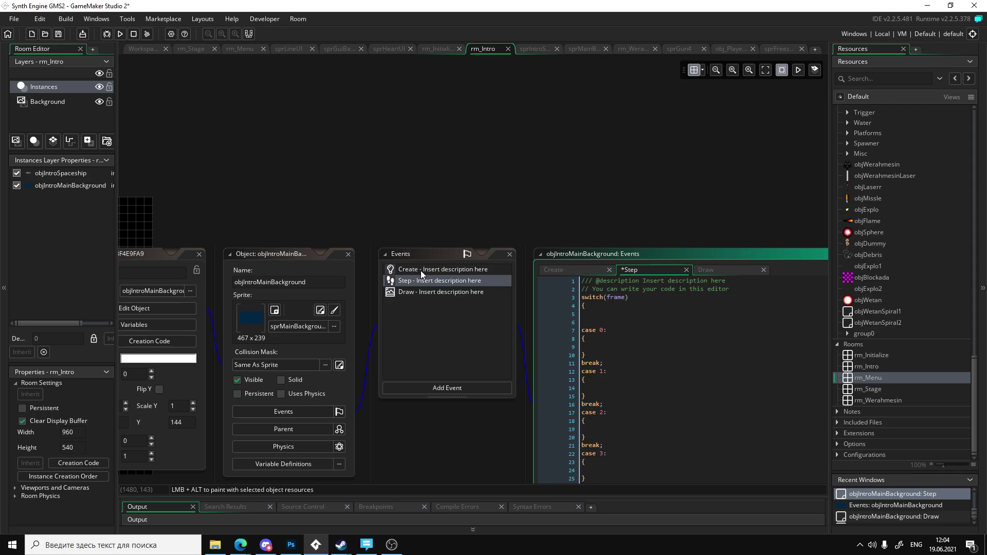
left_click(421, 271)
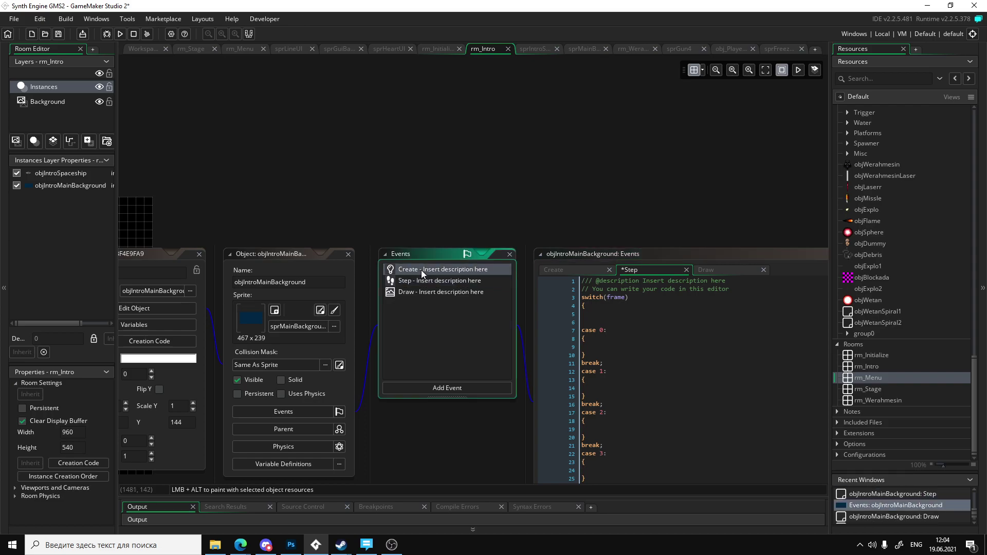
left_click(458, 321)
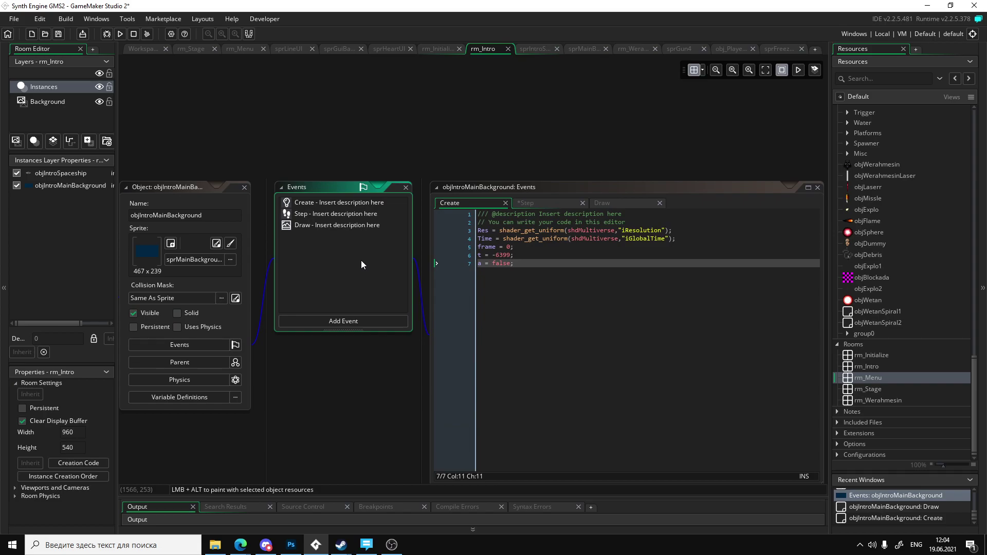
Look at the objIntroMainBackground instance in the room, with its Step event open at the case 0 block.
key("alt+Tab")
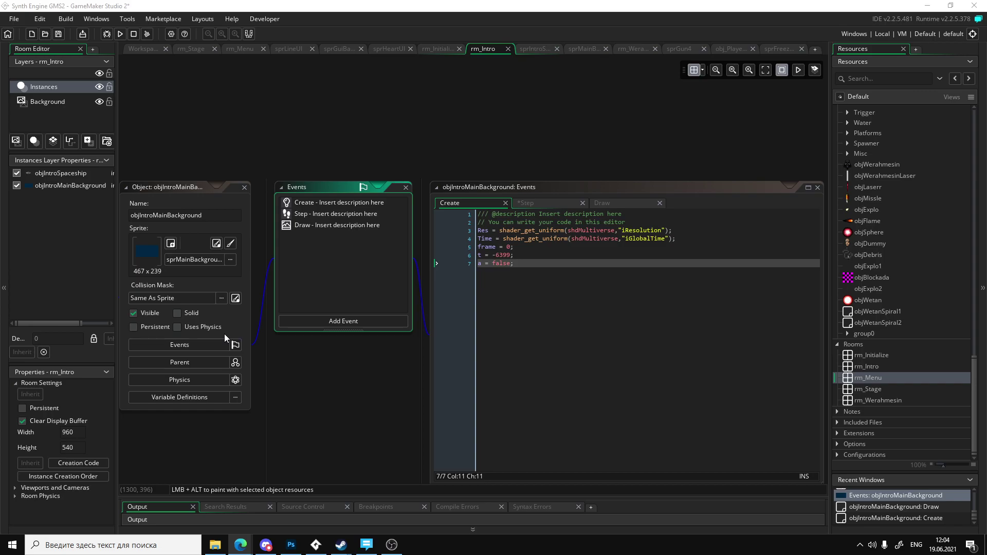
middle_click_drag(382, 296, 679, 312)
left_click(377, 226)
middle_click_drag(239, 323, 333, 279)
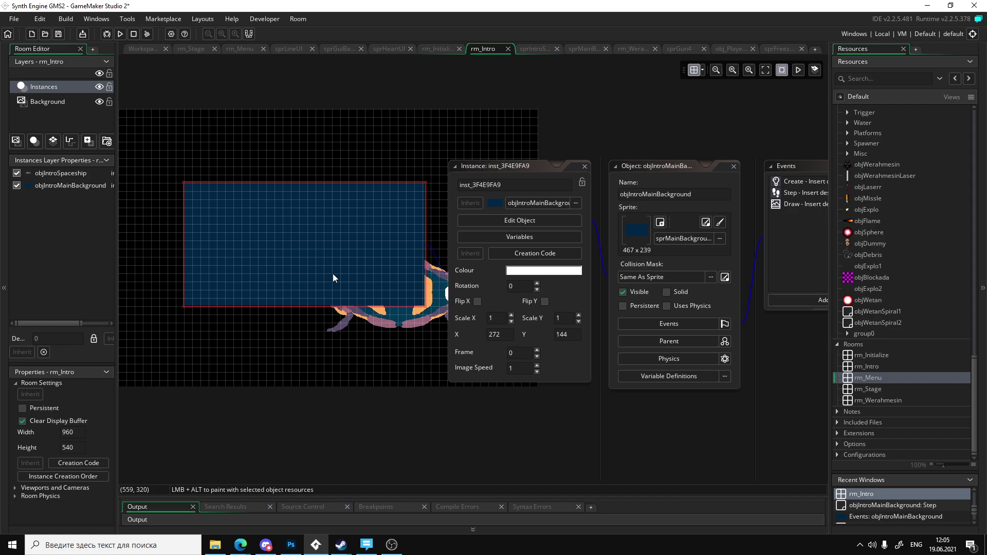
middle_click_drag(333, 275, 1, 260)
left_click(660, 236)
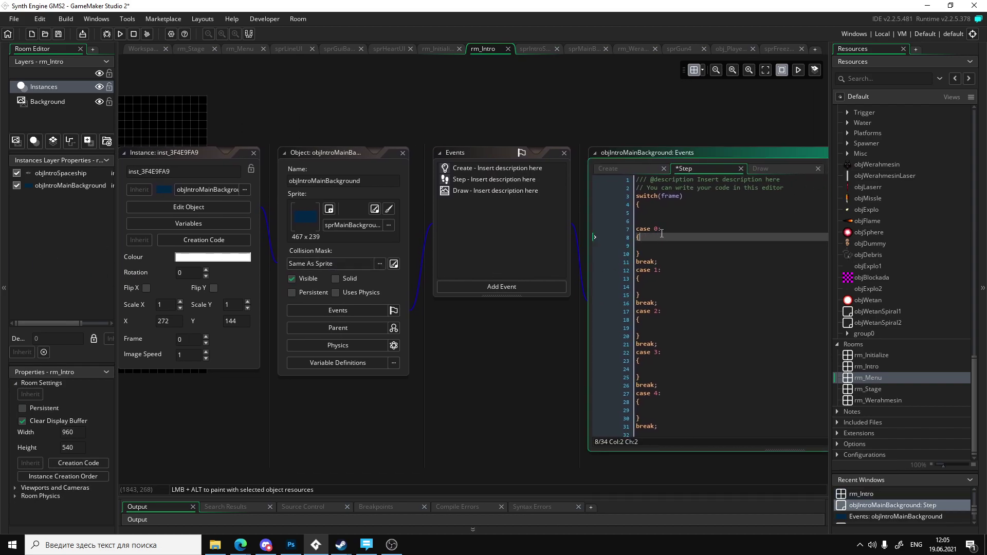
Switch to Photoshop and look through the layers of the multiverse intro artwork.
left_click(291, 544)
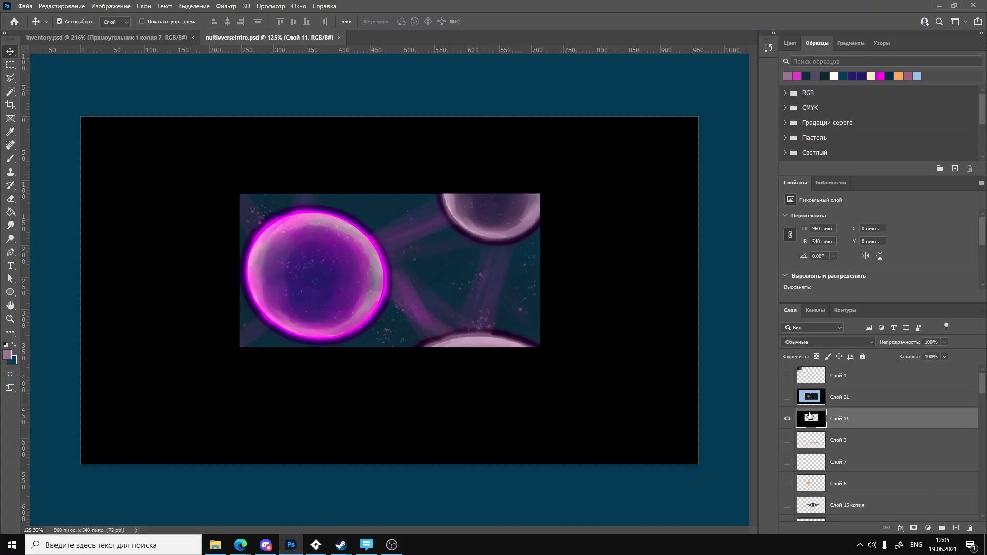
scroll(805, 411, "down", 5)
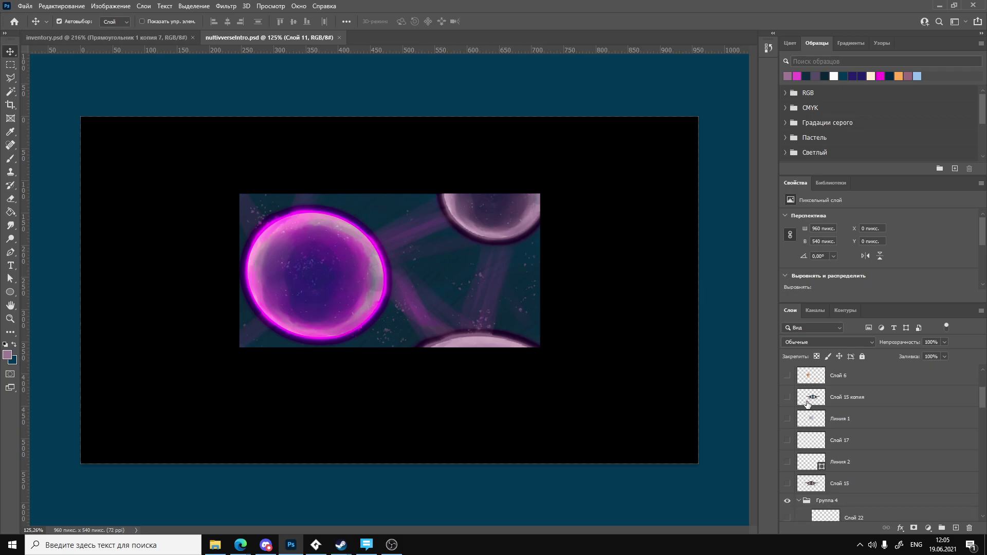
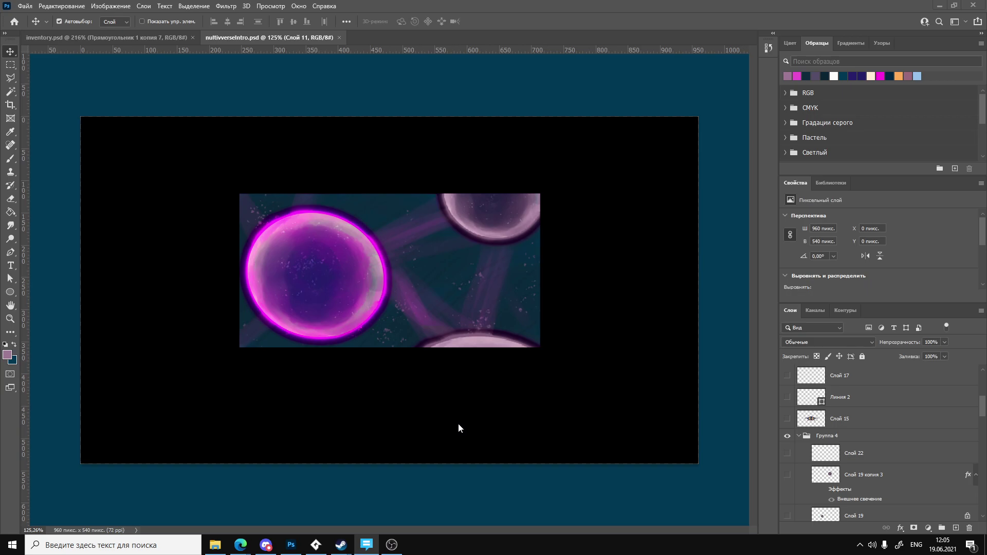
Look through the layers and groups of the intro artwork, from the hidden top layers down to Группа 2.
scroll(810, 439, "down", 5)
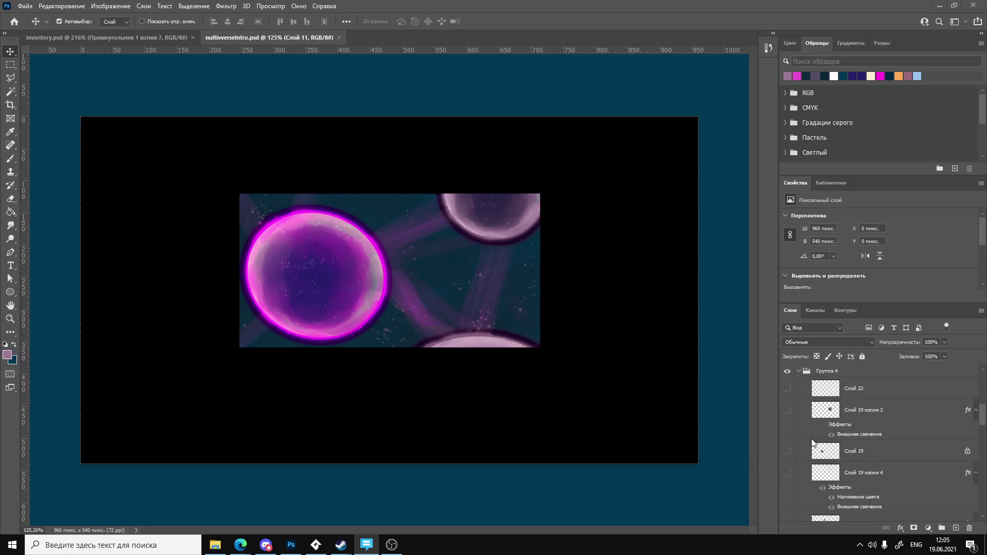
scroll(810, 438, "down", 5)
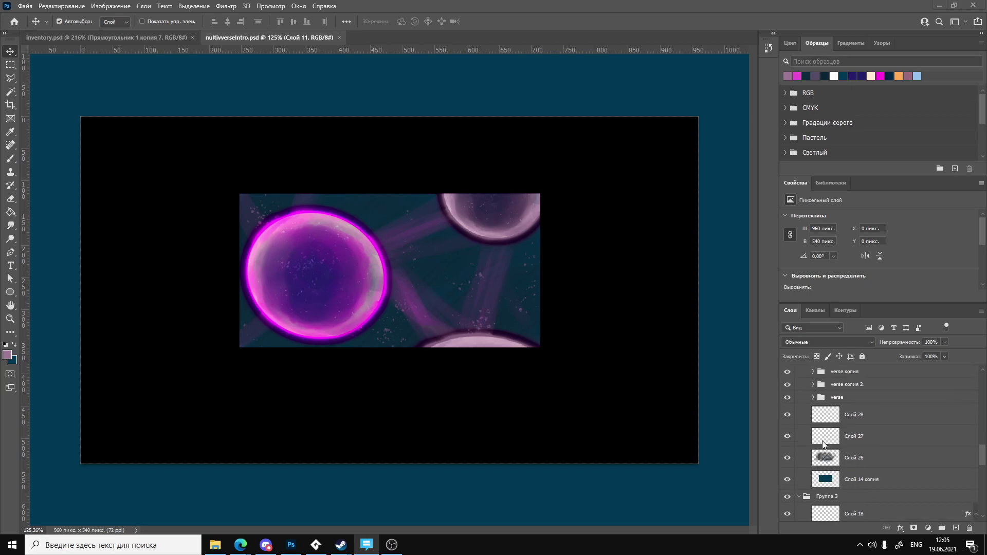
scroll(823, 443, "down", 10)
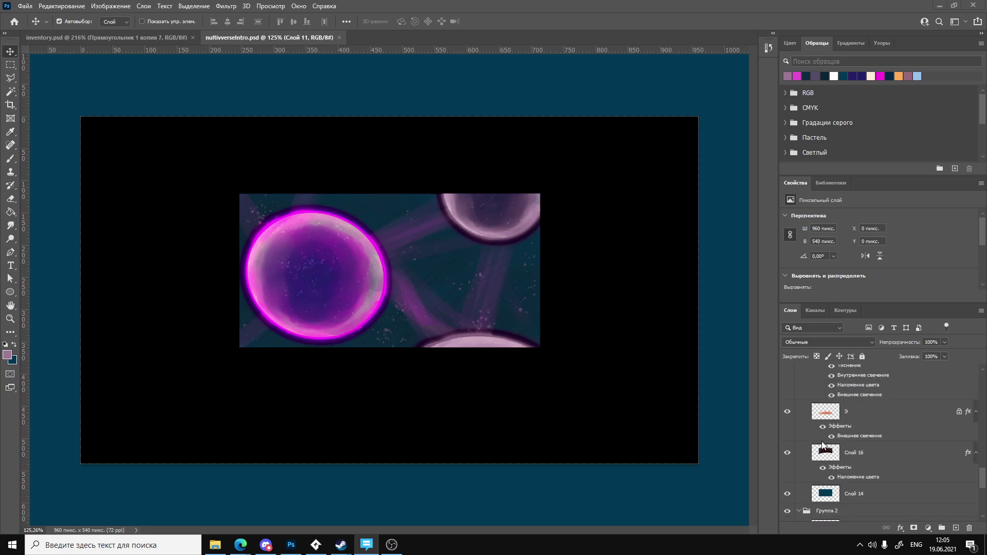
scroll(821, 445, "down", 6)
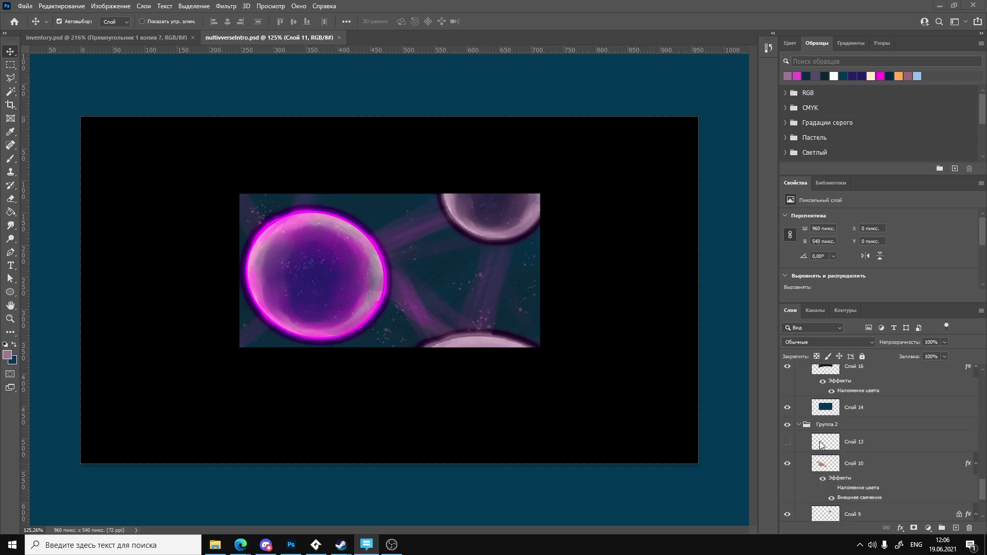
scroll(819, 441, "up", 15)
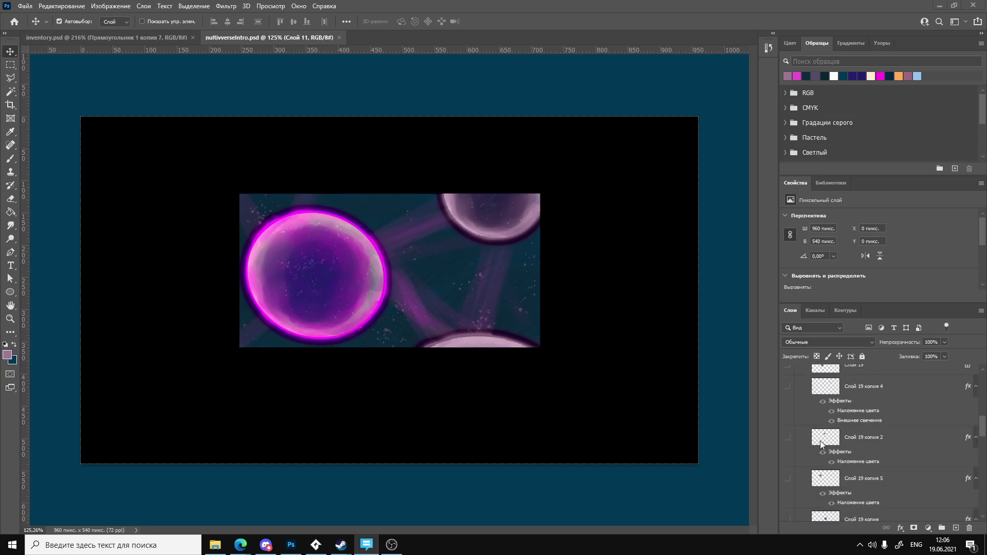
scroll(819, 441, "up", 3)
scroll(819, 440, "down", 3)
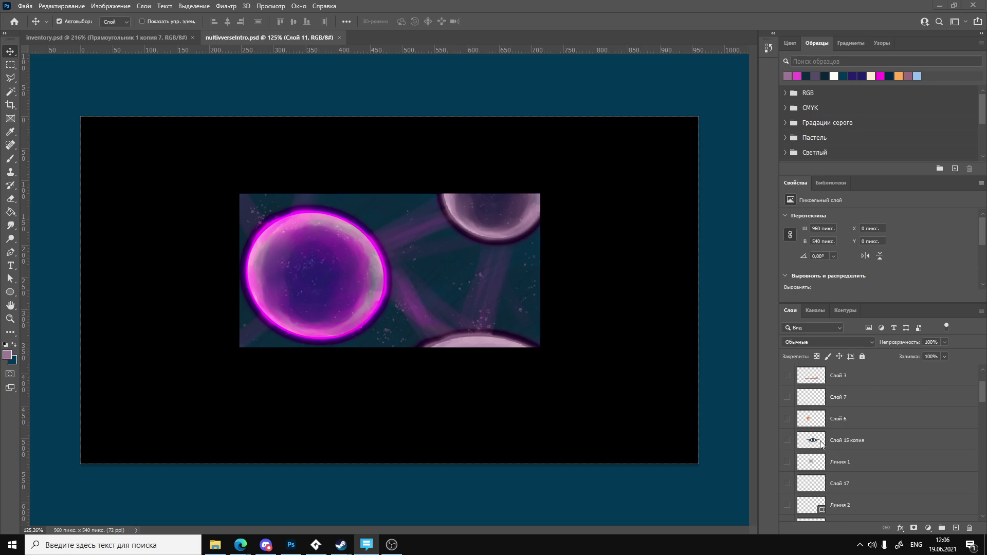
scroll(821, 445, "down", 3)
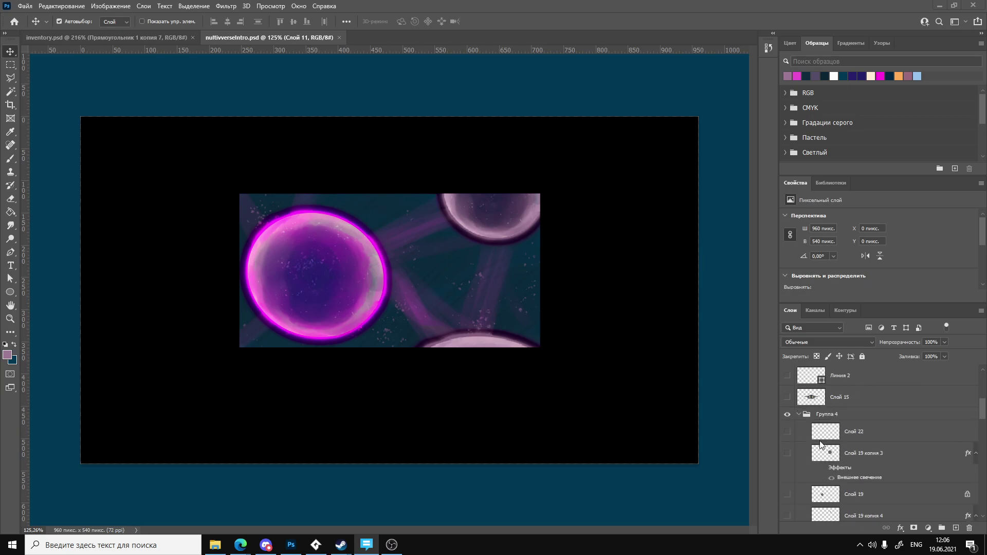
scroll(800, 427, "down", 1)
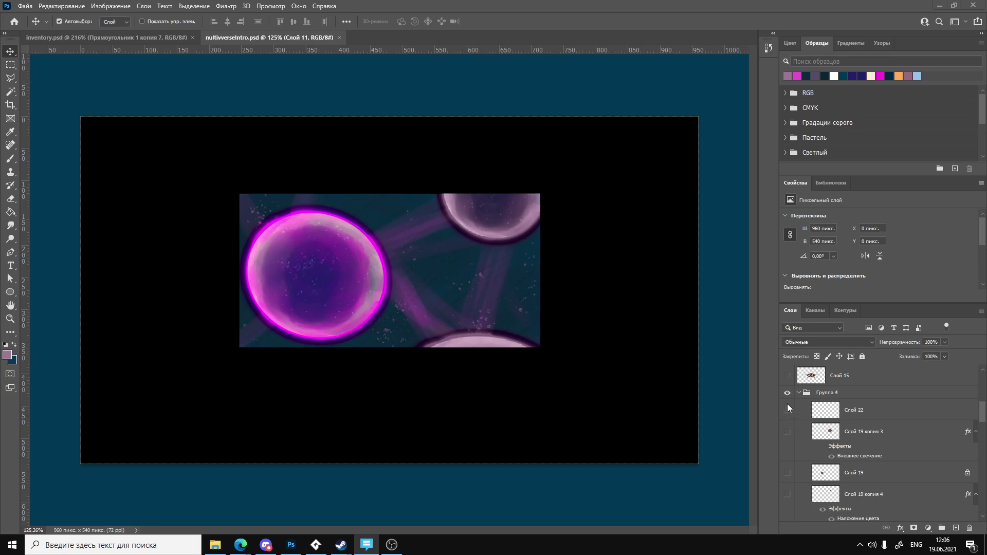
scroll(789, 404, "down", 5)
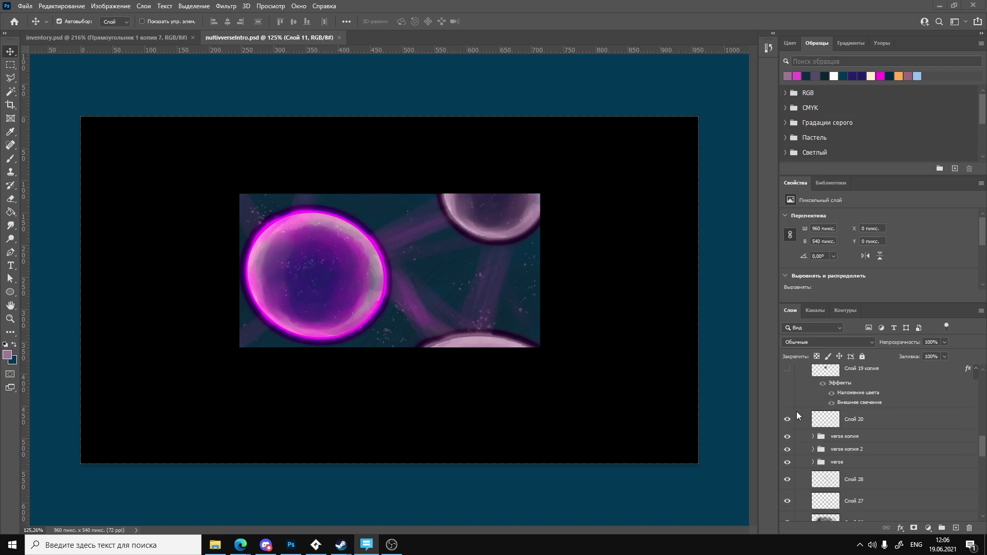
scroll(797, 412, "up", 4)
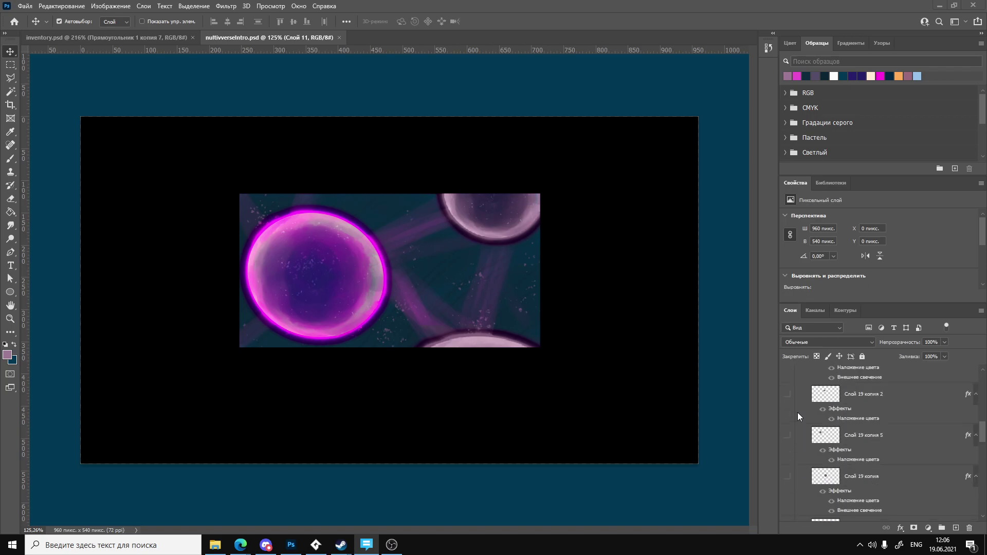
scroll(797, 413, "up", 6)
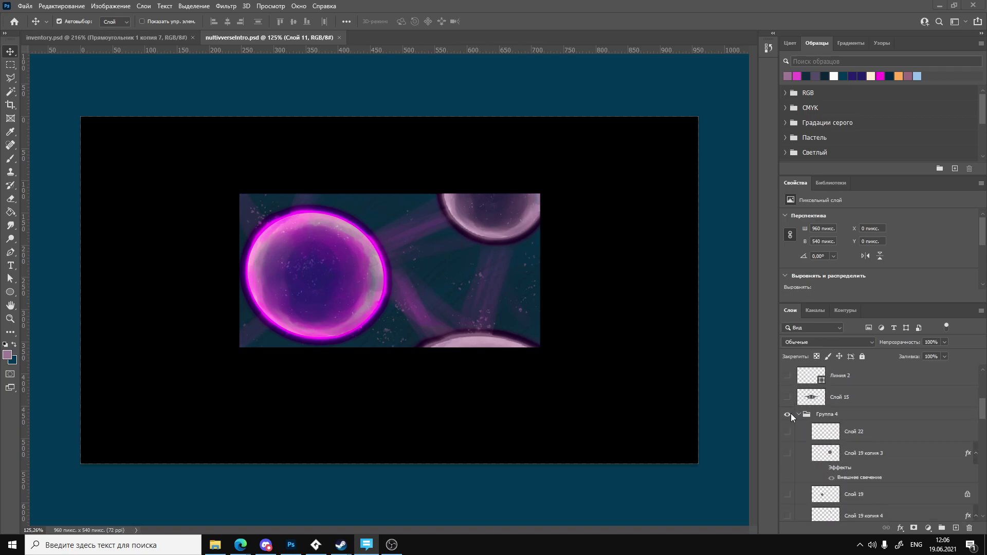
Collapse Группа 4 and hide both Группа 4 and Группа 3 to expose the planet frame.
left_click(787, 414)
left_click(788, 415)
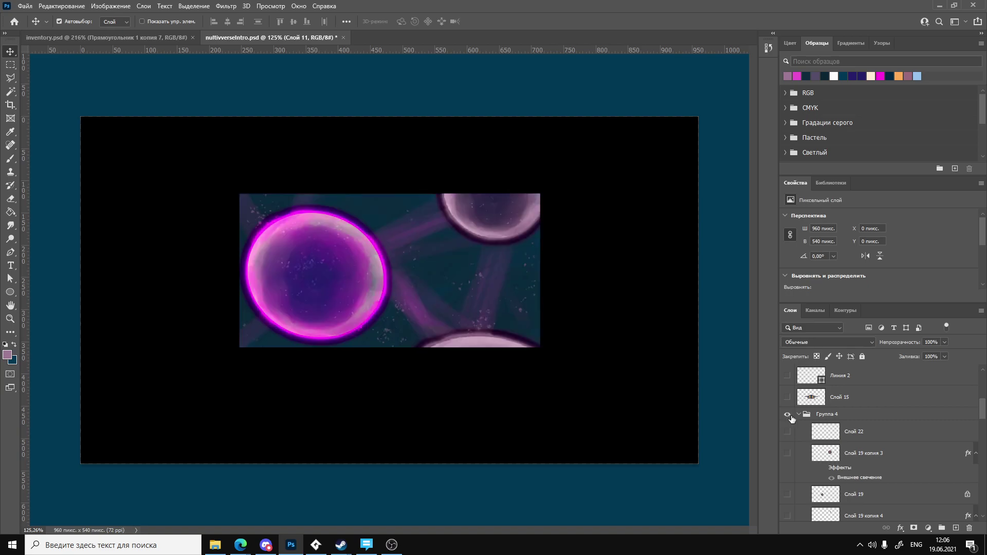
left_click(799, 415)
left_click(787, 428)
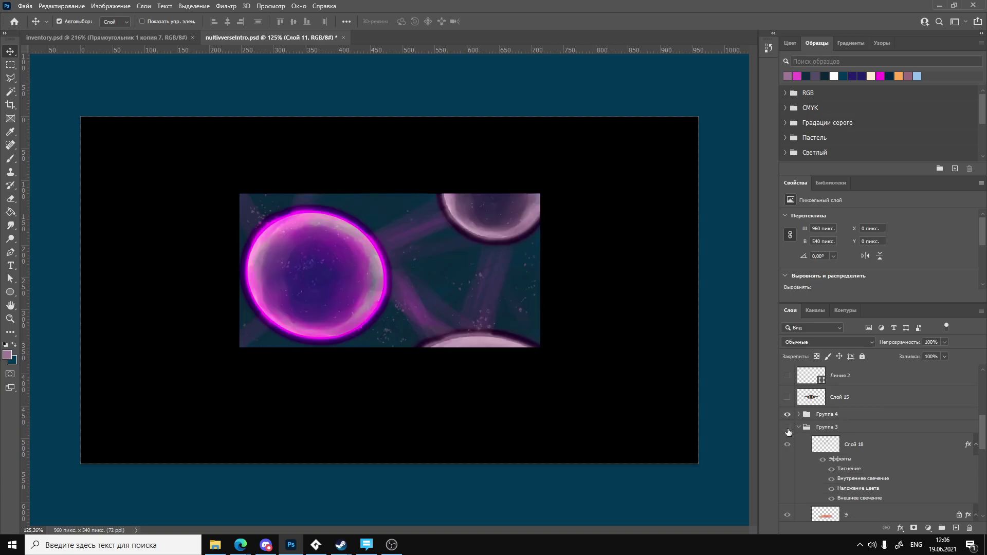
left_click(787, 414)
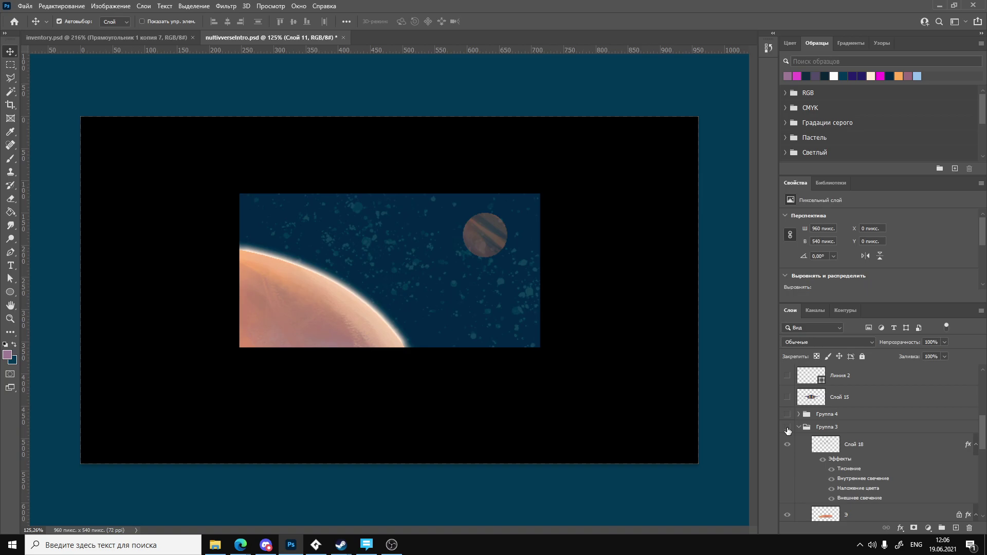
Collapse Группа 3 and hide Группа 2 to expose the volcano frame.
scroll(789, 431, "down", 2)
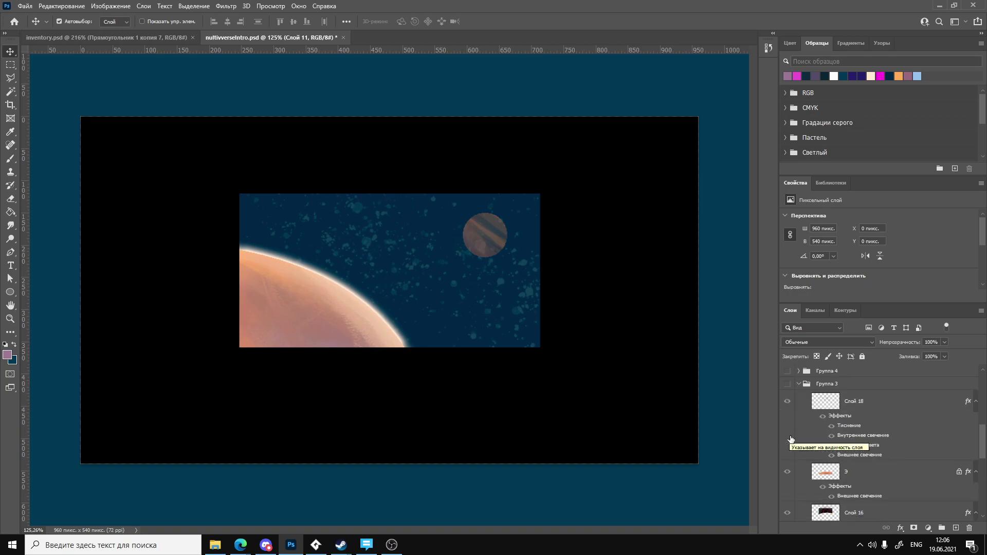
scroll(798, 401, "down", 3)
scroll(798, 396, "up", 3)
left_click(799, 385)
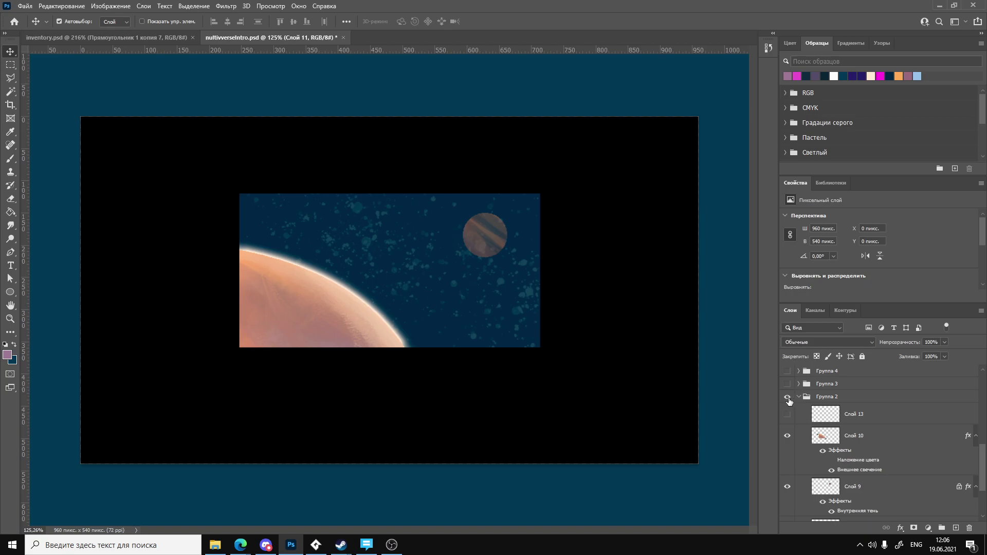
left_click(790, 400)
left_click(790, 401)
left_click(788, 400)
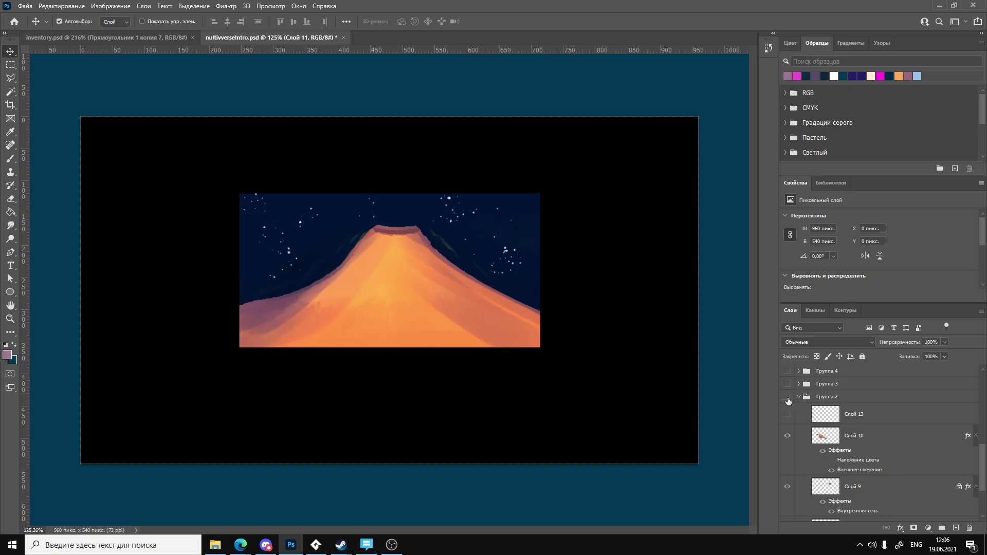
Examine the volcano frame up close, selecting Слой 4 and looking over the layers of Группа 1.
scroll(832, 458, "down", 3)
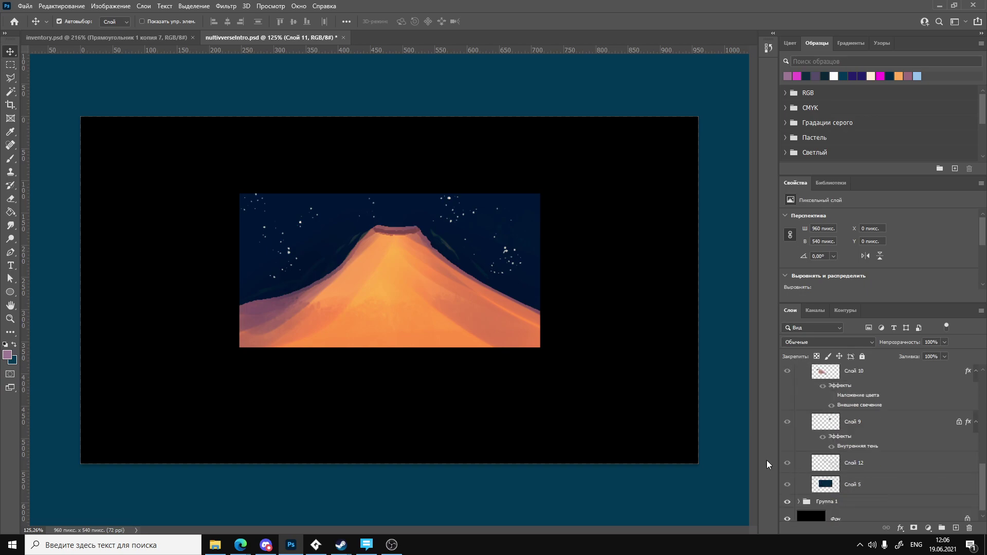
scroll(297, 283, "up", 5, "alt")
scroll(297, 283, "up", 2)
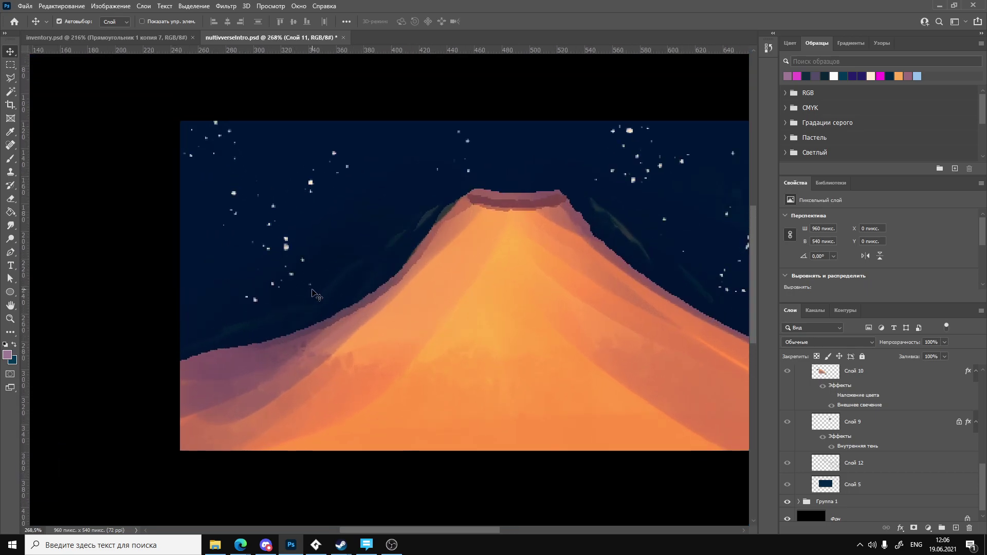
left_click(287, 264, "ctrl")
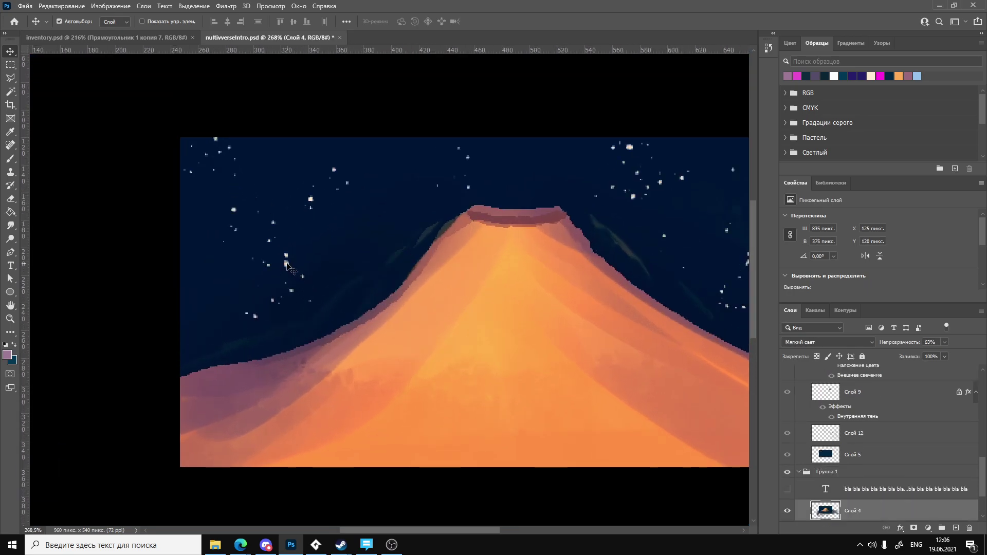
scroll(848, 484, "down", 2)
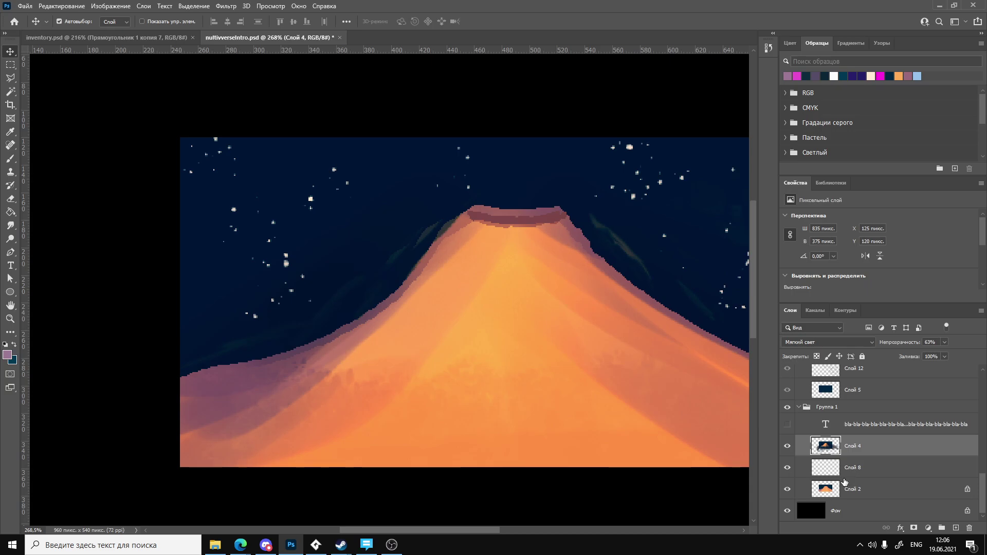
scroll(843, 483, "up", 1)
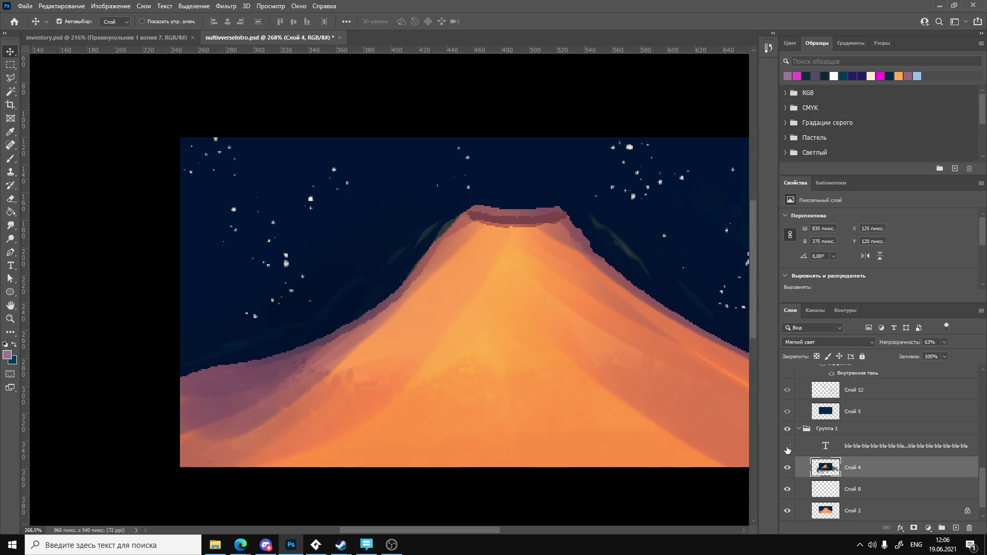
scroll(643, 390, "down", 2, "alt")
scroll(512, 355, "down", 1, "alt")
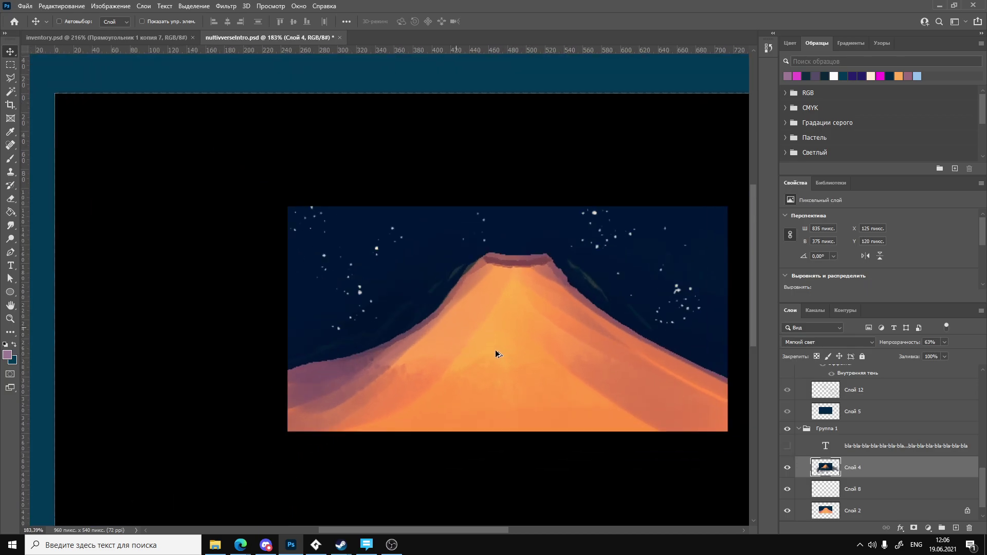
scroll(493, 349, "up", 1, "alt")
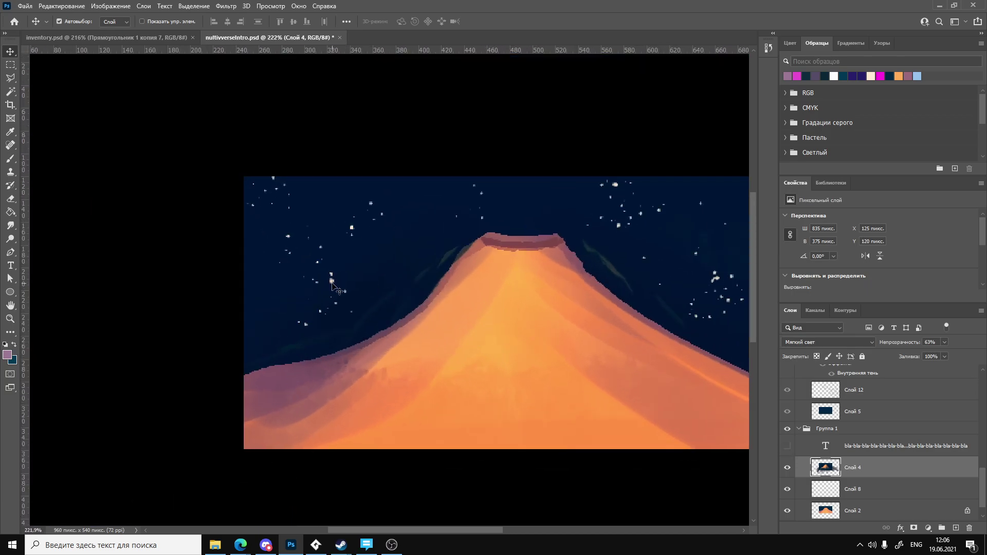
Fade Слой 4 down to 0% opacity to compare the volcano's colours, and bring its opacity back up to 52%.
left_click(945, 342)
mouse_move(929, 353)
left_mouse_down()
mouse_move(945, 356)
mouse_move(911, 360)
left_mouse_up()
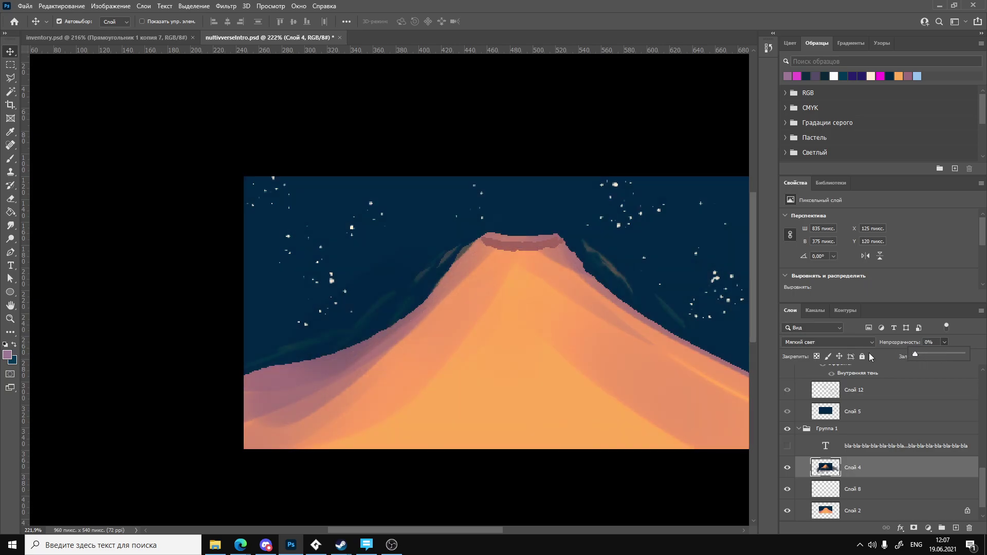
scroll(544, 375, "down", 5, "alt")
scroll(343, 304, "up", 3, "alt")
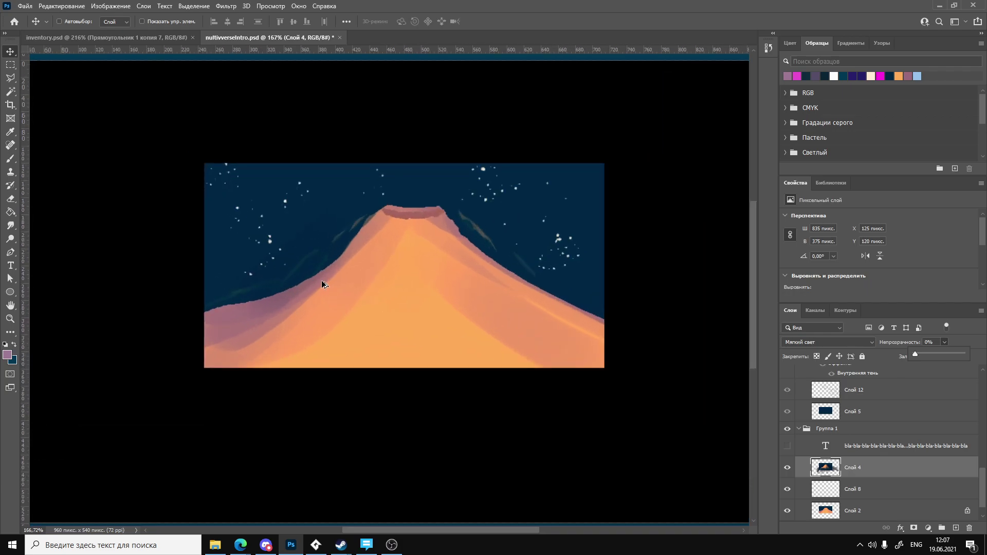
left_click_drag(915, 354, 941, 358)
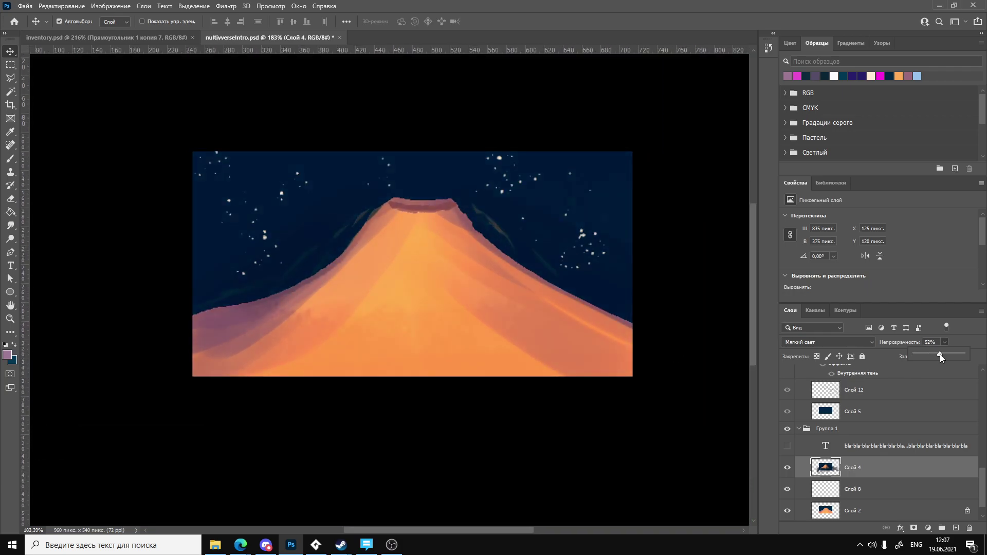
left_click(966, 338)
Switch to GameMaker and run the game, continuing into the playable level.
left_click(316, 544)
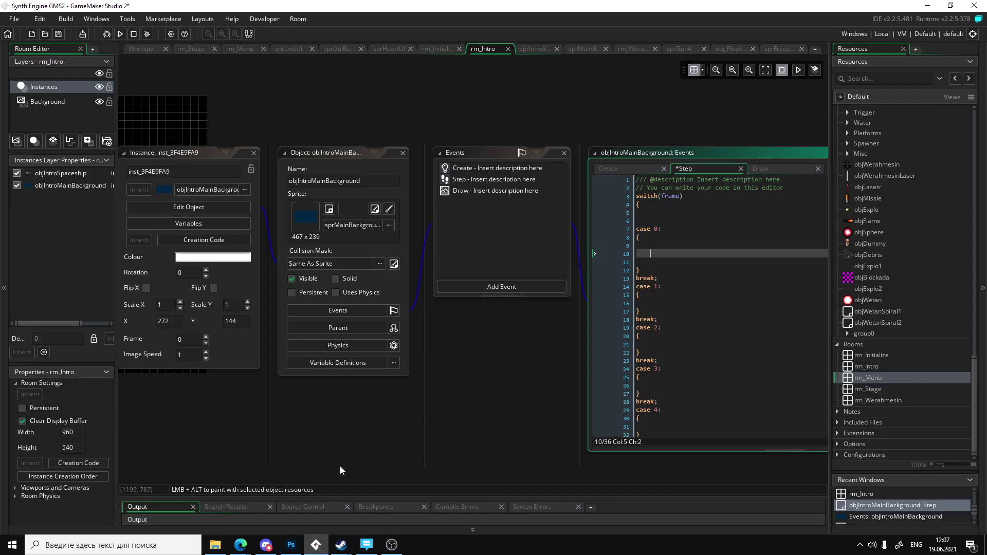
left_click(119, 34)
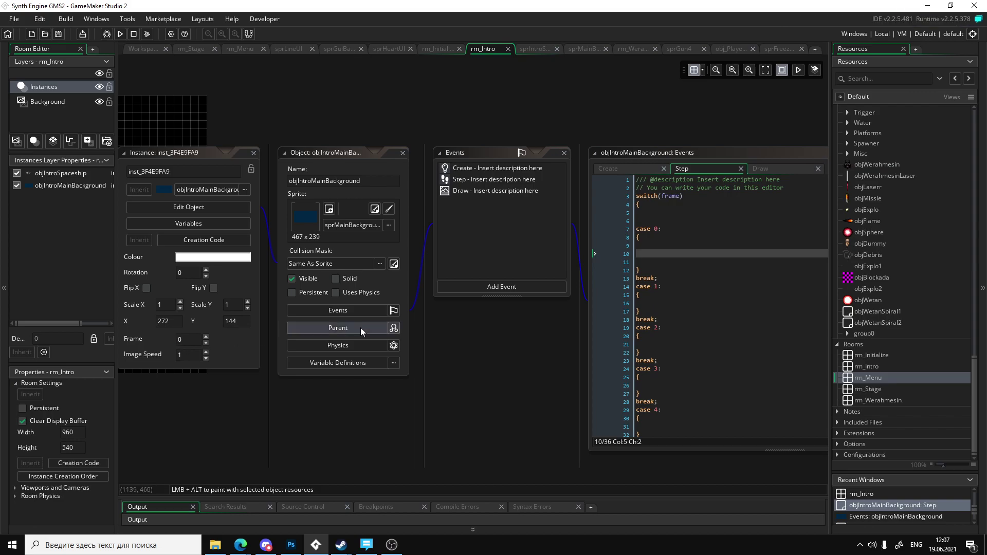
key("shift")
key("shift")
key("shift")
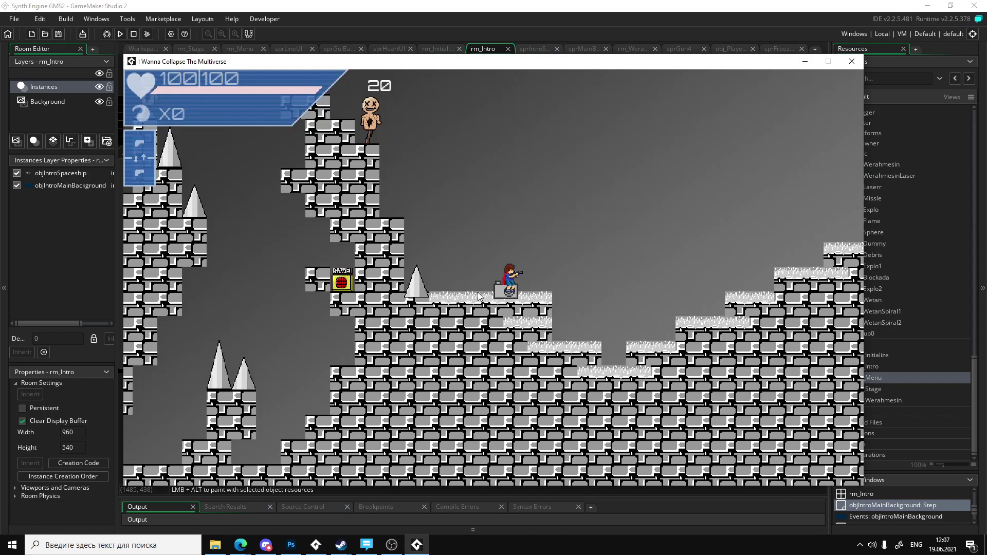
Browse the weapons in the in-game inventory and equip the Shotgun.
key("Up")
key("Down")
key("Down")
key("Down")
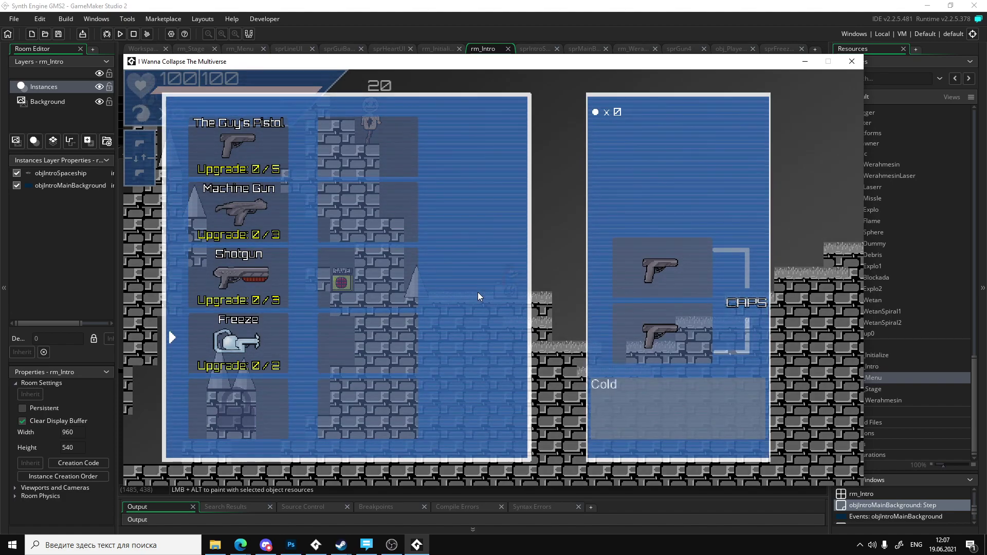
key("Up")
key("Up")
key("Up")
key("Down")
key("Down")
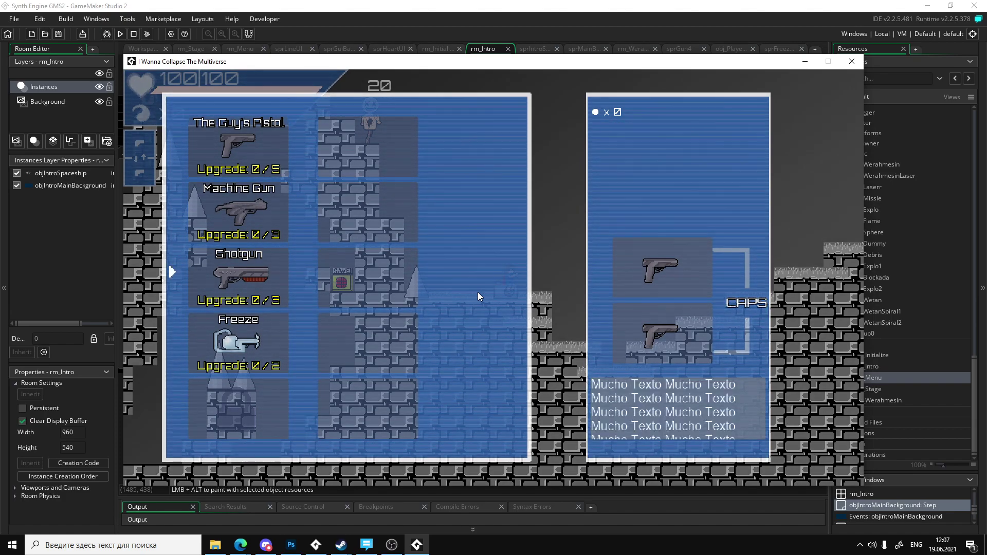
key("shift")
key("z")
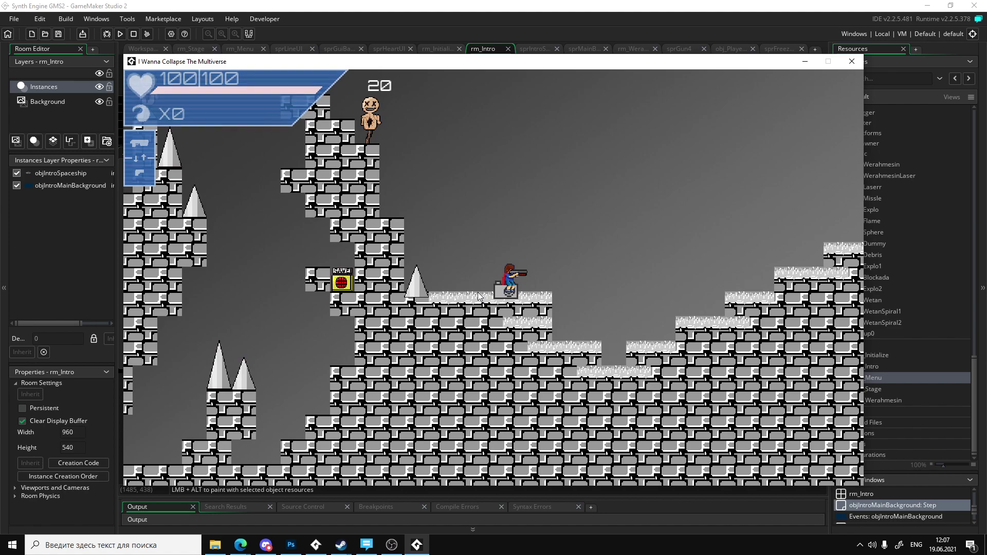
Test the Shotgun in the level by jumping up to the target dummy beside the wall and shooting it.
key("Left")
key("shift")
key("Up")
key("shift")
key("z")
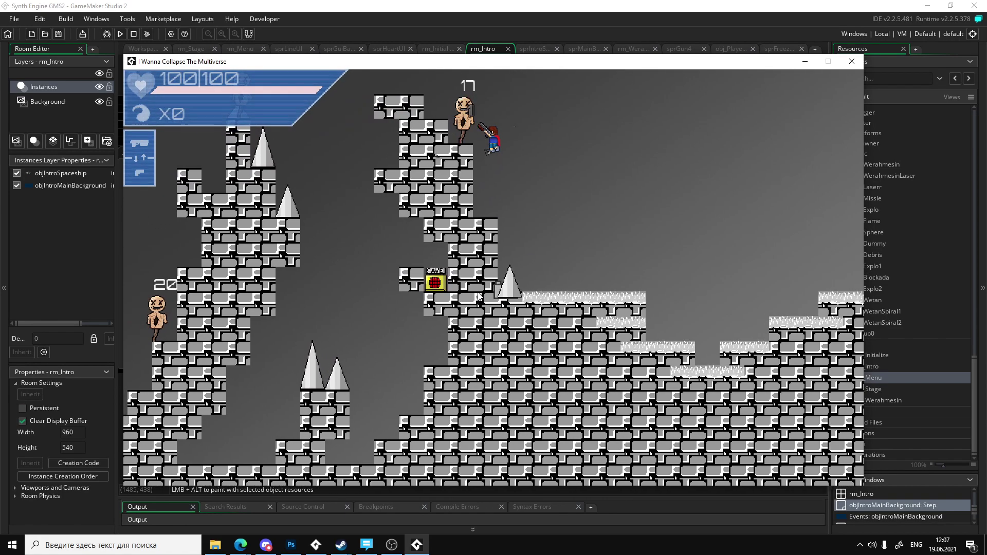
key("z")
key("shift")
key("z")
key("shift")
key("z")
key("z")
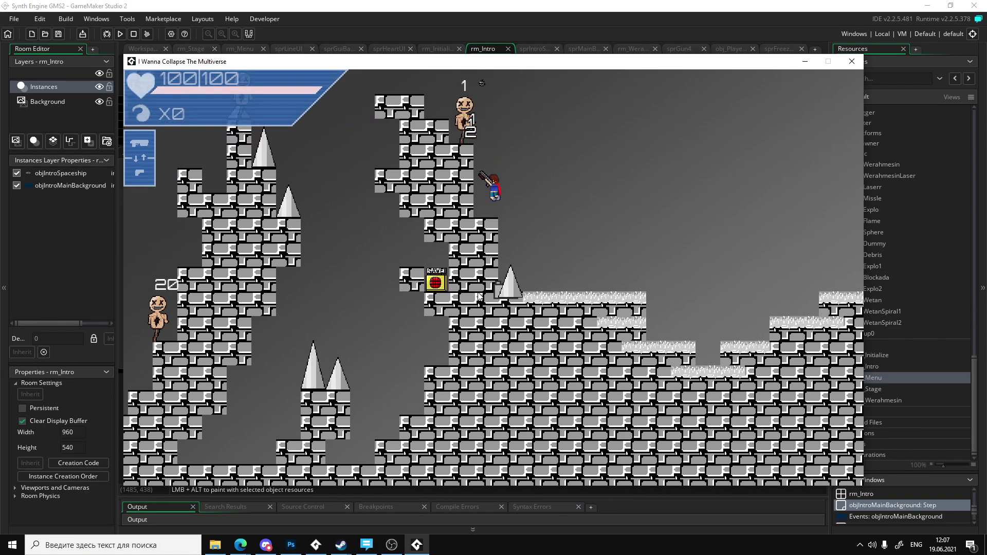
key("shift")
key("z")
key("shift")
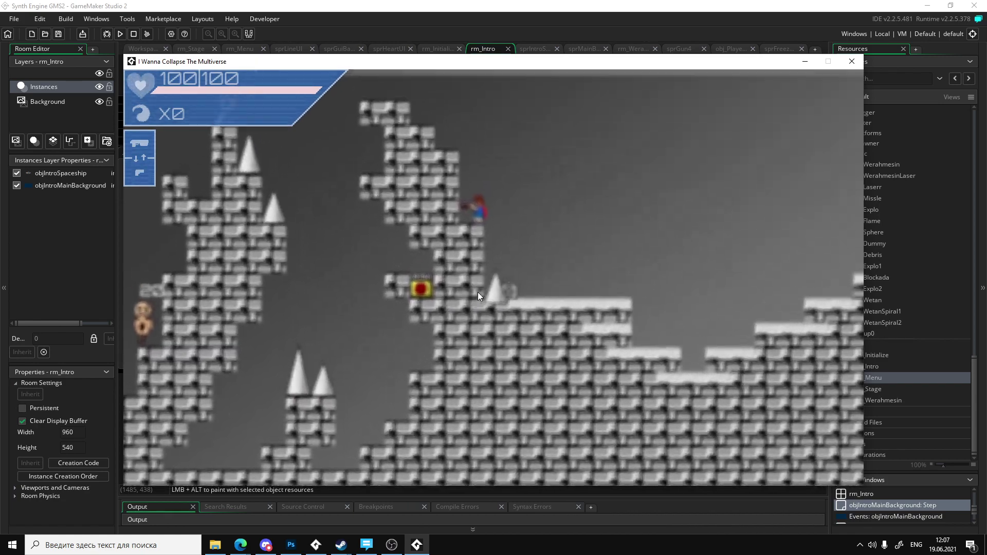
Skip to the boss room, test the boss fight until the character dies, and restart and quit the game.
key("Page_Down")
key("Left")
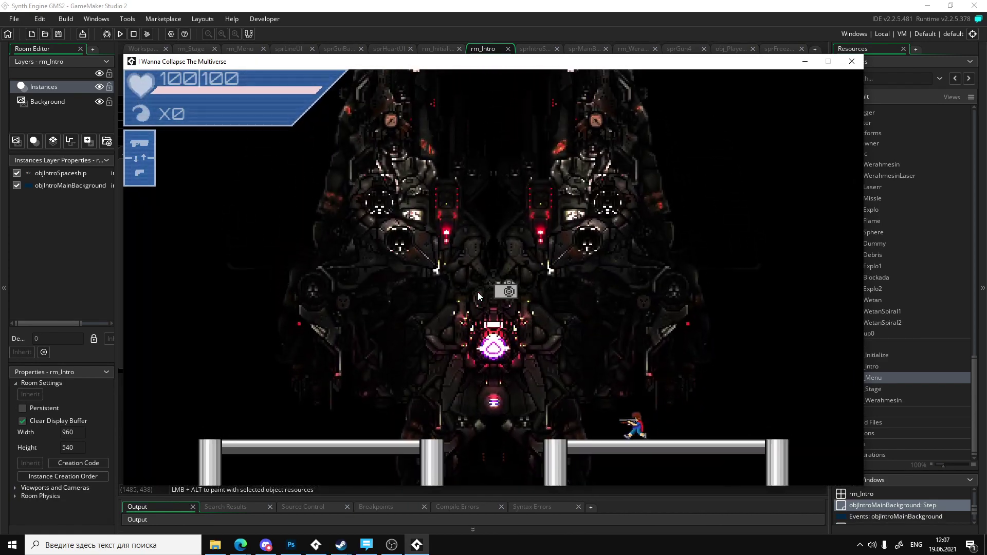
key("Up")
key("Left")
key("shift")
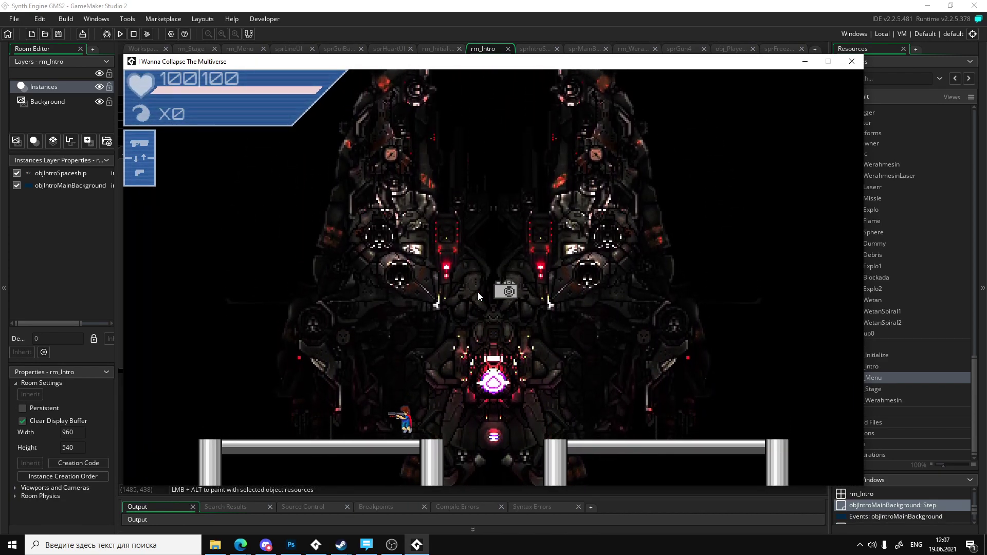
key("Left")
key("Right")
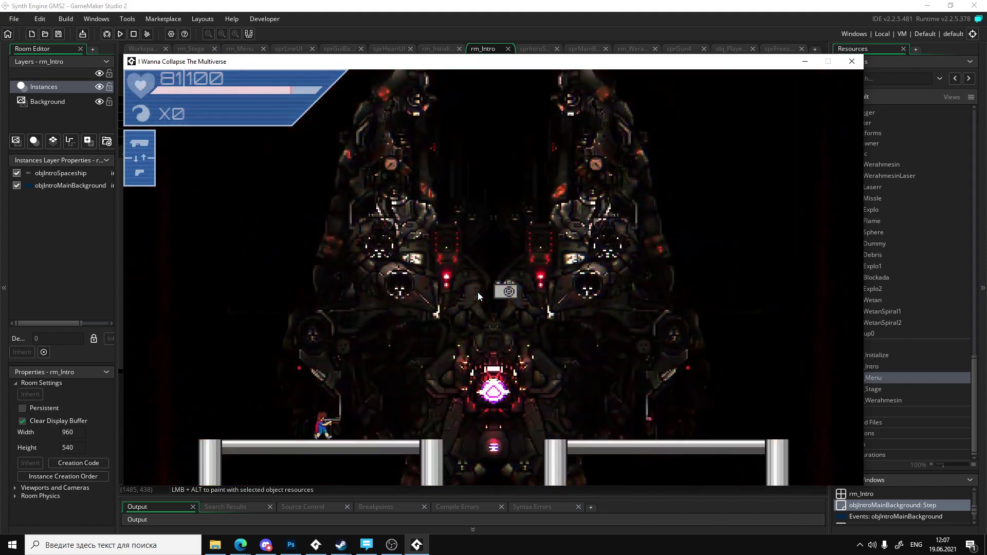
key("Left")
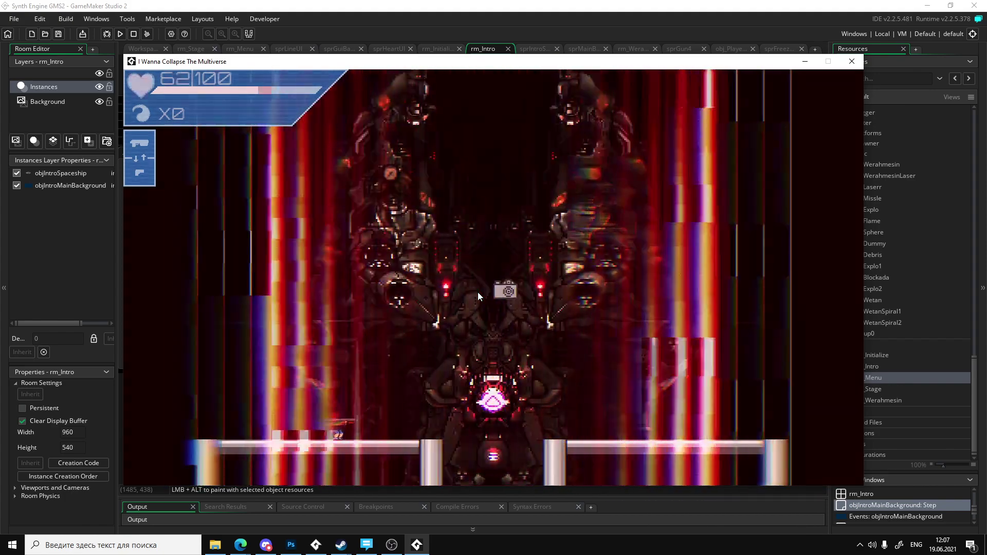
key("Left")
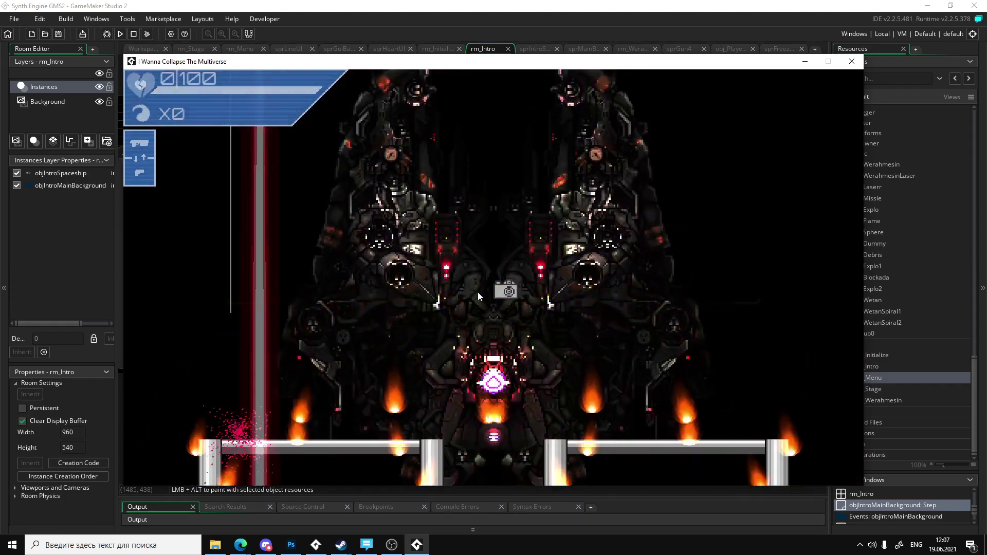
key("r")
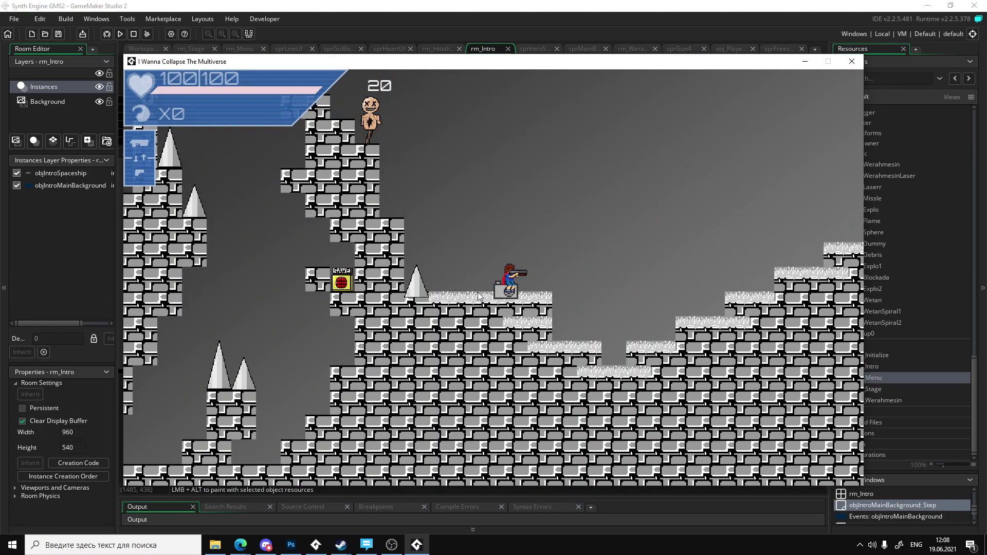
key("Escape")
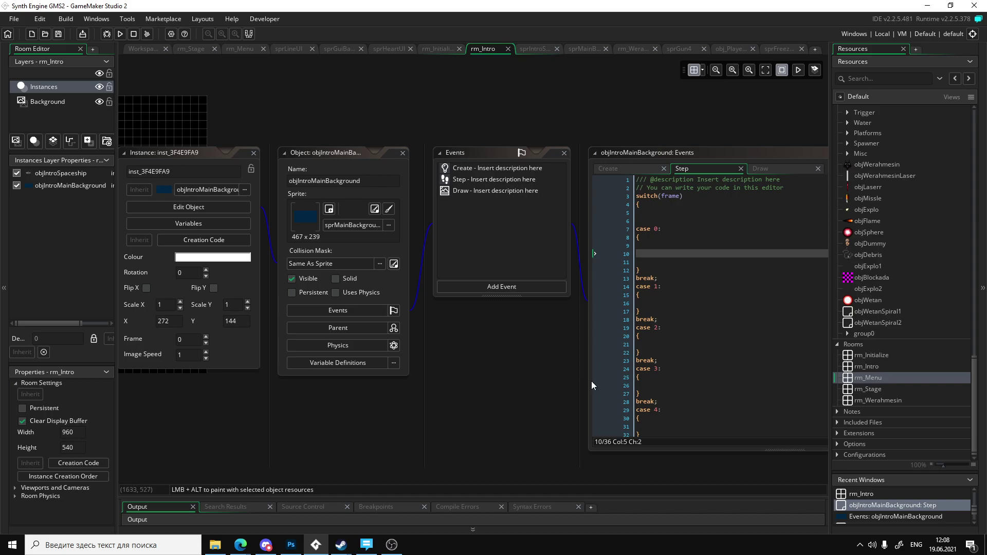
Look over the empty case 0 to case 4 blocks in the Step event of objIntroMainBackground.
left_click(631, 409)
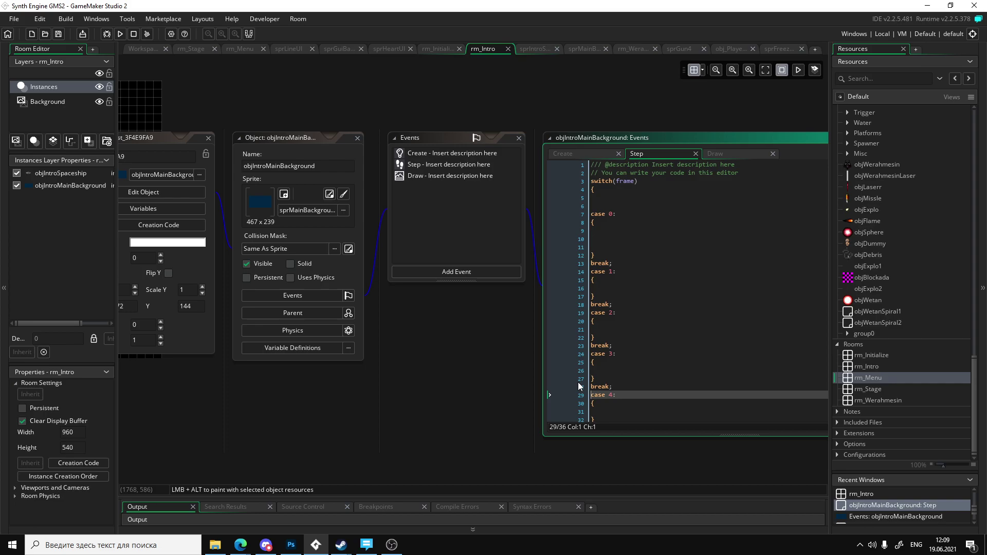
middle_click_drag(615, 375, 574, 455)
scroll(497, 318, "down", 2)
middle_click_drag(481, 419, 495, 394)
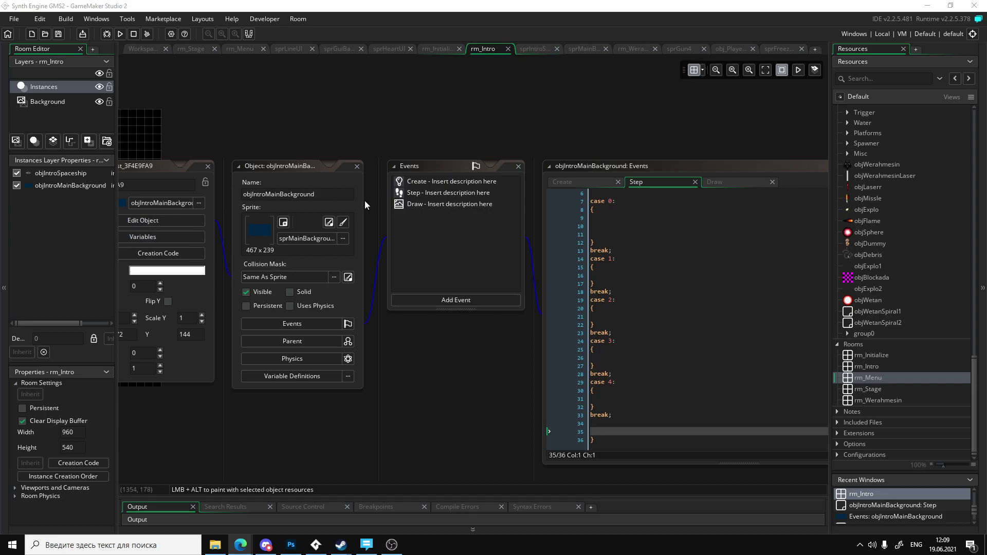
middle_click_drag(654, 333, 555, 307)
scroll(578, 348, "up", 2)
Switch to Photoshop and sample the dark blue night sky as the brush colour.
left_click(291, 544)
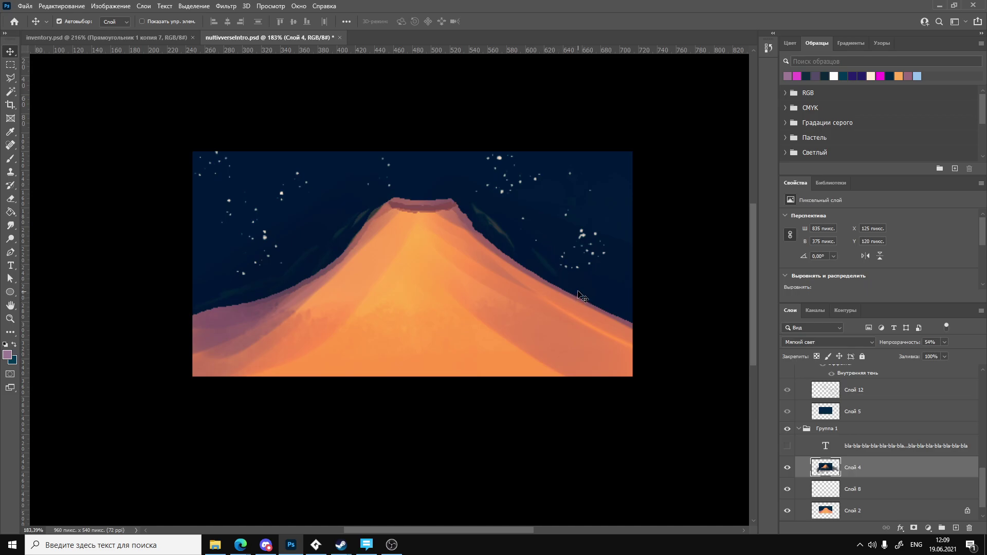
key("i")
left_click(587, 277)
key("b")
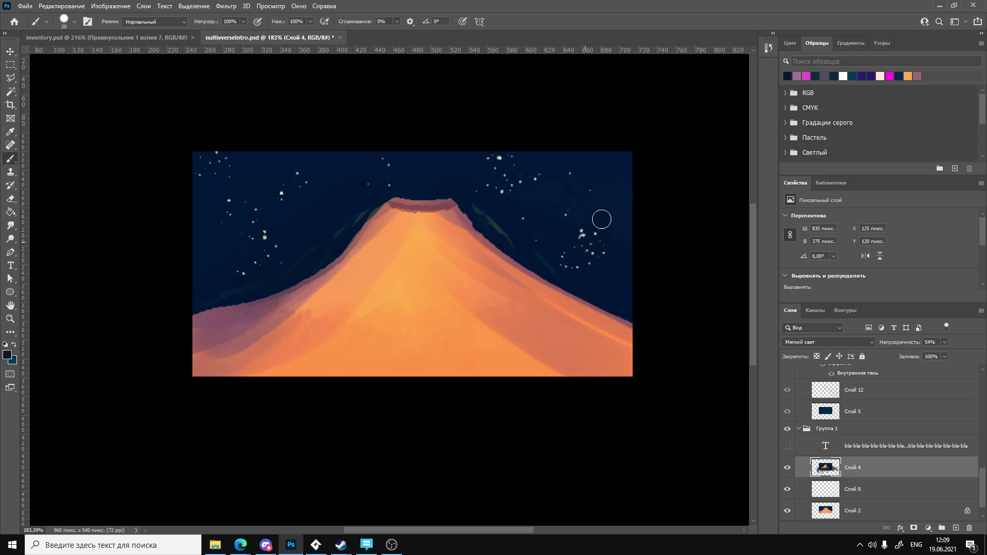
Toggle Слой 5 on and off to compare the planet and volcano frames, and hide Группа 2 again.
left_click(787, 411)
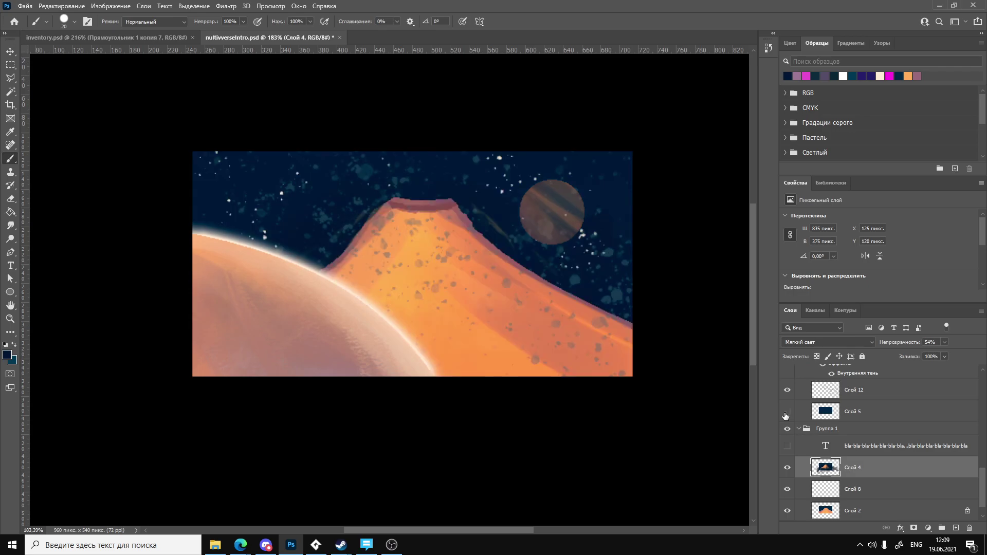
left_click(788, 411)
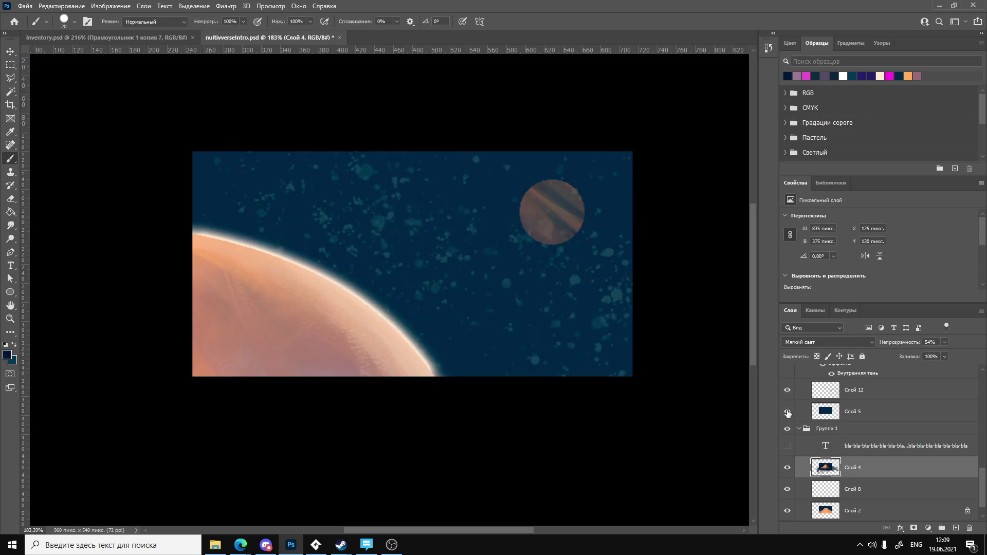
left_click(787, 412)
left_click(788, 412)
scroll(795, 462, "up", 8)
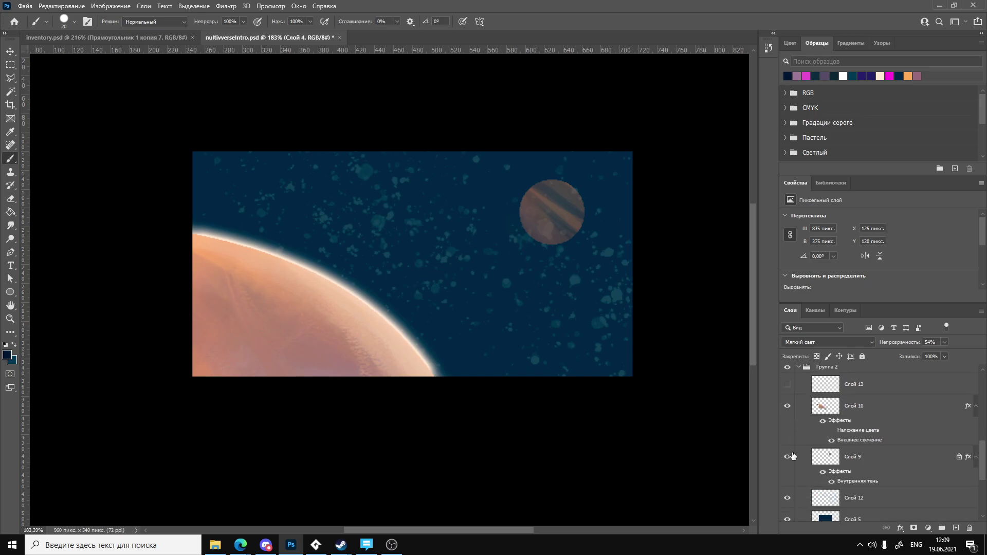
left_click(787, 433)
scroll(787, 434, "down", 2)
scroll(789, 436, "down", 4)
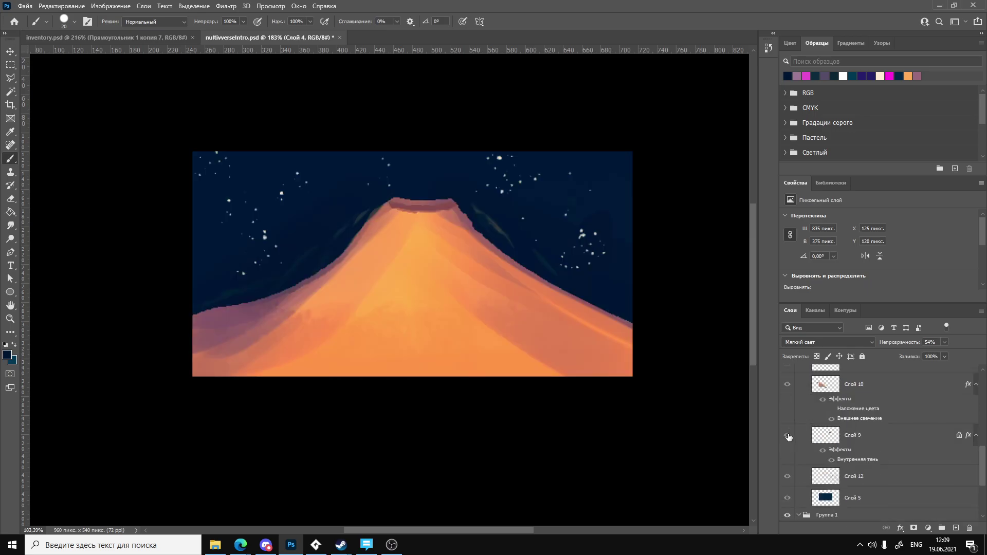
scroll(789, 437, "down", 2)
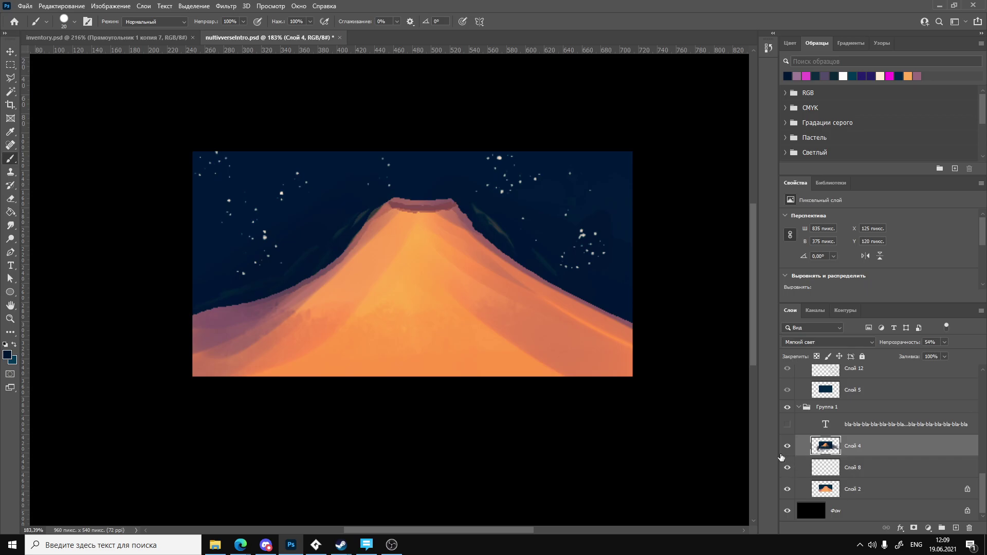
Toggle the visibility of Слой 4 and Слой 2 to compare their contents, and select Слой 2.
left_click(788, 446)
left_click(788, 446)
left_click(787, 445)
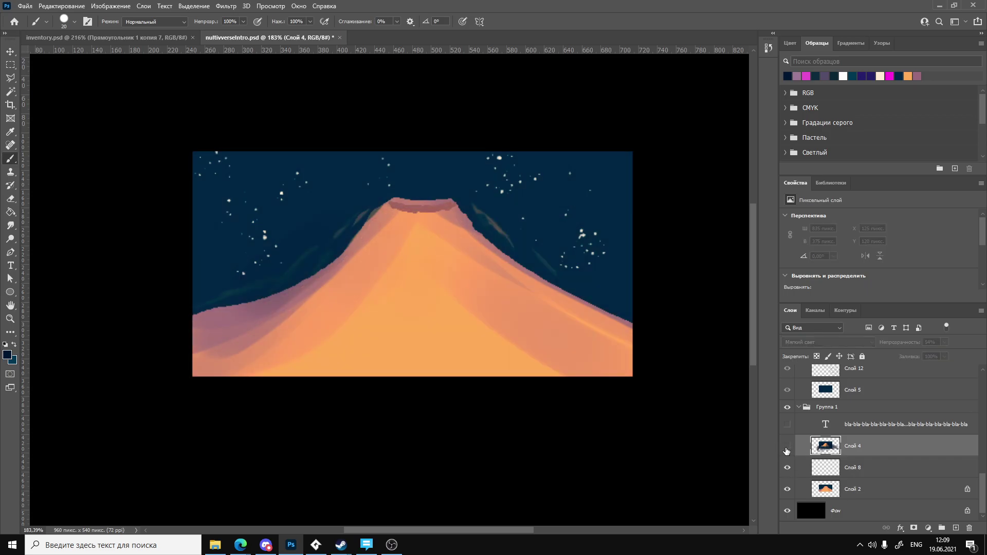
left_click(787, 446)
left_click(787, 489)
left_click(787, 489)
left_click(824, 495)
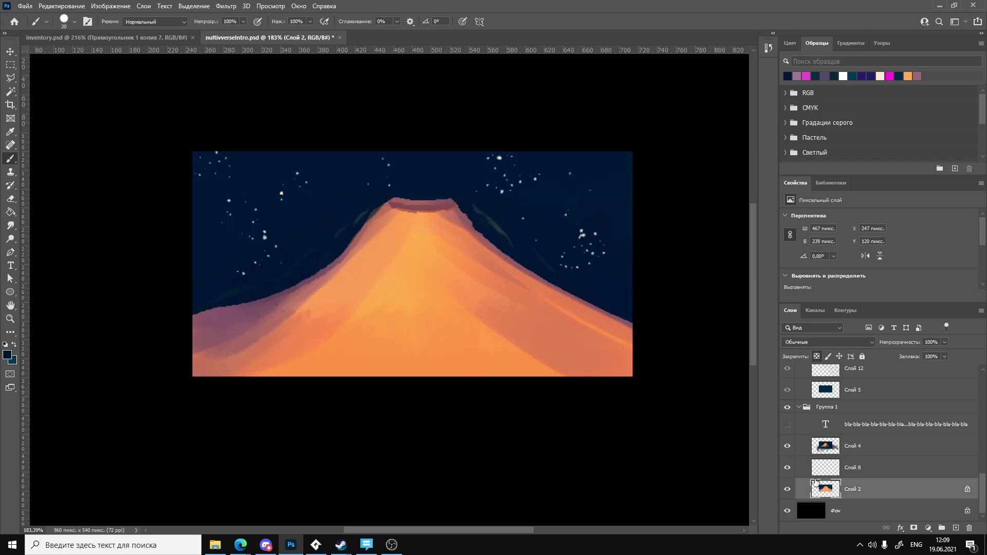
Try painting over the stars right of the volcano on Слой 2 with the shaded sky colour.
key("i")
left_click(620, 262)
key("b")
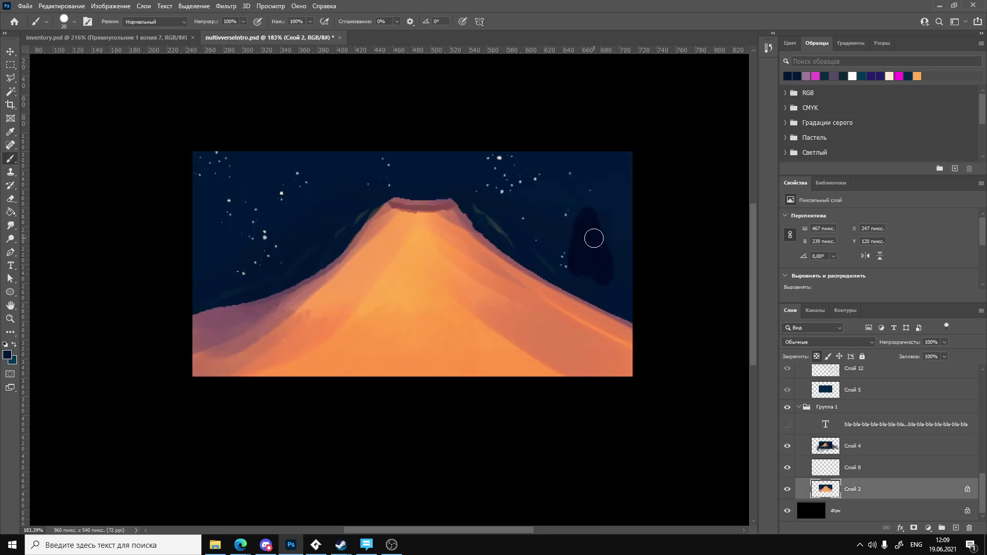
Hide Слой 4 and Слой 8, and sample the unshaded sky blue to the right of the volcano.
left_click_drag(787, 445, 787, 467)
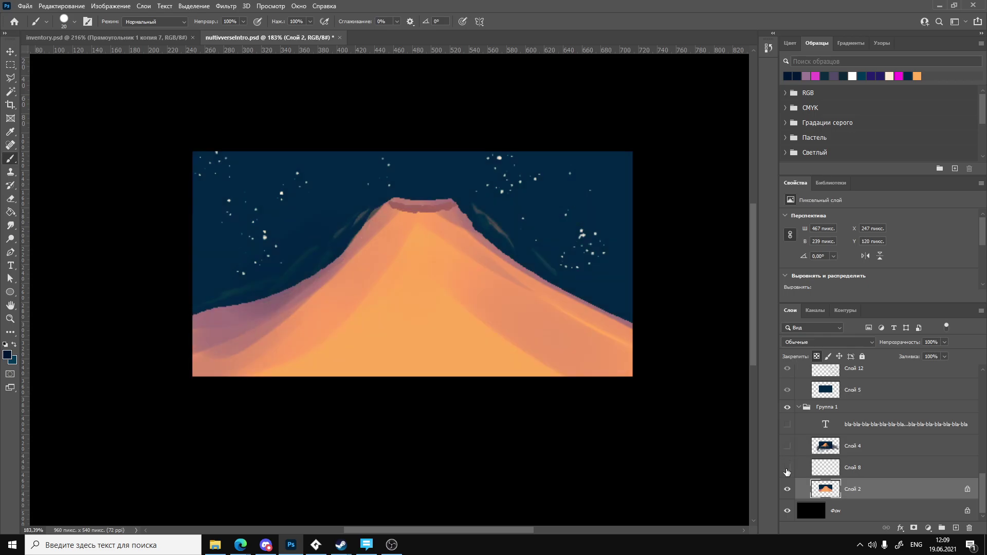
key("i")
left_click(615, 284)
Try painting over the stars right of the volcano with the unshaded blue, and show the upper layers to compare.
mouse_move(614, 284)
left_mouse_down()
mouse_move(594, 271)
mouse_move(596, 253)
left_mouse_up()
key("b")
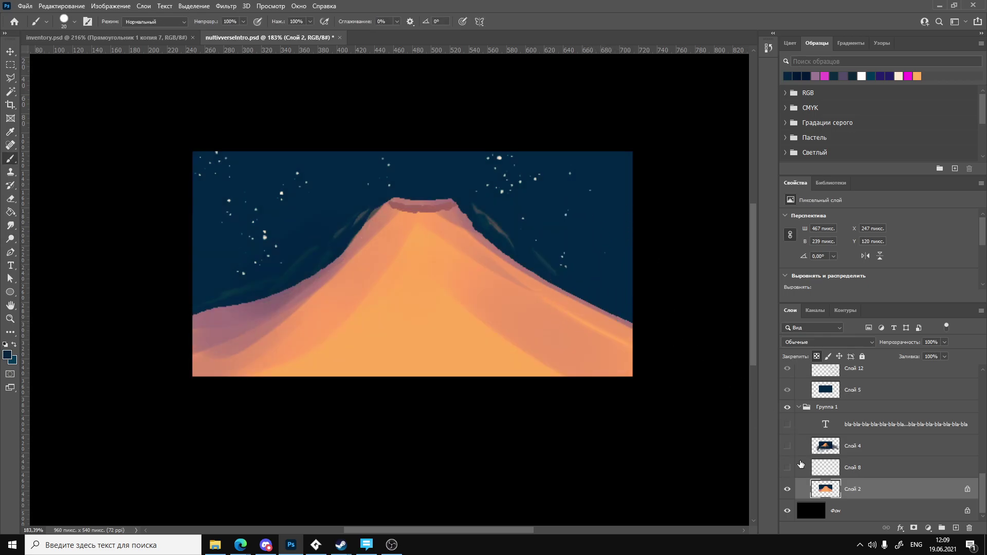
left_click(788, 445)
left_click(787, 445)
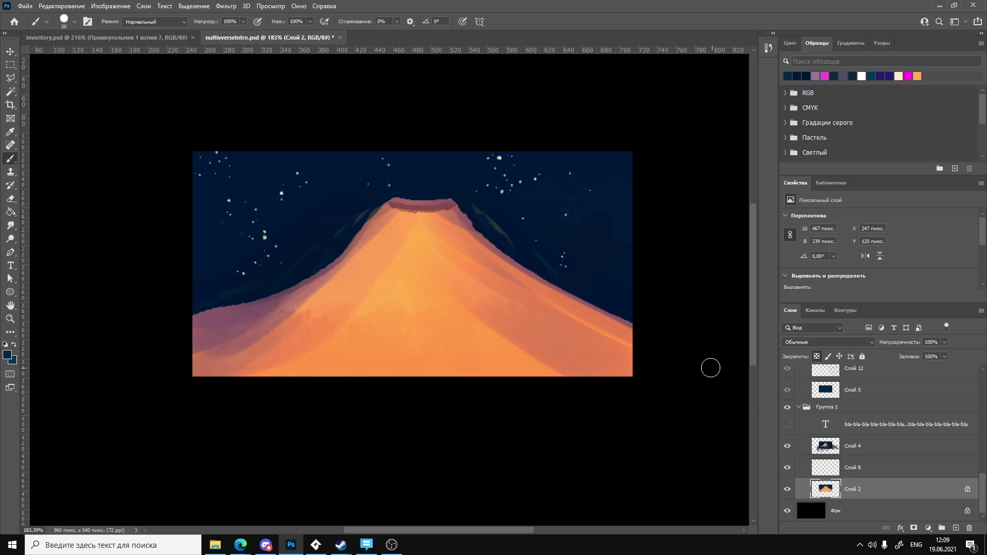
Undo the paint over the stars, try covering the same star cluster again, and undo that too.
key("ctrl+z")
key("ctrl+z")
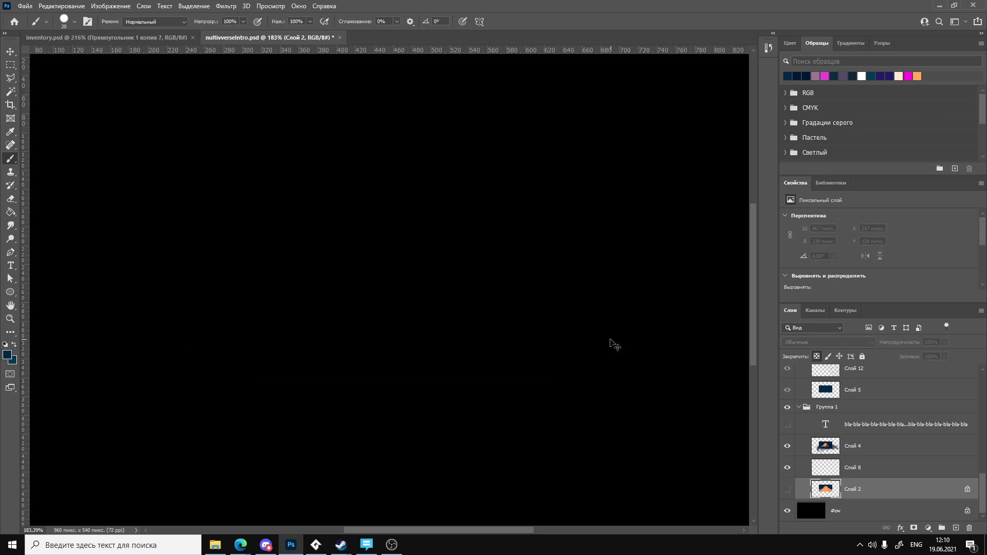
key("ctrl+shift+z")
key("ctrl+shift+z")
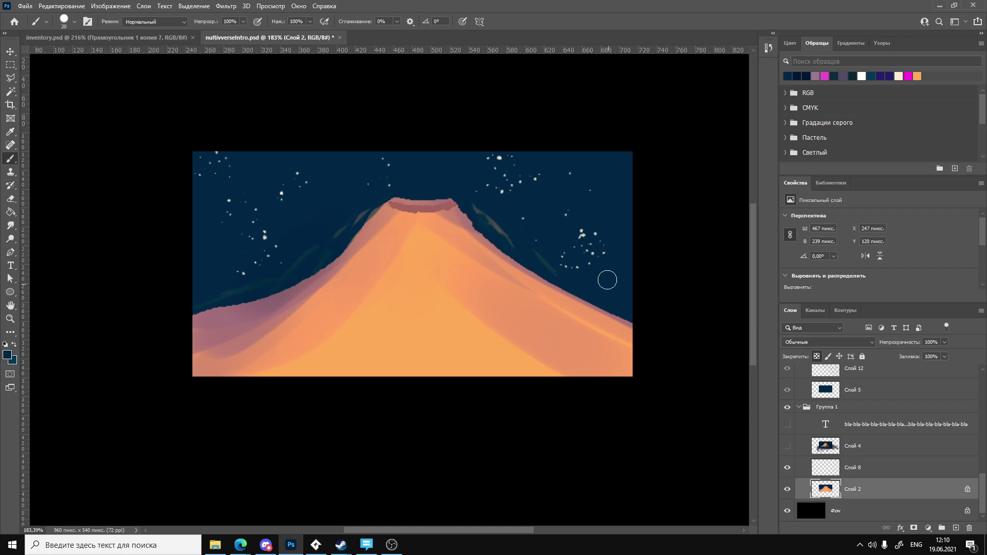
mouse_move(605, 279)
left_mouse_down()
mouse_move(595, 247)
mouse_move(568, 266)
left_mouse_up()
key("ctrl+z")
key("ctrl+z")
key("ctrl+z")
key("ctrl+z")
key("ctrl+z")
Step back and forth through the layer visibility changes, ending on the volcano frame with all its layers shown.
key("ctrl+z")
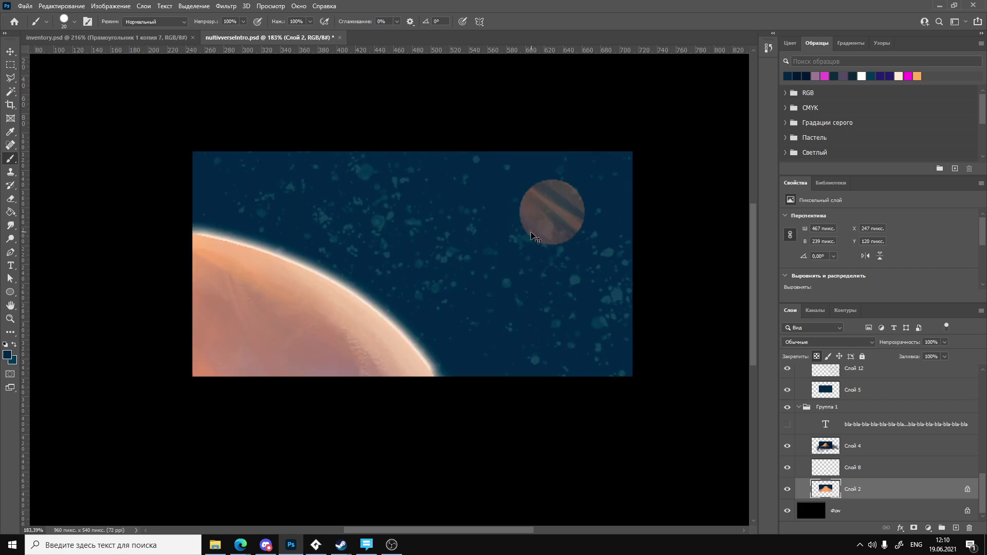
key("ctrl+z")
key("ctrl+shift+z")
key("ctrl+z")
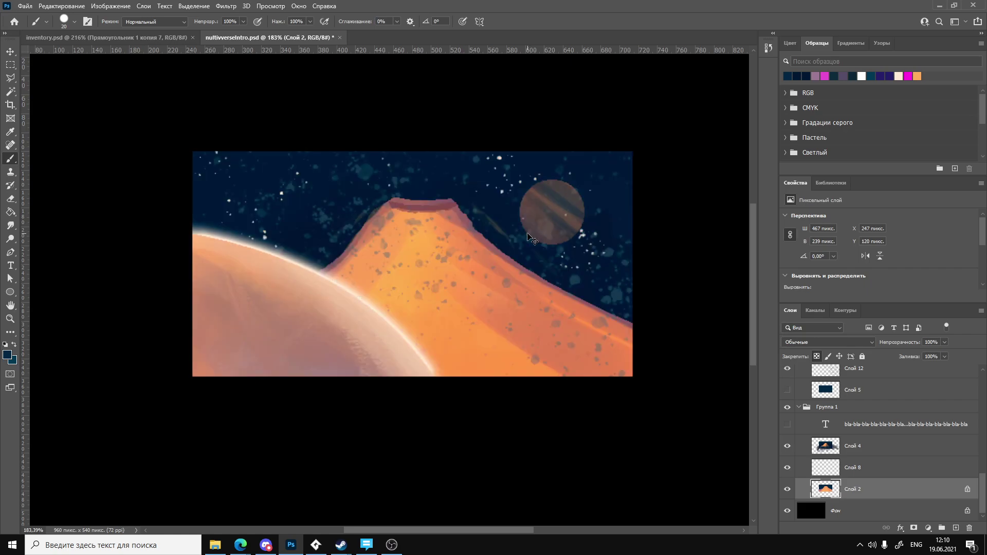
key("ctrl+shift+z")
key("ctrl+shift+z")
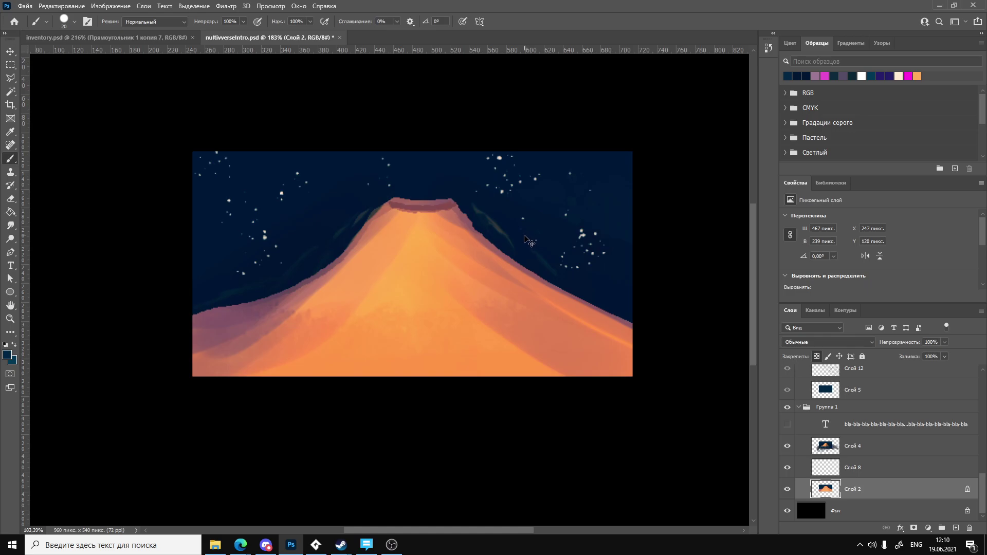
key("ctrl+z")
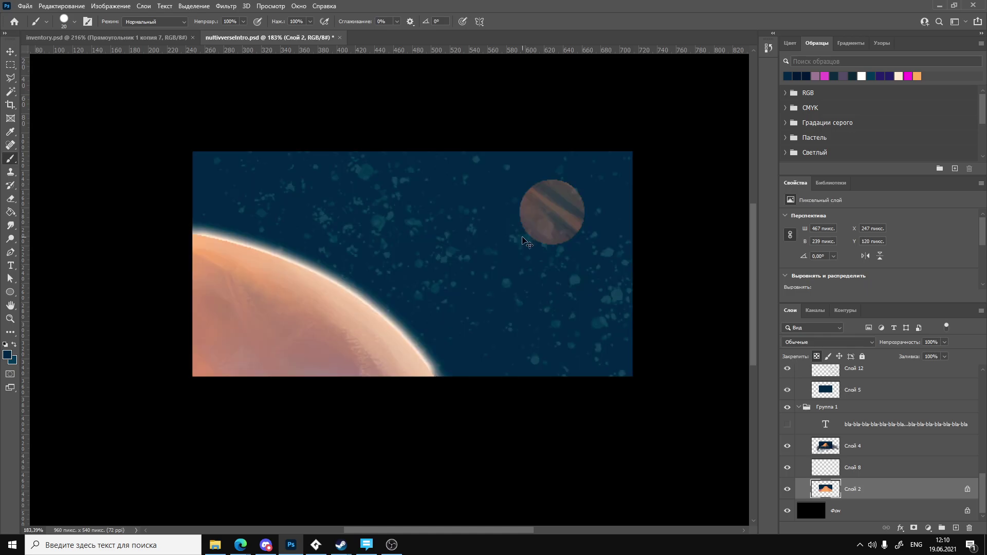
key("ctrl+shift+z")
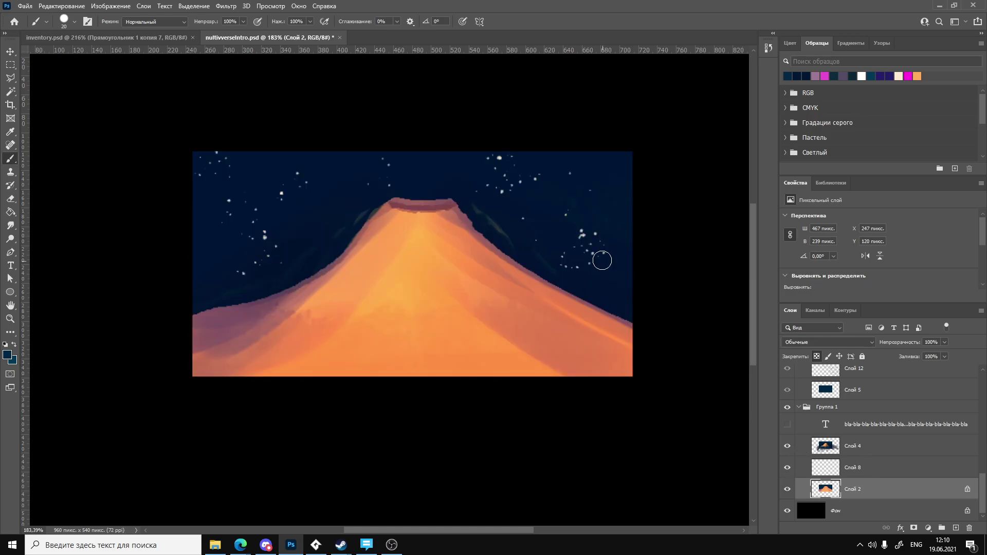
Paint over the star cluster in the sky to the right of the volcano on Слой 2.
mouse_move(602, 261)
left_mouse_down()
mouse_move(594, 267)
mouse_move(591, 231)
mouse_move(571, 262)
mouse_move(531, 224)
left_mouse_up()
left_click_drag(569, 217, 601, 188)
right_click(548, 244)
left_click(569, 218)
Choose the Жесткая круглая brush and paint over the remaining stars above and to the left of the volcano.
right_click(596, 225)
scroll(757, 336, "up", 2)
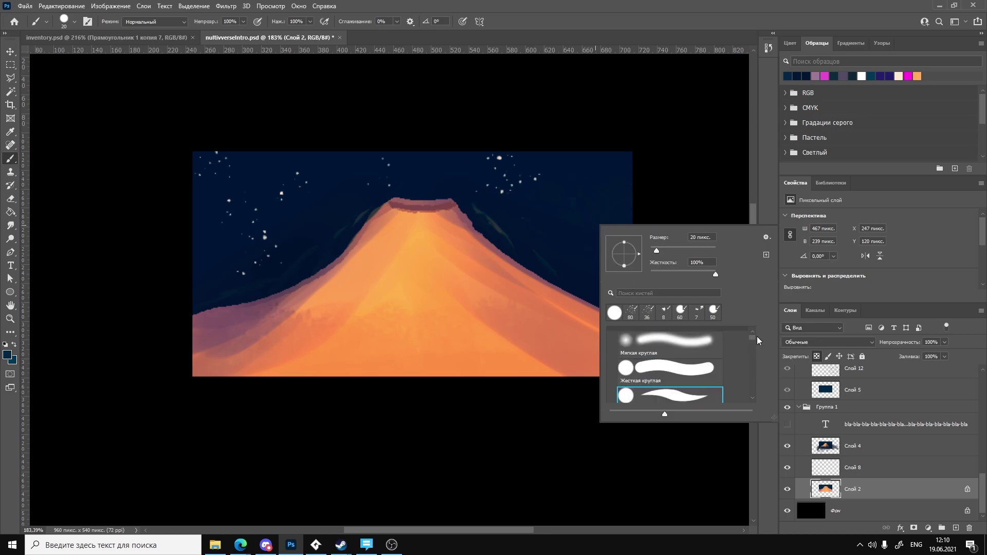
left_click(694, 377)
left_click(546, 190)
mouse_move(549, 173)
left_mouse_down()
mouse_move(501, 189)
mouse_move(487, 181)
mouse_move(505, 161)
left_mouse_up()
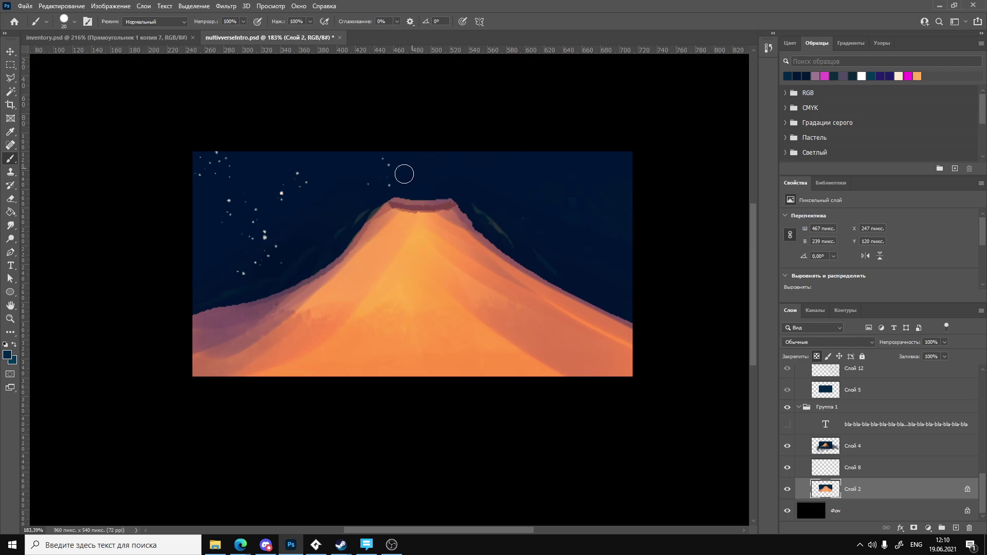
mouse_move(378, 181)
left_mouse_down()
mouse_move(357, 171)
mouse_move(254, 214)
mouse_move(231, 164)
mouse_move(202, 156)
mouse_move(256, 254)
mouse_move(249, 260)
mouse_move(275, 252)
left_mouse_up()
left_click_drag(535, 214, 527, 214)
Create a new layer above Слой 2 and choose the 36 px speckled star brush.
key("ctrl+shift+n")
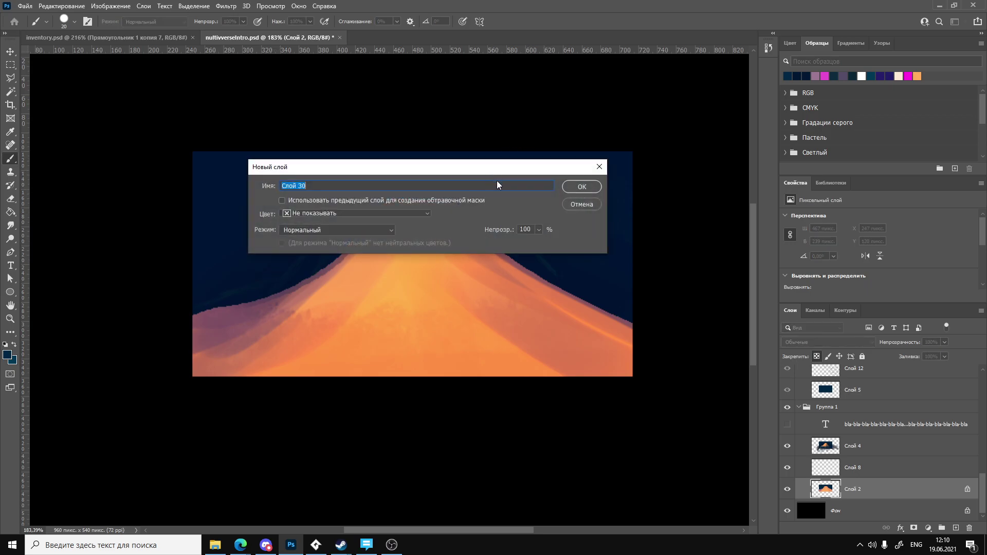
key("Return")
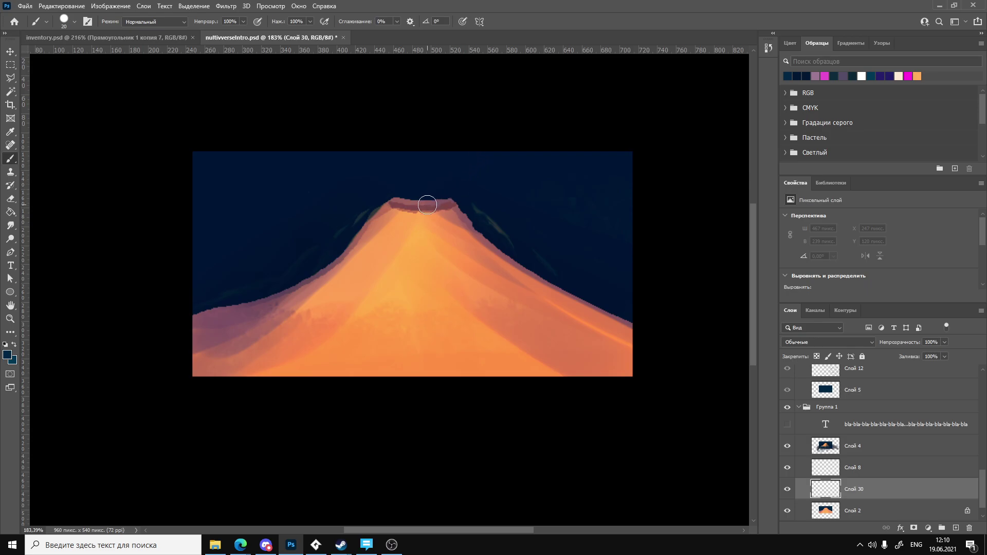
right_click(494, 167)
left_click(545, 257)
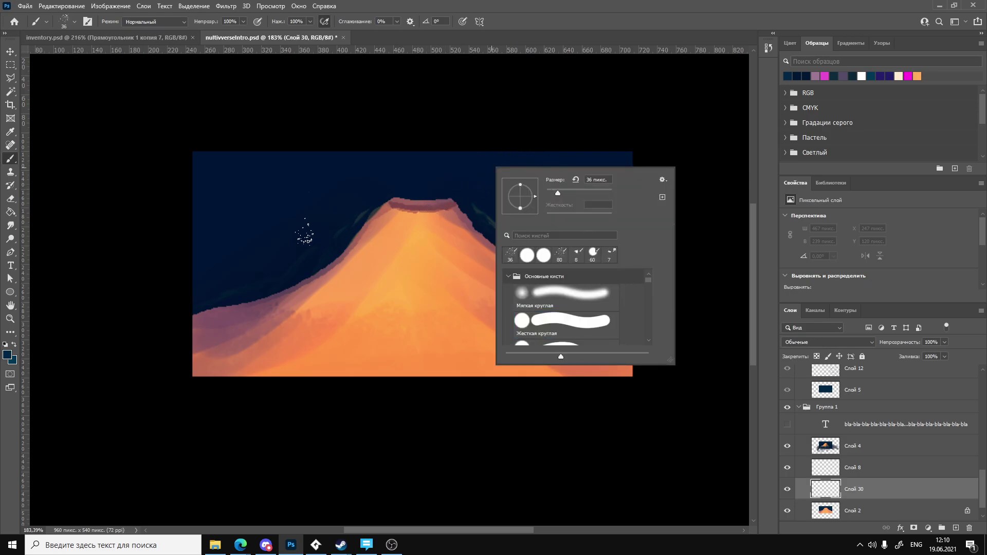
Try painting stars in the sky to the left of the volcano with the dark blue colour.
left_click(279, 236)
mouse_move(339, 173)
left_mouse_down()
mouse_move(315, 162)
mouse_move(361, 102)
mouse_move(343, 148)
left_mouse_up()
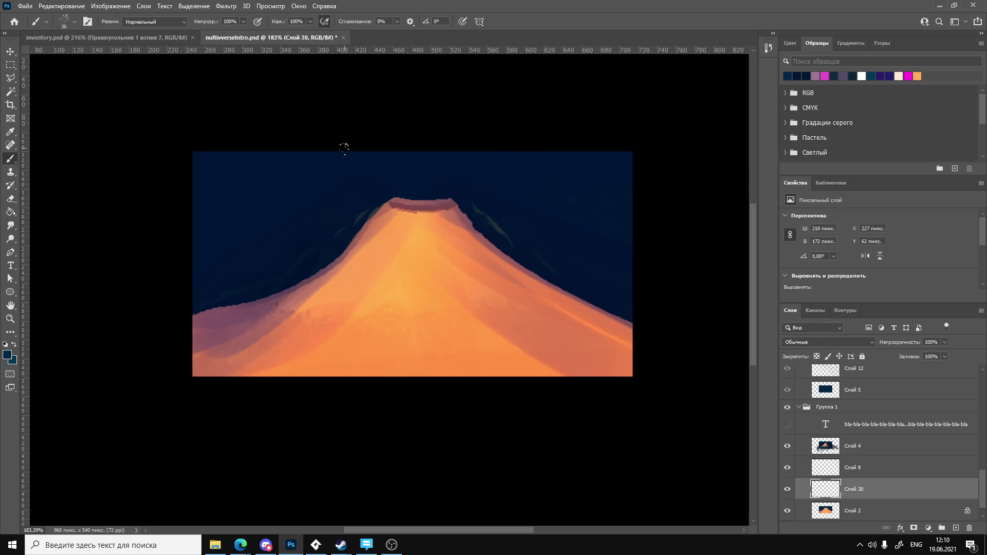
key("j")
left_click_drag(319, 231, 286, 250, "ctrl")
left_click(304, 238, "ctrl")
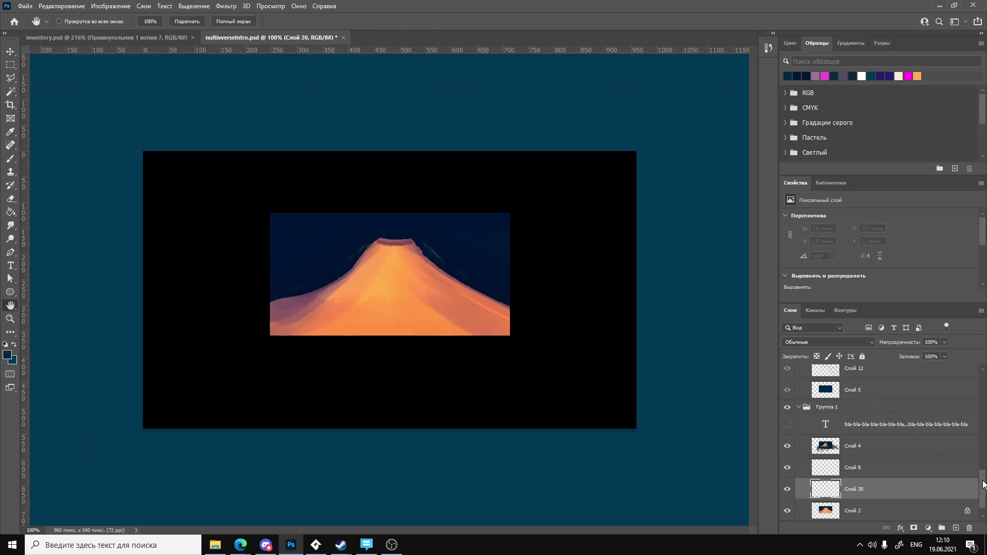
Show the colour palette on Слой 1 and sample its pale cream swatch as the brush colour.
left_click_drag(983, 482, 983, 380)
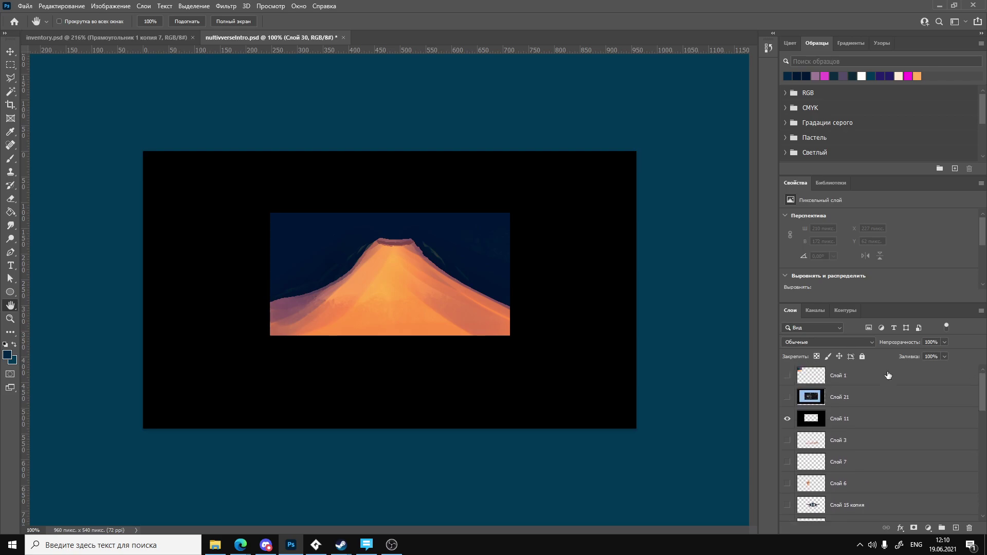
left_click(788, 375)
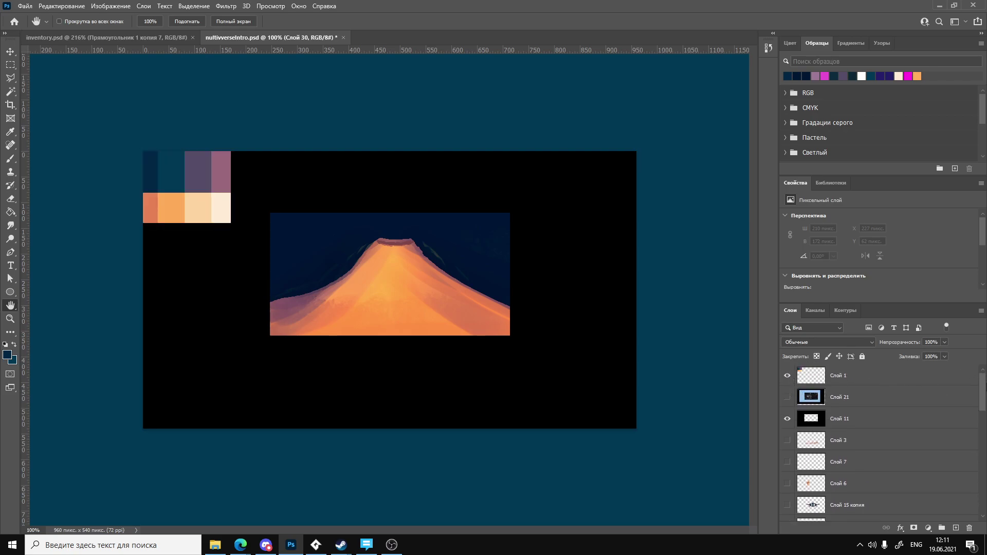
left_click_drag(983, 388, 984, 493)
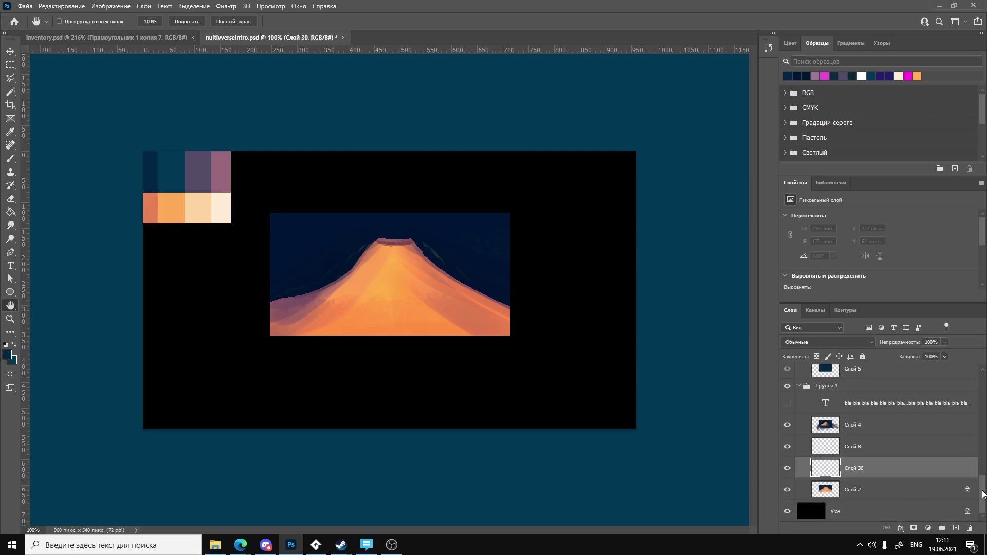
left_click(884, 488)
key("i")
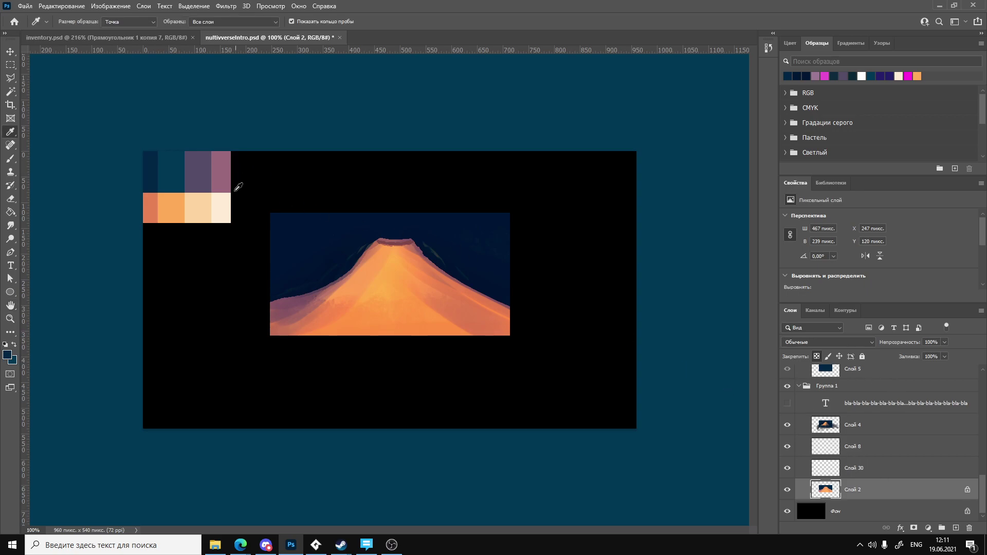
left_click(228, 206)
key("b")
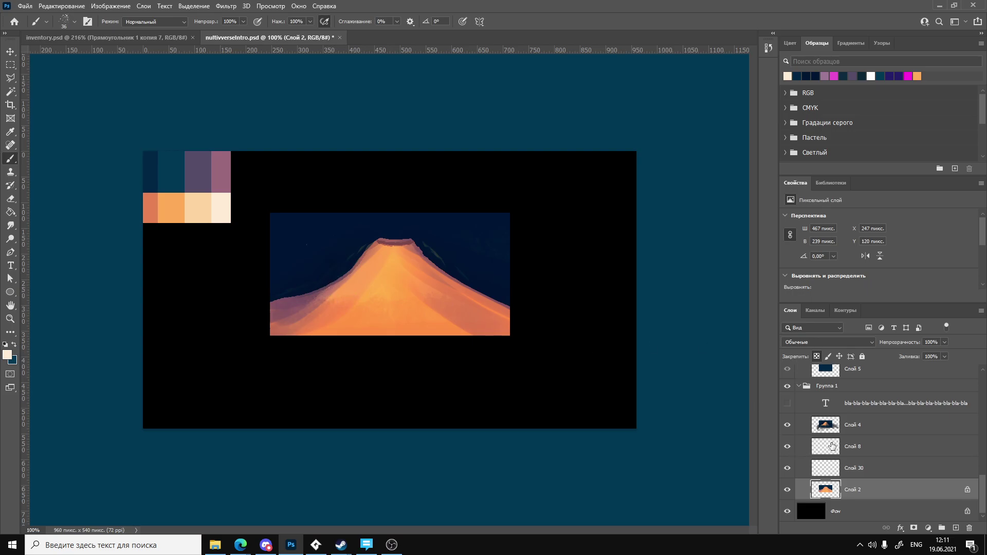
Paint a diagonal band of cream stars on Слой 30 across the sky to the left of the volcano.
key("ctrl+z")
key("ctrl+shift+z")
left_click(844, 465)
mouse_move(307, 238)
left_mouse_down()
mouse_move(277, 257)
mouse_move(293, 246)
left_mouse_up()
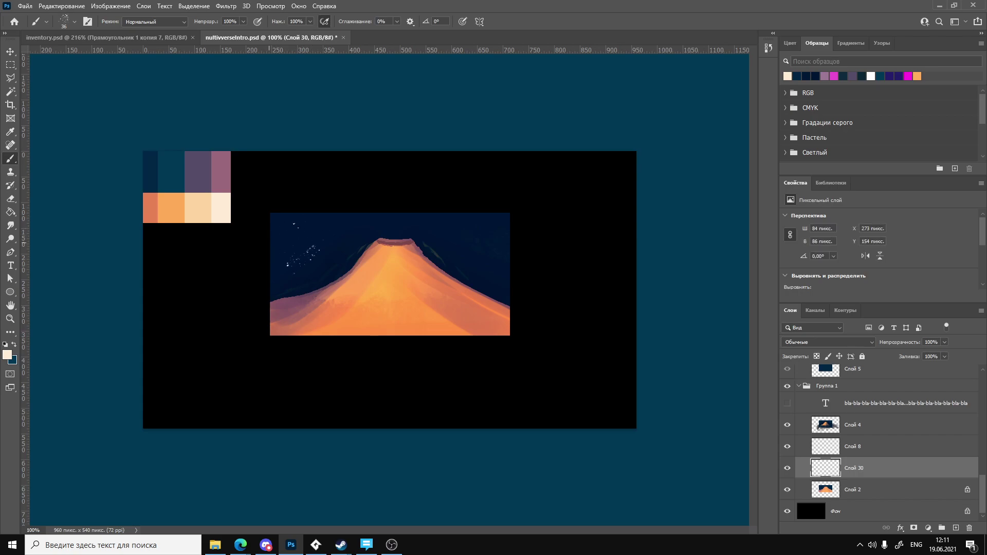
mouse_move(304, 213)
left_mouse_down()
mouse_move(277, 243)
mouse_move(383, 234)
left_mouse_up()
key("ctrl+z")
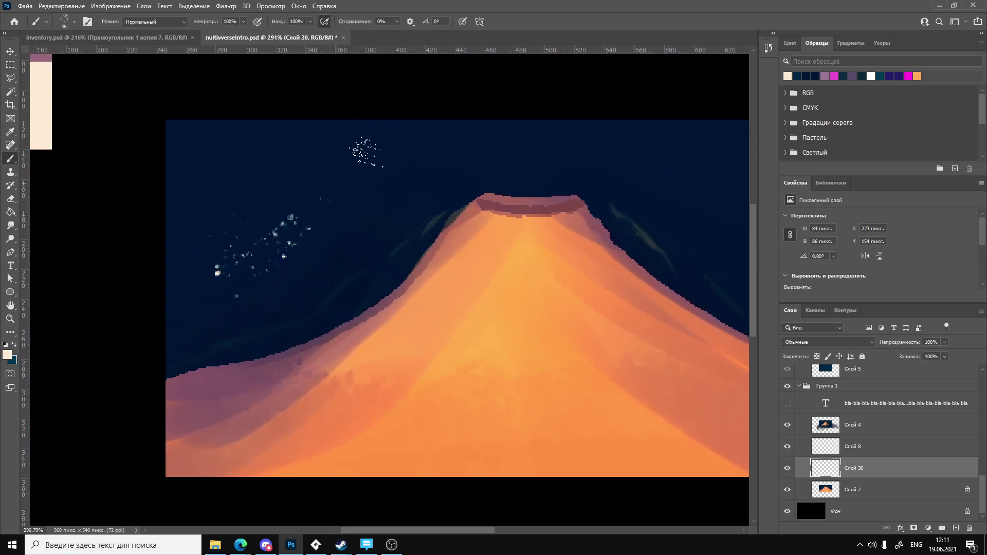
left_click_drag(315, 203, 371, 154)
mouse_move(393, 121)
left_mouse_down()
mouse_move(183, 302)
mouse_move(200, 293)
mouse_move(178, 318)
left_mouse_up()
mouse_move(281, 252)
left_mouse_down("ctrl")
mouse_move(254, 284)
mouse_move(295, 259)
mouse_move(348, 254)
left_mouse_up("ctrl")
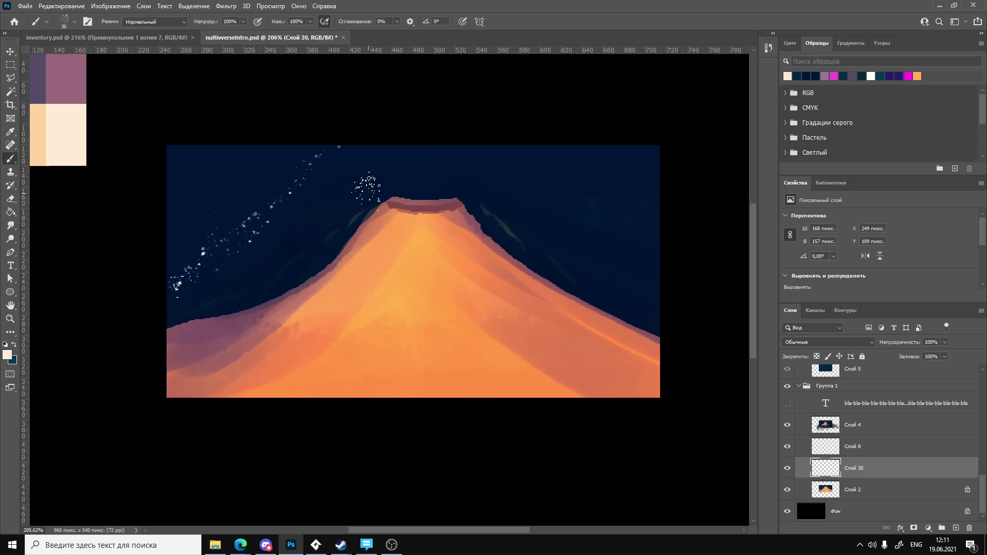
Reduce the star brush to 20 px and scatter sparse stars across the rest of the sky on Слой 30.
right_click(349, 177)
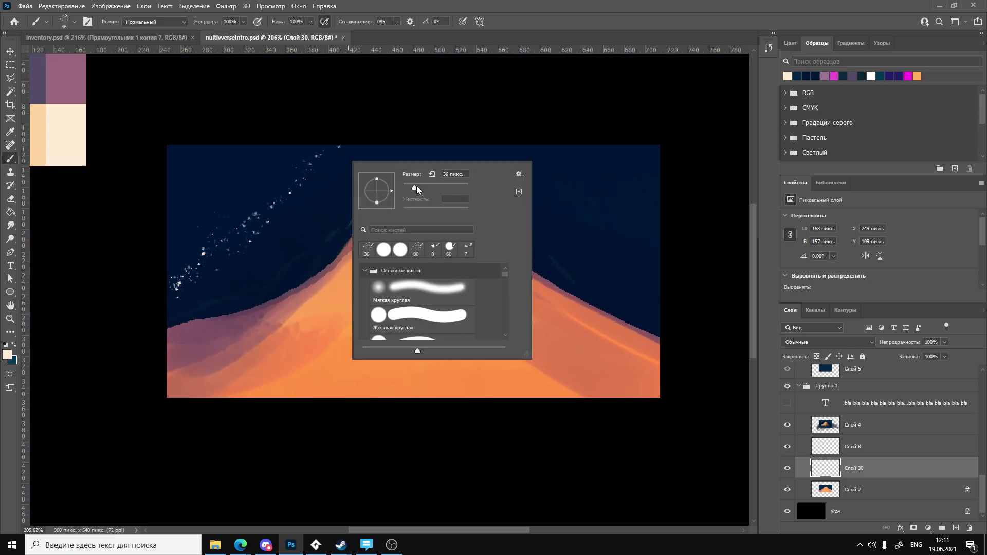
left_click_drag(413, 187, 409, 188)
left_click(627, 268)
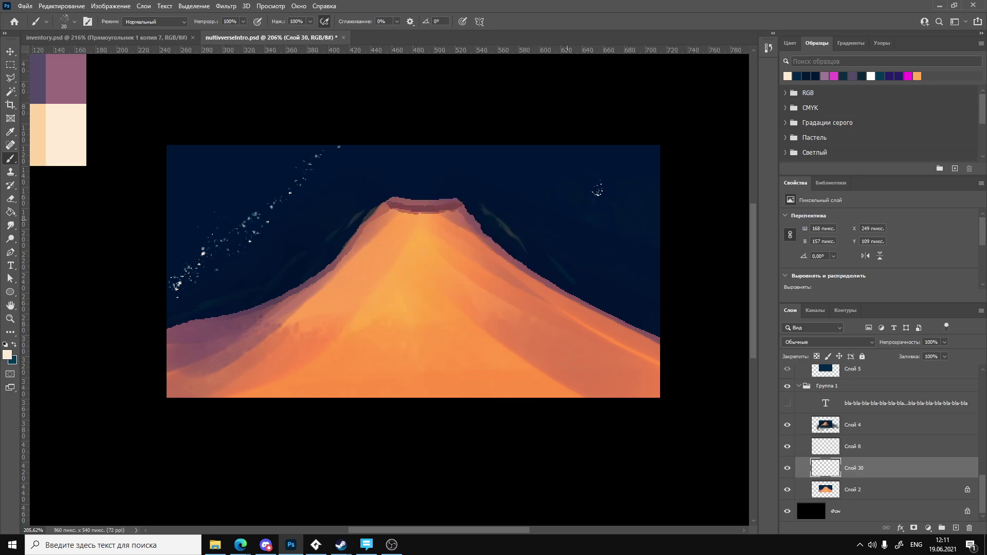
left_click(562, 201)
left_click(311, 232)
key("ctrl+z")
left_click(506, 173)
left_click(651, 307)
left_click(582, 234)
Try lowering the opacity of Слой 30 to 95%, and open the layer style of Слой 9 and cancel it.
key("space")
left_click_drag(503, 249, 477, 266, "ctrl")
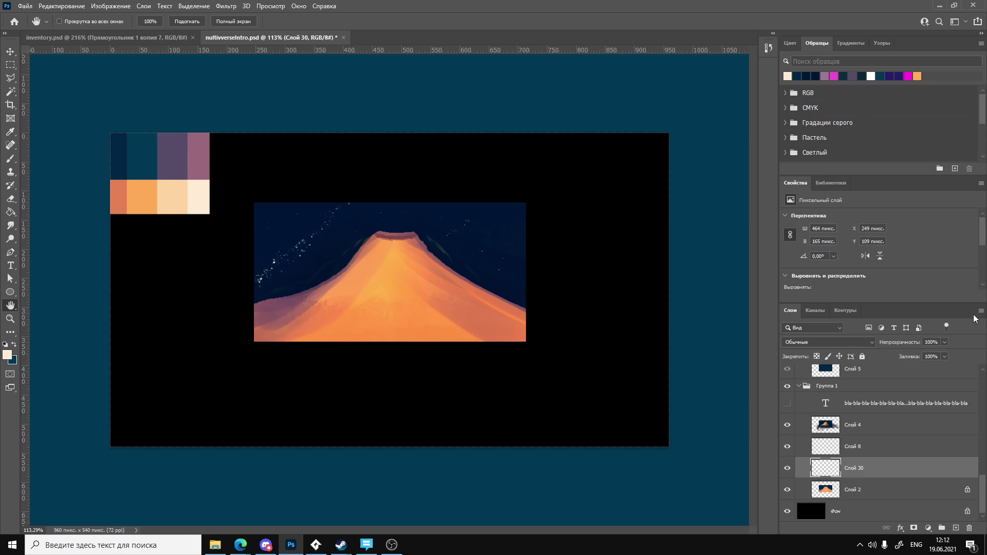
left_click(945, 342)
left_click_drag(937, 353, 942, 354)
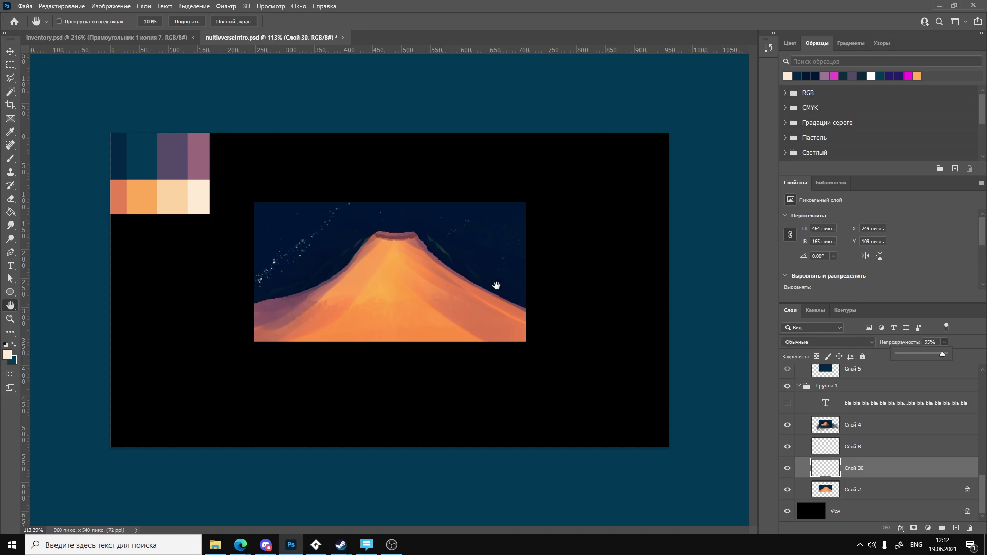
left_click_drag(392, 273, 384, 266, "ctrl")
scroll(384, 265, "up", 1, "alt")
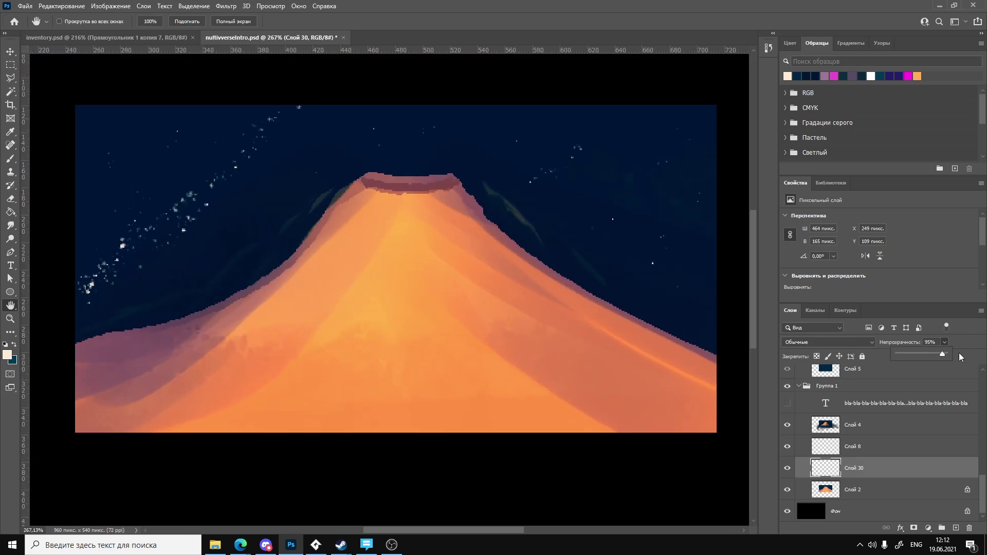
mouse_move(911, 357)
left_mouse_down()
mouse_move(923, 356)
mouse_move(899, 353)
mouse_move(943, 357)
mouse_move(922, 356)
left_mouse_up()
double_click(940, 366)
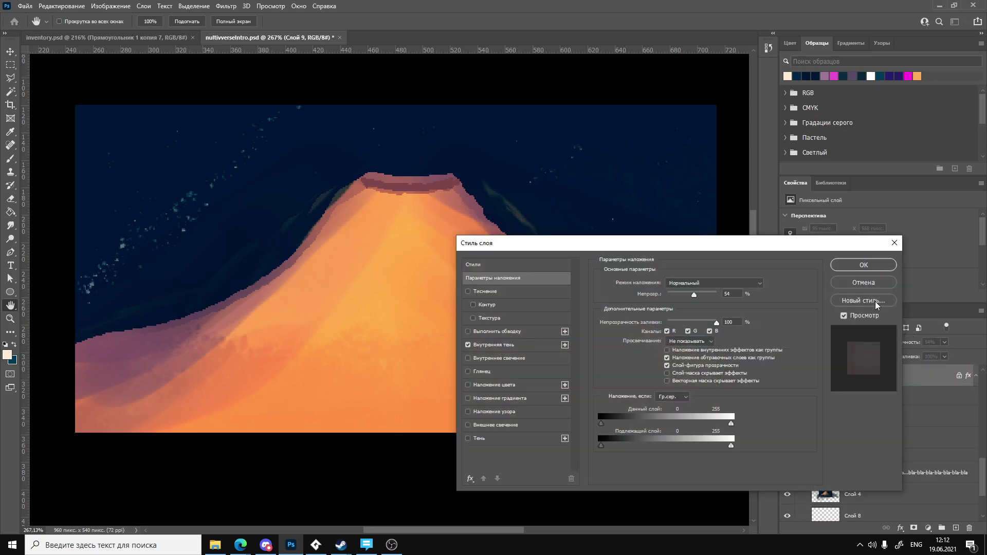
left_click(868, 284)
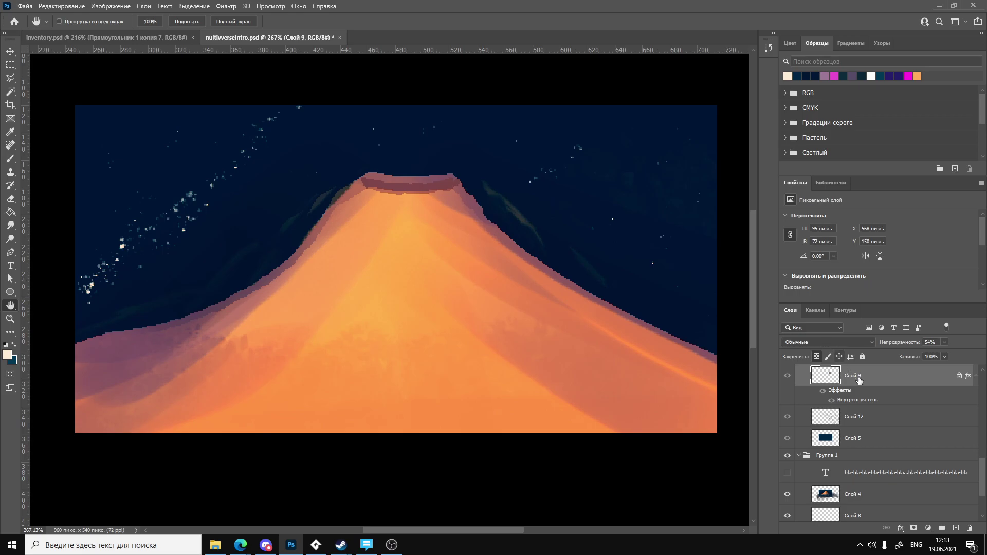
Raise the opacity of Слой 8 in the volcano group.
scroll(858, 380, "down", 3)
left_click(862, 446)
left_click(945, 342)
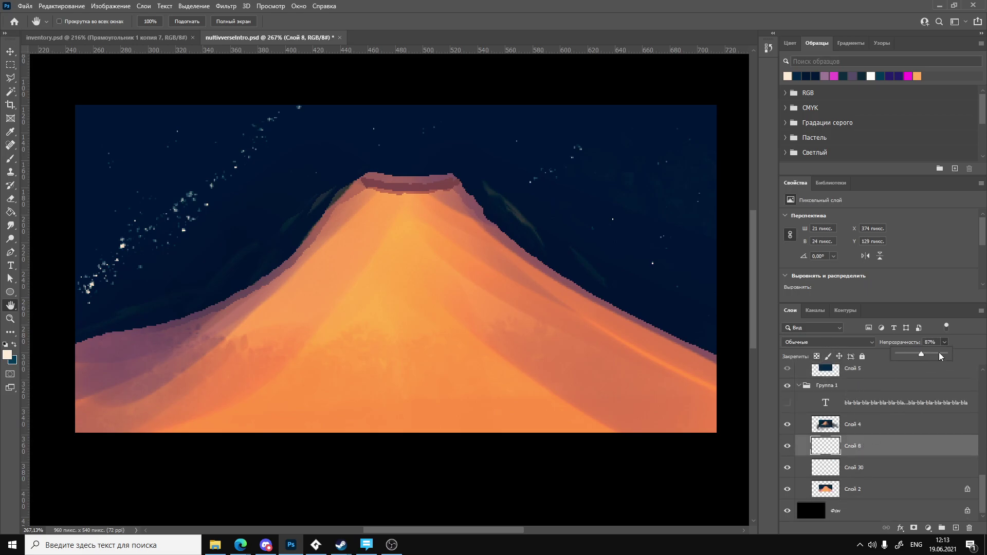
mouse_move(939, 353)
left_mouse_down()
mouse_move(967, 358)
mouse_move(918, 355)
mouse_move(944, 354)
left_mouse_up()
Set the opacity of star layer Слой 30 to 100%.
left_click(860, 464)
left_click(945, 342)
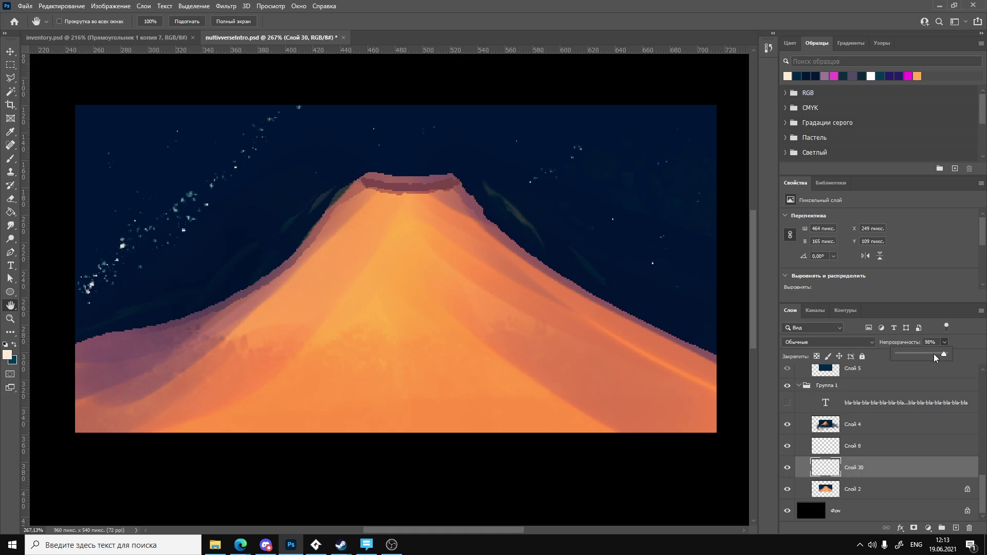
left_click(935, 354)
left_click_drag(937, 356, 957, 355)
Examine the new stars at several zoom levels and compare the frame with Слой 4 hidden and shown.
scroll(278, 313, "down", 3, "alt")
scroll(277, 313, "up", 3, "alt")
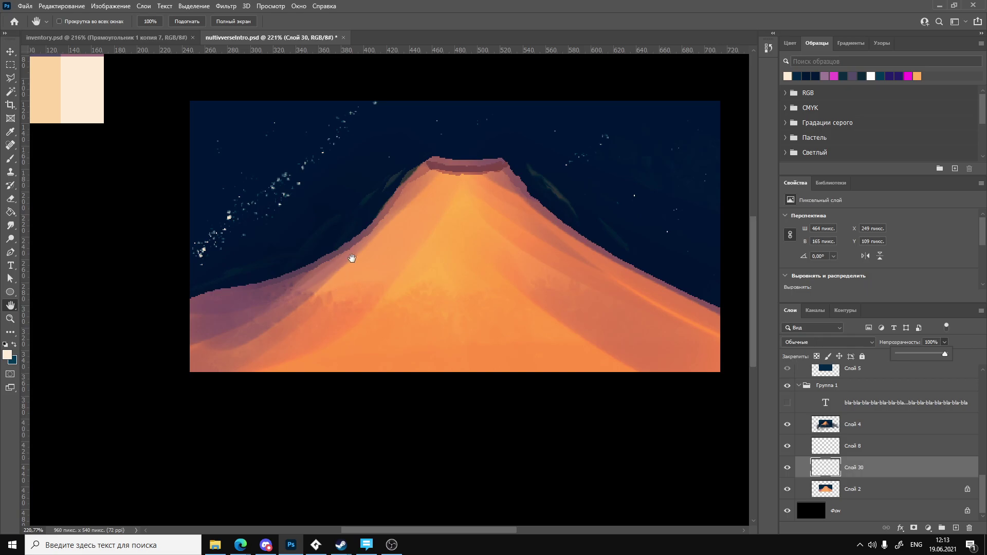
scroll(352, 229, "down", 6, "alt")
scroll(353, 229, "up", 5, "alt")
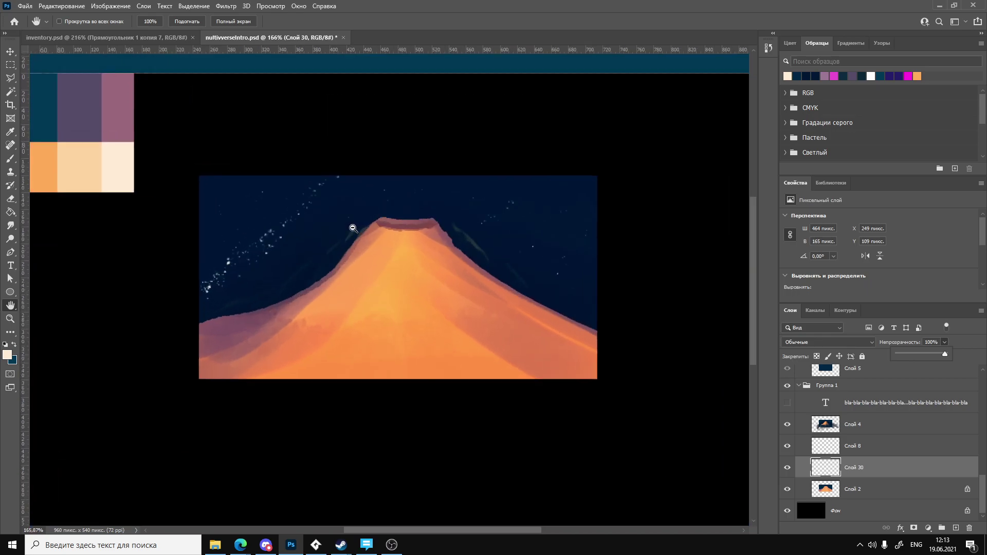
scroll(353, 228, "up", 1, "alt")
scroll(353, 228, "down", 2, "alt")
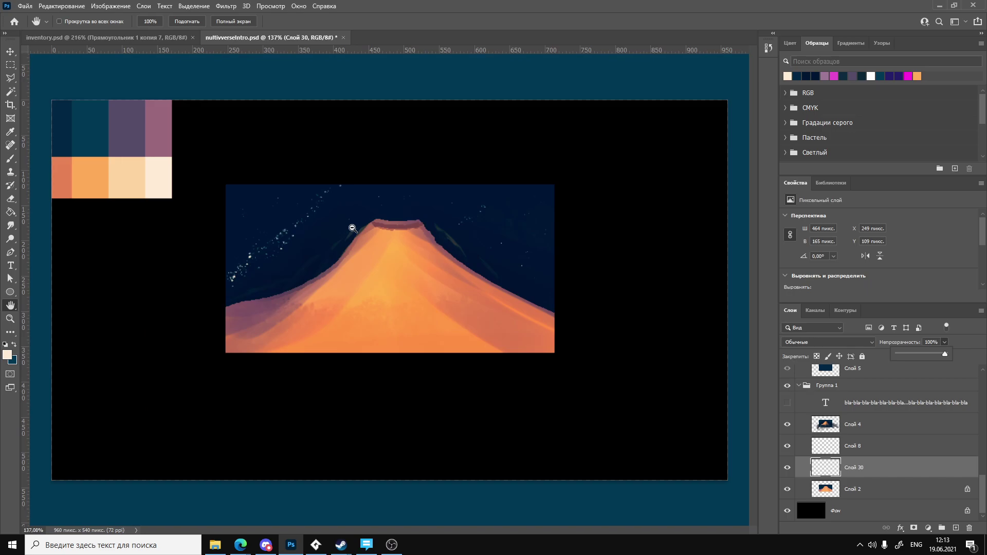
scroll(353, 228, "up", 1, "alt")
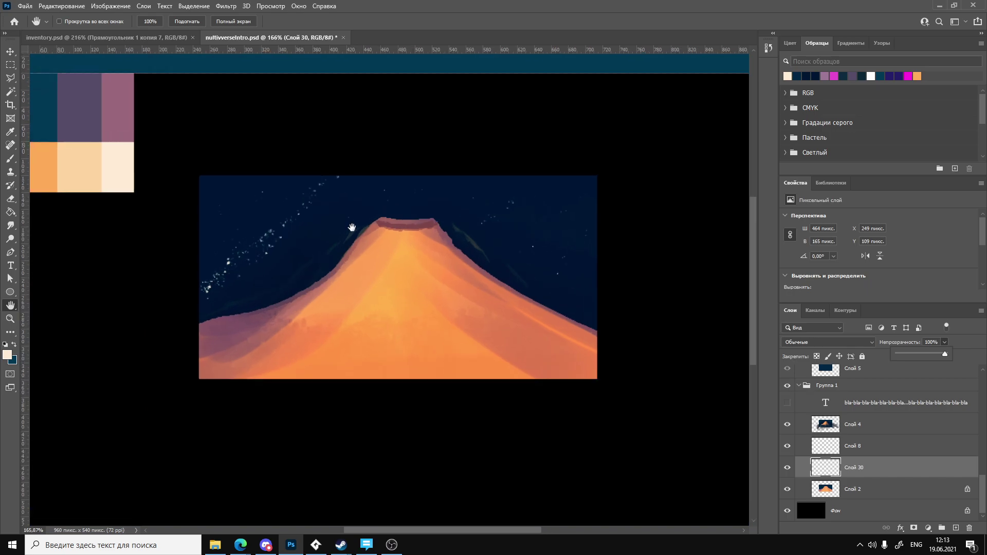
left_click(788, 425)
left_click(788, 426)
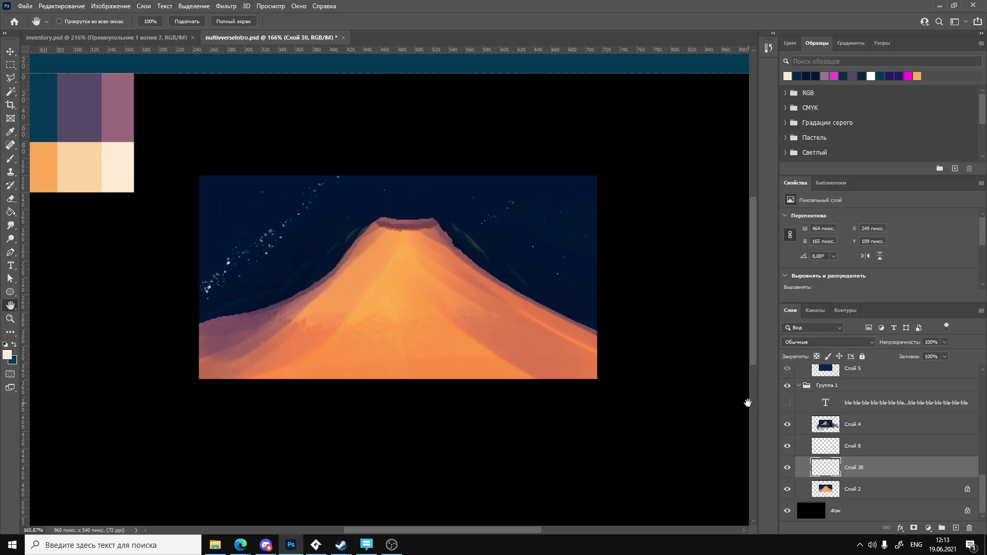
Create a new layer in the volcano group and place it directly below Слой 2.
left_click(853, 492)
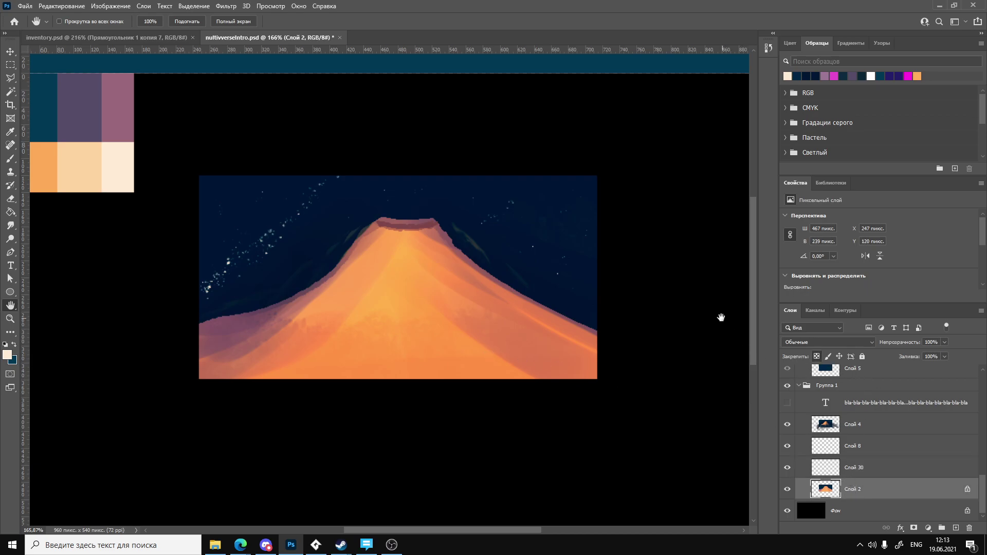
key("ctrl+shift+n")
key("Return")
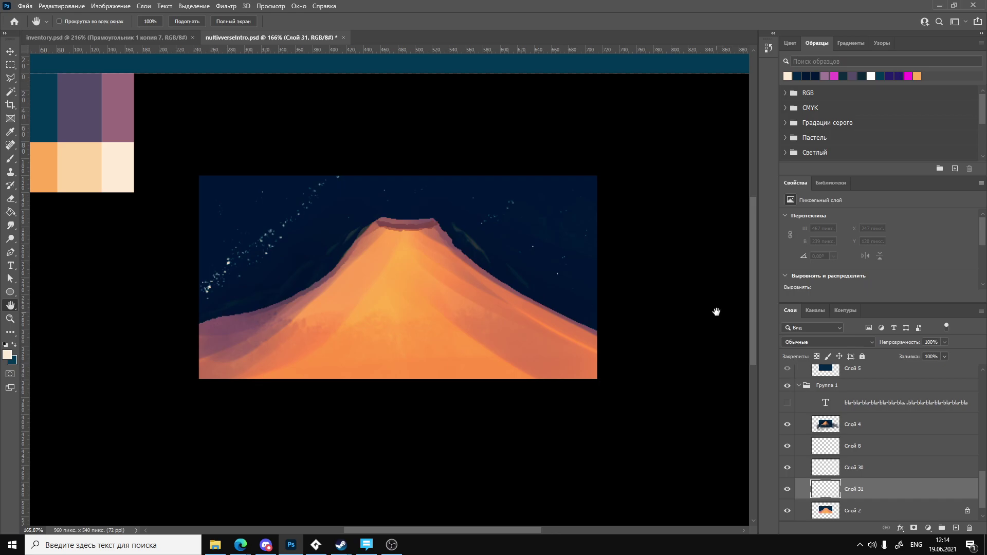
scroll(798, 478, "down", 1)
left_click(874, 486)
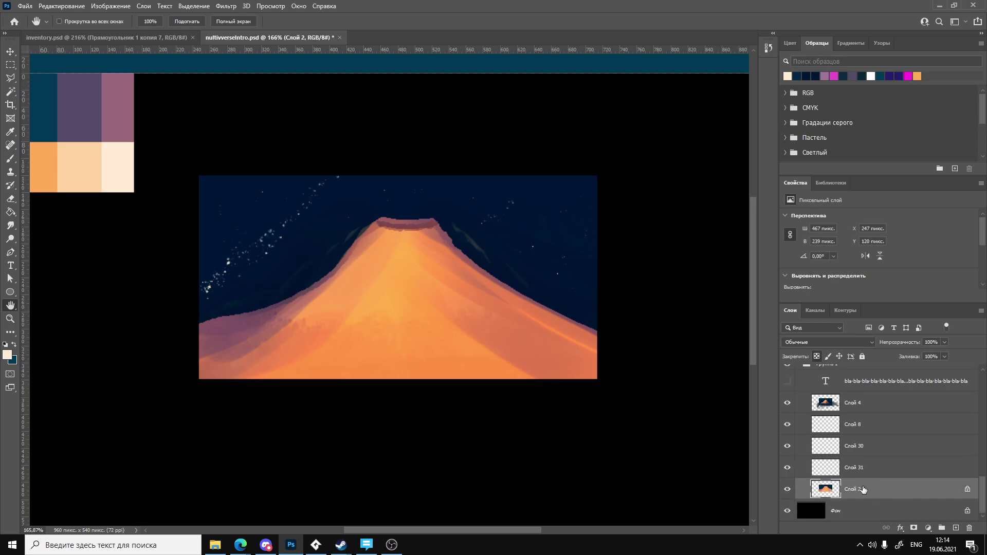
left_click_drag(863, 469, 829, 486)
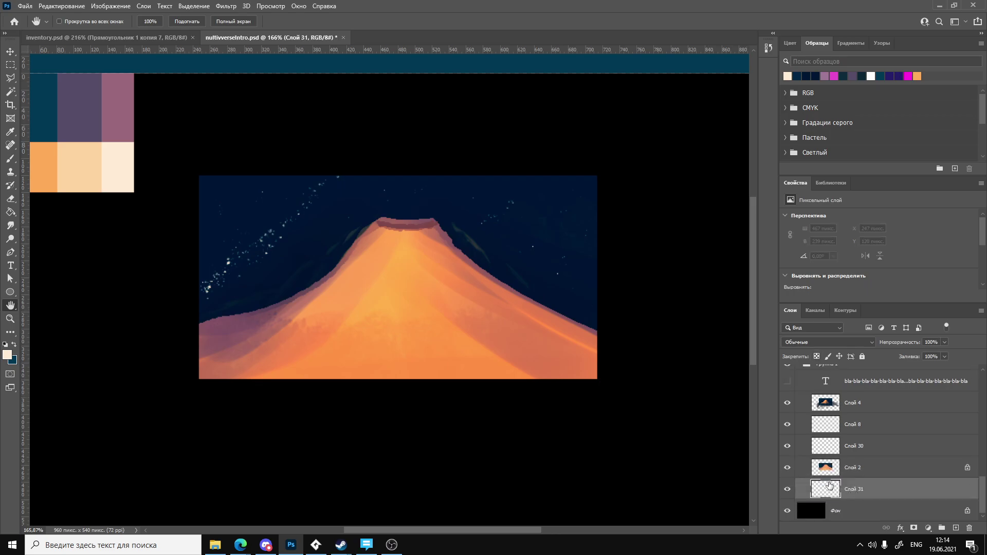
Sample the muted purple swatch from the palette as the brush colour.
mouse_move(246, 320)
left_mouse_down("ctrl")
mouse_move(280, 319)
mouse_move(174, 287)
left_mouse_up("ctrl")
key("i")
left_click(97, 137)
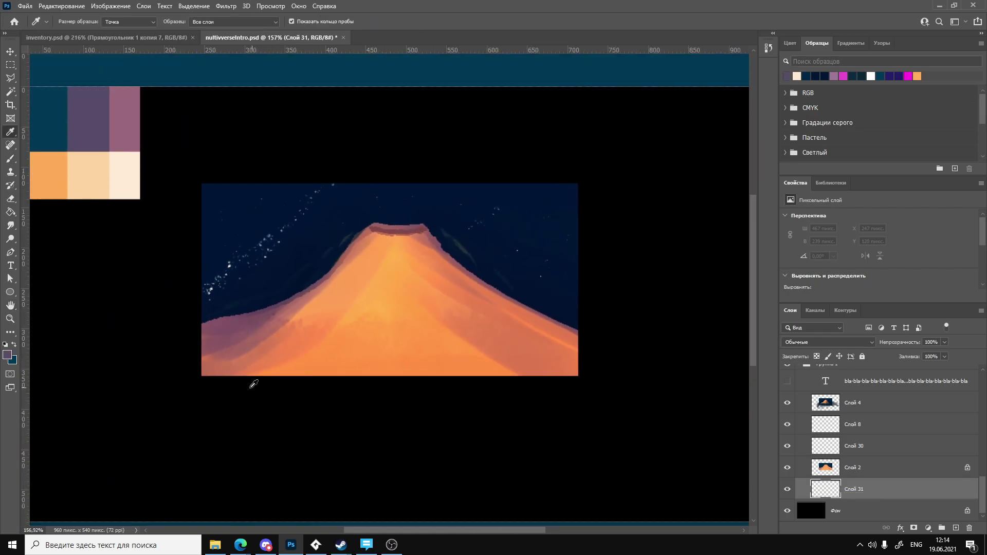
key("b")
Try a purple stroke at the volcano's lower edge on Слой 31, move the layer above Слой 4, and undo both.
left_click_drag(231, 366, 234, 373)
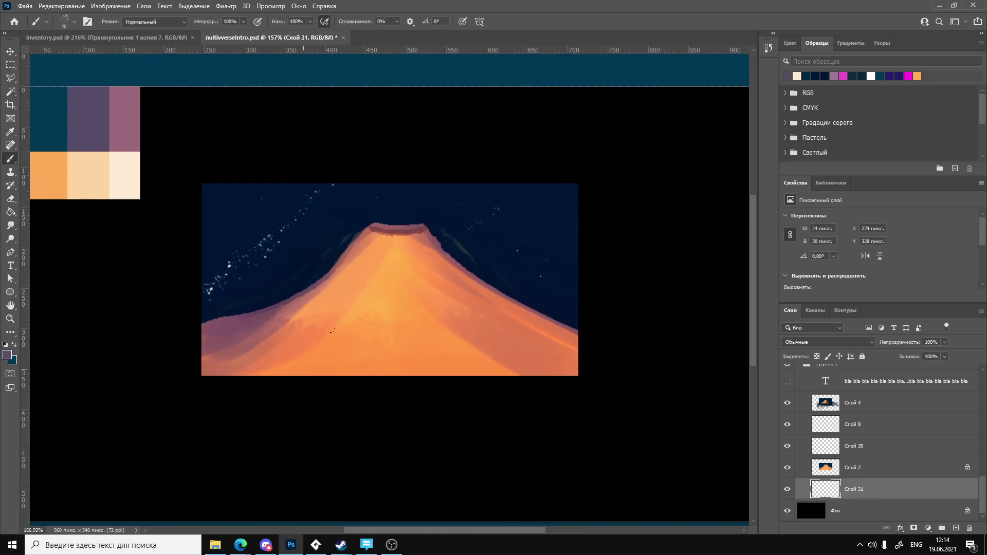
left_click_drag(825, 487, 825, 401)
key("ctrl+z")
key("ctrl+z")
Move Слой 31 directly above Слой 4 and switch the brush to the Kyle Real Oils — 01 preset.
left_click_drag(841, 488, 837, 395)
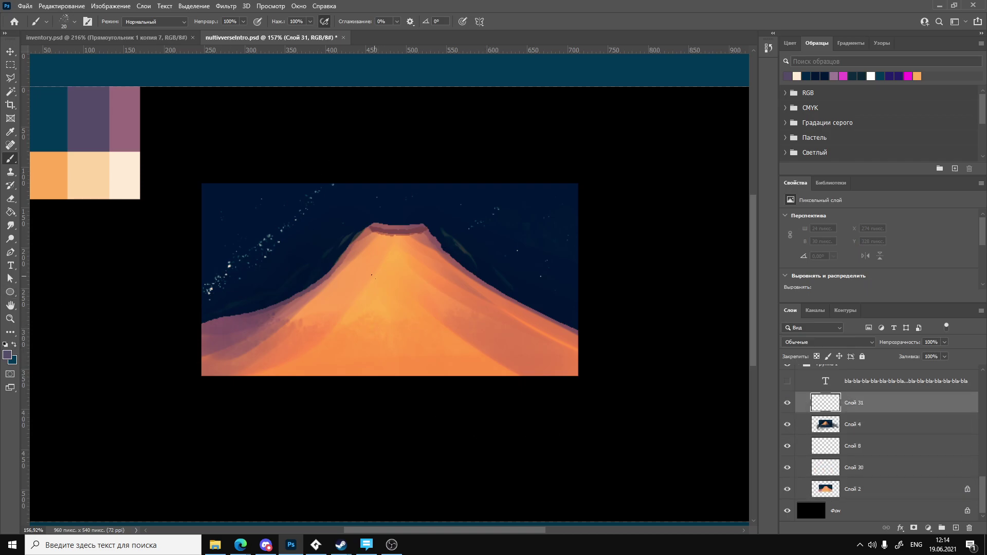
right_click(433, 340)
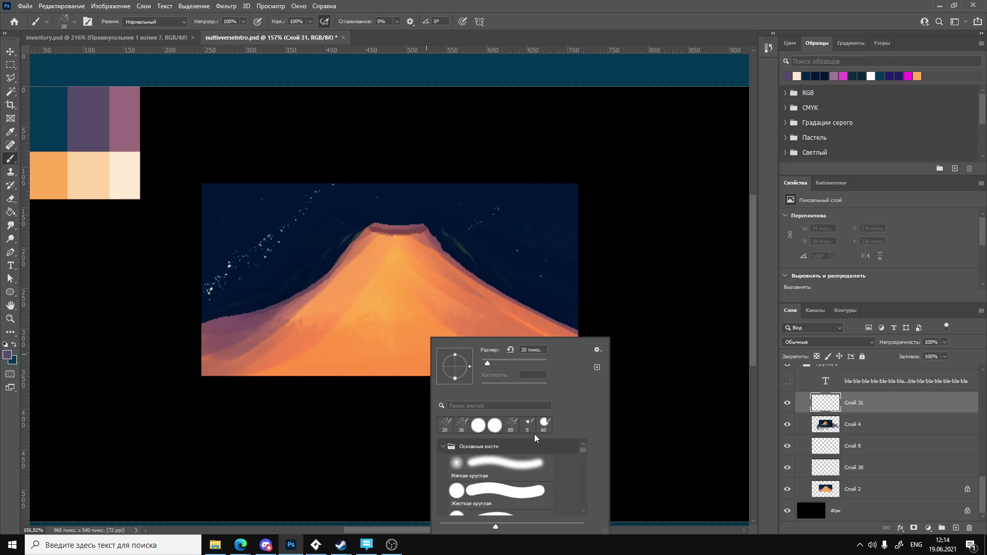
mouse_move(584, 456)
left_mouse_down()
mouse_move(582, 498)
mouse_move(583, 483)
left_mouse_up()
left_click(507, 461)
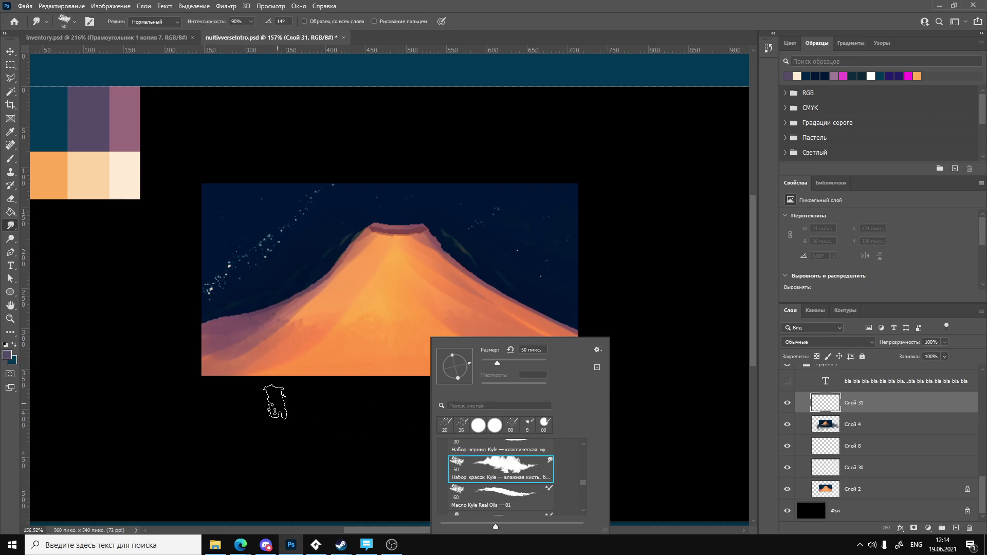
left_click(270, 390)
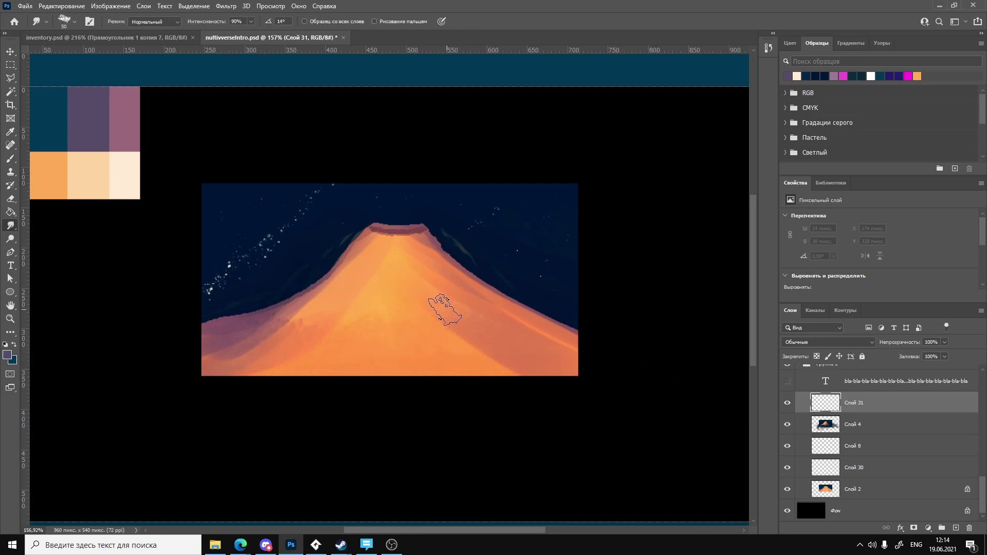
key("b")
right_click(487, 342)
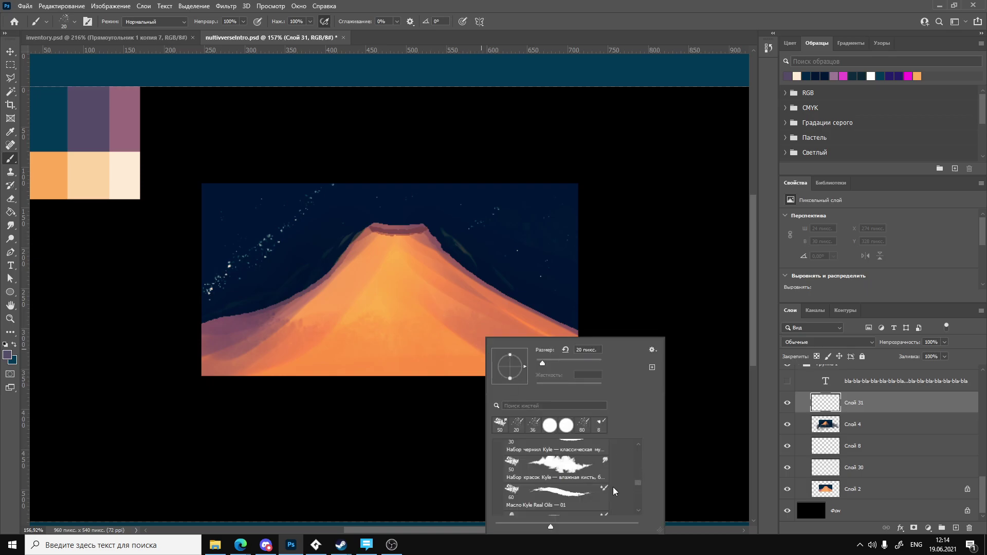
left_click(606, 497)
left_click(365, 388)
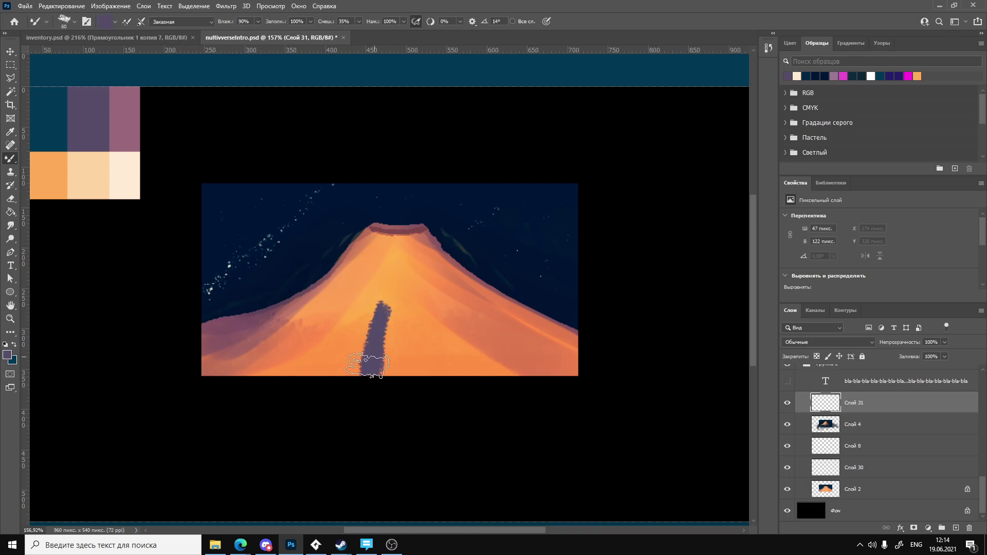
Paint a bumpy purple band across the volcano's base on Слой 31 and preview other blend modes, keeping Обычные.
mouse_move(351, 385)
left_mouse_down()
mouse_move(233, 354)
mouse_move(278, 388)
mouse_move(307, 365)
mouse_move(381, 334)
mouse_move(411, 340)
mouse_move(406, 359)
mouse_move(231, 386)
mouse_move(213, 362)
mouse_move(266, 373)
mouse_move(411, 360)
mouse_move(463, 375)
mouse_move(545, 360)
mouse_move(570, 370)
left_mouse_up()
key("ctrl+z")
key("ctrl+z")
mouse_move(239, 381)
left_mouse_down()
mouse_move(208, 360)
mouse_move(281, 334)
mouse_move(525, 361)
left_mouse_up()
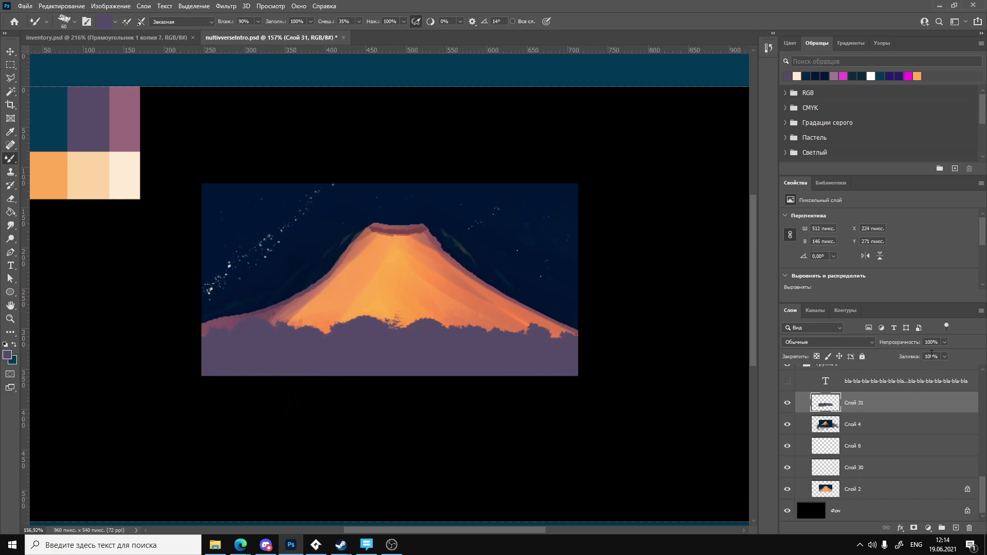
left_click(855, 341)
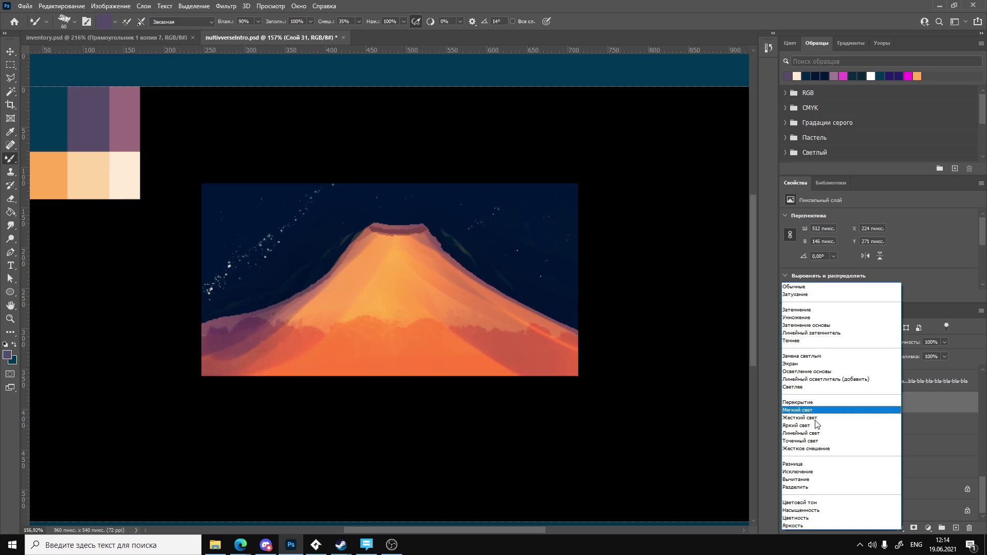
left_click(914, 409)
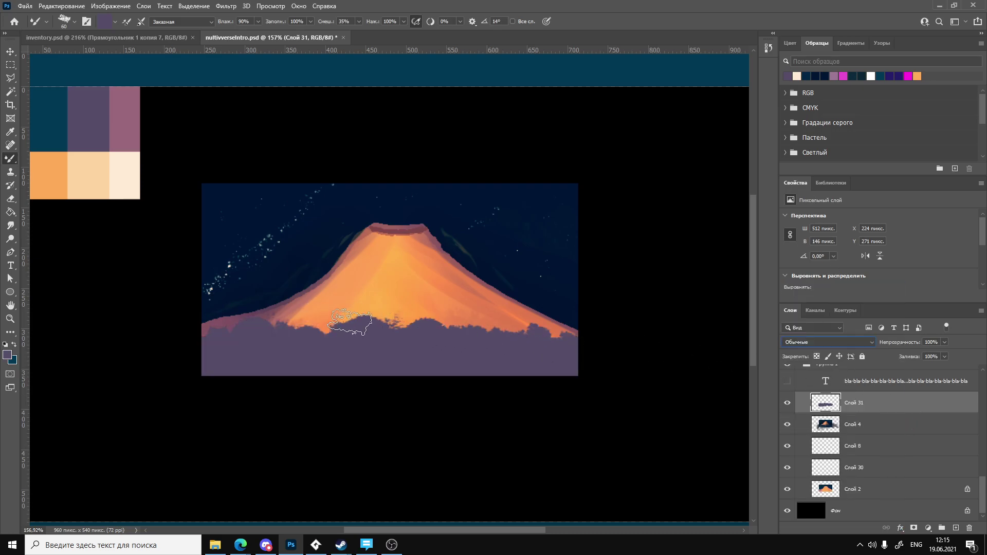
Try trimming the purple band with the eraser, and undo the erasing and all the band's strokes.
key("e")
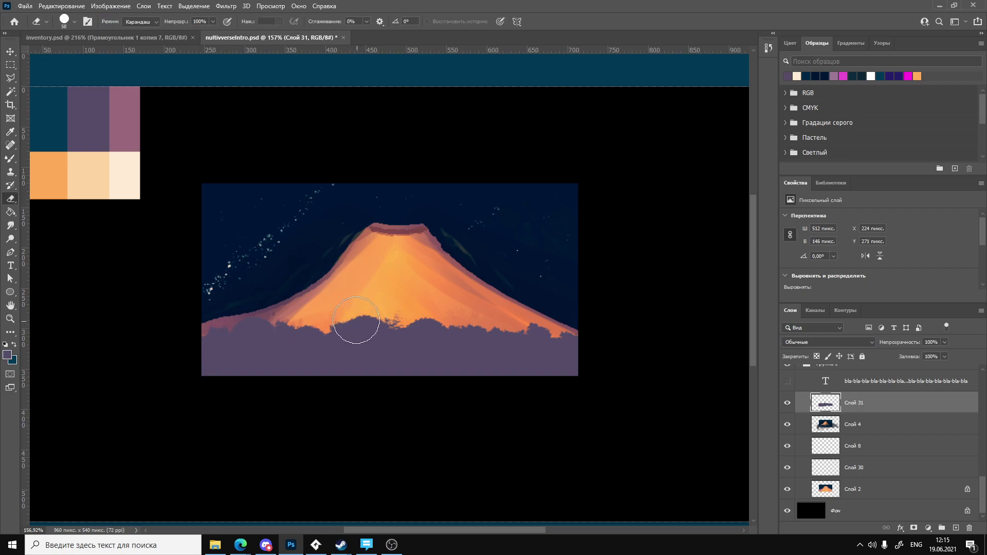
mouse_move(356, 339)
left_mouse_down()
mouse_move(358, 318)
mouse_move(344, 342)
mouse_move(265, 314)
mouse_move(226, 335)
mouse_move(434, 335)
mouse_move(396, 339)
mouse_move(602, 313)
left_mouse_up()
key("ctrl+z")
key("ctrl+z")
key("ctrl+z")
key("ctrl+z")
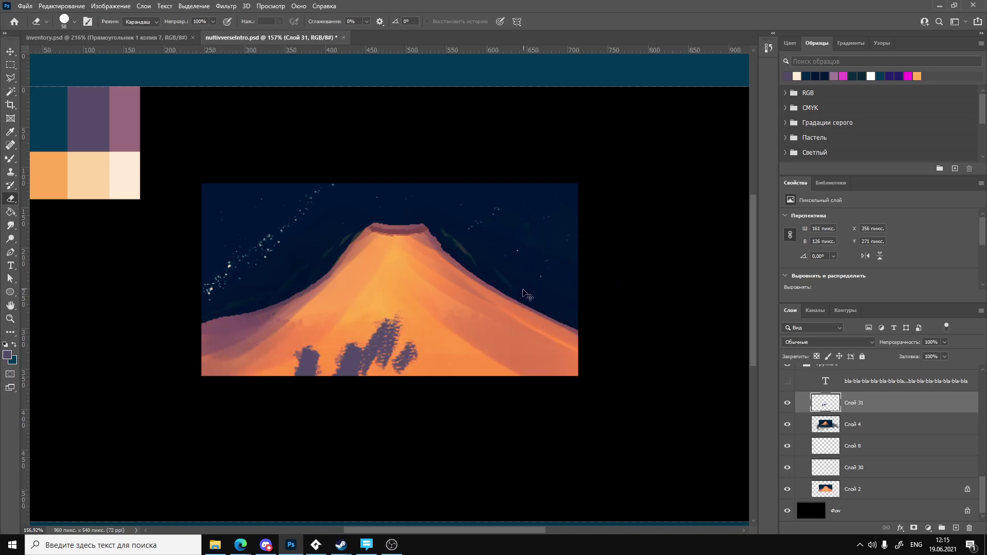
key("ctrl+z")
key("ctrl+z")
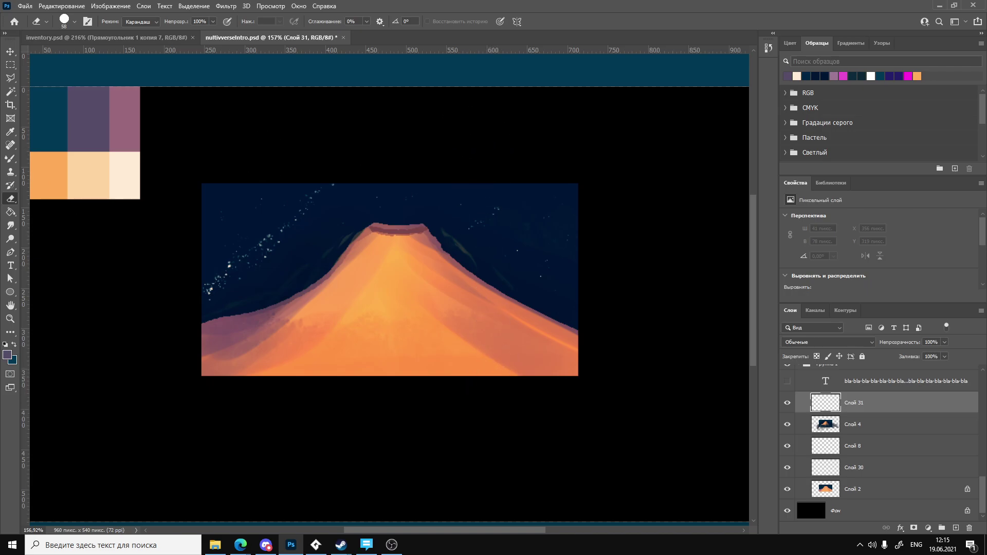
Choose the KYLE Ultimate Thick 'n Thin brush preset at 25 px.
left_click(240, 545)
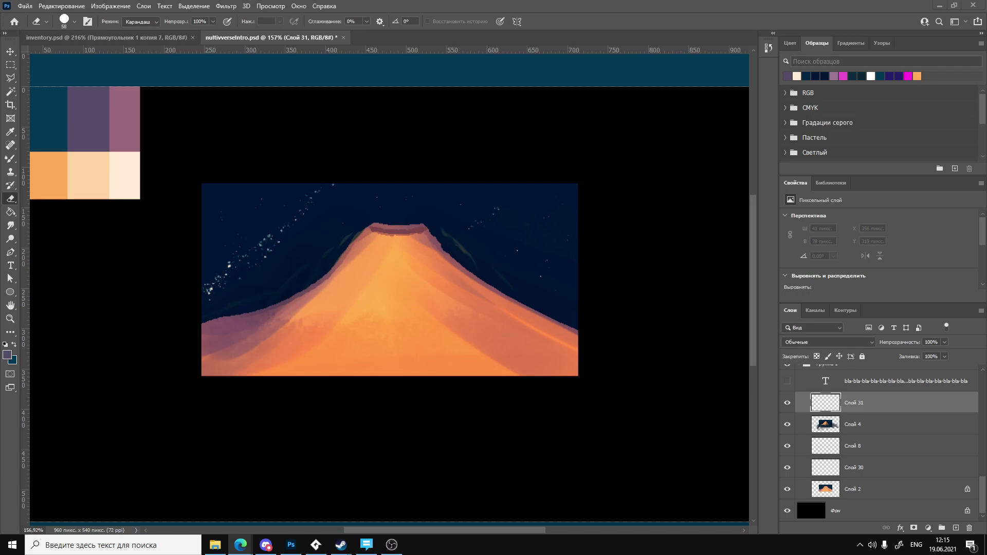
key("b")
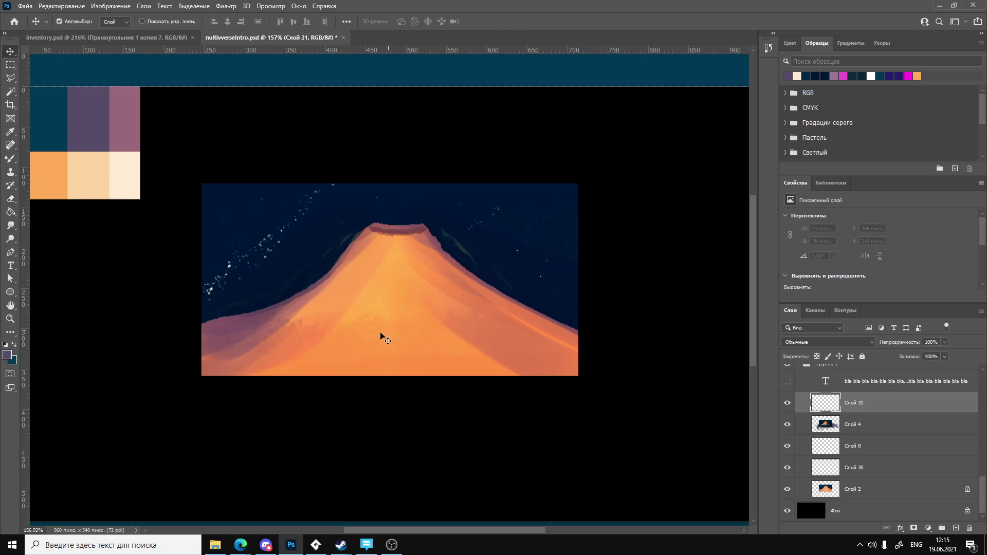
right_click(371, 369)
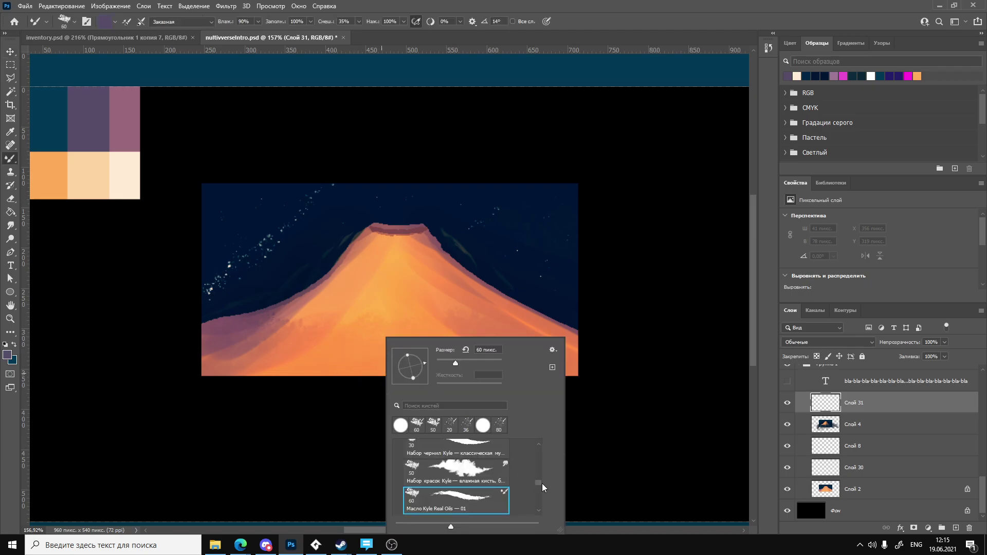
mouse_move(539, 482)
left_mouse_down()
mouse_move(535, 506)
mouse_move(538, 456)
mouse_move(533, 472)
left_mouse_up()
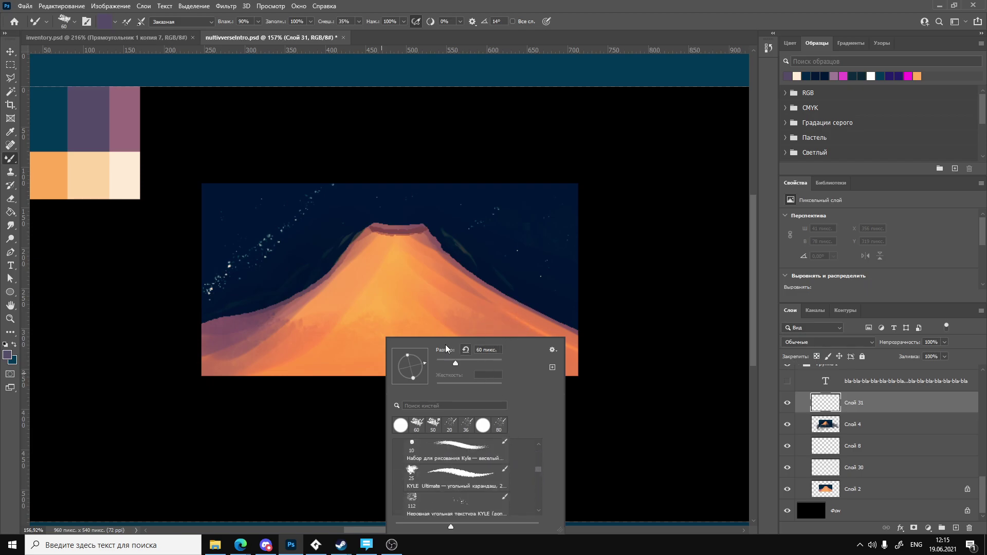
right_click(489, 221)
mouse_move(643, 374)
left_mouse_down()
mouse_move(640, 399)
mouse_move(644, 368)
left_mouse_up()
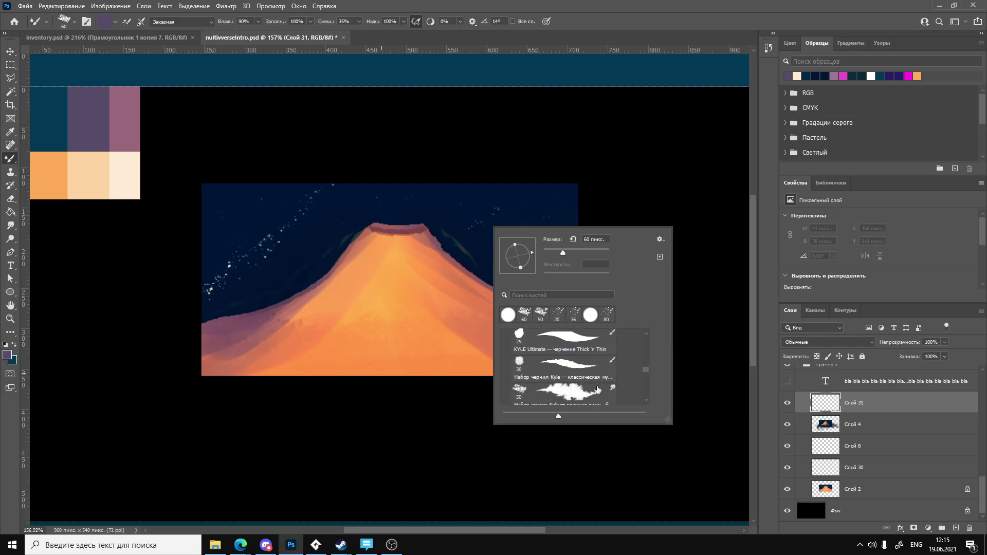
left_click(566, 342)
Paint eight separate slanted purple strokes of varying height along the volcano's lower edge on Слой 31.
left_click(278, 392)
mouse_move(256, 394)
left_mouse_down()
mouse_move(256, 342)
mouse_move(255, 379)
mouse_move(252, 360)
mouse_move(281, 360)
left_mouse_up()
key("ctrl+z")
key("ctrl+z")
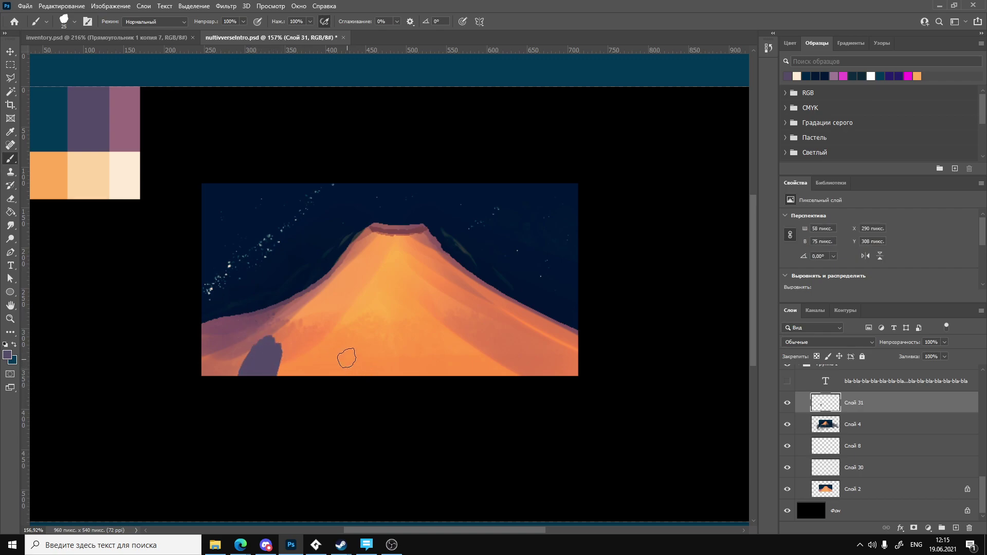
mouse_move(346, 357)
left_mouse_down()
mouse_move(340, 373)
mouse_move(354, 363)
left_mouse_up()
mouse_move(434, 332)
left_mouse_down()
mouse_move(414, 368)
mouse_move(420, 383)
mouse_move(455, 329)
left_mouse_up()
mouse_move(545, 340)
left_mouse_down()
mouse_move(539, 365)
mouse_move(484, 374)
mouse_move(478, 360)
mouse_move(480, 367)
left_mouse_up()
mouse_move(383, 372)
left_mouse_down()
mouse_move(385, 356)
mouse_move(381, 372)
left_mouse_up()
left_click_drag(309, 382, 322, 329)
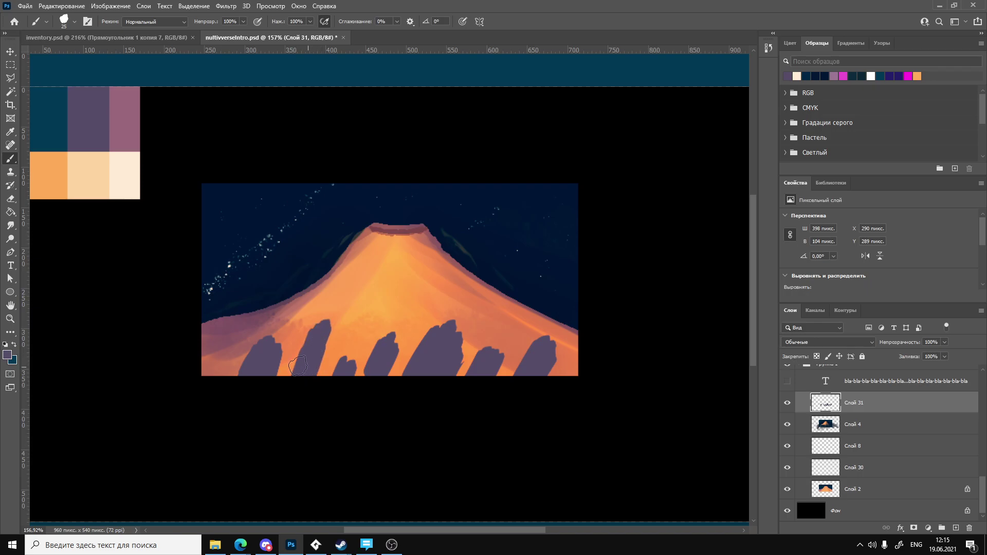
mouse_move(200, 378)
left_mouse_down()
mouse_move(214, 342)
mouse_move(211, 379)
left_mouse_up()
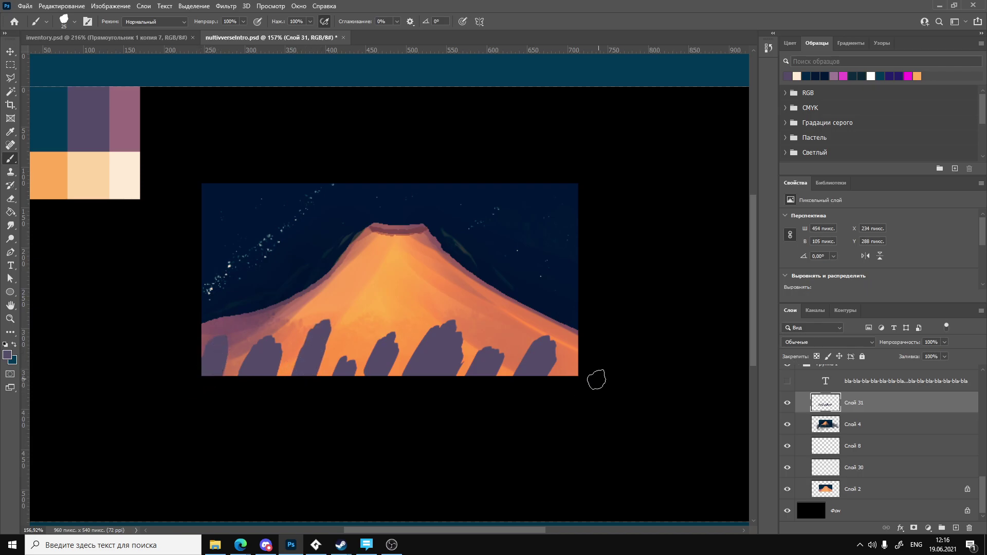
Create a new layer and place it directly below Слой 31.
key("ctrl+shift+n")
key("Return")
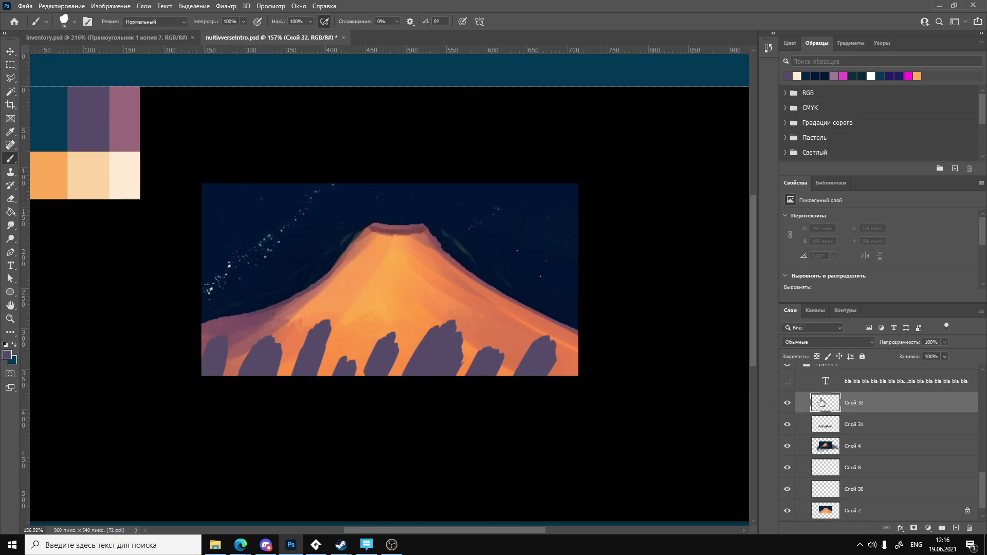
left_click_drag(821, 402, 825, 429)
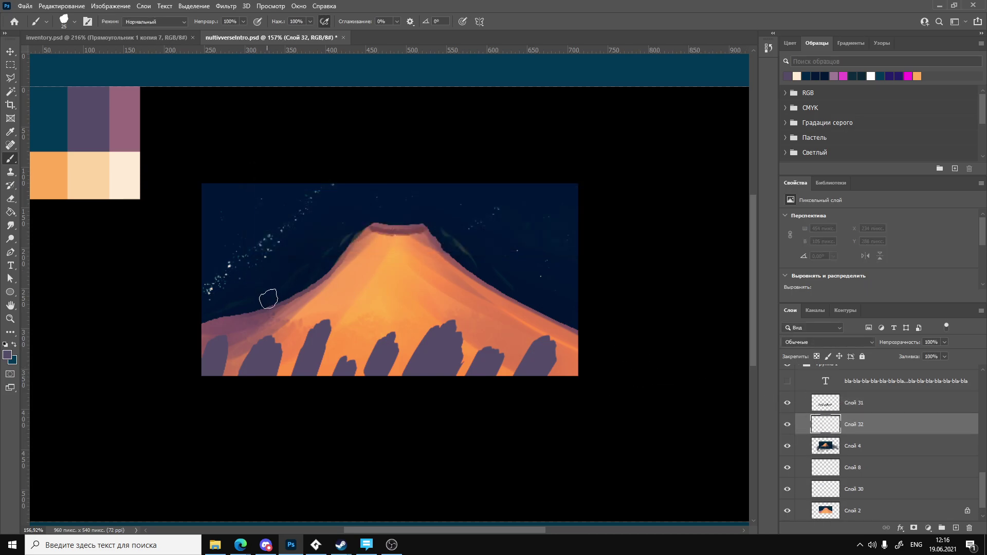
Darken the purple brush colour to 33% saturation and 36% brightness.
key("i")
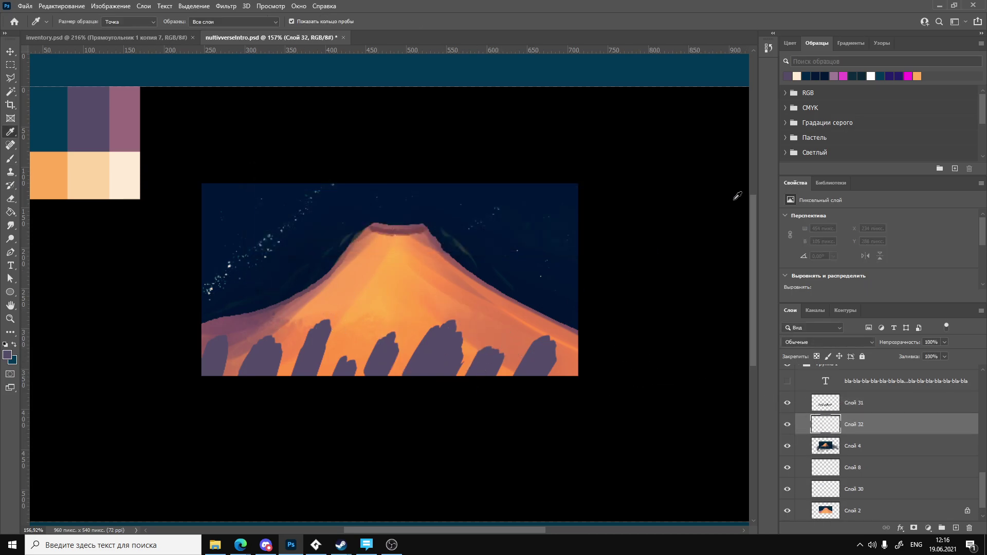
left_click(794, 42)
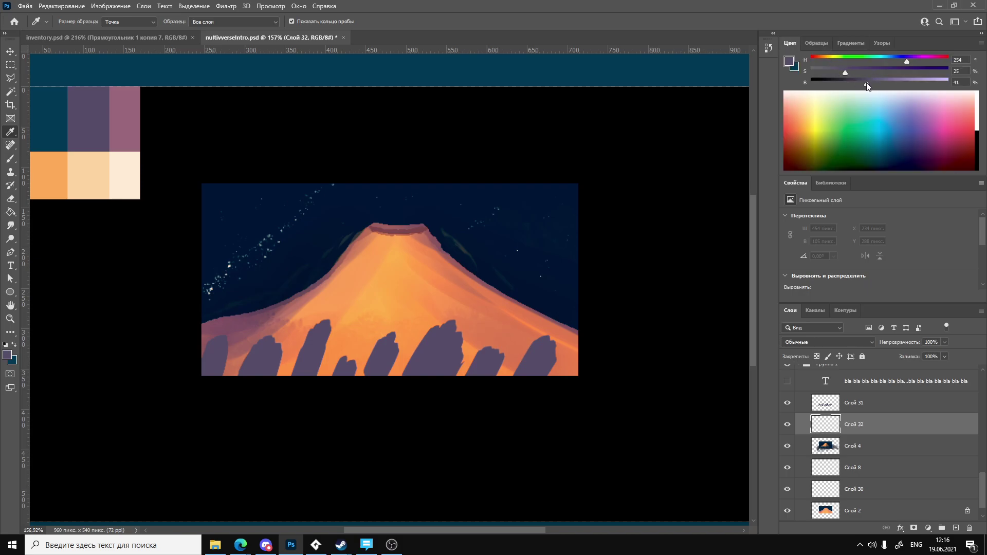
left_click_drag(867, 84, 862, 85)
left_click(856, 72)
key("b")
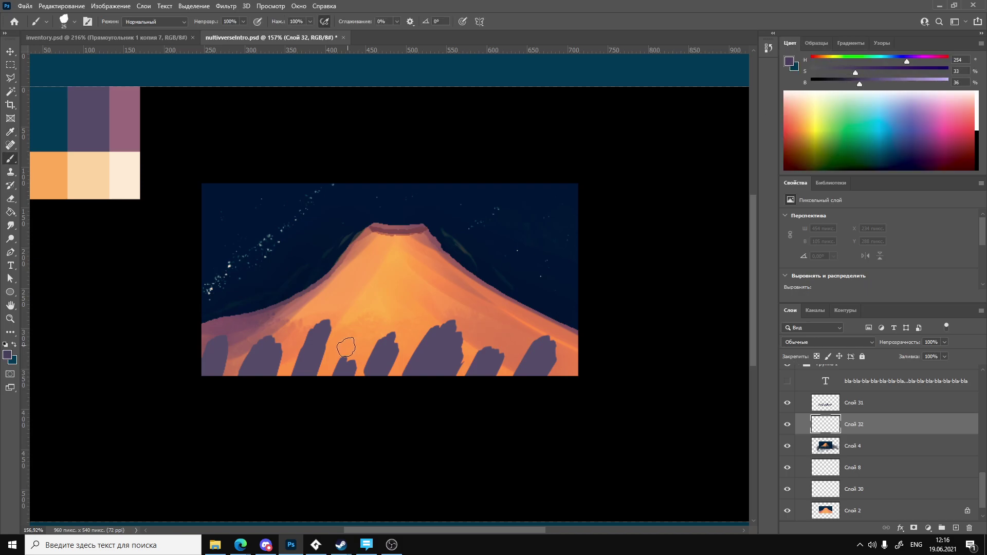
Fill the gaps between the lighter purple strokes with darker slanted strokes on Слой 32.
mouse_move(356, 355)
left_mouse_down()
mouse_move(324, 355)
mouse_move(274, 378)
mouse_move(236, 370)
mouse_move(240, 341)
left_mouse_up()
mouse_move(408, 353)
left_mouse_down()
mouse_move(399, 368)
mouse_move(394, 361)
left_mouse_up()
left_click_drag(337, 374, 339, 351)
mouse_move(409, 367)
left_mouse_down()
mouse_move(406, 354)
mouse_move(461, 379)
mouse_move(507, 360)
mouse_move(504, 395)
left_mouse_up()
mouse_move(564, 375)
left_mouse_down()
mouse_move(546, 379)
mouse_move(579, 369)
left_mouse_up()
Erase the tops of the lighter purple strokes on Слой 31 along one straight horizontal line.
key("ctrl+space")
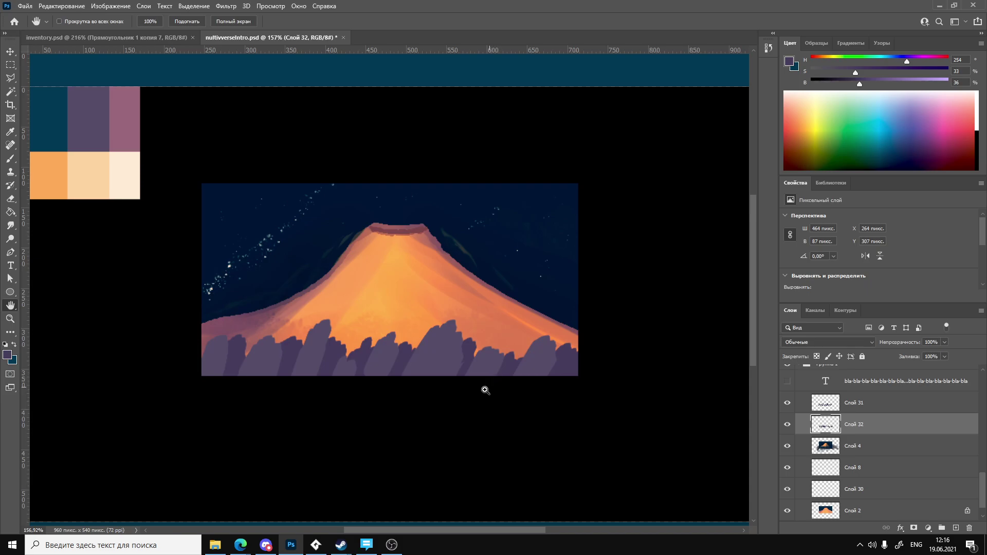
left_click_drag(485, 390, 491, 422, "ctrl")
key("e")
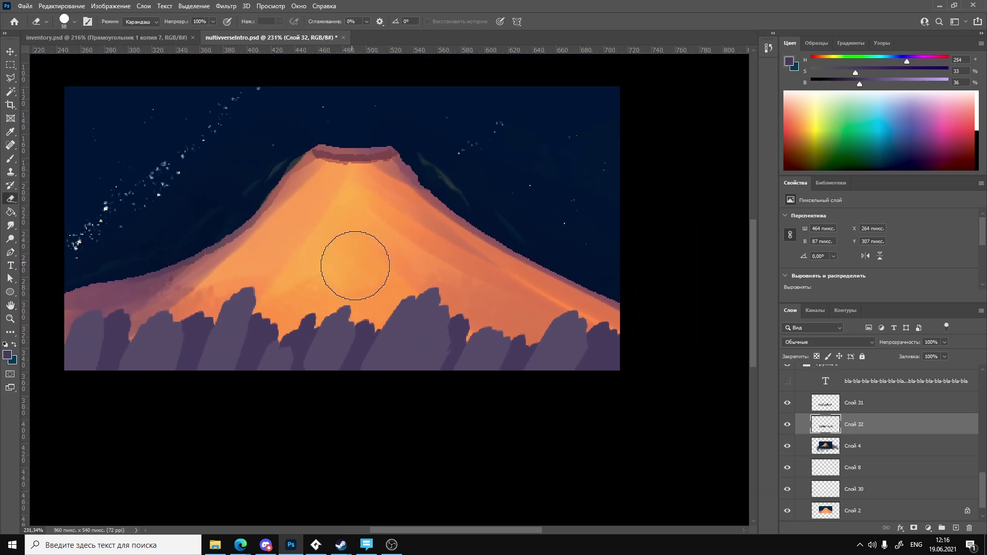
left_click(825, 383)
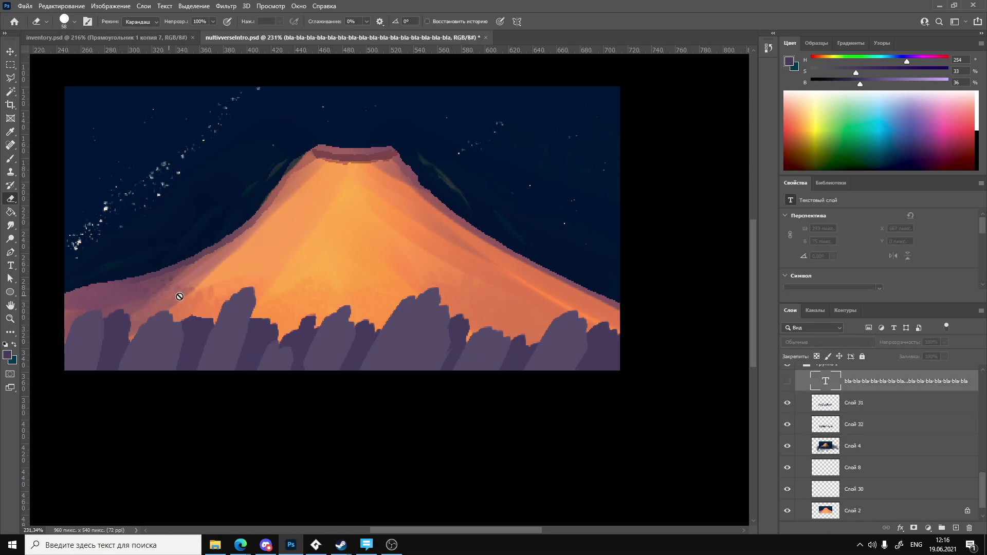
left_click(857, 407)
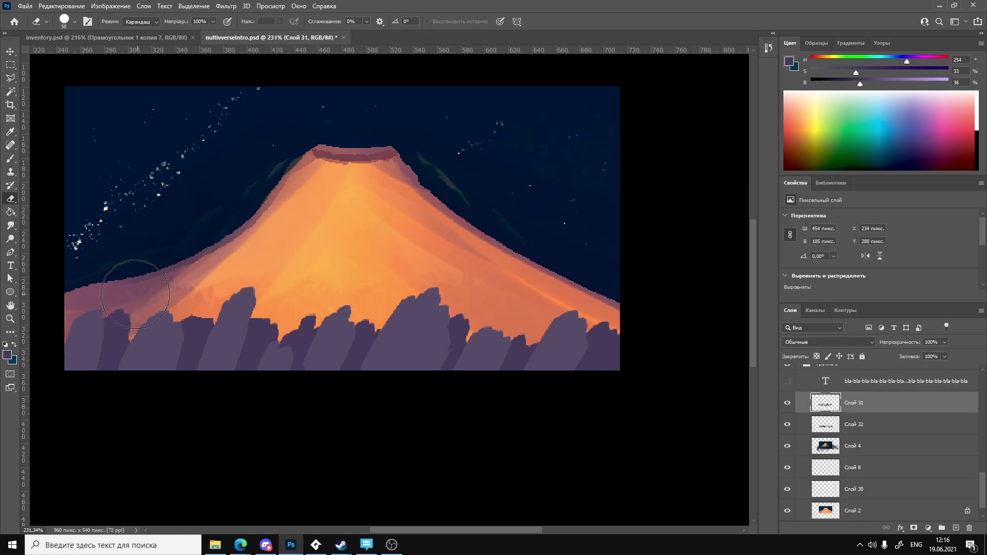
mouse_move(87, 286)
left_mouse_down("shift")
mouse_move(549, 253)
mouse_move(99, 269)
mouse_move(737, 284)
left_mouse_up("shift")
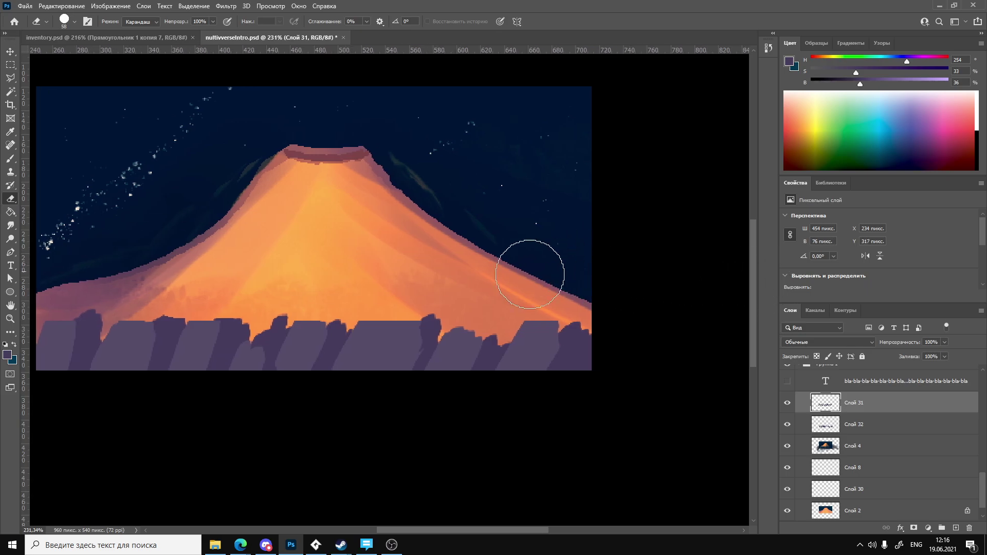
left_click_drag(485, 274, 568, 310, "ctrl")
Erase the tops of the darker strokes on Слой 32 along a straight line slightly below the lighter tops.
left_click(809, 418)
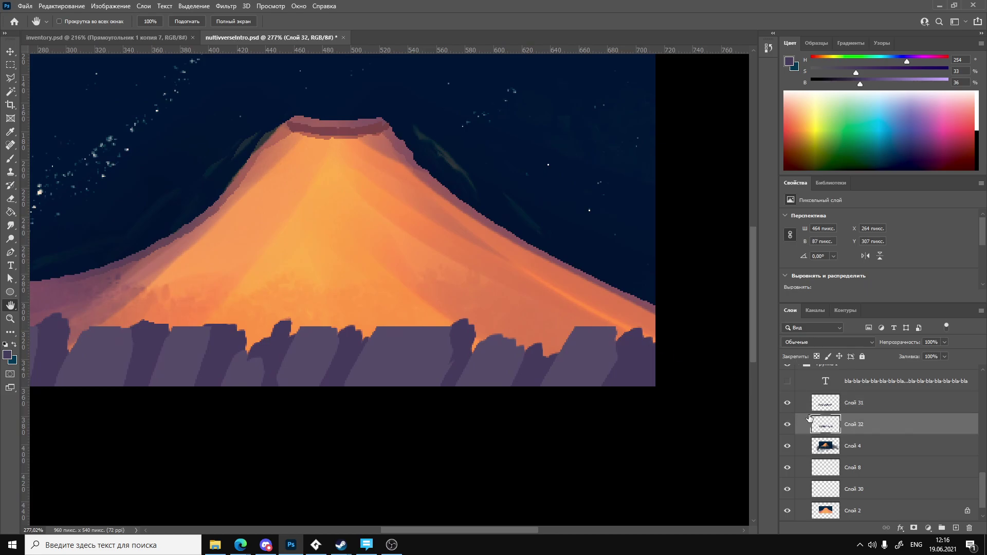
key("e")
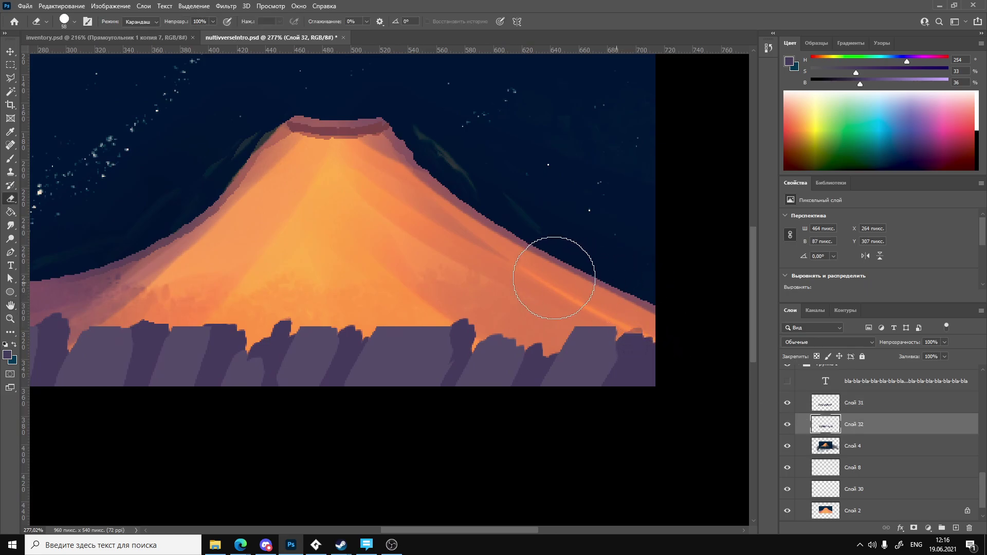
mouse_move(630, 299)
left_mouse_down("shift")
mouse_move(145, 345)
mouse_move(594, 336)
mouse_move(0, 358)
mouse_move(127, 358)
left_mouse_up("shift")
left_click_drag(546, 353, 503, 346, "ctrl")
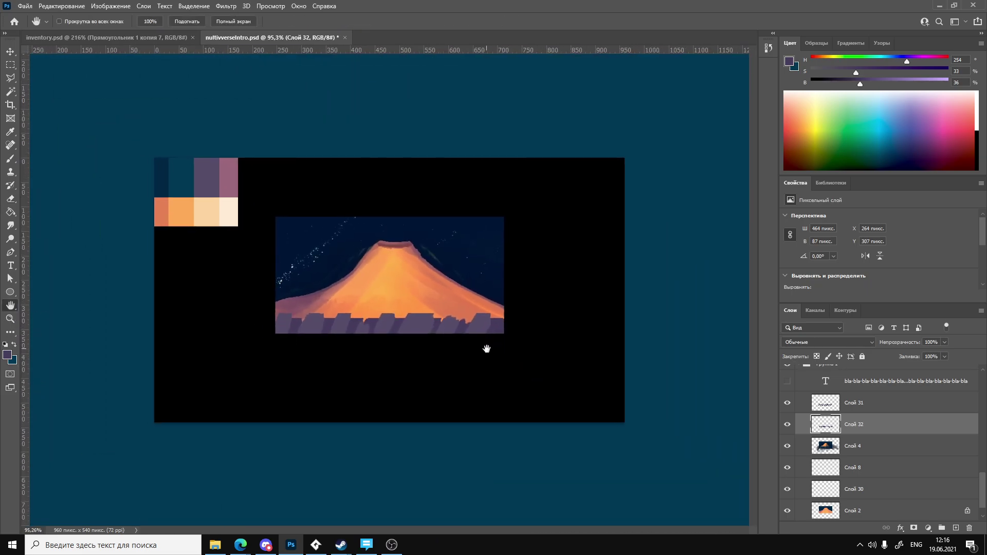
Select Слой 31 and set the brush colour to the light peach swatch of the palette.
left_click_drag(450, 362, 508, 353, "ctrl")
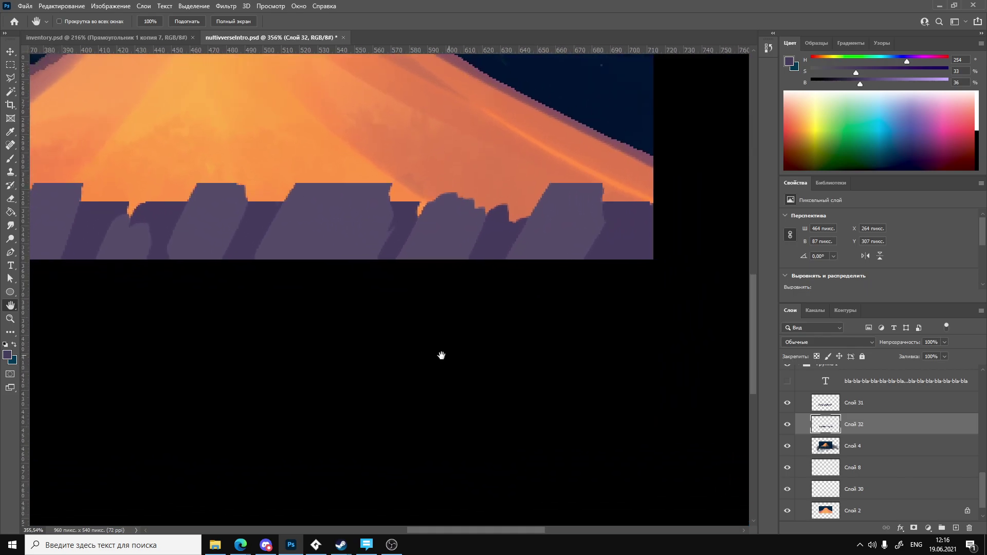
left_click_drag(419, 359, 548, 425)
left_click(841, 410)
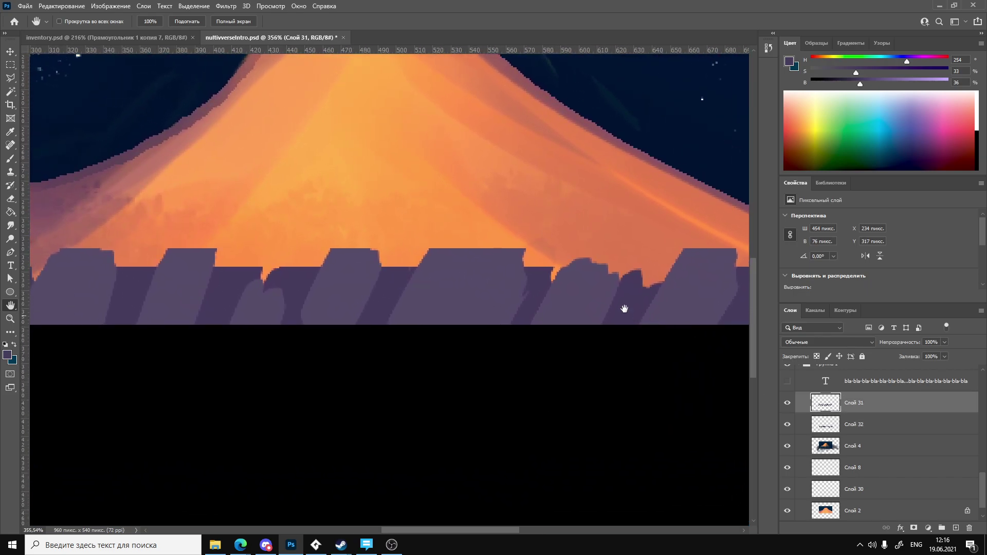
left_click_drag(354, 242, 314, 264, "ctrl")
key("b")
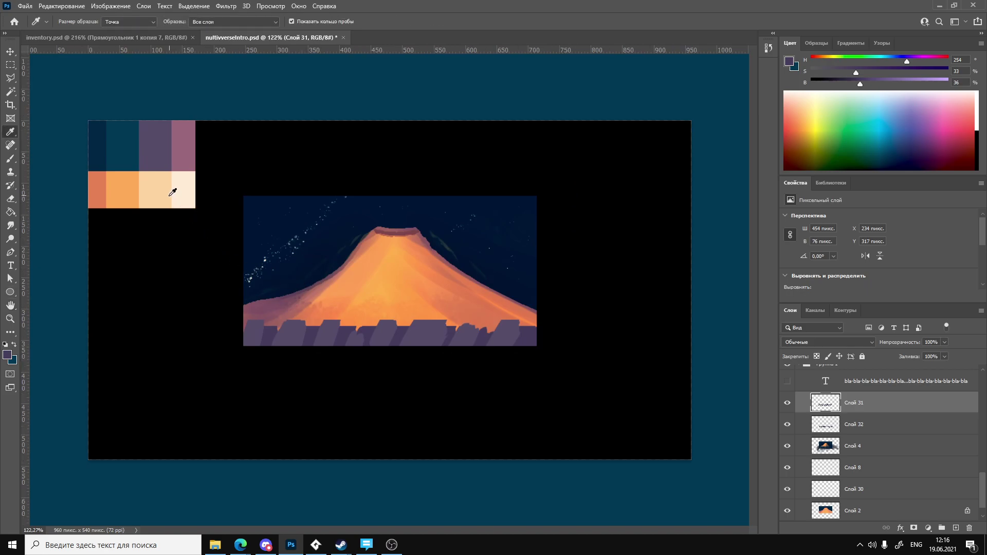
left_click(166, 197, "alt")
key("h")
mouse_move(396, 346)
left_mouse_down("ctrl")
mouse_move(442, 297)
mouse_move(435, 302)
mouse_move(436, 271)
left_mouse_up("ctrl")
key("b")
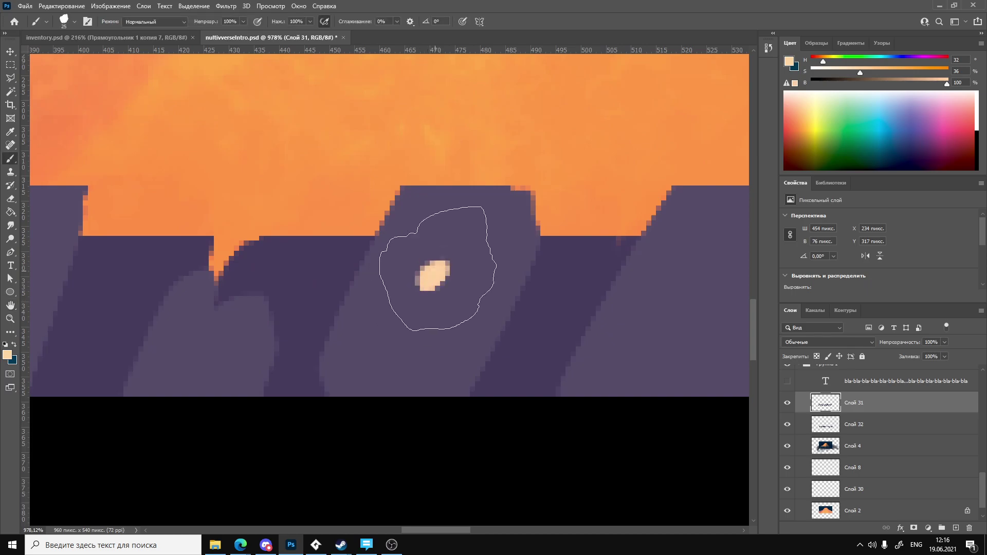
key("ctrl+z")
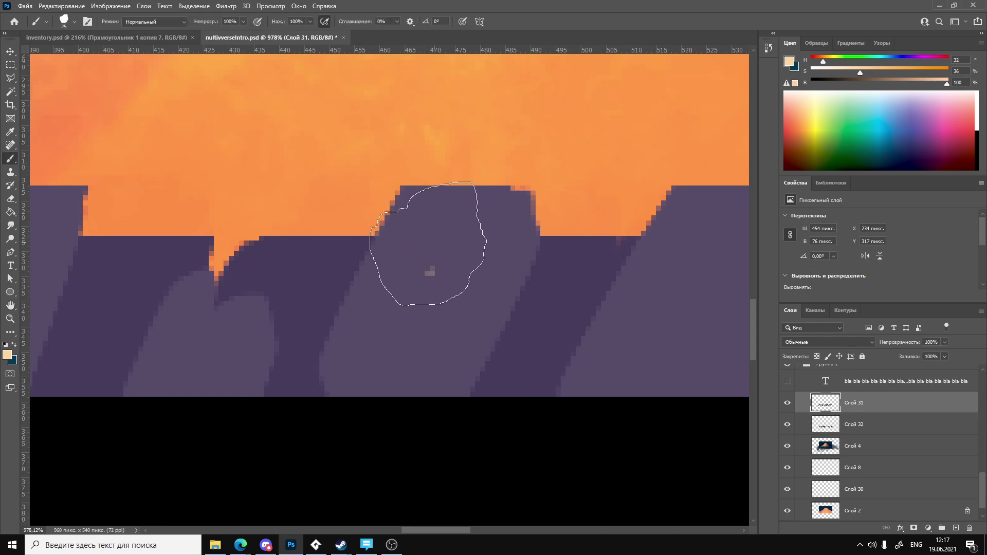
left_click(416, 235)
key("ctrl+z")
key("ctrl+z")
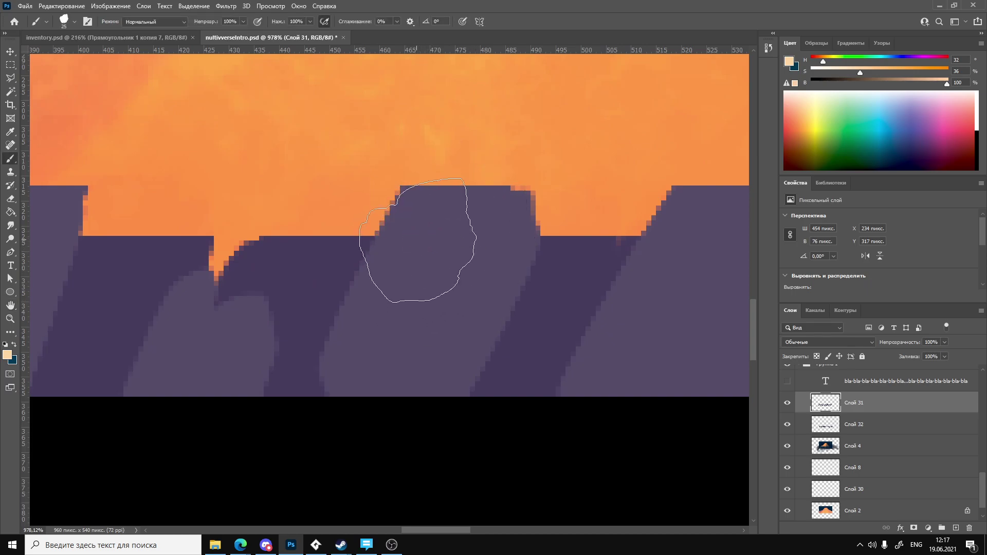
left_click(415, 231)
left_click(489, 246)
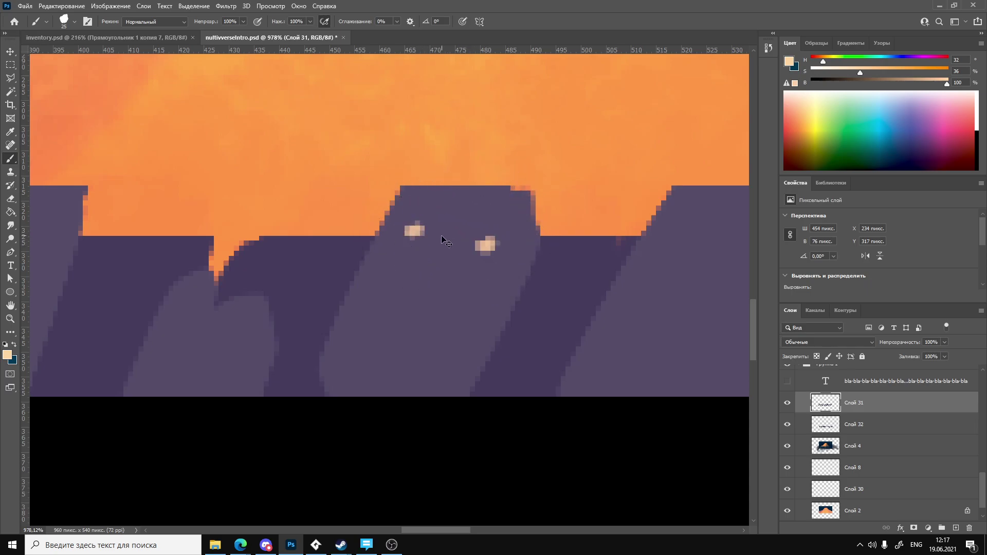
key("ctrl+z")
key("ctrl+z")
left_click(419, 220)
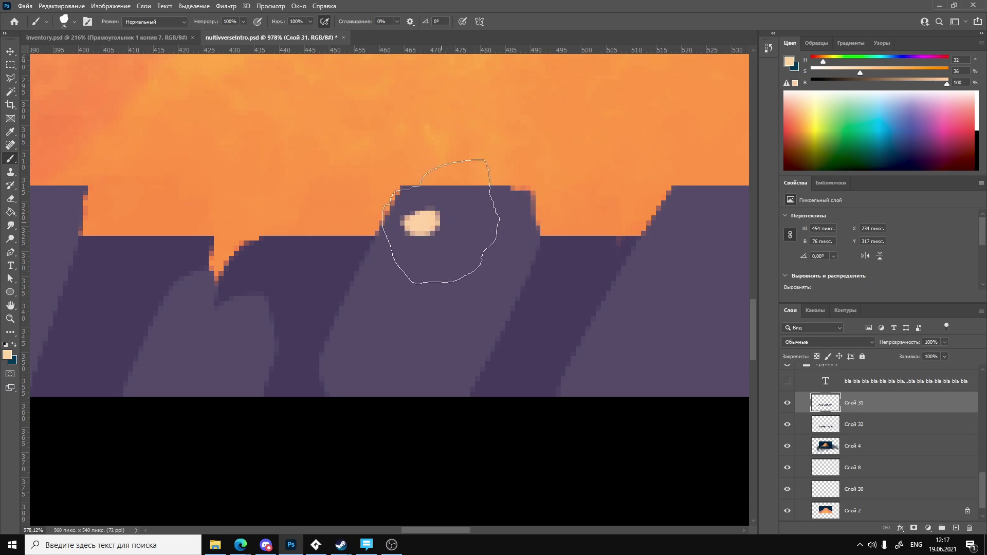
key("ctrl+z")
Dab four rows of small peach window dots on the slanted purple stroke below the volcano's centre on Слой 31.
left_click(415, 221)
left_click(459, 230)
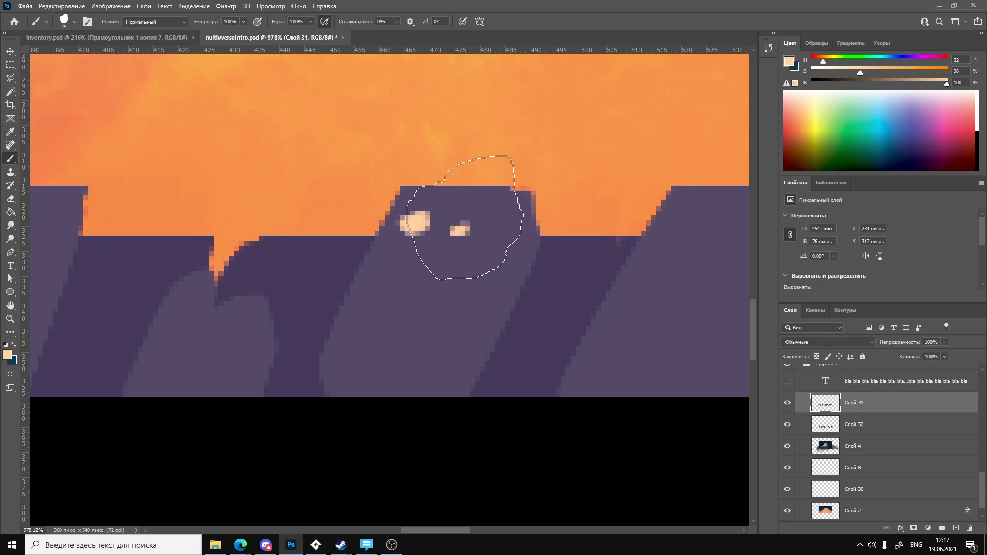
left_click(497, 232)
left_click(392, 268)
left_click(443, 275)
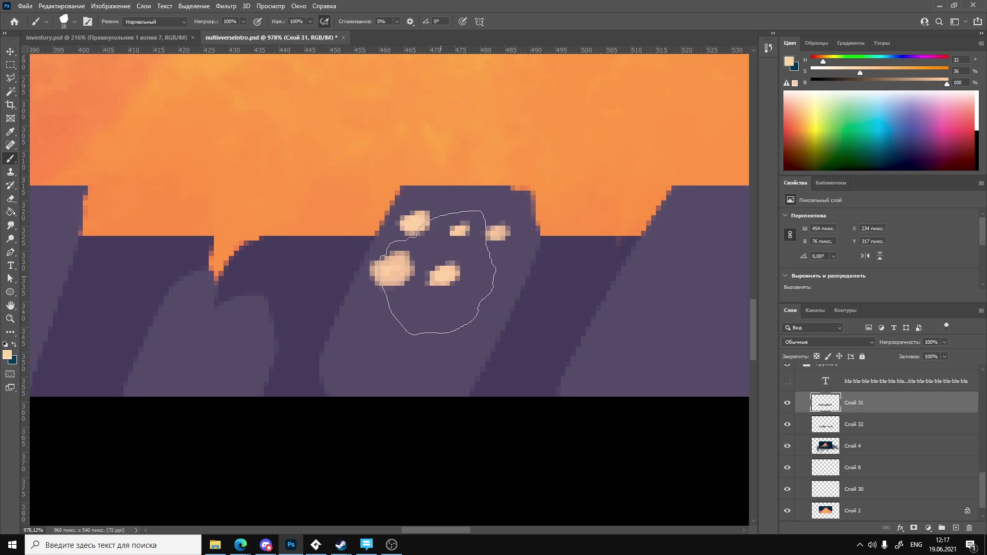
left_click(488, 288)
left_click(374, 328)
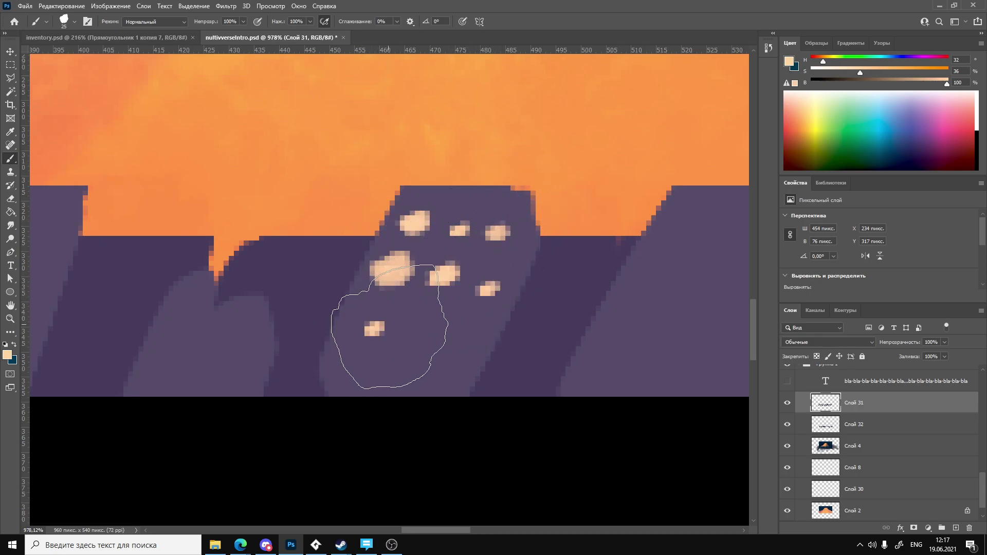
left_click(425, 336)
left_click(465, 344)
left_click(356, 381)
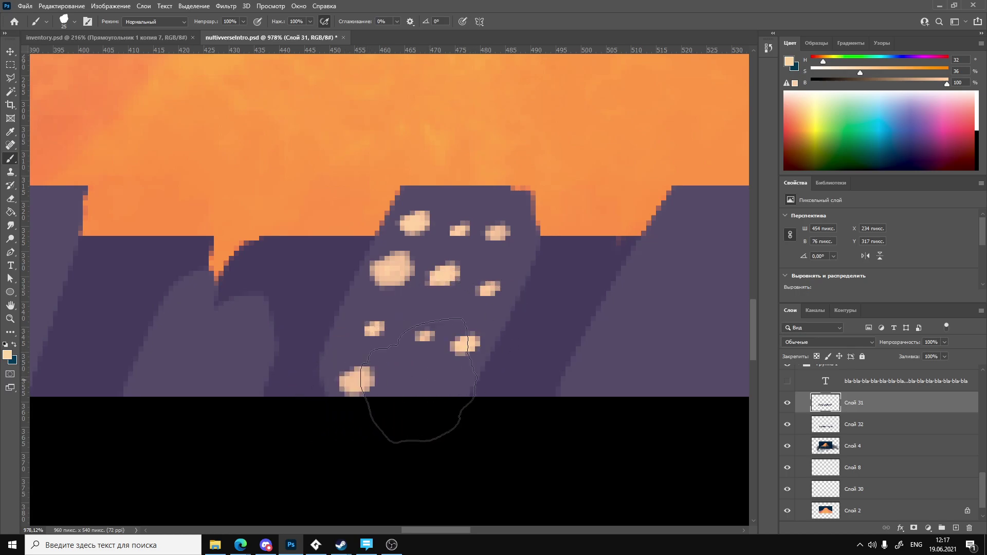
left_click(433, 386)
left_click(392, 380)
Add peach window dots to the other lighter purple strokes across the foreground on Слой 31.
key("space")
key("ctrl+0")
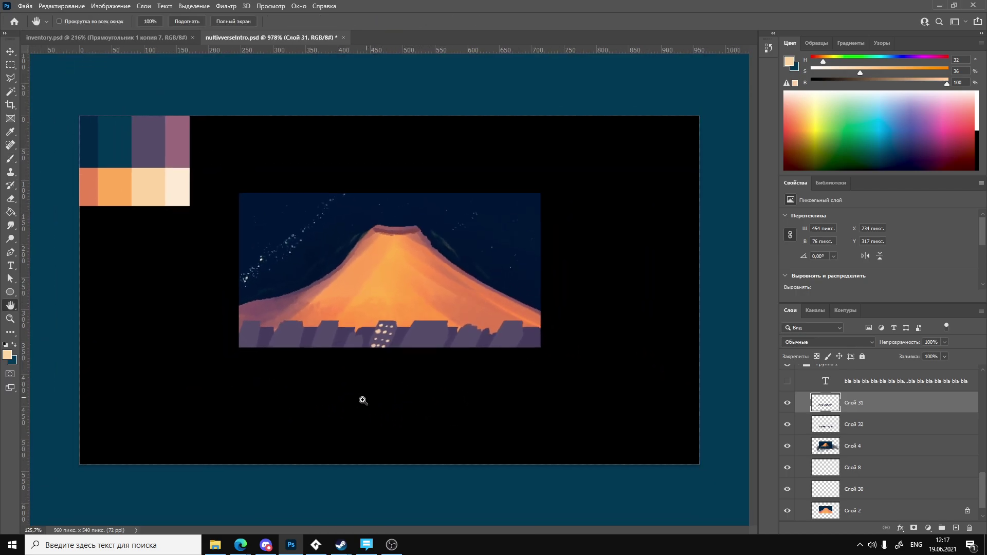
key("b")
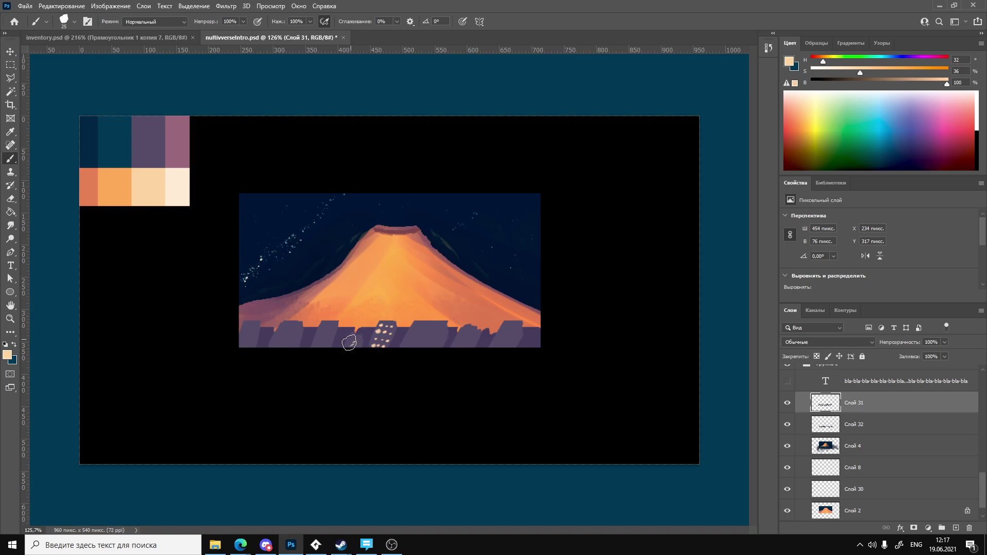
left_click(326, 335)
left_click(326, 334)
left_click(328, 342)
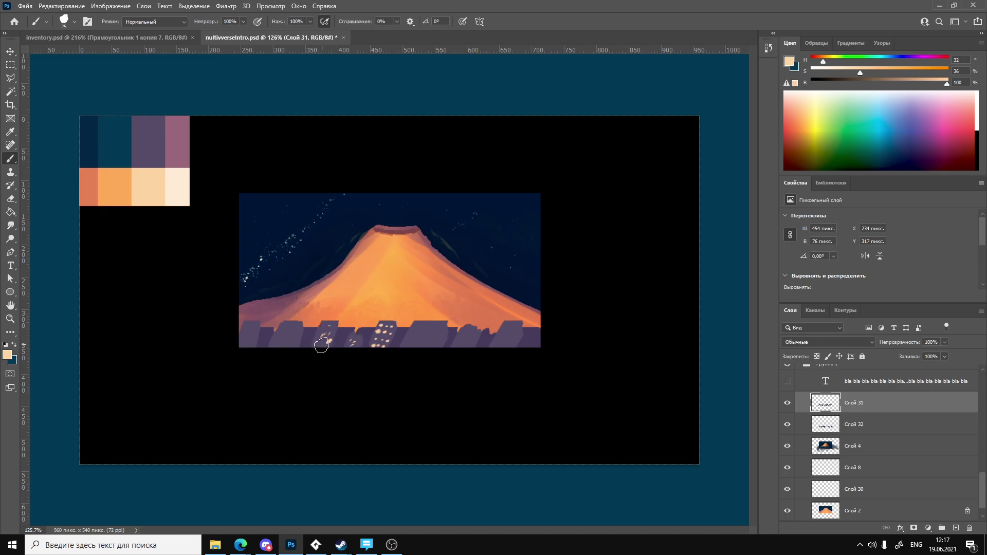
left_click_drag(295, 326, 291, 332)
left_click(279, 341)
left_click(286, 335)
left_click(294, 343)
left_click(366, 334)
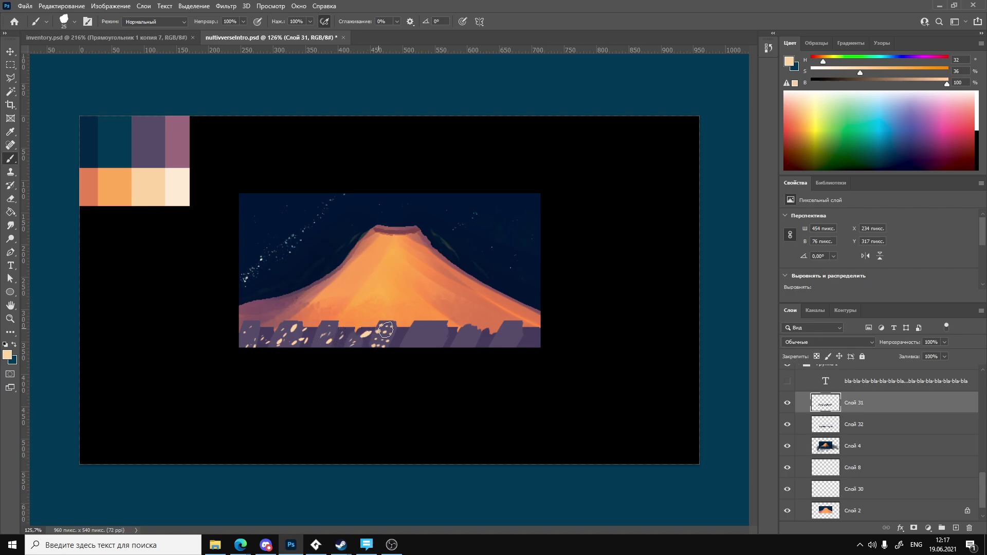
left_click(426, 334)
left_click(430, 344)
left_click(468, 342)
left_click(468, 335)
left_click(467, 329)
left_click(449, 340)
left_click(483, 339)
left_click(481, 343)
left_click(500, 346)
left_click(528, 339)
left_click(533, 342)
left_click_drag(486, 335, 461, 370, "ctrl")
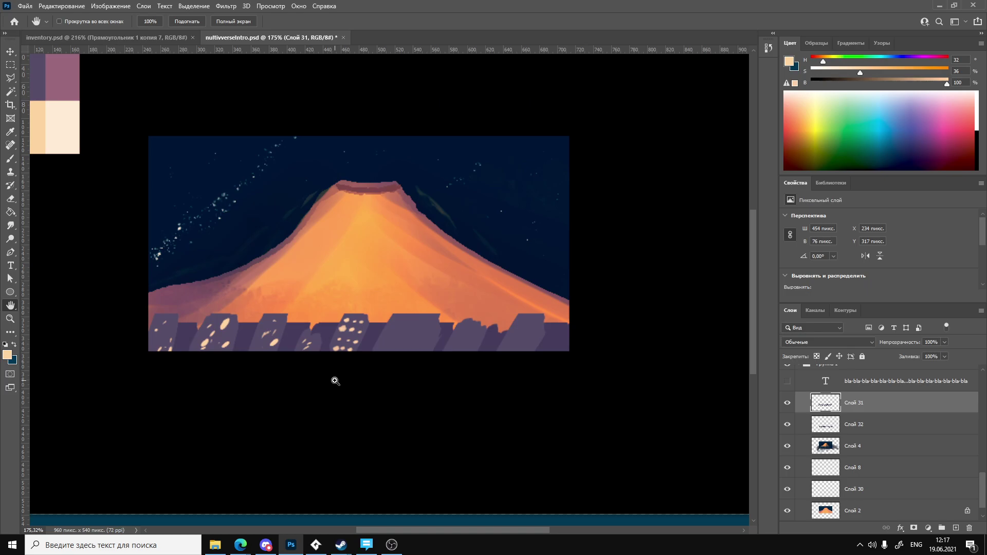
Sample the lighter purple and paint over the peach dots on the leftmost strokes with a 6 px brush.
key("e")
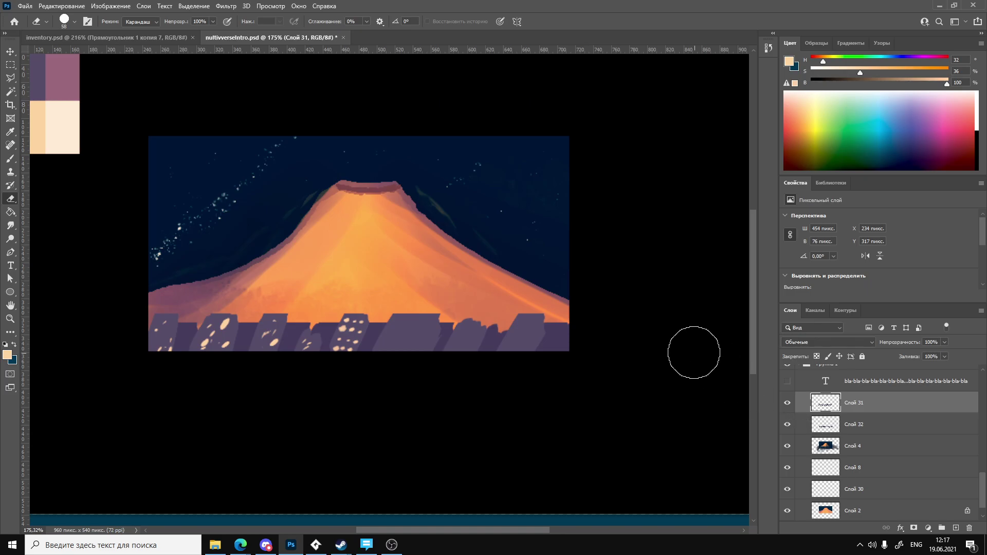
key("i")
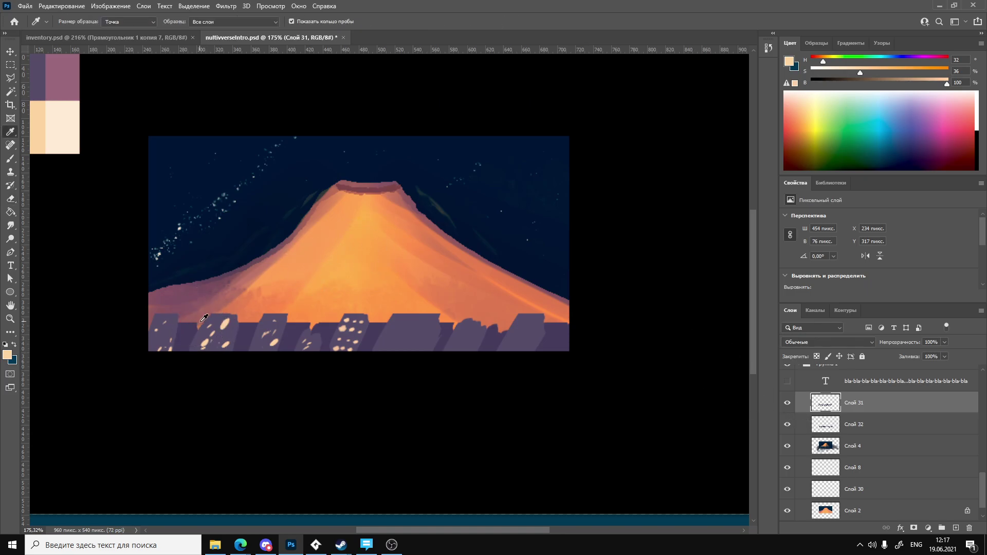
left_click(229, 333)
key("b")
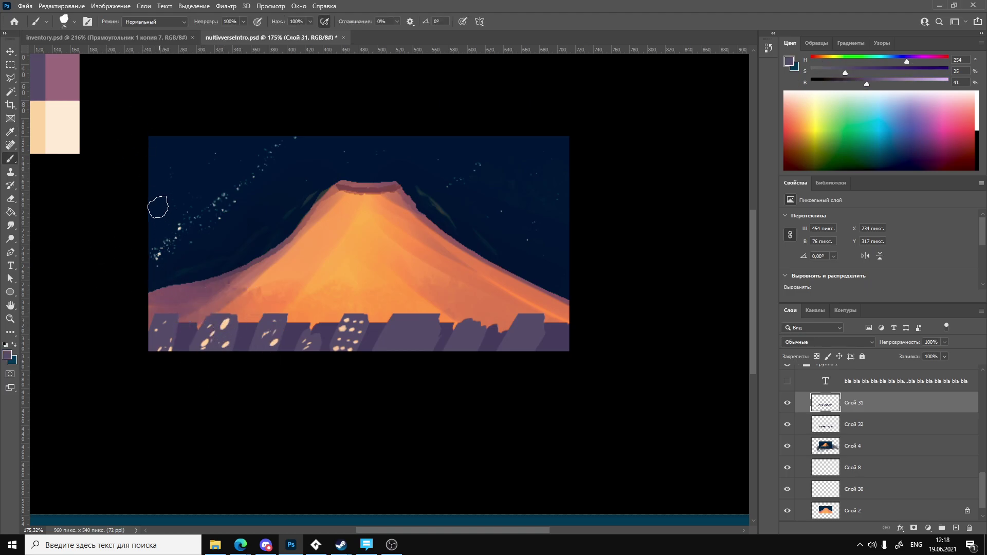
key("period")
right_click(257, 303)
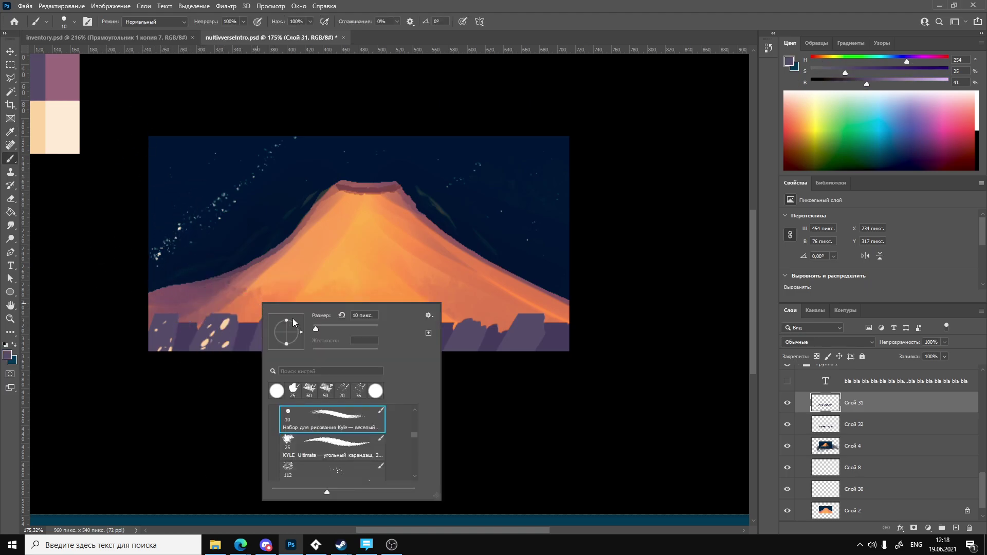
left_click_drag(316, 328, 310, 331)
left_click(251, 366)
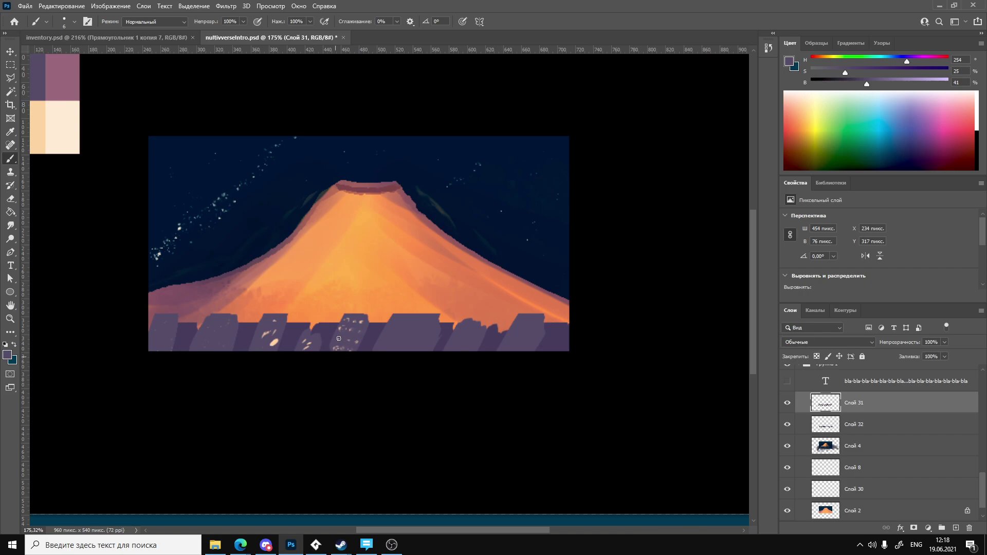
Reduce the peach dots on the remaining strokes with purple dabs and resample the lighter purple from the central stroke.
key("space")
mouse_move(355, 328)
left_mouse_down("ctrl")
mouse_move(329, 343)
mouse_move(381, 337)
left_mouse_up("ctrl")
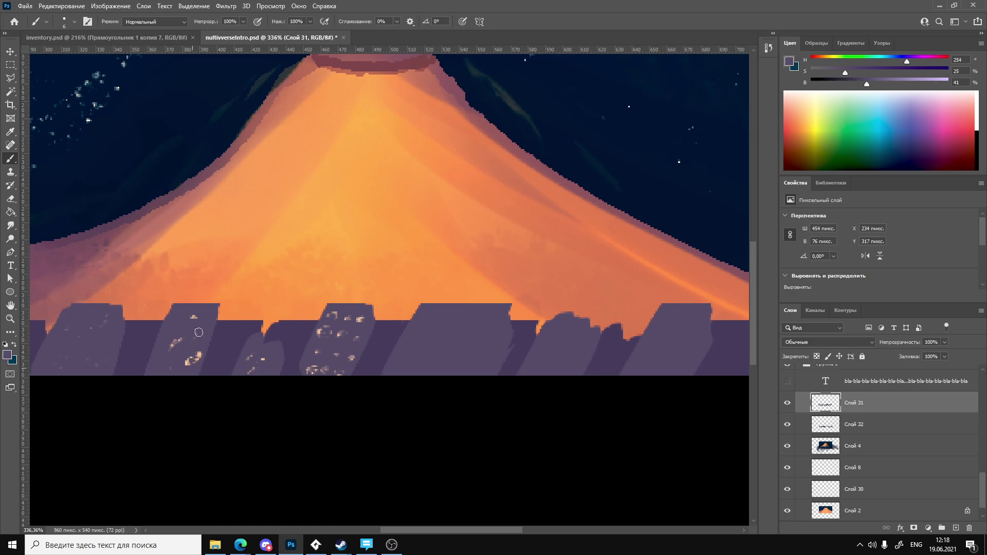
key("ctrl+0")
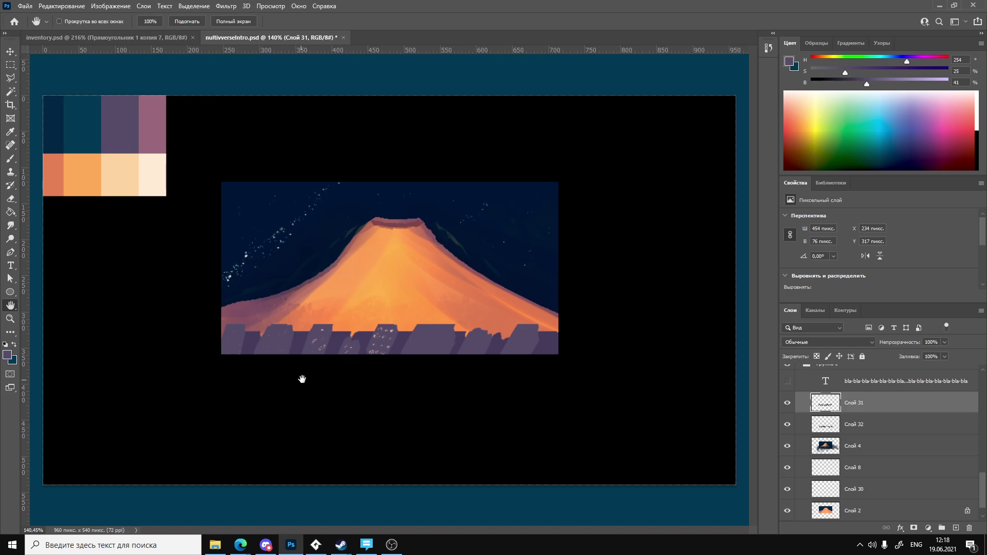
key("e")
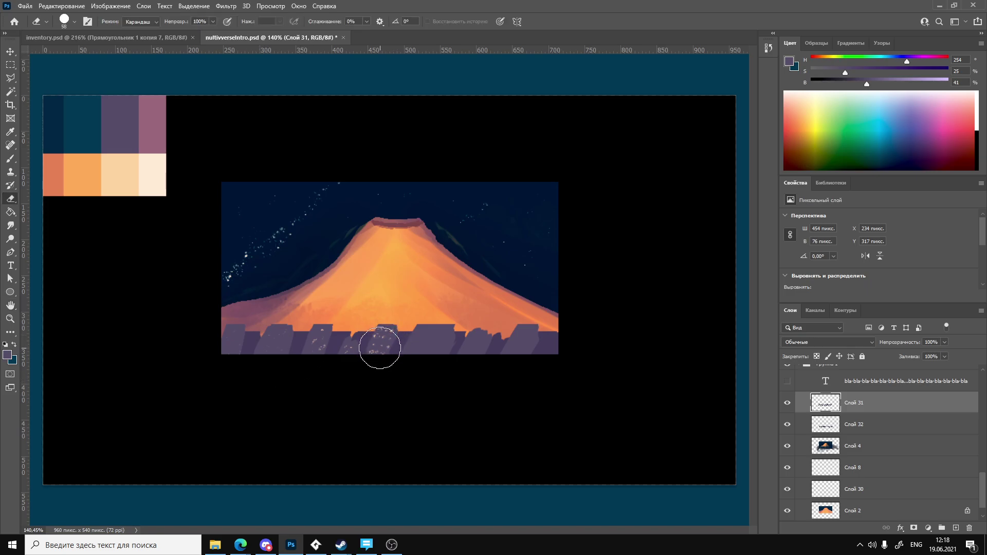
key("i")
left_click(386, 339)
key("b")
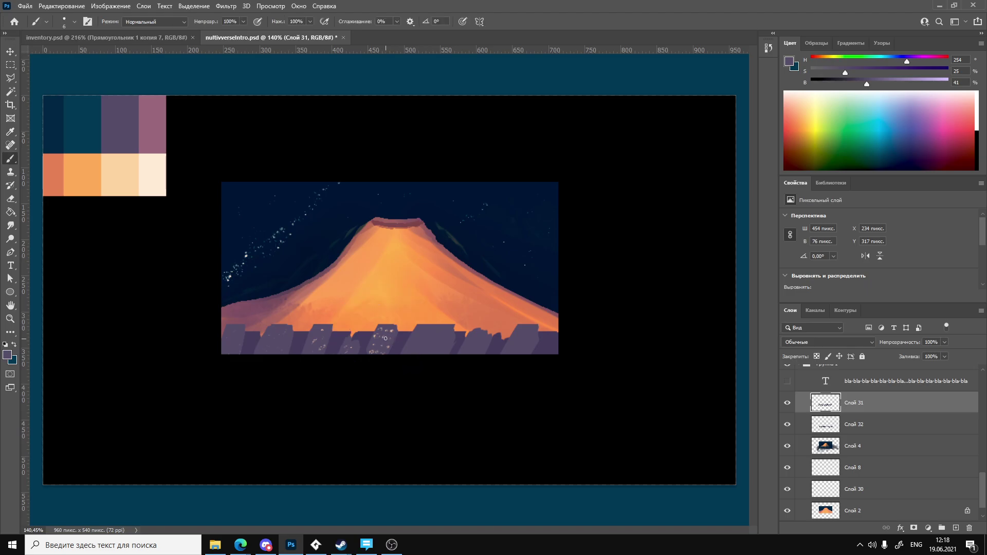
Lock the transparent pixels of Слой 31 and paint lighter purple over all remaining peach dots.
key("h")
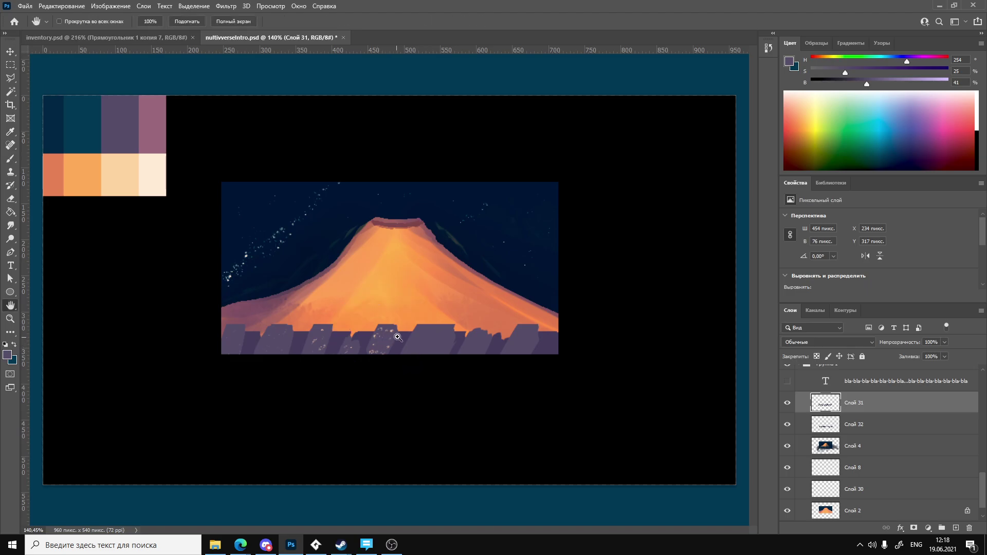
scroll(390, 341, "up", 5, "alt")
key("b")
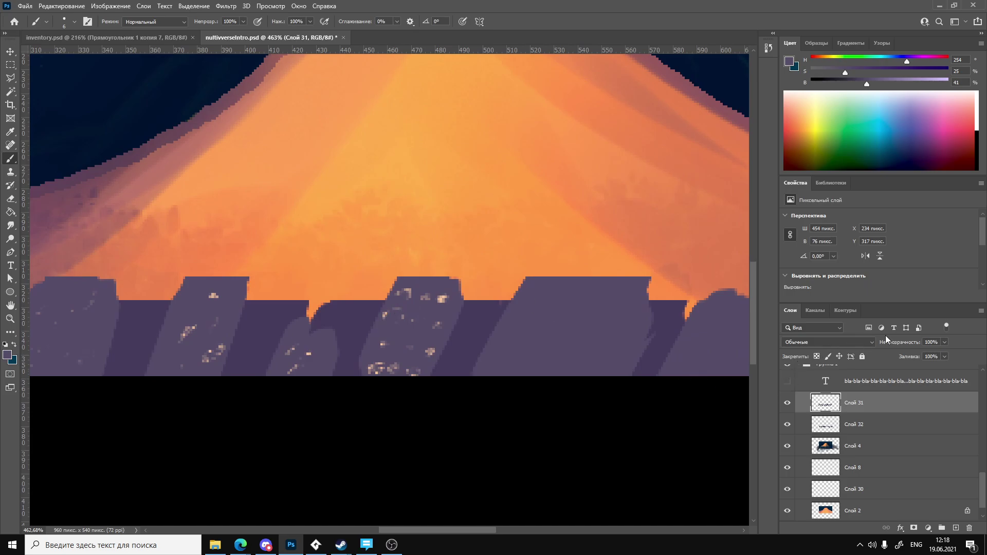
left_click(818, 356)
mouse_move(409, 317)
left_mouse_down()
mouse_move(398, 288)
mouse_move(392, 369)
left_mouse_up()
left_click_drag(439, 332, 389, 363)
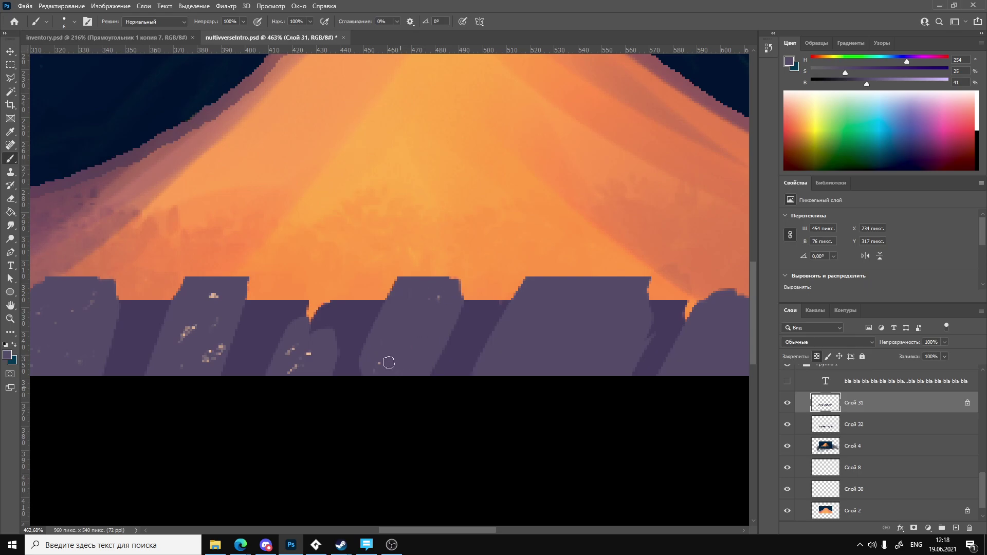
mouse_move(334, 338)
left_mouse_down()
mouse_move(289, 399)
mouse_move(189, 352)
mouse_move(211, 355)
mouse_move(210, 274)
left_mouse_up()
left_click_drag(201, 324, 342, 324)
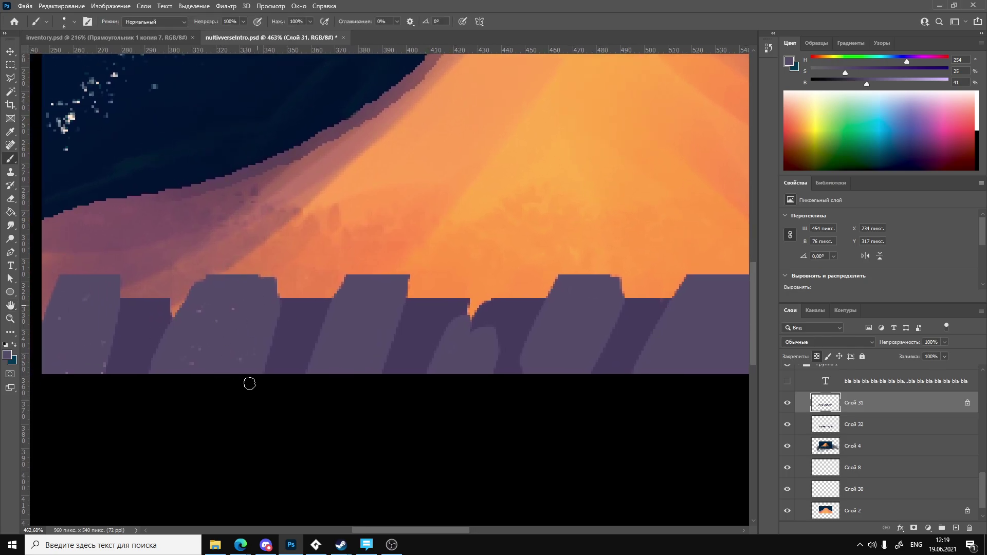
mouse_move(250, 384)
left_mouse_down()
mouse_move(196, 353)
mouse_move(174, 365)
mouse_move(225, 367)
left_mouse_up()
mouse_move(102, 349)
left_mouse_down()
mouse_move(64, 302)
mouse_move(93, 286)
left_mouse_up()
Unlock the transparent pixels of Слой 31 and fill the notch in the small rounded stroke with lighter purple.
key("space")
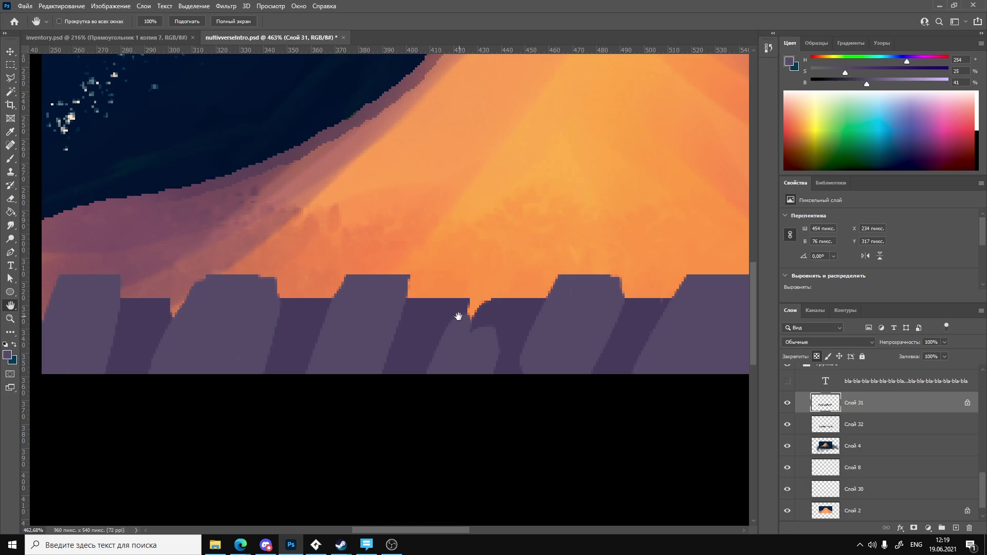
key("alt")
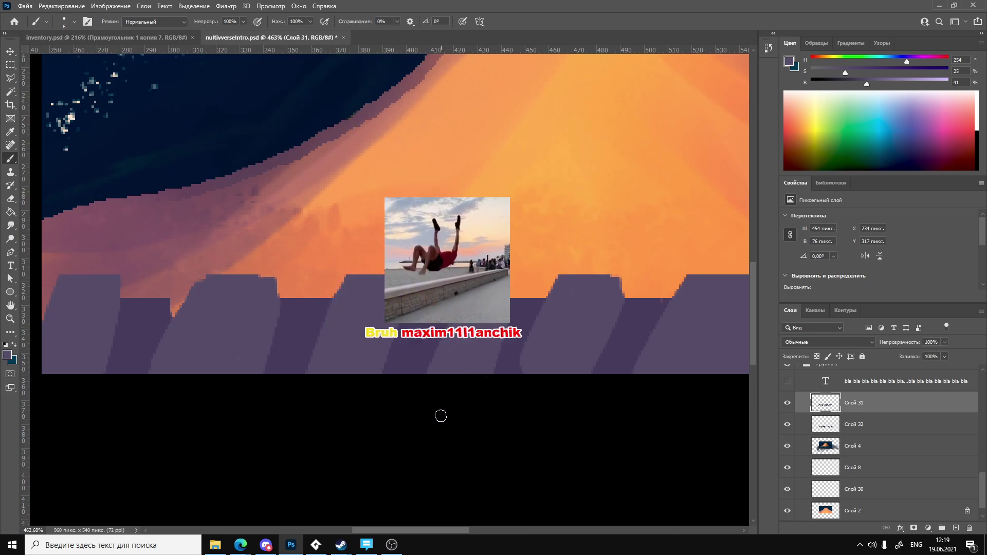
mouse_move(280, 537)
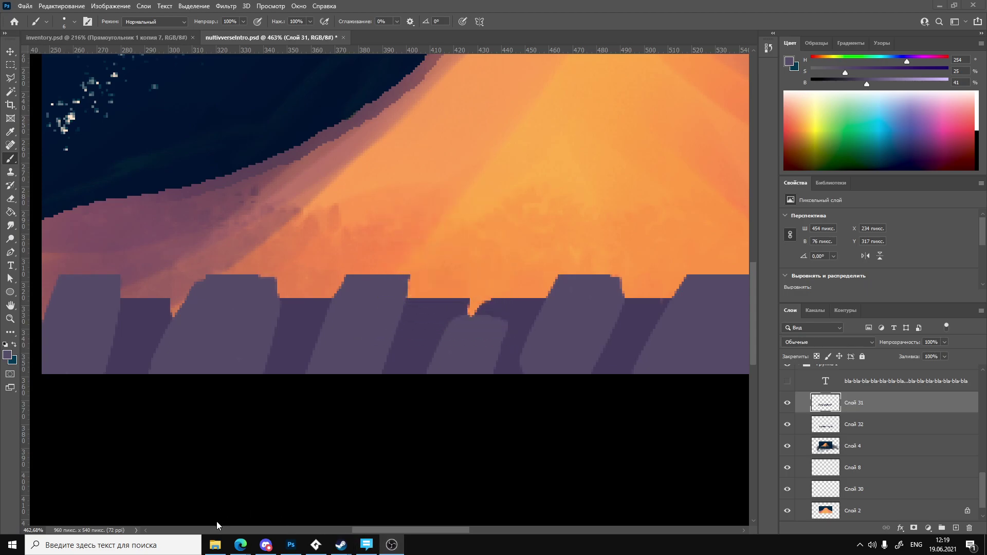
Erase a slanted gap down through the wide lighter purple stroke on Слой 31 with a 6 px eraser.
scroll(490, 334, "down", 6, "alt")
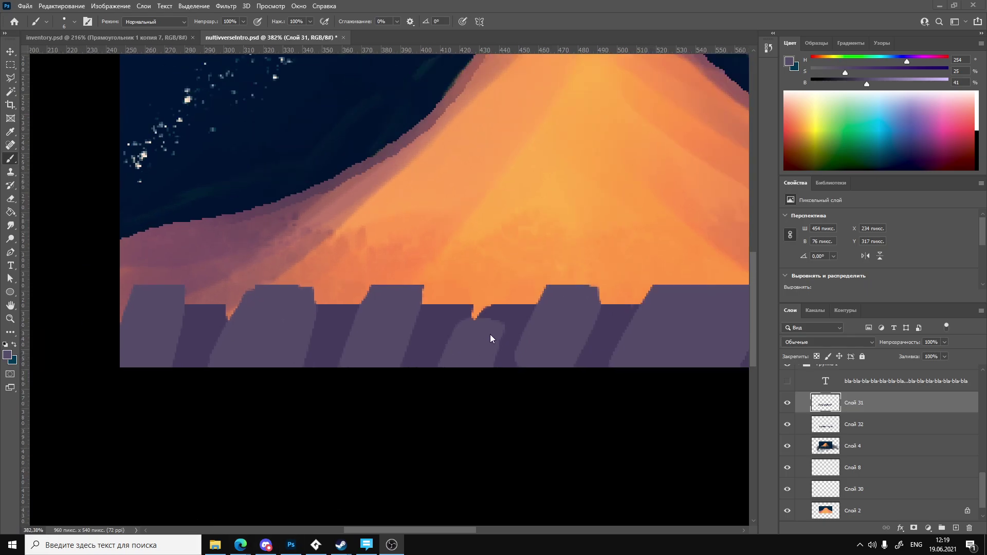
scroll(566, 348, "up", 4, "alt")
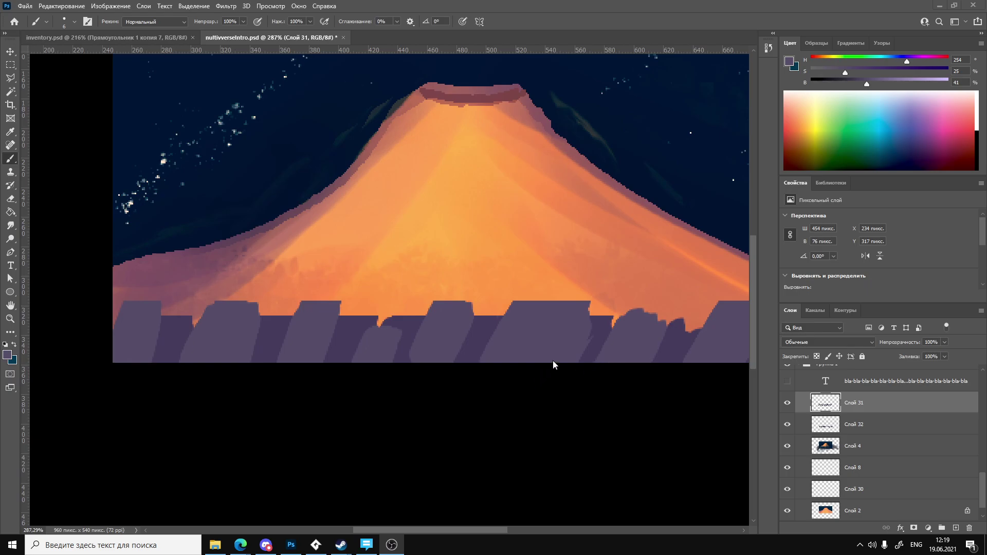
key("e")
right_click(599, 367)
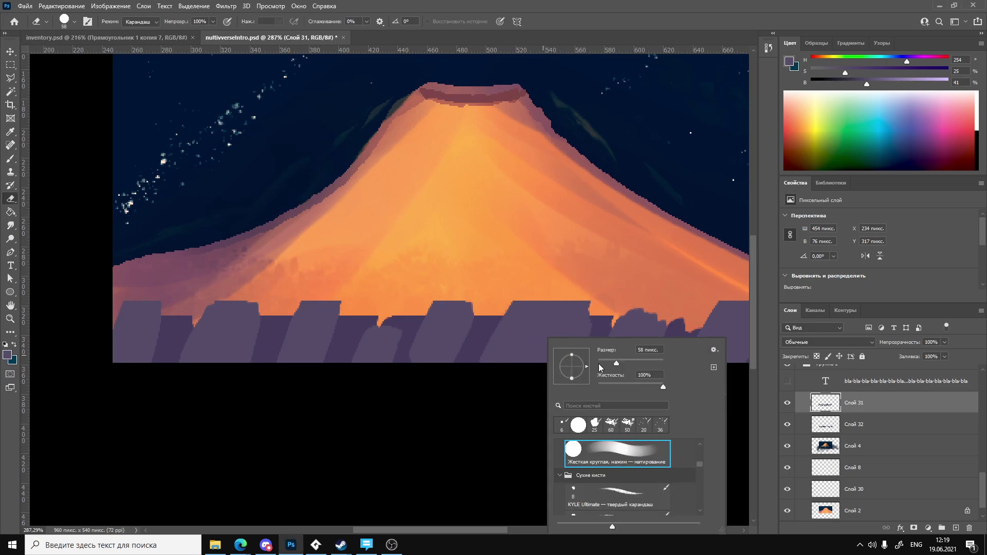
left_click_drag(617, 363, 601, 363)
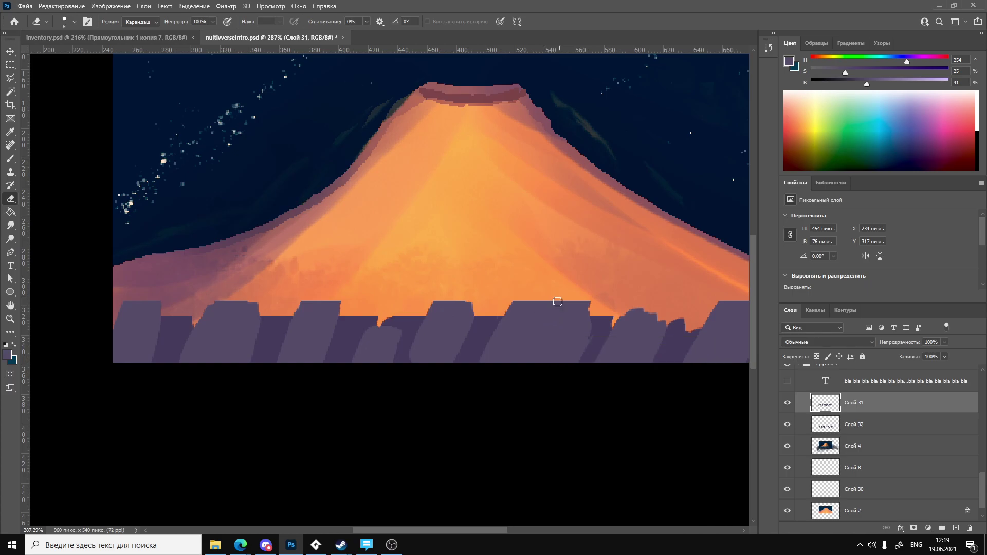
left_click_drag(551, 303, 516, 372)
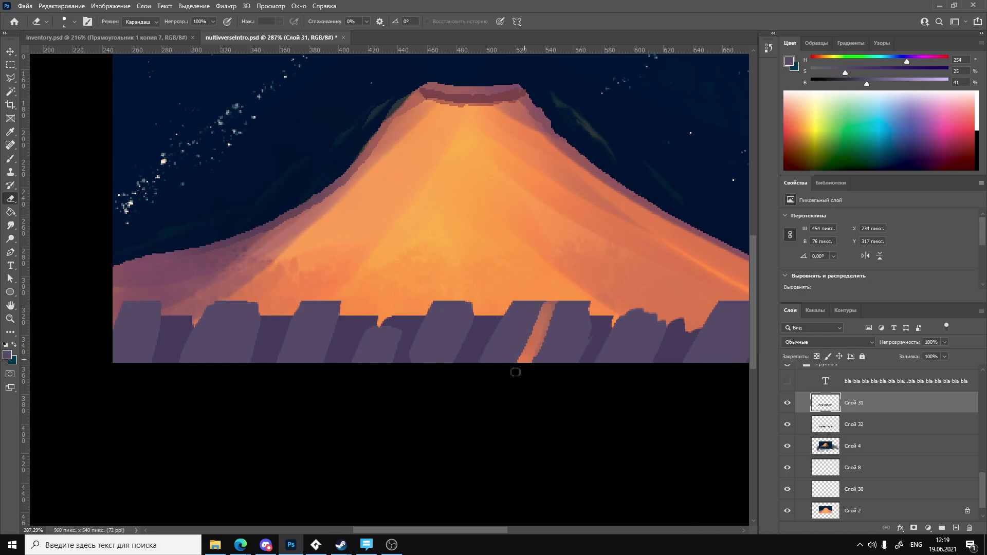
key("ctrl+z")
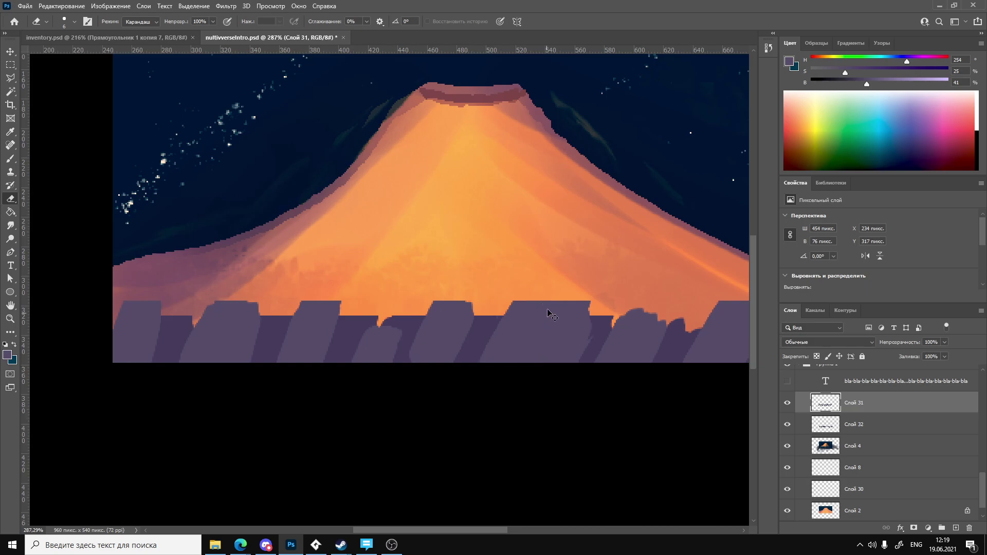
mouse_move(551, 302)
left_mouse_down()
mouse_move(520, 369)
mouse_move(530, 335)
left_mouse_up()
key("ctrl+z")
left_click_drag(551, 302, 531, 362)
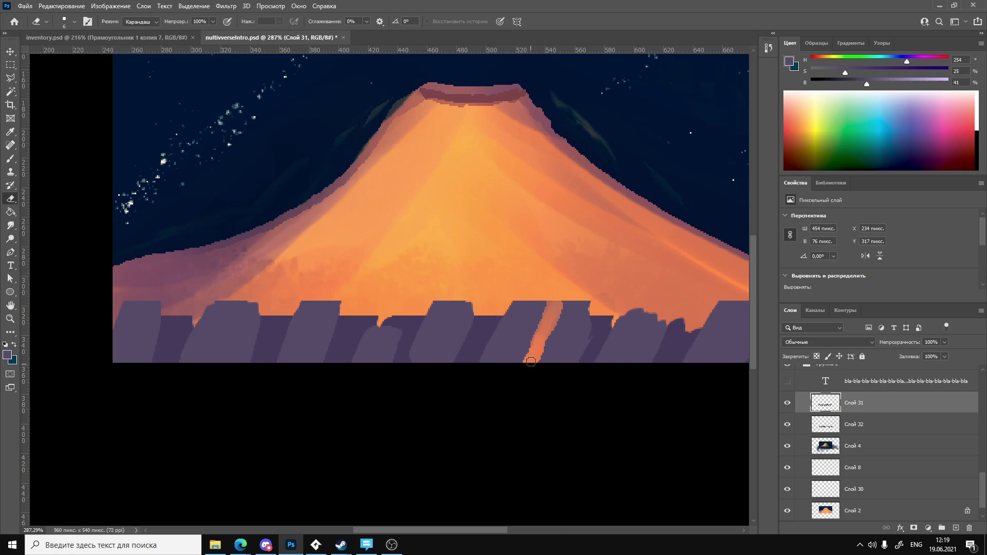
Sample the darker purple and paint it on Слой 32 behind the lower part of the slanted gap.
left_click(828, 425)
key("b")
left_click(541, 317, "alt")
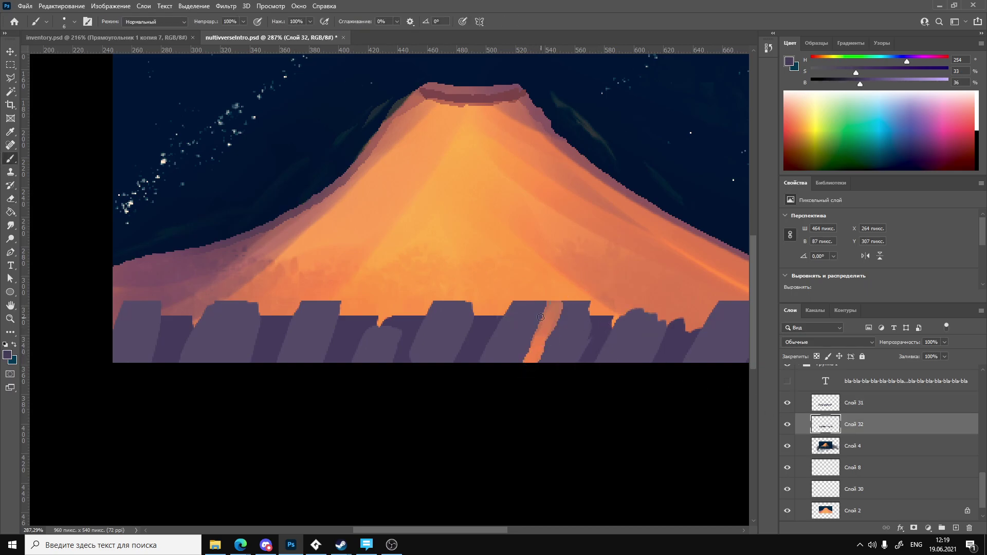
left_click_drag(541, 317, 532, 359)
key("ctrl+z")
mouse_move(526, 323)
left_mouse_down()
mouse_move(557, 330)
mouse_move(530, 355)
mouse_move(536, 362)
left_mouse_up()
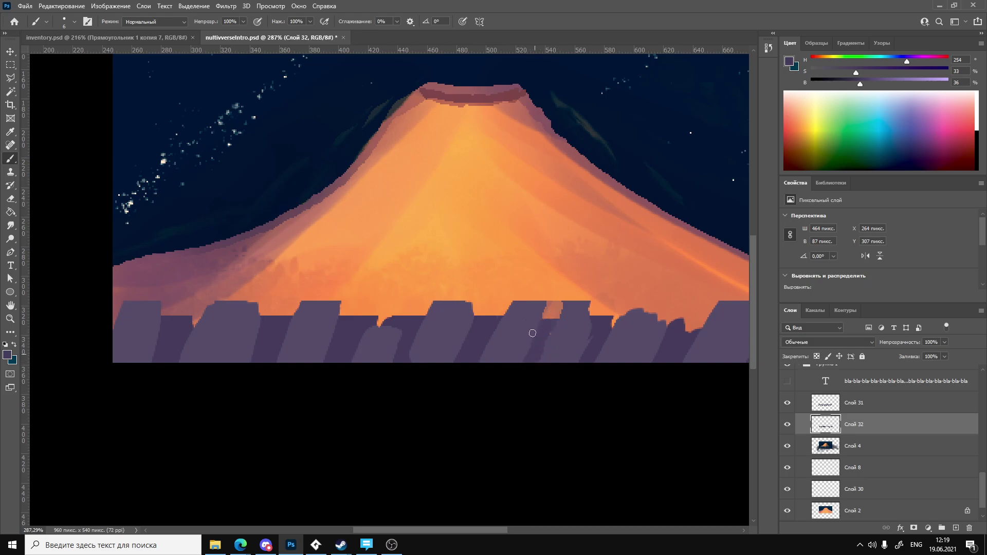
left_click_drag(566, 362, 596, 364, "ctrl")
Erase more lighter purple along the slanted gap on Слой 31, undoing the stray erasing of the neighbouring stroke.
left_click(820, 404)
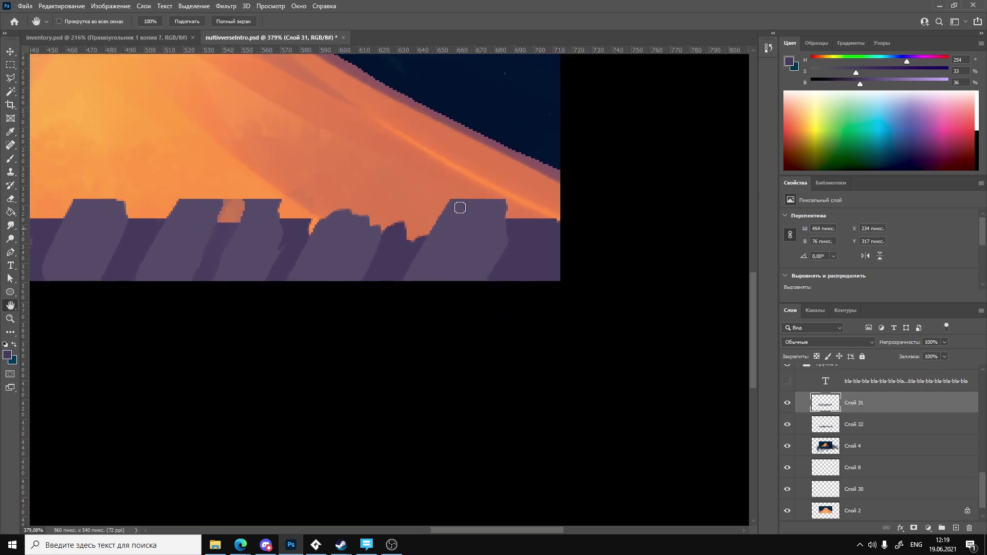
key("e")
mouse_move(235, 205)
left_mouse_down()
mouse_move(250, 206)
mouse_move(221, 276)
left_mouse_up()
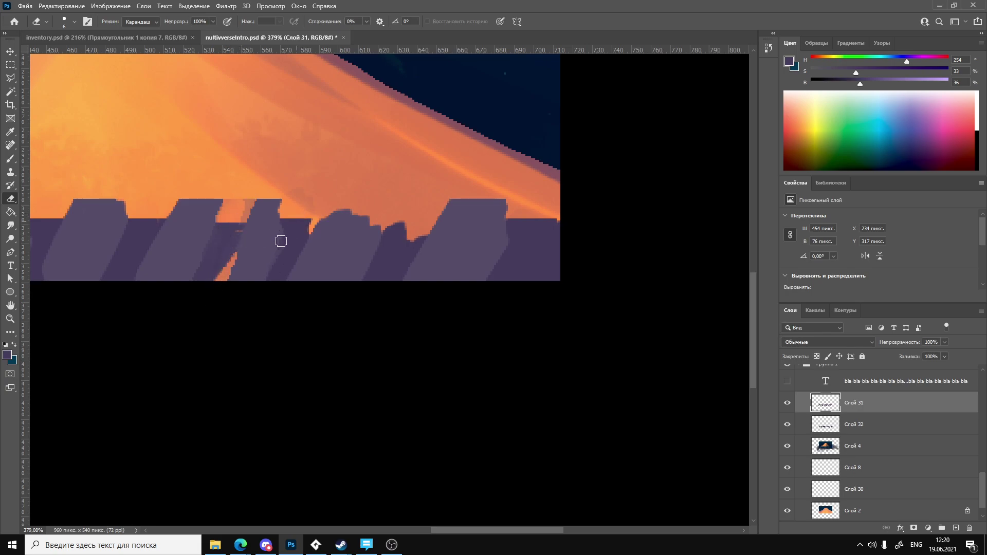
left_click_drag(247, 208, 239, 215)
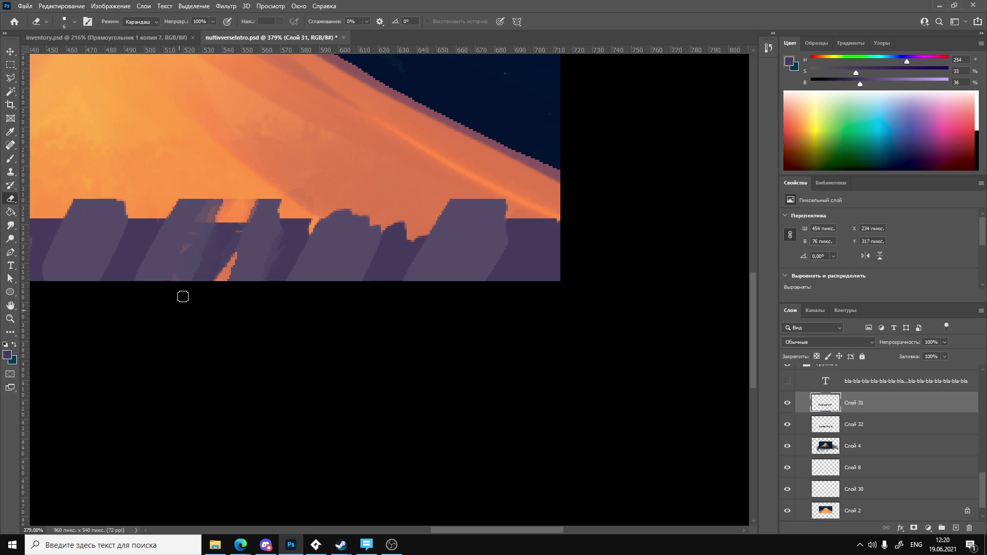
key("ctrl+z")
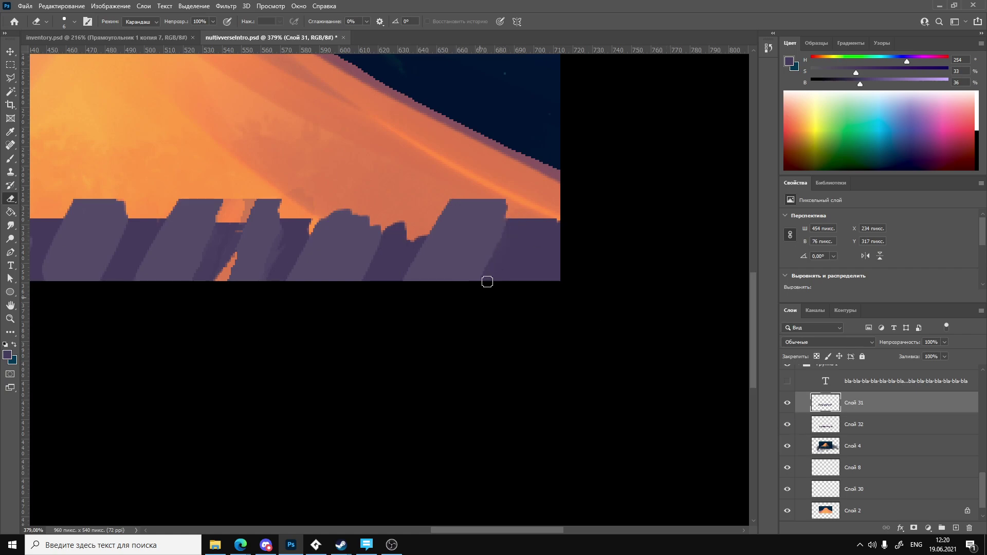
Erase the tops of the leftmost and rightmost lighter purple strokes on Слой 31 to make their heights uneven.
mouse_move(406, 303)
left_mouse_down("ctrl")
mouse_move(309, 365)
mouse_move(494, 445)
left_mouse_up("ctrl")
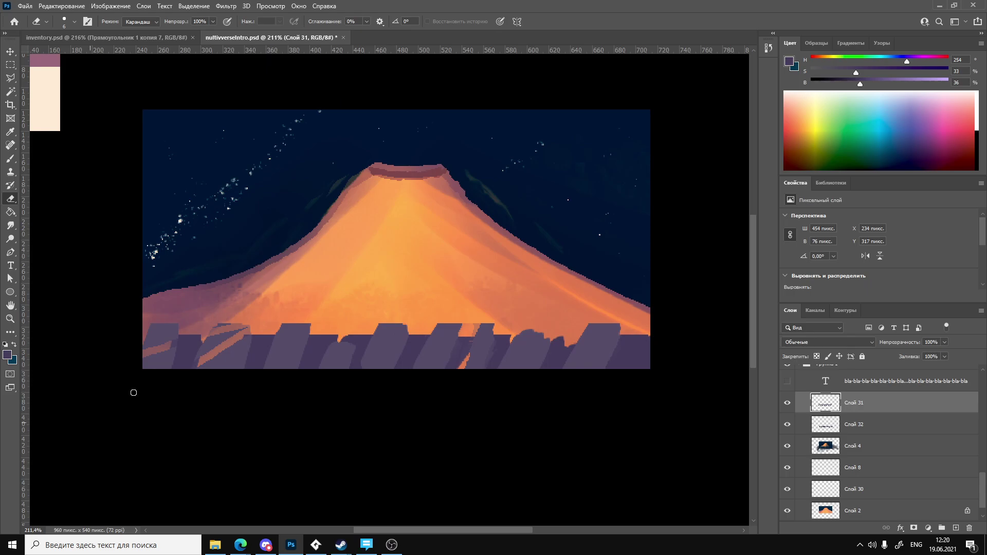
left_click_drag(116, 367, 362, 321)
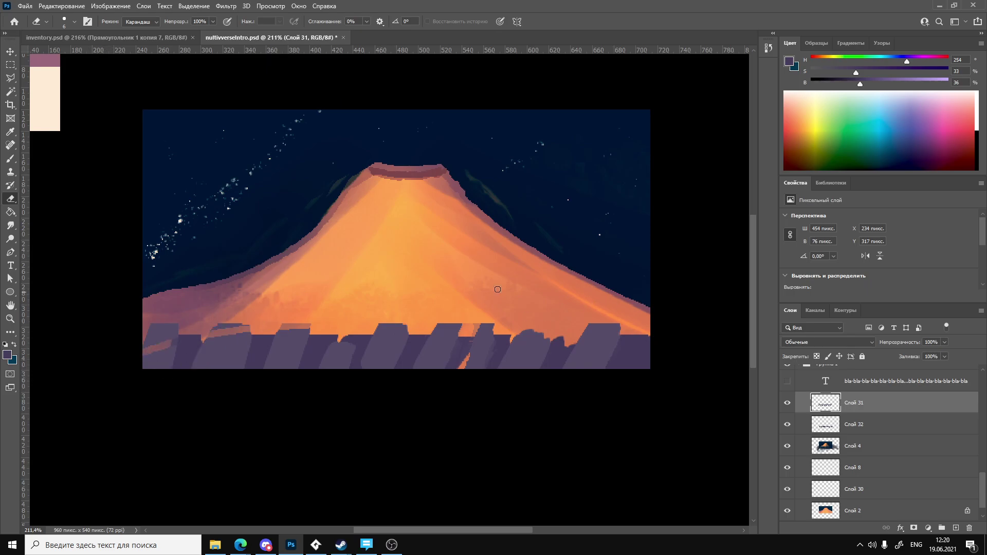
mouse_move(132, 358)
left_mouse_down()
mouse_move(268, 328)
mouse_move(250, 320)
mouse_move(137, 343)
mouse_move(186, 314)
left_mouse_up()
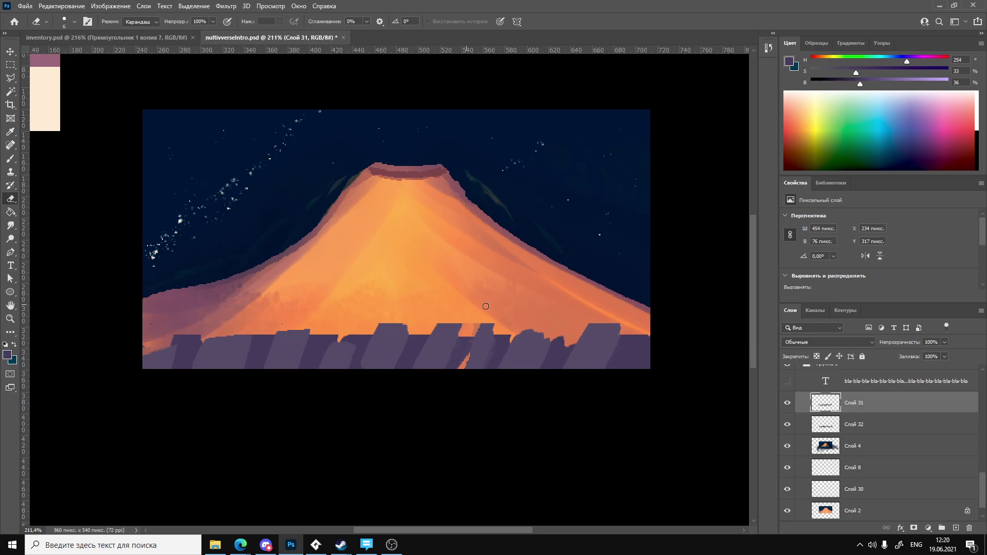
left_click_drag(586, 328, 616, 334)
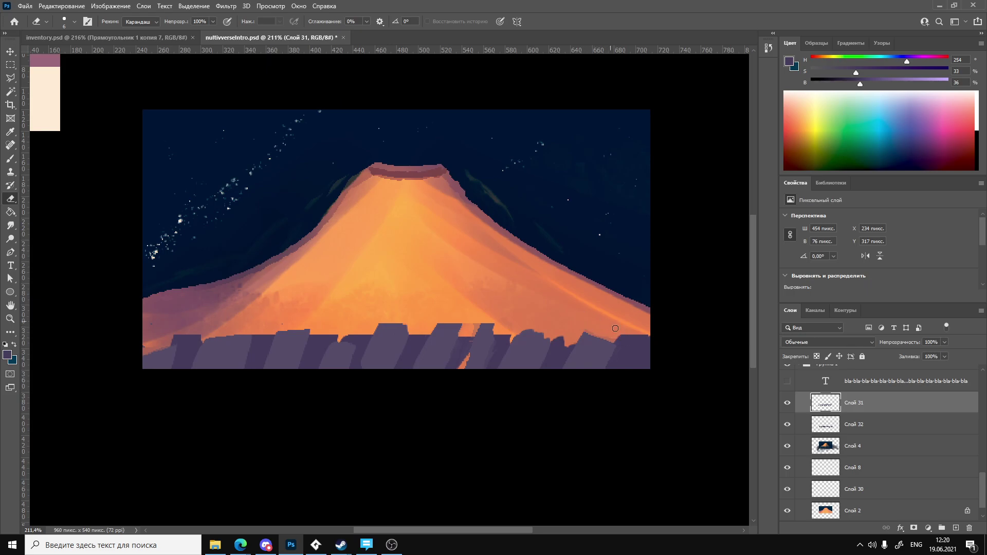
Erase the darker purple on Слой 32 at the foreground's far right corner and between its leftmost strokes.
left_click(818, 432)
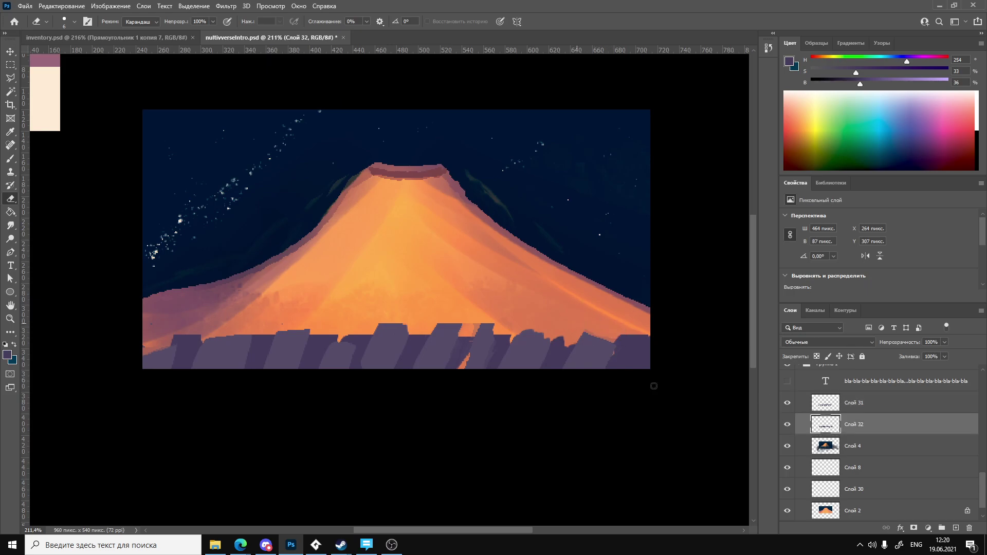
mouse_move(654, 386)
left_mouse_down()
mouse_move(609, 319)
mouse_move(649, 369)
left_mouse_up()
key("ctrl+z")
mouse_move(606, 331)
left_mouse_down()
mouse_move(679, 392)
mouse_move(637, 346)
mouse_move(636, 359)
mouse_move(644, 337)
left_mouse_up()
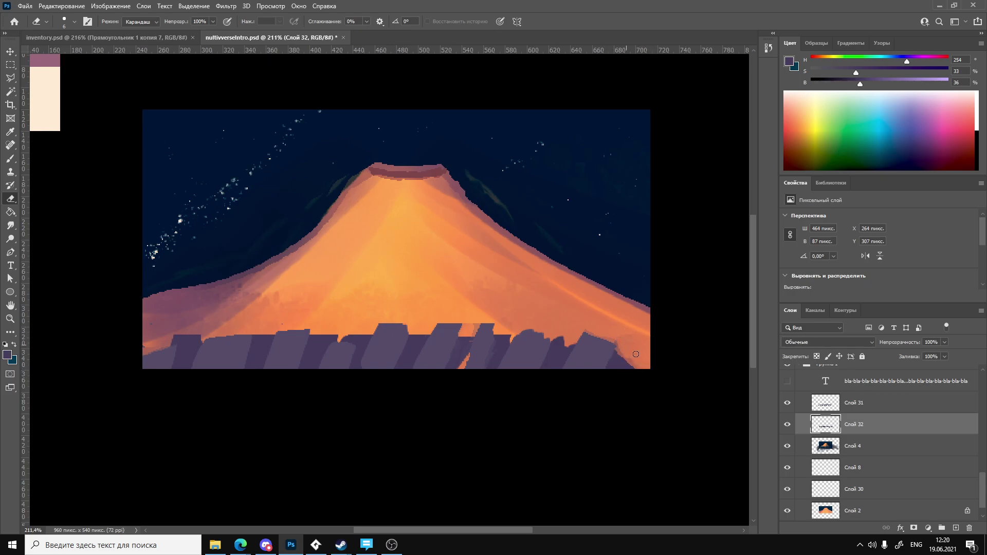
mouse_move(195, 325)
left_mouse_down()
mouse_move(185, 355)
mouse_move(180, 342)
mouse_move(199, 329)
left_mouse_up()
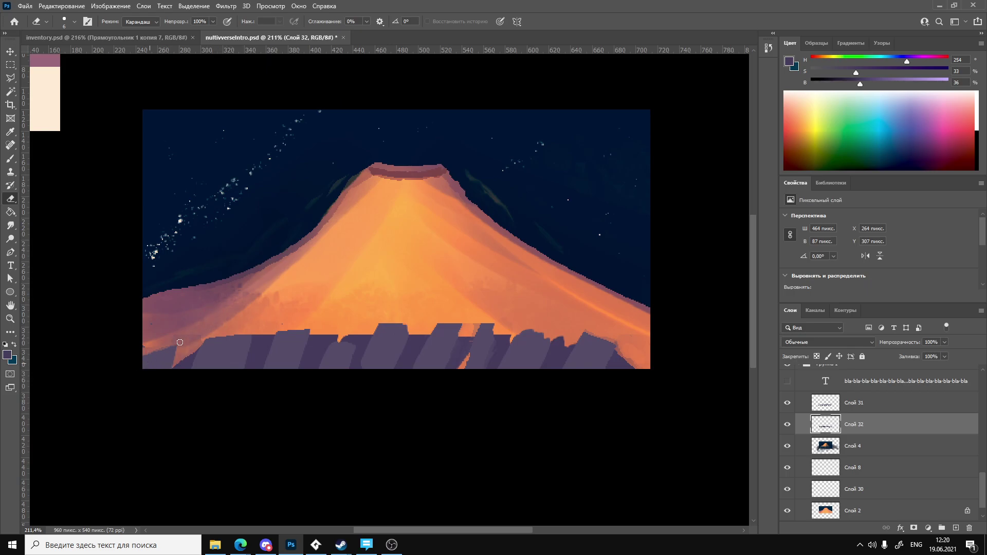
Paint darker purple on Слой 32 over the orange sliver at the foot of the slanted gap.
key("i")
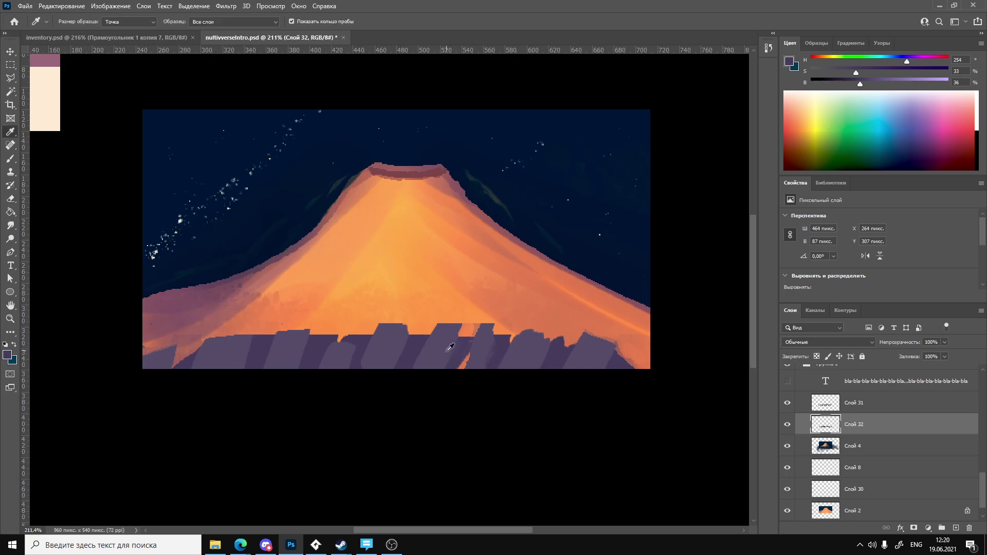
key("b")
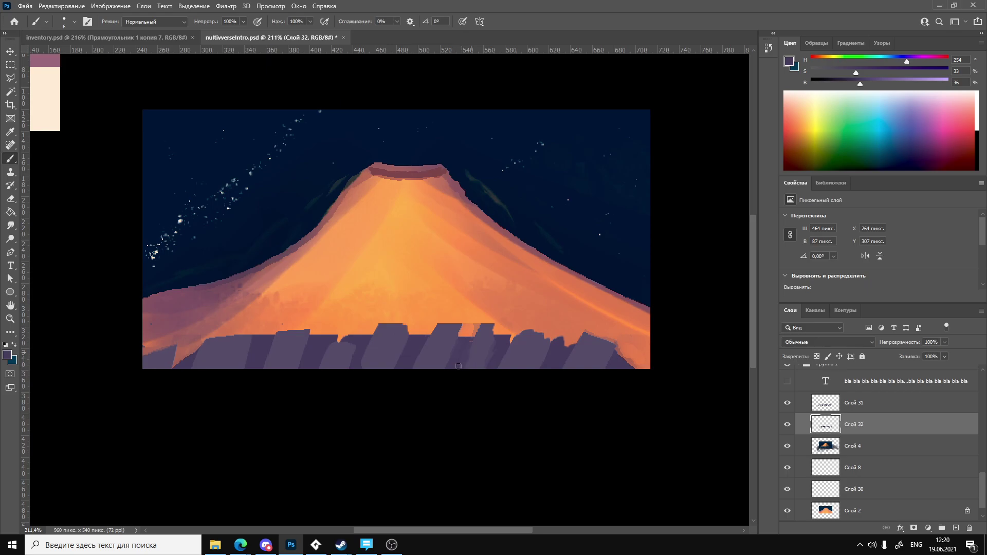
key("i")
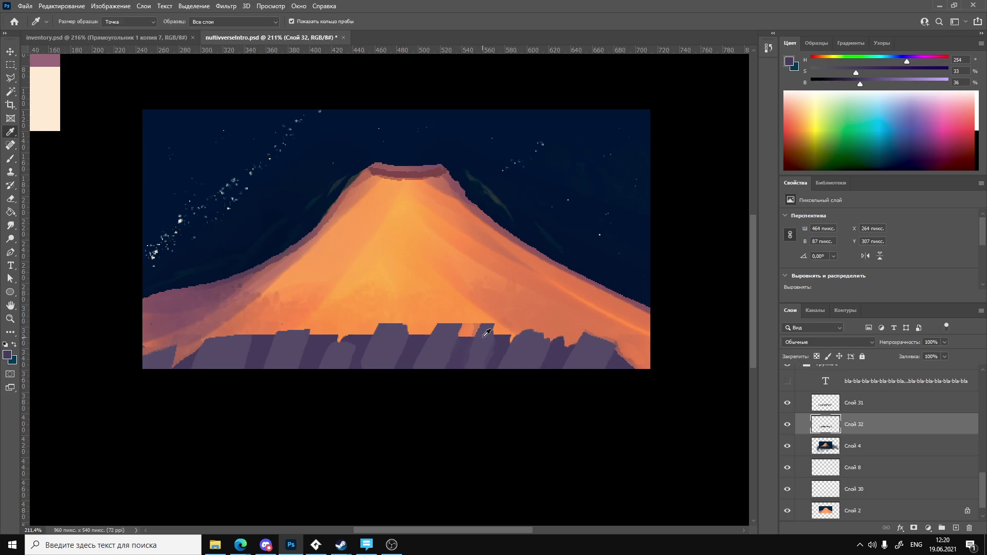
Paint low darker purple shapes on Слой 32 between the leftmost strokes and check the artwork at 100%.
key("space")
mouse_move(465, 350)
left_mouse_down("ctrl")
mouse_move(445, 353)
mouse_move(527, 373)
mouse_move(607, 377)
left_mouse_up("ctrl")
key("alt")
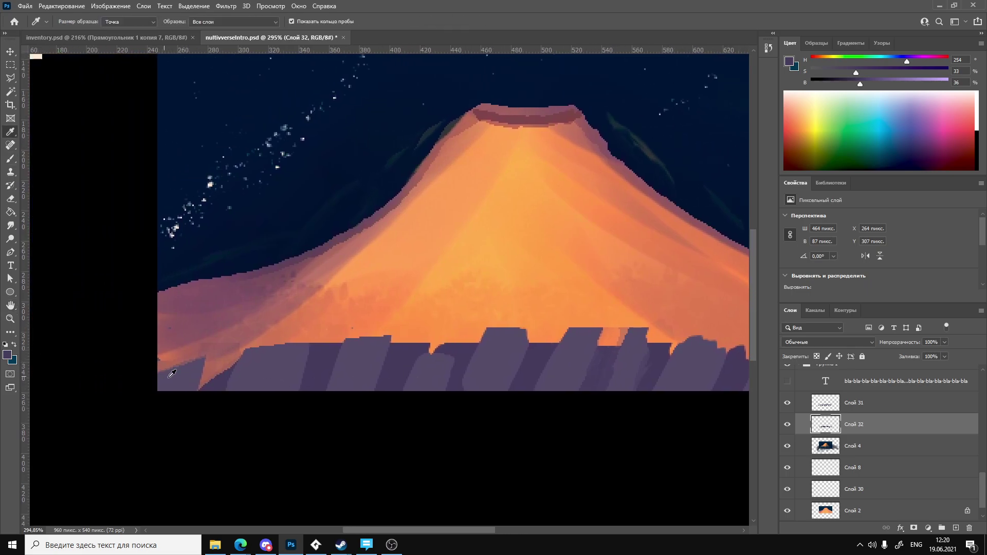
key("b")
left_click_drag(217, 380, 208, 380)
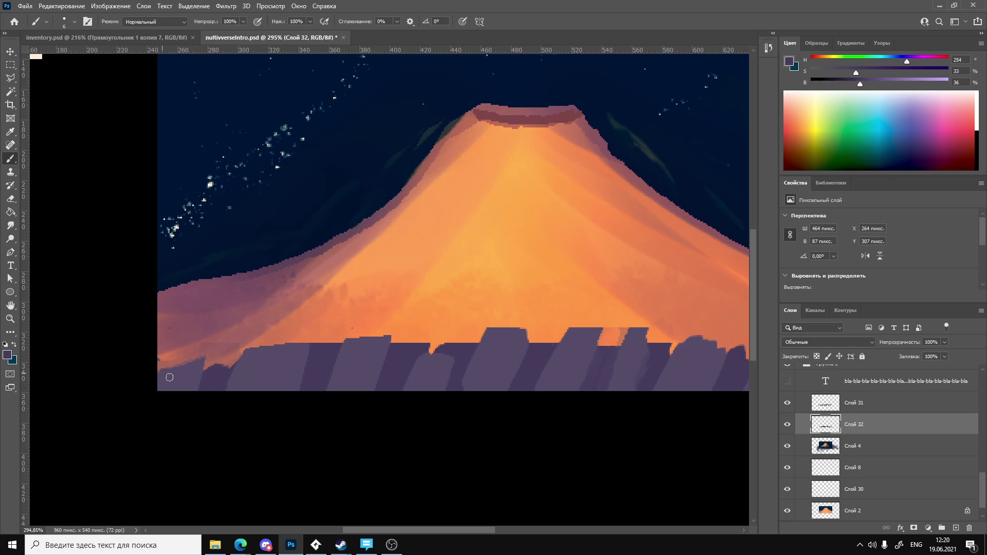
left_click_drag(212, 373, 177, 369)
left_click_drag(220, 421, 182, 428, "ctrl")
key("ctrl+1")
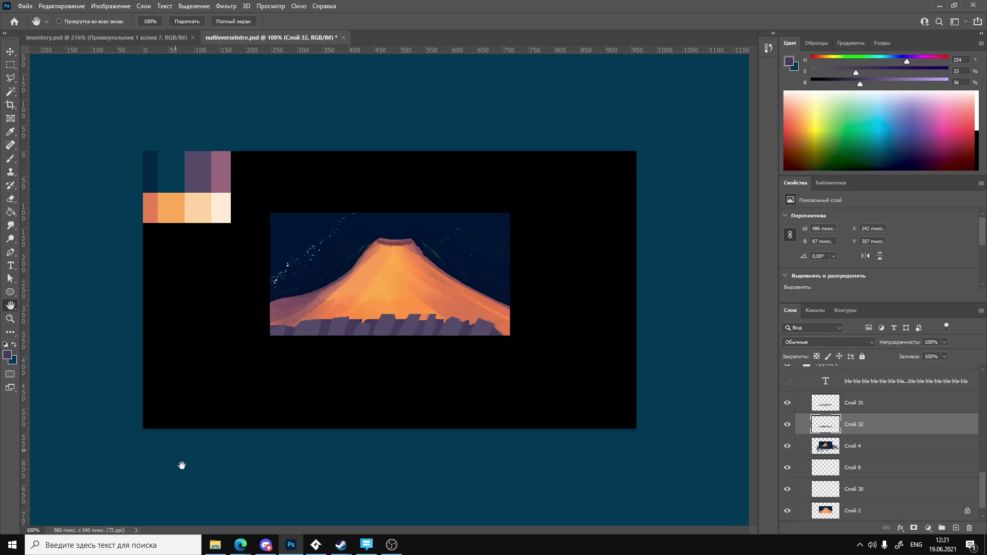
Switch to the Edge browser and search Google for "photoshop городб кисть".
mouse_move(240, 545)
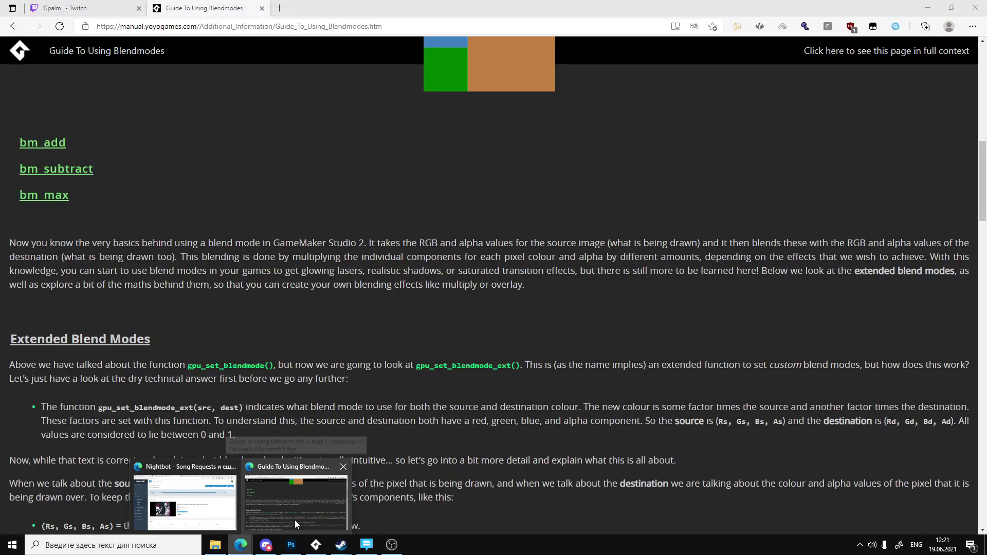
left_click(294, 520)
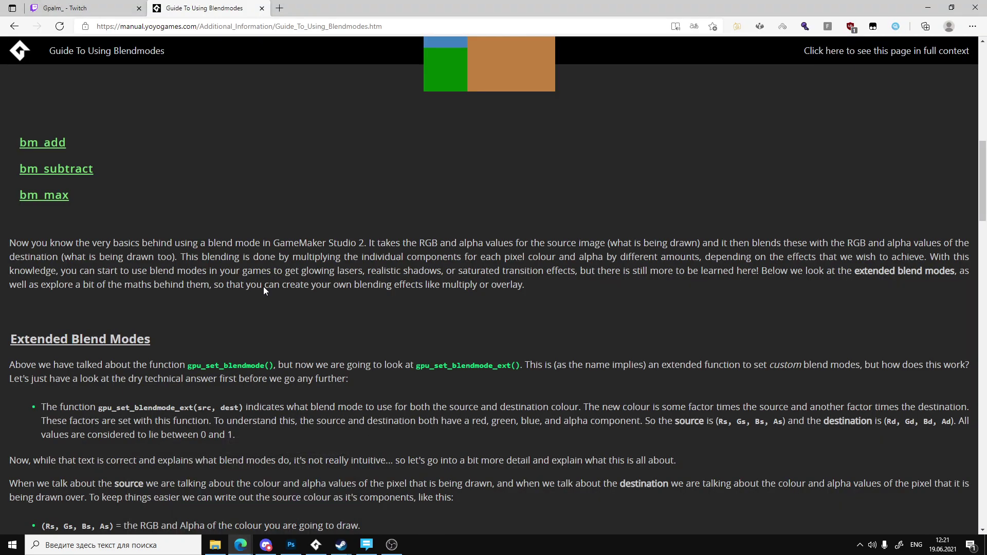
left_click(226, 25)
type("зрщещыршз")
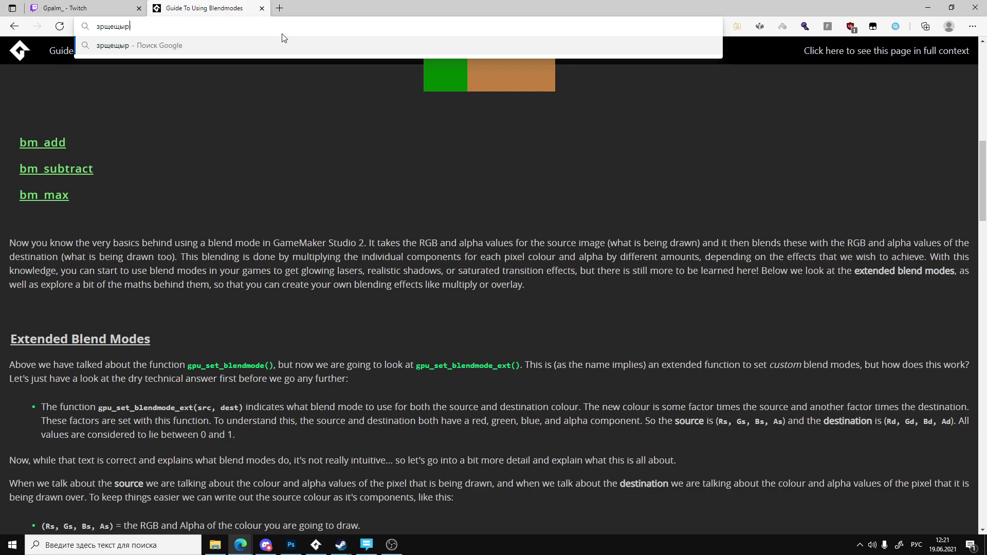
key("ctrl+a")
key("alt+shift")
type("photoshop")
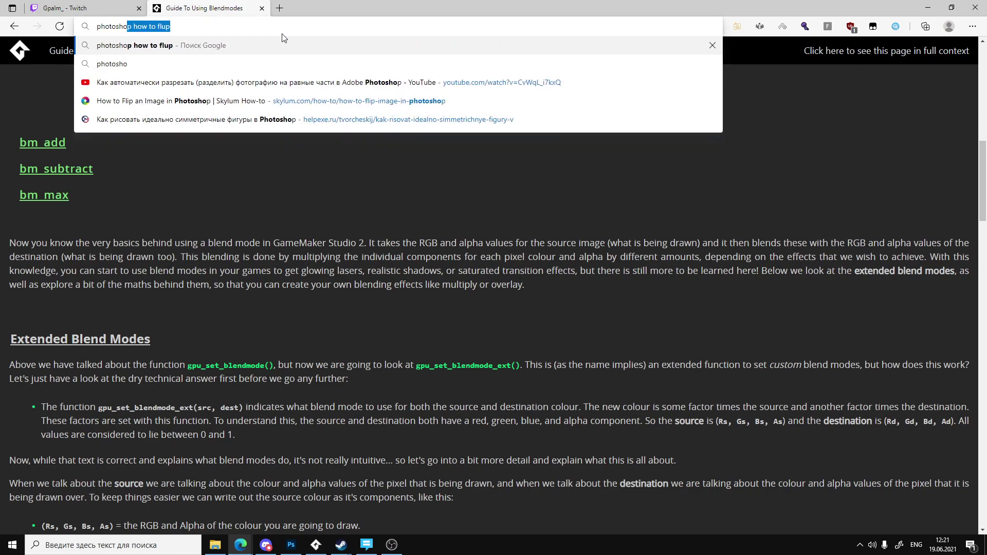
key("alt+shift")
type("городб кисть")
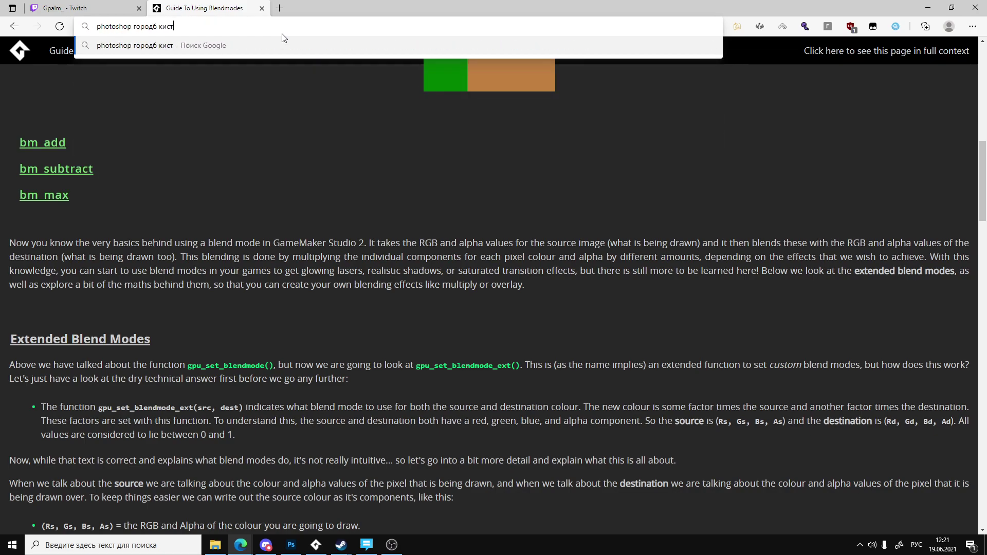
key("Return")
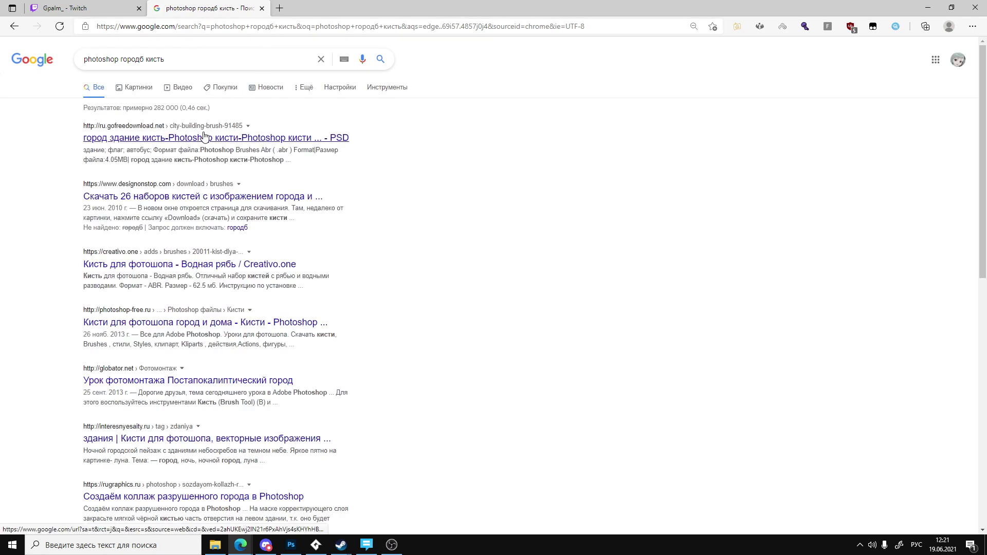
Open the city building brush result on gofreedownload.net and examine its brush previews and file details.
left_click(203, 138)
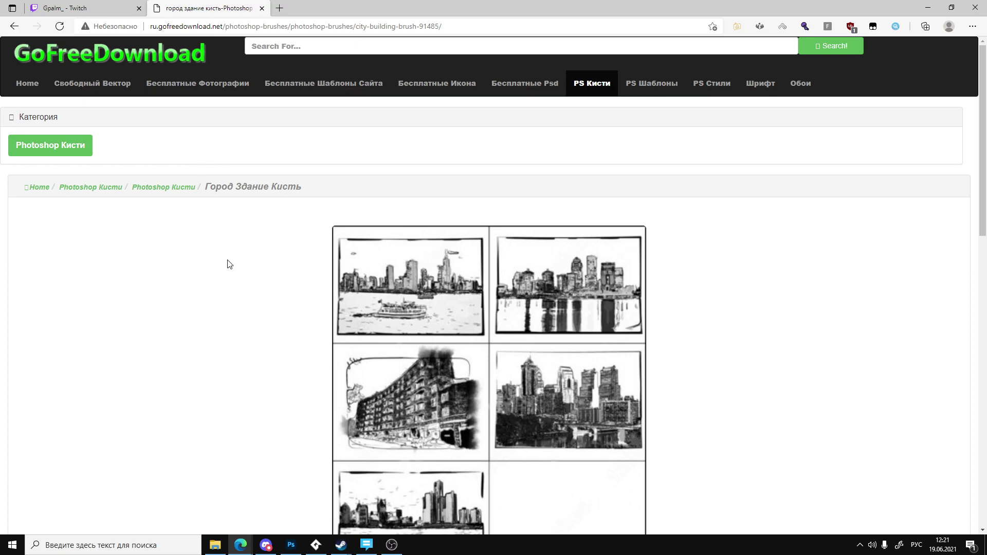
scroll(346, 372, "down", 6)
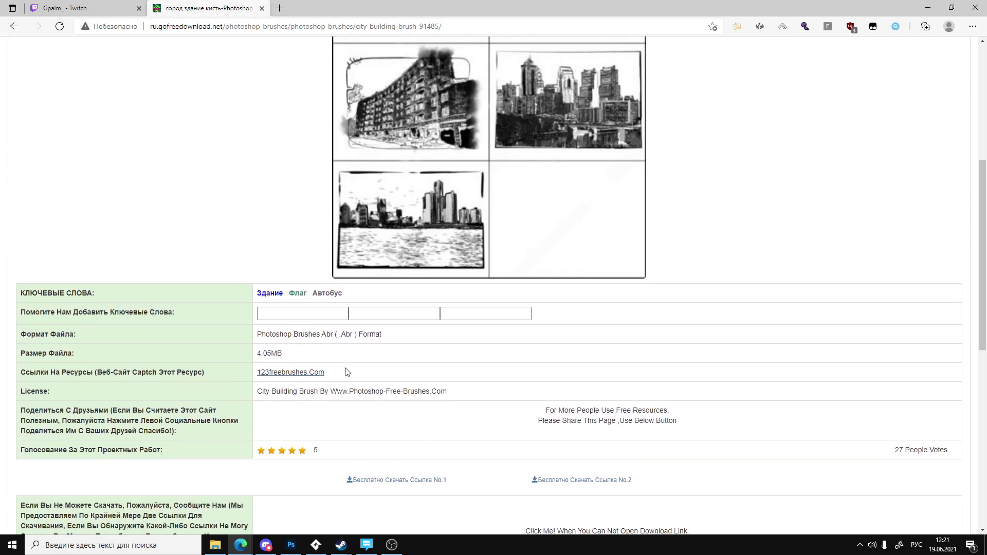
scroll(345, 372, "up", 6)
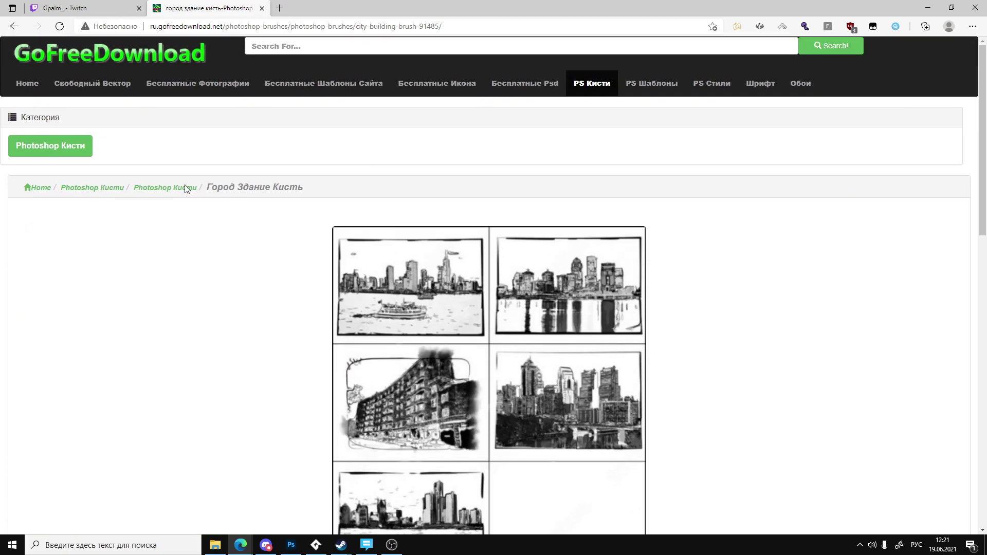
Browse the site's Photoshop Кисти category to its second page and open the 29 Бесплатные Skyline Photoshop Кисти brush set.
left_click(186, 188)
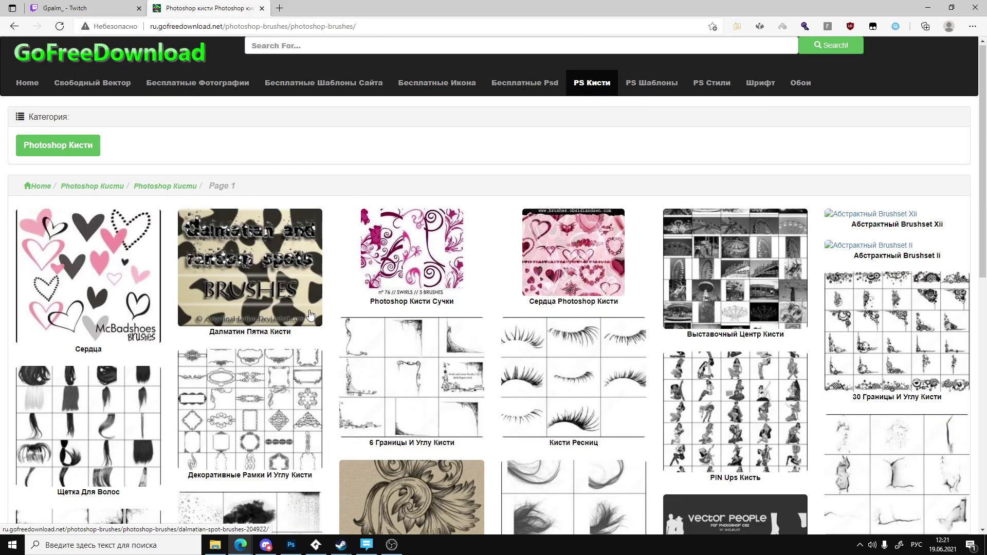
scroll(310, 314, "down", 10)
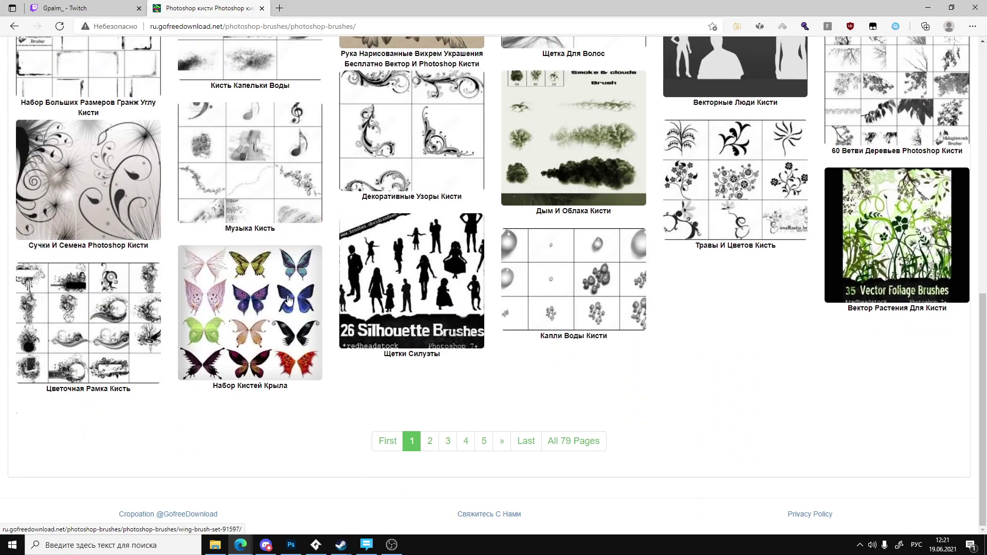
left_click(431, 441)
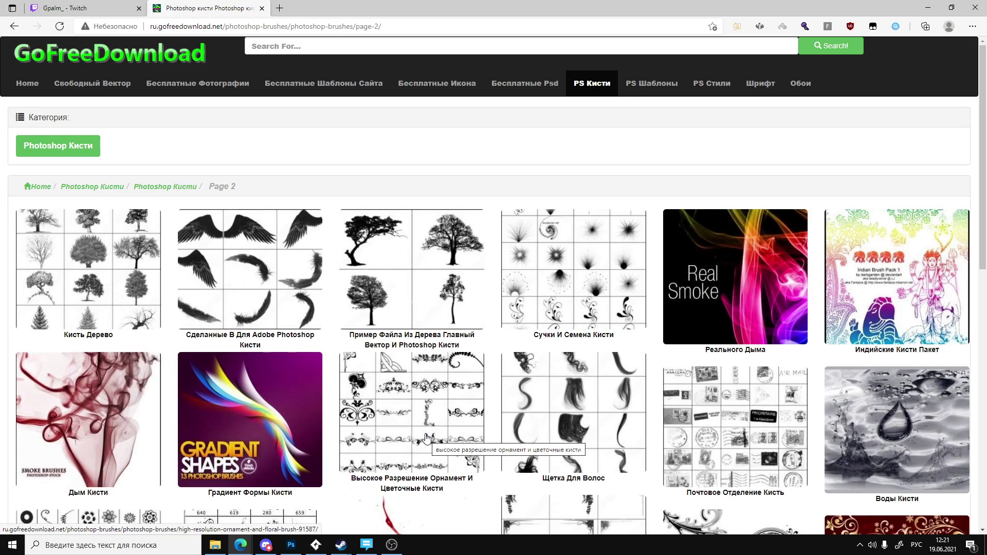
scroll(426, 437, "down", 7)
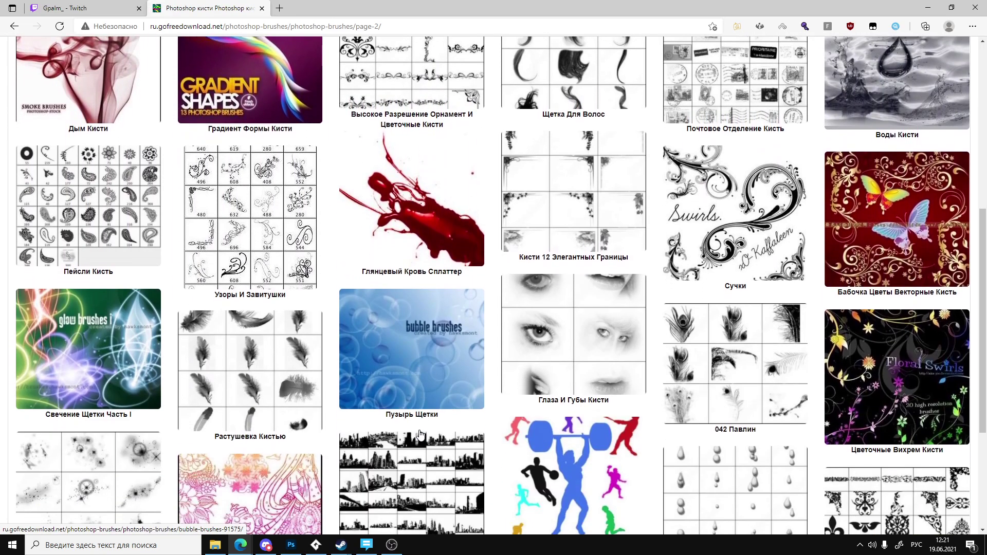
scroll(416, 433, "down", 4)
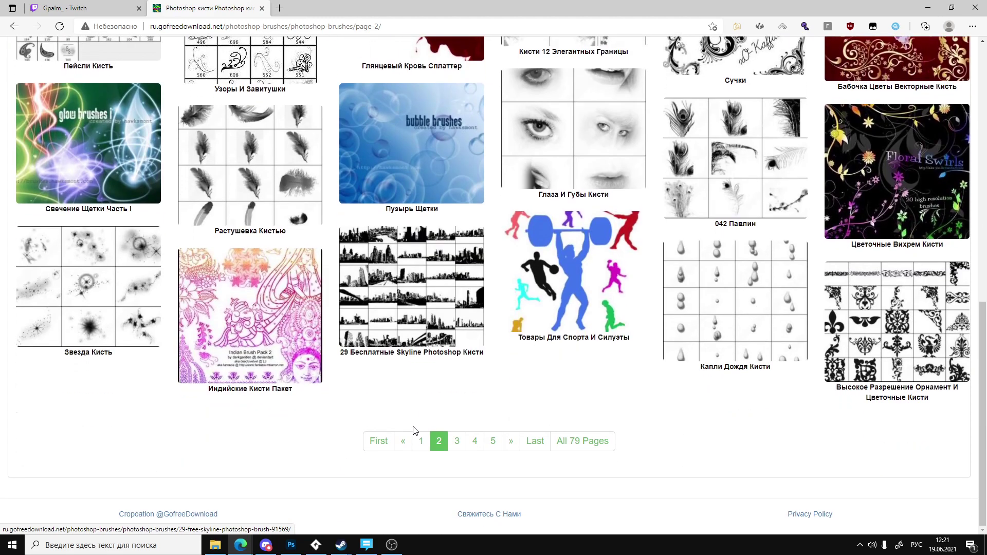
left_click(420, 268)
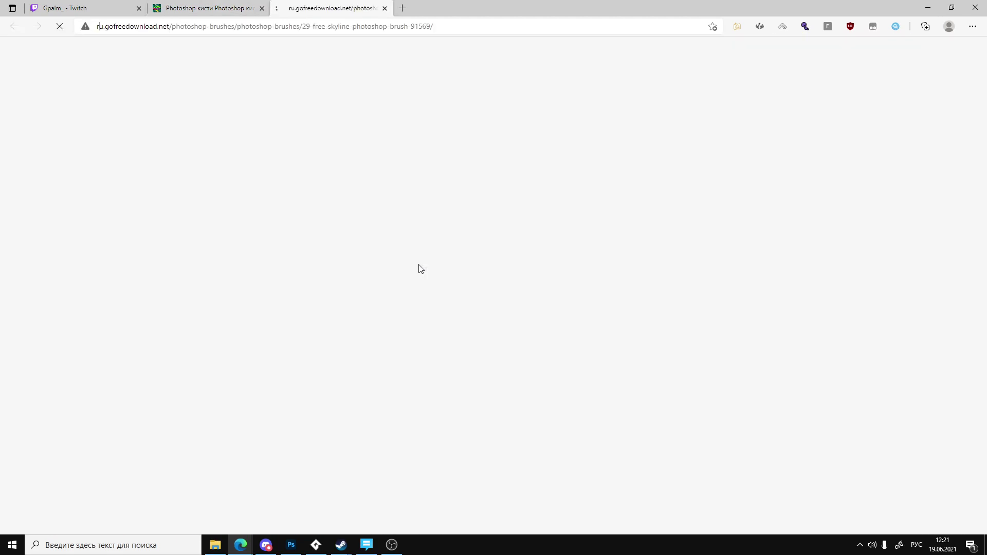
Download the skyline brush set from the first free download link, open the zip archive and enter its 007_building folder.
scroll(493, 373, "down", 4)
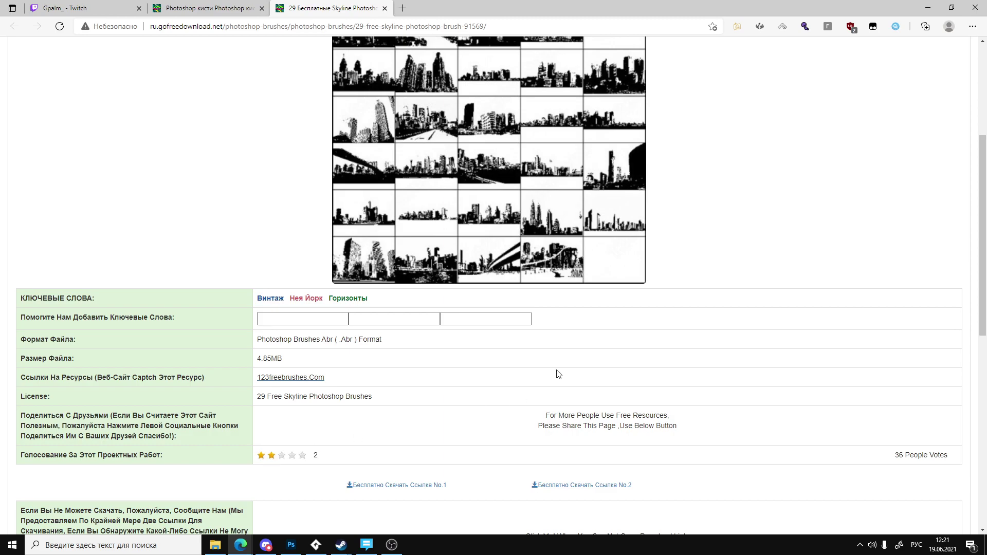
scroll(545, 349, "down", 2)
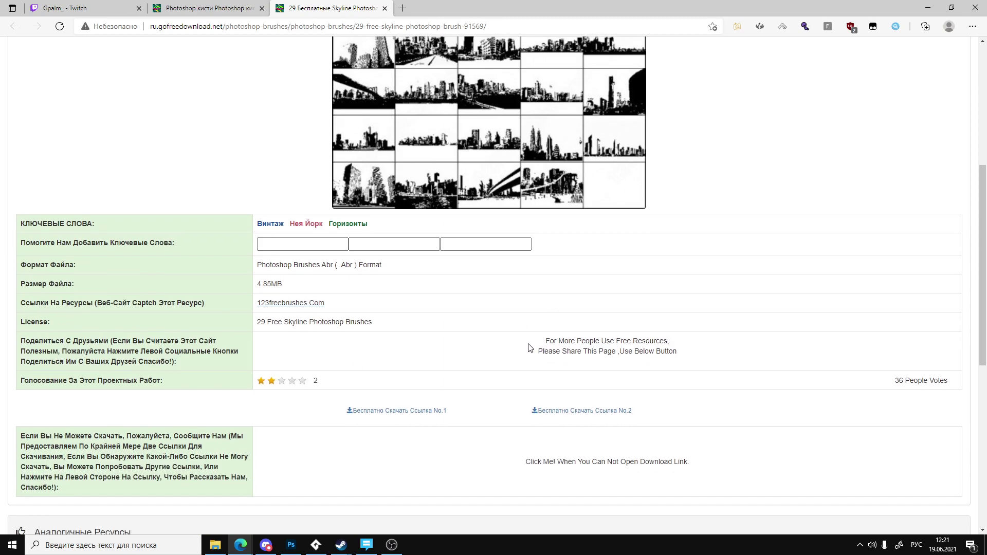
left_click(397, 410)
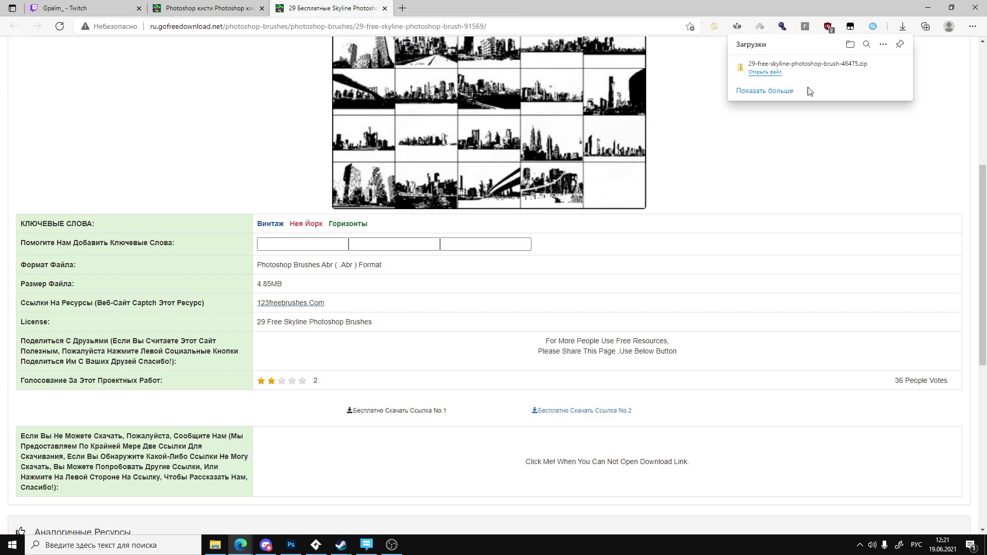
left_click(771, 72)
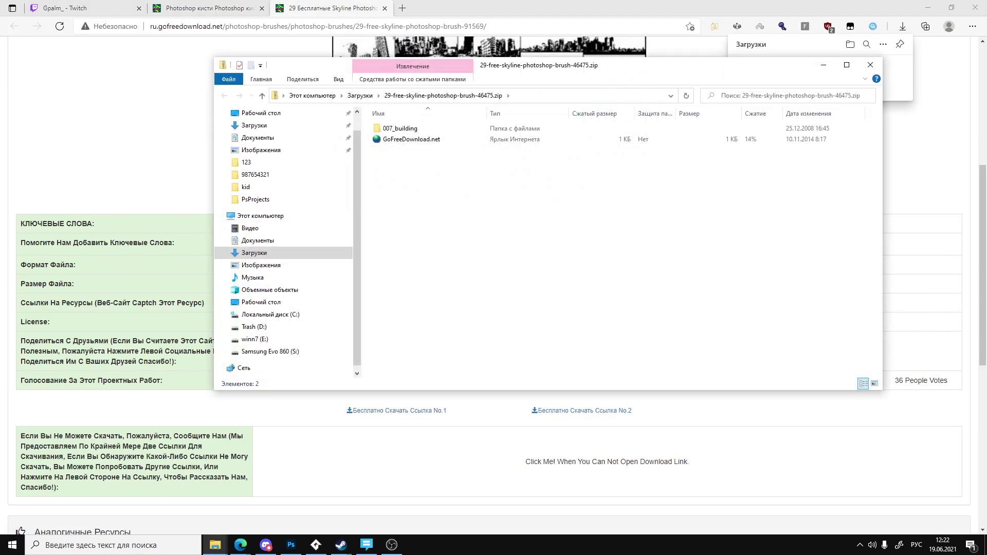
double_click(440, 131)
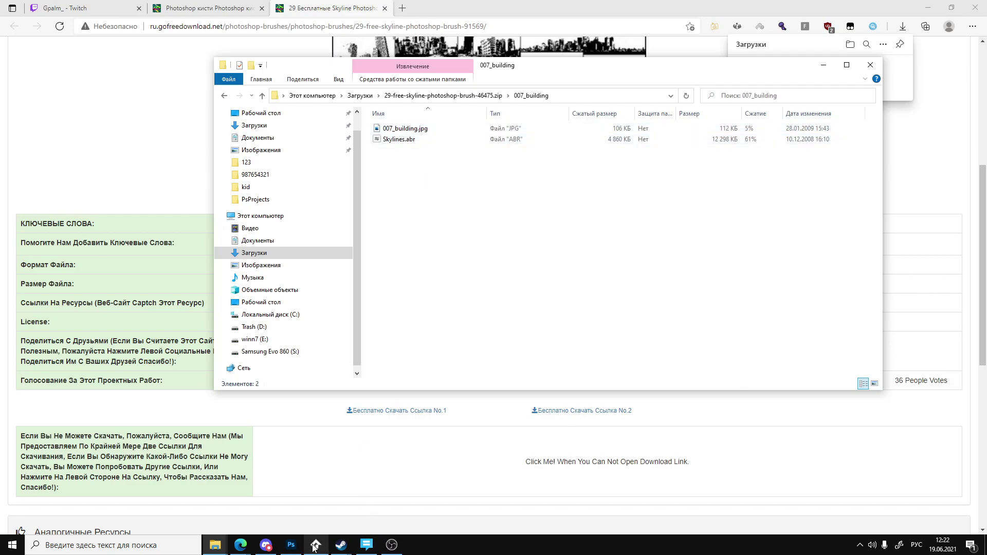
Switch to Photoshop and return to the volcano artwork with Слой 32 active.
left_click(291, 544)
right_click(593, 243)
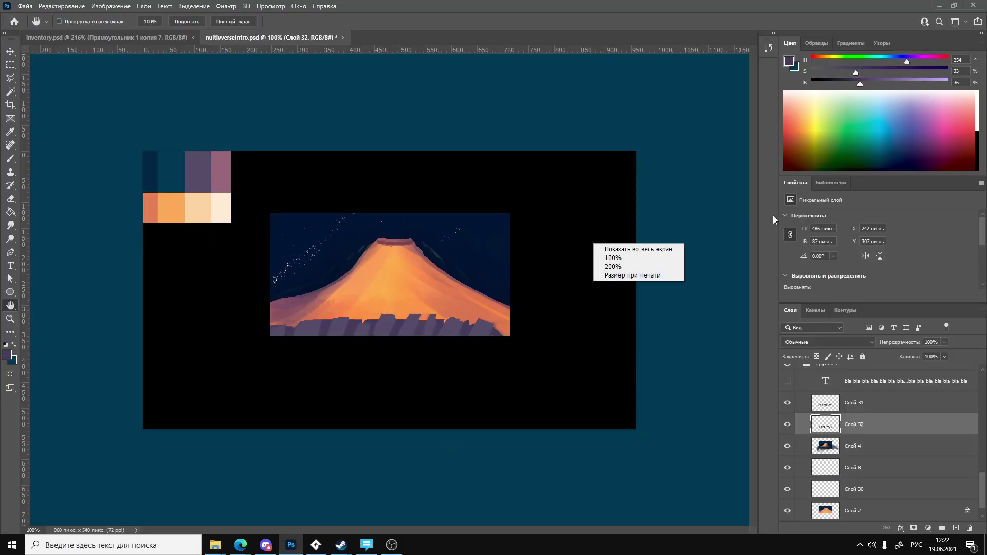
key("alt+Tab")
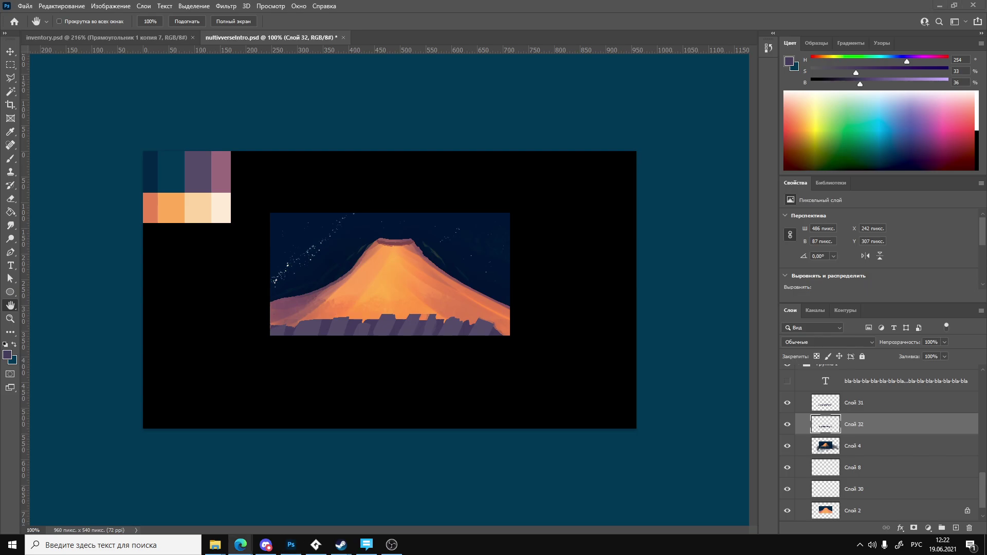
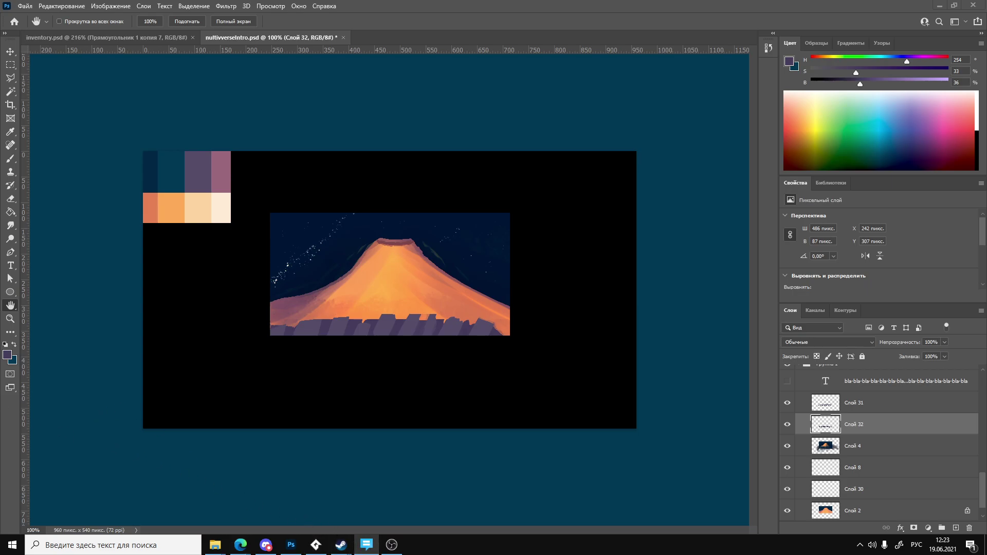
Undo the last purple brush strokes on the foreground strip below the volcano.
key("b")
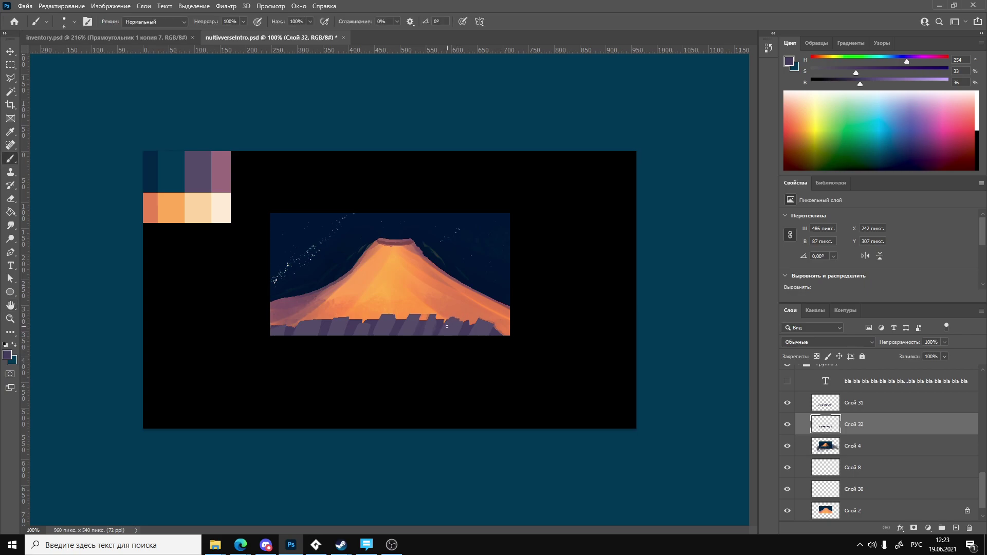
mouse_move(461, 322)
left_mouse_down()
mouse_move(473, 315)
mouse_move(441, 316)
mouse_move(544, 303)
left_mouse_up()
key("ctrl+z")
key("ctrl+z")
key("ctrl+z")
key("ctrl+z")
left_click_drag(268, 322, 617, 351, "shift")
mouse_move(452, 363)
left_mouse_down("ctrl")
mouse_move(425, 370)
mouse_move(467, 368)
left_mouse_up("ctrl")
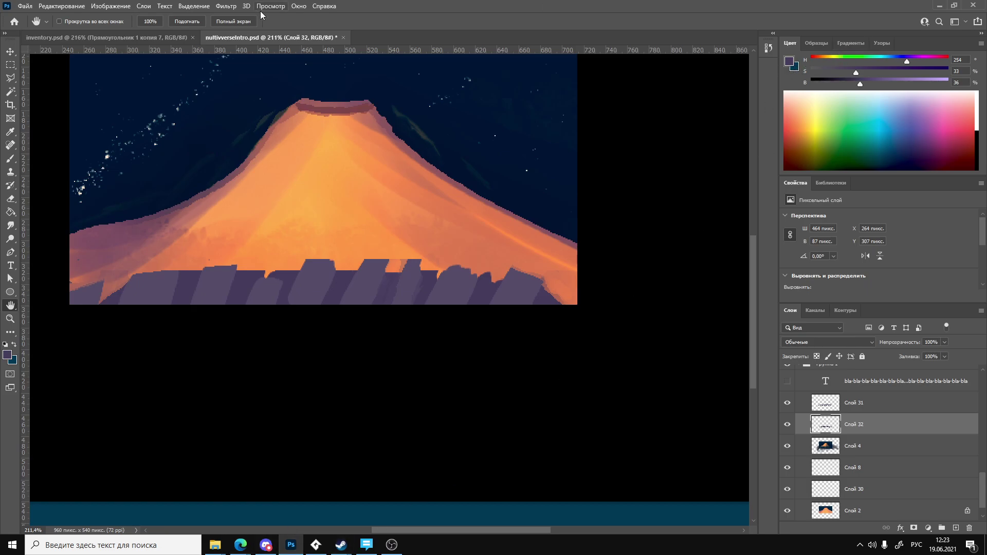
right_click(645, 199)
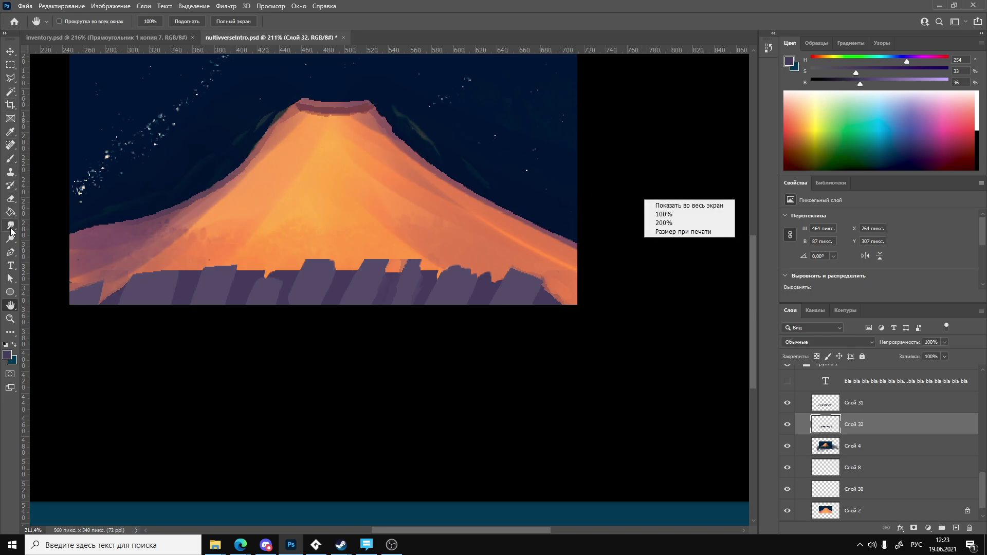
key("Escape")
Import the Skylines.abr brush set from the 007_building folder of the downloaded archive.
key("b")
right_click(591, 283)
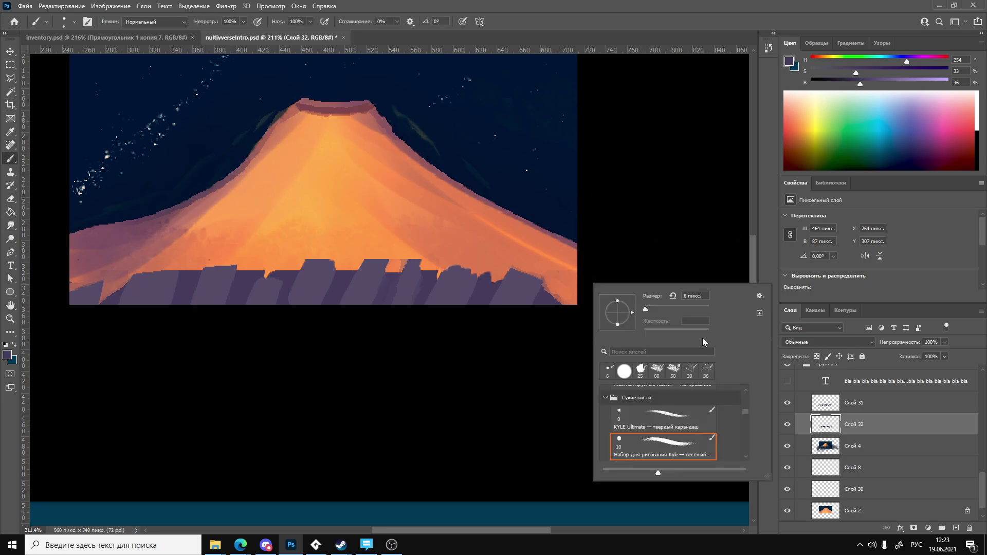
left_click(760, 297)
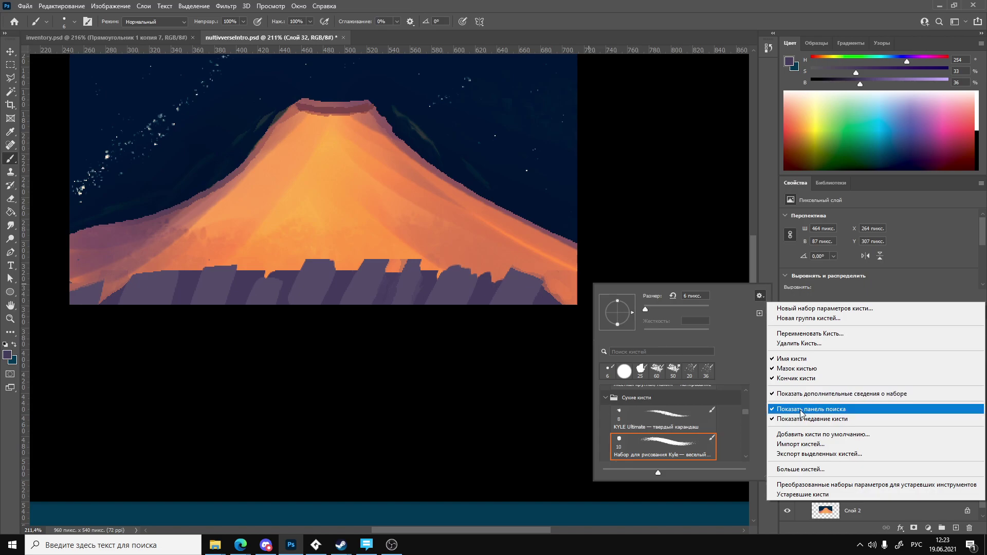
left_click(805, 445)
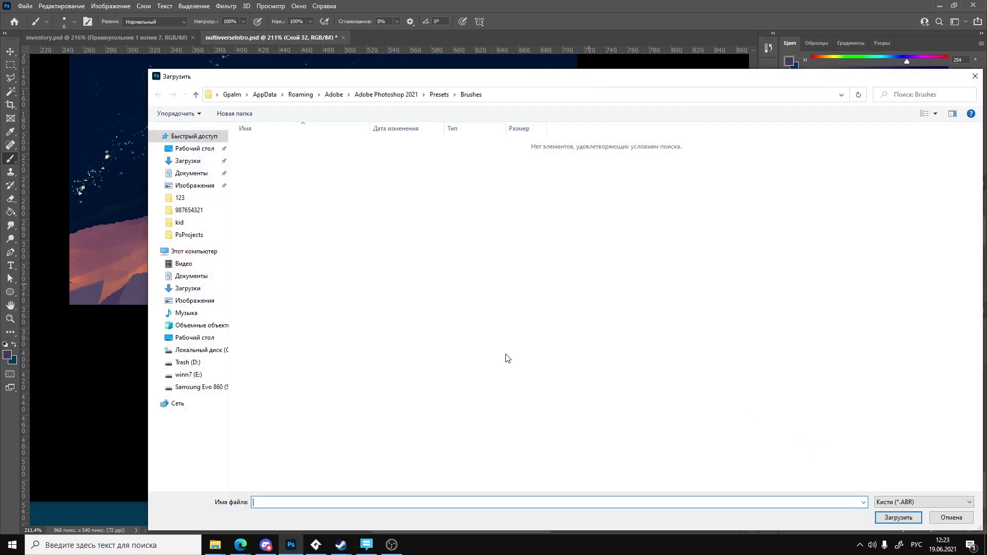
mouse_move(224, 548)
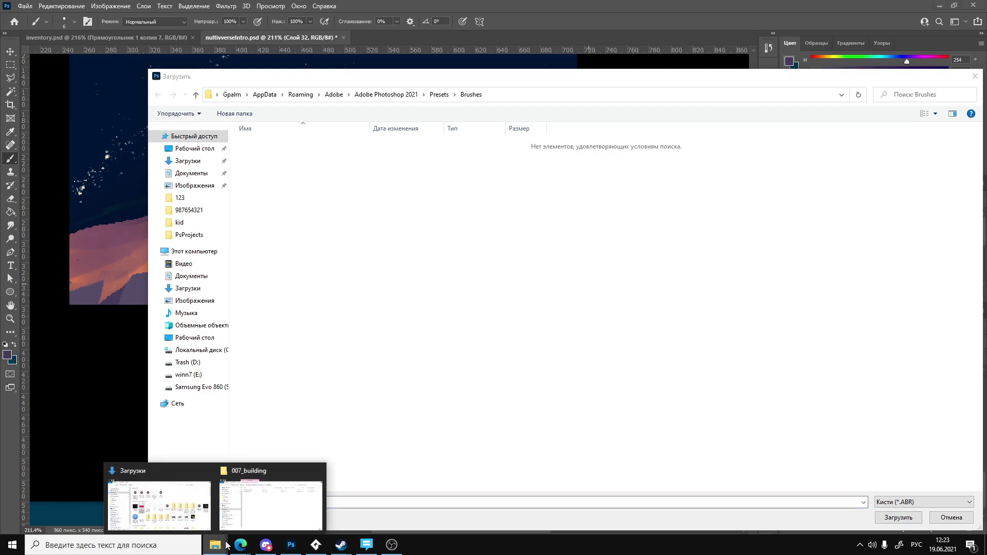
left_click(289, 518)
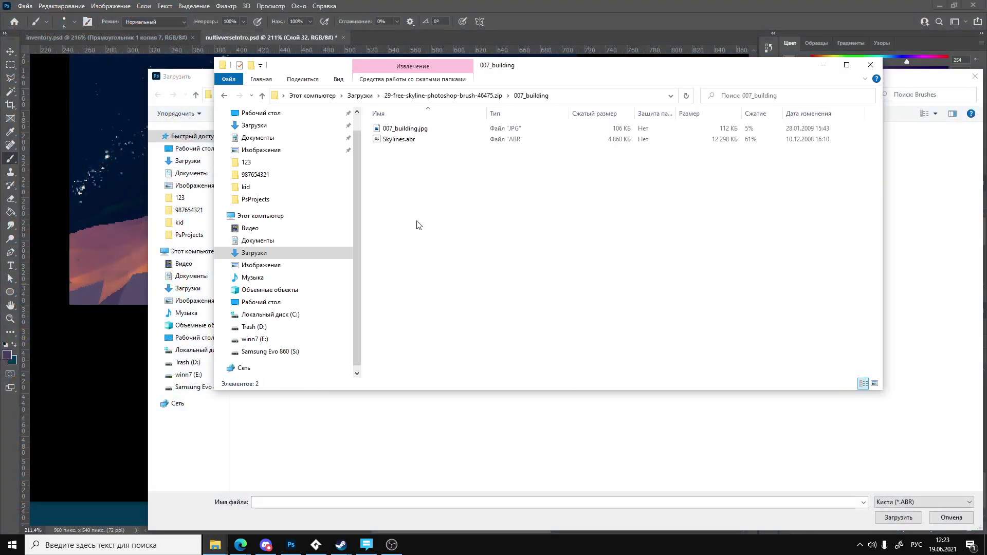
left_click_drag(416, 222, 449, 447)
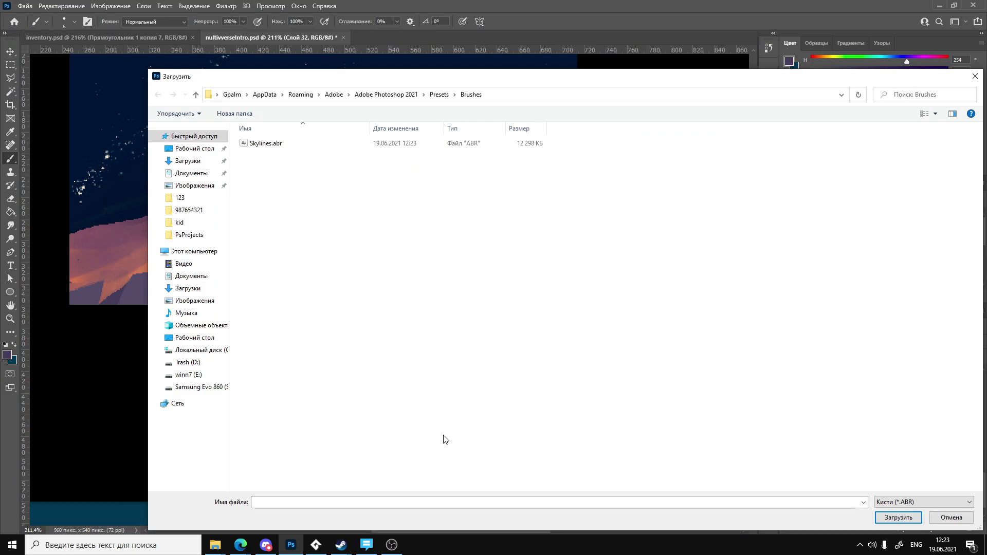
double_click(268, 146)
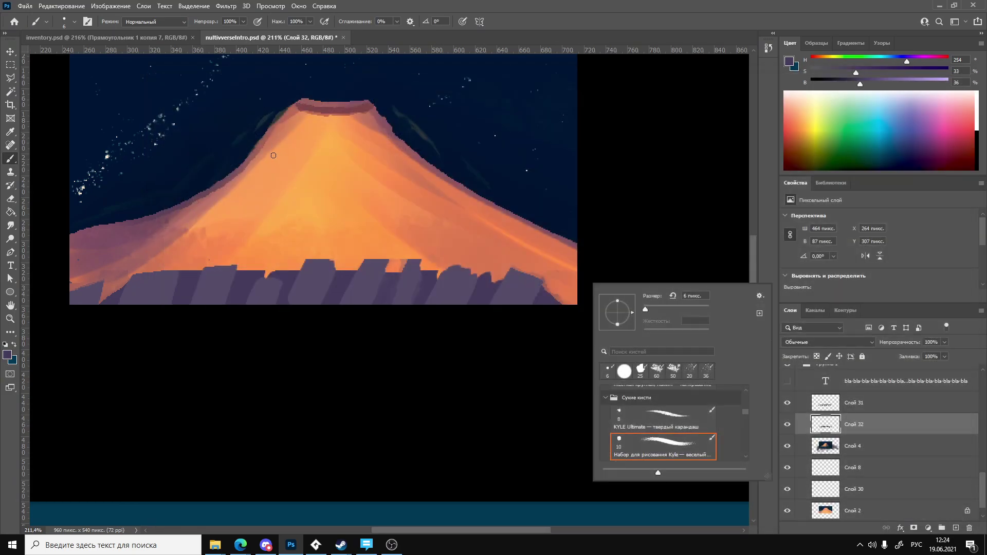
Choose brush 04 from the Skylines set, reduce it to 1 px and try a stroke on the volcano.
scroll(743, 427, "down", 5)
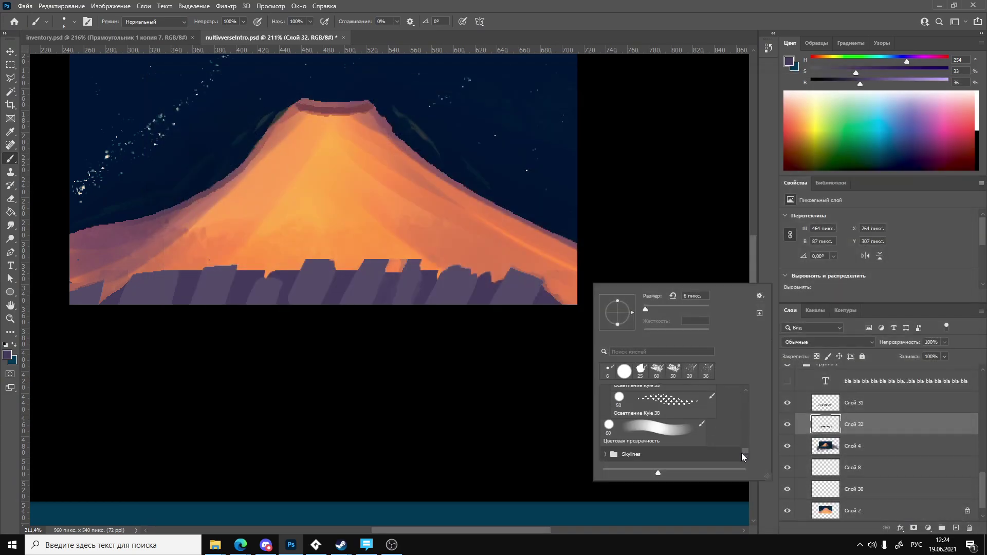
left_click(607, 455)
scroll(619, 444, "down", 3)
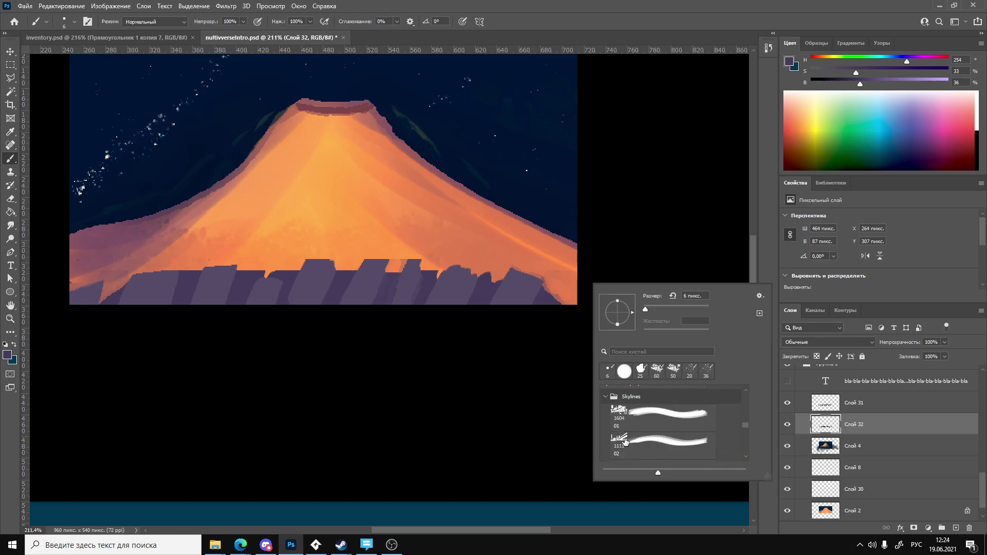
scroll(626, 439, "down", 1)
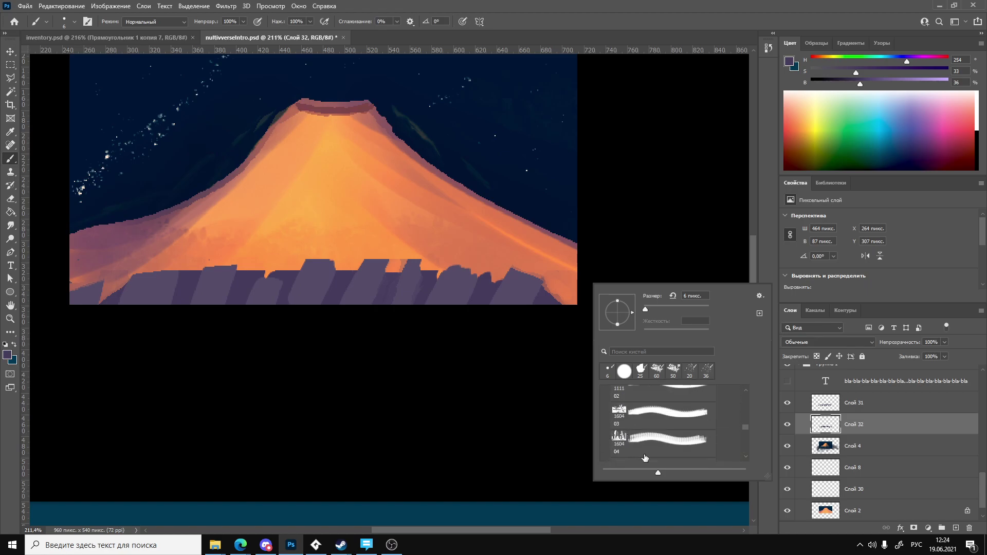
left_click(641, 443)
left_click_drag(662, 307, 642, 307)
left_click(458, 304)
mouse_move(319, 227)
left_mouse_down()
mouse_move(234, 238)
mouse_move(368, 244)
left_mouse_up()
key("ctrl+z")
Set the skyline brush size to 28 px and try purple strokes across the volcano's base.
right_click(483, 293)
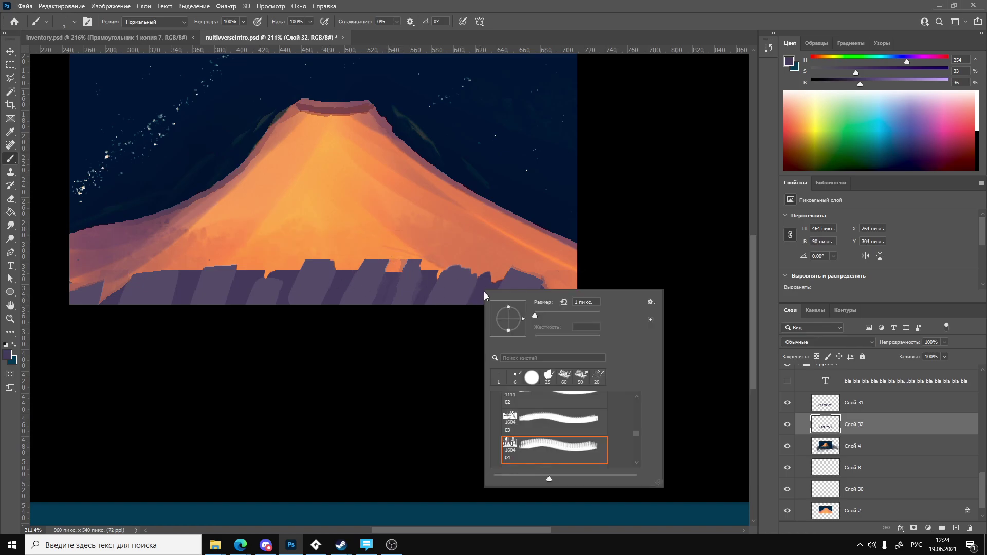
left_click_drag(550, 316, 542, 316)
mouse_move(355, 270)
left_mouse_down()
mouse_move(81, 255)
mouse_move(392, 258)
mouse_move(172, 247)
left_mouse_up()
mouse_move(302, 245)
left_mouse_down()
mouse_move(481, 257)
mouse_move(147, 217)
left_mouse_up()
key("ctrl+z")
key("ctrl+z")
key("ctrl+z")
key("ctrl+z")
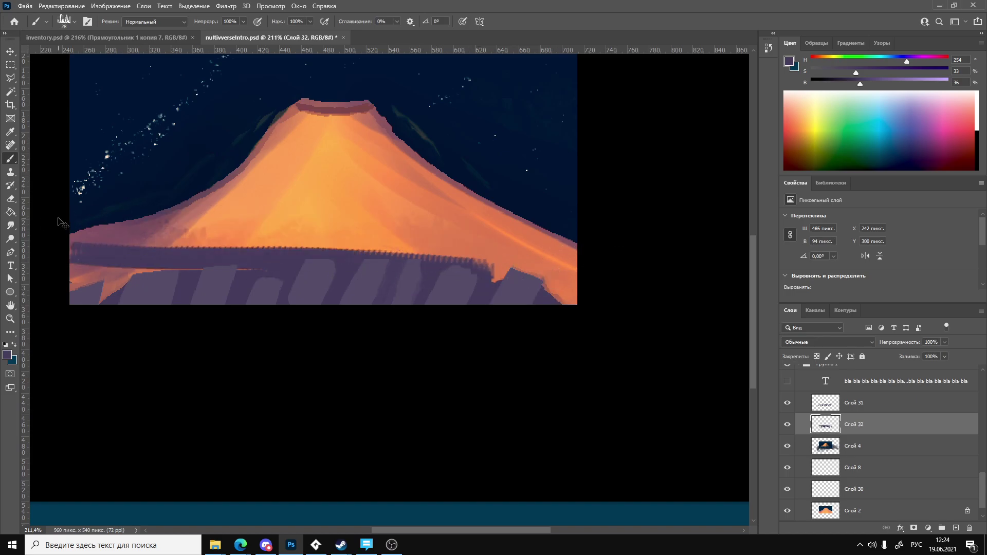
Merge layer Слой 31 down into Слой 32 and erase the purple foreground strip, enlarging the eraser to 50 px.
left_click(829, 406)
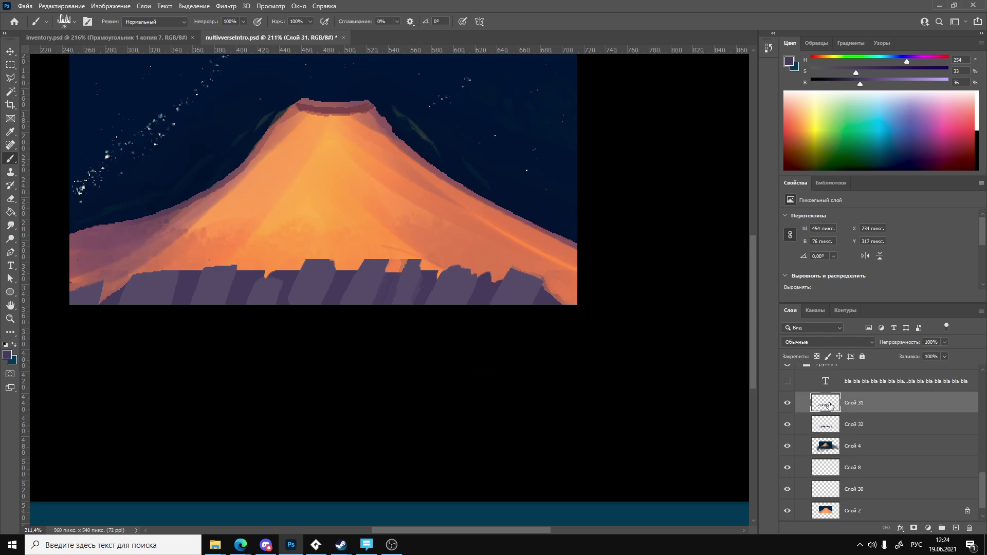
key("ctrl+e")
key("e")
mouse_move(585, 299)
left_mouse_down()
mouse_move(531, 309)
mouse_move(374, 277)
mouse_move(523, 276)
mouse_move(169, 282)
left_mouse_up()
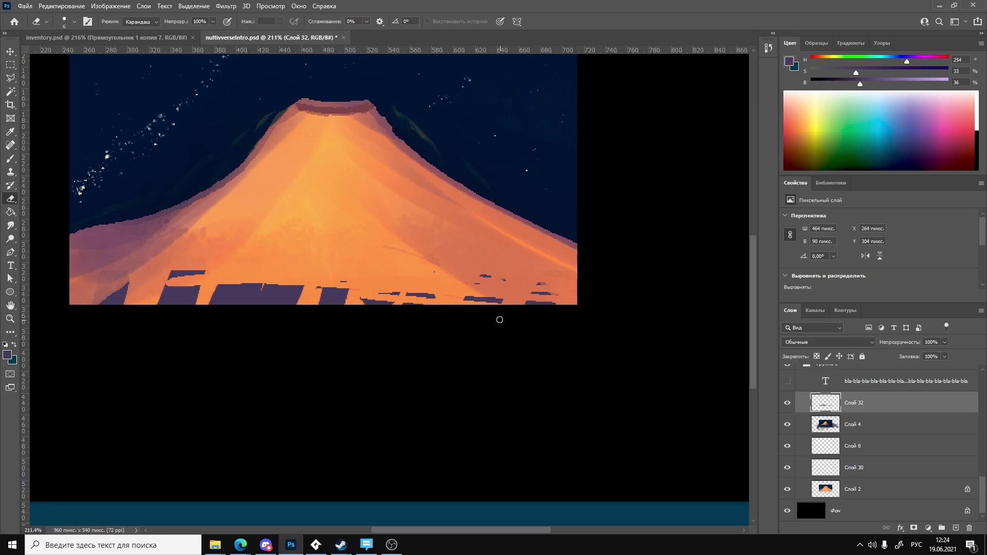
right_click(283, 228)
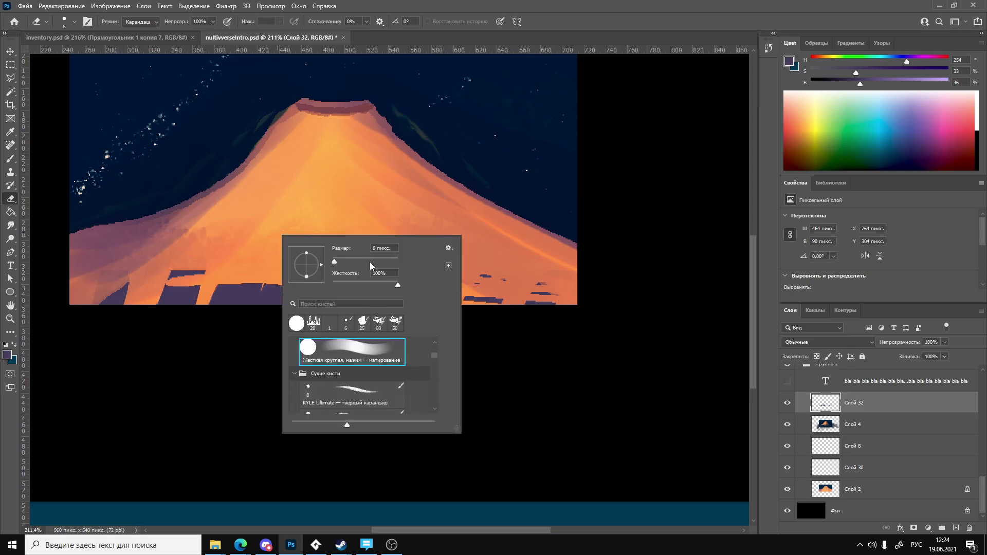
left_click(340, 261)
mouse_move(194, 279)
left_mouse_down()
mouse_move(151, 267)
mouse_move(138, 304)
mouse_move(319, 291)
mouse_move(368, 257)
mouse_move(476, 293)
mouse_move(733, 307)
left_mouse_up()
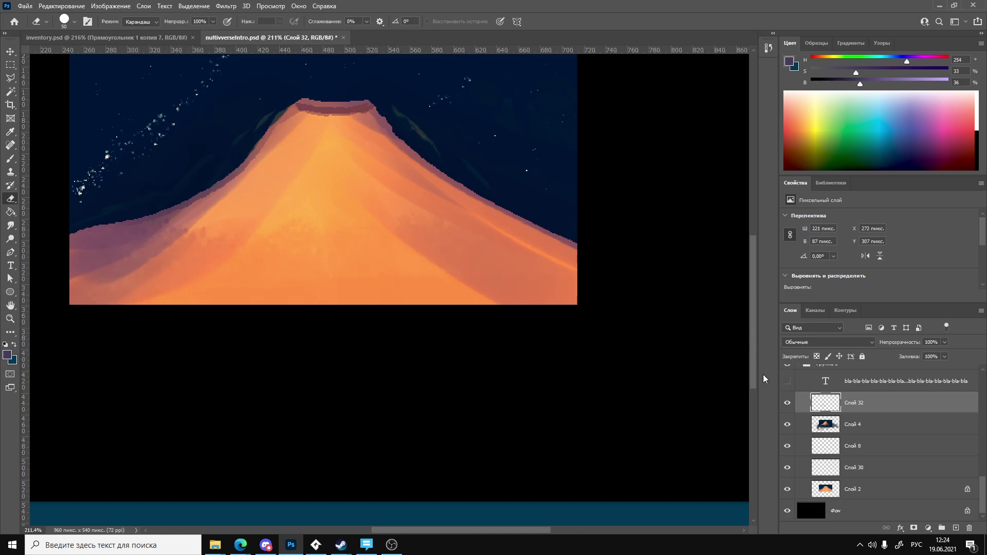
Choose skyline tip 29 from the Skylines set for the eraser and apply it once at the image's lower edge.
right_click(455, 221)
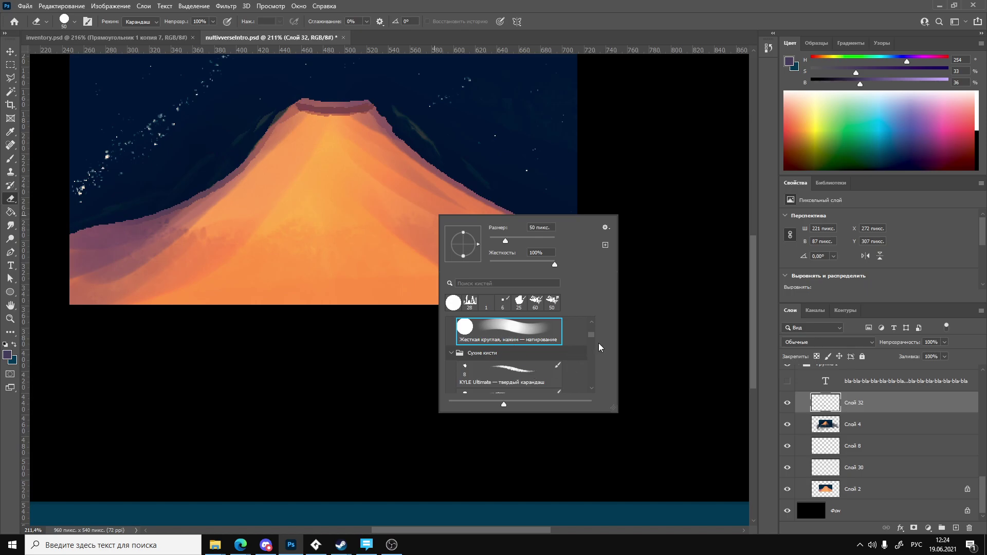
left_click_drag(591, 336, 585, 387)
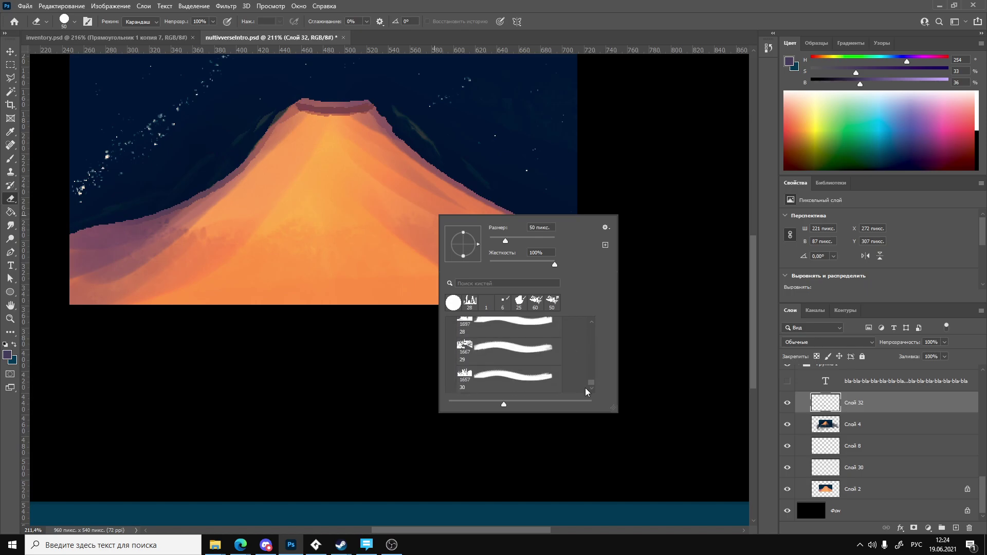
left_click(519, 352)
left_click(403, 320)
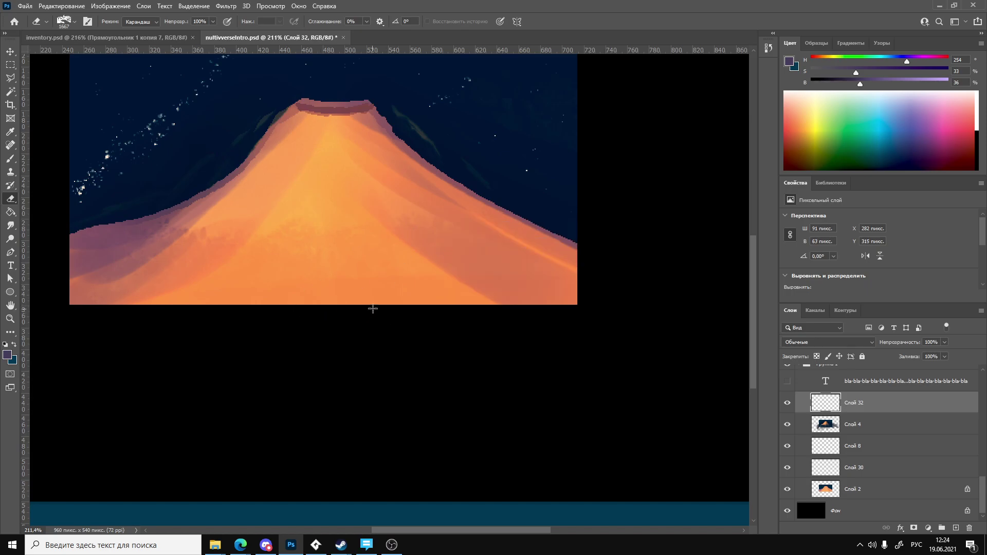
Paint a continuous purple row along the image's lower edge with the 28 px skyline brush.
key("b")
left_click_drag(50, 300, 672, 326)
key("ctrl+z")
left_click_drag(76, 296, 753, 310)
mouse_move(436, 289)
left_mouse_down("ctrl")
mouse_move(384, 297)
mouse_move(411, 297)
mouse_move(406, 307)
left_mouse_up("ctrl")
left_click_drag(299, 309, 420, 329)
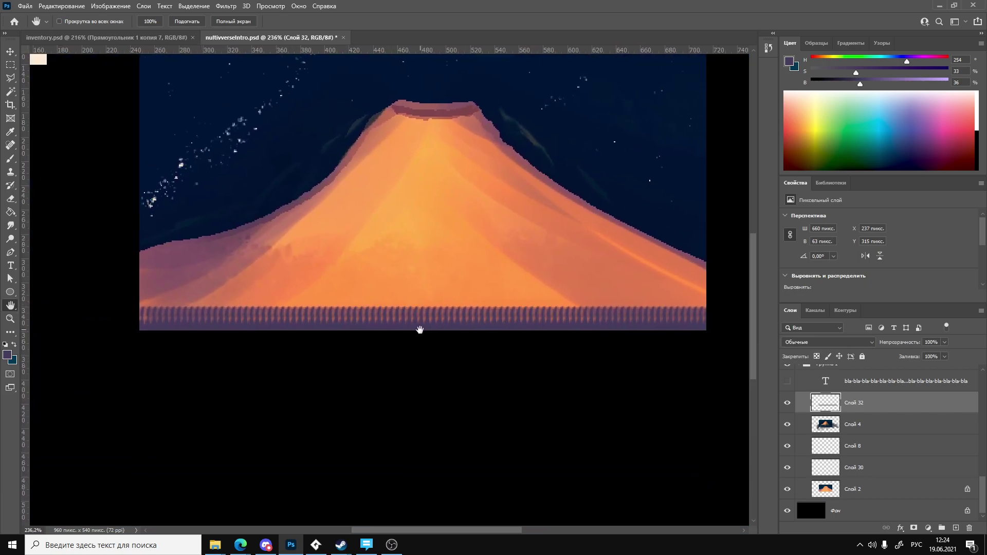
Enlarge the skyline brush and stamp layers of purple buildings across the volcano's base.
right_click(361, 274)
key("Escape")
right_click(419, 268)
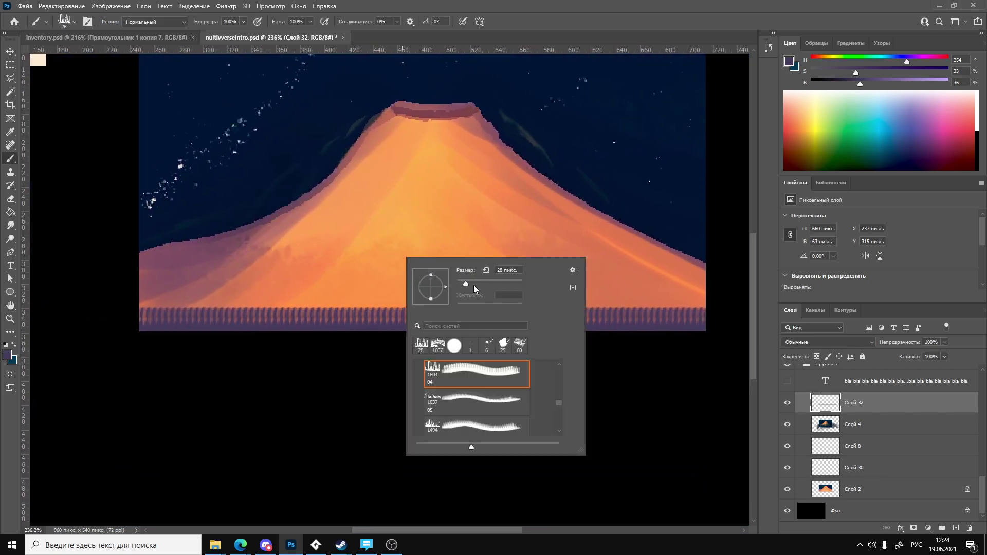
left_click_drag(472, 284, 485, 285)
left_click(232, 303)
mouse_move(231, 300)
left_mouse_down()
mouse_move(449, 307)
mouse_move(760, 293)
left_mouse_up()
key("ctrl+z")
left_click(272, 305)
left_click(338, 317)
mouse_move(360, 317)
left_mouse_down()
mouse_move(591, 309)
mouse_move(130, 299)
mouse_move(417, 311)
mouse_move(614, 301)
mouse_move(228, 287)
mouse_move(404, 319)
mouse_move(490, 285)
mouse_move(465, 298)
mouse_move(203, 274)
mouse_move(550, 292)
mouse_move(546, 309)
mouse_move(570, 306)
mouse_move(559, 319)
mouse_move(578, 331)
mouse_move(542, 342)
mouse_move(575, 343)
mouse_move(589, 362)
mouse_move(603, 360)
mouse_move(513, 387)
left_mouse_up()
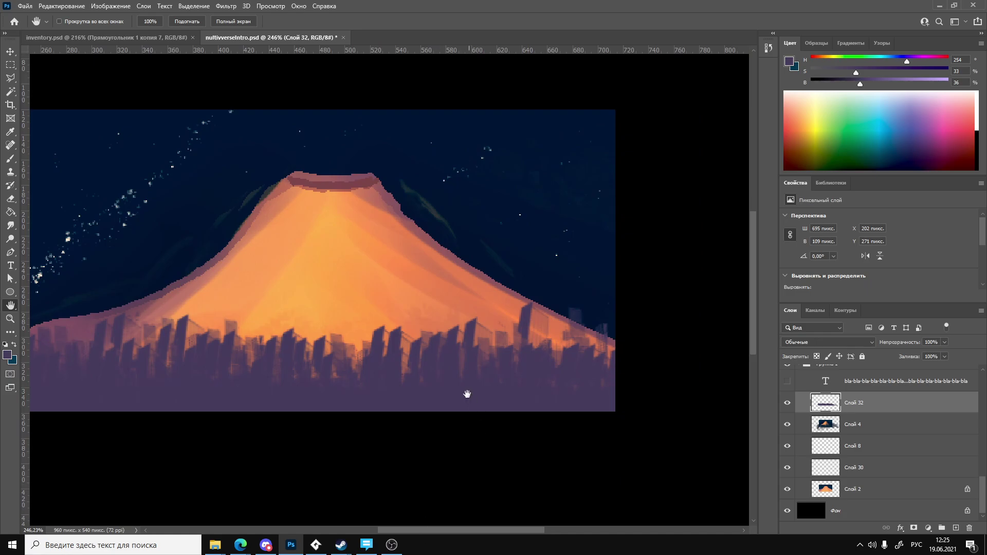
Undo all the skyline strokes on Слой 32 back to the bare volcano.
left_click_drag(442, 377, 476, 368)
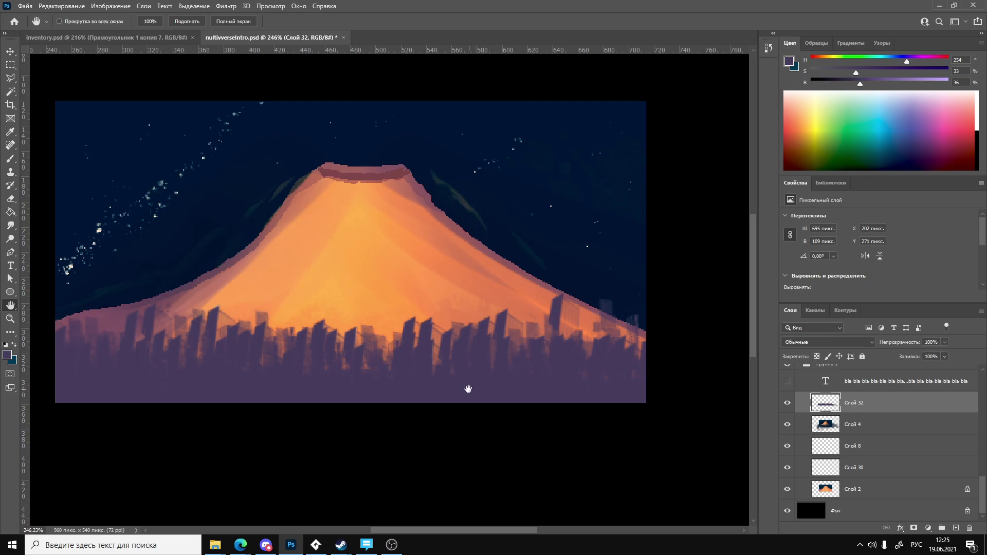
left_click_drag(467, 389, 491, 399)
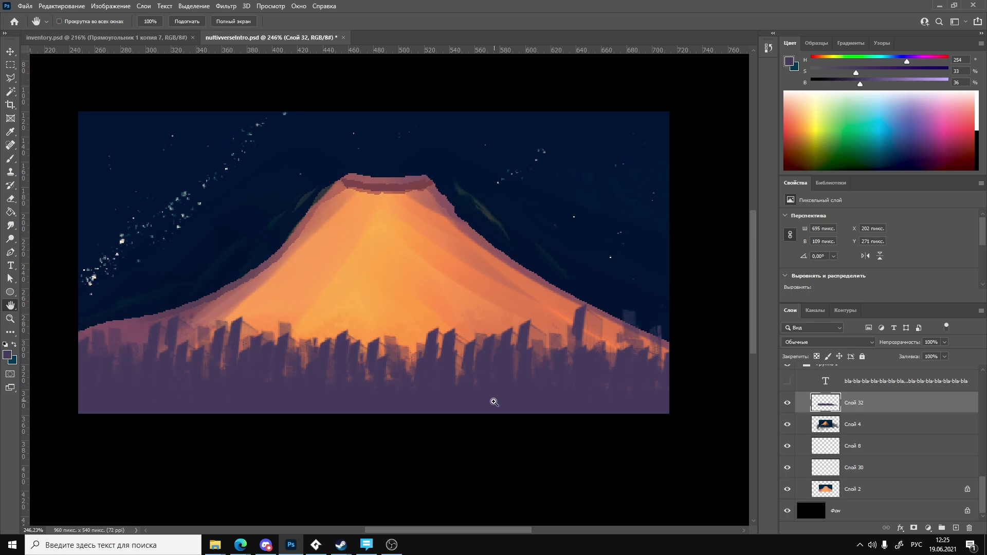
key("ctrl+z")
key("ctrl+z")
key("ctrl+z")
key("ctrl+z")
key("ctrl+z")
key("ctrl+z")
key("ctrl+z")
key("ctrl+z")
key("ctrl+z")
key("ctrl+z")
key("ctrl+z")
key("ctrl+z")
key("ctrl+z")
key("ctrl+z")
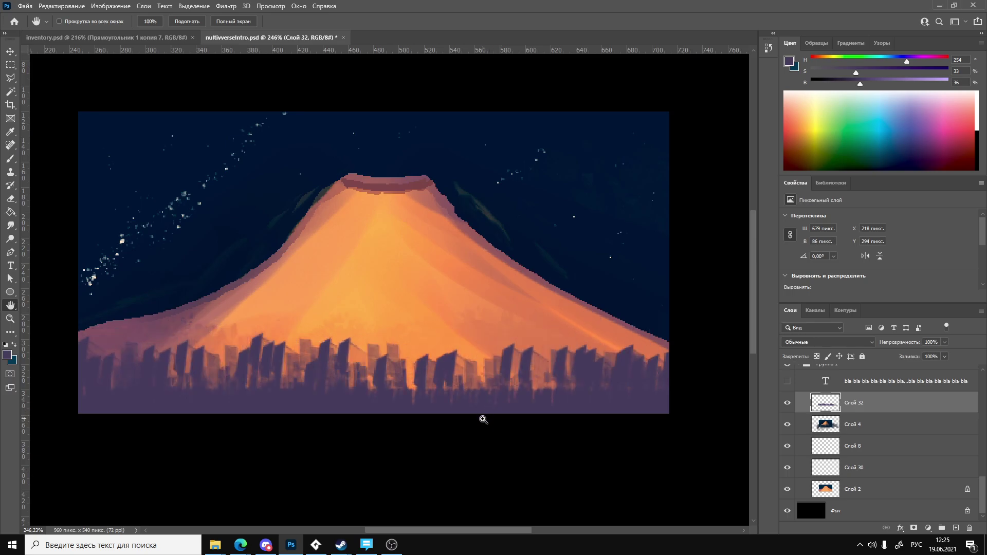
key("ctrl+z")
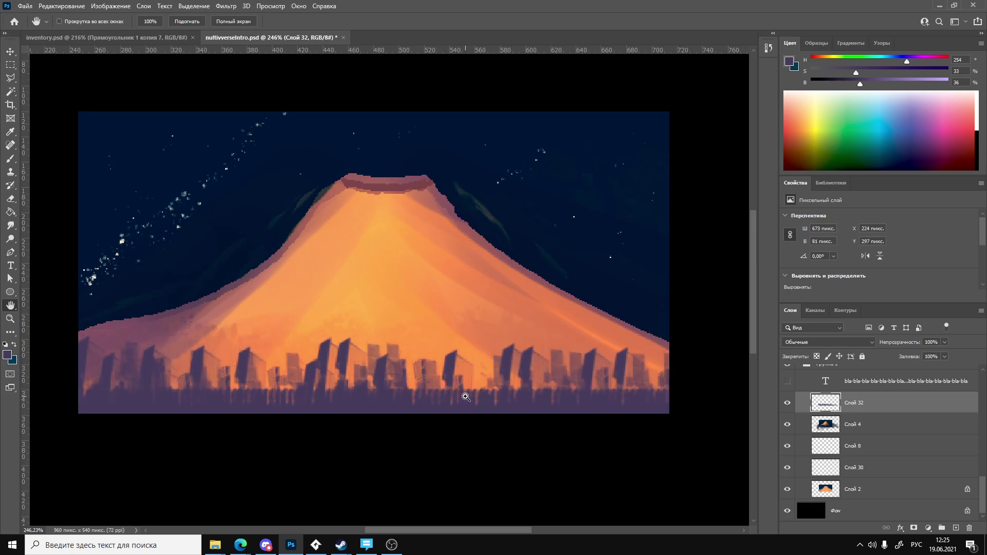
key("ctrl+z")
key("ctrl+z")
key("ctrl+z")
key("ctrl+z")
key("ctrl+z")
key("ctrl+z")
key("ctrl+z")
key("ctrl+z")
key("ctrl+z")
key("ctrl+z")
key("ctrl+z")
key("ctrl+z")
key("ctrl+z")
key("ctrl+z")
key("ctrl+z")
key("ctrl+z")
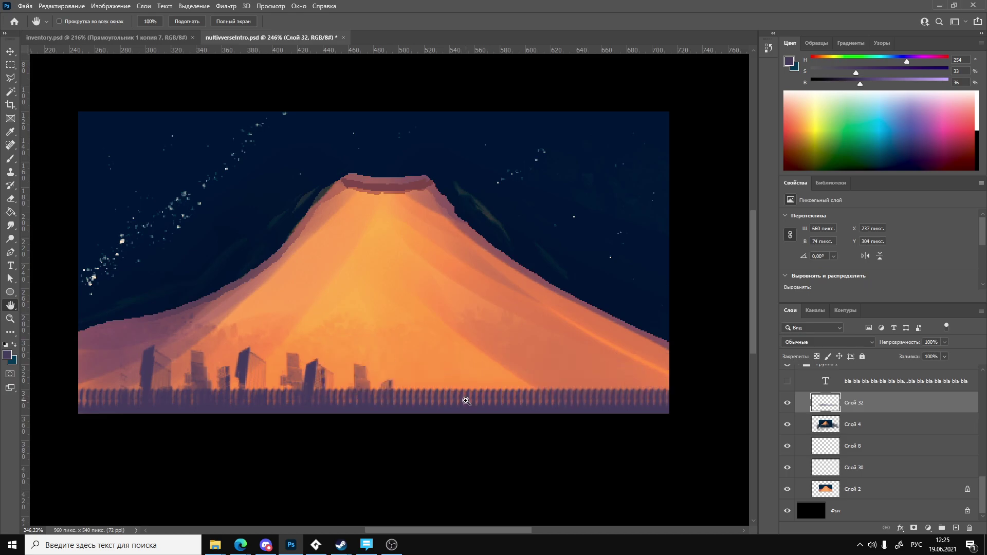
key("ctrl+z")
key("ctrl+z")
key("ctrl+z")
key("ctrl+z")
key("ctrl+z")
key("ctrl+z")
key("ctrl+z")
key("ctrl+z")
key("ctrl+z")
right_click(463, 401)
left_click(462, 379)
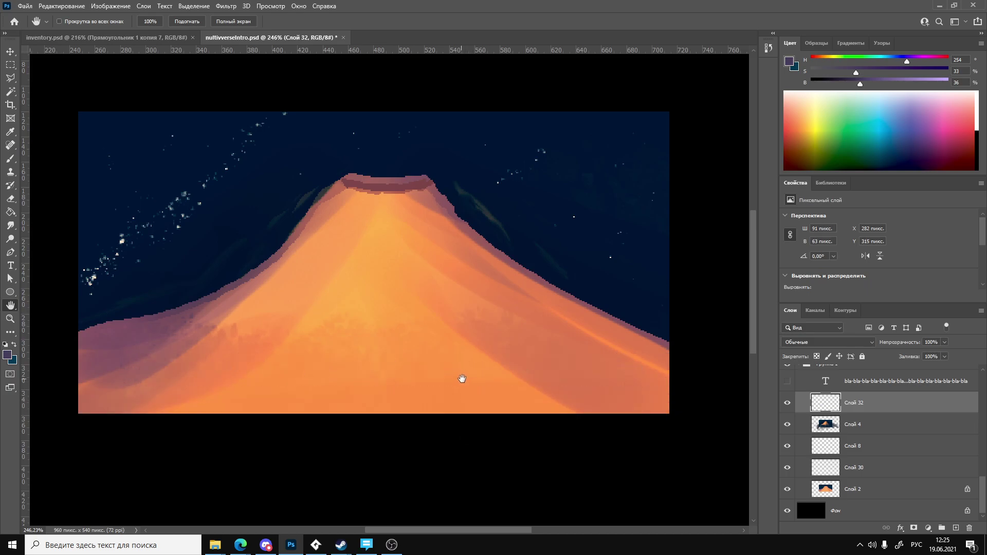
Paint a purple city skyline along the volcano's base using brush 05 from the Skylines set at an adjusted size.
key("b")
right_click(473, 379)
left_click(519, 485)
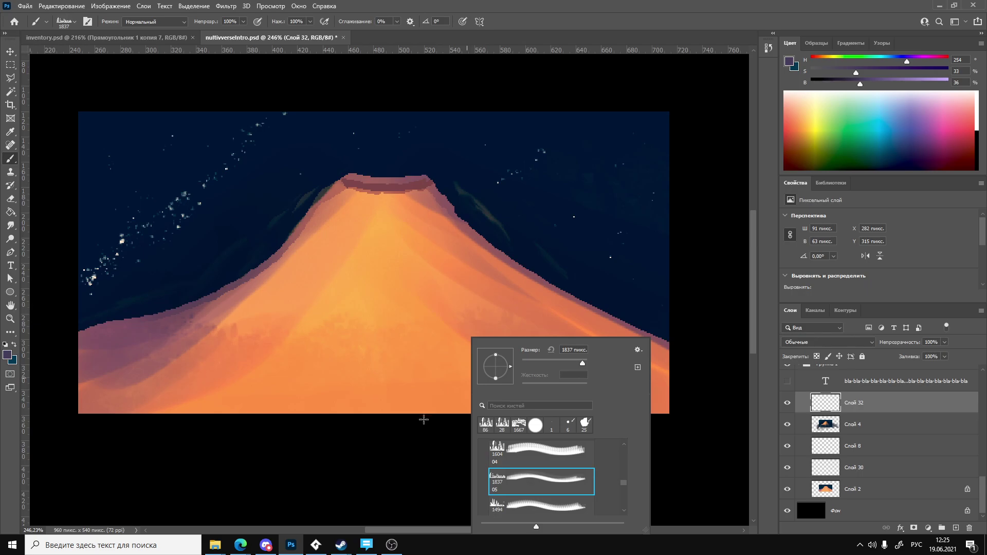
left_click(532, 361)
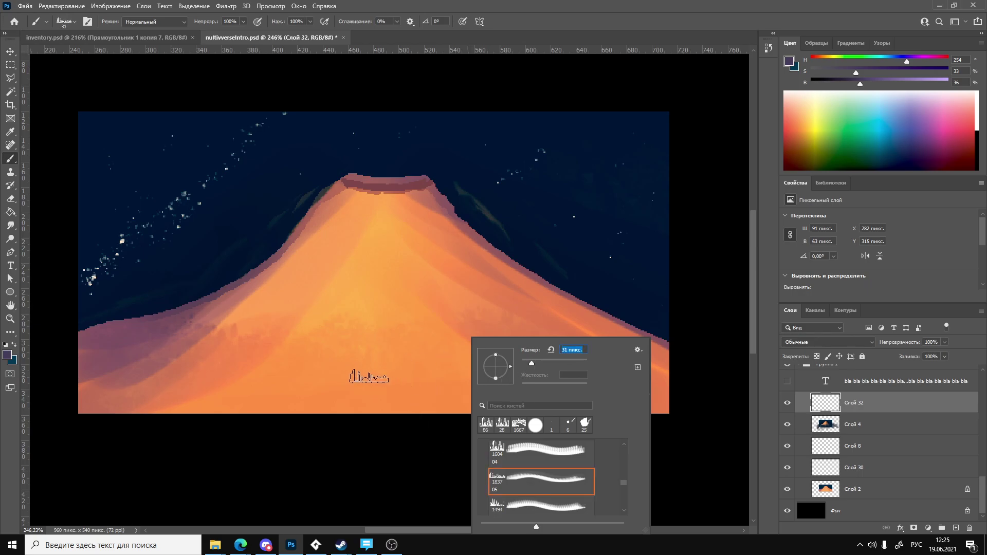
left_click(549, 362)
left_click_drag(546, 360, 567, 363)
left_click_drag(151, 401, 303, 401)
left_click_drag(506, 401, 688, 383)
left_click_drag(647, 409, 476, 477)
key("space")
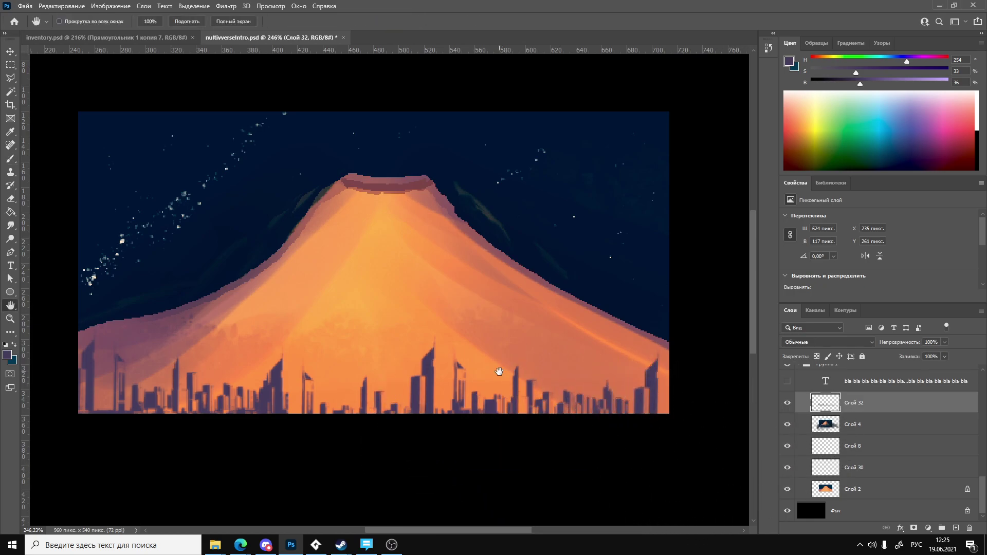
scroll(462, 375, "down", 3)
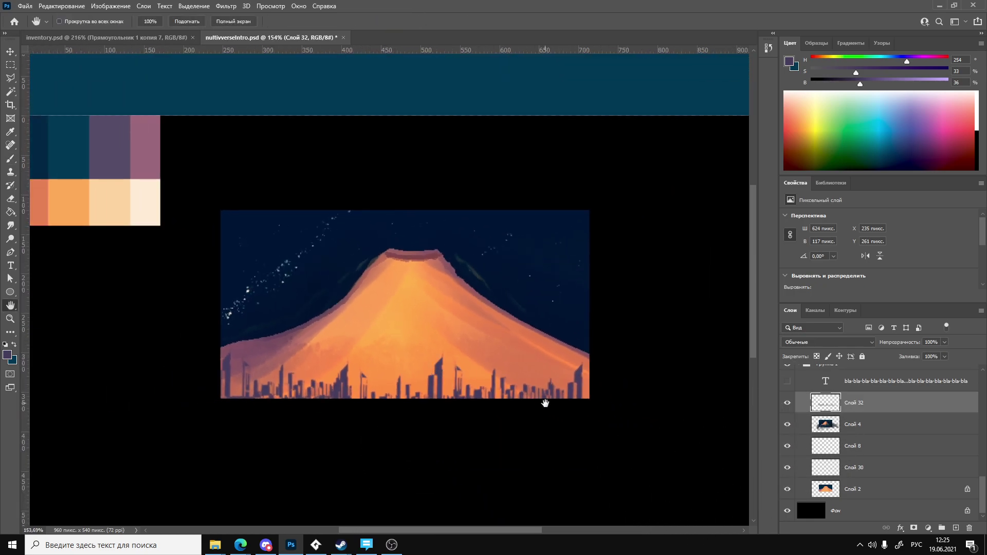
Stamp more purple buildings along the base of the city skyline on Слой 32.
left_click_drag(557, 404, 533, 407)
scroll(534, 408, "up", 4, "alt")
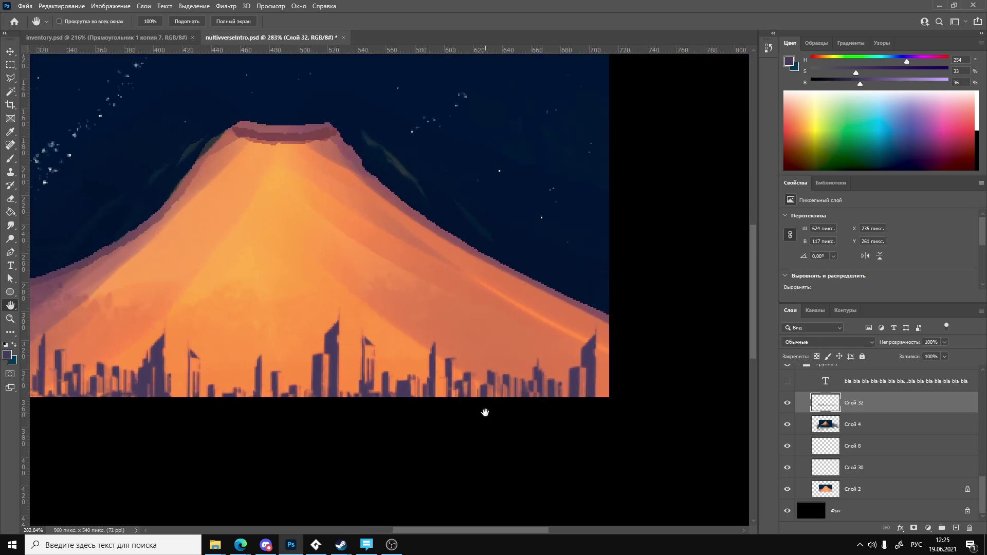
left_click_drag(620, 408, 621, 447)
key("b")
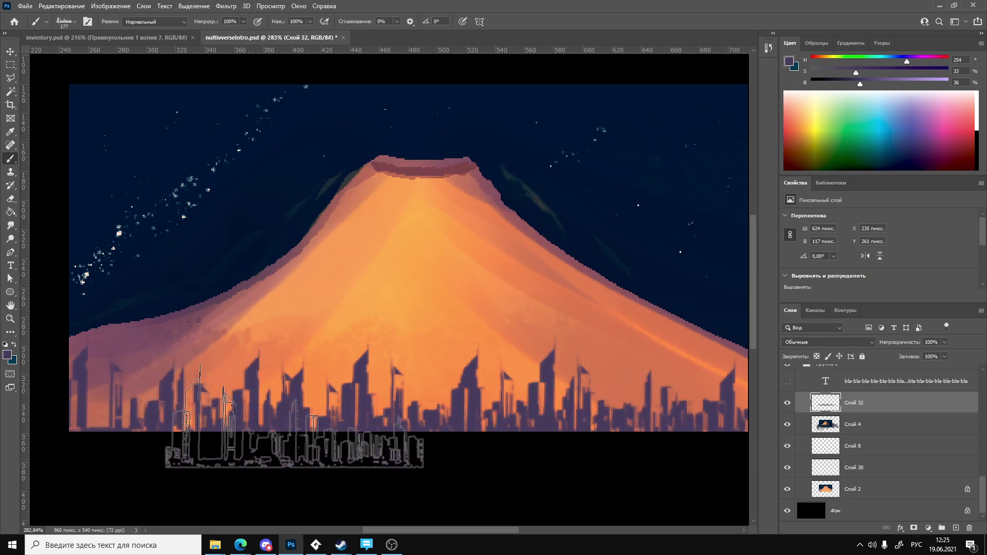
key("g")
mouse_move(559, 422)
left_mouse_down("ctrl")
mouse_move(500, 424)
mouse_move(514, 409)
mouse_move(492, 410)
mouse_move(508, 410)
left_mouse_up("ctrl")
key("ctrl+z")
key("b")
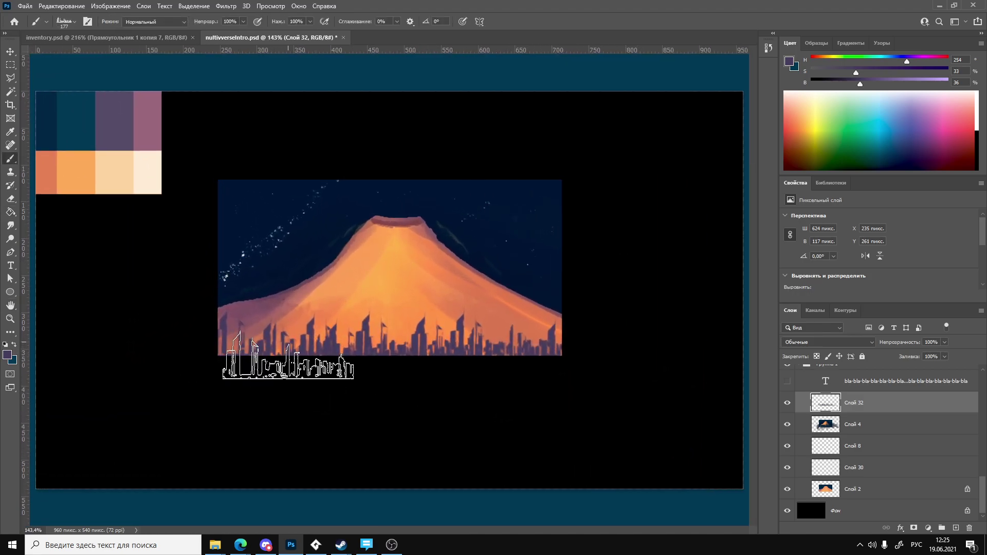
left_click(287, 363)
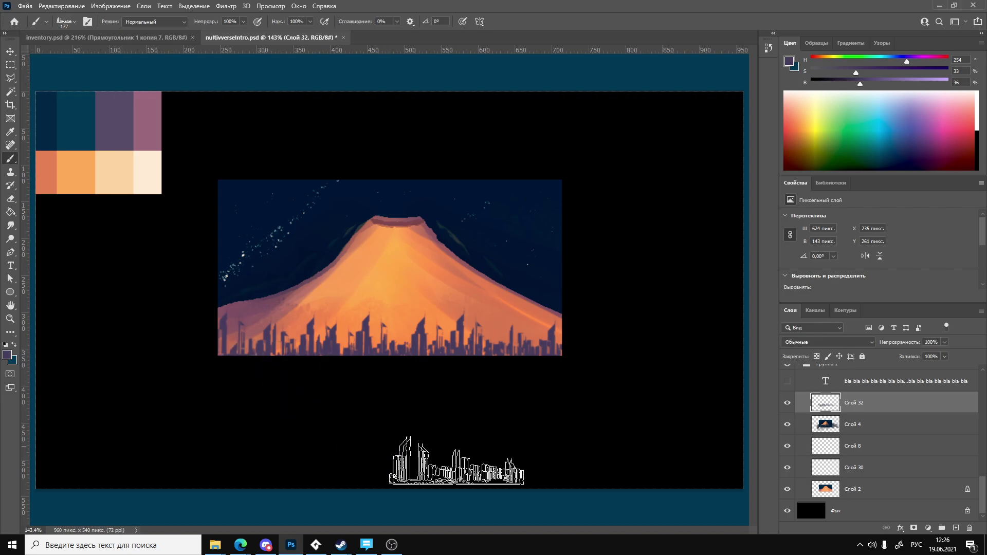
Add a new layer above Слой 32 and sample the dark teal palette swatch as the painting colour.
key("space")
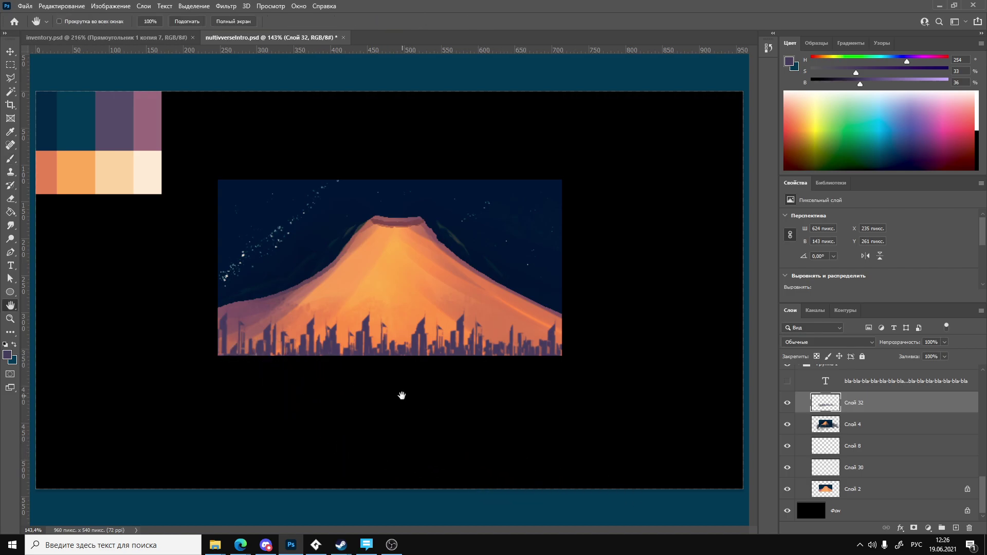
left_click_drag(402, 396, 517, 401, "ctrl")
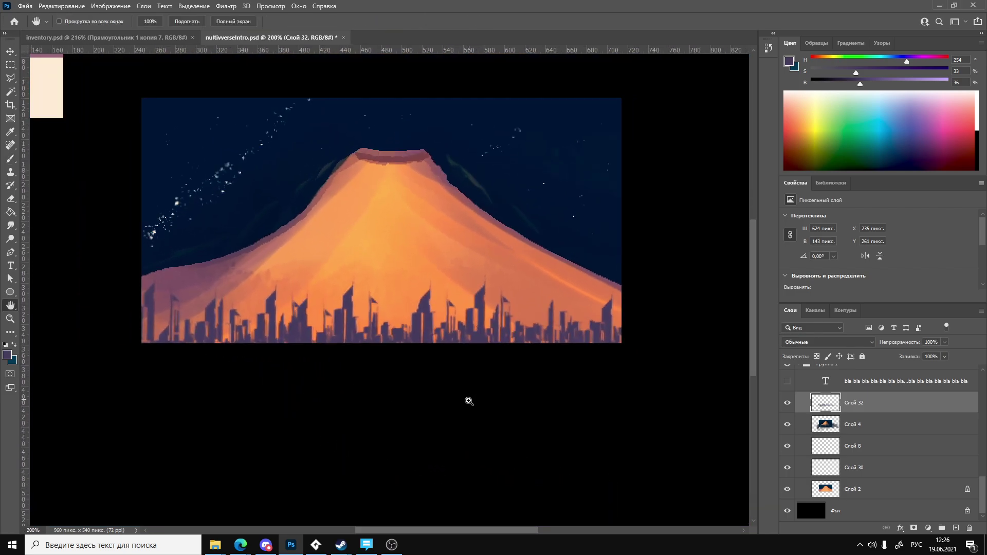
key("ctrl+shift+n")
key("Return")
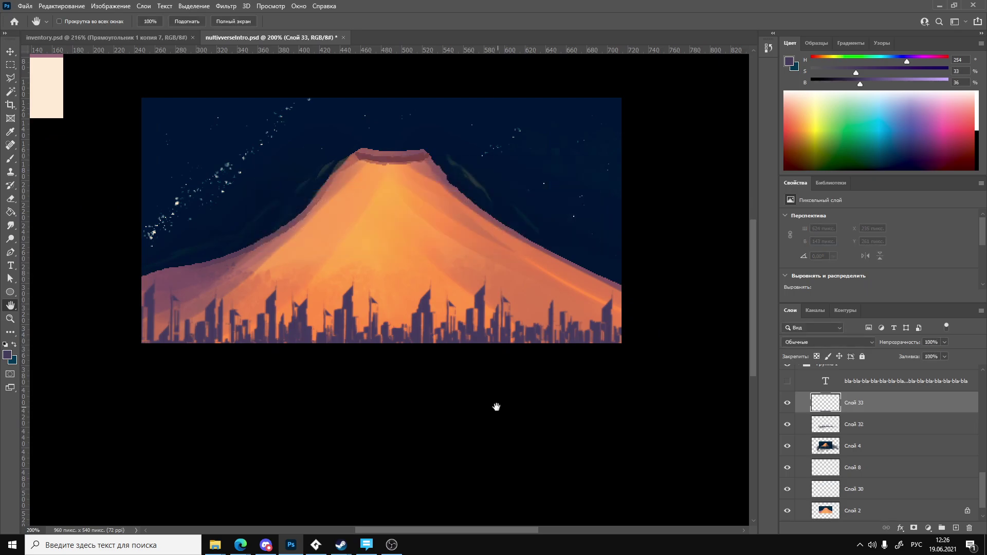
left_click_drag(420, 380, 591, 449)
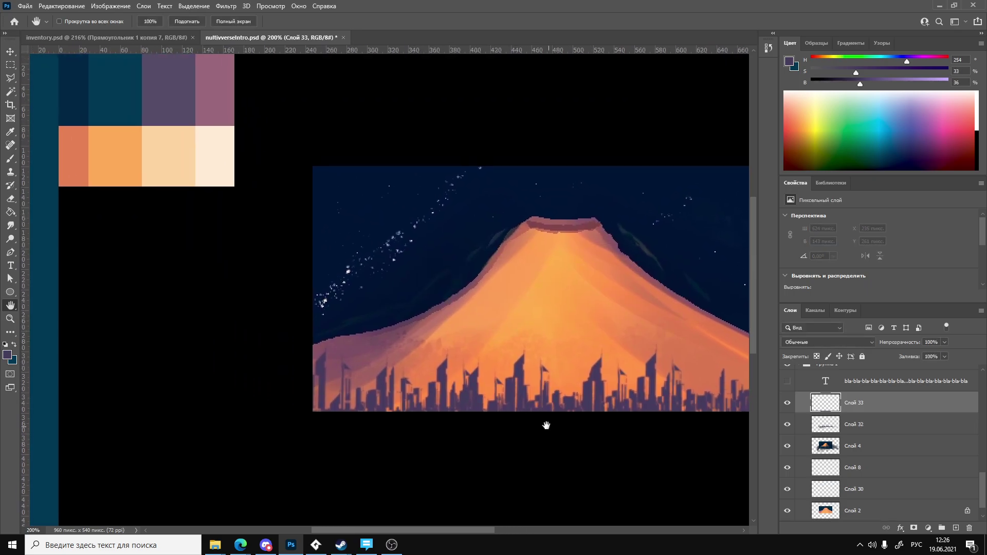
key("o")
key("i")
left_click(128, 117)
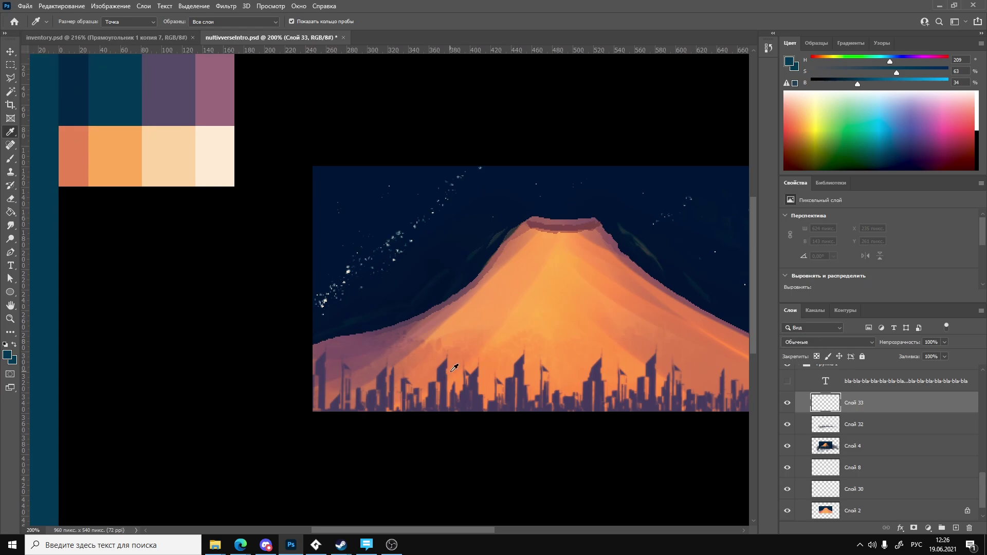
Try stamping teal buildings over the purple skyline with the current 177 px skyline brush.
key("b")
left_click(446, 404)
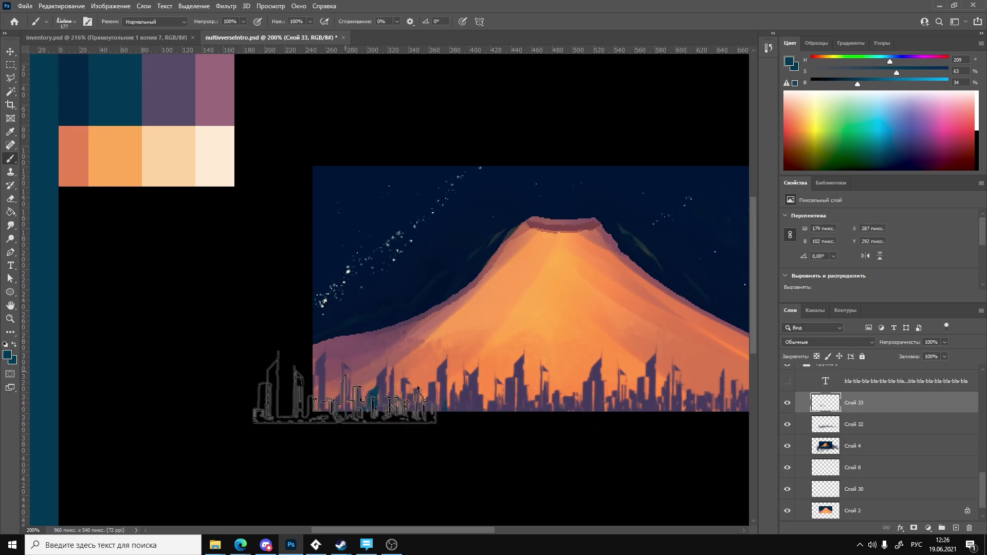
left_click(411, 373)
left_click(613, 364)
left_click(515, 366)
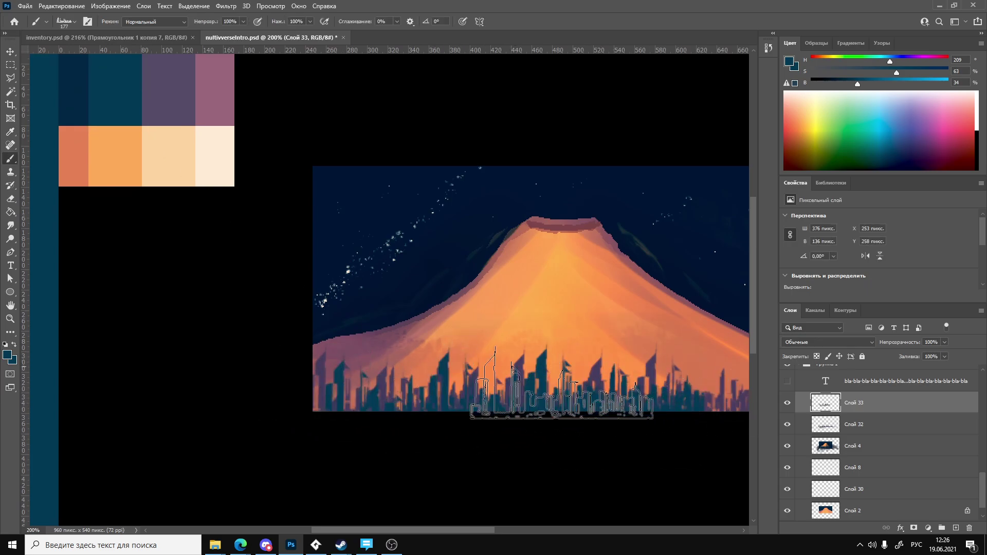
left_click(671, 350)
key("ctrl+z")
key("ctrl+z")
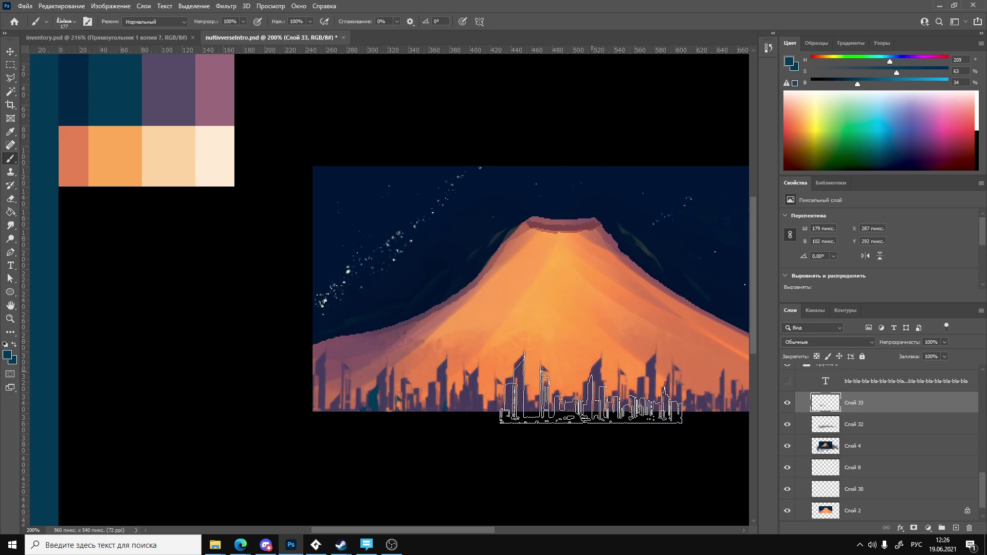
Switch to skyline brush 06 and set its size to 114 px.
right_click(591, 406)
left_click(672, 507)
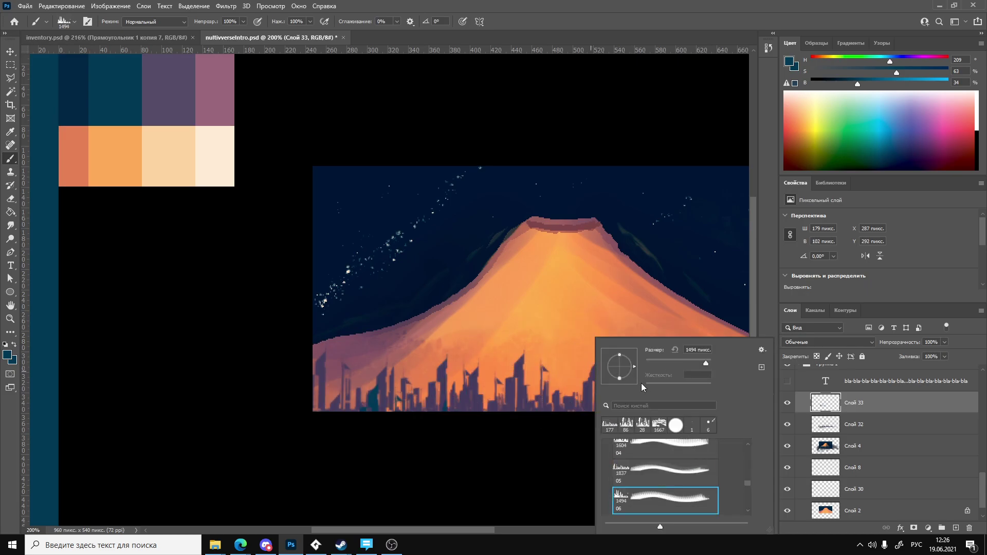
left_click(681, 361)
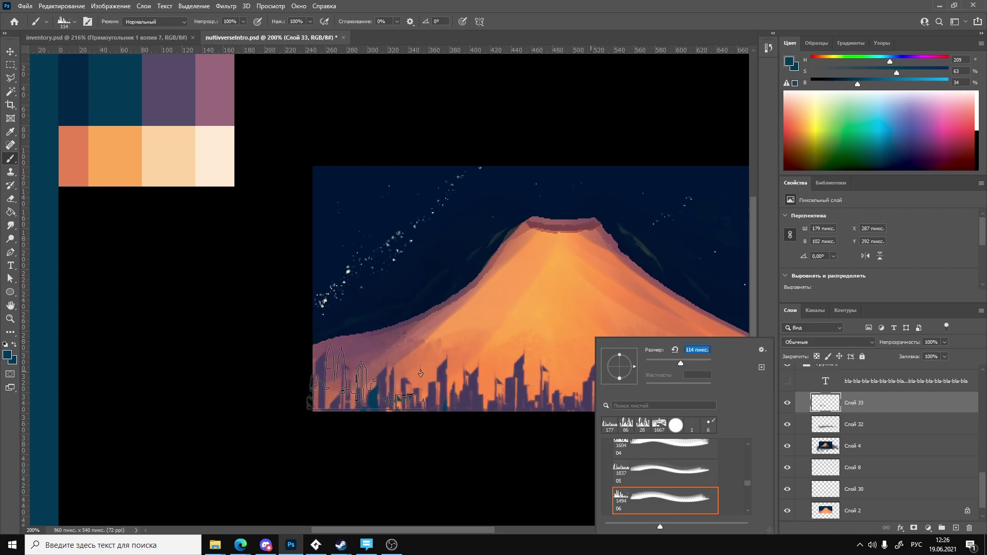
Try a few teal stamps with brush 06, and clear all teal strokes from Слой 33 by undoing.
left_click(369, 376)
key("ctrl+z")
left_click(410, 390)
mouse_move(422, 389)
left_mouse_down()
mouse_move(715, 401)
mouse_move(568, 396)
mouse_move(623, 397)
left_mouse_up()
key("ctrl+z")
key("ctrl+z")
key("ctrl+z")
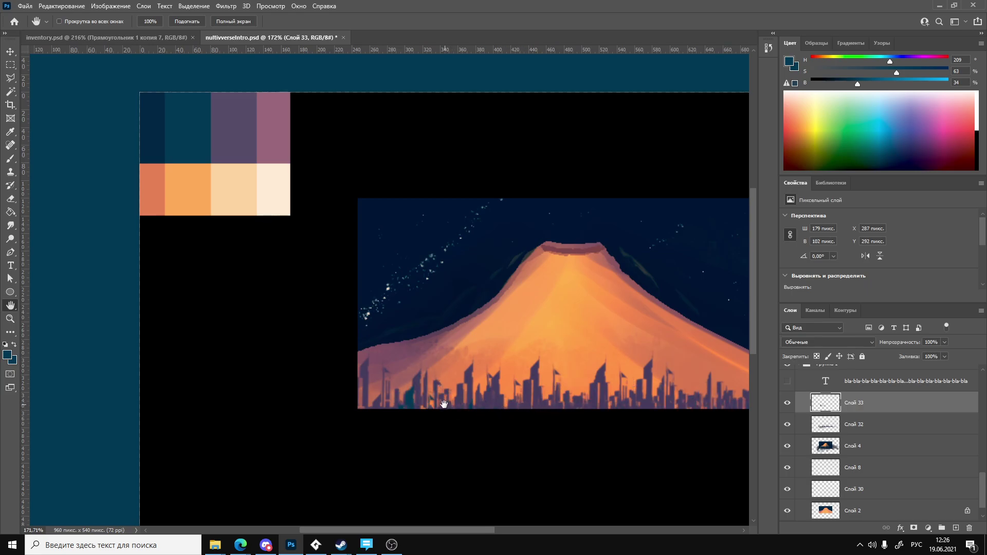
key("ctrl+z")
Stamp a row of teal buildings with brush 06 across the volcano's base, overlapping the purple skyline on Слой 33.
key("b")
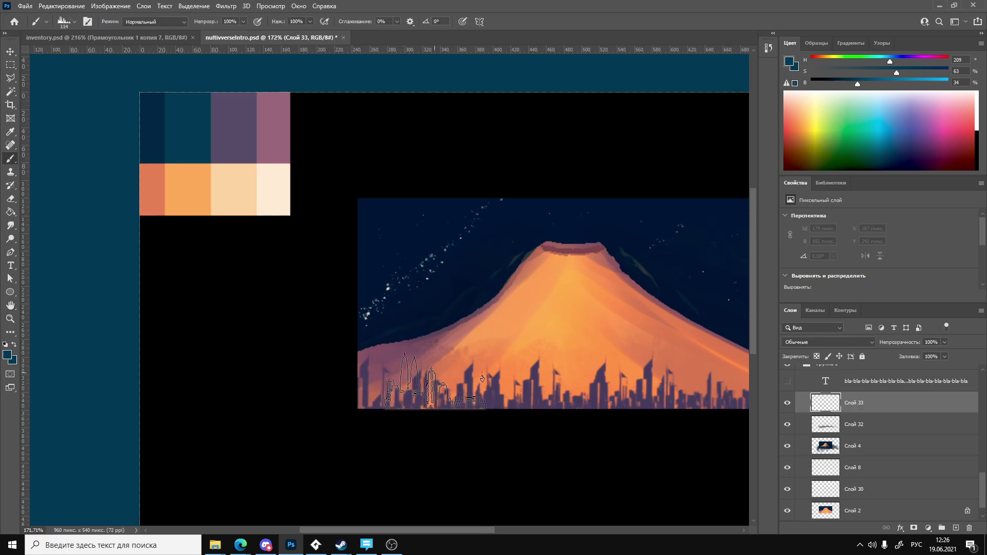
left_click(580, 374)
left_click(702, 379)
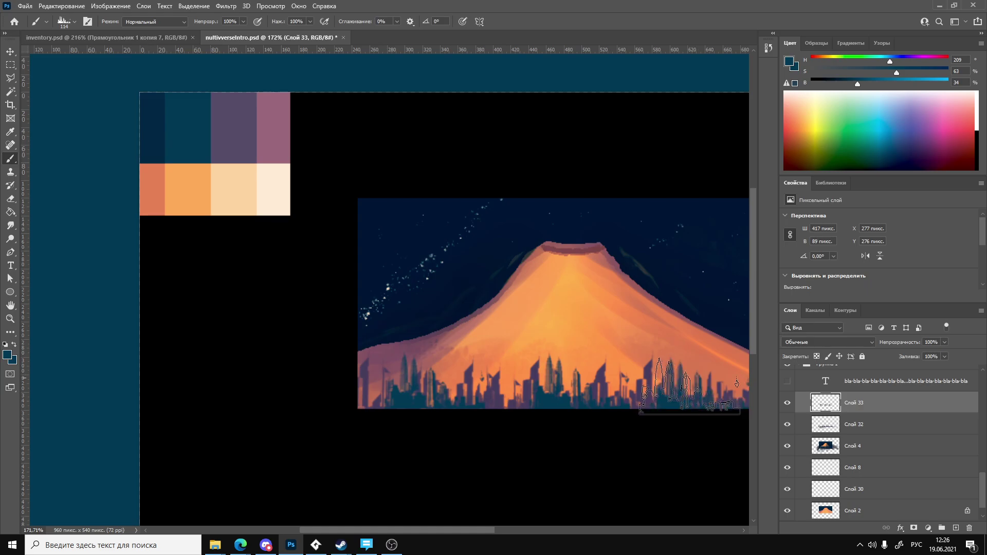
left_click(510, 368)
key("ctrl+z")
left_click(520, 380)
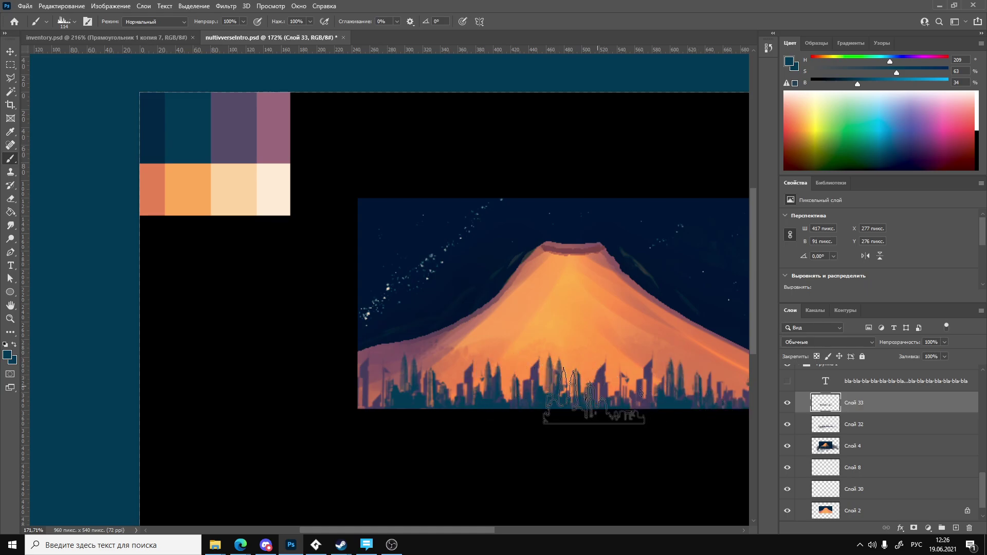
left_click_drag(602, 388, 555, 392, "ctrl")
scroll(555, 392, "up", 6, "alt")
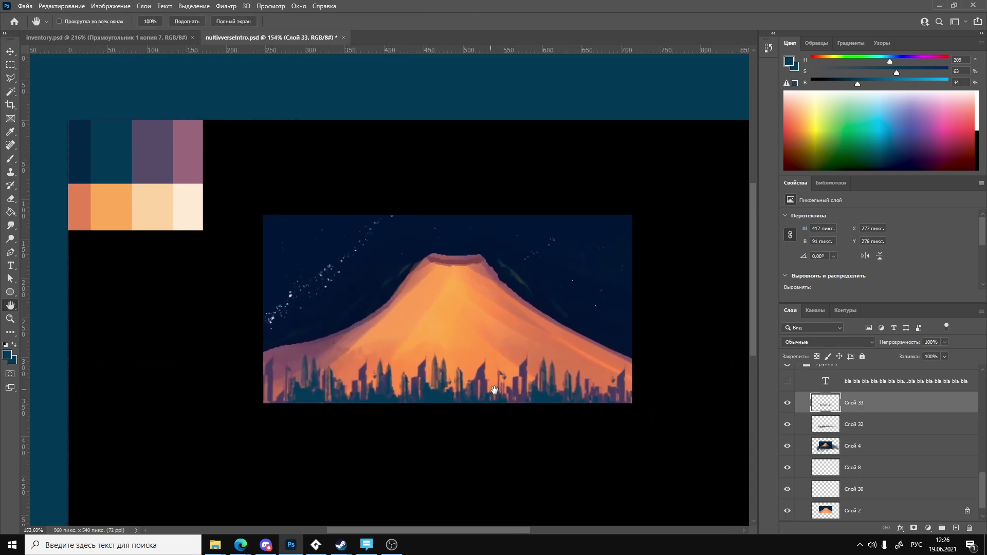
scroll(528, 398, "up", 1, "alt")
key("b")
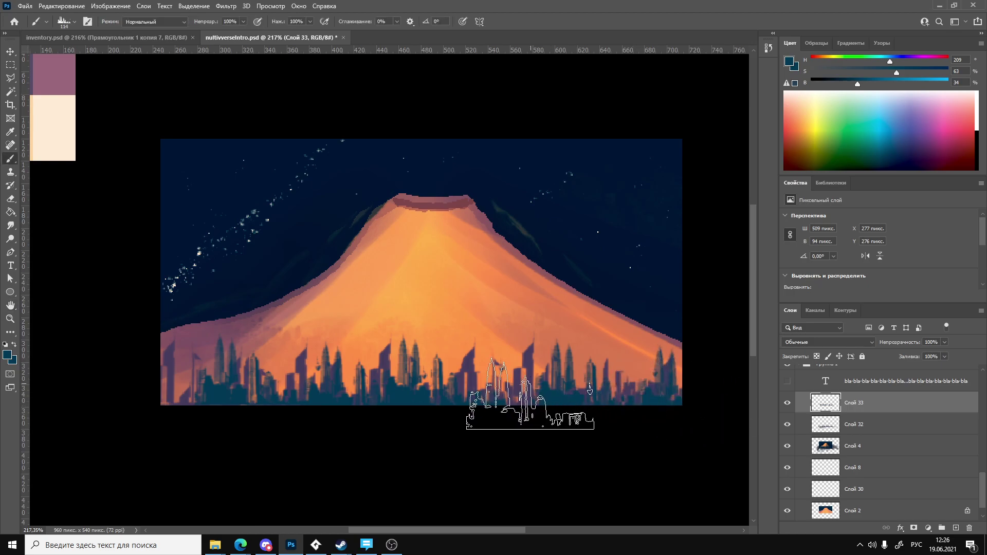
left_click(196, 389)
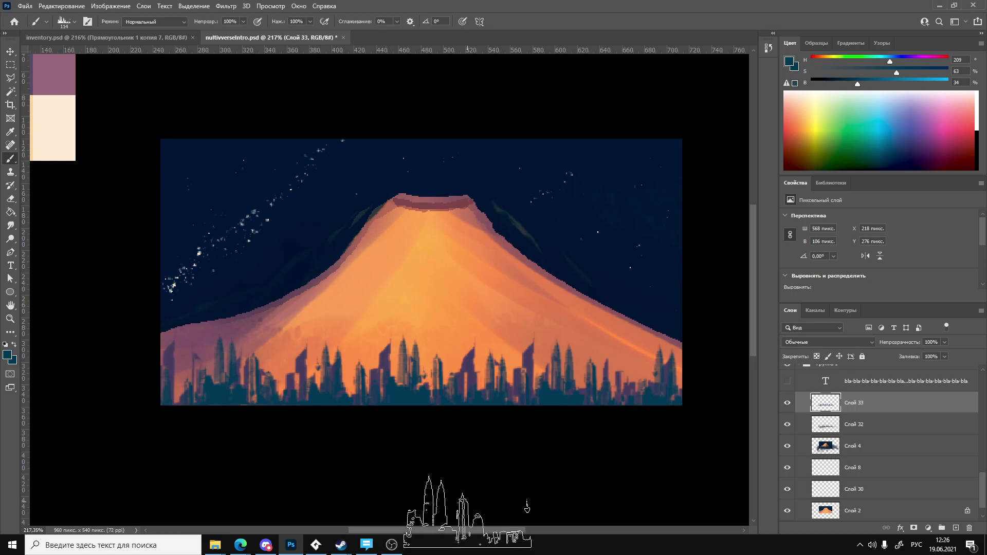
Switch to skyline brush 18 and reduce its size to 149 px.
key("h")
scroll(436, 447, "down", 3, "alt")
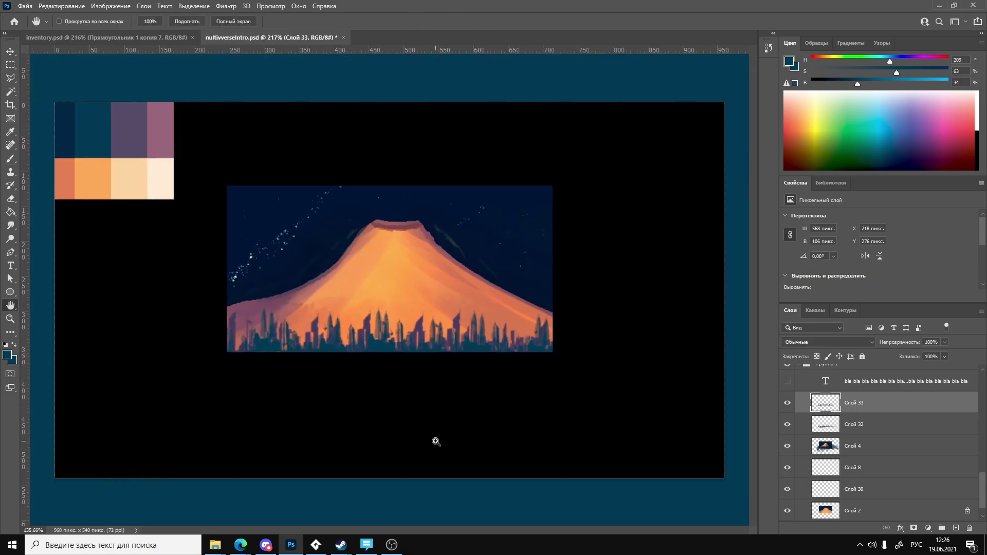
scroll(437, 443, "up", 7, "alt")
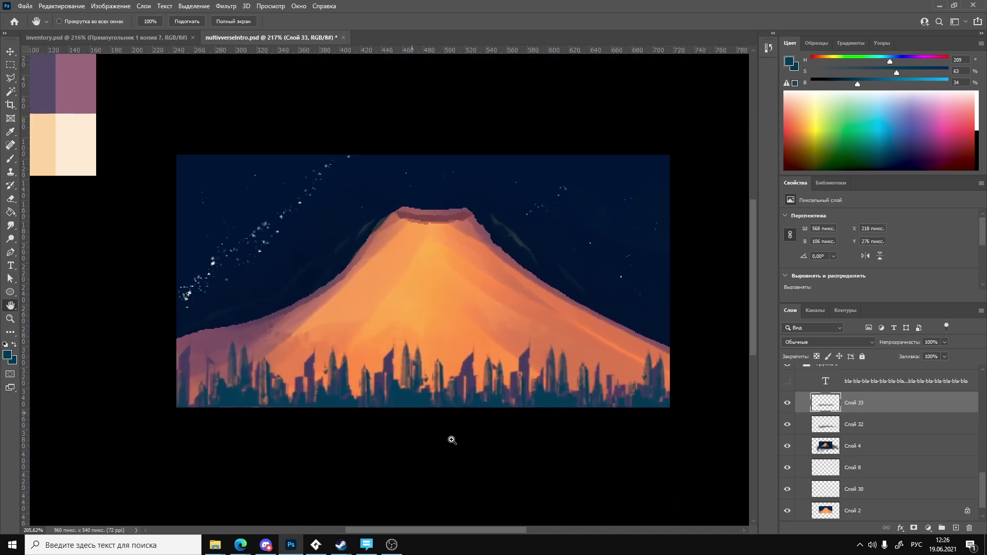
scroll(462, 440, "down", 1, "alt")
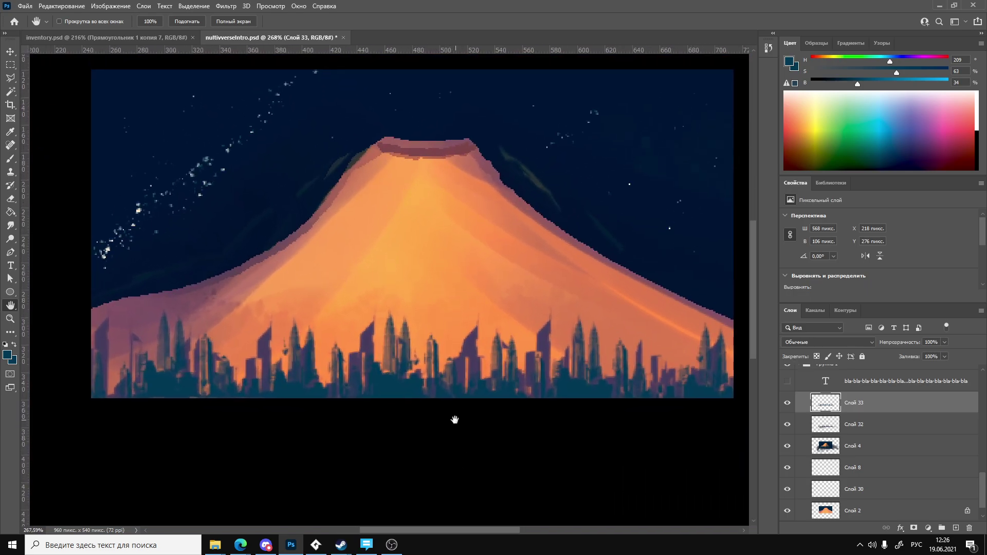
key("b")
right_click(467, 344)
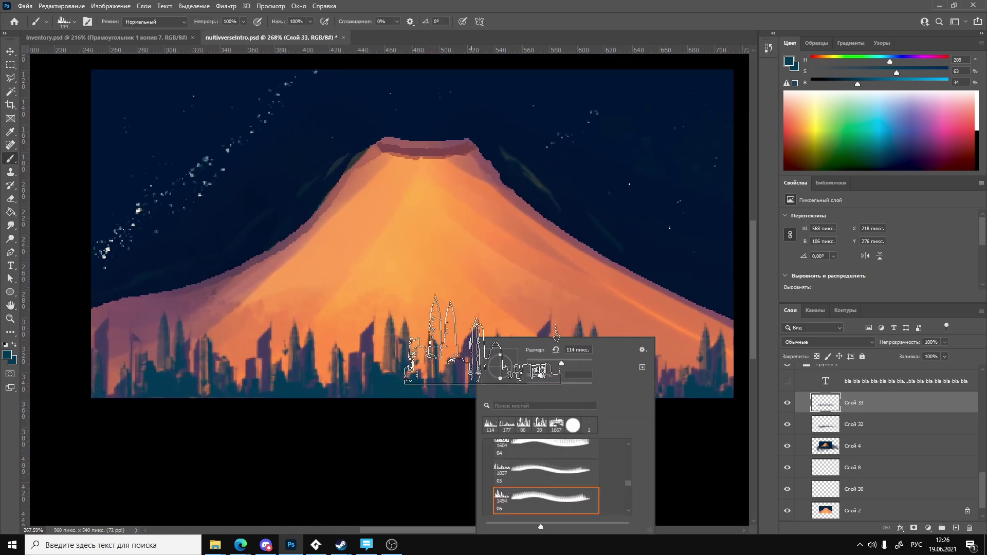
scroll(631, 492, "down", 5)
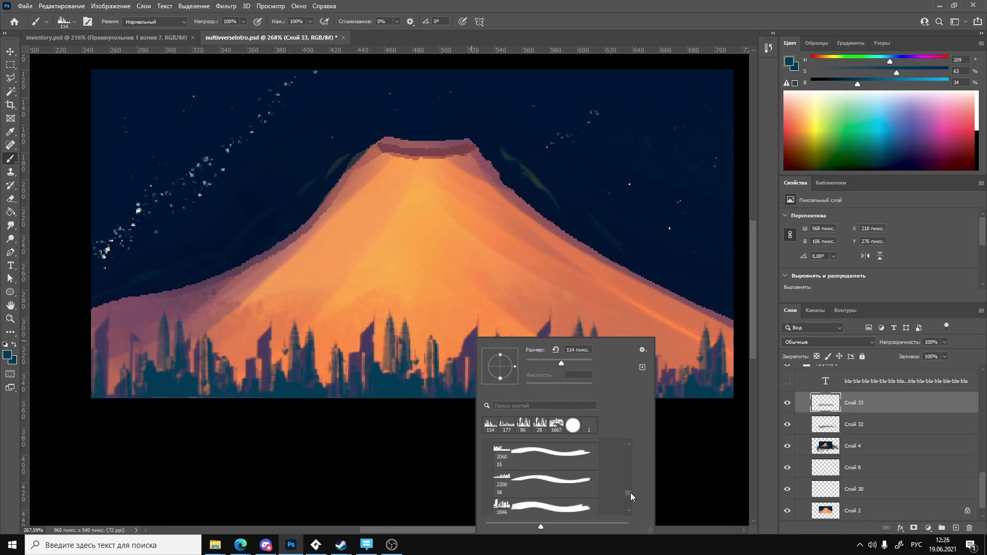
left_click(532, 488)
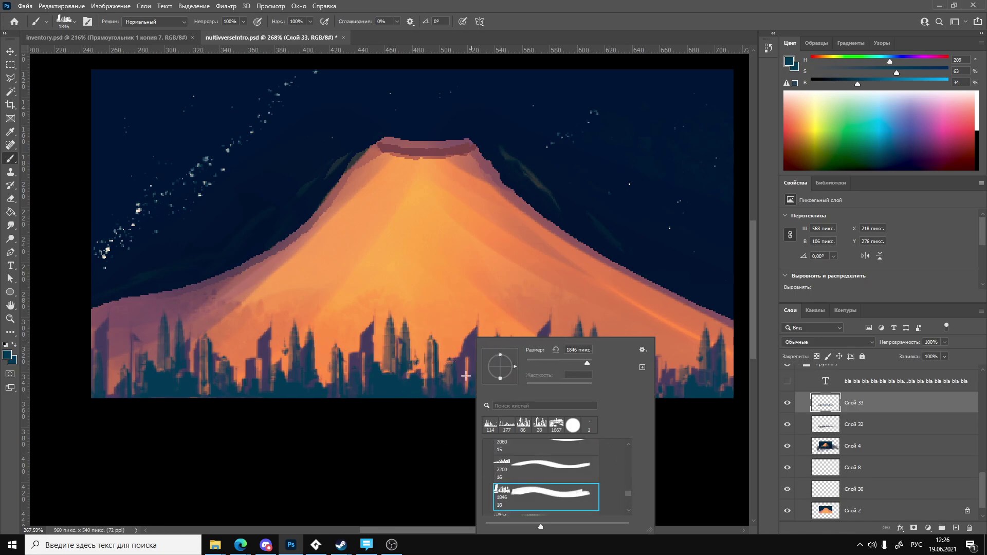
left_click(566, 363)
Stamp large teal towers with brush 18 across the full width of the skyline on Слой 33.
left_click(351, 364)
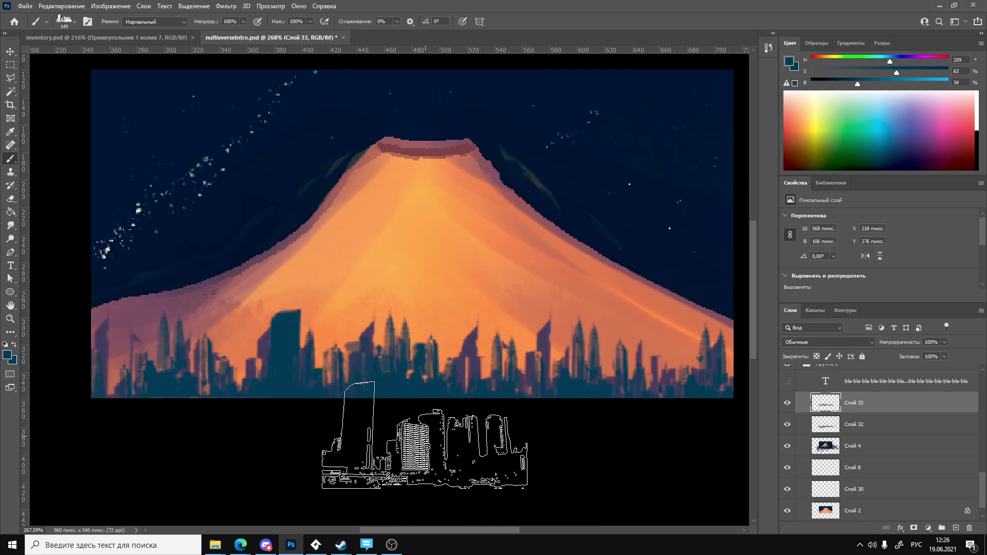
left_click(201, 360)
left_click(513, 371)
left_click(696, 369)
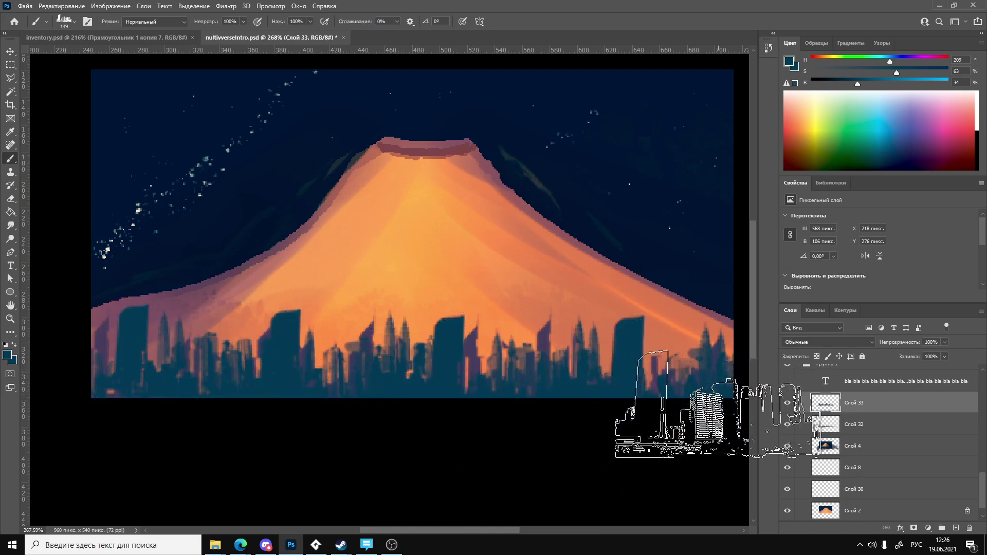
key("ctrl+z")
left_click_drag(537, 349, 740, 377)
key("ctrl+z")
left_click(685, 383)
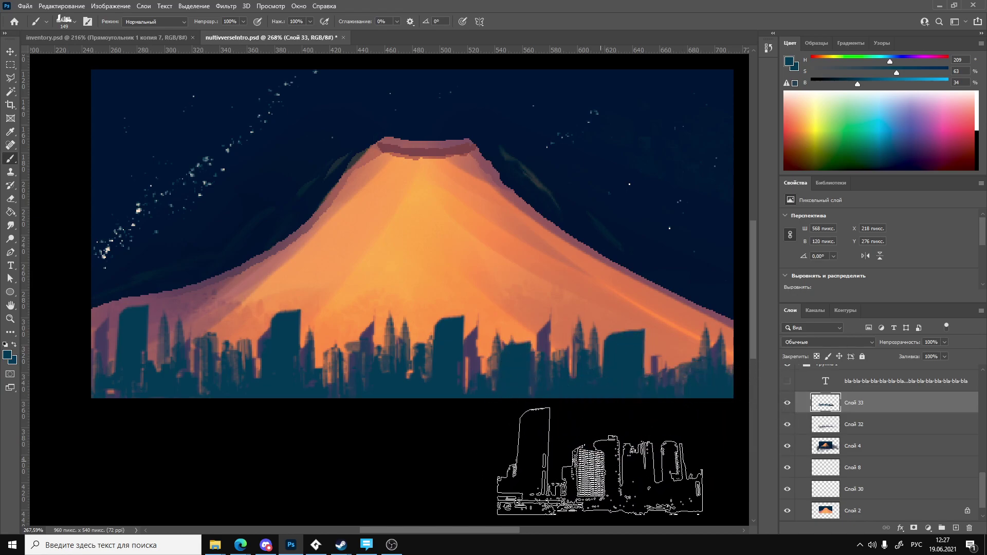
left_click_drag(753, 355, 752, 354)
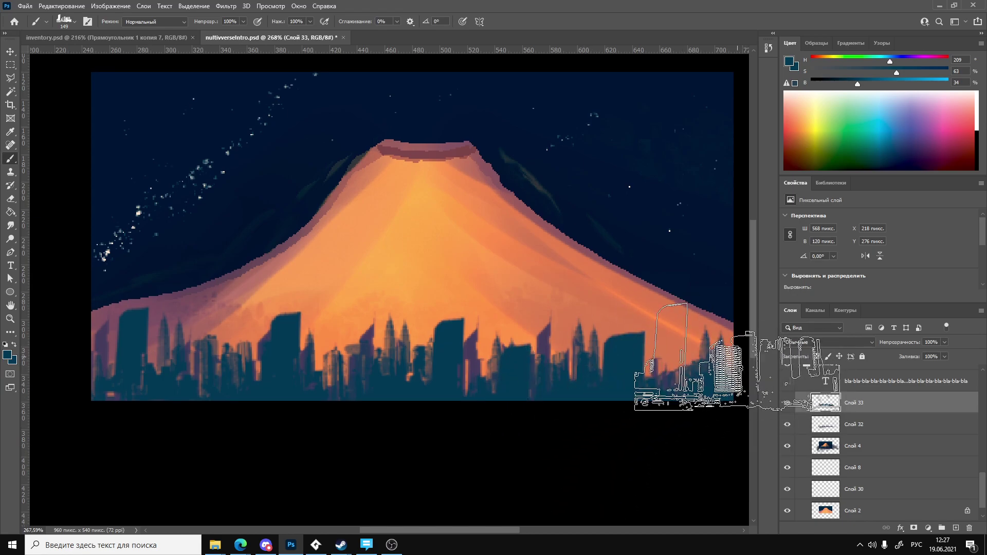
left_click(737, 357)
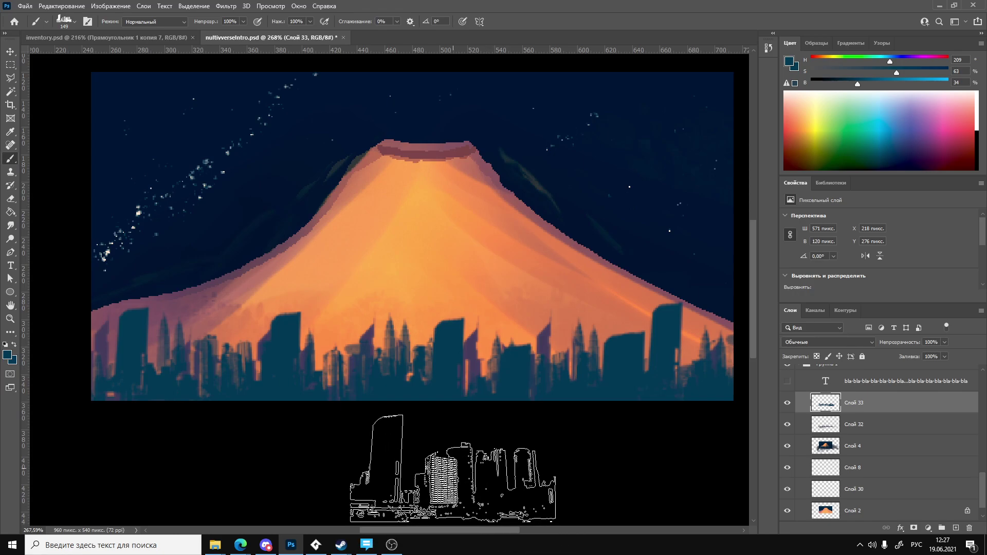
Undo all the brush 18 tower stamps on Слой 33, back to the brush 06 skyline.
scroll(445, 436, "down", 2, "alt")
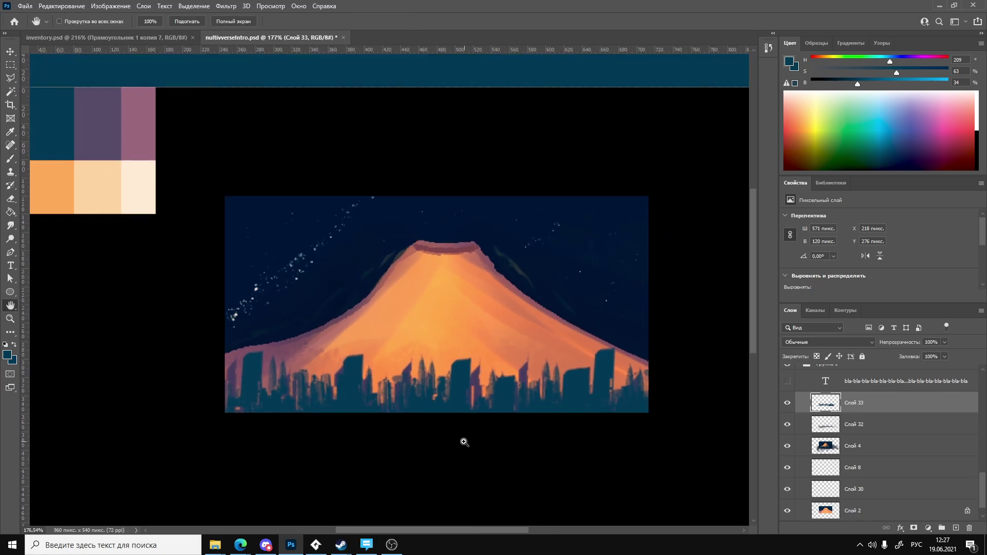
mouse_move(464, 442)
left_mouse_down("ctrl")
mouse_move(436, 443)
mouse_move(453, 448)
left_mouse_up("ctrl")
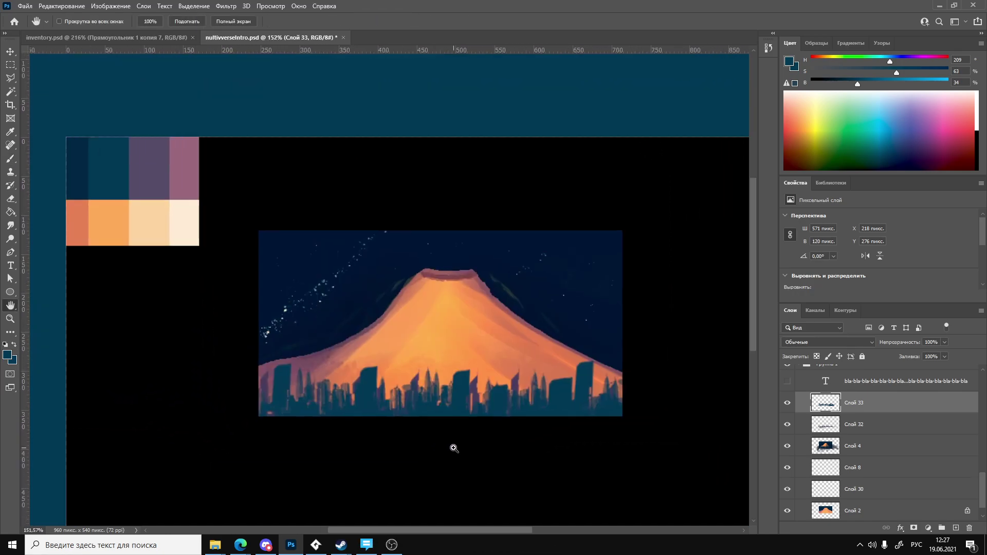
key("ctrl+z")
key("ctrl+z")
key("ctrl+z")
key("ctrl+z")
key("ctrl+z")
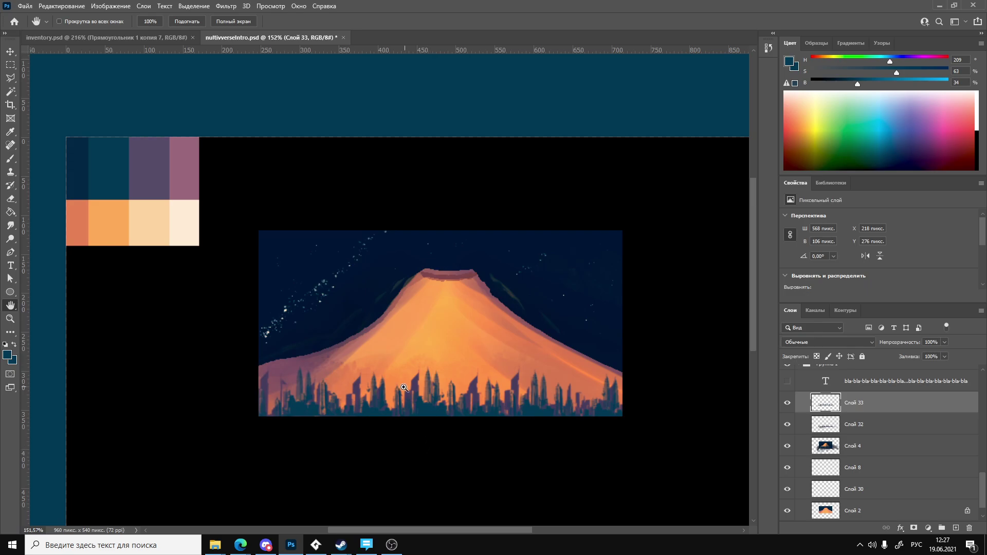
Examine the purple and teal skyline against the volcano up close and at full-canvas scale.
left_click_drag(403, 387, 445, 399, "ctrl")
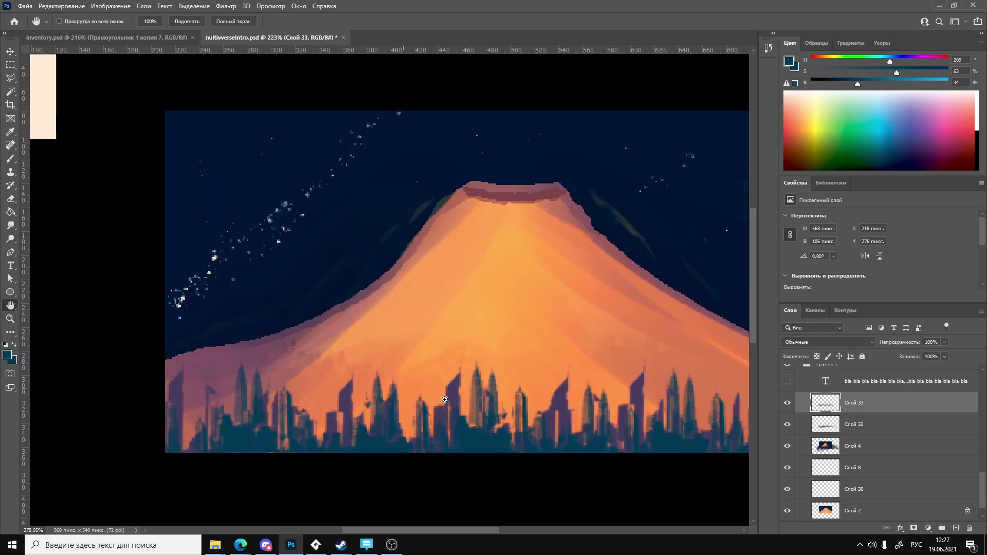
scroll(445, 400, "up", 5, "alt")
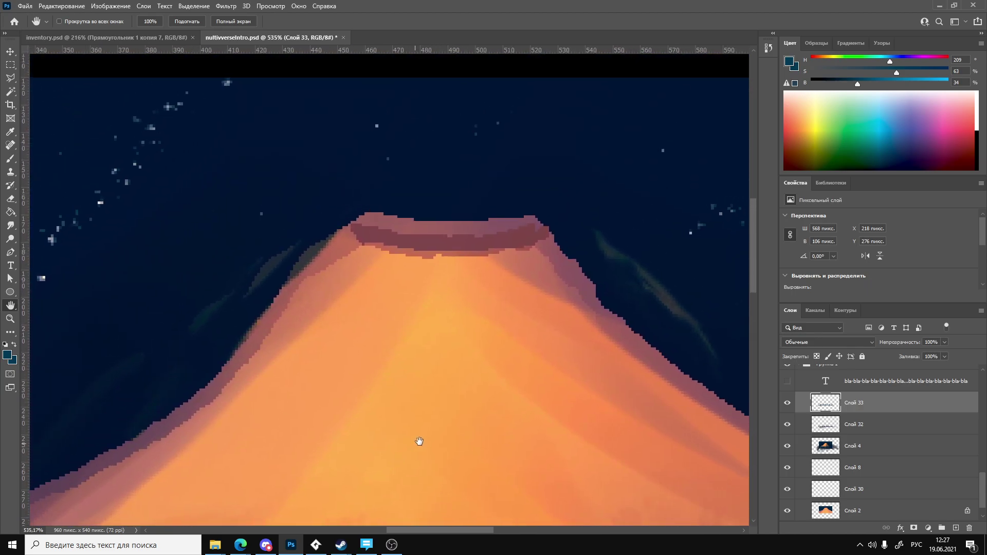
scroll(452, 337, "up", 8, "alt")
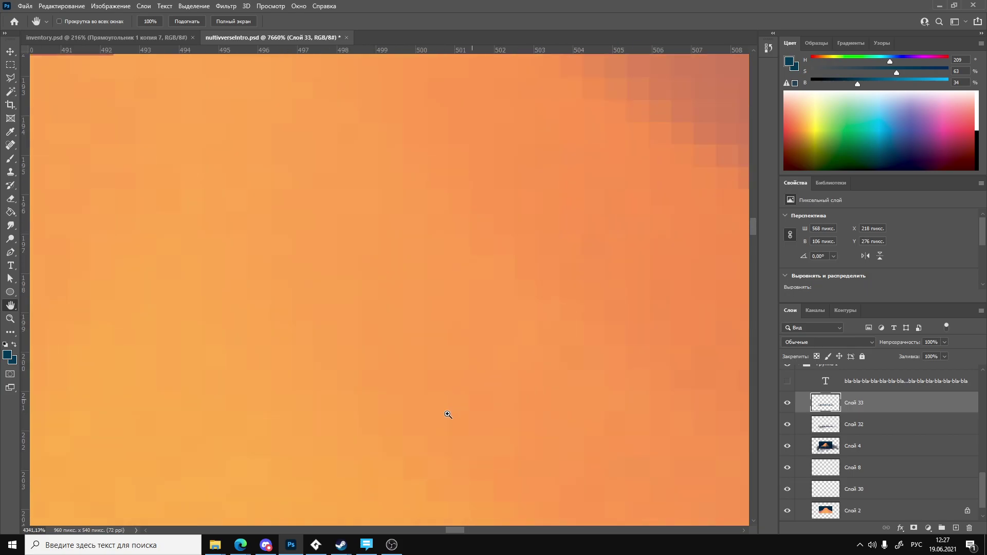
left_click_drag(448, 415, 401, 409, "ctrl")
left_click_drag(481, 375, 431, 412)
left_click_drag(558, 375, 231, 314)
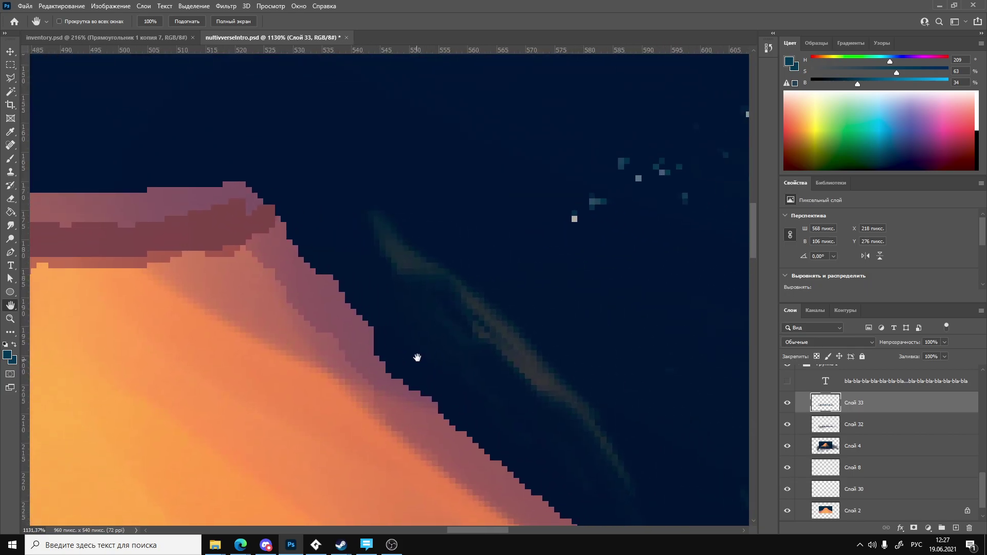
scroll(417, 357, "down", 4, "alt")
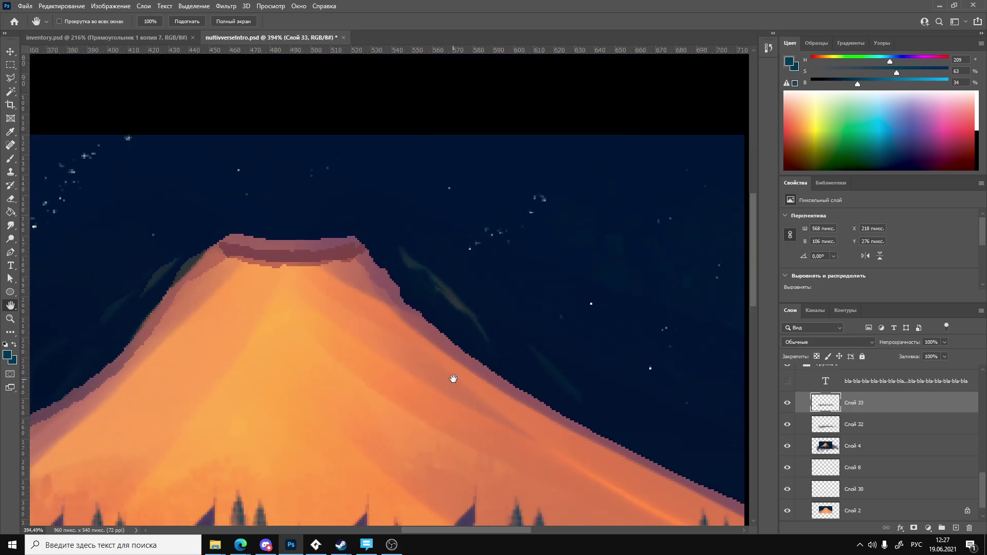
scroll(427, 391, "down", 5, "alt")
scroll(411, 411, "up", 5, "alt")
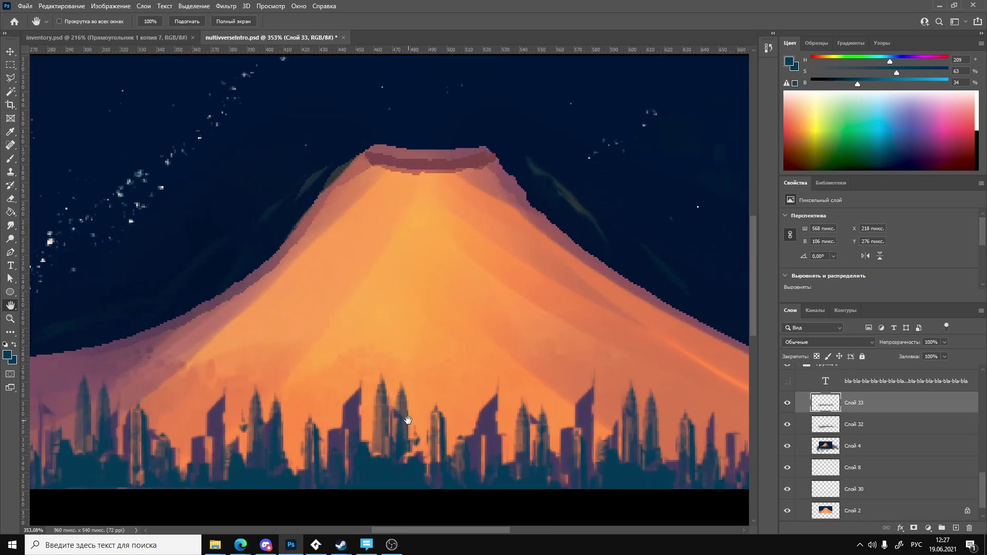
left_click_drag(408, 420, 451, 401)
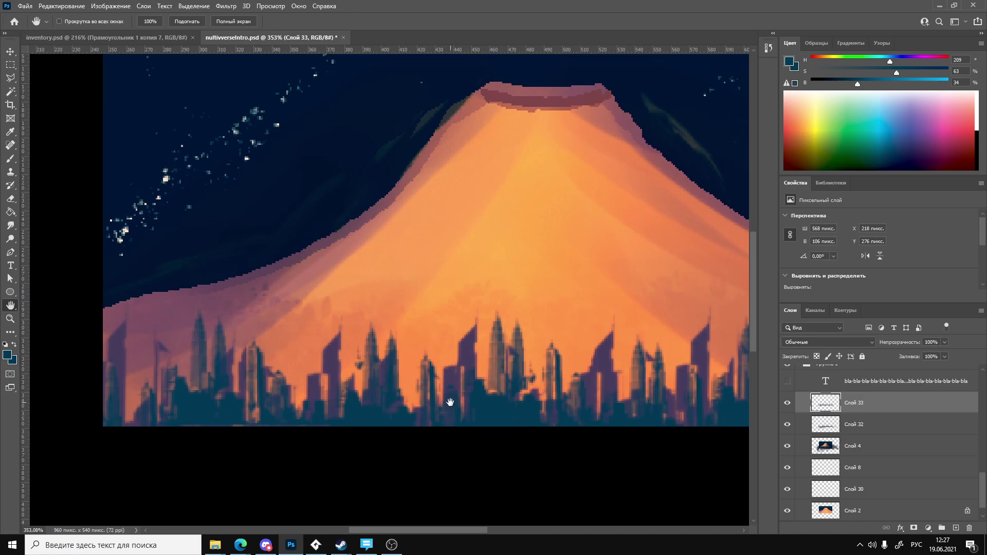
left_click_drag(450, 403, 359, 423)
left_click_drag(448, 428, 421, 411, "ctrl")
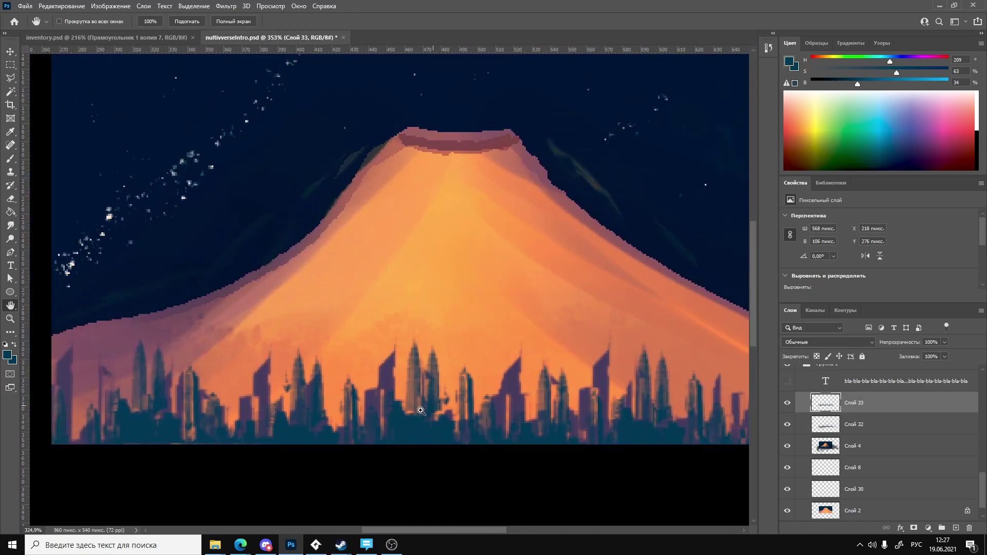
scroll(420, 412, "down", 10, "alt")
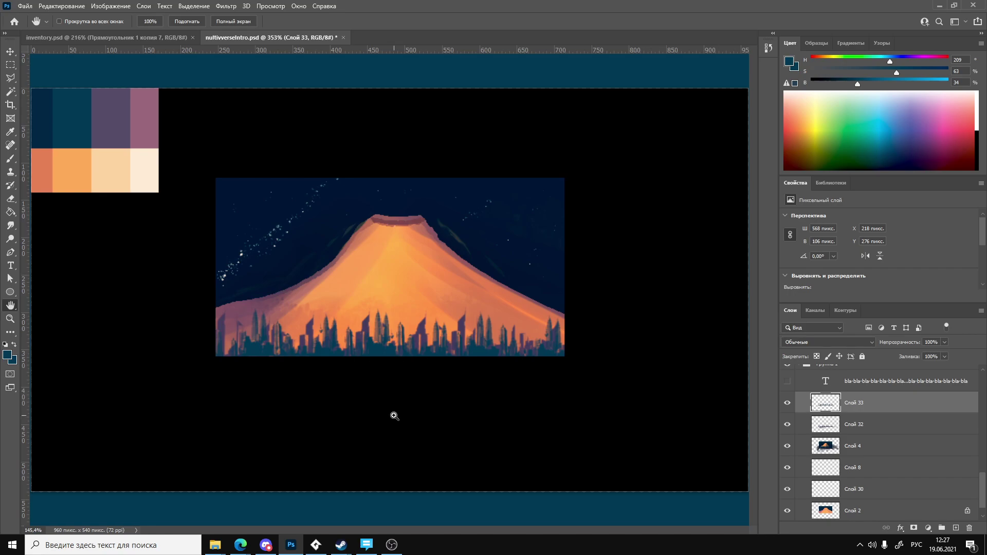
scroll(395, 416, "down", 4, "alt")
scroll(373, 416, "up", 5, "alt")
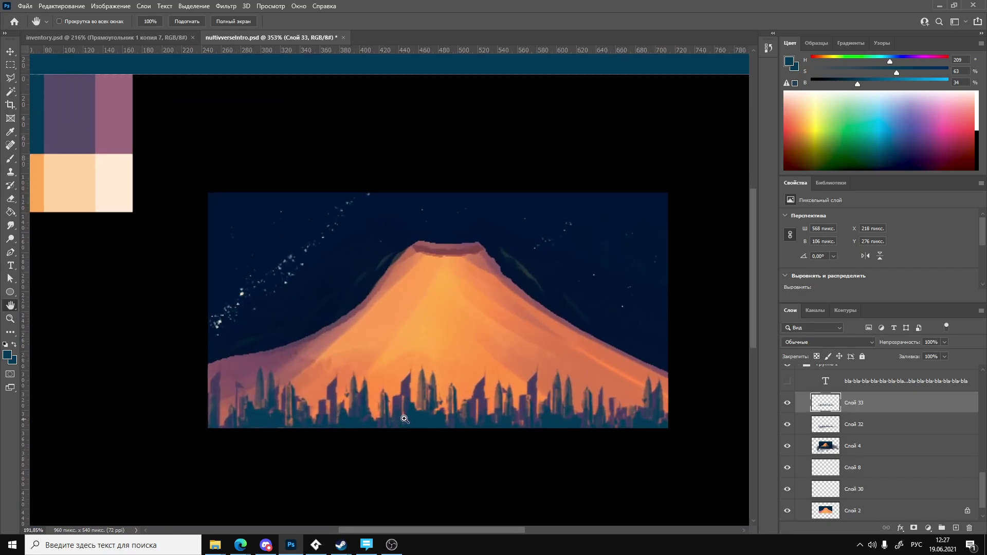
scroll(405, 419, "up", 1, "alt")
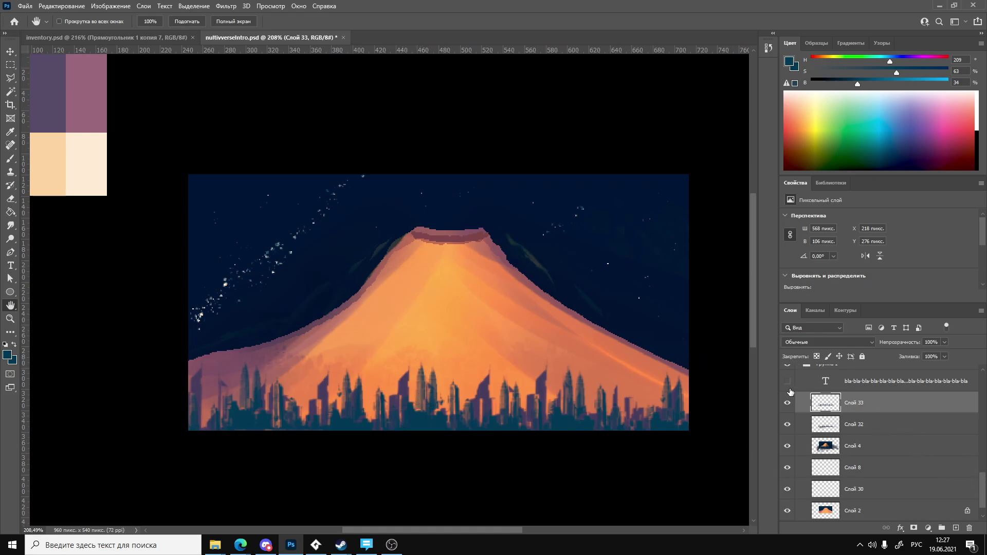
scroll(595, 379, "down", 10, "alt")
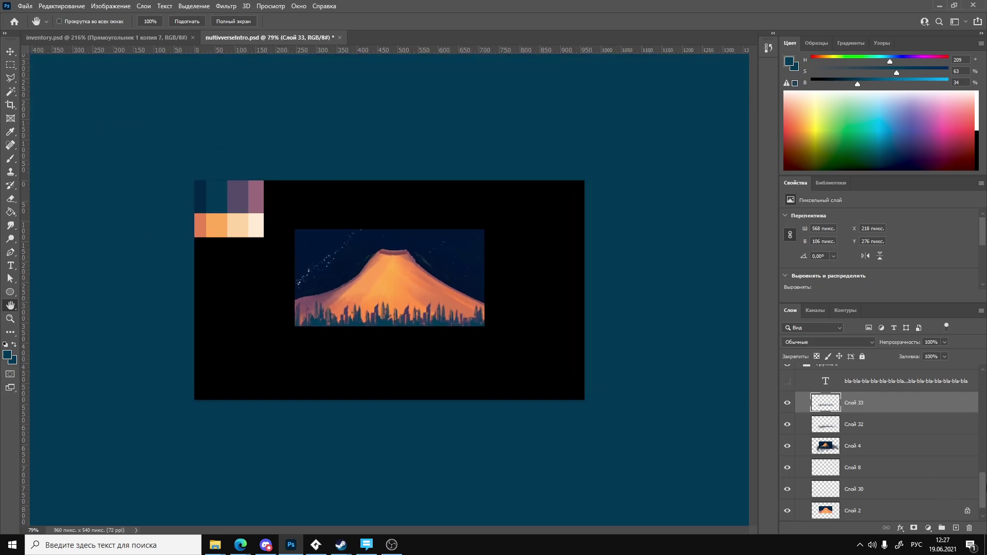
Hide the black frame layer Слой 11 to inspect the skyline beyond the scene edges, and show it again.
left_click_drag(983, 491, 985, 381)
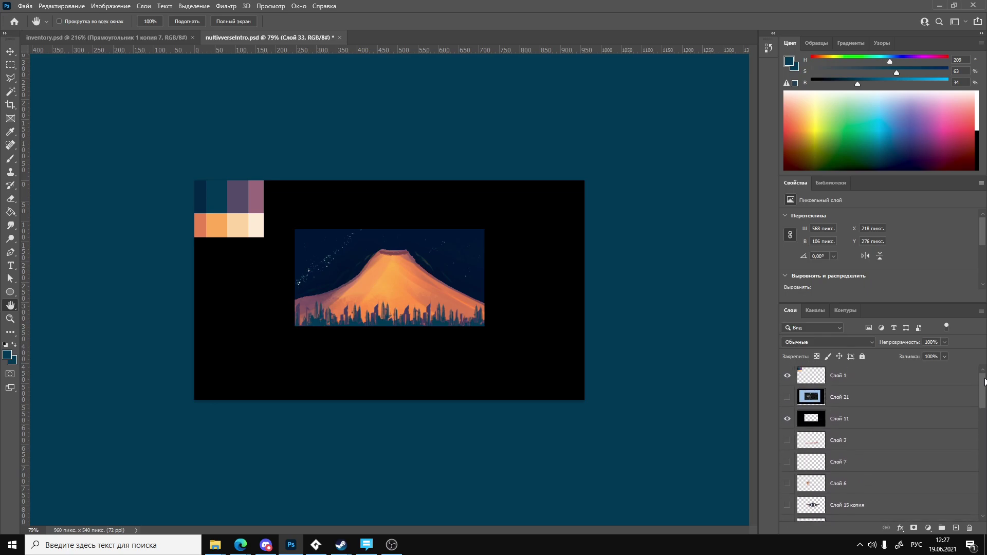
left_click(791, 421)
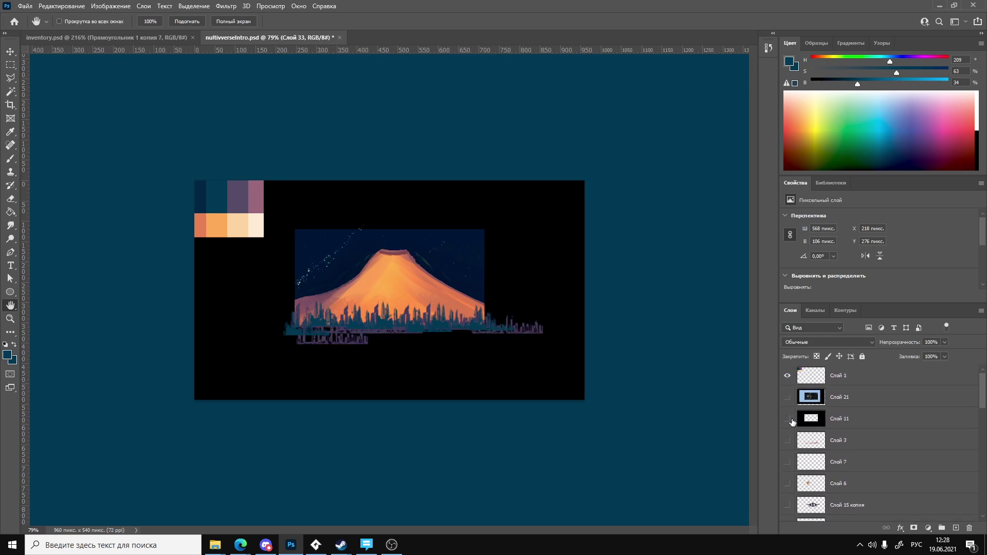
left_click(791, 421)
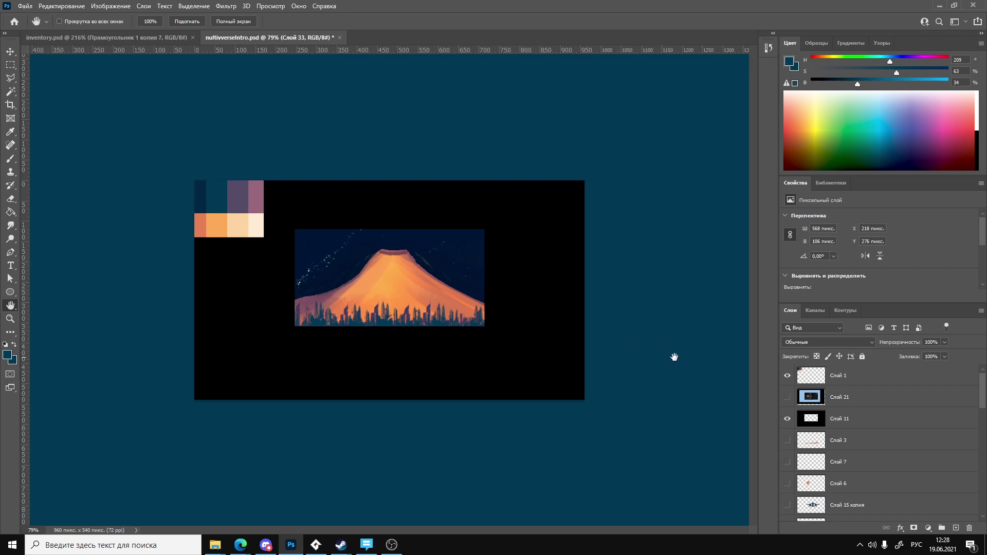
Show Группа 2, Группа 3 and Группа 4 one after another to review the other space scenes.
left_click_drag(986, 392, 983, 484)
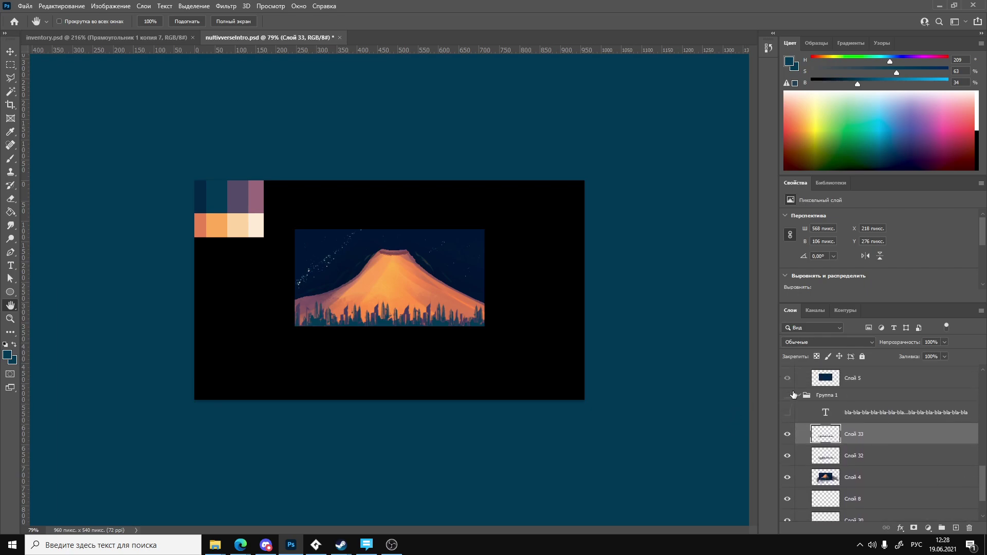
left_click(792, 396)
left_click(793, 396)
left_click_drag(986, 475, 976, 428)
left_click(787, 432)
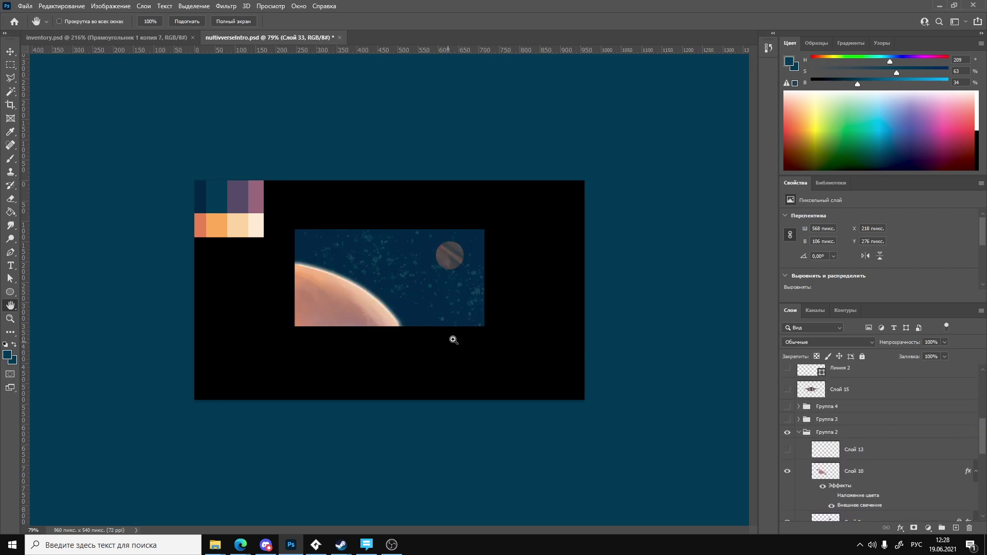
left_click_drag(452, 339, 519, 402, "ctrl")
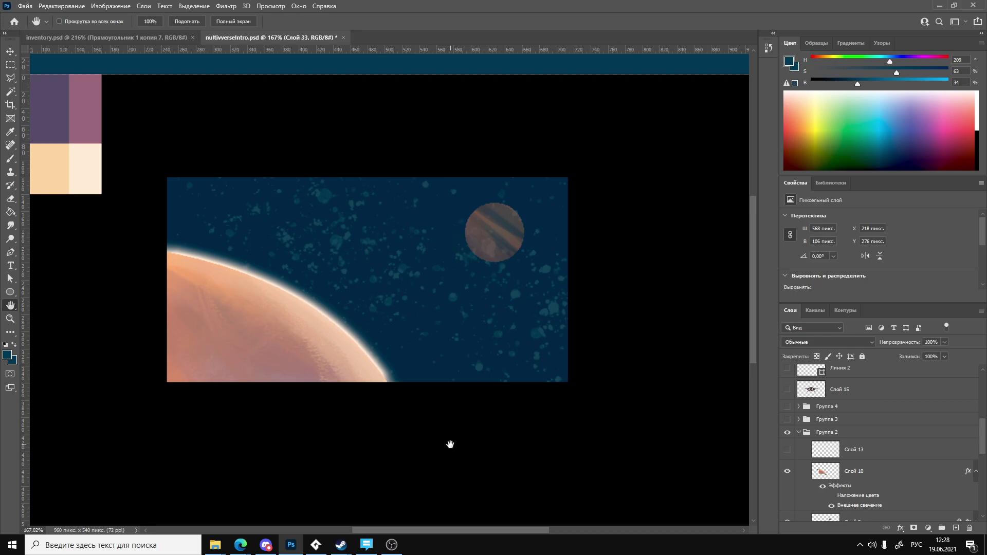
left_click(787, 419)
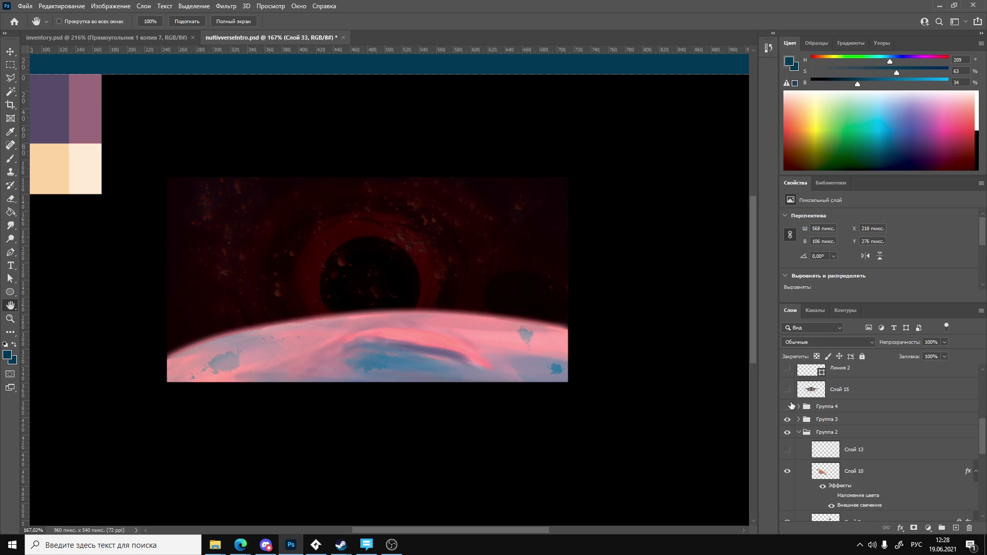
left_click(787, 406)
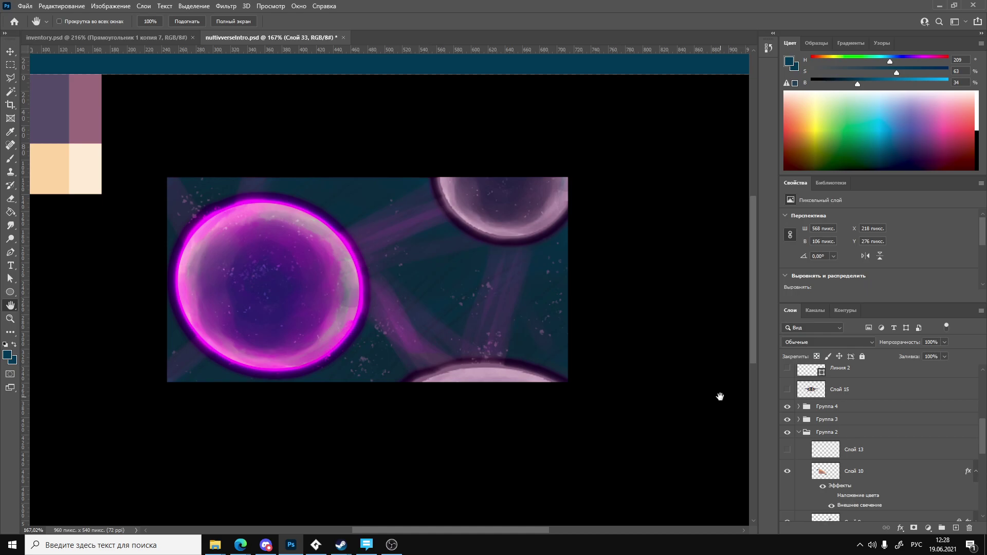
Collapse Группа 2 and expand Группа 1 in the layer stack.
key("alt+Tab")
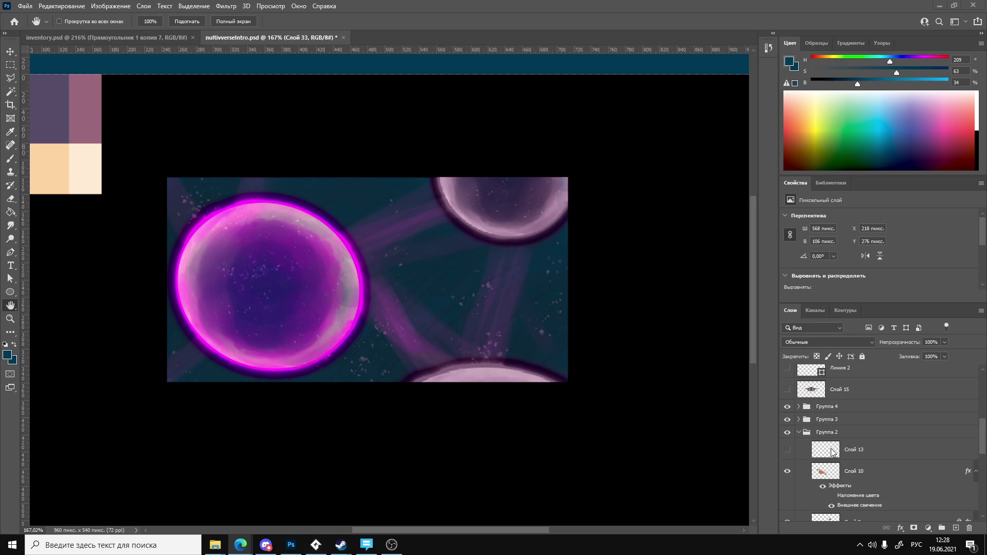
scroll(821, 443, "down", 3)
scroll(822, 443, "down", 3)
scroll(818, 447, "up", 6)
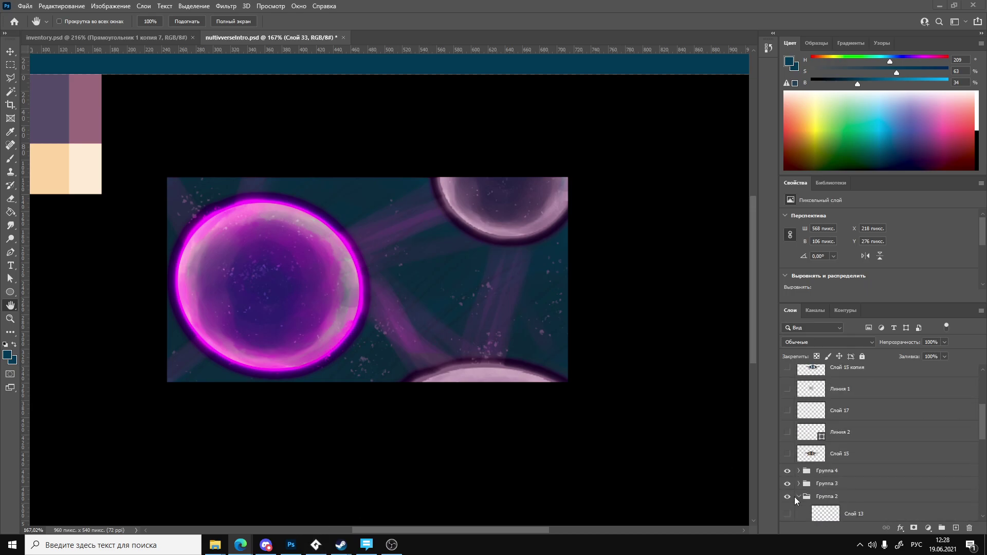
left_click(799, 497)
left_click(799, 509)
scroll(792, 442, "down", 3)
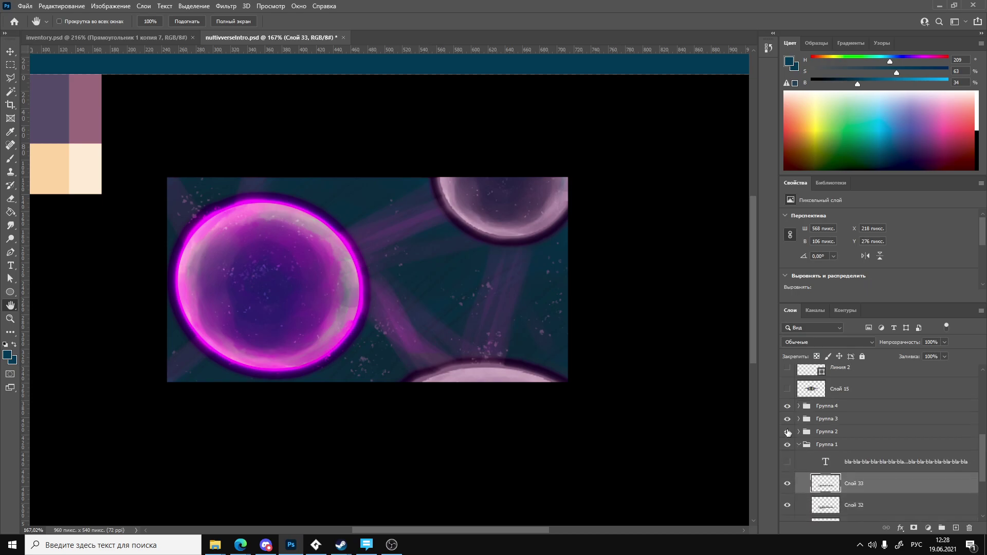
Hide Группа 4, Группа 3 and Группа 2 to return to the volcano scene.
left_click(787, 405)
left_click(787, 419)
left_click(787, 431)
scroll(786, 444, "down", 2)
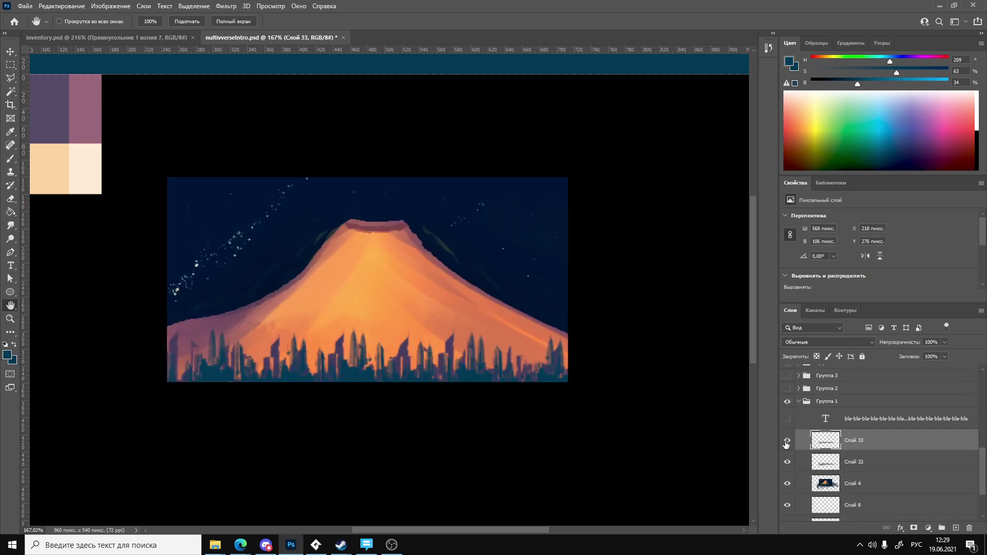
Inspect the volcano scene at several magnifications and compare the skyline with Слой 33 hidden and shown.
scroll(789, 440, "down", 3)
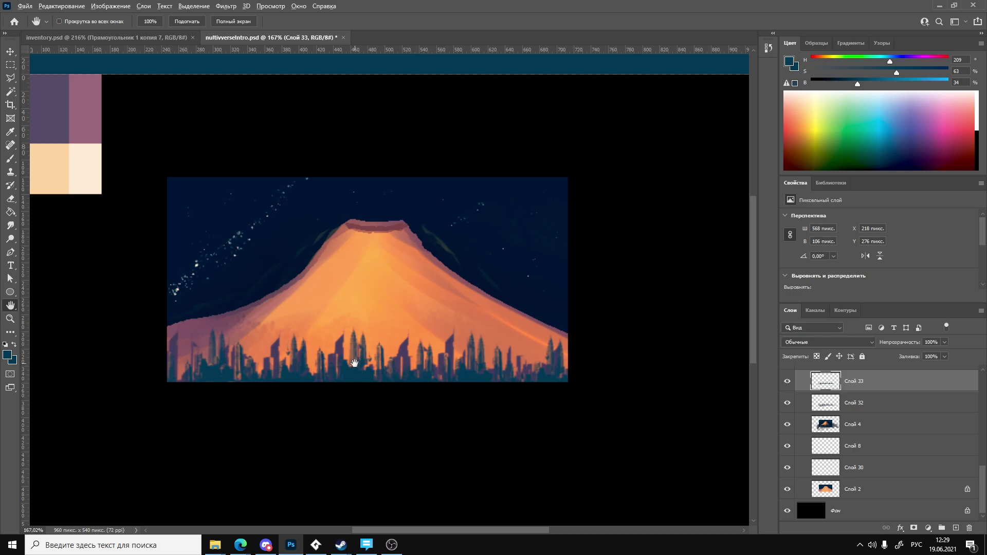
scroll(354, 362, "up", 8, "alt")
scroll(376, 326, "down", 8, "alt")
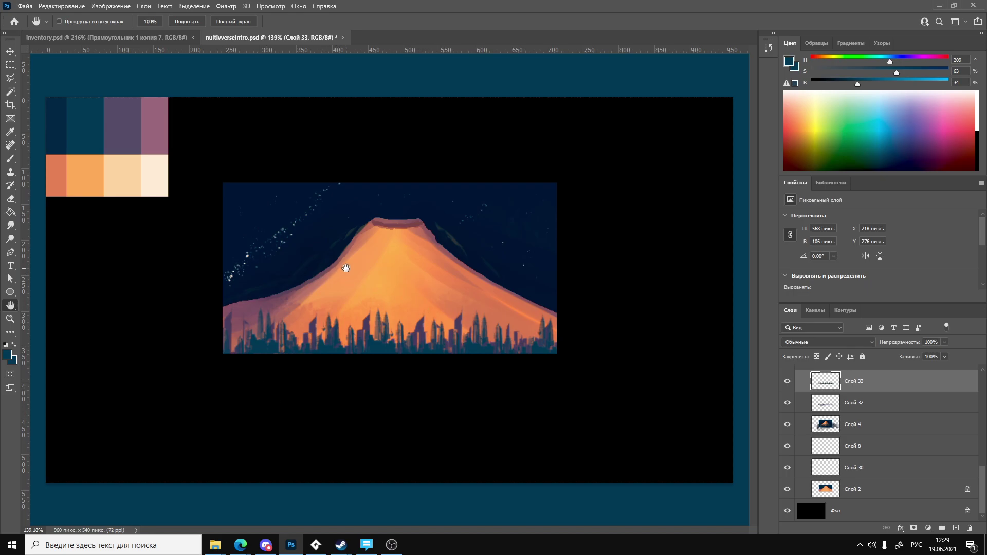
scroll(412, 315, "down", 4, "alt")
scroll(334, 312, "up", 10, "alt")
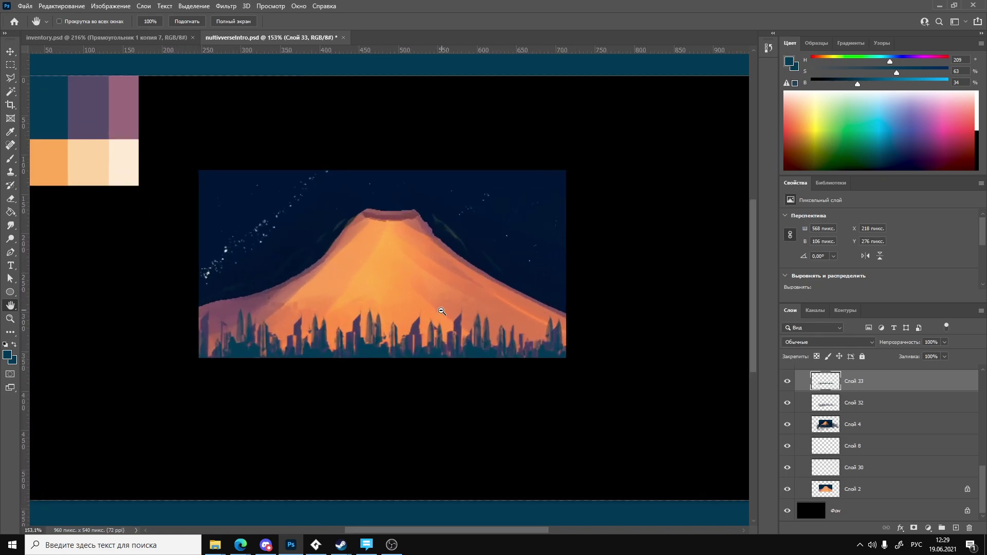
scroll(211, 310, "up", 2, "alt")
scroll(276, 322, "down", 5, "alt")
scroll(321, 309, "up", 2, "alt")
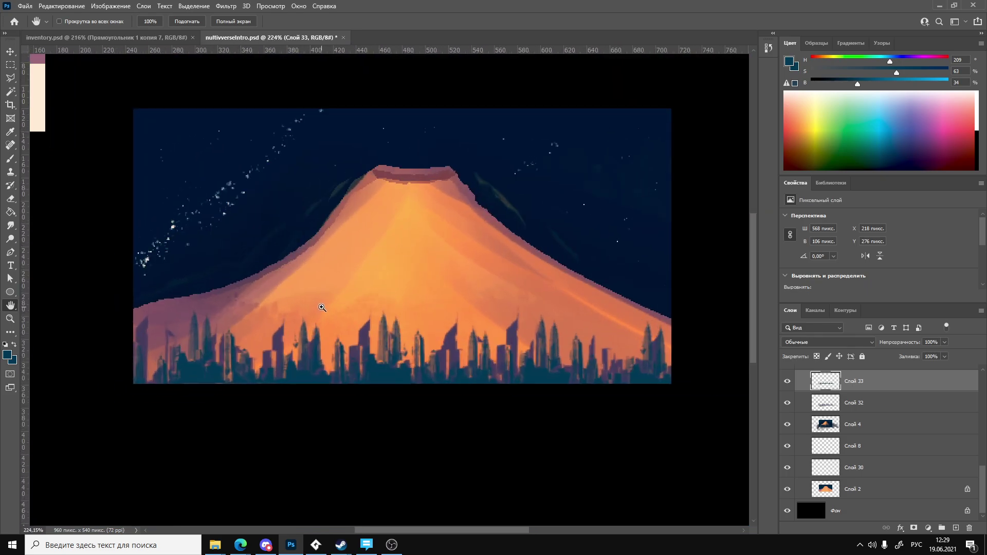
left_click_drag(319, 306, 319, 321)
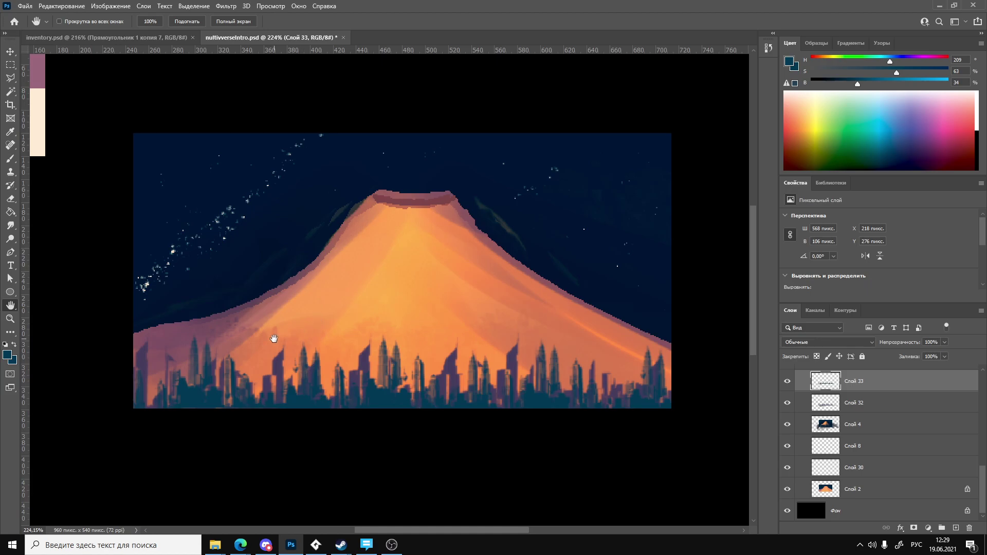
left_click(785, 383)
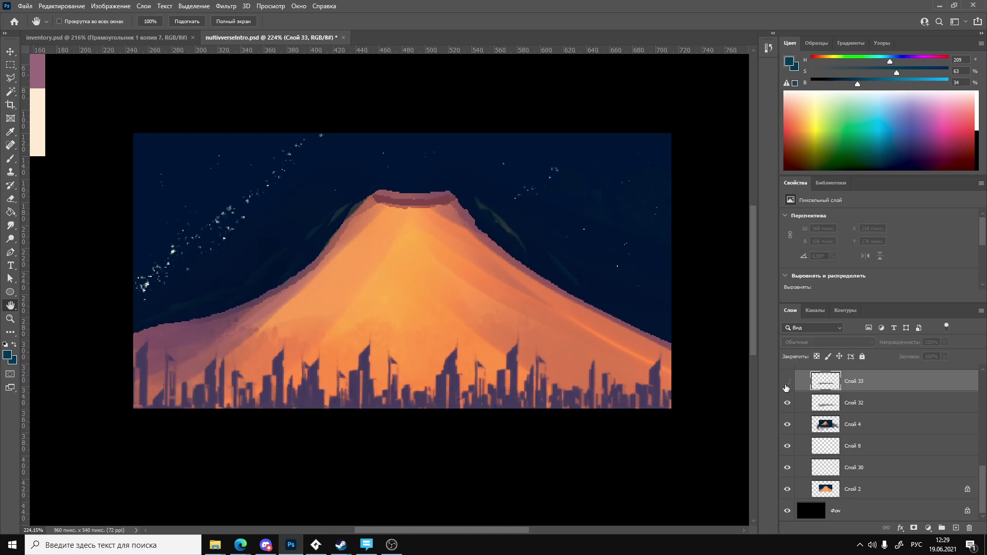
left_click(786, 383)
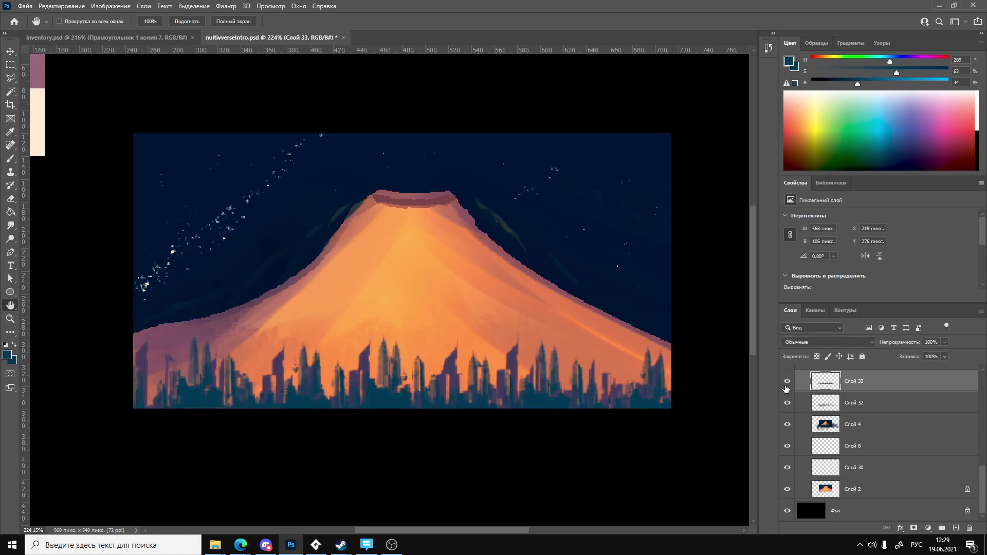
Enable a Color Overlay in the layer style of Слой 33 and show its settings with the skyline preview unobstructed.
right_click(858, 388)
left_click(722, 114)
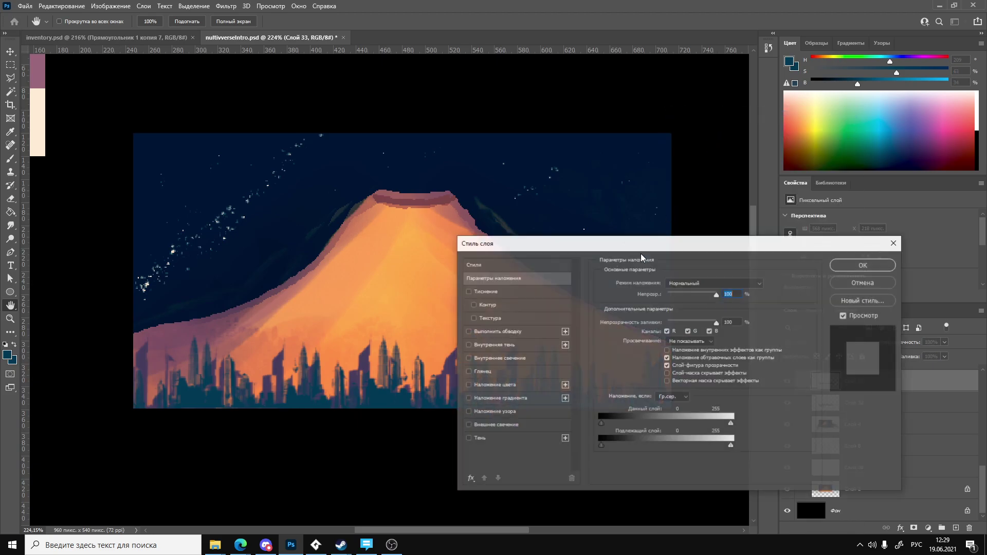
left_click(468, 385)
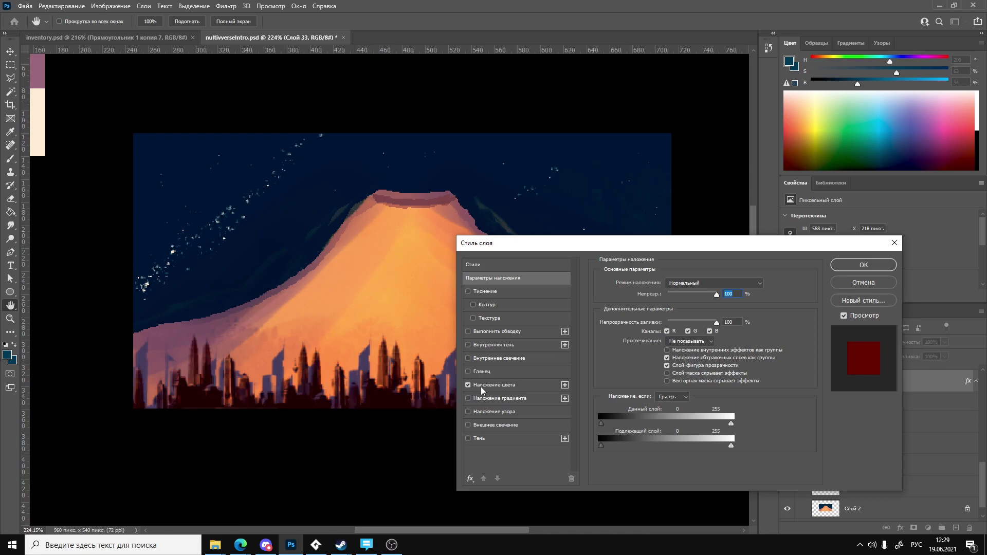
left_click_drag(529, 243, 767, 302)
left_click_drag(923, 304, 611, 315)
left_click(431, 457)
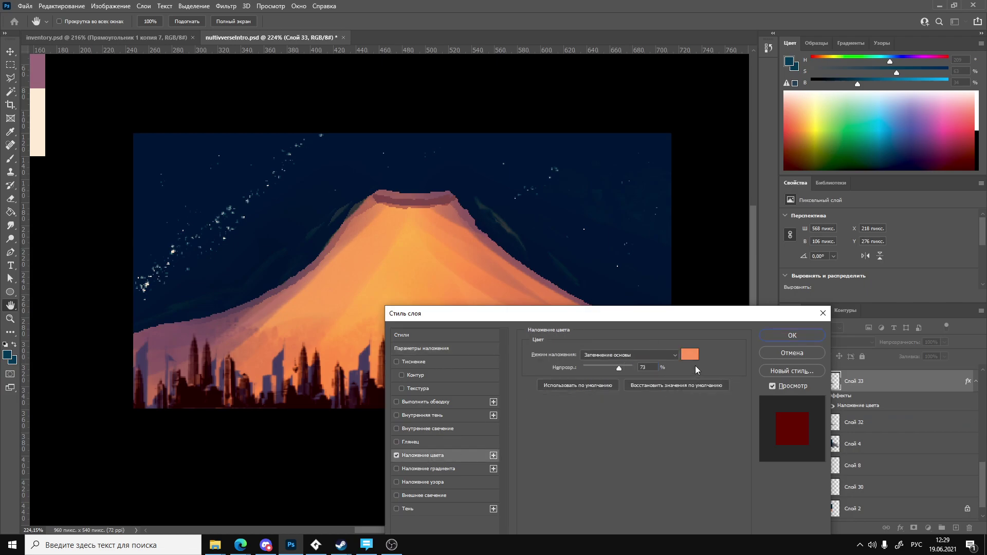
Try Normal blending with darker brown overlay colours on Слой 33, and cancel the Color Overlay.
left_click(692, 354)
left_click(789, 337)
left_click(625, 355)
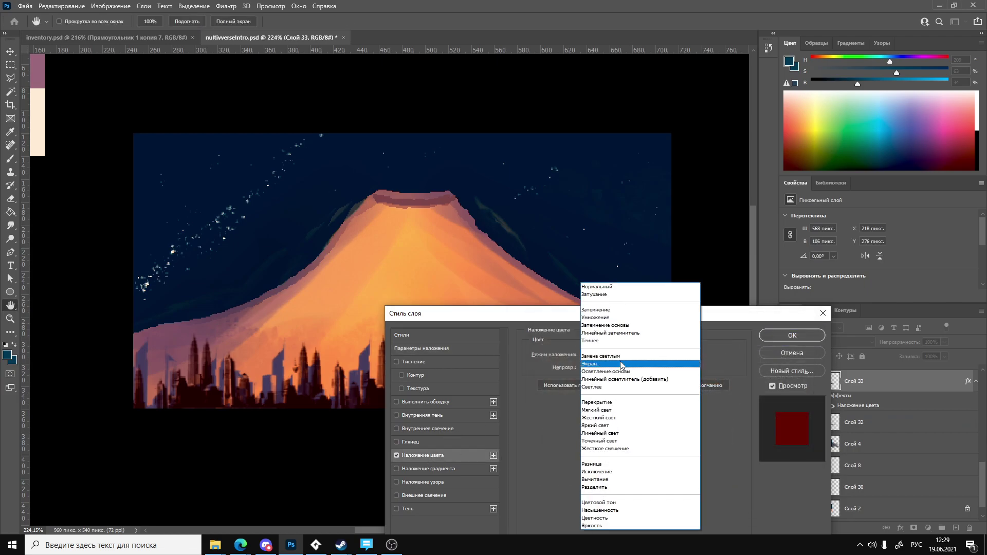
left_click(613, 290)
left_click(691, 355)
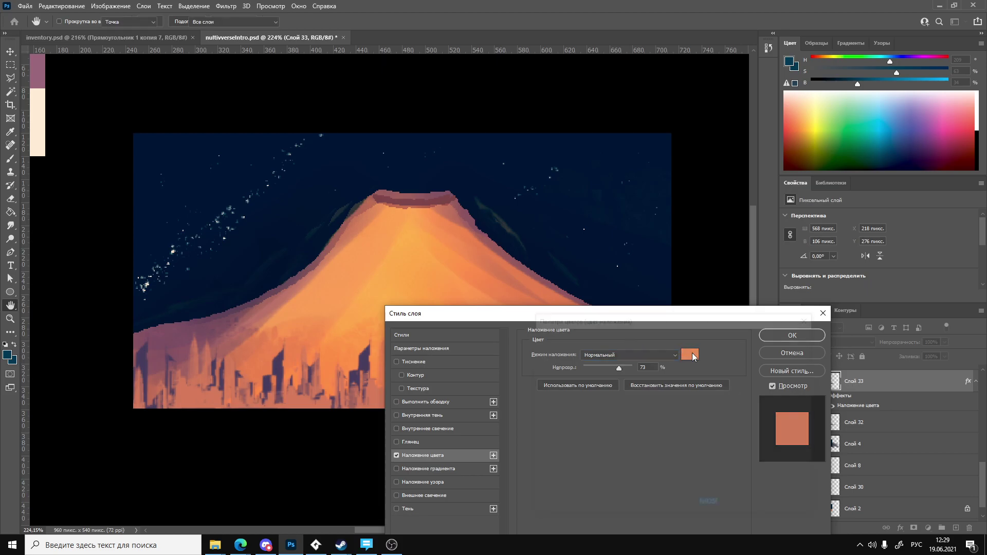
left_click(630, 404)
left_click(643, 407)
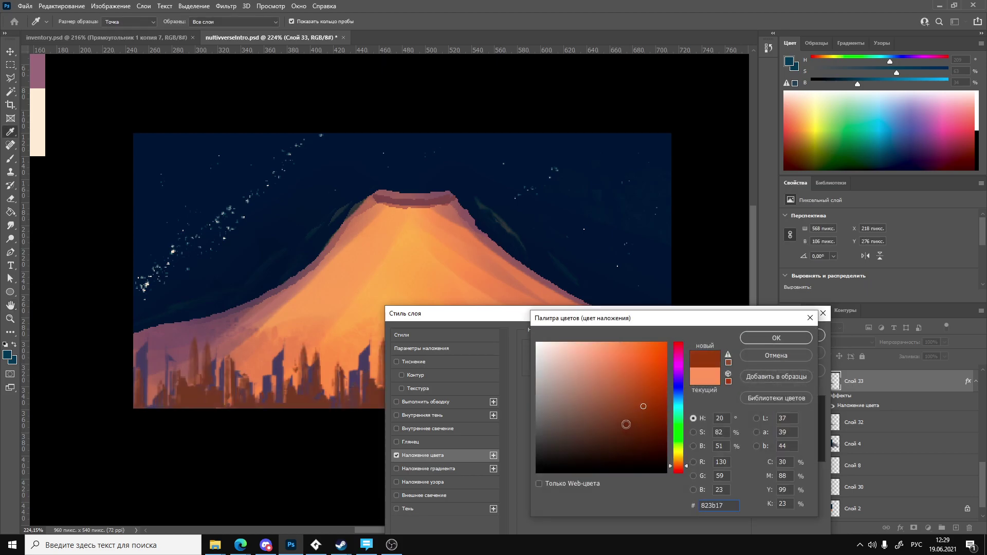
left_click(609, 408)
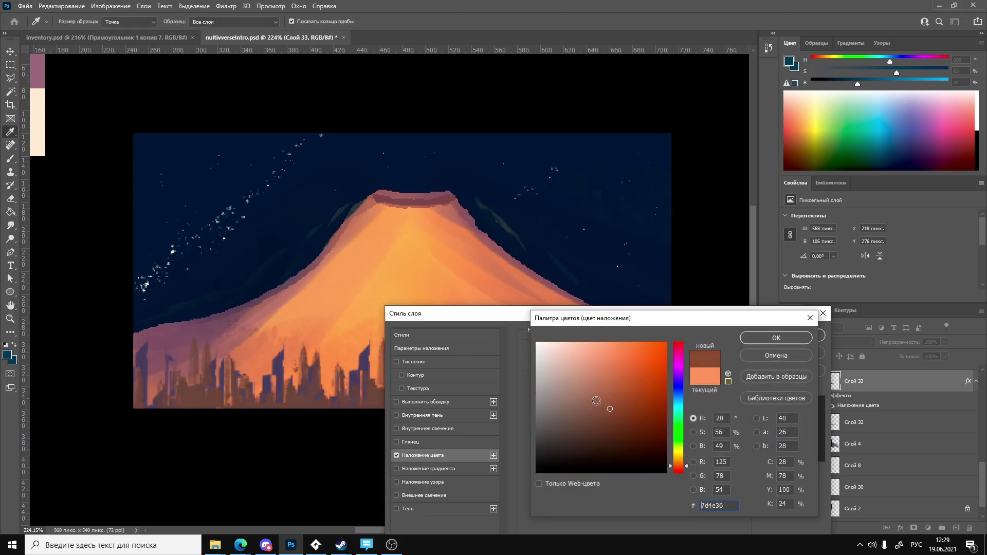
left_click(596, 378)
mouse_move(594, 360)
left_mouse_down()
mouse_move(620, 434)
mouse_move(586, 468)
mouse_move(545, 446)
mouse_move(557, 460)
mouse_move(569, 455)
left_mouse_up()
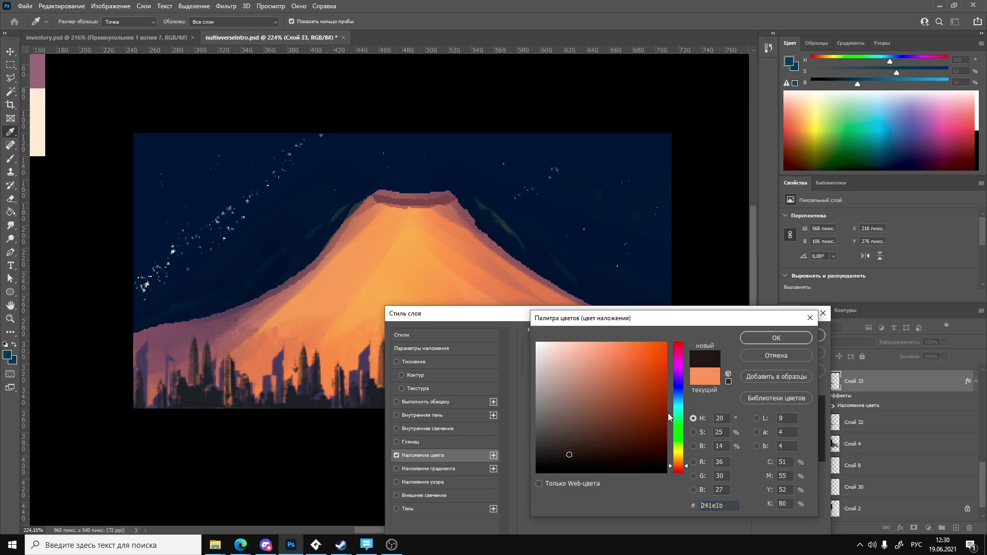
left_click(759, 359)
left_click(776, 351)
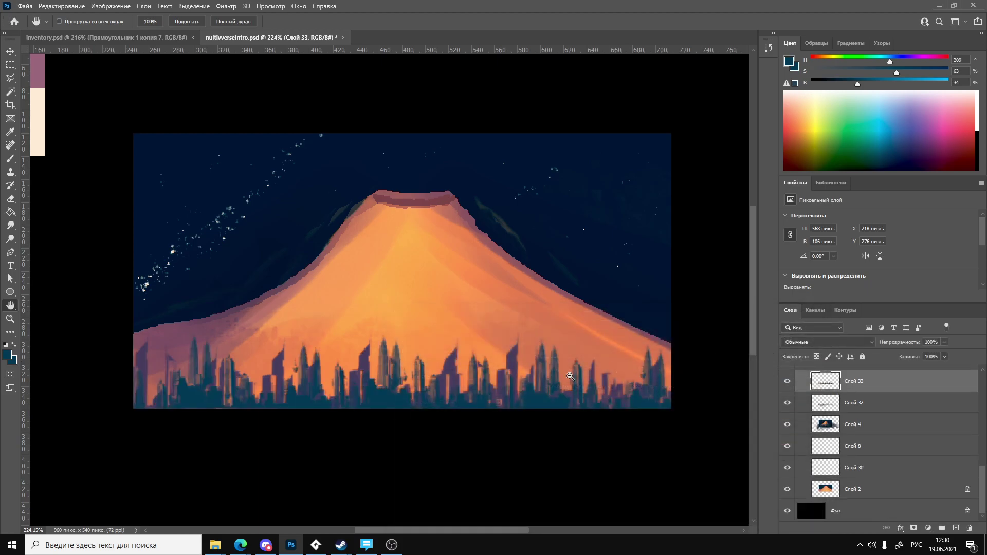
Examine the teal and purple skyline against the volcano at several magnifications.
scroll(420, 371, "down", 5, "alt")
scroll(386, 364, "down", 1, "alt")
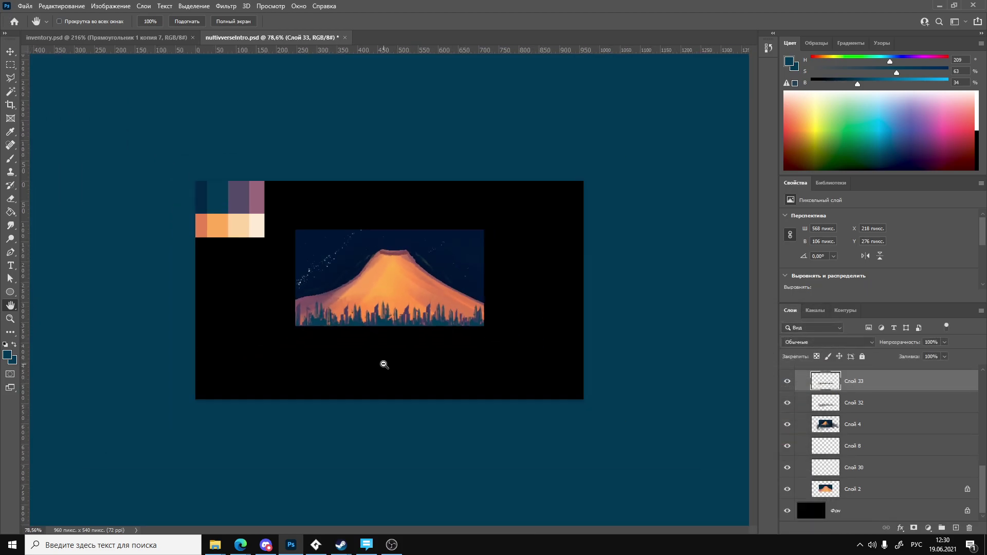
scroll(375, 364, "up", 4, "alt")
scroll(369, 363, "up", 1, "alt")
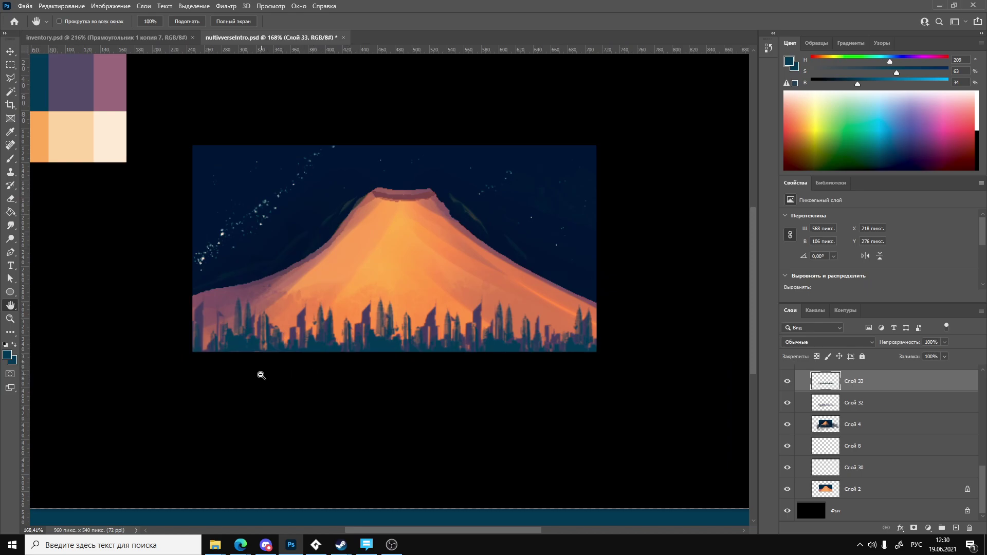
scroll(268, 357, "down", 2, "alt")
scroll(287, 343, "up", 2, "alt")
scroll(287, 343, "up", 1, "alt")
scroll(360, 347, "down", 1, "alt")
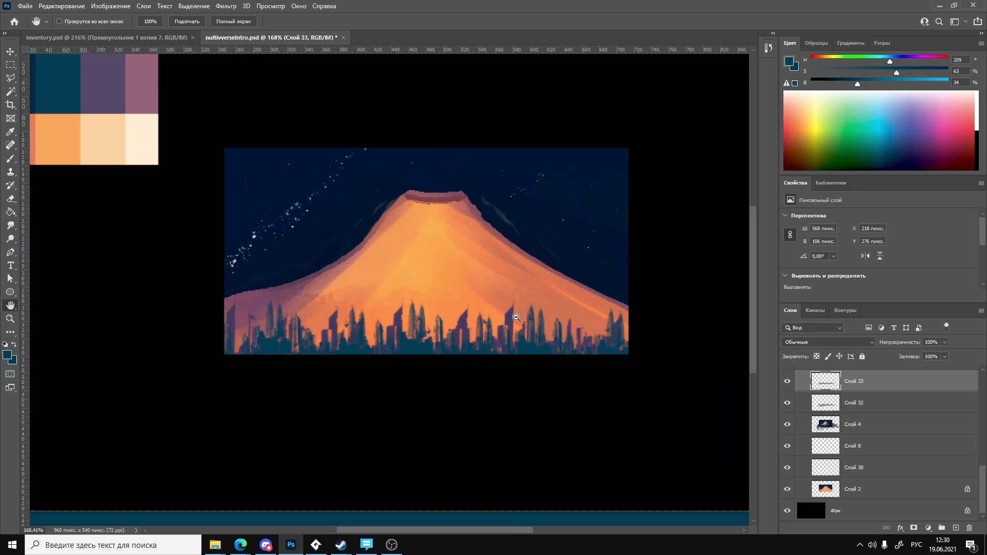
scroll(438, 352, "up", 3, "alt")
scroll(347, 337, "up", 2)
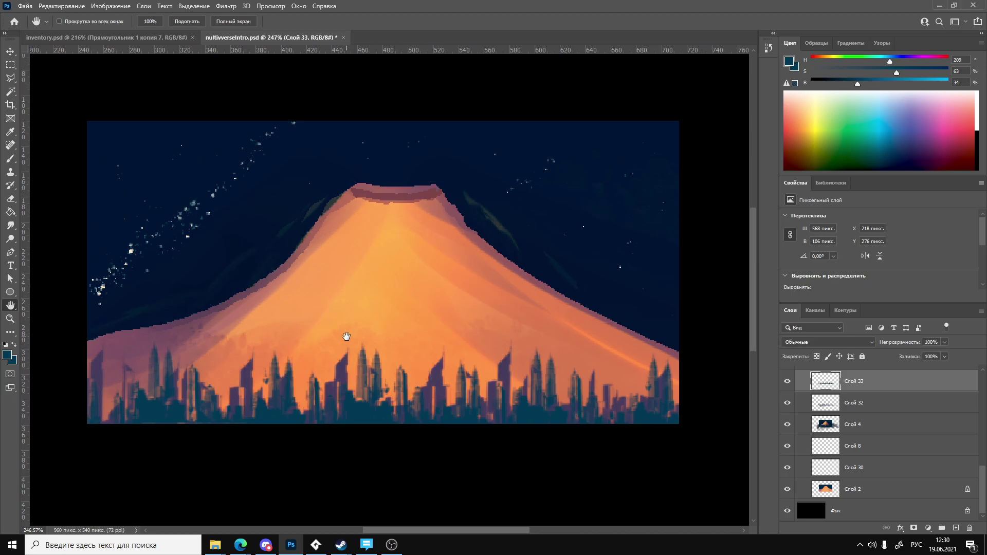
scroll(347, 337, "down", 1, "alt")
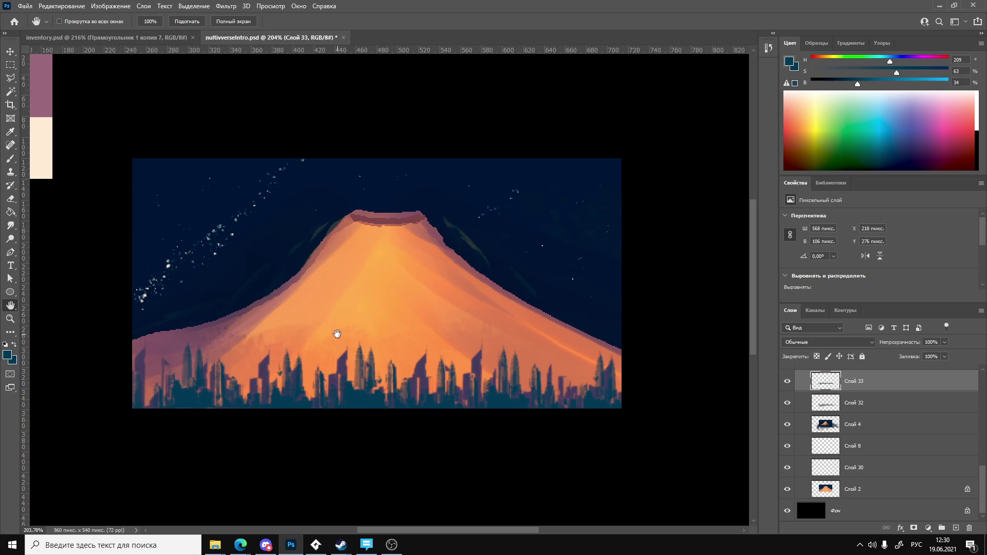
Select Слой 32, pick a light blue paint colour and choose the Soft Round brush (Мягкая круглая) for painting.
left_click(828, 404)
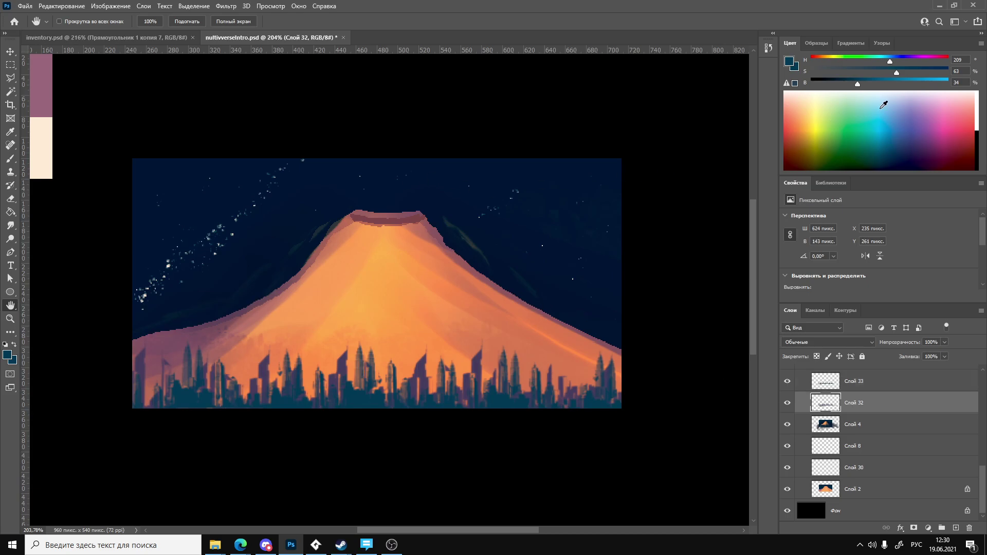
left_click(884, 105)
key("b")
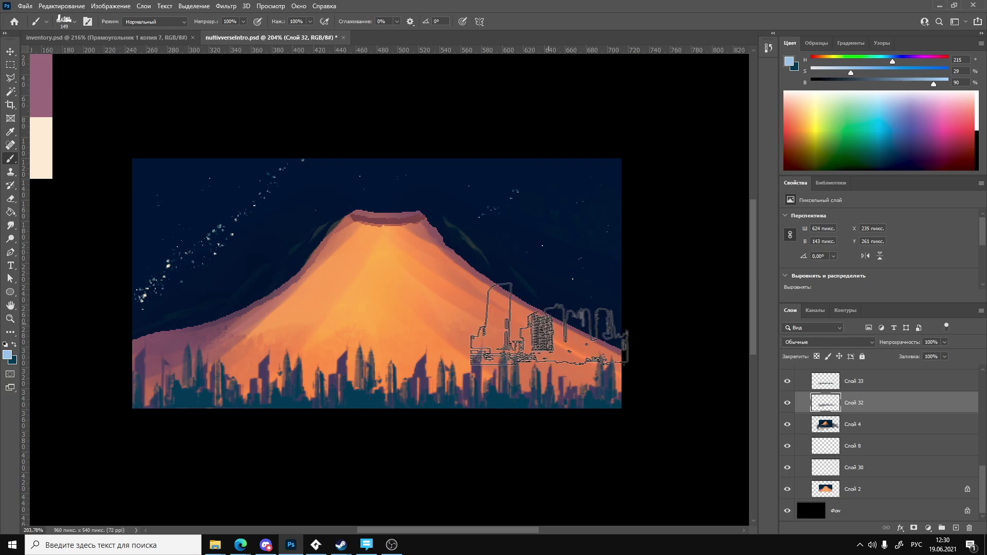
right_click(548, 325)
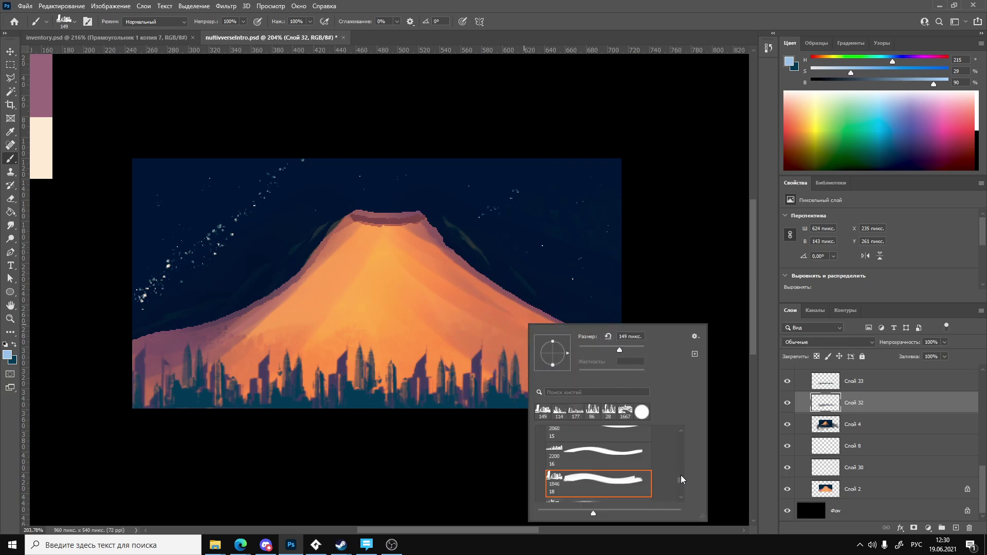
scroll(682, 471, "up", 5)
left_click_drag(683, 474, 678, 439)
left_click(642, 453)
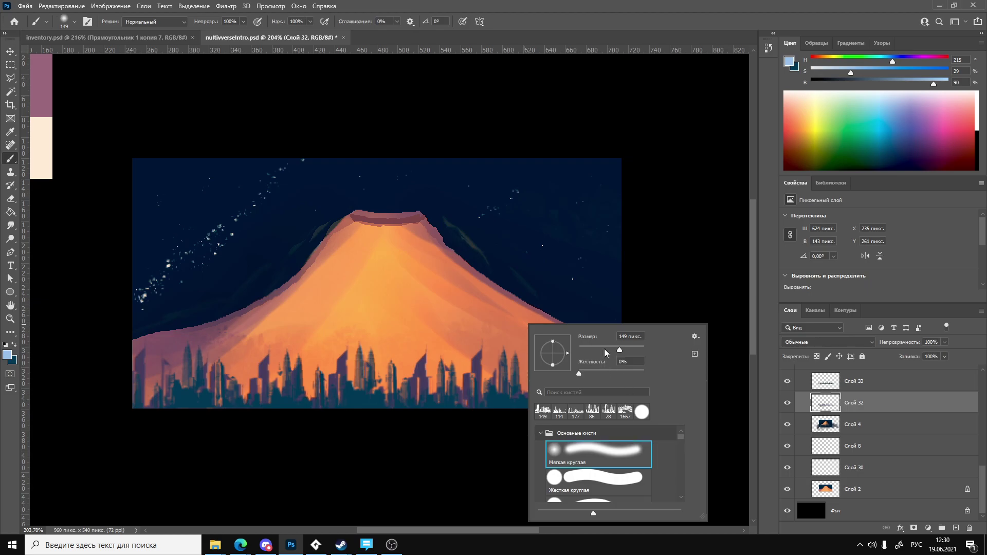
Try painting a soft light blue haze along the base of the skyline on Слой 32.
left_click_drag(136, 396, 616, 403)
key("ctrl+z")
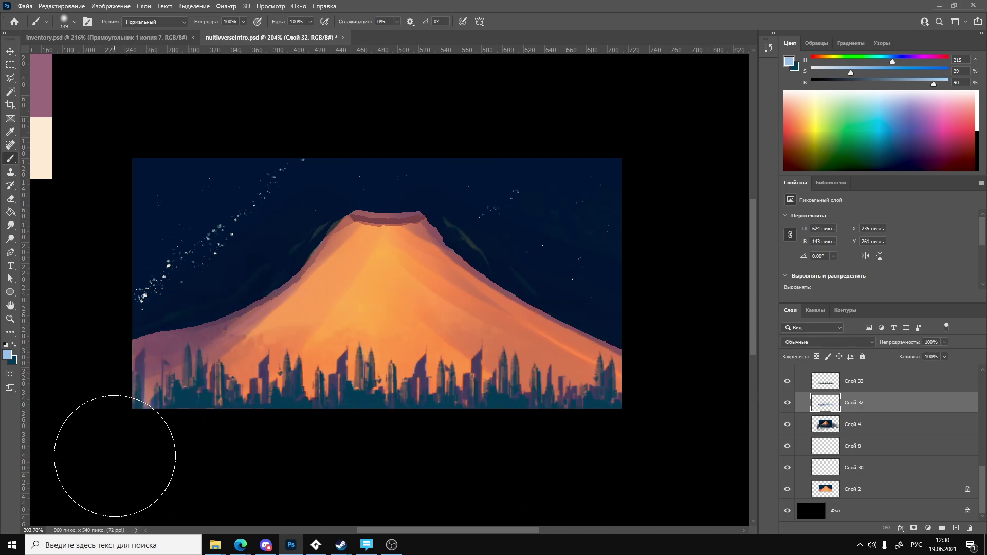
left_click_drag(198, 458, 653, 455)
key("h")
left_click_drag(559, 402, 509, 415, "ctrl")
left_click_drag(378, 262, 427, 262, "ctrl")
Try the Darken blend mode (Затемнение) on Слой 32 and check its effect on the scene.
left_click(843, 343)
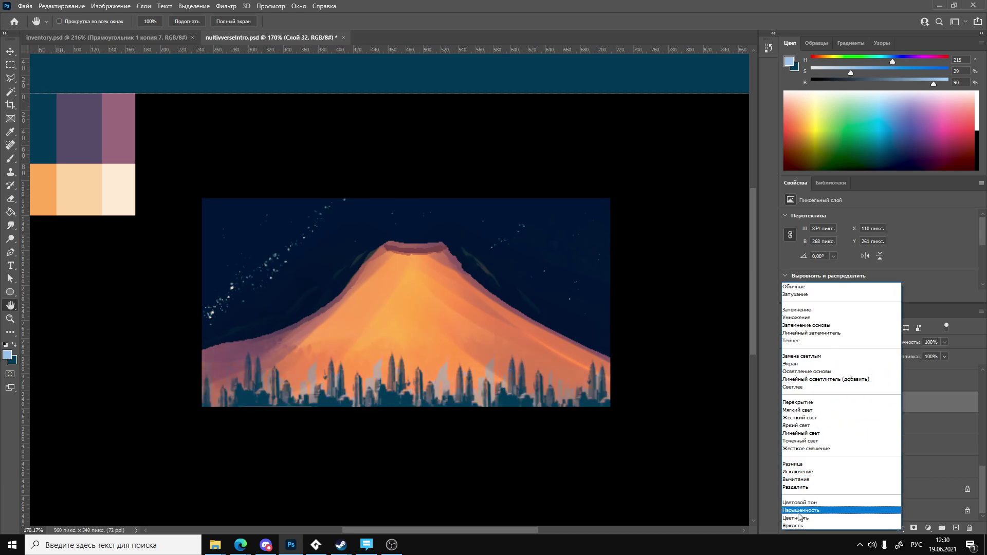
left_click(804, 310)
left_click(616, 330, "ctrl")
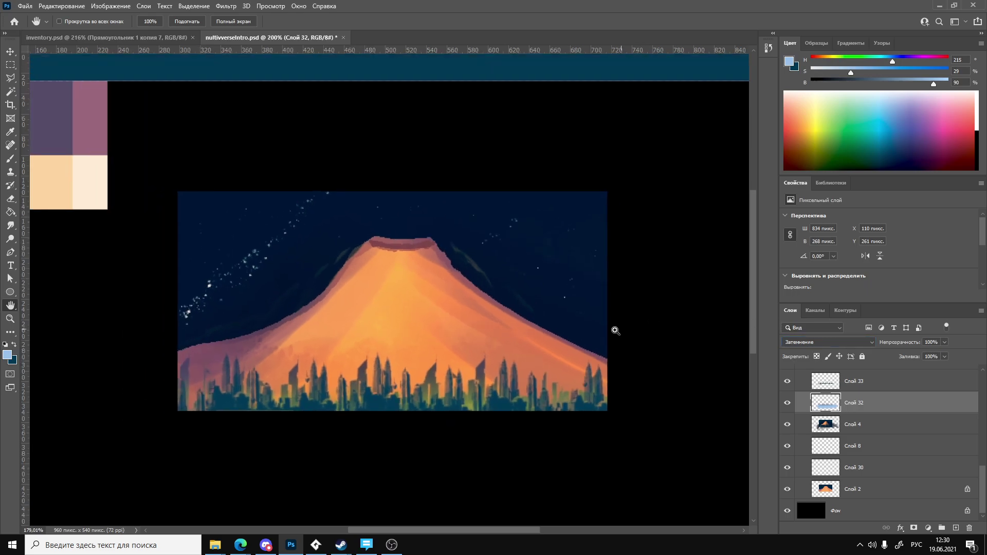
left_click_drag(614, 331, 604, 333, "ctrl")
scroll(604, 333, "down", 1, "alt")
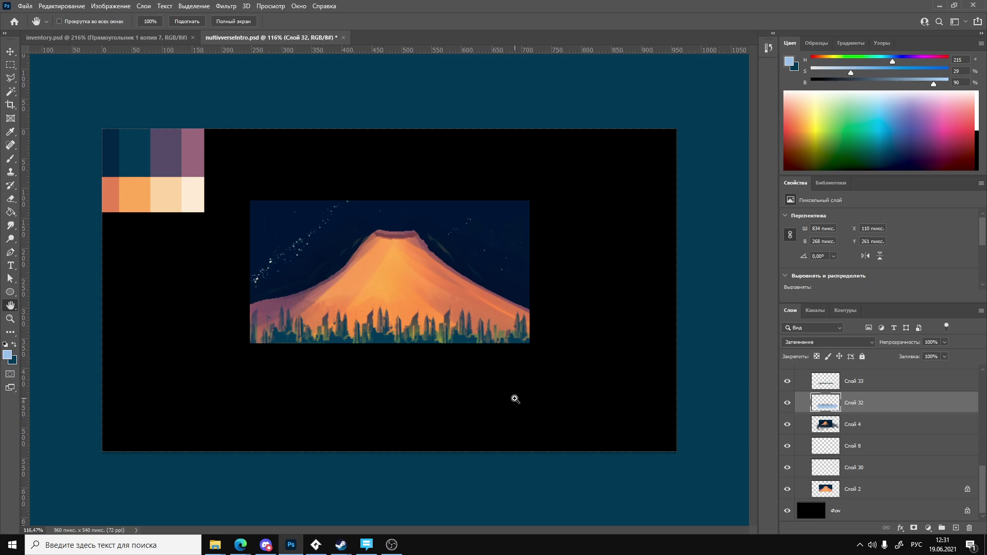
Return Слой 32 to Normal blending (Обычные) and undo its painted haze.
key("shift+alt+n")
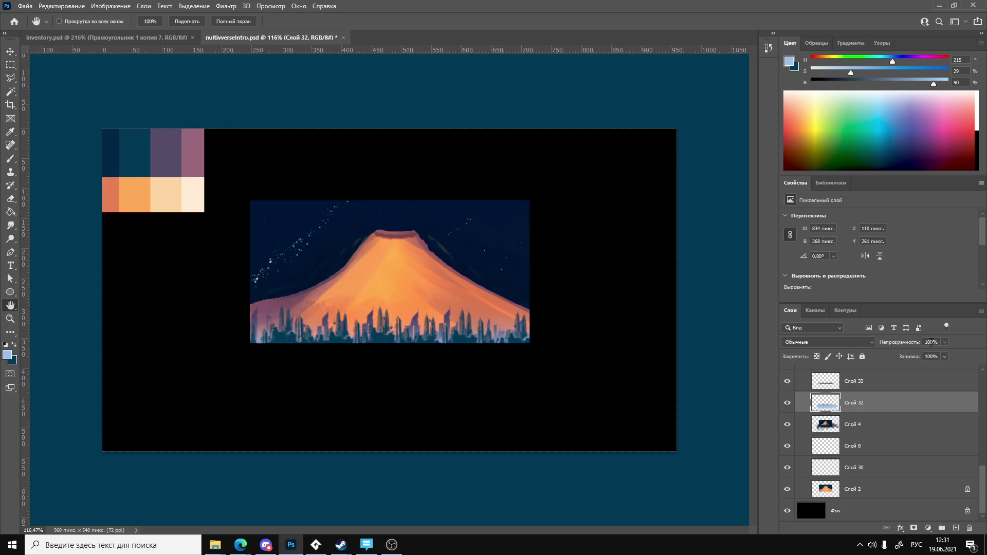
mouse_move(932, 349)
left_mouse_down()
mouse_move(920, 355)
mouse_move(947, 350)
left_mouse_up()
left_click(943, 347)
key("ctrl+z")
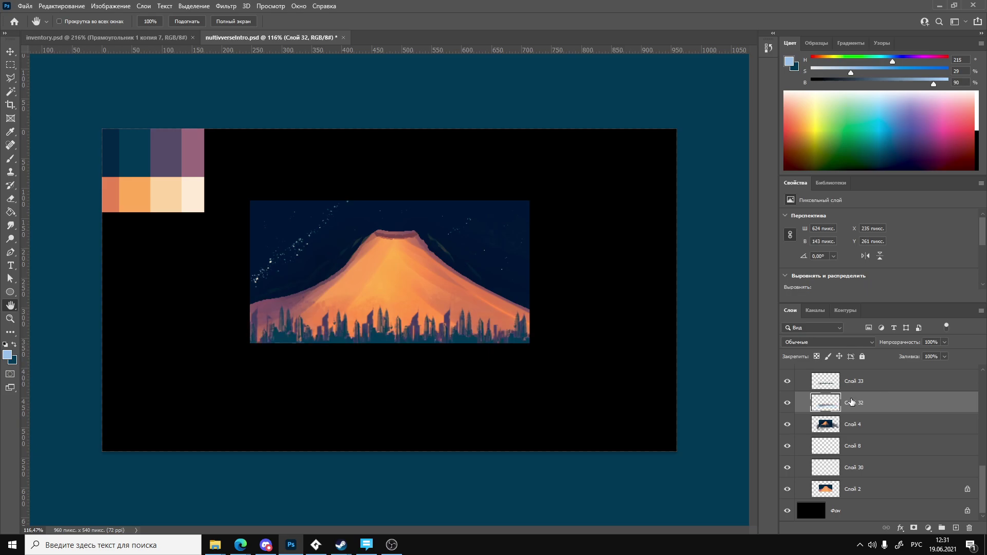
Add a new layer between Слой 32 and Слой 33 and paint a soft light blue haze across the skyline's base.
key("ctrl+shift+n")
key("Return")
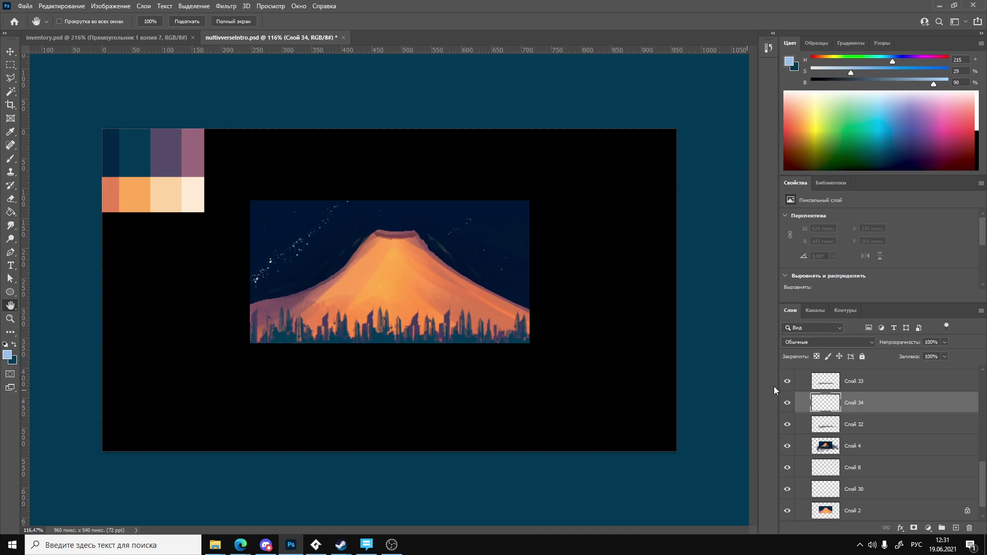
key("b")
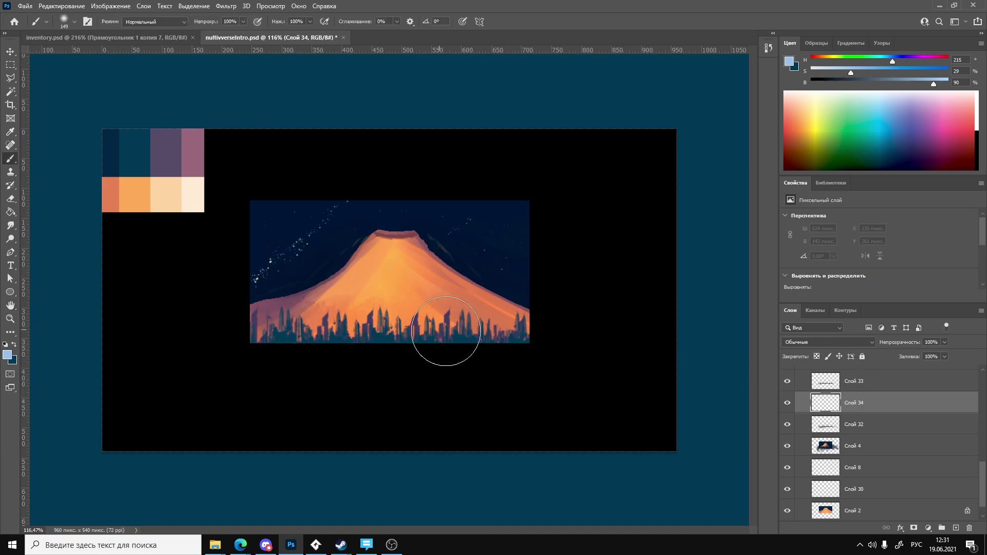
left_click_drag(236, 348, 480, 380)
key("ctrl+z")
left_click_drag(265, 348, 504, 371)
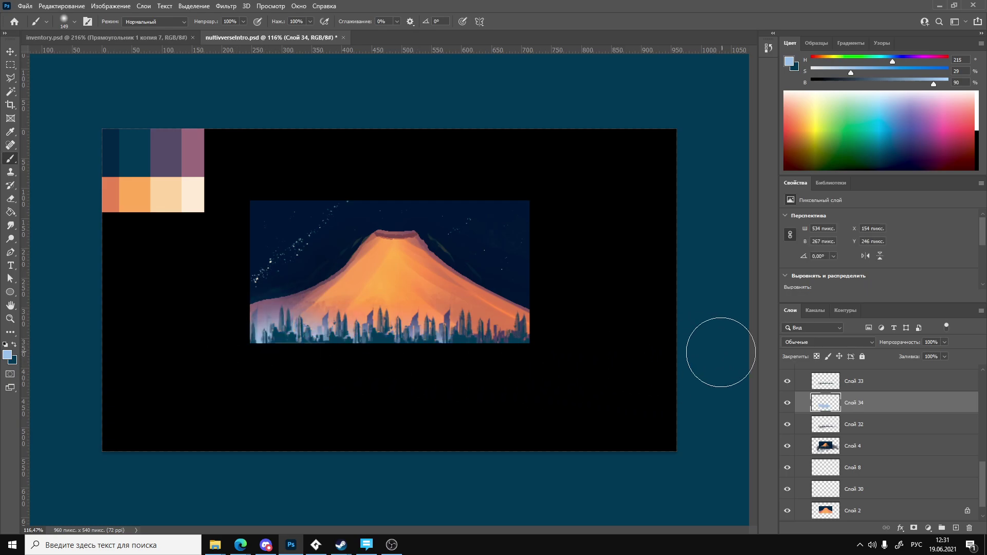
key("ctrl+z")
left_click_drag(288, 341, 739, 346)
key("ctrl+z")
left_click_drag(269, 358, 668, 385)
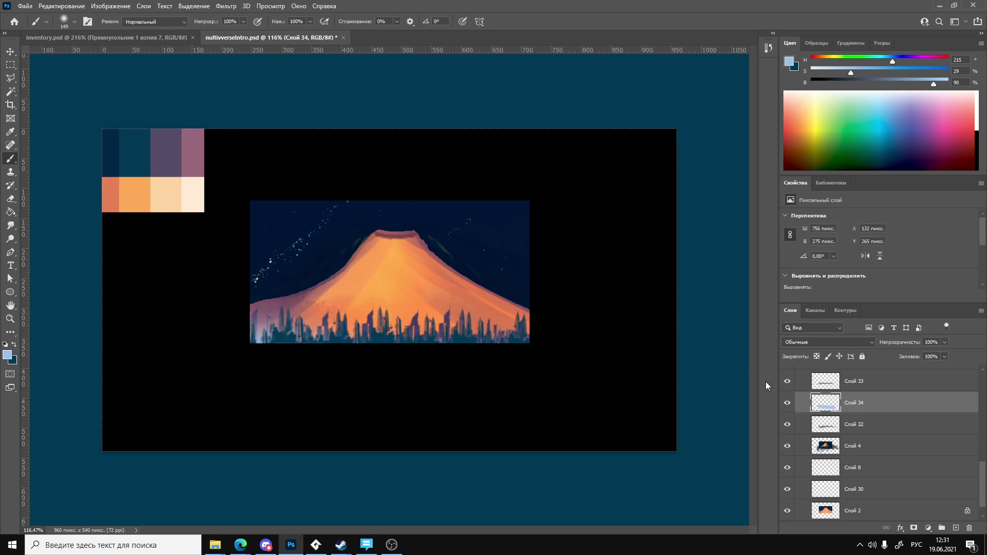
key("ctrl+z")
left_click_drag(244, 348, 720, 362)
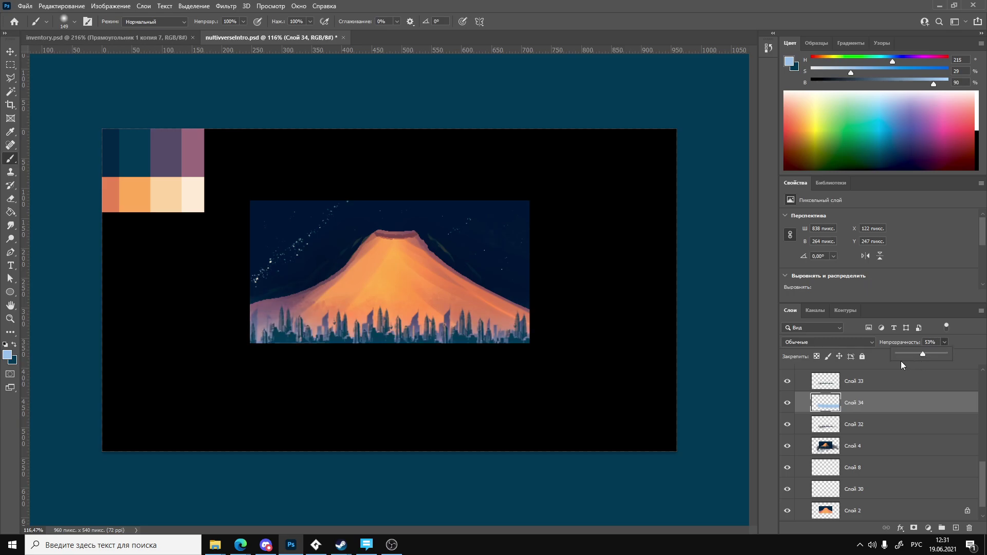
Lower the opacity of the haze layer to 37% and check the scene at different magnifications.
left_click_drag(914, 355, 907, 354)
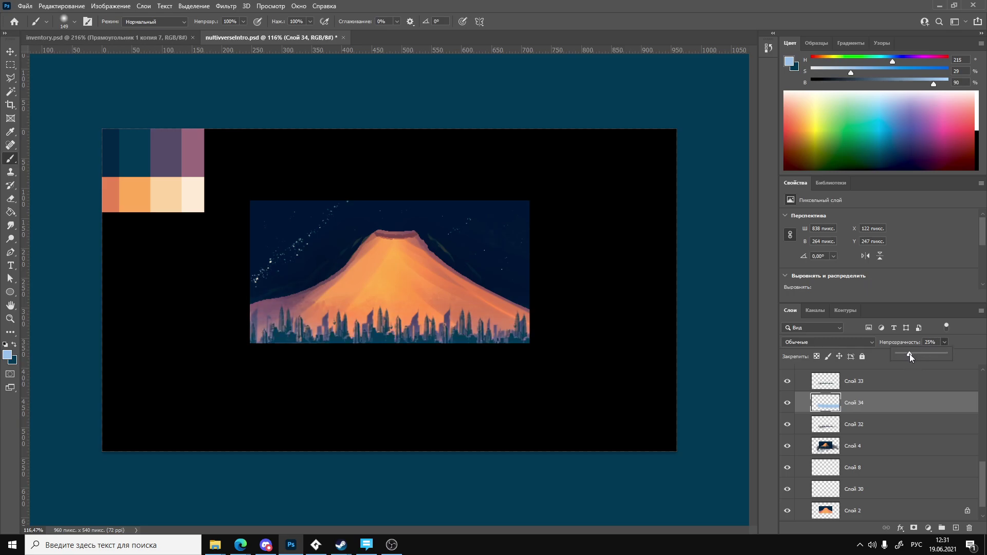
scroll(317, 323, "up", 4, "alt")
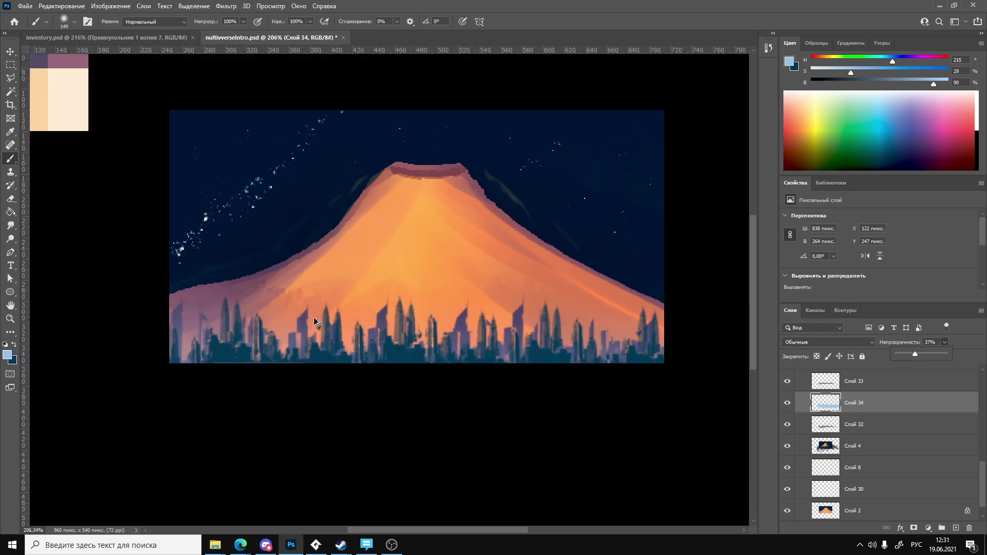
scroll(314, 322, "down", 10, "alt")
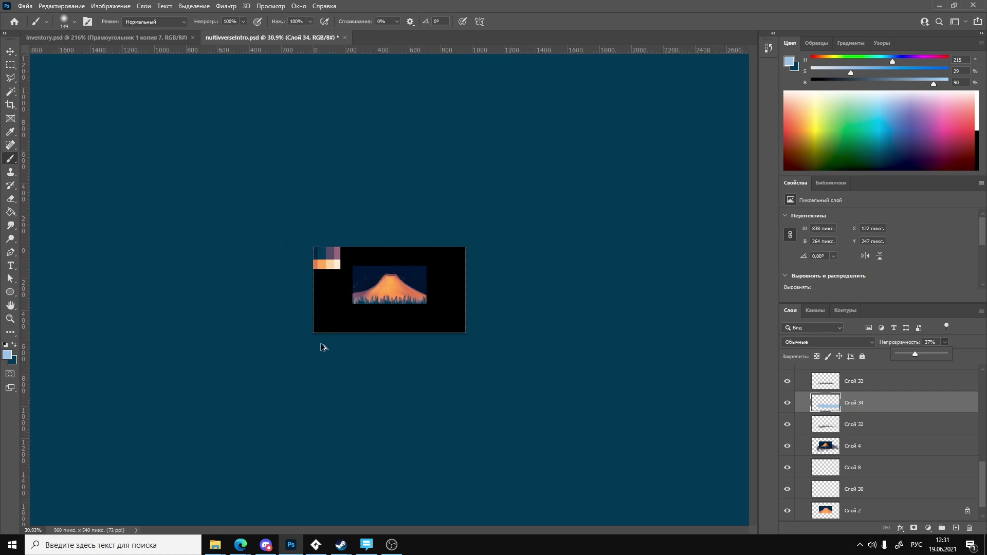
scroll(362, 368, "up", 6, "alt")
Erase a textured pattern out of the light blue haze with the 1667 px eraser tip, undoing unwanted attempts.
key("e")
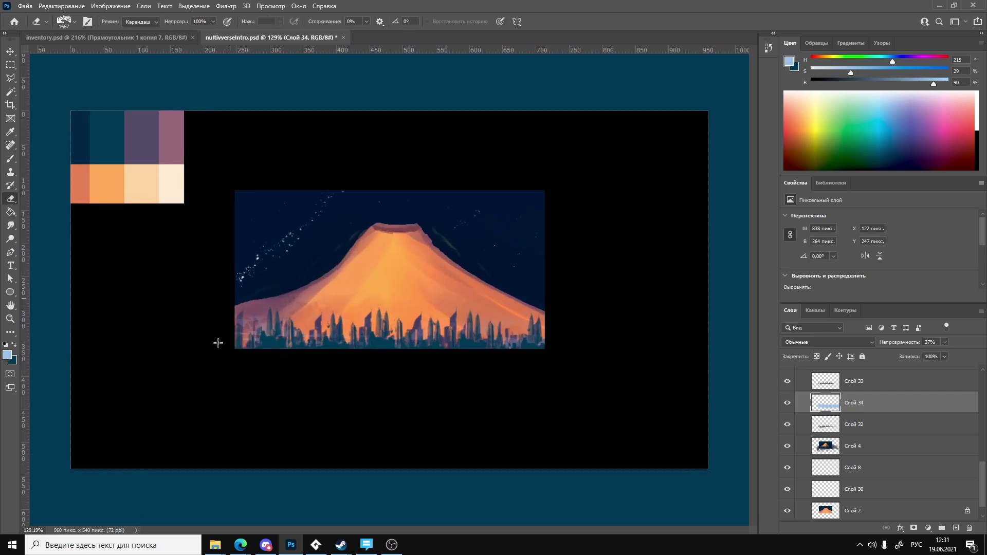
key("ctrl+z")
left_click(211, 296)
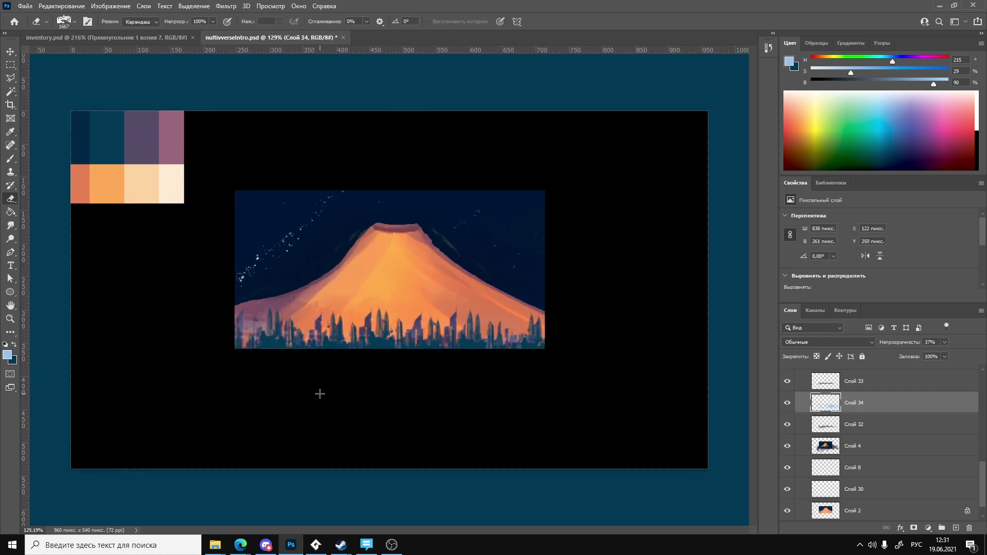
key("ctrl+z")
left_click(334, 364)
key("ctrl+z")
key("ctrl+z")
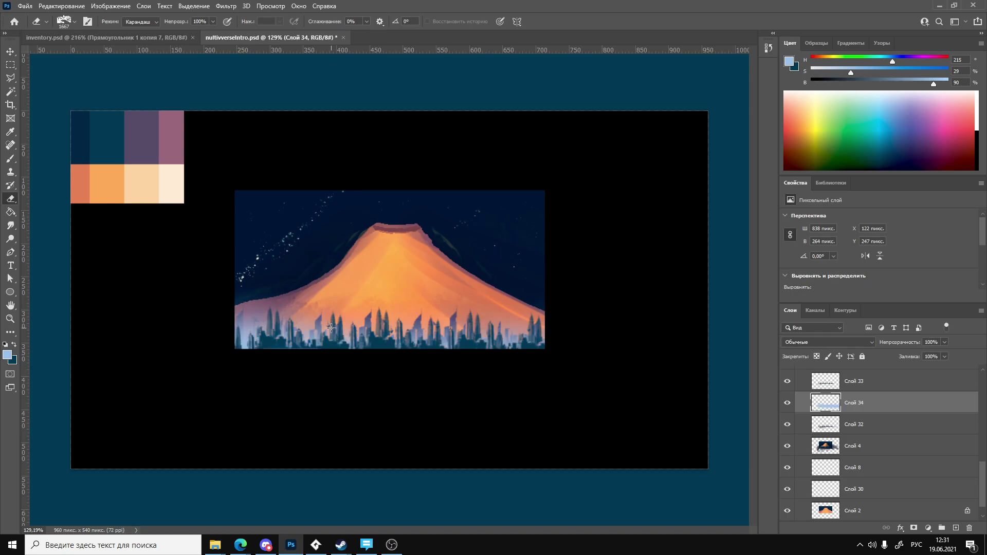
left_click(331, 327)
key("ctrl+z")
left_click(319, 359)
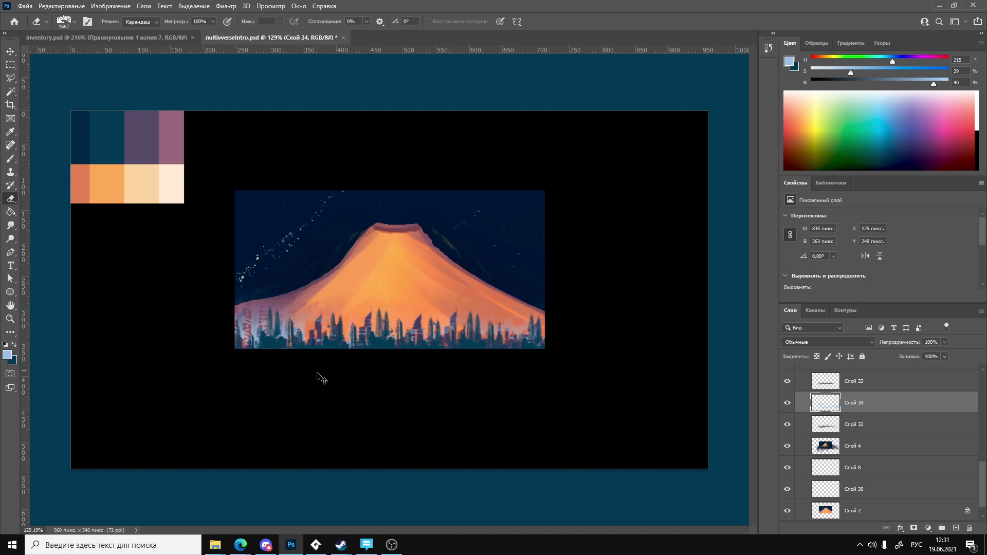
key("ctrl+z")
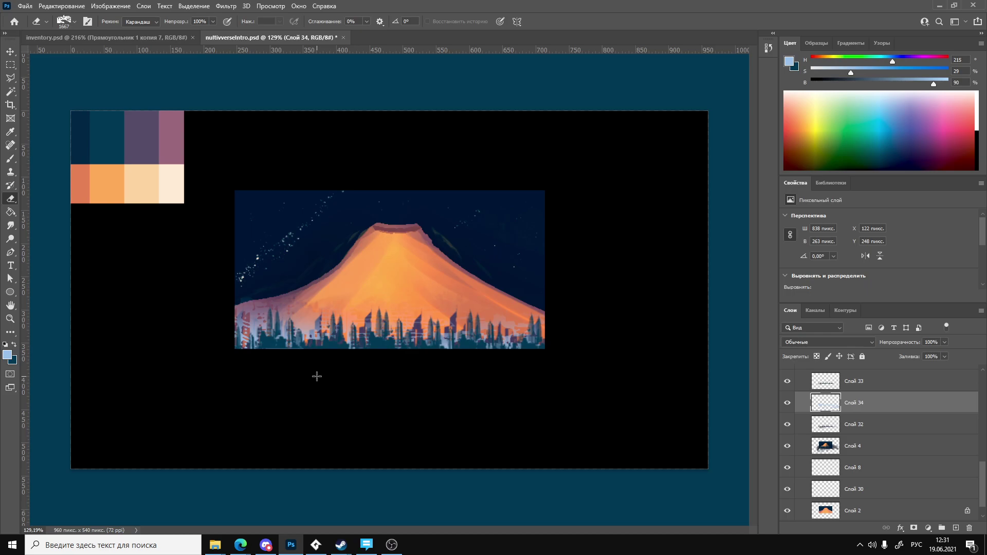
scroll(289, 341, "up", 5, "alt")
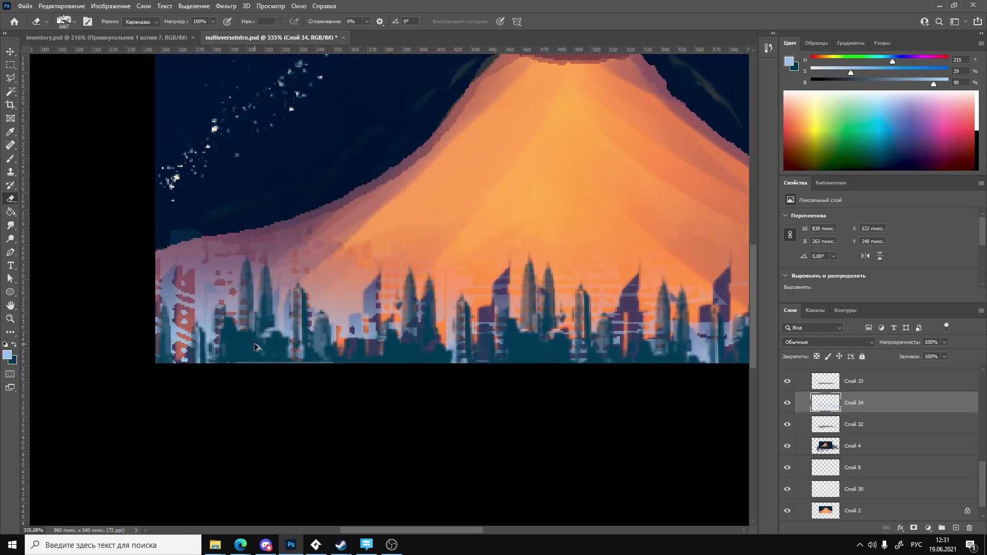
Lower the opacity of the haze layer Слой 34 to 42% and check the skyline up close.
scroll(255, 349, "down", 4, "alt")
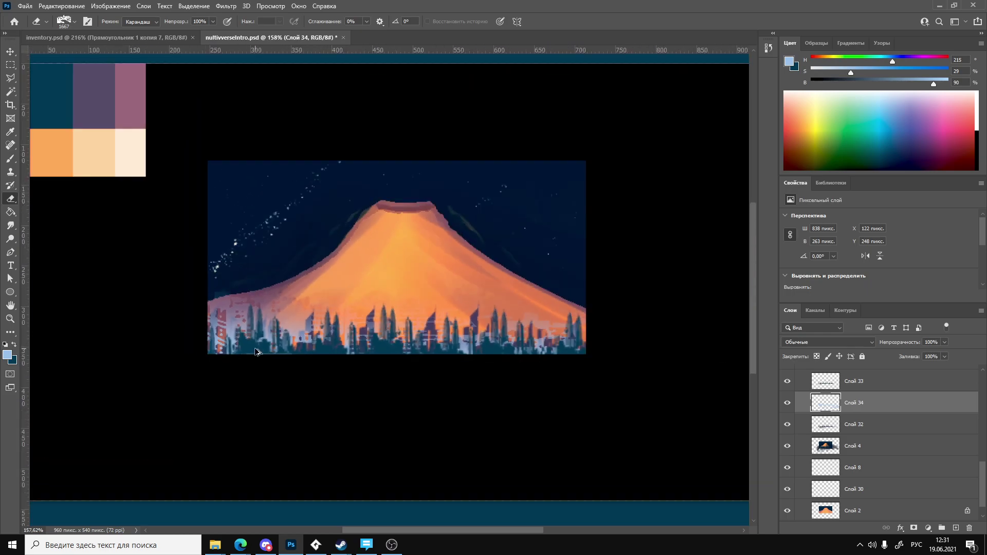
left_click(946, 343)
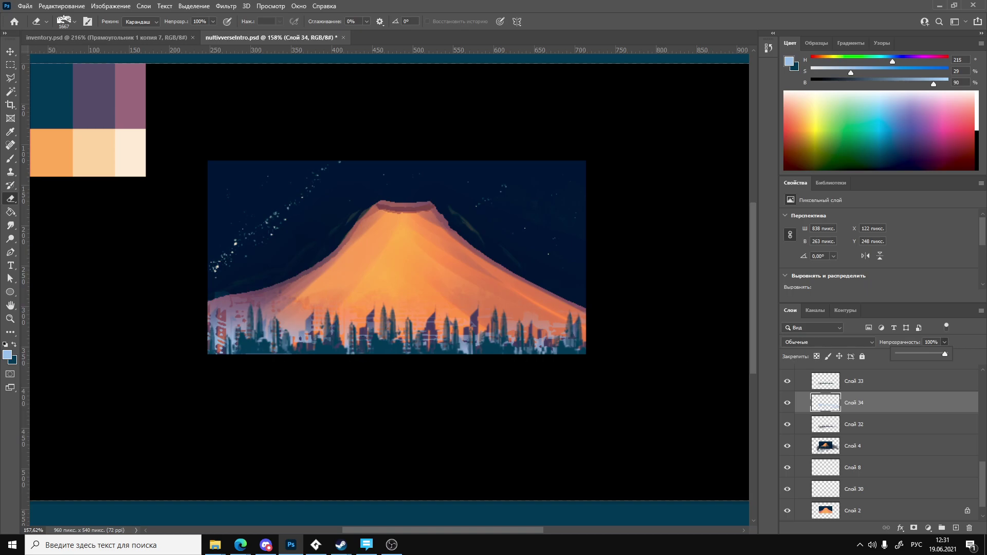
key("alt+Tab")
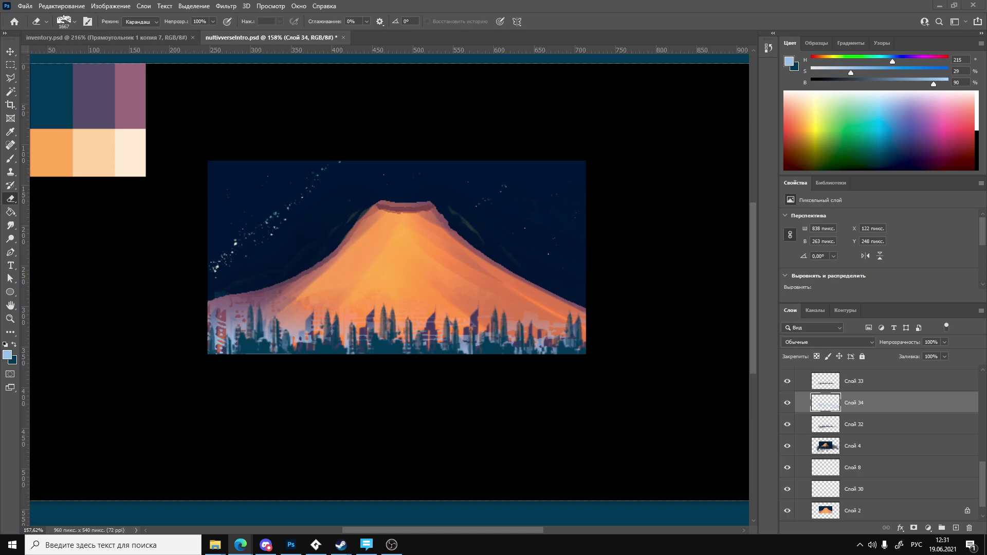
left_click(946, 343)
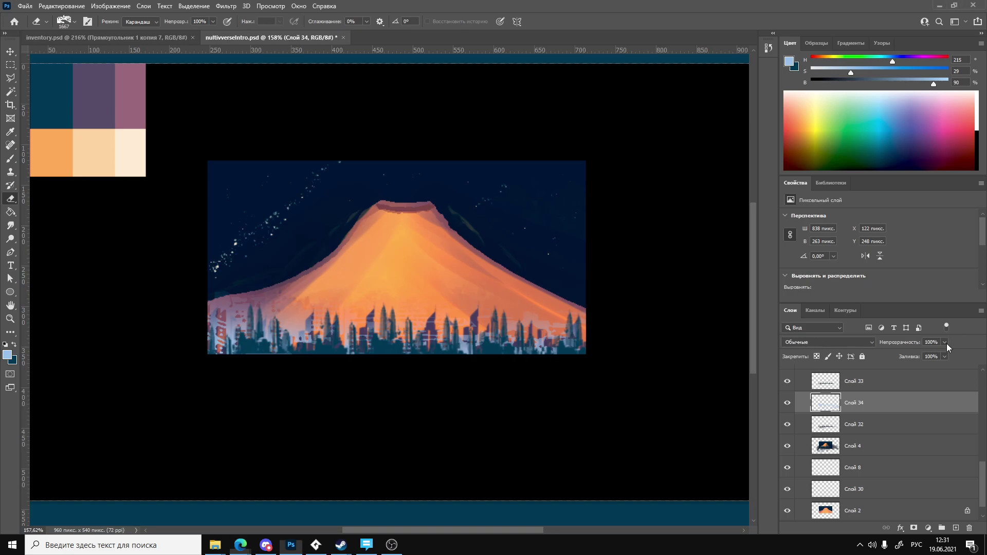
left_click(944, 345)
left_click(945, 342)
left_click_drag(927, 350, 918, 354)
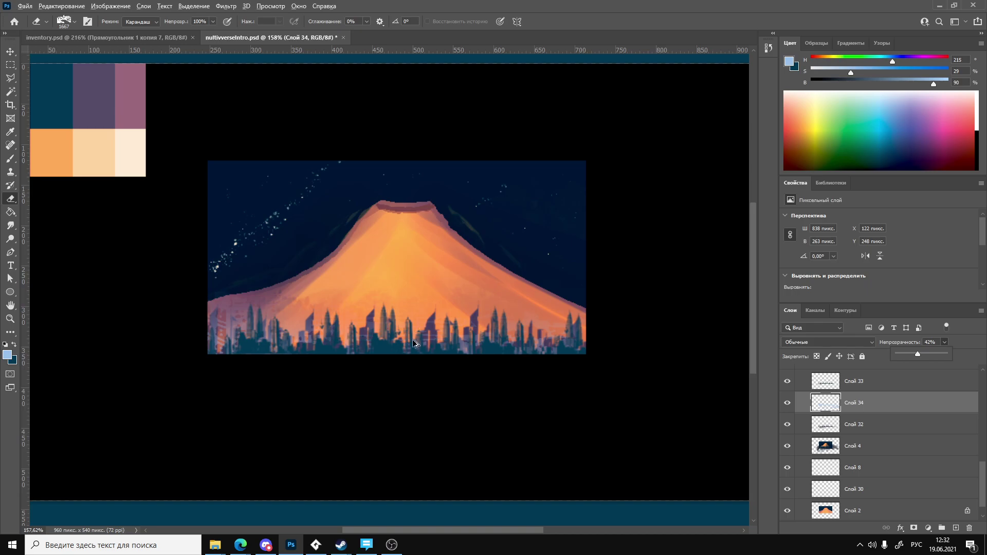
scroll(412, 359, "down", 3, "alt")
scroll(322, 339, "up", 5, "alt")
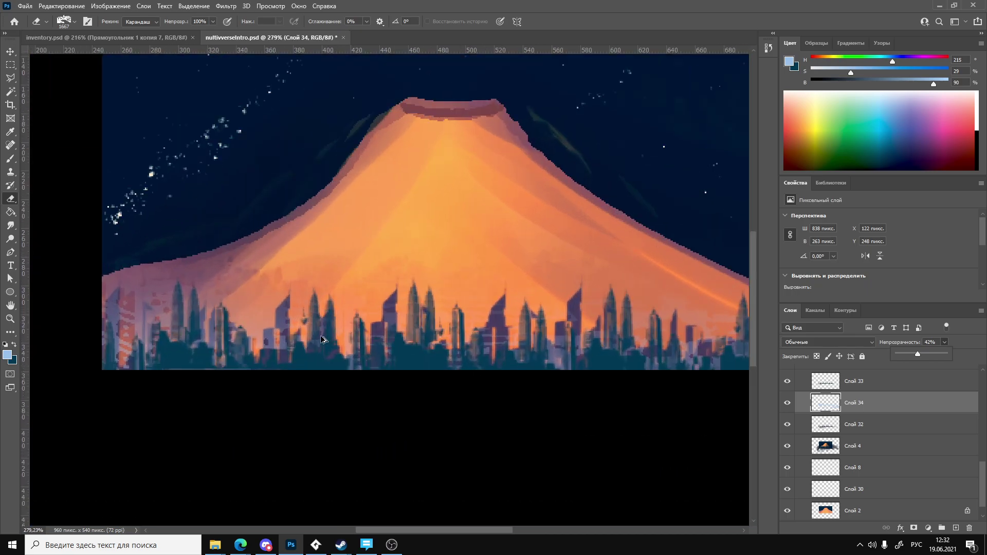
scroll(322, 340, "down", 3, "alt")
scroll(517, 388, "up", 1, "alt")
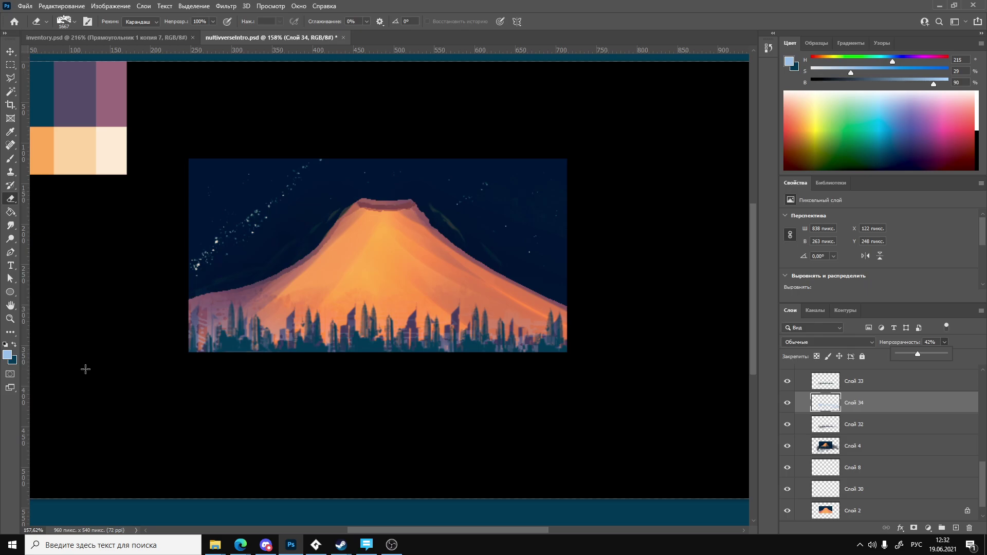
Show Группа 2, Группа 3 and Группа 4 one after another to review the other scenes.
scroll(848, 442, "up", 5)
left_click(787, 437)
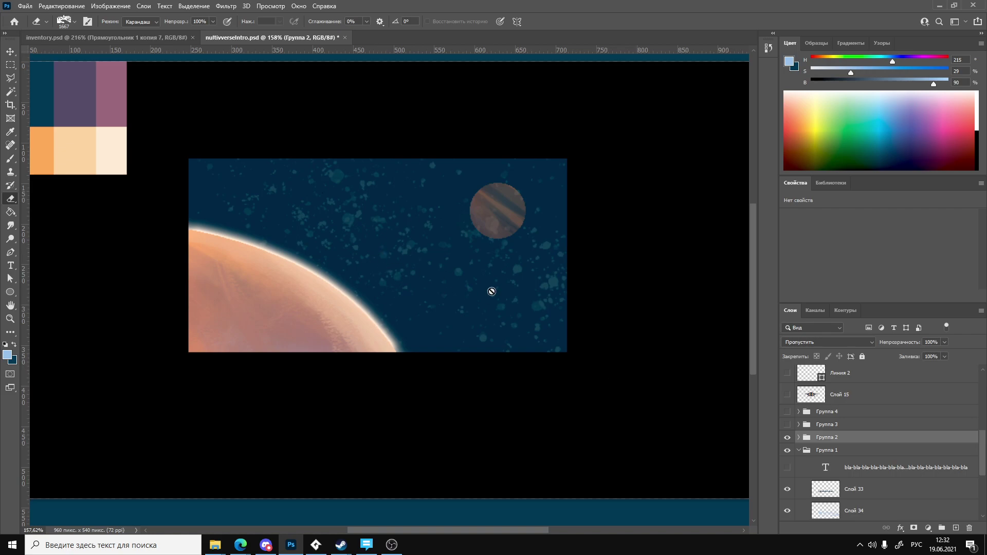
left_click(787, 425)
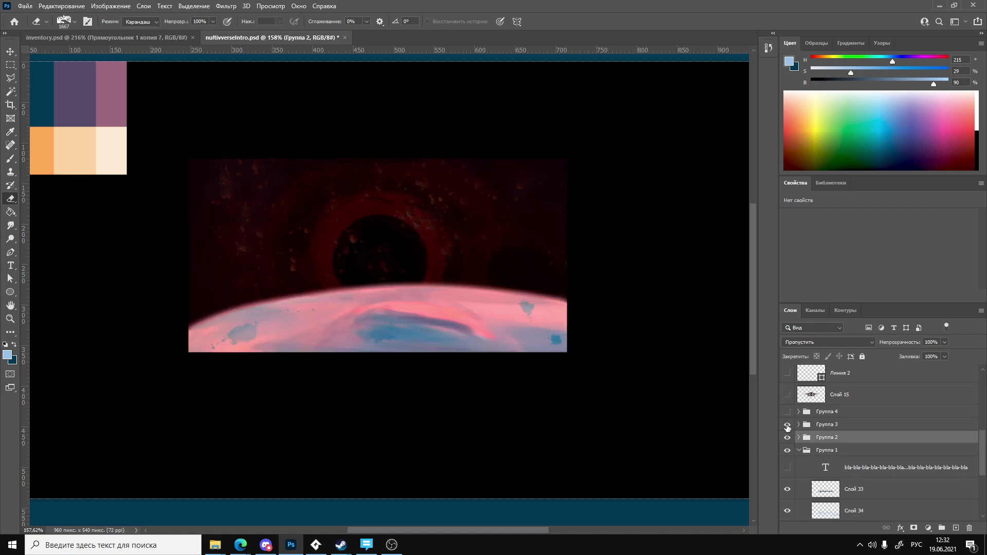
left_click(788, 412)
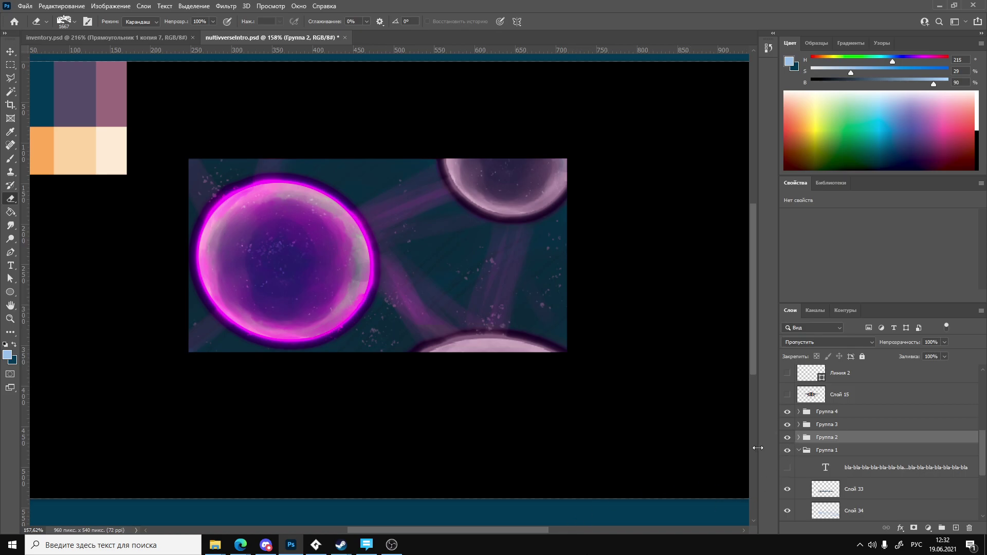
scroll(557, 352, "down", 1)
scroll(790, 425, "down", 2)
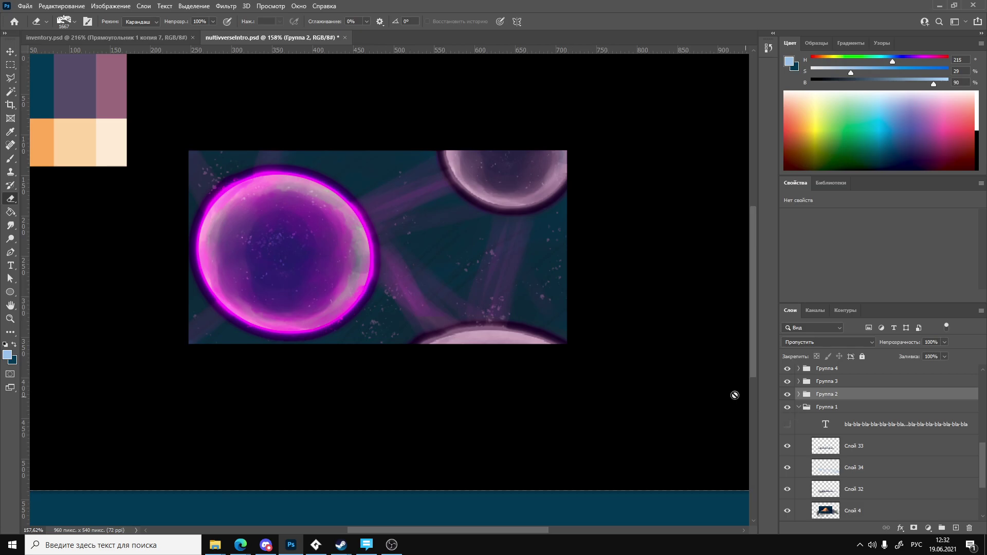
scroll(539, 358, "down", 1)
scroll(542, 364, "down", 1)
scroll(541, 365, "up", 1)
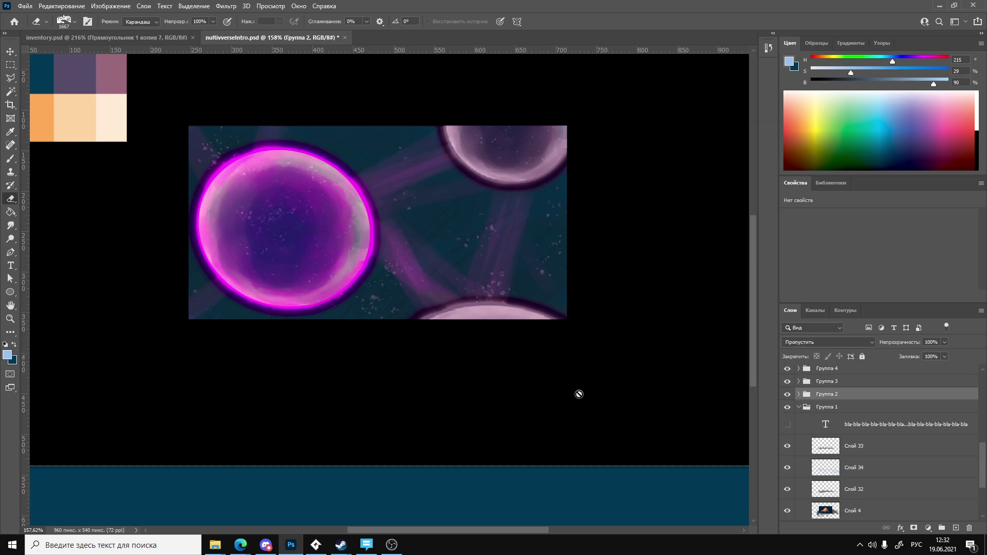
scroll(837, 480, "down", 3)
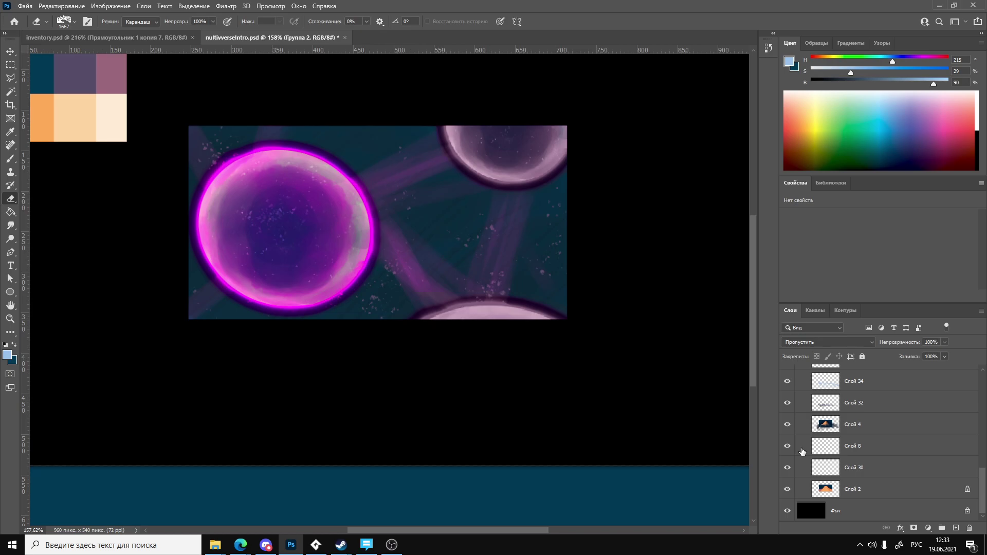
Hide Группа 2, Группа 3 and Группа 4 again and toggle Группа 1 to view the volcano scene.
scroll(800, 437, "up", 3)
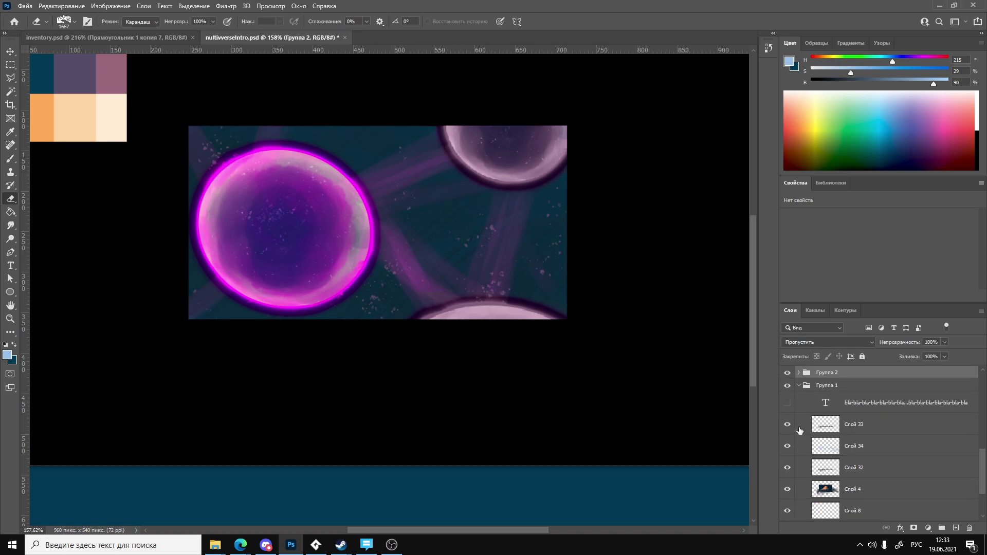
left_click(787, 424)
left_click(787, 438)
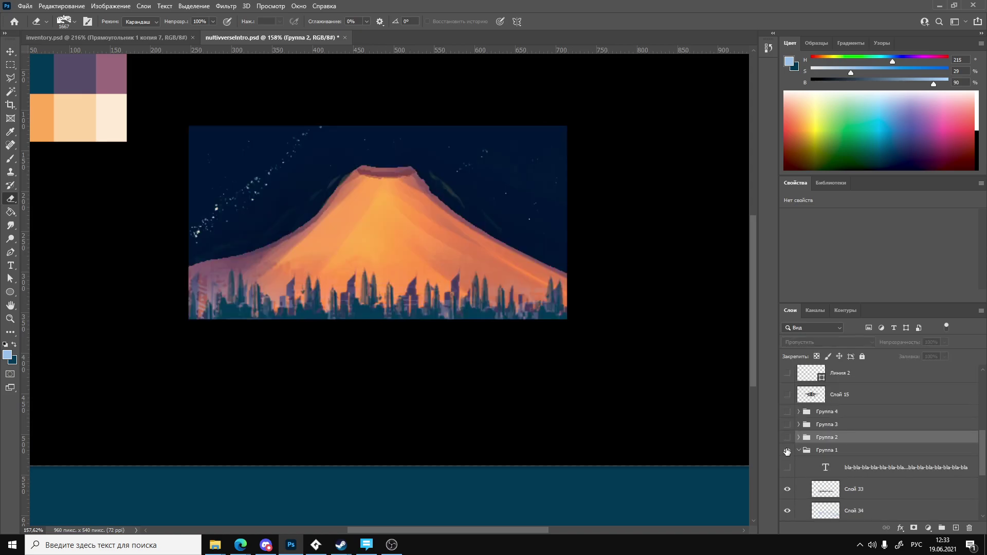
left_click(787, 451)
left_click(787, 450)
scroll(519, 322, "down", 1)
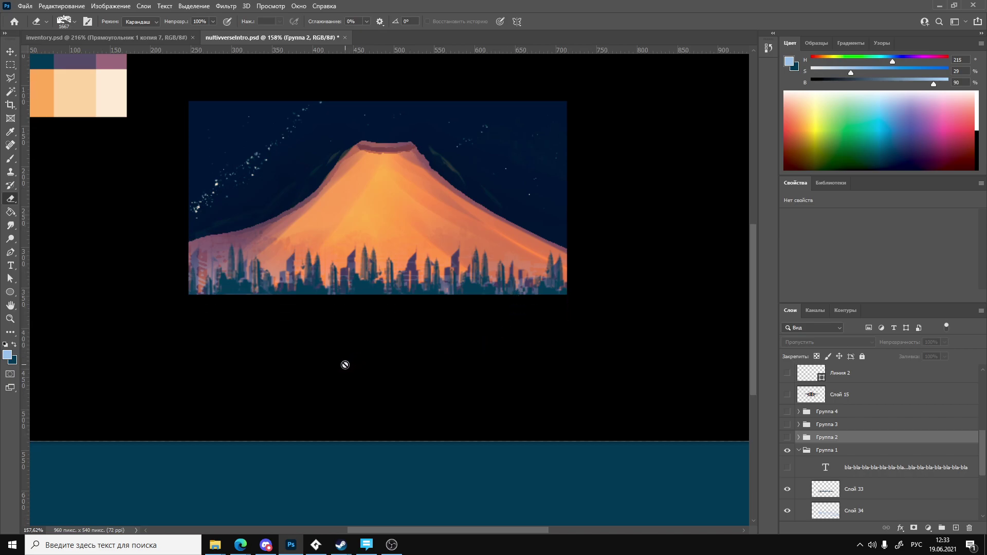
scroll(345, 365, "up", 1)
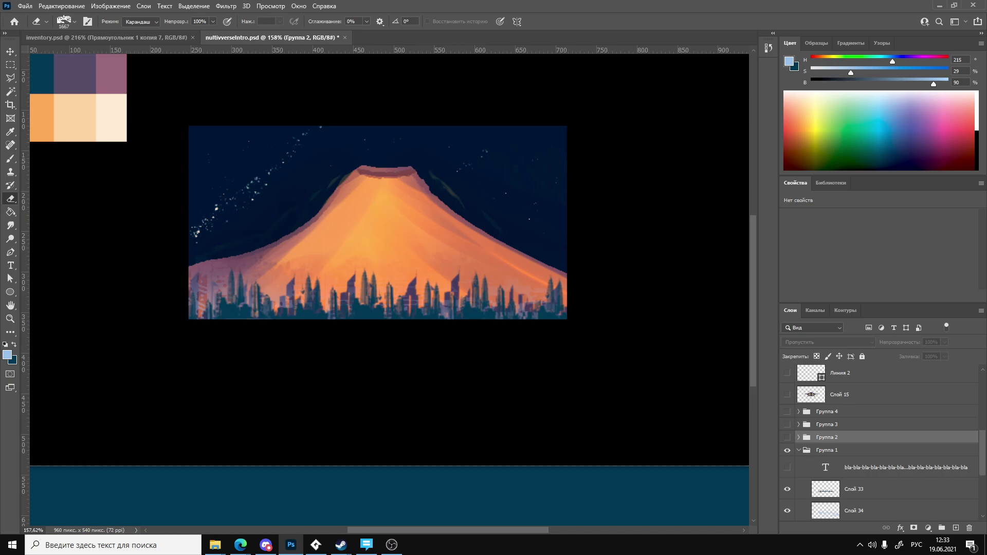
left_click(241, 545)
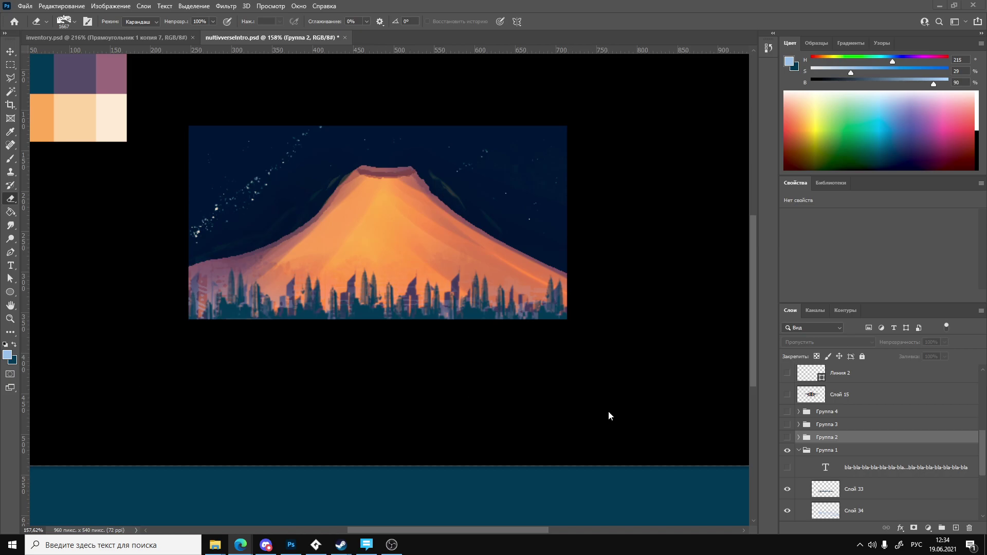
left_click(858, 442)
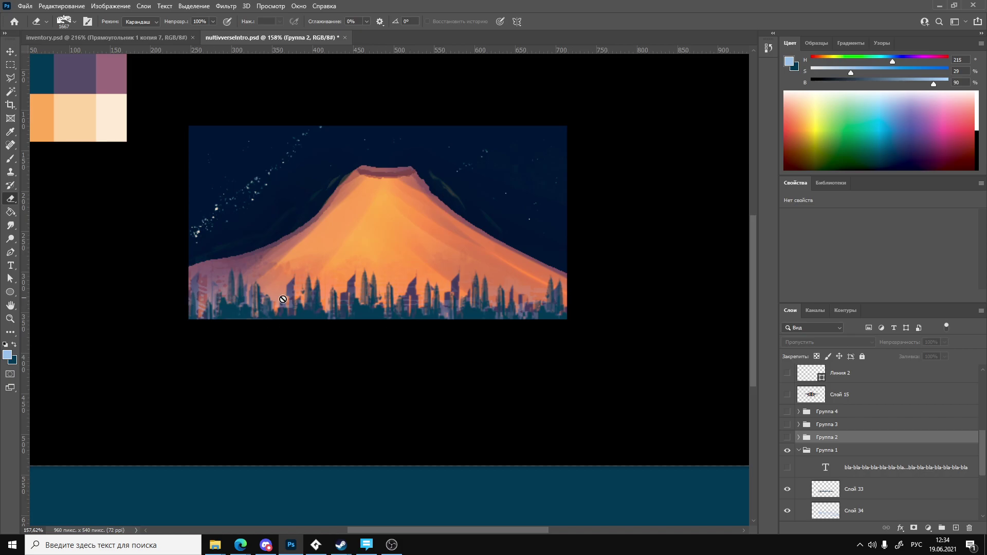
scroll(518, 339, "down", 1)
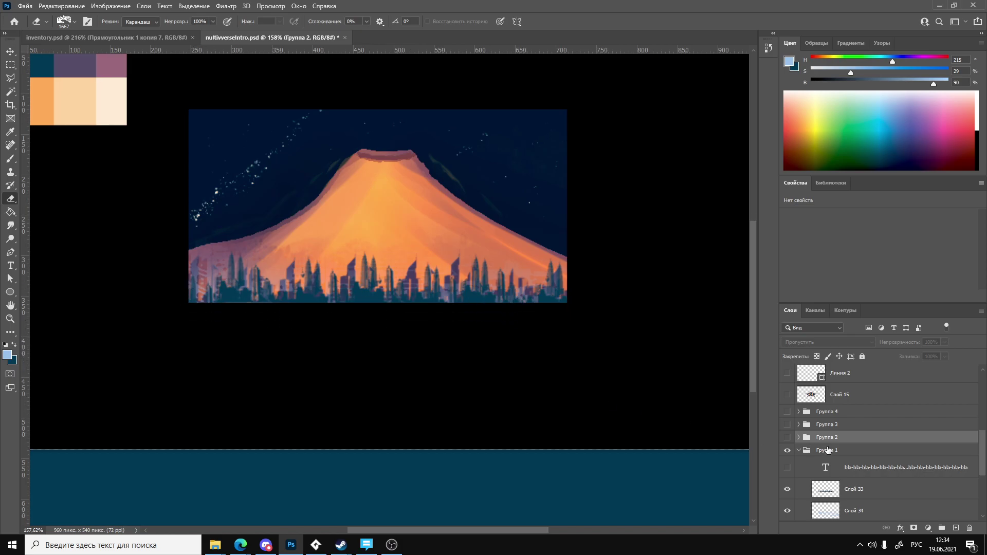
Hide and reshow the haze layer Слой 34 in Группа 1 to compare the skyline with and without haze.
left_click(824, 450)
scroll(791, 441, "down", 2)
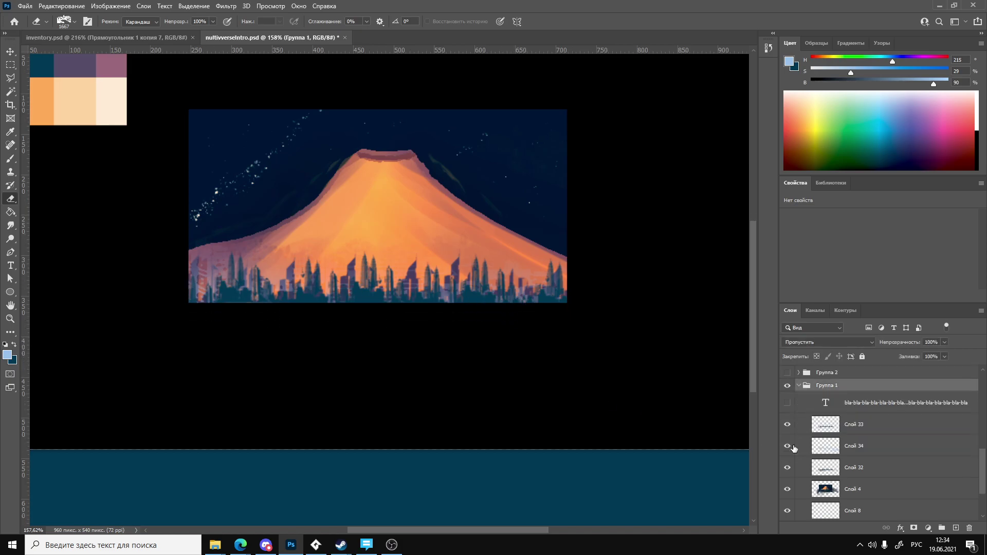
left_click(798, 386)
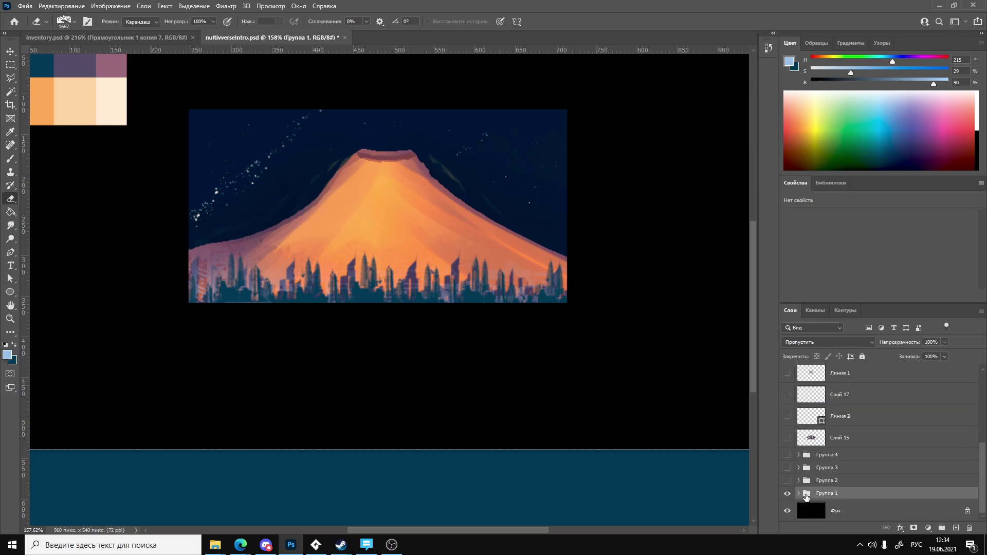
left_click(798, 495)
scroll(794, 463, "down", 4)
left_click(787, 425)
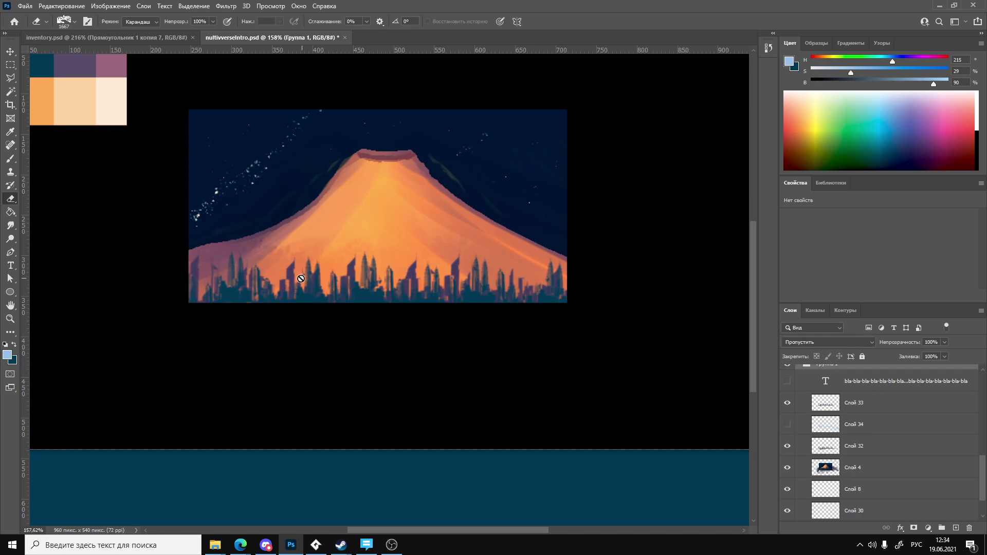
scroll(801, 406, "up", 1)
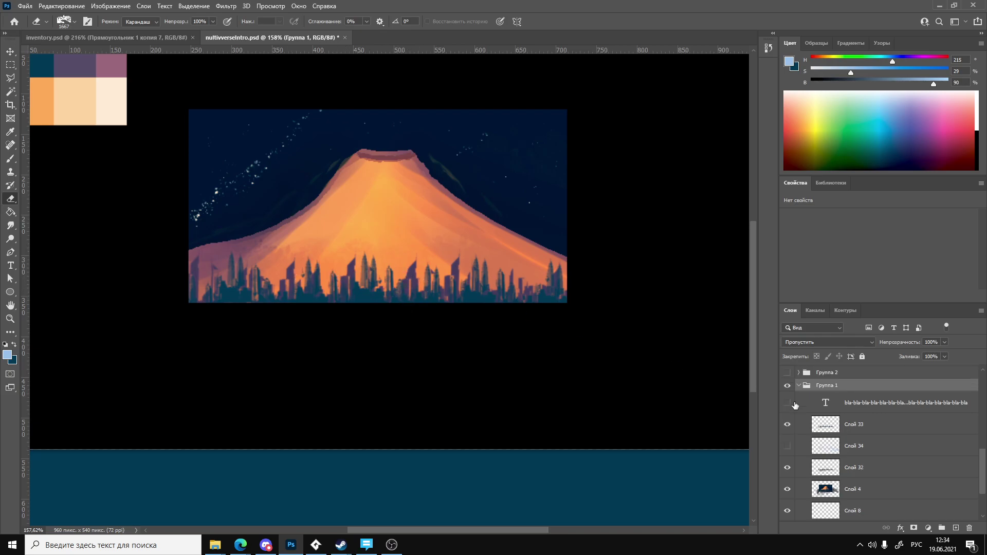
left_click(787, 447)
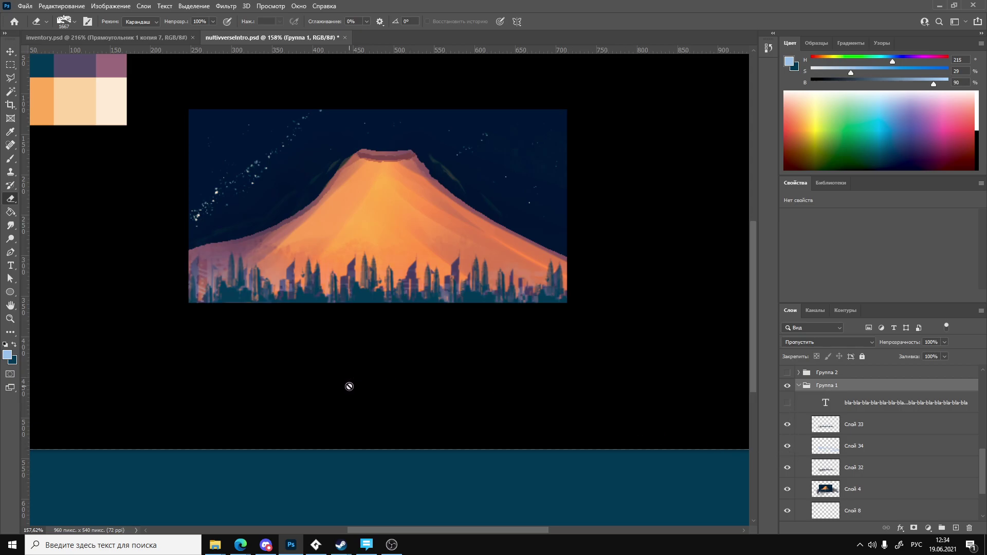
Examine the volcano, starry sky and city skyline at different magnifications.
scroll(350, 378, "up", 3)
scroll(350, 366, "up", 1)
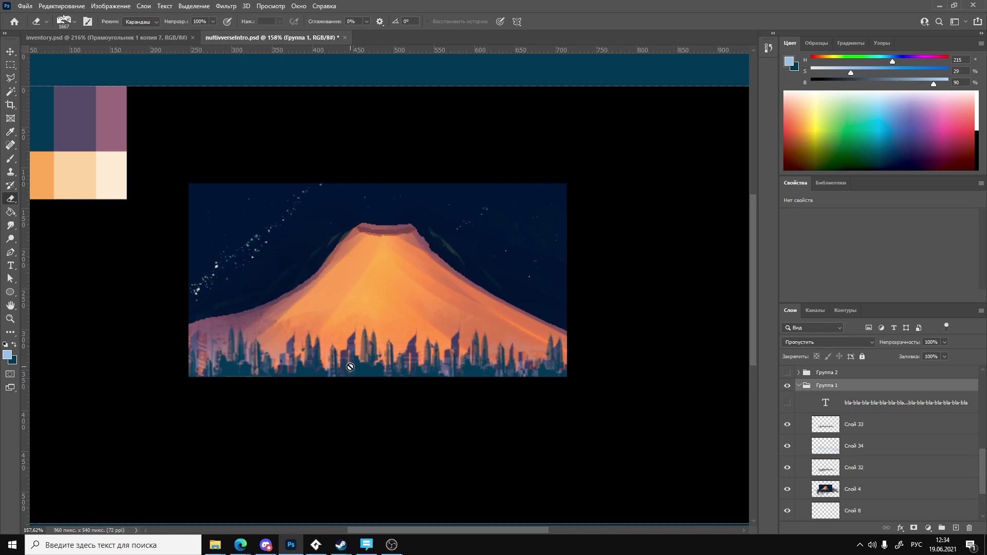
scroll(350, 366, "down", 2)
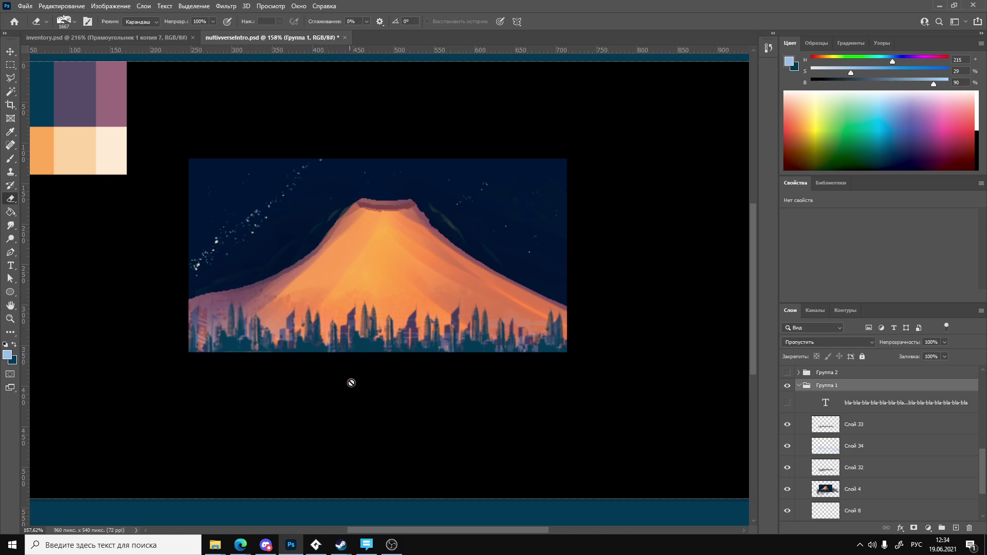
scroll(514, 450, "down", 1)
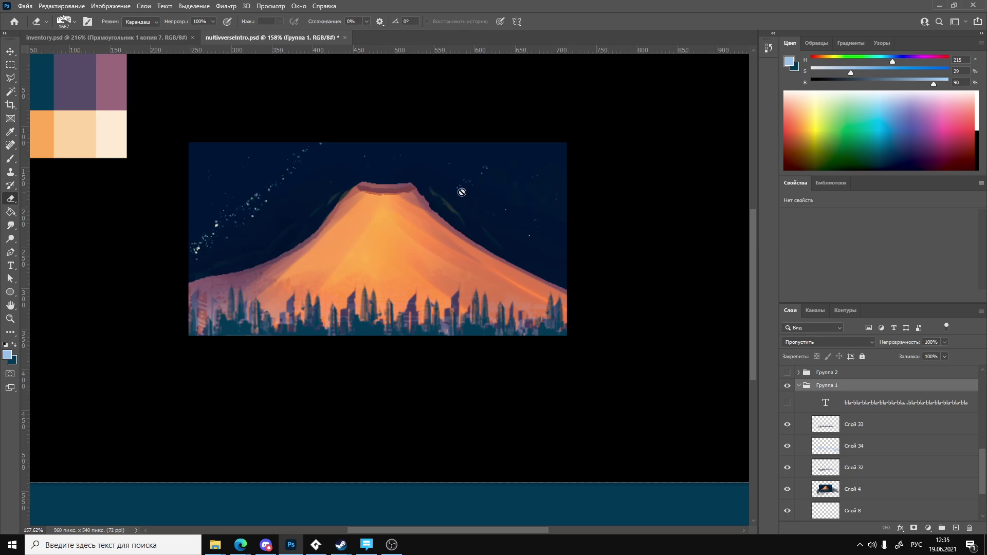
scroll(334, 169, "up", 3, "alt")
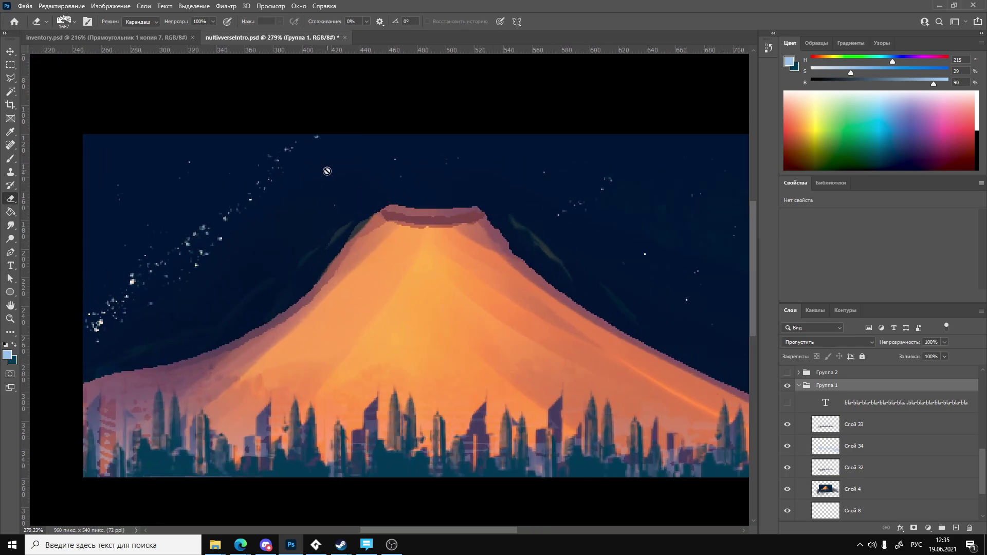
scroll(323, 171, "down", 4, "alt")
scroll(323, 171, "up", 1, "alt")
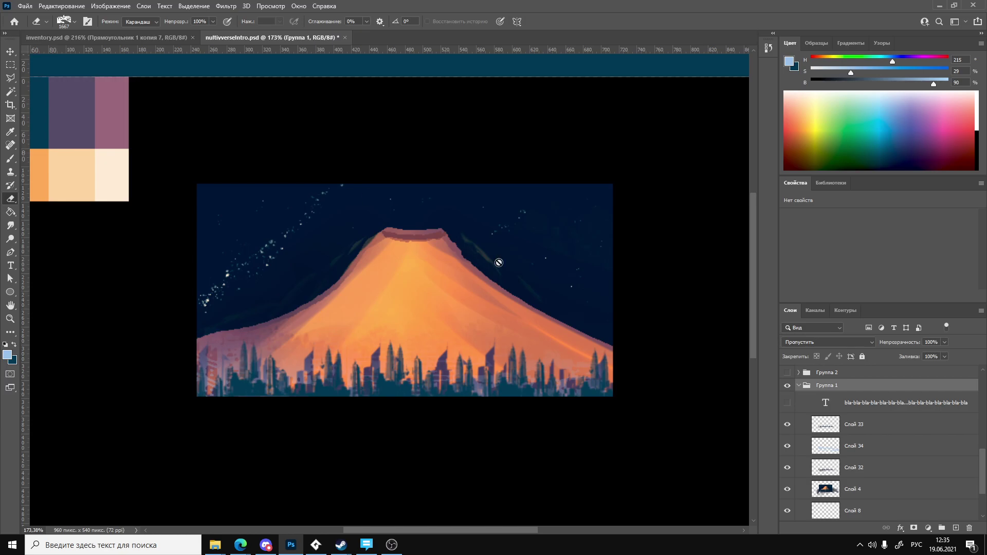
scroll(830, 435, "up", 5)
scroll(829, 435, "down", 5)
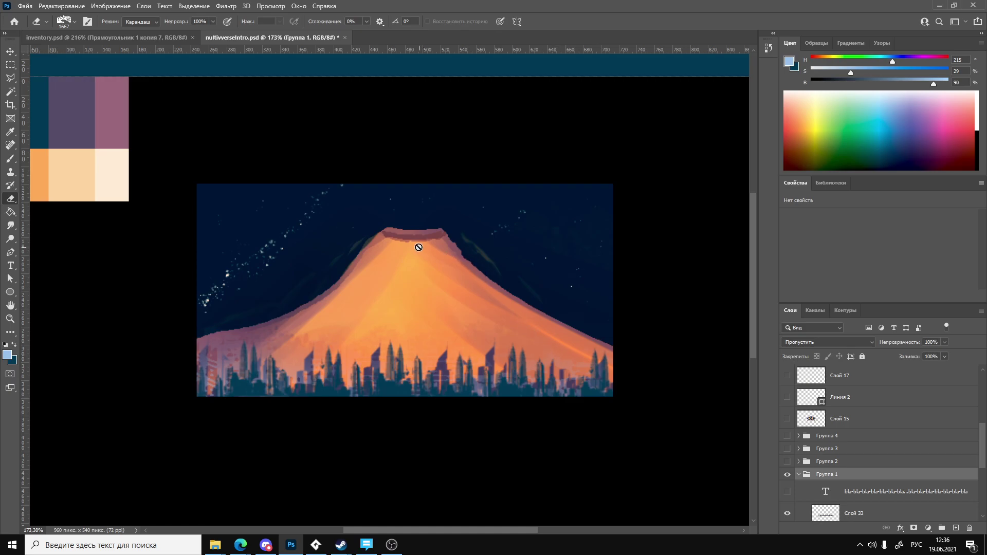
scroll(386, 237, "up", 3, "alt")
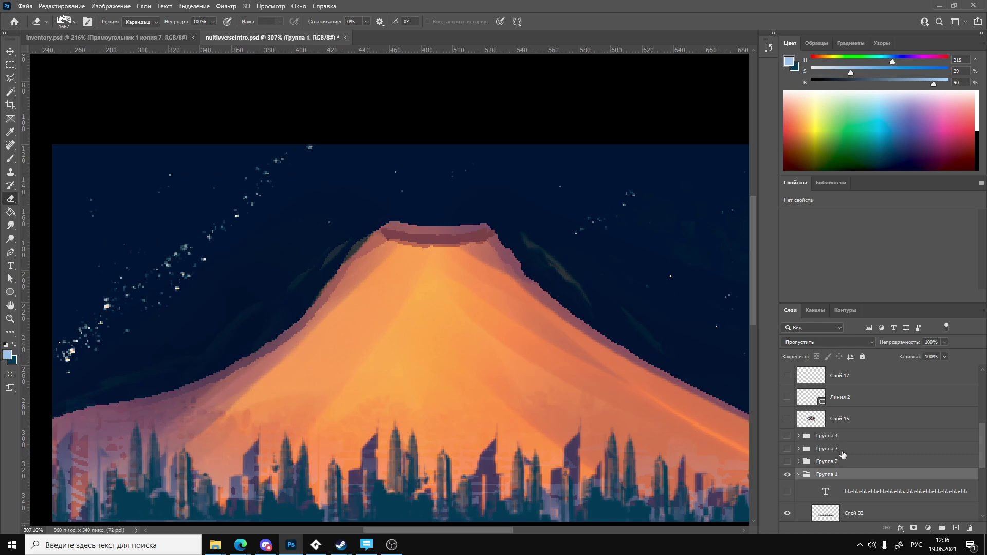
Paint a soft light blue glow over the volcano's crater on Слой 8 with the soft 149 px brush.
scroll(806, 471, "down", 3)
left_click(833, 455)
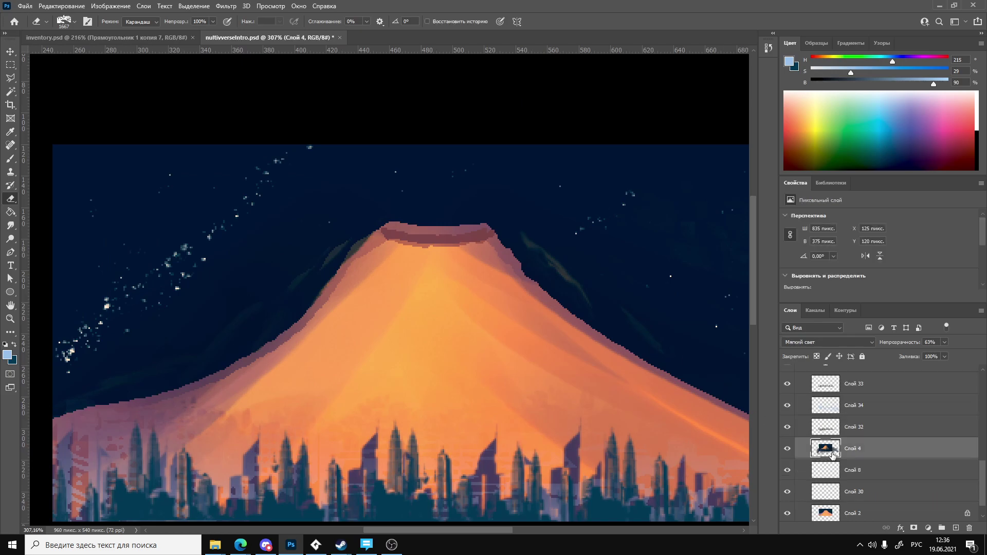
left_click(825, 472)
key("b")
left_click(419, 232)
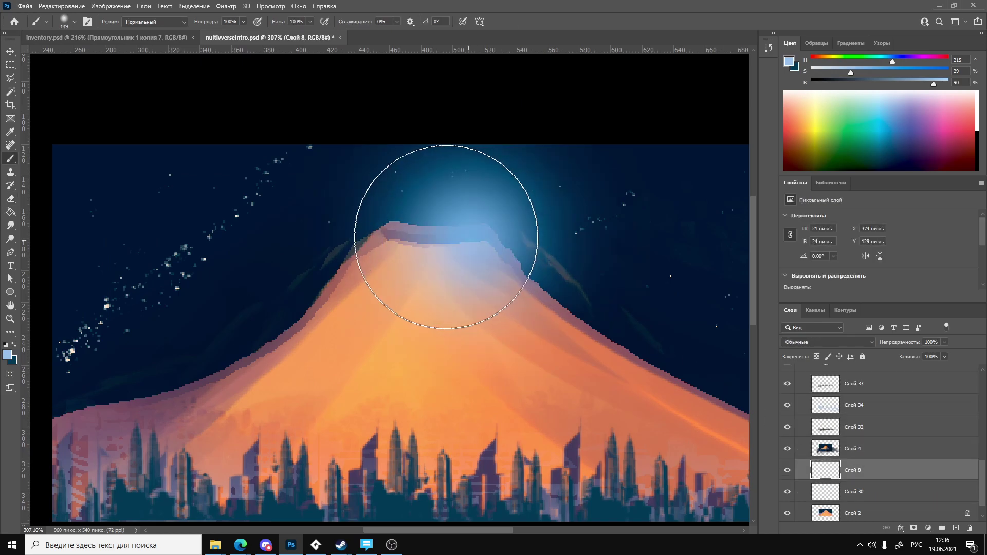
left_click(428, 236)
scroll(467, 362, "down", 5, "alt")
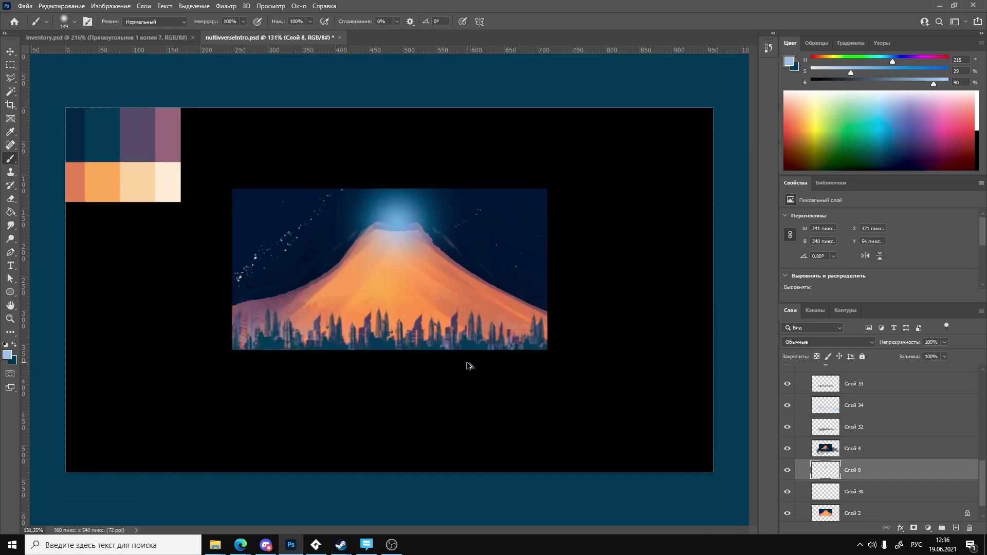
scroll(467, 364, "down", 1, "alt")
scroll(462, 355, "up", 6, "alt")
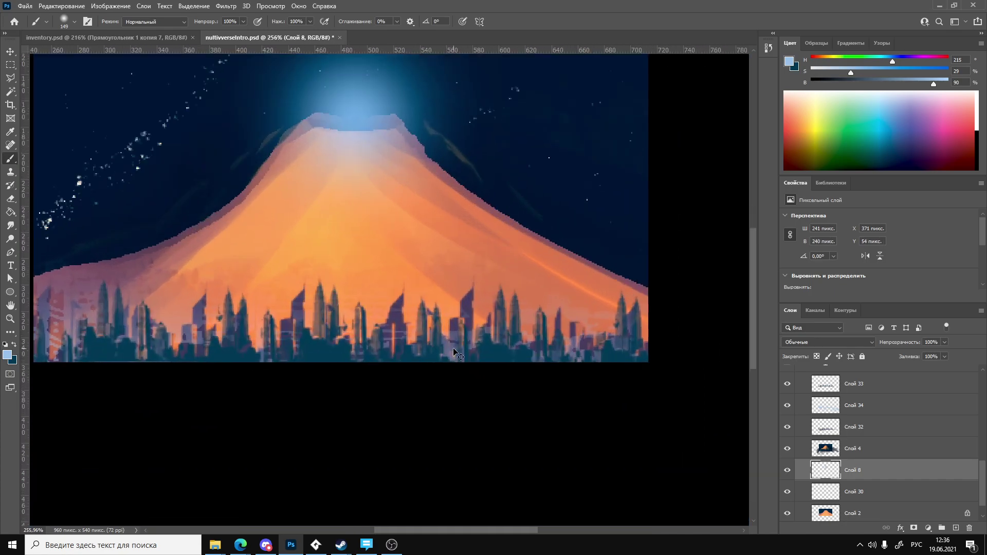
Set the blend mode of the crater glow layer Слой 8 to Разница.
scroll(435, 350, "down", 3, "alt")
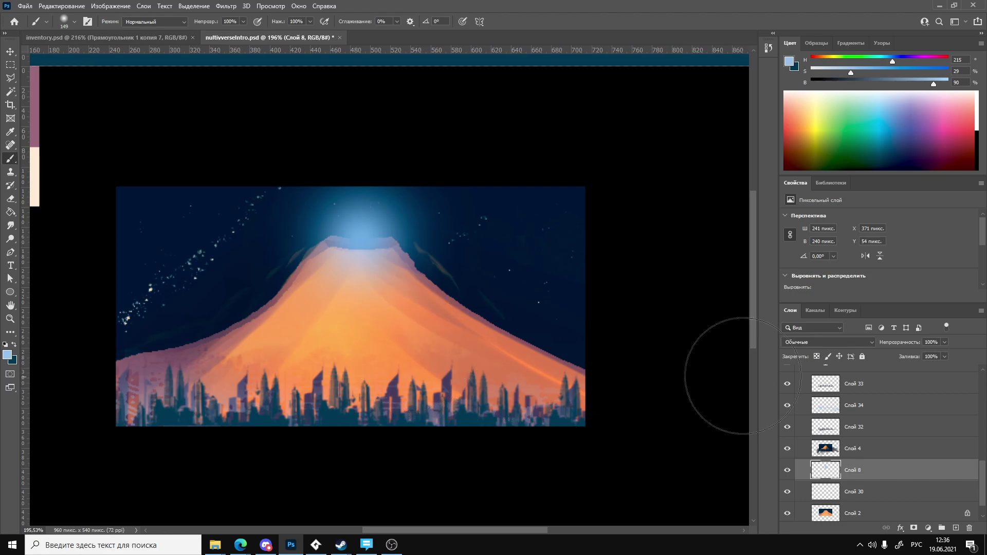
left_click(815, 343)
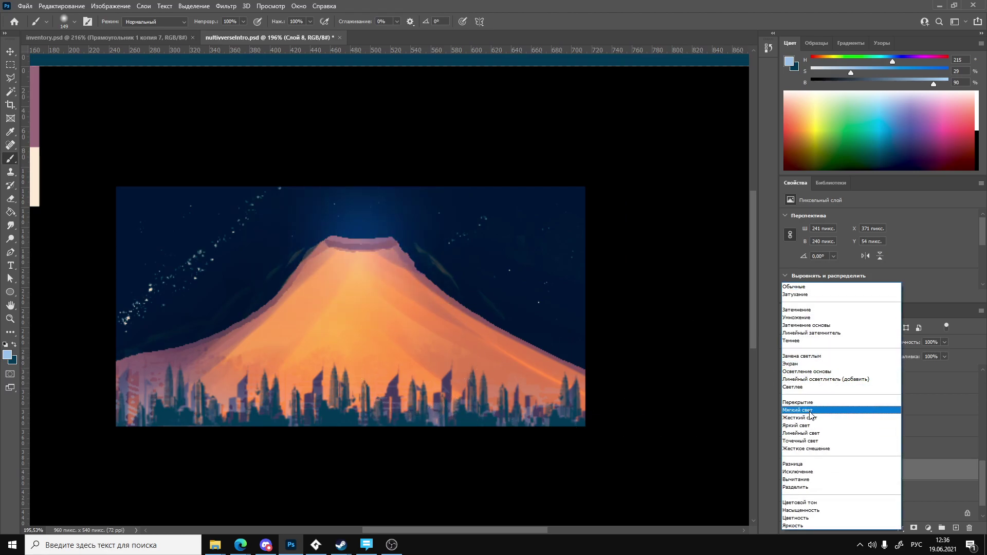
left_click(798, 463)
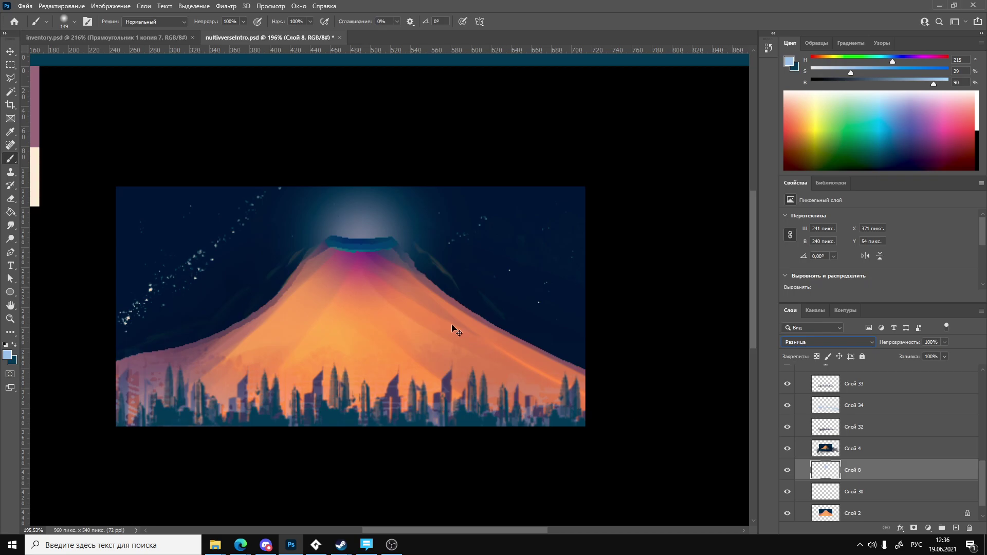
Try enlarging the glow on Слой 8 to about 465% and repositioning it over the volcano scene.
key("ctrl+t")
left_click_drag(484, 361, 669, 466)
scroll(377, 357, "down", 4, "alt")
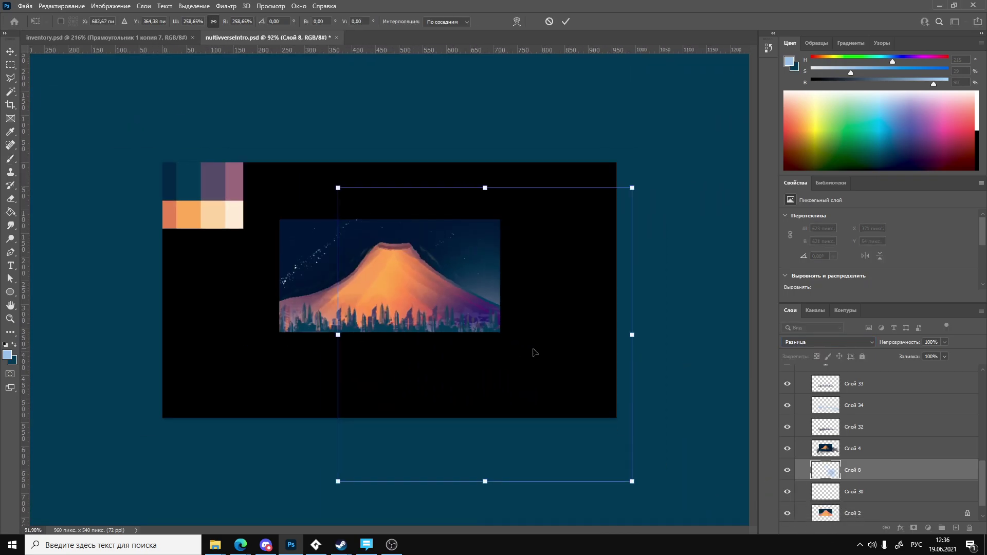
left_click_drag(565, 348, 479, 289)
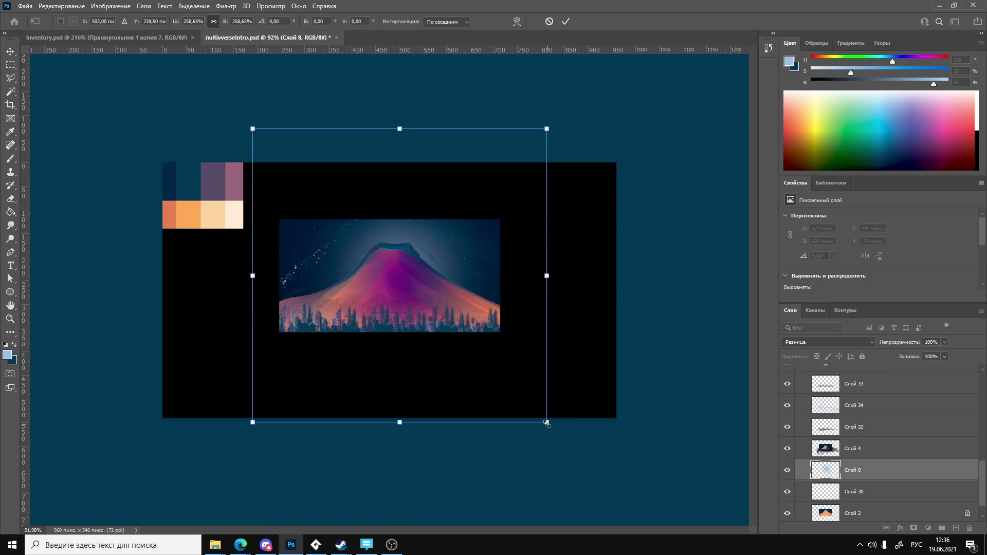
left_click_drag(547, 424, 706, 513)
left_click_drag(507, 336, 429, 291)
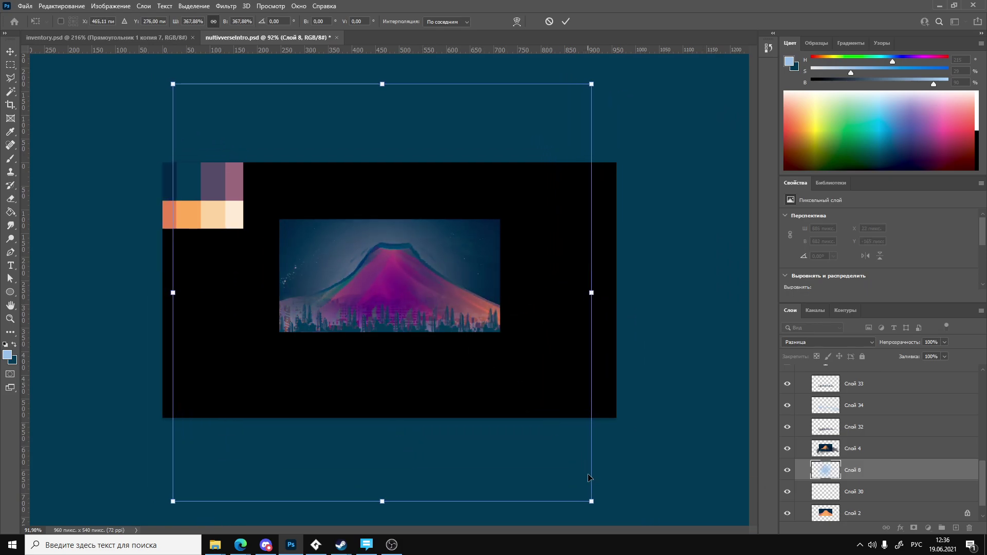
left_click_drag(591, 501, 701, 532)
left_click_drag(530, 387, 617, 305)
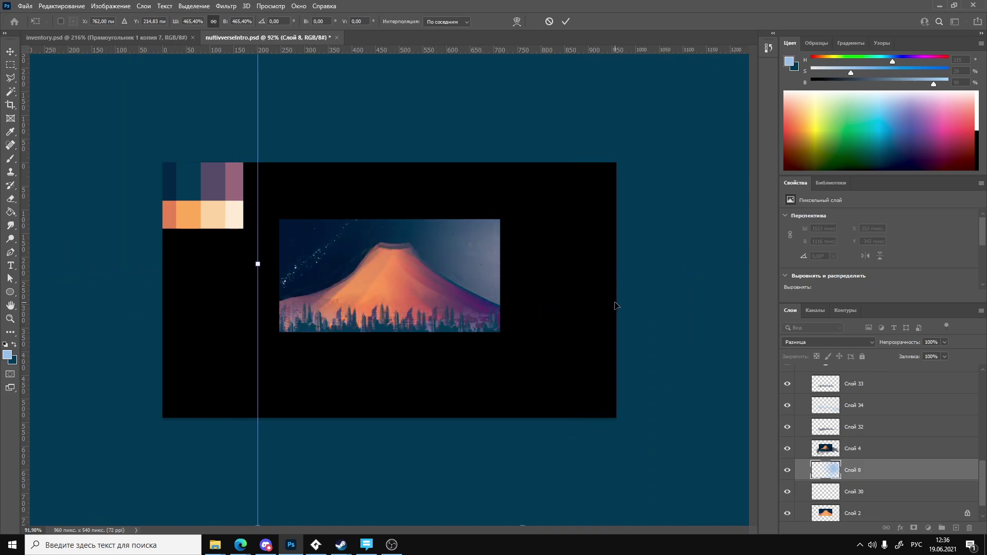
Try sliding the enlarged glow gradually leftward across the volcano scene and discard the transform.
key("Left")
key("Left")
key("Left")
key("Left")
key("Left")
key("Left")
key("Left")
key("Left")
key("Left")
key("Left")
key("Left")
key("Left")
key("Left")
key("Left")
key("Left")
key("Left")
key("Left")
key("Left")
key("Left")
key("Left")
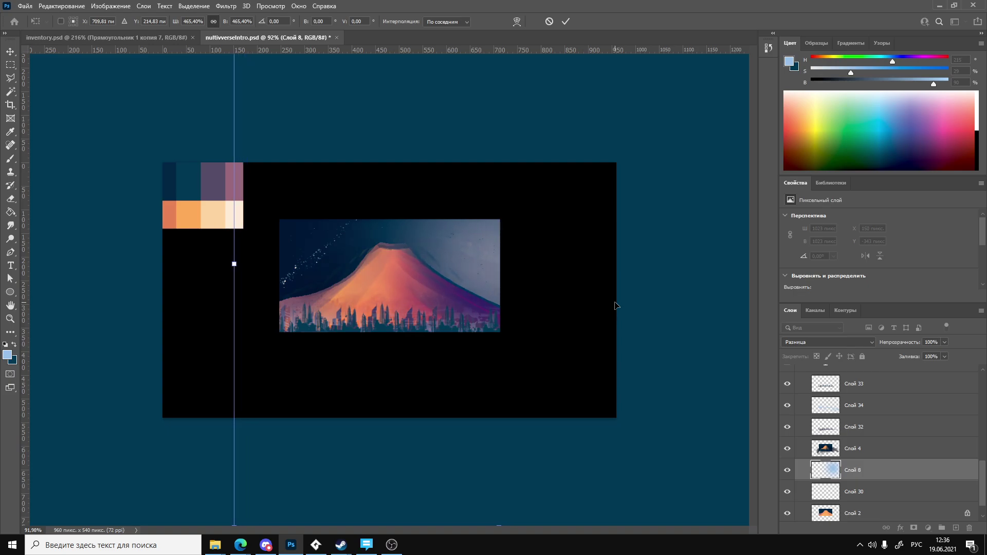
key("Left")
key("Left")
key("Left")
key("Left")
key("Left")
key("Left")
key("Left")
key("Left")
key("Left")
key("Left")
key("Left")
key("Left")
key("Left")
key("Left")
key("Left")
key("Left")
key("Left")
key("Left")
key("Left")
key("Left")
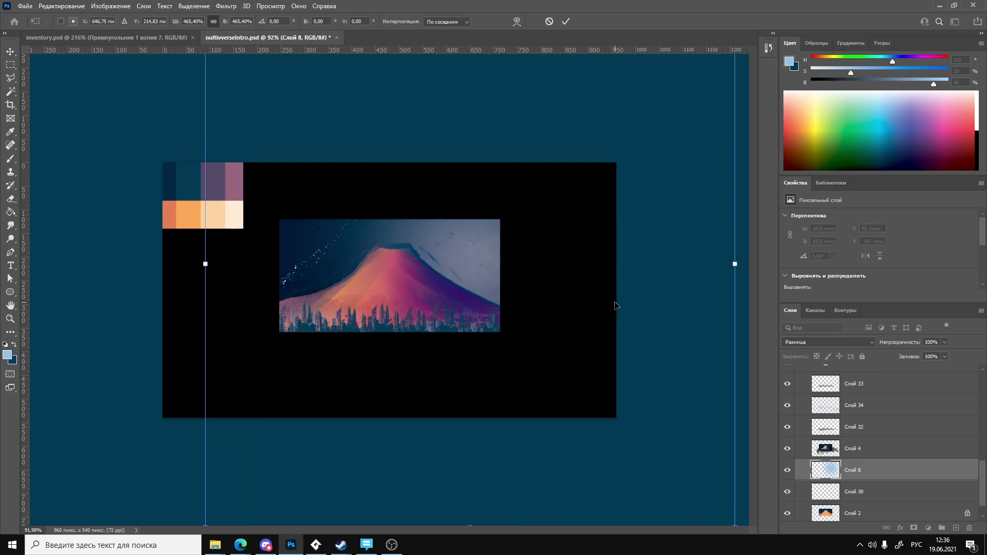
key("Left")
key("Left")
key("Left")
key("Left")
key("Left")
key("Left")
key("Left")
key("Left")
key("Left")
key("Left")
key("Left")
key("Left")
key("Left")
key("Left")
key("Left")
key("Left")
key("Left")
key("Left")
key("Left")
key("Left")
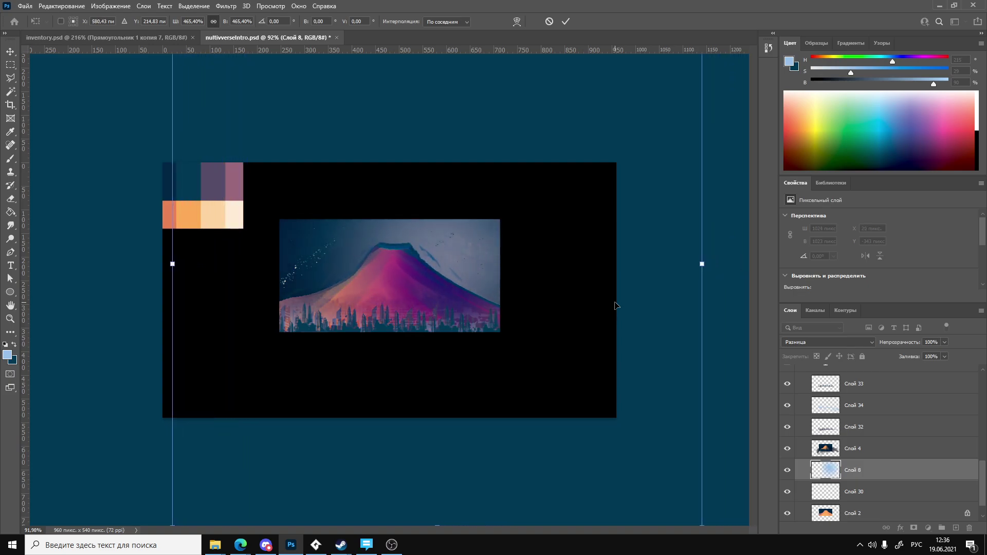
key("Left")
key("Left")
key("Left")
key("Left")
key("Left")
key("Left")
key("Left")
key("Left")
key("Left")
key("Left")
key("Left")
key("Left")
key("Left")
key("Left")
key("Left")
key("Left")
key("Left")
key("Left")
key("Left")
key("Left")
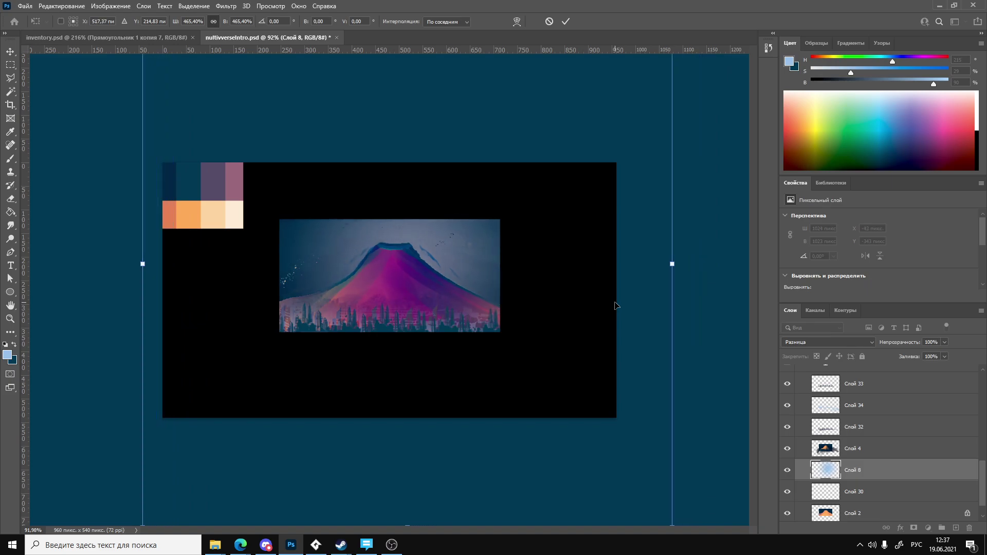
key("Left")
key("Left")
key("Left")
key("Left")
key("Left")
key("Left")
key("Left")
key("Left")
key("Left")
key("Left")
key("Left")
key("Left")
key("Left")
key("Left")
key("Left")
key("Left")
key("Left")
key("Left")
key("Left")
key("Left")
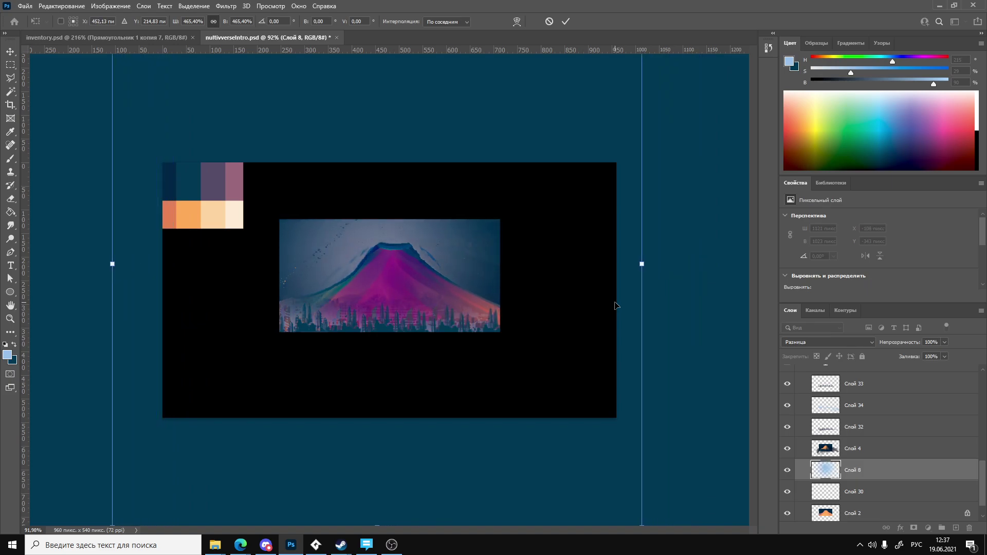
key("Left")
key("Left")
key("Left")
key("Left")
key("Left")
key("Left")
key("Left")
key("Left")
key("Left")
key("Left")
key("Left")
key("Left")
key("Left")
key("Left")
key("Left")
key("Left")
key("Left")
key("Left")
key("Left")
key("Left")
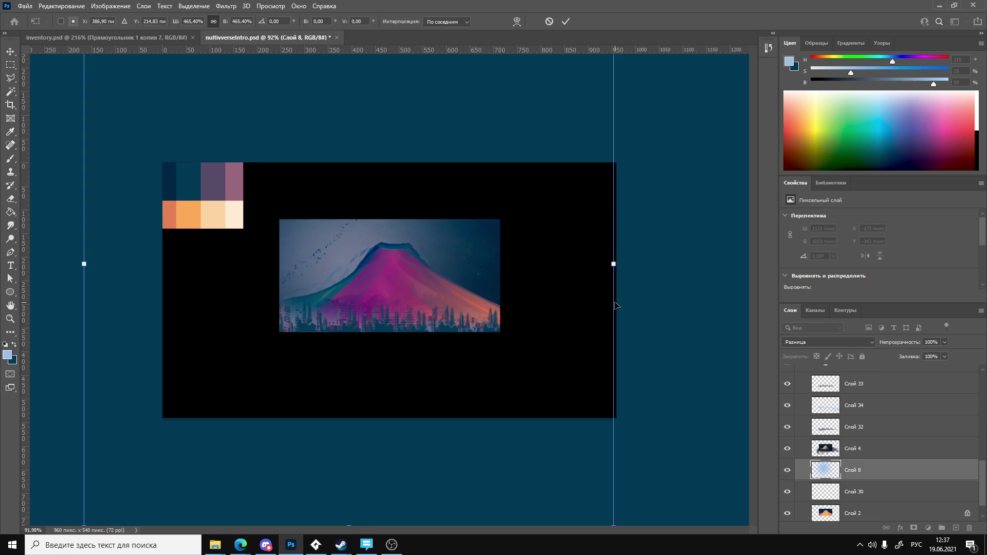
key("Left")
key("Left")
key("Left")
key("Left")
key("Left")
key("Left")
key("Left")
key("Left")
key("Left")
key("Left")
key("Left")
key("Left")
key("Left")
key("Left")
key("Left")
key("Left")
key("Left")
key("Left")
key("Left")
key("Left")
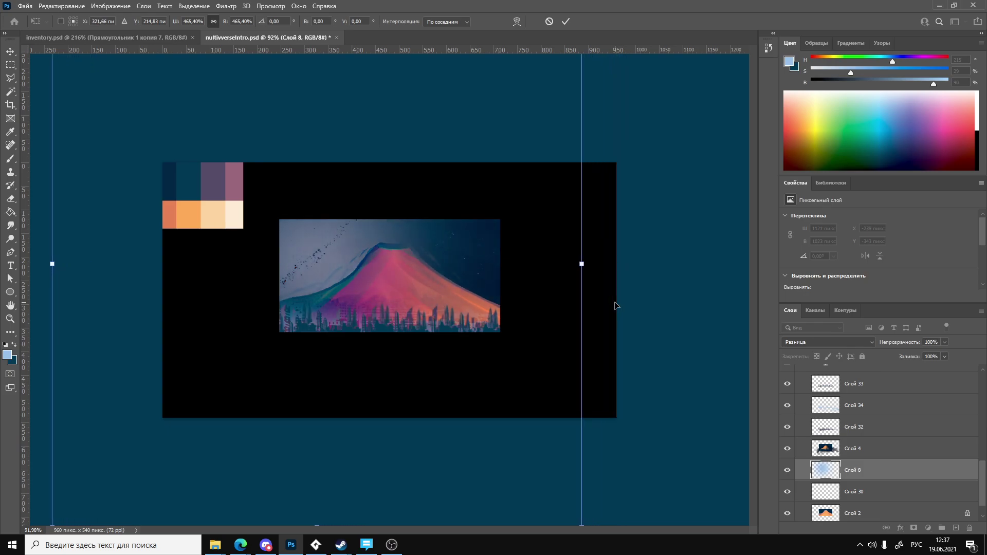
key("Left")
key("Left")
key("Left")
key("Left")
key("Left")
key("Left")
key("Left")
key("Left")
key("Left")
key("Left")
key("Left")
key("Left")
key("Left")
key("Left")
key("Left")
key("Left")
key("Left")
key("Left")
key("Left")
key("Left")
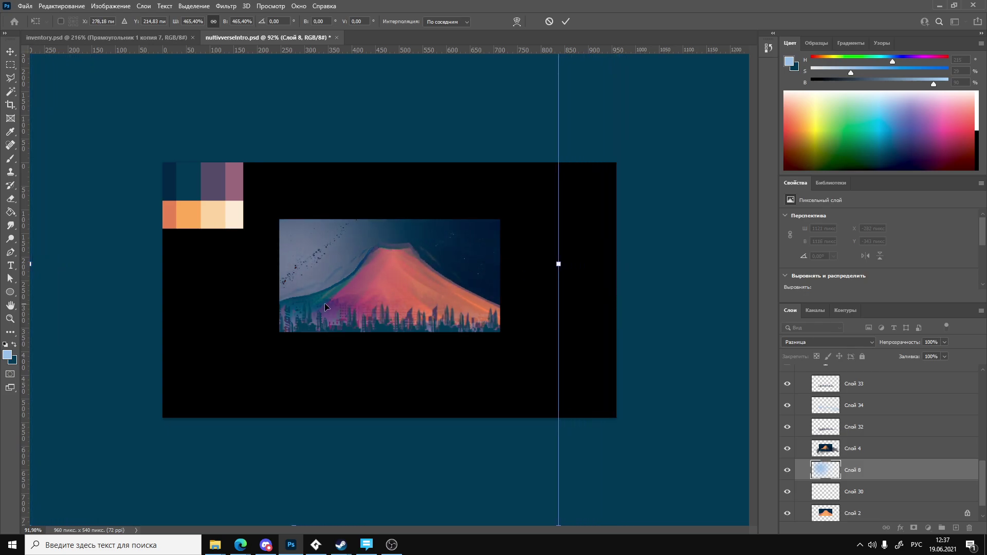
left_click_drag(190, 297, 445, 342)
key("Return")
key("b")
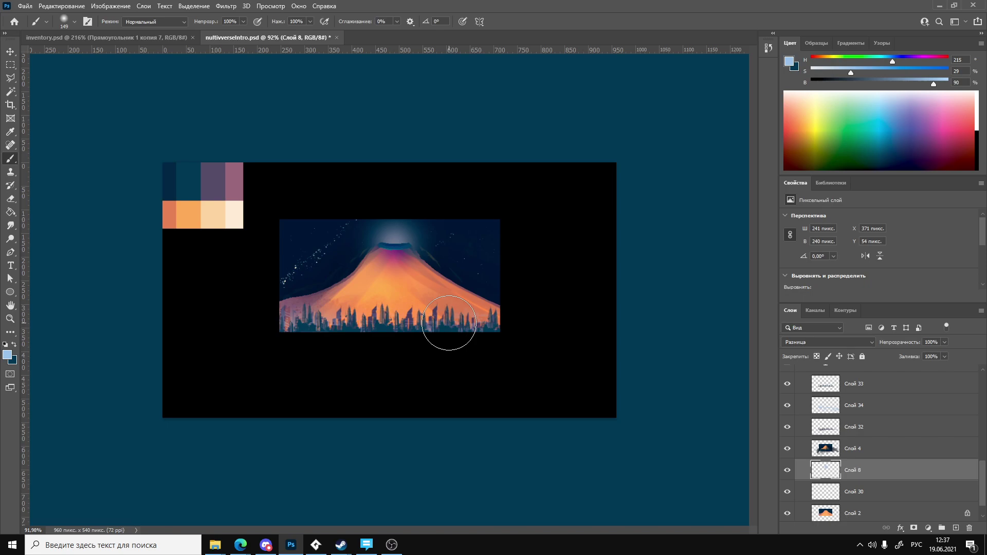
Delete the glow layer Слой 8 from the volcano scene.
key("Delete")
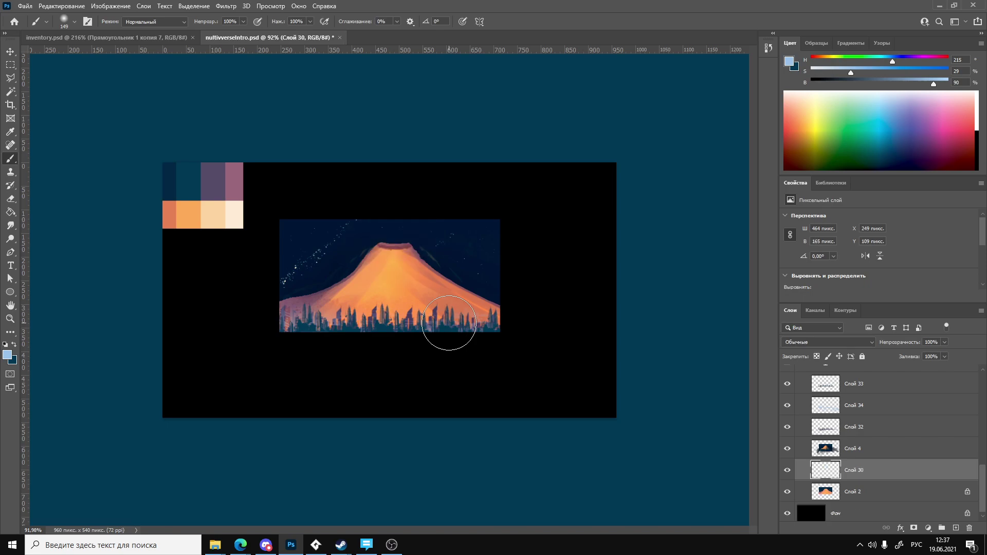
scroll(432, 303, "up", 5, "alt")
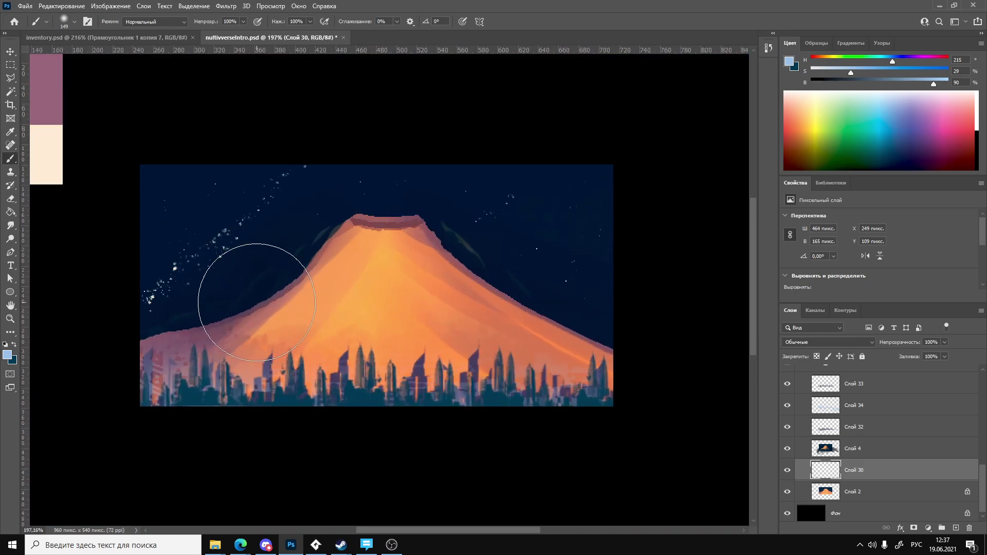
scroll(353, 422, "up", 1)
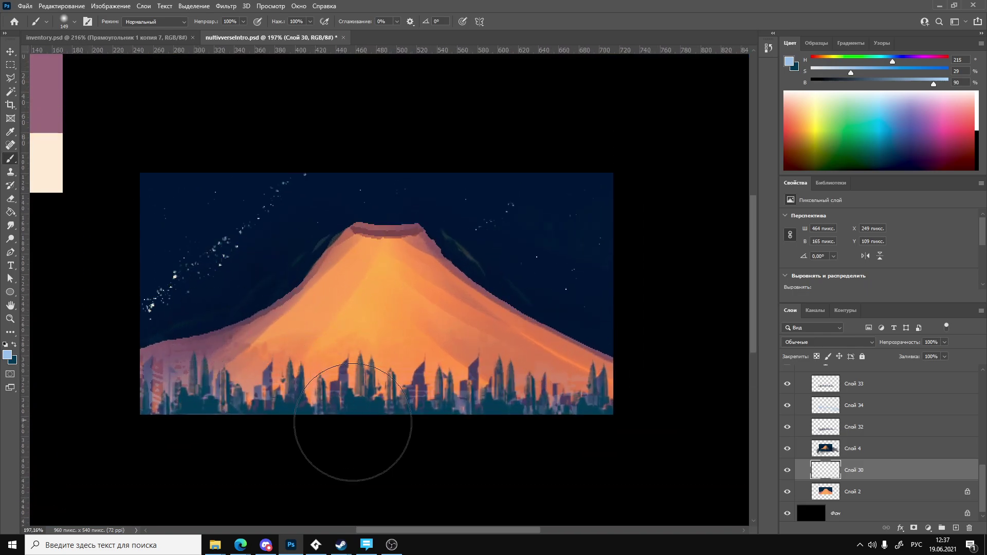
scroll(353, 422, "up", 1)
Switch to the Edge window with the skyline brush page and search the web for "gamameker bm_subtract".
mouse_move(236, 549)
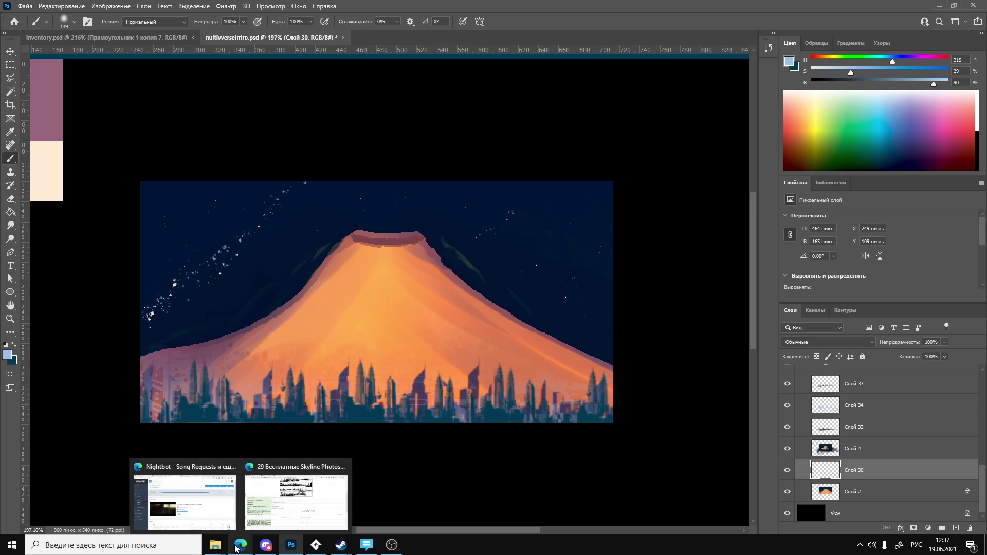
left_click(290, 501)
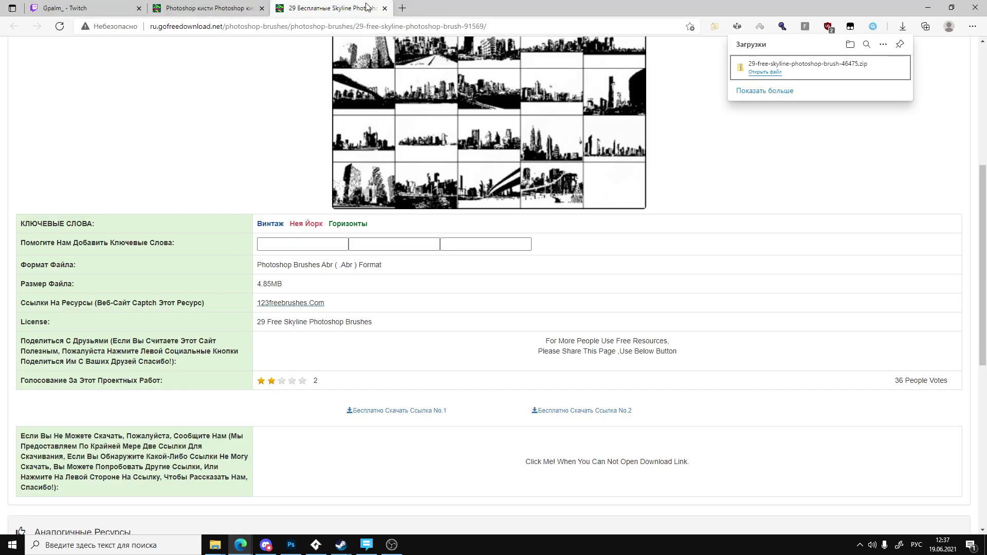
left_click(379, 26)
type("пфьуф")
key("ctrl+a")
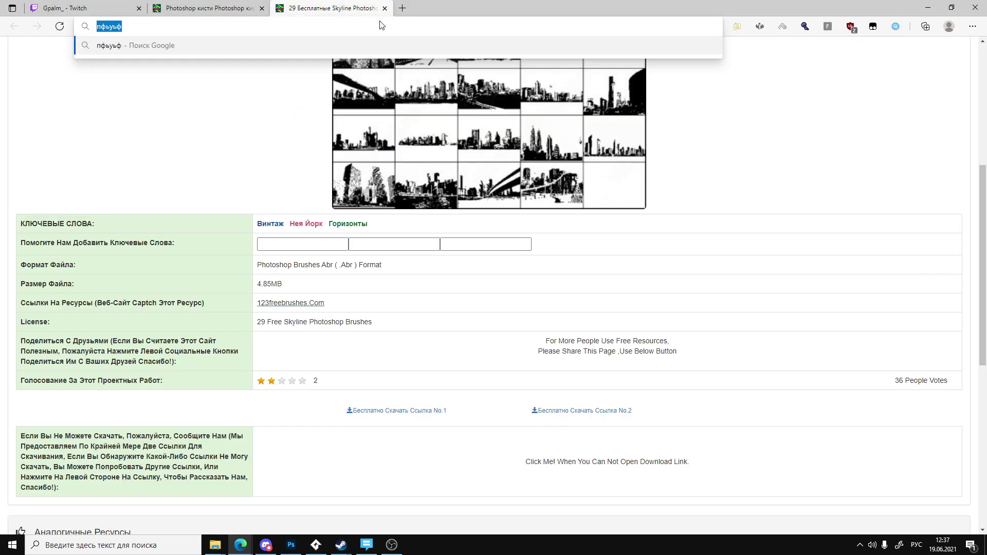
key("alt+shift")
type("gamamekr")
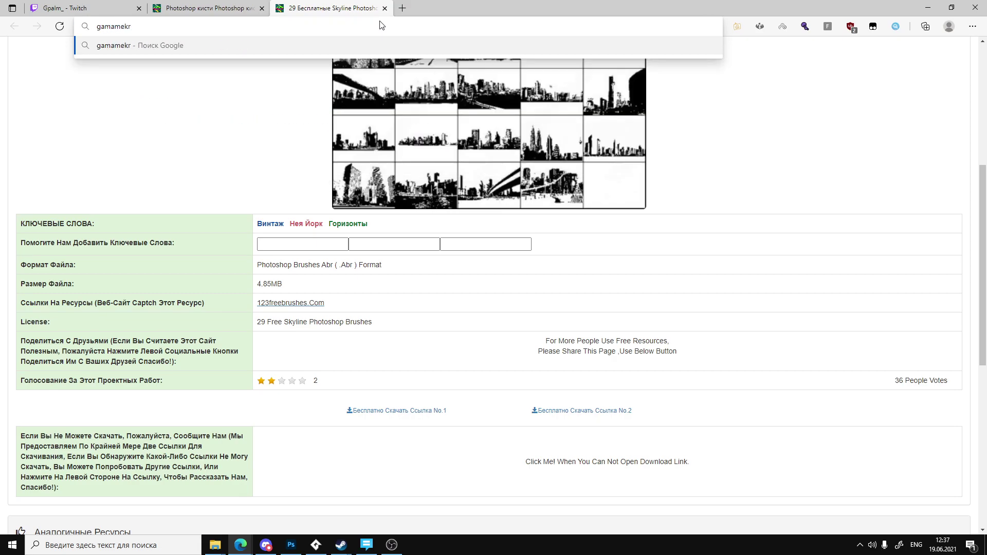
key("BackSpace")
type("er")
key("alt+Tab")
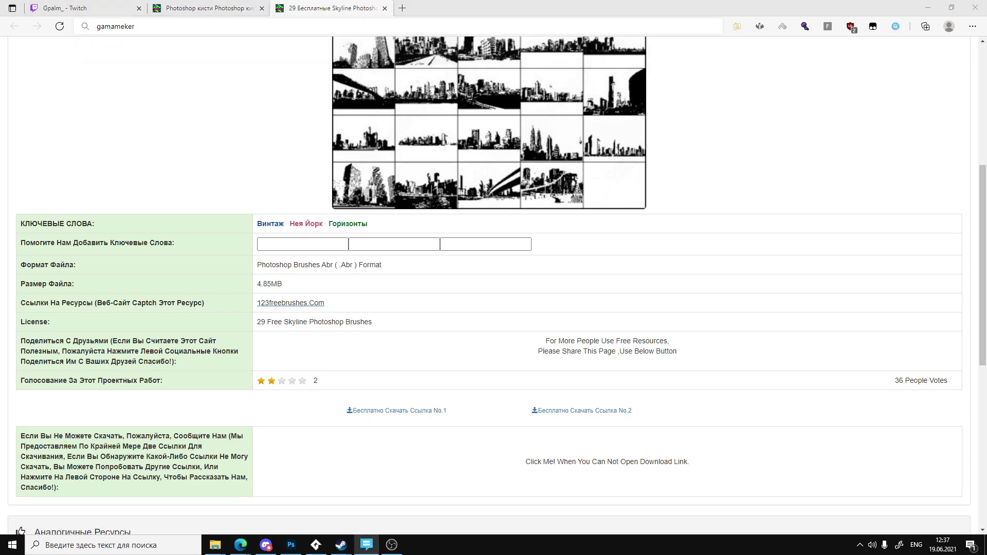
left_click(170, 27)
type("bm_subtract")
key("Return")
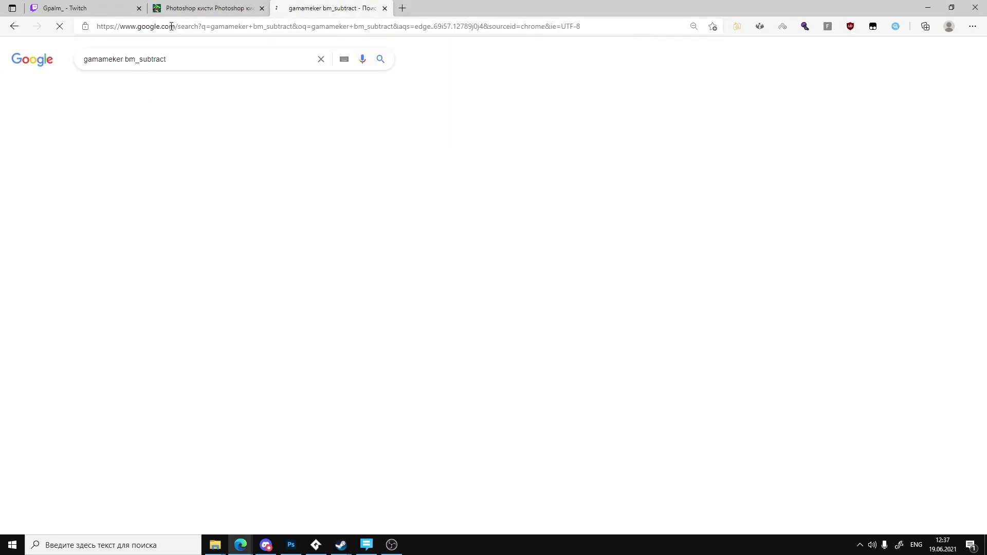
Open the GameMaker Community thread "[SOLVED] Subtract Blend Mode" and read its code and replies.
left_click(187, 173)
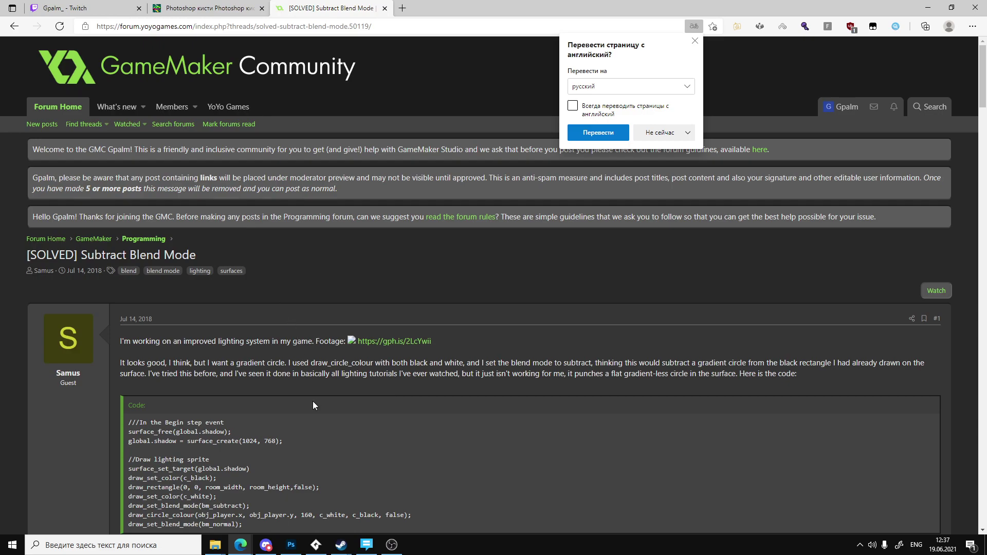
left_click(314, 406)
scroll(314, 390, "down", 2)
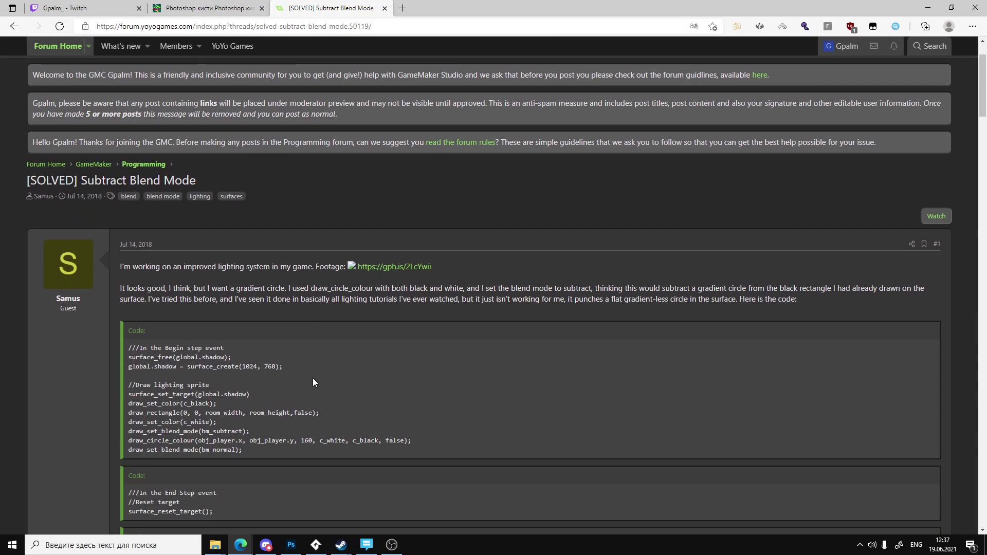
scroll(313, 379, "down", 4)
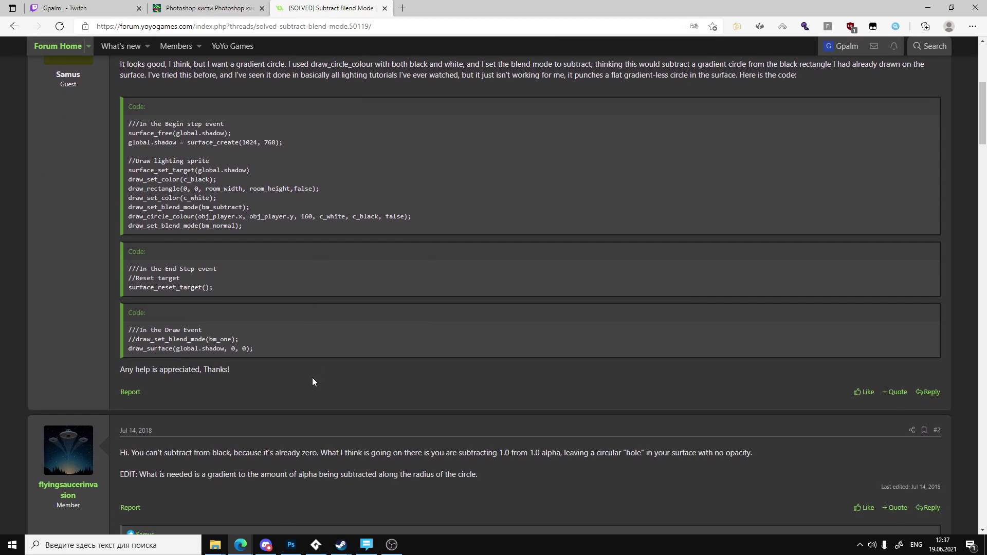
scroll(313, 378, "down", 1)
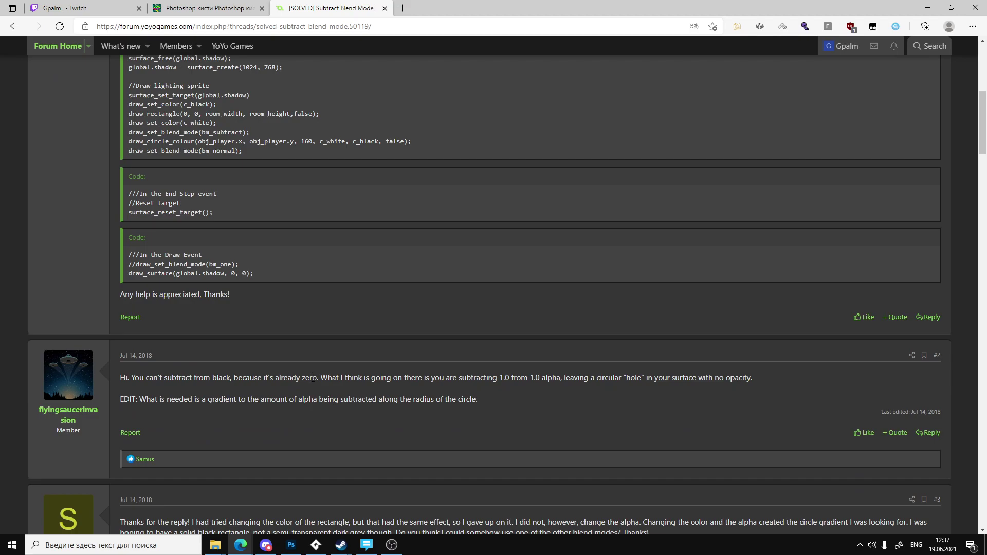
scroll(312, 378, "down", 4)
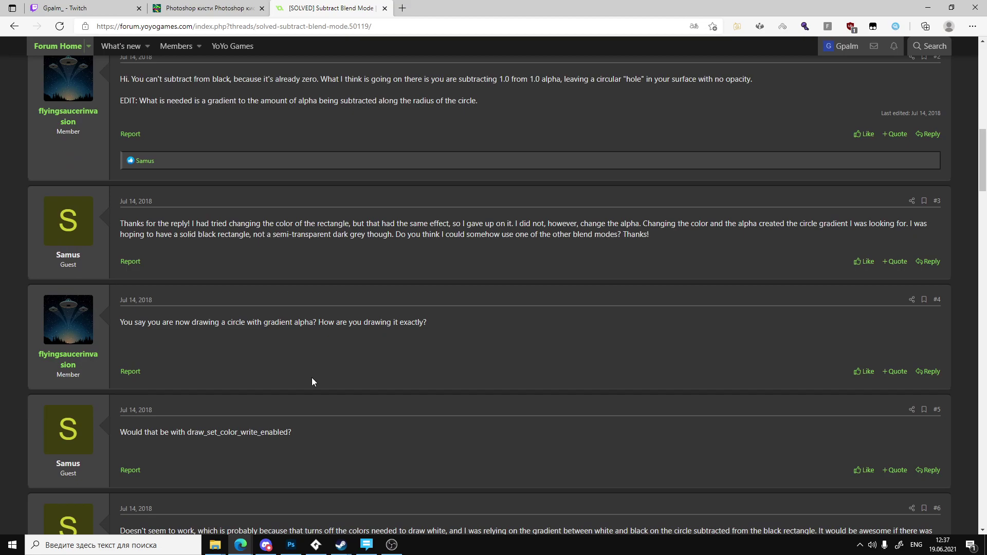
scroll(312, 382, "down", 5)
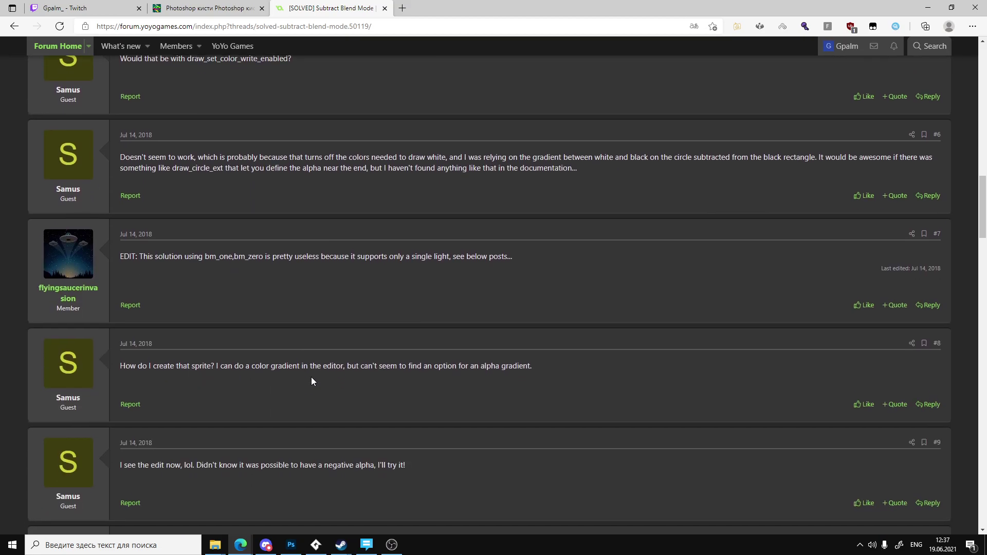
scroll(312, 381, "down", 1)
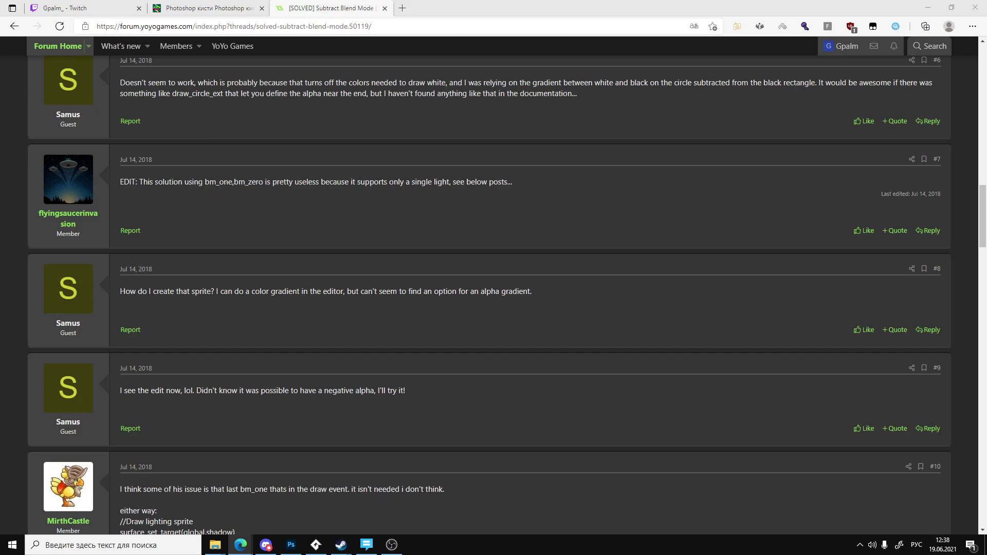
Switch back to Photoshop and add a new layer named "э" directly above Слой 34.
key("alt+Tab")
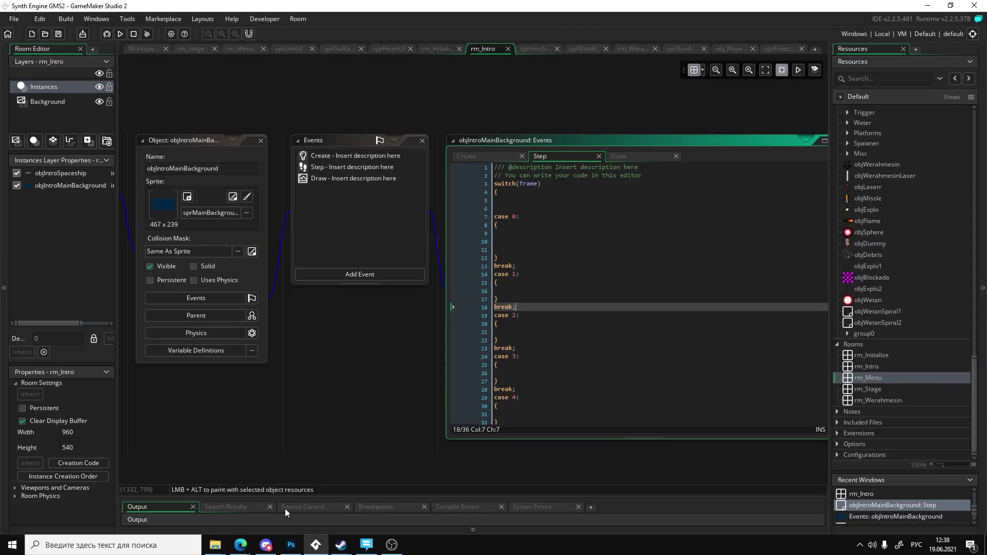
left_click(291, 545)
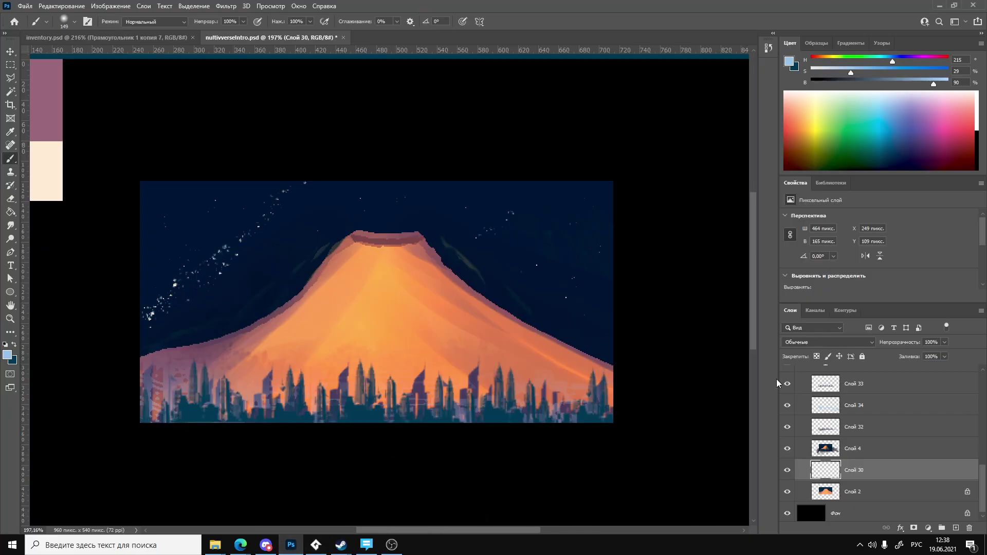
left_click(828, 342)
left_click(944, 415)
left_click(895, 405)
scroll(895, 404, "up", 2)
scroll(869, 427, "down", 2)
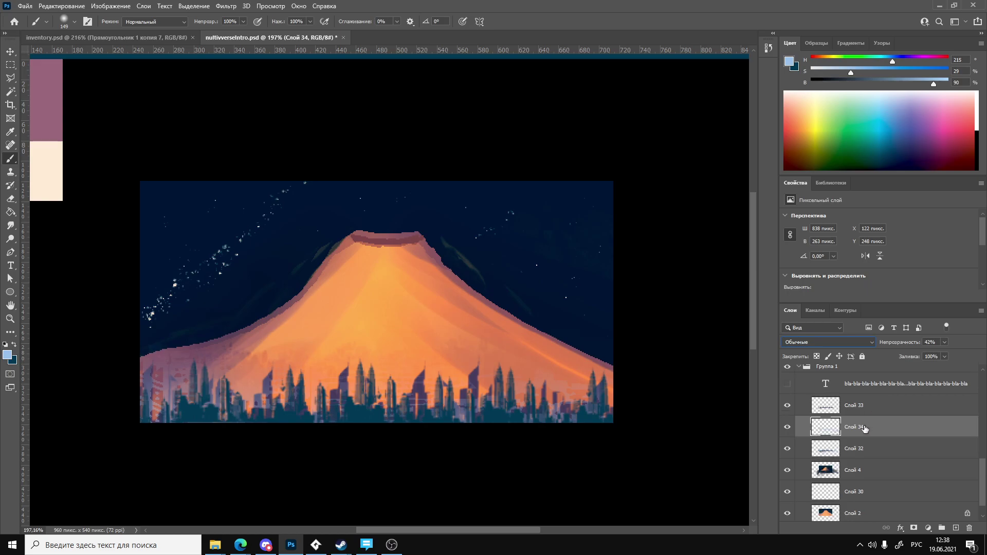
key("ctrl+shift+n")
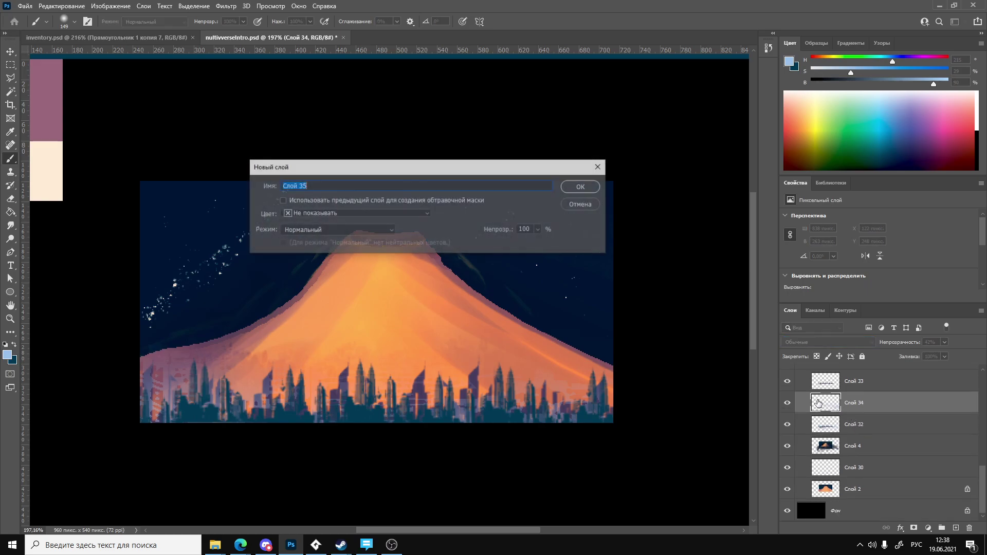
type("э")
key("Return")
Paint a soft light-blue glow above the volcano's crater on layer э and set its blend mode to Subtract (Вычитание).
left_click(377, 238)
key("ctrl+z")
left_click(373, 233)
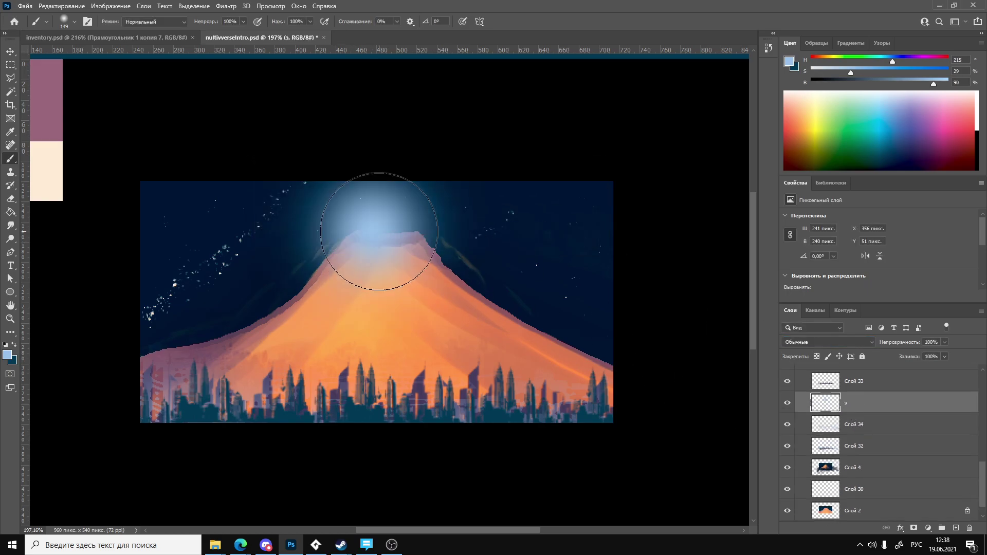
left_click(382, 229)
key("ctrl+z")
left_click_drag(390, 229, 407, 221, "ctrl")
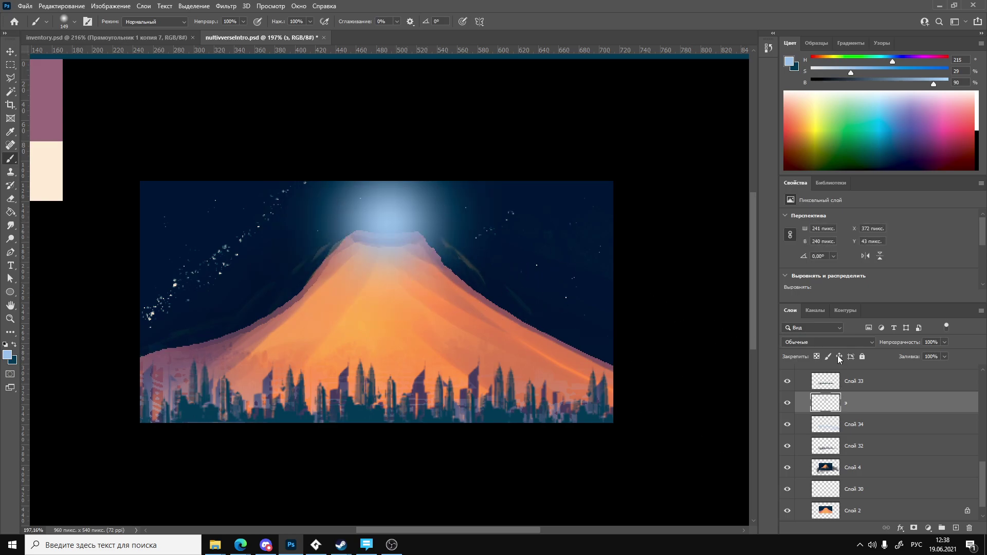
left_click(828, 342)
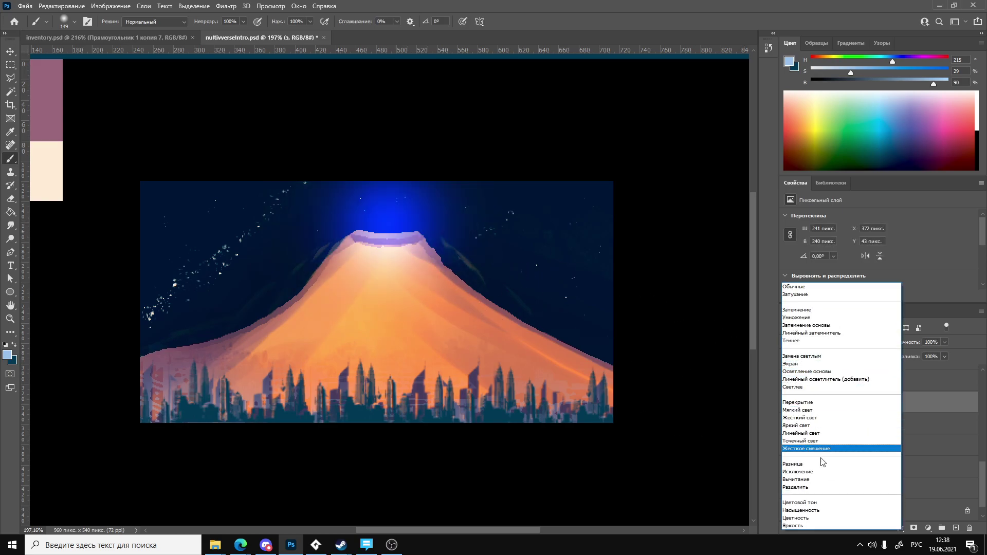
left_click(817, 480)
Enlarge the glow to about 180% over the volcano's right slope and place layer э directly above Слой 2.
key("ctrl+t")
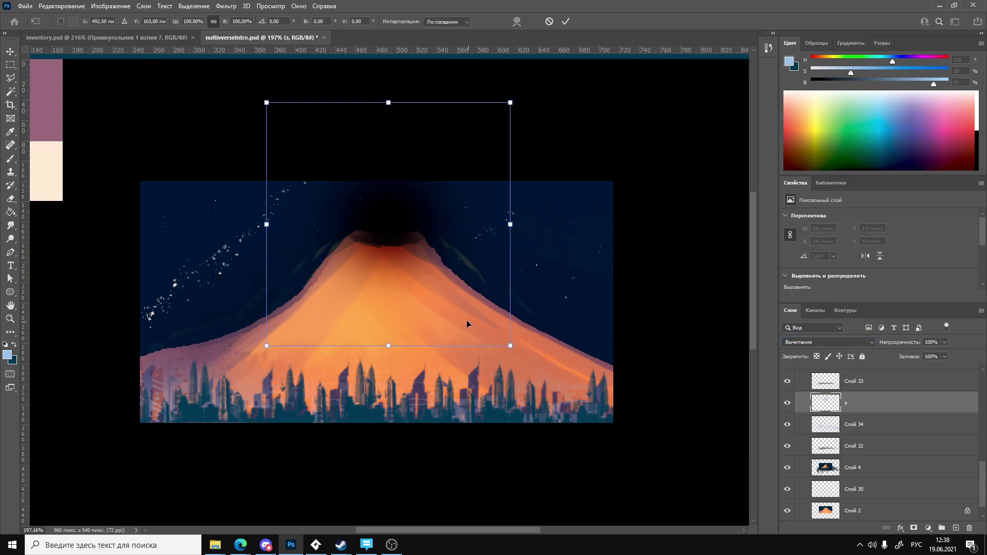
scroll(455, 313, "down", 3, "alt")
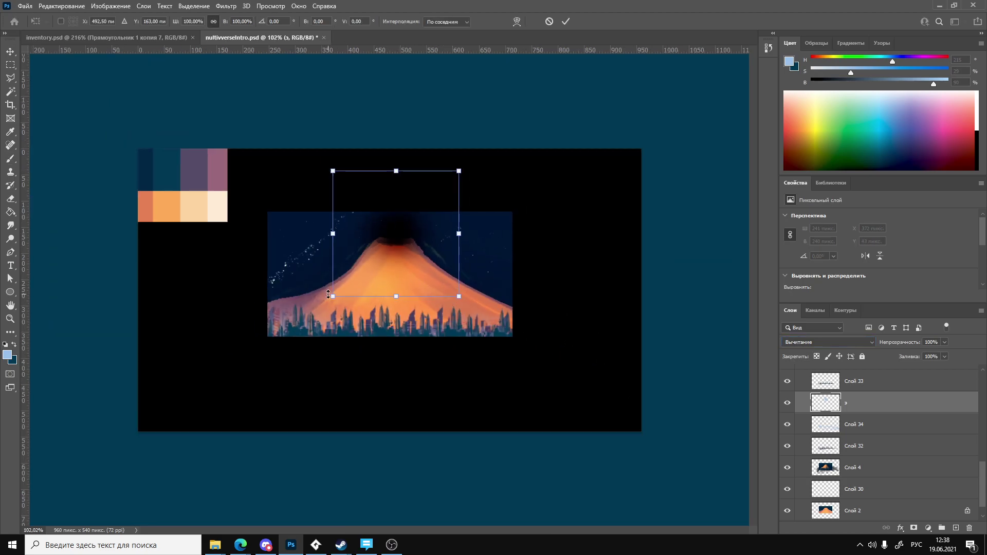
left_click_drag(328, 294, 451, 263)
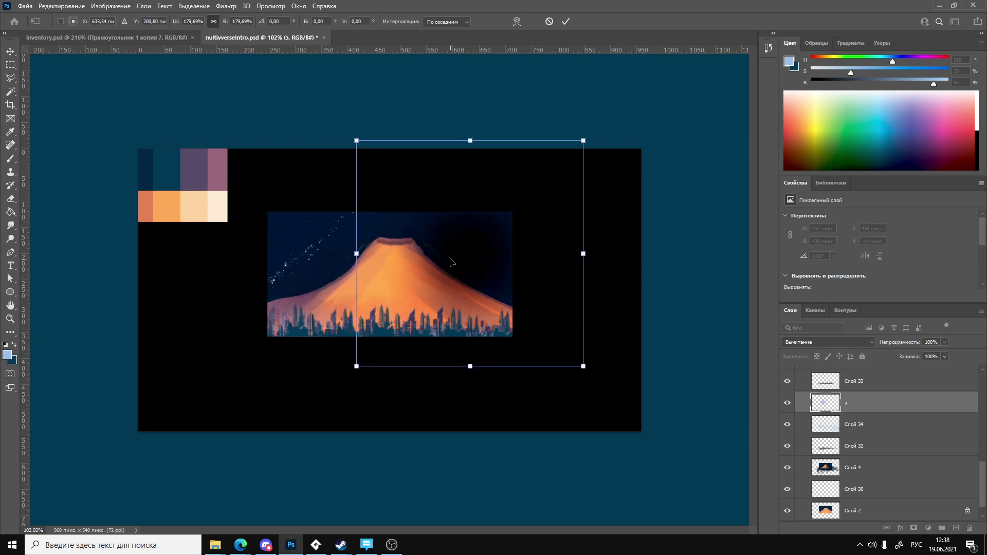
left_click_drag(895, 410, 887, 506)
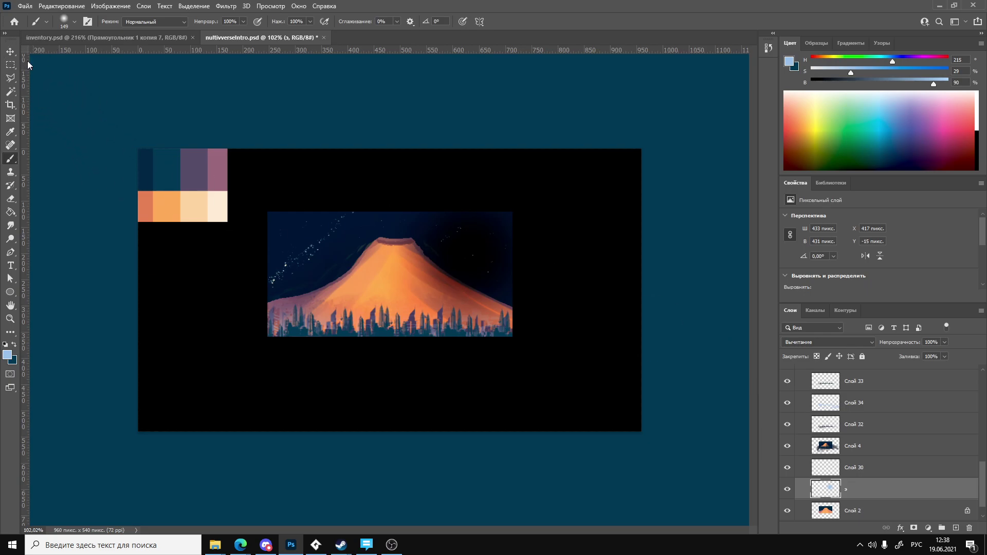
Try moving the glow across the scene with the Move tool and undo the accidental shifts of Слой 4.
key("v")
left_click(472, 259, "ctrl")
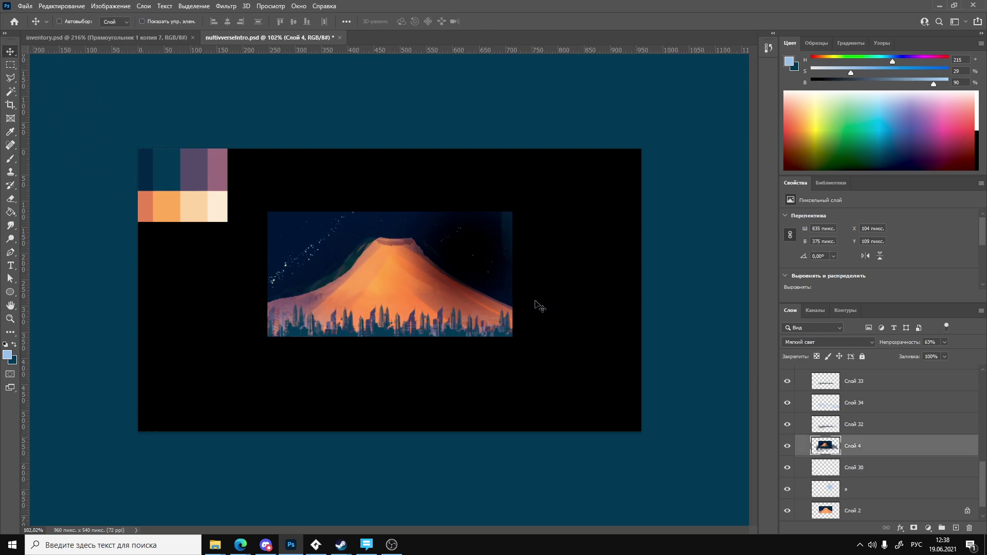
key("ctrl+z")
left_click(837, 492)
left_click_drag(477, 250, 508, 250, "ctrl")
key("ctrl+z")
left_click(848, 490)
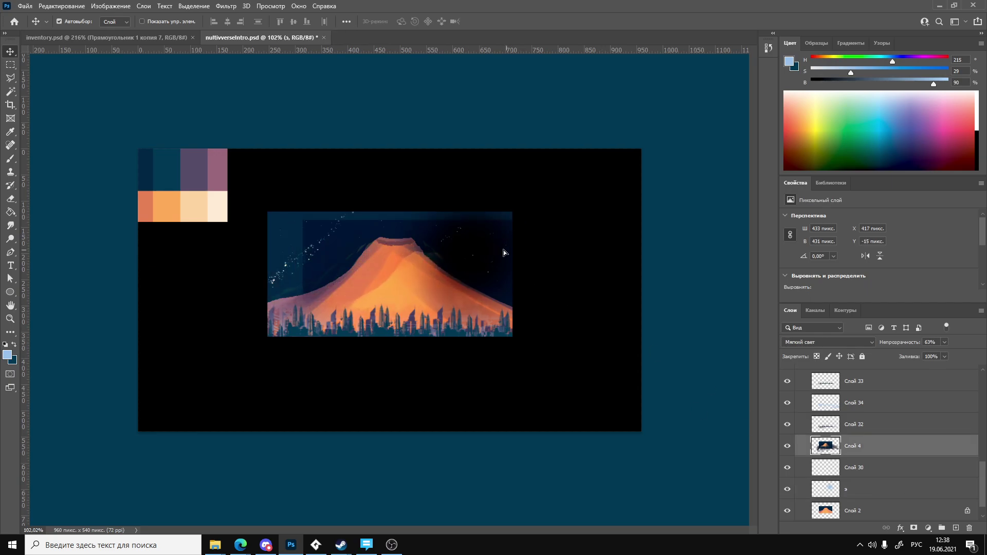
key("ctrl+z")
Nudge glow layer э back and forth across the sky, ending over the volcano's left slope at X 216, Y -25 px.
left_click(827, 487)
key("shift+Left")
key("shift+Left")
key("shift+Left")
key("shift+Left")
key("shift+Left")
key("shift+Left")
key("shift+Left")
key("shift+Left")
key("shift+Left")
key("shift+Left")
key("shift+Left")
key("shift+Left")
key("shift+Left")
key("shift+Left")
key("shift+Left")
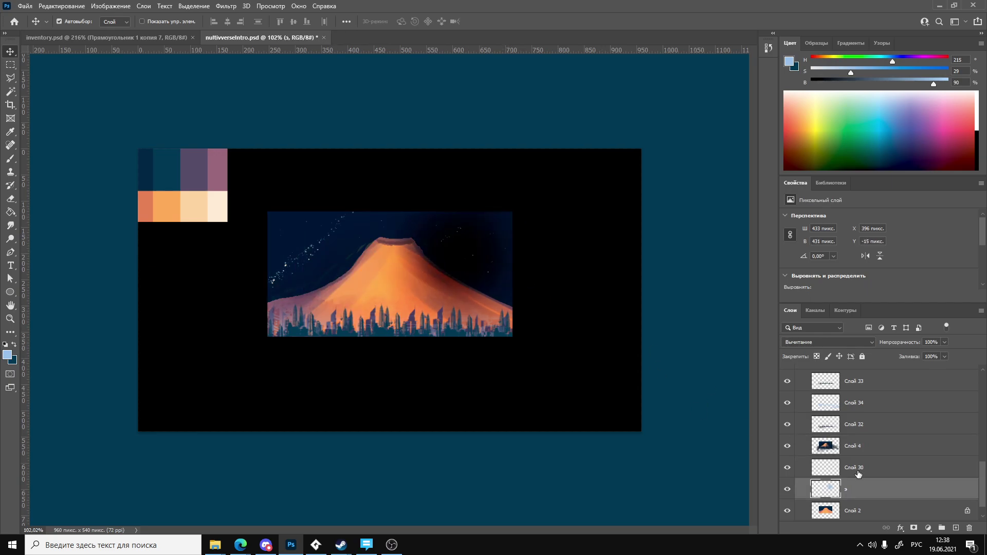
key("shift+Left")
key("shift+Left")
key("shift+Left")
key("shift+Left")
key("shift+Left")
key("shift+Left")
key("shift+Left")
key("shift+Left")
key("shift+Left")
key("shift+Left")
key("shift+Left")
key("shift+Left")
key("shift+Left")
key("shift+Left")
key("shift+Left")
key("shift+Left")
key("shift+Left")
key("shift+Left")
key("shift+Left")
key("shift+Left")
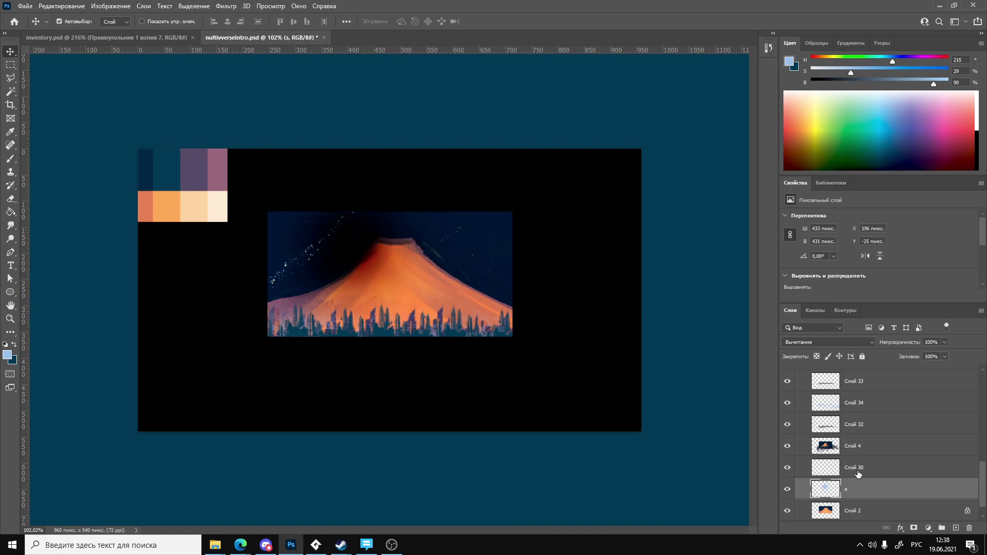
key("shift+Up")
key("shift+Up")
key("shift+Up")
key("shift+Up")
key("shift+Up")
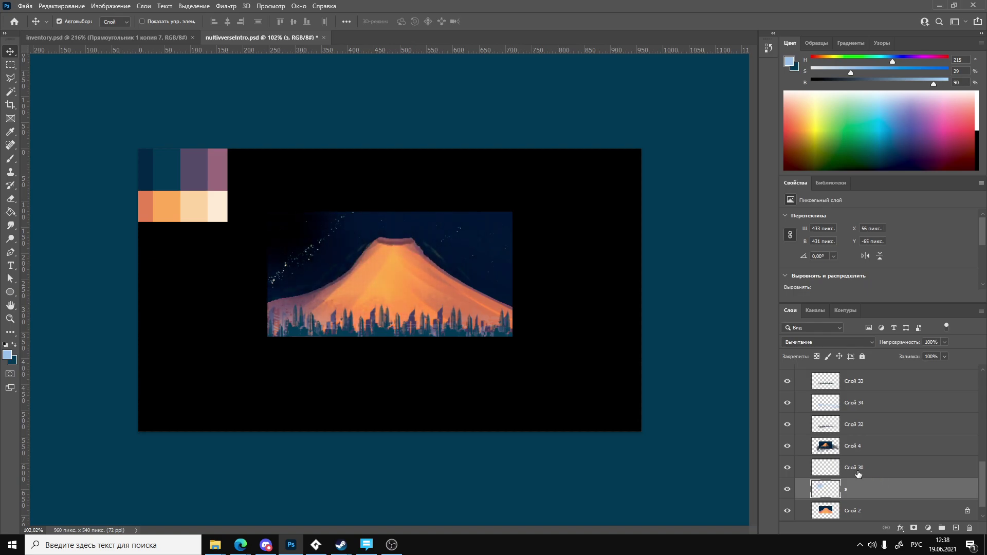
key("shift+Down")
key("shift+Right")
key("shift+Right")
key("shift+Right")
key("shift+Right")
key("shift+Right")
key("shift+Right")
key("shift+Right")
key("shift+Right")
key("shift+Right")
key("shift+Right")
key("shift+Right")
key("shift+Right")
key("shift+Right")
key("shift+Right")
key("shift+Right")
key("shift+Right")
key("shift+Right")
key("shift+Right")
key("shift+Right")
key("shift+Right")
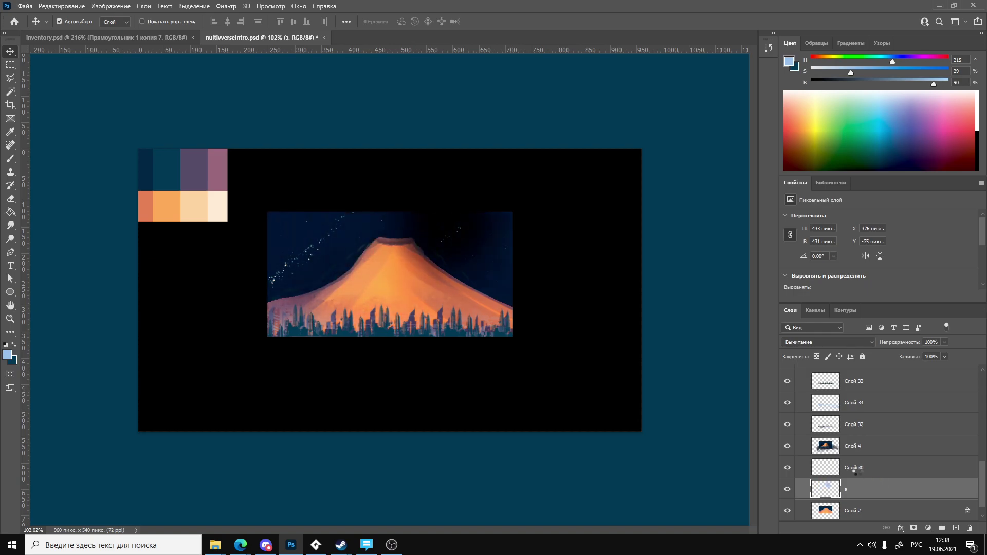
key("shift+Left")
key("shift+Left")
key("shift+Down")
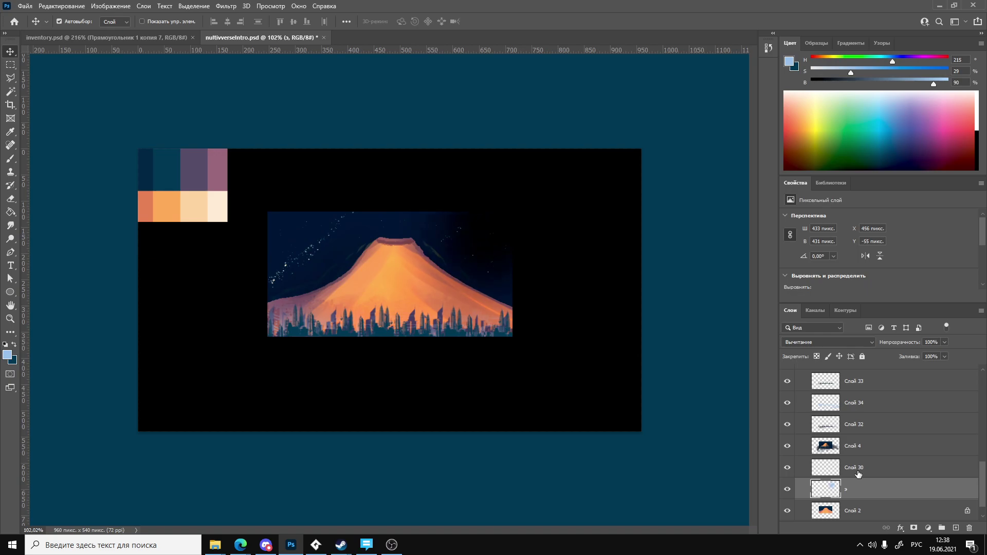
key("shift+Right")
key("shift+Right")
key("shift+Right")
key("shift+Right")
key("shift+Right")
key("shift+Right")
key("shift+Right")
key("shift+Right")
key("shift+Right")
key("shift+Right")
key("shift+Right")
key("shift+Right")
key("shift+Right")
key("shift+Down")
key("shift+Down")
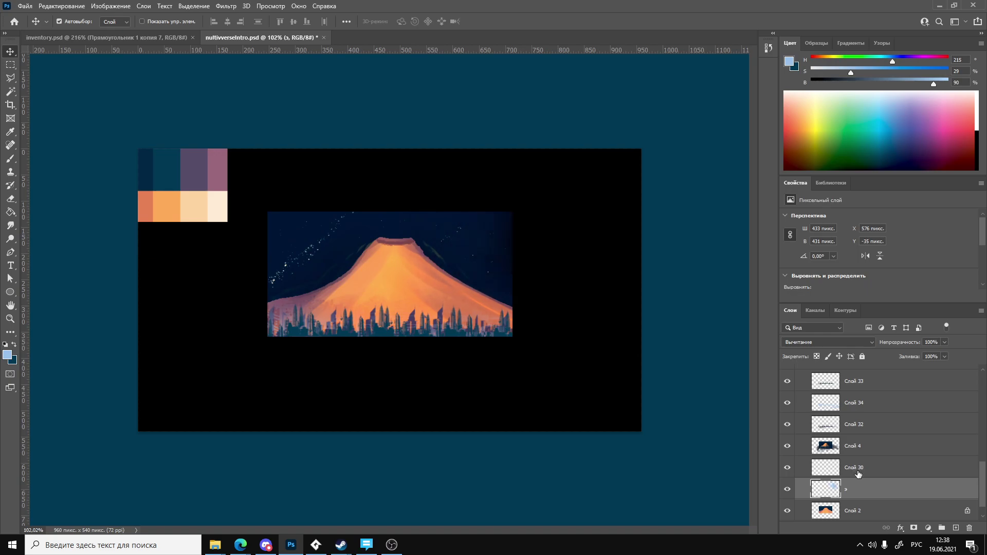
key("shift+Left")
key("shift+Left")
key("shift+Left")
key("shift+Left")
key("shift+Left")
key("shift+Left")
key("shift+Left")
key("shift+Left")
key("shift+Left")
key("shift+Left")
key("shift+Left")
key("shift+Left")
key("shift+Left")
key("shift+Left")
key("shift+Left")
key("shift+Left")
key("shift+Left")
key("shift+Left")
key("shift+Left")
key("shift+Left")
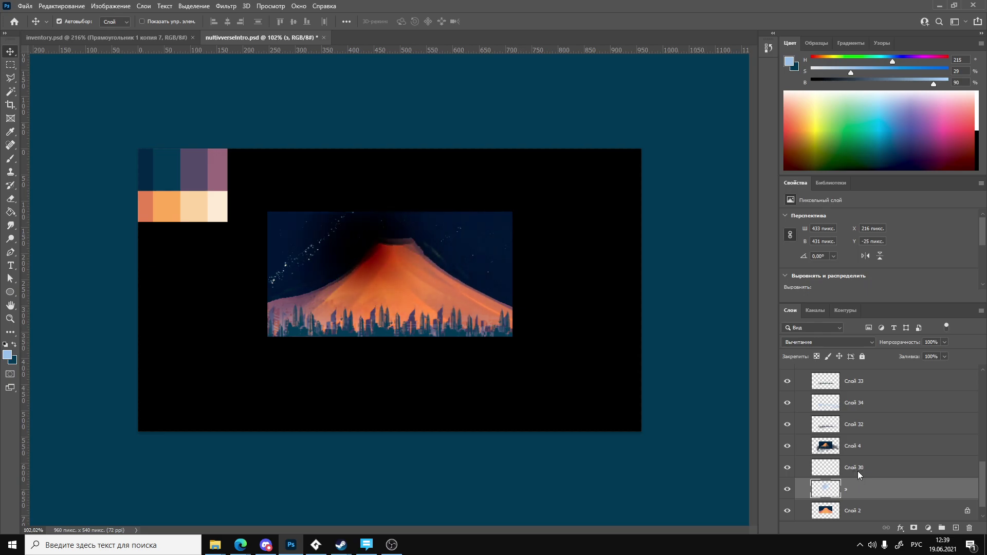
Enlarge the glow on layer э to about 837 × 834 px over the scene and set its blend mode to Difference (Разница).
key("ctrl+t")
left_click_drag(425, 361, 639, 494)
left_click_drag(481, 416, 587, 346)
key("Return")
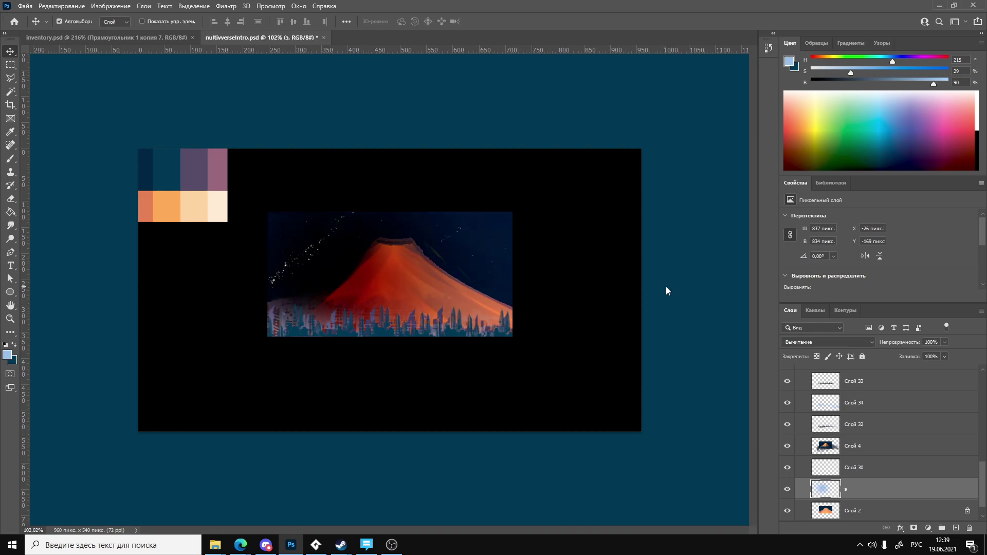
left_click(795, 341)
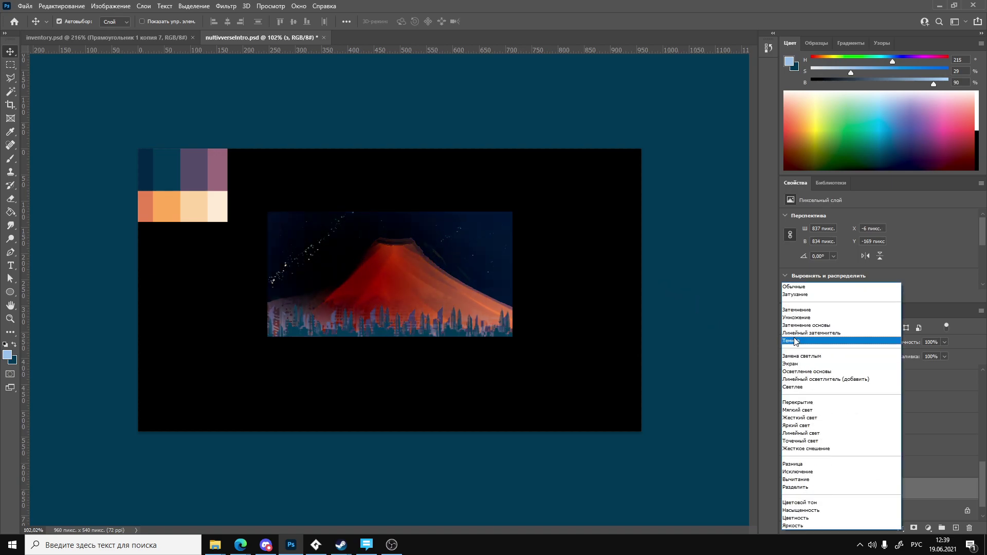
left_click(800, 464)
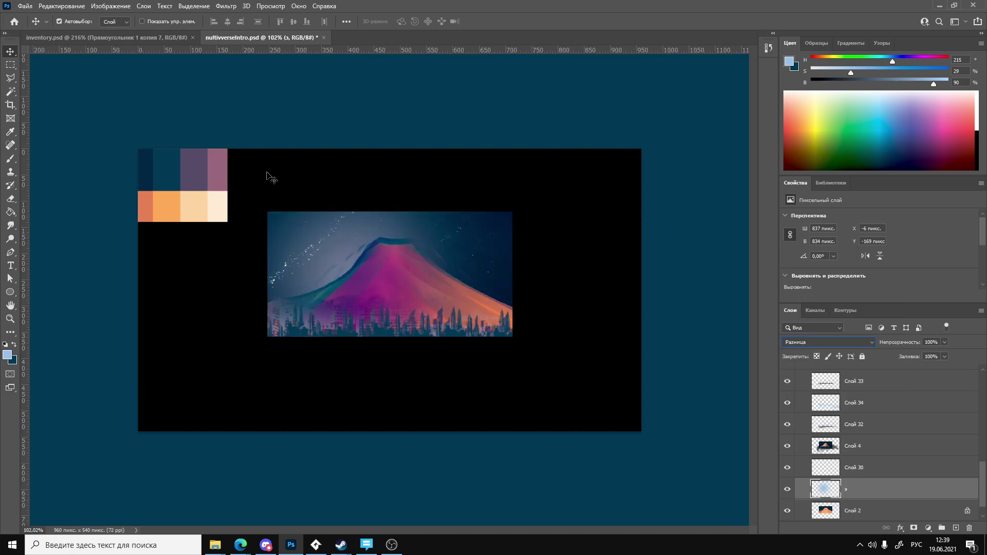
Switch to the Edge window, return from the forum thread to the Google results and search for "gamameker bm_difference".
left_click(240, 544)
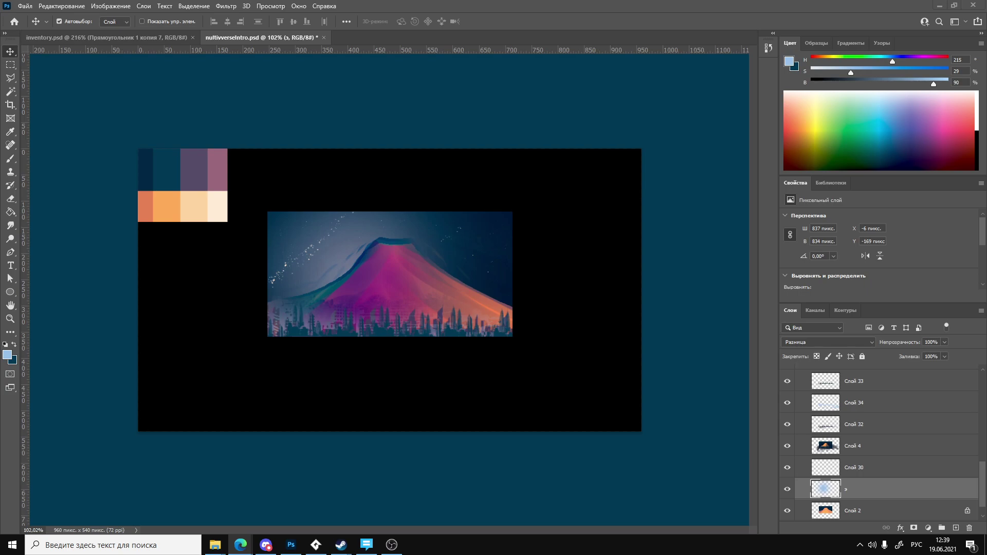
key("alt+Tab")
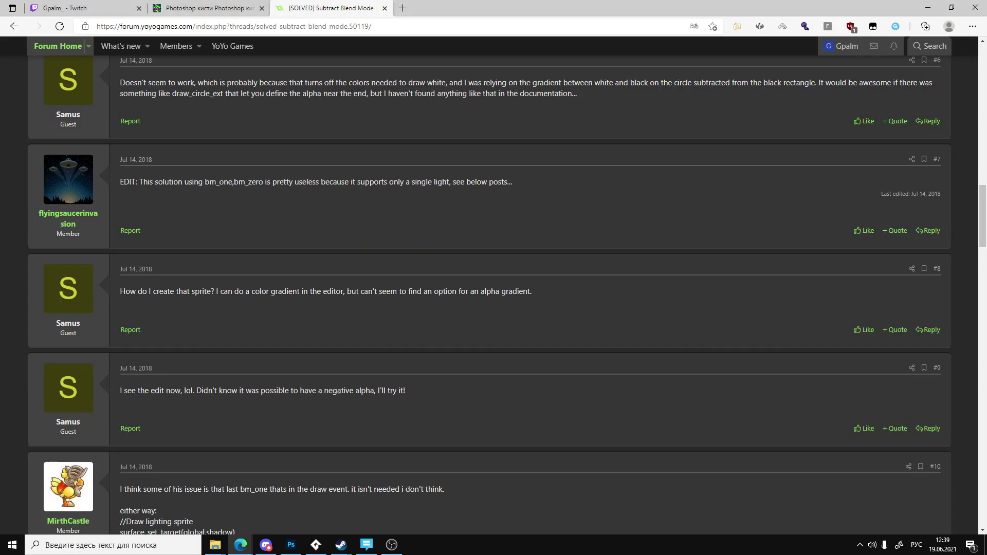
left_click(360, 24)
scroll(256, 86, "up", 4)
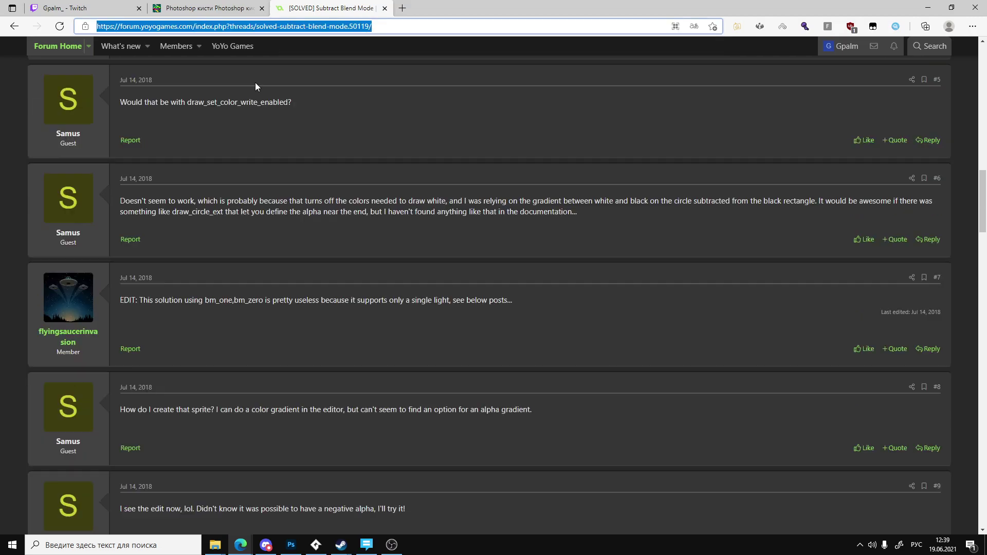
left_click(16, 25)
left_click_drag(166, 60, 143, 66)
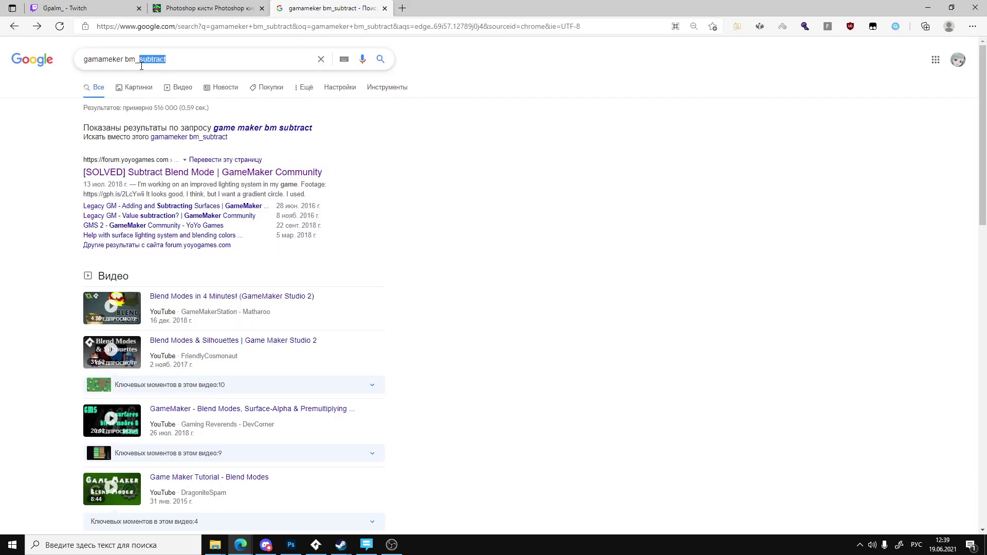
type("difference")
key("Return")
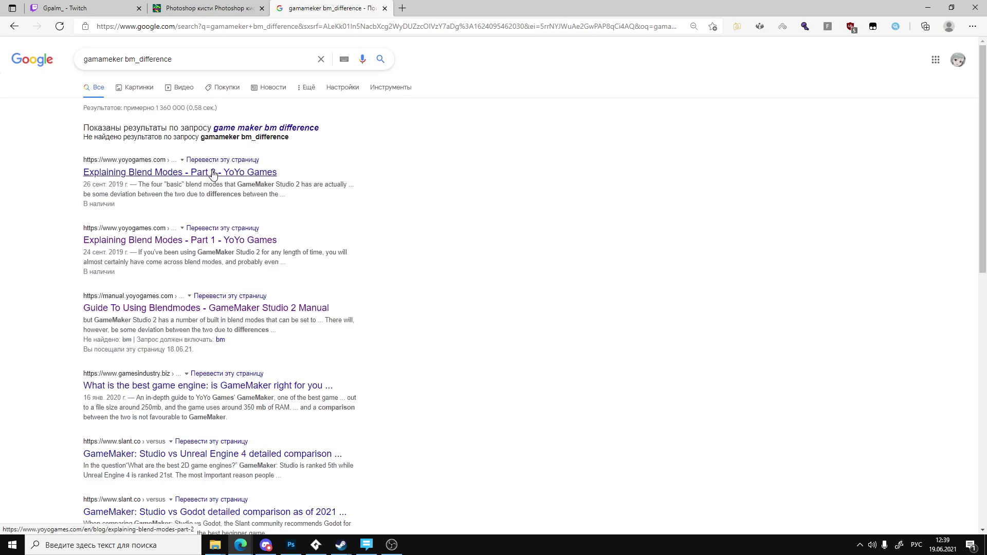
Open the YoYo Games article "Explaining Blend Modes - Part 2" and read its sections on gpu_set_blendmode_ext and the blend factors.
left_click(213, 174)
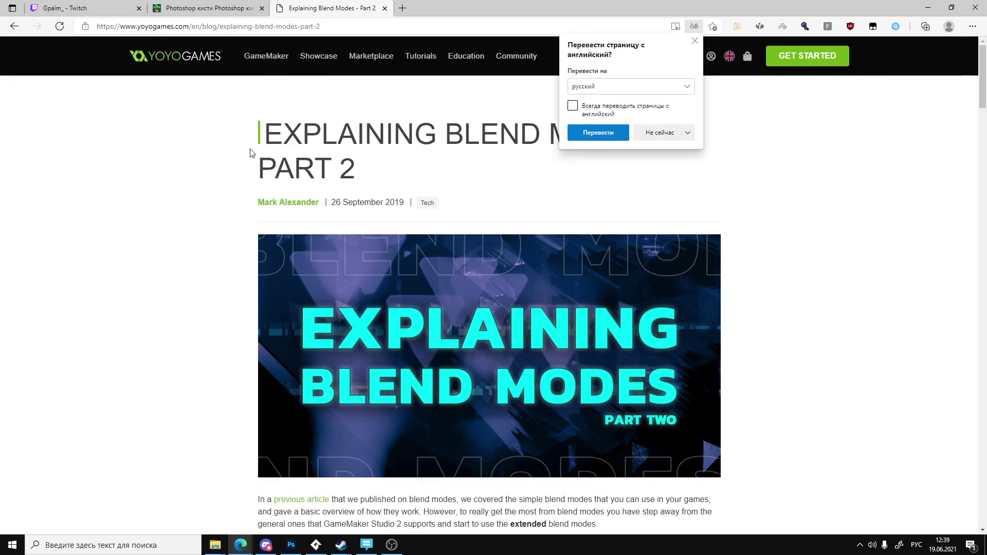
scroll(335, 346, "down", 10)
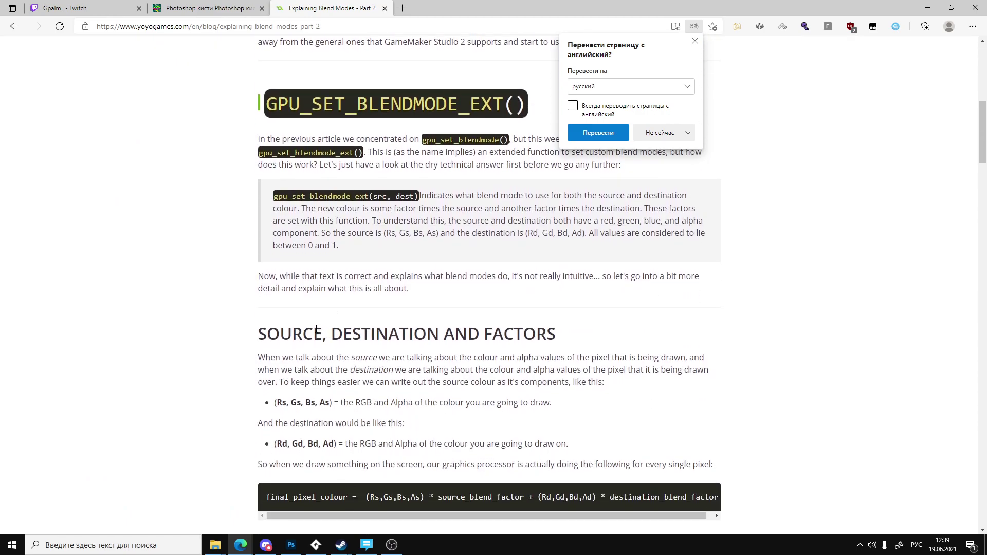
scroll(306, 327, "down", 4)
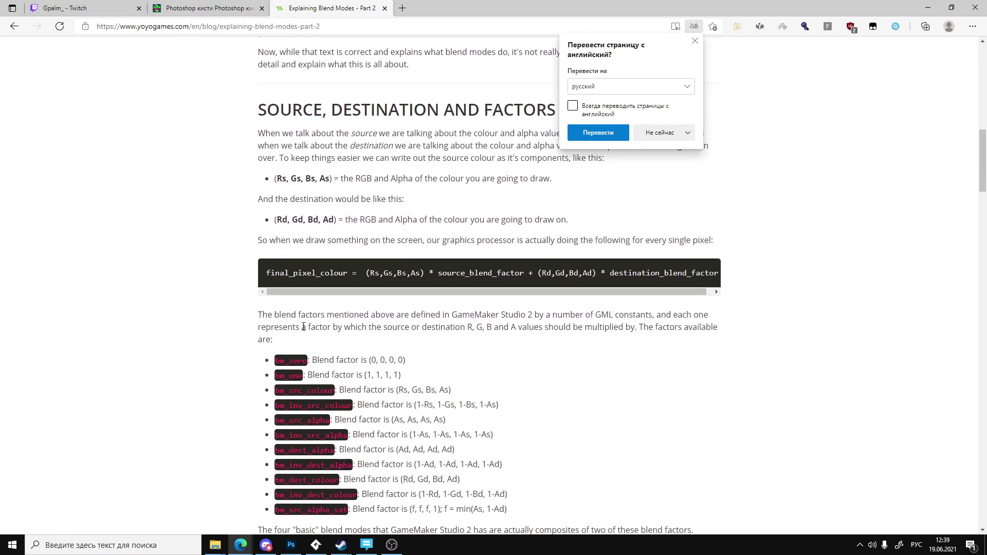
scroll(298, 327, "down", 4)
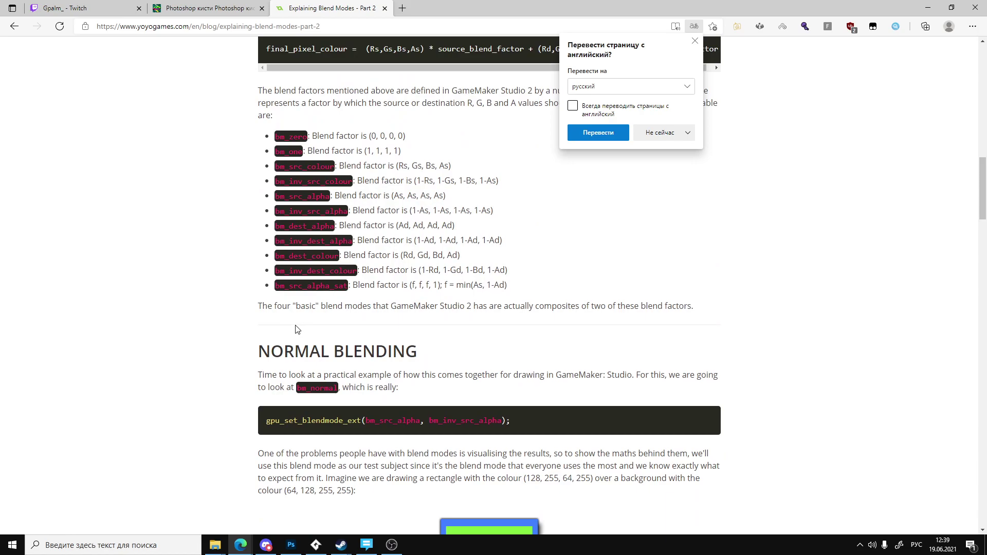
Find the word "difference" within the blend modes article.
key("ctrl+f")
type("dif")
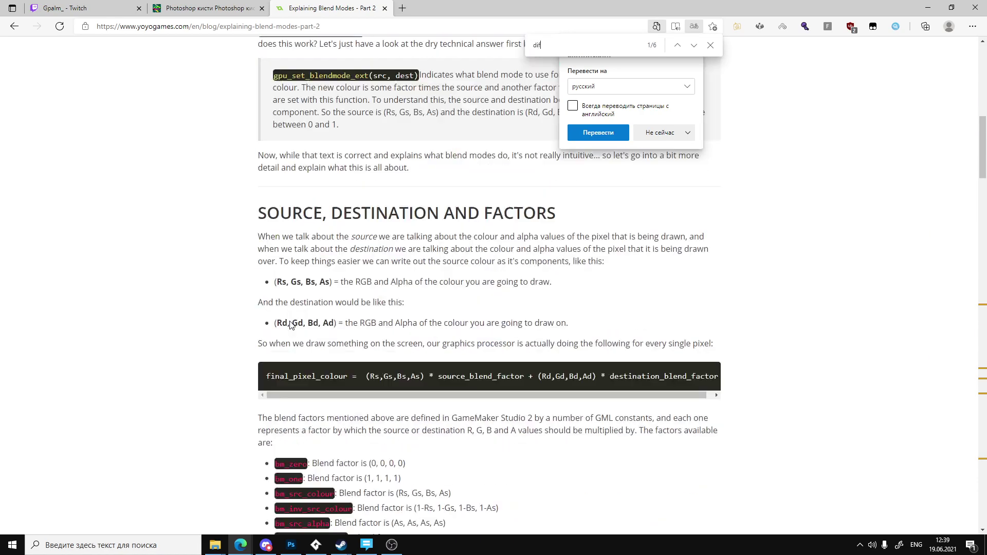
type("ff")
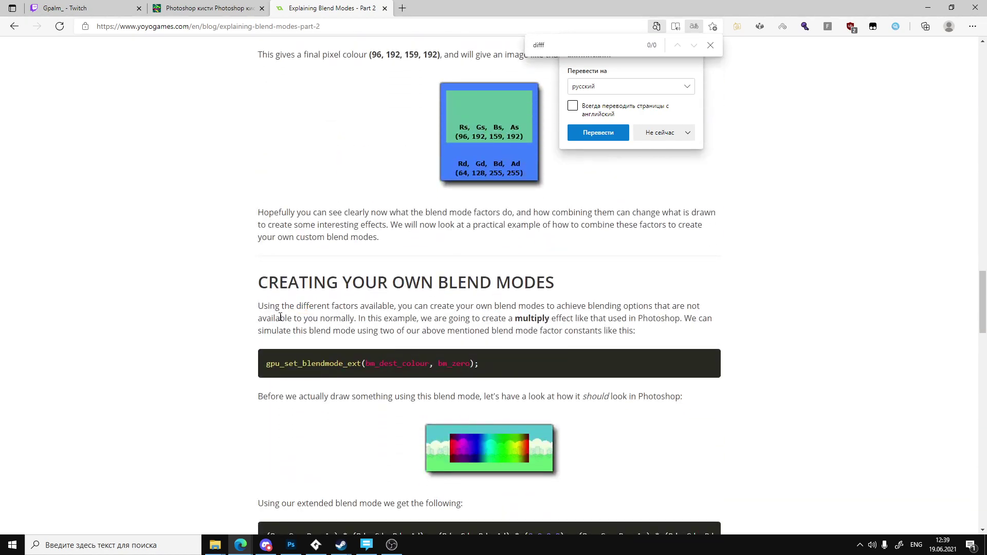
key("BackSpace")
type("erence")
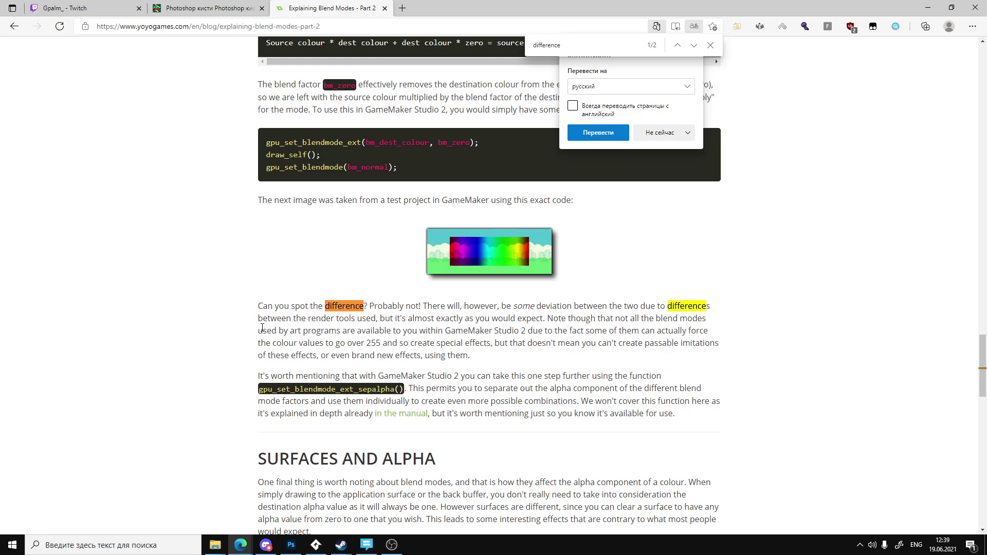
Skim the rest of the Part 2 article, return to the search results and read the overview of "Explaining Blend Modes - Part 1".
scroll(262, 328, "down", 6)
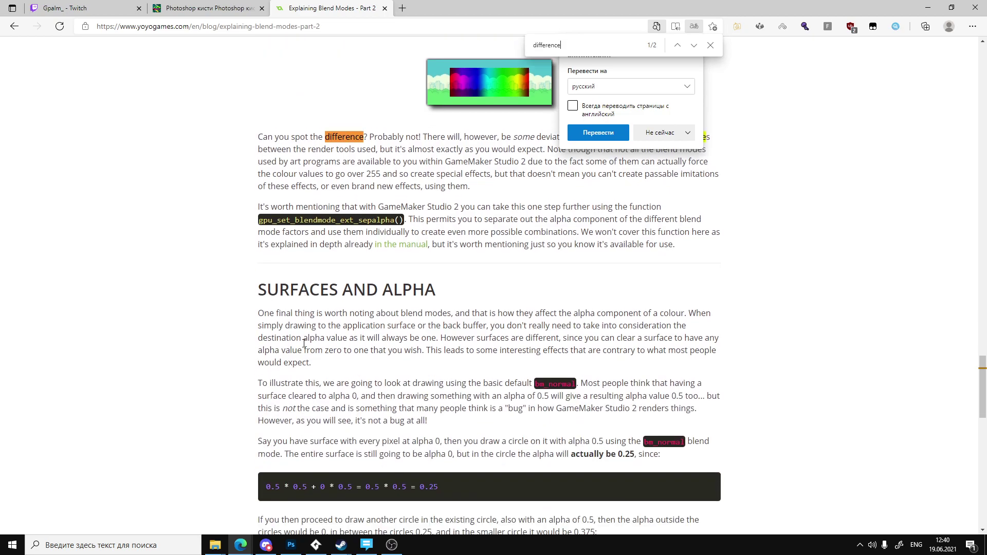
scroll(304, 343, "down", 15)
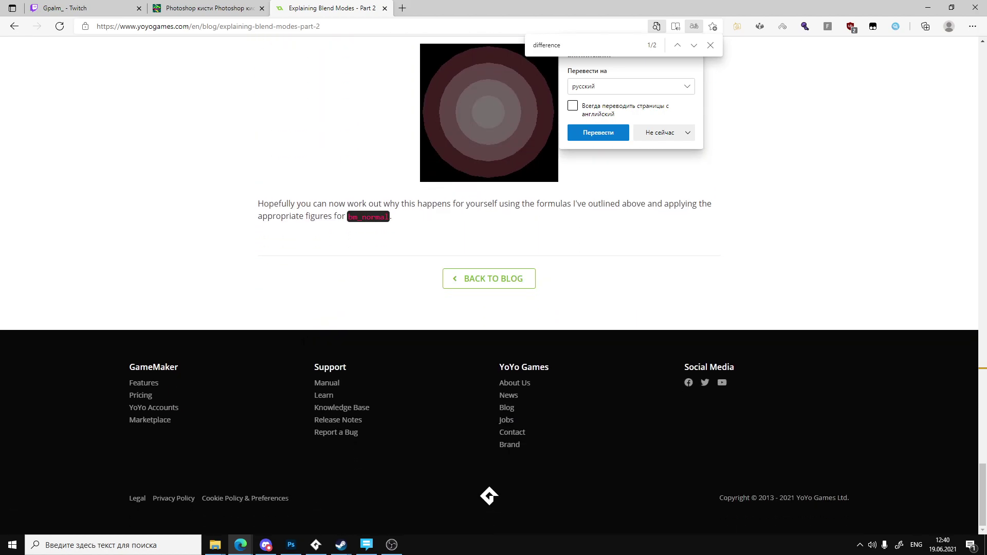
left_click(14, 25)
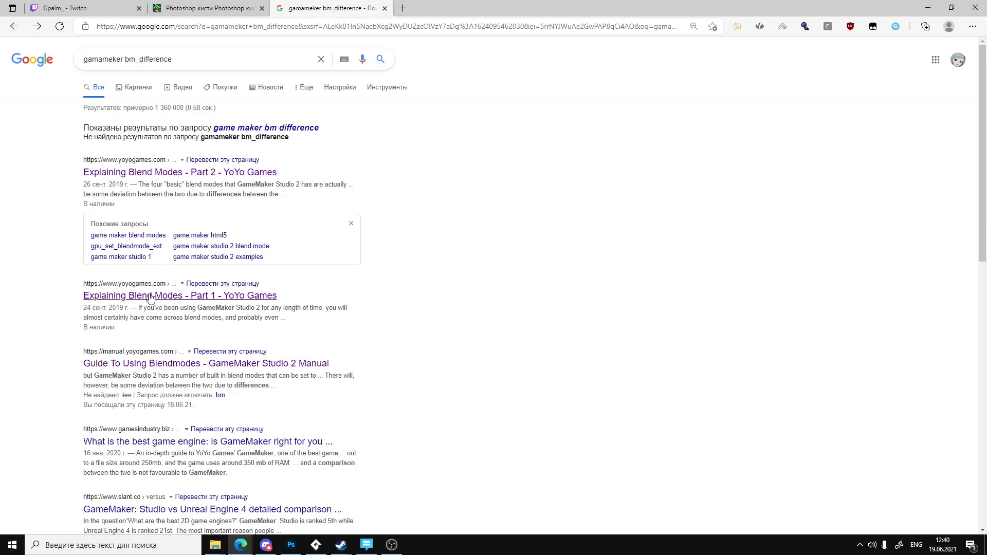
left_click(149, 296)
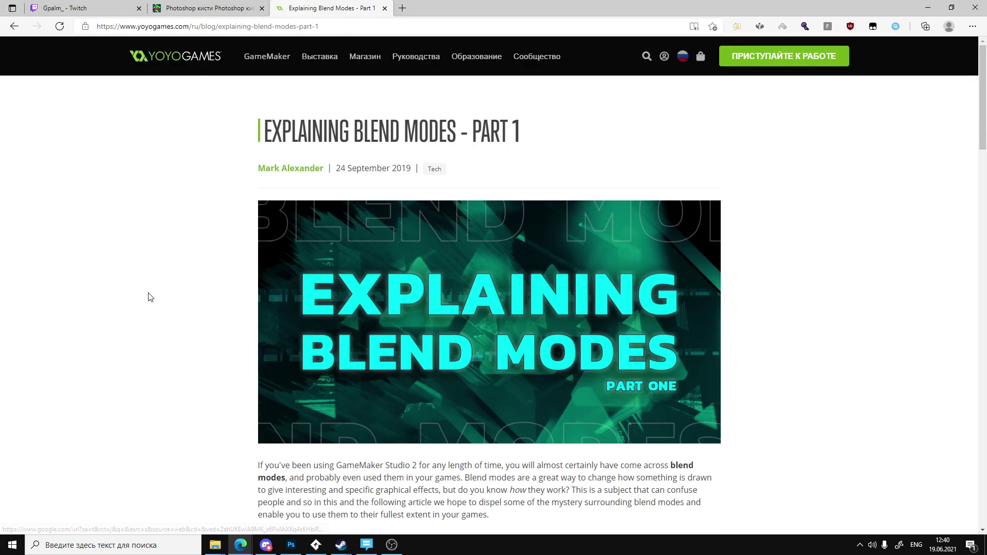
scroll(241, 352, "down", 5)
scroll(253, 351, "down", 2)
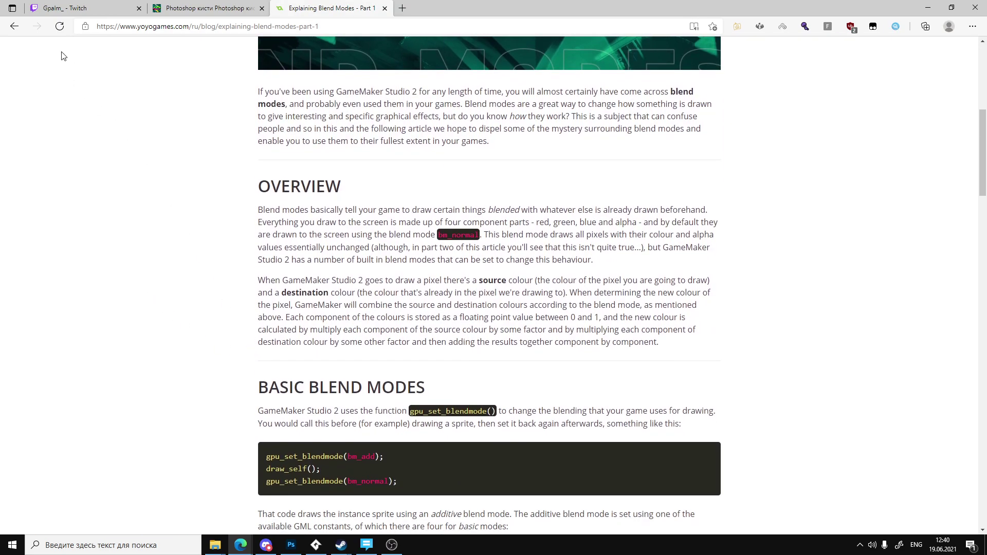
Go back to the results, check the gamesindustry.biz article "What is the best game engine: is GameMaker right for you?" and return.
left_click(14, 26)
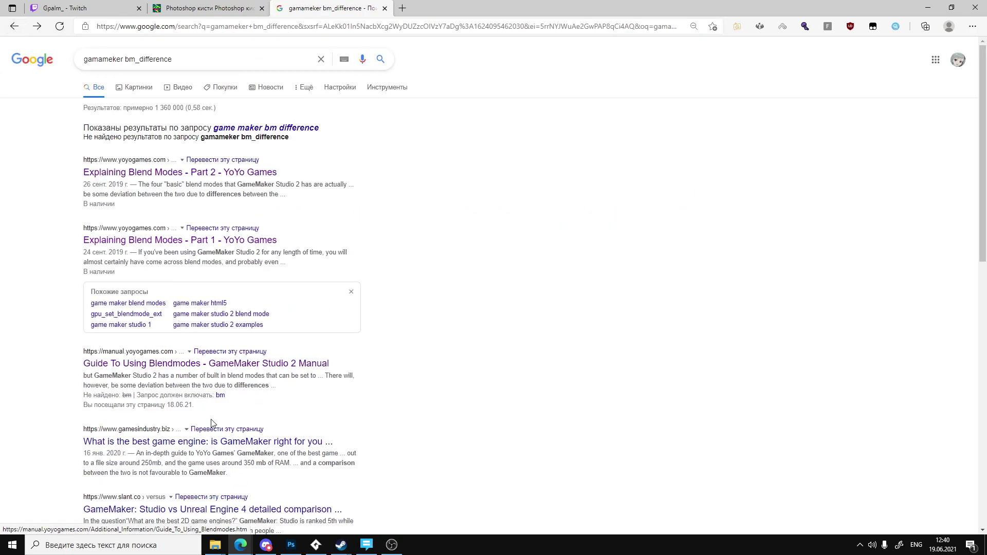
left_click(213, 442)
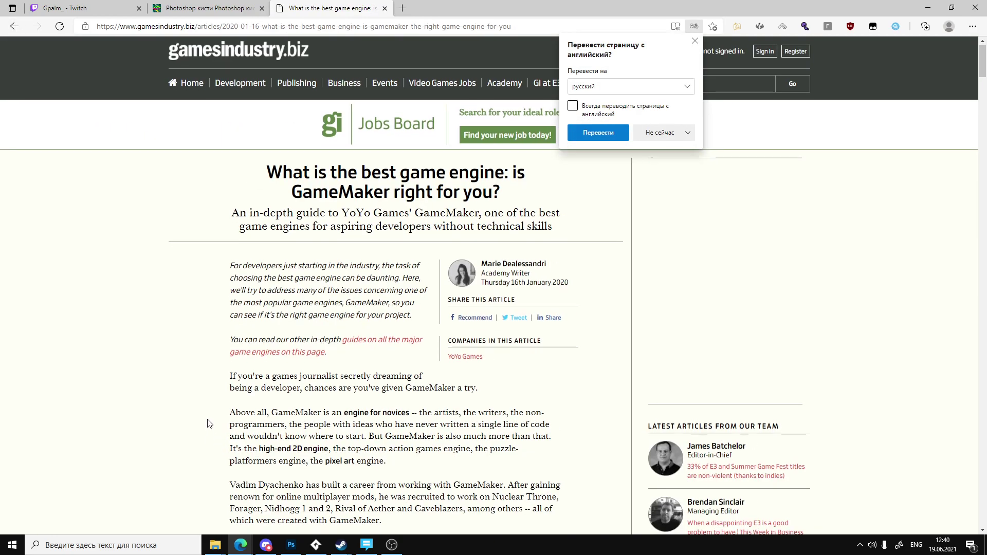
scroll(208, 423, "down", 7)
key("alt+Left")
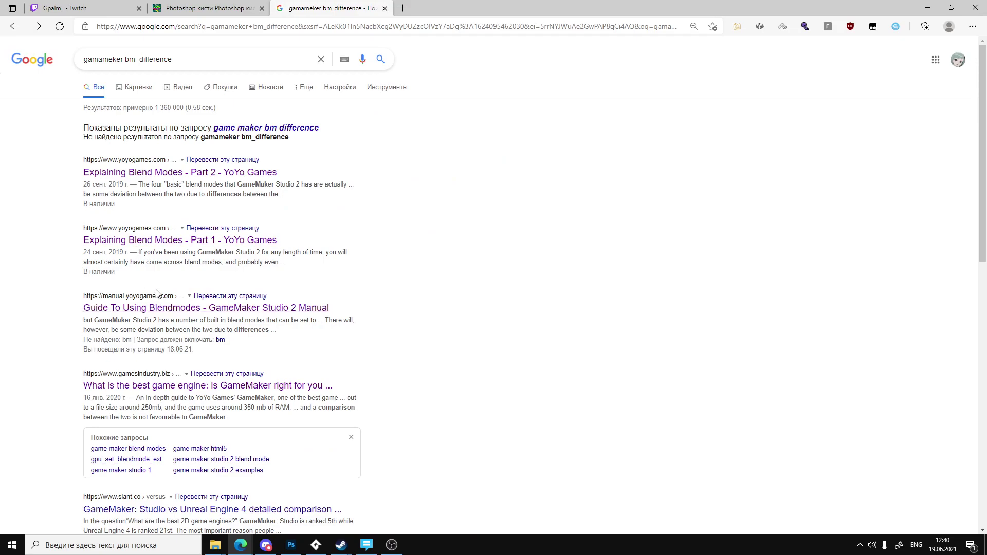
Look over the search results and rerun the search with the suggested query "game maker bm difference".
scroll(157, 293, "down", 5)
scroll(156, 293, "up", 5)
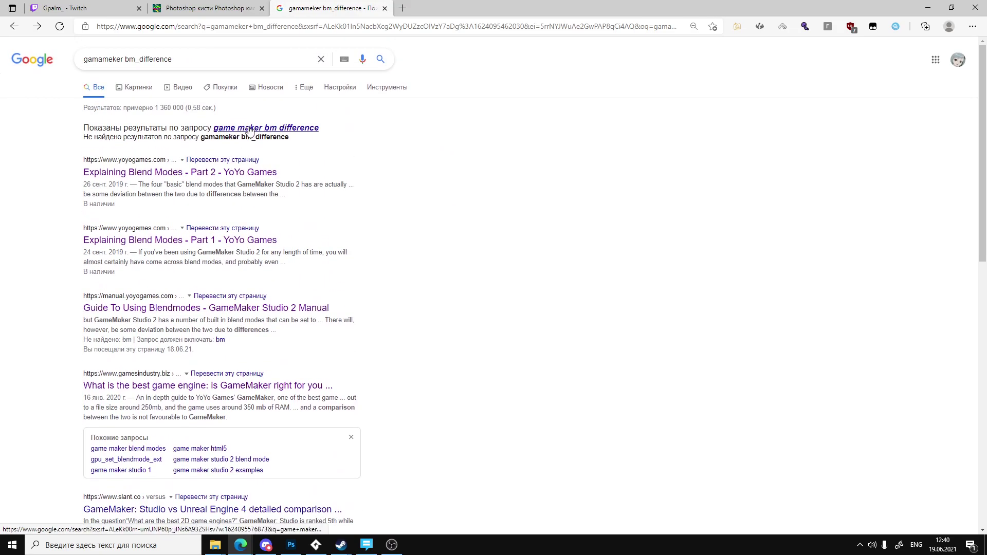
left_click(250, 128)
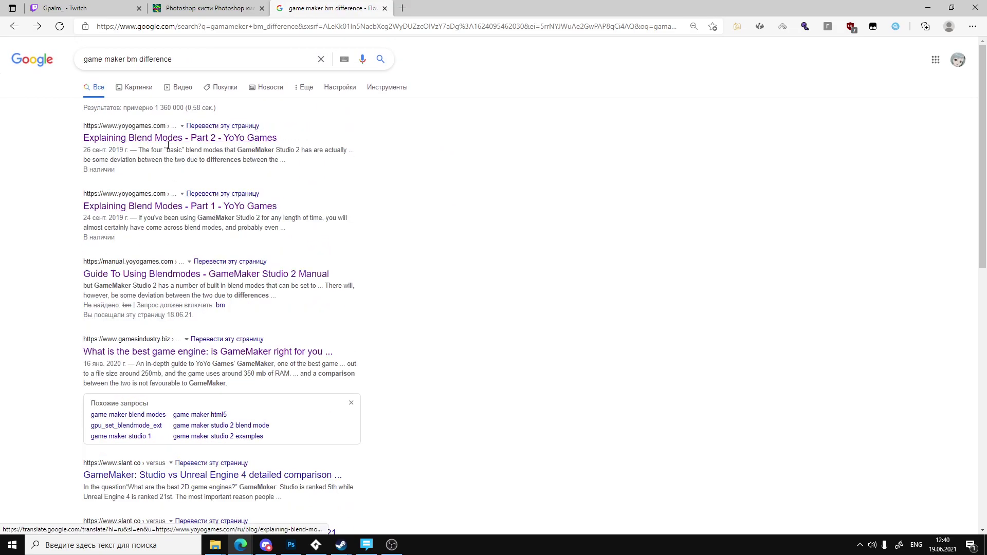
Reduce the query to the exact quoted phrase "bm_difference" and search Google for it.
left_click_drag(128, 59, 14, 62)
key("BackSpace")
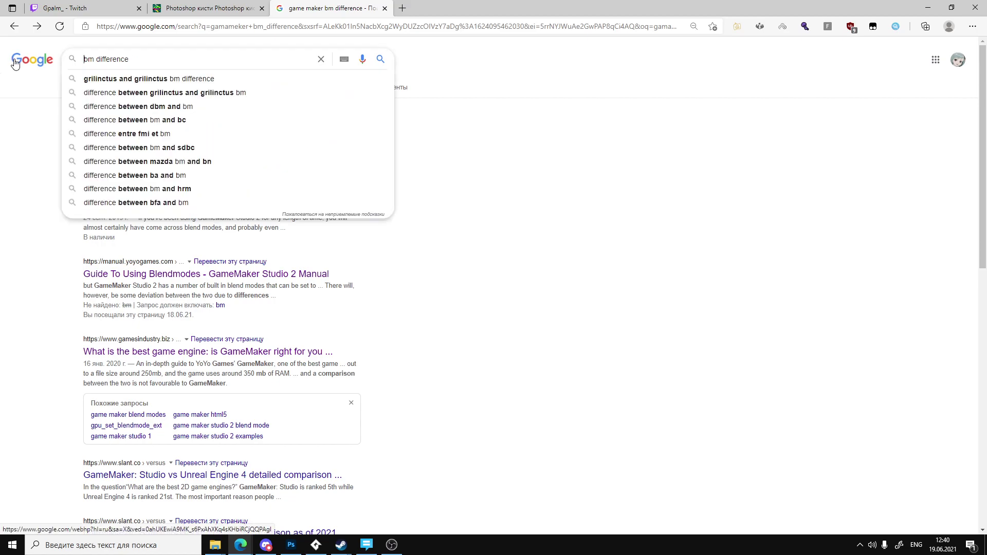
key("BackSpace")
type("_")
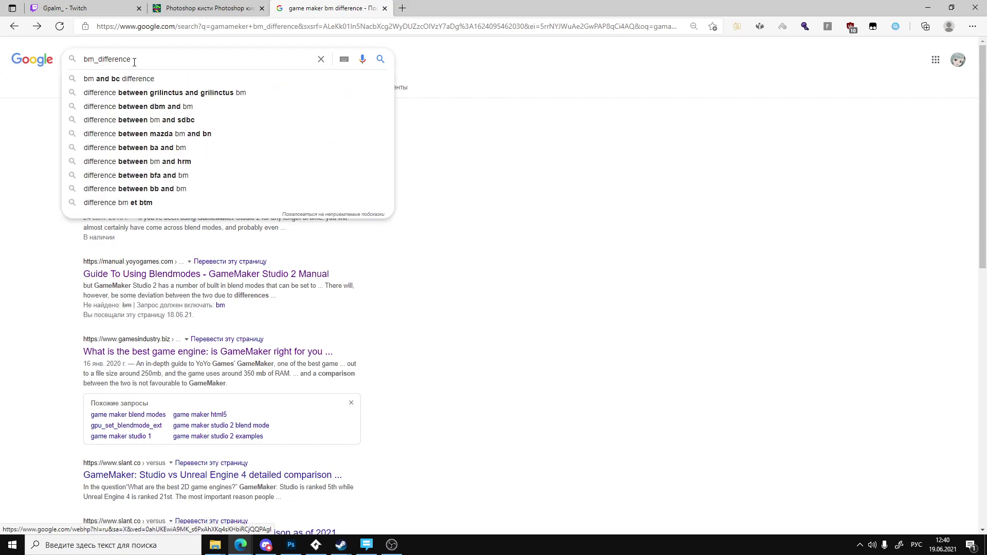
left_click(135, 59)
key("alt+shift")
type("\"")
left_click(85, 59)
type("\"")
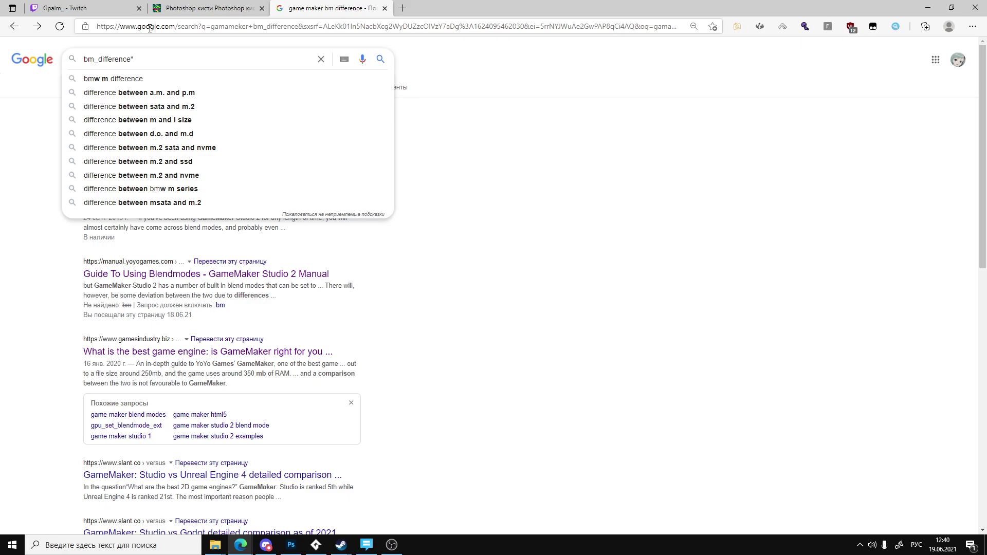
key("Return")
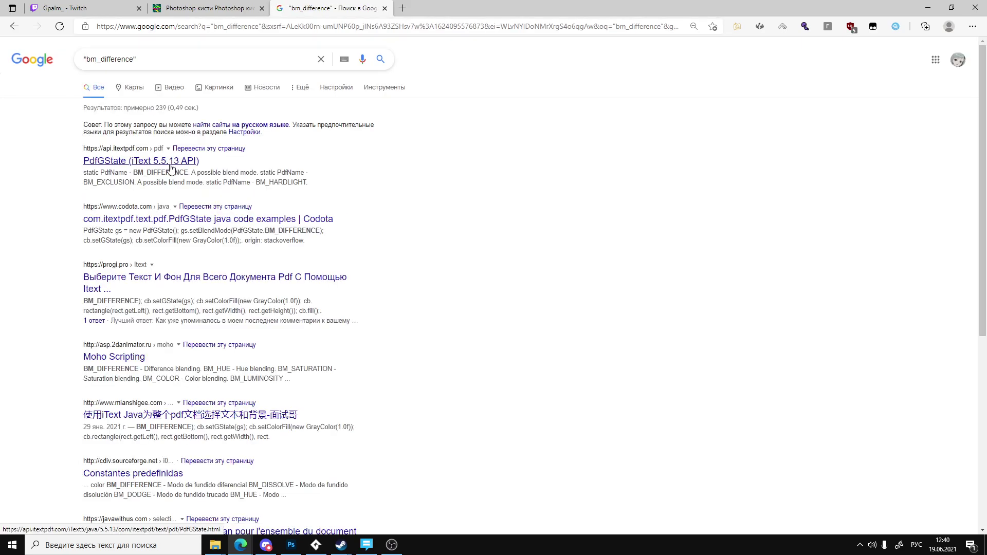
Add "gamemaker" after the quoted phrase in the query and run the search again.
key("alt+shift")
left_click(158, 60)
type("ga")
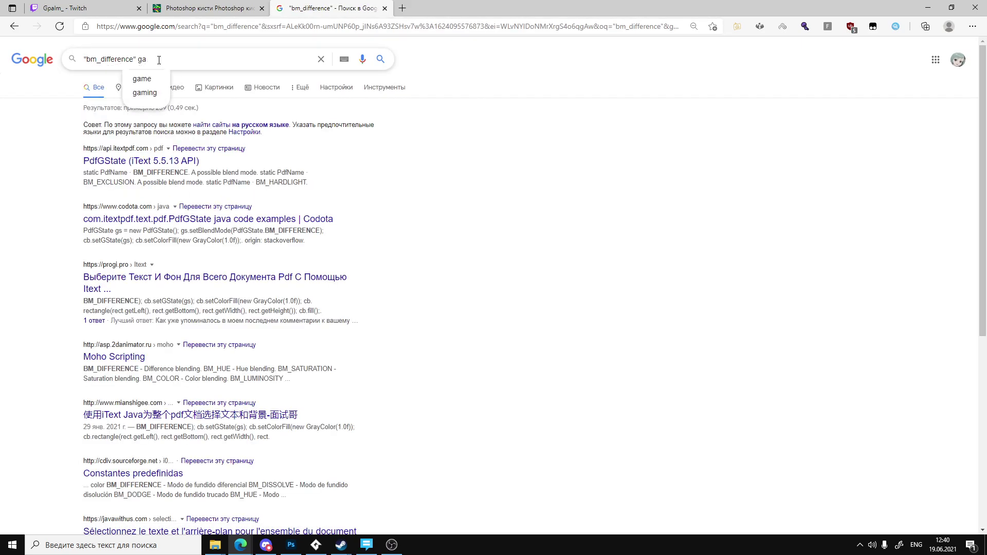
type("memak")
type("er")
key("Return")
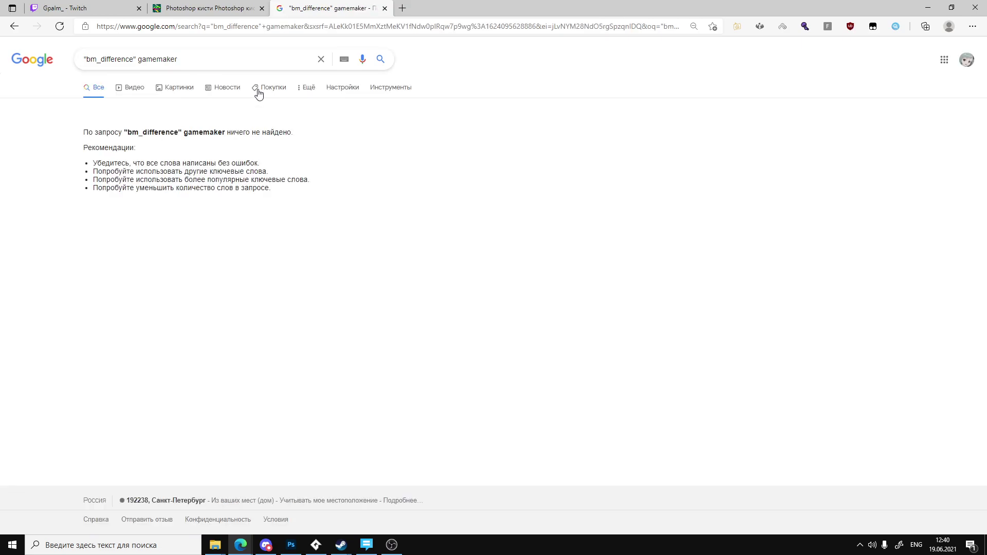
Replace the whole query with "фотошоп разница" and search Google for it.
left_click_drag(195, 60, 48, 68)
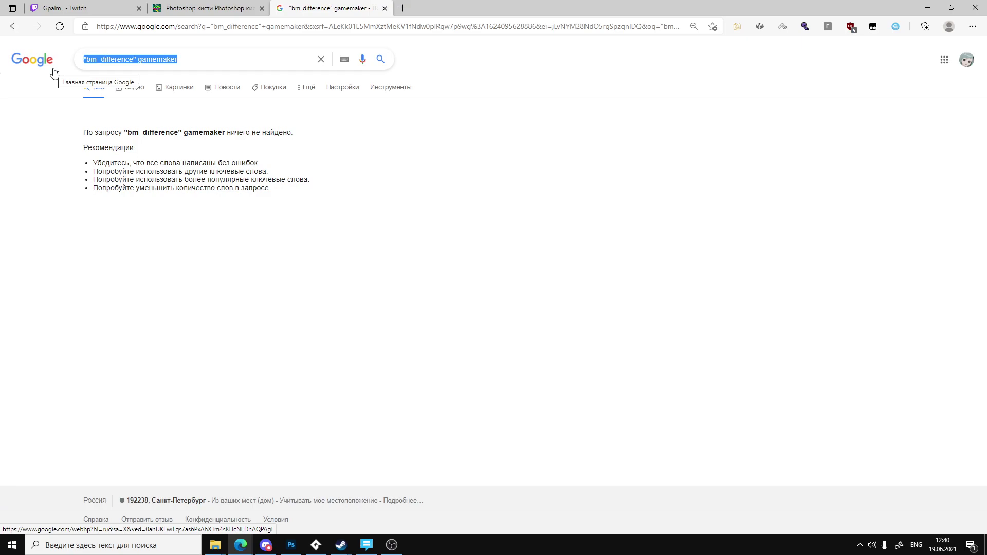
key("BackSpace")
type("=")
key("BackSpace")
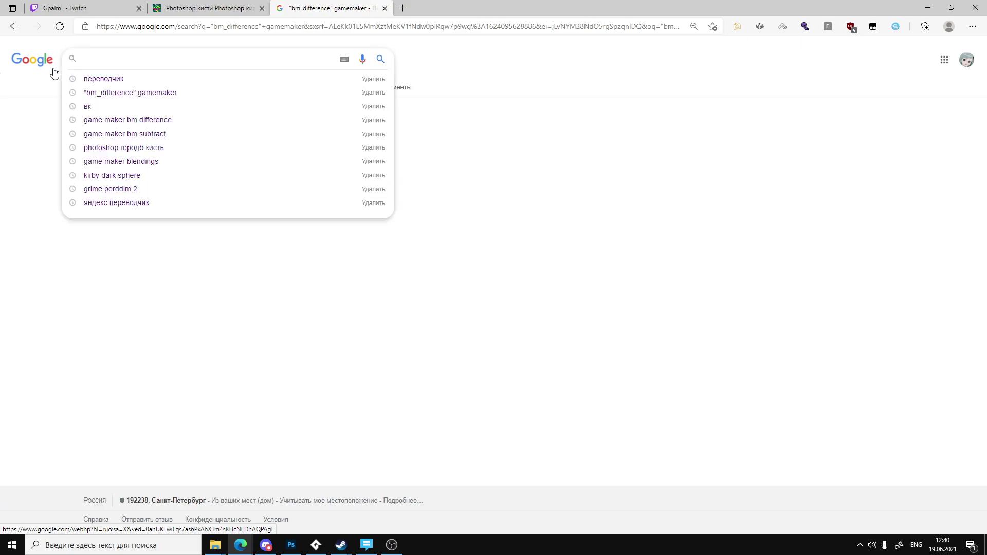
type("фотошоп разница")
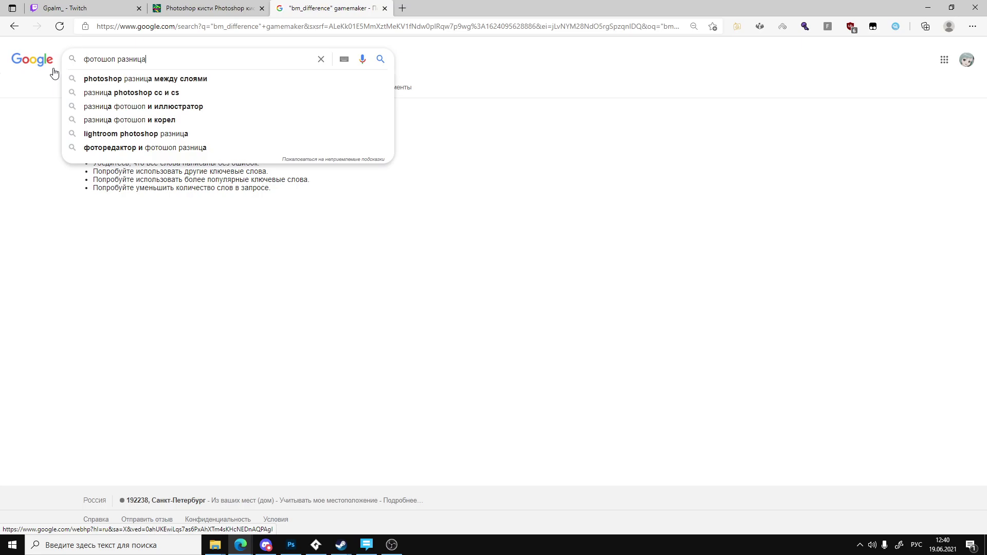
key("Return")
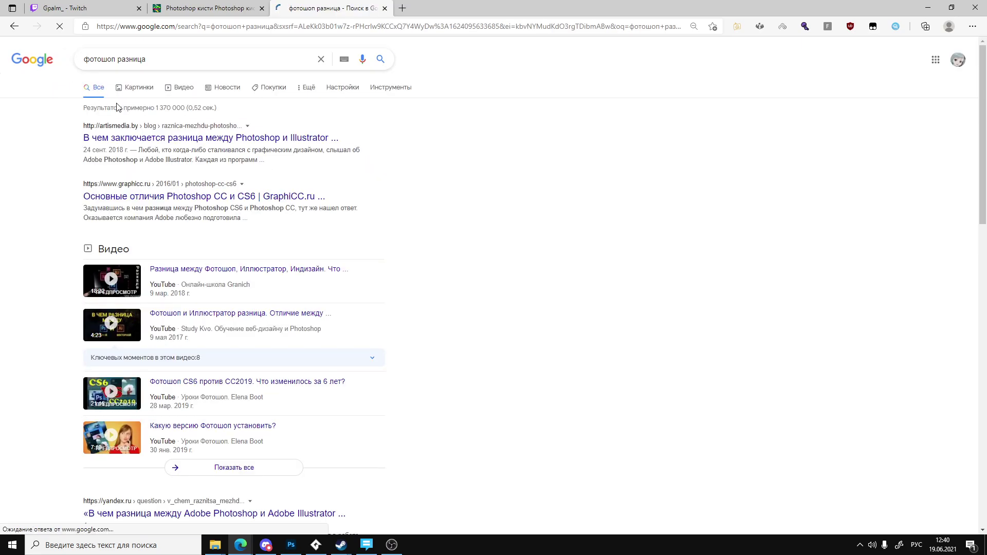
Narrow the Google search by extending the query to "фотошоп разница режим наложения".
left_click(183, 60)
type("режим наложения")
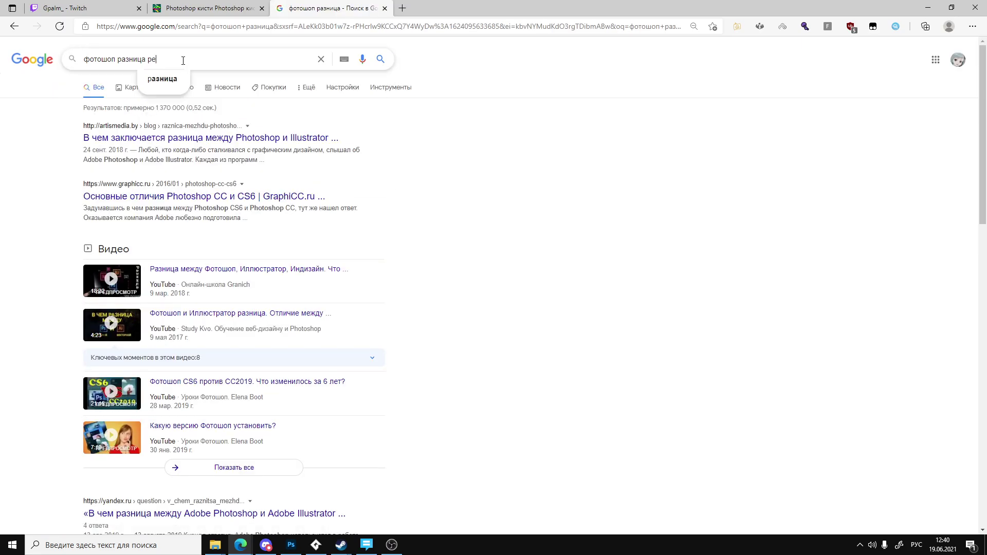
key("Return")
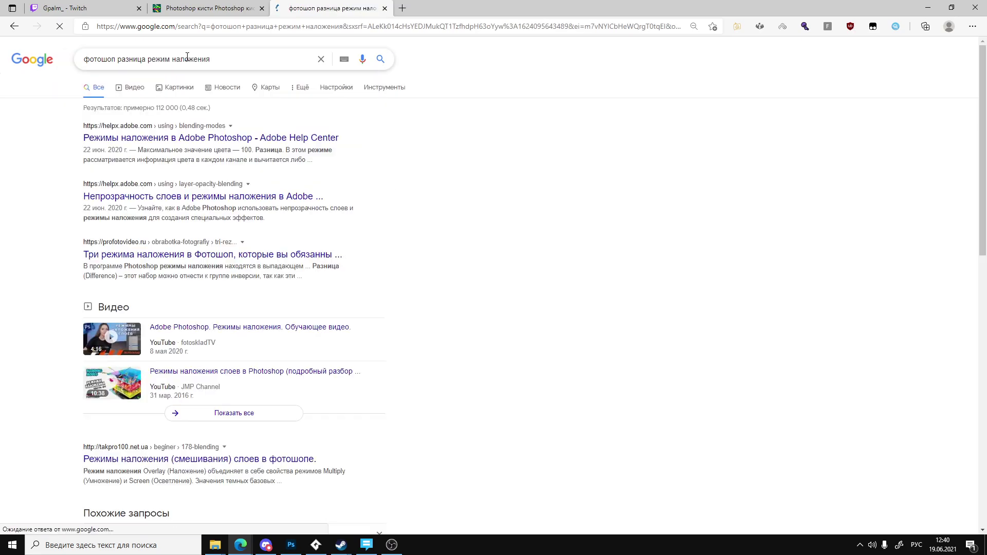
Open Adobe's help page on Photoshop blending modes (Режимы наложения) and read through the mode descriptions.
left_click(190, 129)
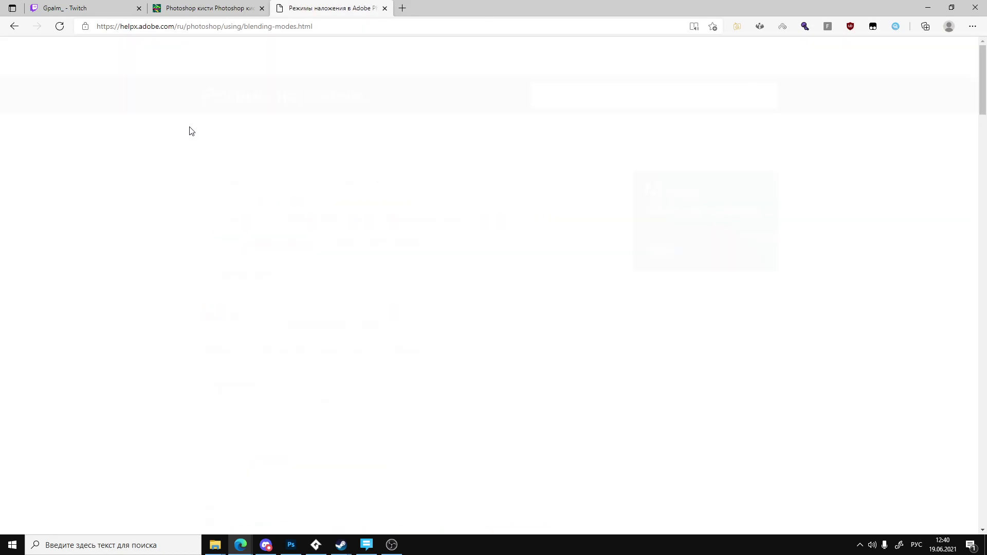
scroll(252, 225, "down", 3)
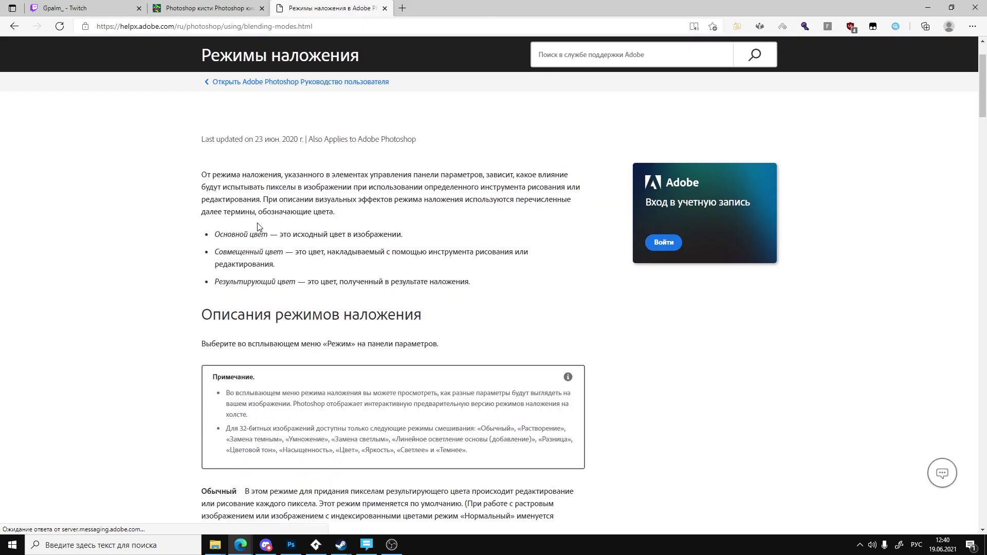
scroll(252, 225, "down", 7)
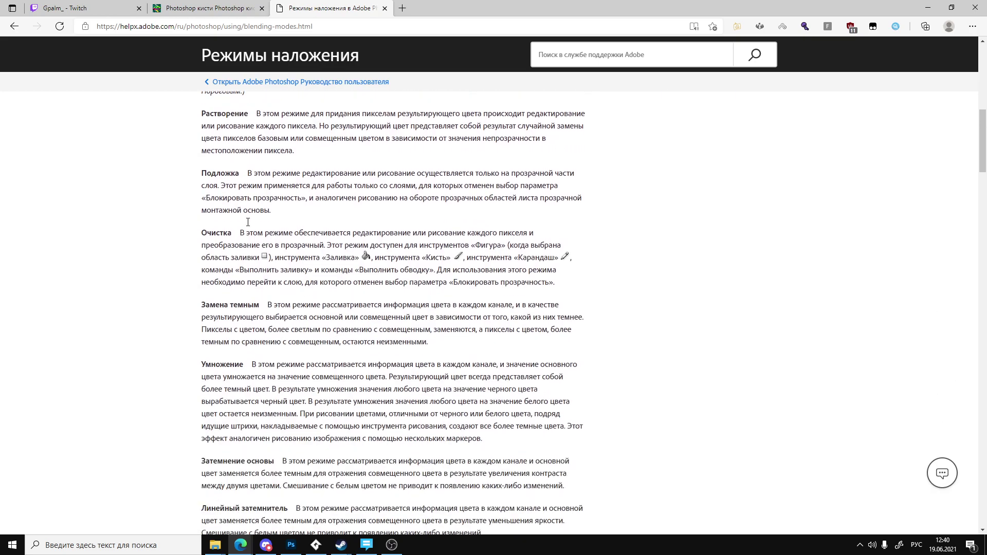
scroll(248, 222, "up", 1)
scroll(245, 222, "down", 7)
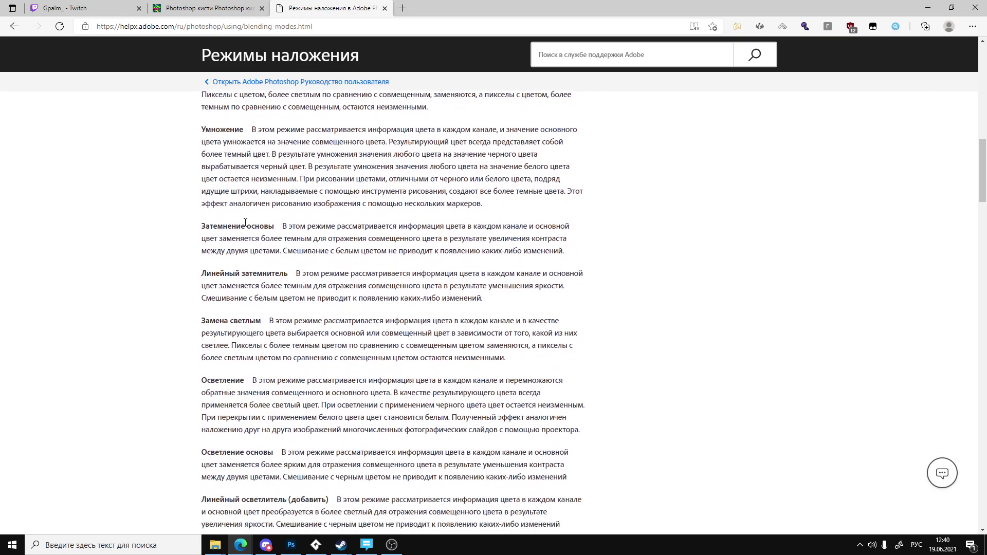
scroll(239, 222, "down", 6)
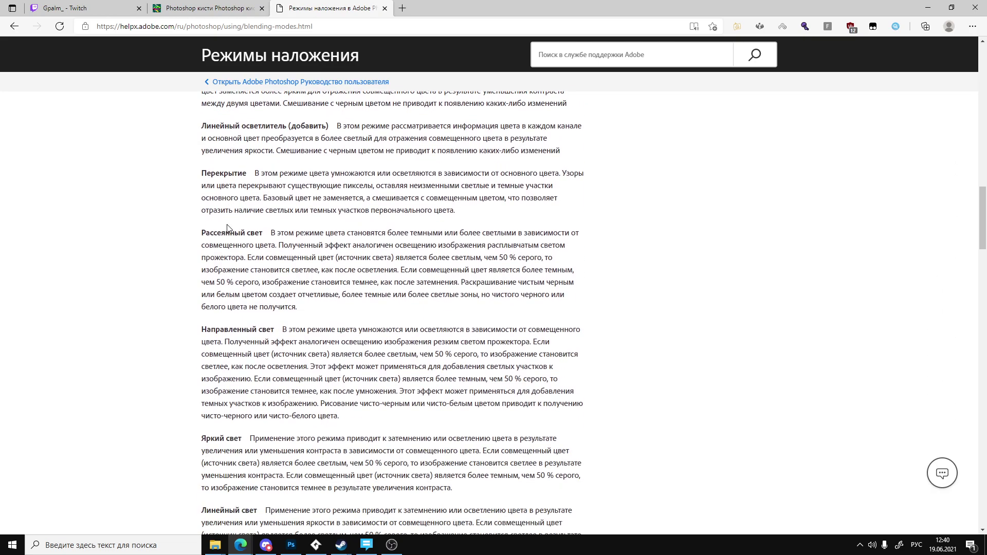
scroll(226, 225, "down", 5)
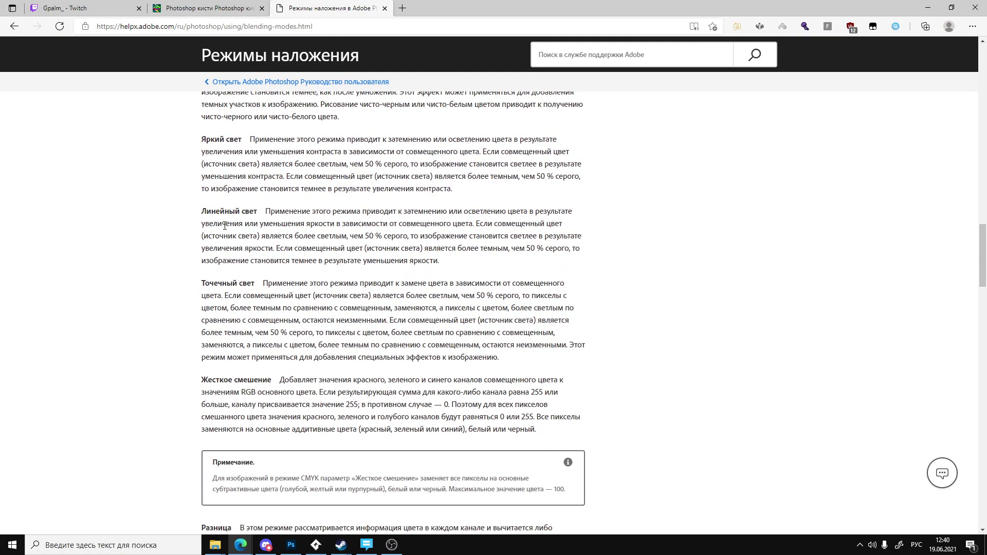
scroll(225, 225, "up", 5)
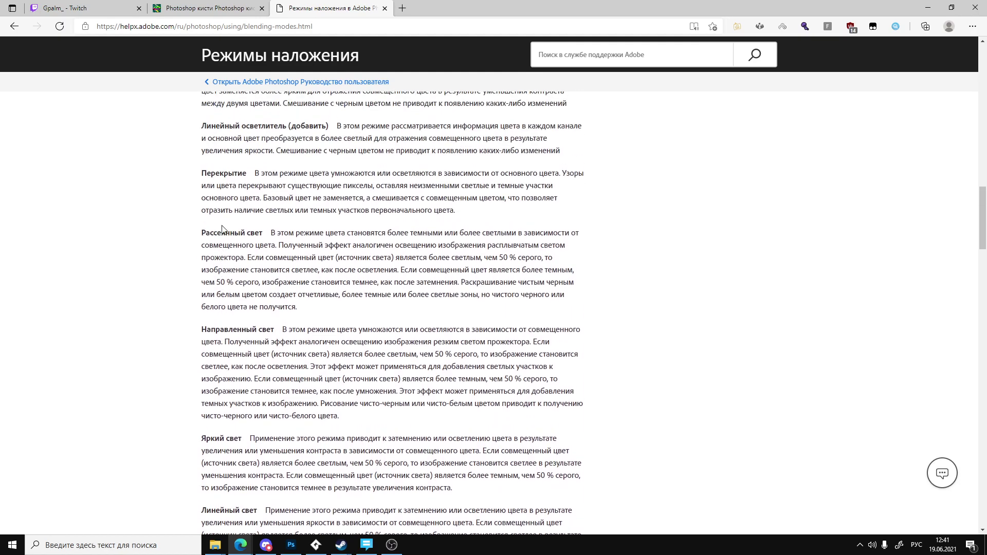
Find the word "разница" within the Adobe blending modes page.
key("ctrl+f")
type("раз")
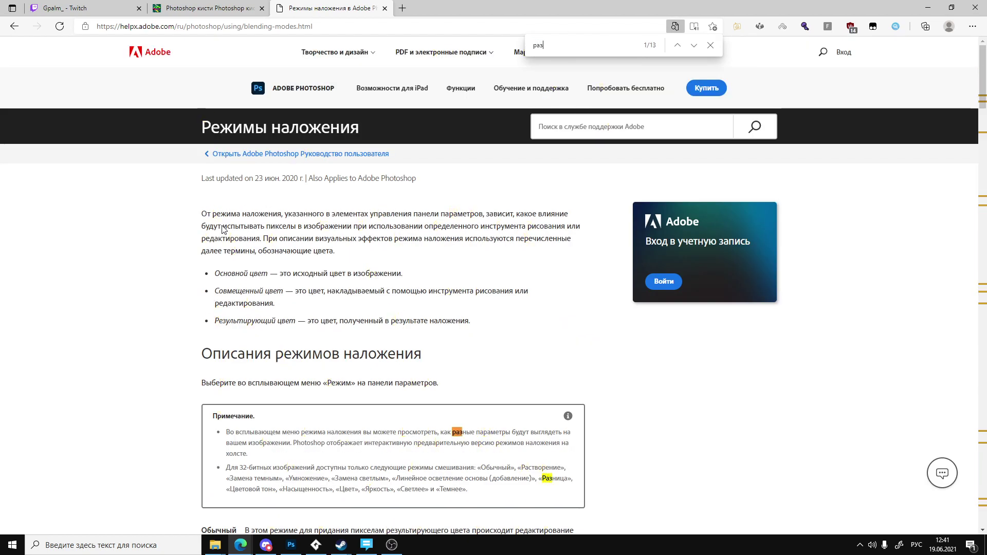
type("ница")
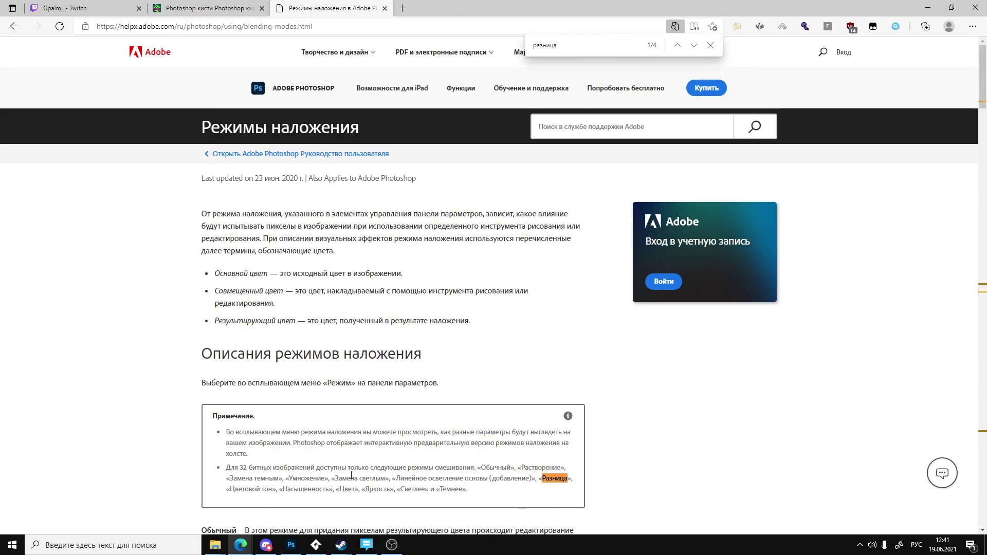
Switch to Photoshop and open the list of blend modes for the glow layer э.
left_click(303, 551)
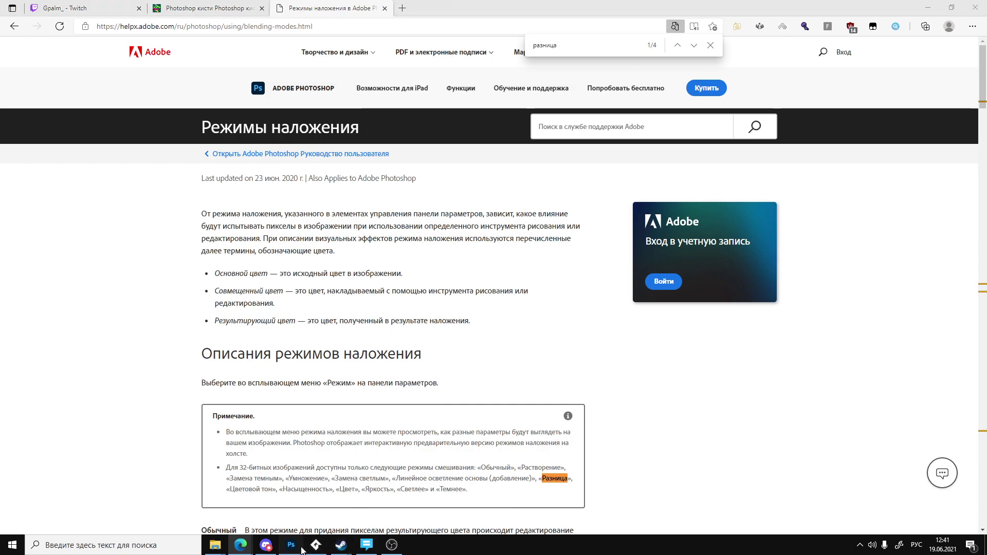
left_click(827, 343)
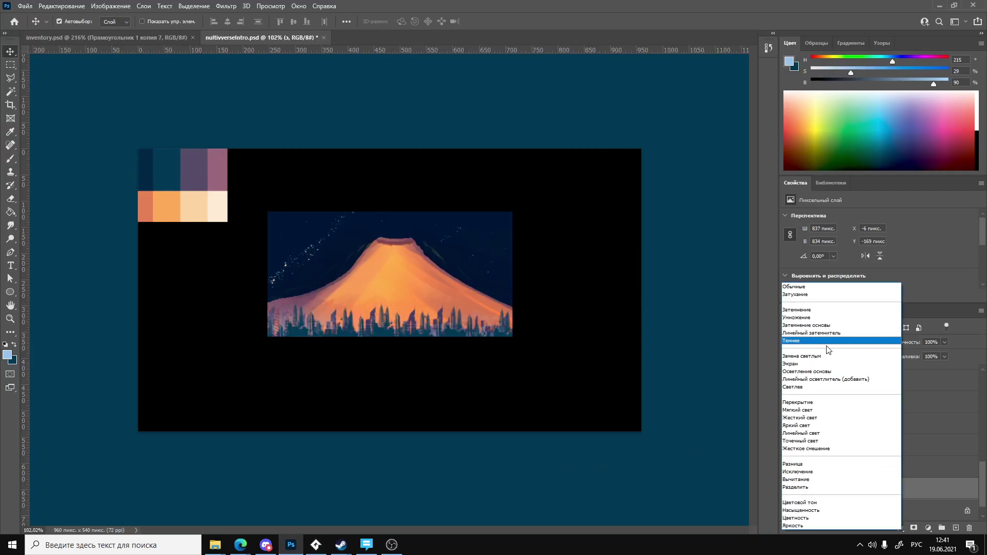
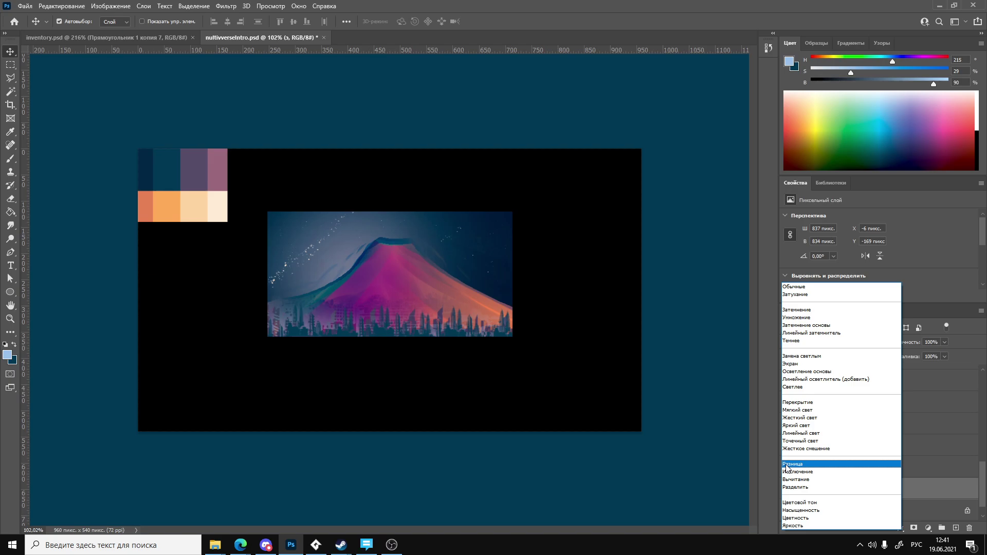
Set the blend mode of the glow layer э to Вычитание.
left_click(241, 545)
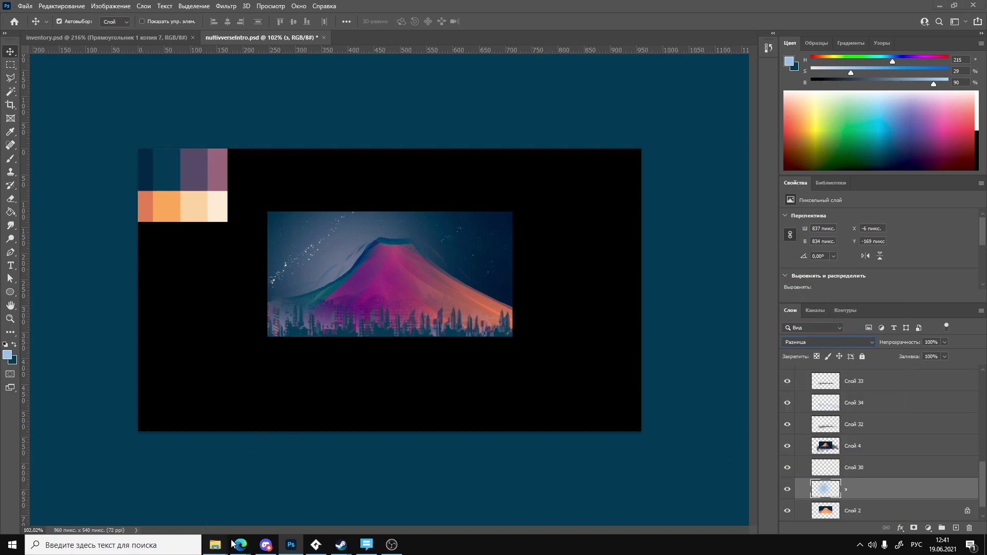
left_click(295, 504)
left_click(846, 342)
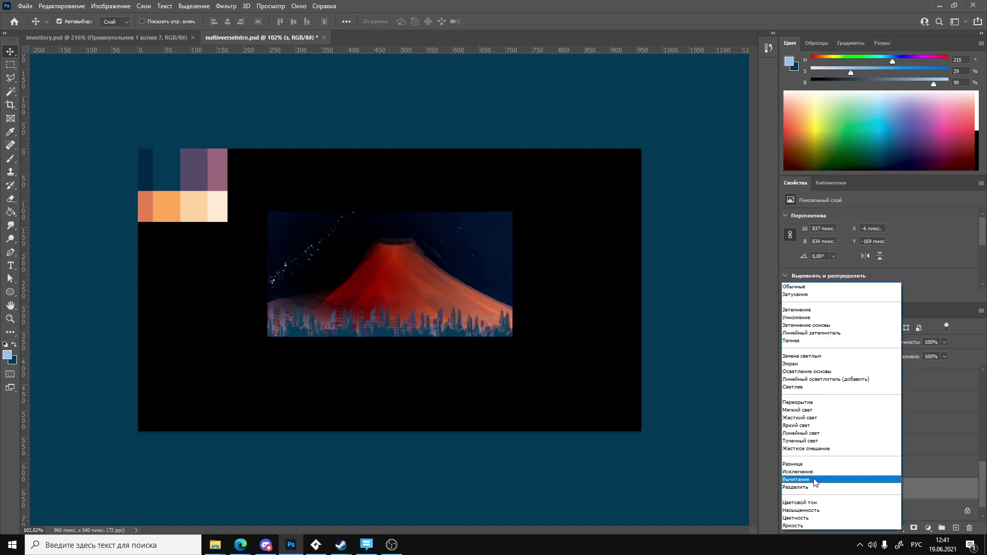
left_click(815, 480)
Add a Color Overlay effect to layer э and set its colour to light orange fe935f.
right_click(819, 485)
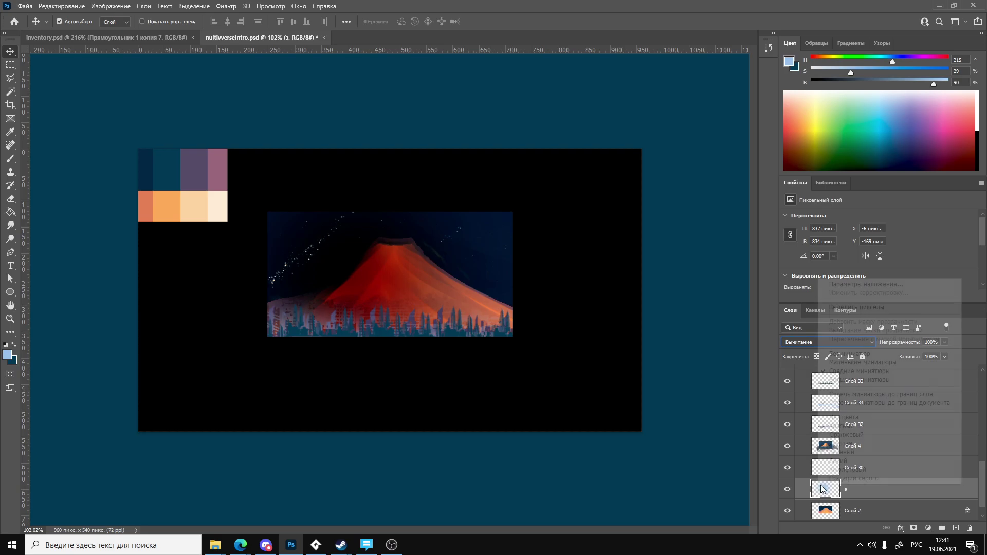
left_click(861, 286)
left_click(396, 423)
left_click(426, 424)
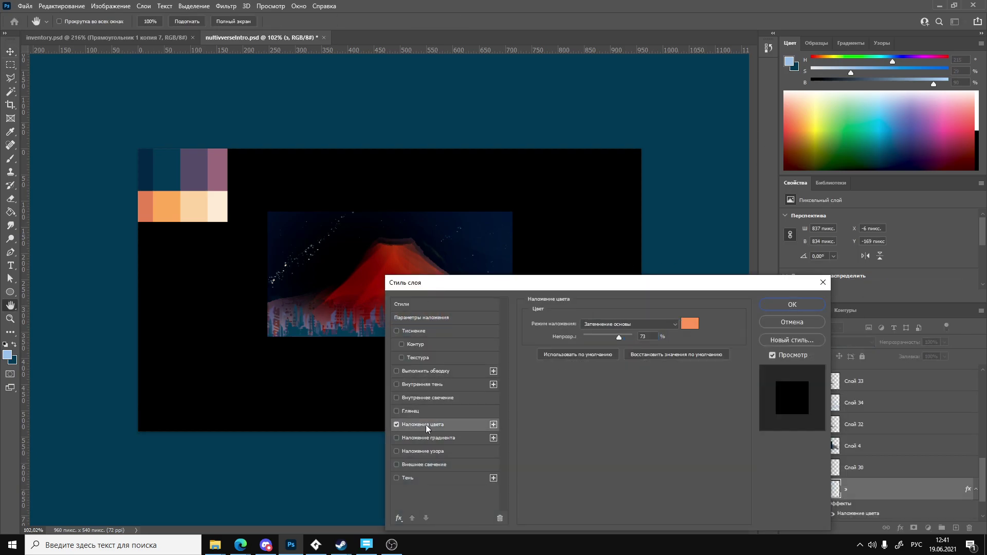
left_click(686, 324)
mouse_move(621, 421)
left_mouse_down()
mouse_move(637, 352)
mouse_move(628, 337)
left_mouse_up()
left_click(775, 341)
Try Затухание for the colour overlay of layer э and set its blend mode to Разница.
left_click(658, 323)
left_click(643, 295)
left_click(649, 322)
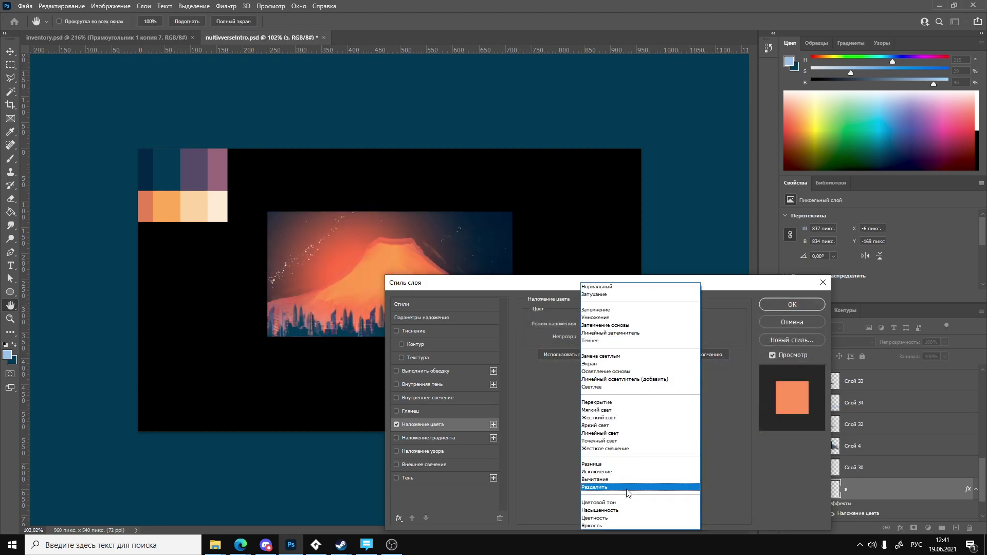
left_click(619, 464)
Change the overlay colour of layer э to dark blue 2e3152 and apply the layer style.
left_click(690, 323)
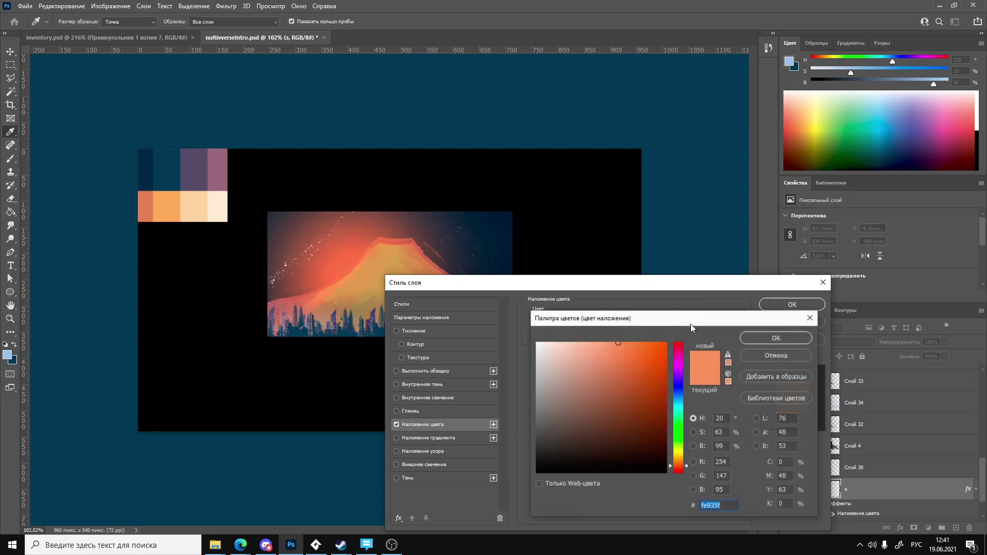
mouse_move(643, 375)
left_mouse_down()
mouse_move(597, 429)
mouse_move(607, 446)
left_mouse_up()
mouse_move(679, 395)
left_mouse_down()
mouse_move(676, 368)
mouse_move(671, 387)
left_mouse_up()
mouse_move(623, 368)
left_mouse_down()
mouse_move(581, 409)
mouse_move(594, 431)
left_mouse_up()
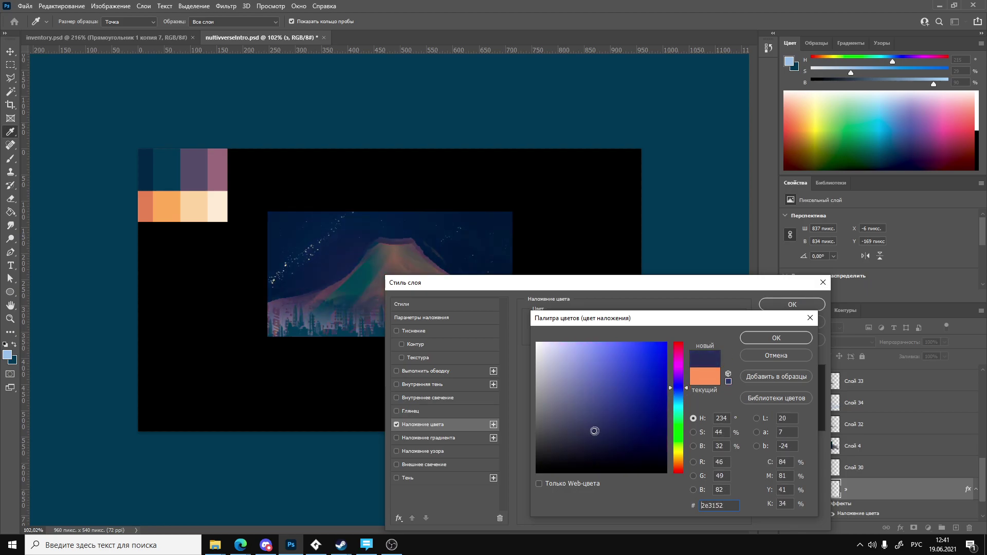
left_click(770, 336)
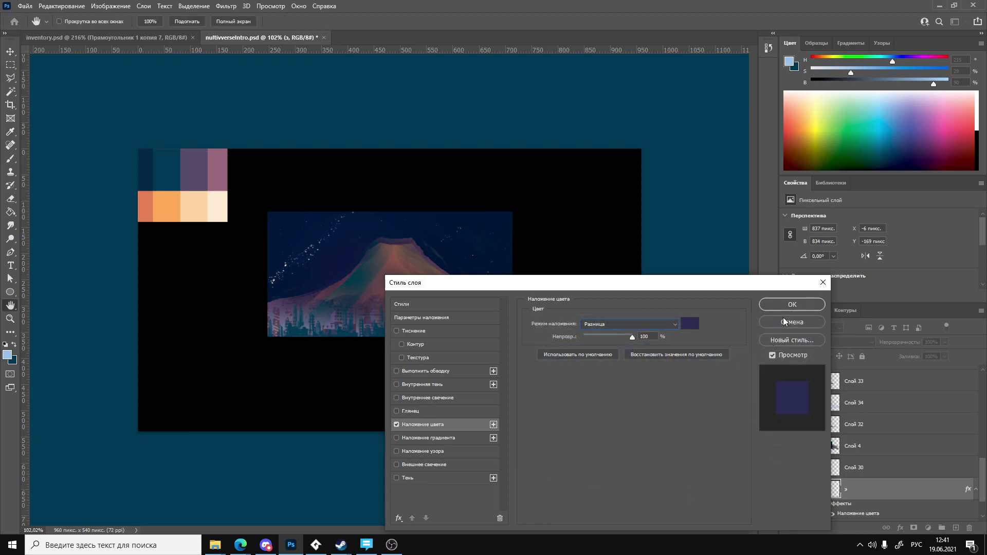
left_click(784, 322)
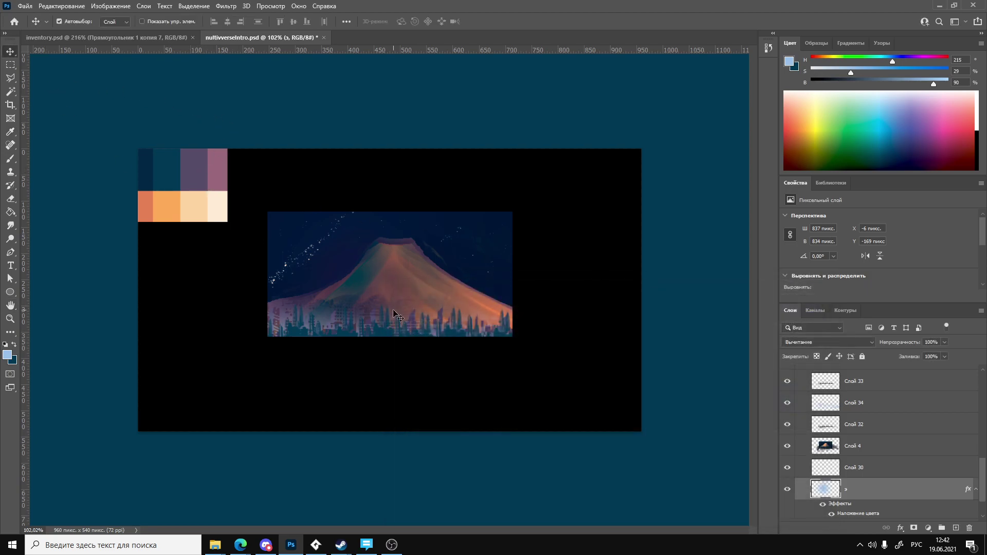
Undo the accidental move of Слой 4 and shift the glow layer э right across the volcano to about X 124 px.
left_click_drag(356, 261, 365, 266)
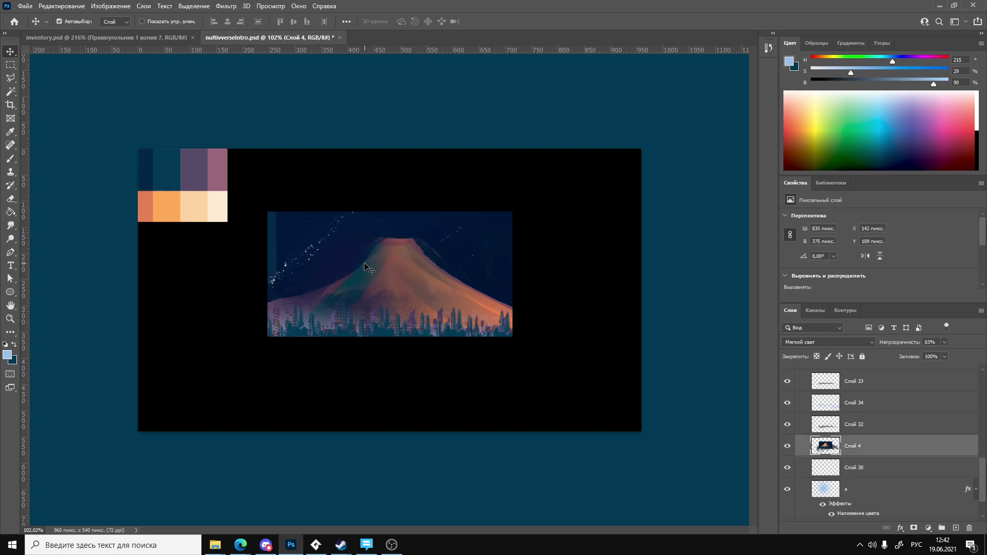
key("ctrl+z")
left_click(846, 491)
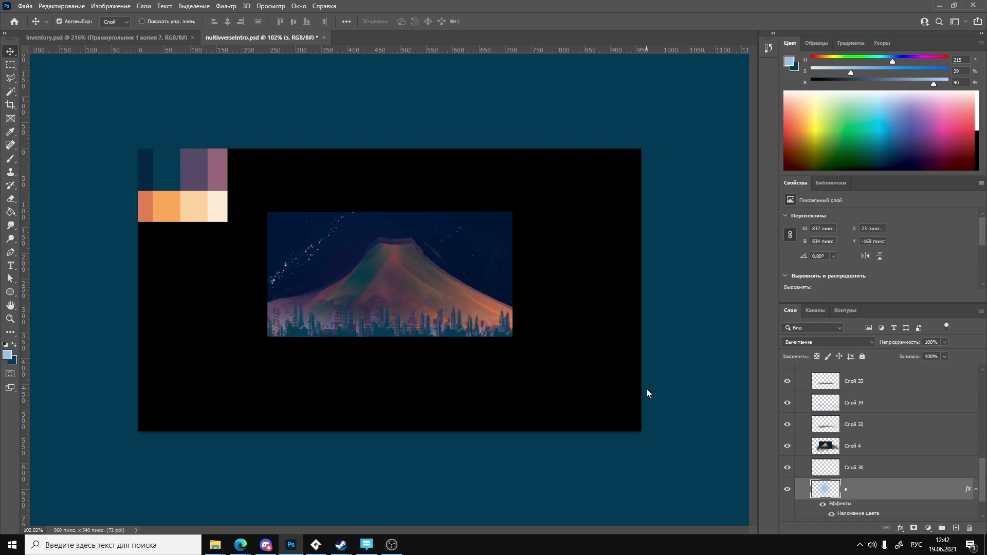
key("Right")
key("Right")
key("Right")
key("Right")
key("Right")
key("Right")
key("Right")
key("Right")
key("Right")
key("Right")
key("Right")
key("Right")
key("Right")
key("Right")
key("Right")
key("Right")
key("Right")
key("Right")
key("Right")
key("Right")
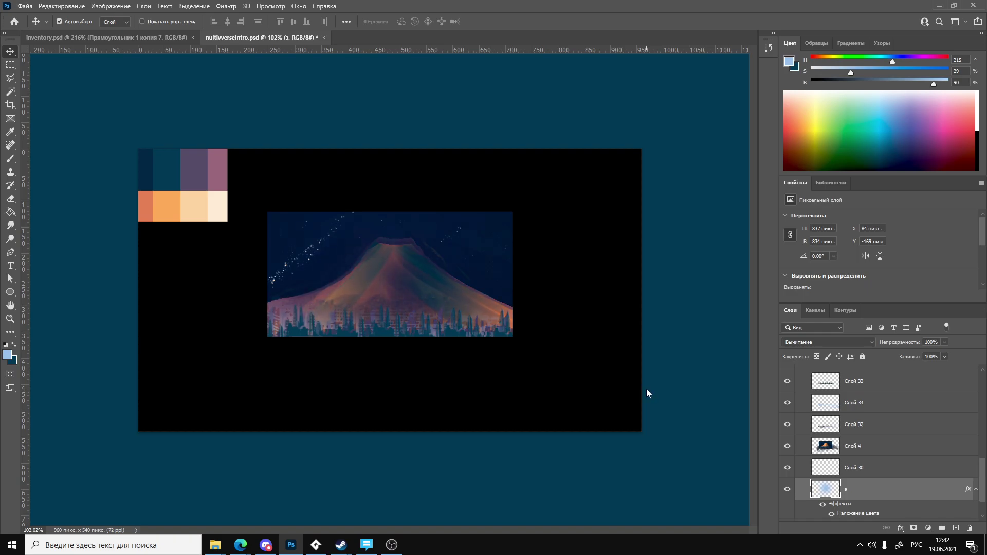
key("Right")
key("Right")
key("Right")
key("Right")
key("Right")
key("Right")
key("Right")
key("Right")
key("Right")
key("Right")
key("Right")
key("Right")
key("Right")
key("Right")
key("Right")
key("Right")
key("Right")
key("Right")
key("Right")
key("Right")
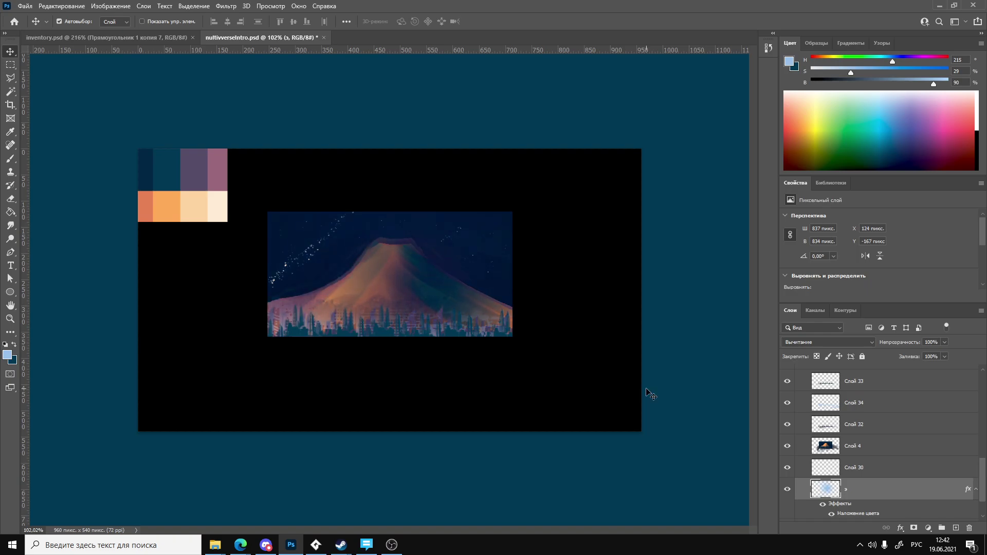
Shift the glow layer э back left across the volcano to about X -42 px.
key("Left")
key("Left")
key("Left")
key("Left")
key("Left")
key("Left")
key("Left")
key("Left")
key("Left")
key("Left")
key("Left")
key("Left")
key("Left")
key("Left")
key("Left")
key("Left")
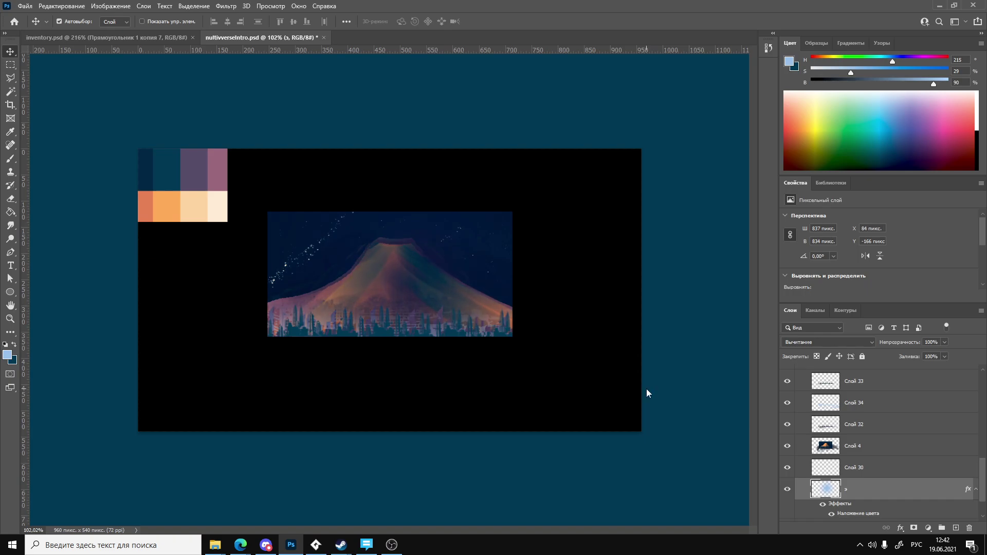
key("Left")
key("Left")
key("Left")
key("Left")
key("Left")
key("Left")
key("Left")
key("Left")
key("Left")
key("Left")
key("Left")
key("Left")
key("Left")
key("Left")
key("Left")
key("Left")
key("Left")
key("Left")
key("Left")
key("Left")
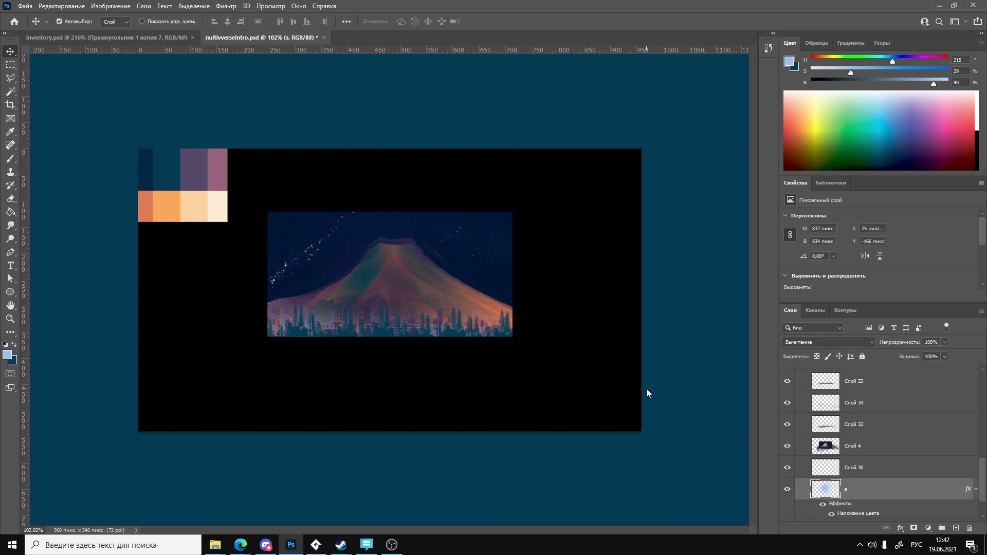
key("Left")
key("Left")
key("Left")
key("Left")
key("Left")
key("Left")
key("Left")
key("Left")
key("Left")
key("Left")
key("Left")
key("Left")
key("Left")
key("Left")
key("Left")
key("Left")
key("Left")
key("Left")
key("Left")
key("Left")
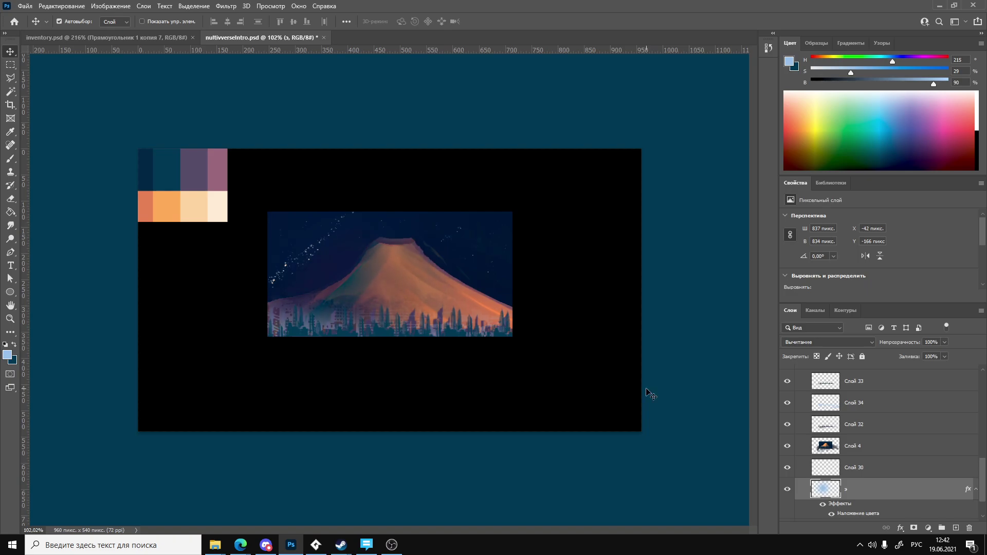
Toggle the visibility of the glow layer э to compare the scene with and without it, and delete the layer.
scroll(851, 491, "down", 2)
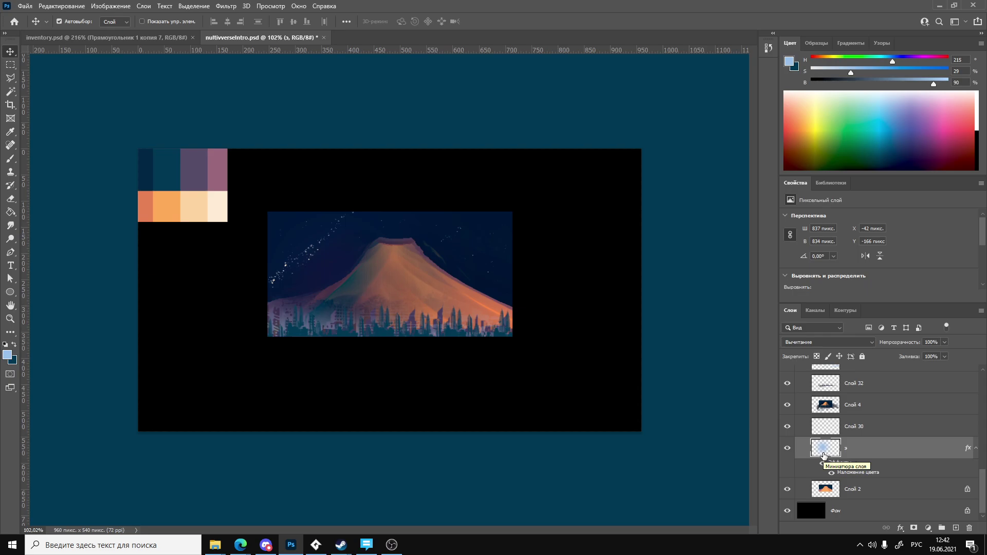
left_click(830, 484)
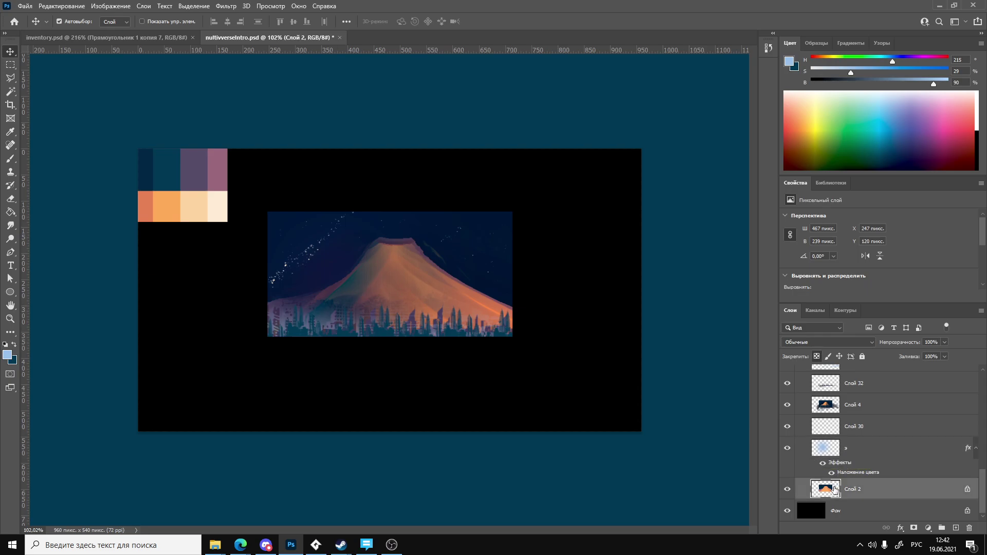
scroll(820, 478, "up", 1)
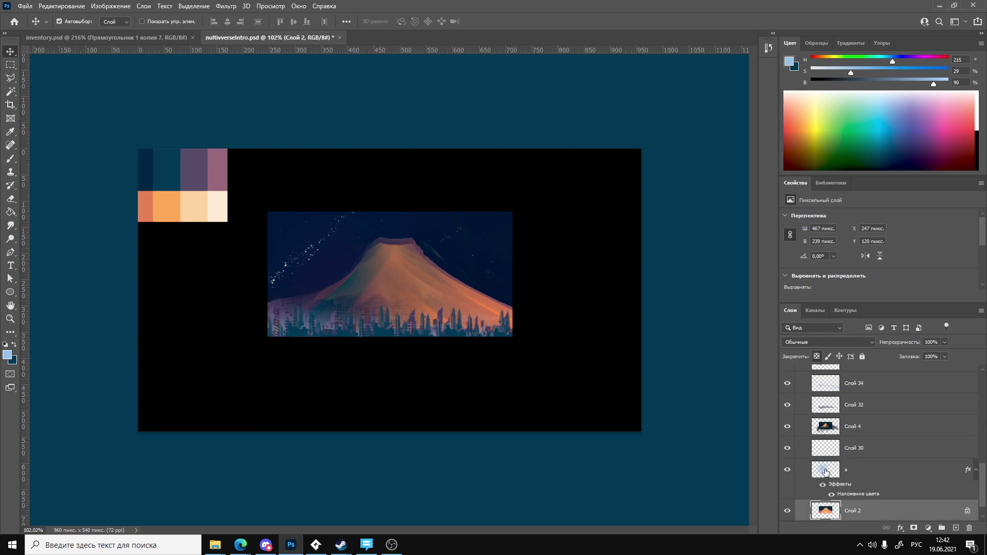
left_click(787, 469)
left_click(787, 469)
left_click(787, 469)
left_click(836, 472)
key("Delete")
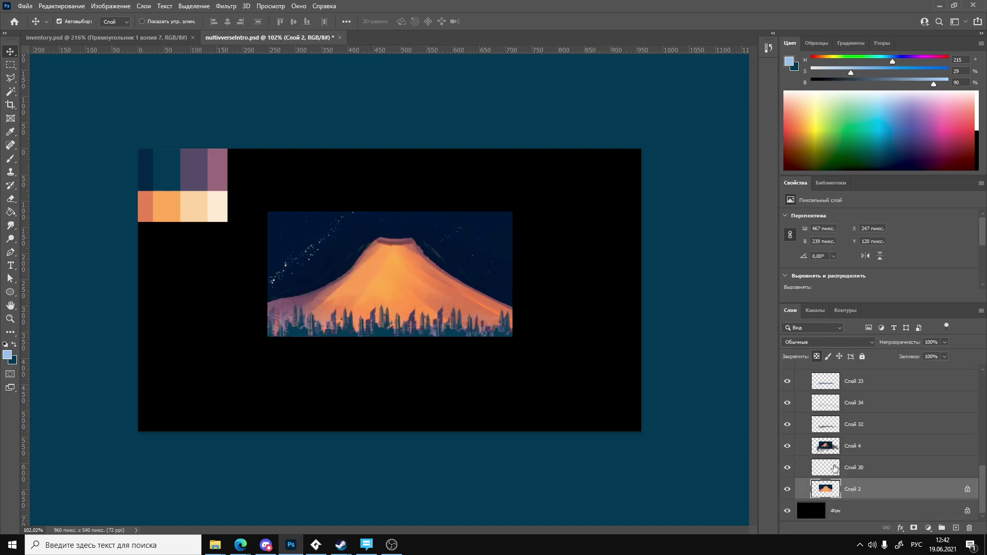
Add a Pattern Overlay effect to the layer Слой 34 and display the effect's settings.
scroll(443, 331, "up", 3, "alt")
scroll(329, 329, "up", 1)
scroll(294, 308, "up", 1)
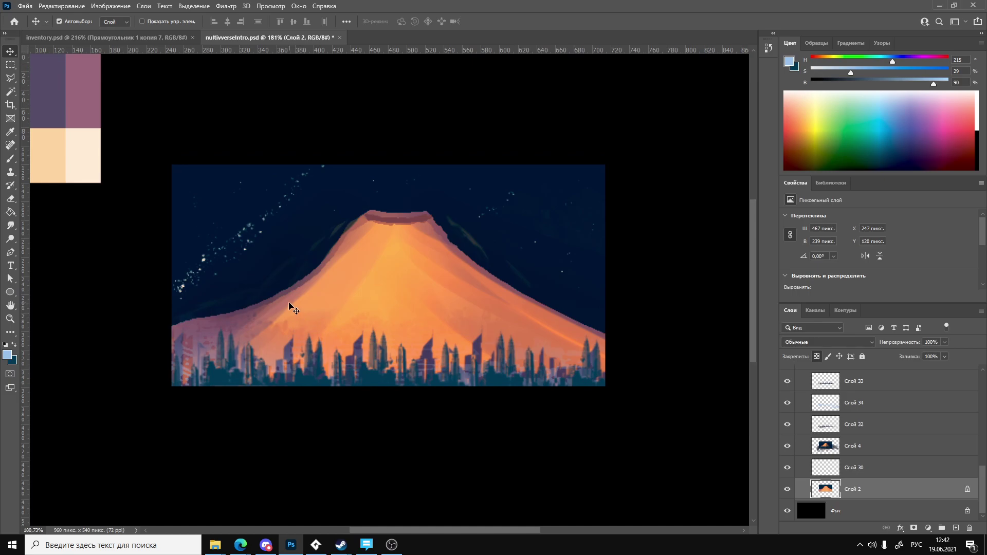
scroll(661, 426, "up", 2)
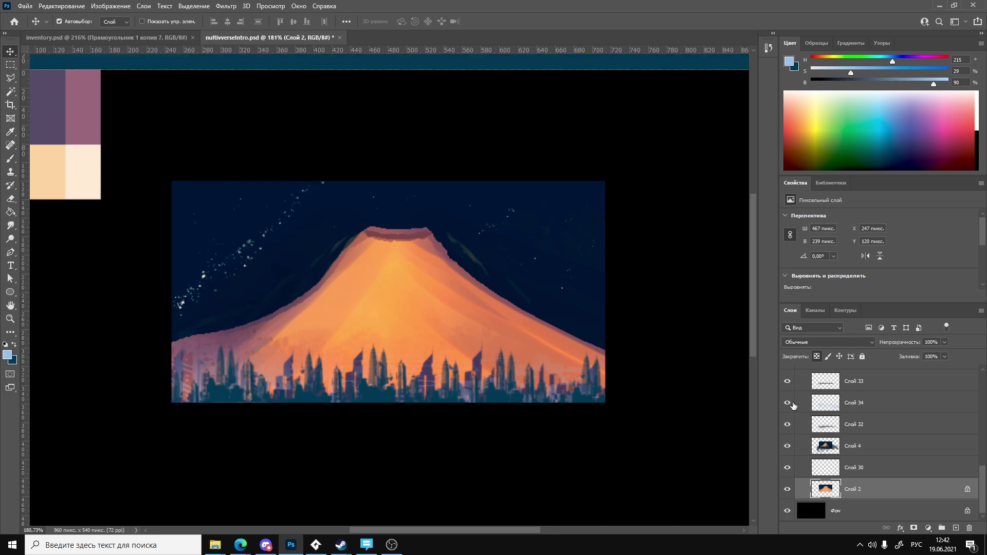
left_click(843, 405)
right_click(820, 404)
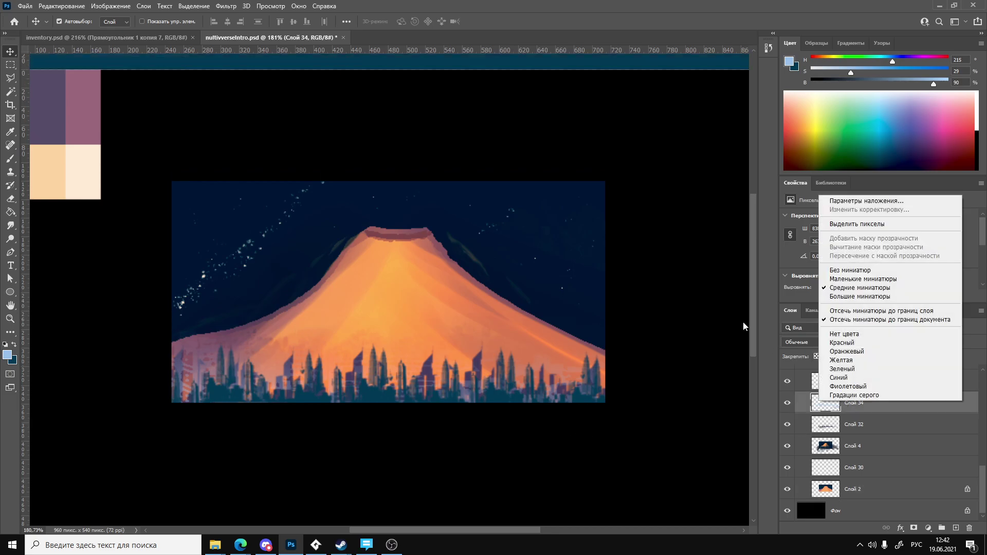
left_click(849, 200)
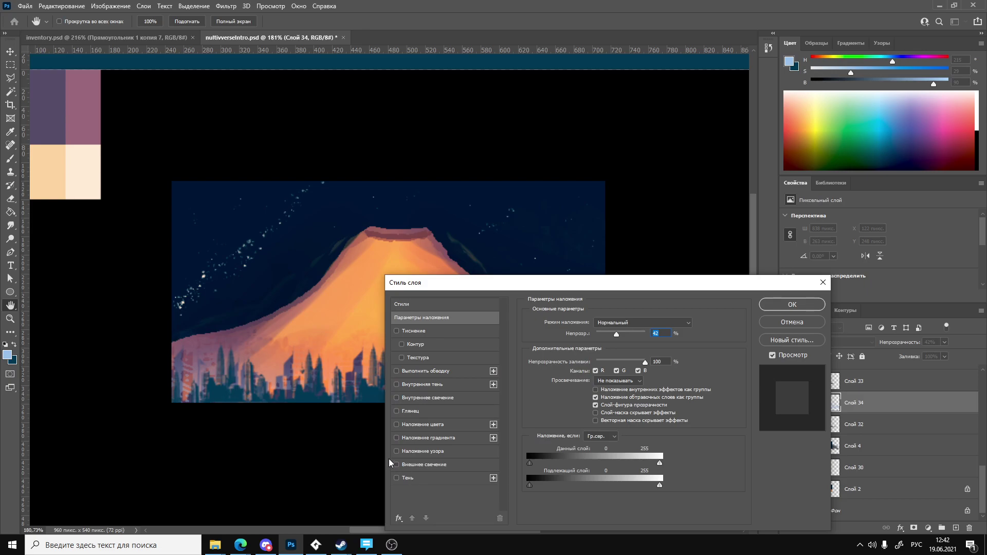
left_click(397, 452)
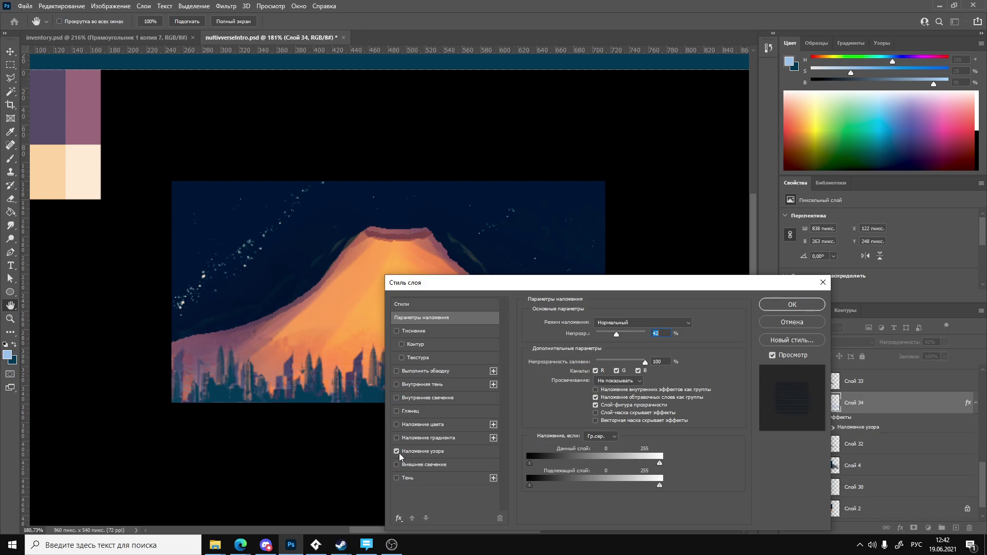
left_click(426, 452)
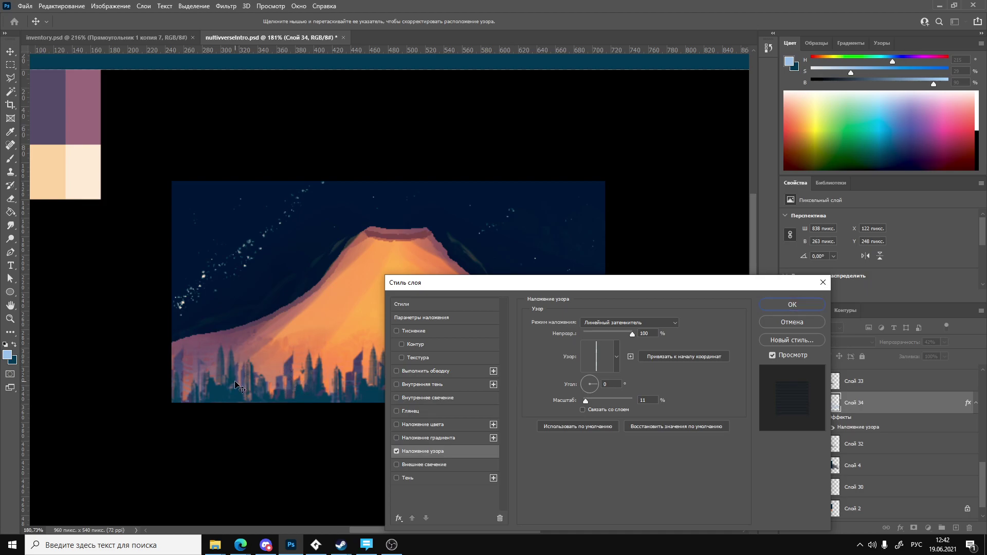
Try the Затухание and Нормальный blend modes for the pattern overlay on Слой 34.
left_click(627, 323)
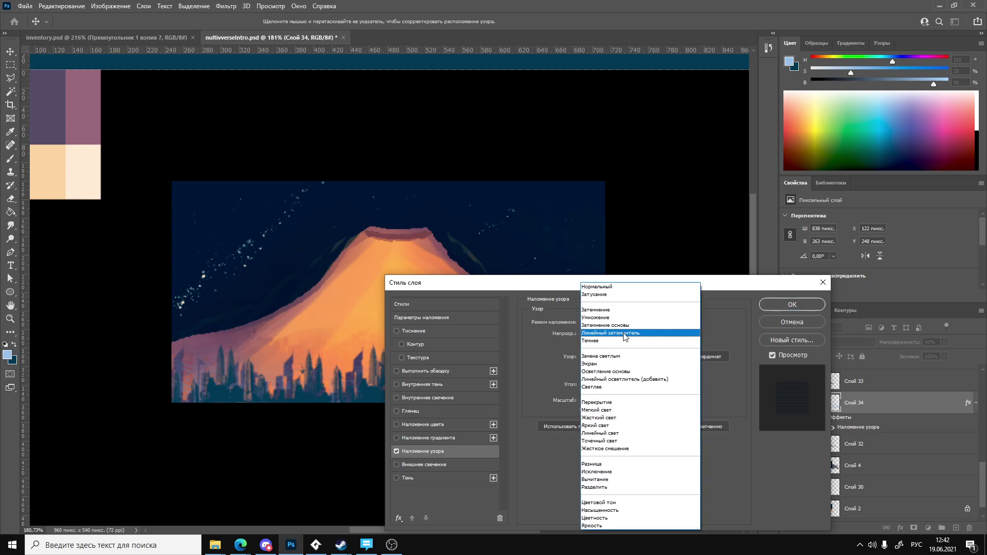
left_click(607, 295)
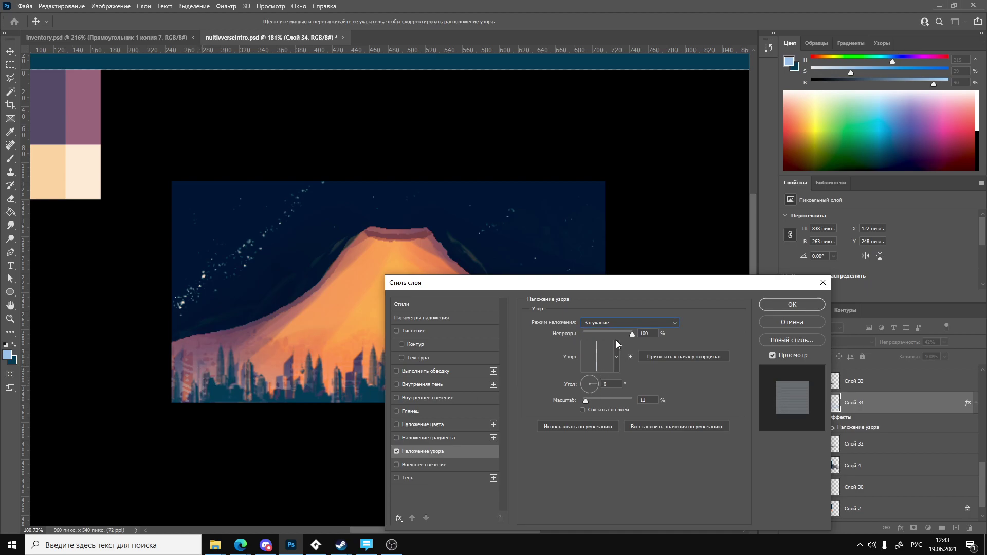
left_click(612, 323)
left_click(607, 287)
left_click(631, 322)
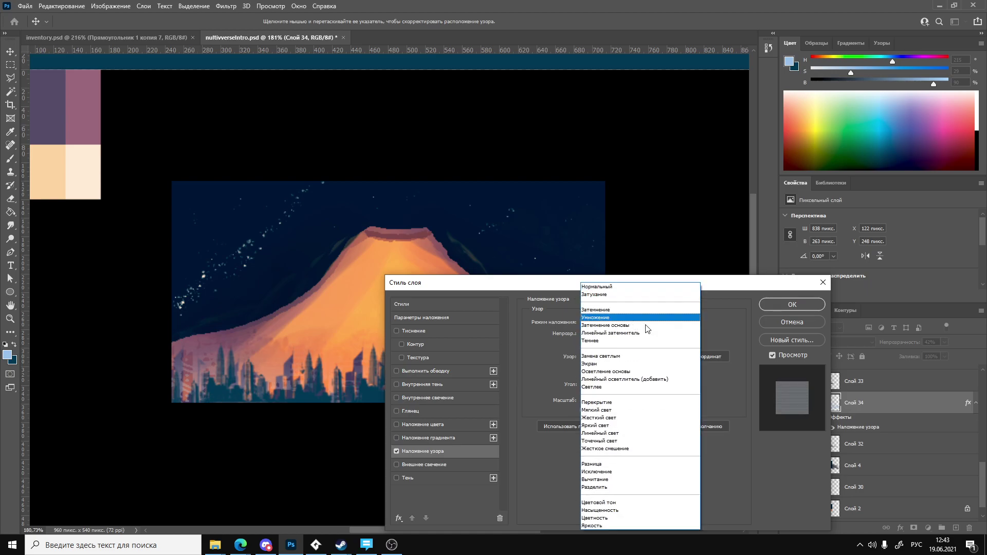
key("Escape")
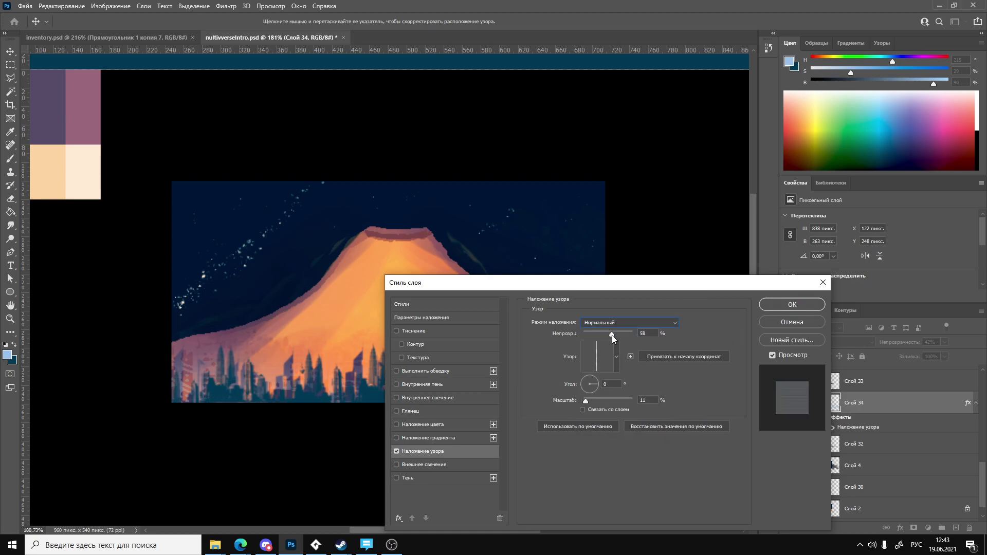
Test Линейный свет and Разделить for the pattern overlay on Слой 34 and set its blend mode to Яркость.
left_click(643, 322)
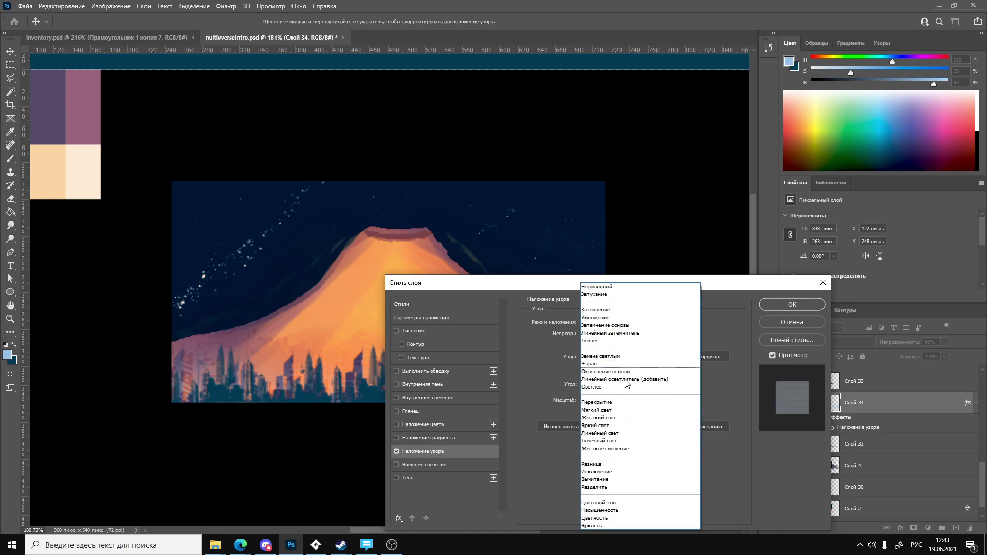
left_click(607, 486)
left_click(664, 322)
left_click(607, 433)
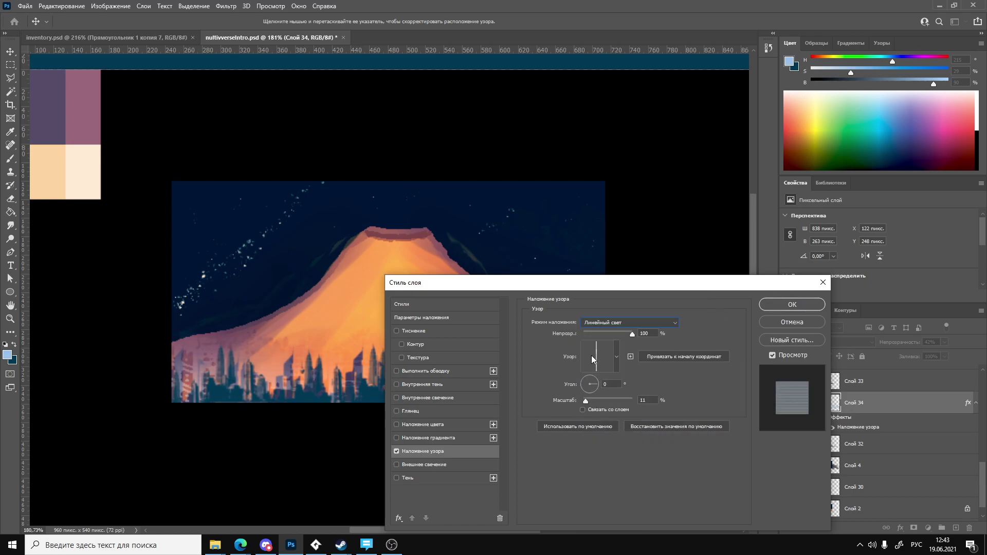
left_click(612, 322)
left_click(587, 476)
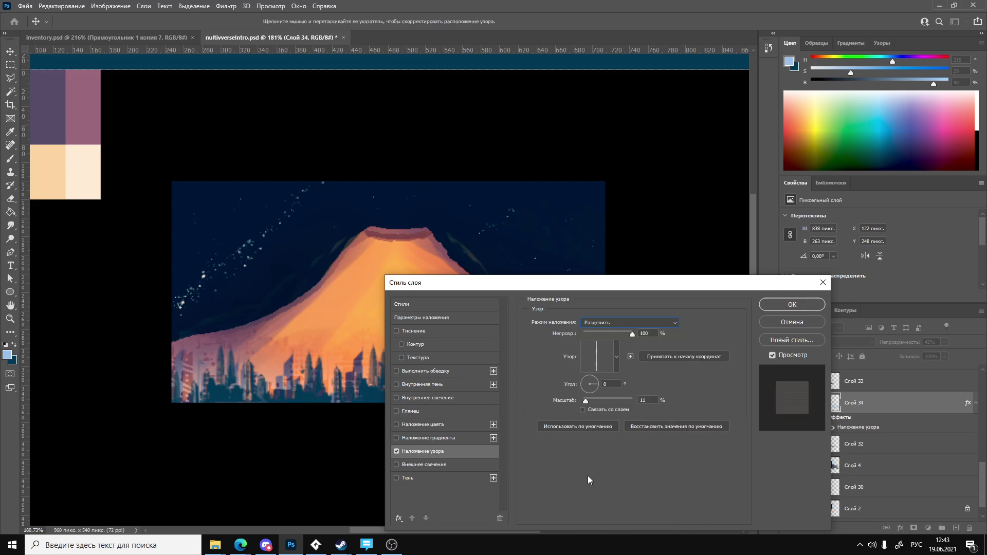
left_click(599, 322)
left_click(604, 525)
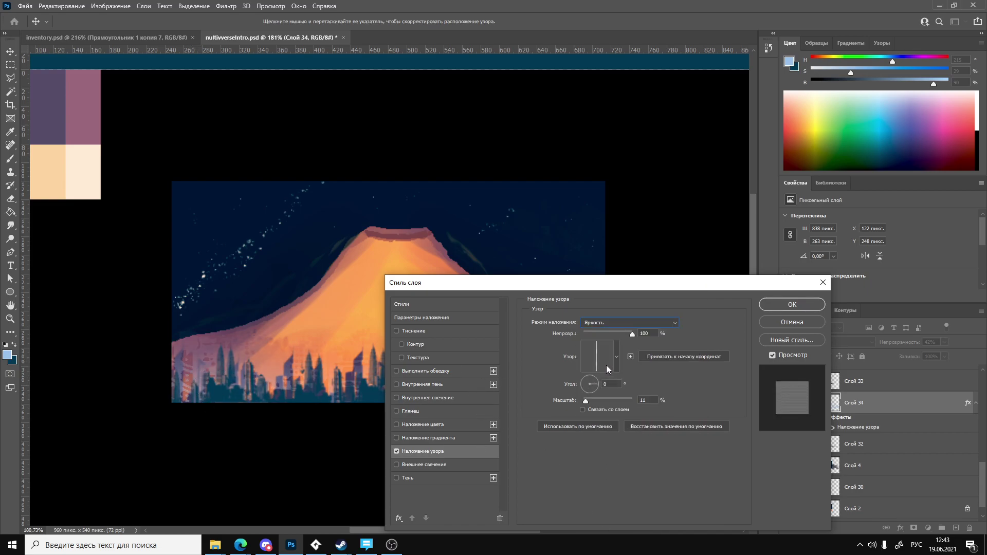
Try a 51% scale, a -122° angle and an orange mottled pattern for the pattern overlay on Слой 34.
mouse_move(592, 403)
left_mouse_down()
mouse_move(632, 406)
mouse_move(596, 412)
left_mouse_up()
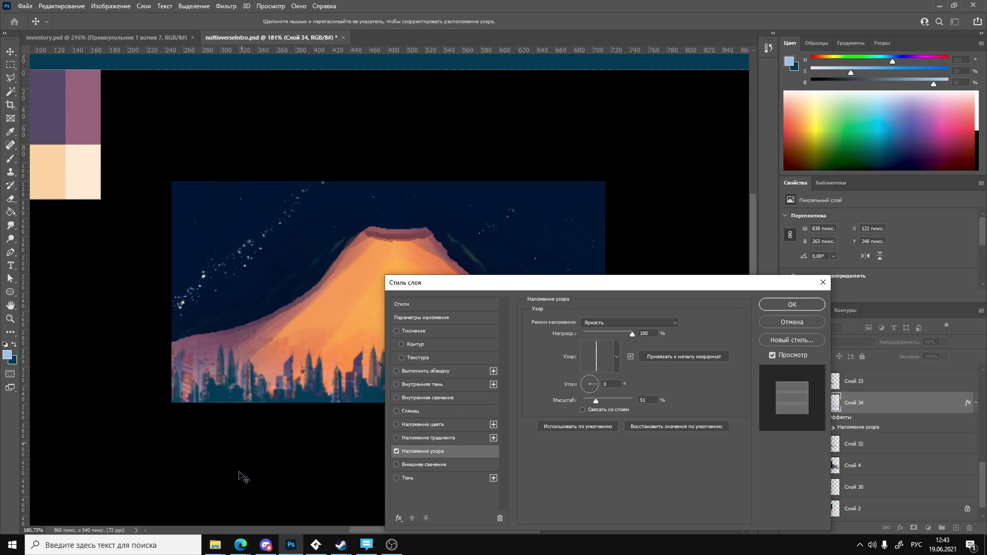
key("Tab")
left_click_drag(594, 388, 586, 391)
left_click(616, 364)
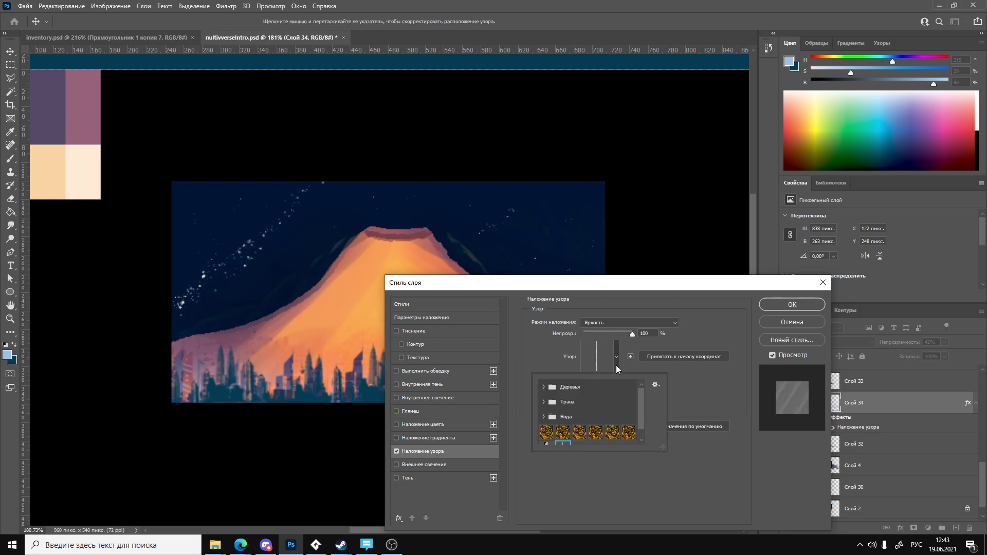
left_click(579, 432)
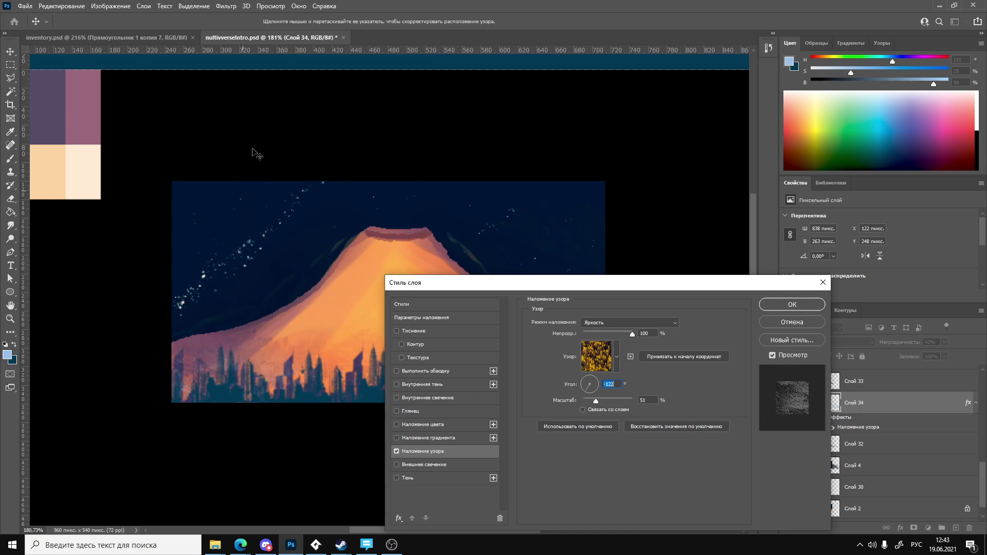
Try the gray figure pattern and the thin vertical line pattern for the overlay on Слой 34, comparing them on the scene.
left_click(616, 358)
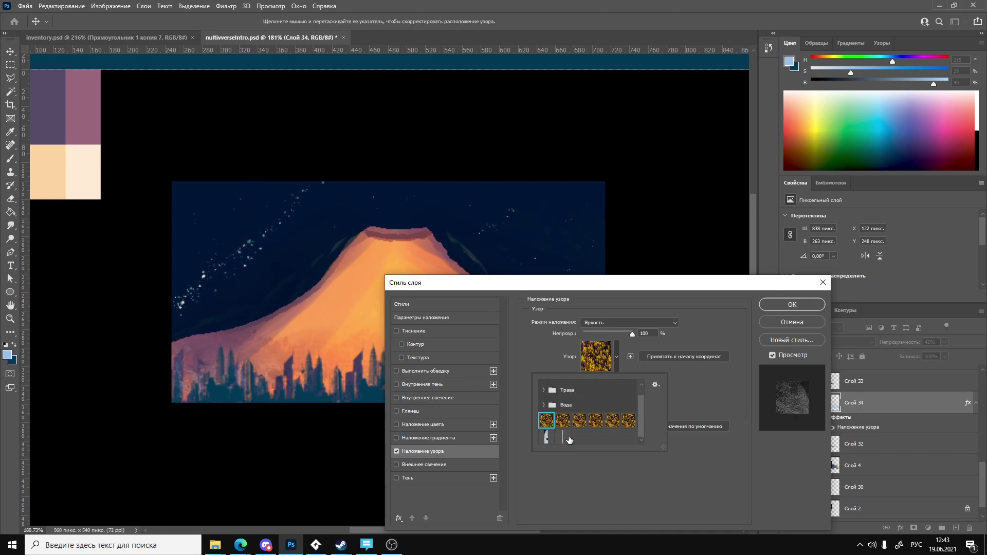
left_click(546, 443)
left_click(198, 380)
left_click_drag(199, 374, 208, 347)
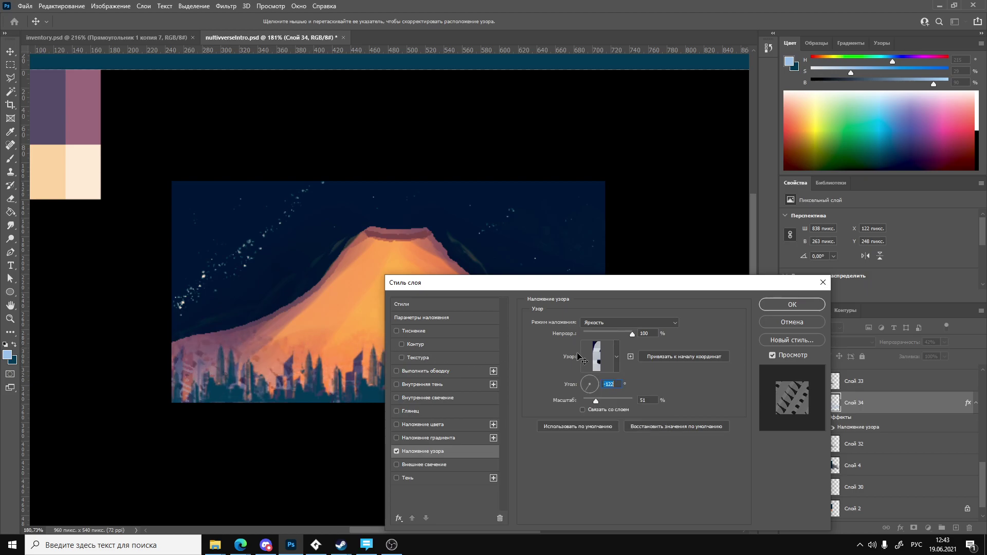
left_click(614, 359)
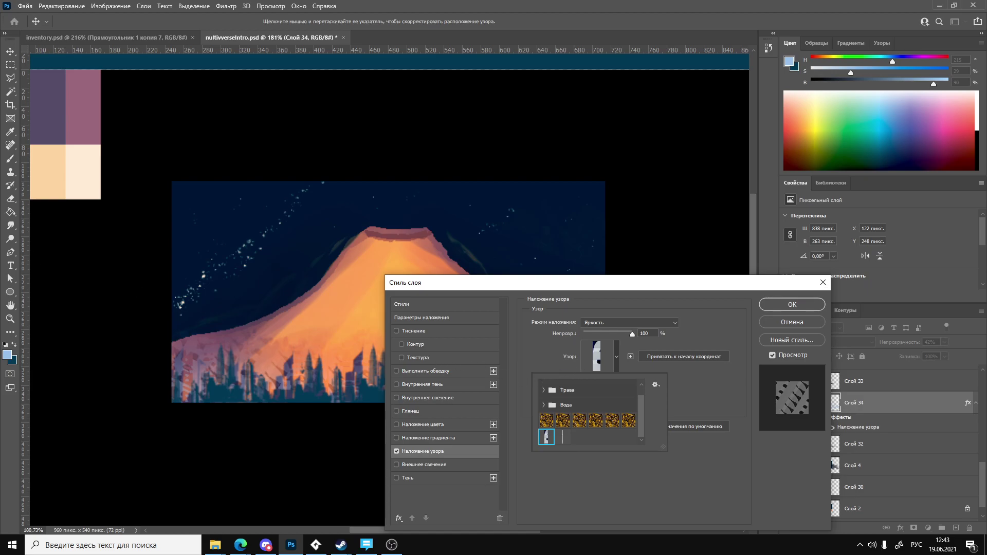
key("alt+Tab")
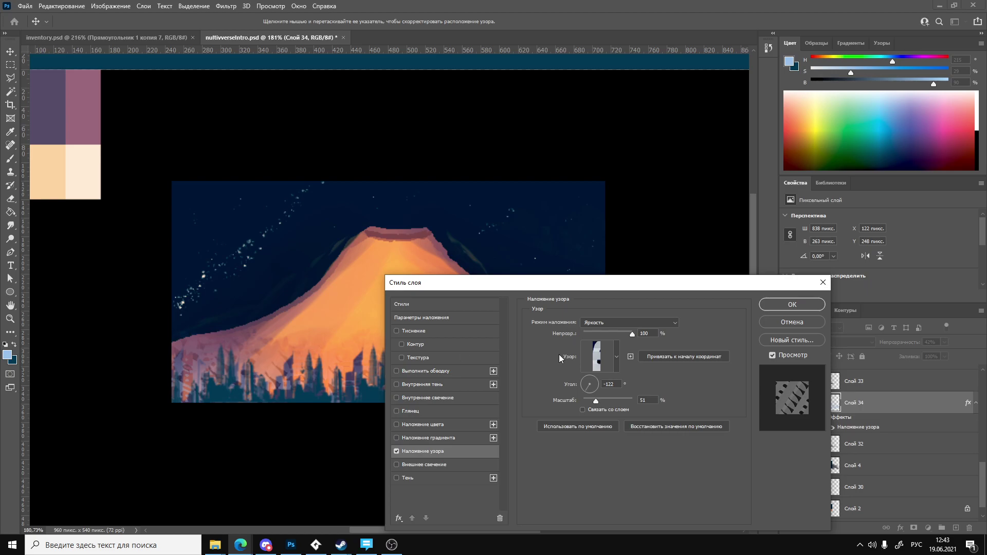
left_click(617, 359)
left_click(568, 441)
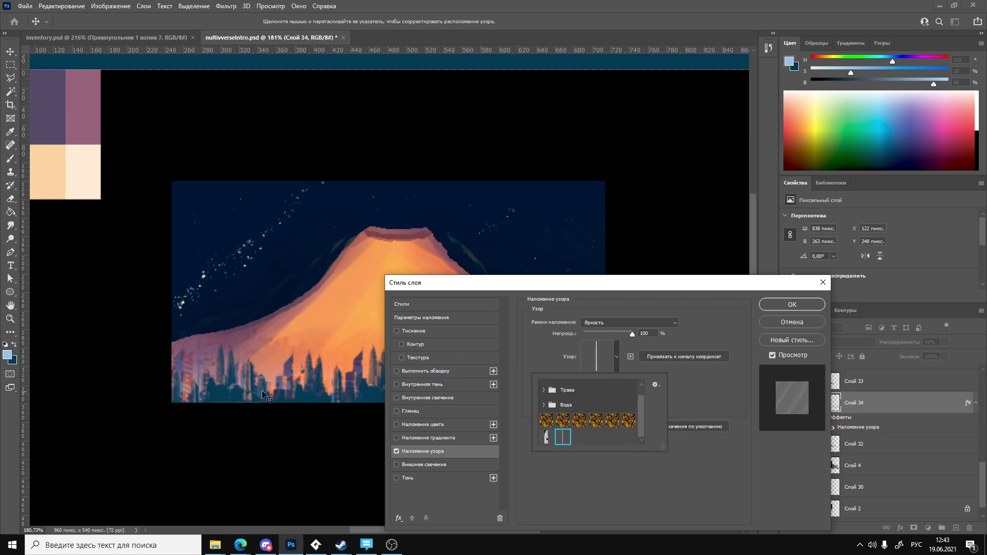
left_click(201, 373)
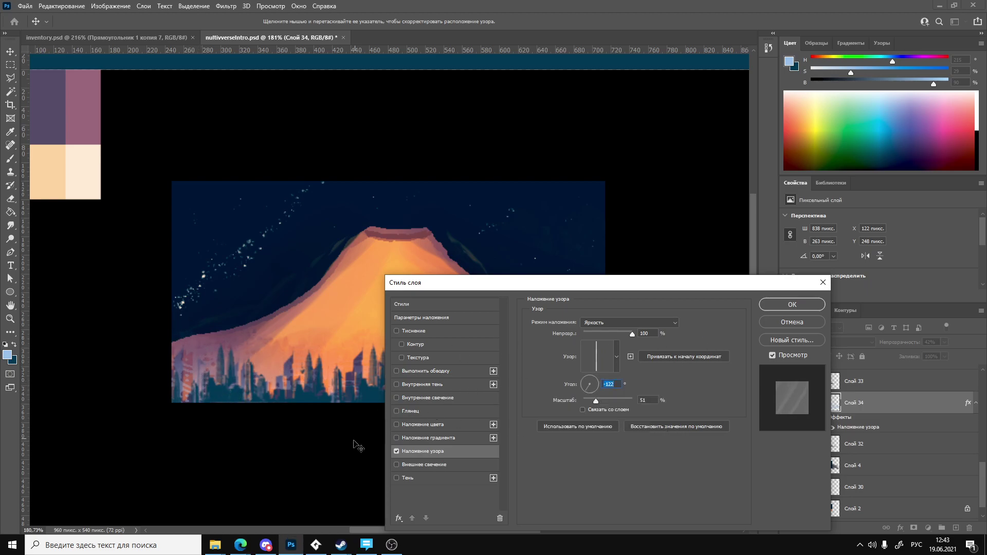
Try the gradient overlay, color overlay, satin, inner glow, inner shadow and bevel effects on Слой 34, and discard all layer style changes.
left_click(397, 451)
left_click(397, 438)
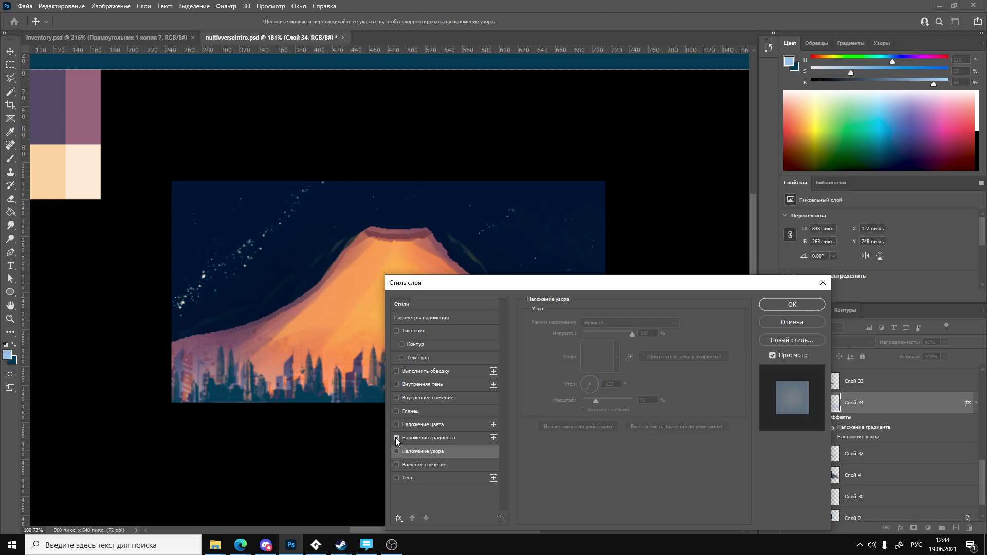
left_click(396, 438)
left_click(397, 424)
left_click(396, 424)
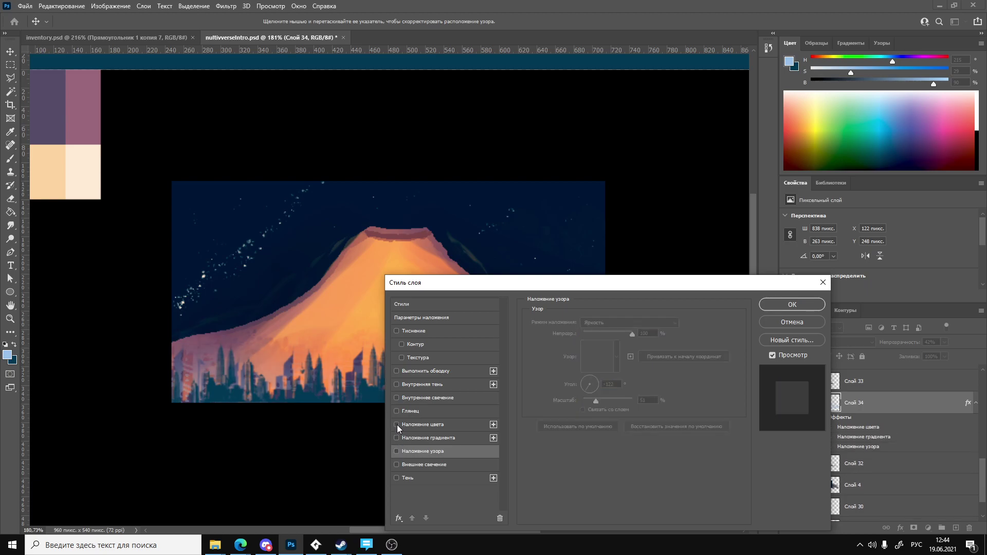
left_click(397, 412)
left_click(396, 398)
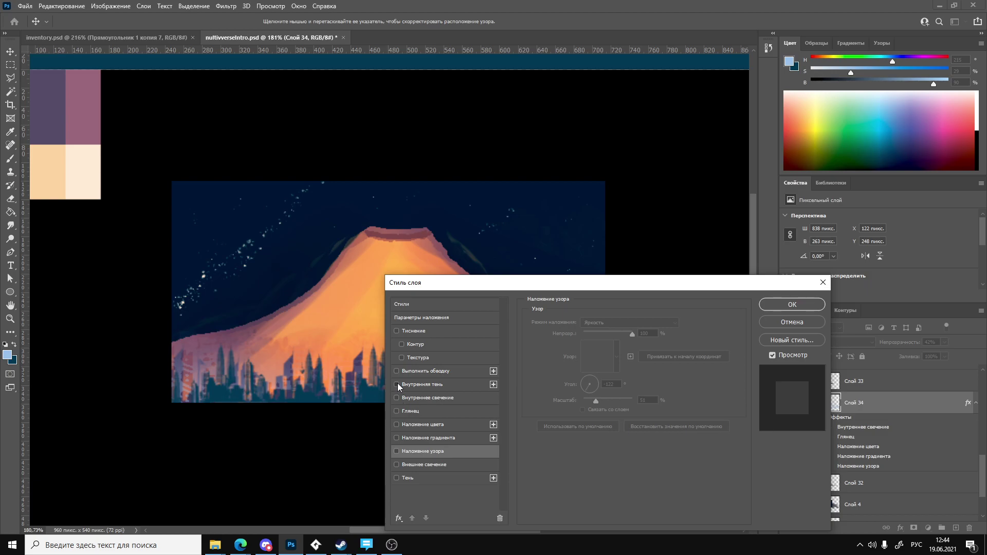
left_click(397, 385)
left_click(399, 330)
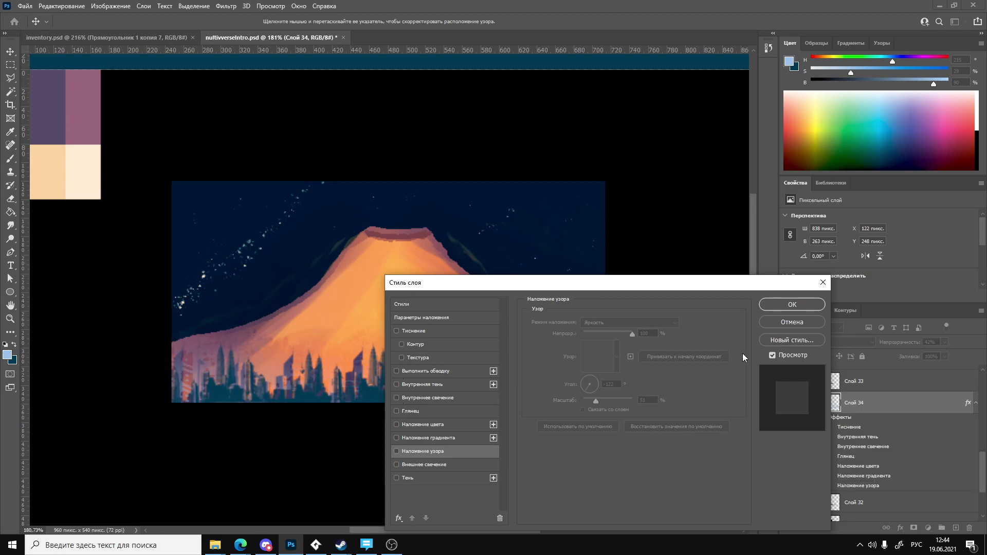
left_click(768, 321)
Toggle the visibility of Группа 1 and show Группа 2, Группа 3 and Группа 4 one after another to review each scene.
scroll(395, 326, "down", 5, "alt")
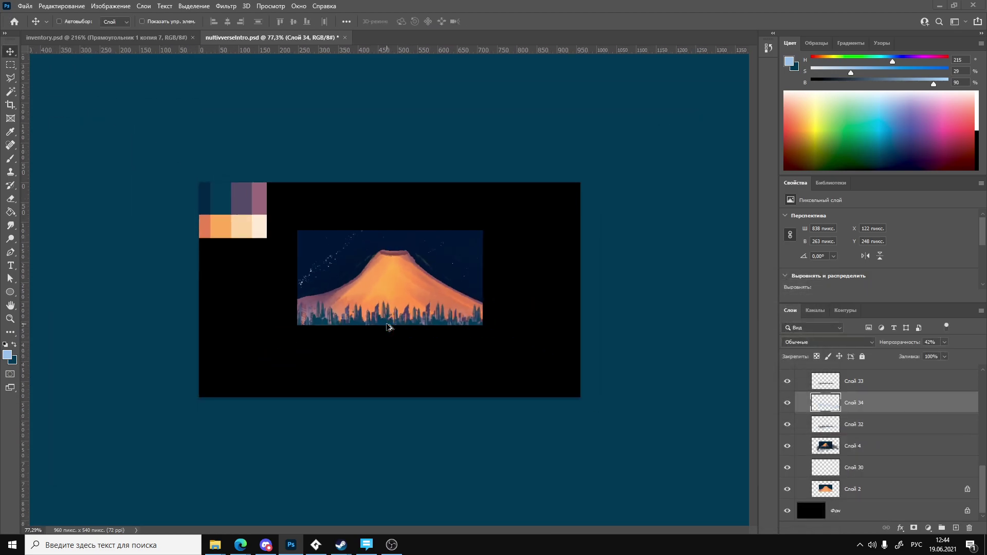
scroll(388, 327, "up", 5, "alt")
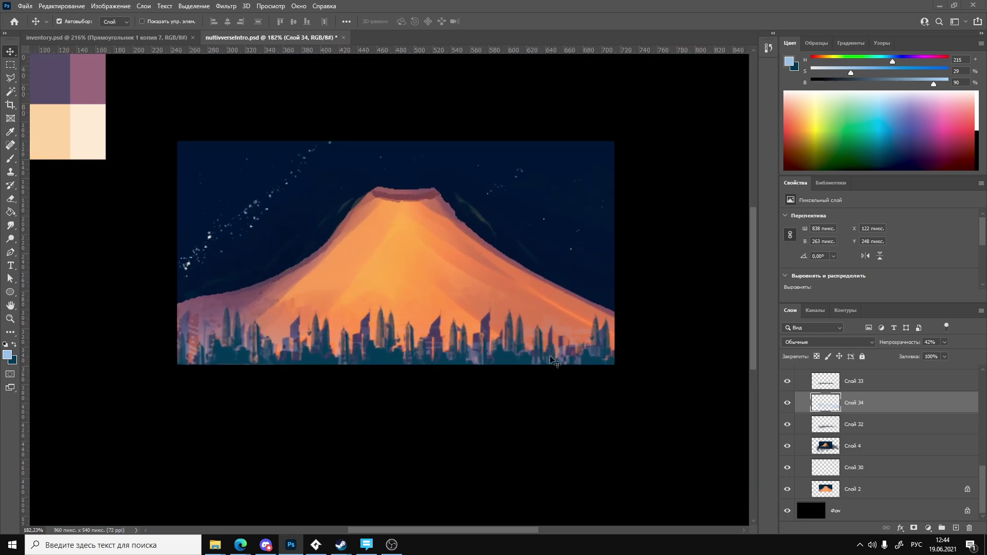
scroll(782, 400, "up", 3)
left_click(785, 409)
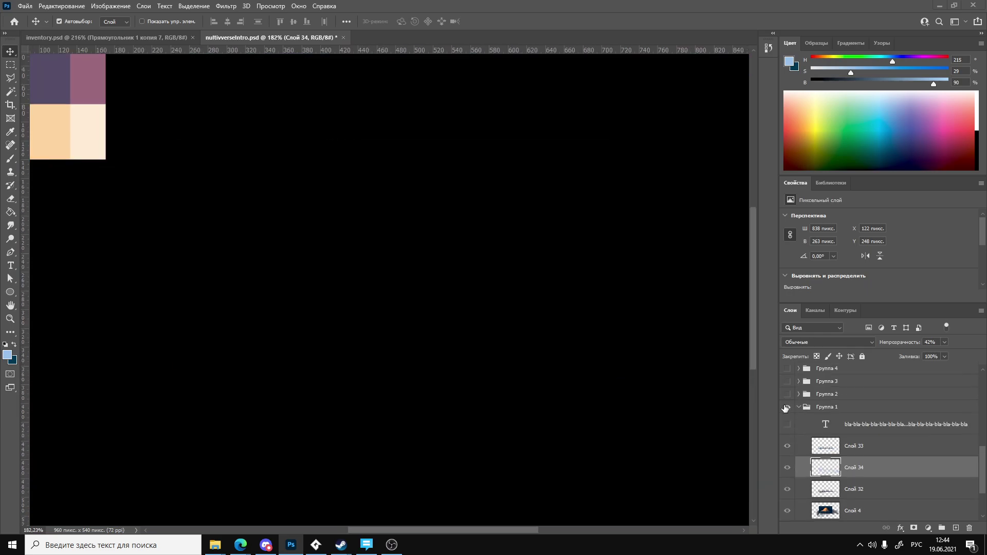
left_click(785, 408)
left_click(787, 396)
scroll(788, 399, "up", 1)
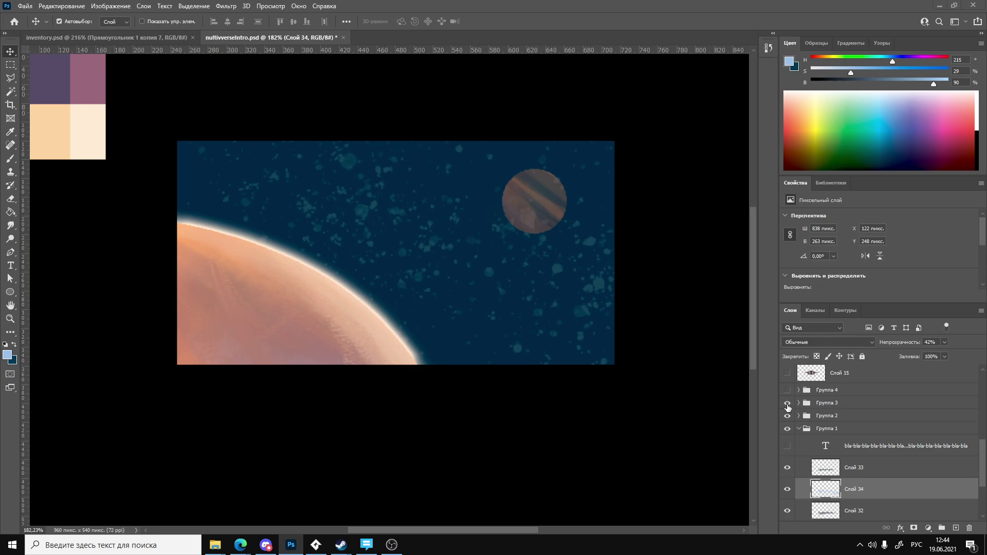
left_click(788, 403)
left_click(787, 390)
scroll(790, 412, "up", 2)
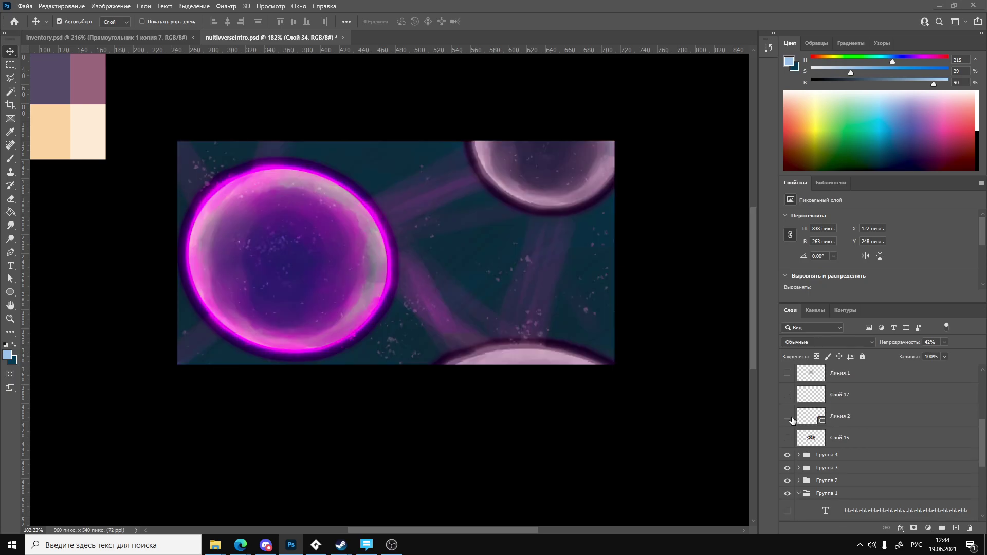
Hide Группа 4, Группа 3 and Группа 2 to return to the volcano scene.
left_click(787, 455)
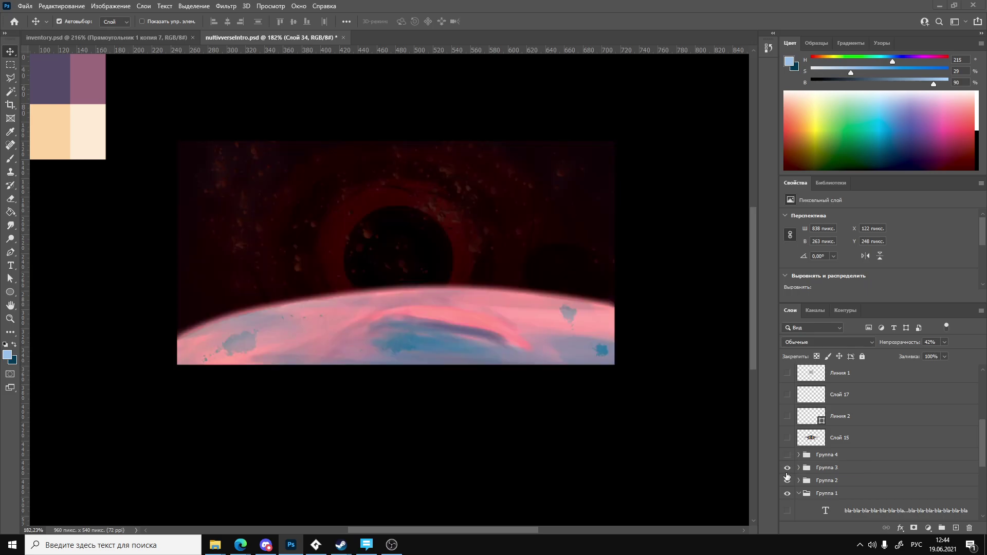
left_click(787, 468)
left_click(790, 487)
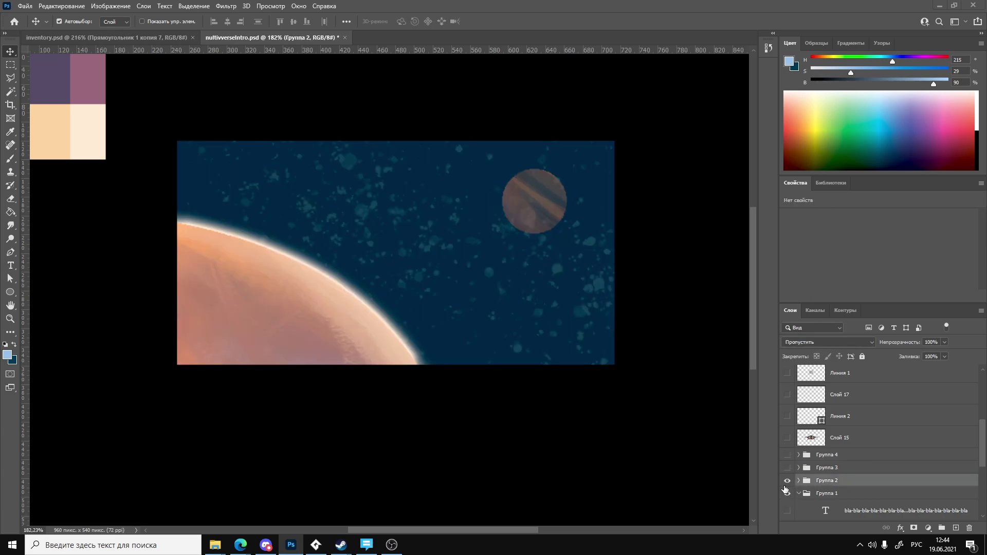
left_click(788, 480)
Look over the layer stack, save nultivverseIntro.psd and close Photoshop.
scroll(786, 473, "down", 4)
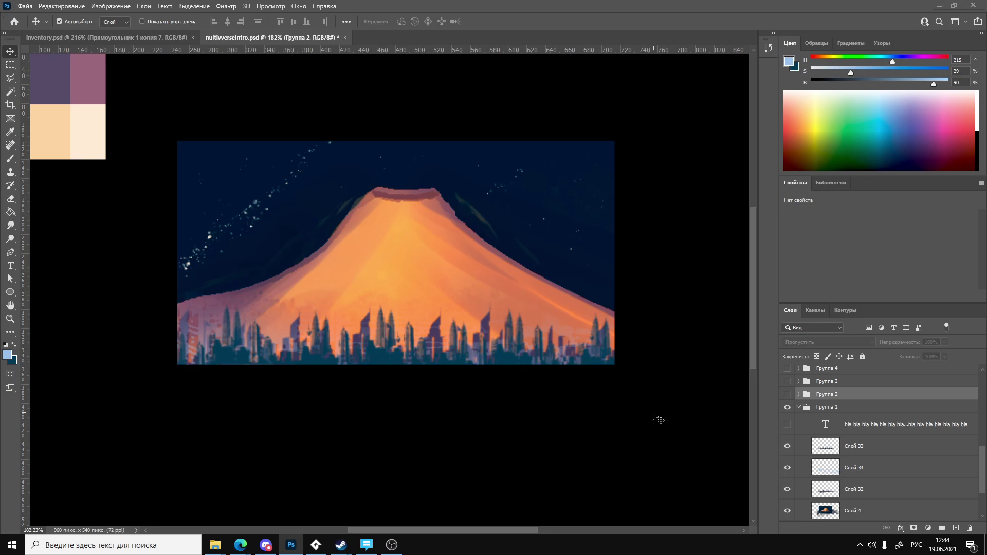
scroll(875, 492, "down", 3)
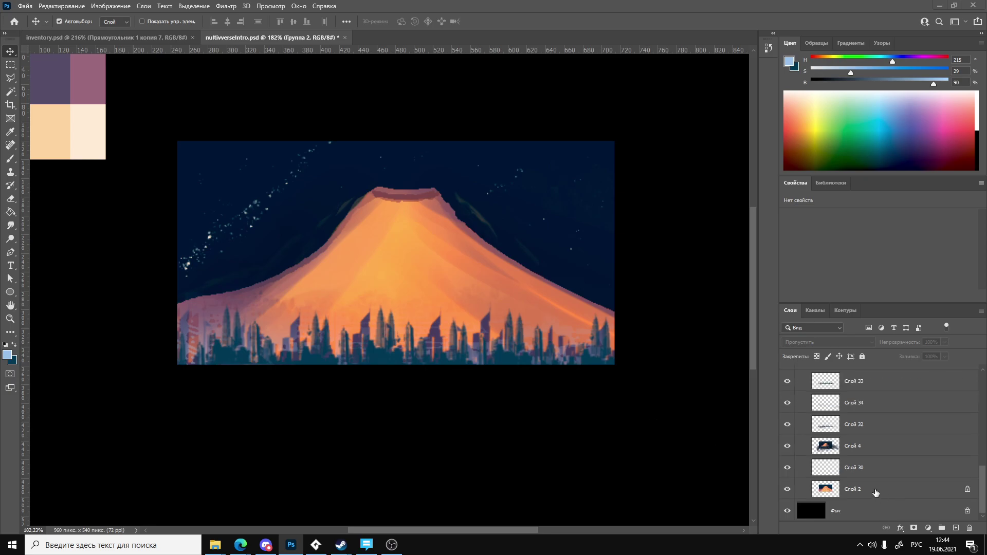
scroll(857, 486, "up", 4)
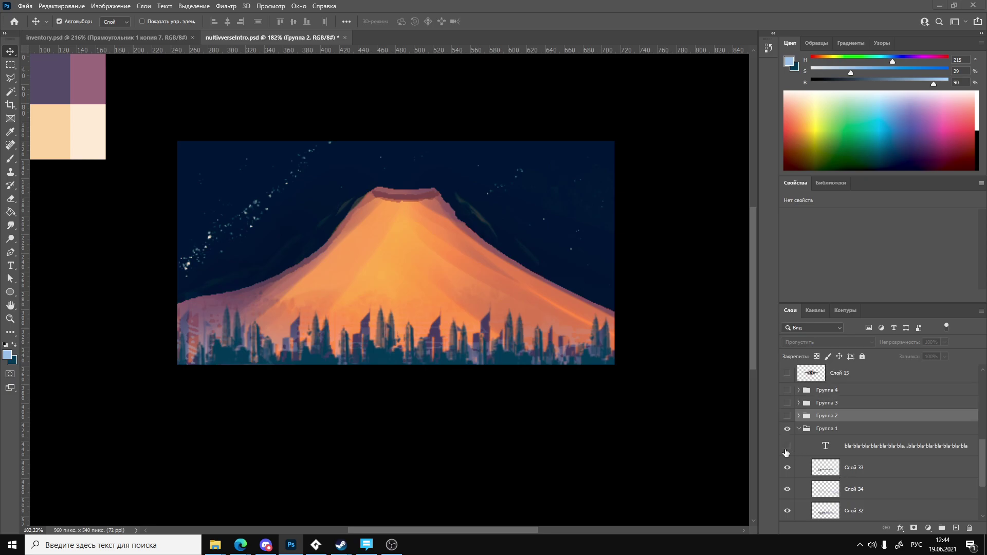
scroll(786, 452, "up", 4)
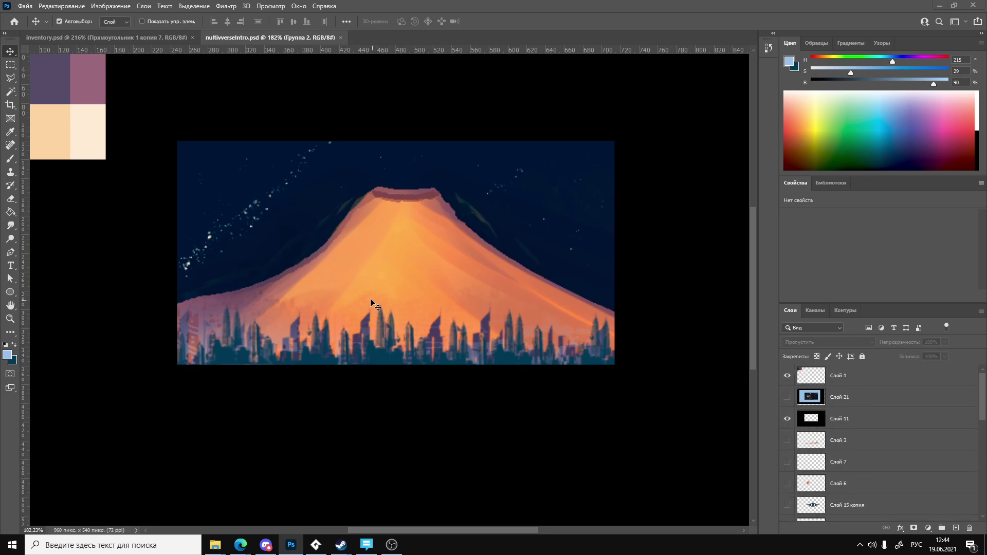
left_click(973, 5)
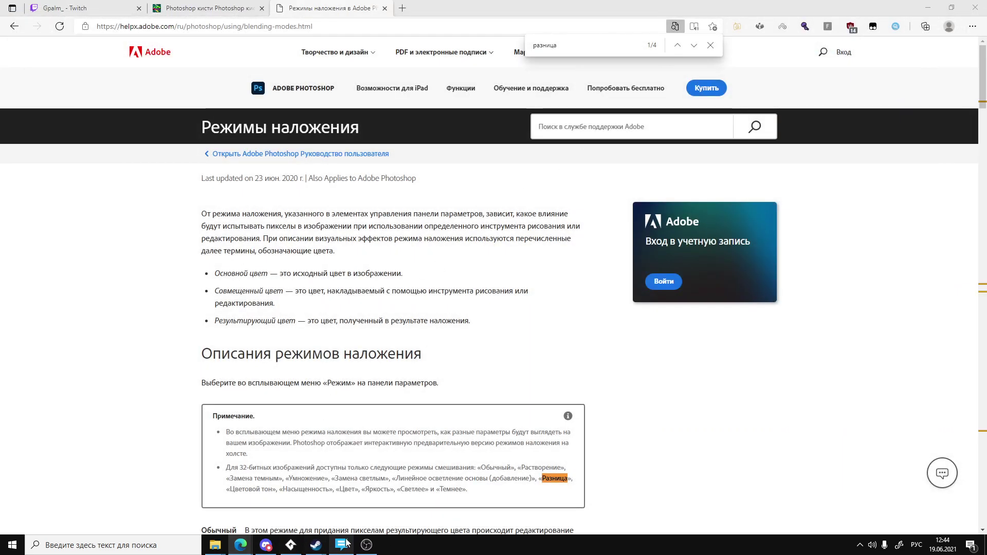
Switch to GameMaker Studio 2 and view the main background instance in the rm_Intro room.
left_click(290, 545)
scroll(527, 344, "down", 3, "ctrl")
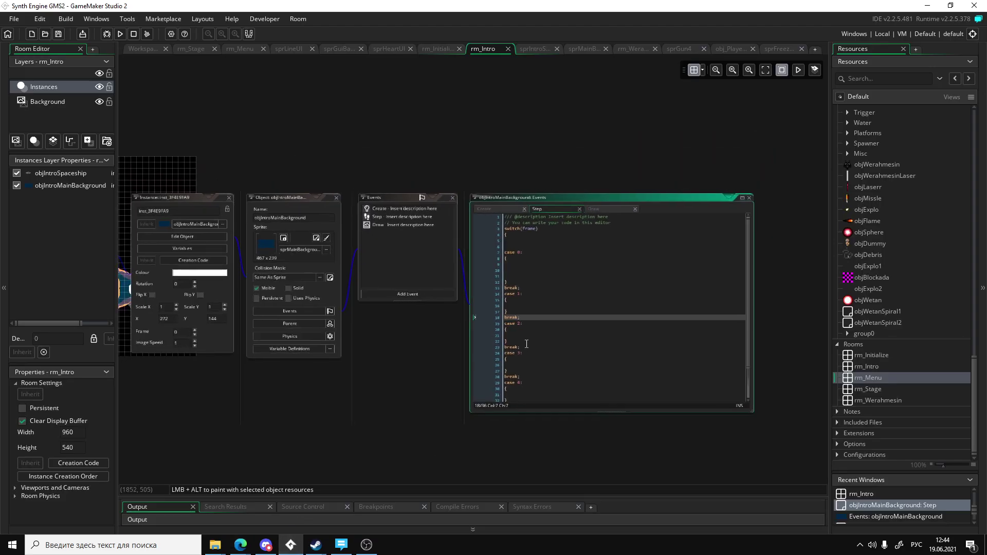
middle_click_drag(401, 334, 713, 333)
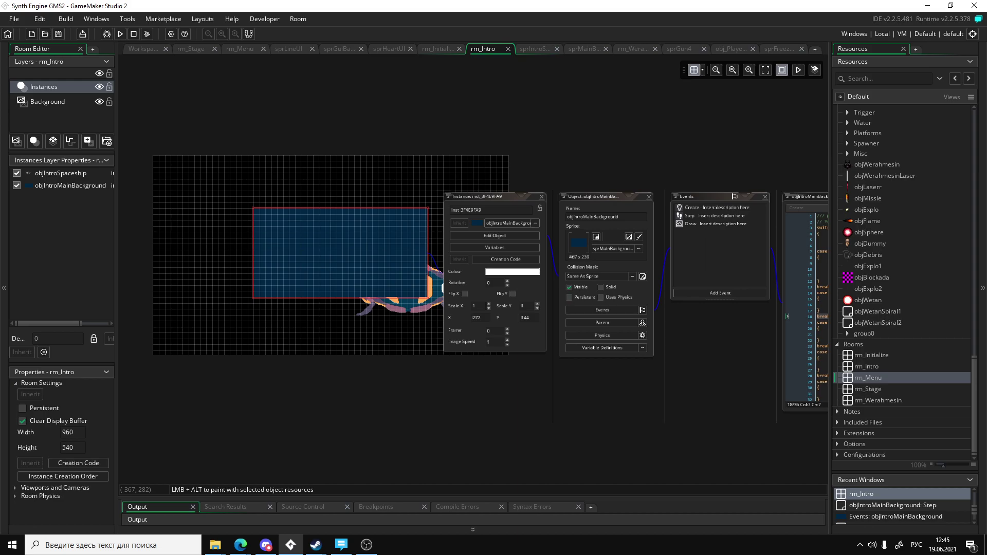
Switch to the Edge window with the blending modes article and display the Twitch channel page.
mouse_move(240, 545)
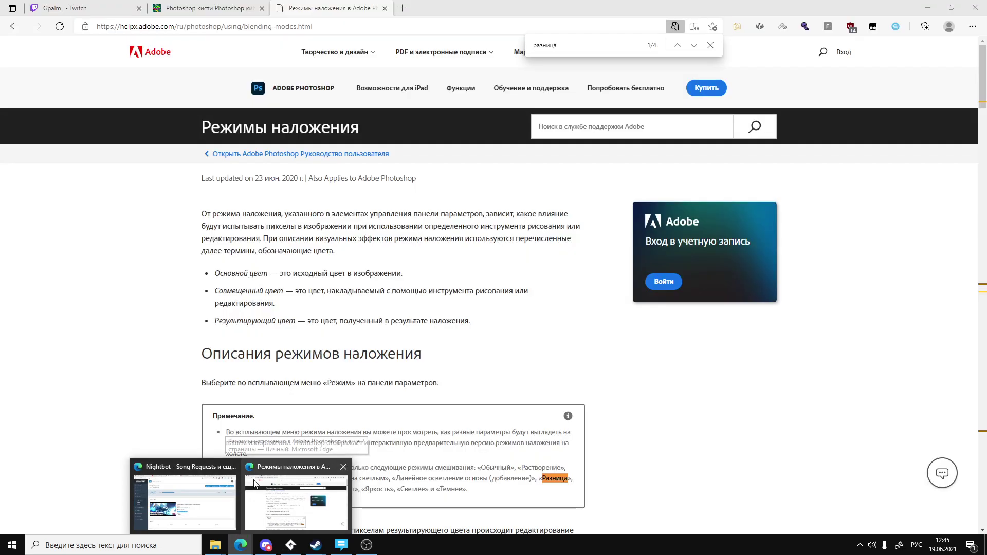
left_click(252, 488)
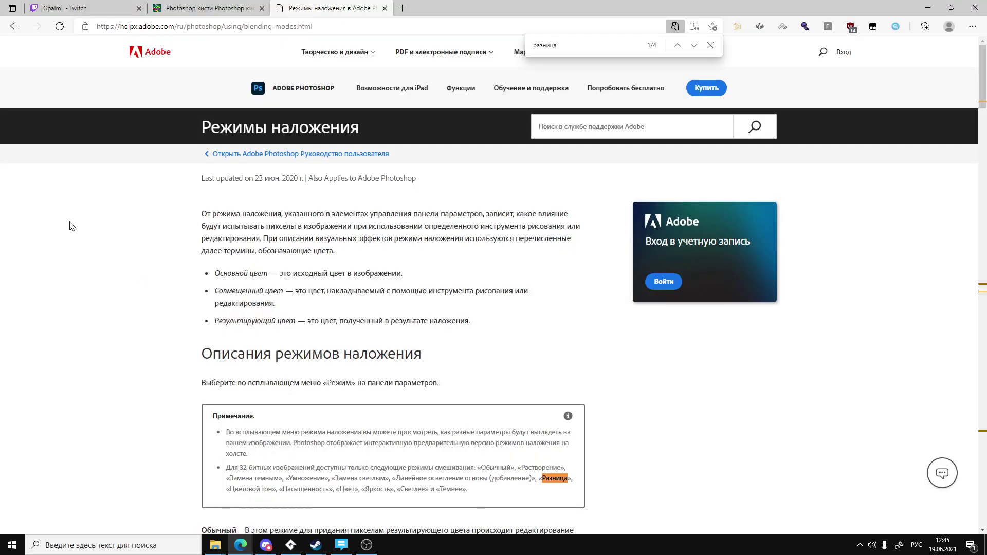
left_click(80, 7)
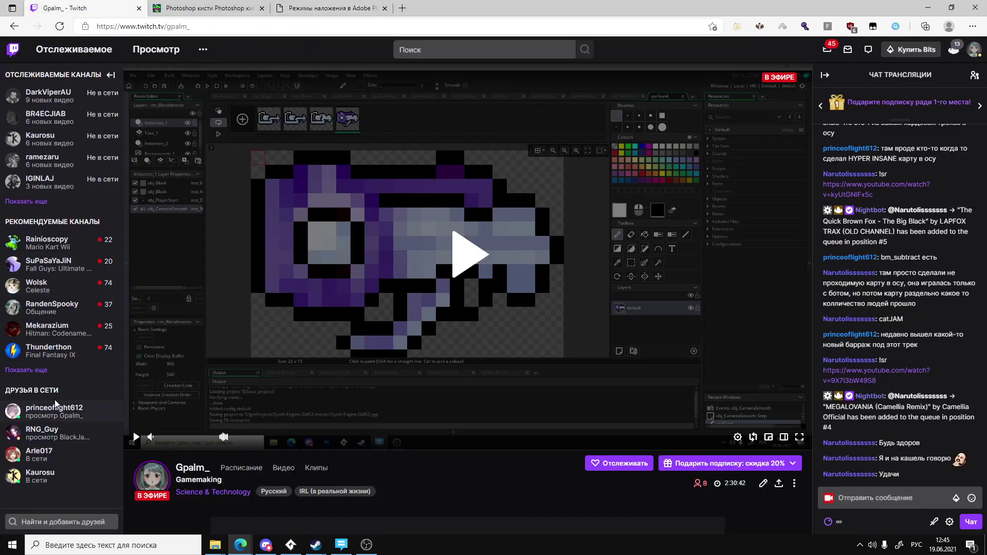
left_click(57, 434)
left_click(381, 474)
middle_click(210, 493)
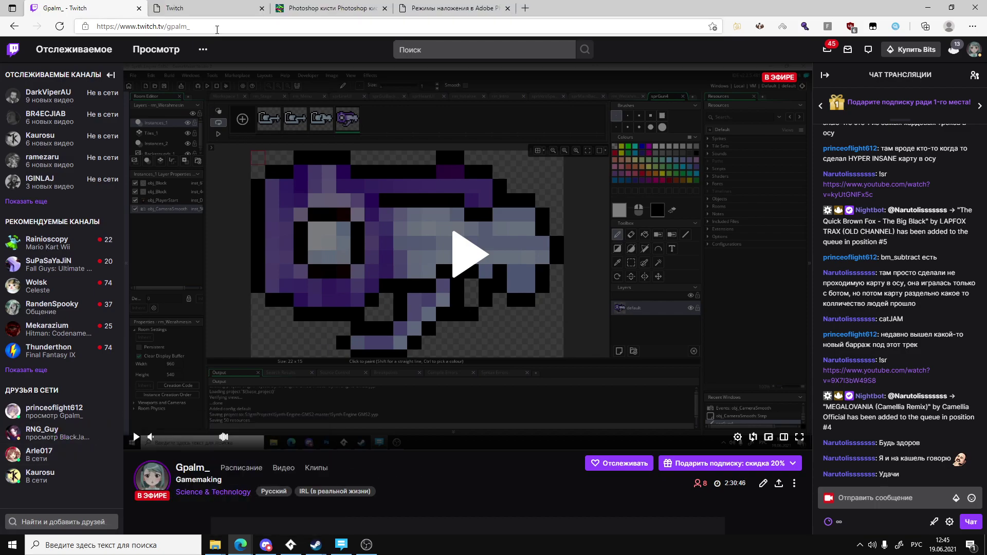
middle_click(206, 13)
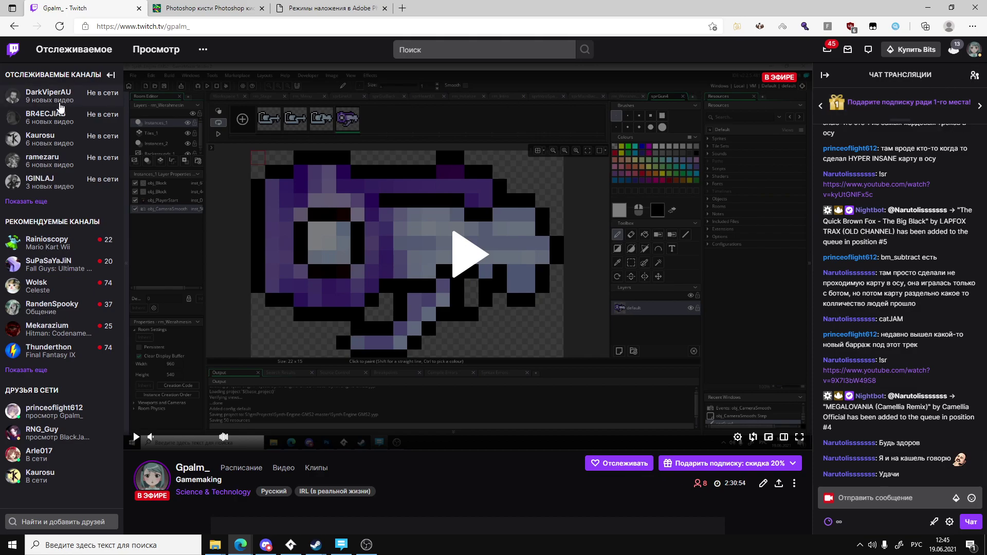
Expand the followed channels, view the Twitch channel's videos and open the I Wanna Be The Guy category.
left_click(48, 204)
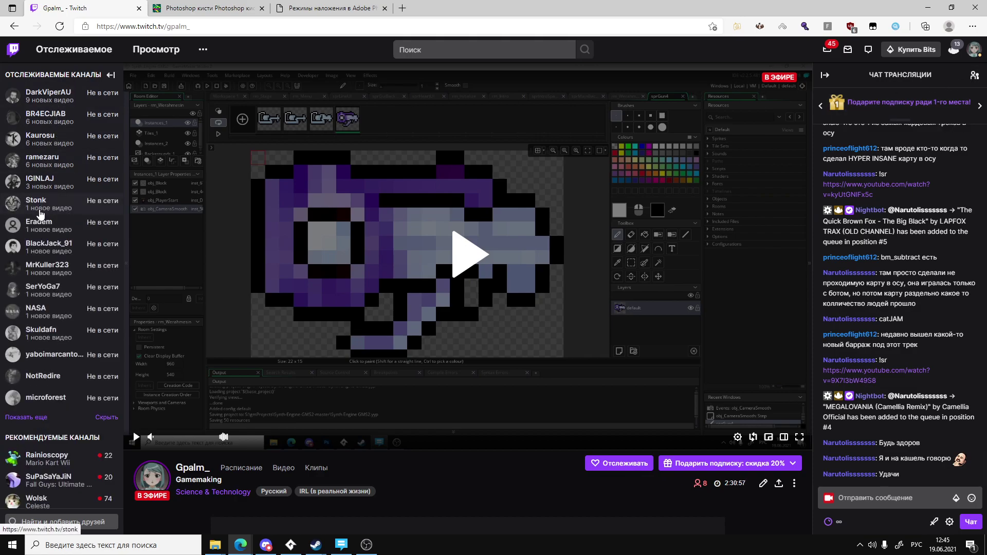
scroll(224, 319, "down", 3)
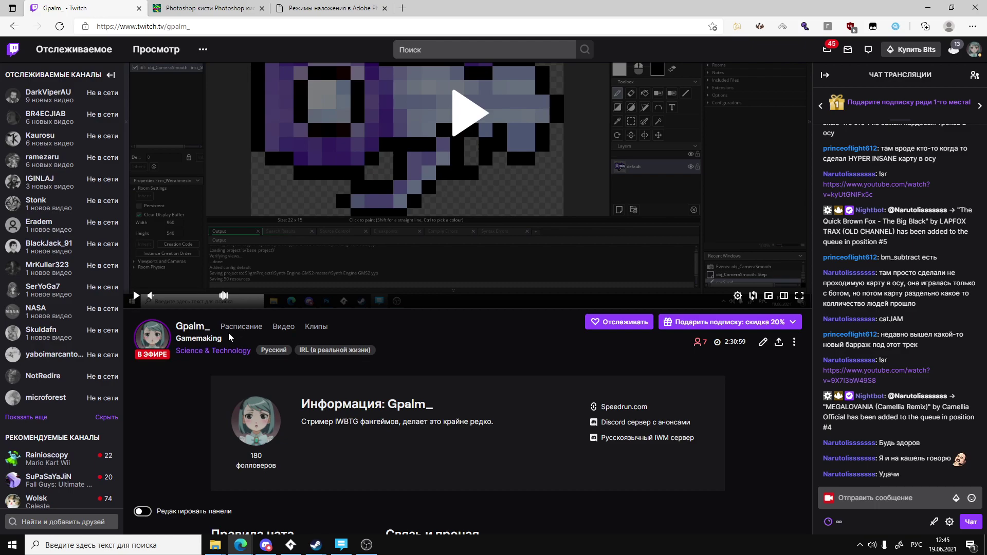
left_click(281, 326)
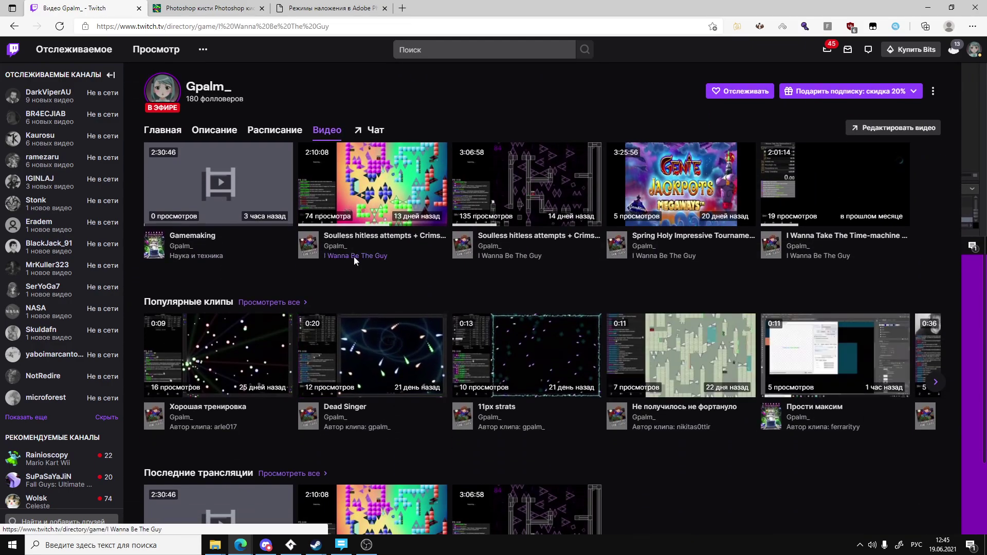
left_click(353, 256)
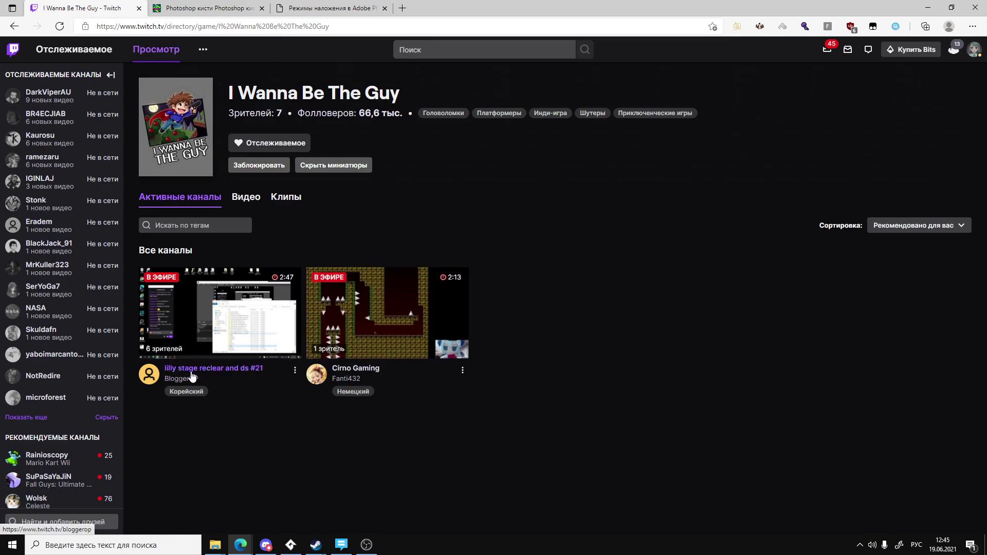
Copy the channel name of the Cirno Gaming stream and return to the own live channel page with its player paused.
left_click_drag(359, 379, 330, 384)
key("ctrl+c")
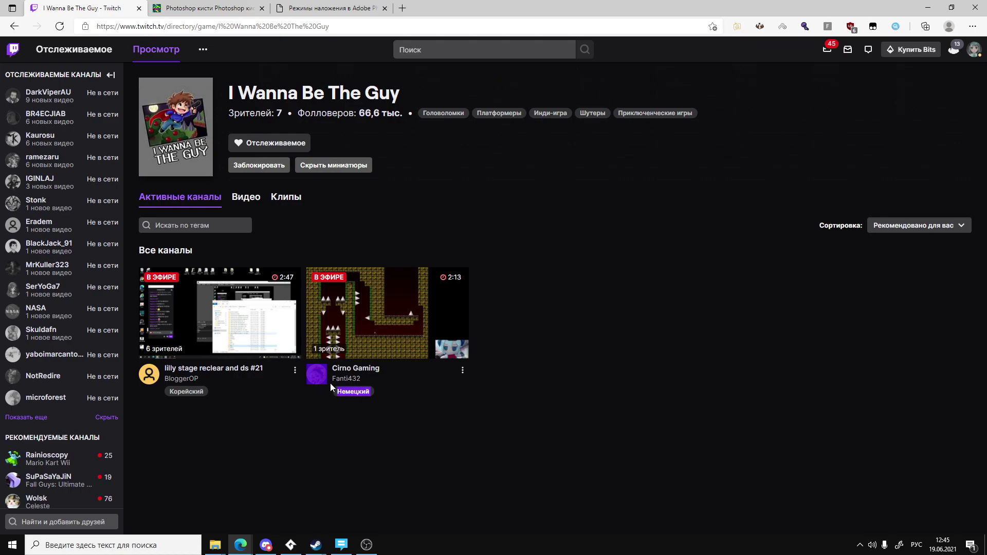
left_click(15, 26)
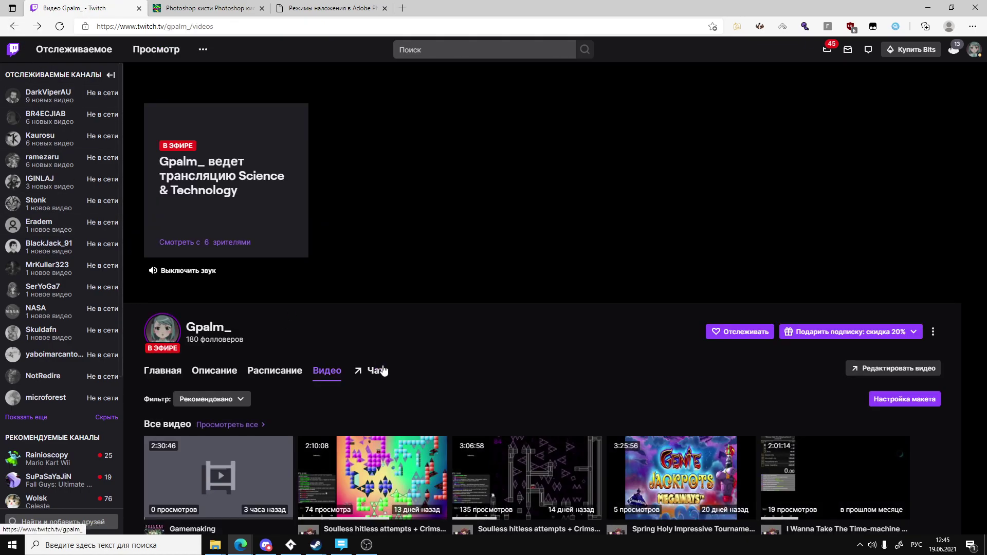
left_click(382, 371)
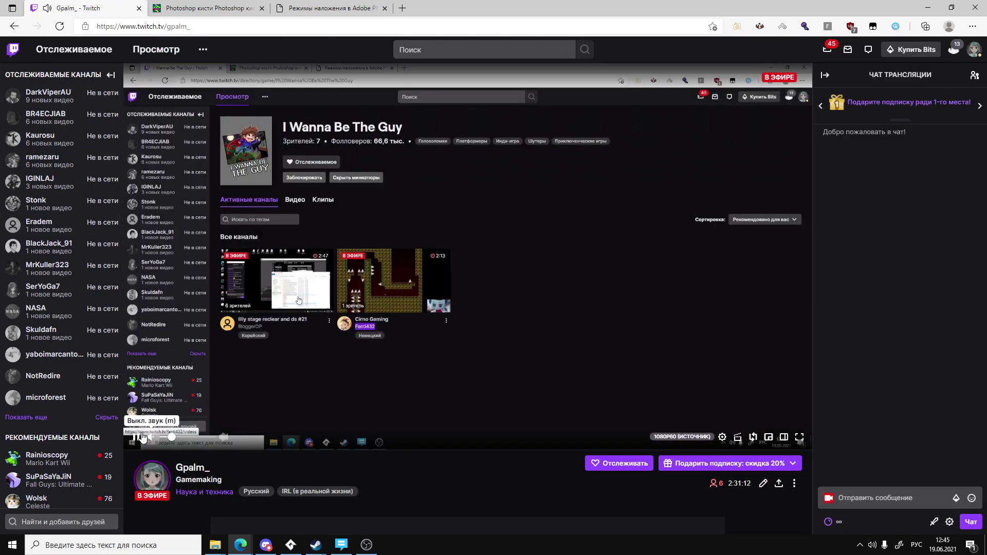
left_click(136, 437)
Send the /raid command with the copied channel name in the stream chat and start the raid immediately.
left_click(873, 493)
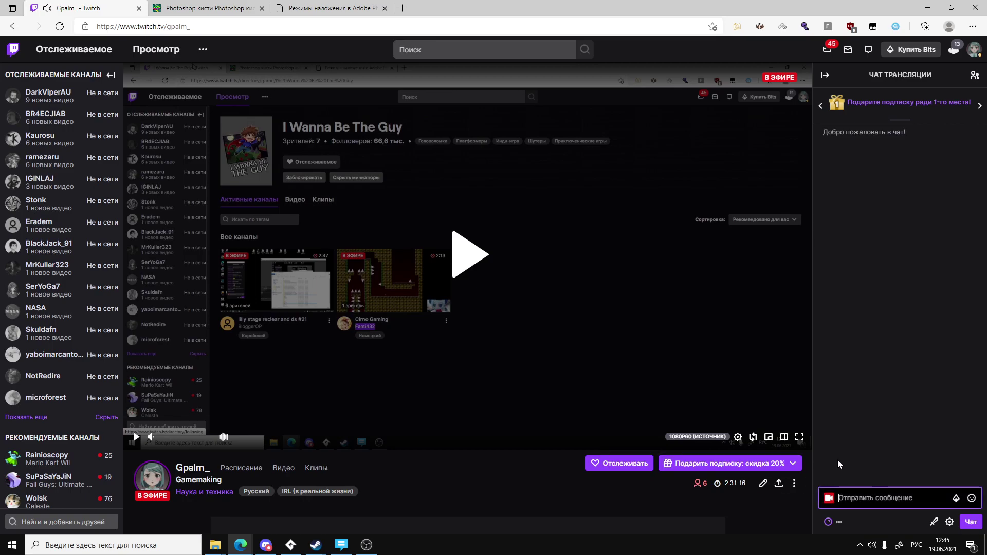
type("!")
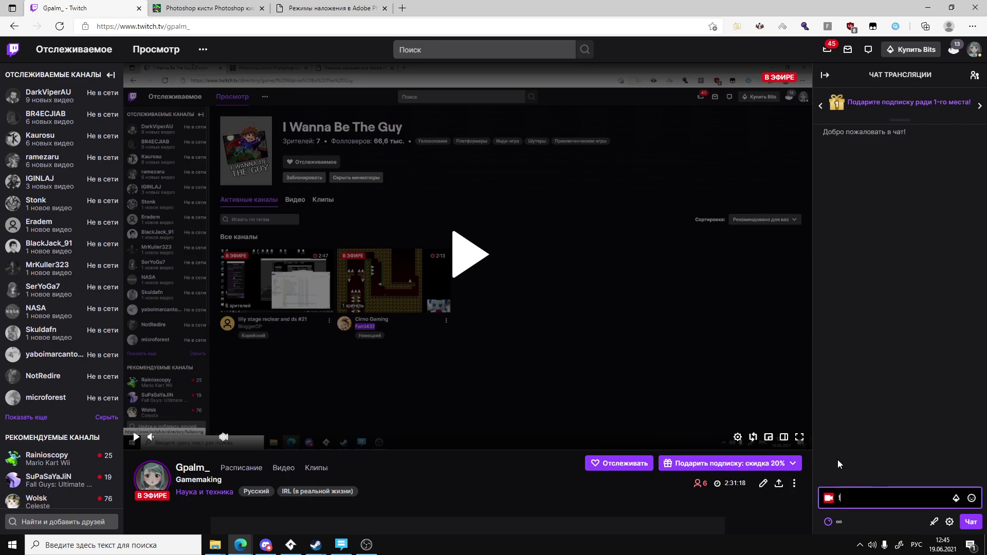
key("BackSpace")
key("alt+shift")
type("/raid")
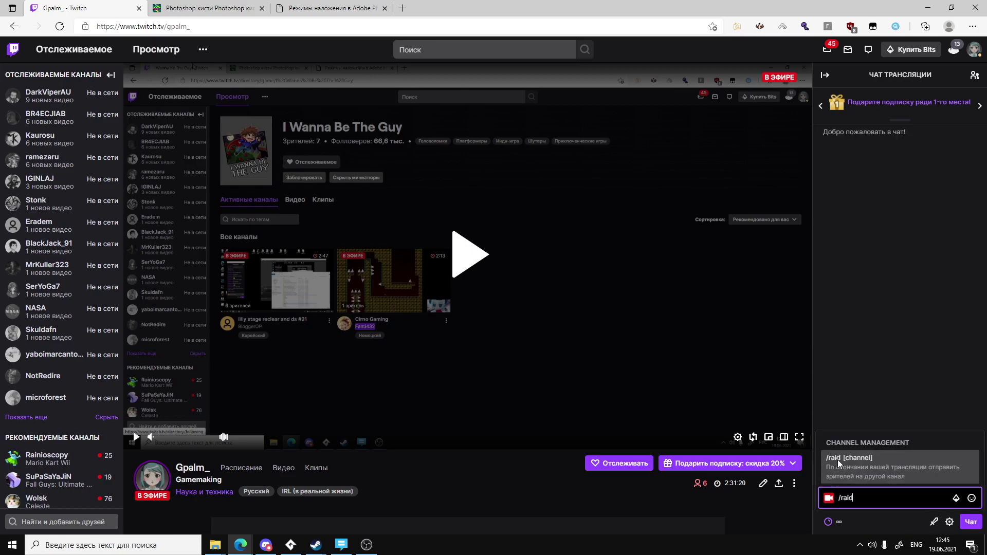
key("ctrl+v")
key("Return")
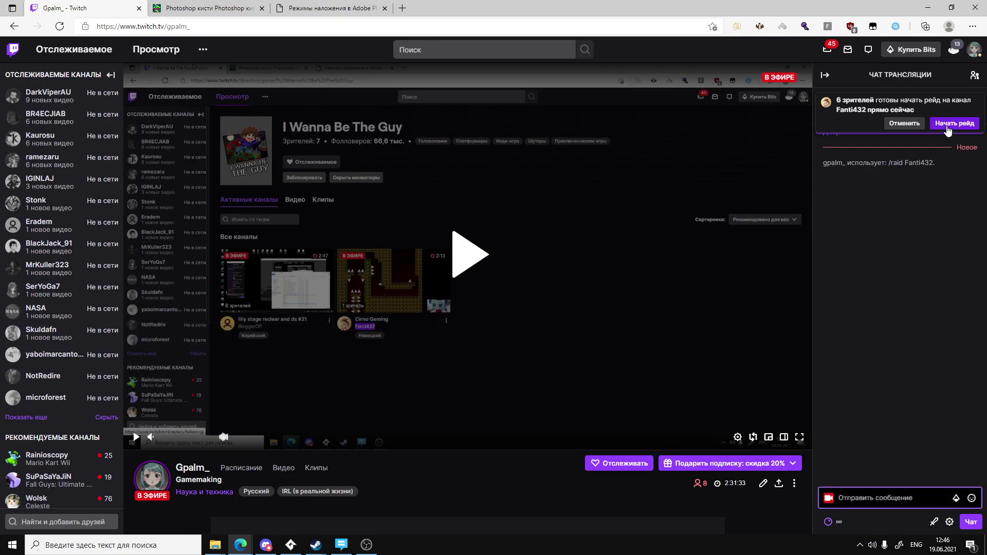
left_click(949, 125)
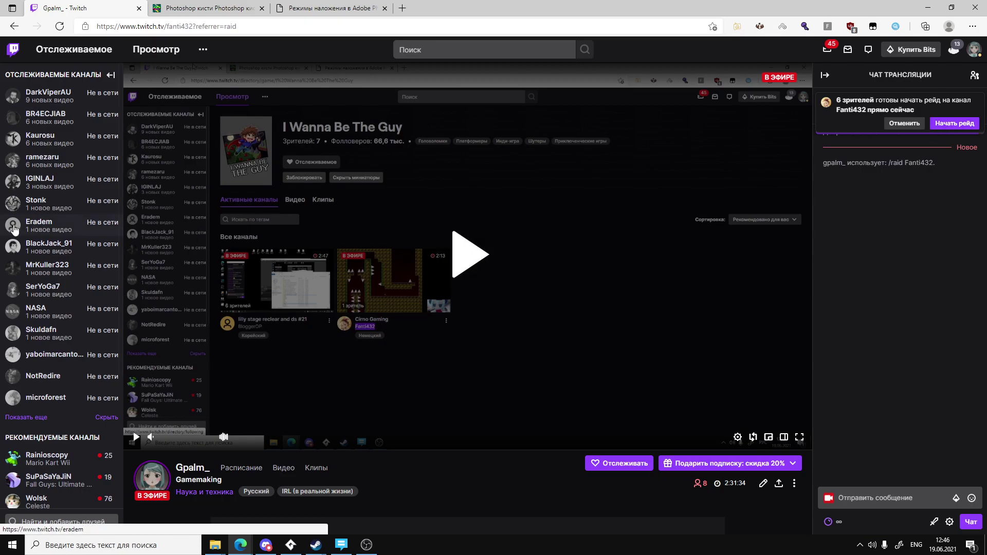